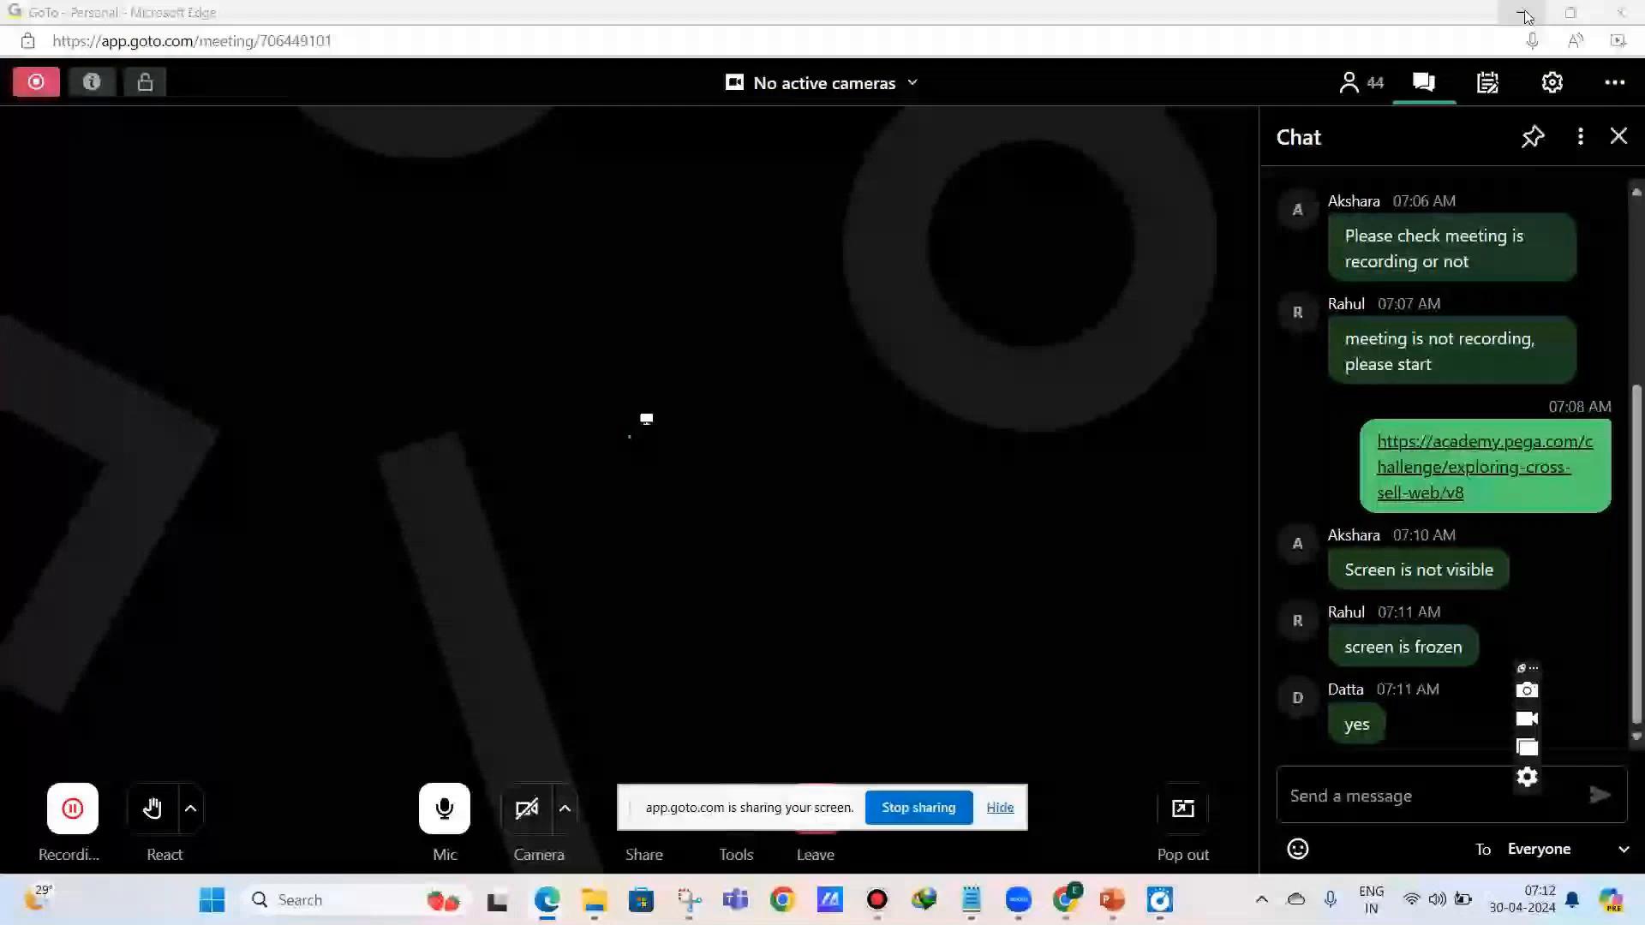
# - Put away the meeting window and its sharing notice, and open a new blank document tab in Notepad
pyautogui.click(1524, 12)
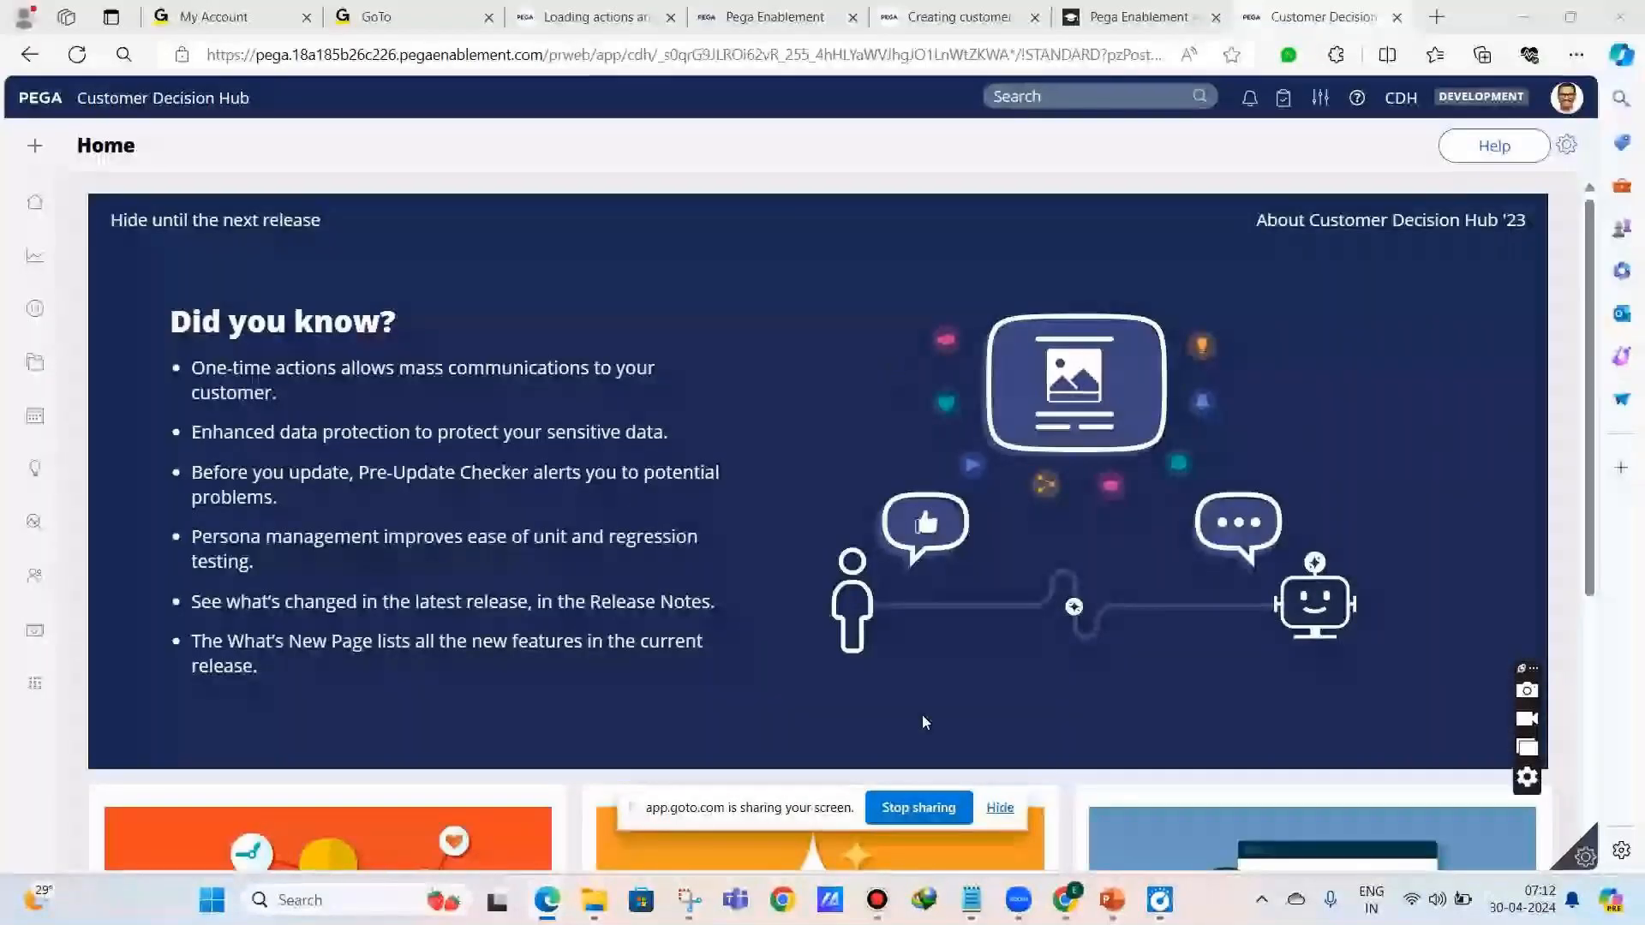
pyautogui.click(1000, 809)
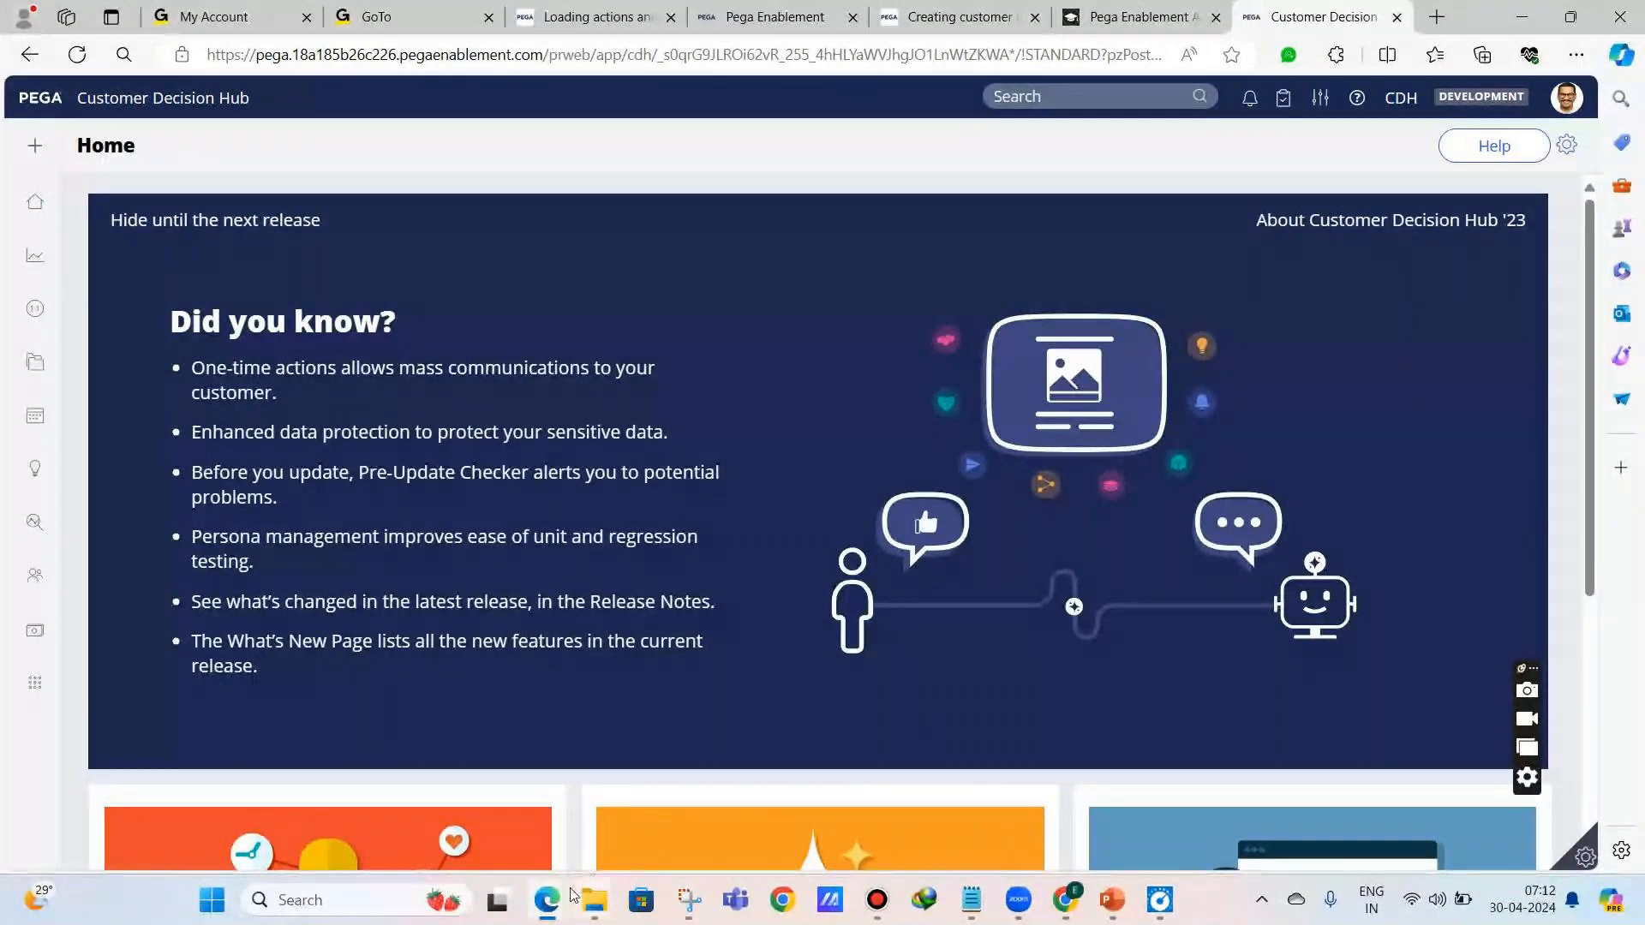
pyautogui.moveTo(550, 899)
pyautogui.click(951, 810)
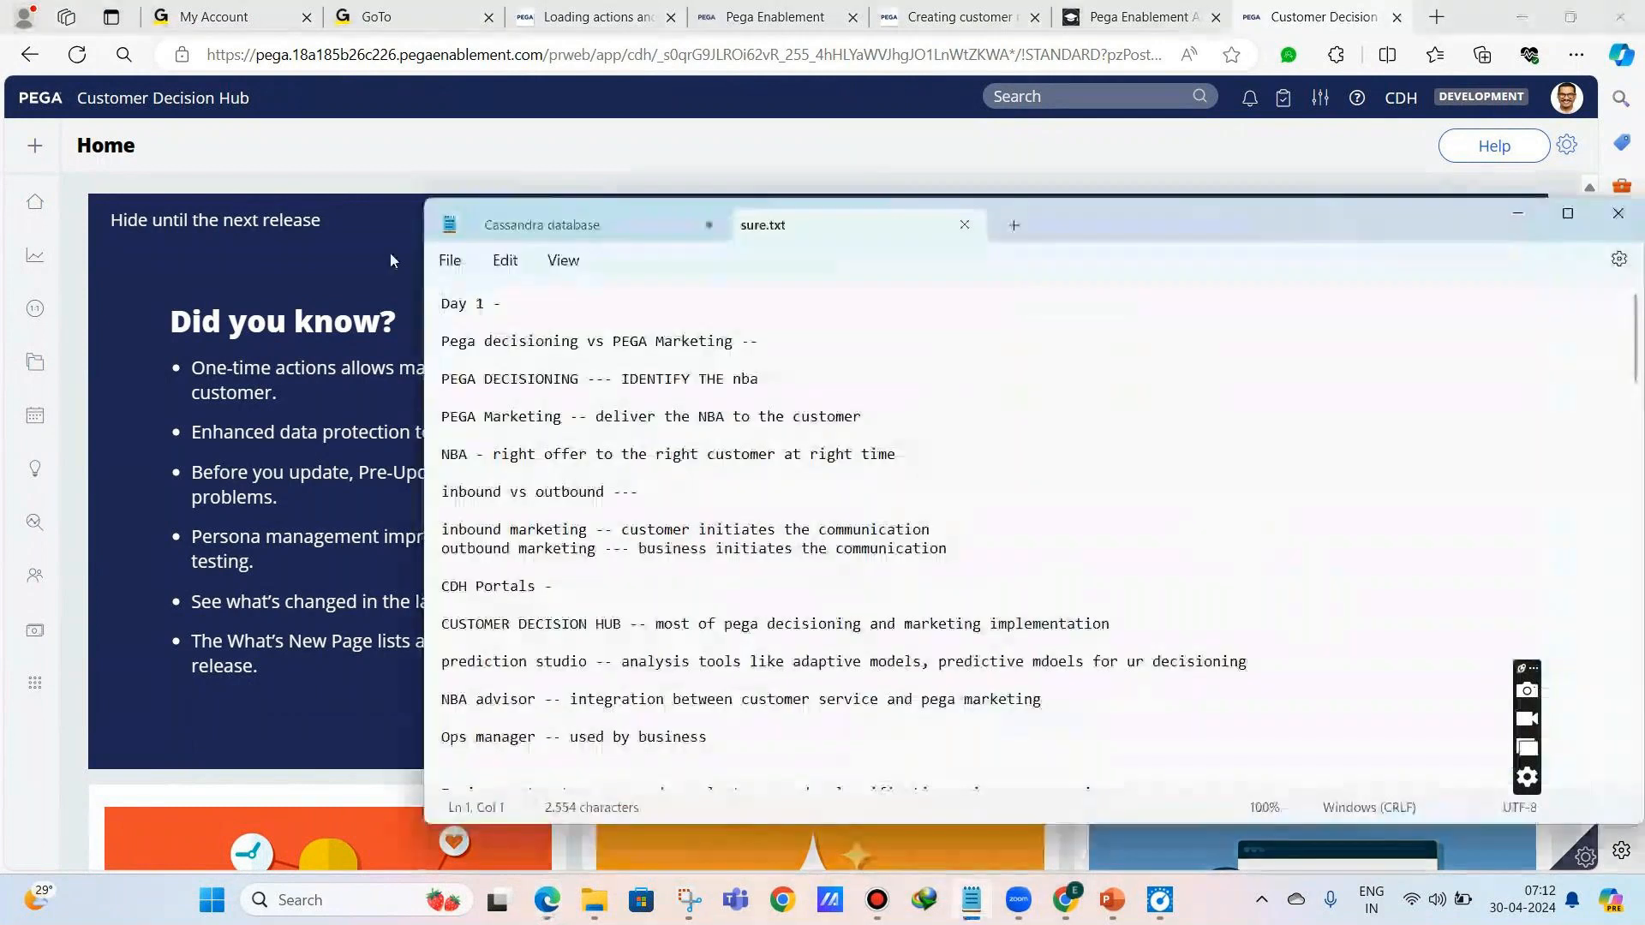
pyautogui.click(447, 260)
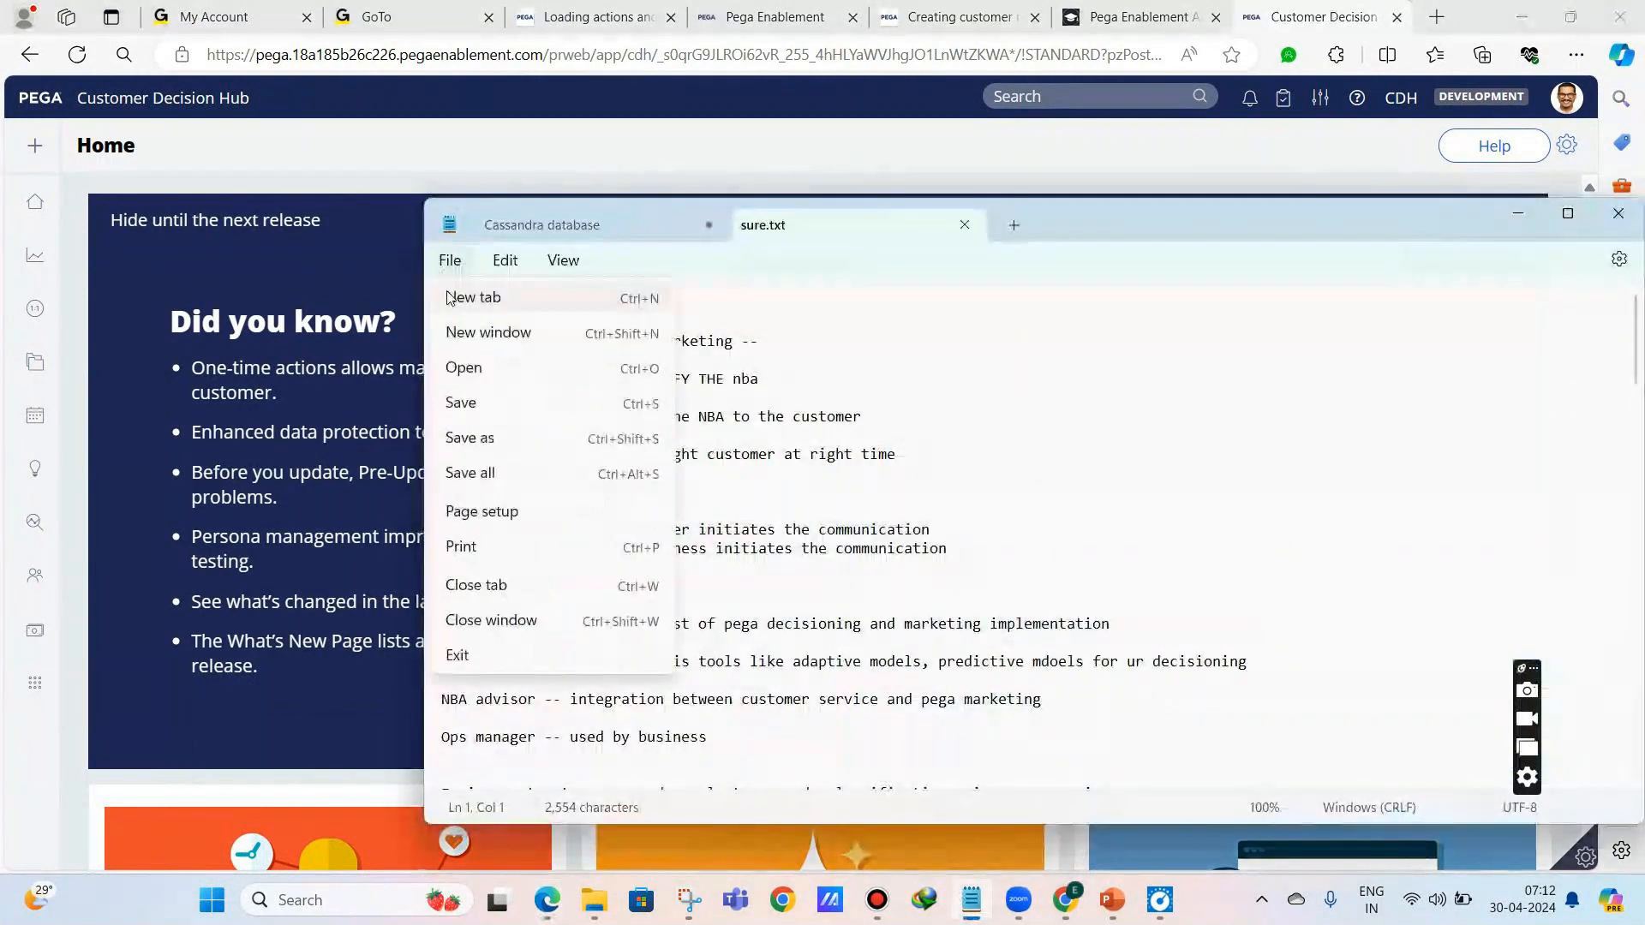
pyautogui.click(476, 298)
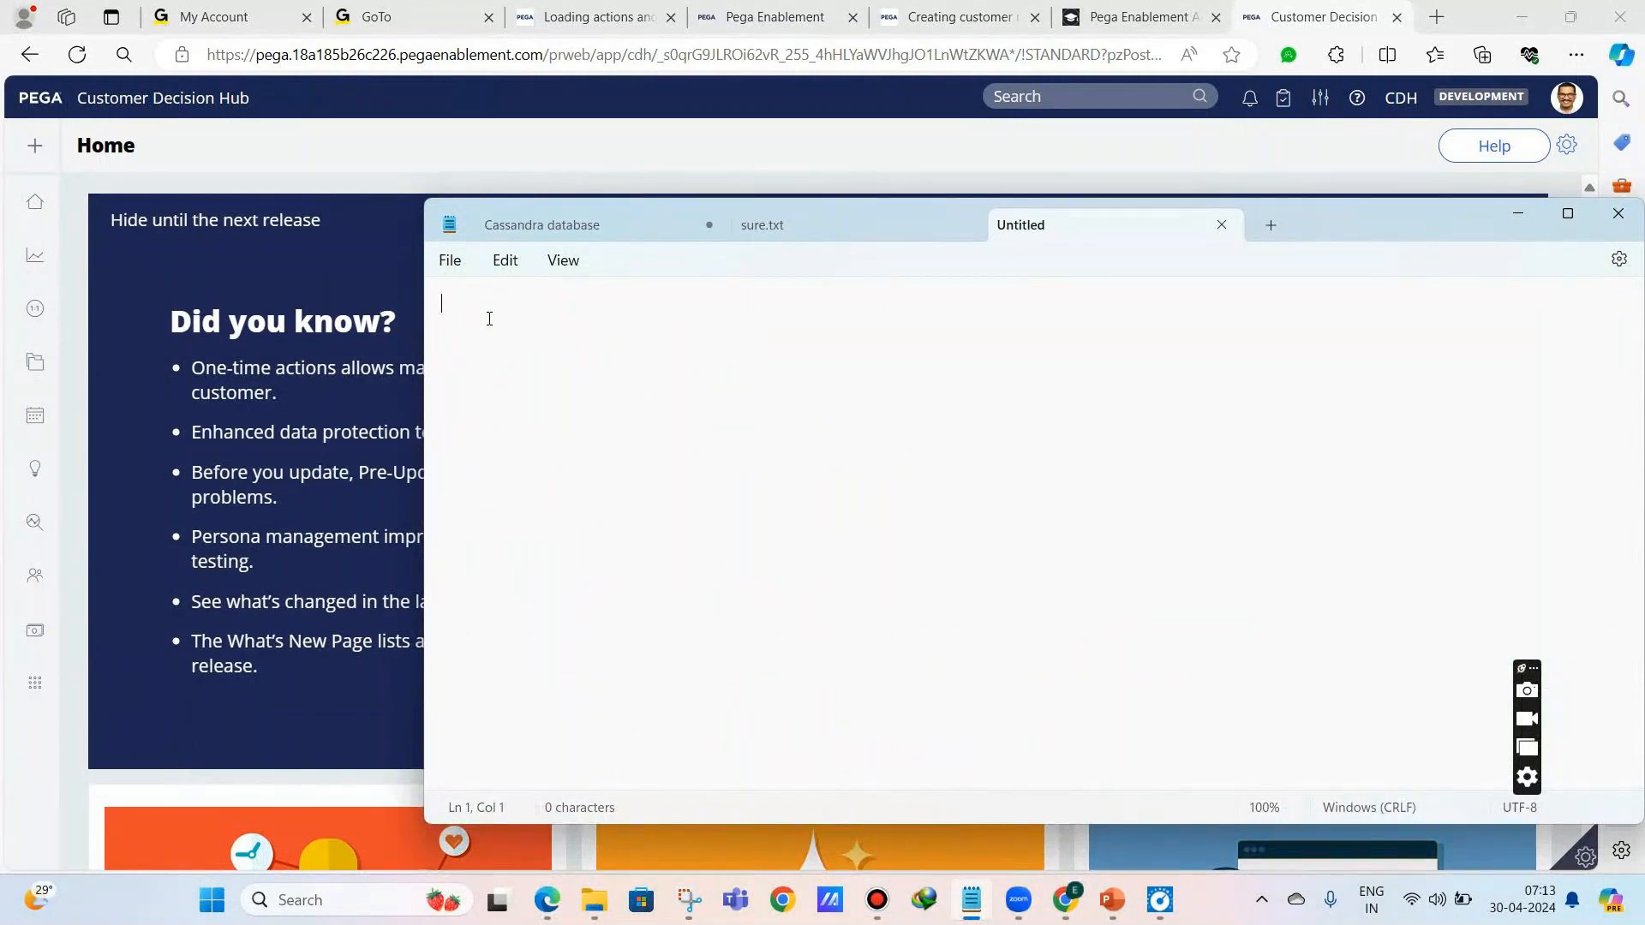
# - Write the heading "Application Creation" and, after a blank line, the note "-- Artifacts --- auto generated rules"
pyautogui.write('Application Creation')
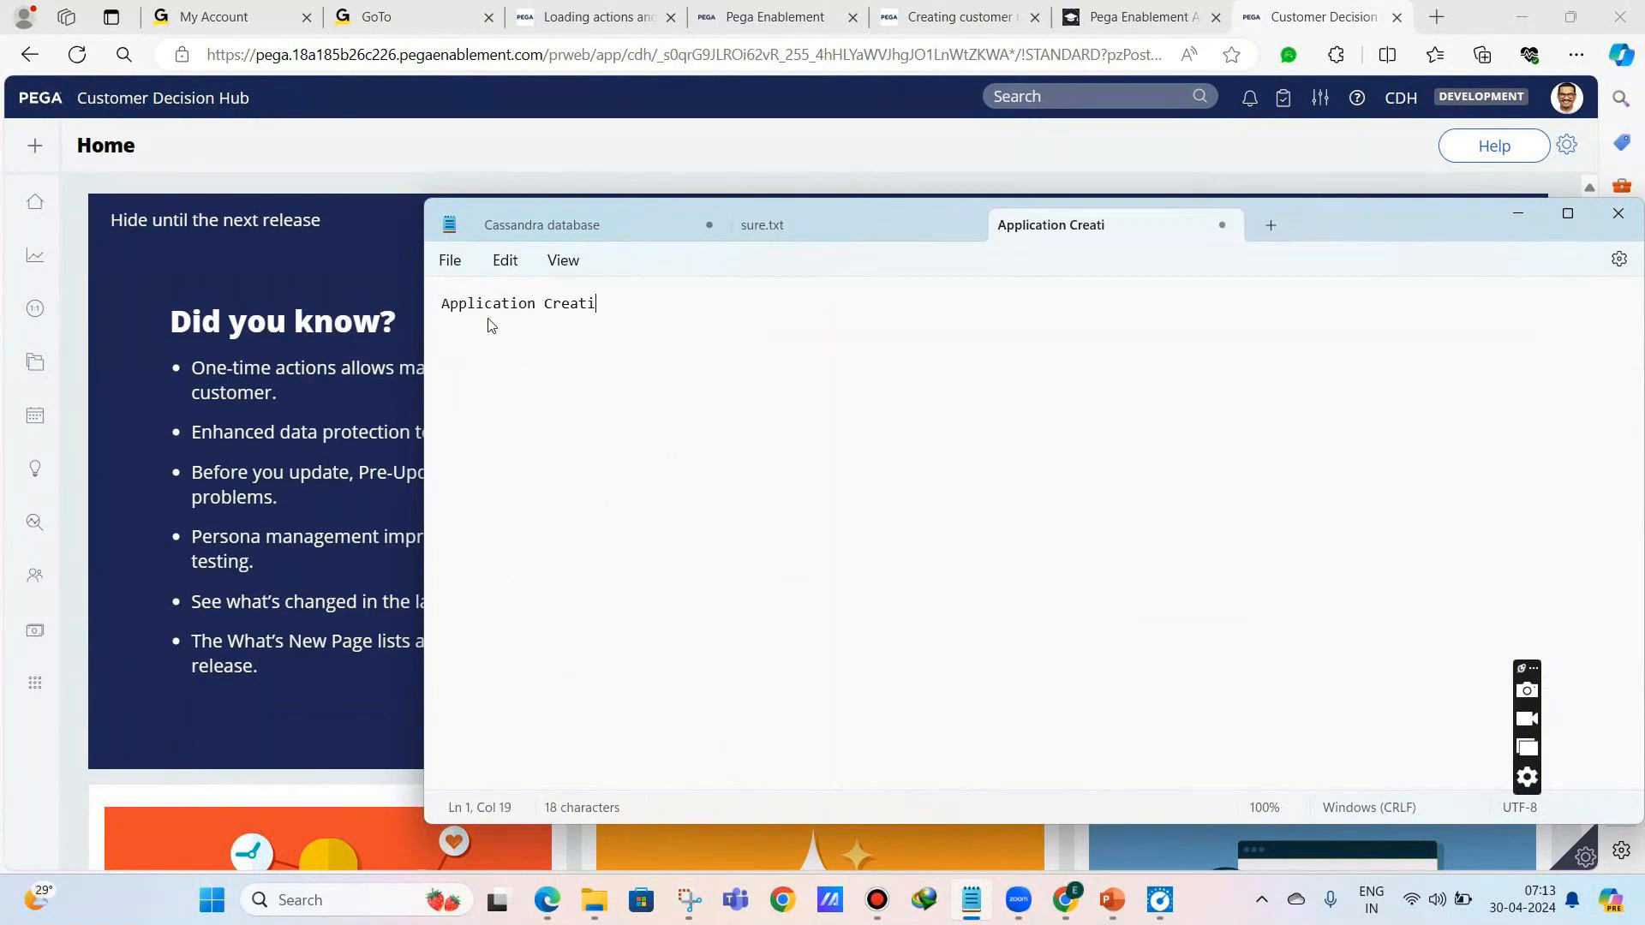
pyautogui.press('Return')
pyautogui.press('Return')
pyautogui.write('-- Artifacts --- aut')
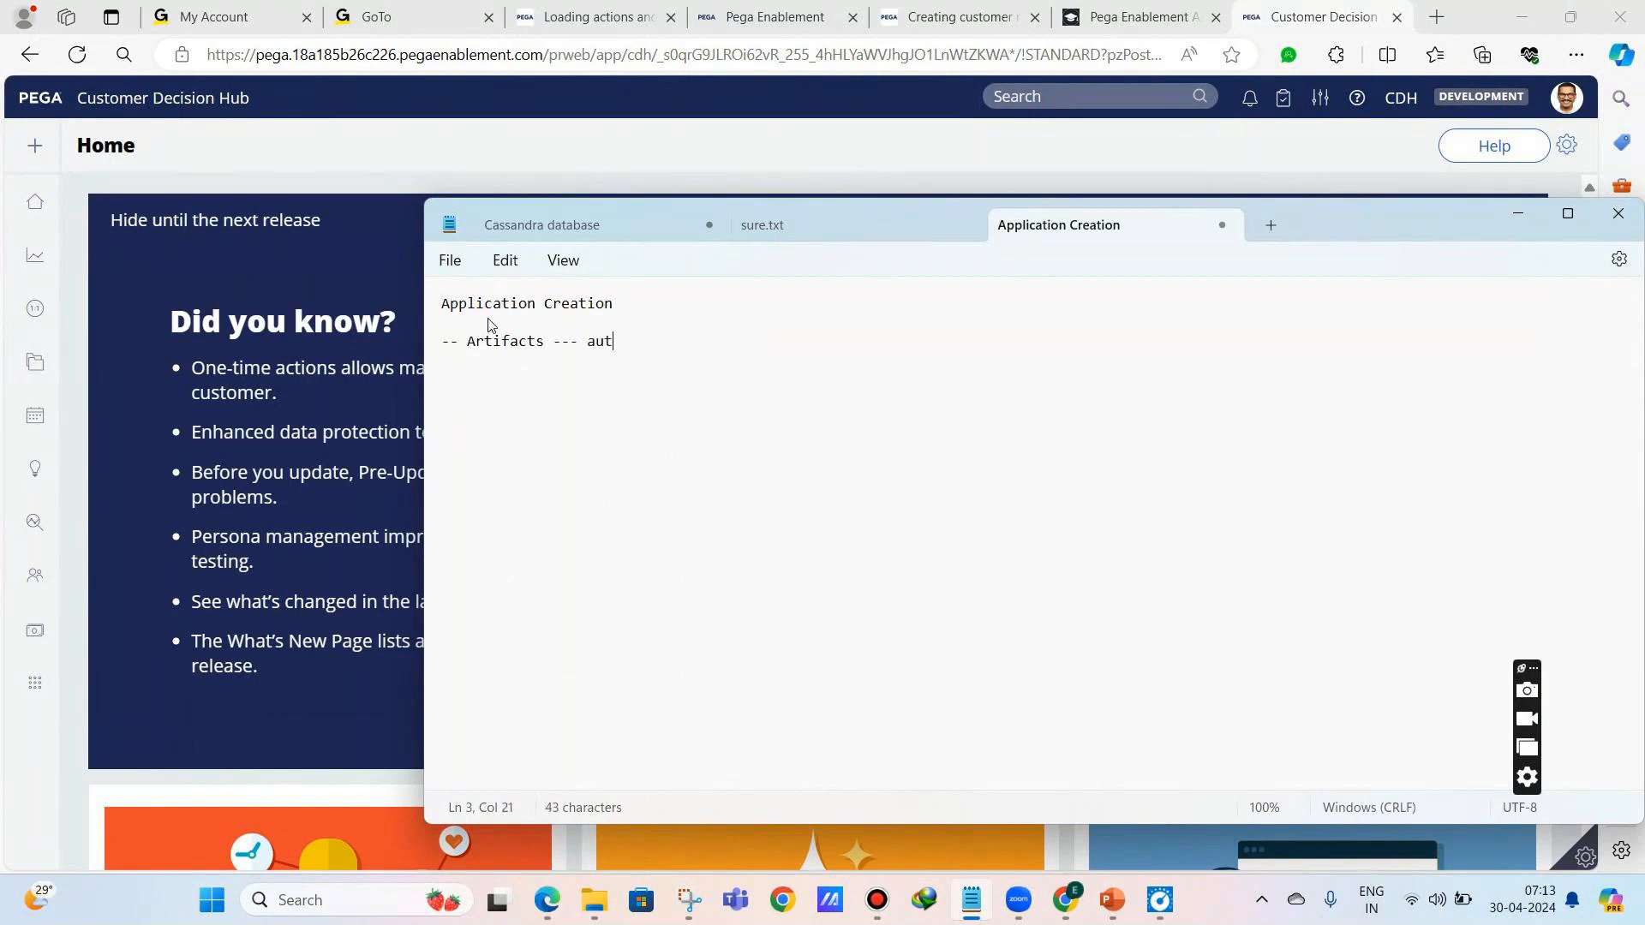
pyautogui.write('o generated rules')
# - Add the note "--- NBAD Tests --- store the testing related rules" below the Artifacts line
pyautogui.press('Return')
pyautogui.press('Return')
pyautogui.write('--- NBAD')
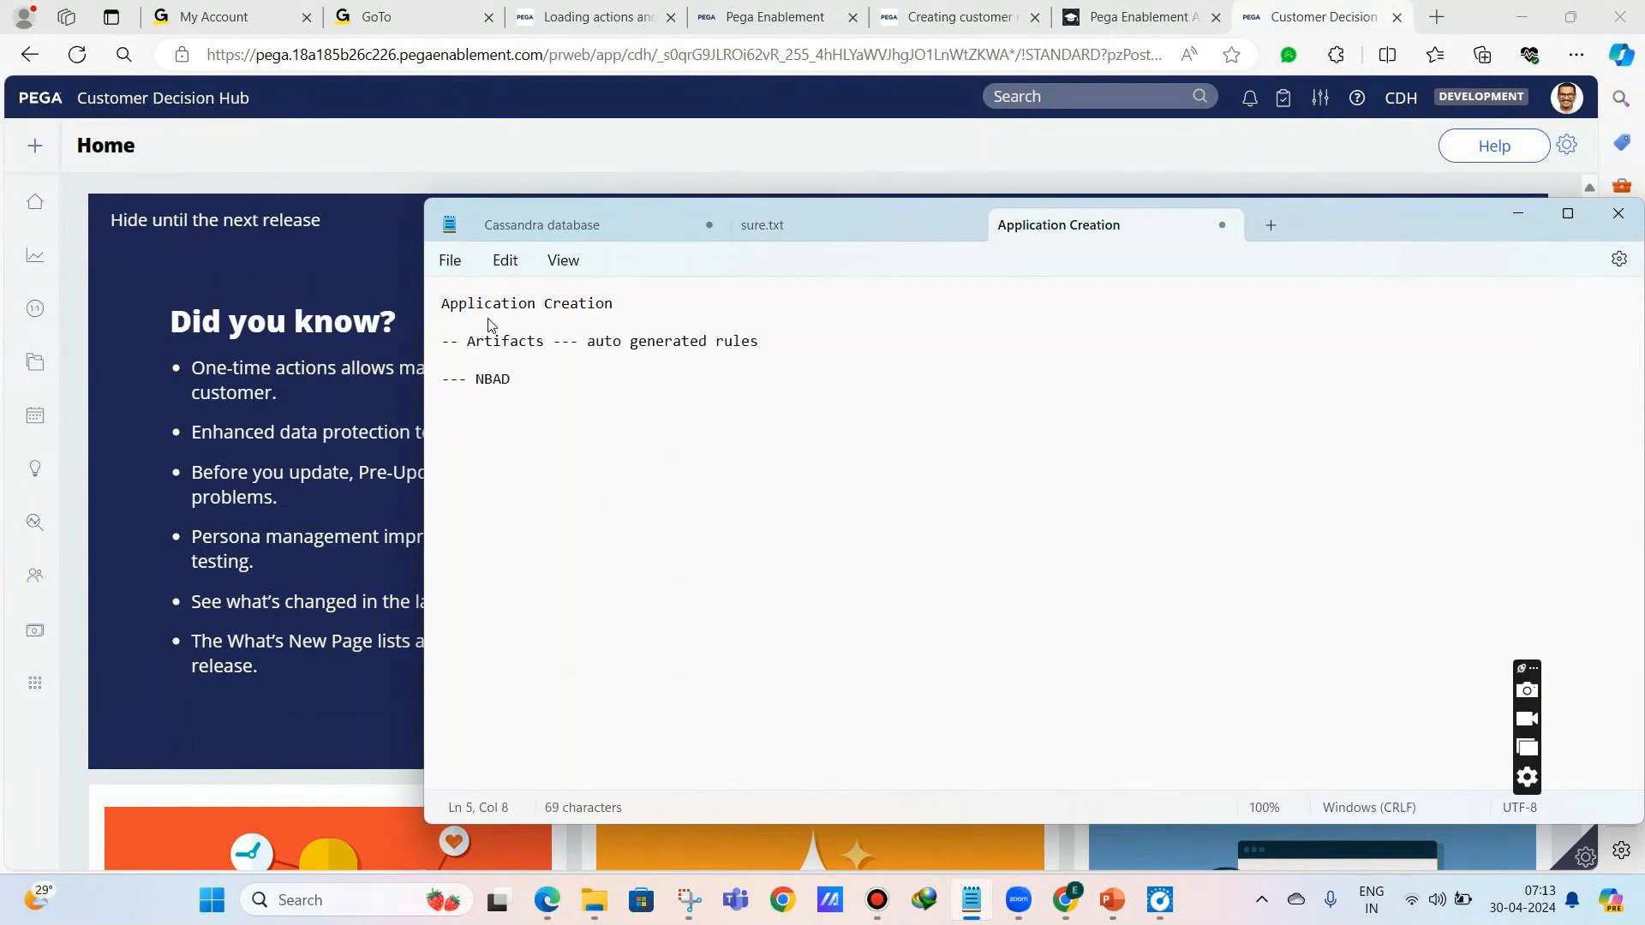
pyautogui.write(' Tests ---')
pyautogui.click(578, 838)
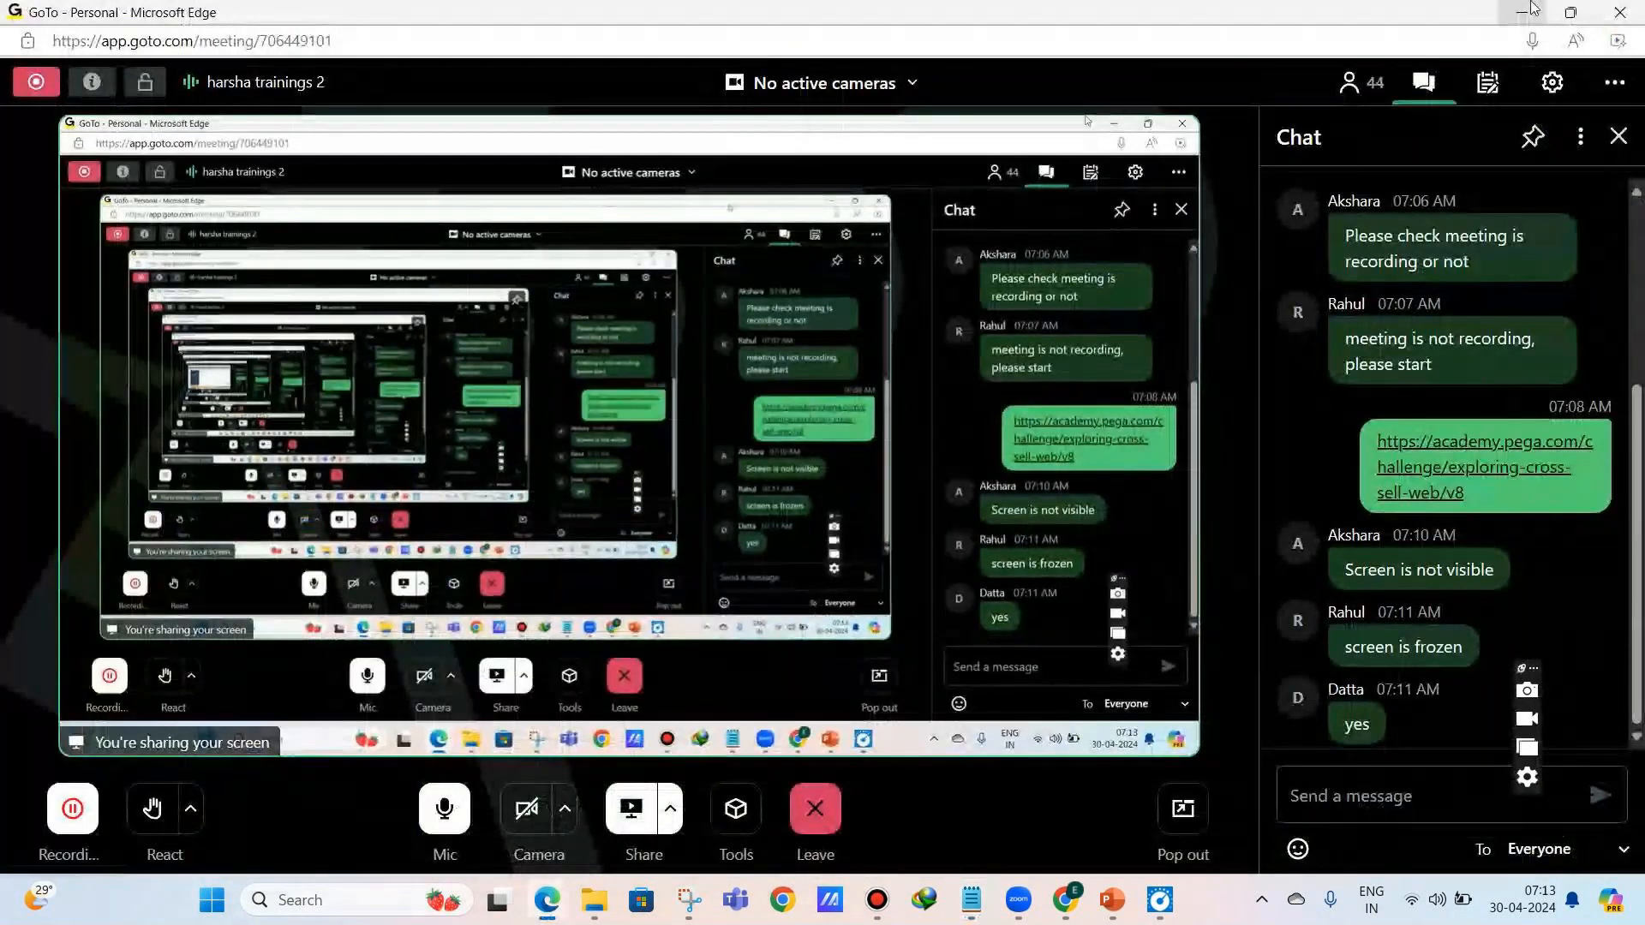
pyautogui.click(1531, 10)
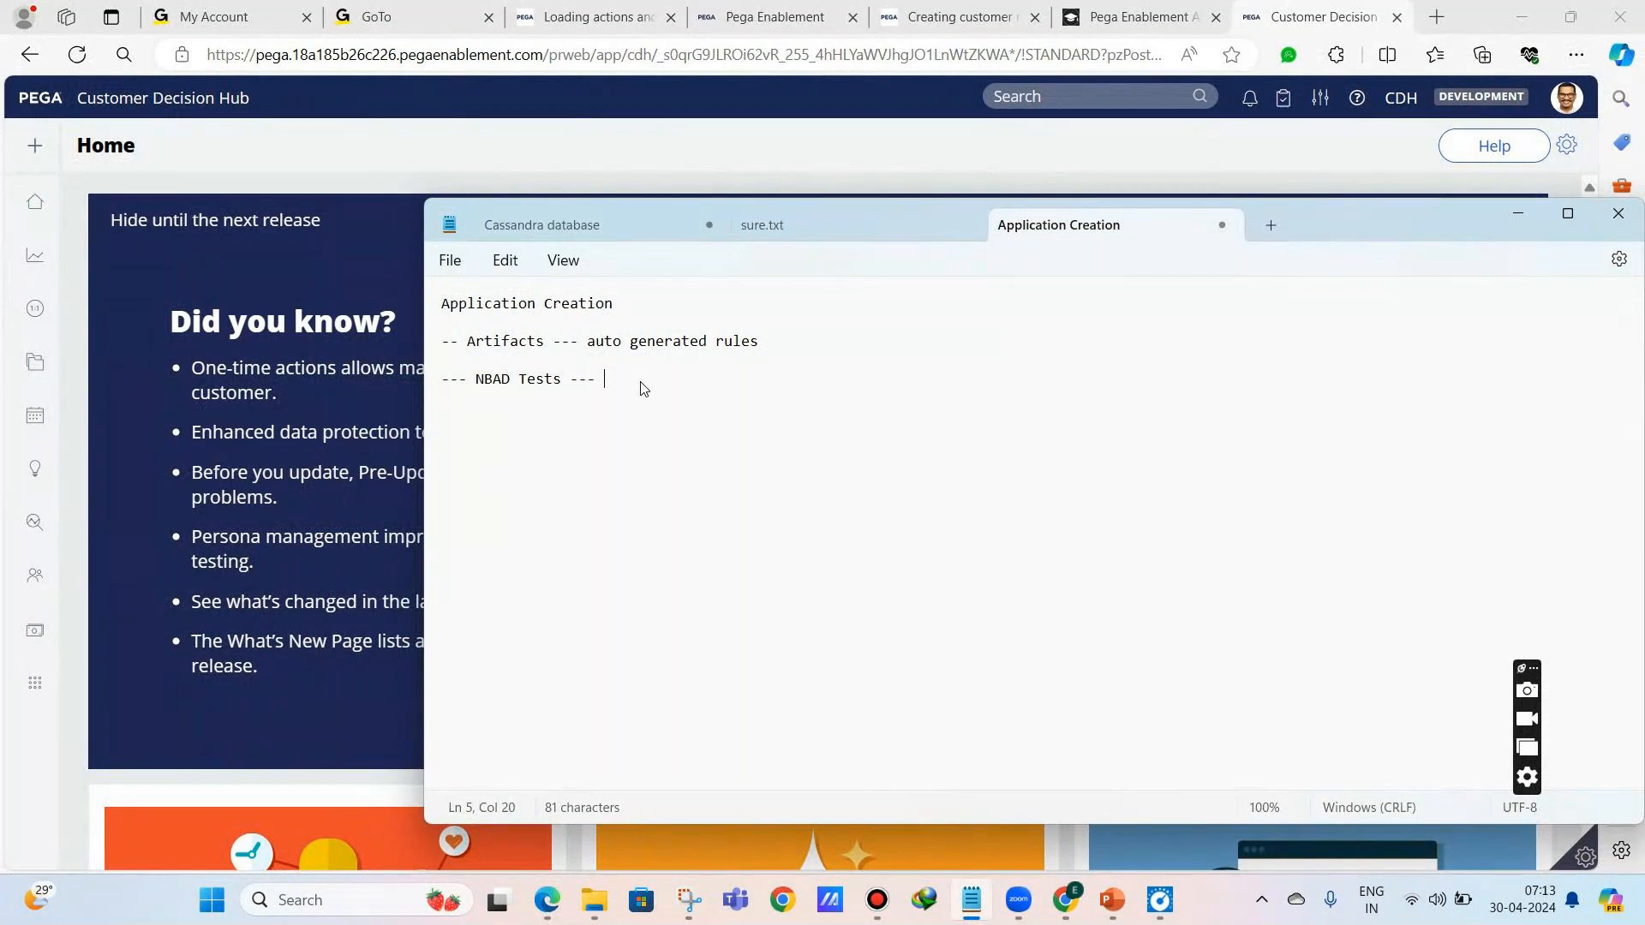
pyautogui.write('st')
pyautogui.write('ore the testing related rules')
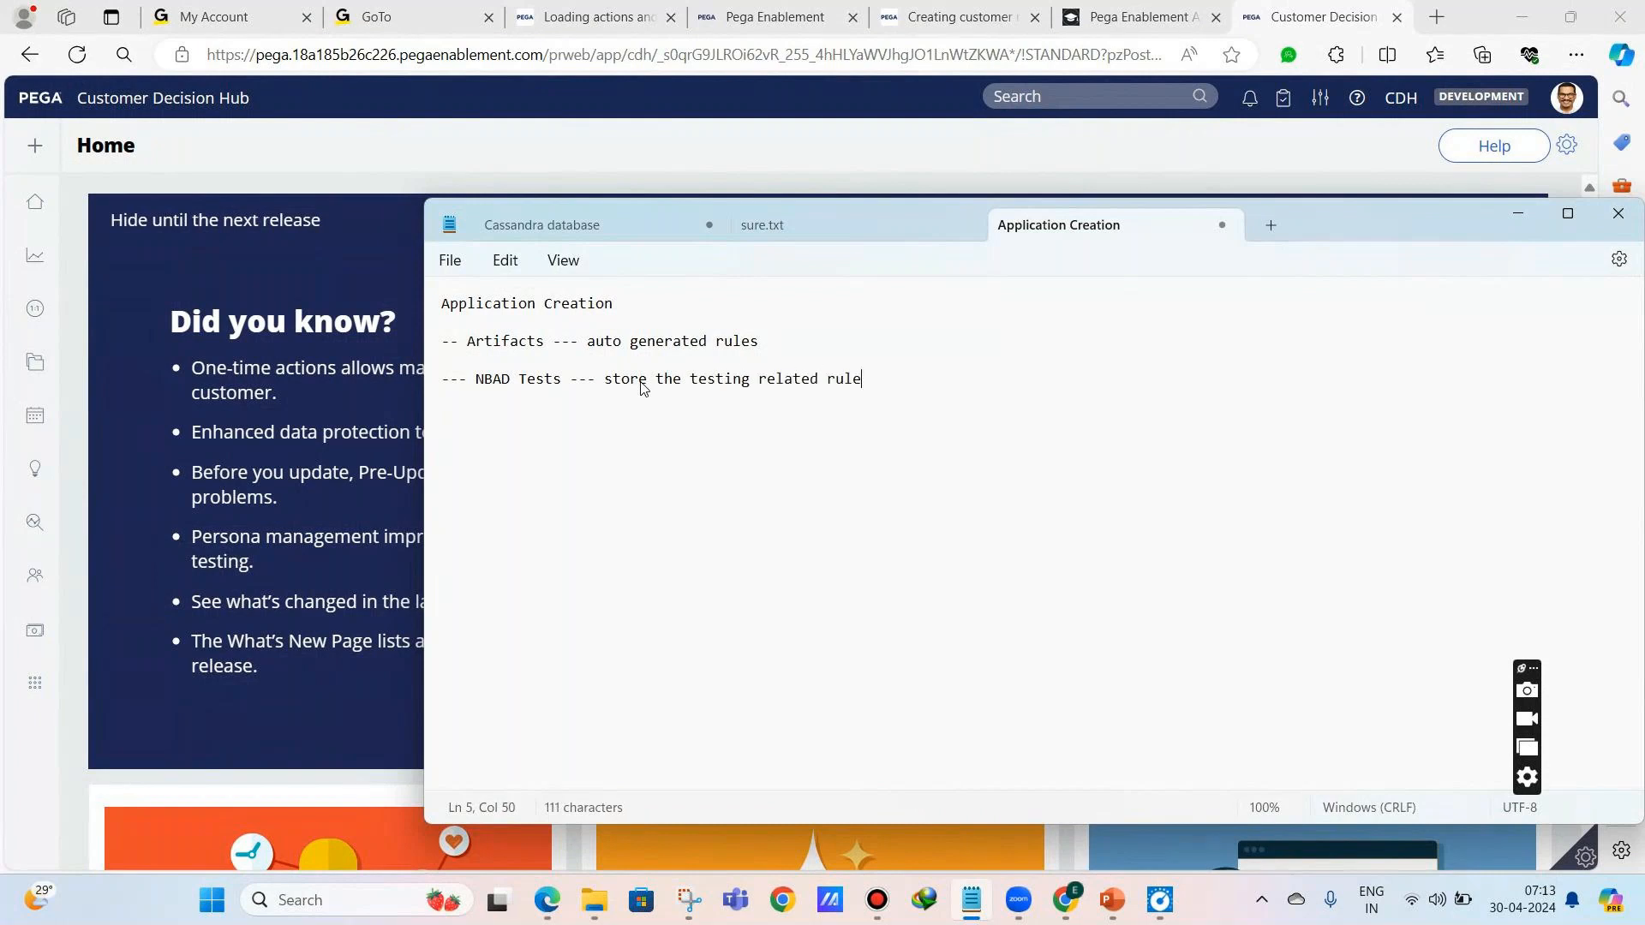
# - Add the note "--- Ops Manager ruleset --- store the ops manager changes done as part of business requests"
pyautogui.press('Return')
pyautogui.press('Return')
pyautogui.write('--- Ops Manager rul')
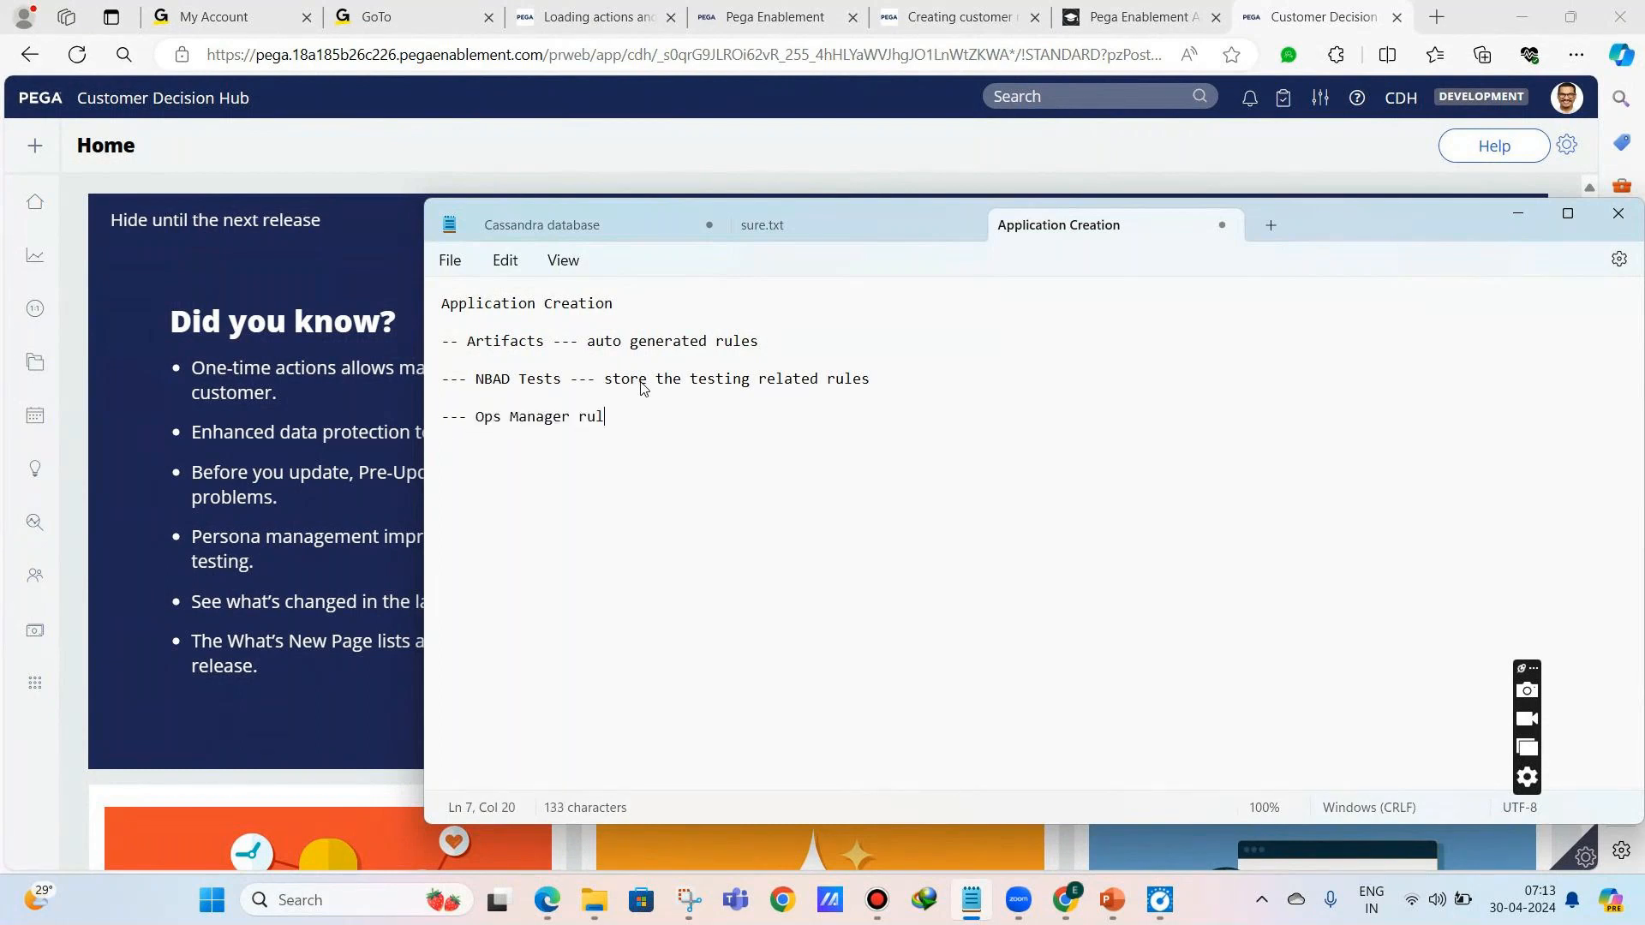
pyautogui.write('eset --- store the ops manager changes ')
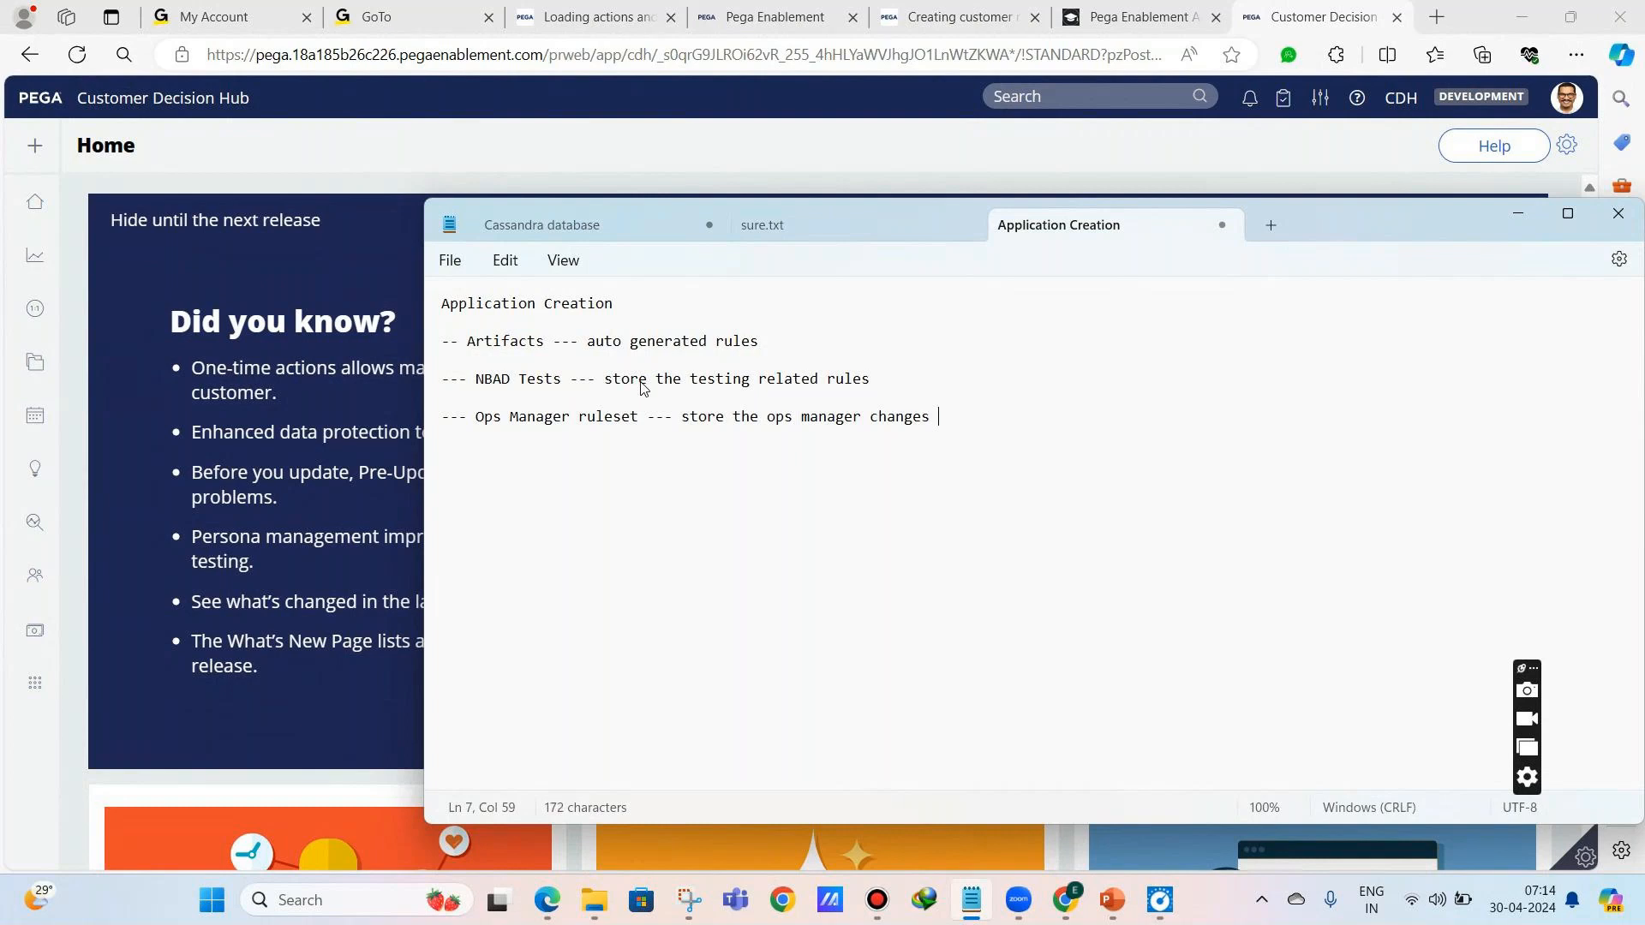
pyautogui.write('done as part of business requests')
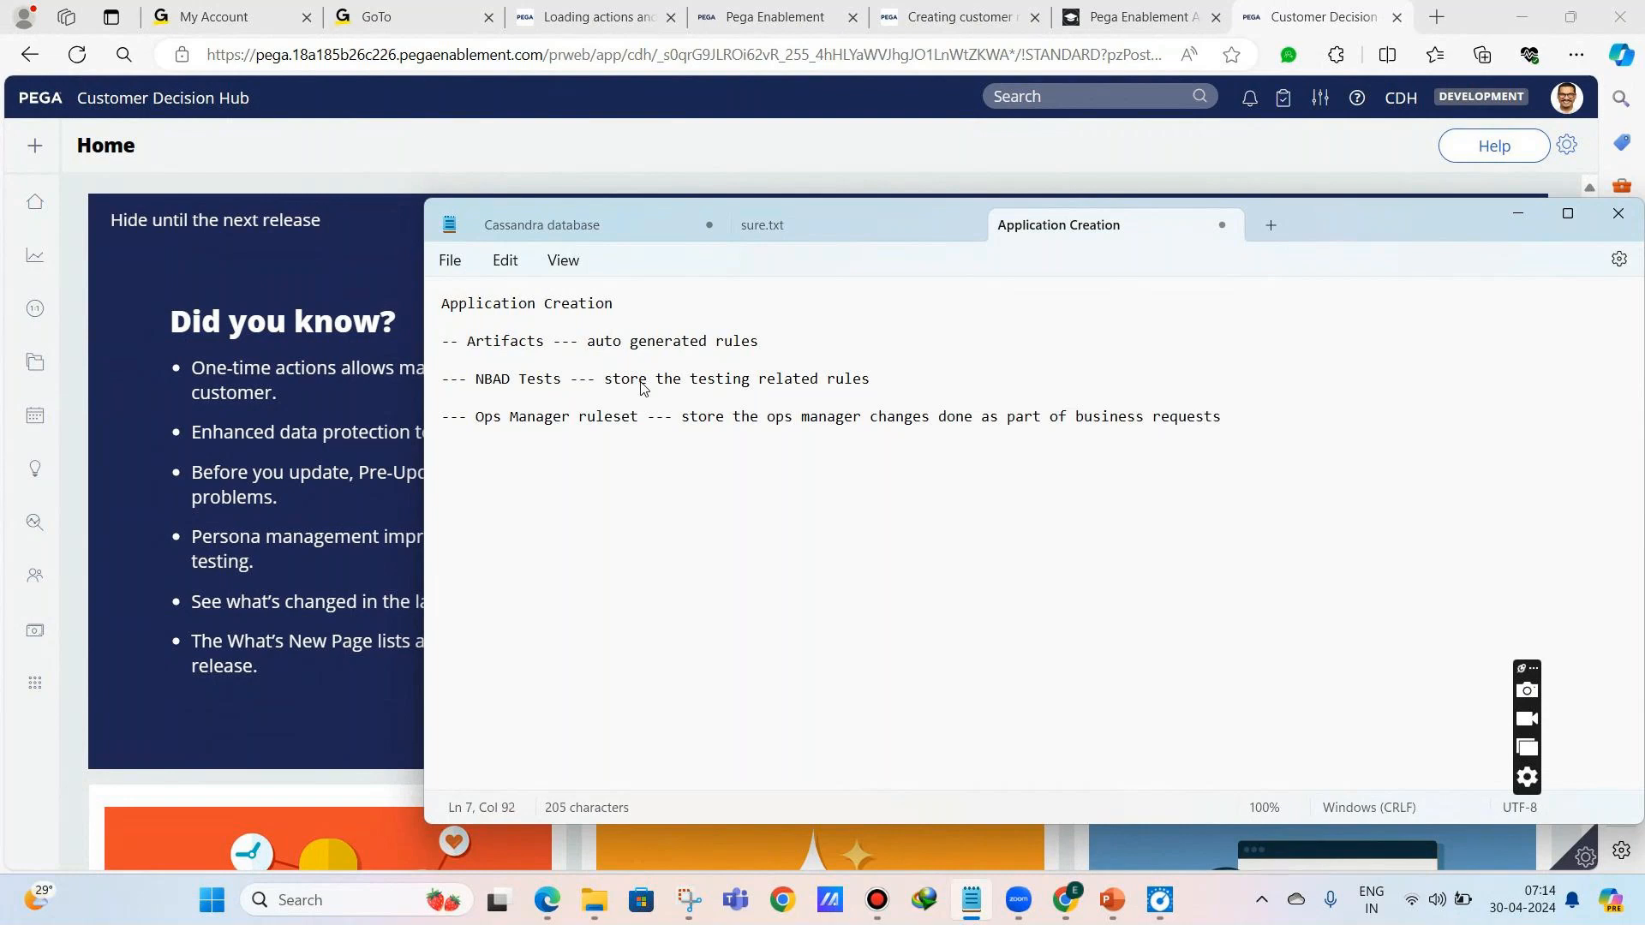
# - Add the note "---- XCAR Component --- data model (classes,tables,columns)" below the Ops Manager line
pyautogui.press('Return')
pyautogui.press('Return')
pyautogui.write('---- XCAR Component --- data model ')
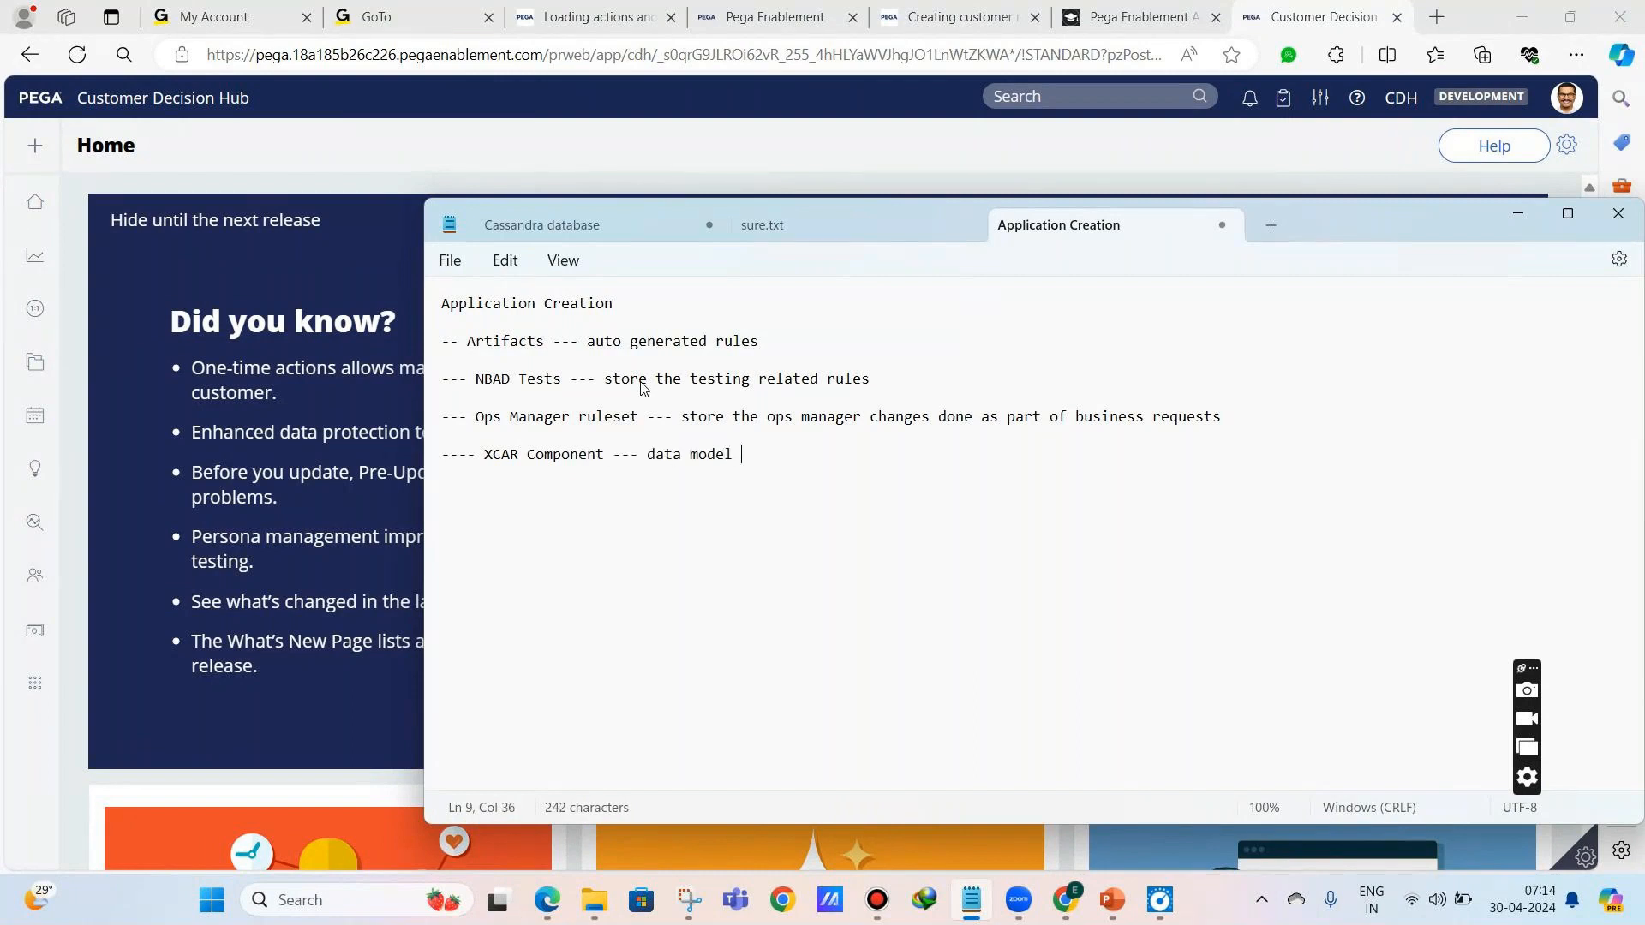
pyautogui.write('(classes,tables,columns)')
# - Add the note "---- NBAD Template --- sample offers/sample categories" below the XCAR Component line
pyautogui.press('Return')
pyautogui.press('Return')
pyautogui.write('---- NBAD Template ')
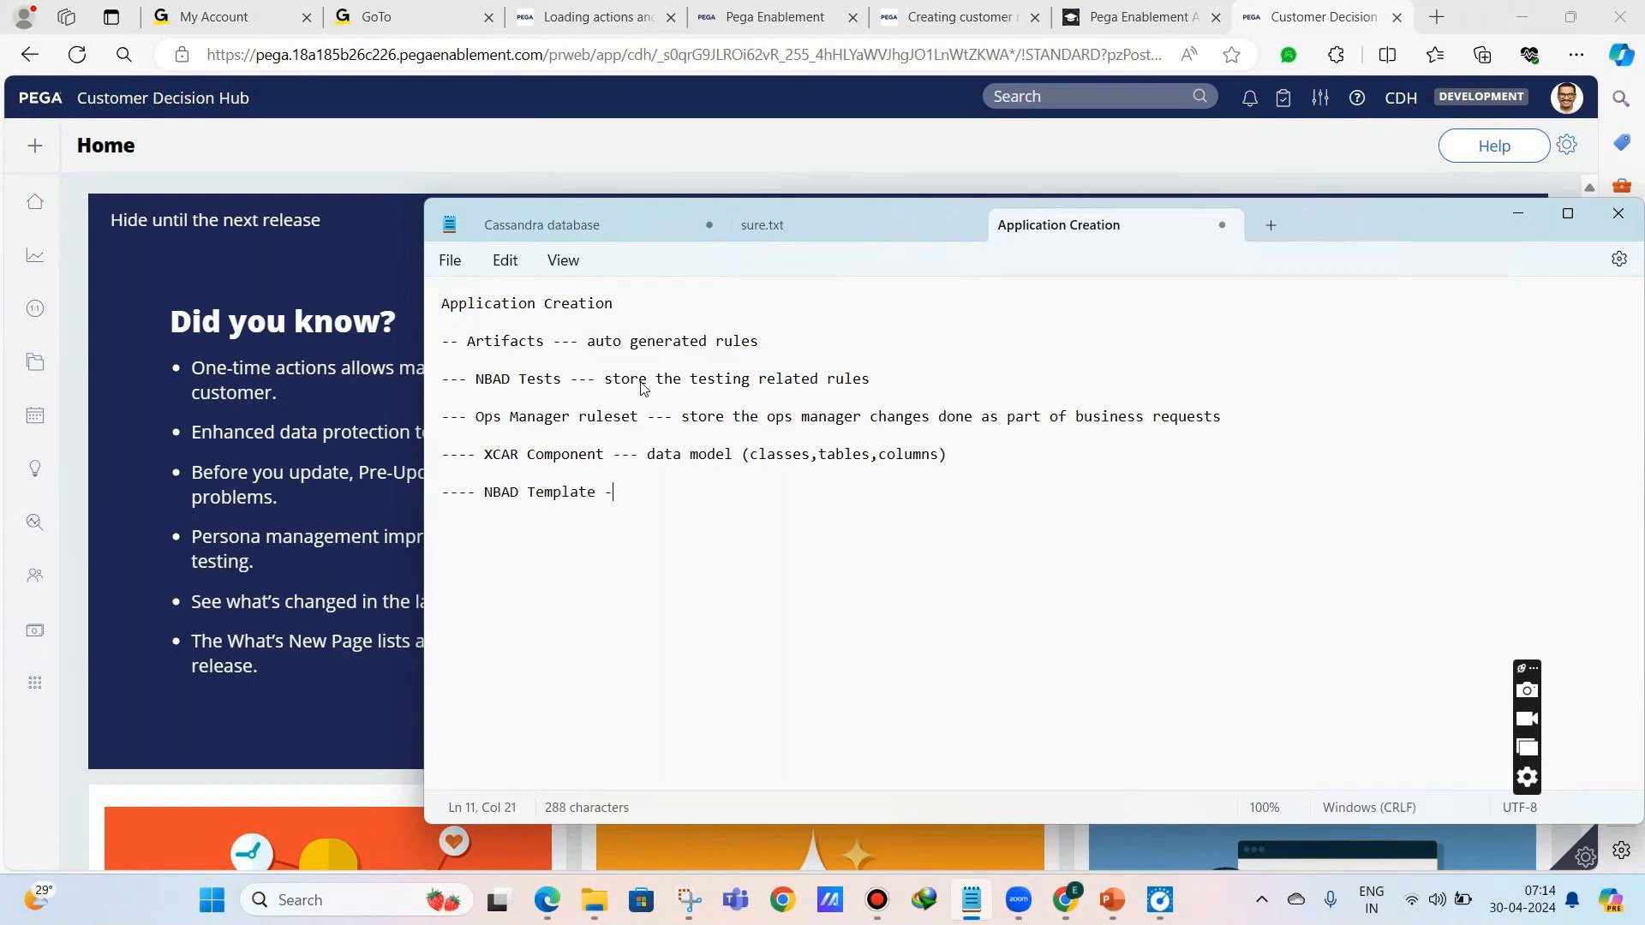
pyautogui.write('--- sample offers/sample c')
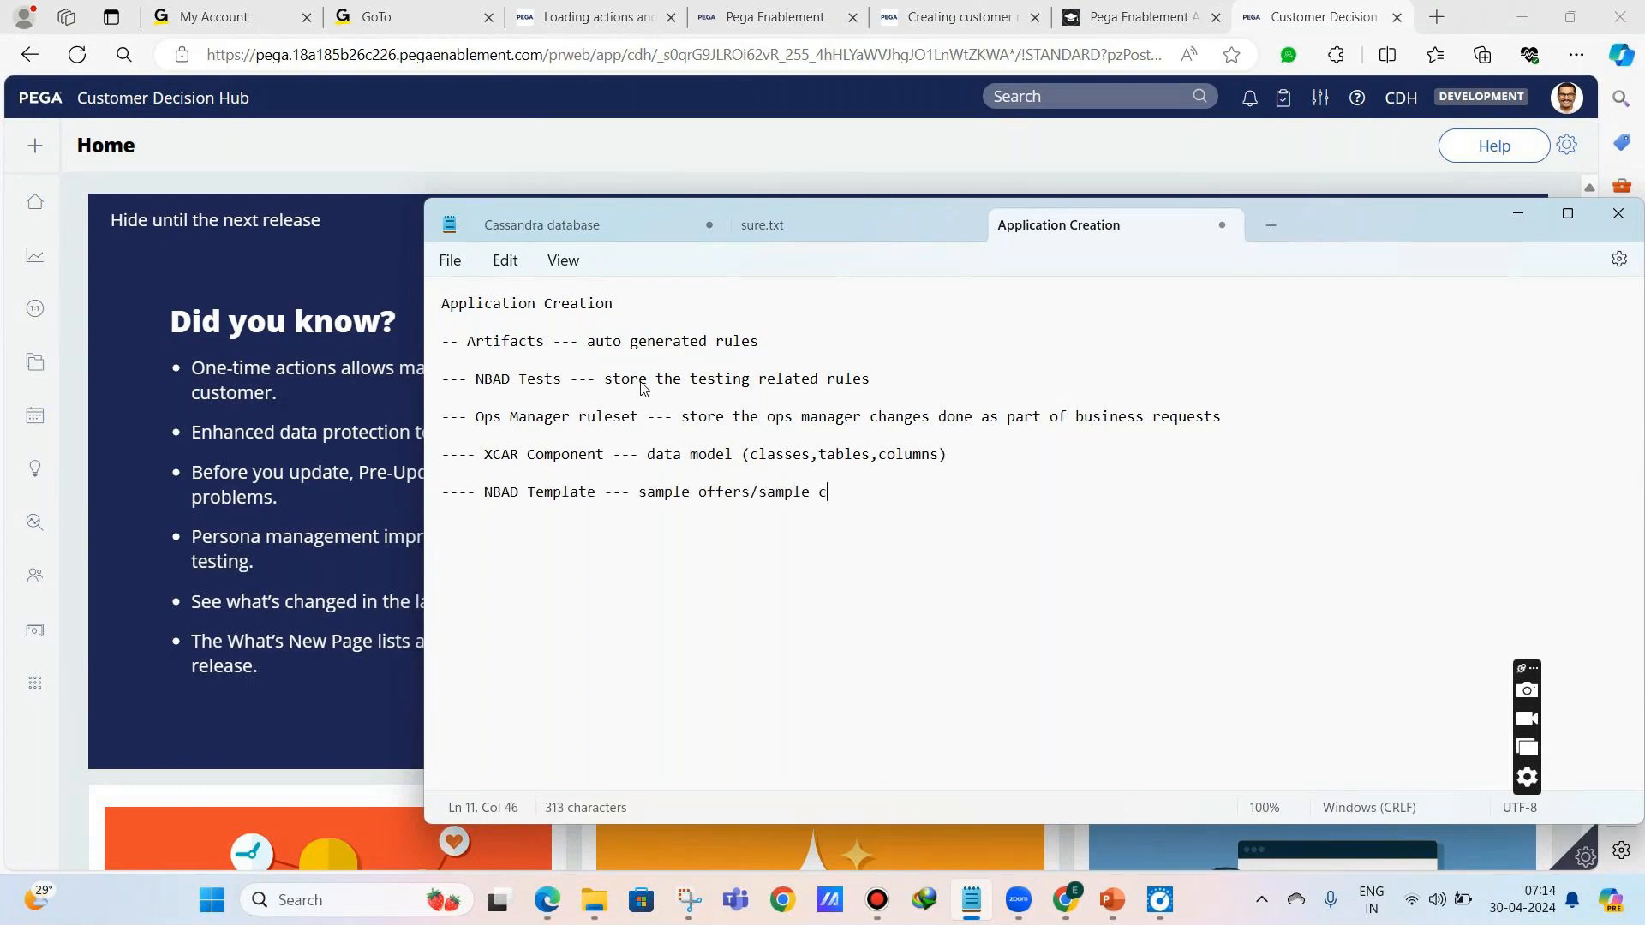
pyautogui.write('ategories')
# - Add the note "---- GenAI Framework --- used for gen ai related operations" below the NBAD Template line
pyautogui.press('Return')
pyautogui.write('----')
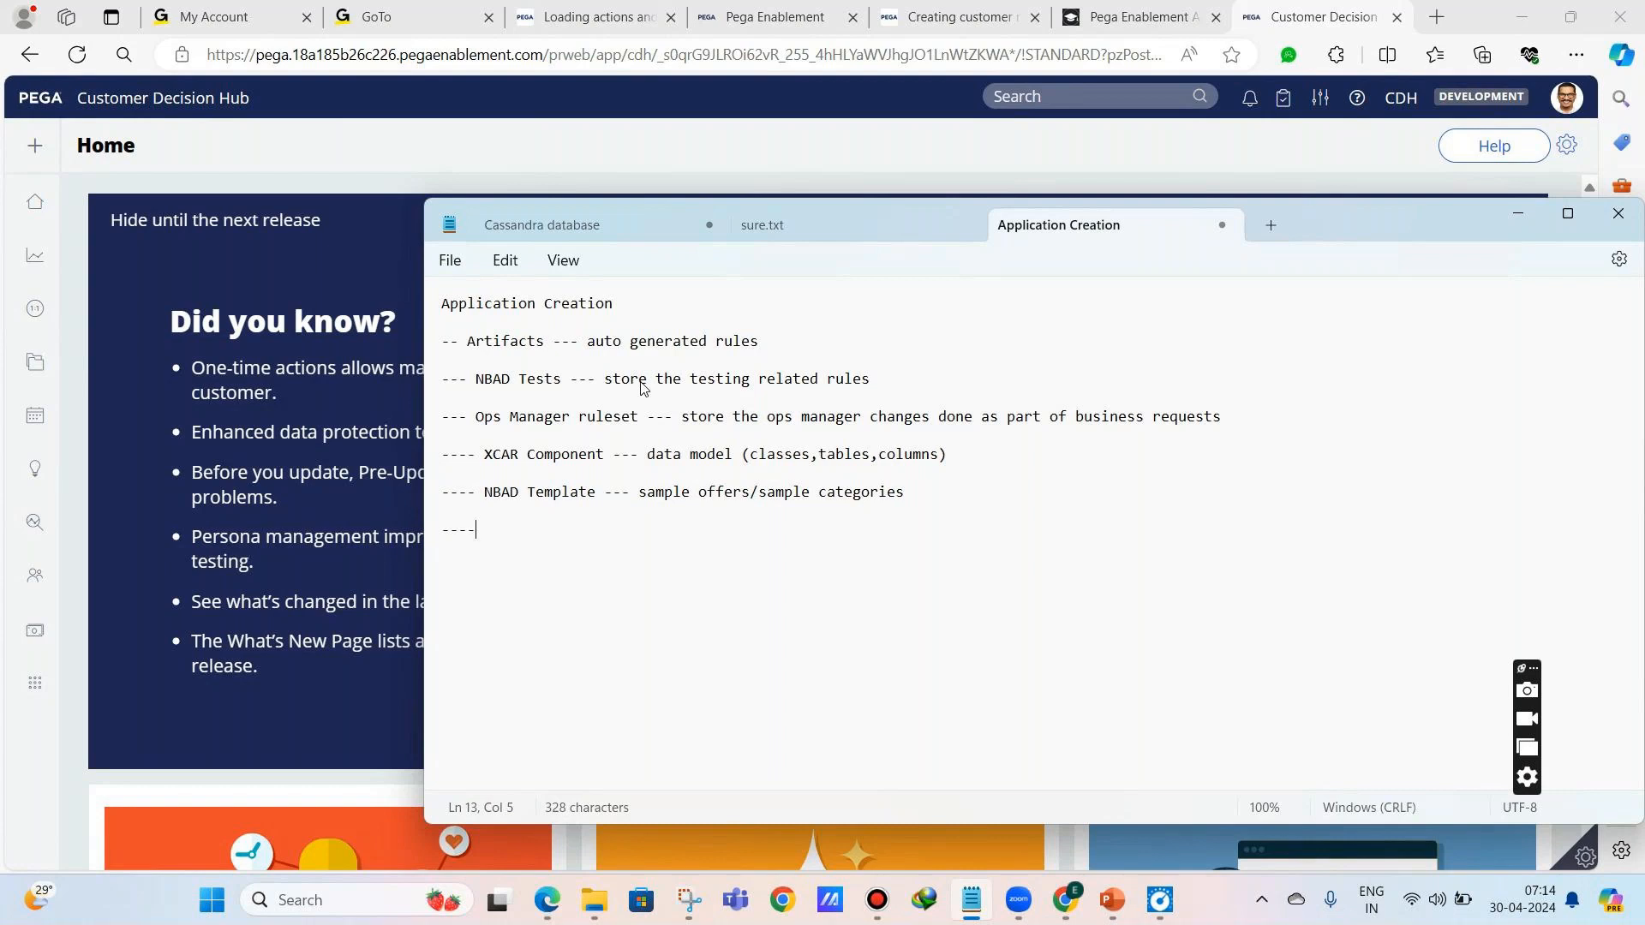
pyautogui.write(' GenAI Framework --- used for gen ai related o')
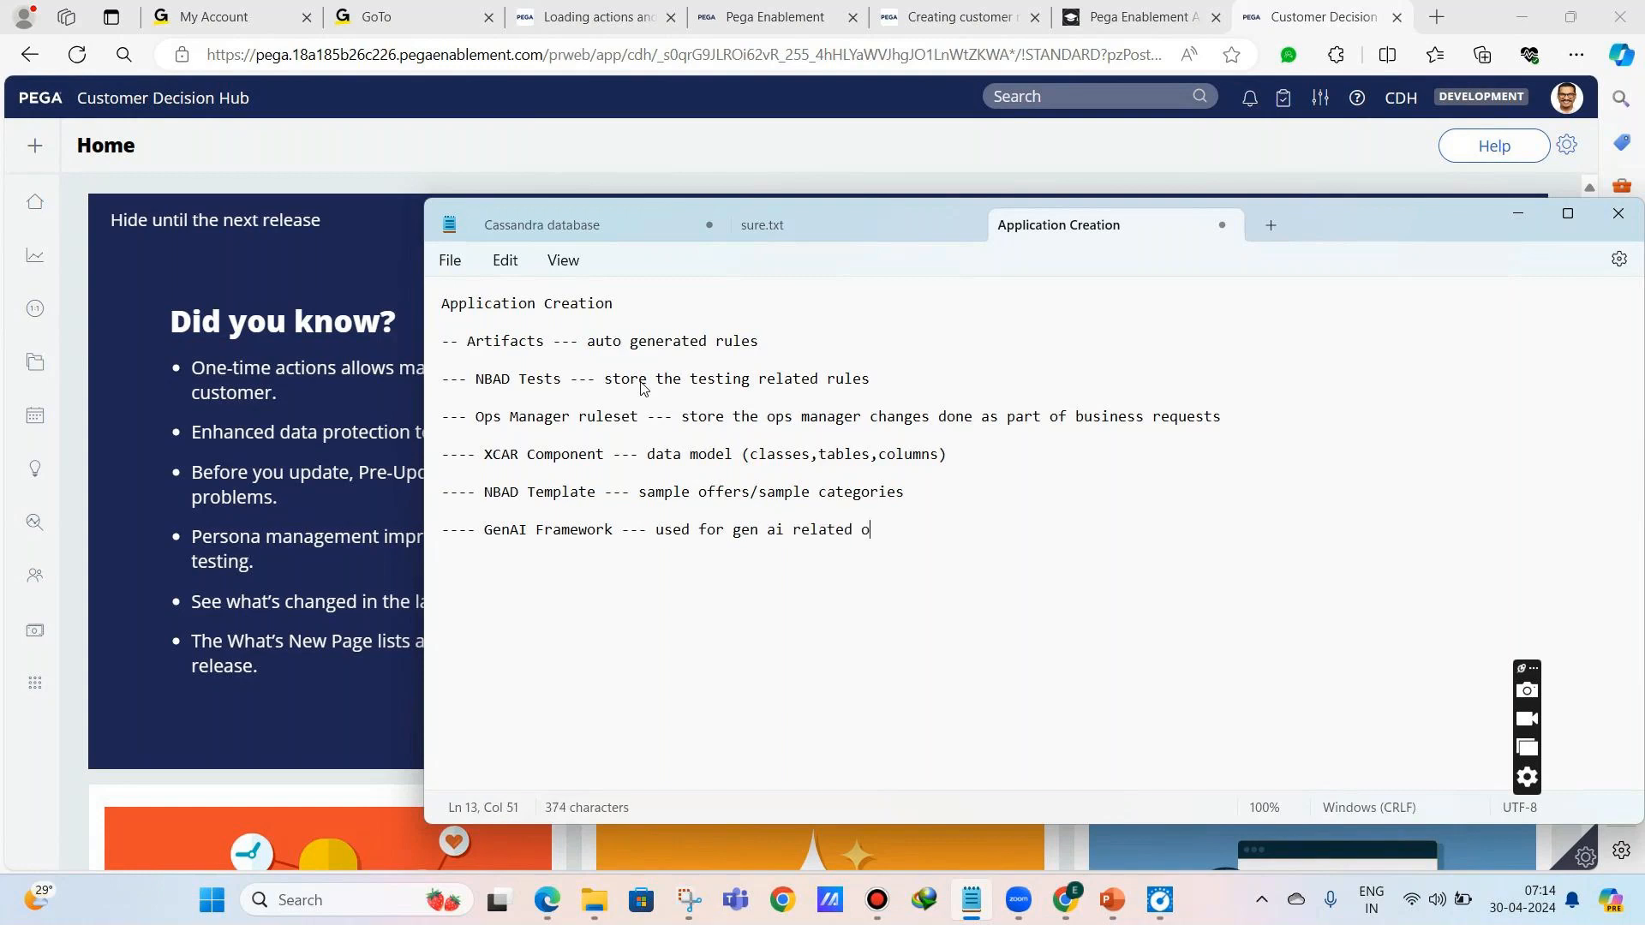
pyautogui.write('perations')
# - Add the note "---- PegaDEVOPSFoundation --- used by revision manager for automated deployments of ops manager changes"
pyautogui.press('Return')
pyautogui.press('Return')
pyautogui.write('---- PegaDEVOPSFoundation -')
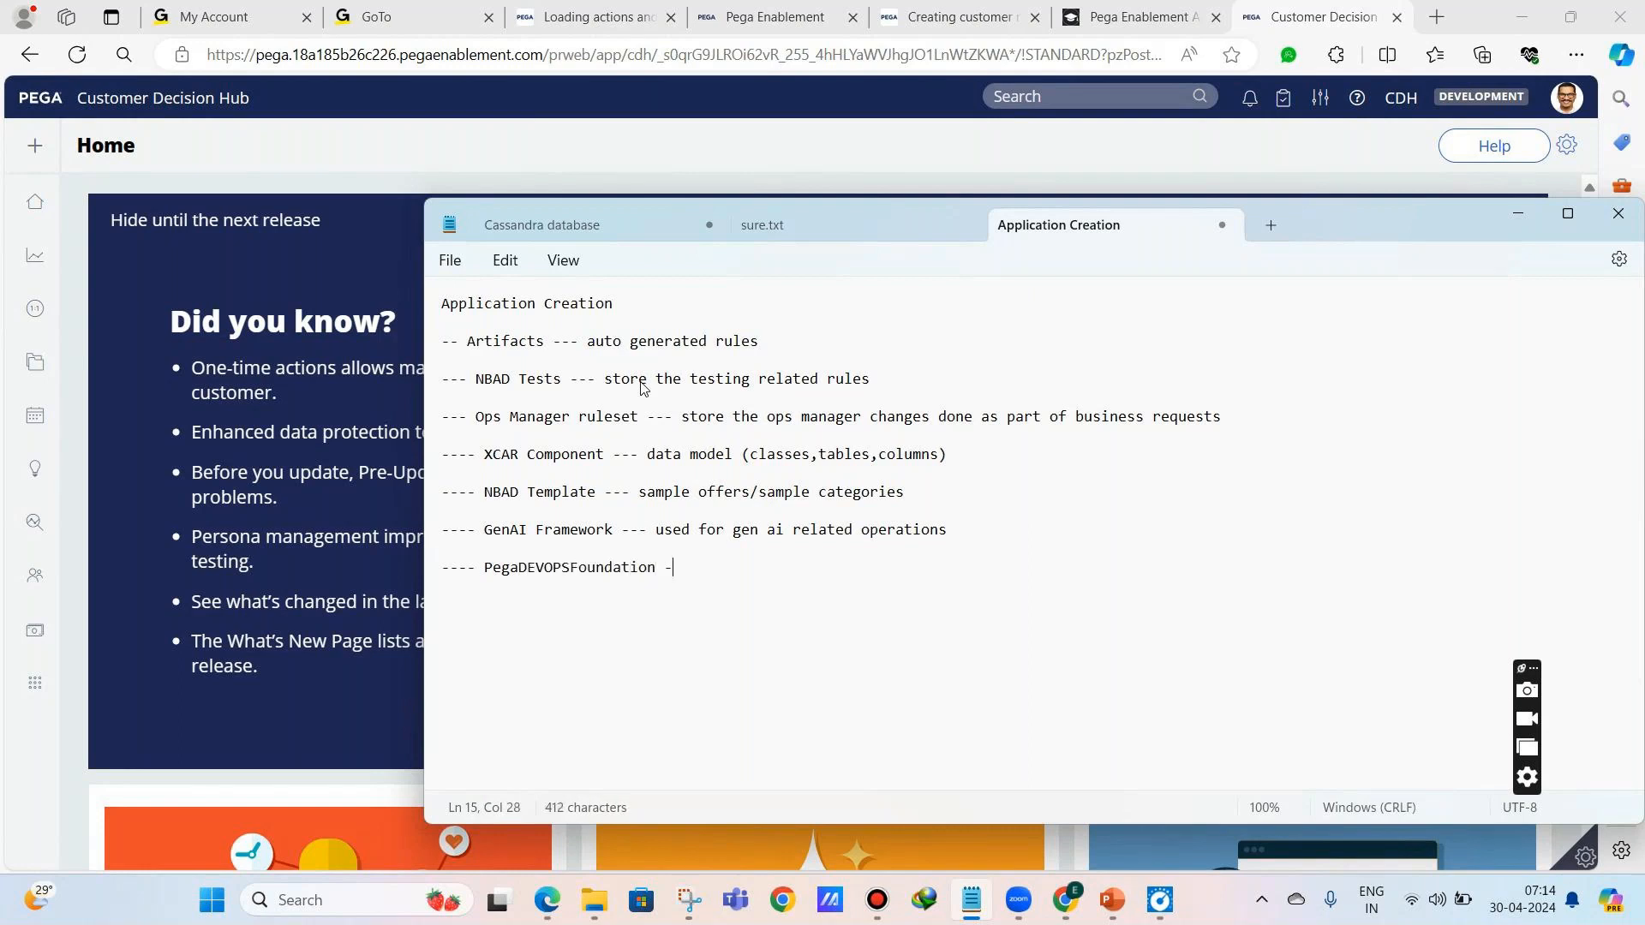
pyautogui.write('-- used by ')
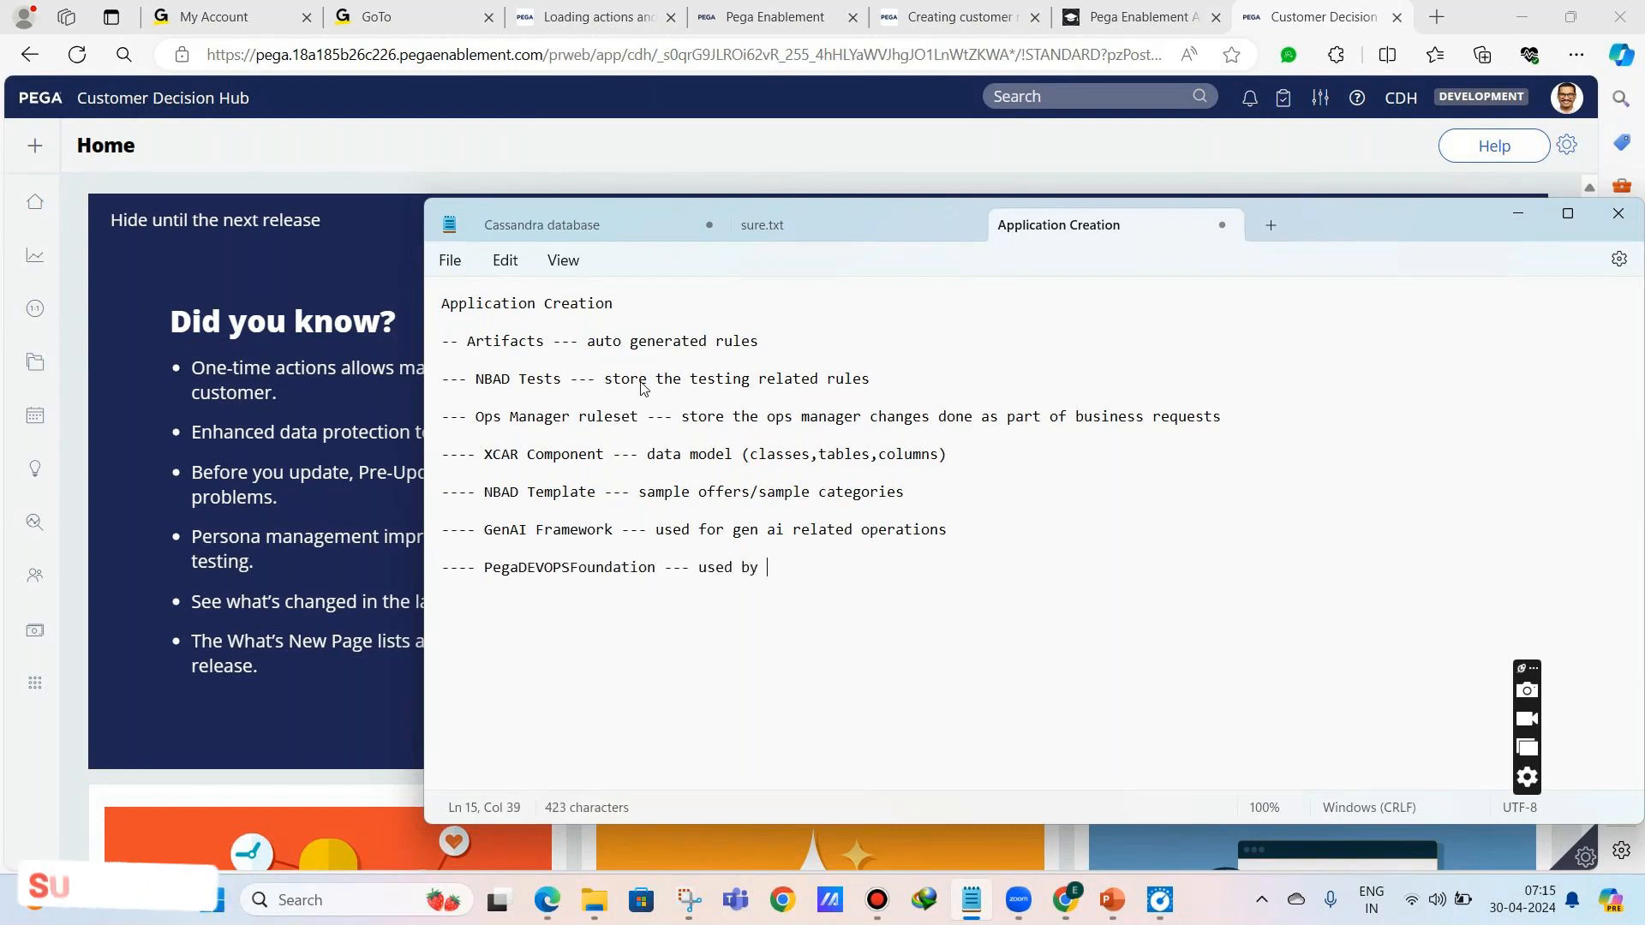
pyautogui.write('revision manager fo')
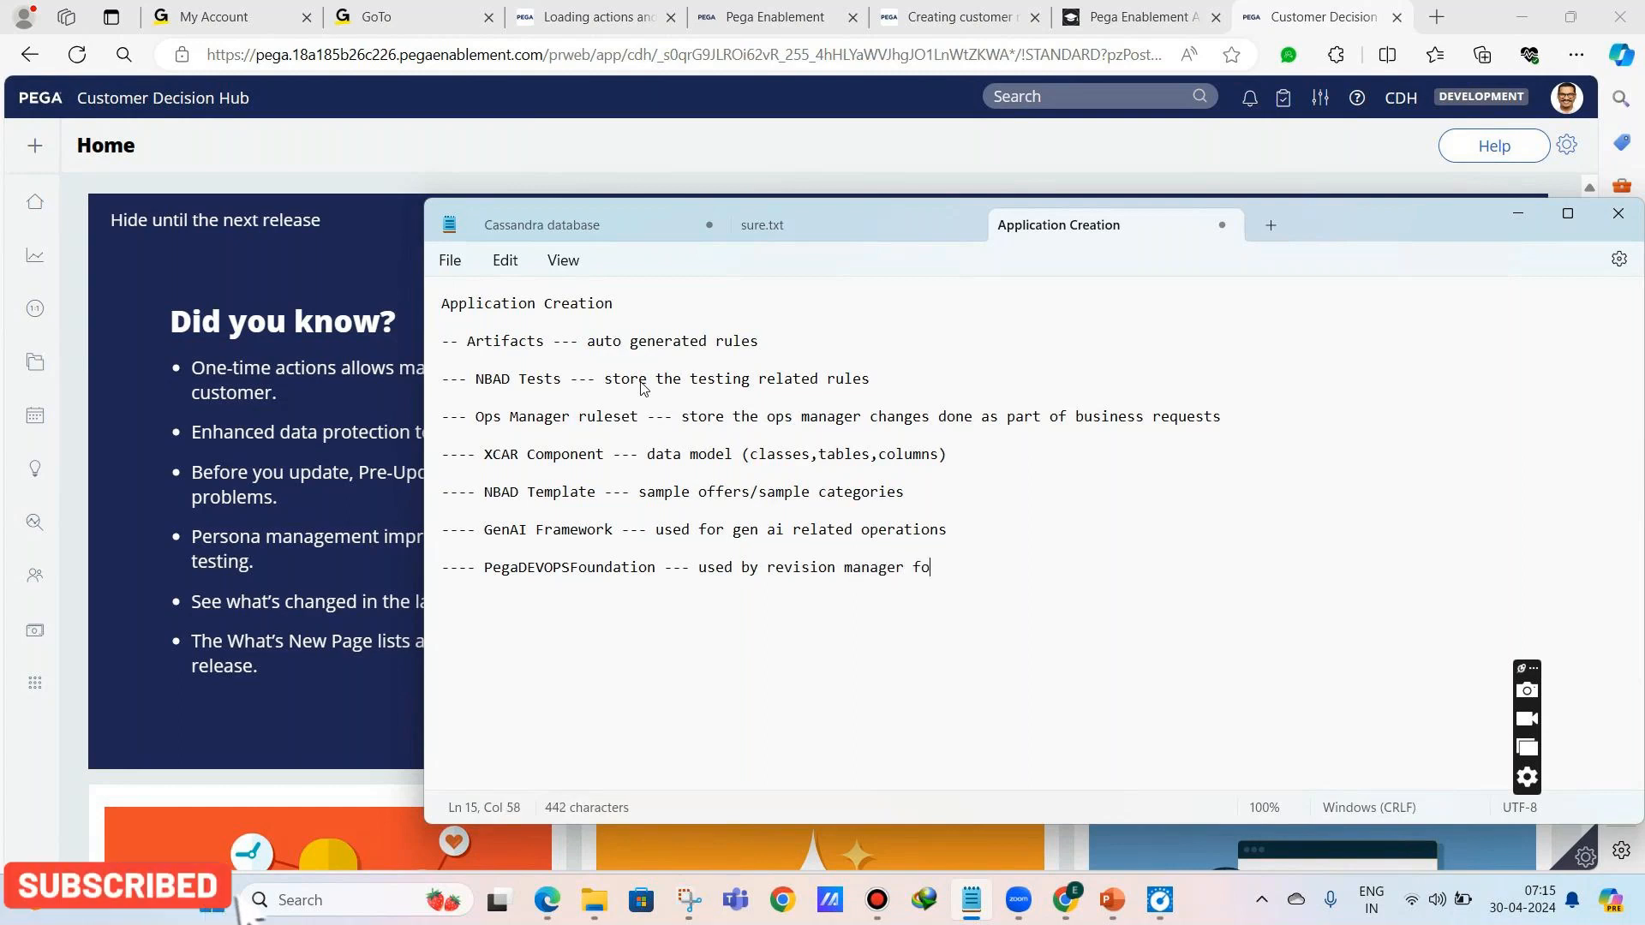
pyautogui.write('r automated de')
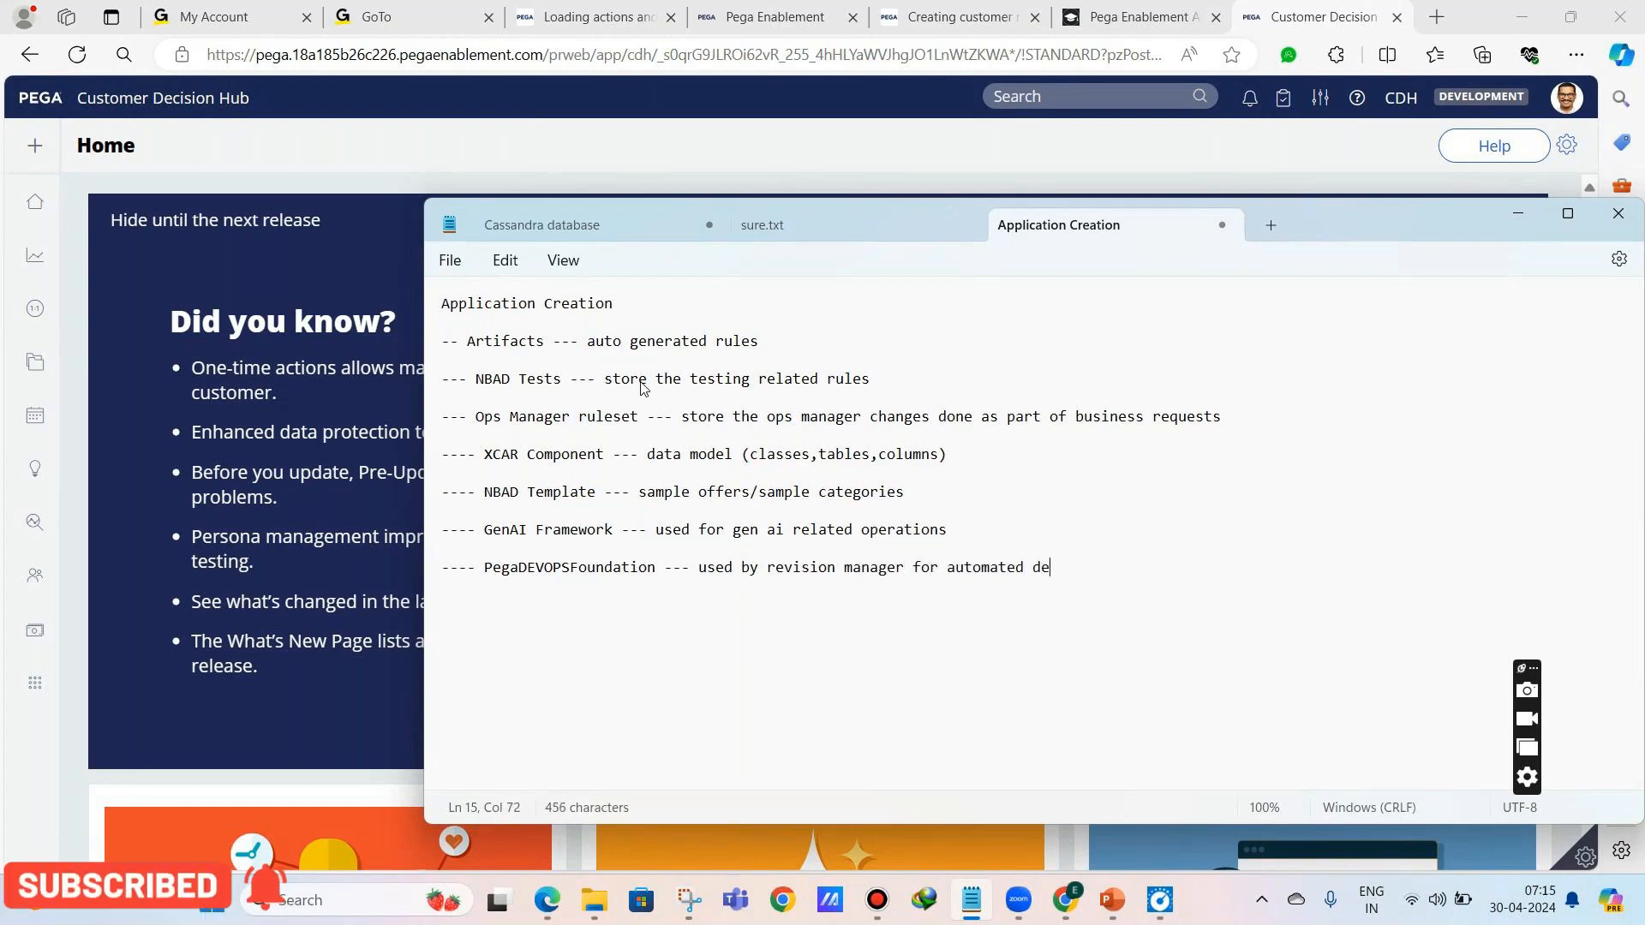
pyautogui.write('ployments of ops man')
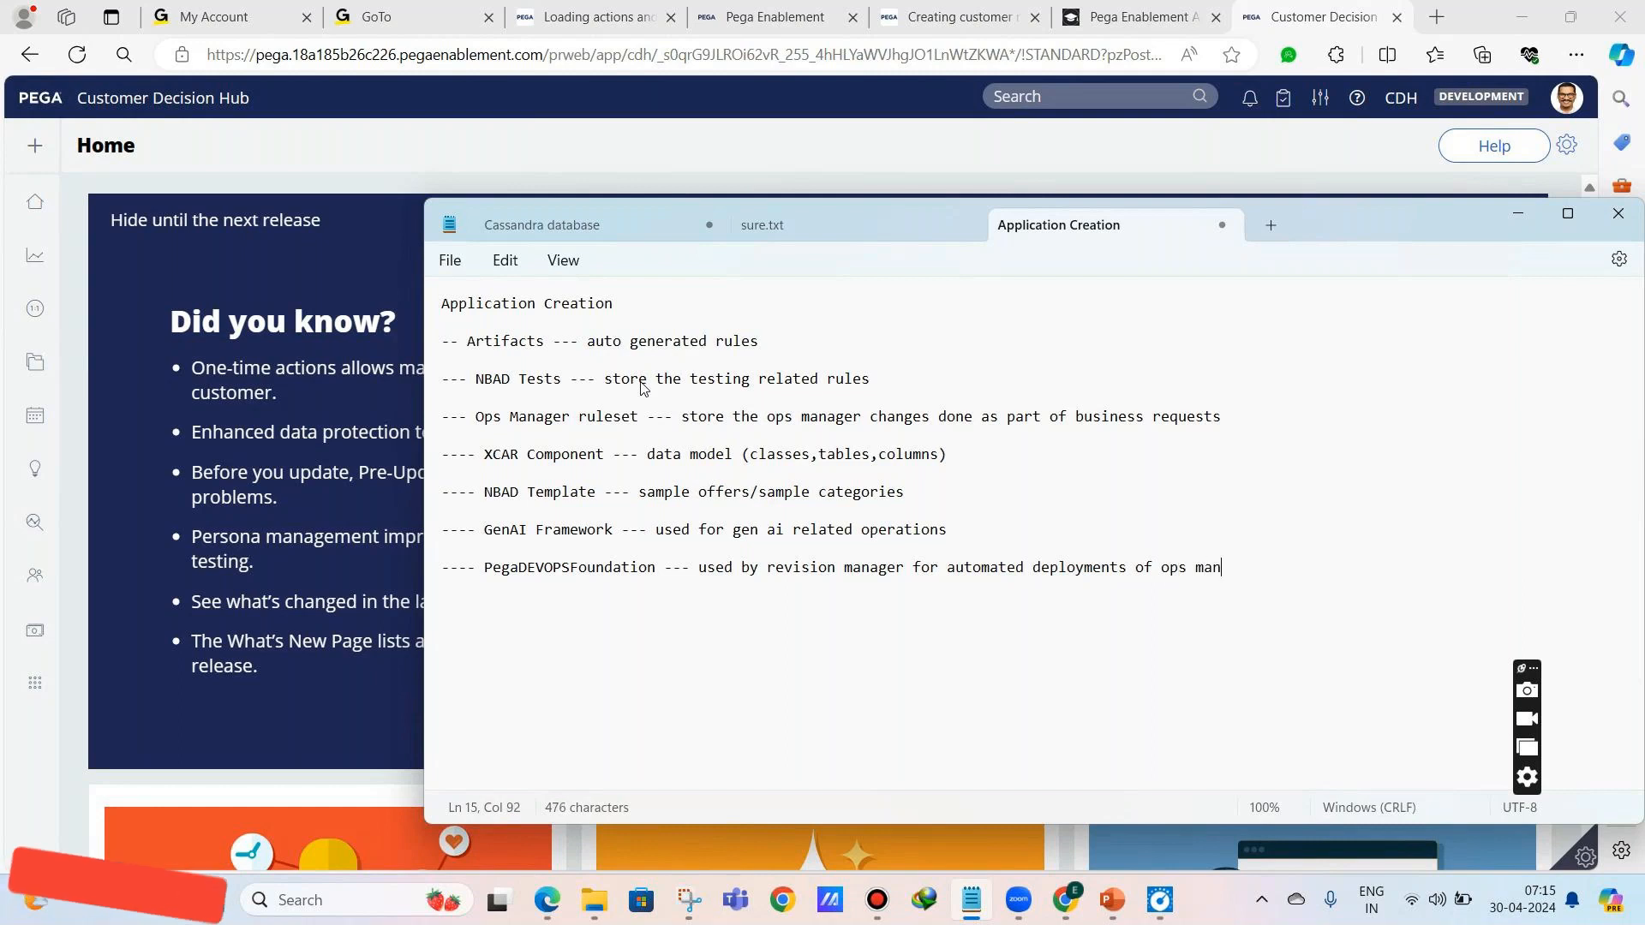
pyautogui.write('ager changes')
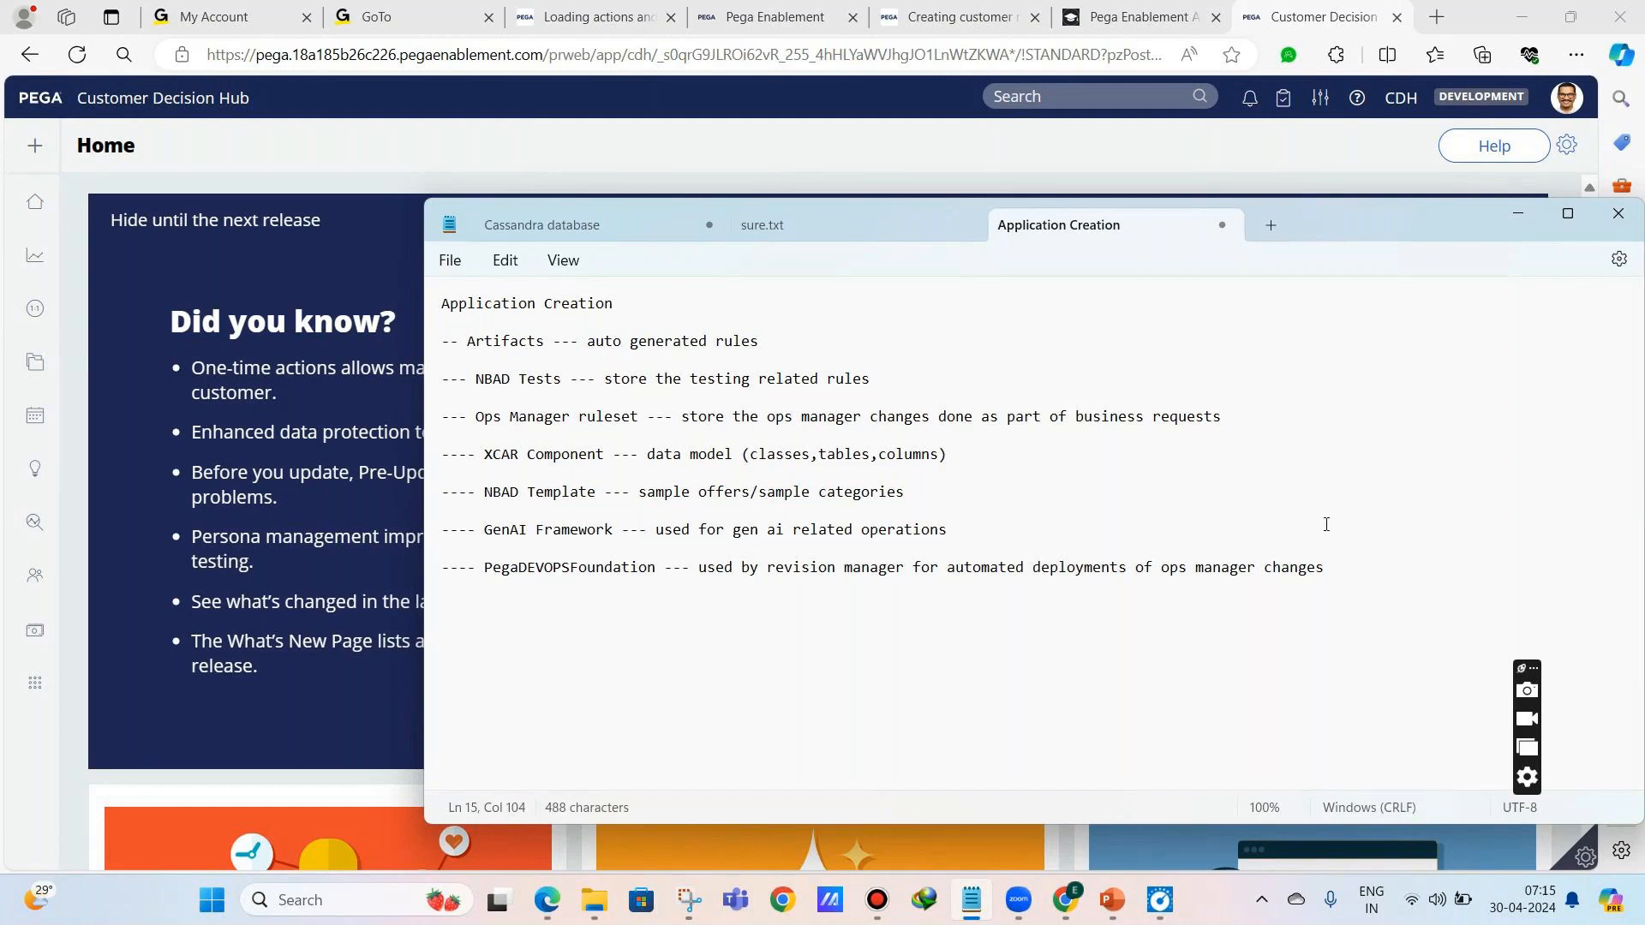
# - Add the note "--- Context dictionary --- using wizard" below the PegaDEVOPSFoundation line
pyautogui.press('Return')
pyautogui.press('Return')
pyautogui.write('--- Context dictionary ---')
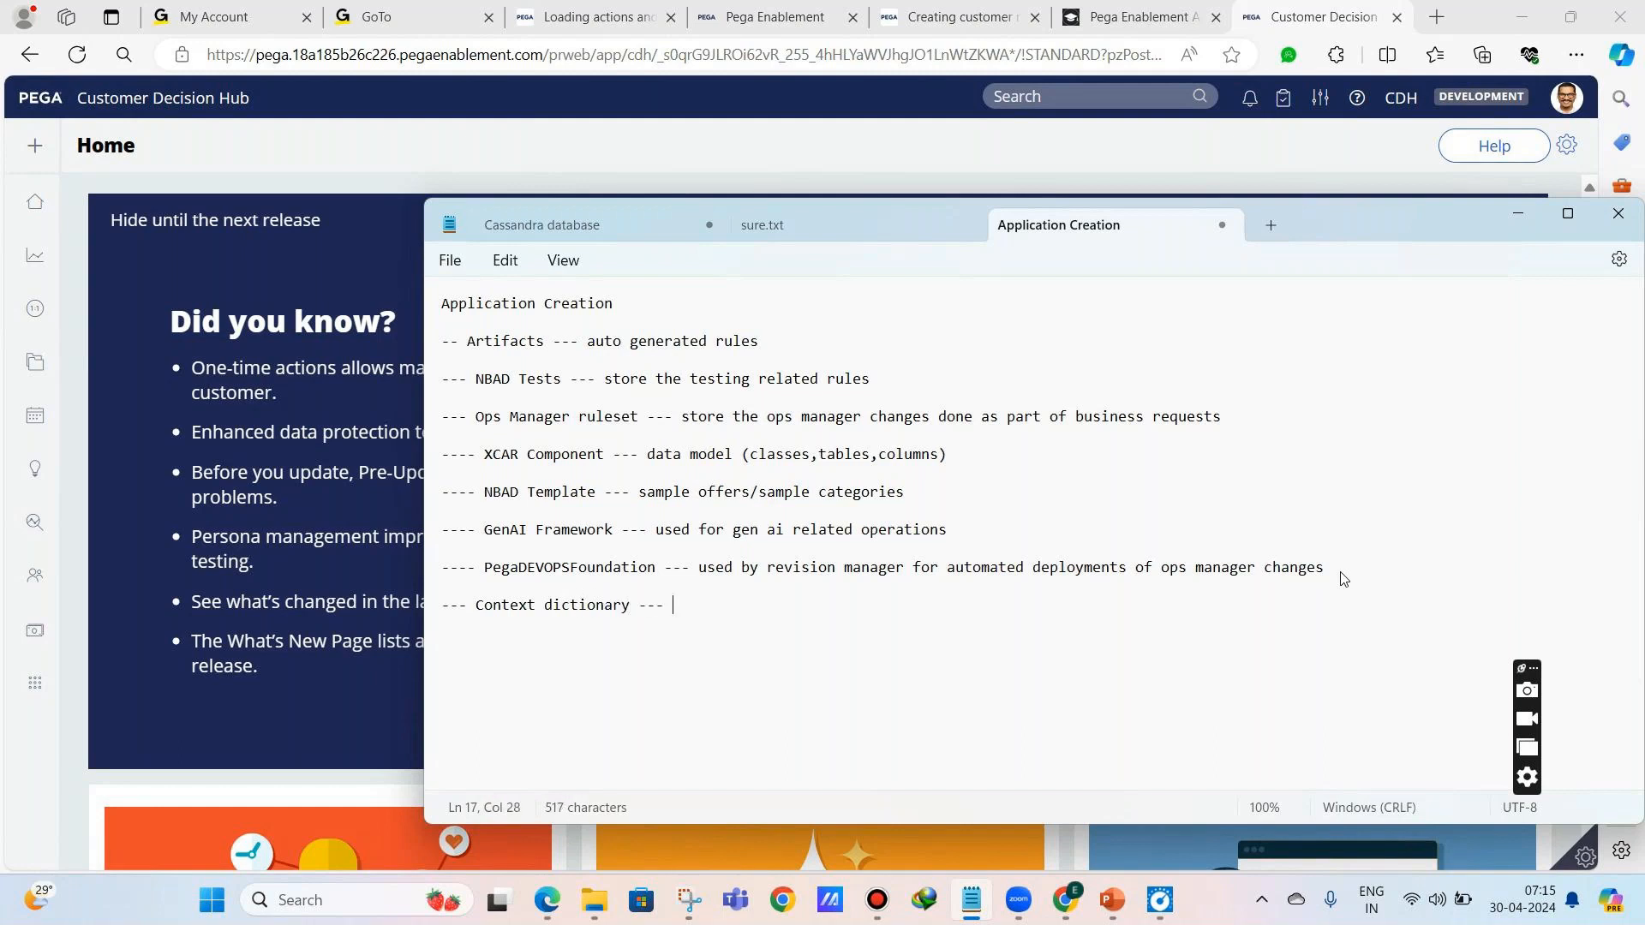
pyautogui.write(' using wizard')
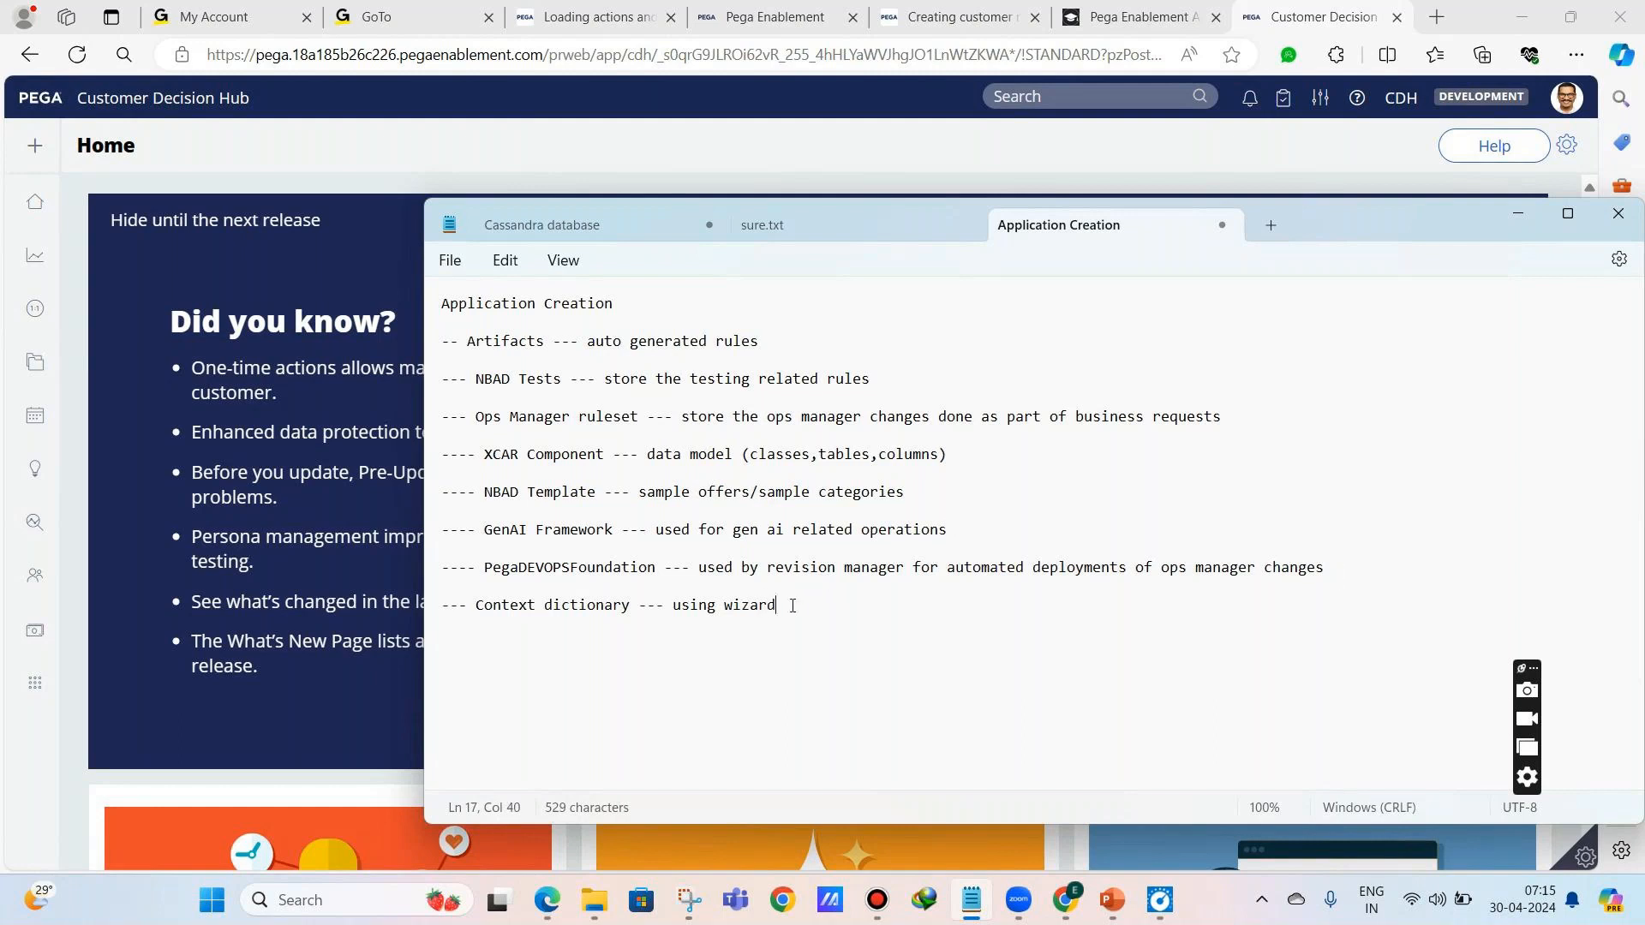
pyautogui.moveTo(792, 605); pyautogui.dragTo(447, 332)
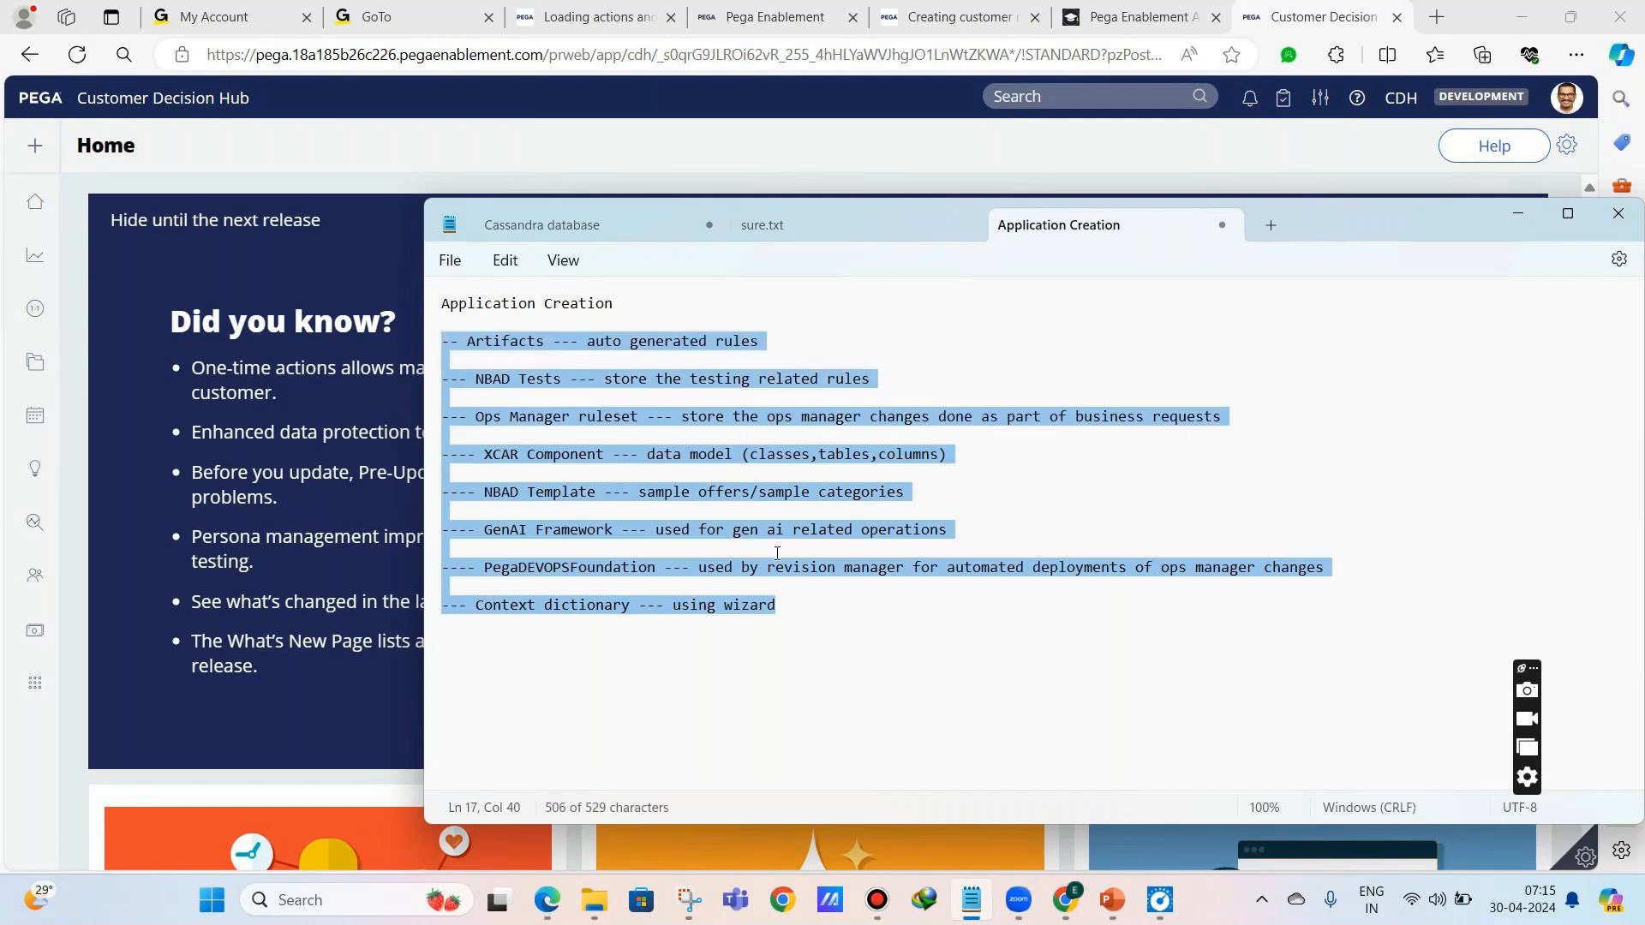
pyautogui.click(801, 618)
# - Add the note "---- External Cassandra data base - DDS service / node" and try to save the document as a text file named Application Creation
pyautogui.press('Return')
pyautogui.press('Return')
pyautogui.write('----')
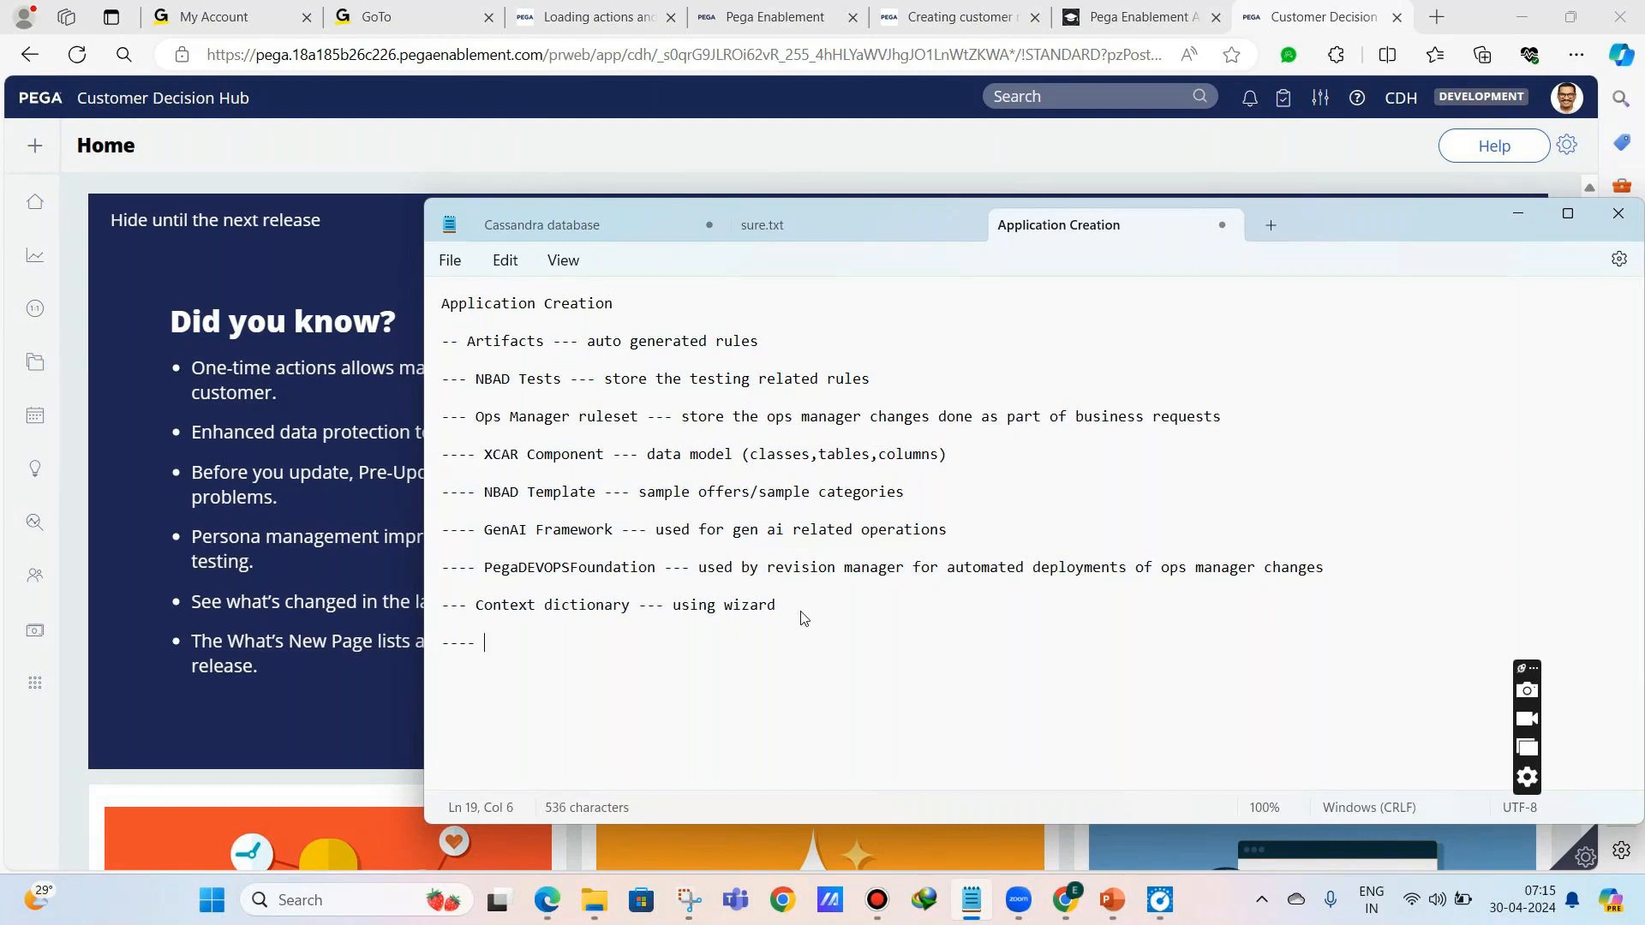
pyautogui.write(' External Cassan')
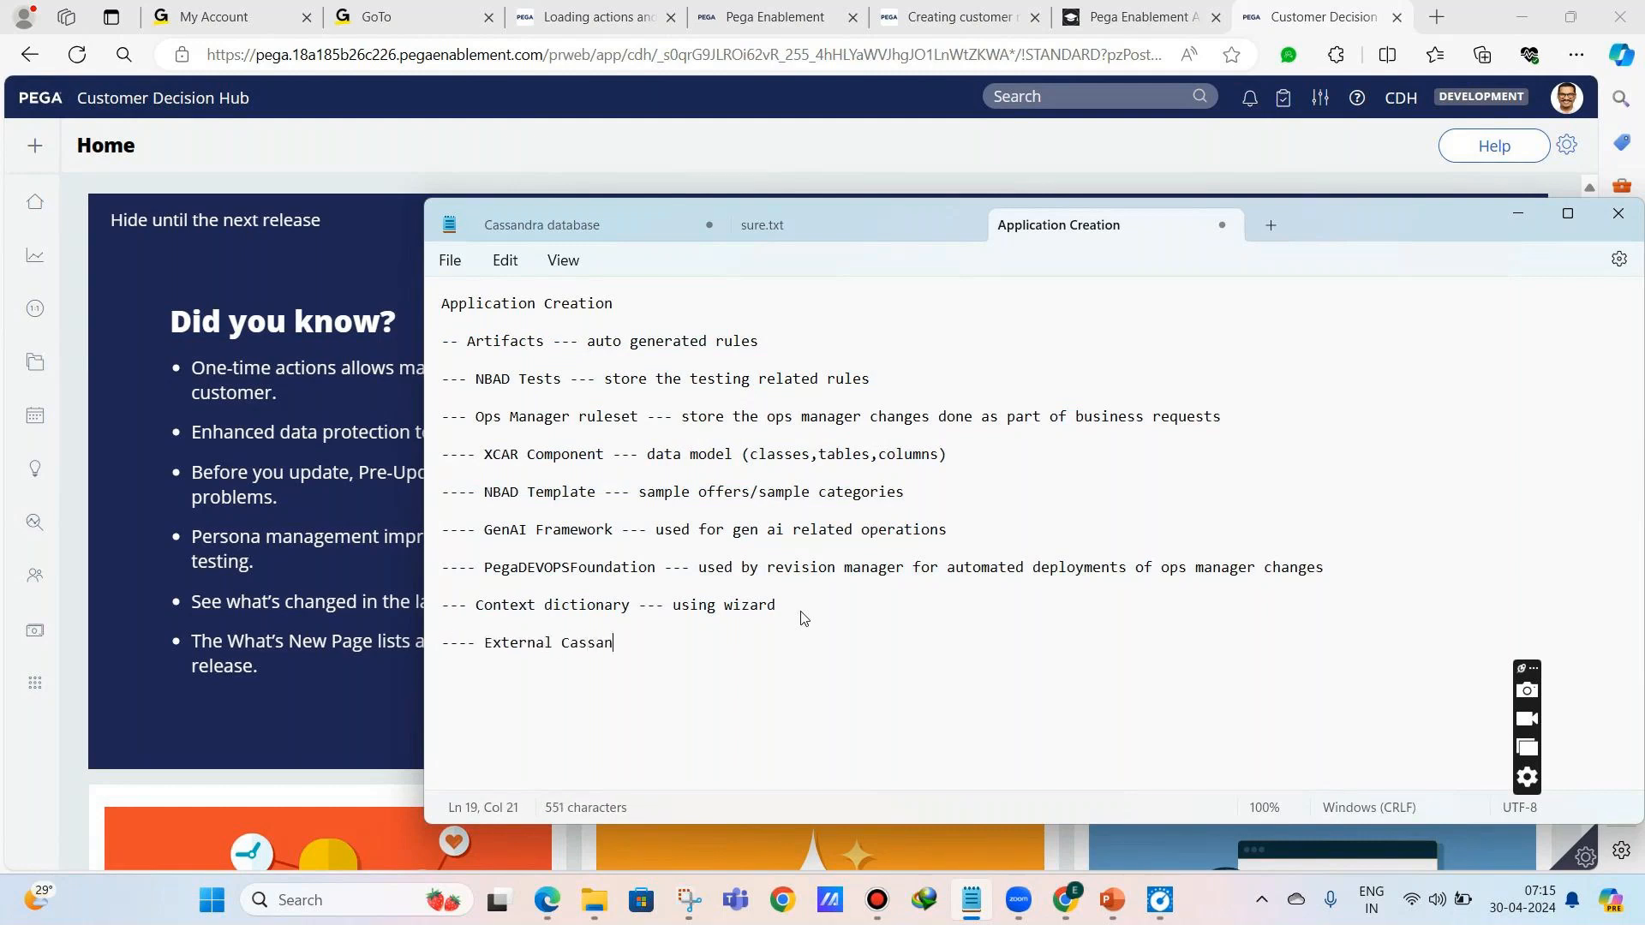
pyautogui.write('dra data base - DDS service')
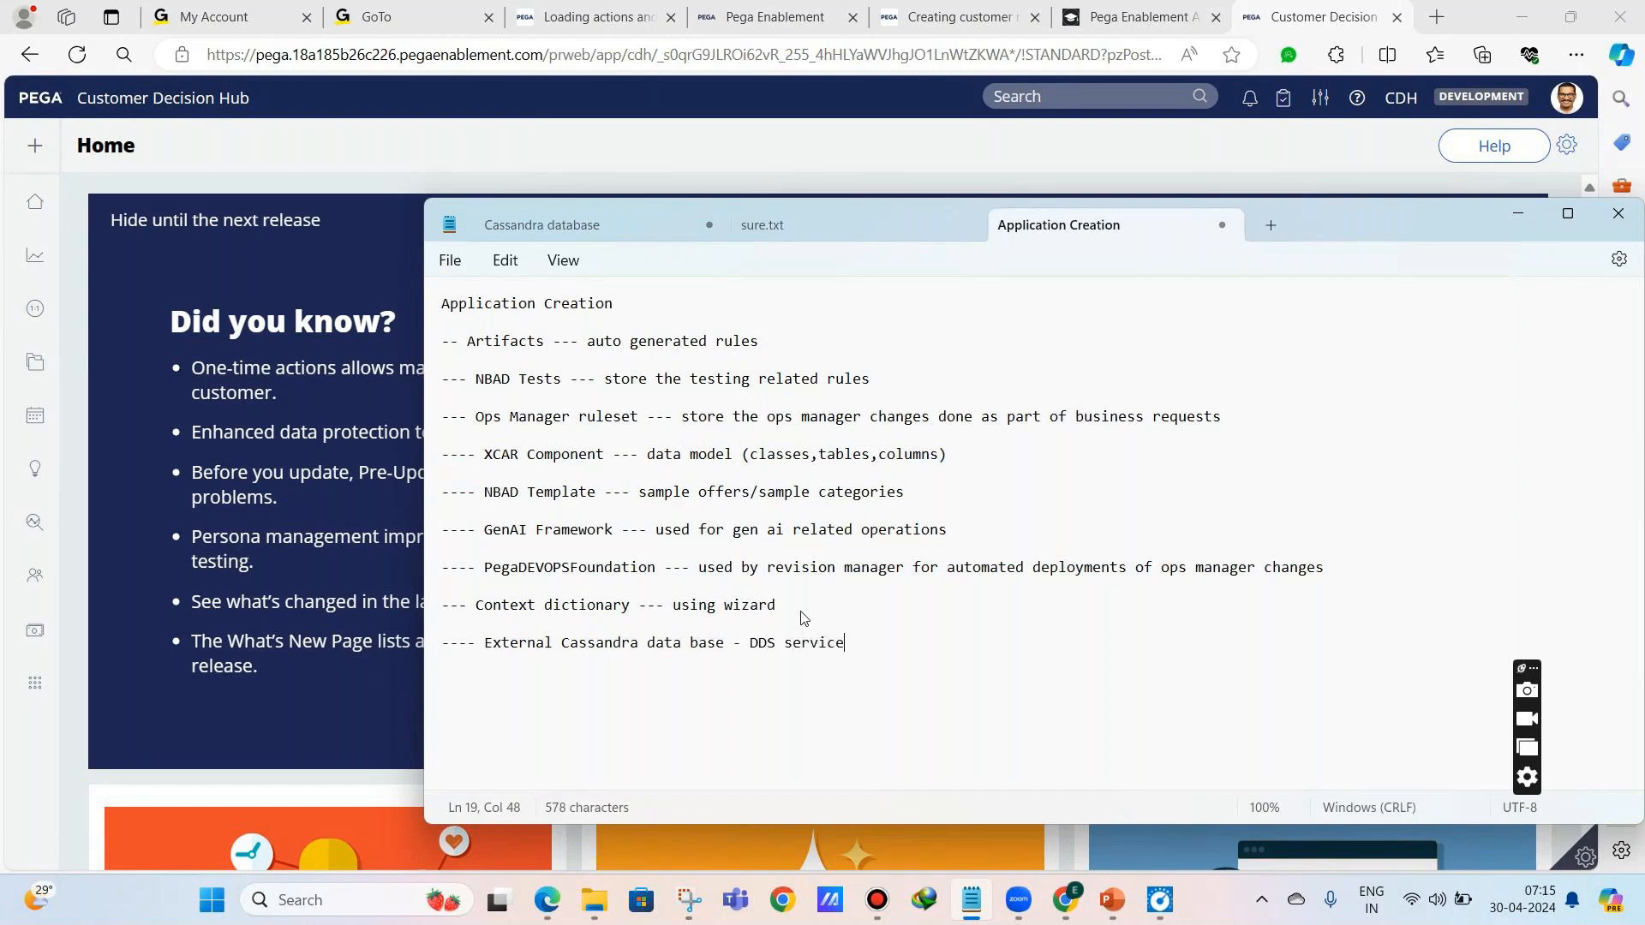
pyautogui.write(' / node')
pyautogui.hotkey('ctrl', 's')
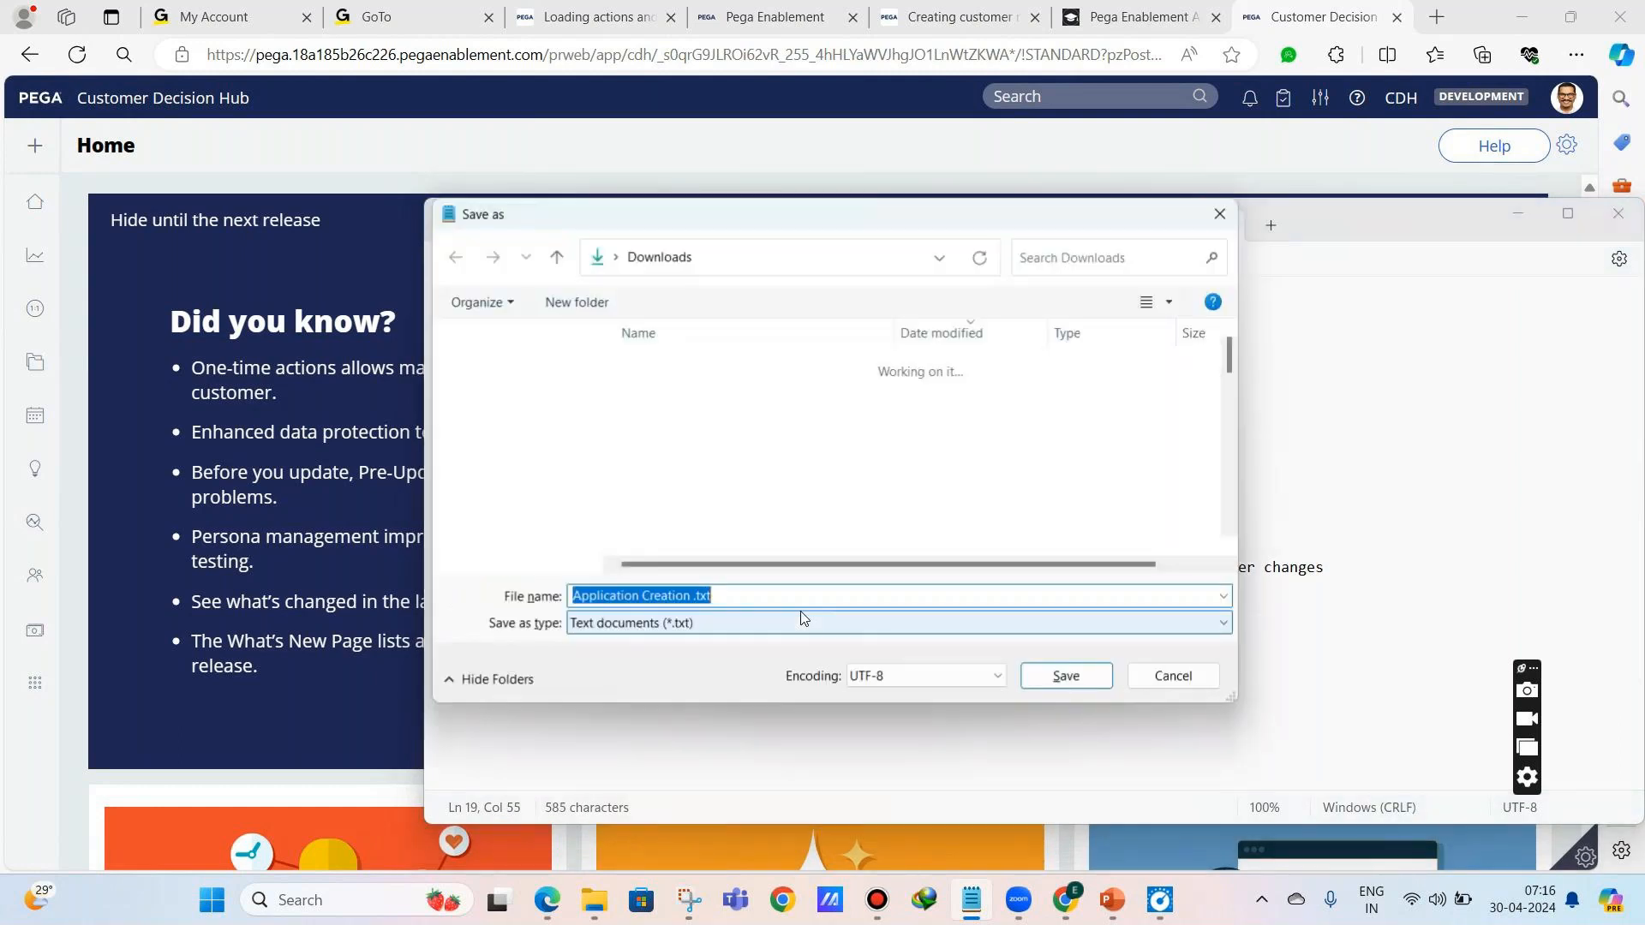
pyautogui.press('Return')
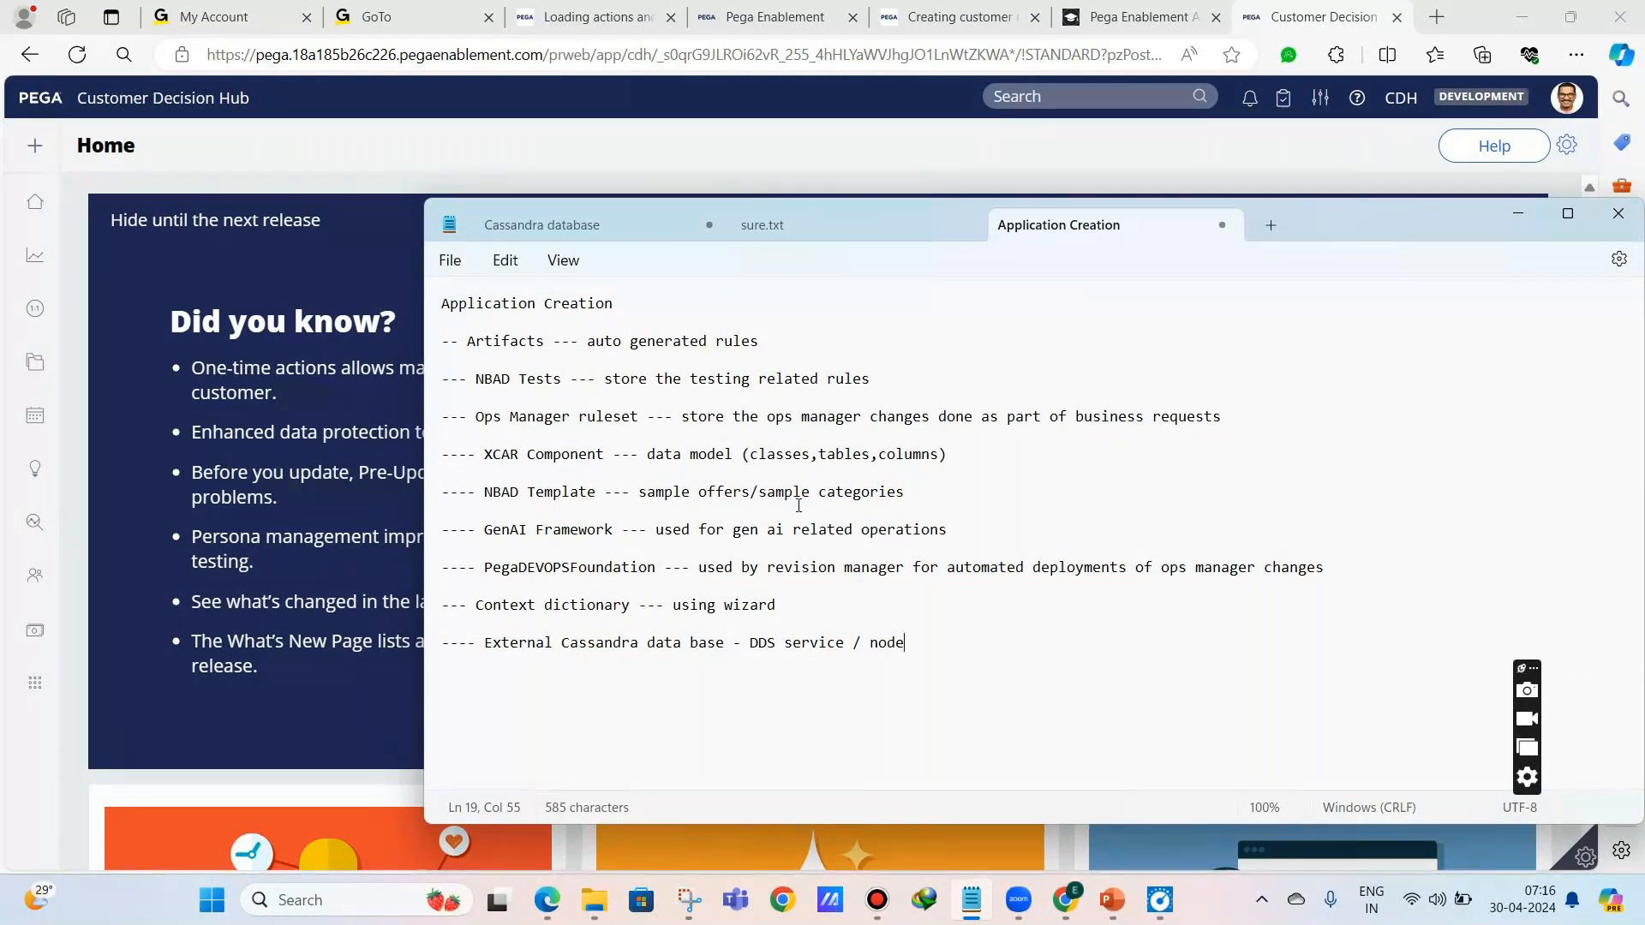
# - Add the heading "BUSINESS TAXONOMY" and the note "--- Business issue -- purpose of the promotion" at the end of the notes
pyautogui.press('Return')
pyautogui.press('Return')
pyautogui.write('BUSINESS TAXONOMY')
pyautogui.press('Return')
pyautogui.press('Return')
pyautogui.write('--- Business ')
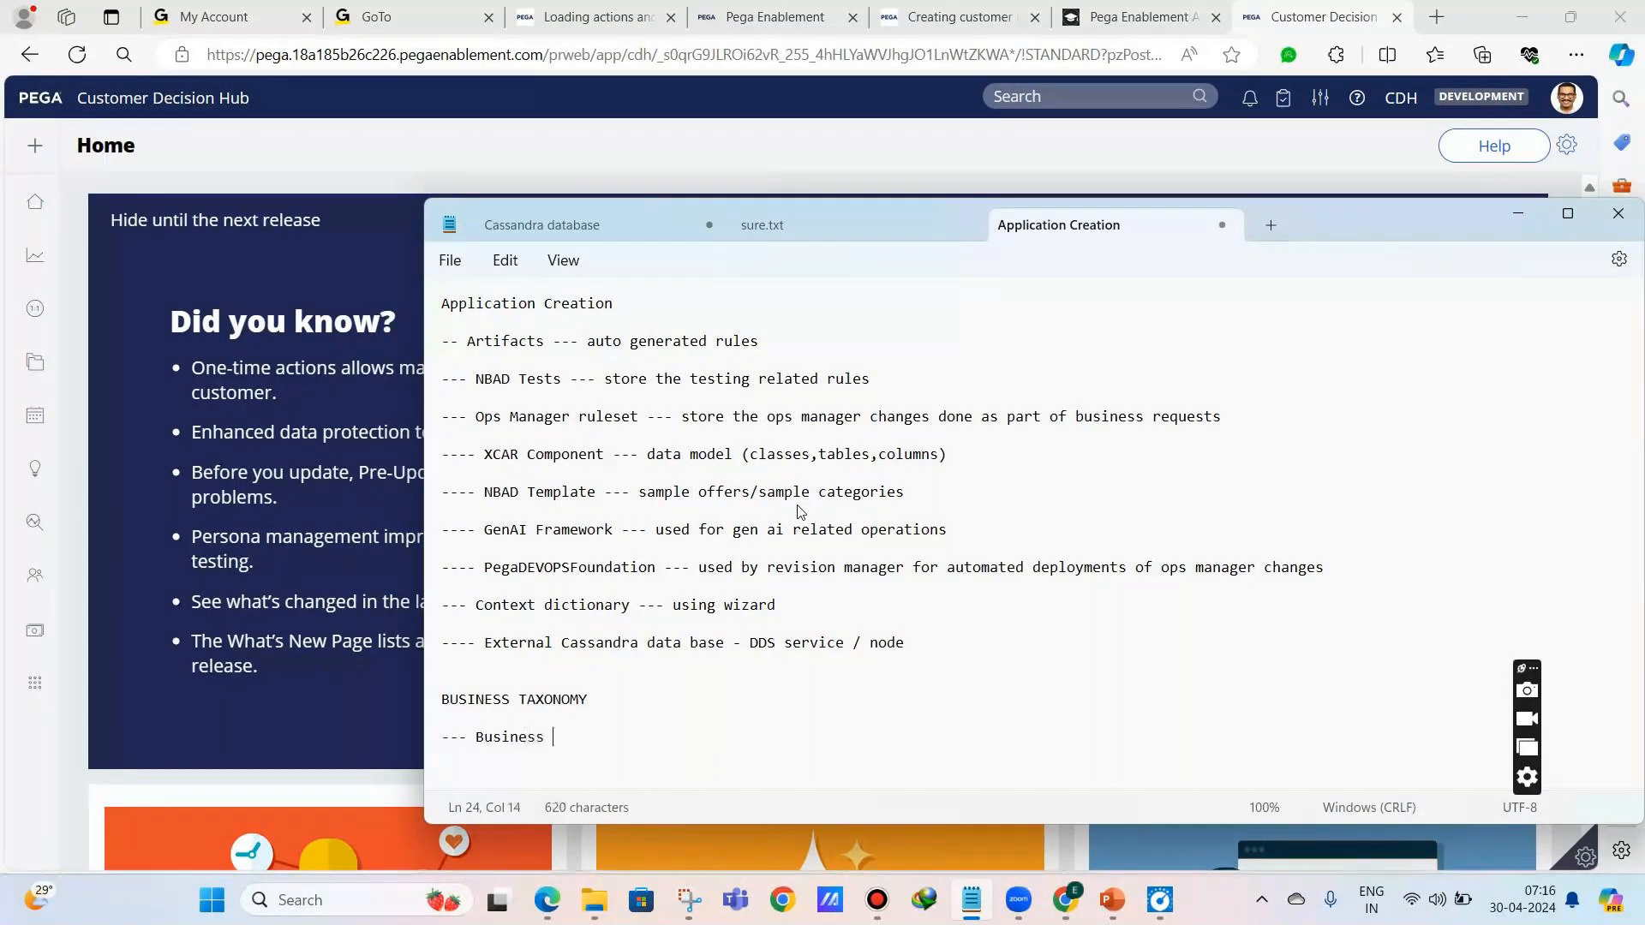
pyautogui.write('issue -- purpose of the prom')
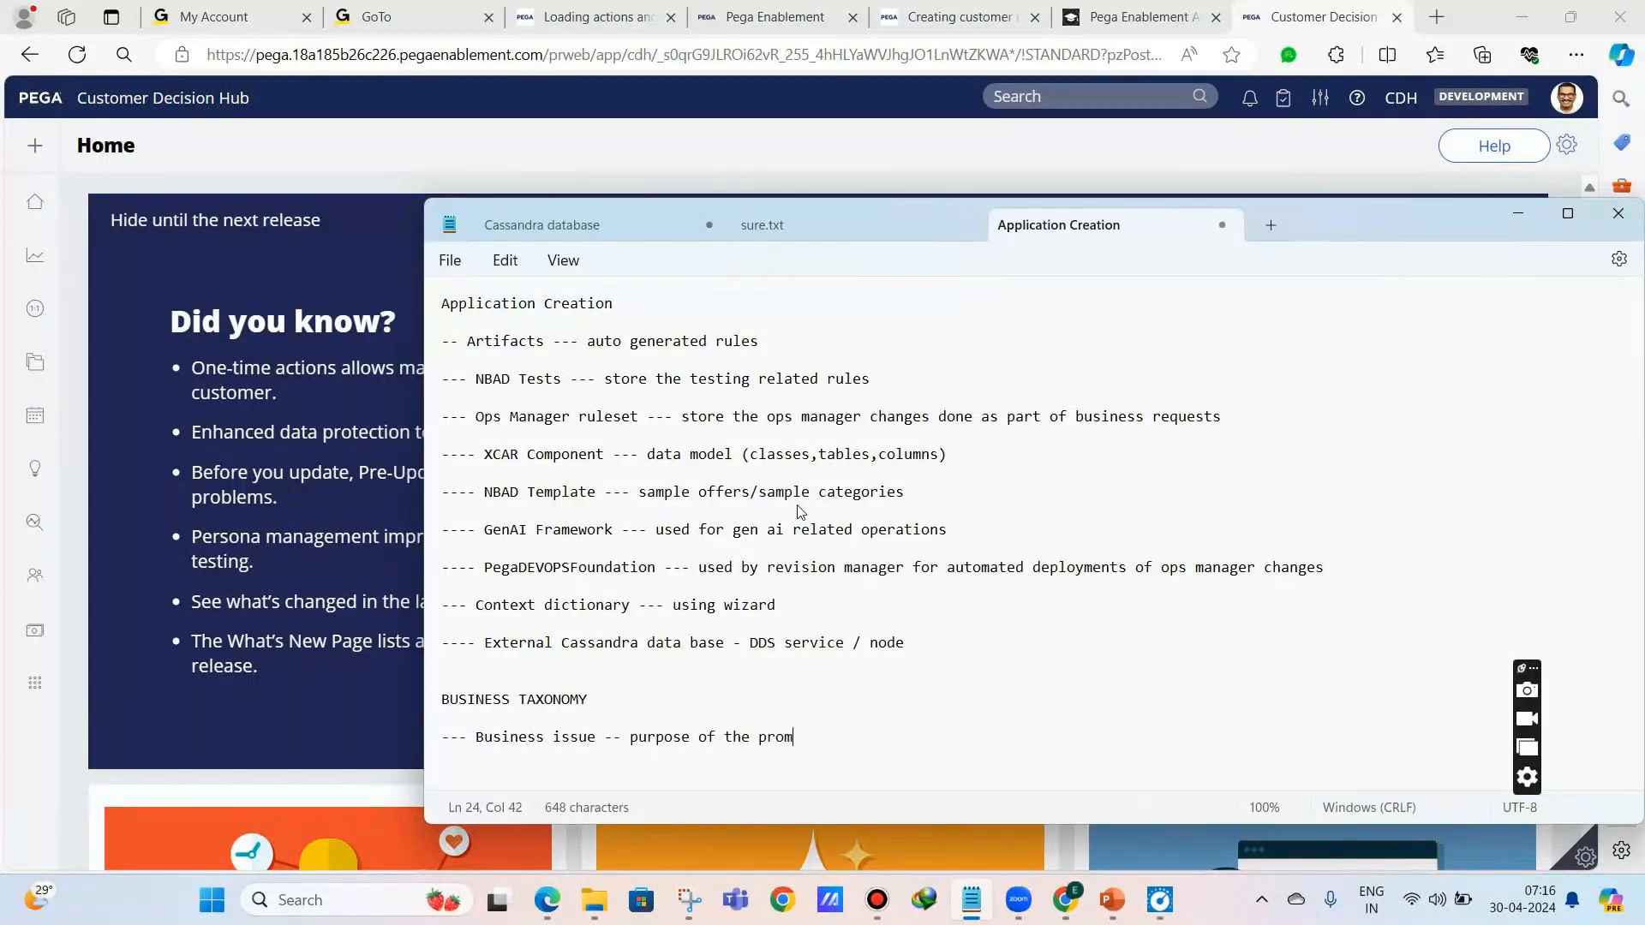
pyautogui.write('otion')
# - Add the note "--------- business groups --- category of the promotion" below the Business issue line
pyautogui.press('Return')
pyautogui.press('Return')
pyautogui.write('--------- business groups --- categor')
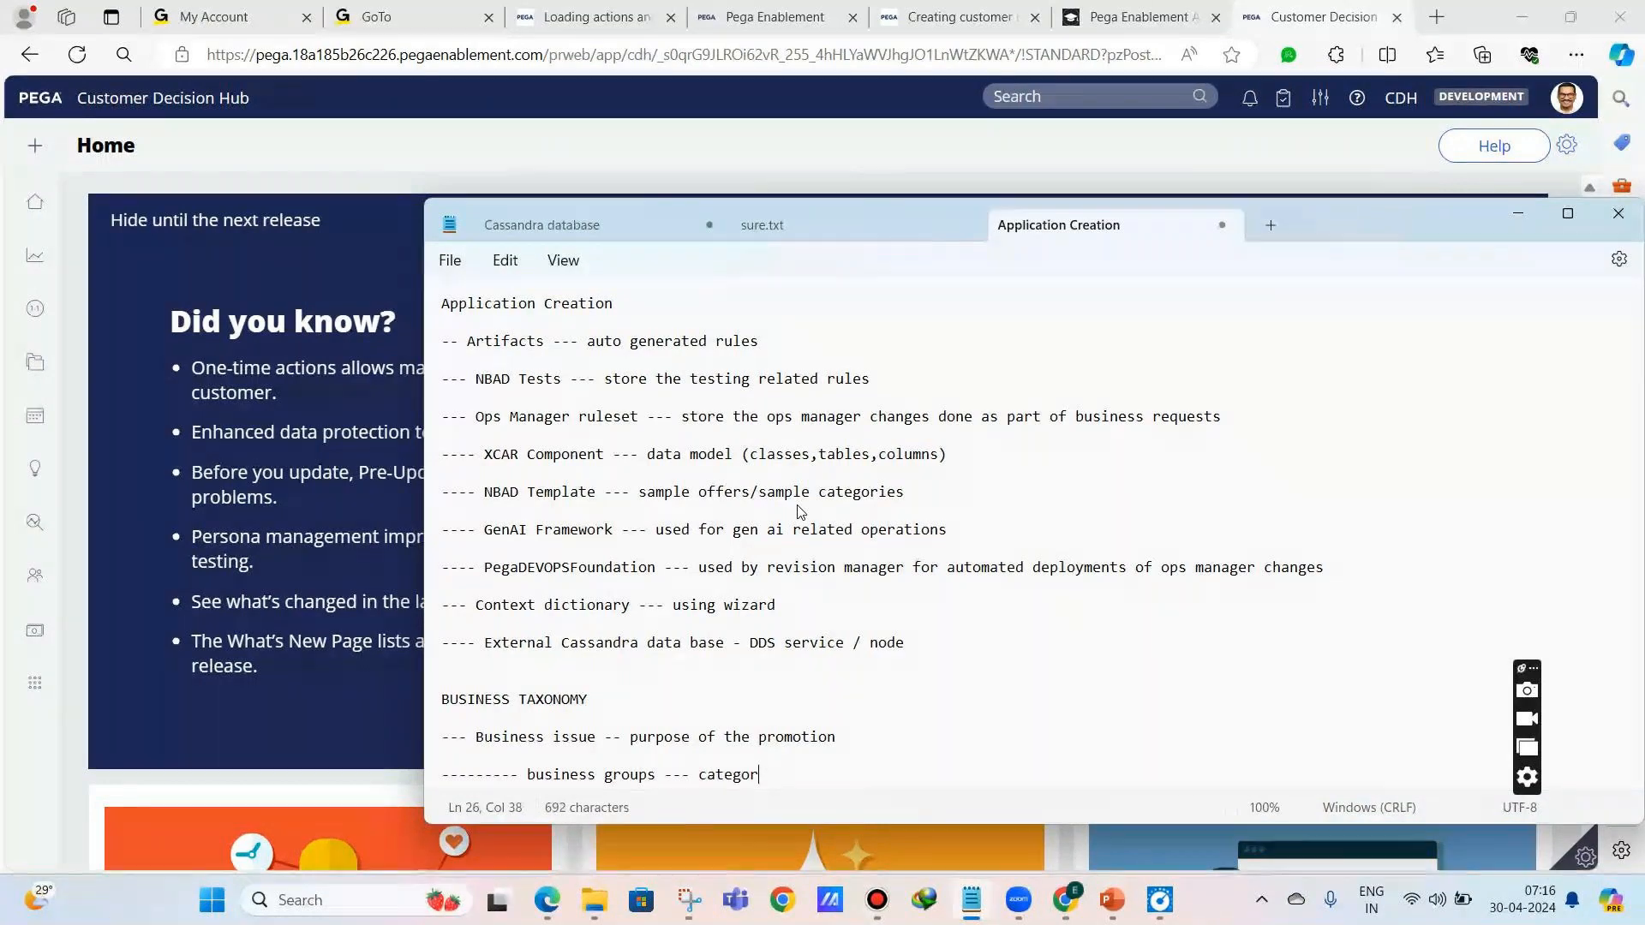
pyautogui.write('y of the promotion')
# - Add the note "----------- propositions --- promotions itself -- anything u propose to the customer" below the business groups line
pyautogui.press('Return')
pyautogui.press('Return')
pyautogui.write('----------- propositions --- promotions itse')
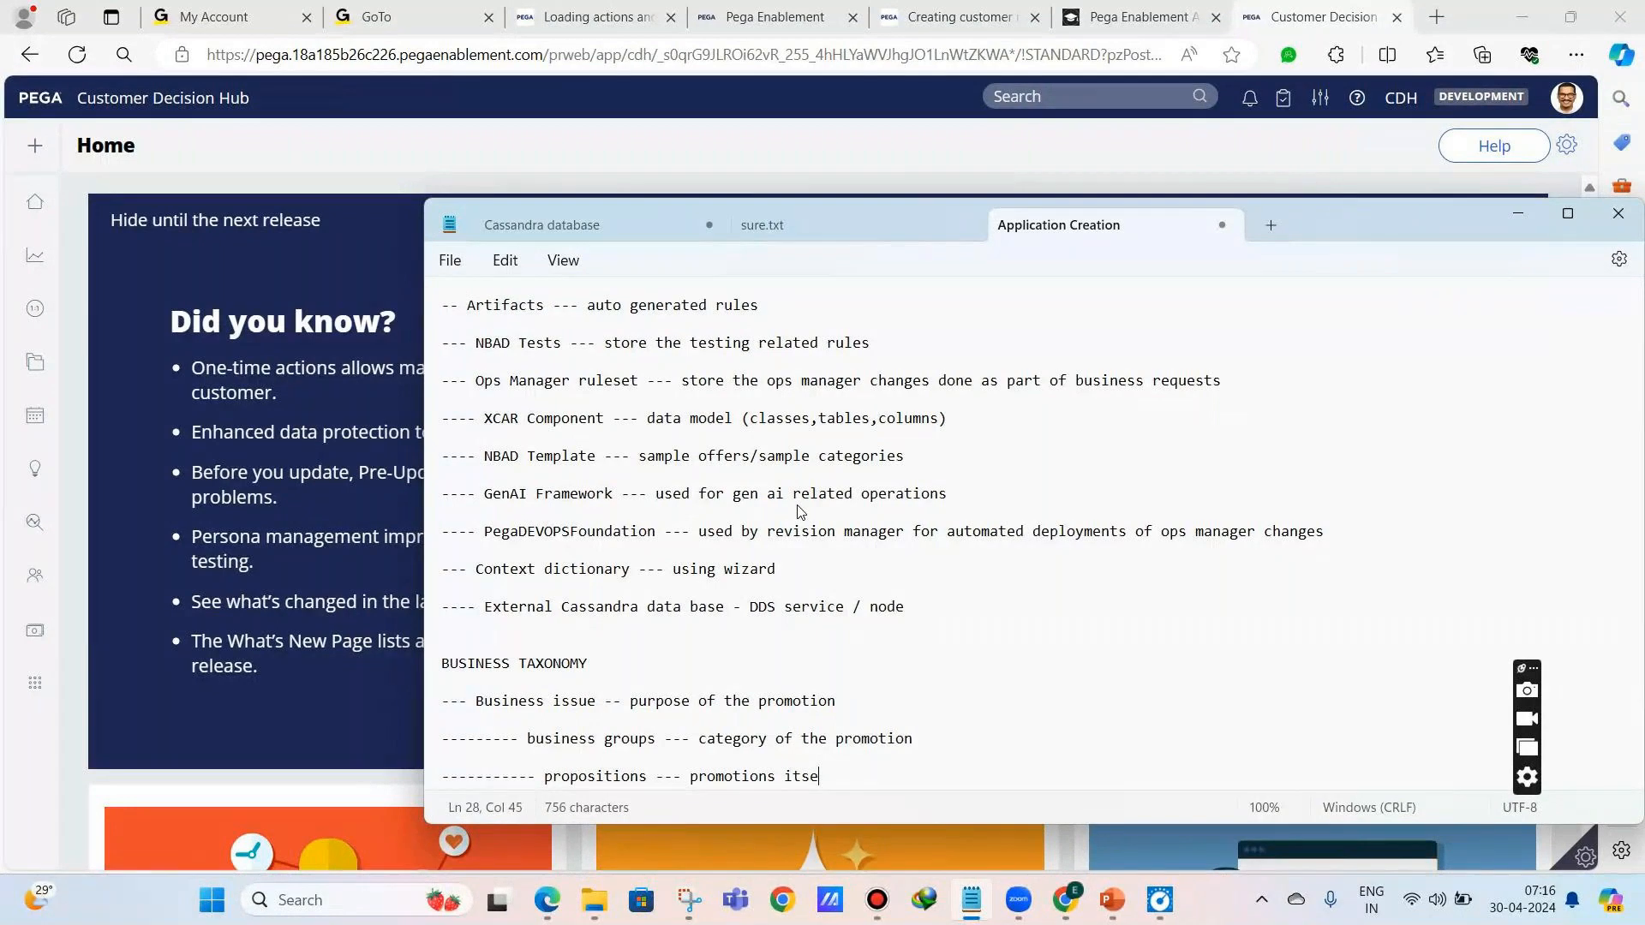
pyautogui.write('lf -- anything u propose to the customer')
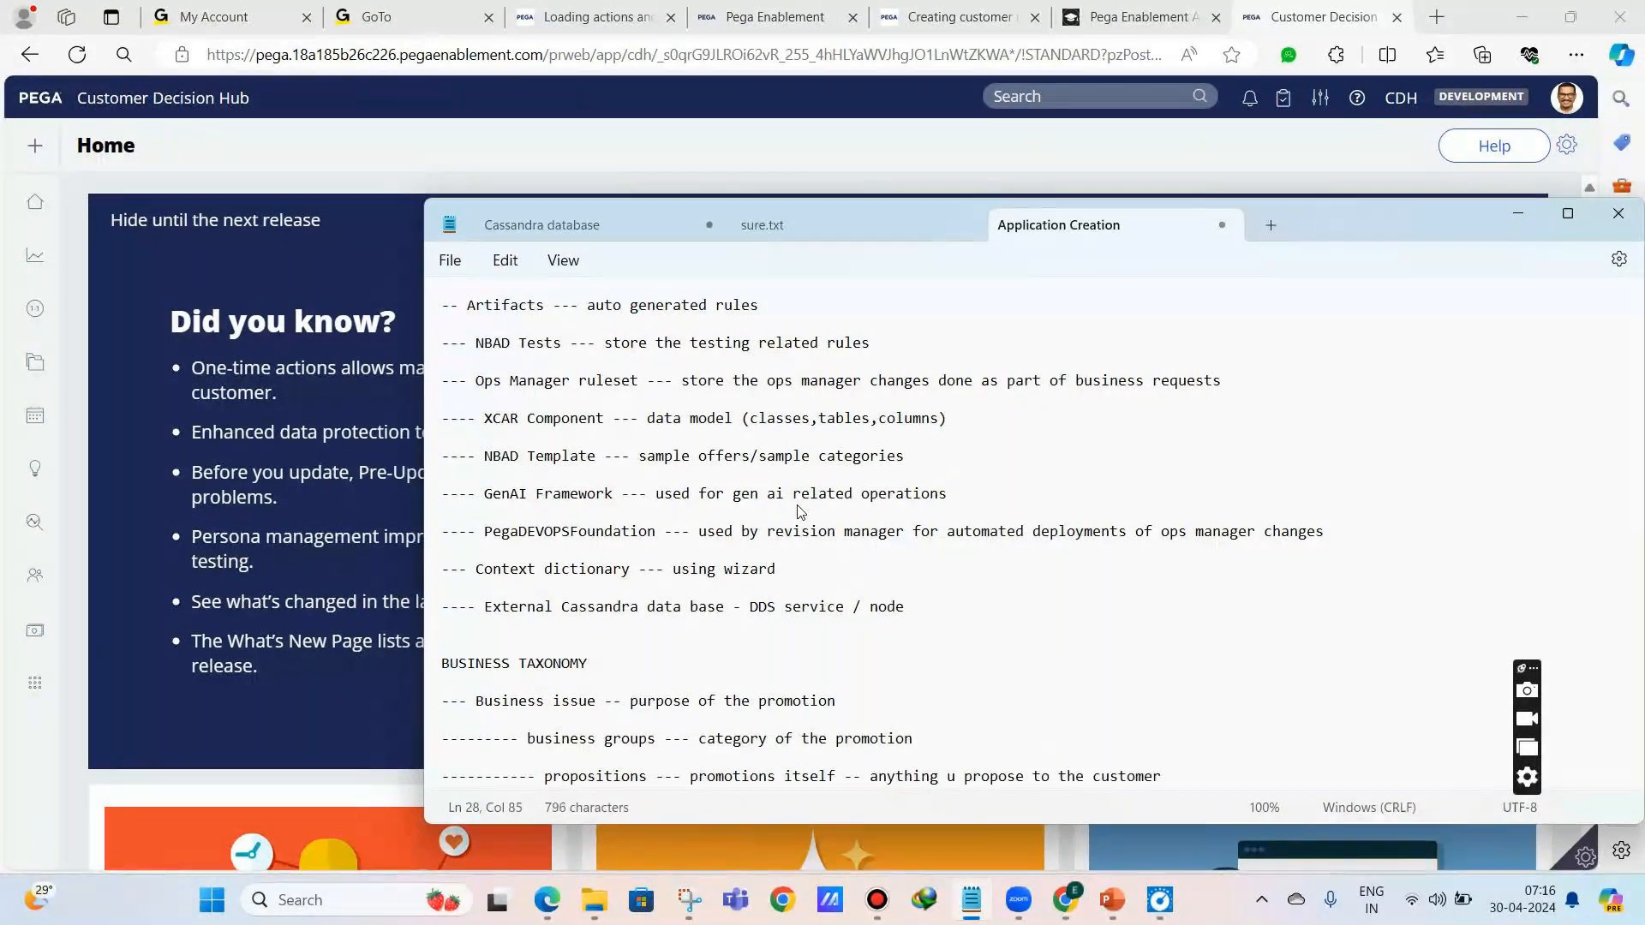
# - Insert the numbered examples "1. ACQUISITION" and "2. SALES" below the Business issue line
pyautogui.click(913, 704)
pyautogui.press('Return')
pyautogui.press('Return')
pyautogui.write('1. A')
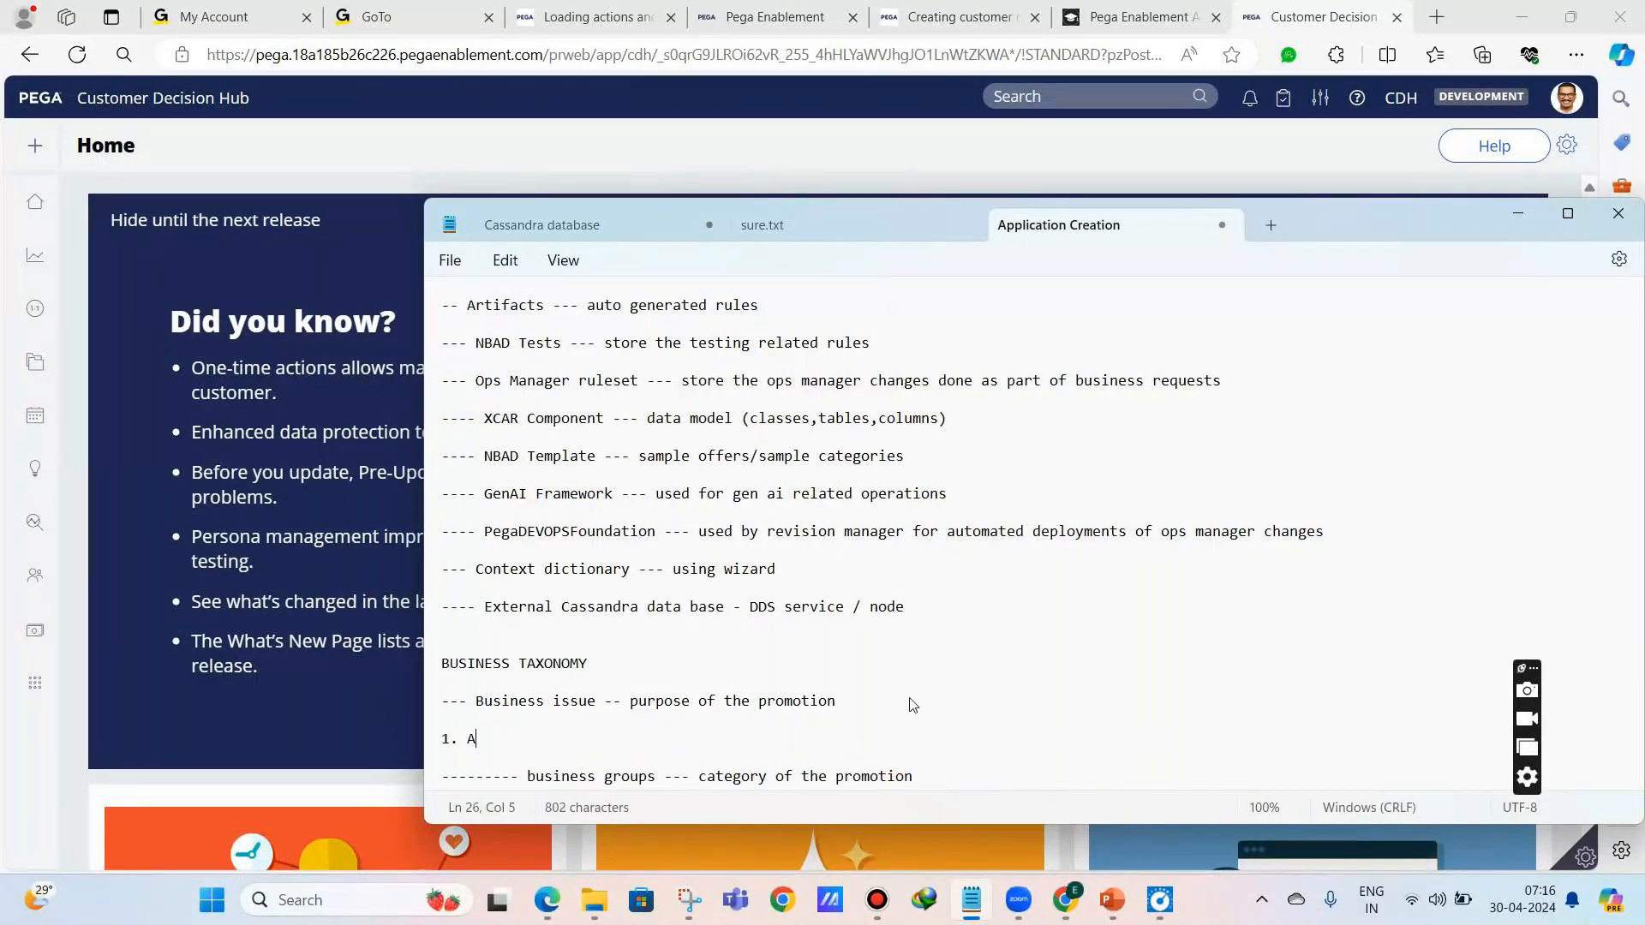
pyautogui.write('CQUISITION')
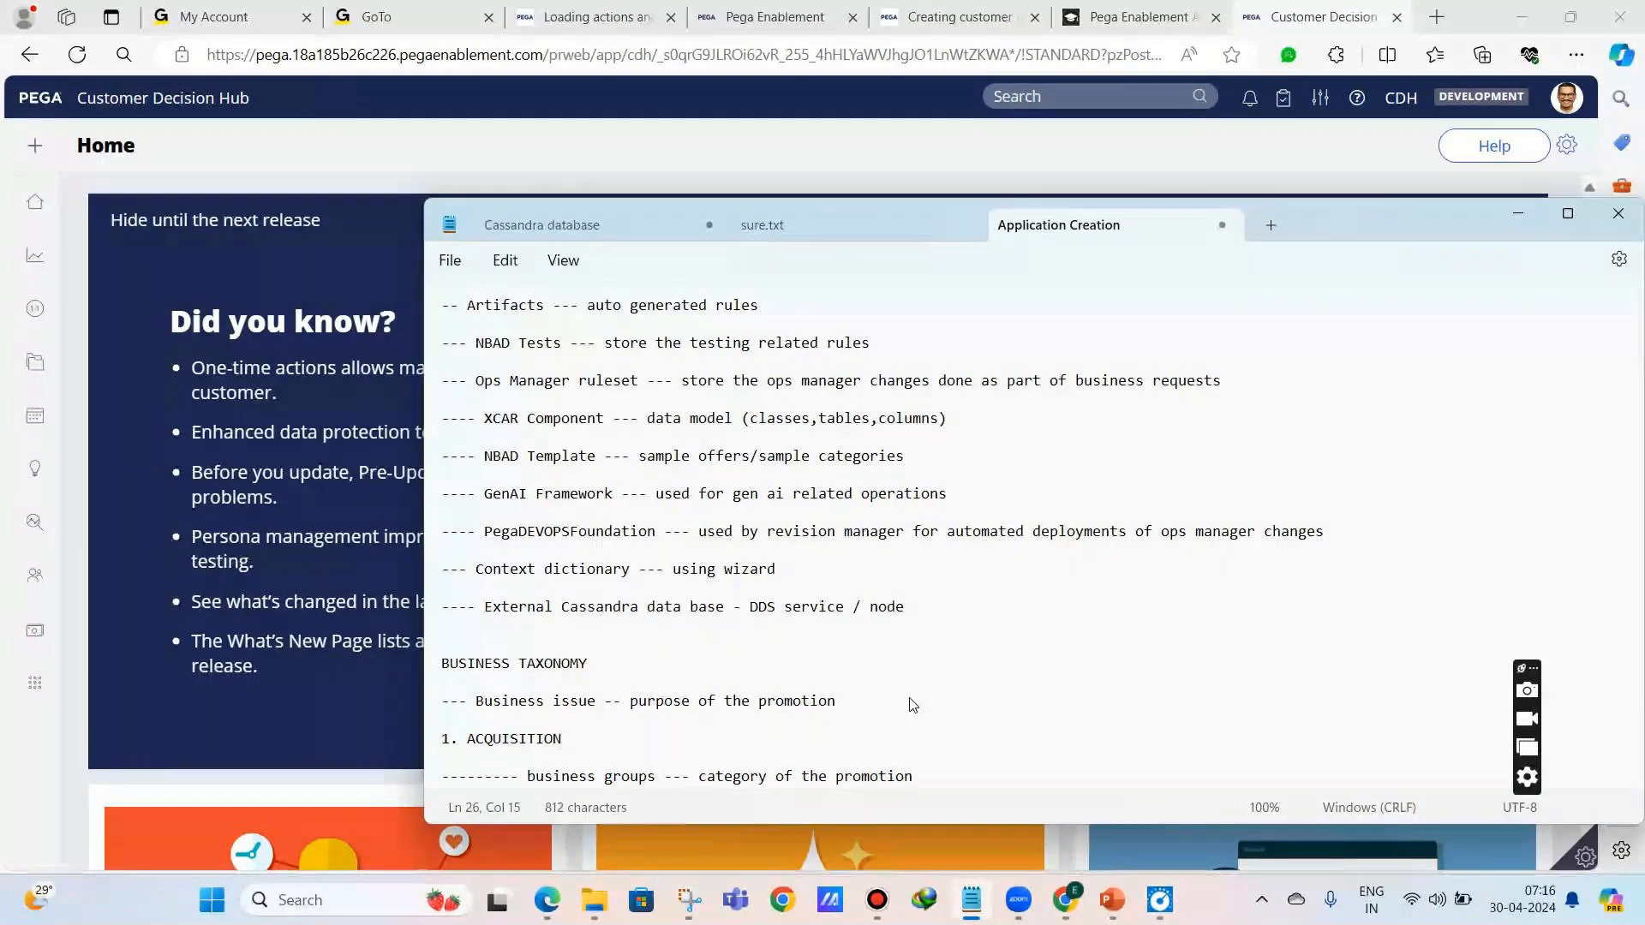
pyautogui.press('Return')
pyautogui.write('2. SALES')
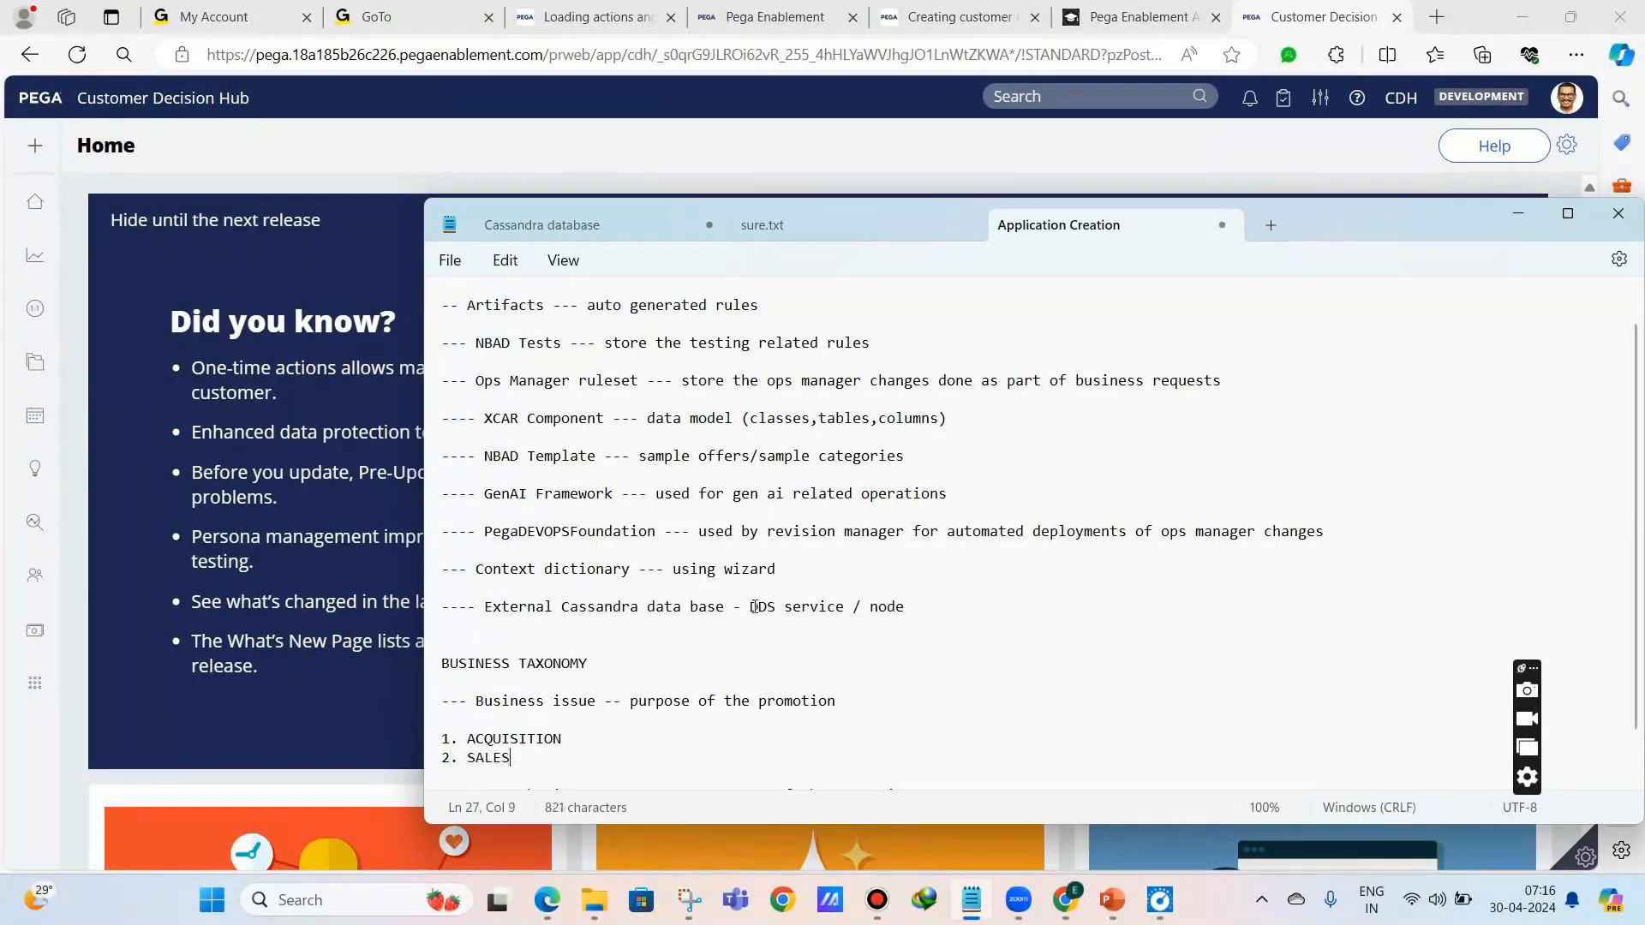
# - Insert the example line "---------- PERSONAL LOANS , HOME LOANS" below the business groups line
pyautogui.scroll(-1, 782, 548)
pyautogui.click(916, 743)
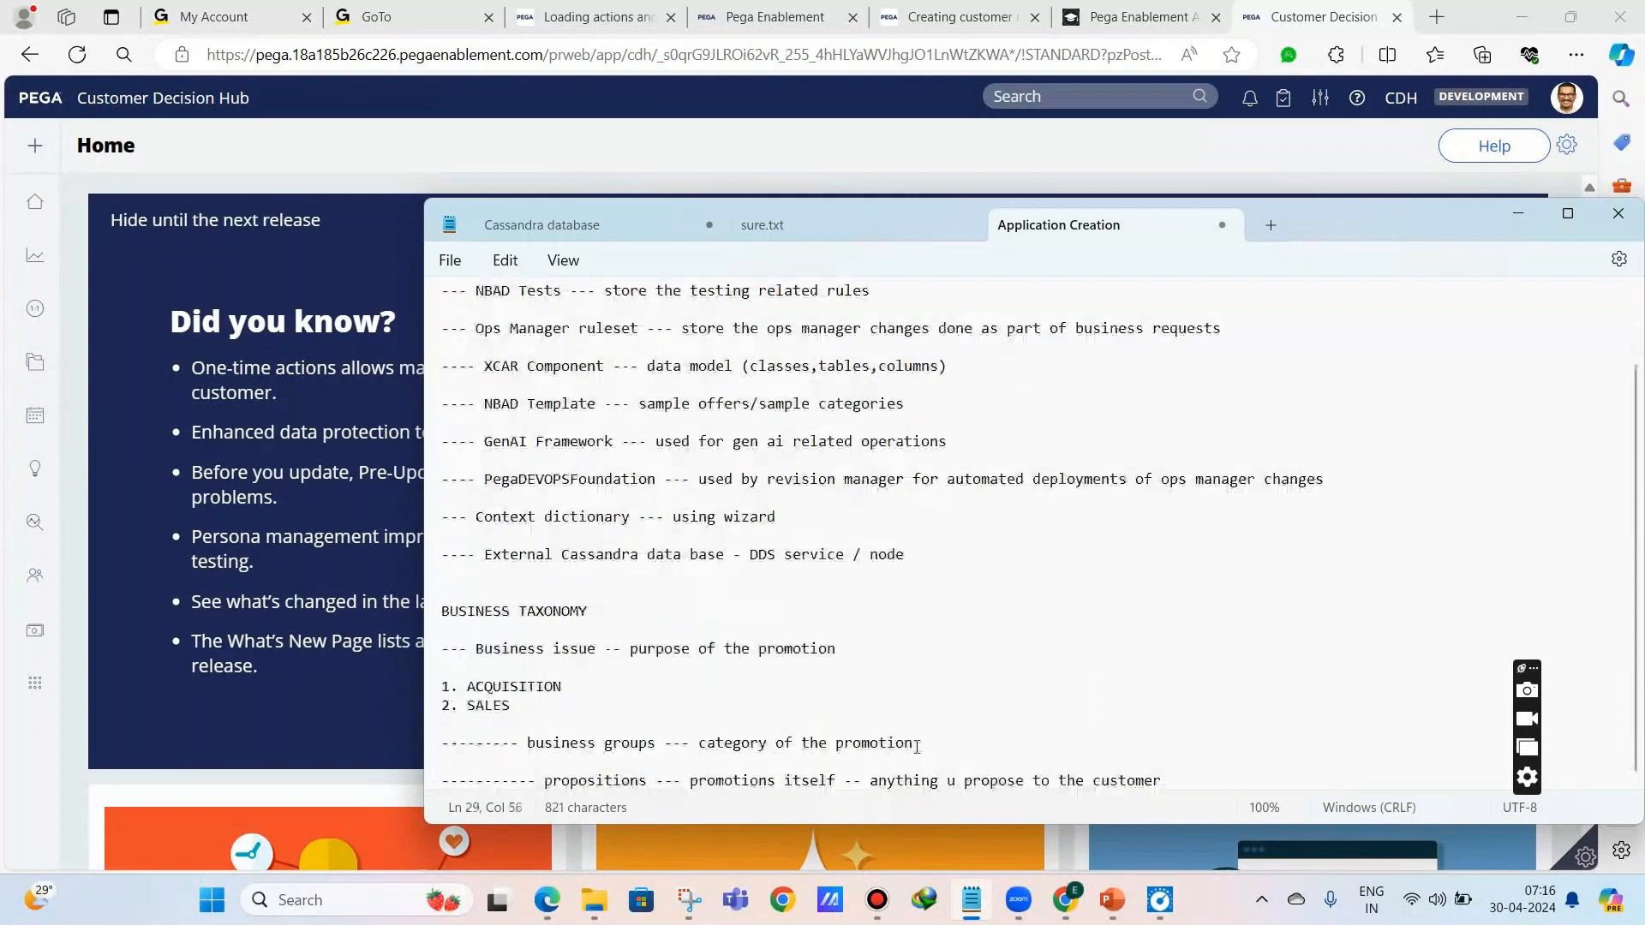
pyautogui.press('Return')
pyautogui.press('Return')
pyautogui.write('---------')
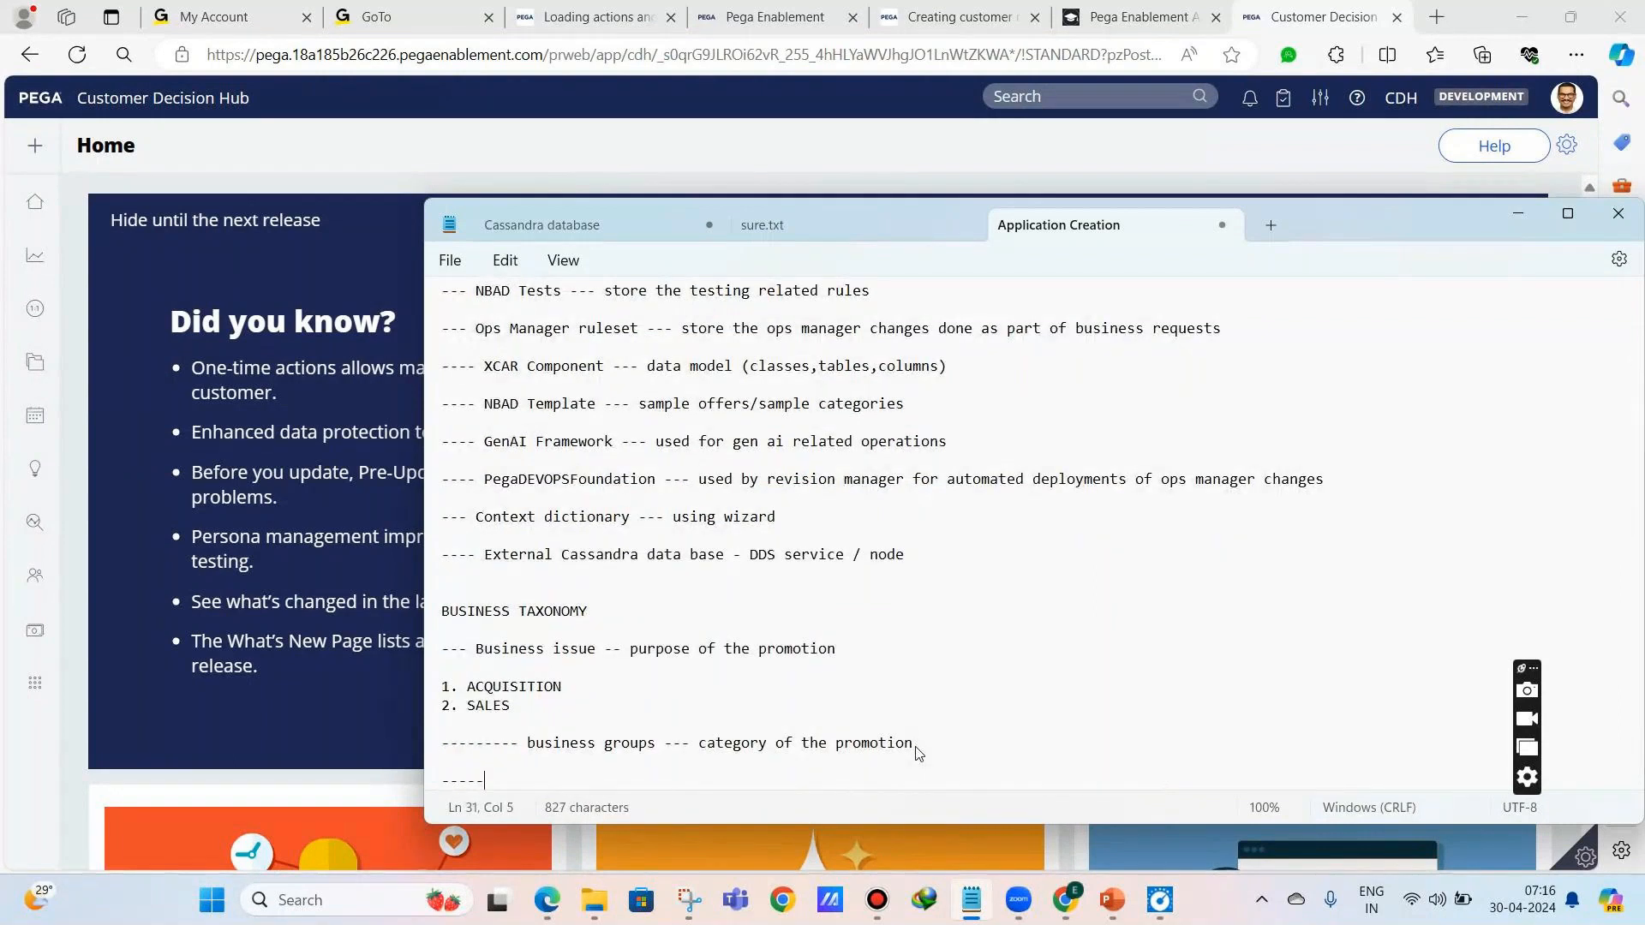
pyautogui.write('- PERSONAL LOANS , HOME LOANS')
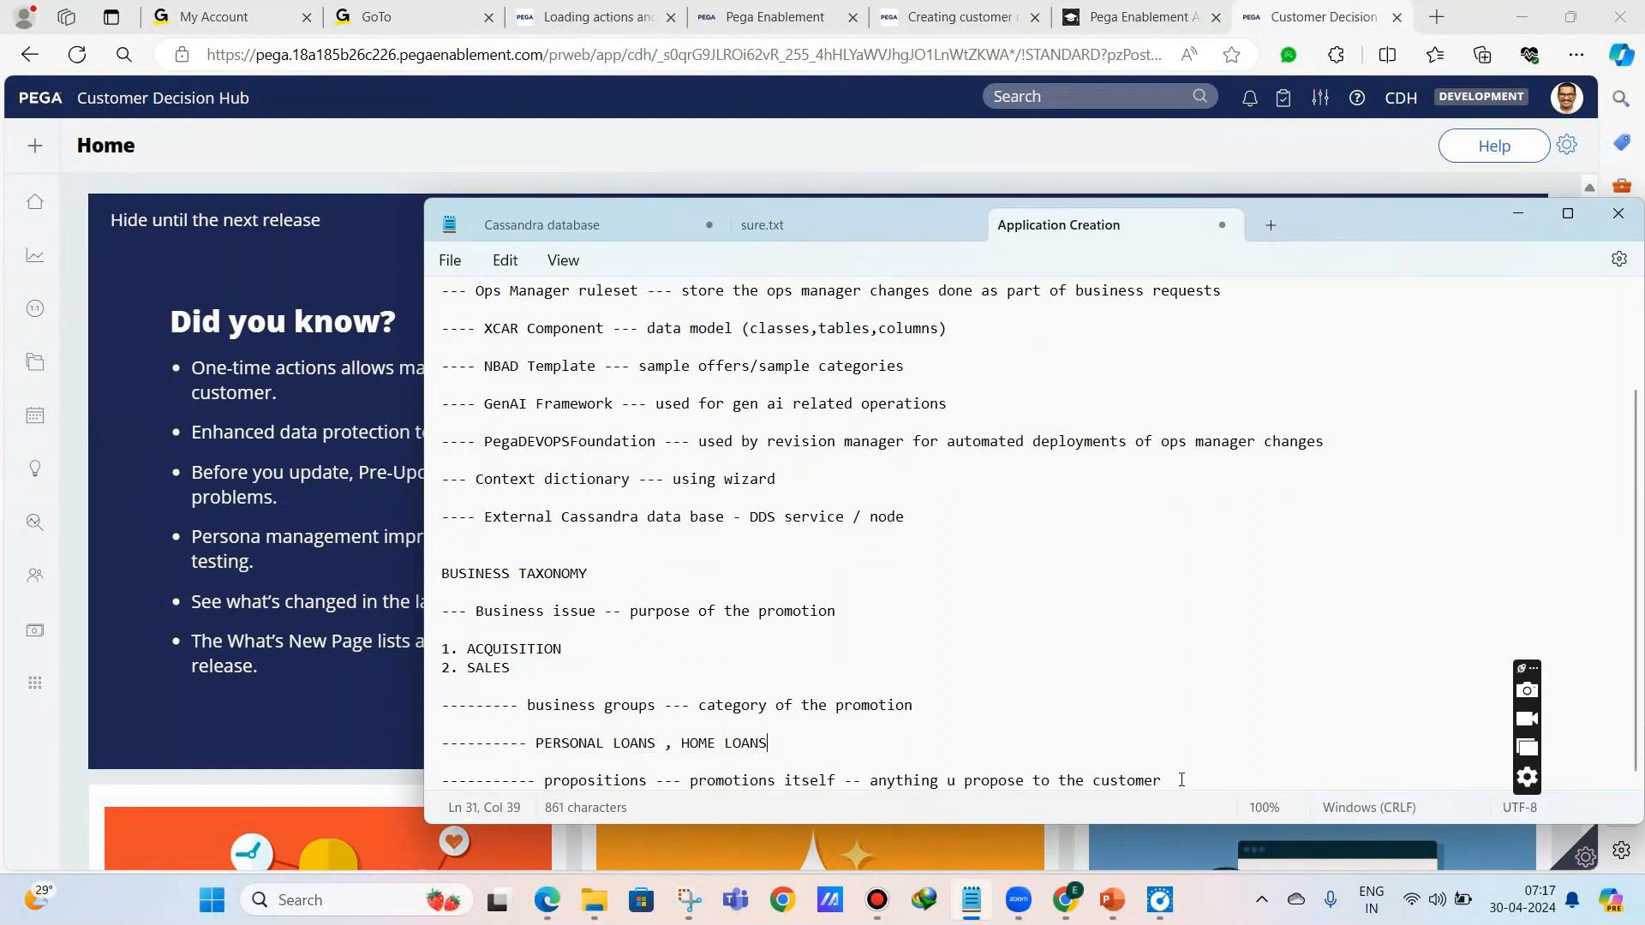
# - Add "------------------- 1 CR PERSONAL LOAN, 50 LAKHS HOUSING LOAN" below the propositions line and try to save the notes
pyautogui.click(1180, 782)
pyautogui.press('Return')
pyautogui.write('-')
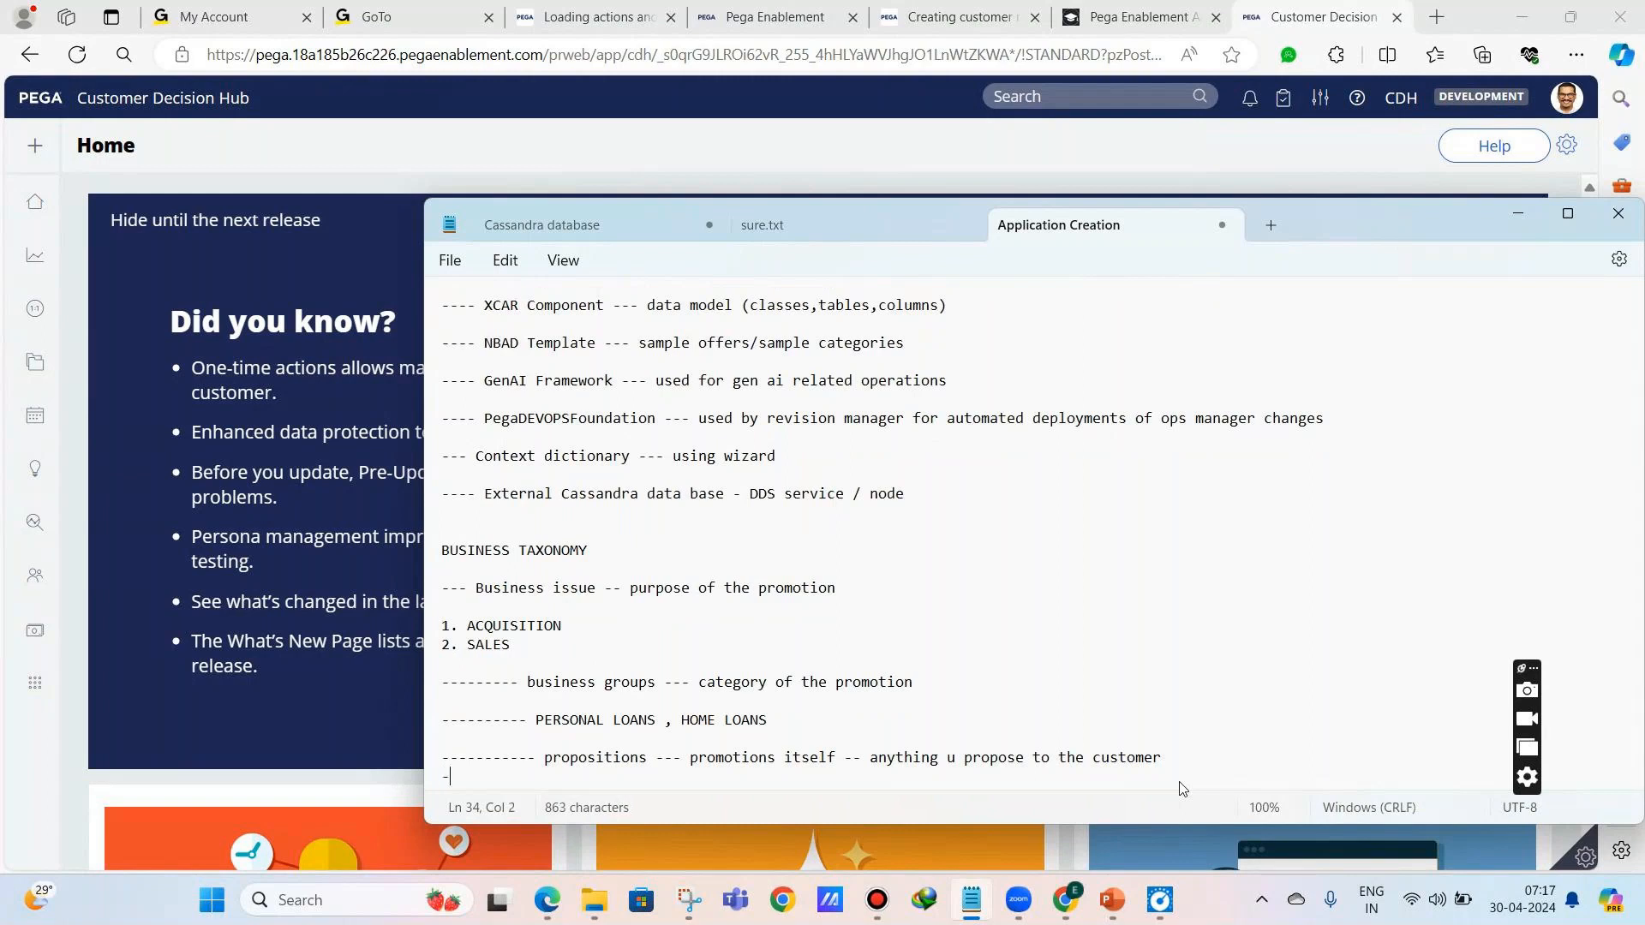
pyautogui.write('----------------- 1 CR PERSONAL LOAN, 50 LAKHS HOUSING LOAN')
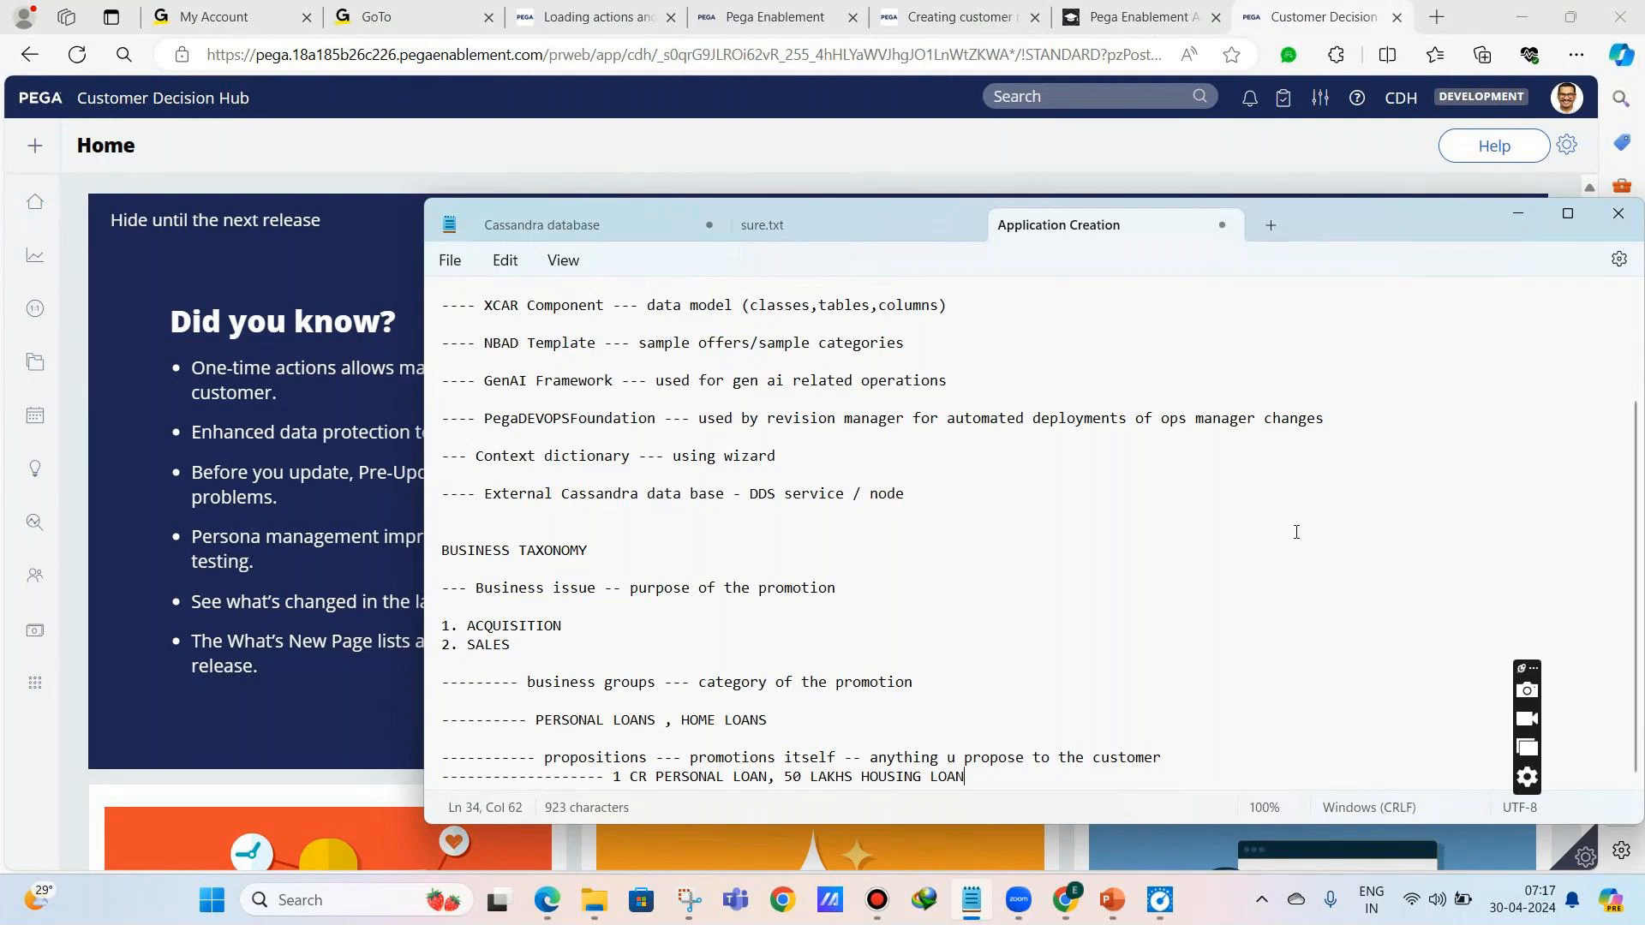
pyautogui.hotkey('ctrl', 's')
pyautogui.click(1166, 676)
pyautogui.scroll(3, 602, 486)
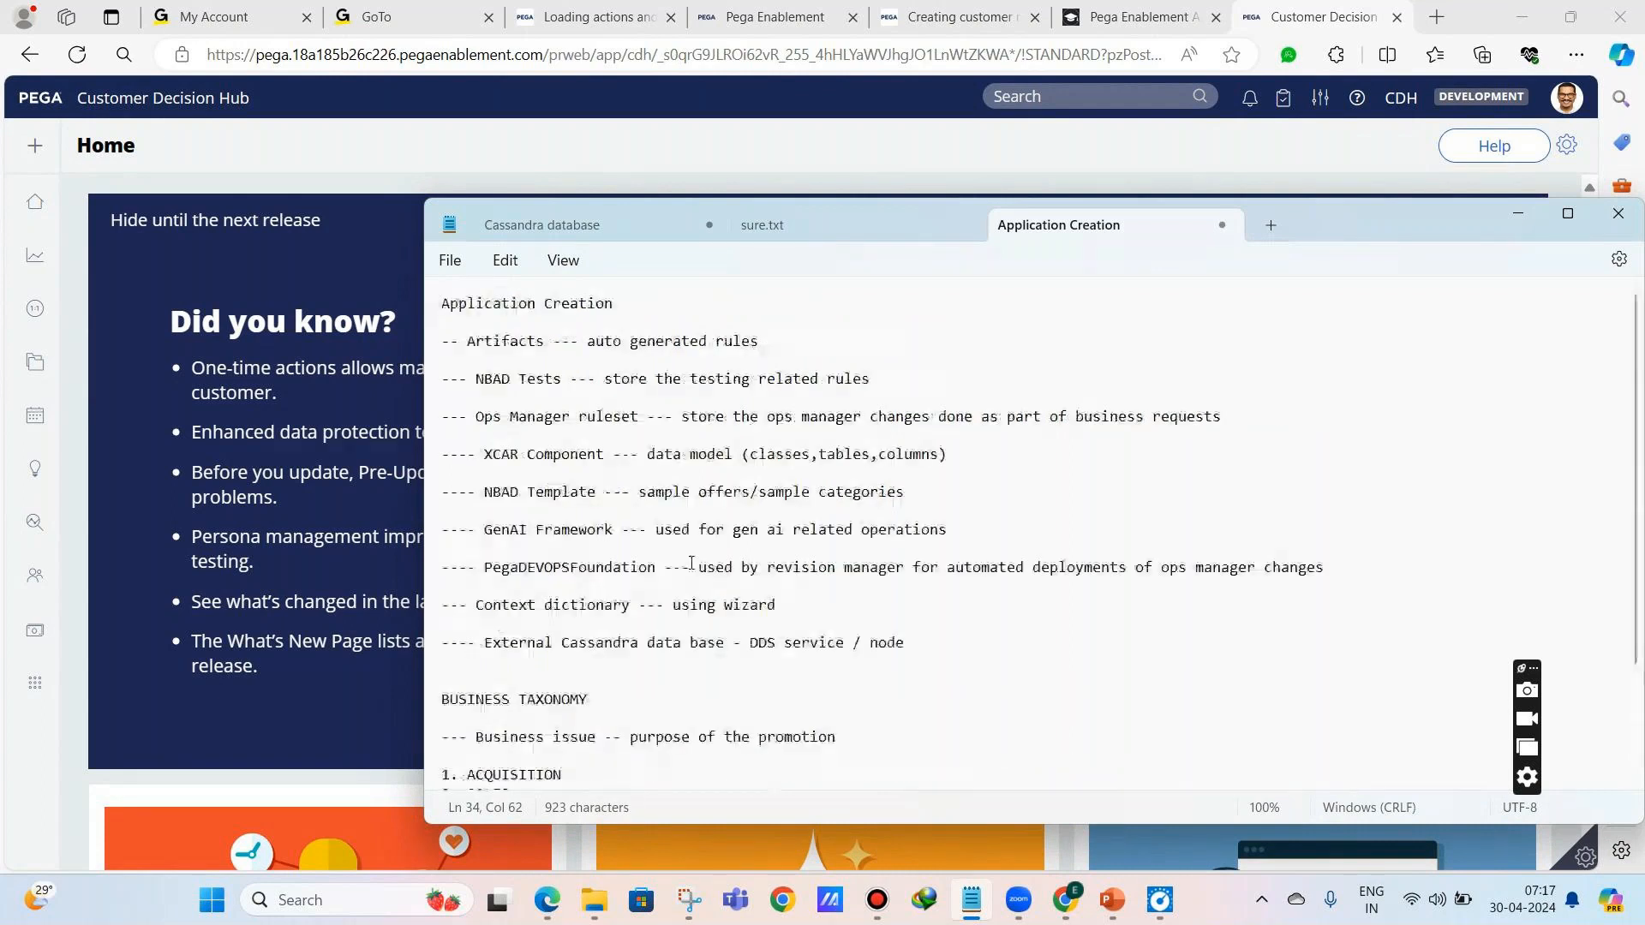
pyautogui.scroll(-3, 691, 563)
# - Switch to Pega Customer Decision Hub, launch Prediction Studio and switch from it to Dev Studio
pyautogui.moveTo(60, 332)
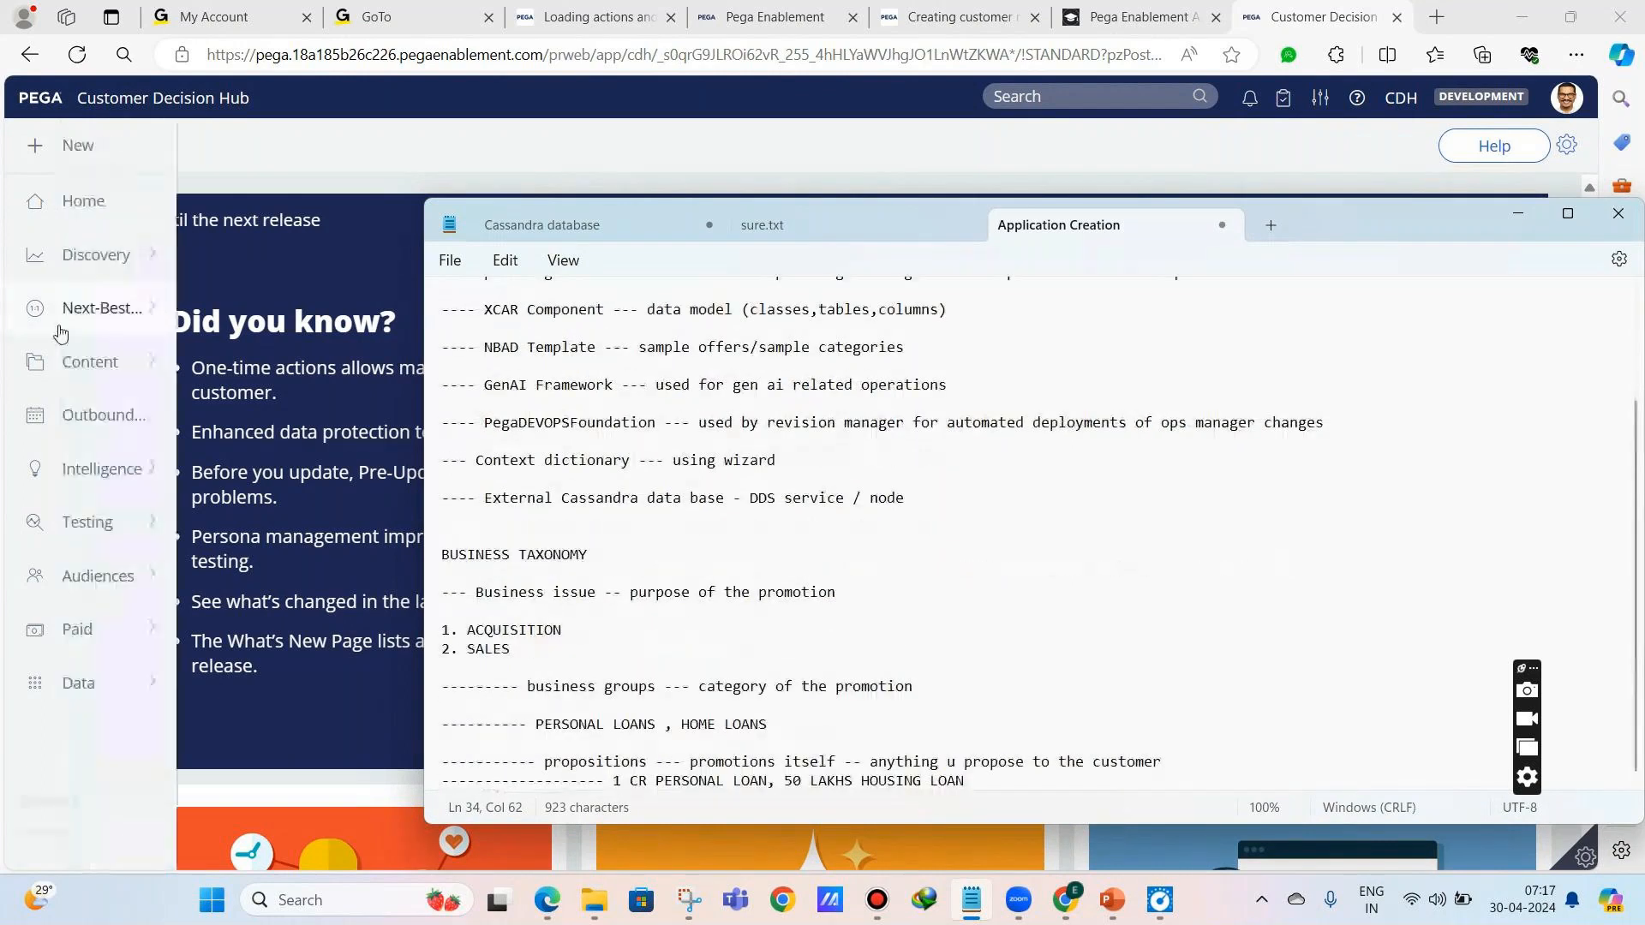
pyautogui.click(73, 469)
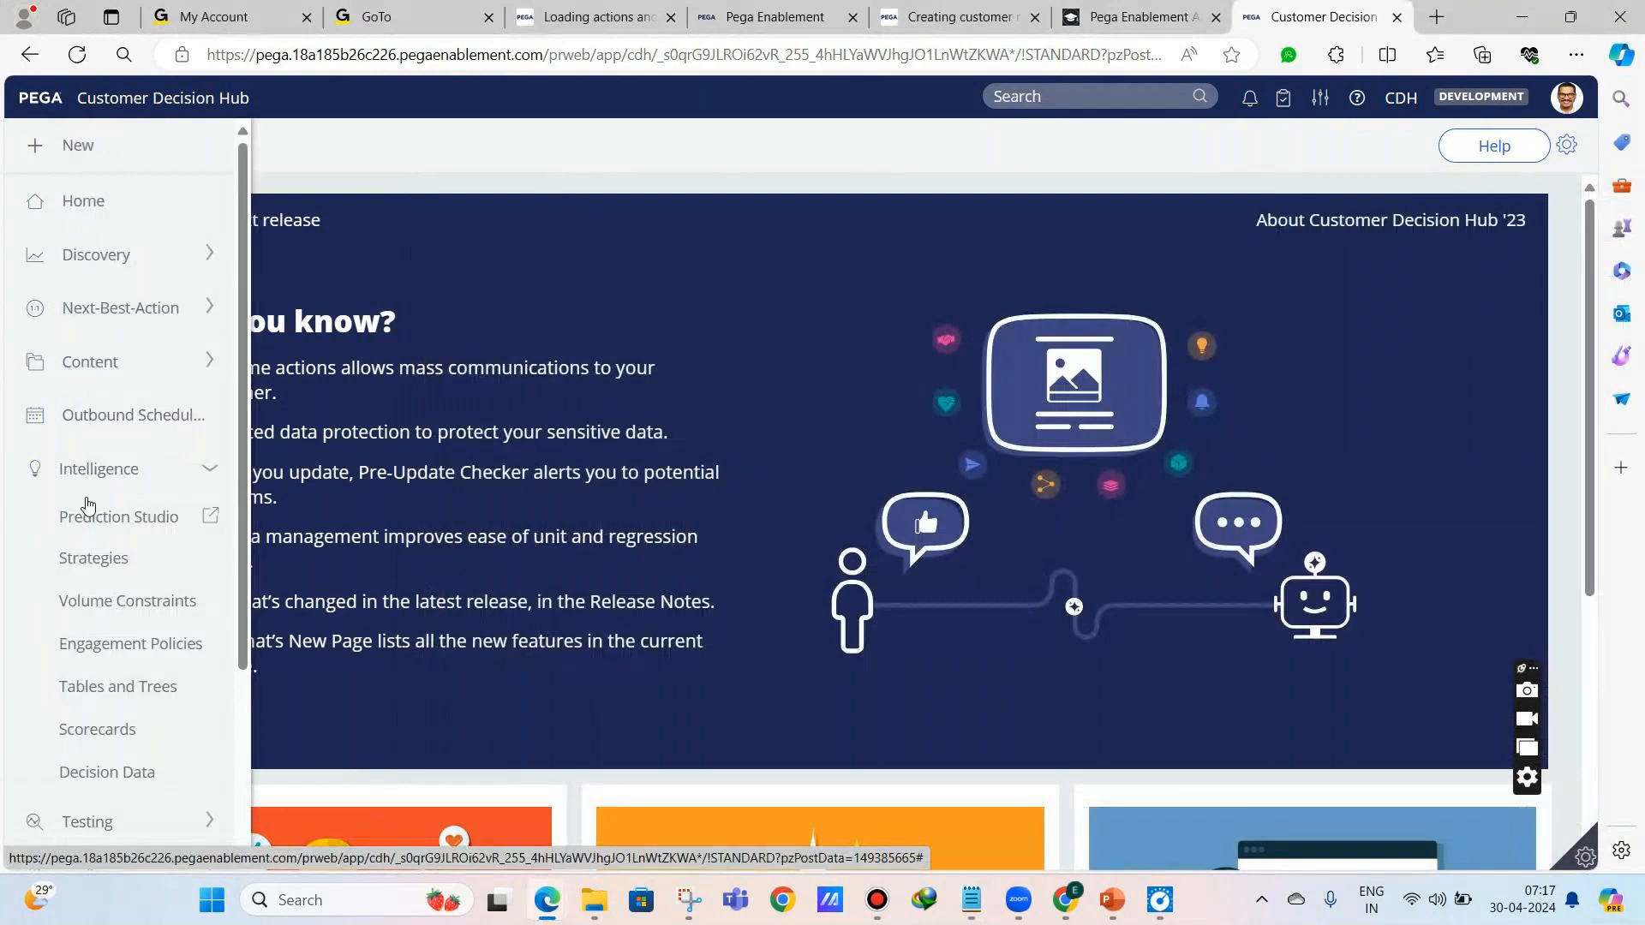
pyautogui.click(89, 512)
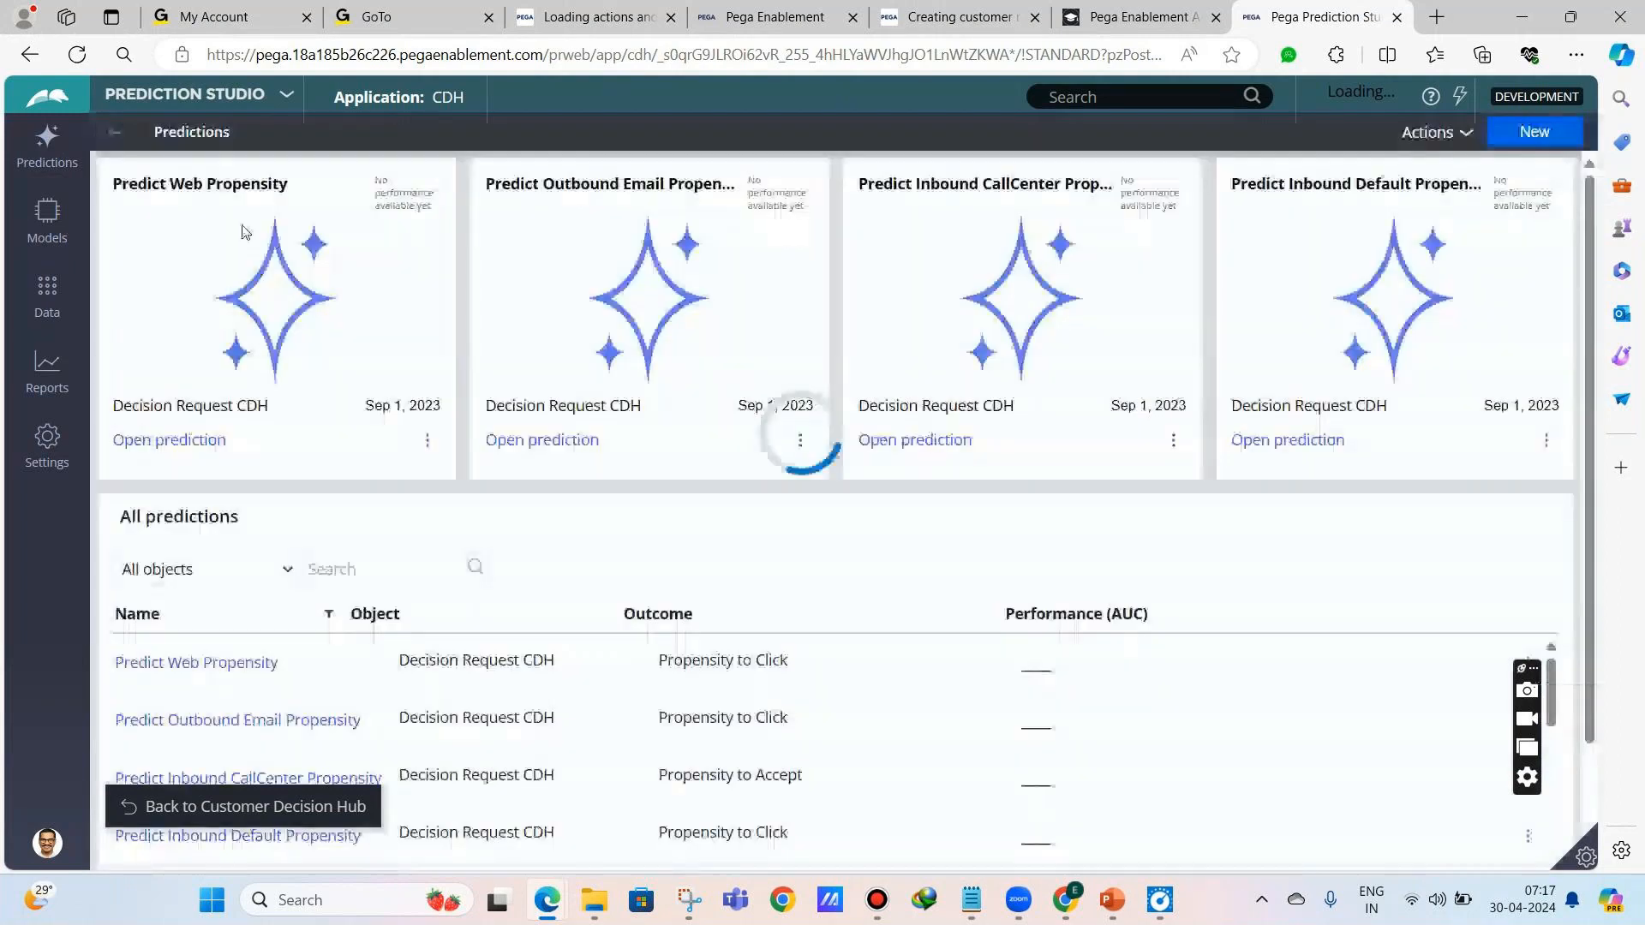
pyautogui.click(197, 95)
pyautogui.click(199, 159)
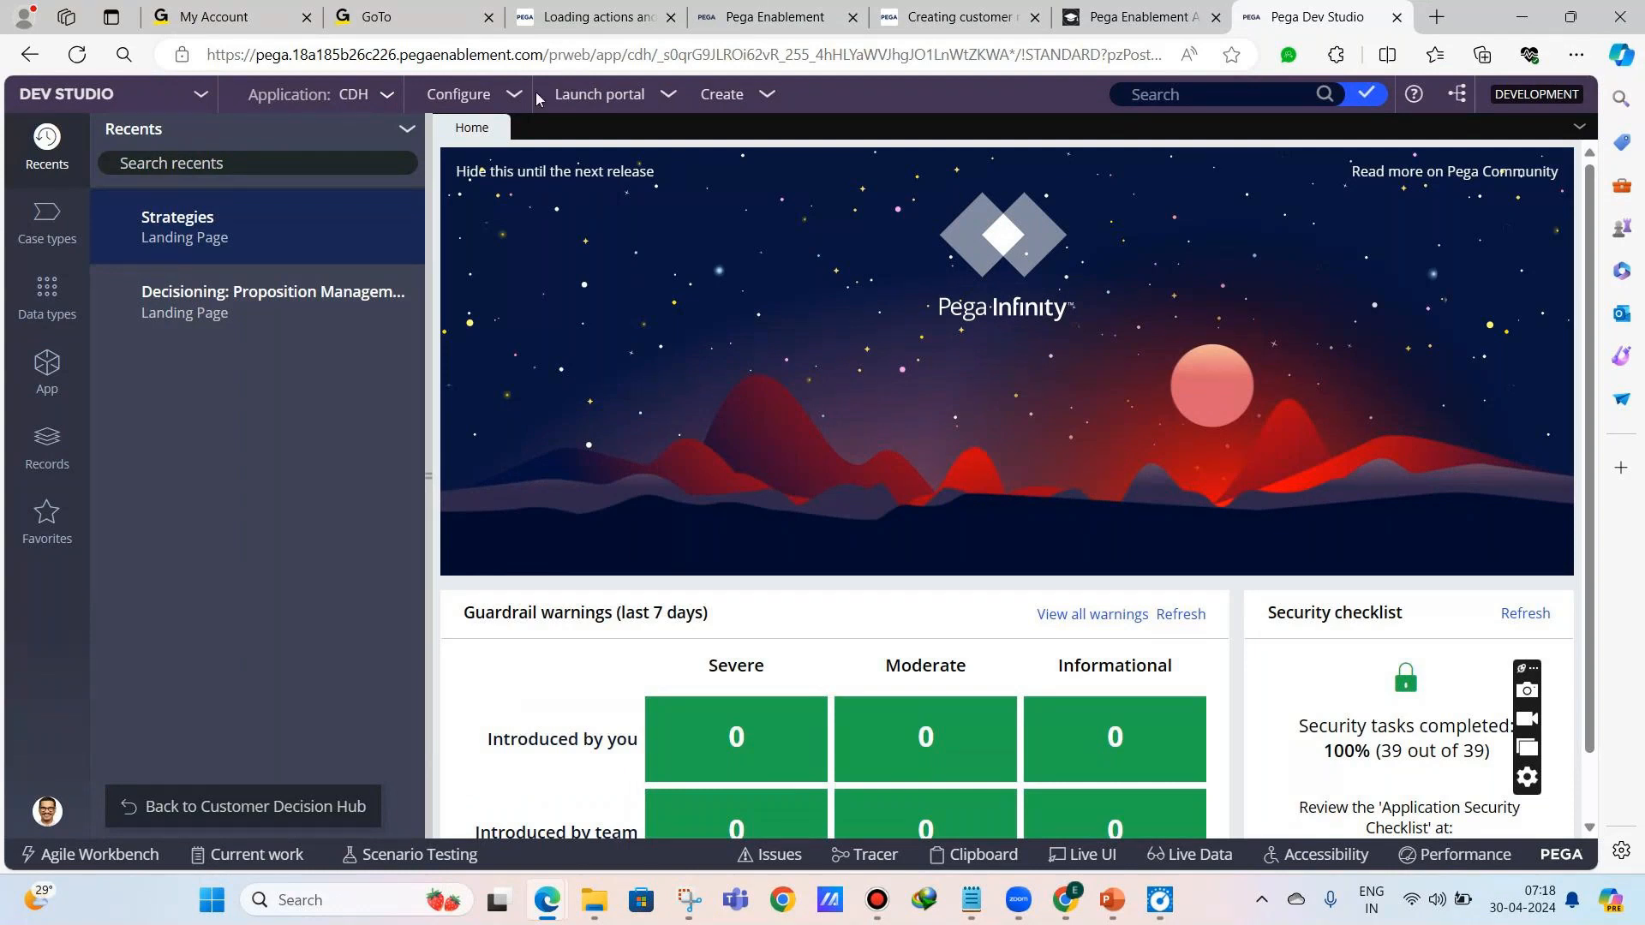
# - Open the Proposition Management landing page for Decisioning decisions in Dev Studio
pyautogui.moveTo(839, 7)
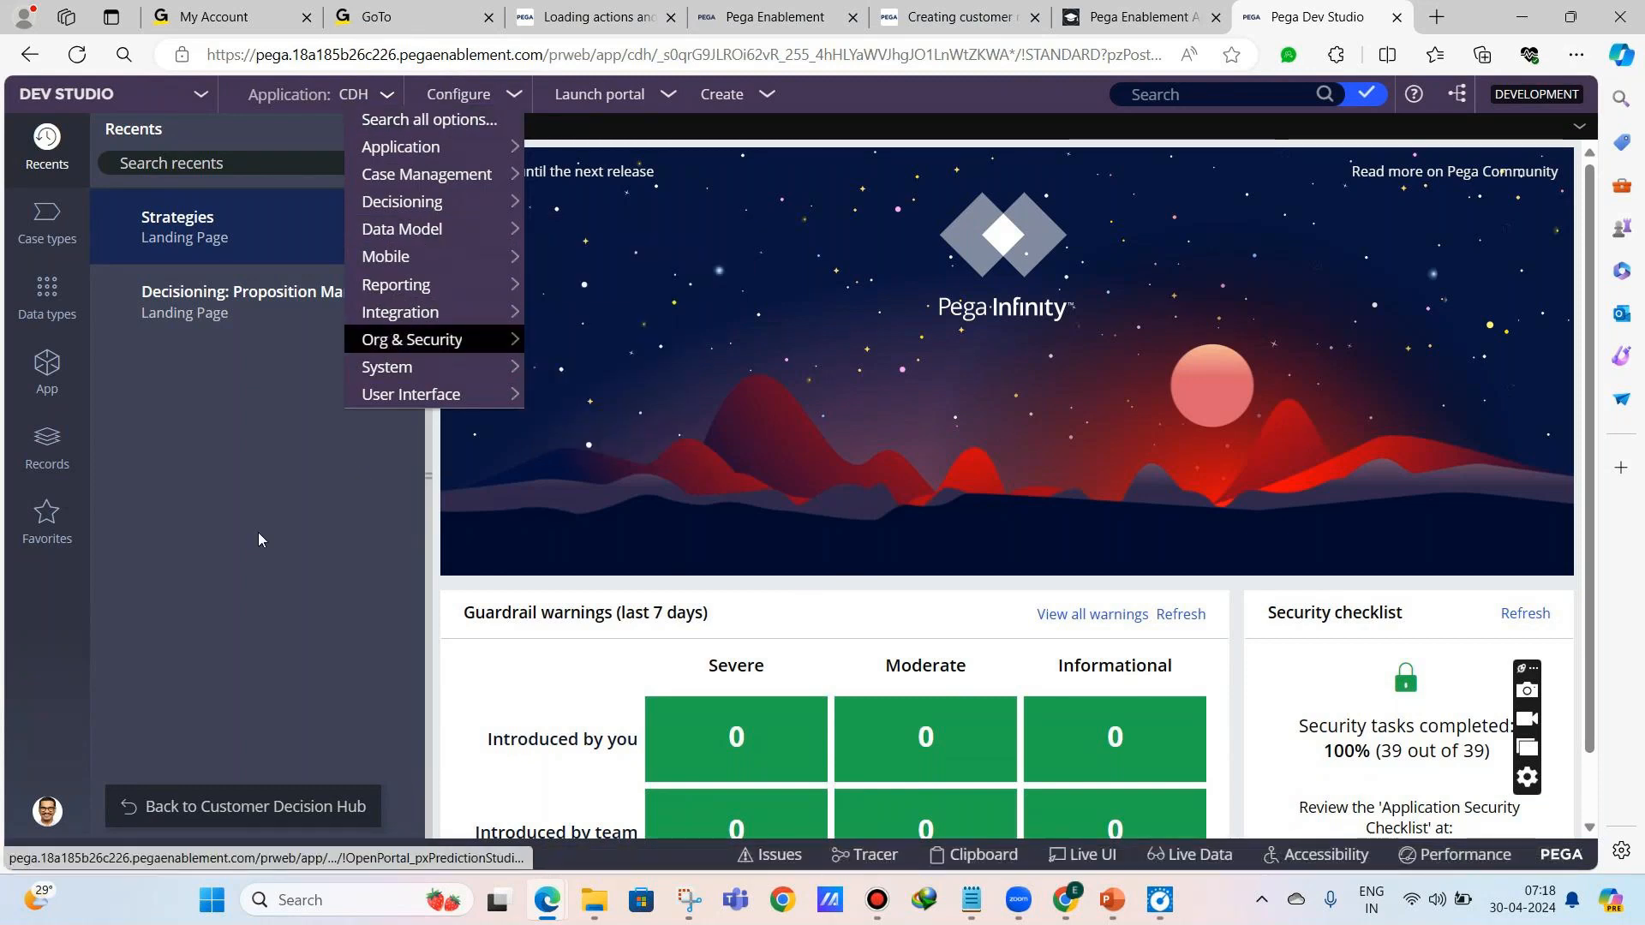
pyautogui.moveTo(415, 210)
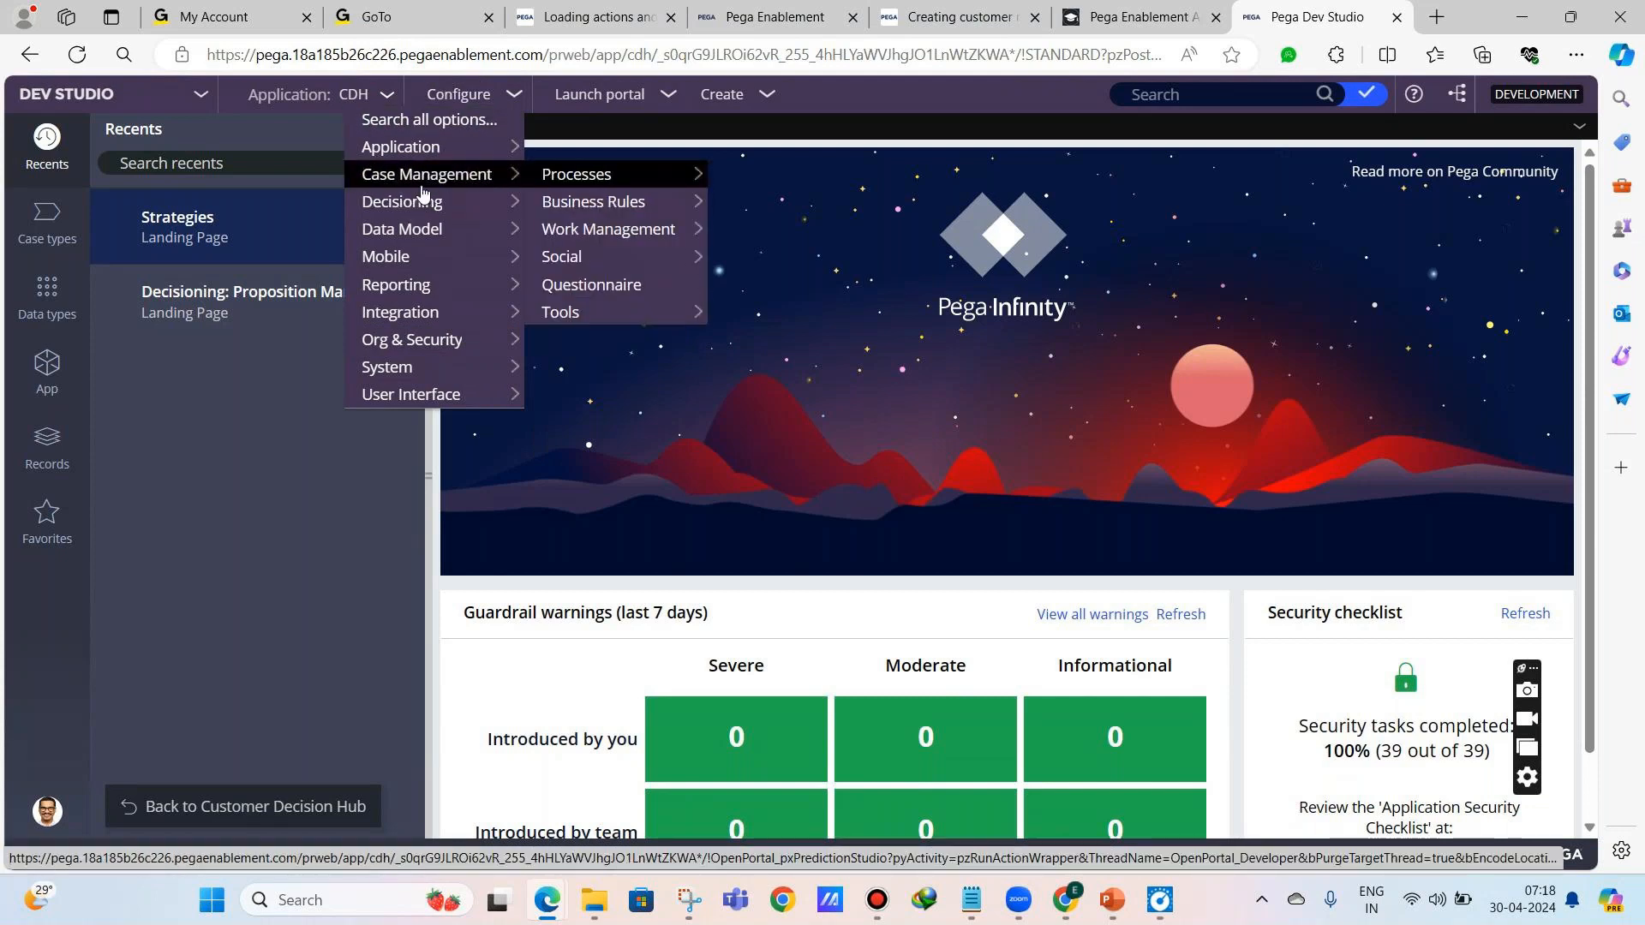
pyautogui.moveTo(617, 284)
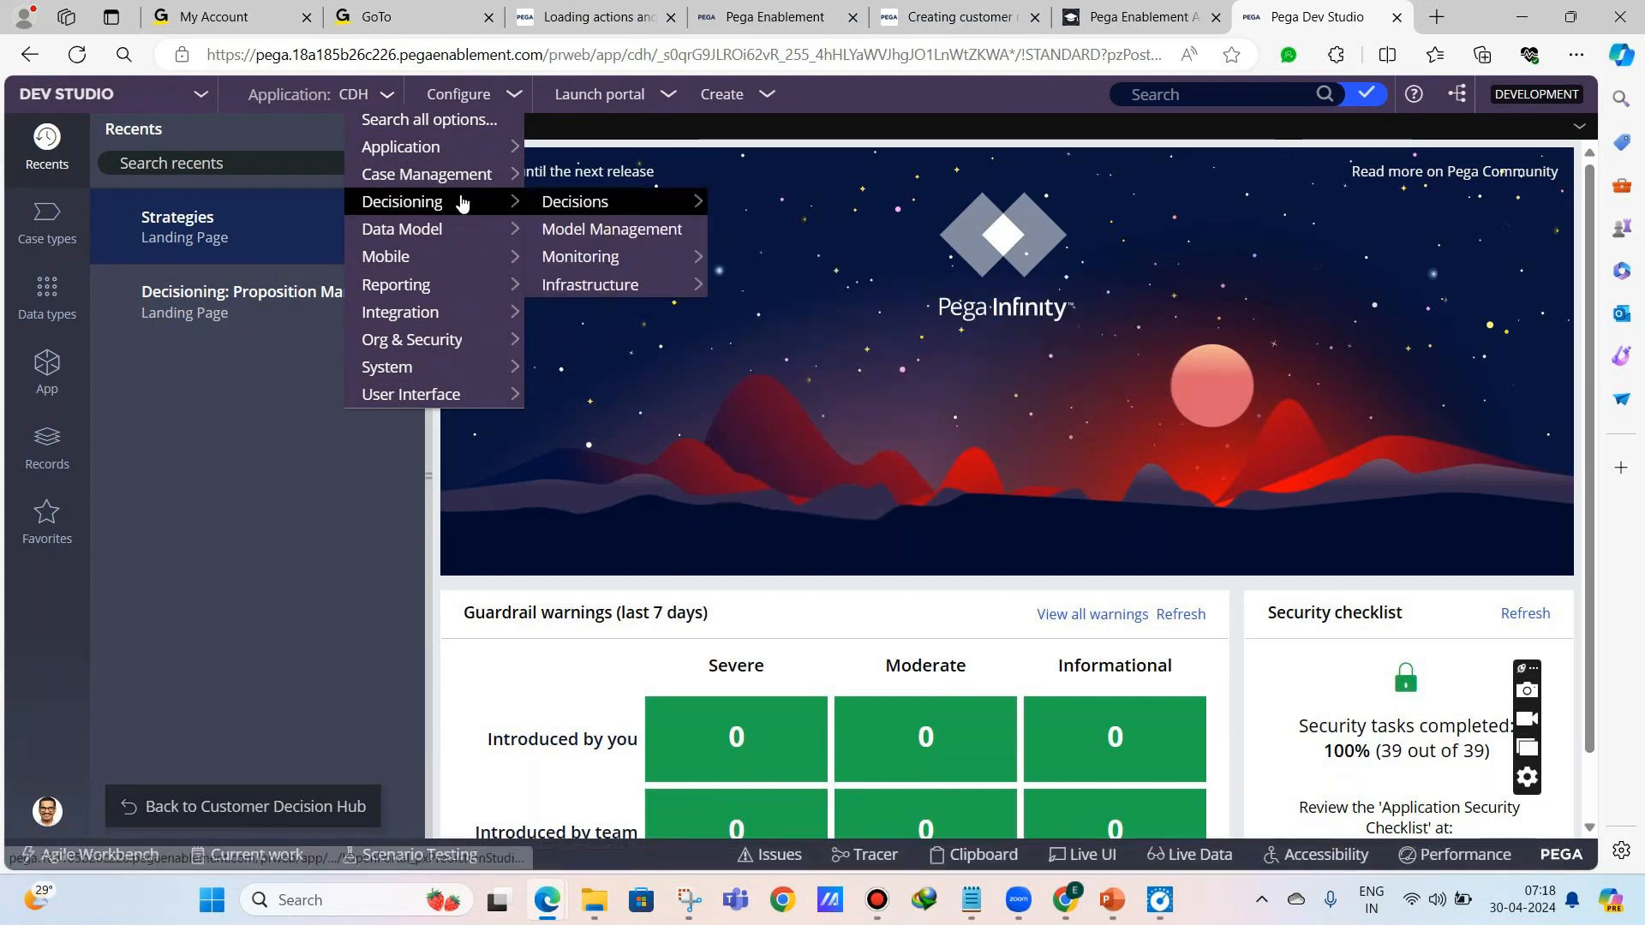
pyautogui.moveTo(600, 202)
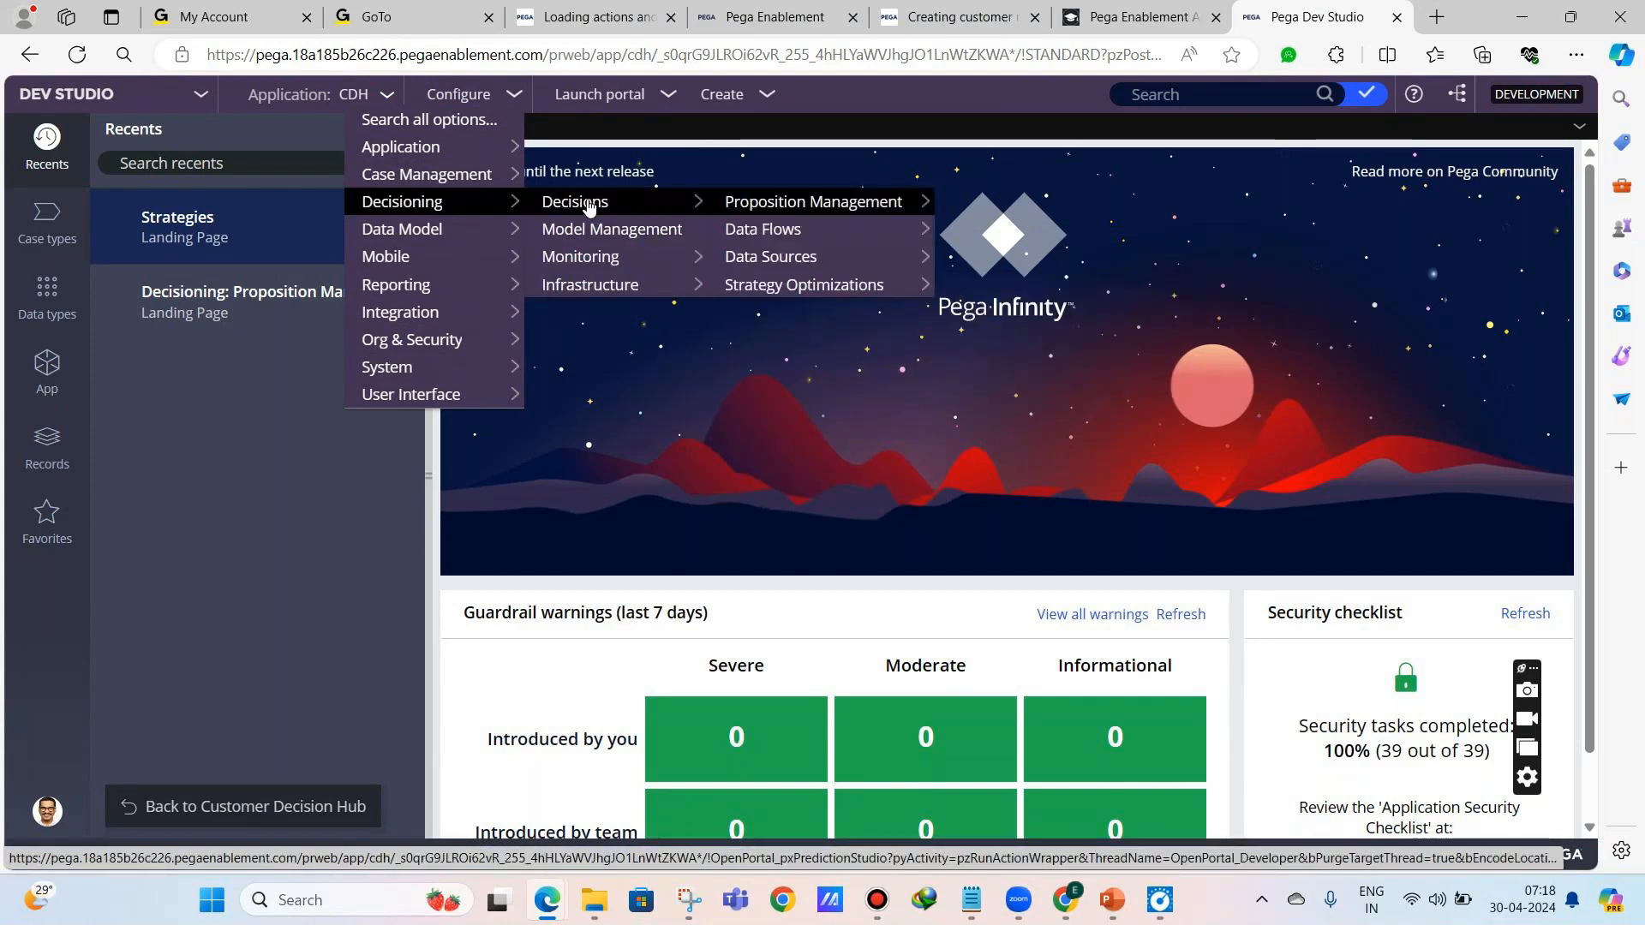
pyautogui.moveTo(710, 206)
pyautogui.click(710, 206)
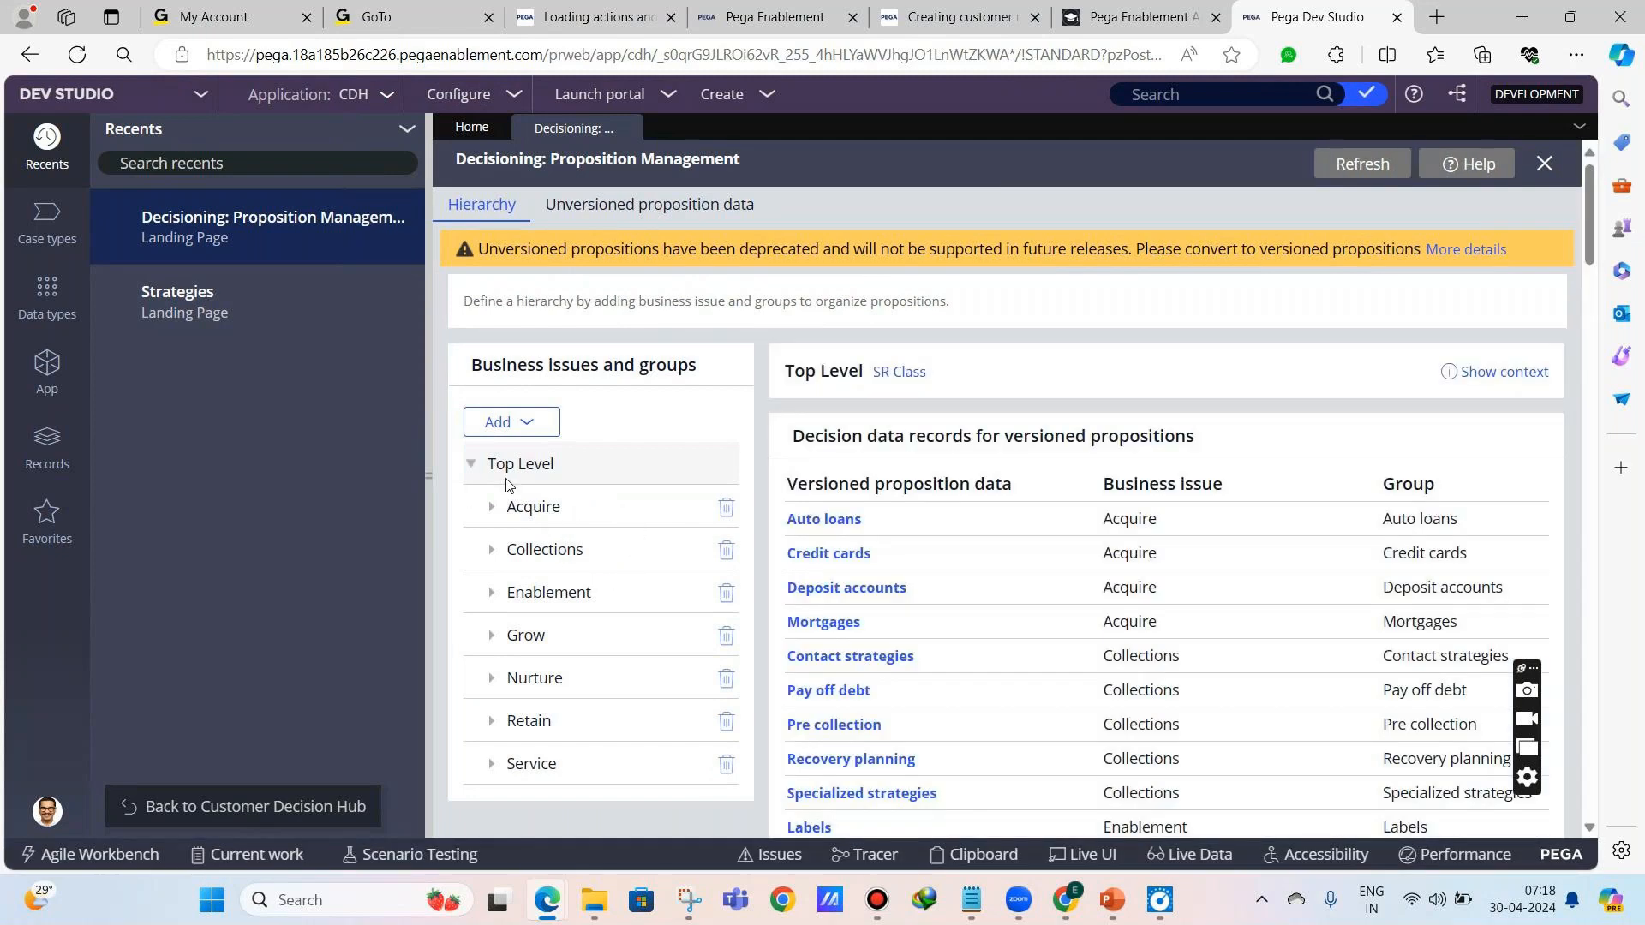
# - Expand the Grow business issue, select its Credit cards group and open the Credit cards decision data record
pyautogui.scroll(-2, 527, 478)
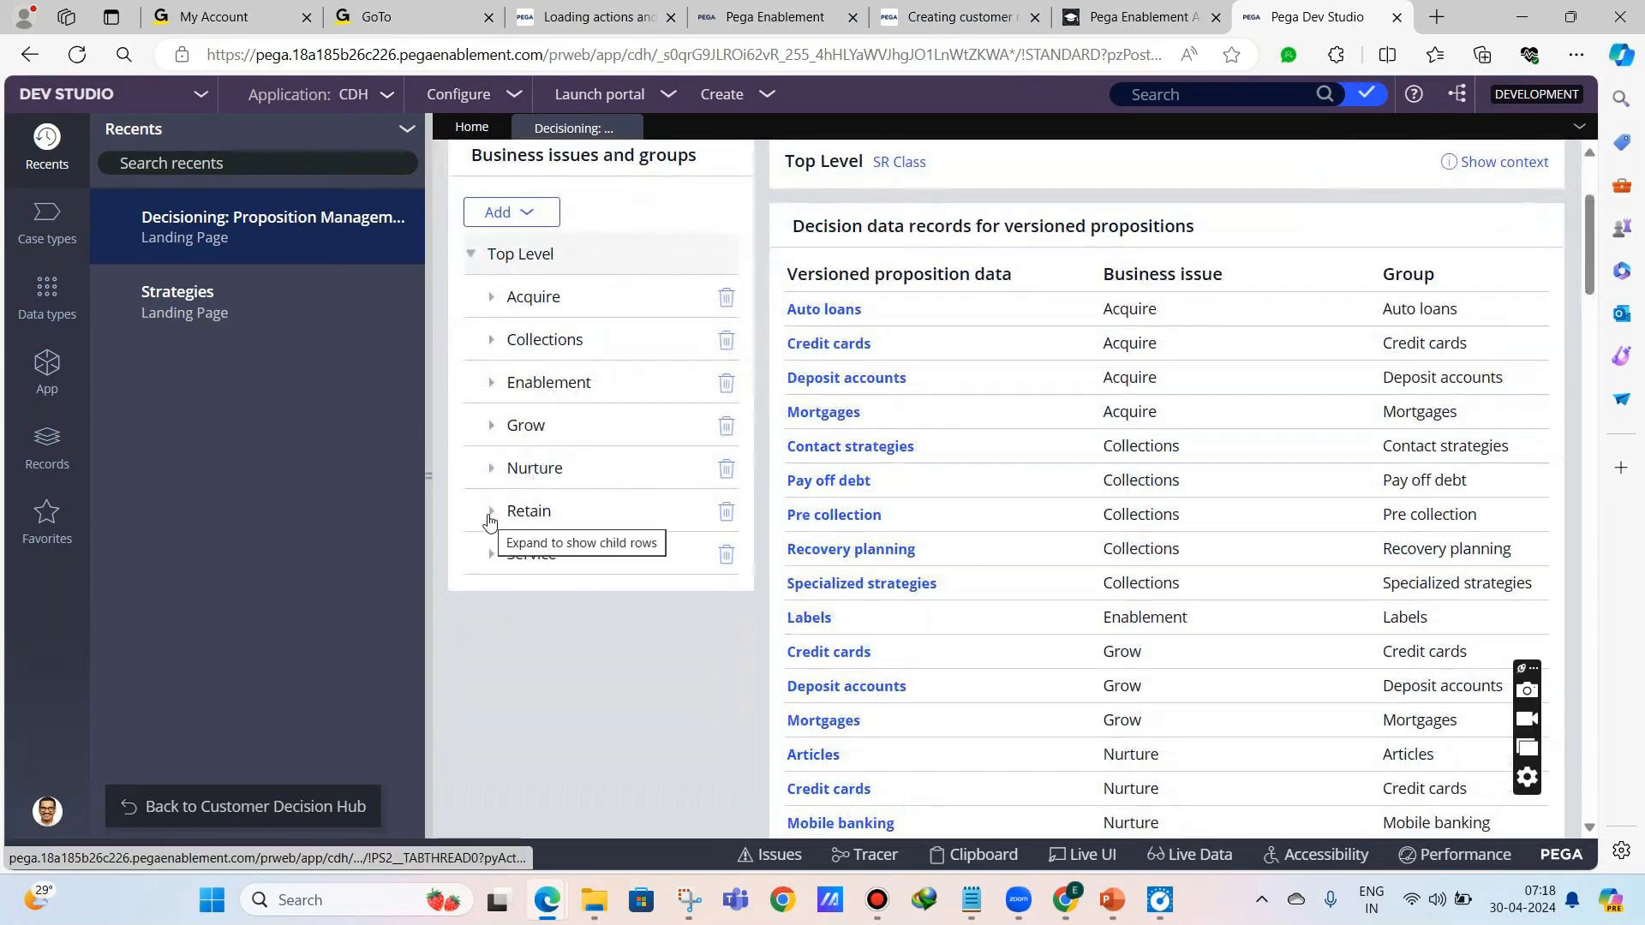
pyautogui.click(492, 426)
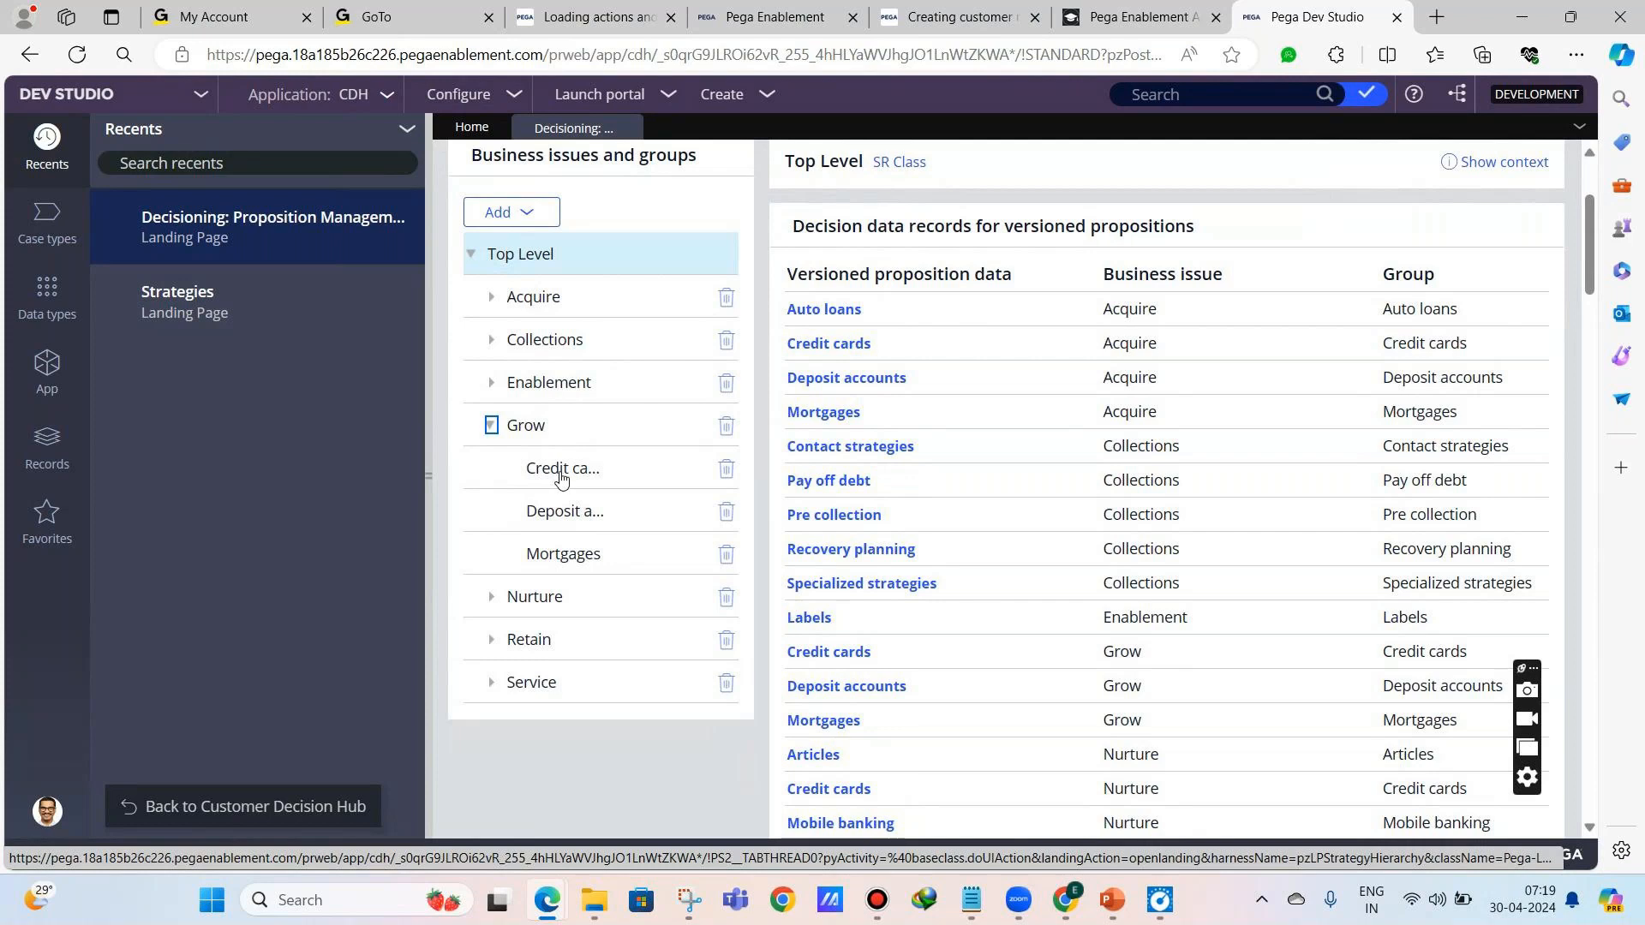
pyautogui.click(561, 473)
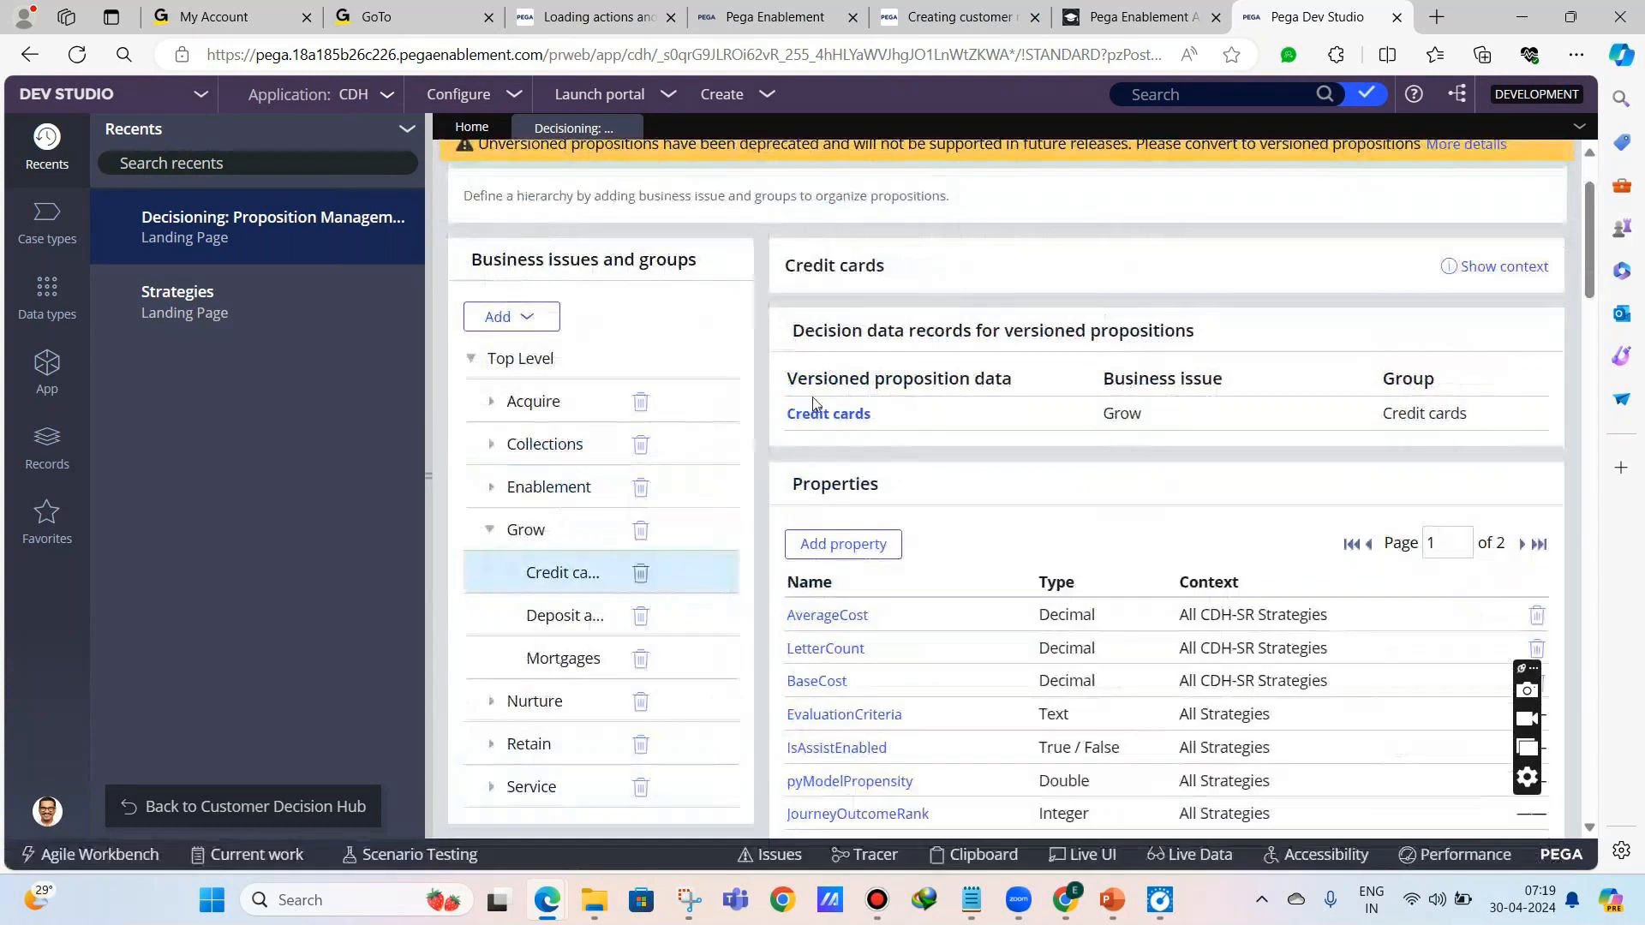
pyautogui.click(825, 415)
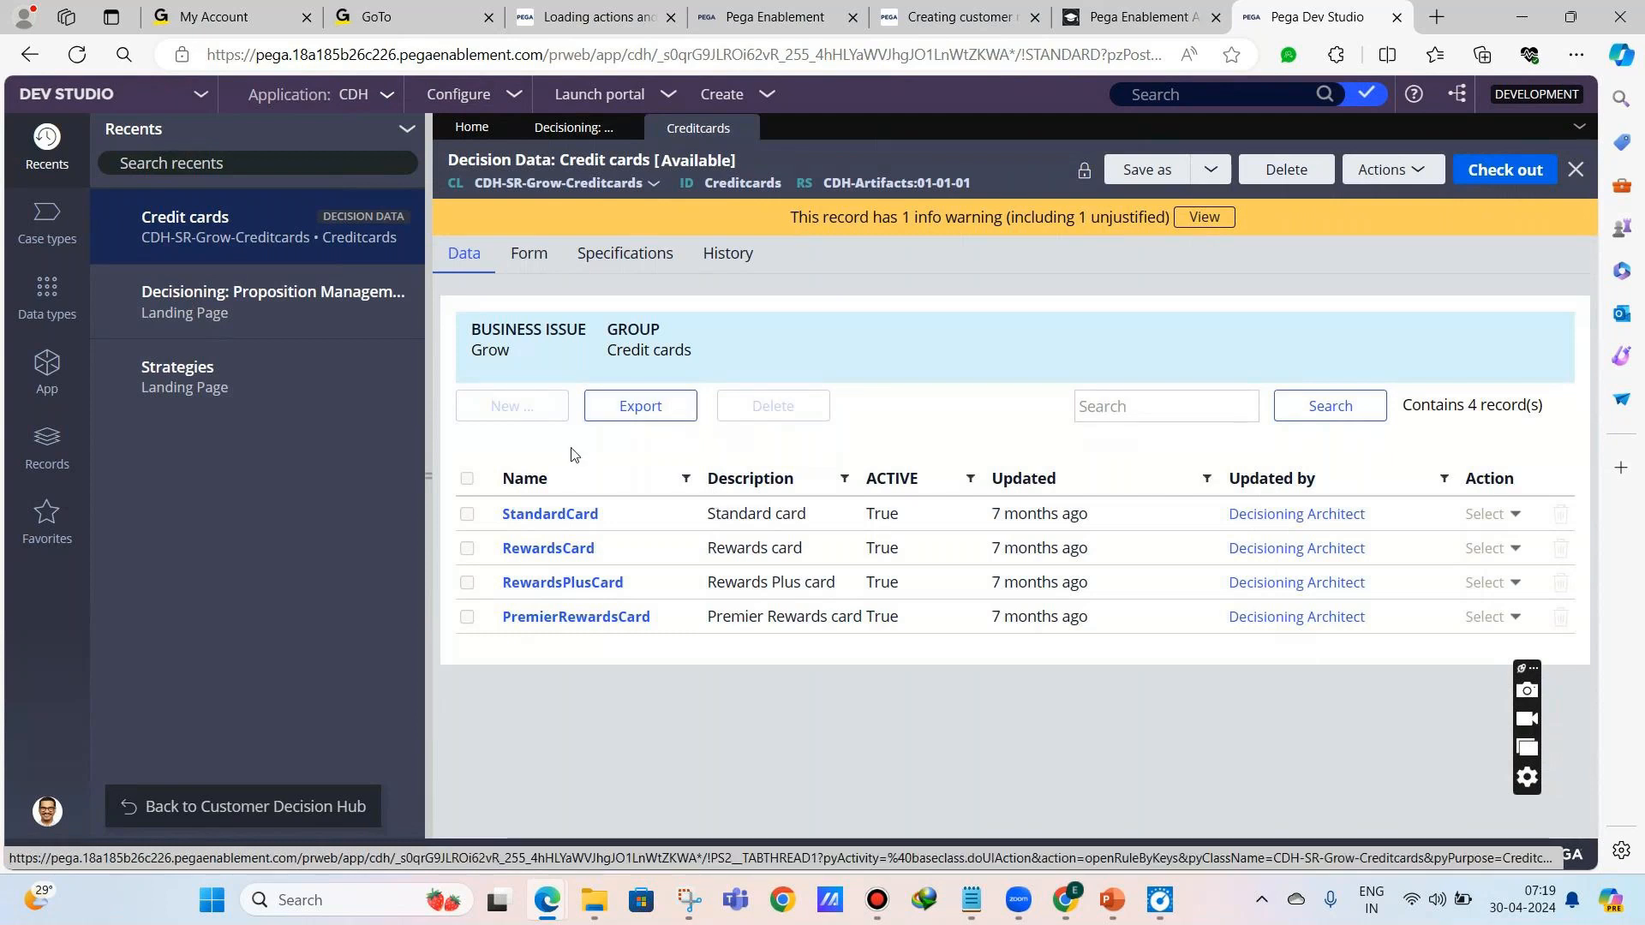
# - Check out the Credit cards decision data record and highlight its business issue and group values
pyautogui.click(1508, 178)
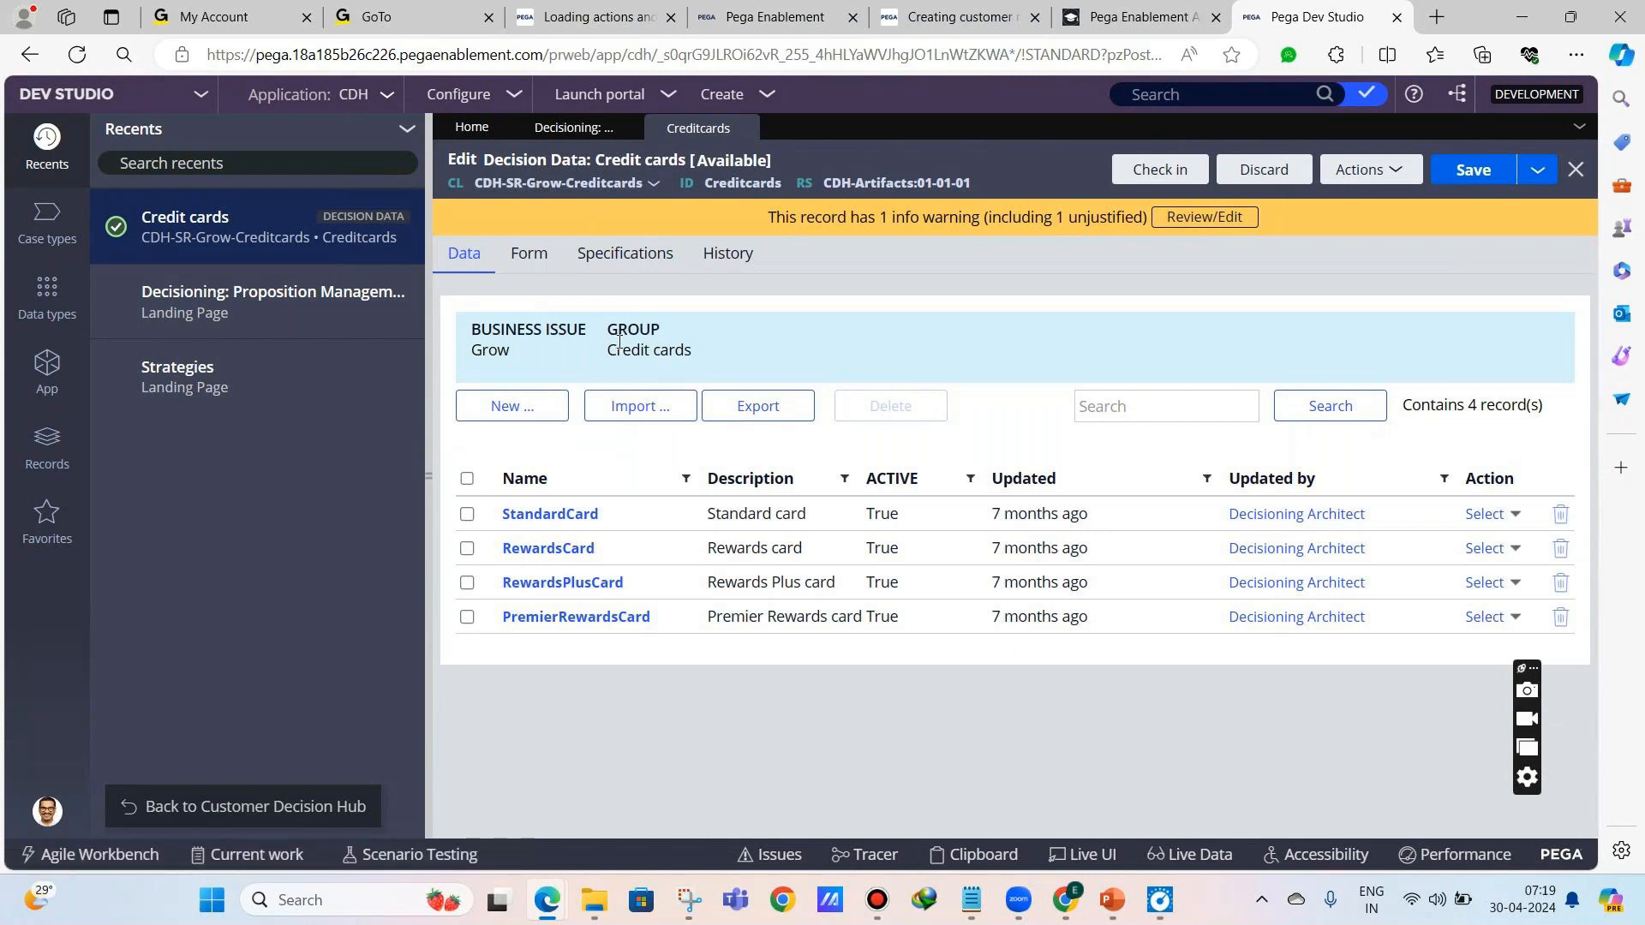
pyautogui.moveTo(519, 358); pyautogui.dragTo(477, 344)
pyautogui.click(620, 361)
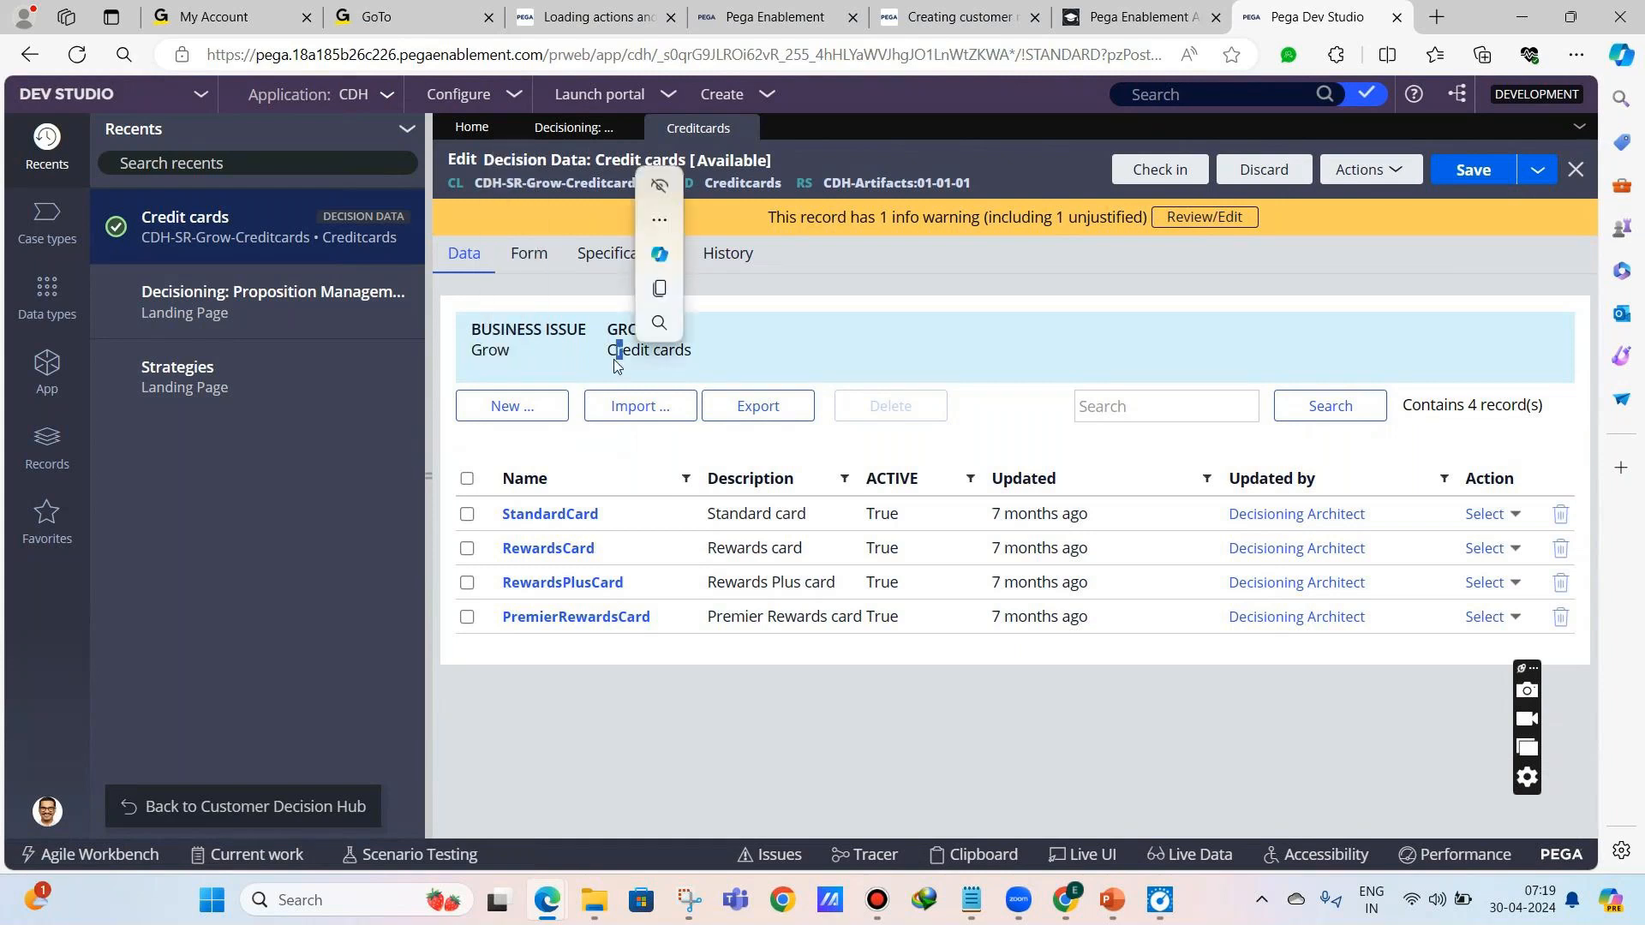
pyautogui.moveTo(604, 368); pyautogui.dragTo(702, 346)
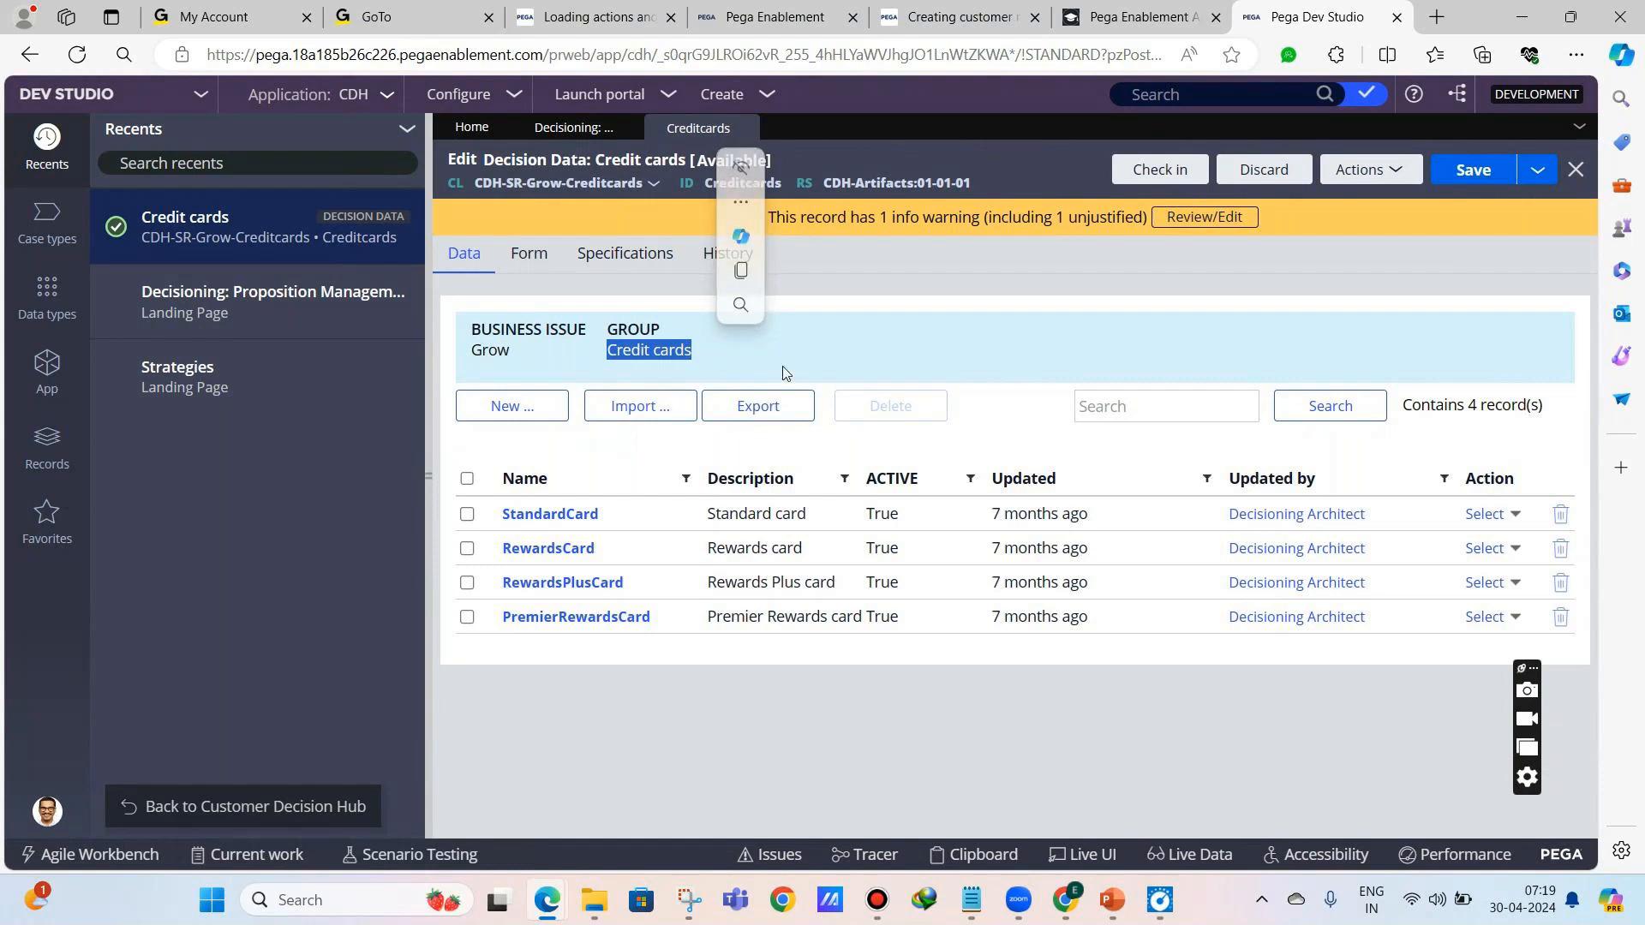
# - Export the Credit cards propositions to CSV and open the downloaded file in a maximized Excel window
pyautogui.click(758, 406)
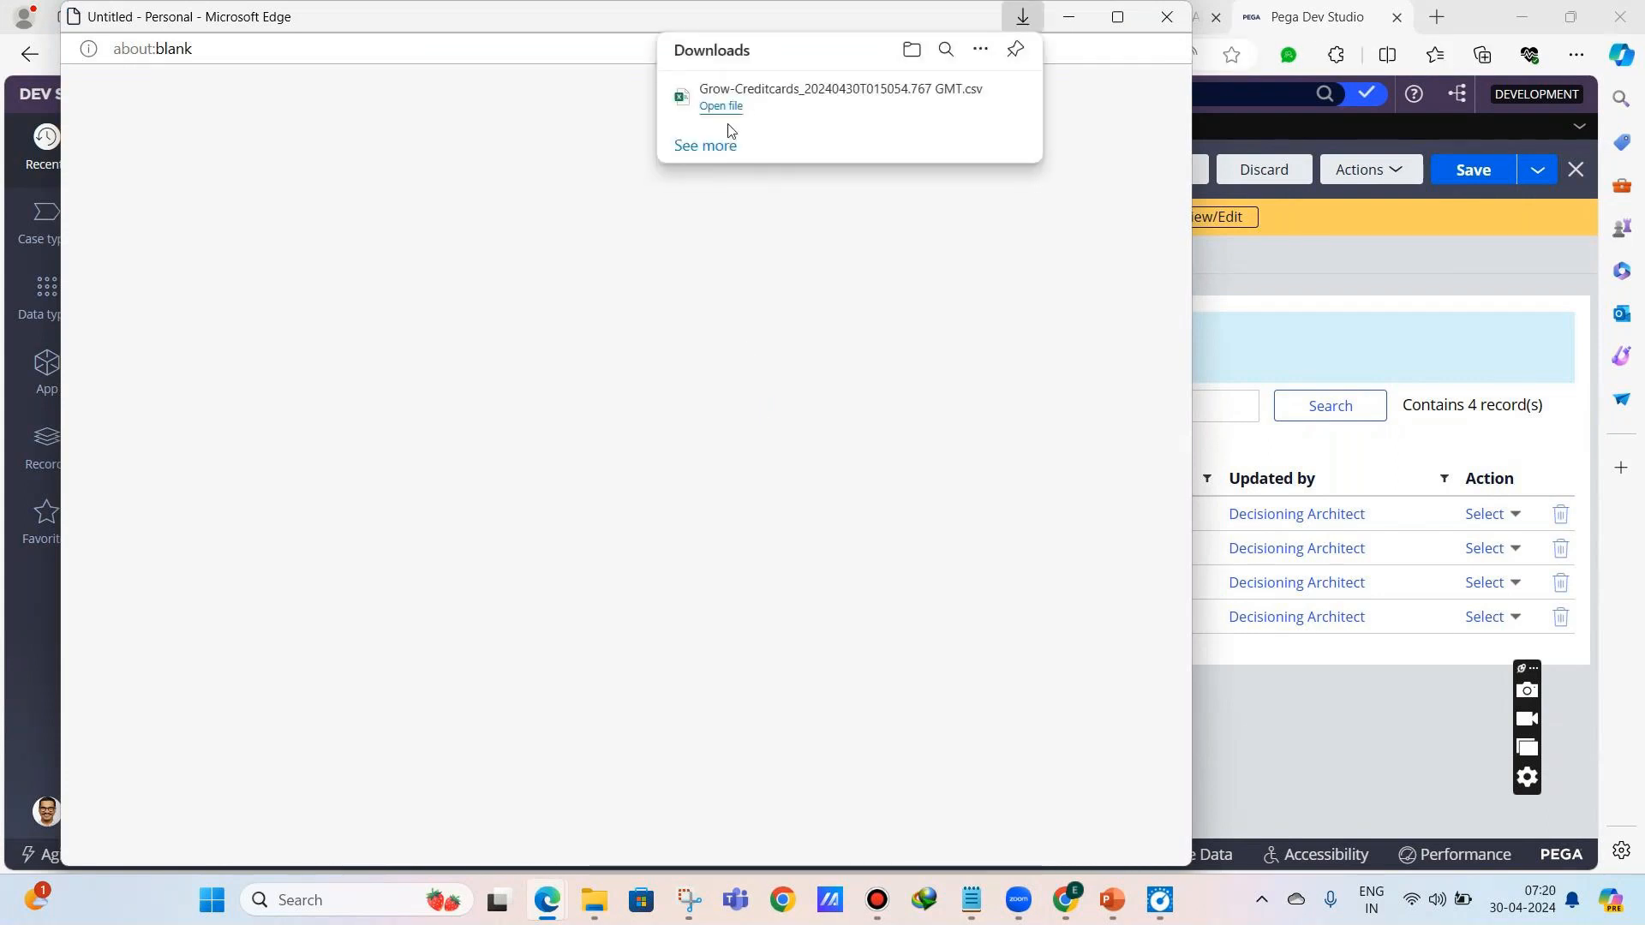
pyautogui.click(721, 107)
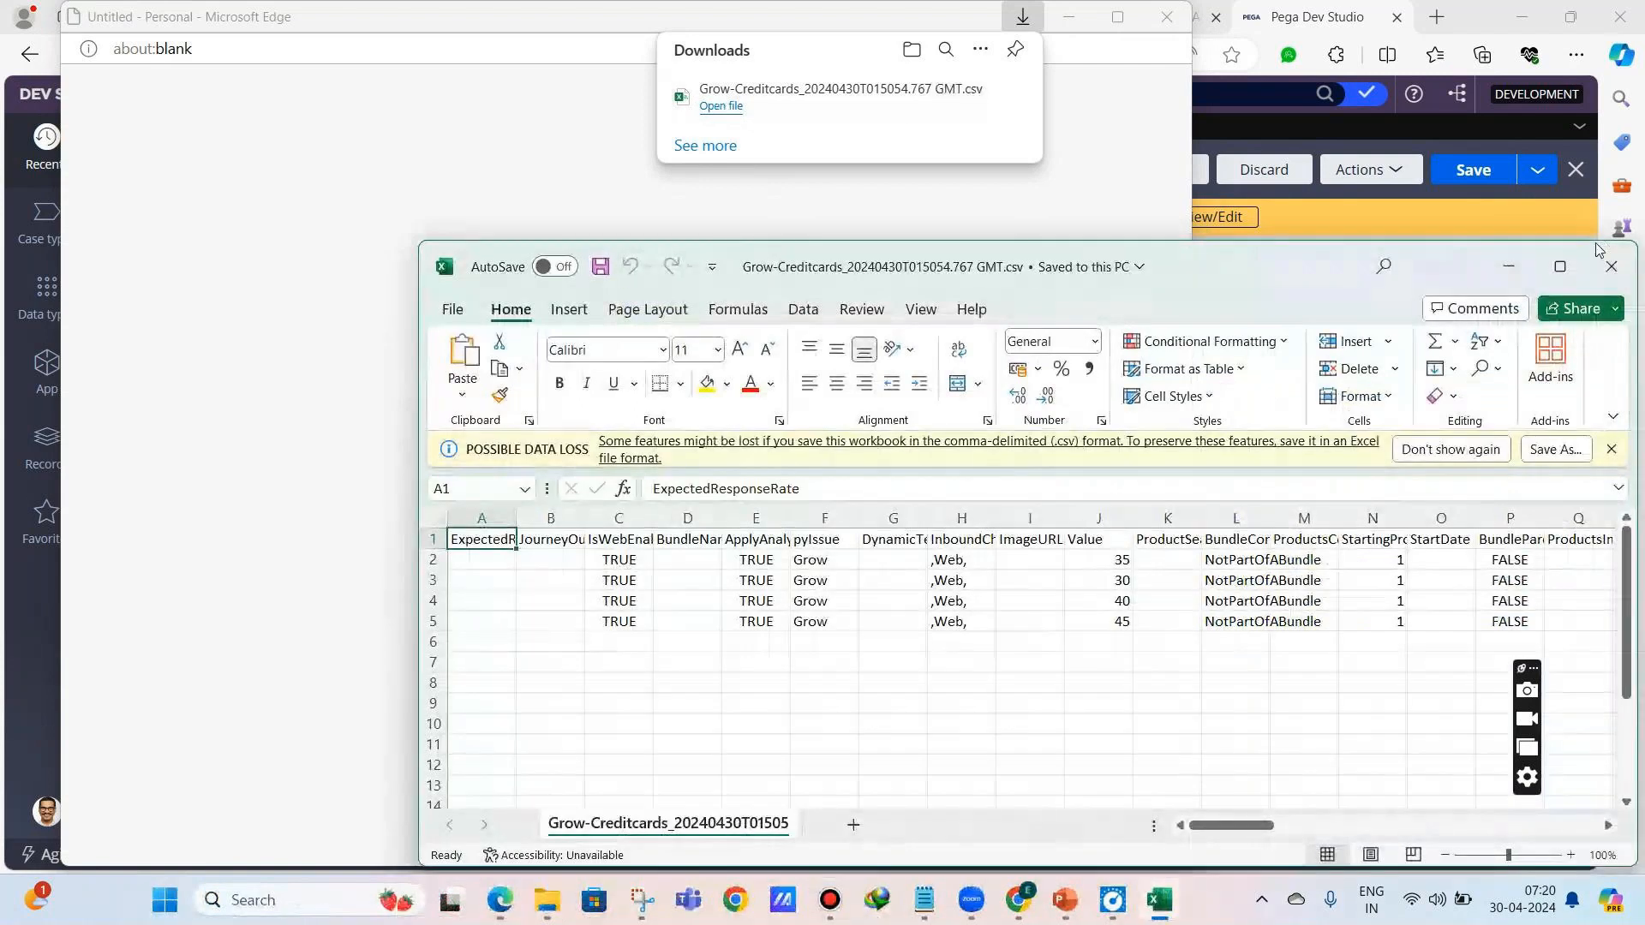
pyautogui.click(1560, 267)
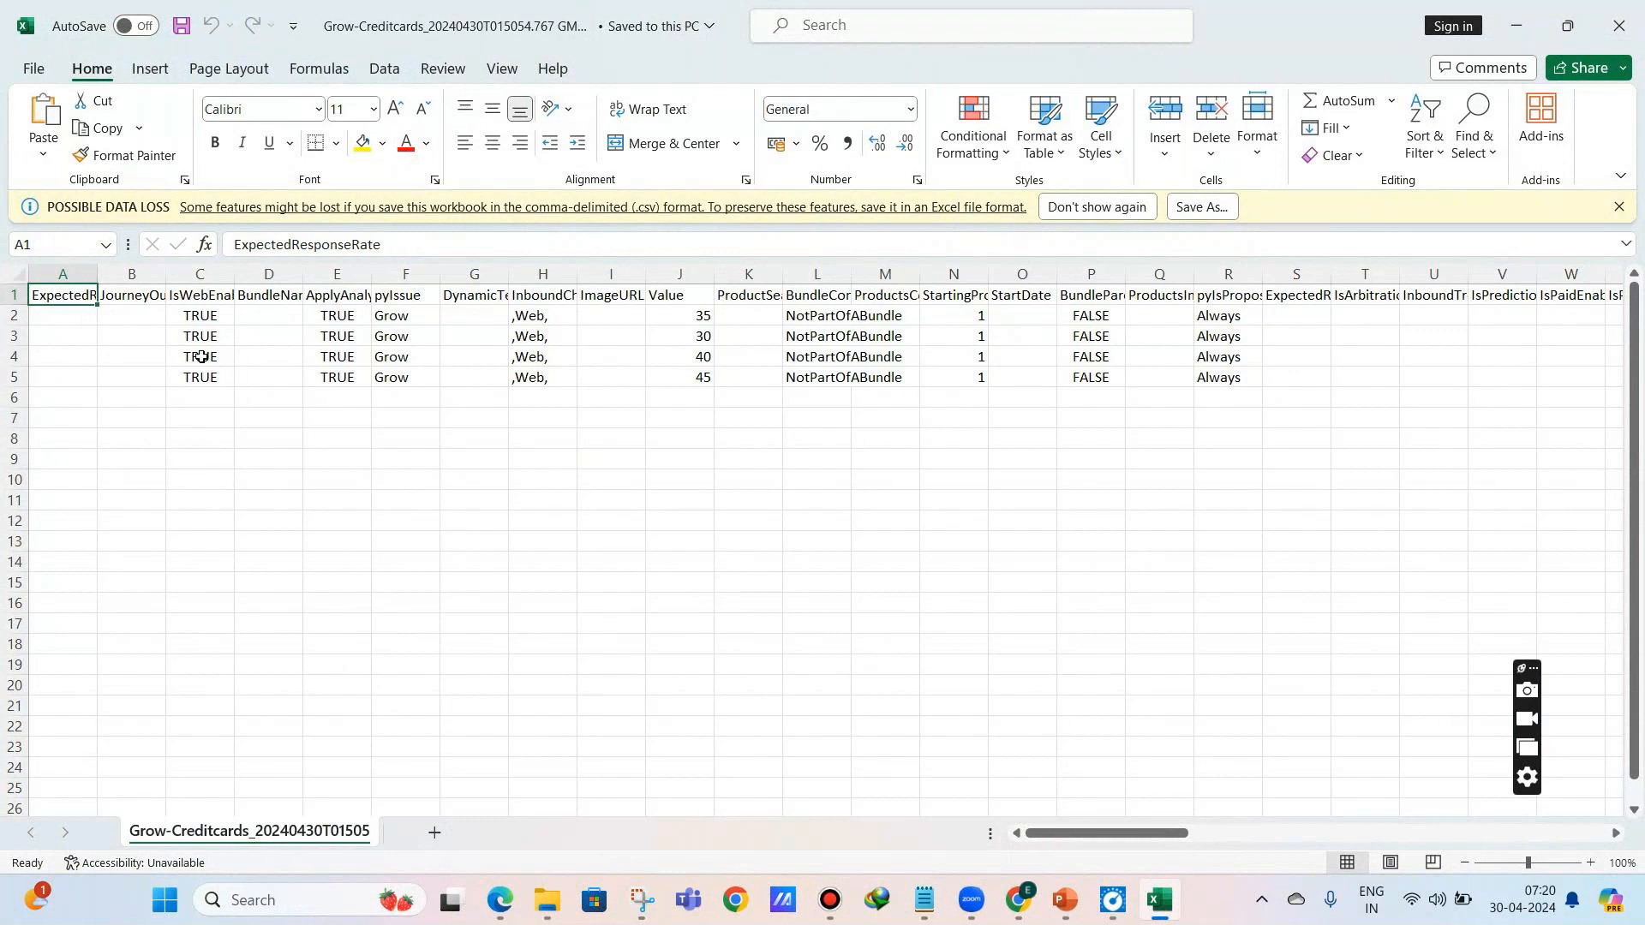
# - Duplicate the last proposition row, row 5, into row 6 and select the pyIssue column header cell
pyautogui.click(9, 377)
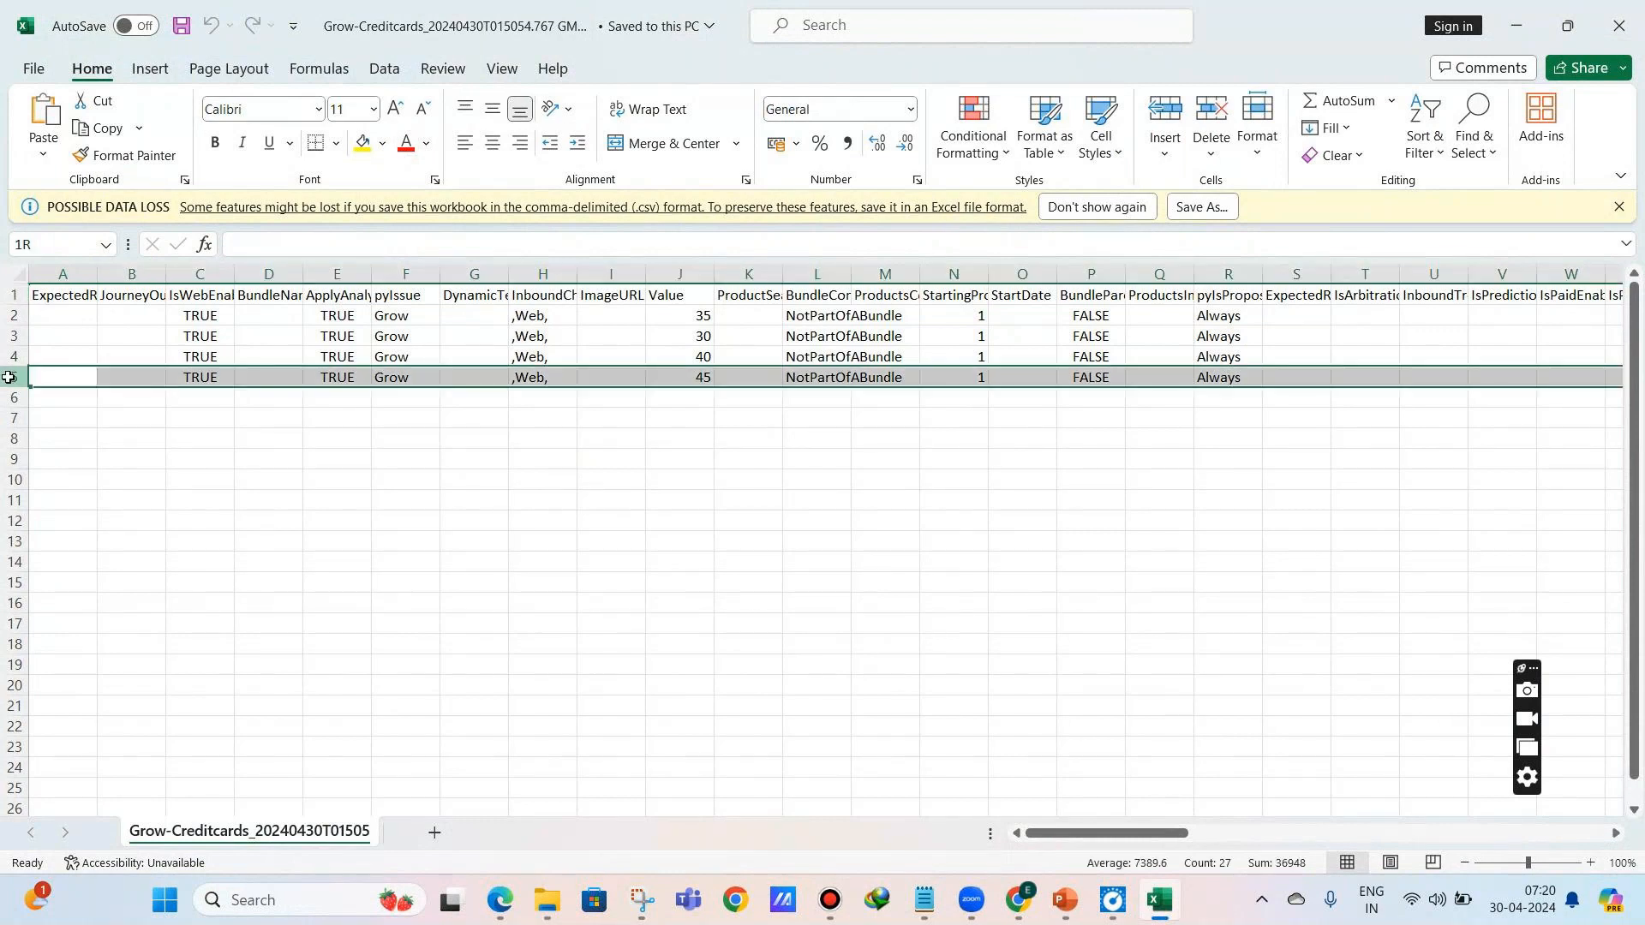
pyautogui.hotkey('ctrl', 'c')
pyautogui.click(12, 396)
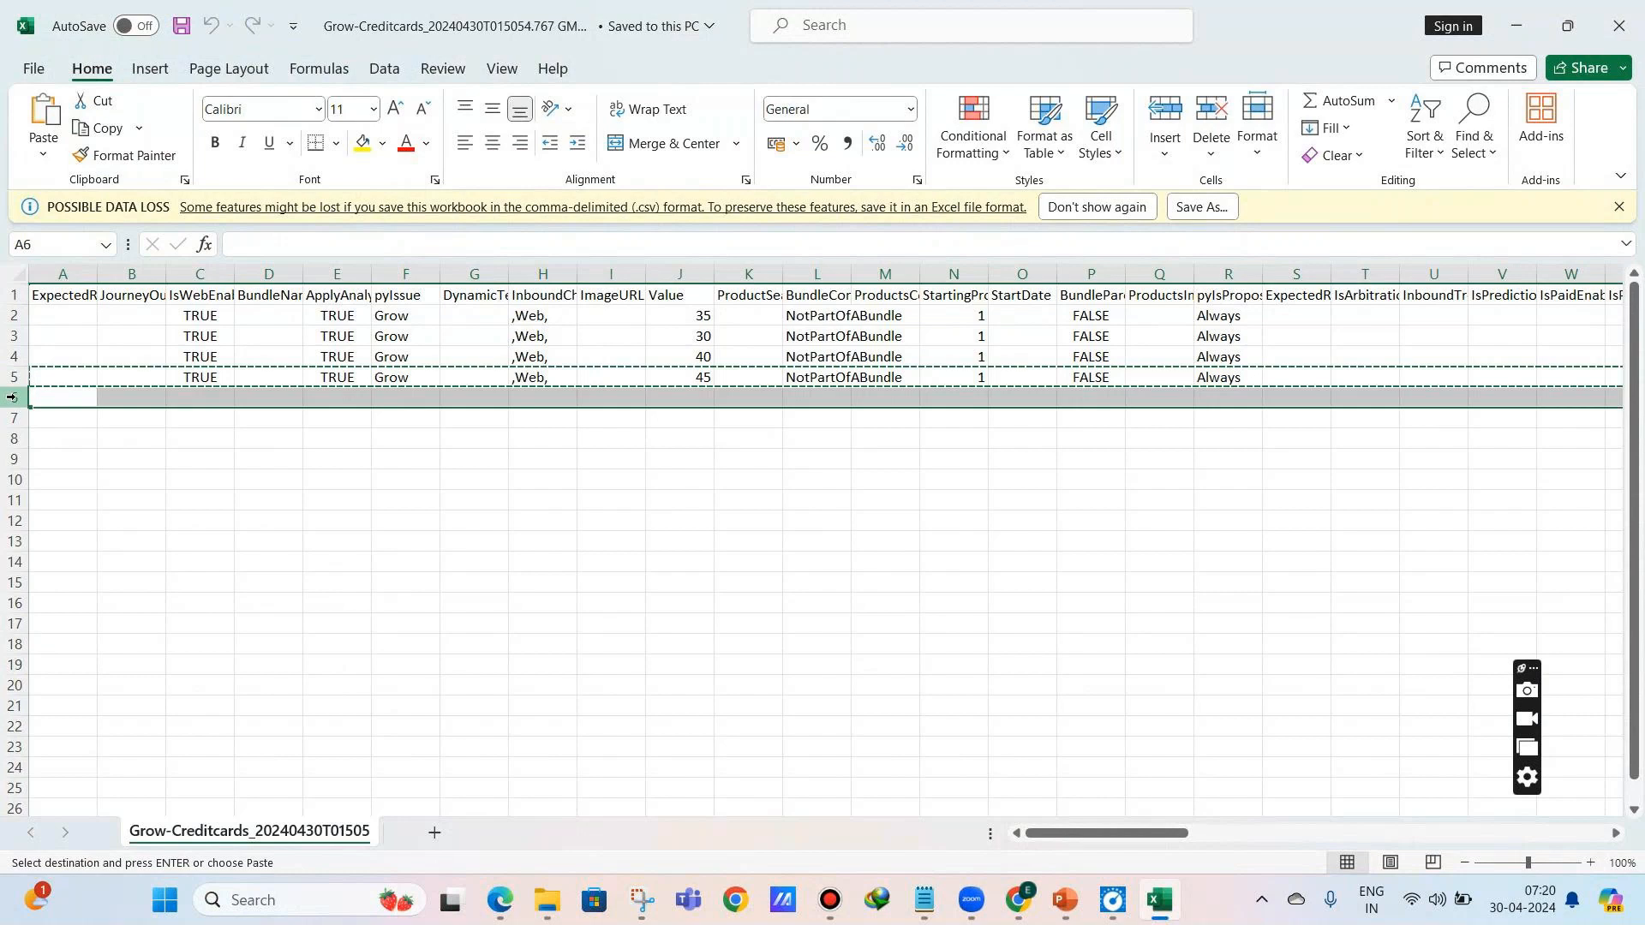
pyautogui.hotkey('ctrl', 'v')
pyautogui.click(200, 437)
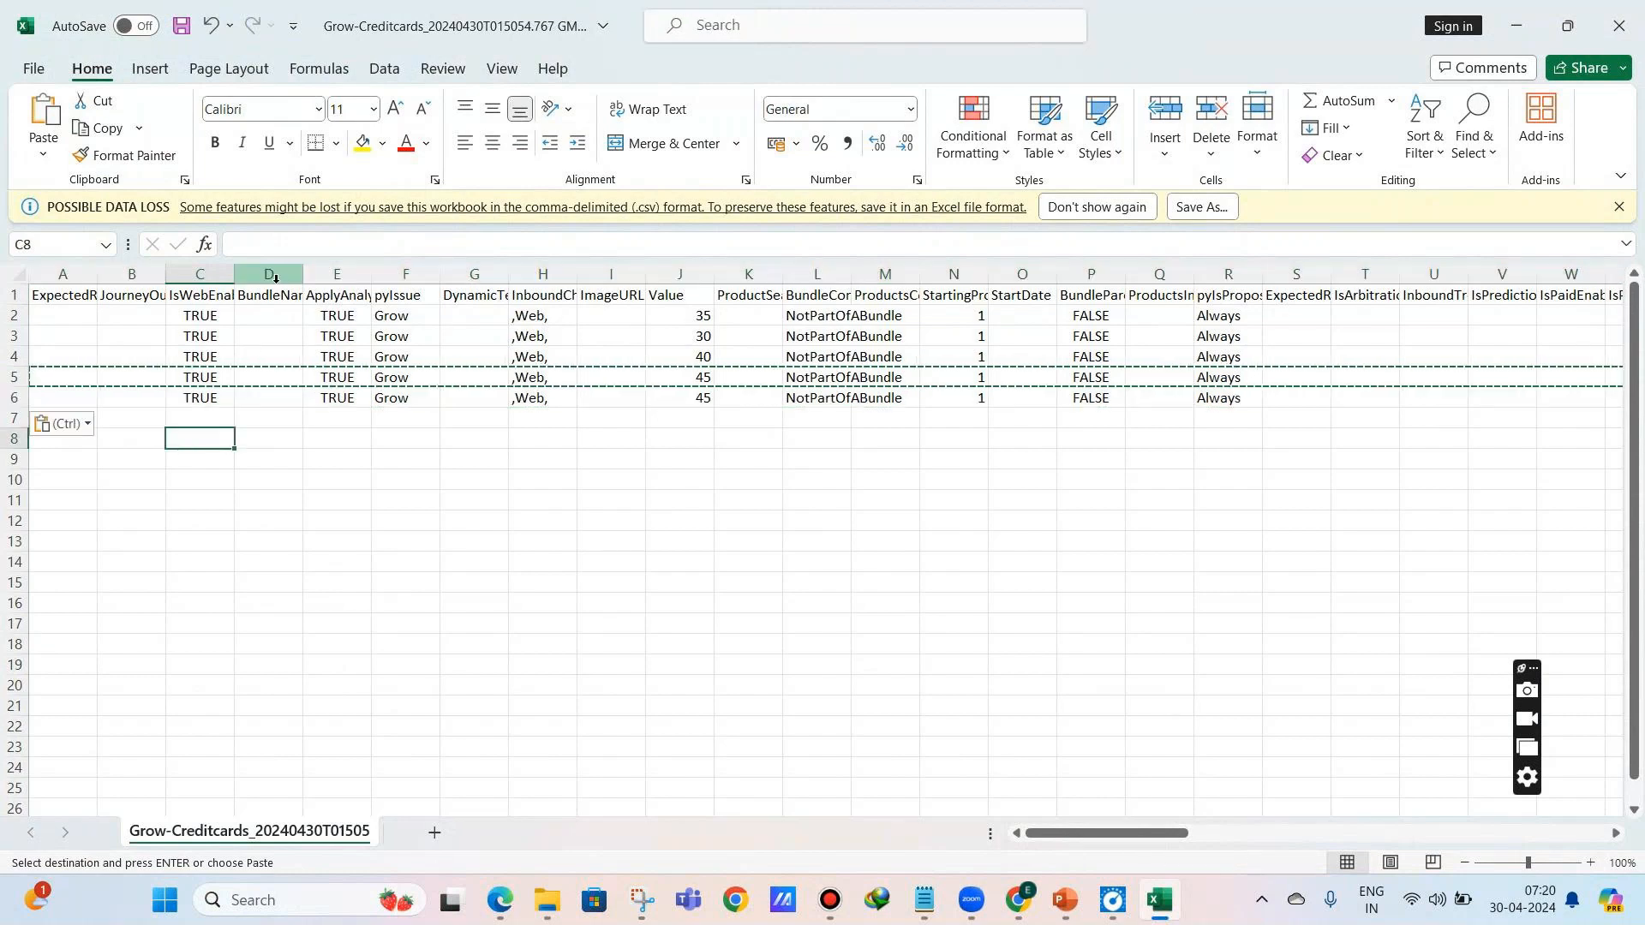
pyautogui.click(405, 274)
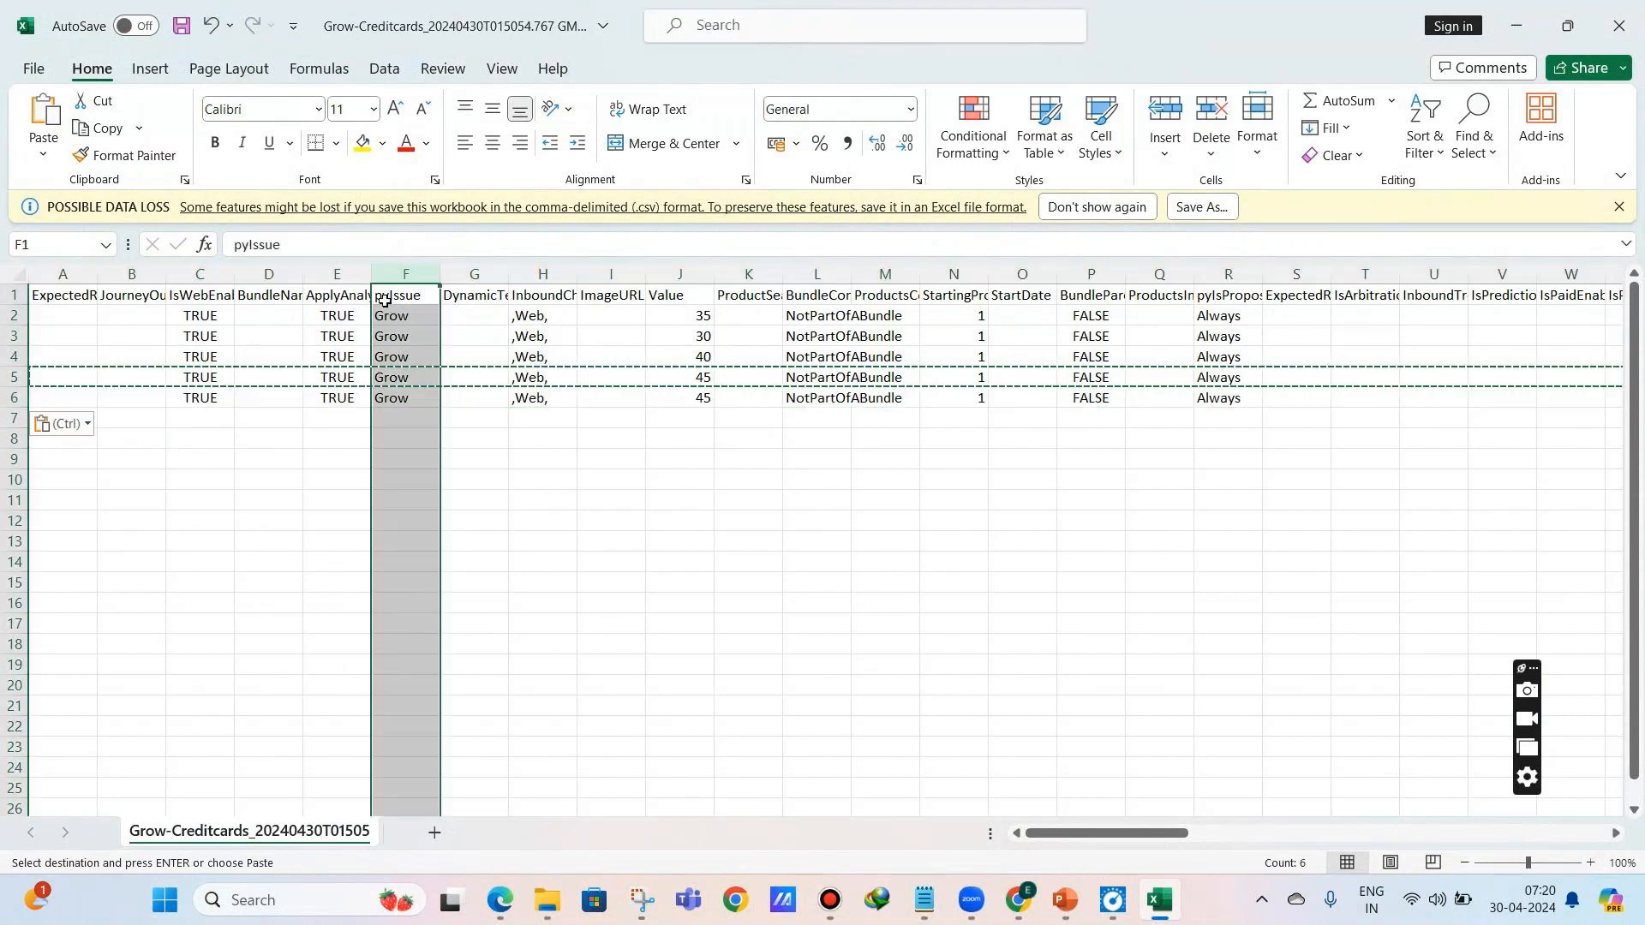
pyautogui.click(418, 296)
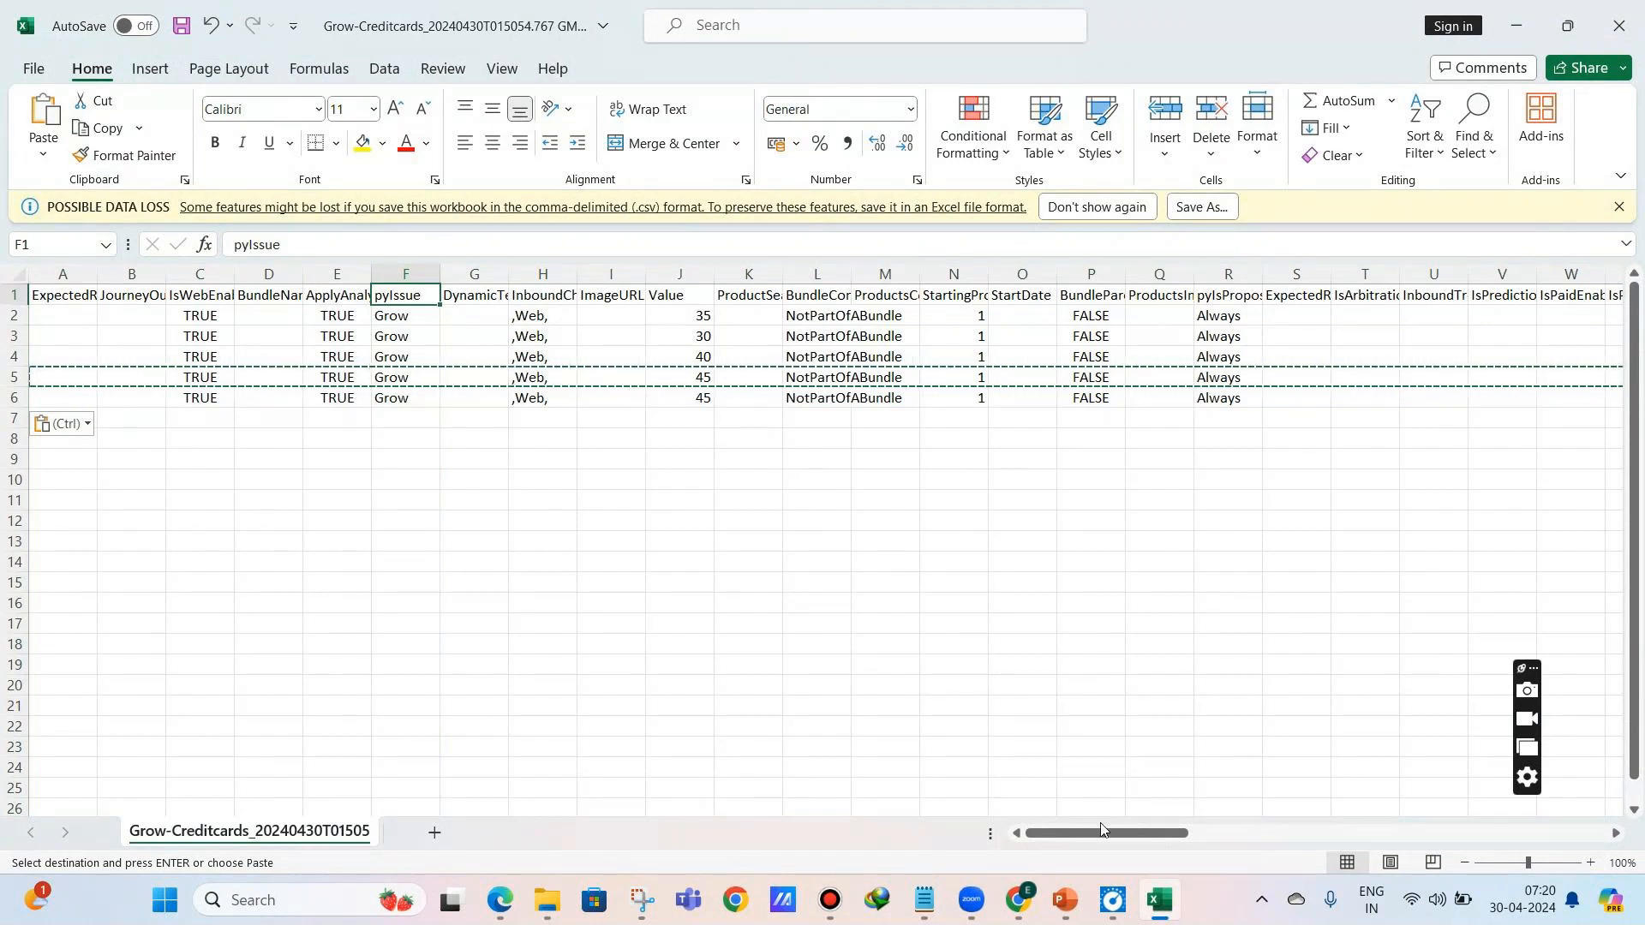
# - Fit the pyName column to its contents and set the pyName in row 6 to MasterCard
pyautogui.moveTo(1101, 829); pyautogui.dragTo(1202, 836)
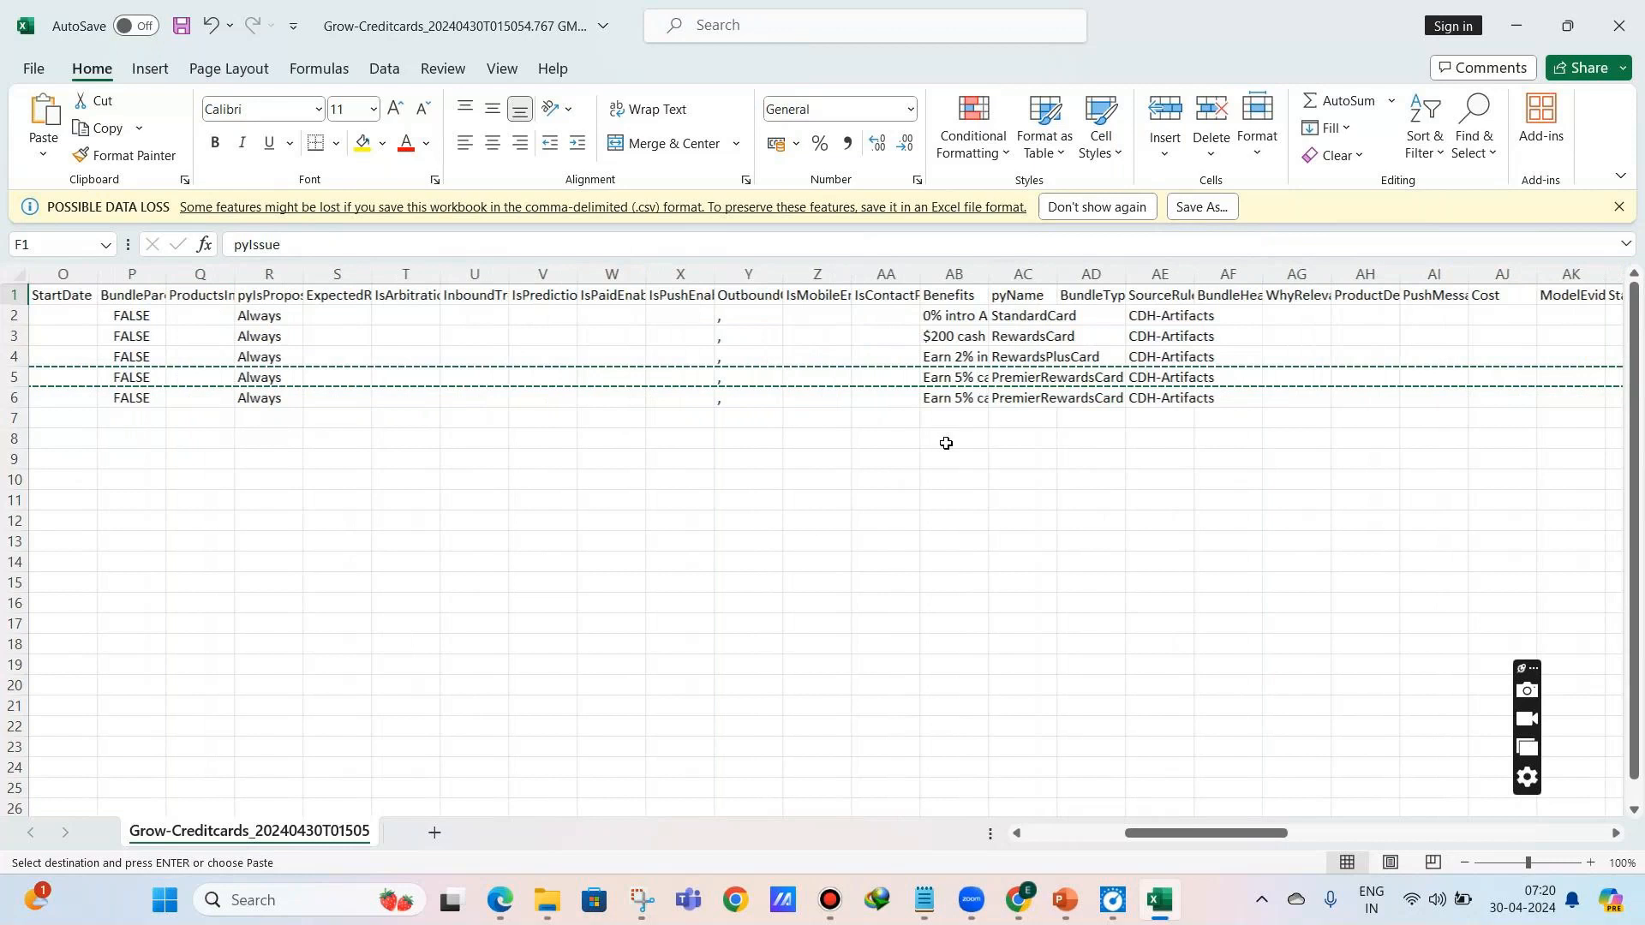
pyautogui.click(1047, 273)
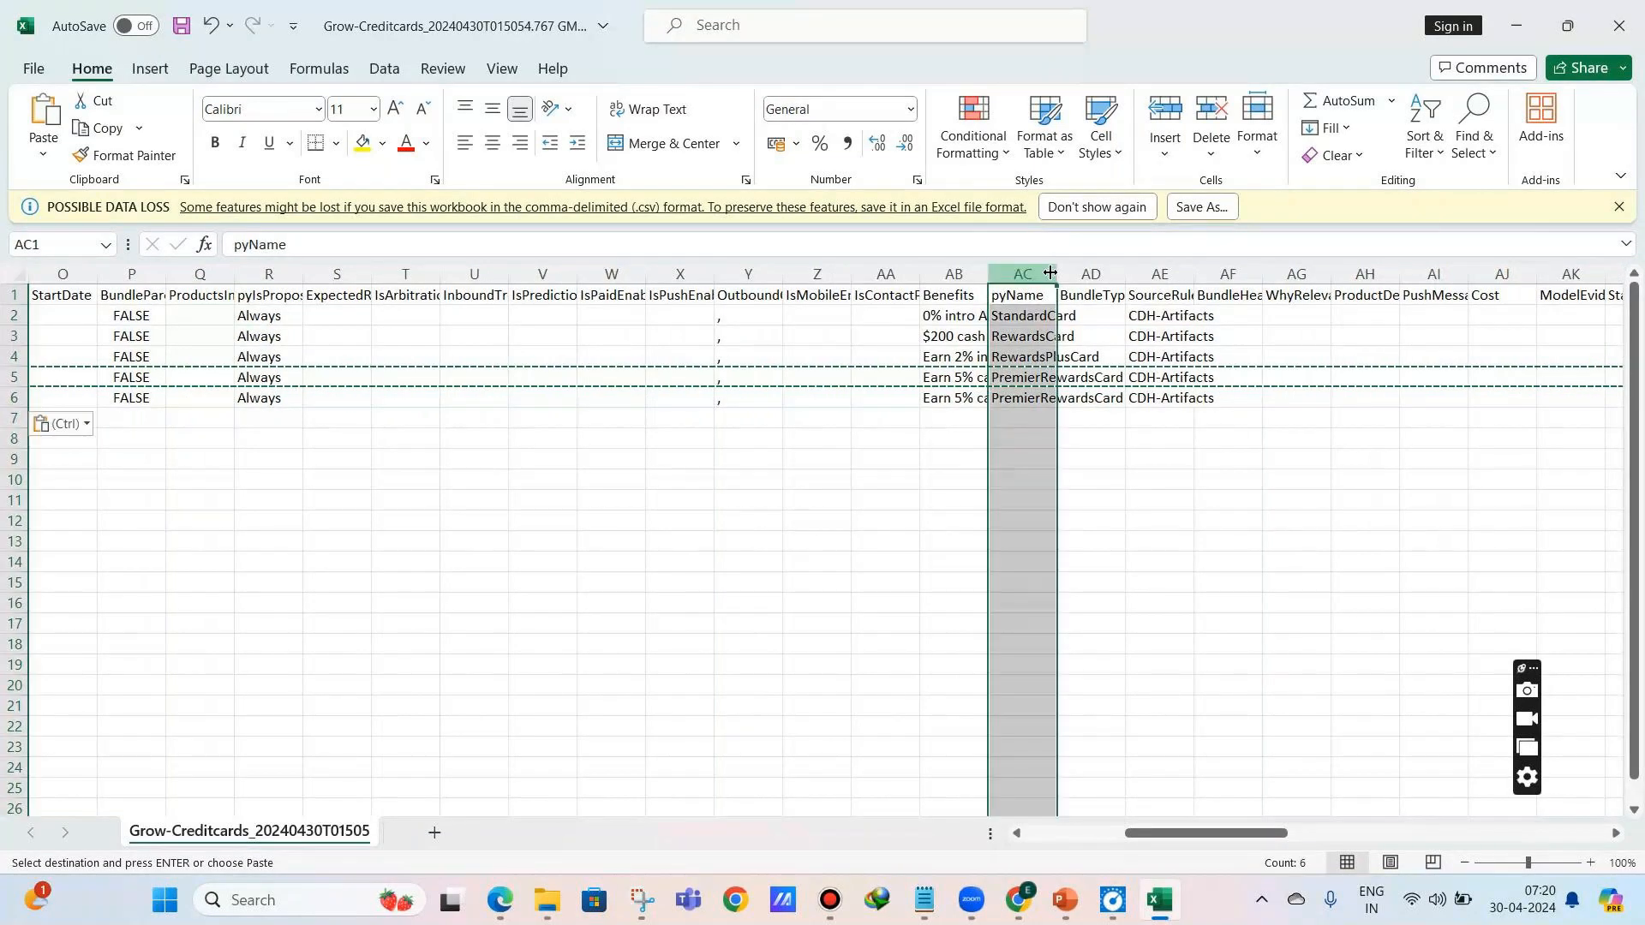
pyautogui.doubleClick(1051, 272)
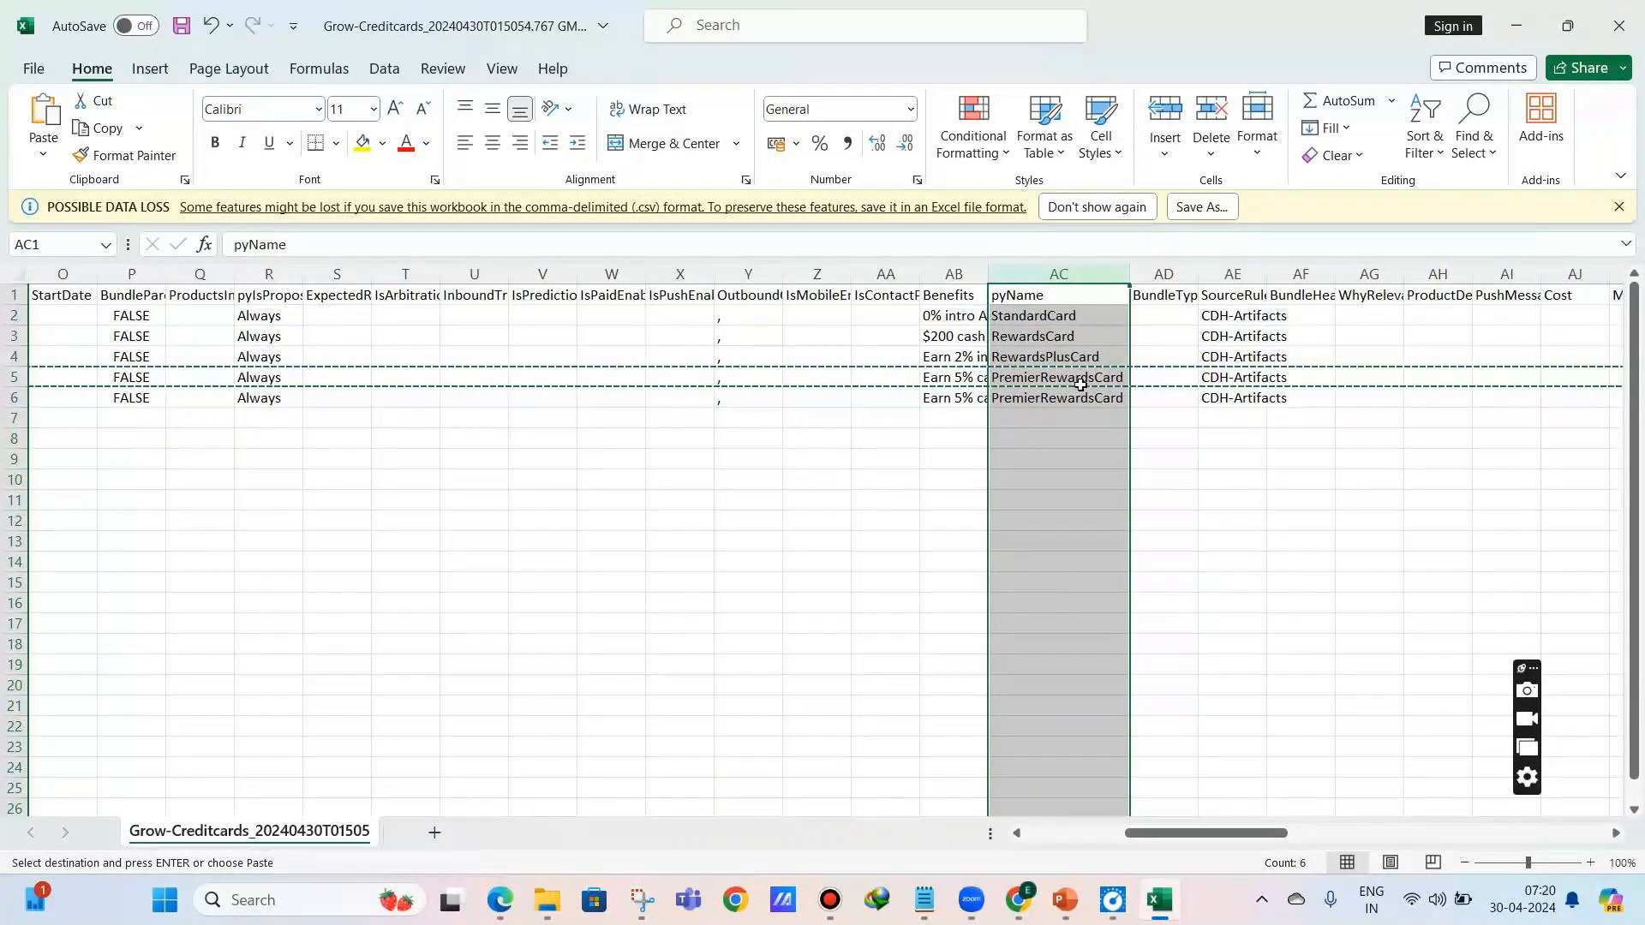
pyautogui.click(1106, 398)
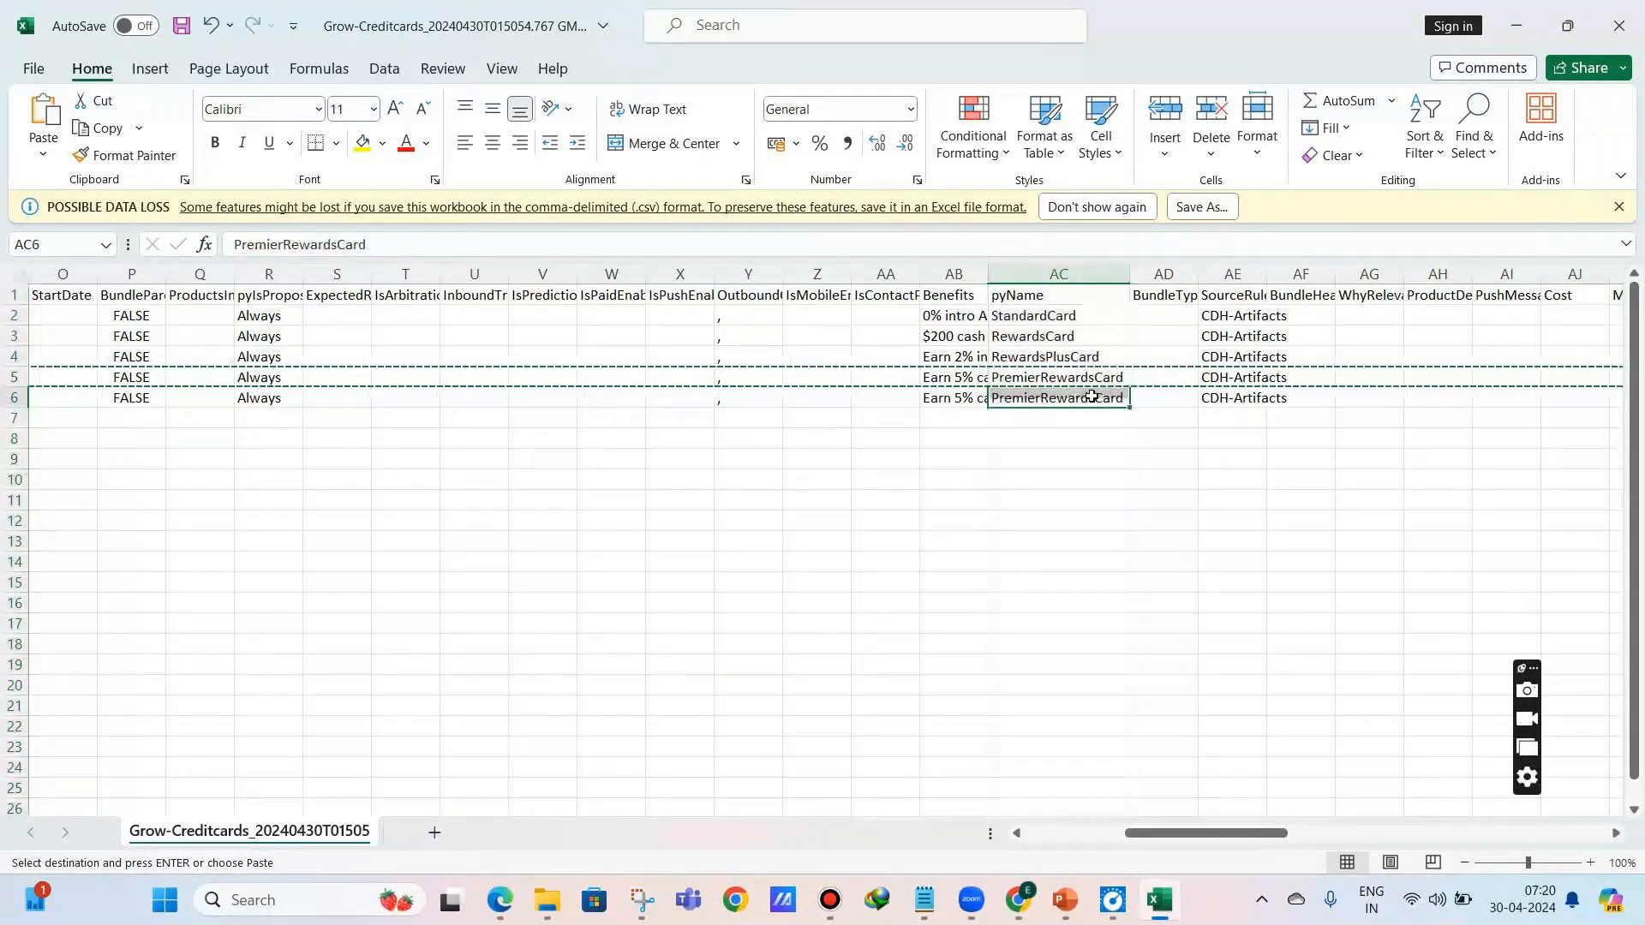
pyautogui.doubleClick(1111, 399)
pyautogui.moveTo(1123, 398); pyautogui.dragTo(991, 399)
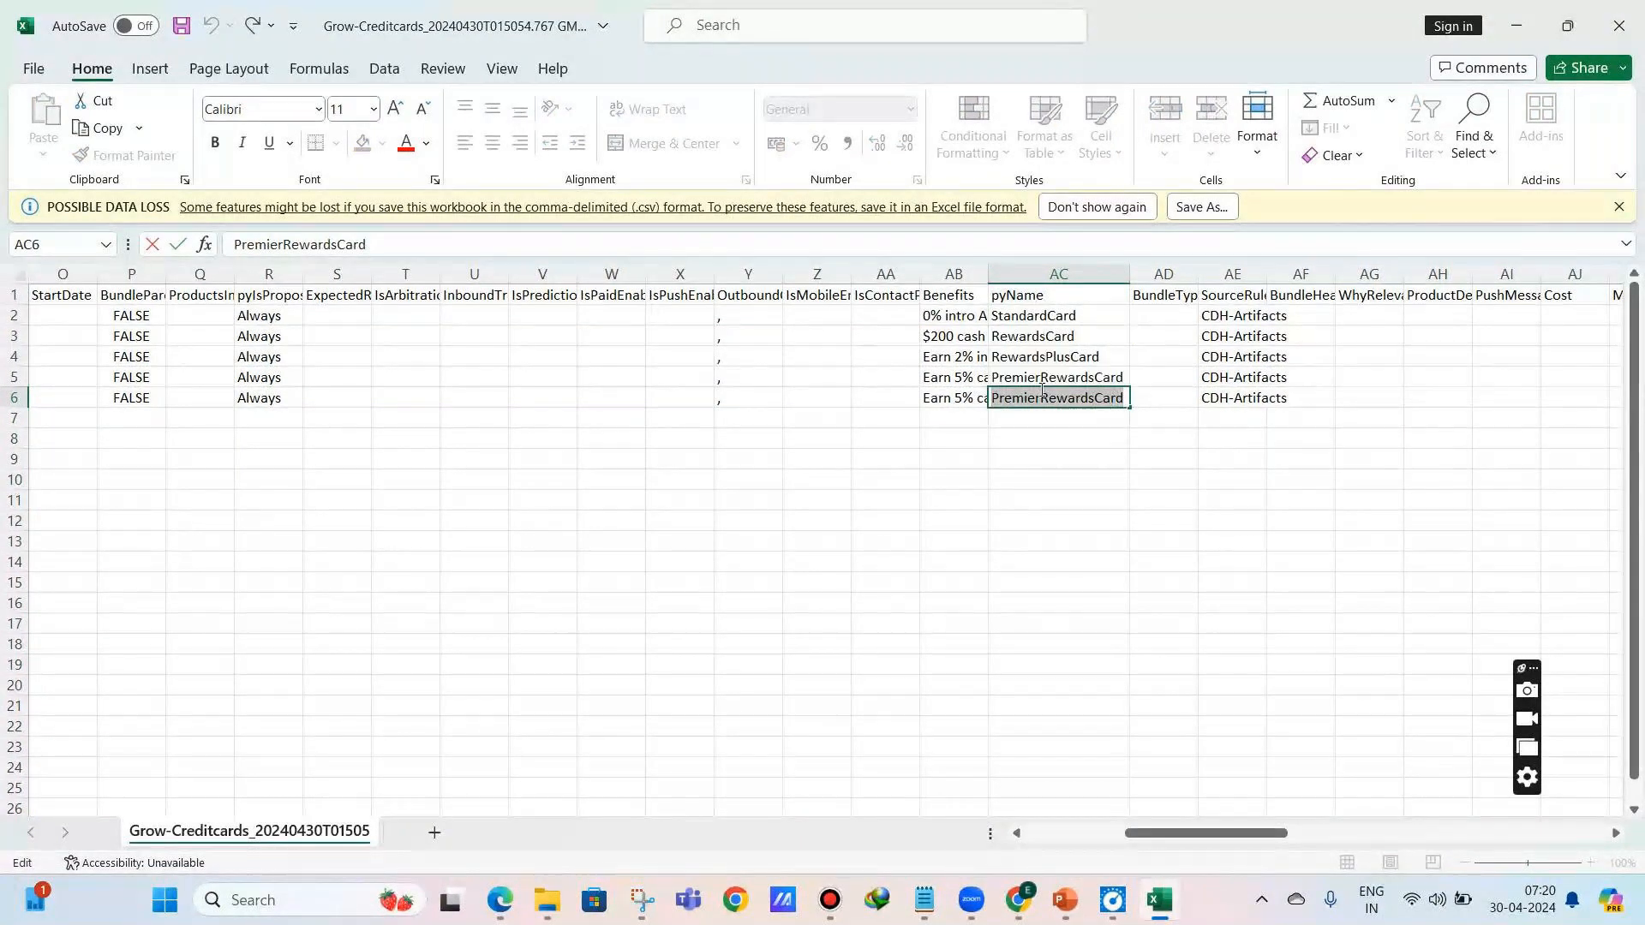
pyautogui.write('MasterCard')
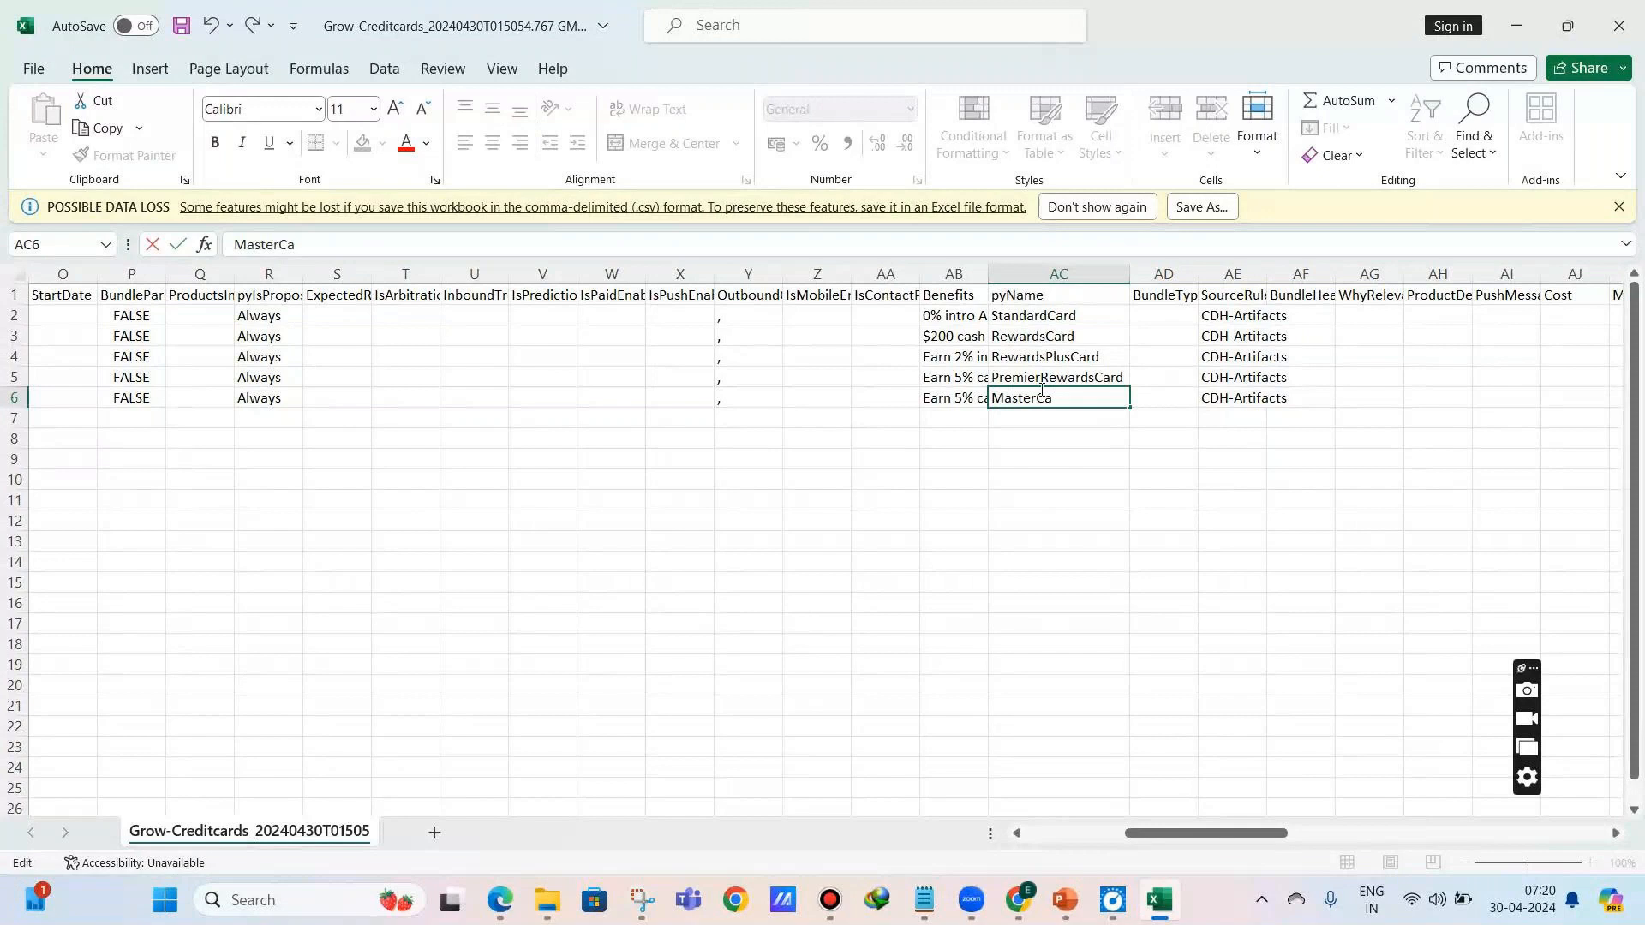
# - Fit the Benefits column to its contents and replace the row 6 benefits text with "Master Card for better life"
pyautogui.click(976, 270)
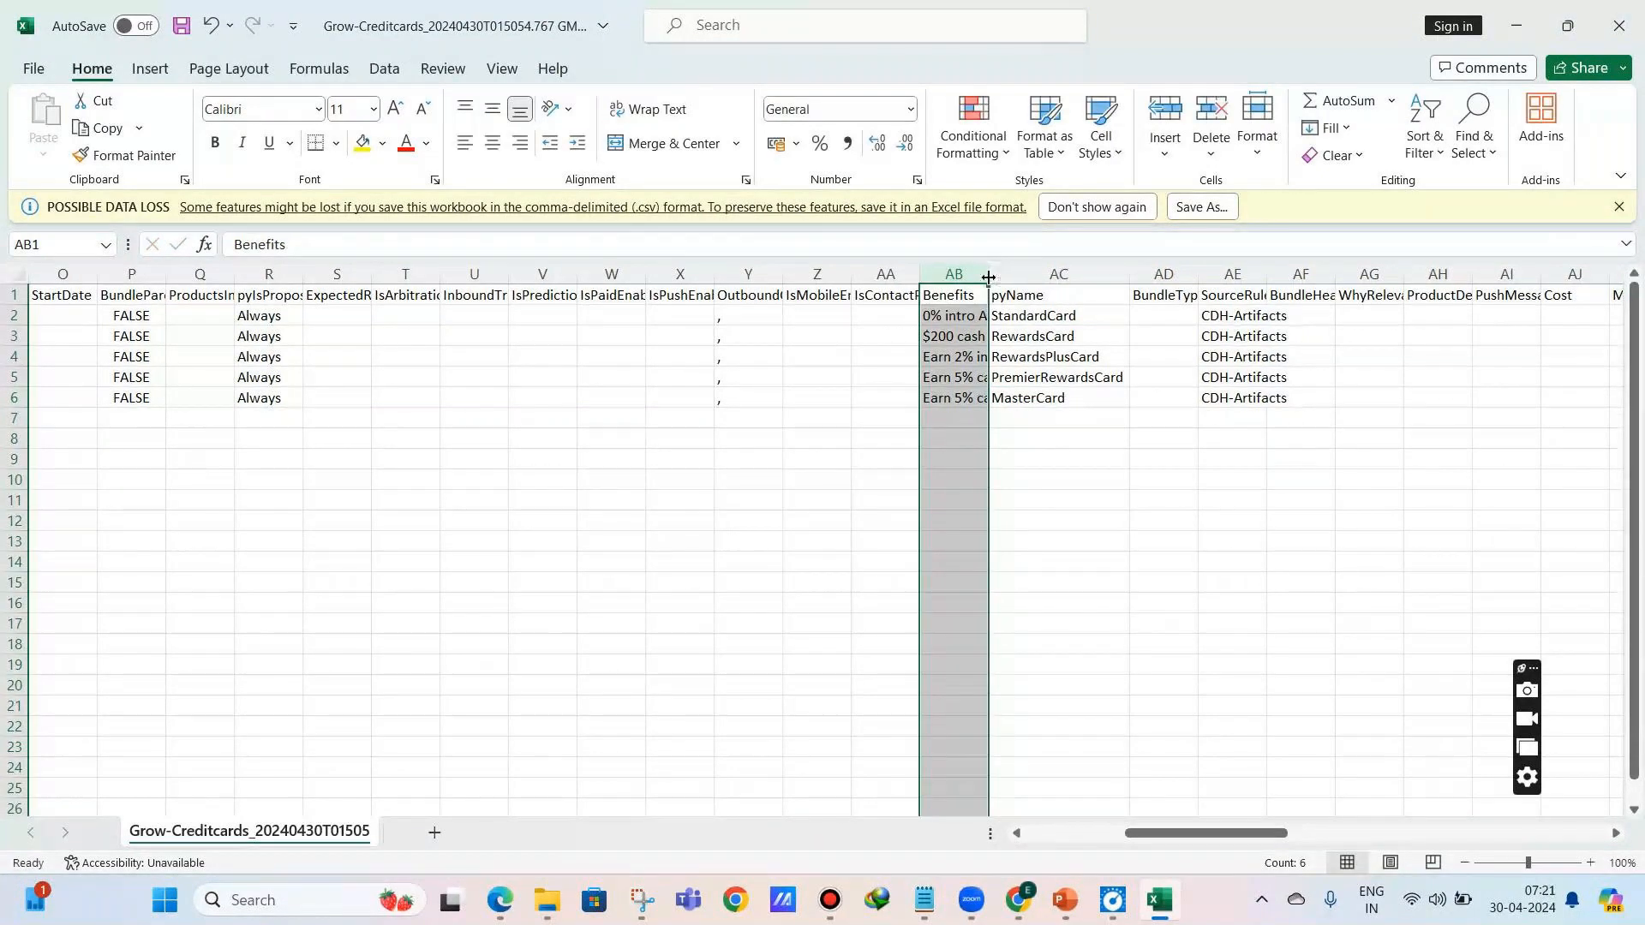
pyautogui.doubleClick(988, 277)
pyautogui.moveTo(1223, 836); pyautogui.dragTo(1291, 836)
pyautogui.click(1396, 401)
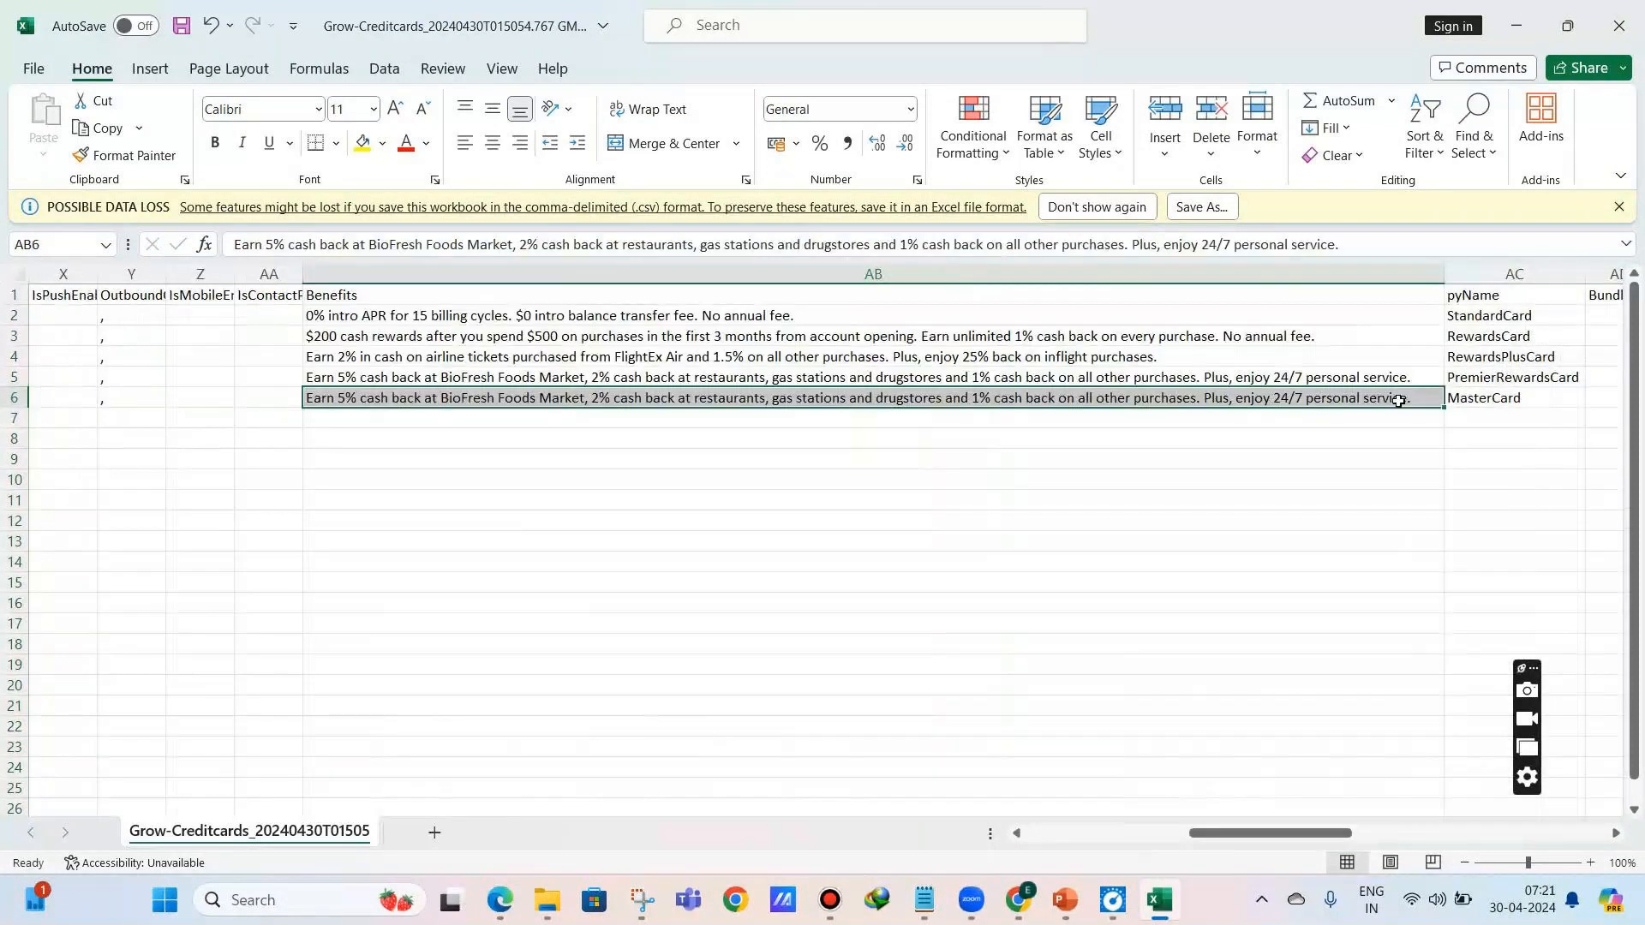
pyautogui.doubleClick(1399, 400)
pyautogui.moveTo(1399, 401); pyautogui.dragTo(679, 366)
pyautogui.write('Mas')
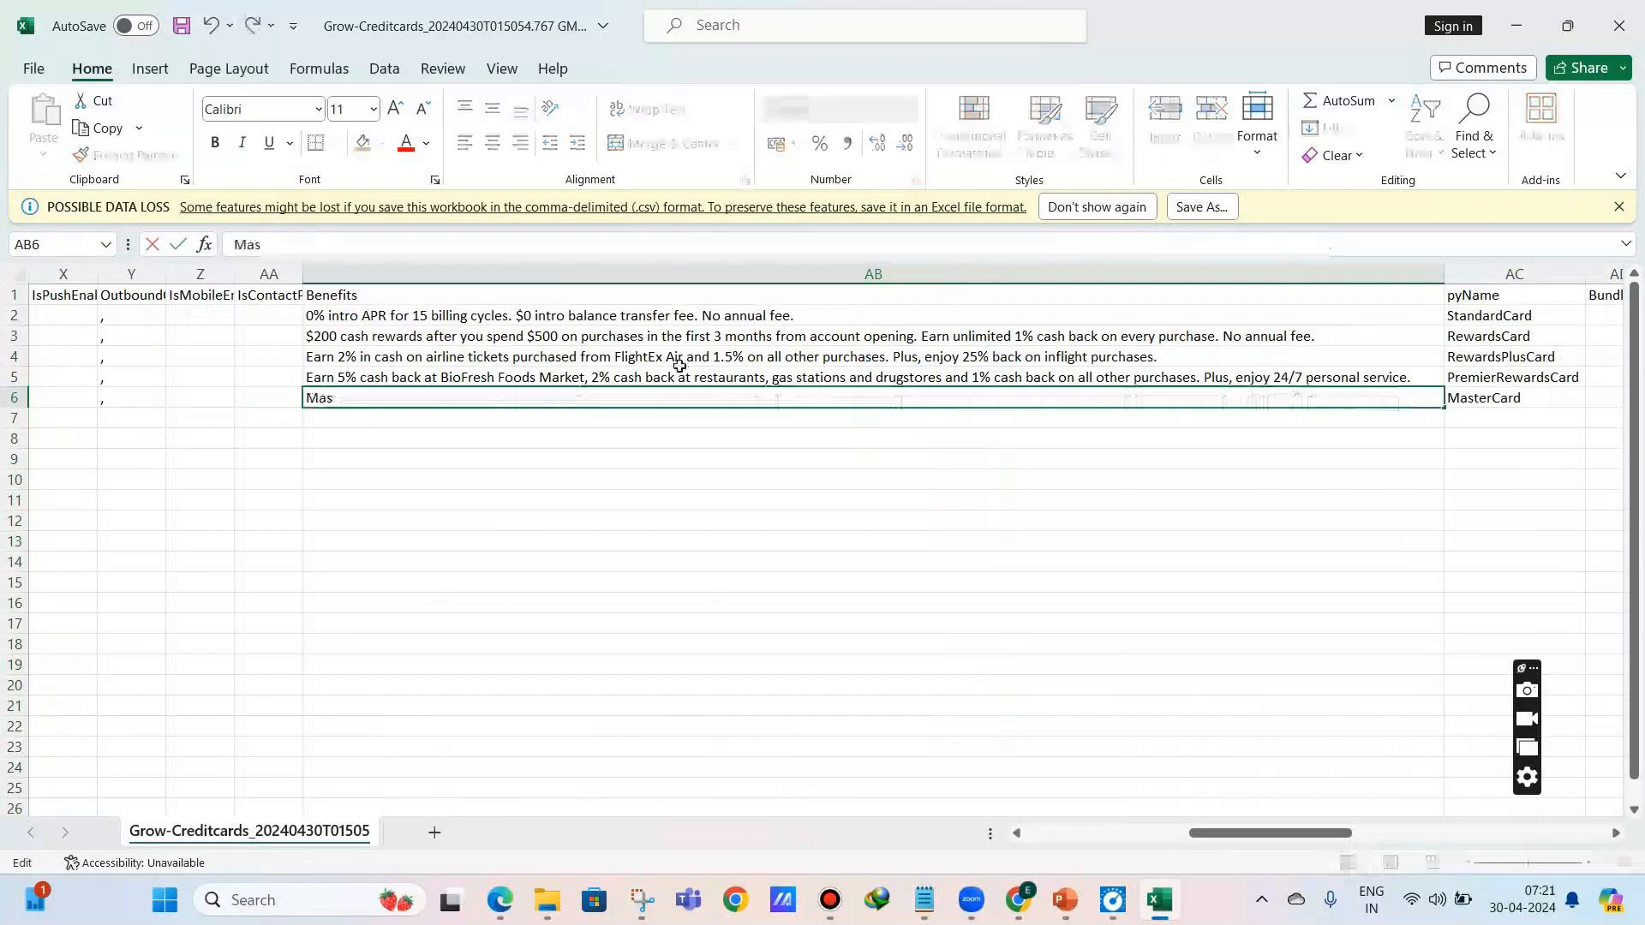
pyautogui.write('ter Card for')
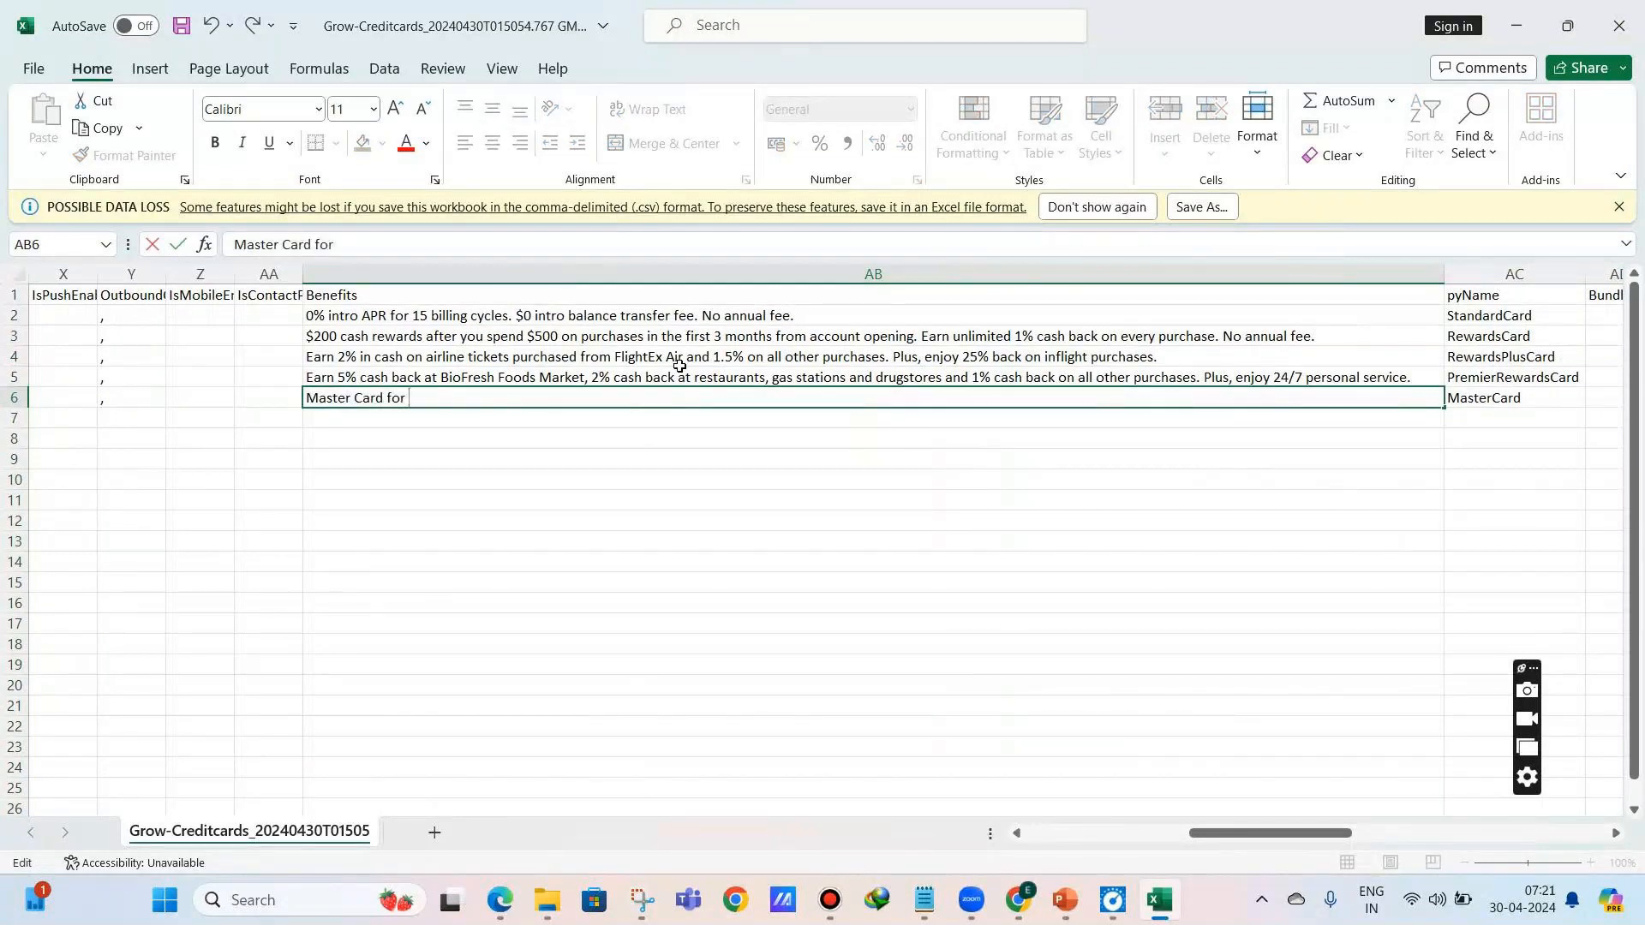
pyautogui.write(' better life')
# - Fit the KeyCode column to its contents and set the KeyCode in row 6 to MASTERCARD
pyautogui.moveTo(1232, 832); pyautogui.dragTo(1259, 833)
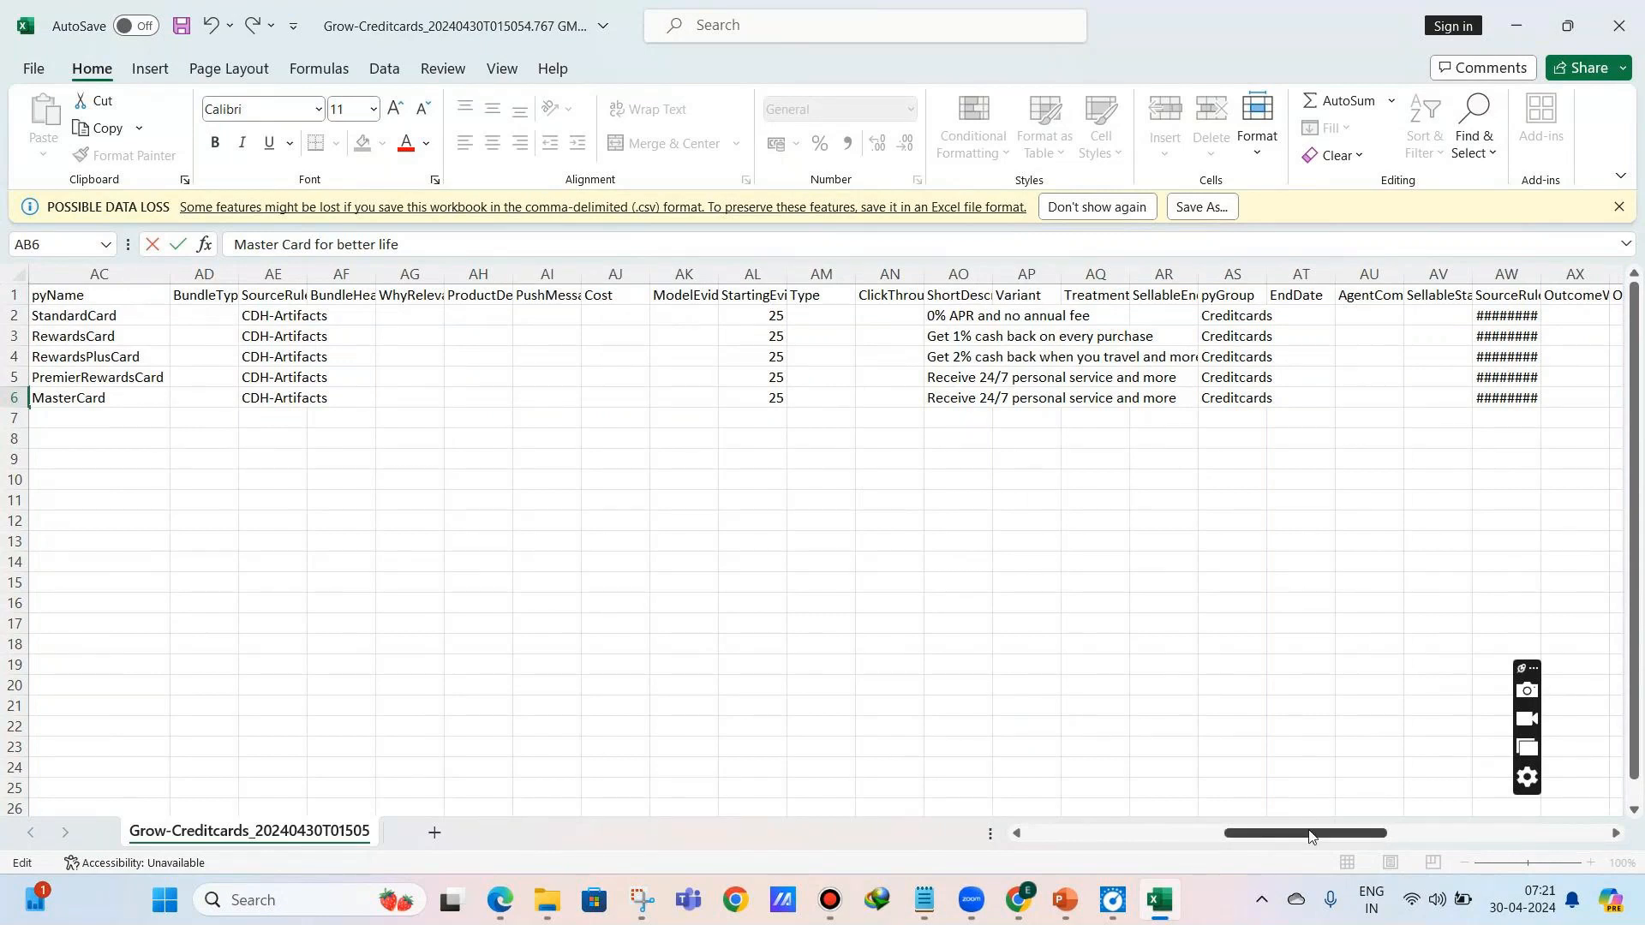
pyautogui.moveTo(1309, 836); pyautogui.dragTo(1402, 800)
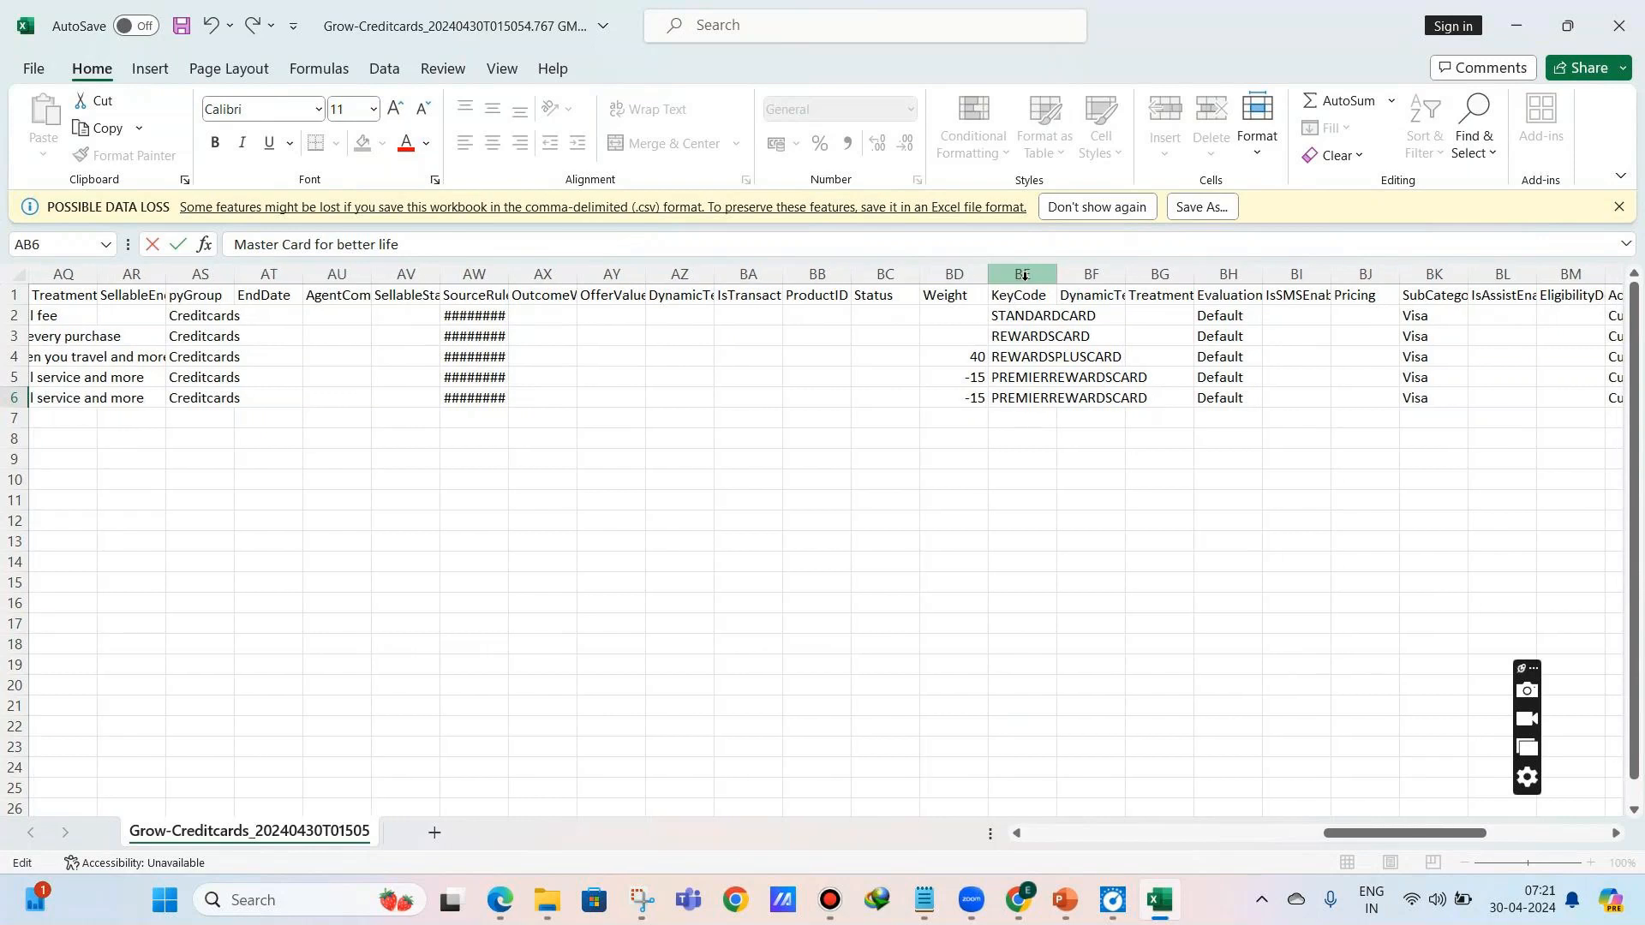
pyautogui.click(1033, 275)
pyautogui.doubleClick(1049, 282)
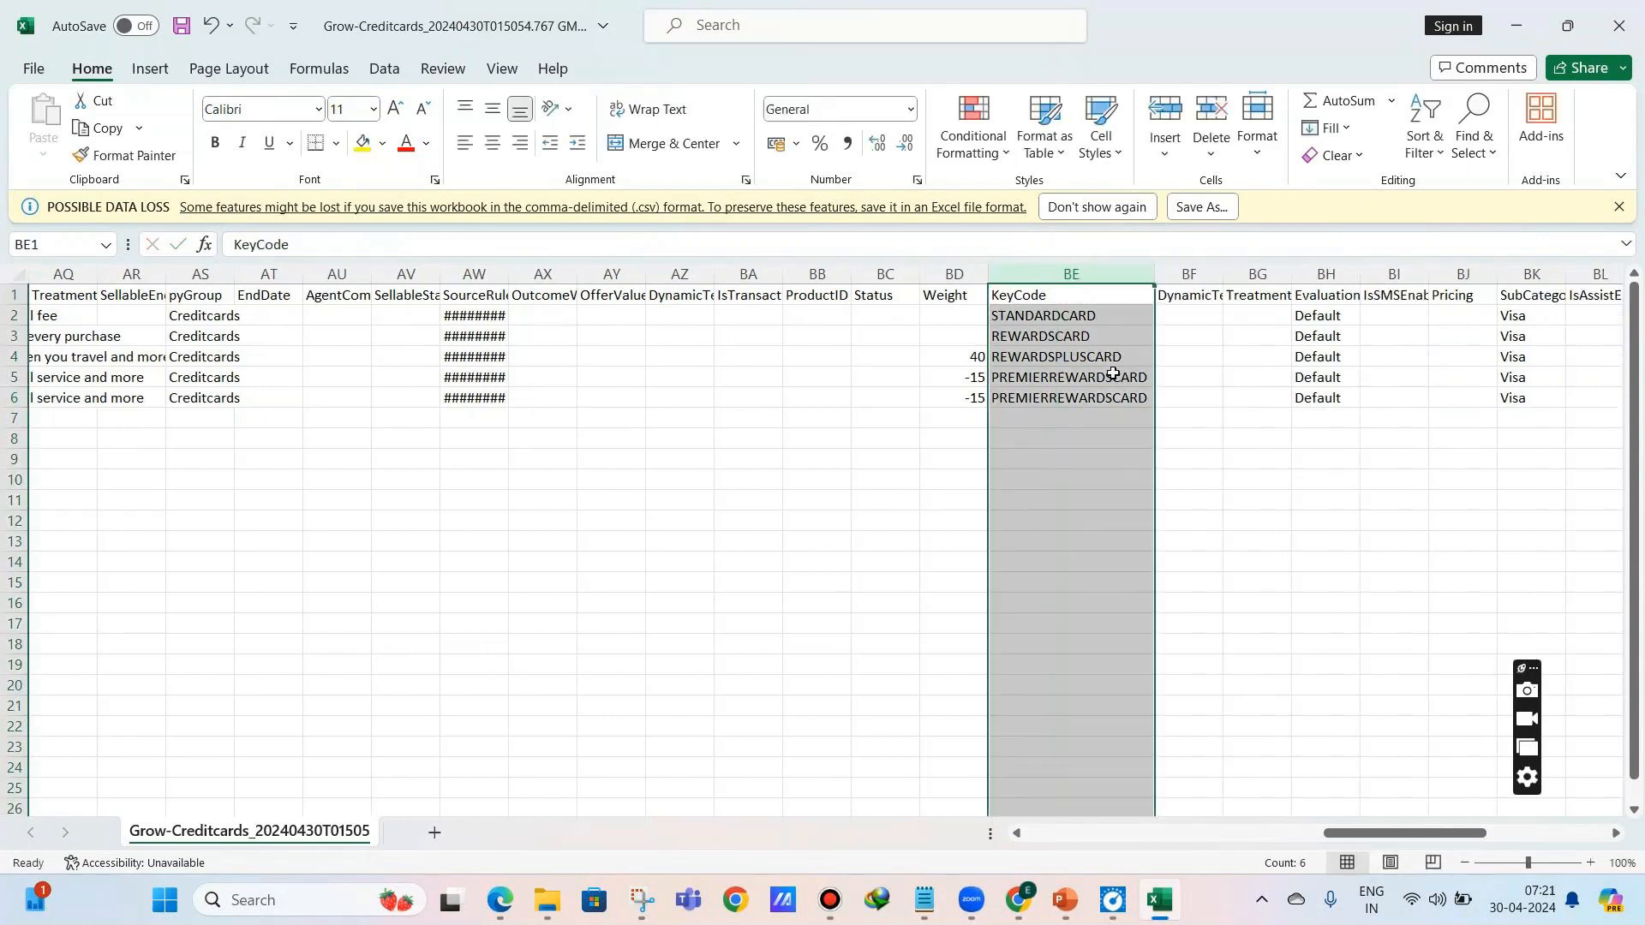
pyautogui.click(1118, 394)
pyautogui.doubleClick(1118, 394)
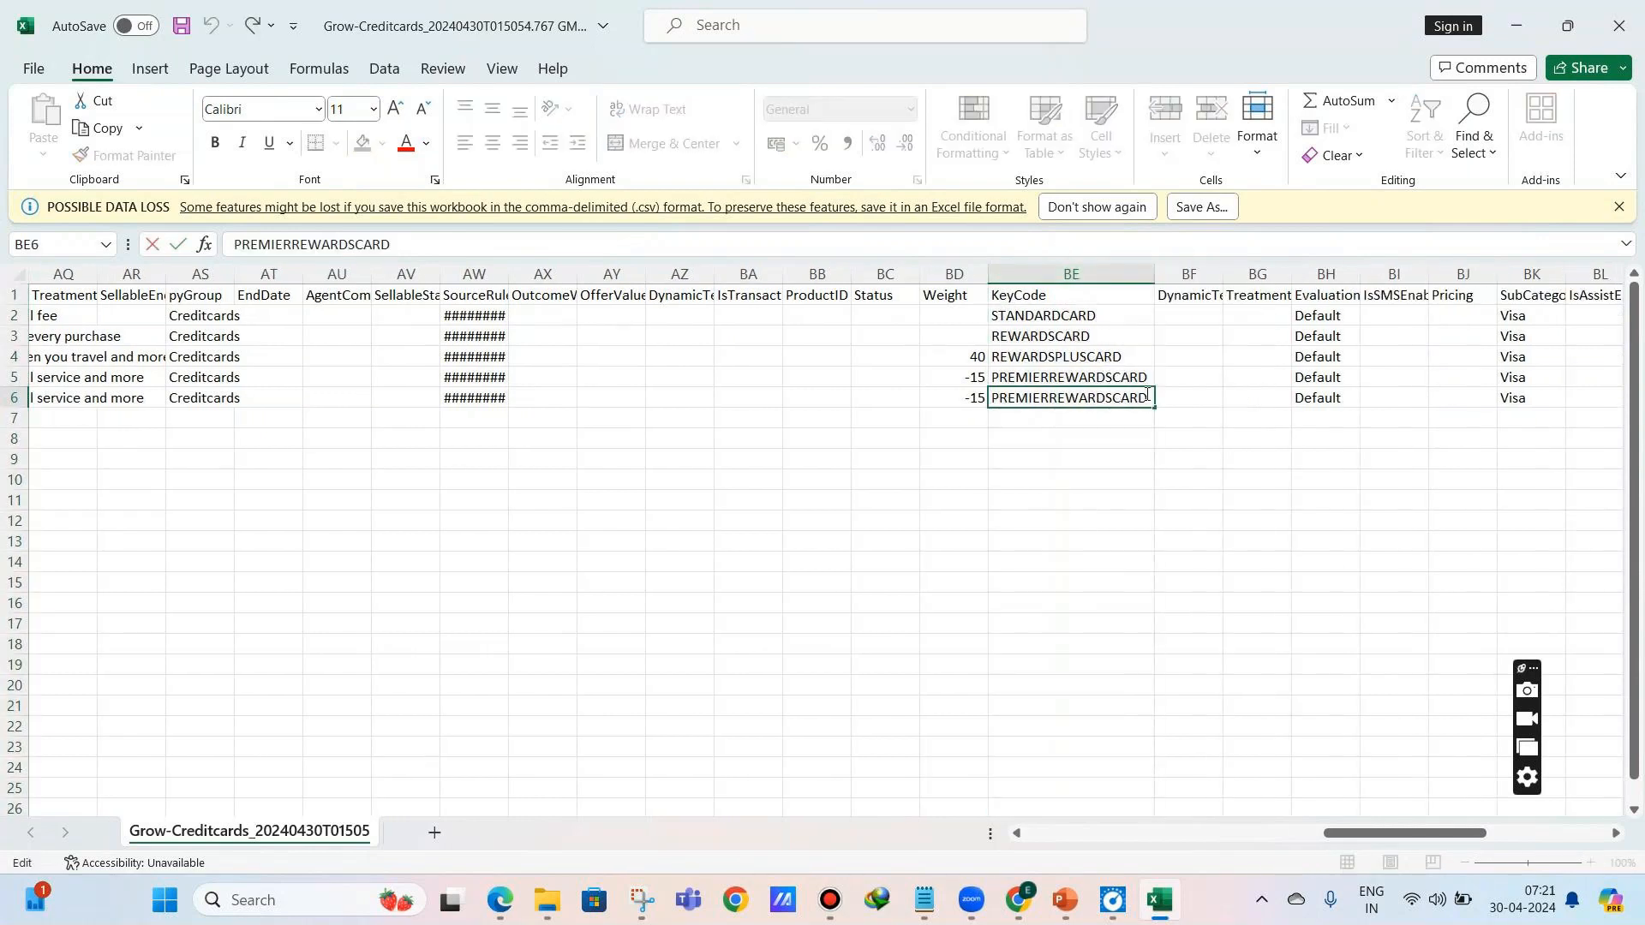
pyautogui.doubleClick(1148, 395)
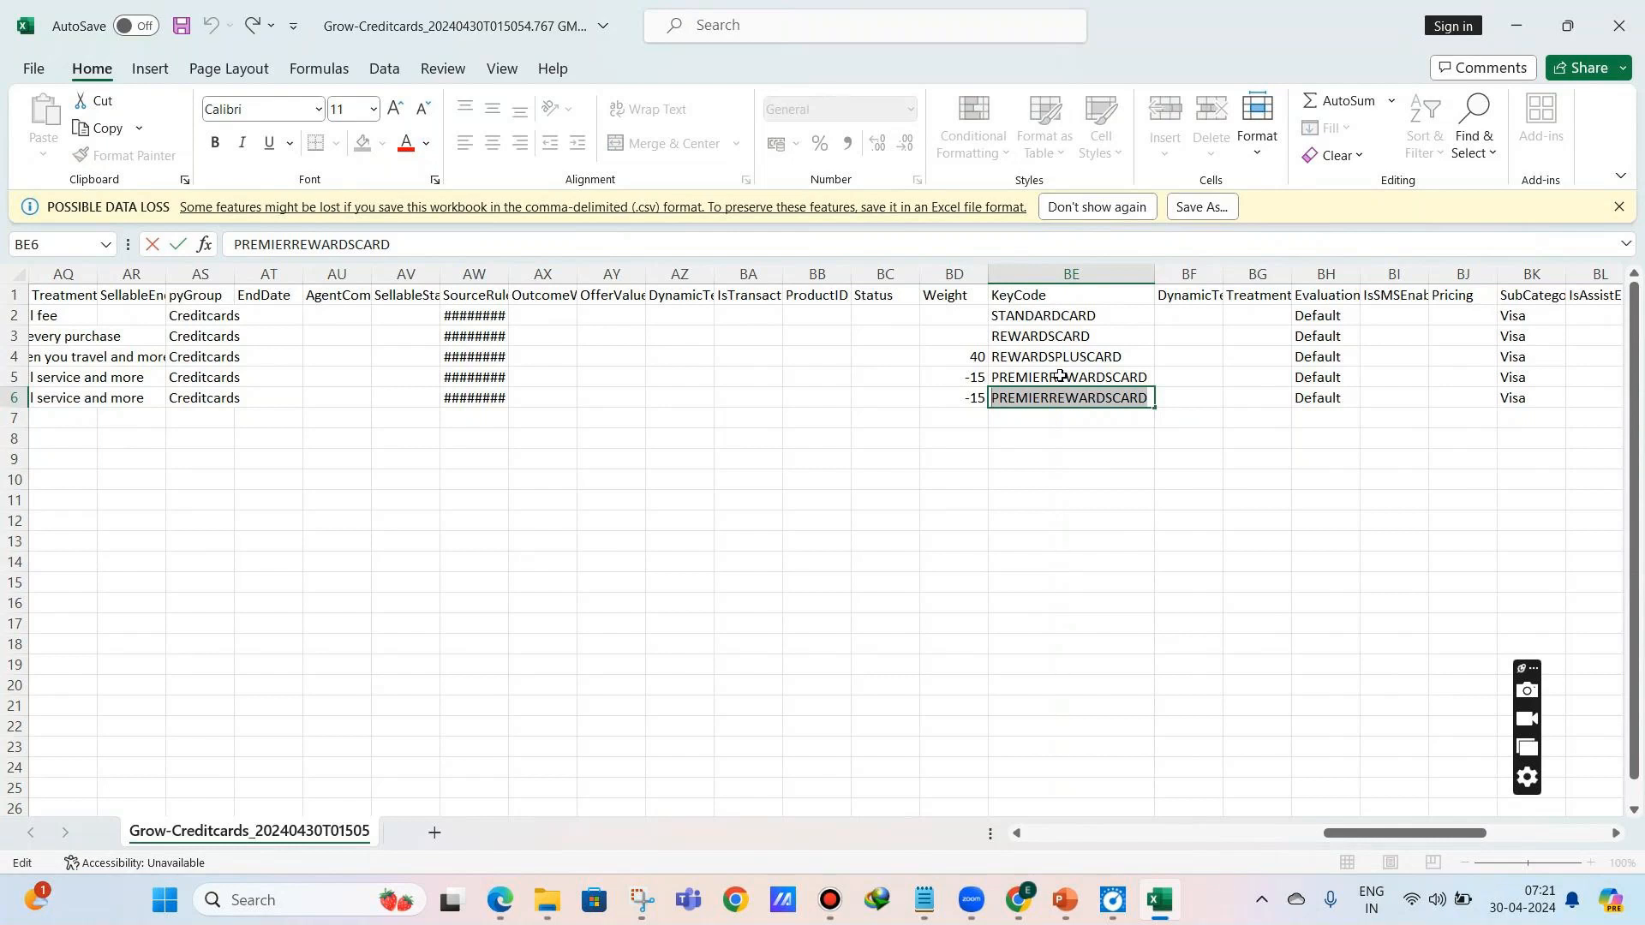
pyautogui.write('MASTERCARD')
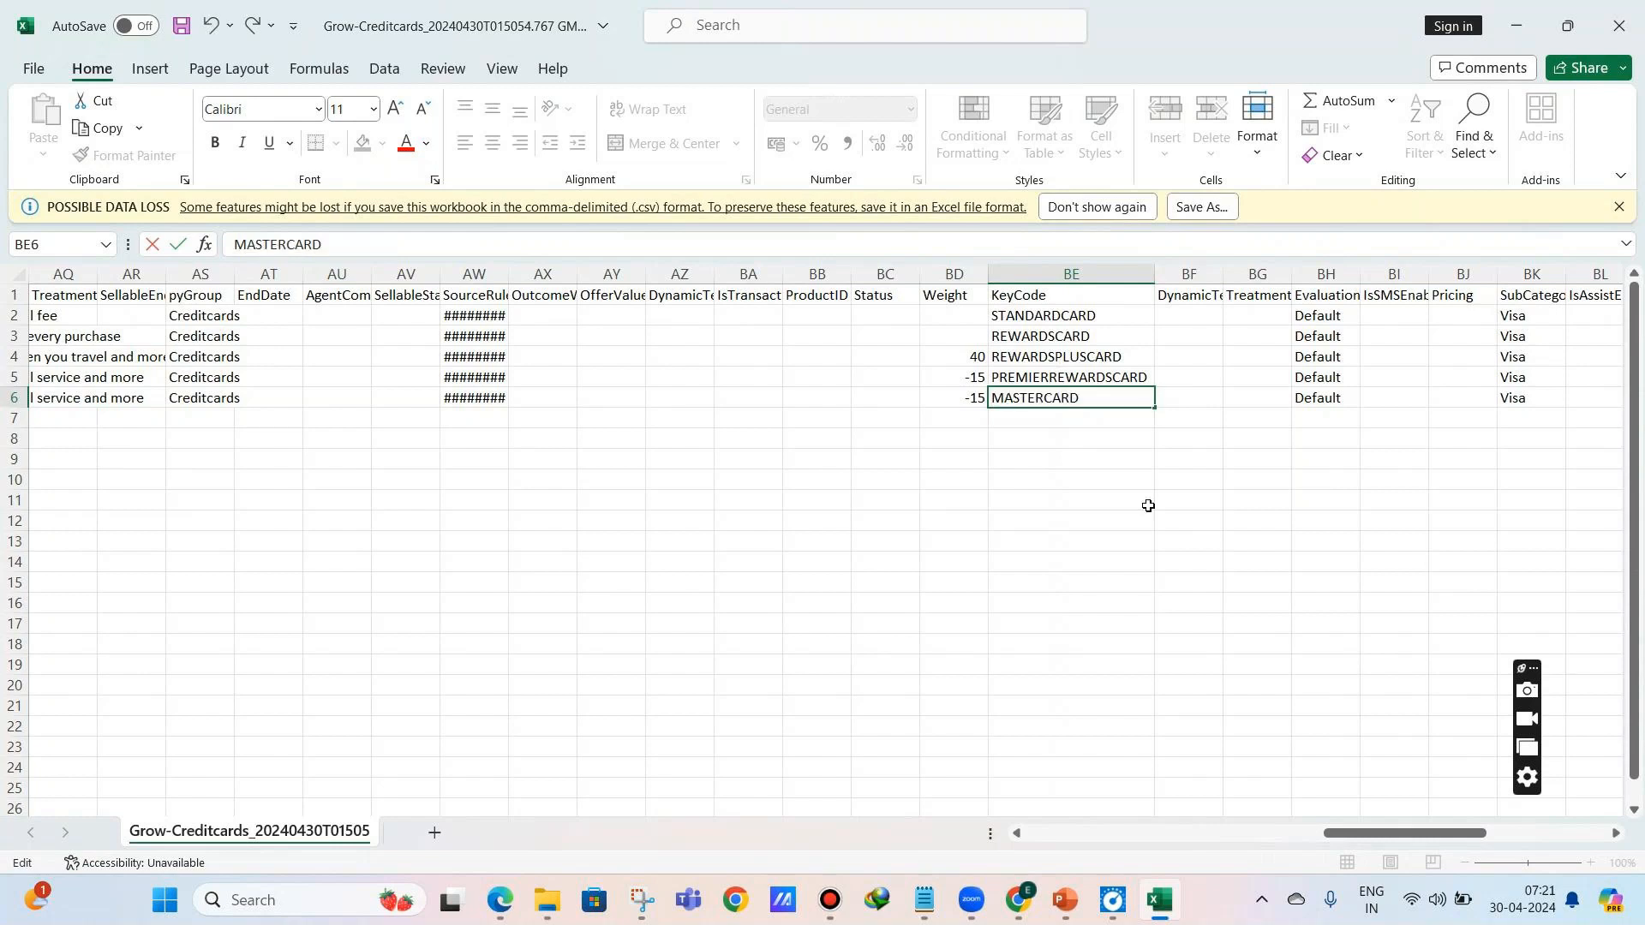
pyautogui.click(1186, 519)
# - Locate the pyLabel column near the end of the sheet, and look back at the pyGroup column
pyautogui.moveTo(1414, 835); pyautogui.dragTo(1532, 815)
pyautogui.click(1313, 276)
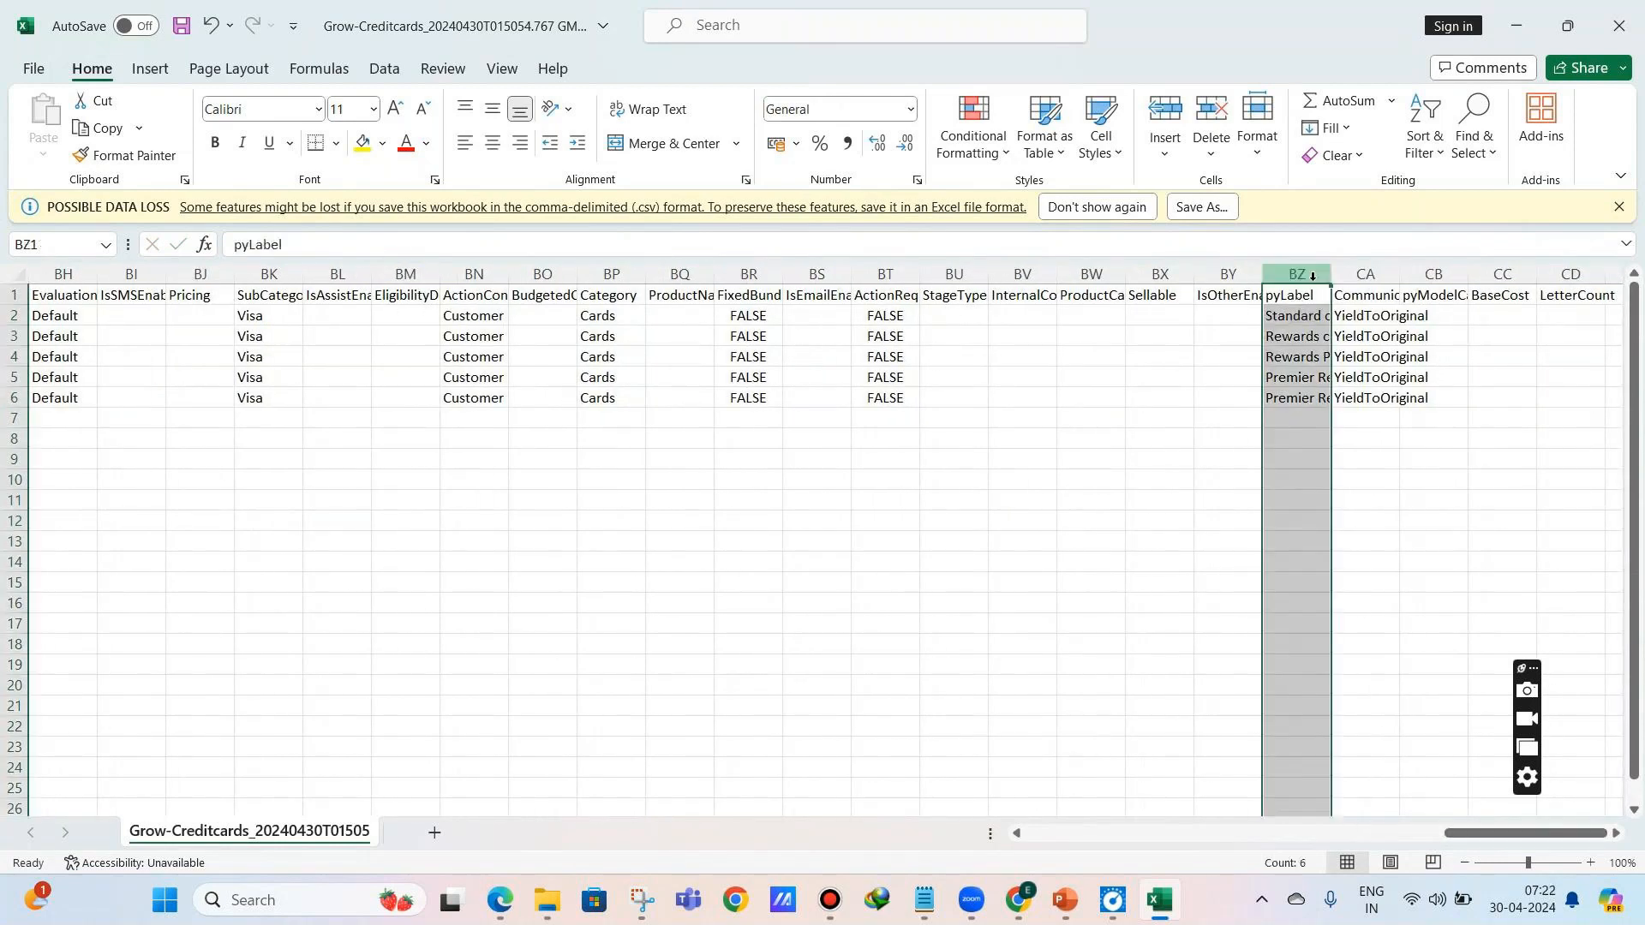
pyautogui.moveTo(1472, 835); pyautogui.dragTo(1252, 834)
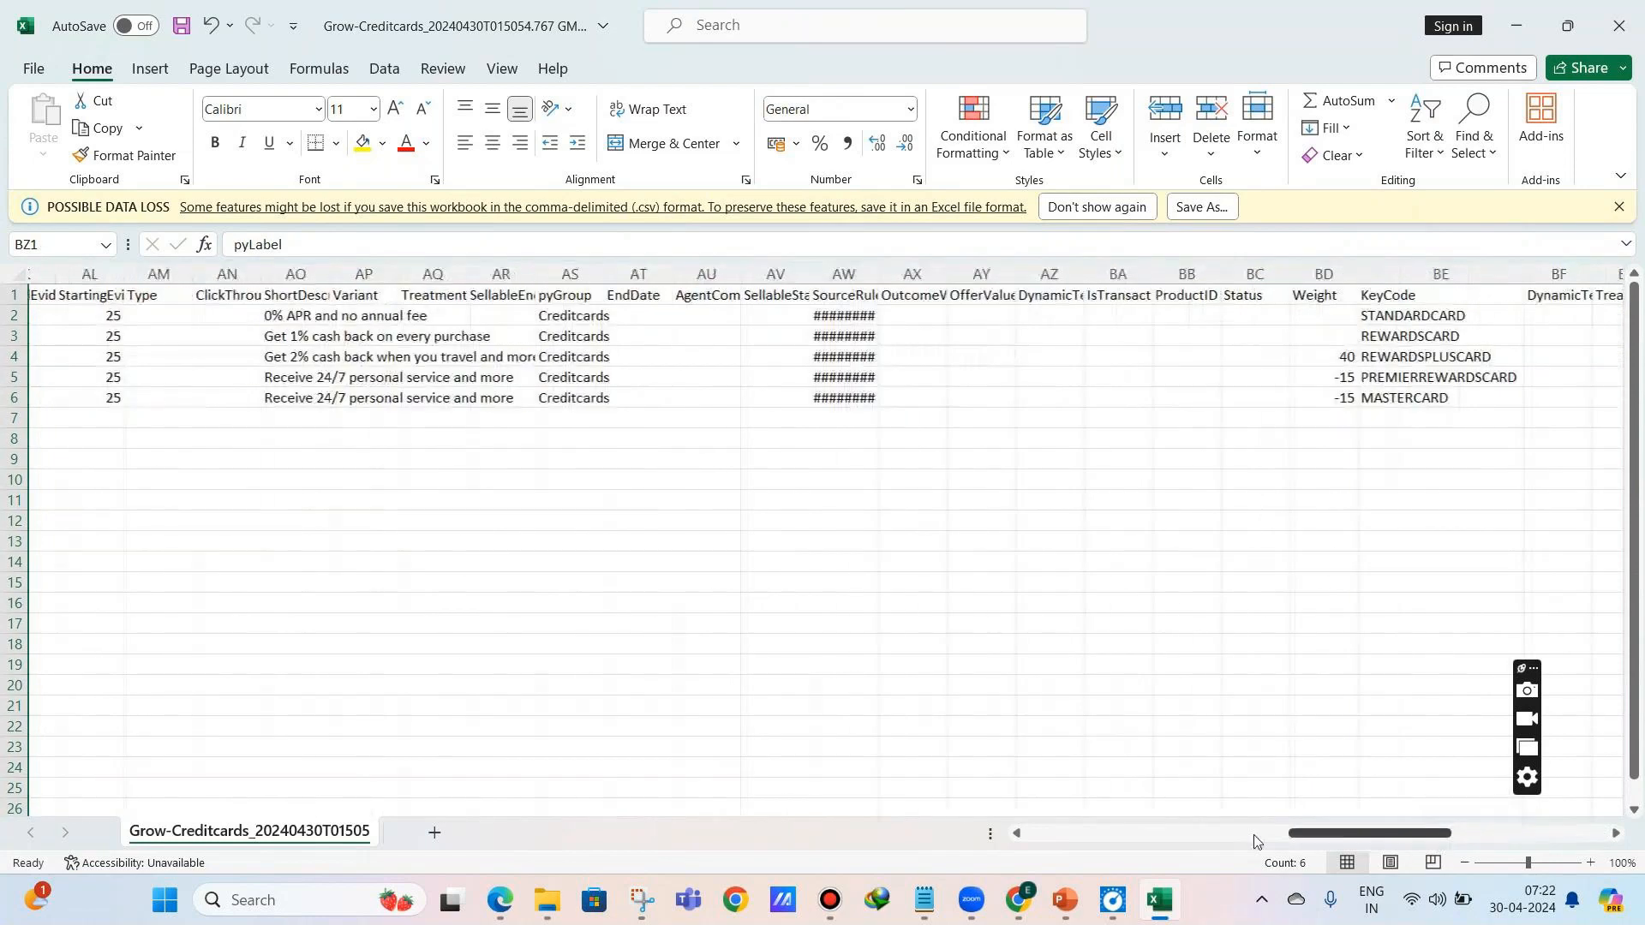
# - Switch to the Notepad notes and append pyGroup to the business groups line, pyIssue to Business issue and pyName to propositions
pyautogui.click(924, 899)
pyautogui.click(916, 688)
pyautogui.write('--')
pyautogui.write('- pyL')
pyautogui.press('BackSpace')
pyautogui.write('Group')
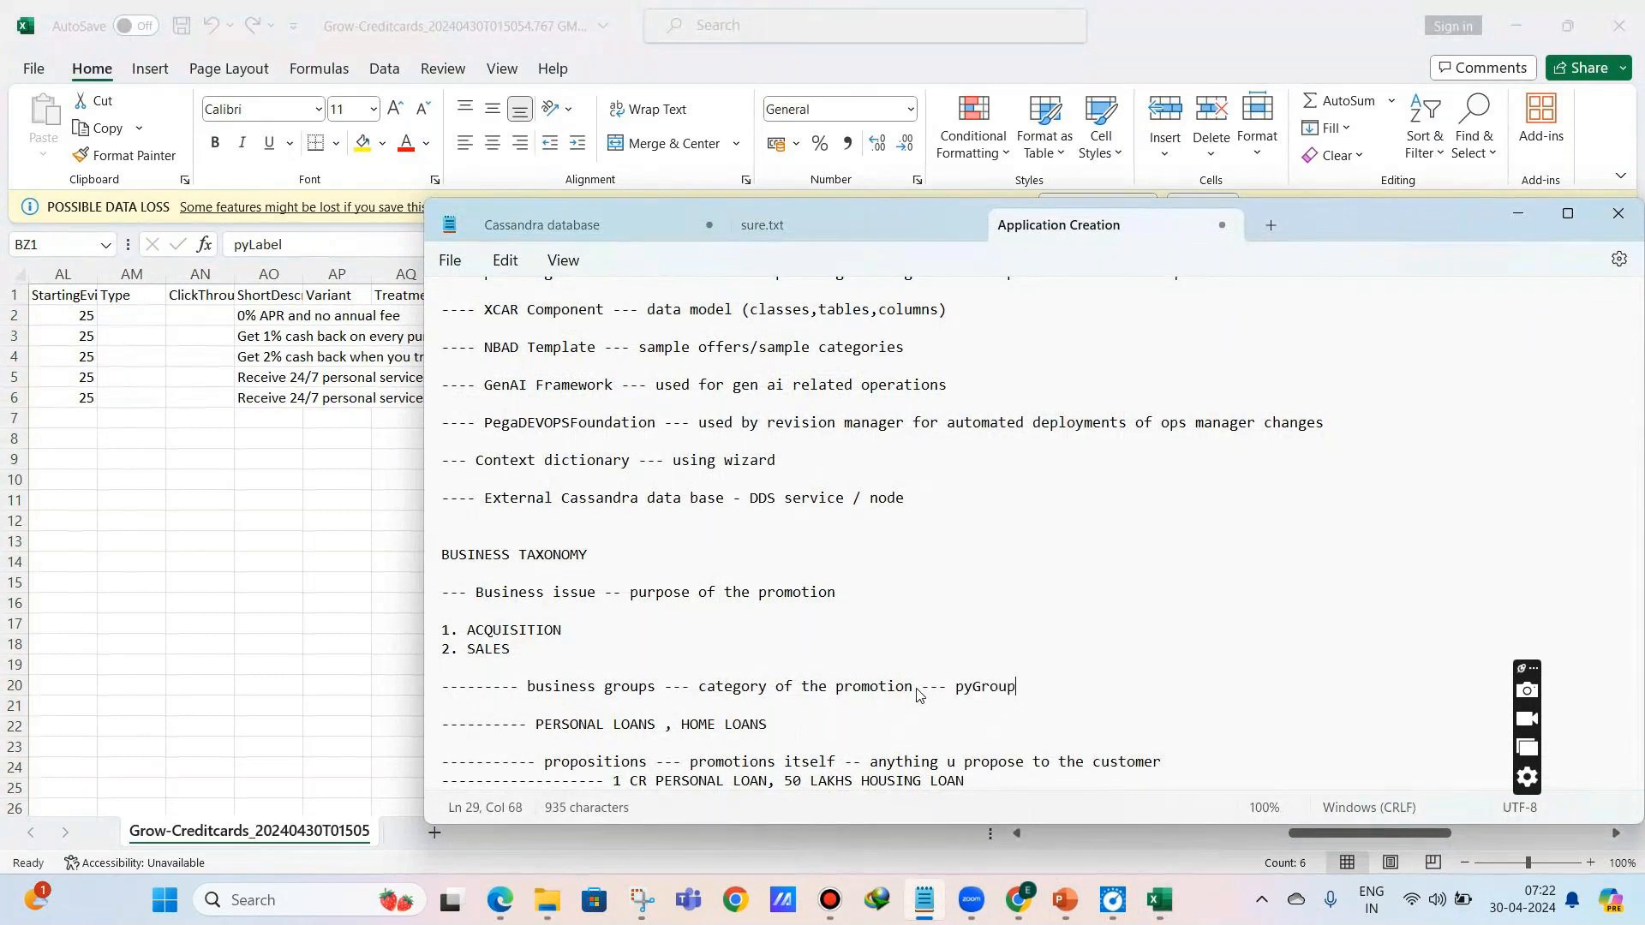
pyautogui.click(865, 590)
pyautogui.write('-- pyIssue')
pyautogui.click(1166, 769)
pyautogui.write('-- pyName')
# - Add the line ".pyLabel -- description of the proposition" below the propositions example in the business taxonomy notes
pyautogui.click(979, 786)
pyautogui.write('.pyLabe')
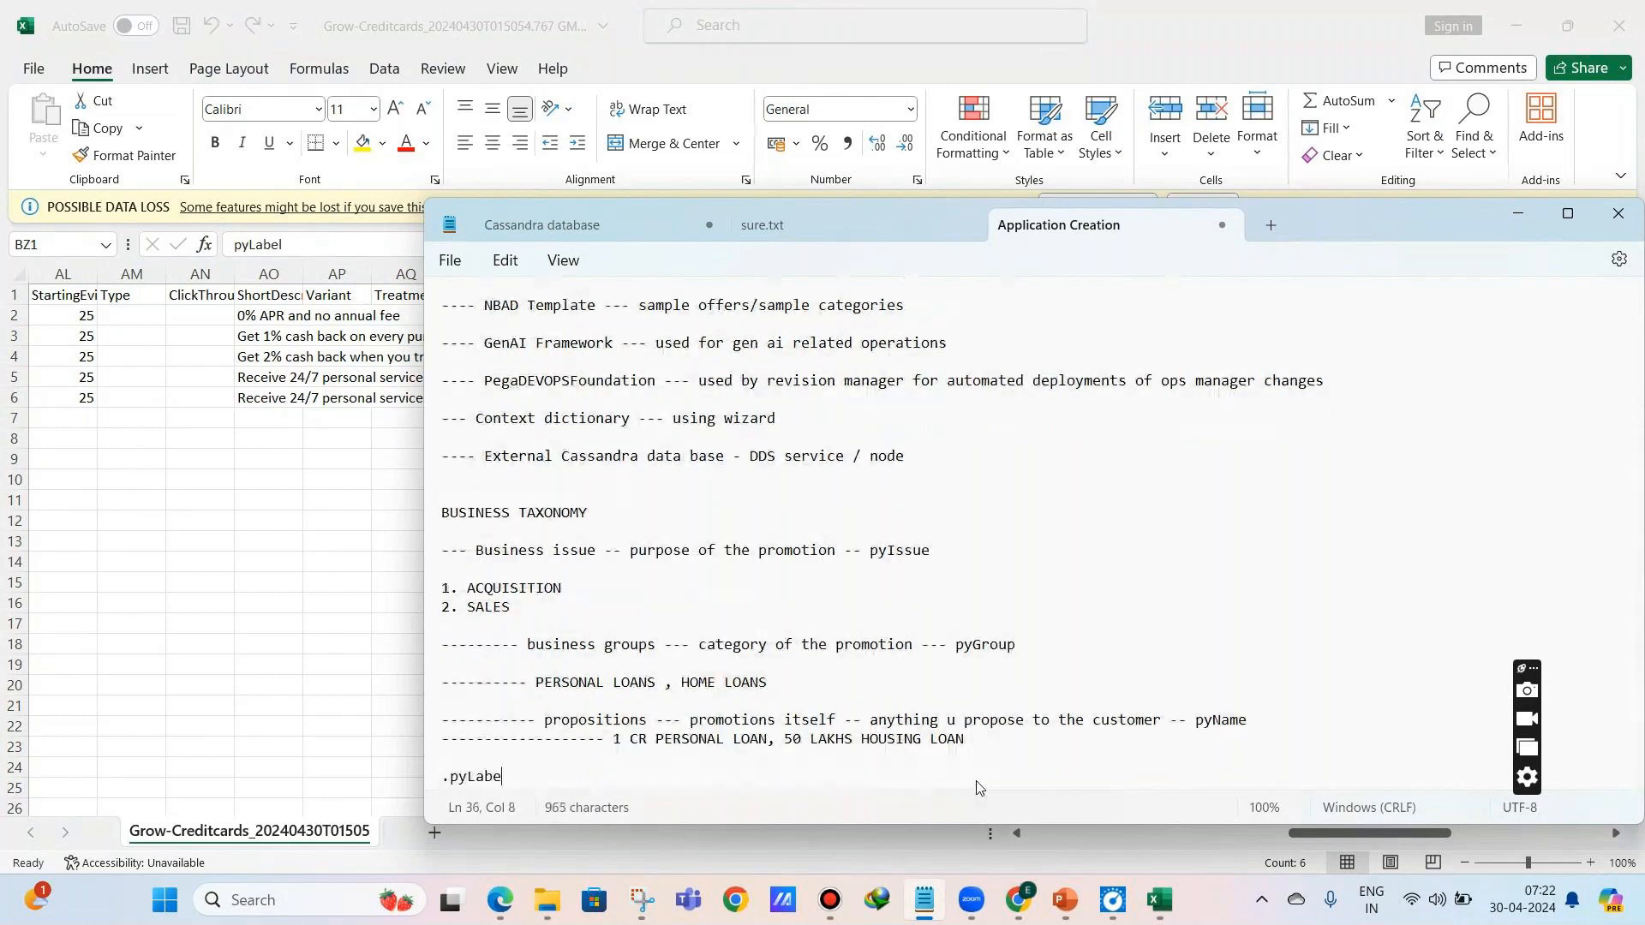
pyautogui.write('l -- description ofth')
pyautogui.press('BackSpace')
pyautogui.press('BackSpace')
pyautogui.write('the proposition')
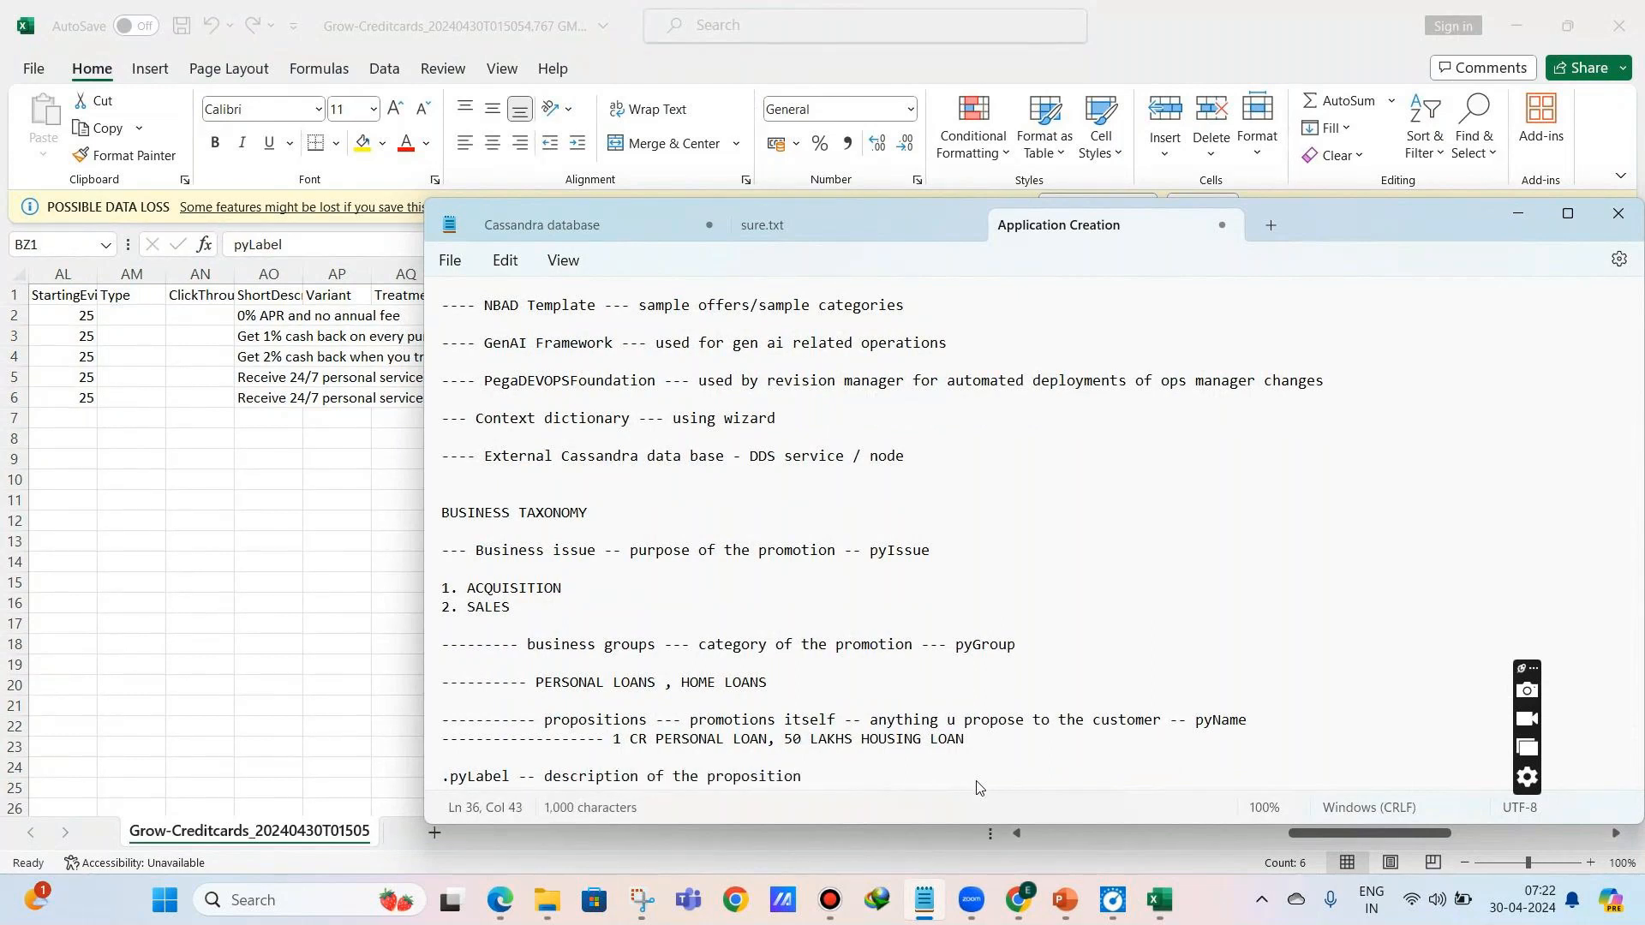
# - Switch back to the Excel sheet, review the pyName entries and fit the pyLabel column to its contents
pyautogui.hotkey('alt', 'Tab')
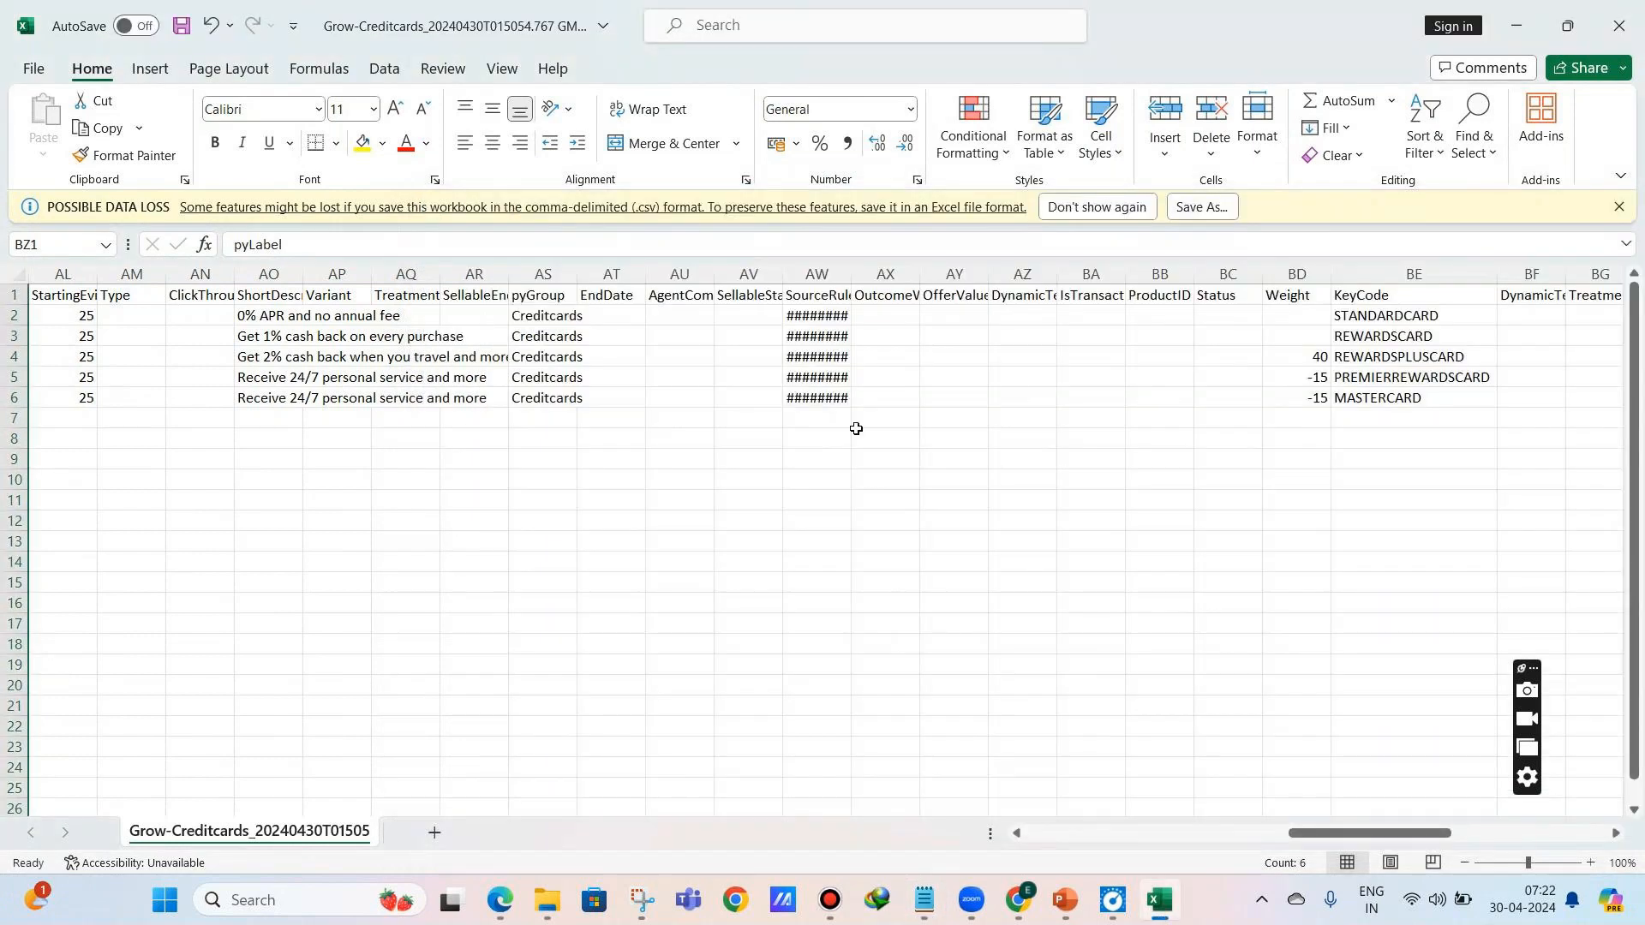
pyautogui.moveTo(1352, 825); pyautogui.dragTo(1263, 844)
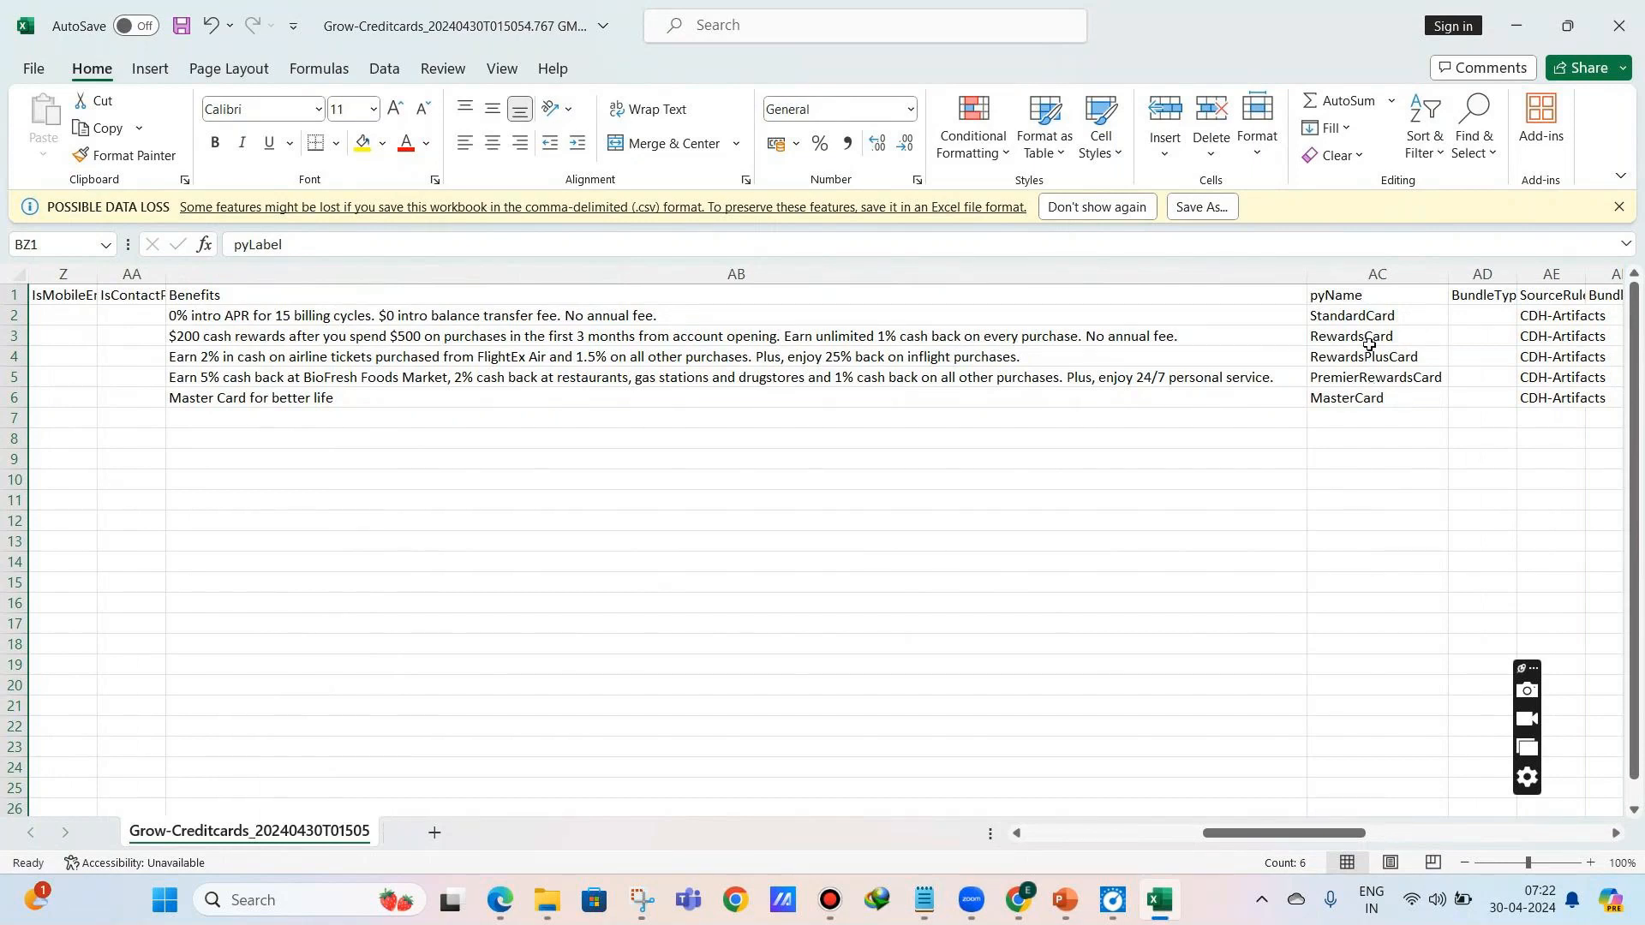
pyautogui.moveTo(1308, 833); pyautogui.dragTo(1539, 774)
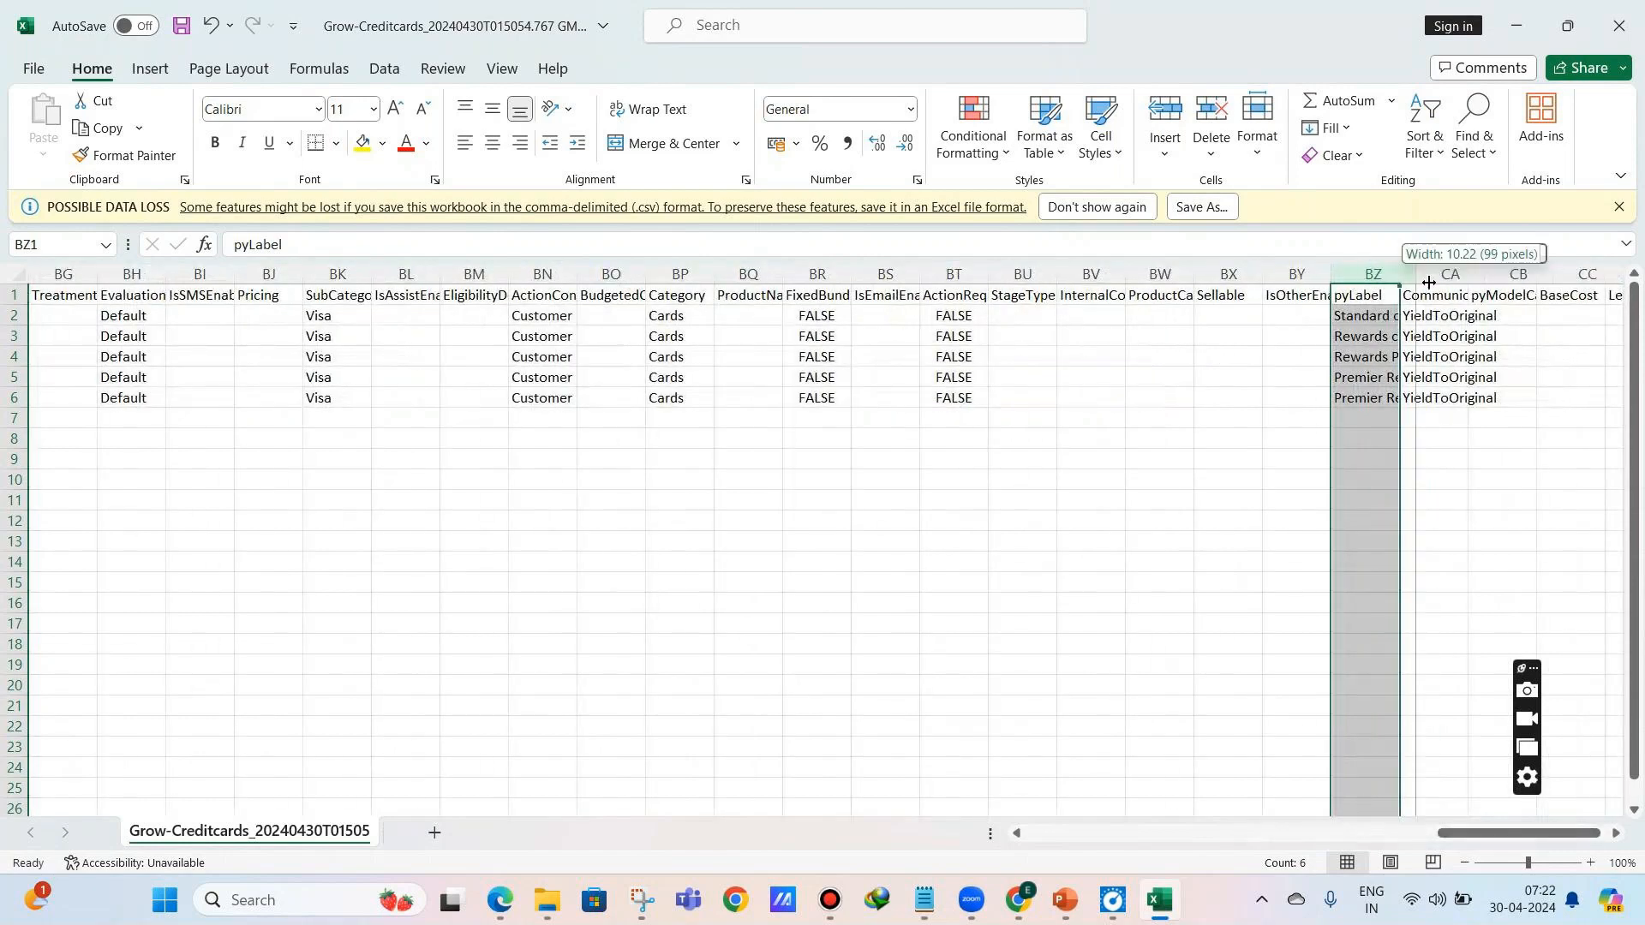
pyautogui.doubleClick(1406, 281)
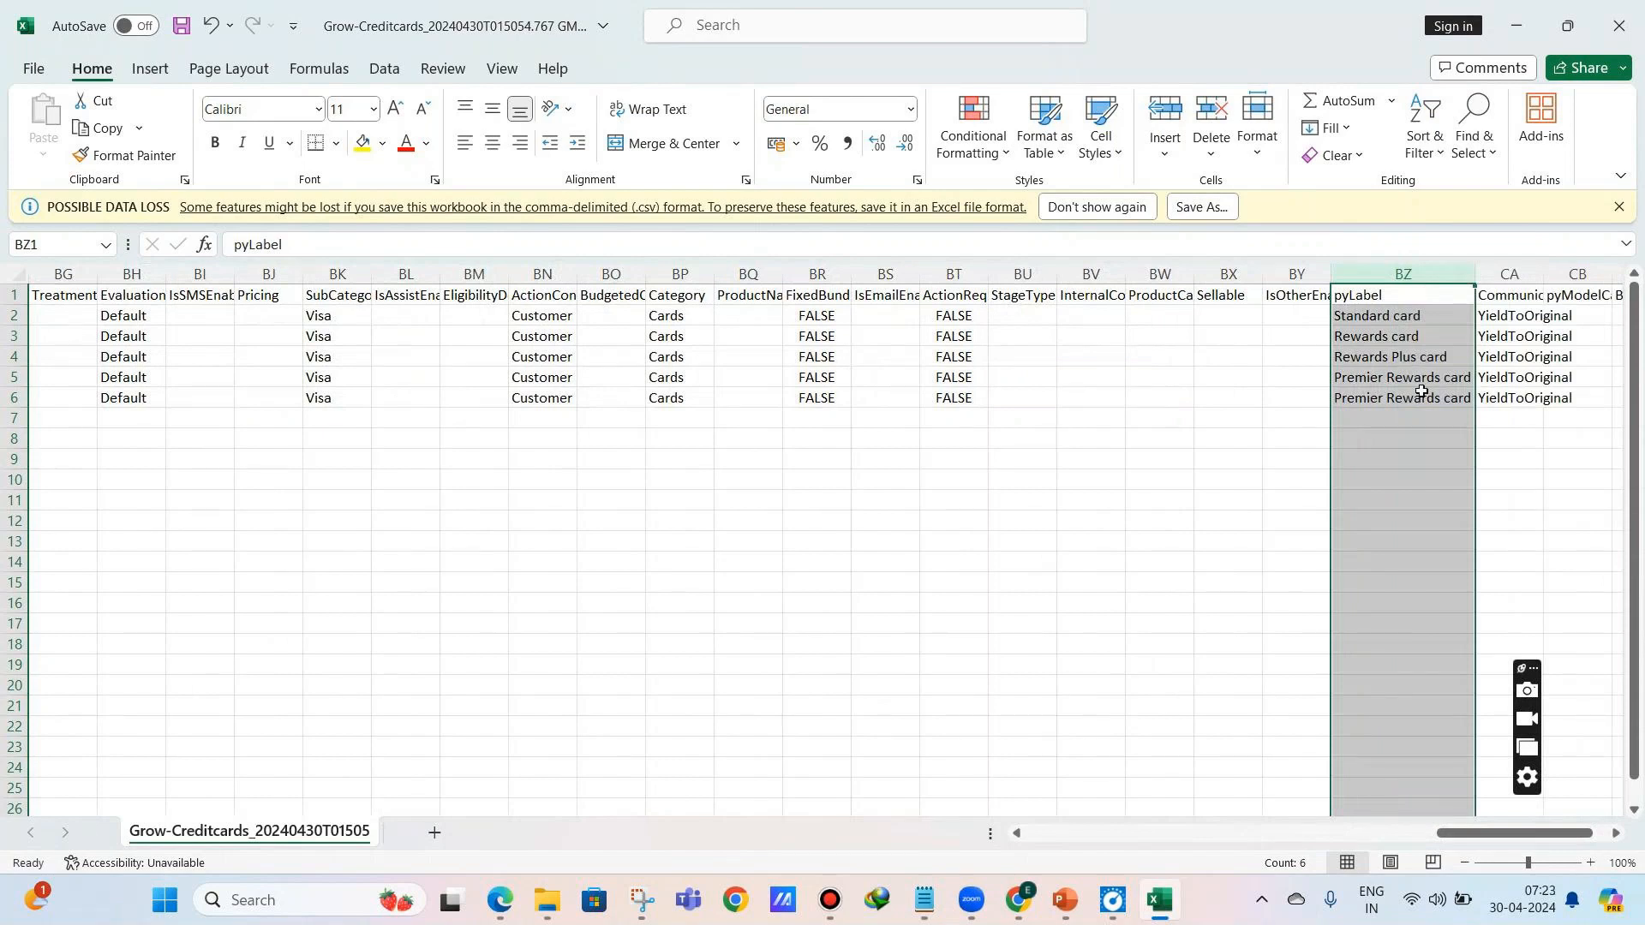
# - Set the pyLabel in row 6 to Master Card and save the CSV file
pyautogui.doubleClick(1464, 399)
pyautogui.moveTo(1470, 399); pyautogui.dragTo(1296, 381)
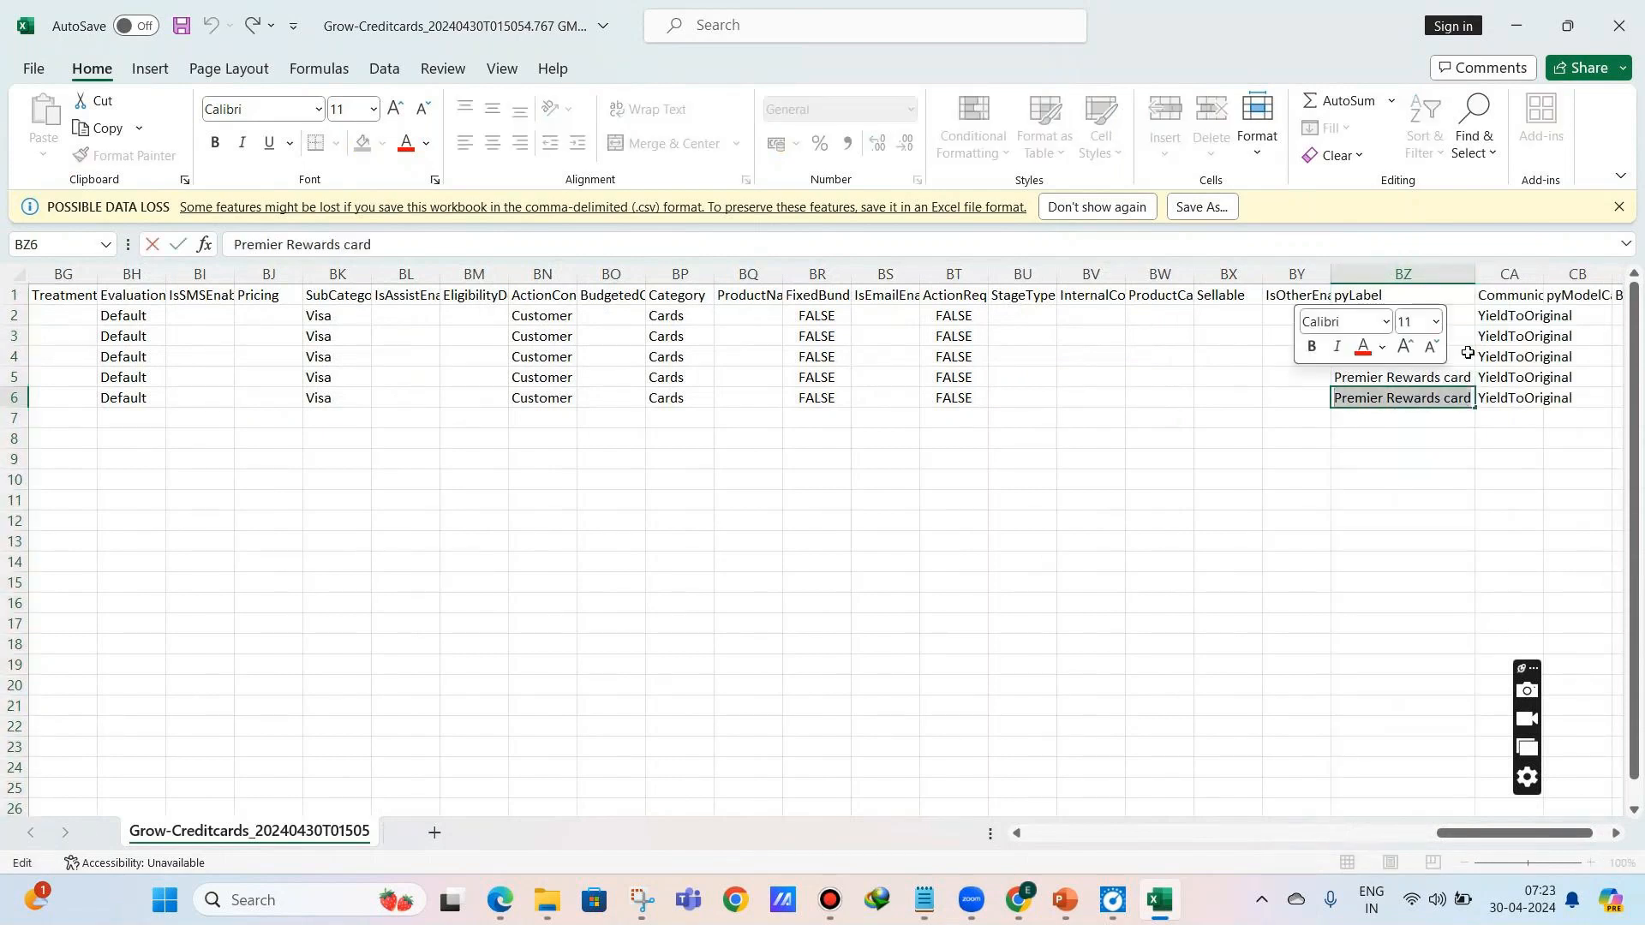
pyautogui.write('Master Car')
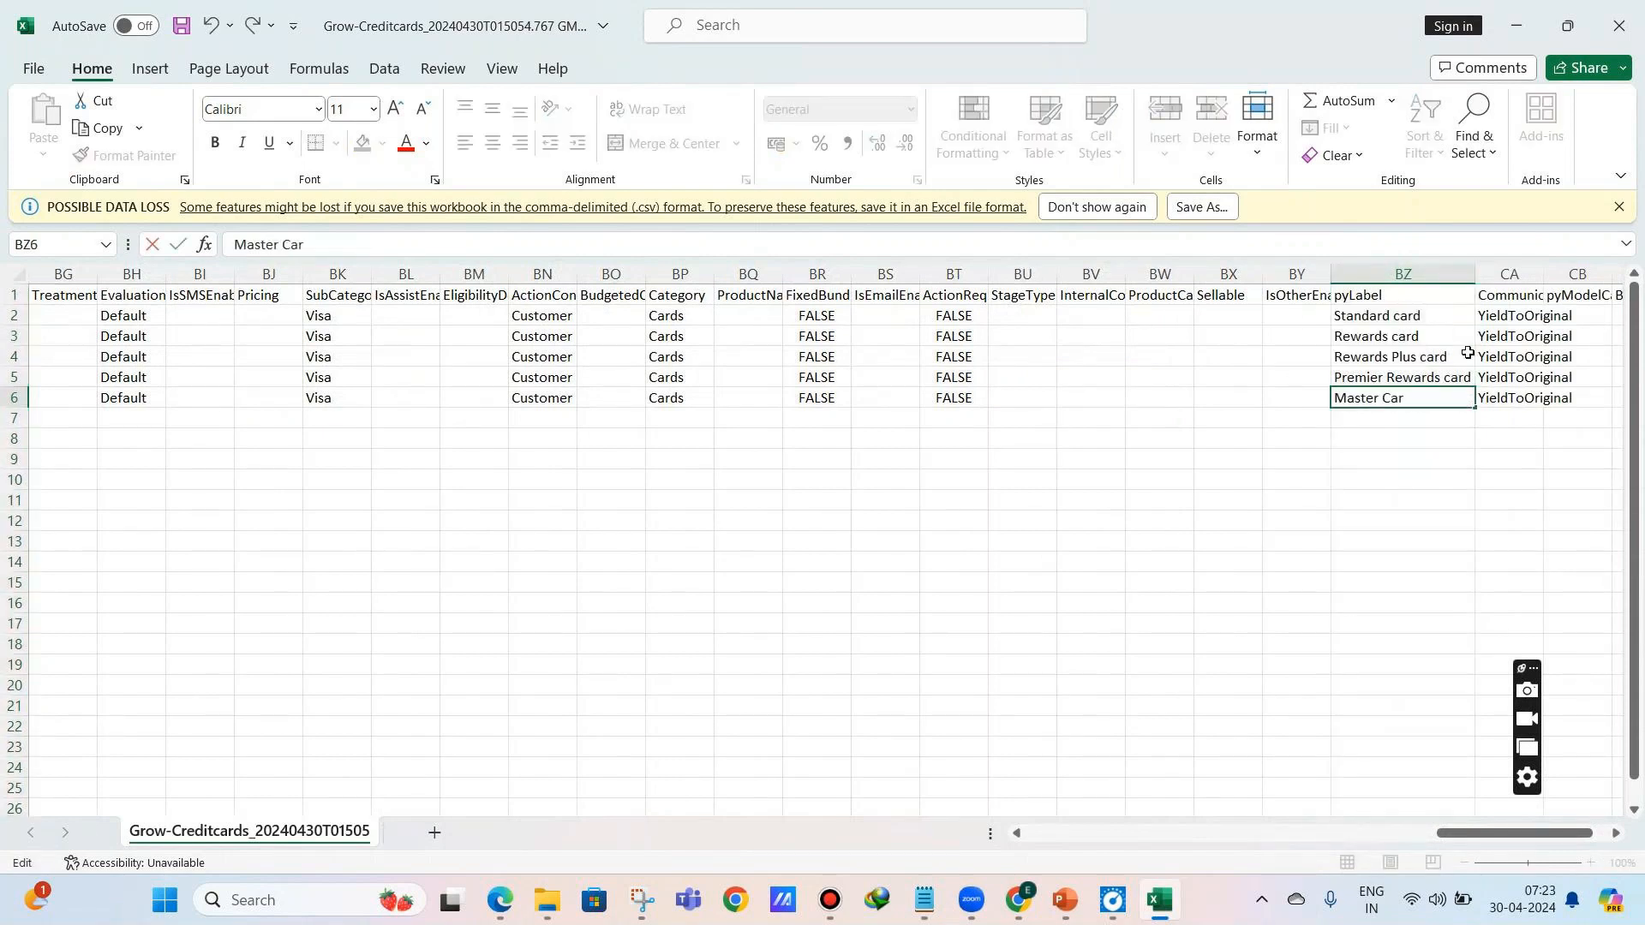
pyautogui.write('d')
pyautogui.click(1323, 479)
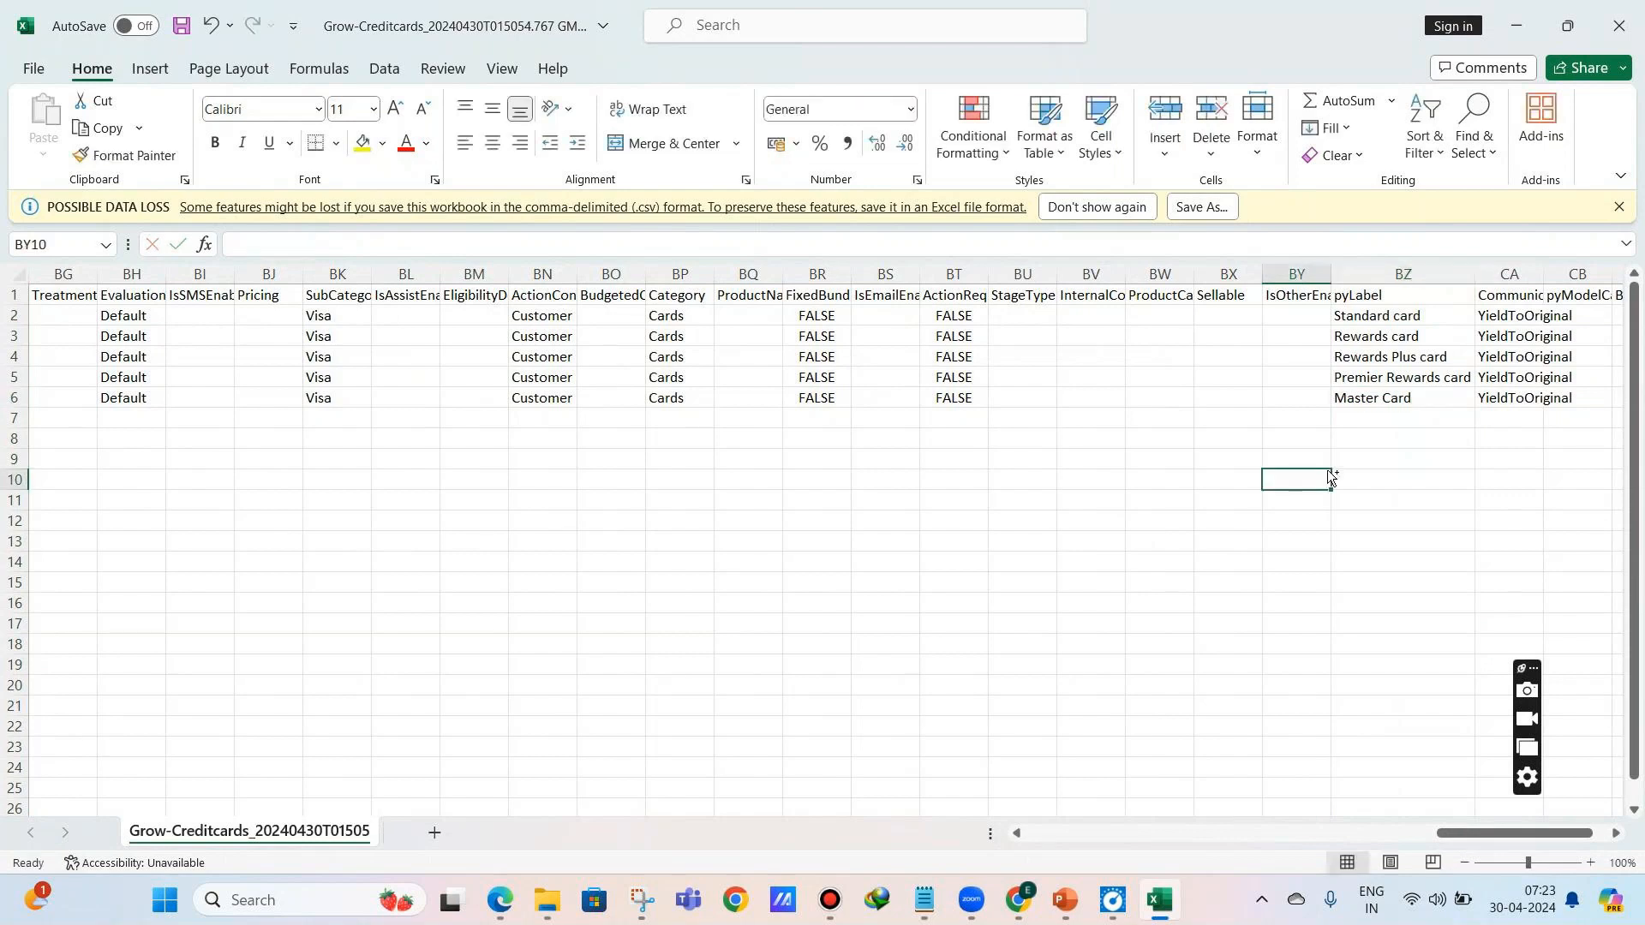
pyautogui.hotkey('ctrl', 's')
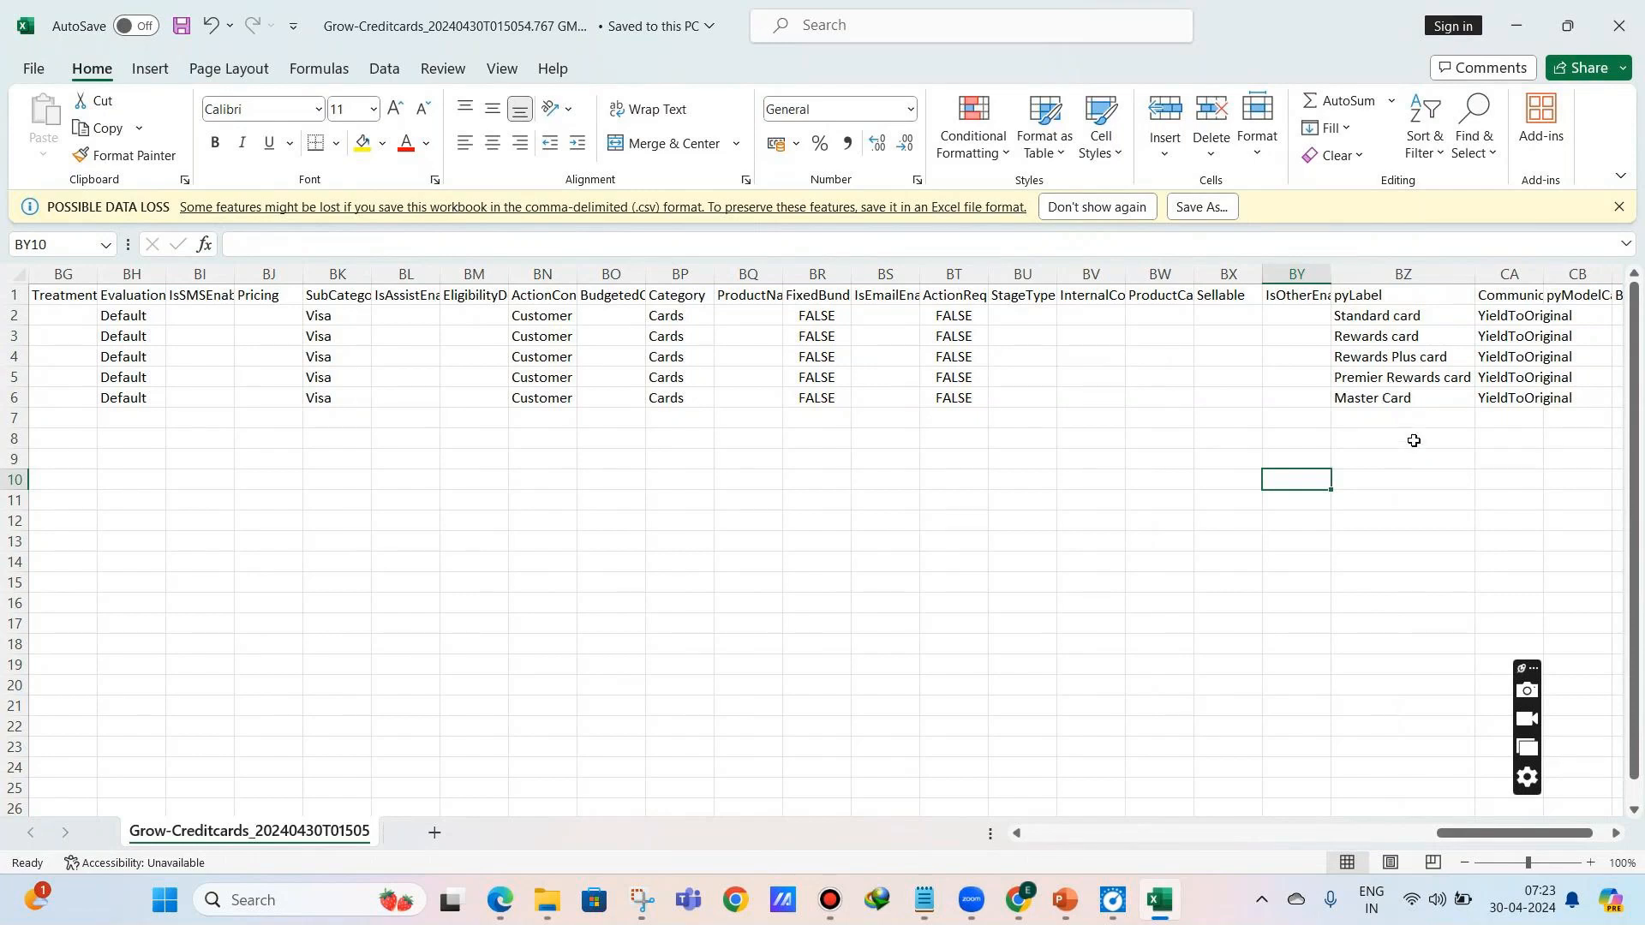
pyautogui.hotkey('ctrl', 's')
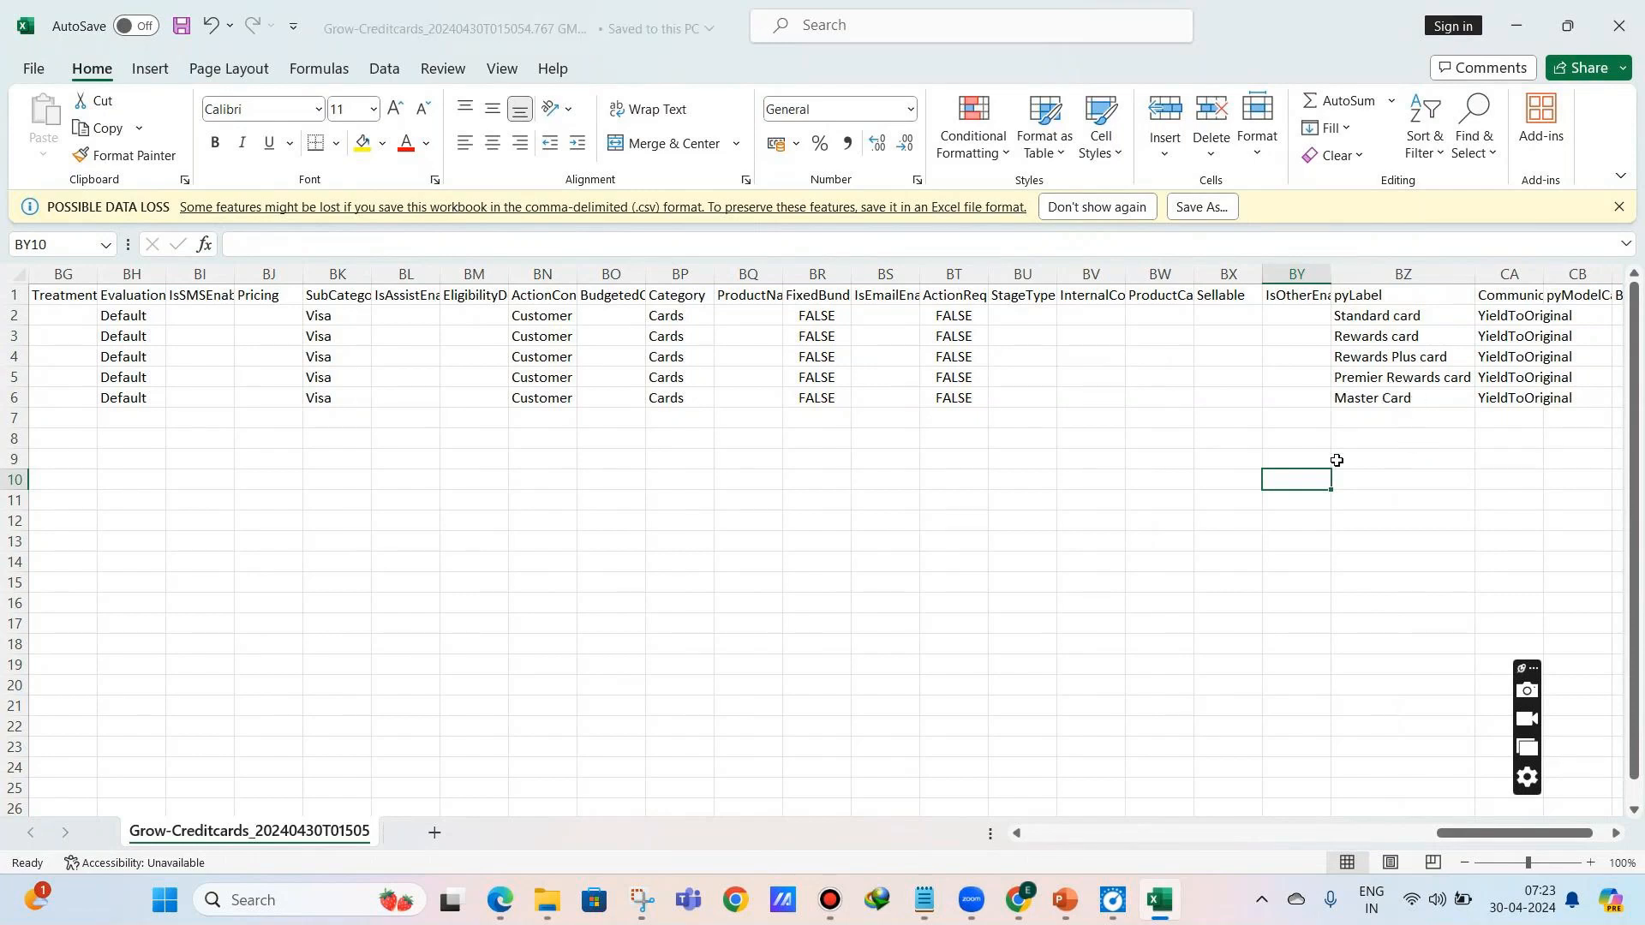
# - Duplicate the Master Card row 6 into row 7 of the credit cards sheet
pyautogui.moveTo(1457, 833); pyautogui.dragTo(1062, 836)
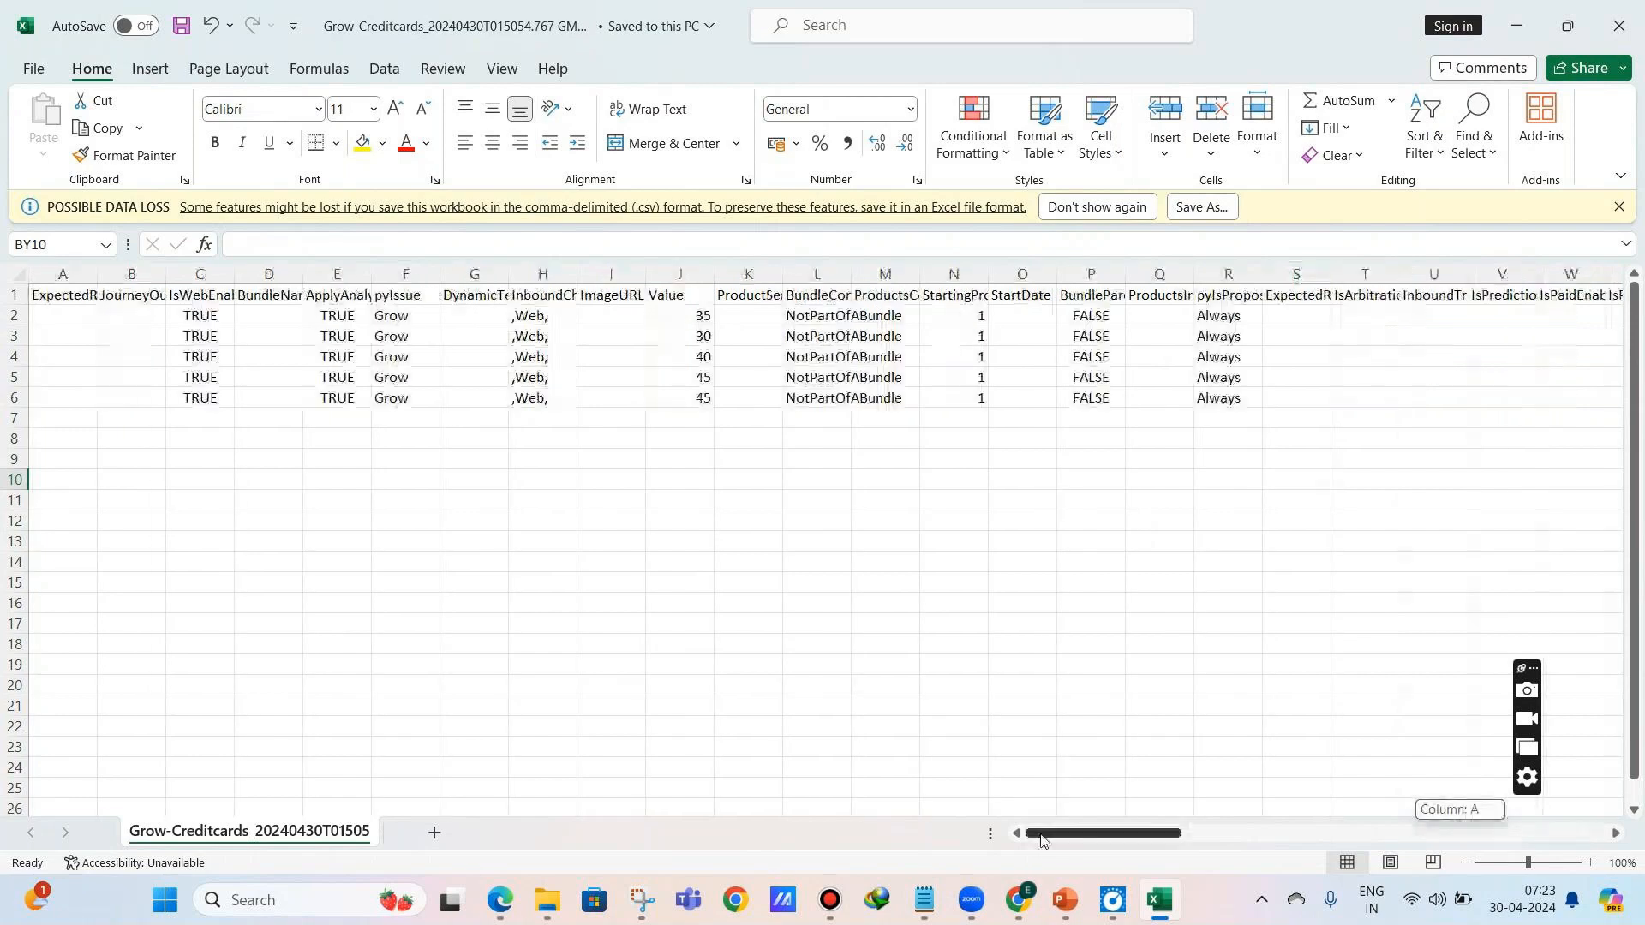
pyautogui.click(6, 397)
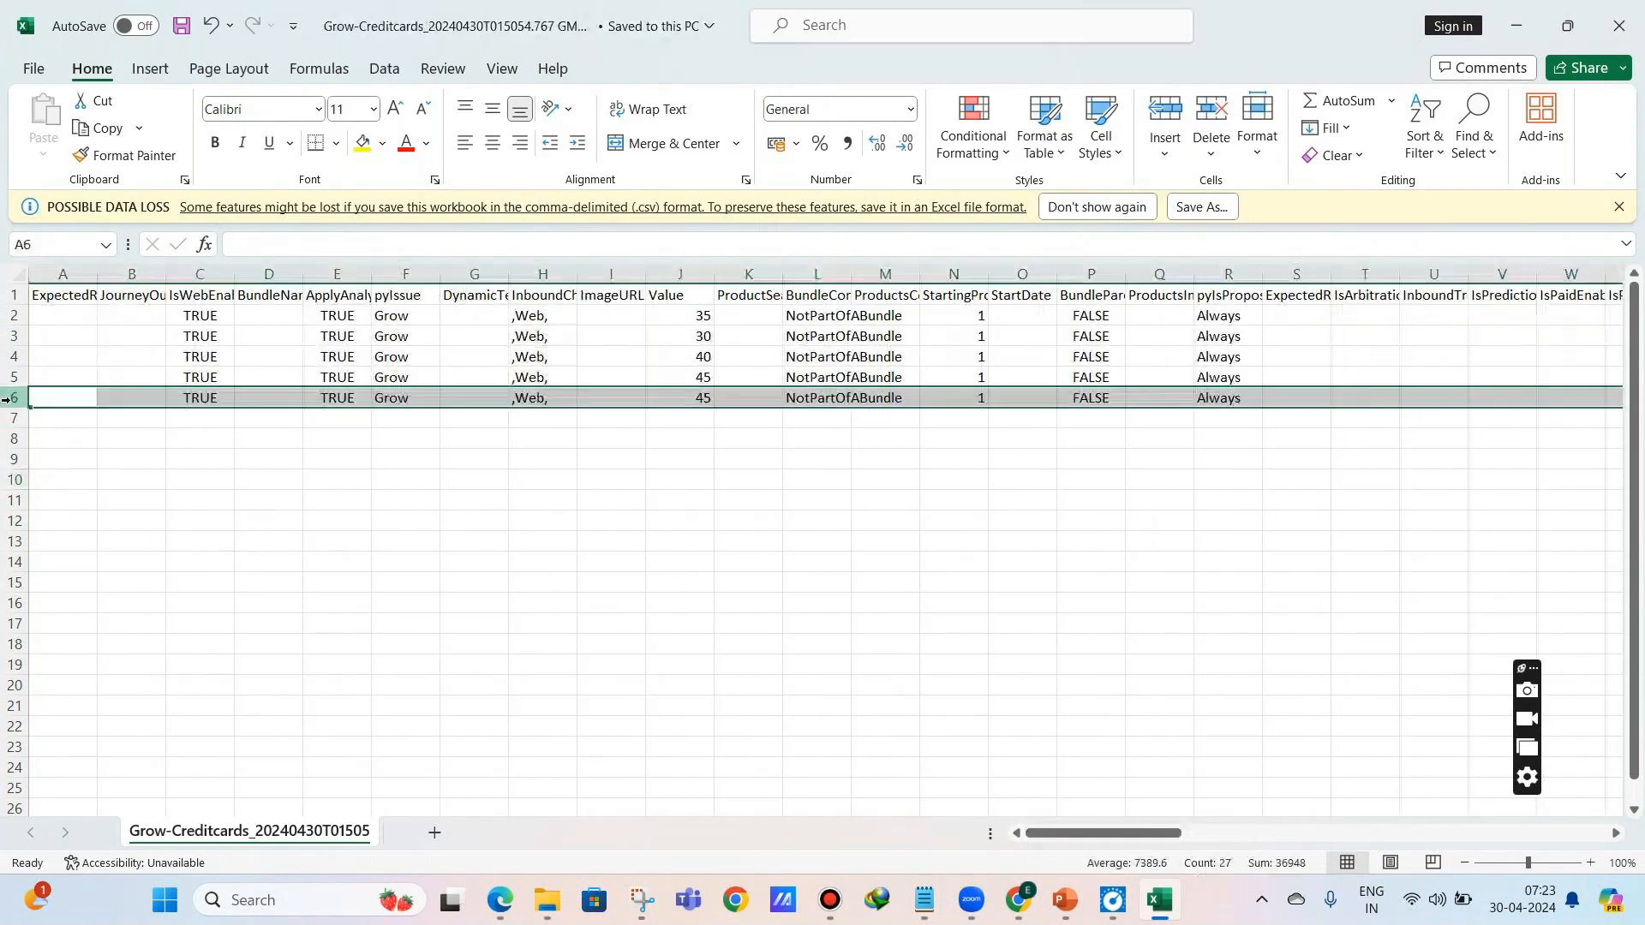
pyautogui.hotkey('ctrl', 'c')
pyautogui.click(10, 418)
pyautogui.hotkey('ctrl', 'v')
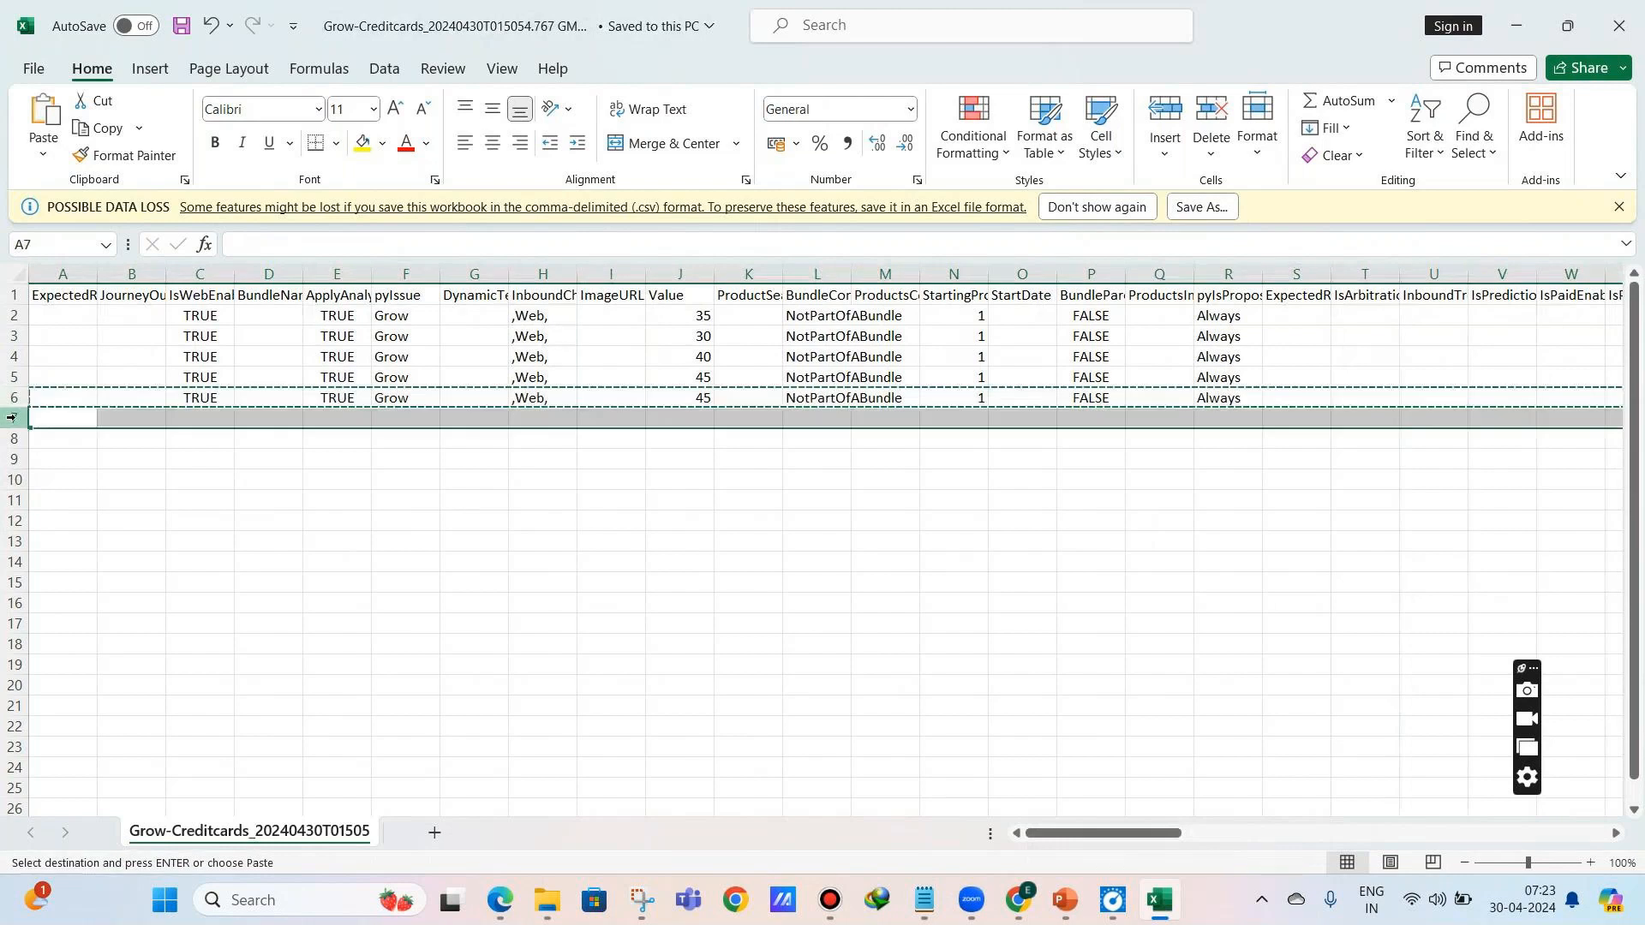
pyautogui.click(404, 418)
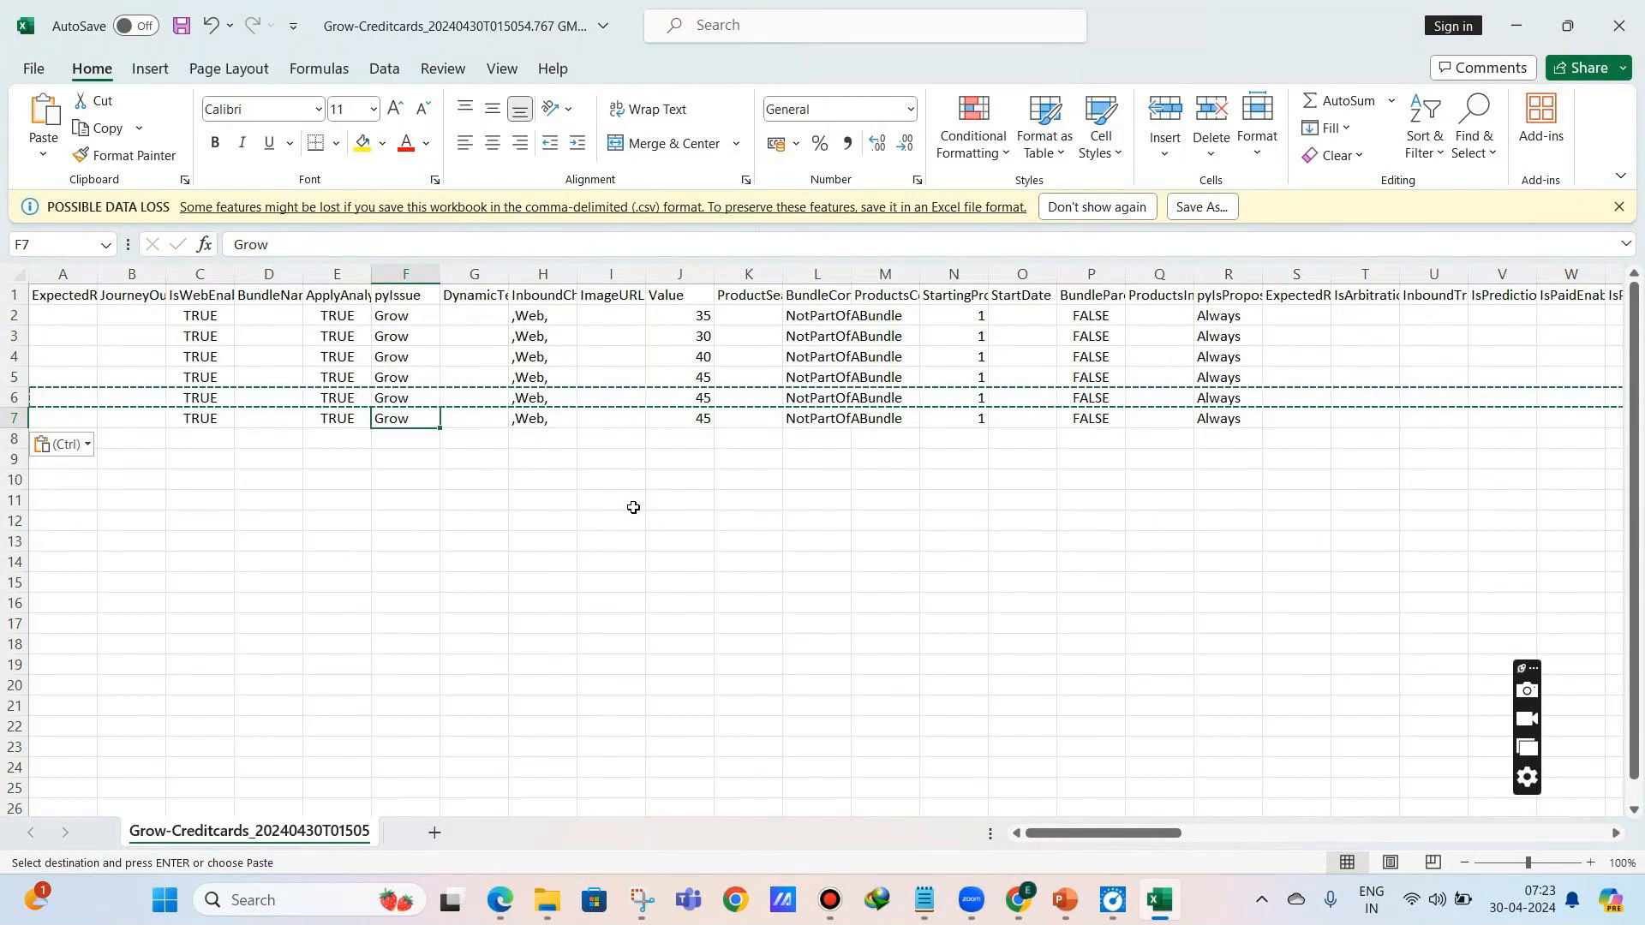
# - Switch to the Notepad notes and add the line "Keycode -- UNIQUE ID for each proposition" below the .pyLabel line
pyautogui.click(923, 899)
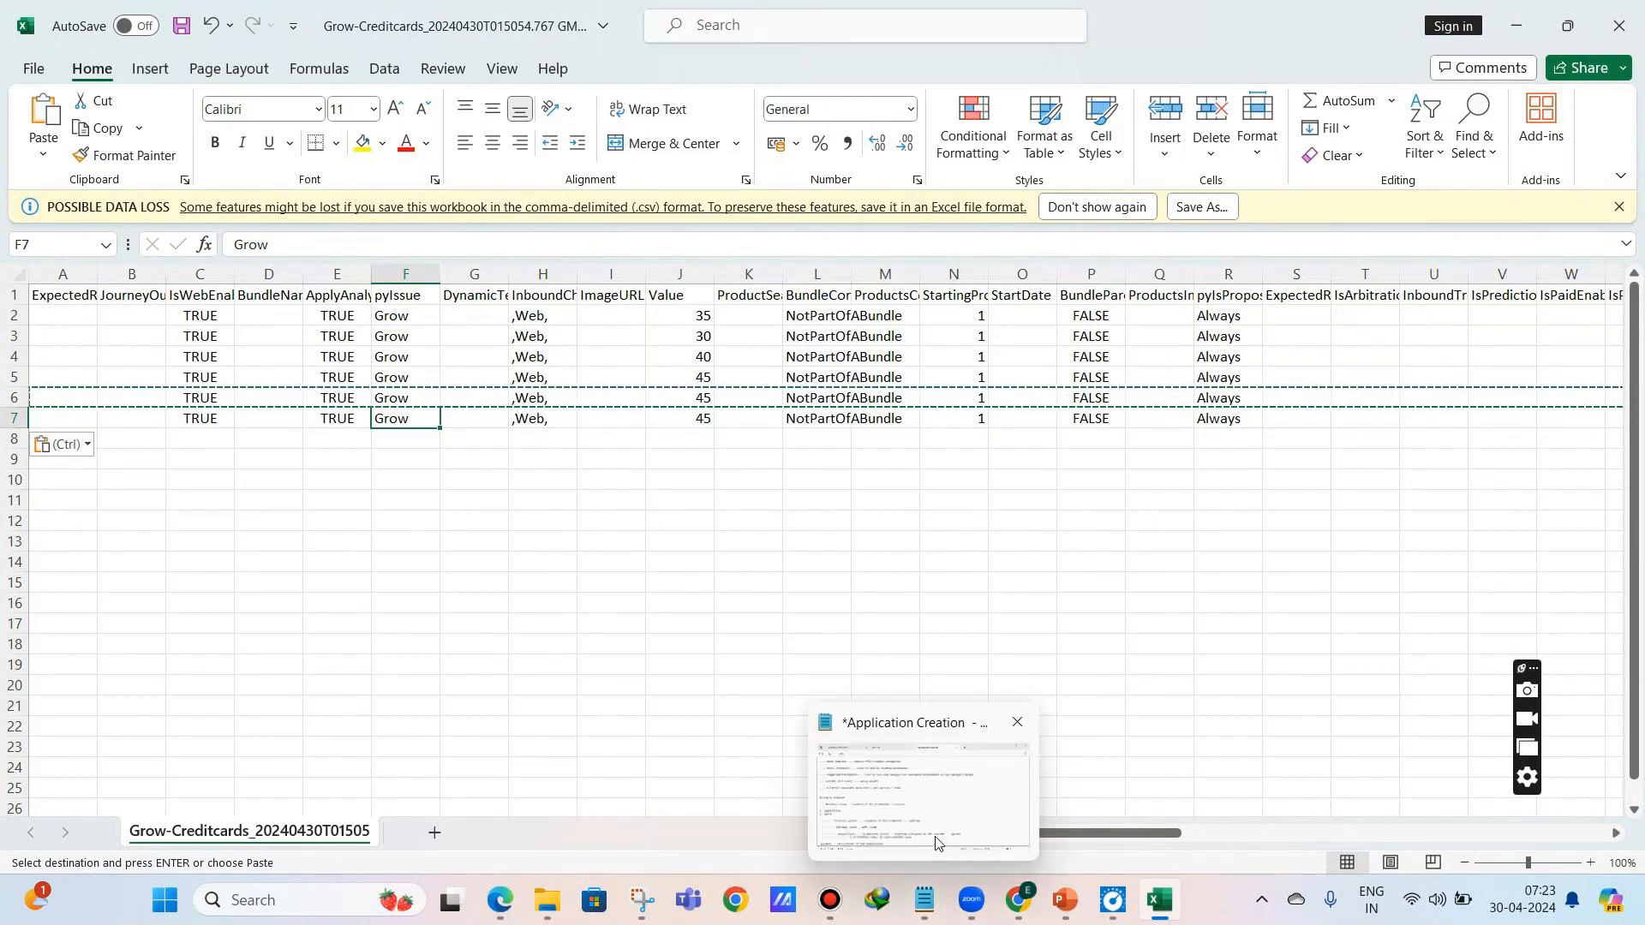
pyautogui.press('Return')
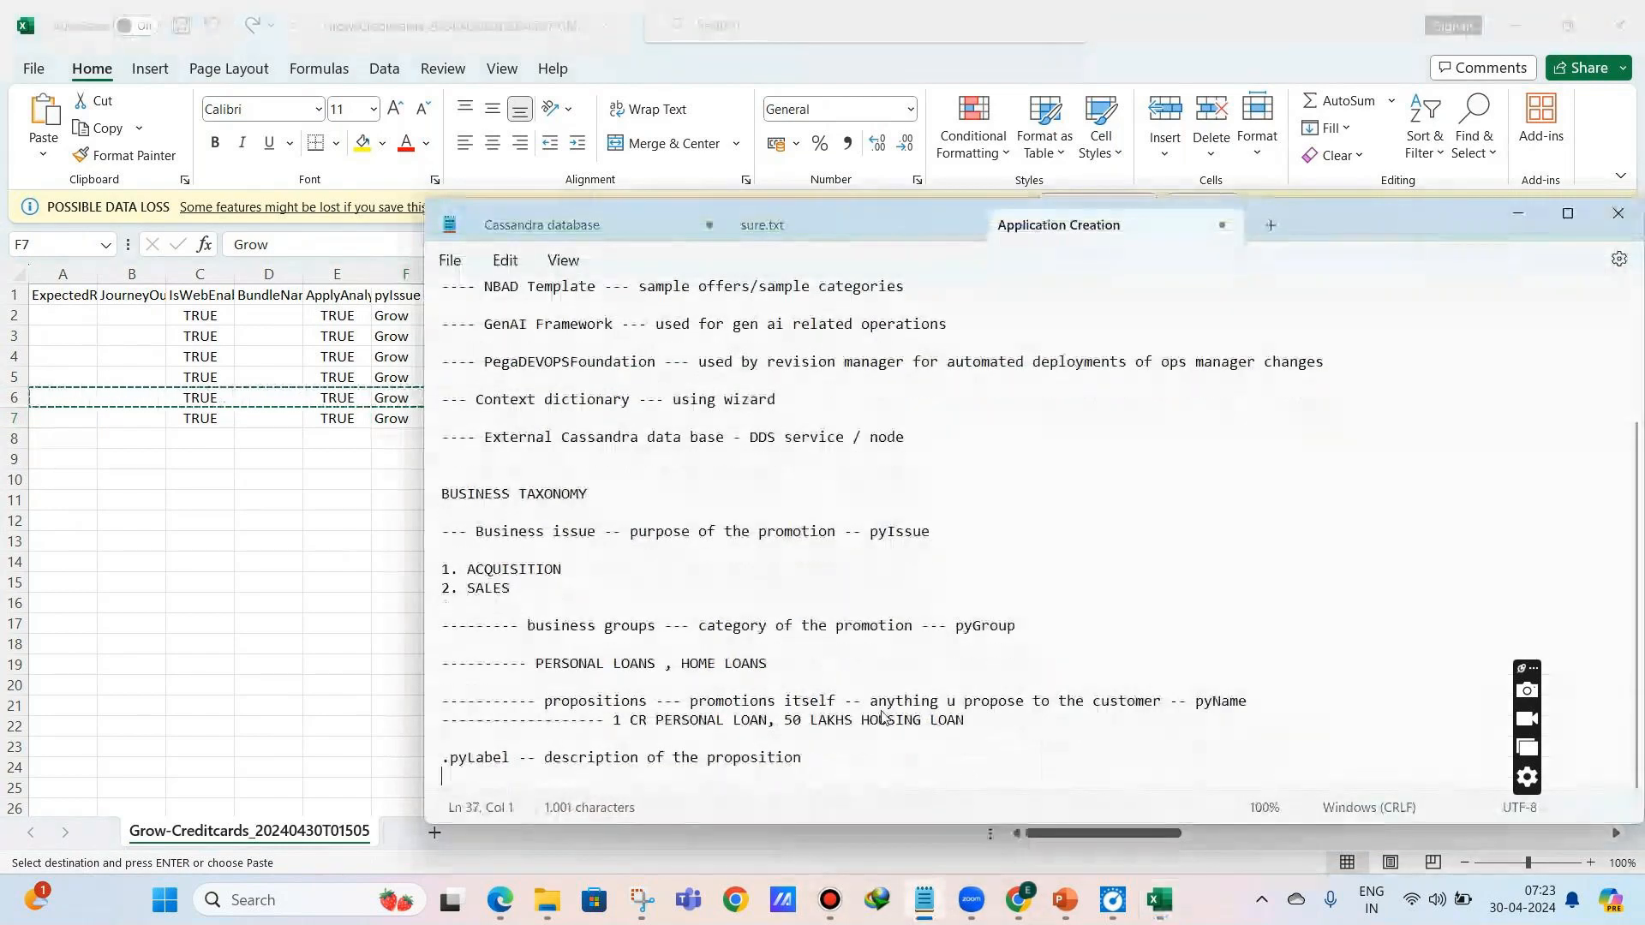
pyautogui.press('Return')
pyautogui.write('Ke')
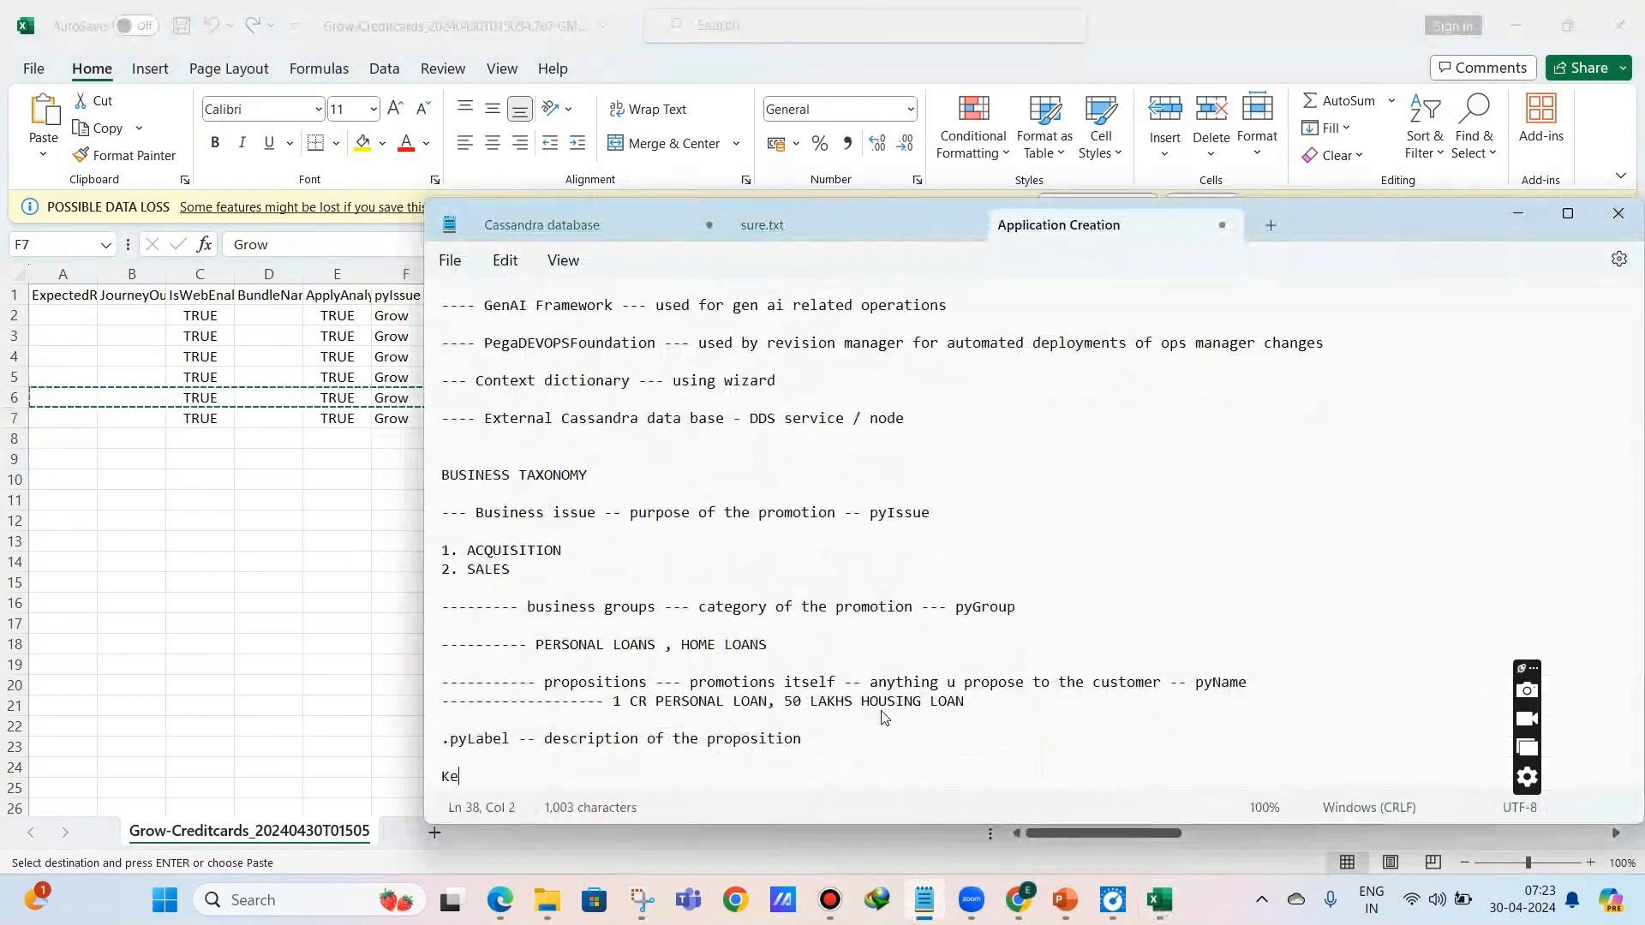
pyautogui.write('ycode -- UNIQUE ID for each proposition')
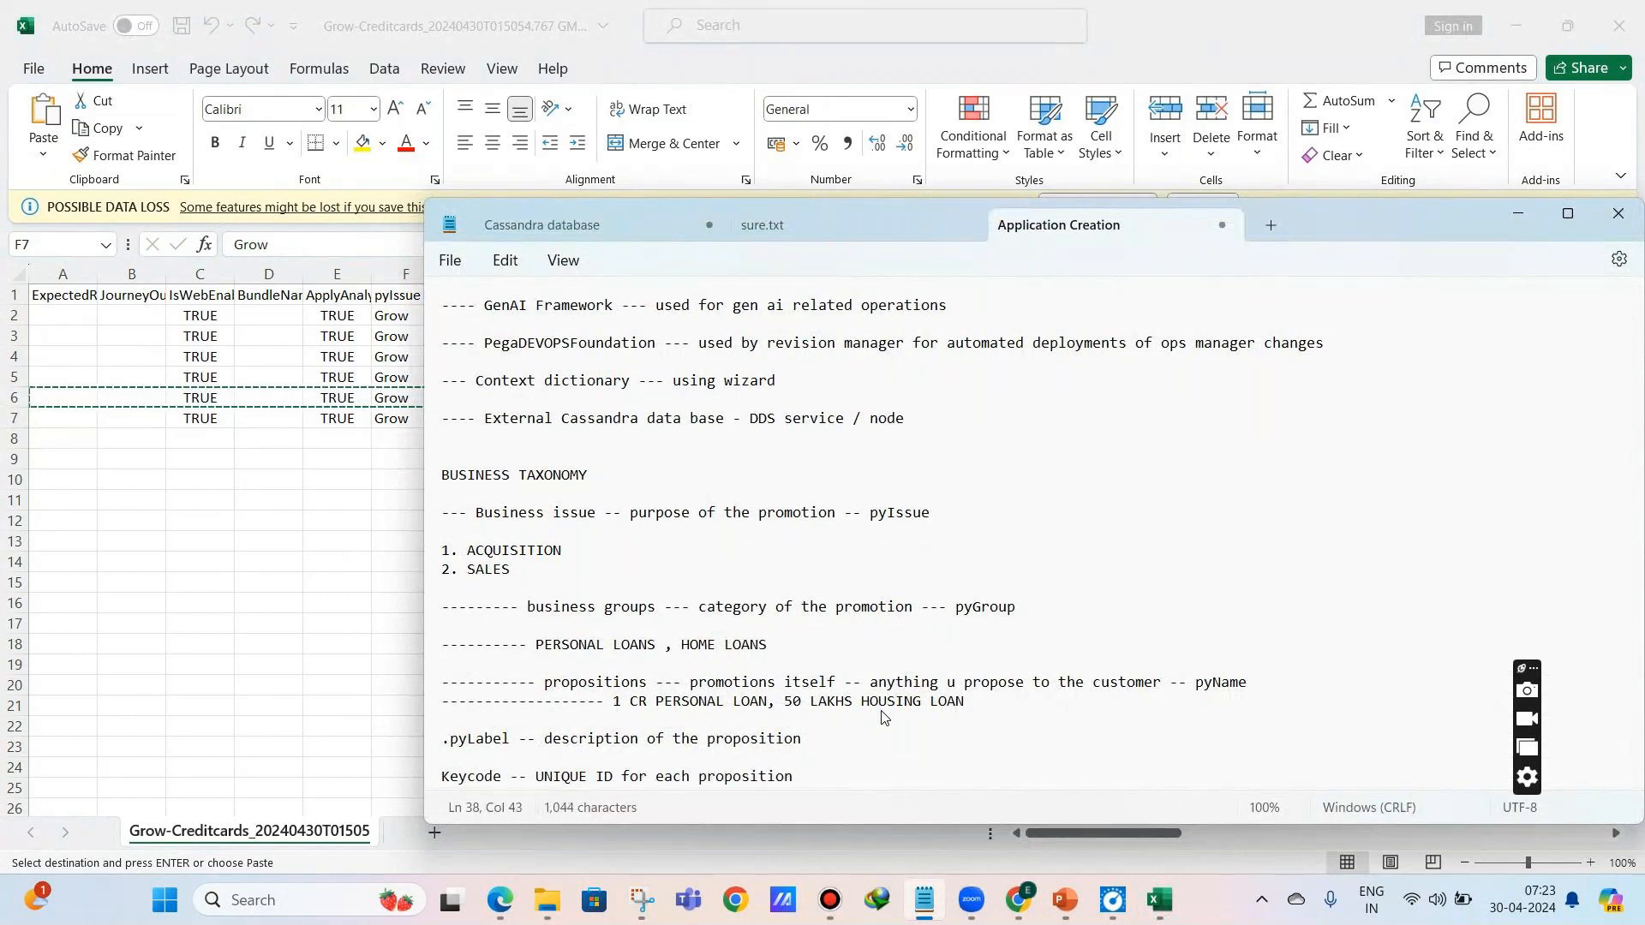
# - Save the notes as a text document named Day 4 in the Downloads folder
pyautogui.hotkey('ctrl', 's')
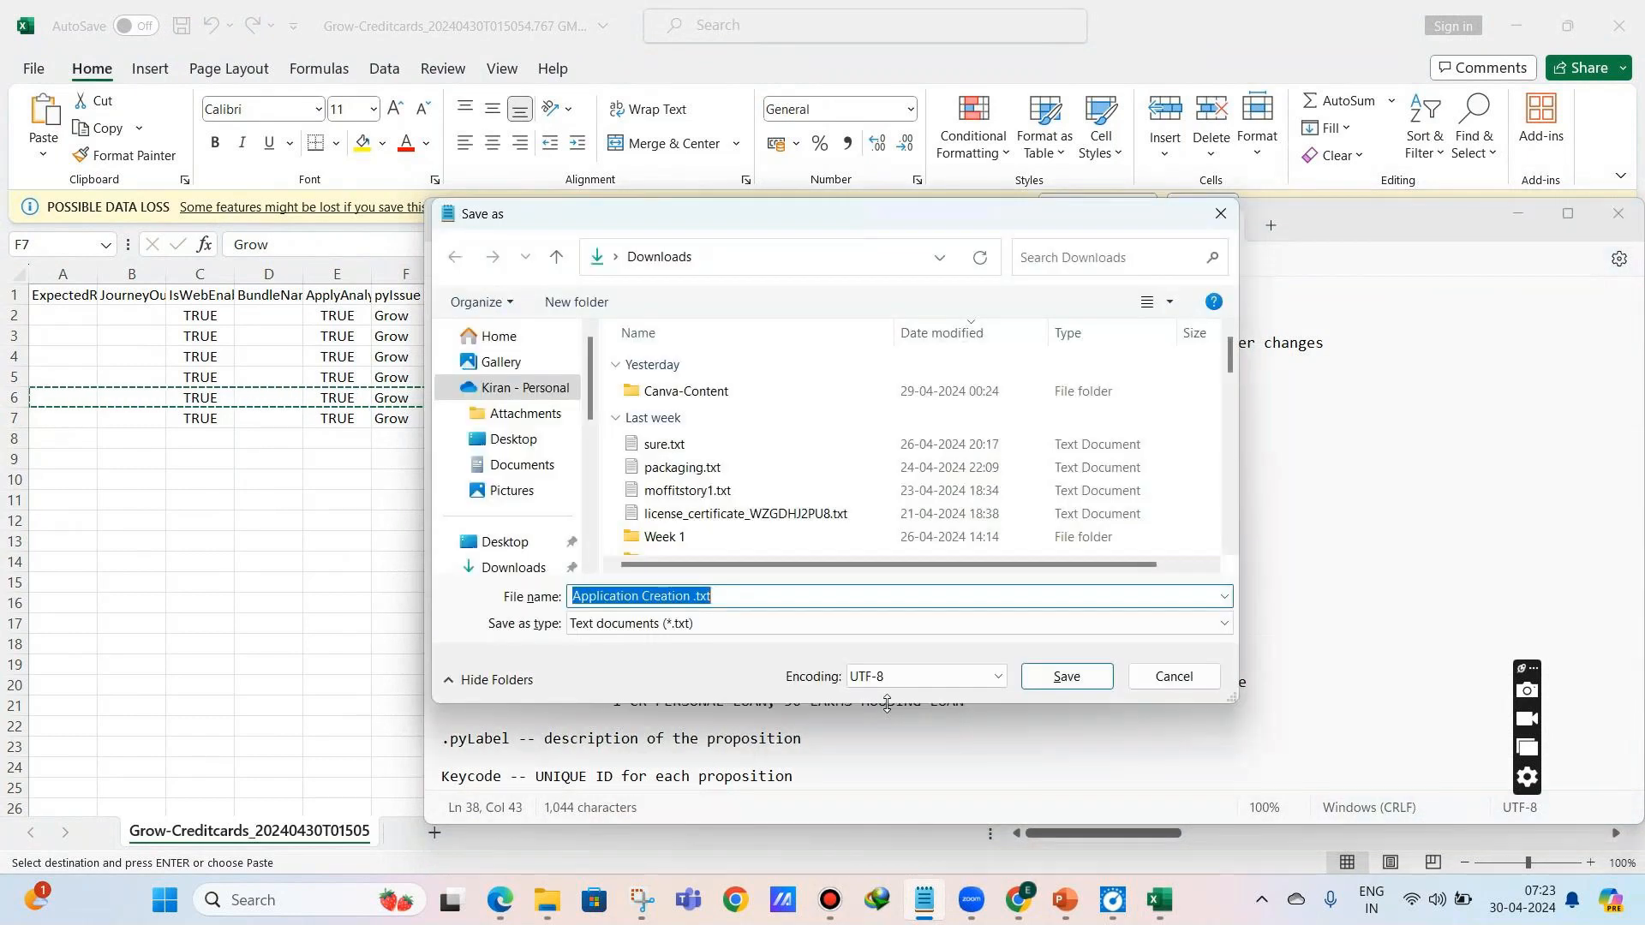
pyautogui.write('Day 4')
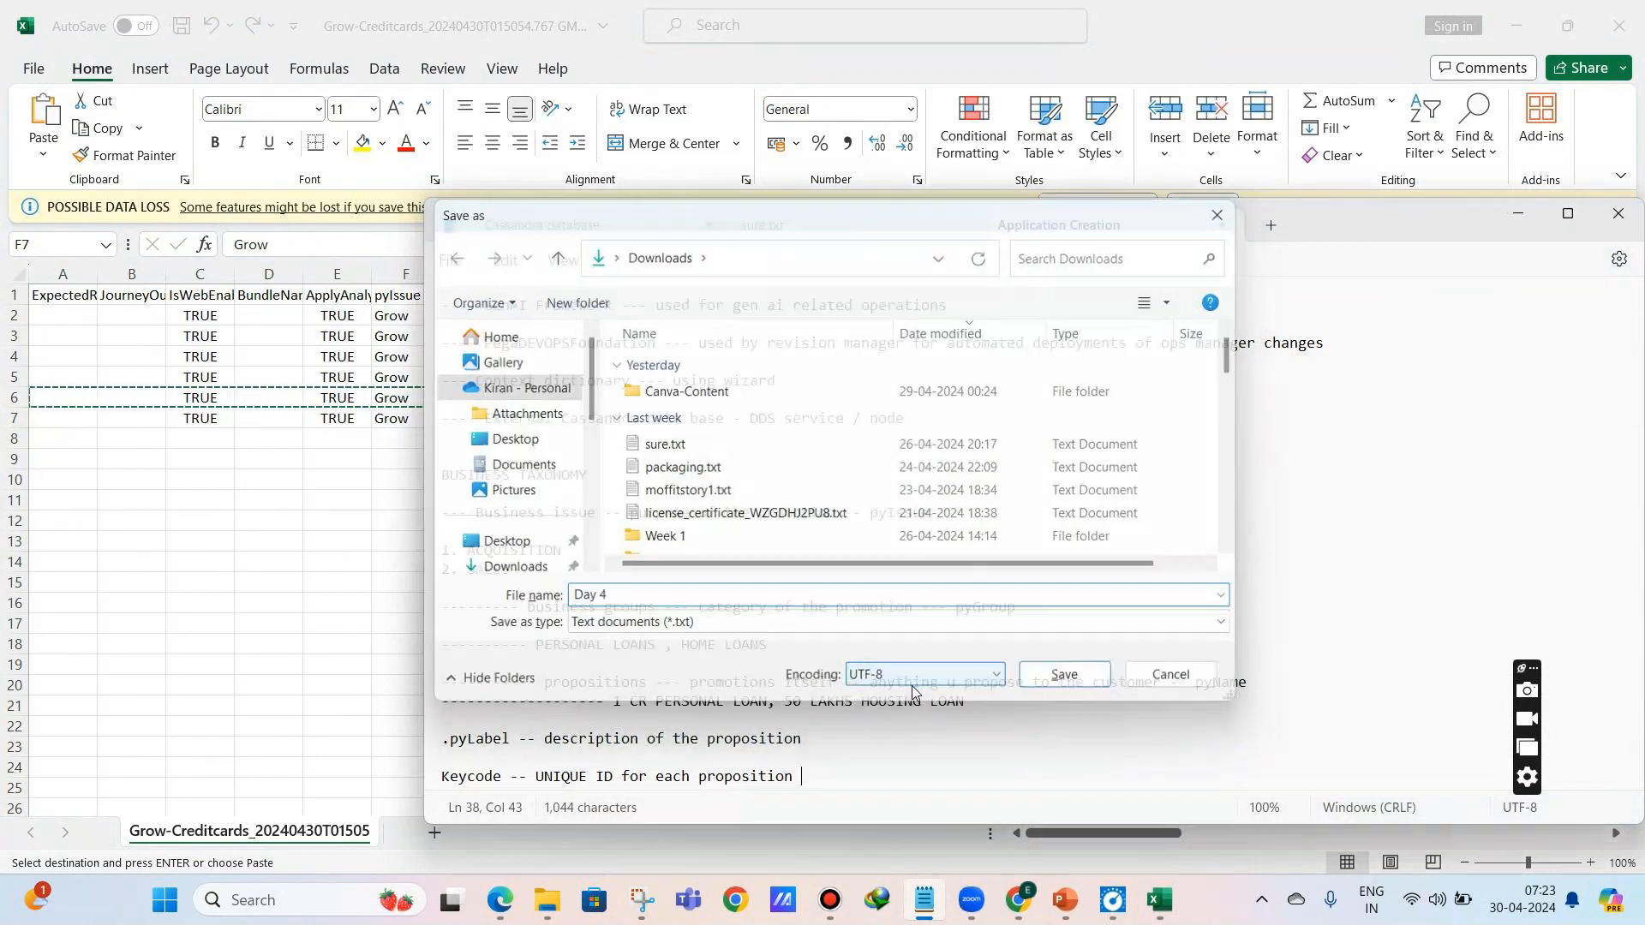
pyautogui.press('Return')
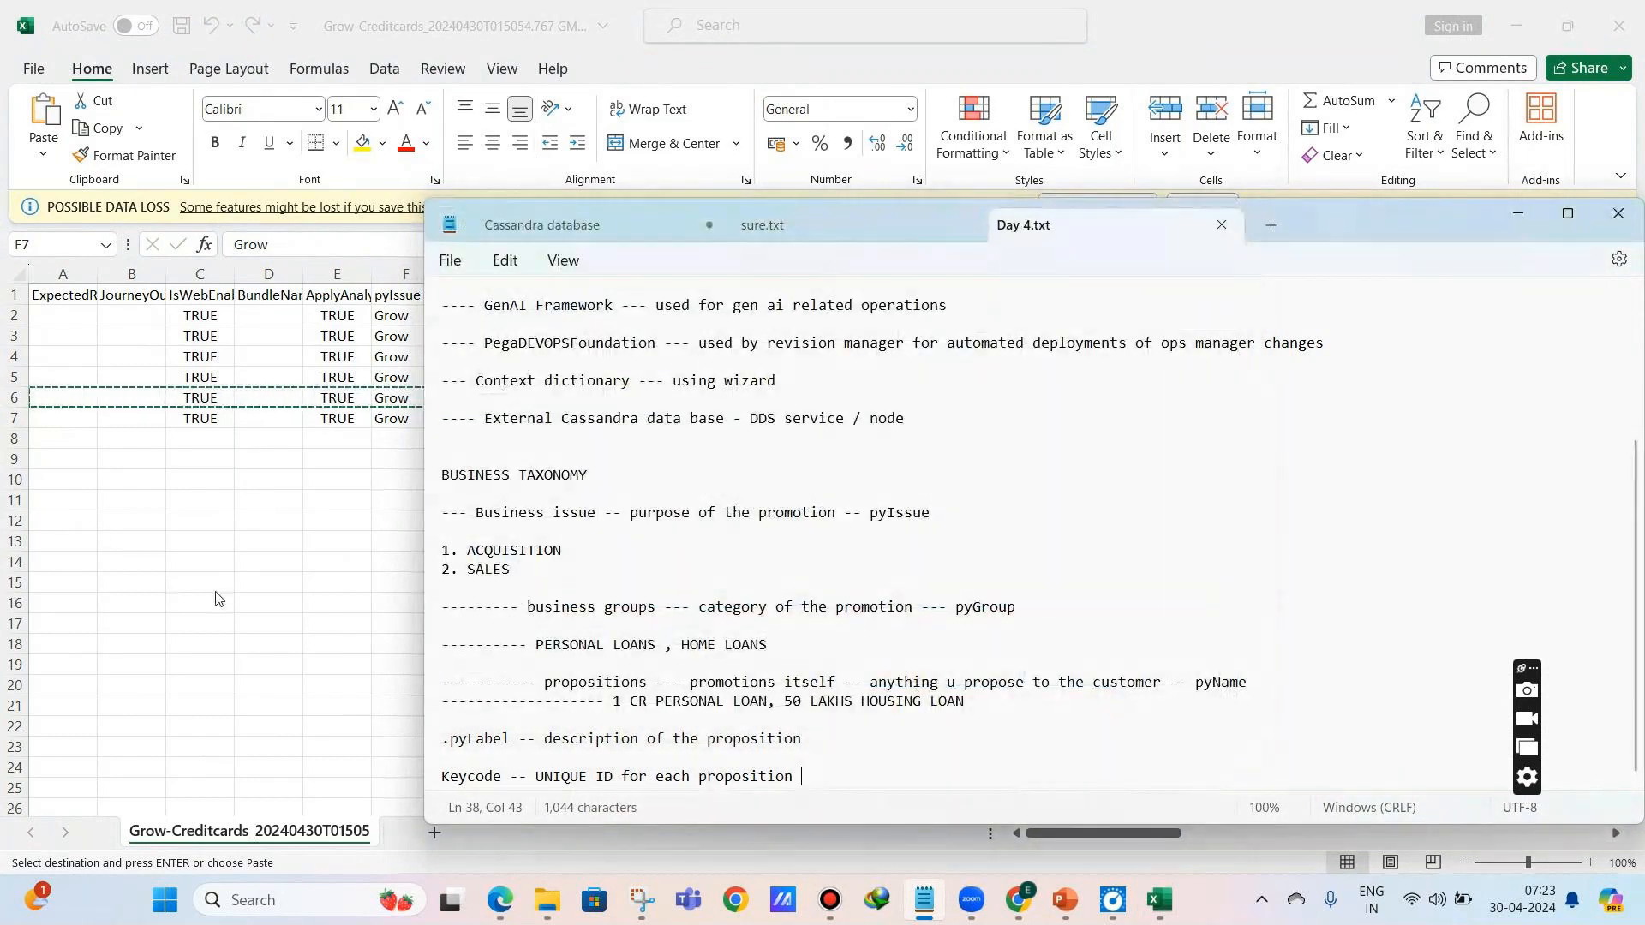
# - Insert "short" before "description of the proposition" in the .pyLabel line and save the notes
pyautogui.click(538, 738)
pyautogui.write('short')
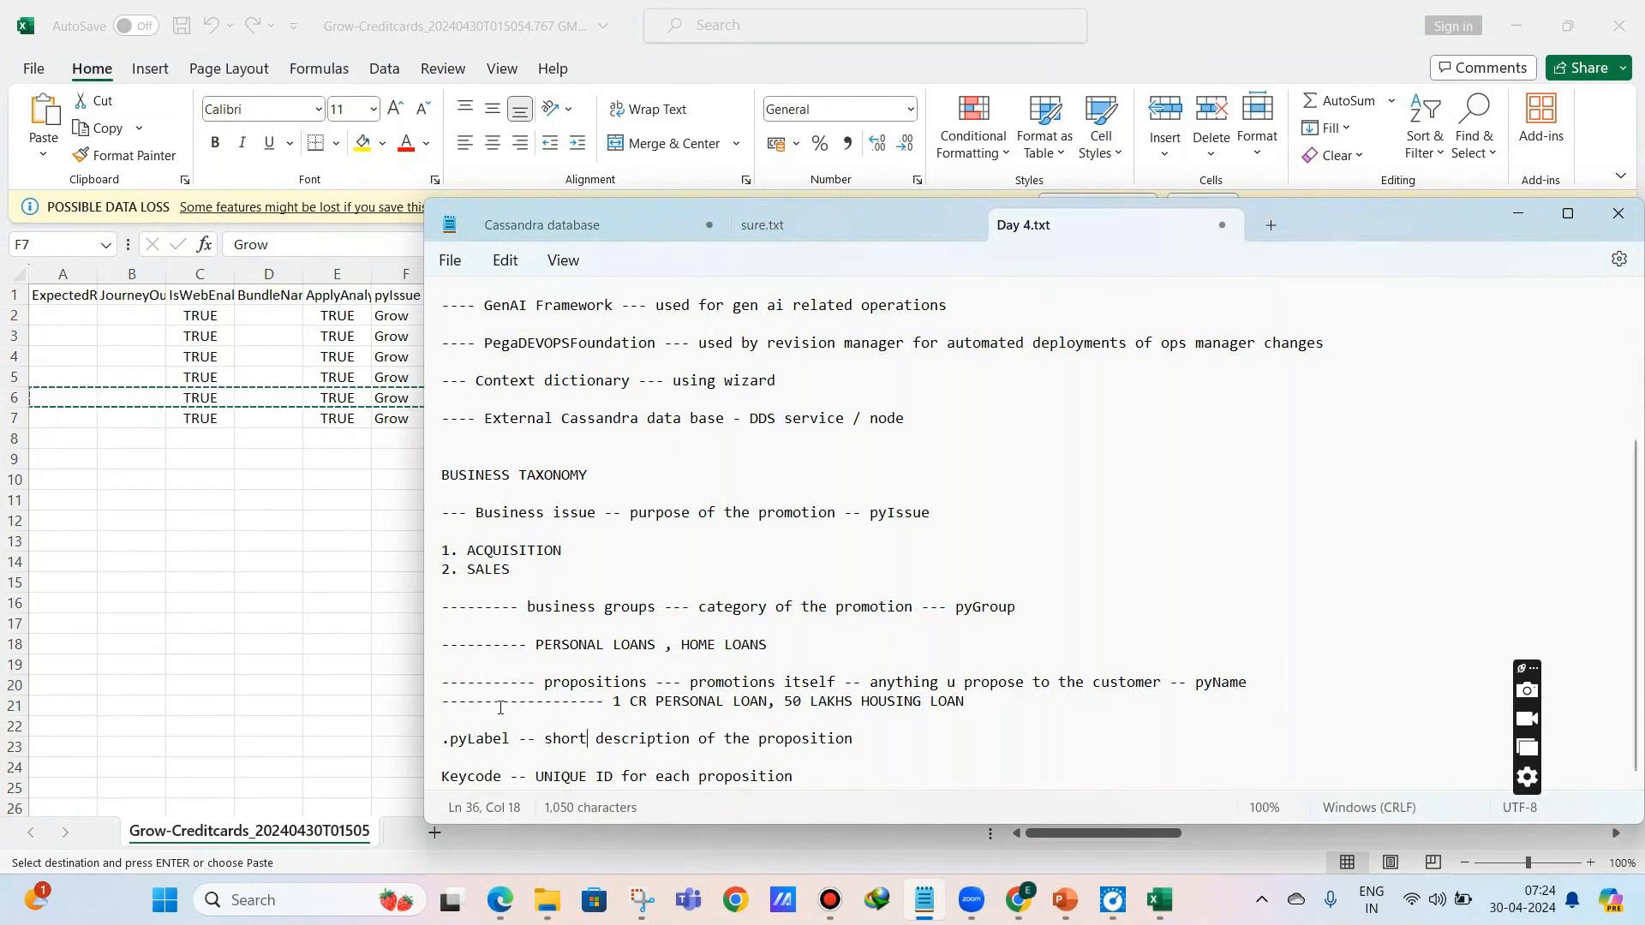
pyautogui.hotkey('ctrl', 's')
# - Switch back to the Excel sheet and review the Benefits, KeyCode and pyLabel entries of the duplicated row 7
pyautogui.click(287, 409)
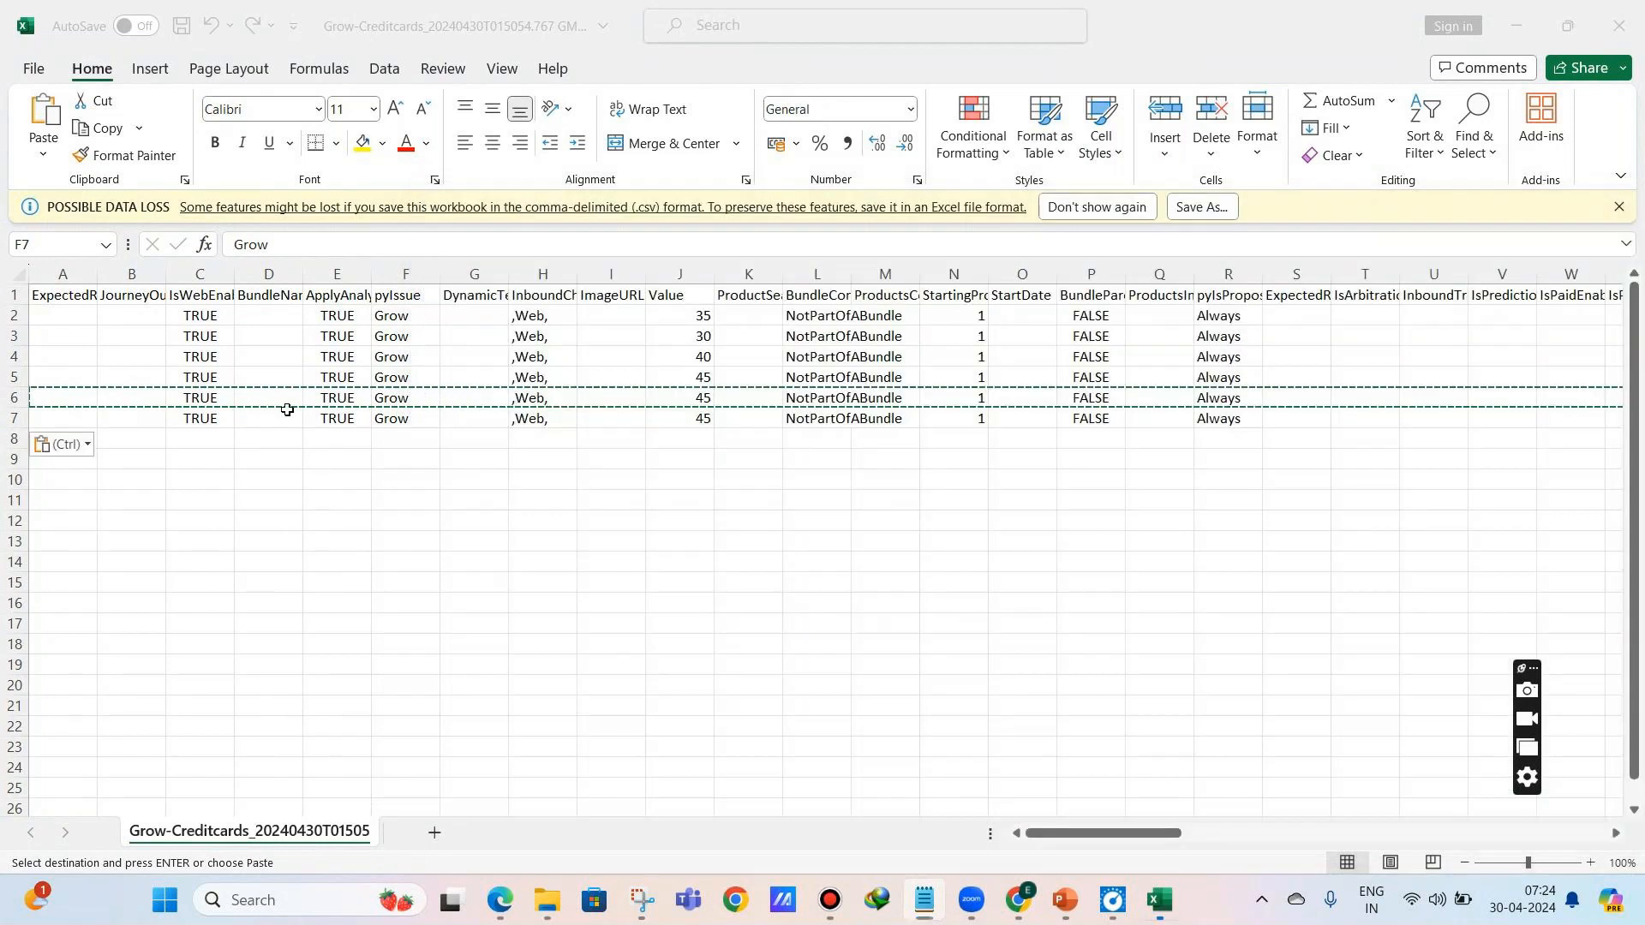
pyautogui.moveTo(1095, 837); pyautogui.dragTo(1246, 827)
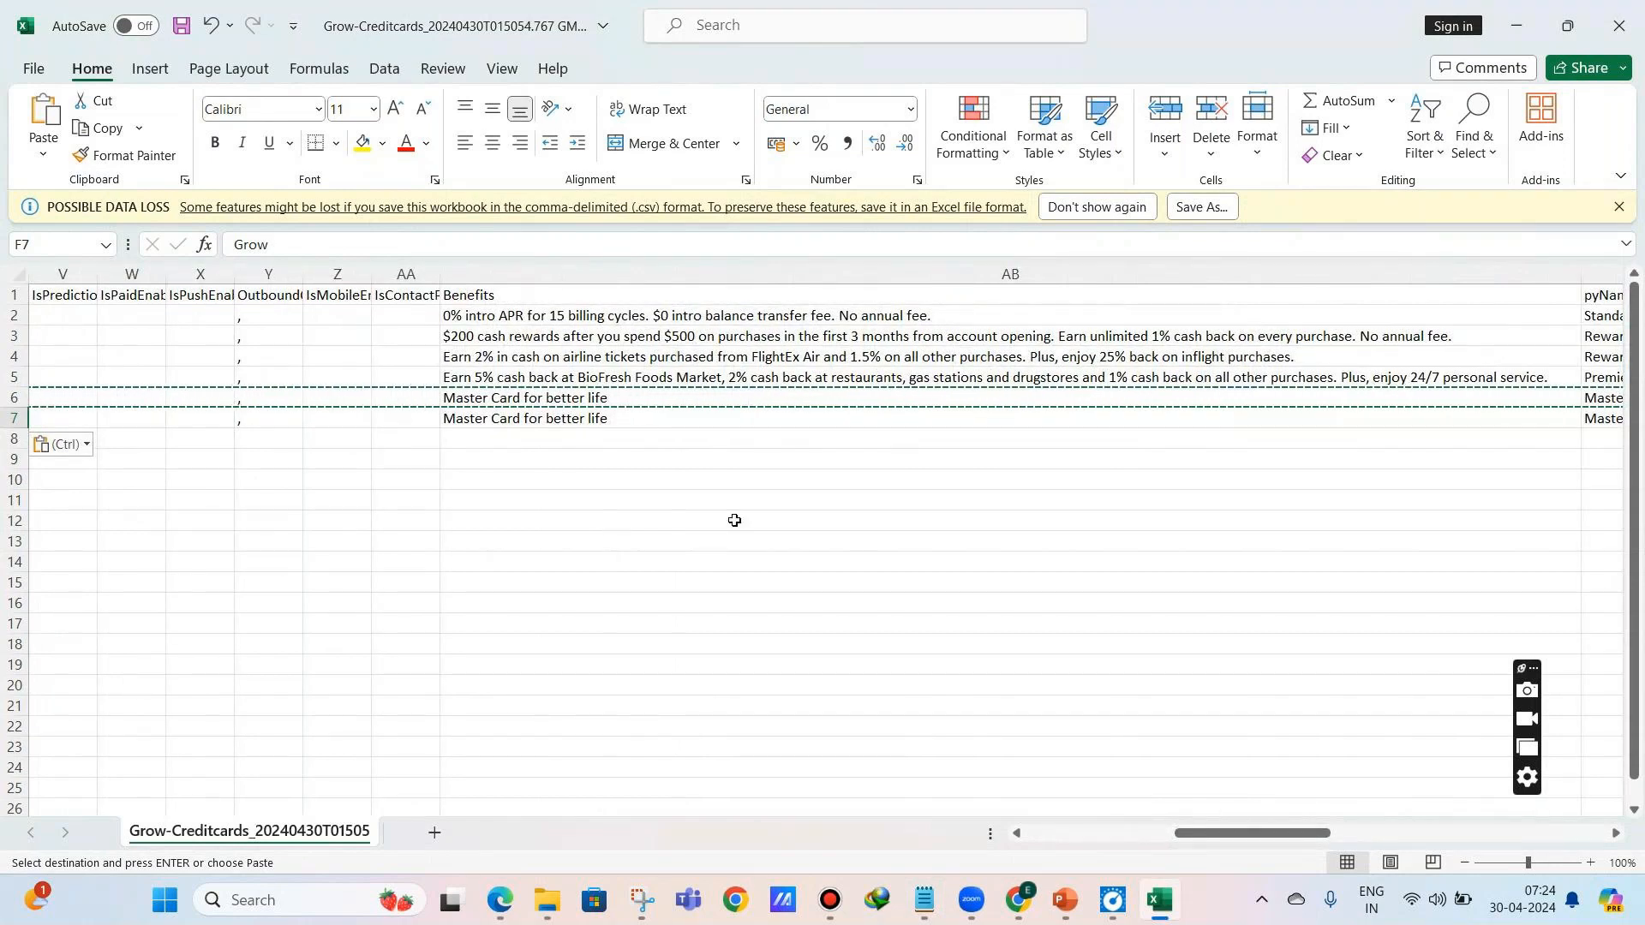
pyautogui.moveTo(1276, 835); pyautogui.dragTo(1509, 806)
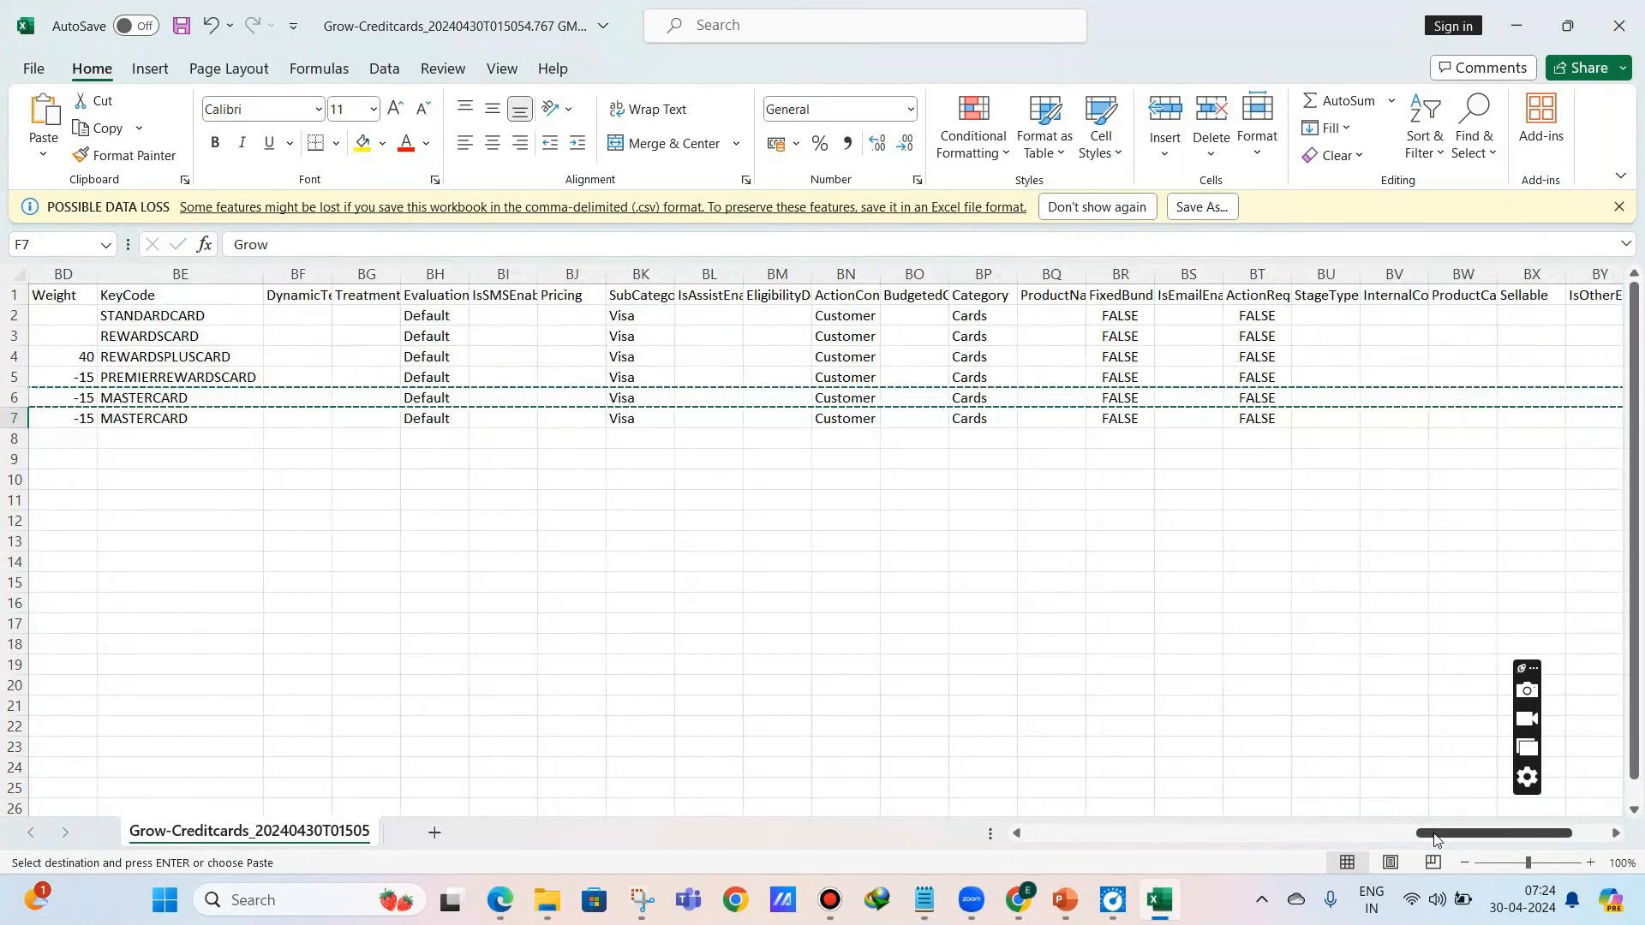
pyautogui.moveTo(1436, 840); pyautogui.dragTo(1475, 837)
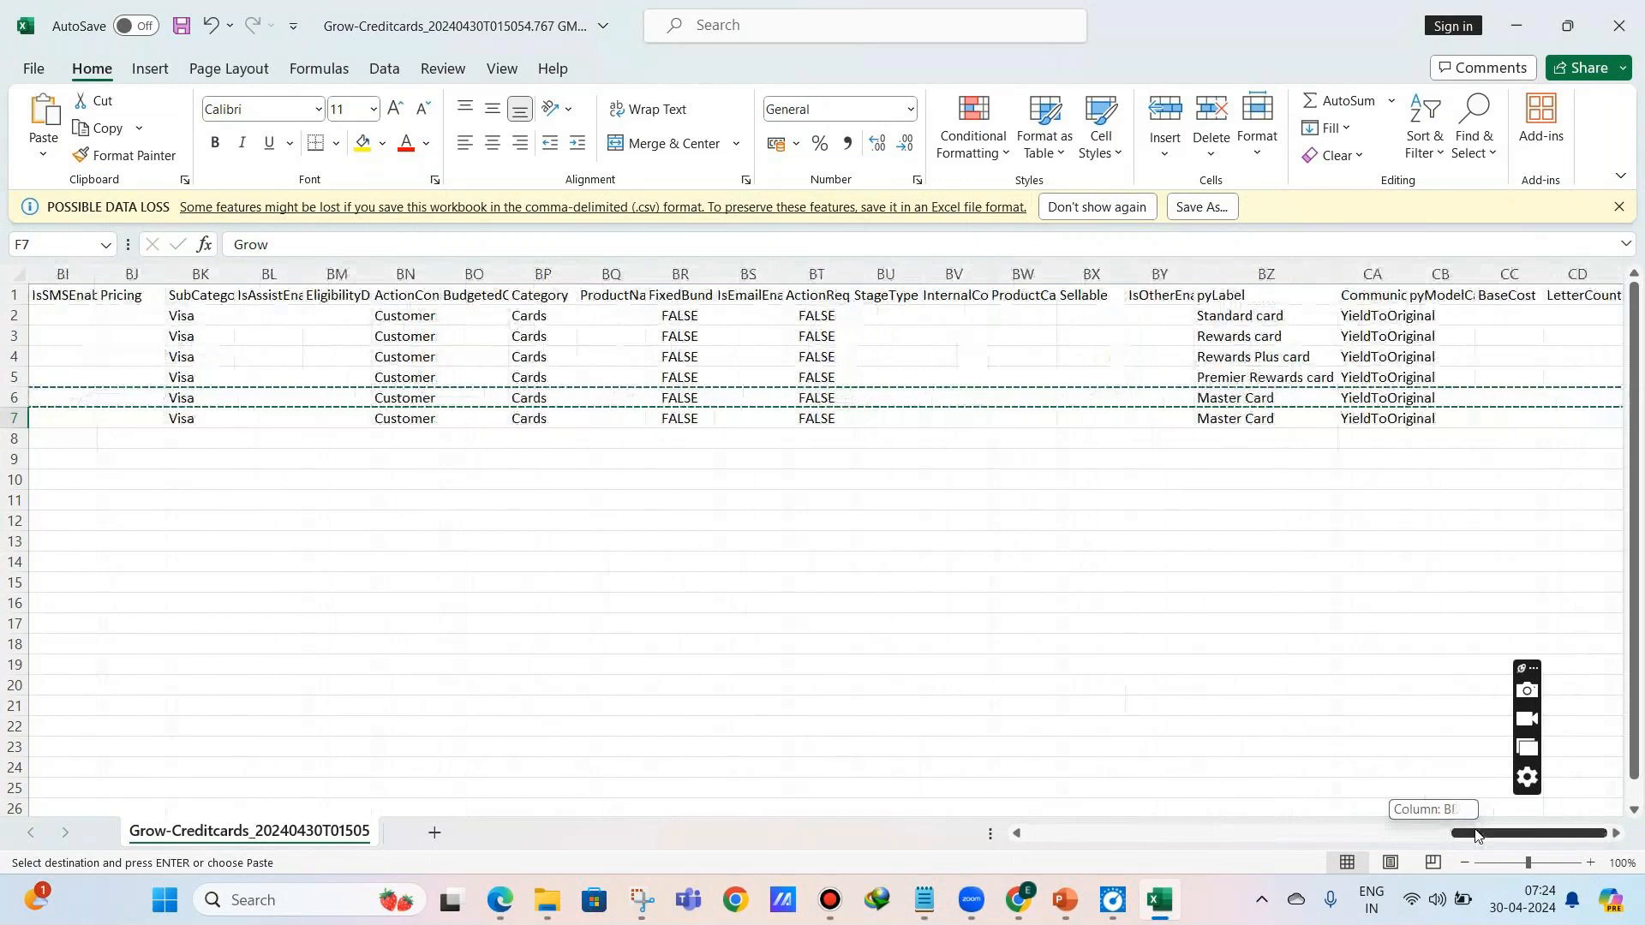
pyautogui.moveTo(1475, 837); pyautogui.dragTo(979, 803)
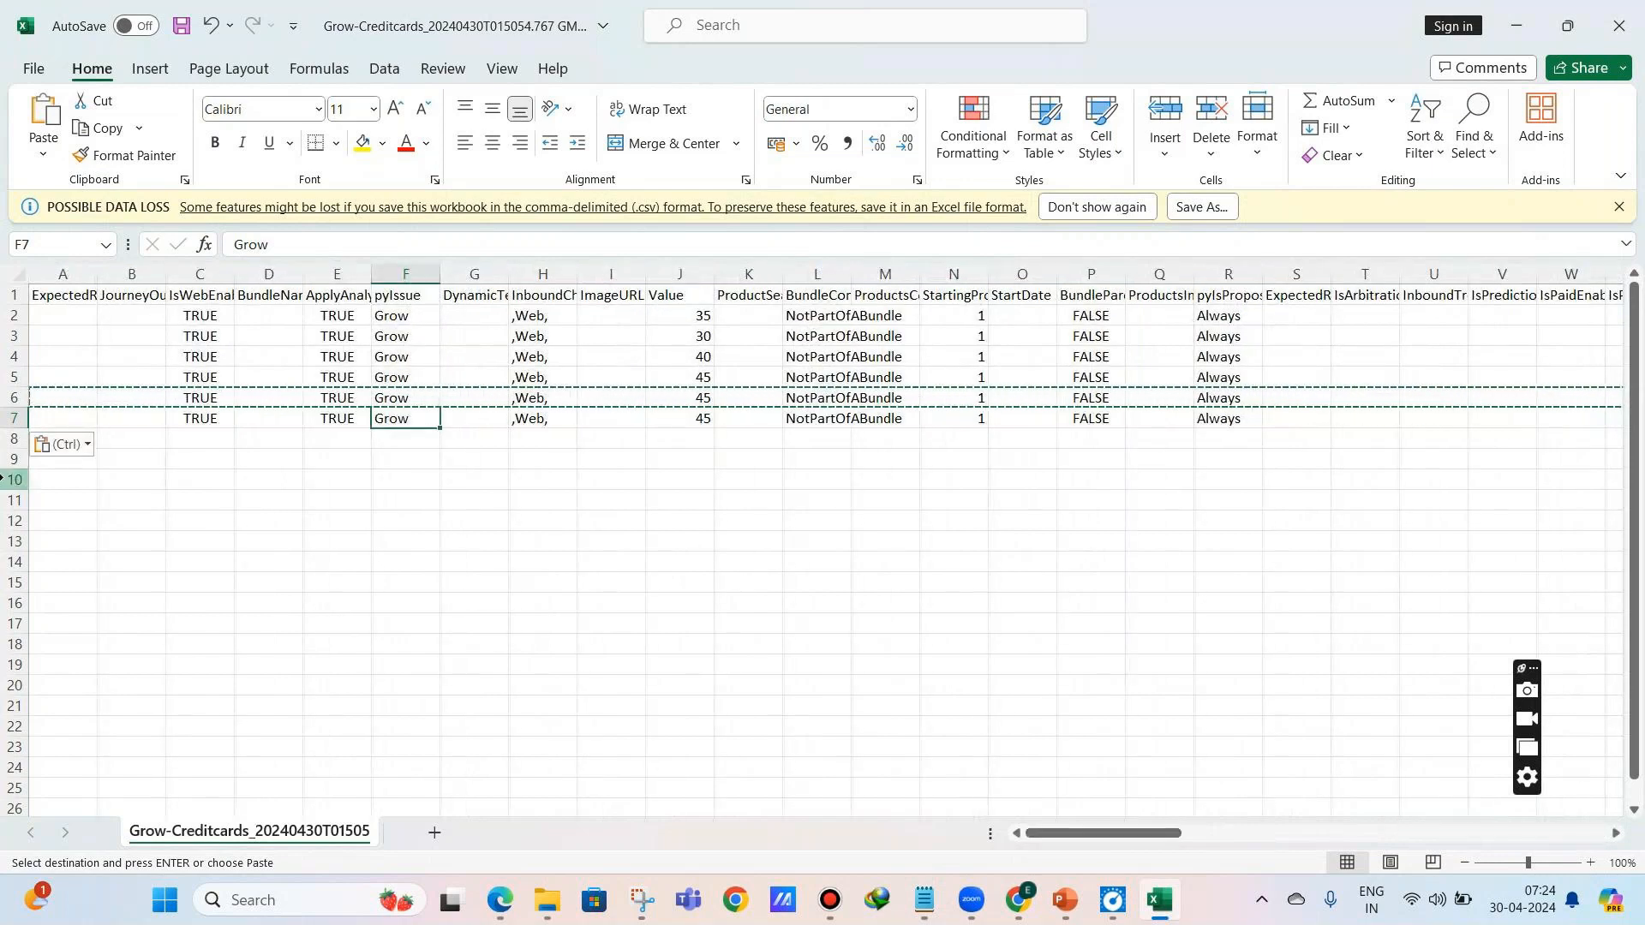
pyautogui.click(15, 418)
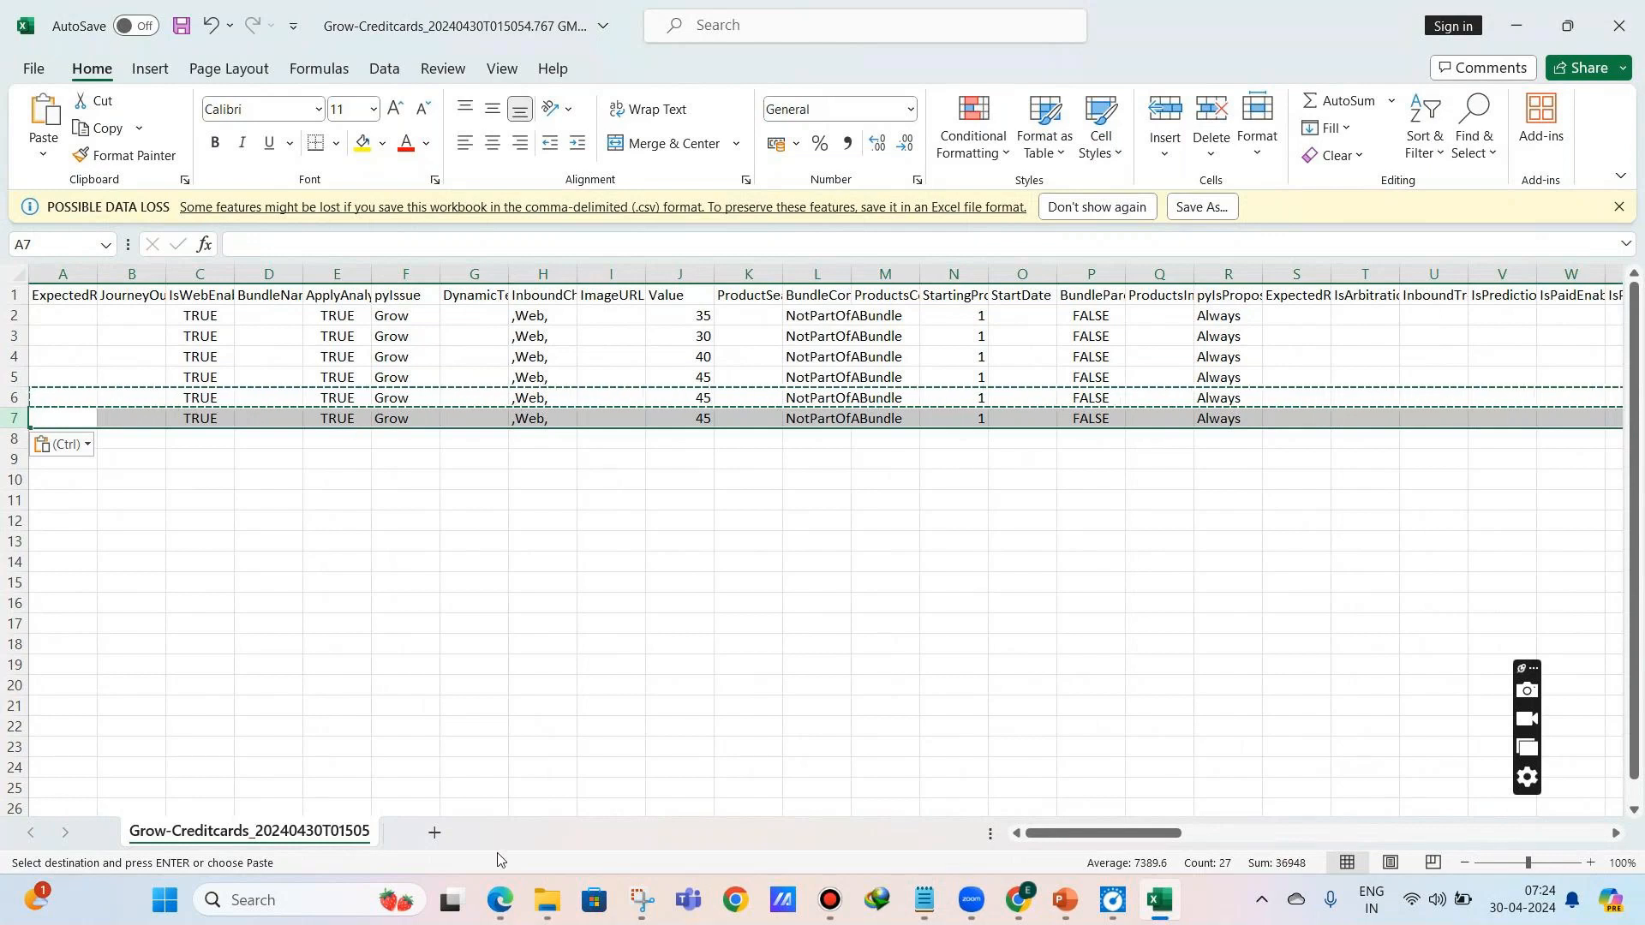
# - Switch to Pega Dev Studio in the browser, examine the Credit cards decision data record, and return to the Excel sheet
pyautogui.moveTo(500, 900)
pyautogui.click(184, 797)
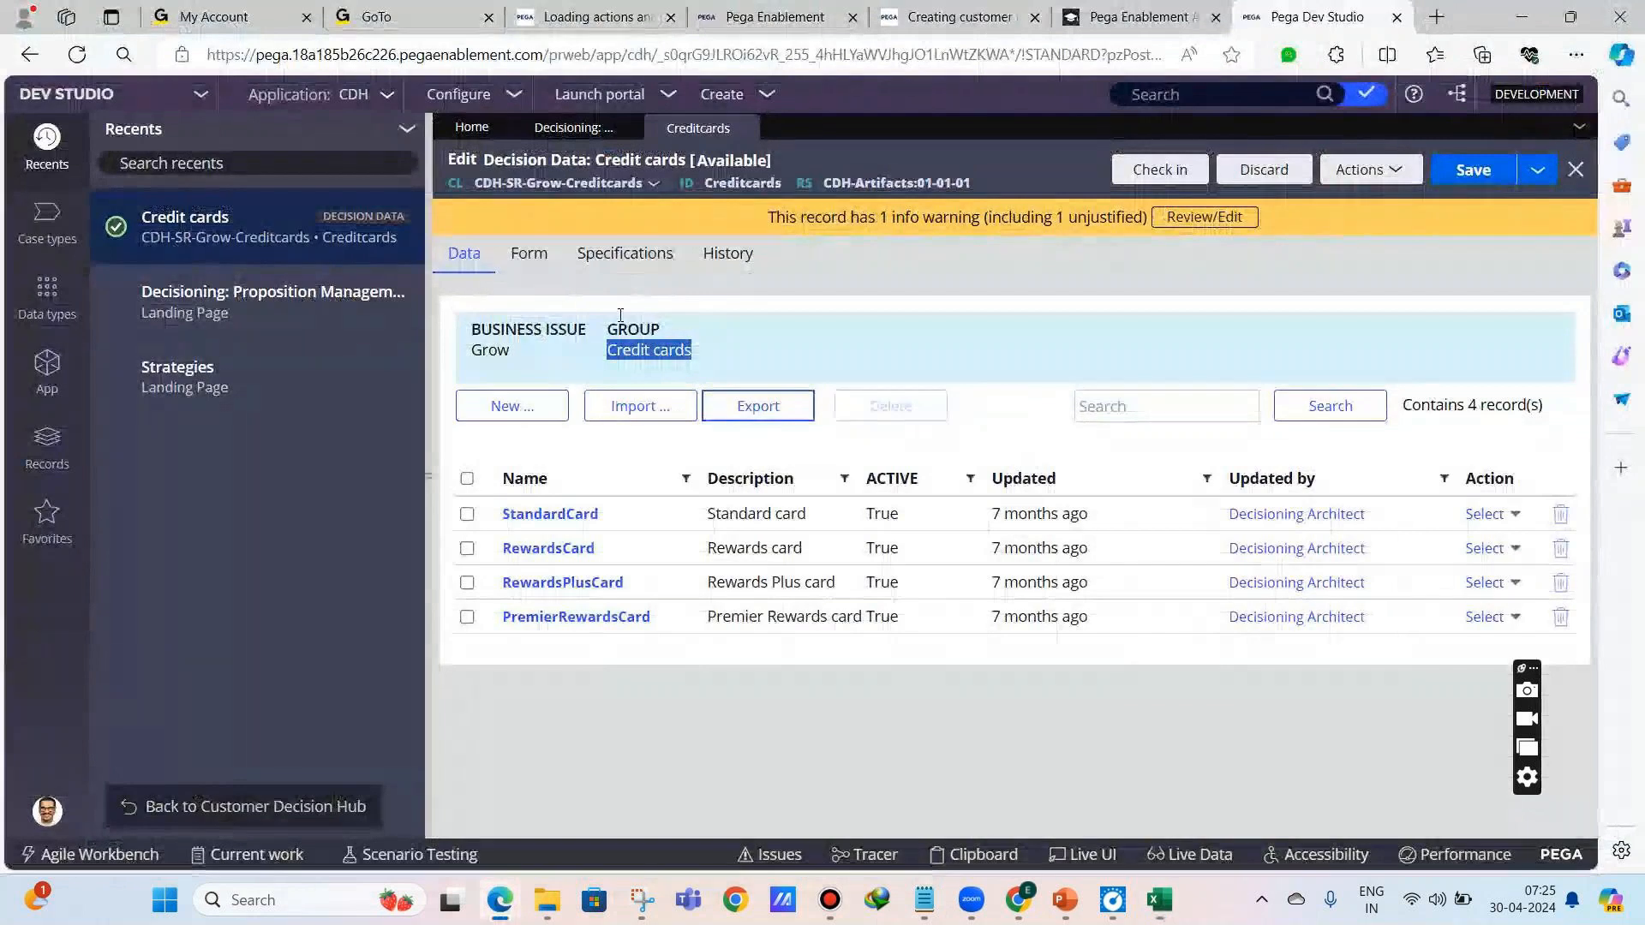
pyautogui.click(568, 211)
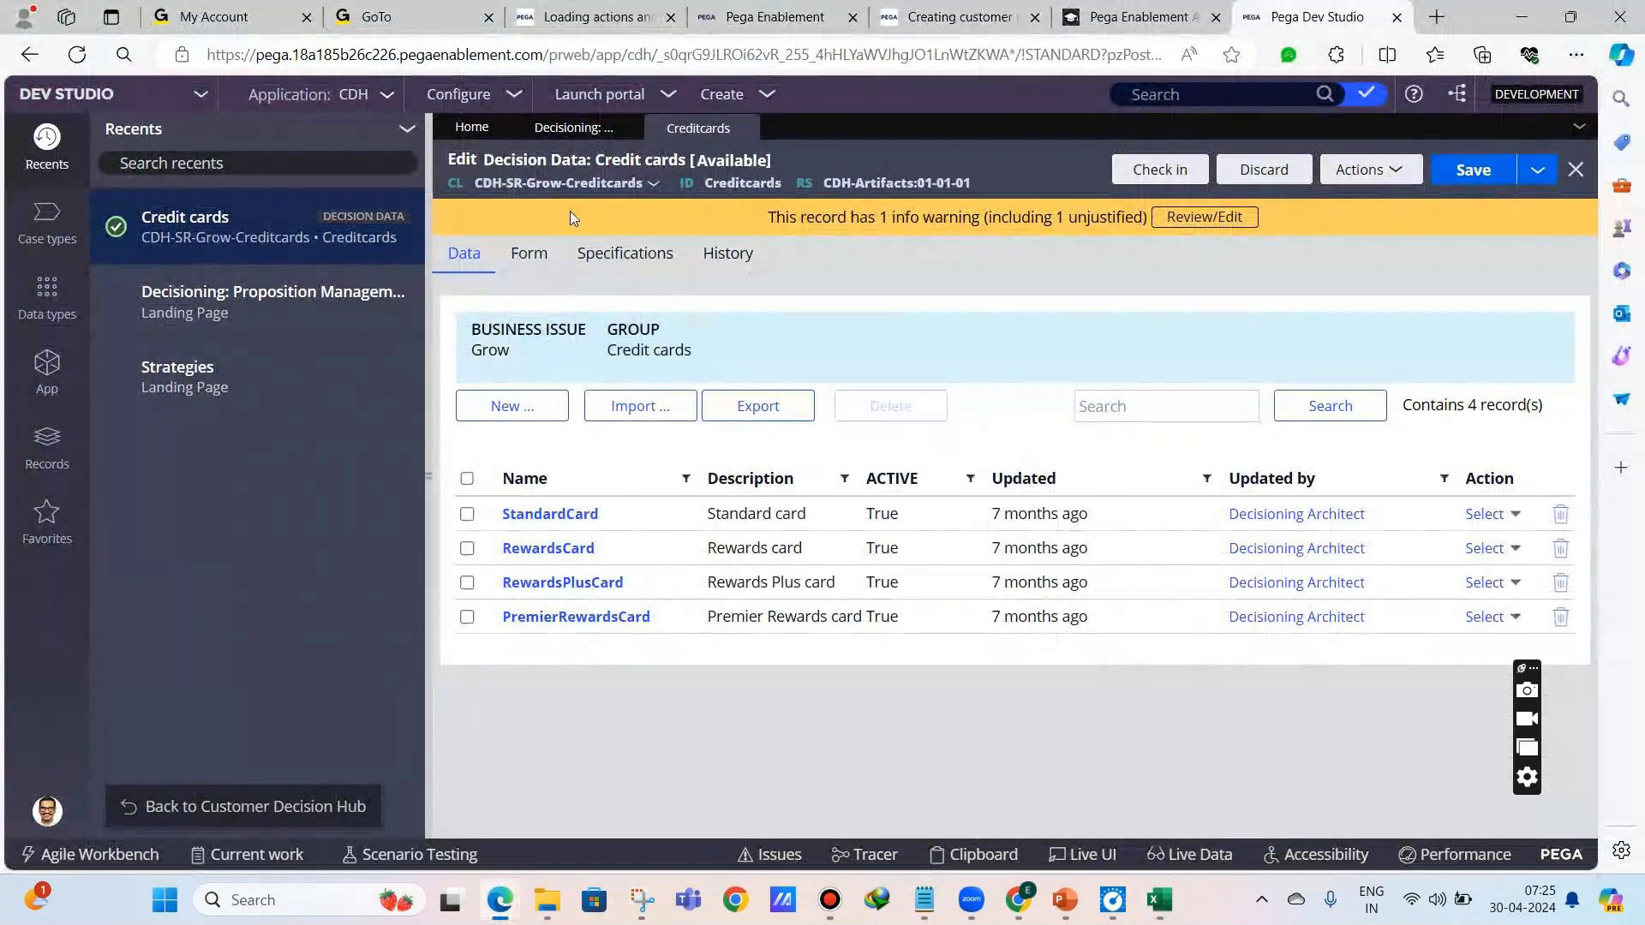
pyautogui.moveTo(481, 161); pyautogui.dragTo(591, 161)
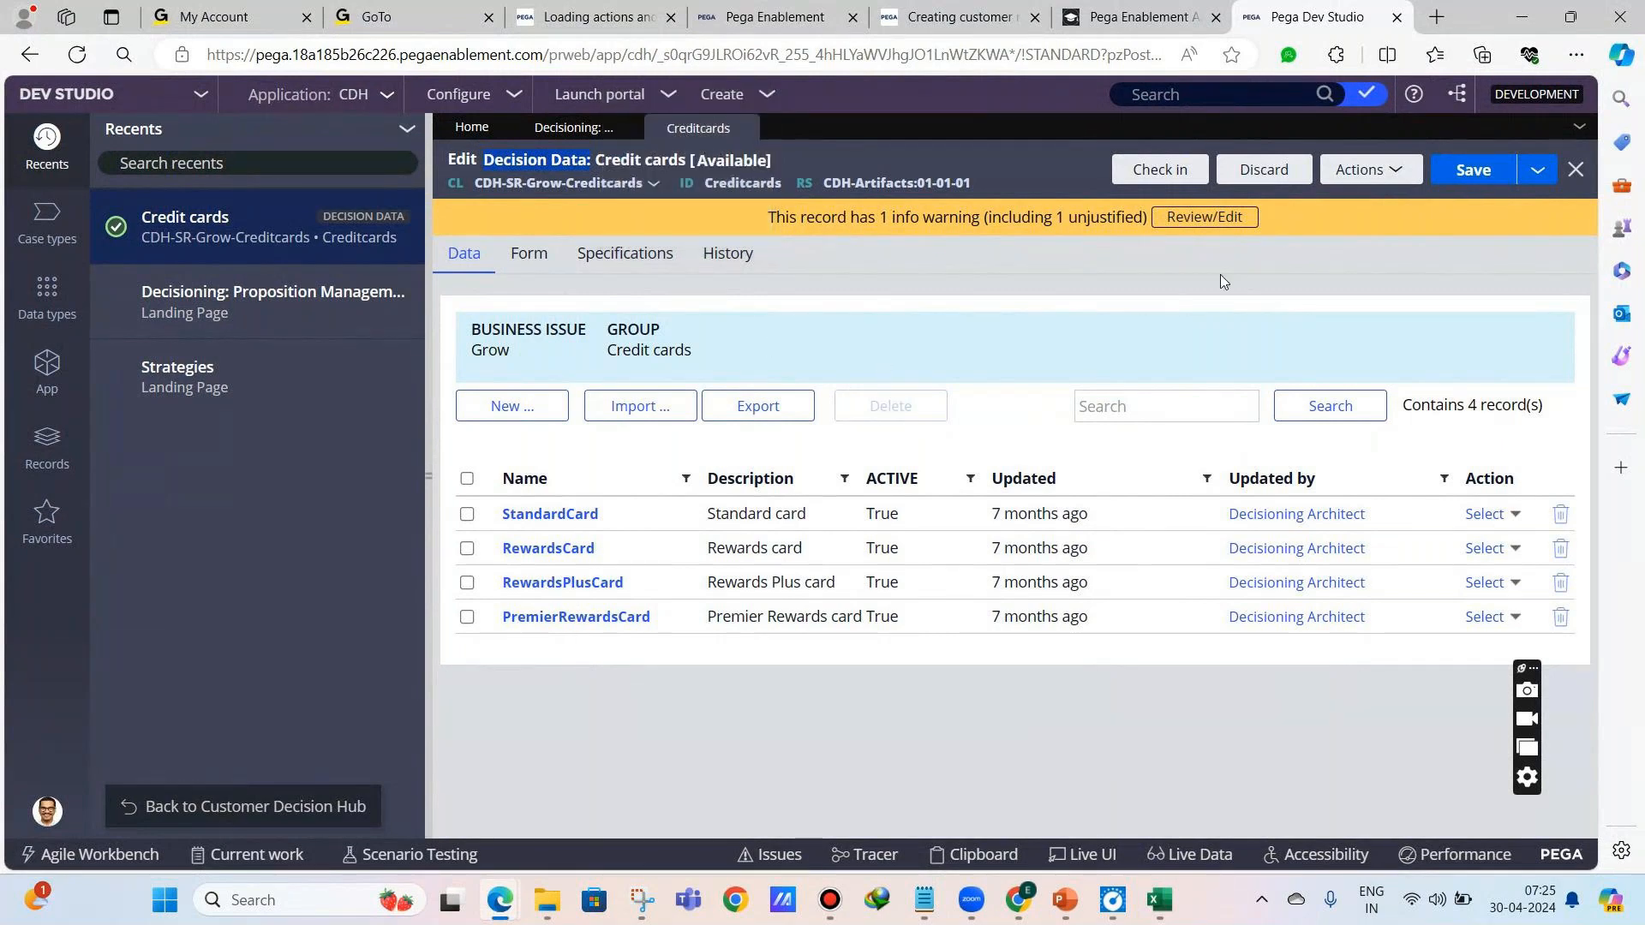
pyautogui.click(1522, 17)
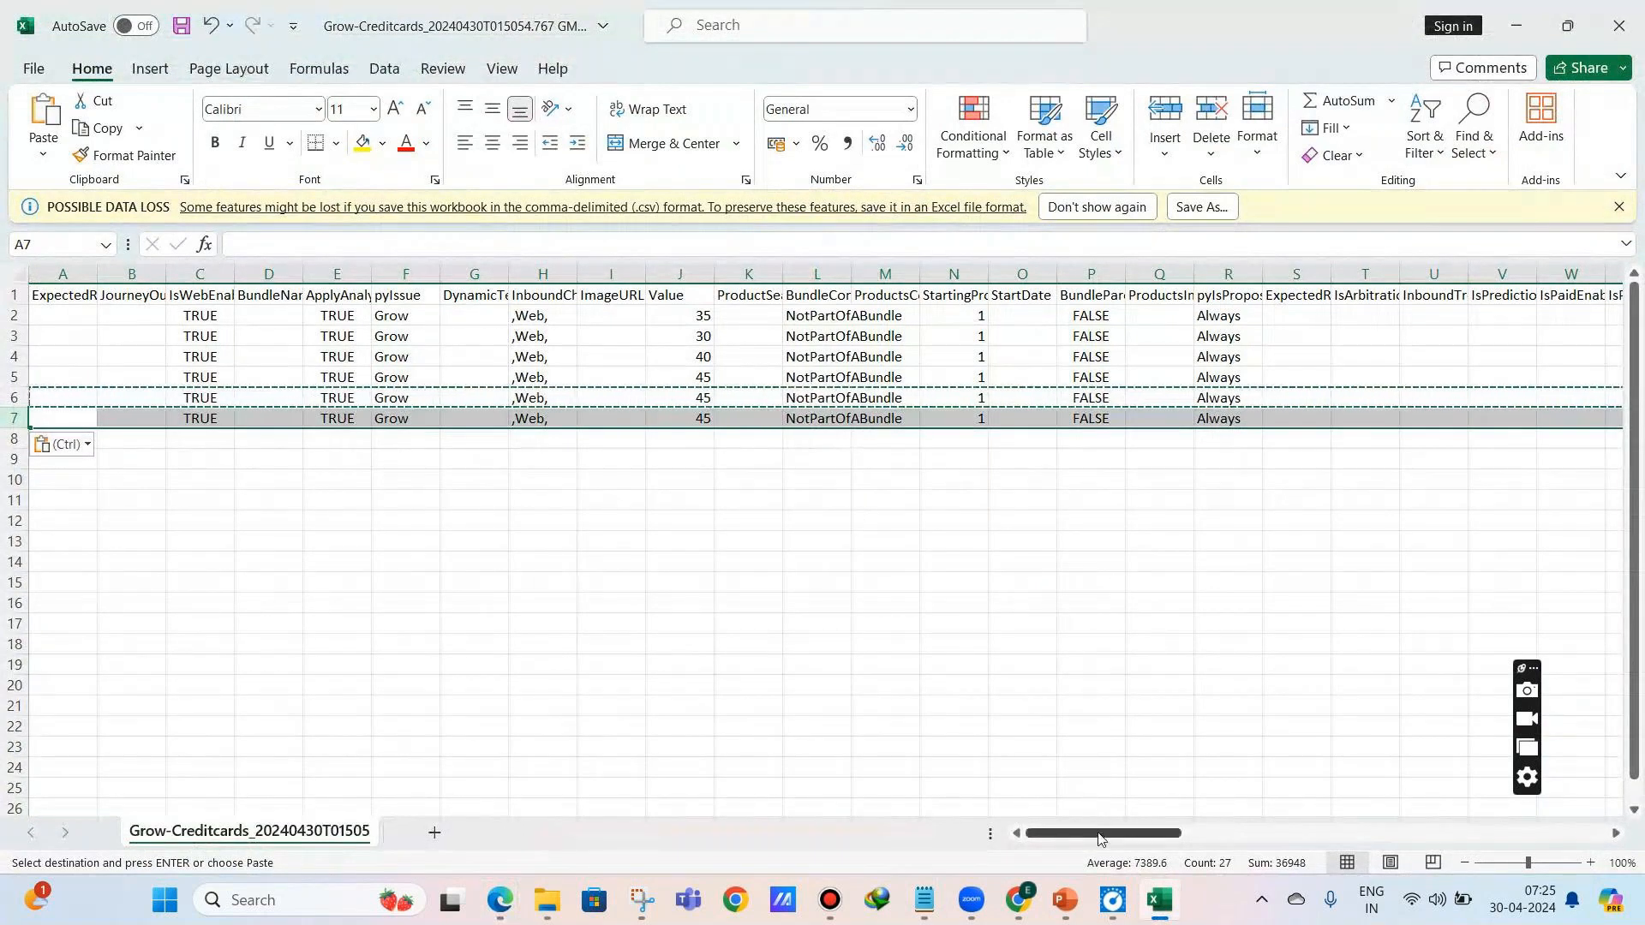
# - Set the Benefits text in row 7 to "VISA Card for shopping and travelling"
pyautogui.moveTo(1094, 840); pyautogui.dragTo(1166, 847)
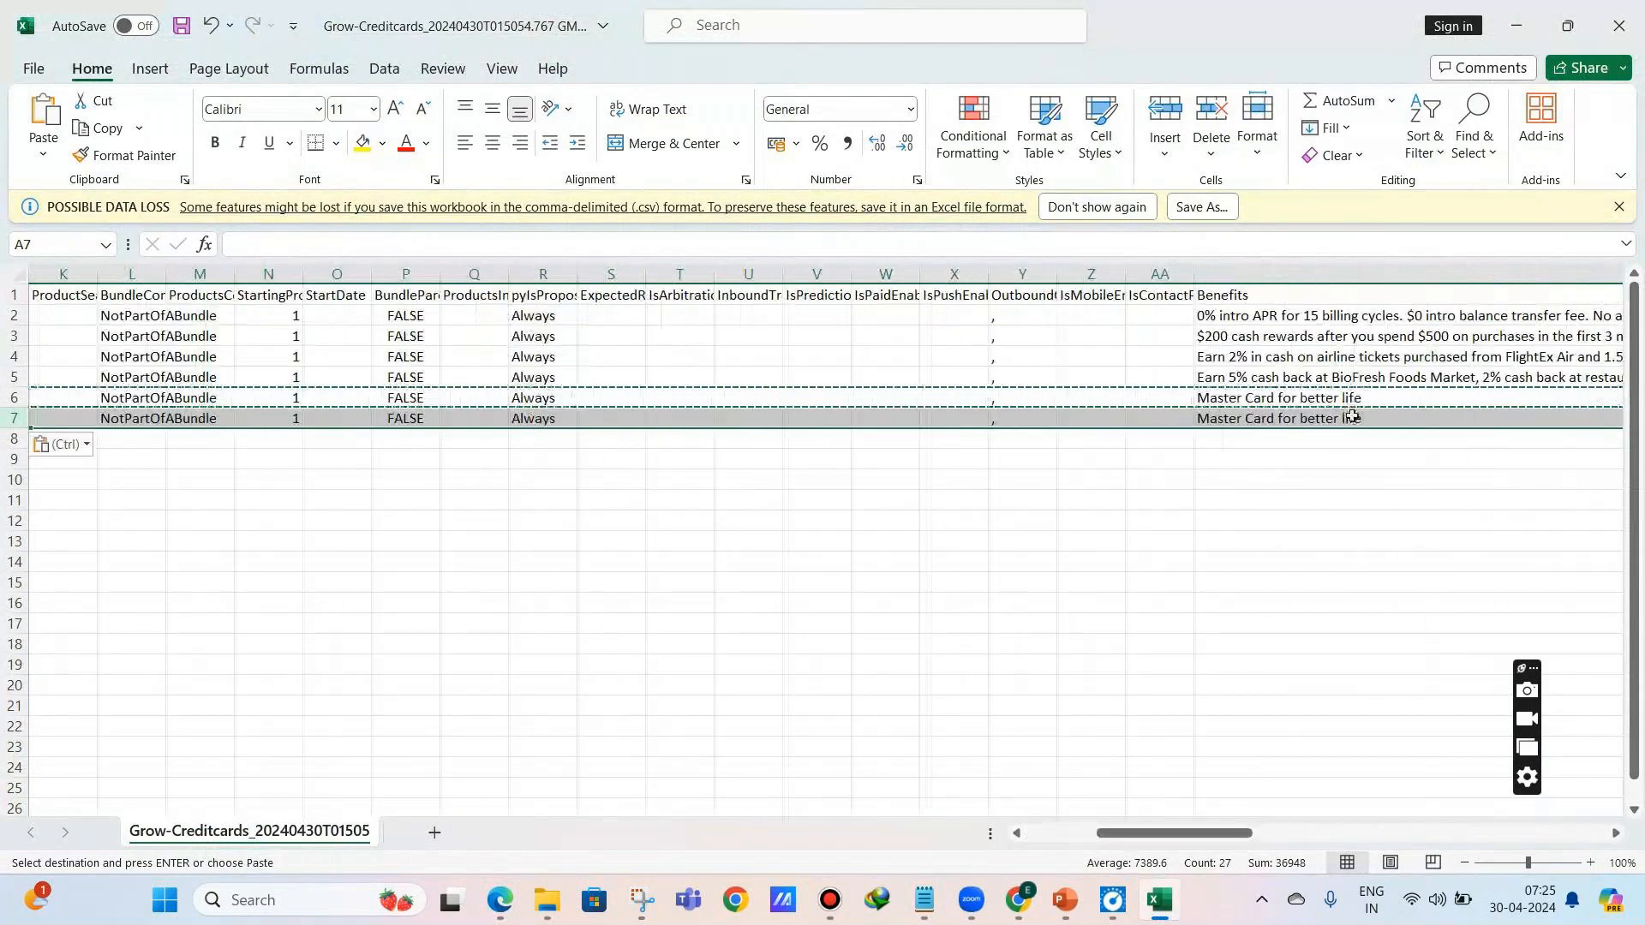
pyautogui.doubleClick(1352, 416)
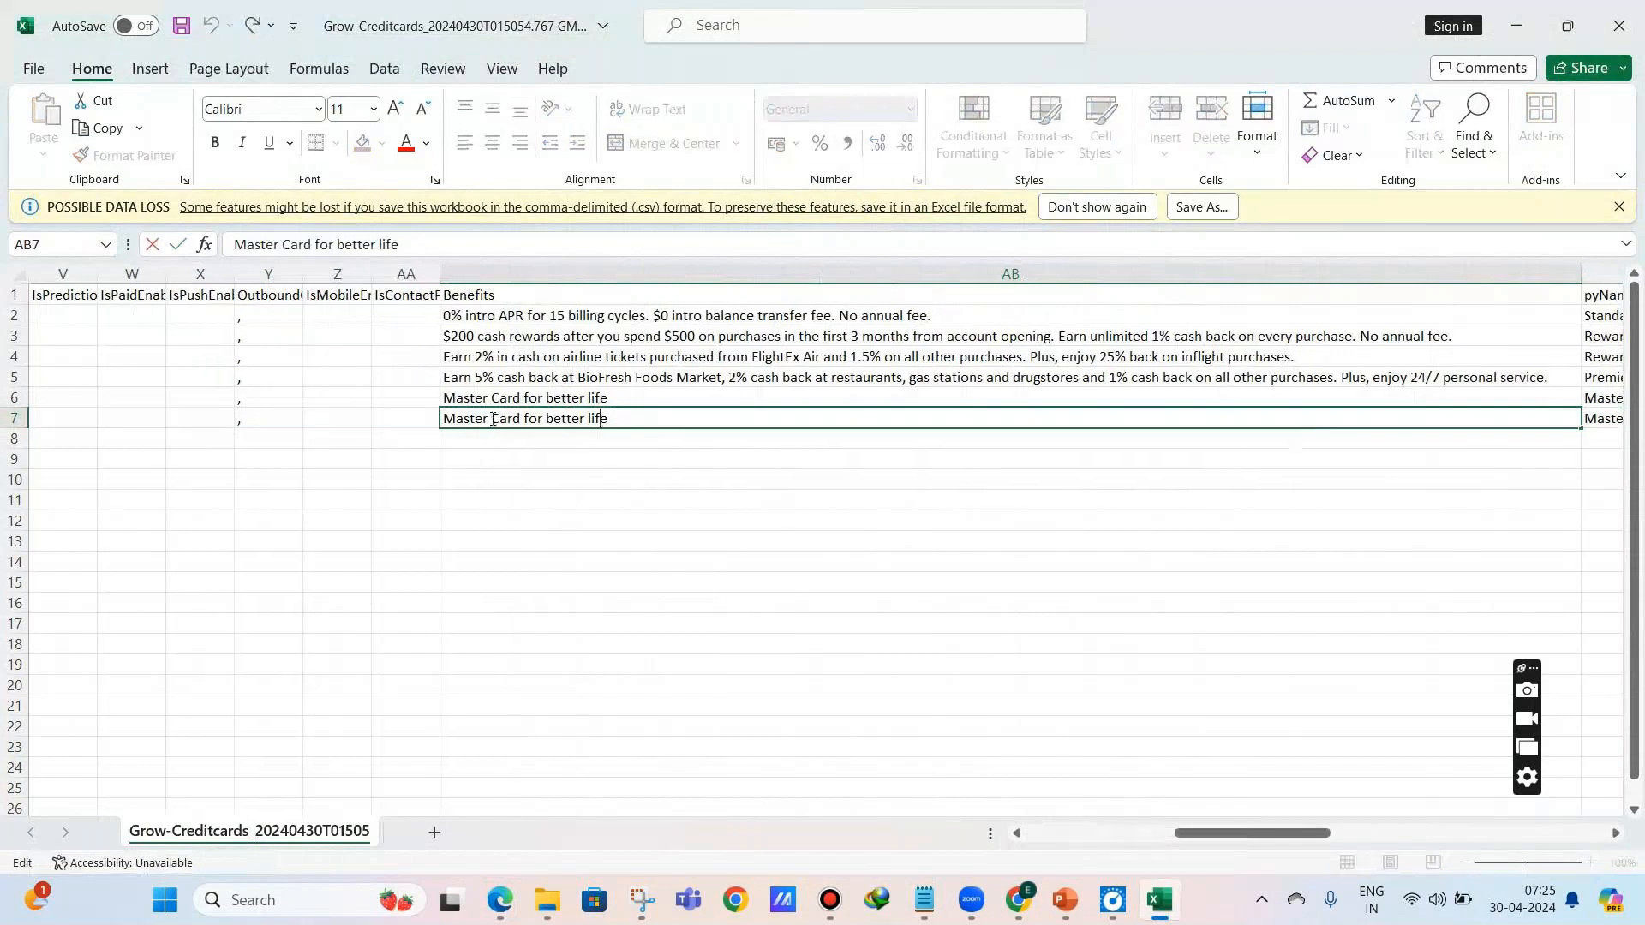
pyautogui.moveTo(1292, 426); pyautogui.dragTo(343, 438)
pyautogui.write('VISA Card for sho')
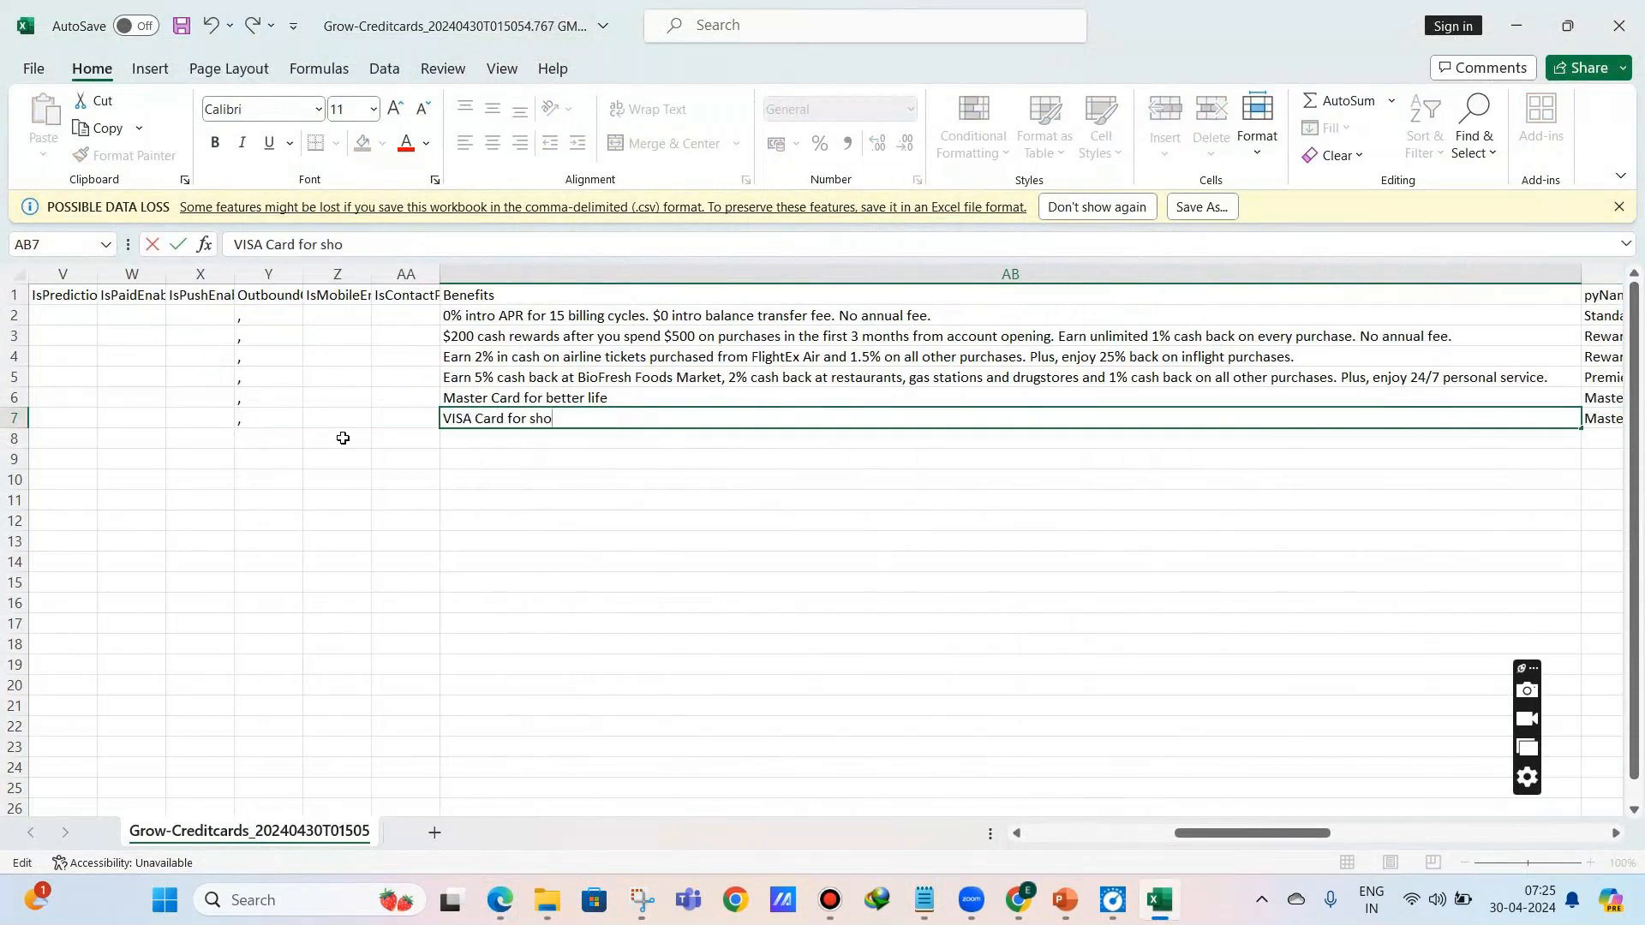
pyautogui.write('pping and travelling')
pyautogui.hotkey('shift', 'Home')
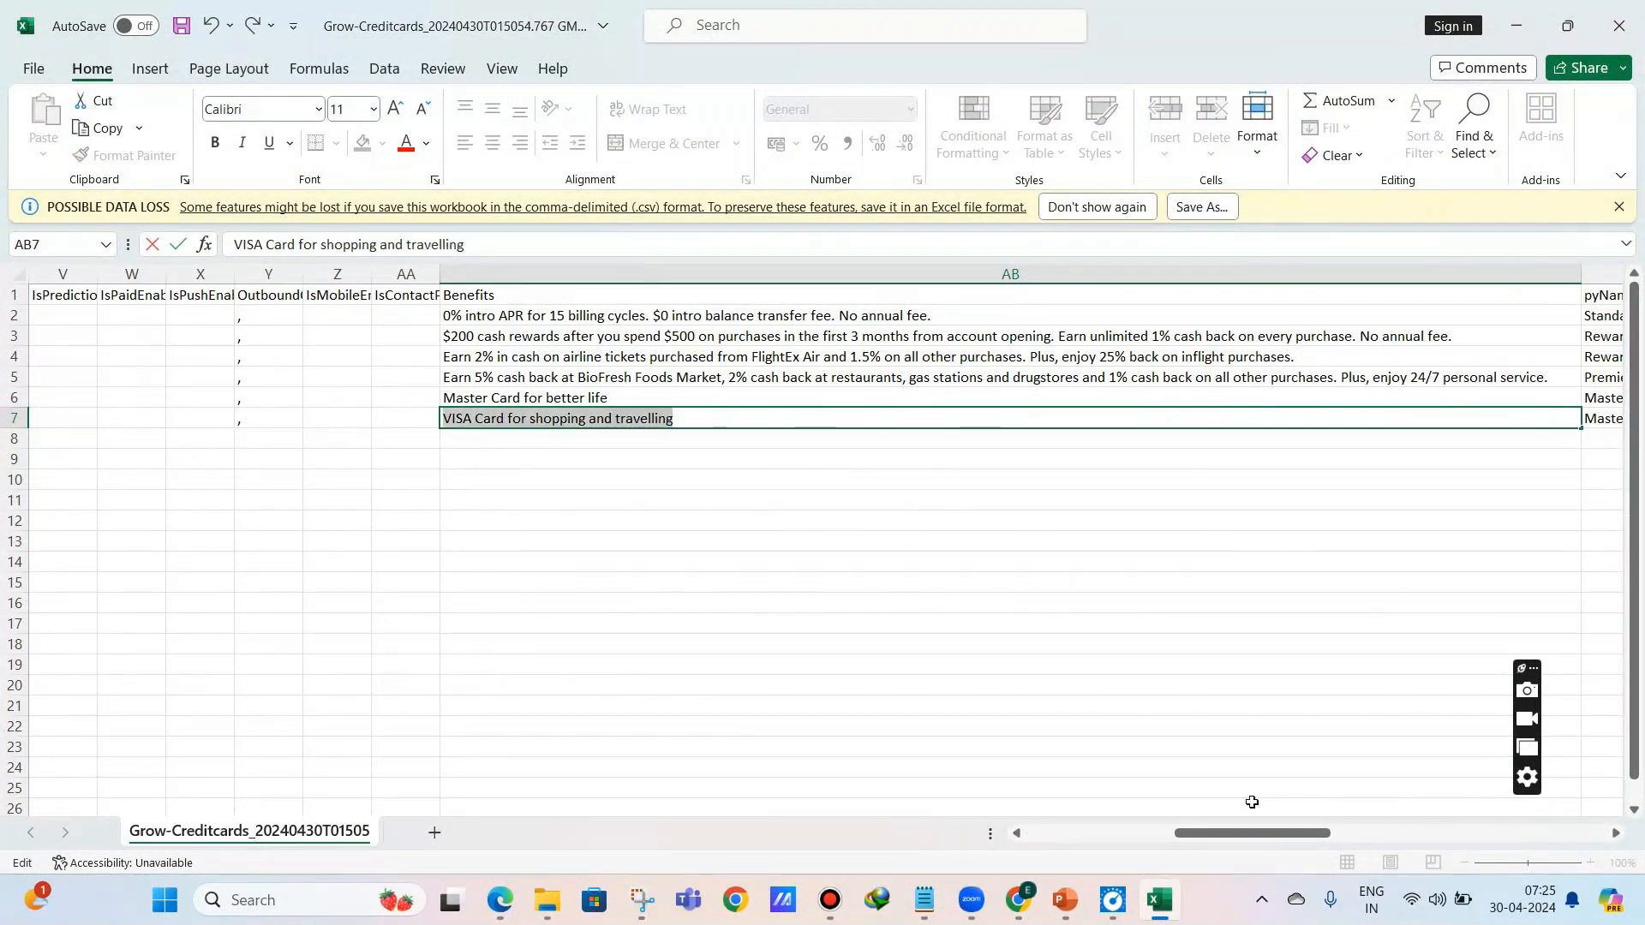
# - Set the pyName in row 7 to VISACard
pyautogui.hscroll(3, 1254, 805)
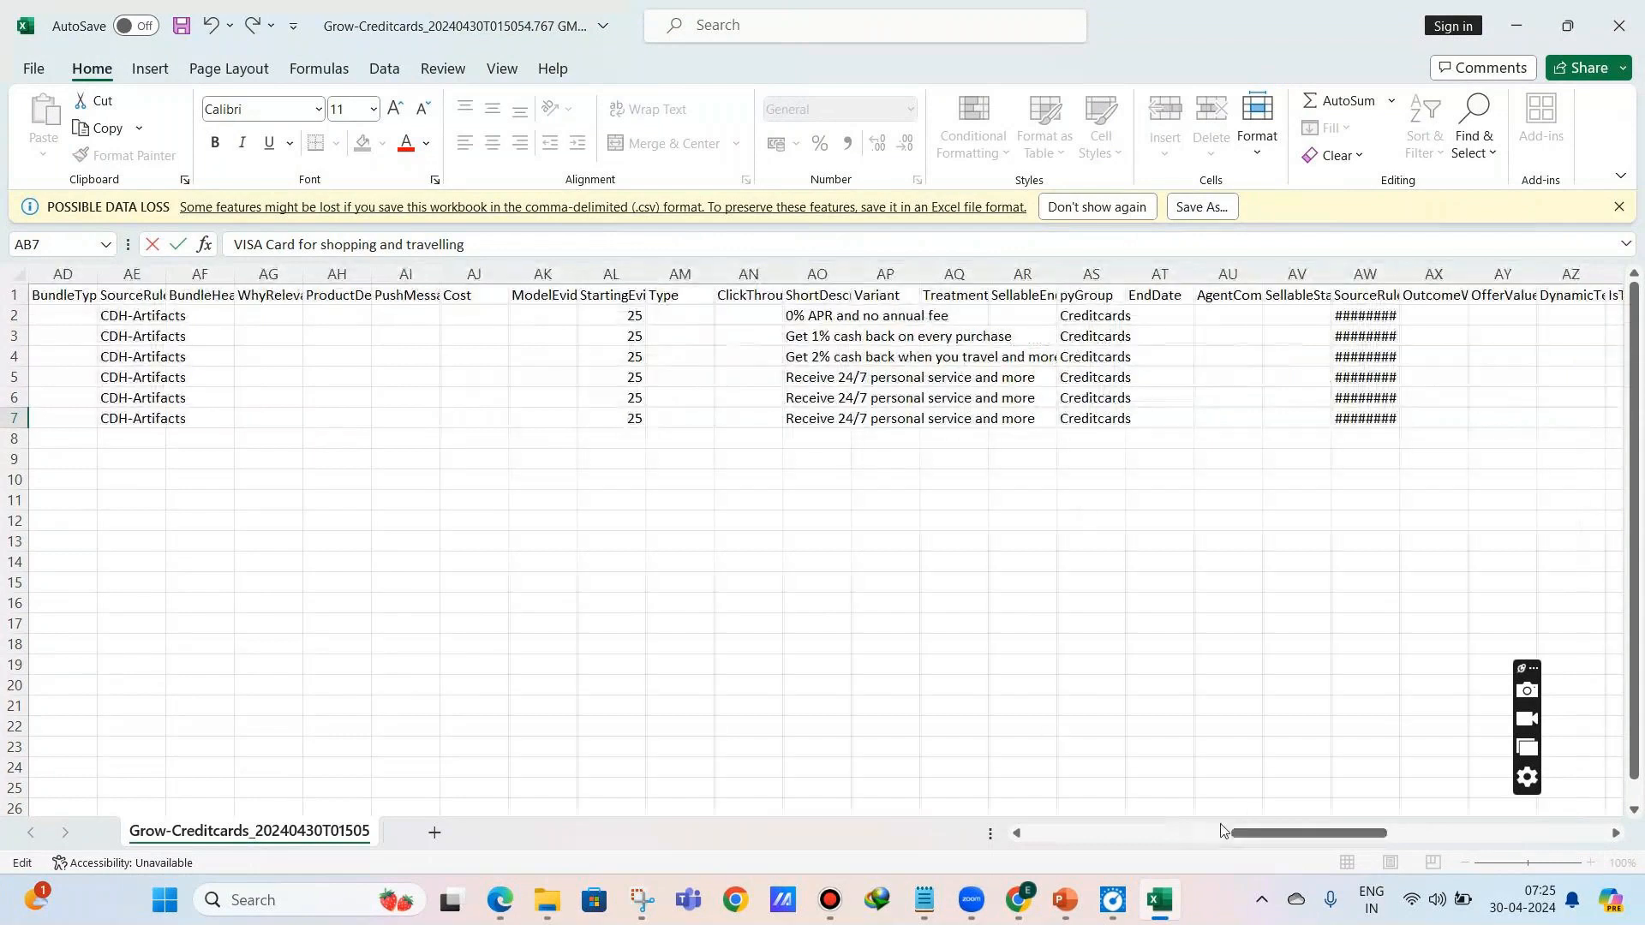
pyautogui.moveTo(1247, 836); pyautogui.dragTo(1225, 839)
pyautogui.click(1328, 416)
pyautogui.doubleClick(1328, 417)
pyautogui.write('VISACard')
# - Set the KeyCode in row 7 to VISACARD
pyautogui.moveTo(1271, 834); pyautogui.dragTo(1366, 828)
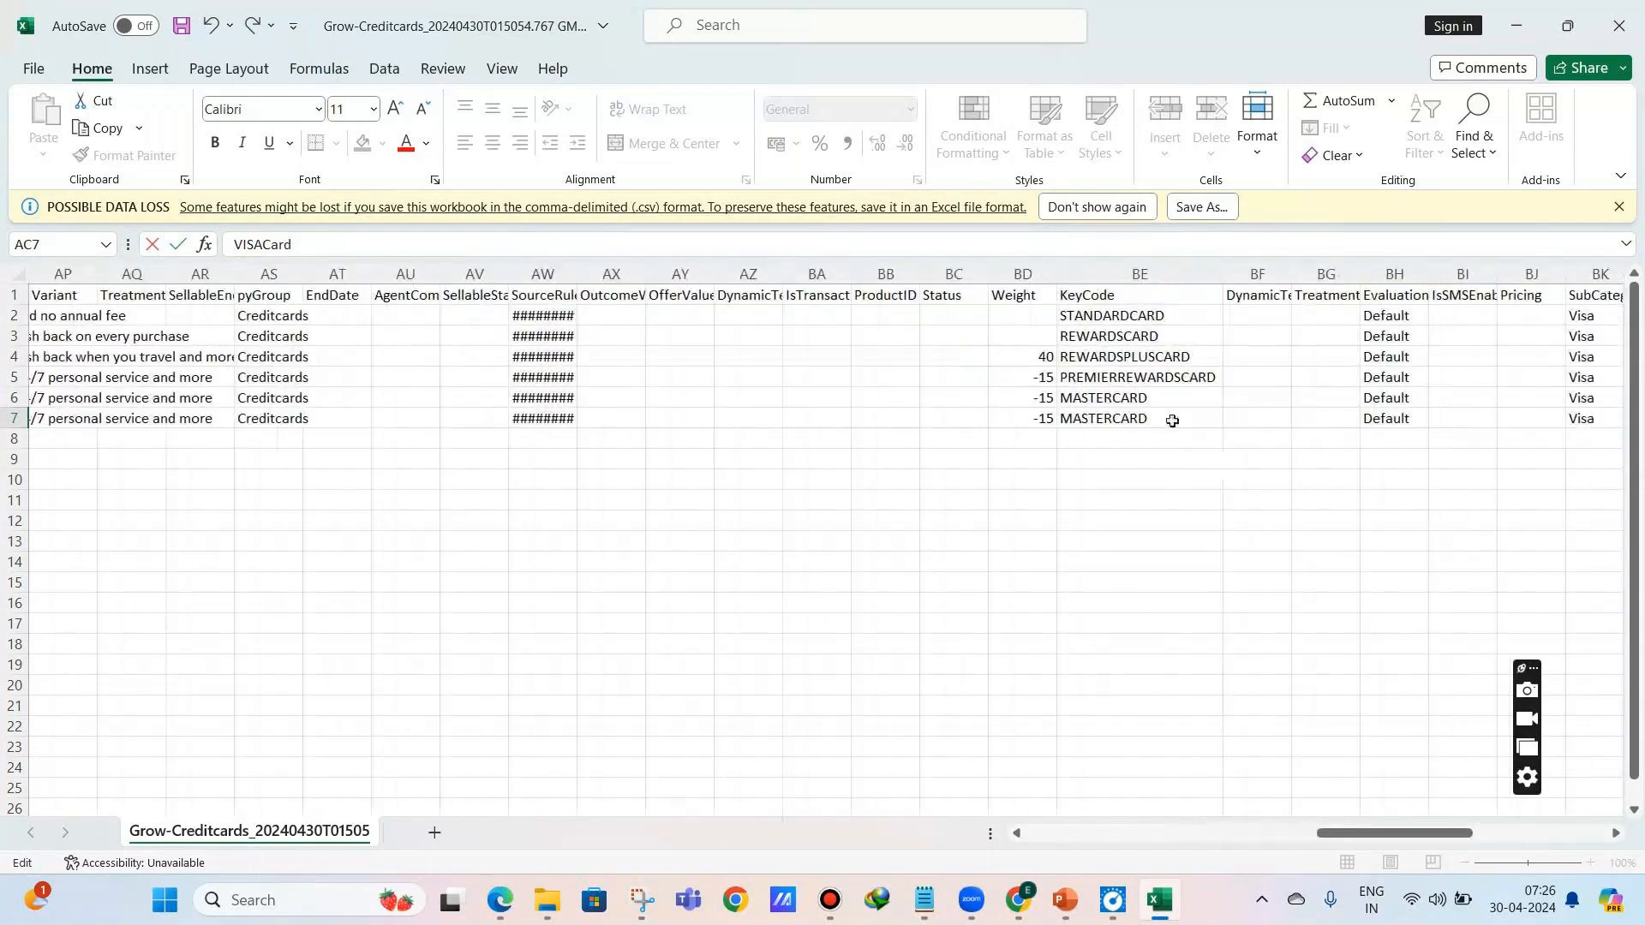
pyautogui.click(1174, 420)
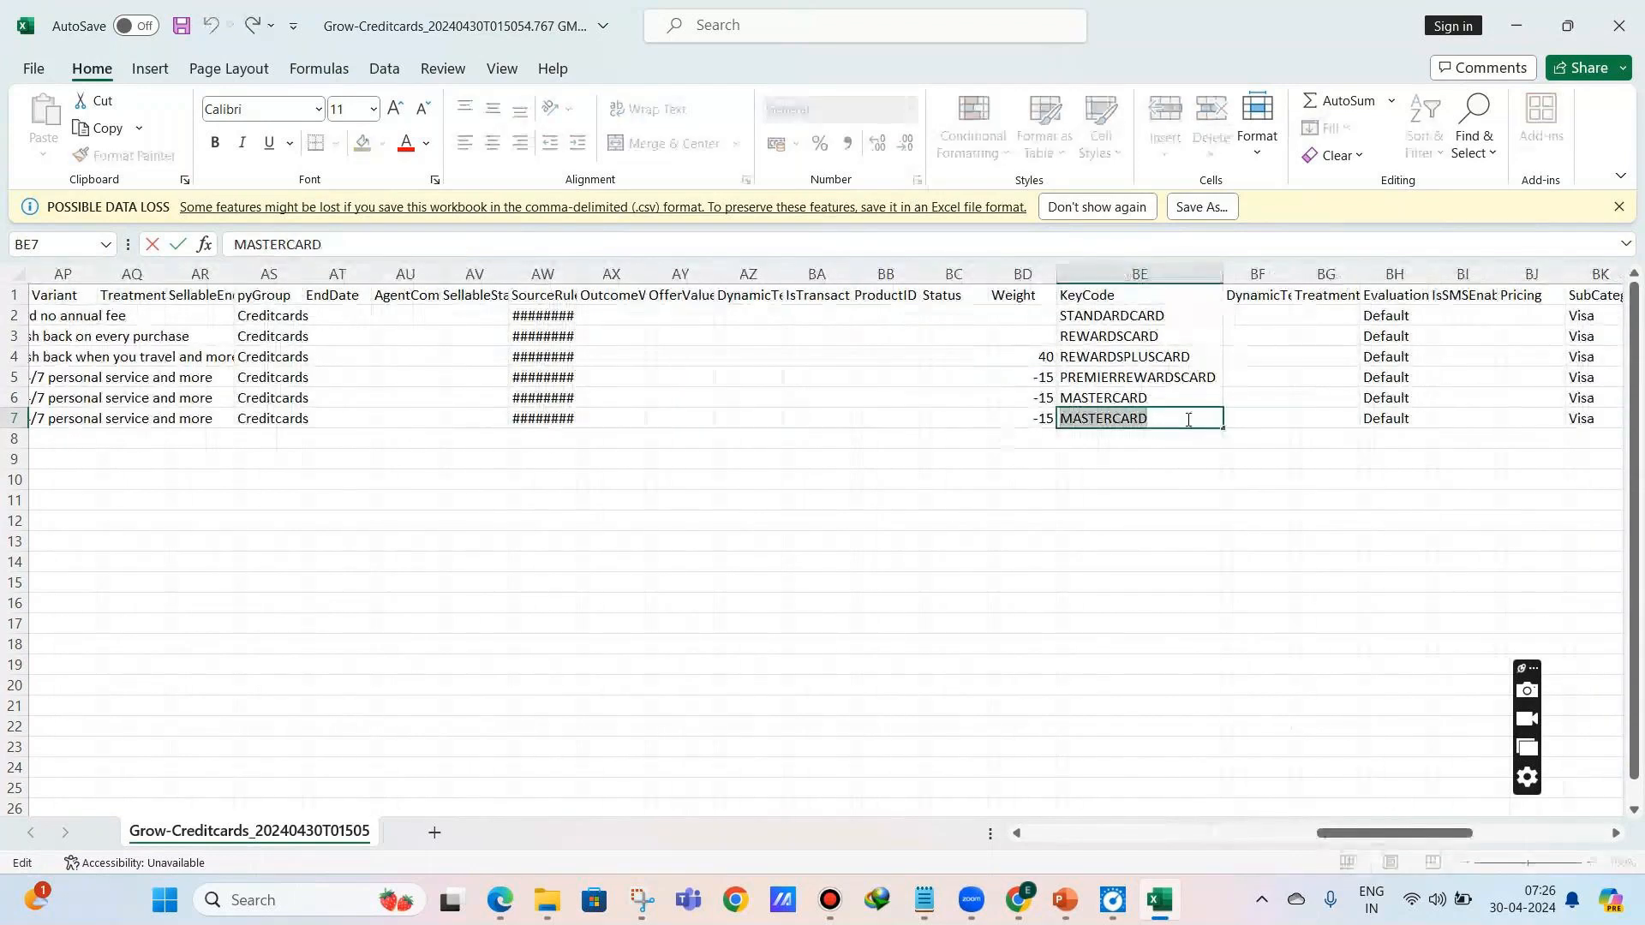
pyautogui.write('VISACARD')
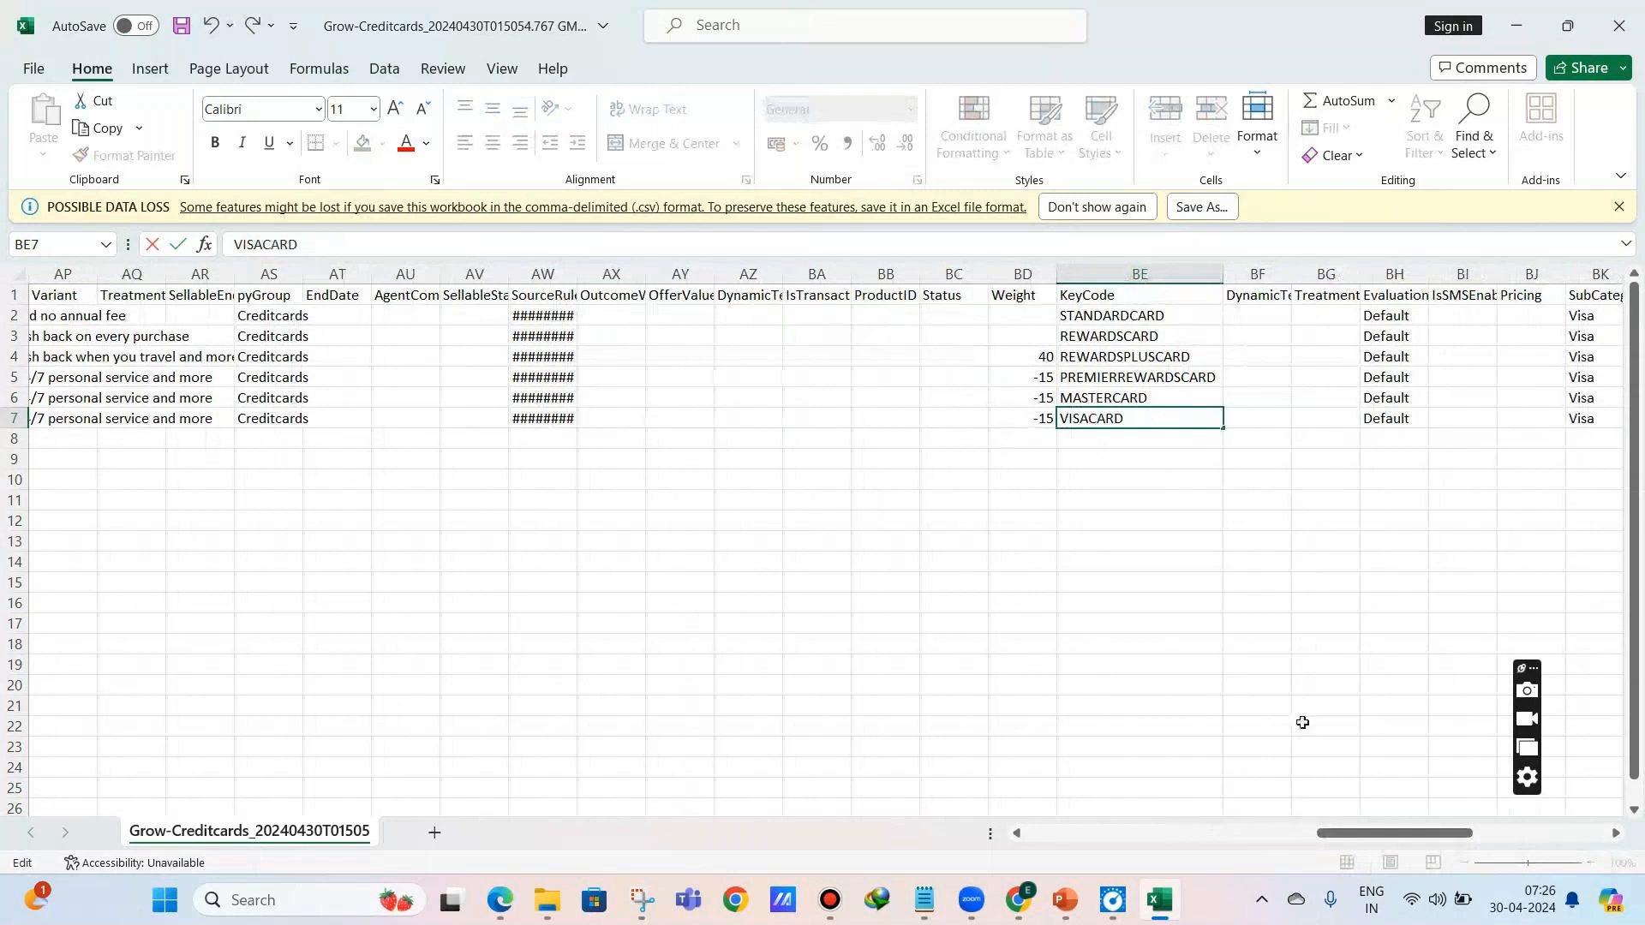
# - Set the pyLabel in row 7 to VISA Card, save the CSV file and return to the sheet's first columns
pyautogui.moveTo(1352, 833); pyautogui.dragTo(1474, 815)
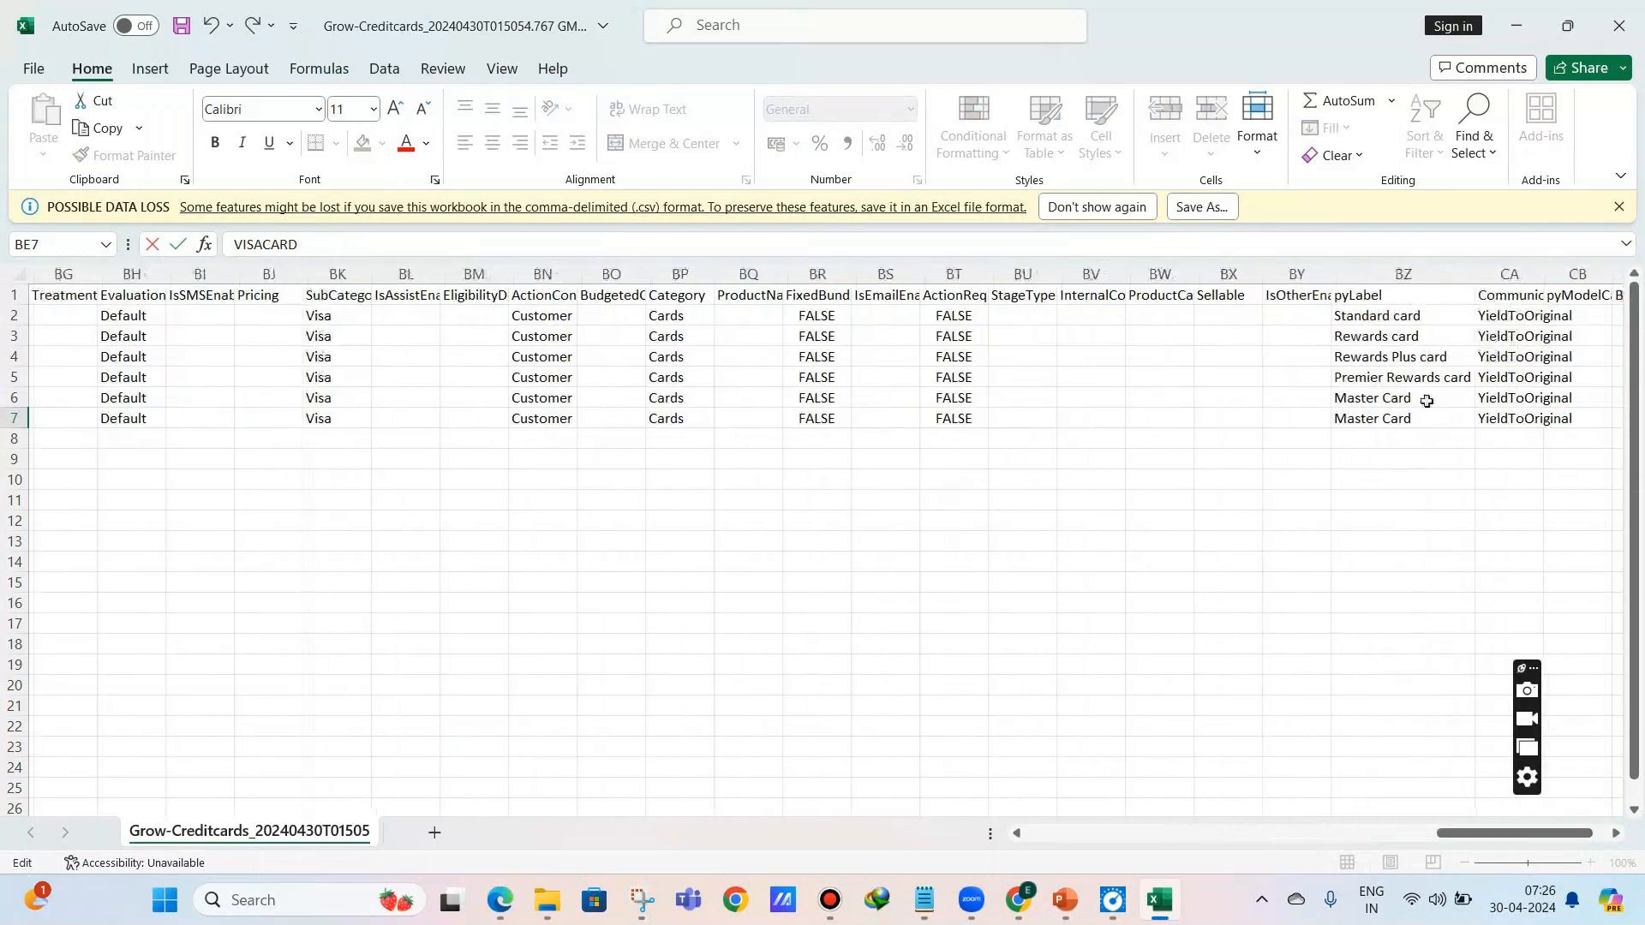
pyautogui.doubleClick(1426, 418)
pyautogui.moveTo(1426, 418); pyautogui.dragTo(1223, 393)
pyautogui.write('VI')
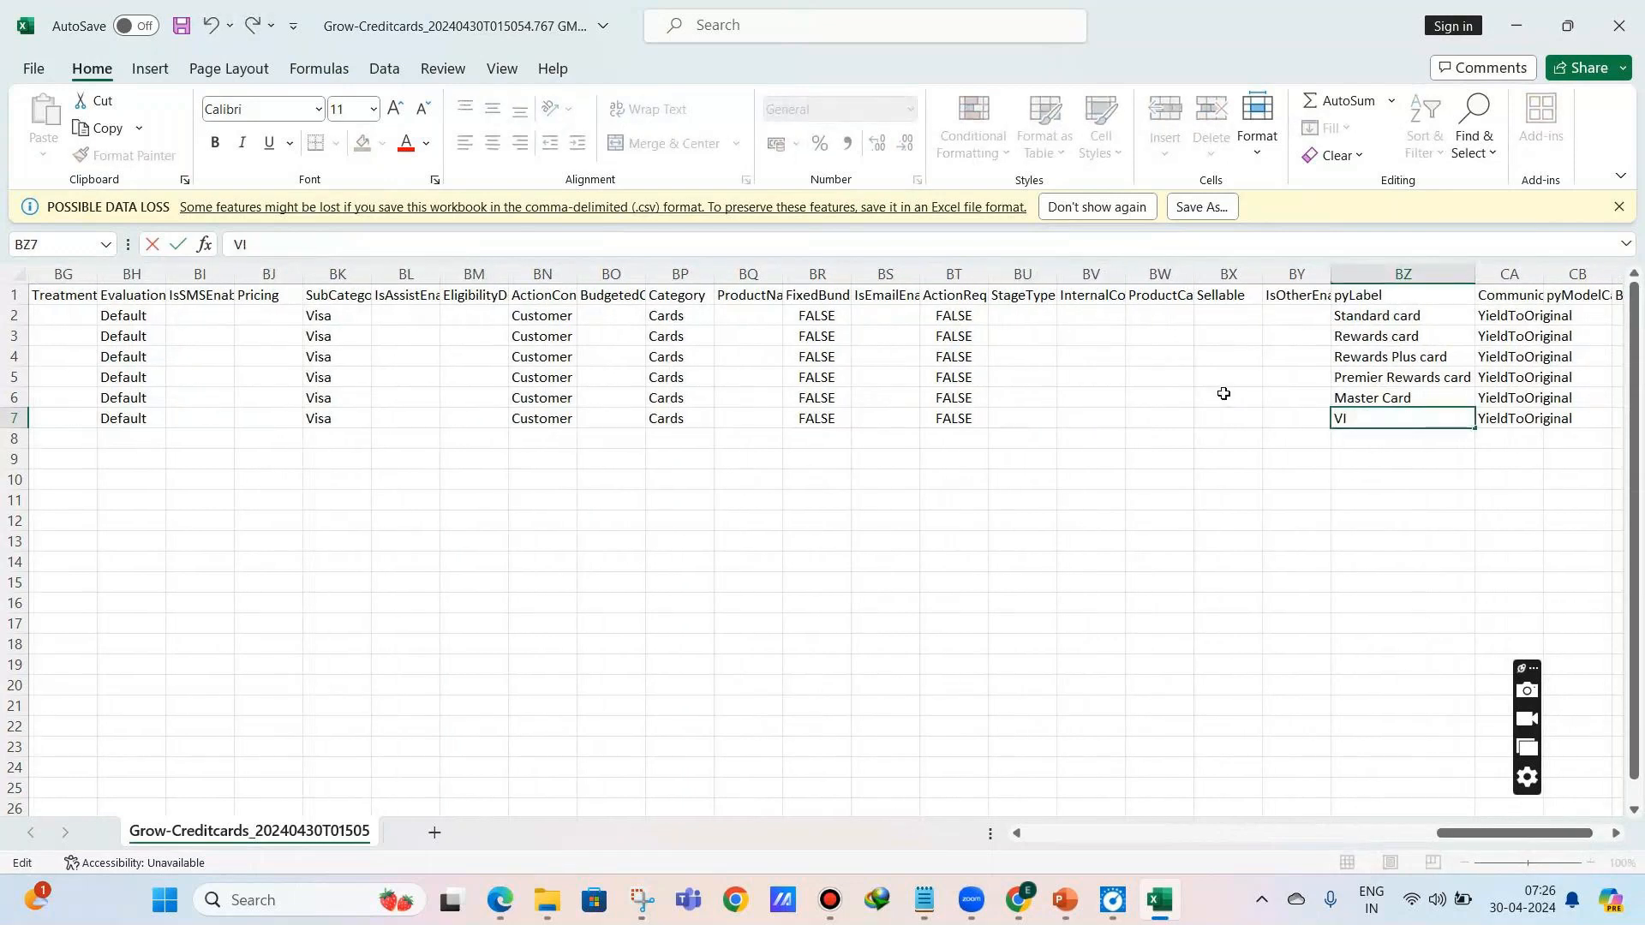
pyautogui.write('SA Card')
pyautogui.hotkey('ctrl', 'Return')
pyautogui.click(1160, 521)
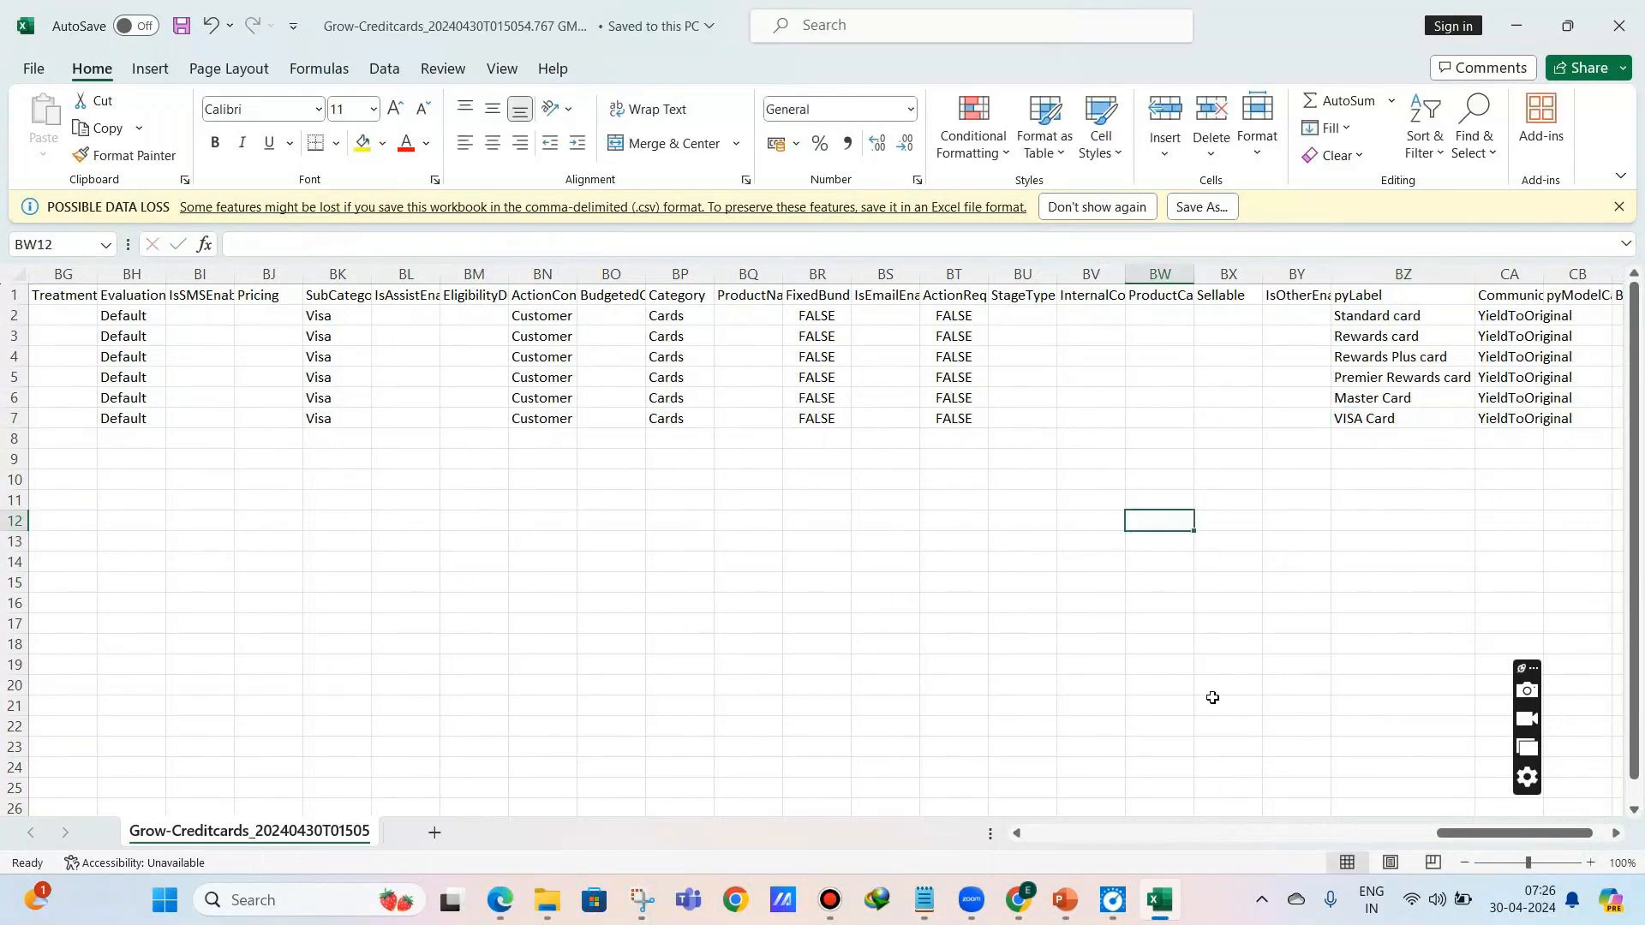
pyautogui.moveTo(1498, 832); pyautogui.dragTo(1057, 800)
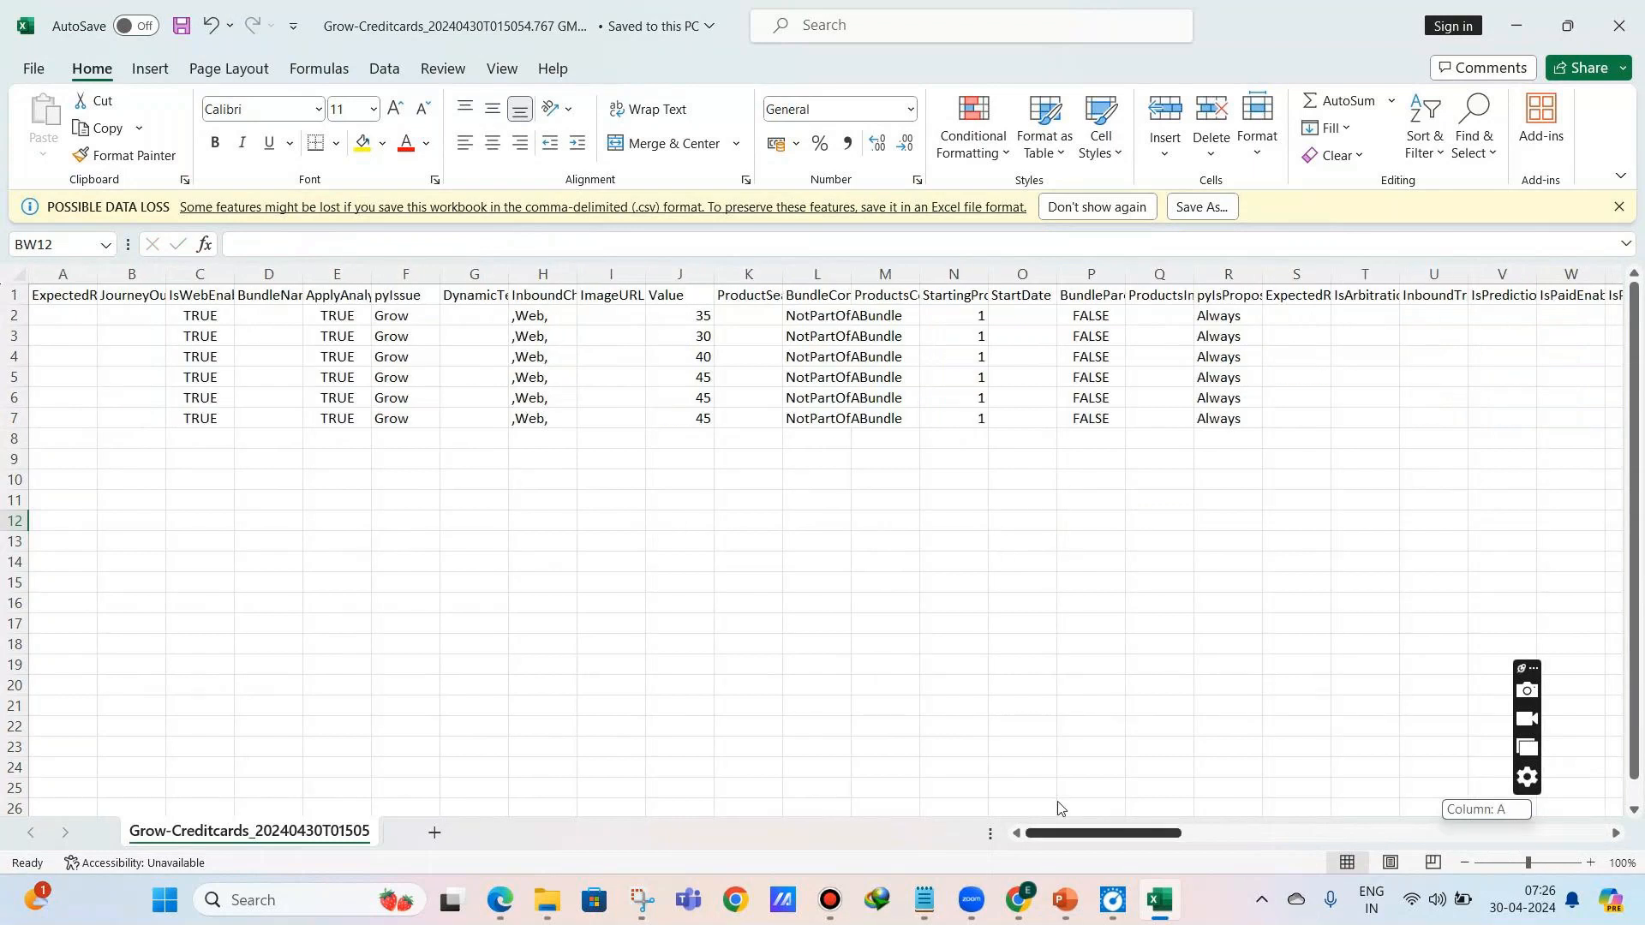
pyautogui.click(854, 503)
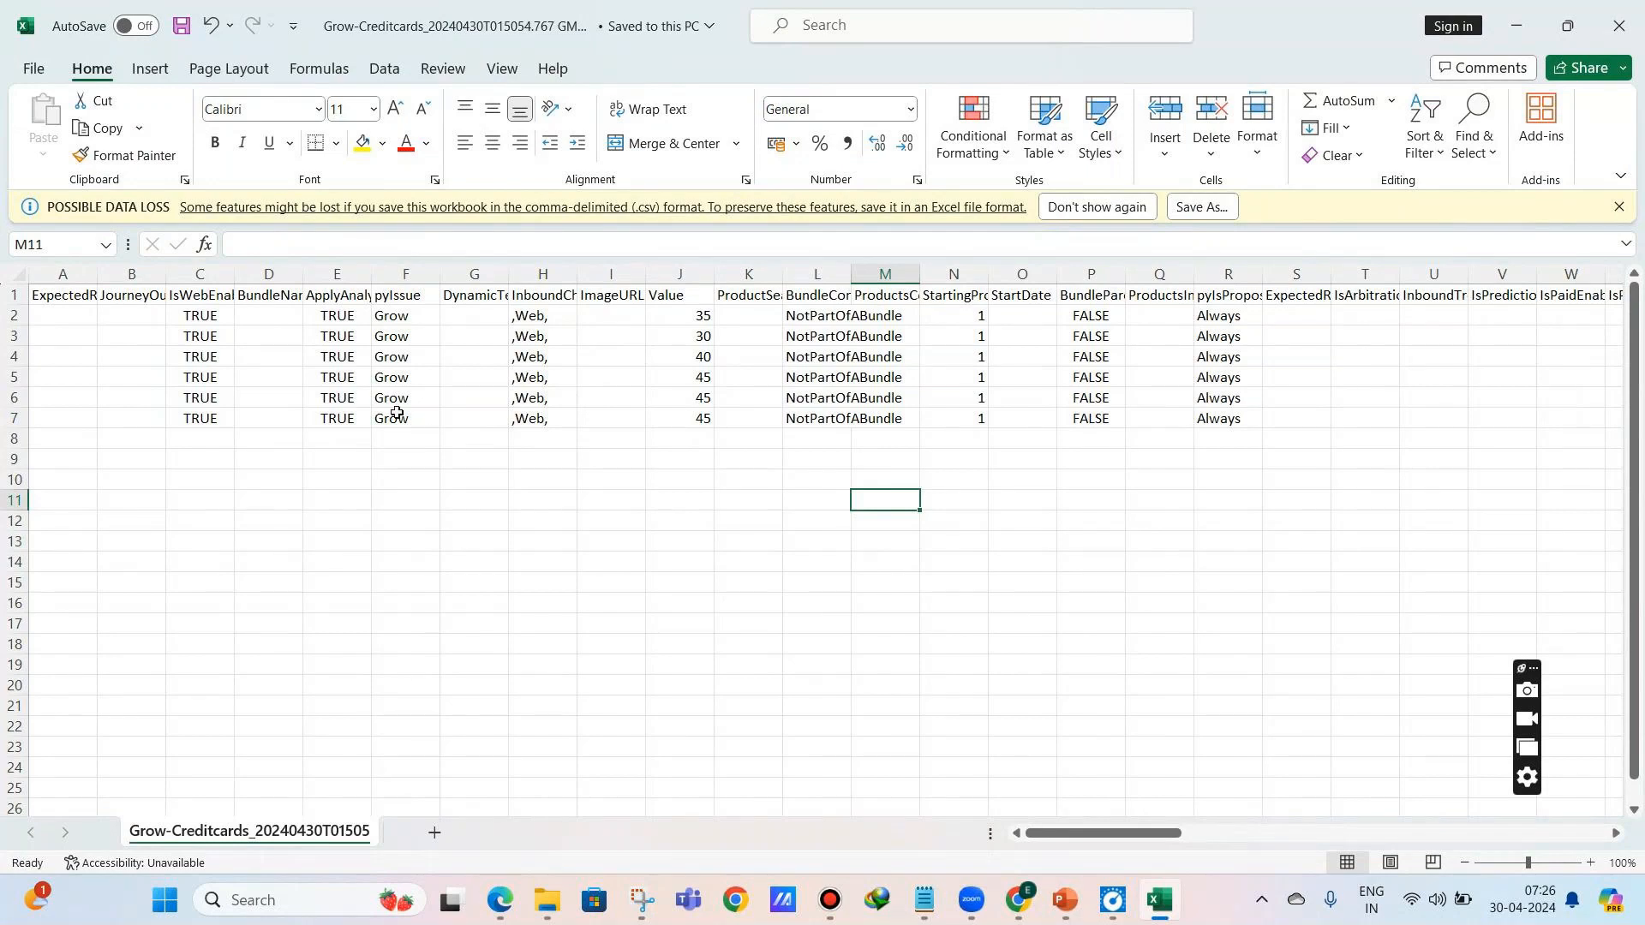
# - Check the pyIssue and pyIsPropositionActive columns of the exported credit card propositions, widening pyIsPropositionActive to read its header
pyautogui.click(410, 273)
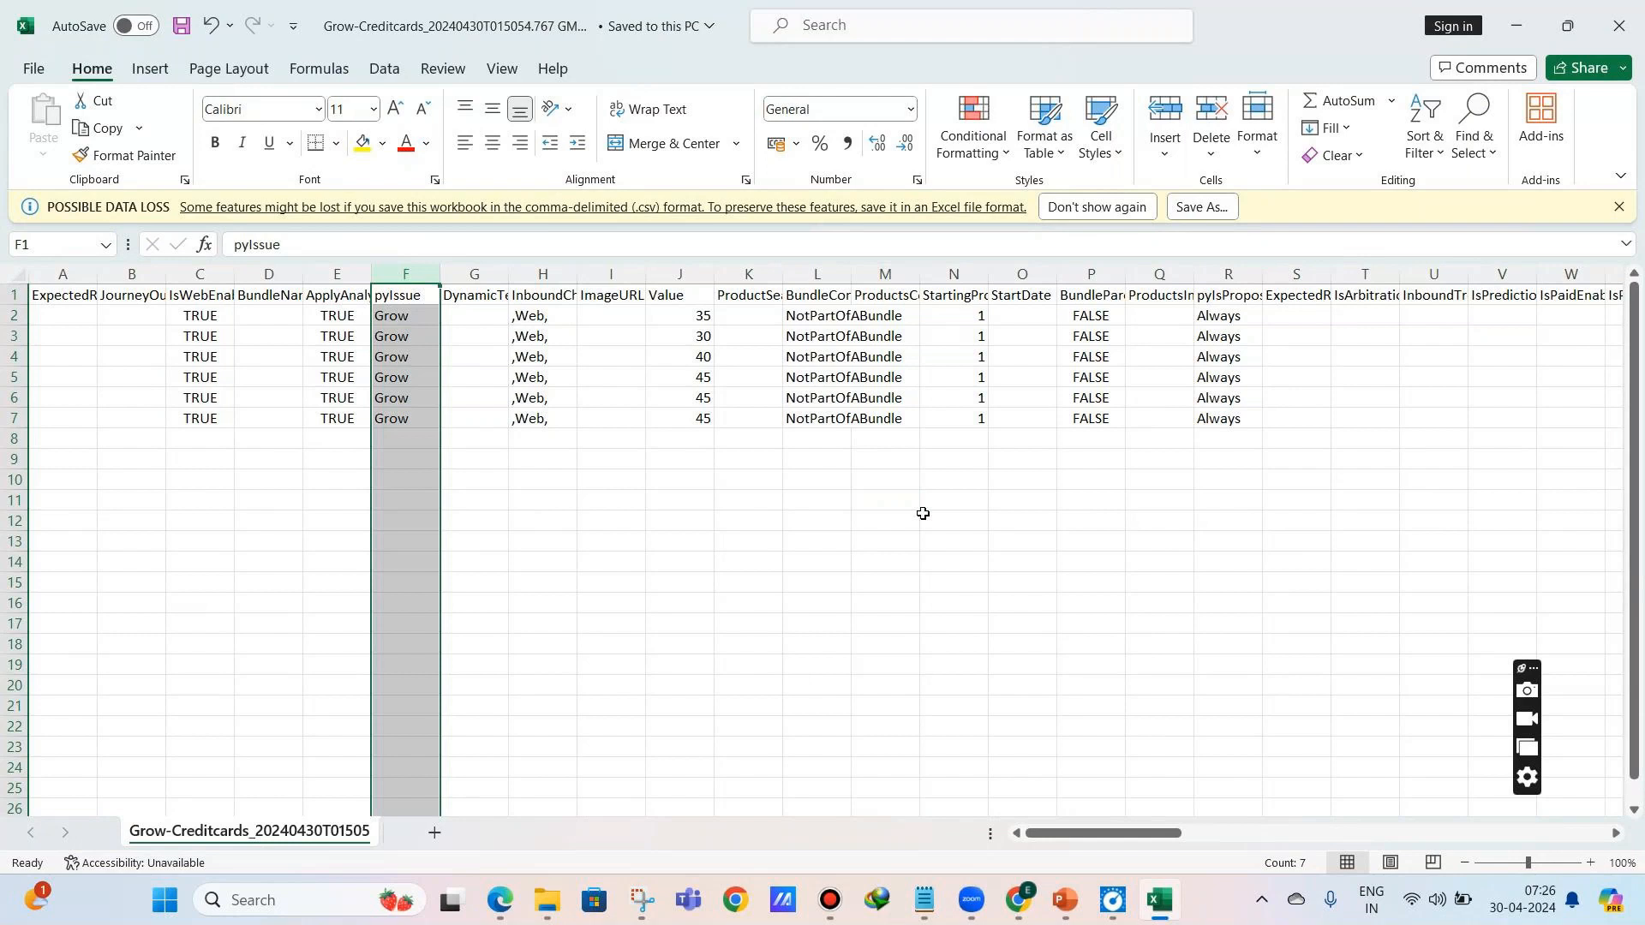
pyautogui.moveTo(1111, 846); pyautogui.dragTo(1165, 846)
pyautogui.click(708, 275)
pyautogui.moveTo(716, 275); pyautogui.dragTo(742, 275)
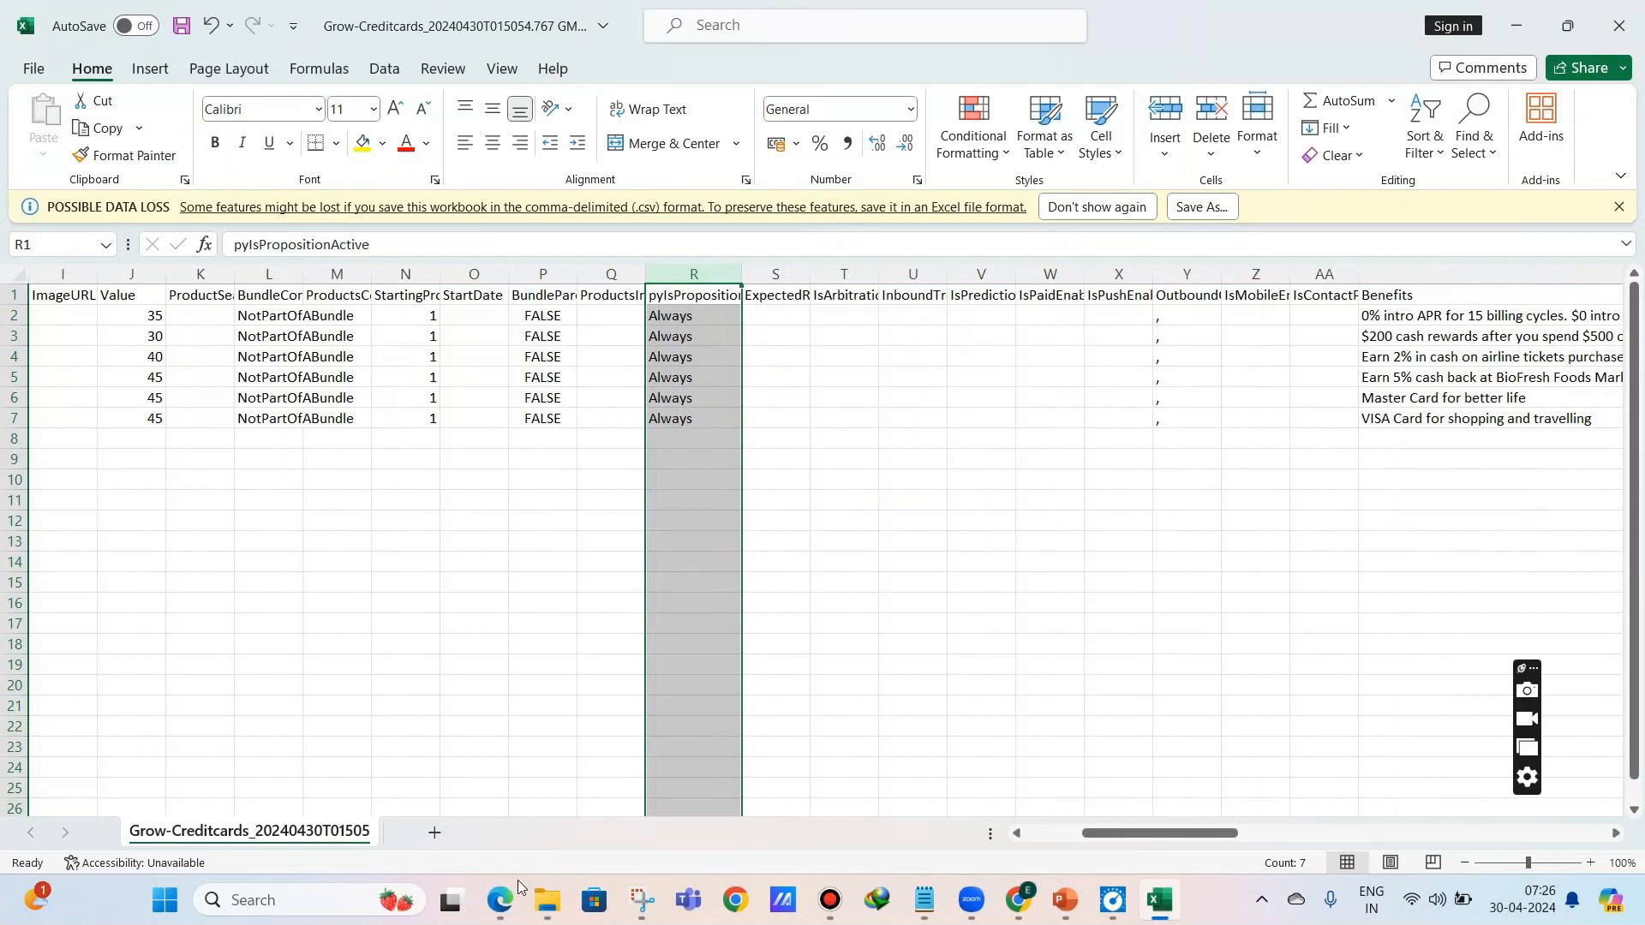
# - Switch to Pega Dev Studio in Edge, open the StandardCard proposition and compare its ACTIVE setting with the CSV's pyIsPropositionActive column in Excel
pyautogui.moveTo(514, 884)
pyautogui.click(267, 780)
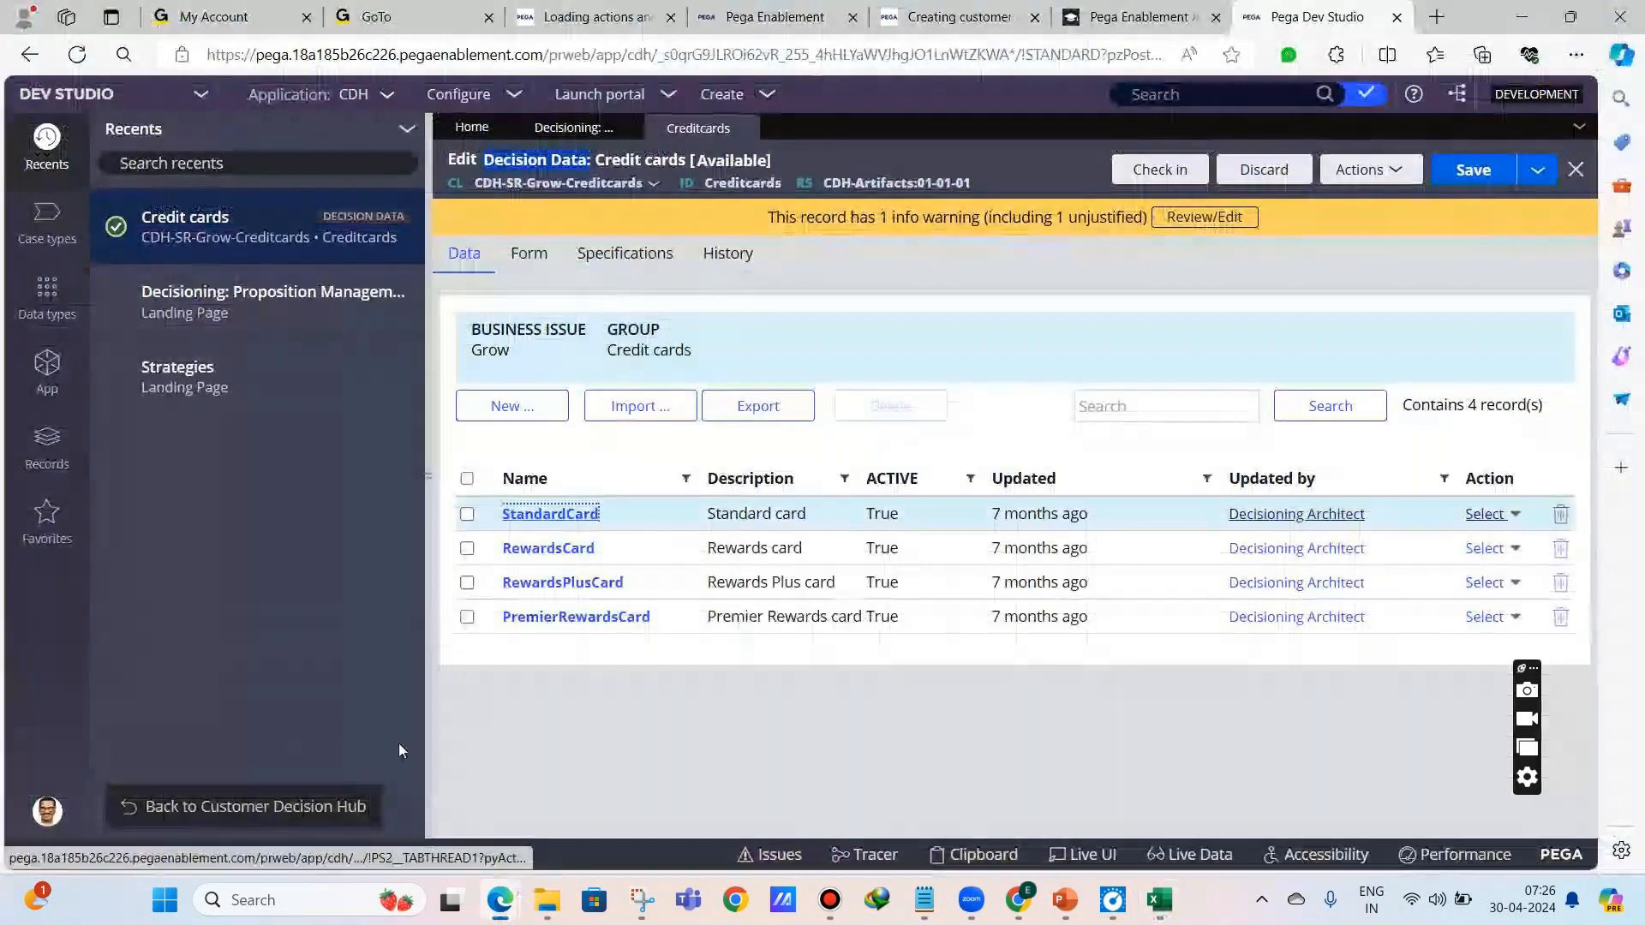
pyautogui.click(572, 545)
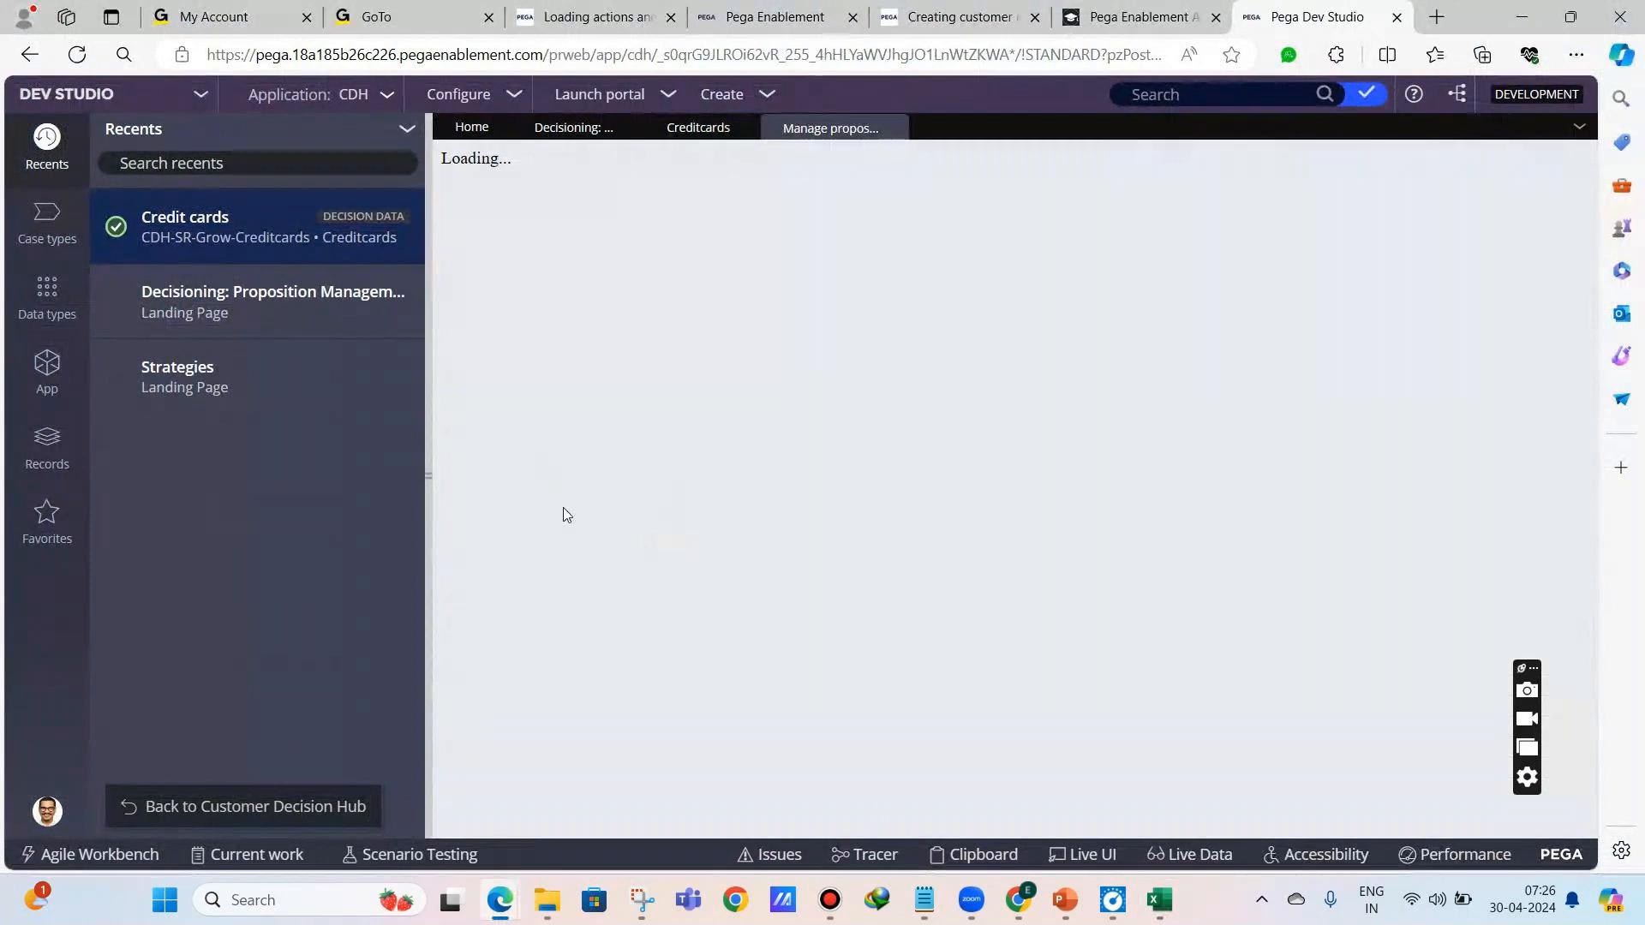
pyautogui.click(306, 17)
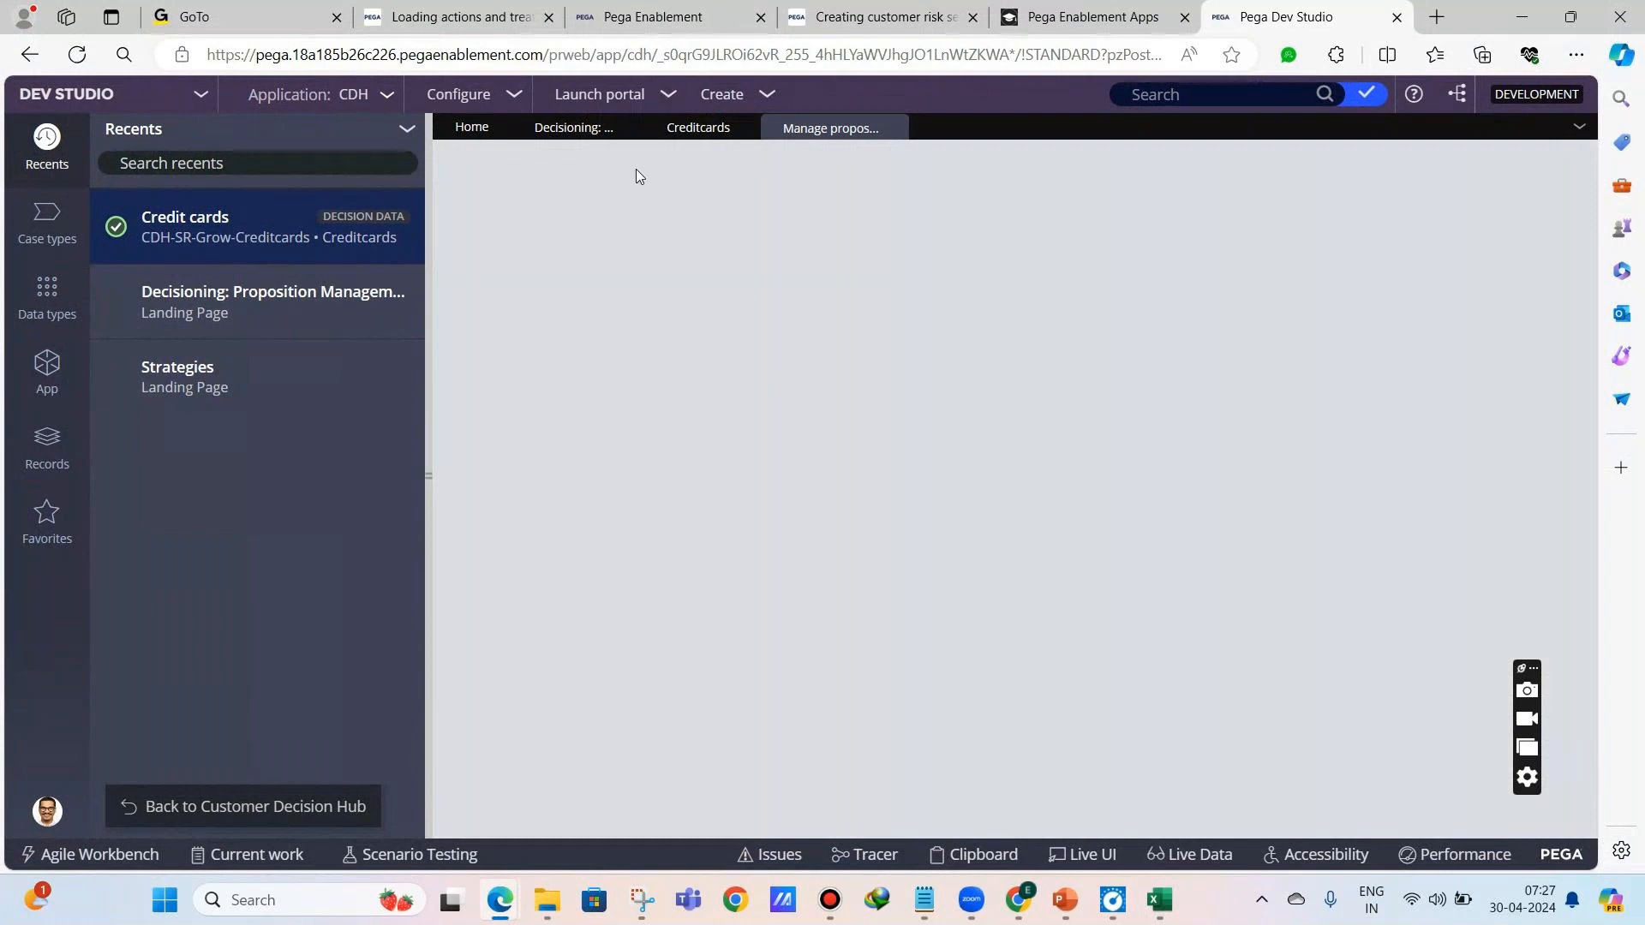
pyautogui.click(727, 128)
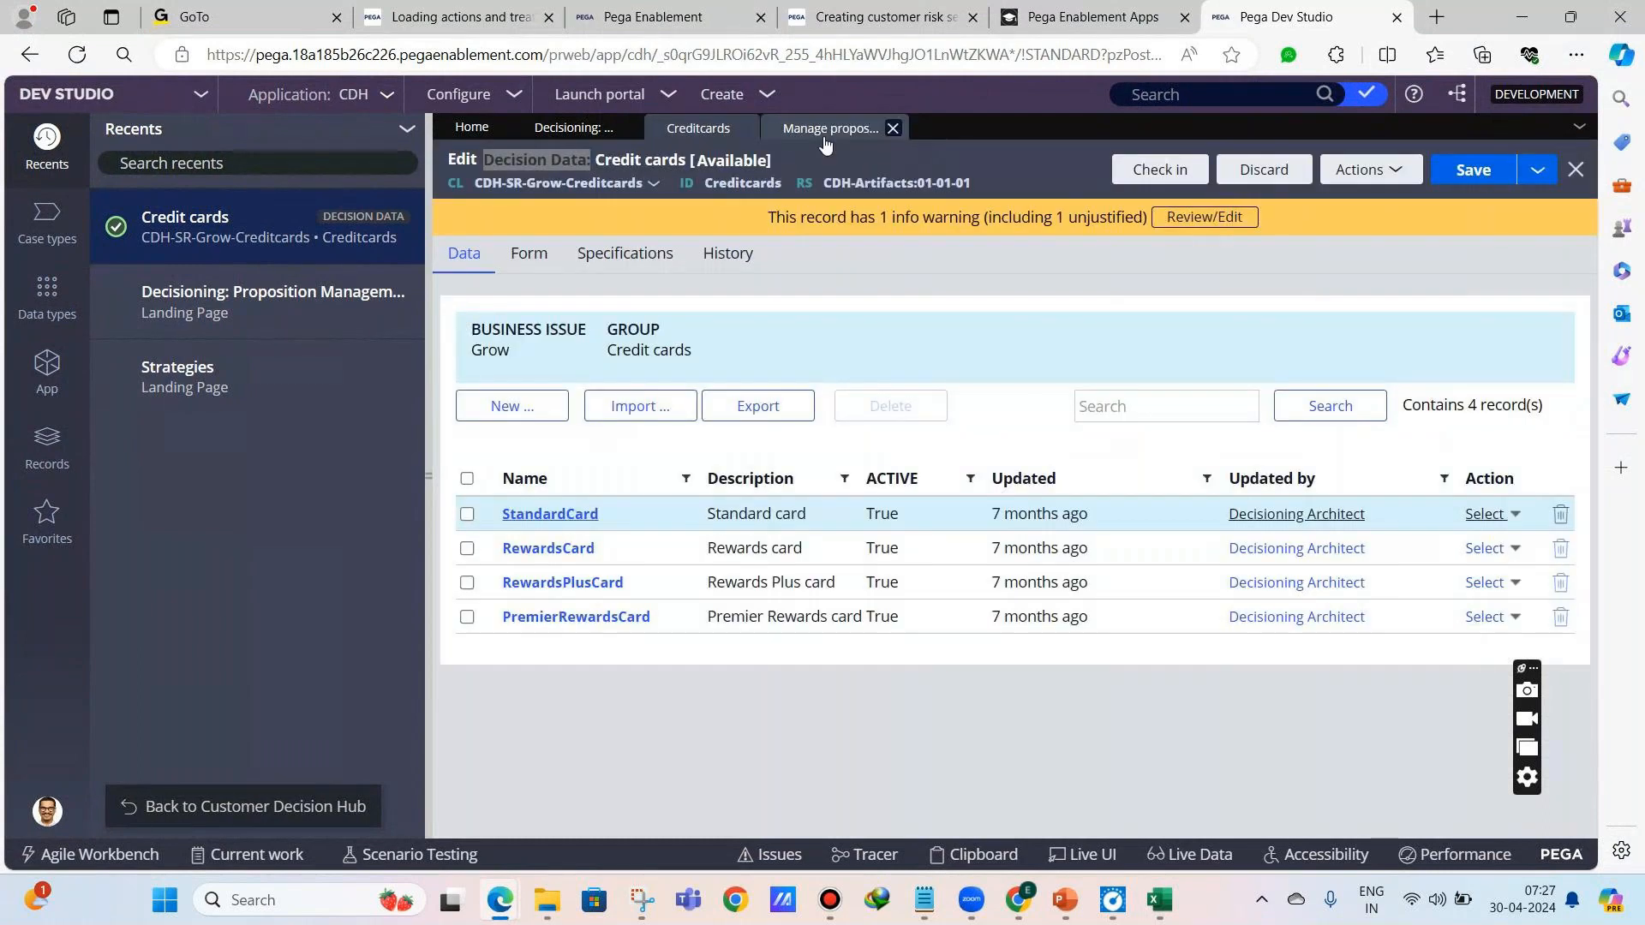
pyautogui.click(823, 136)
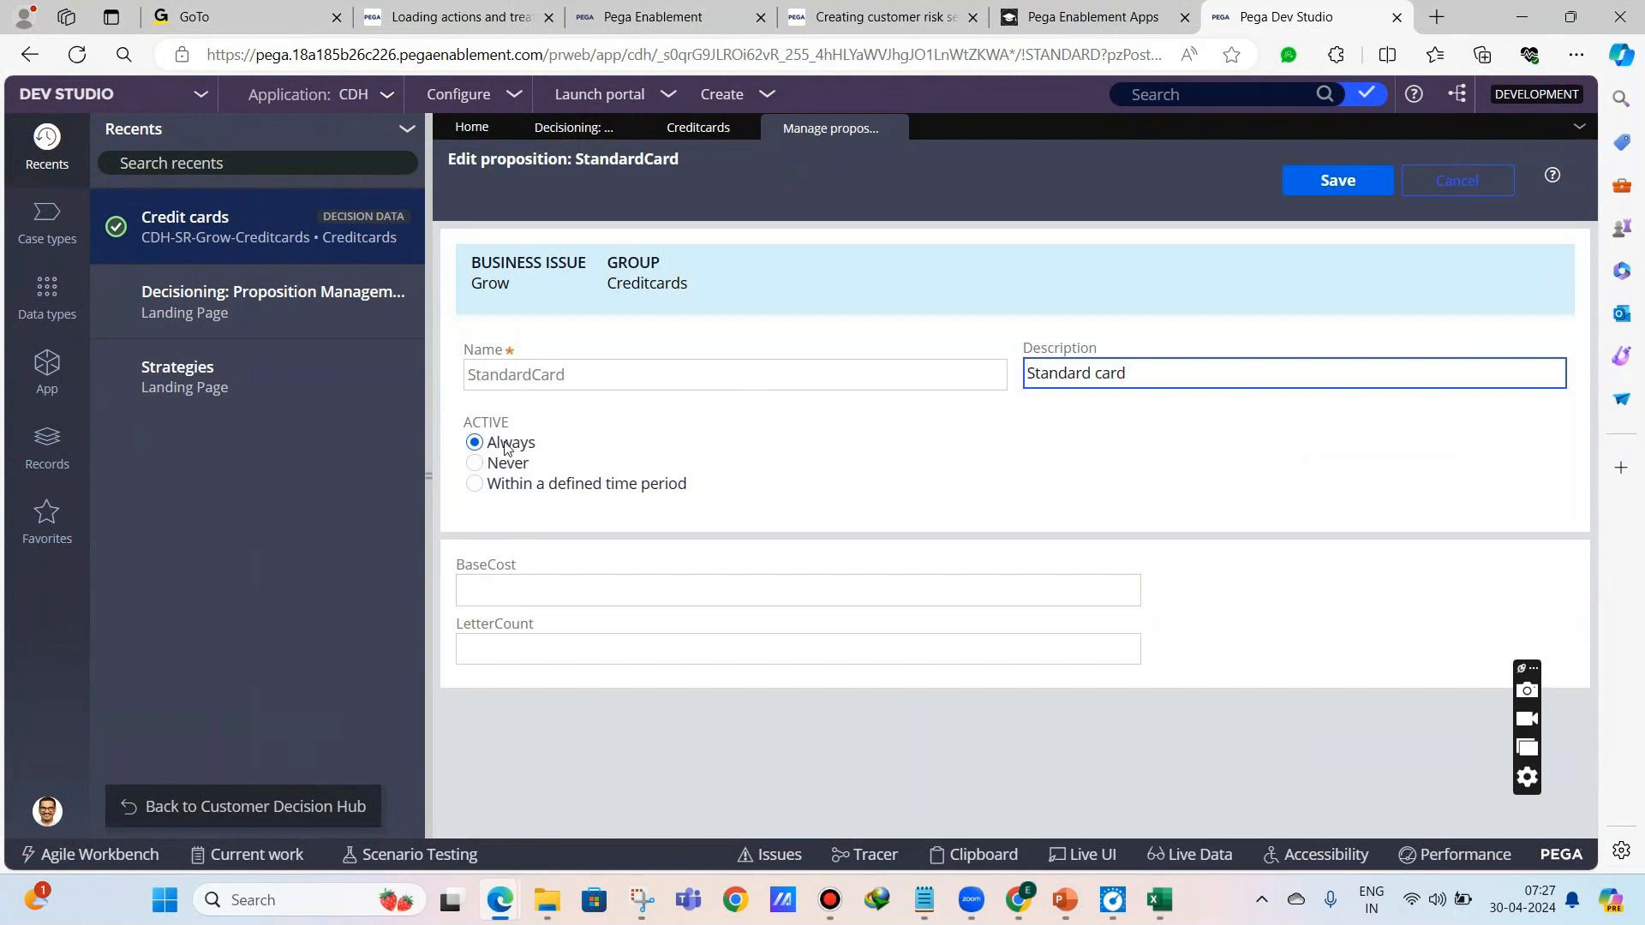
pyautogui.click(1159, 899)
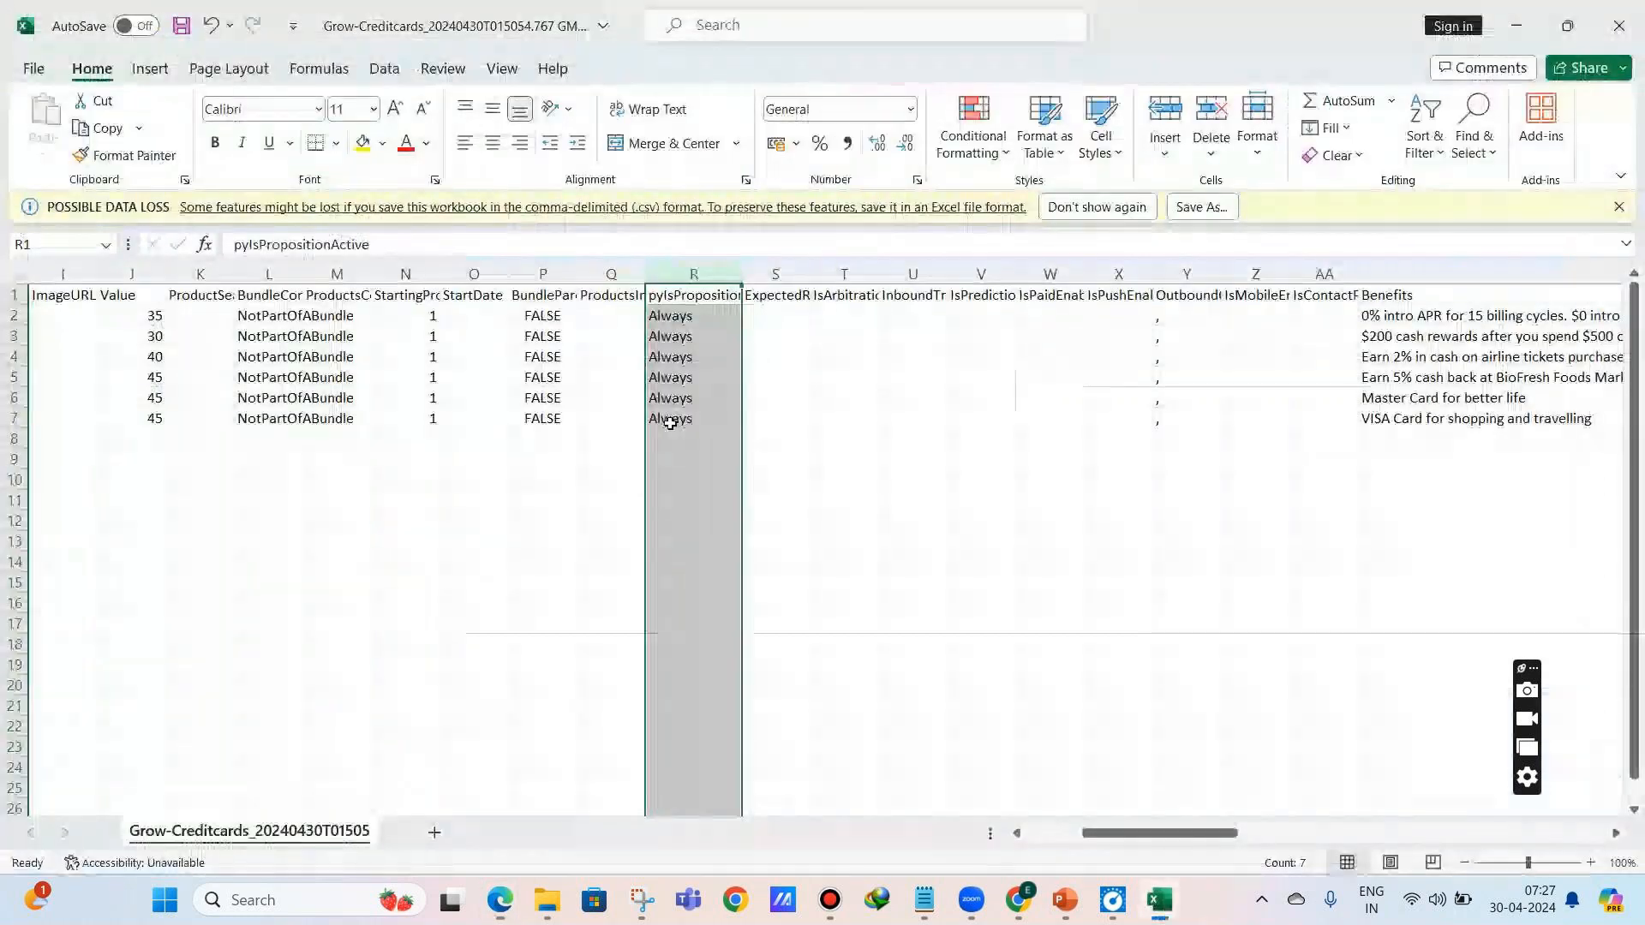
pyautogui.click(1179, 905)
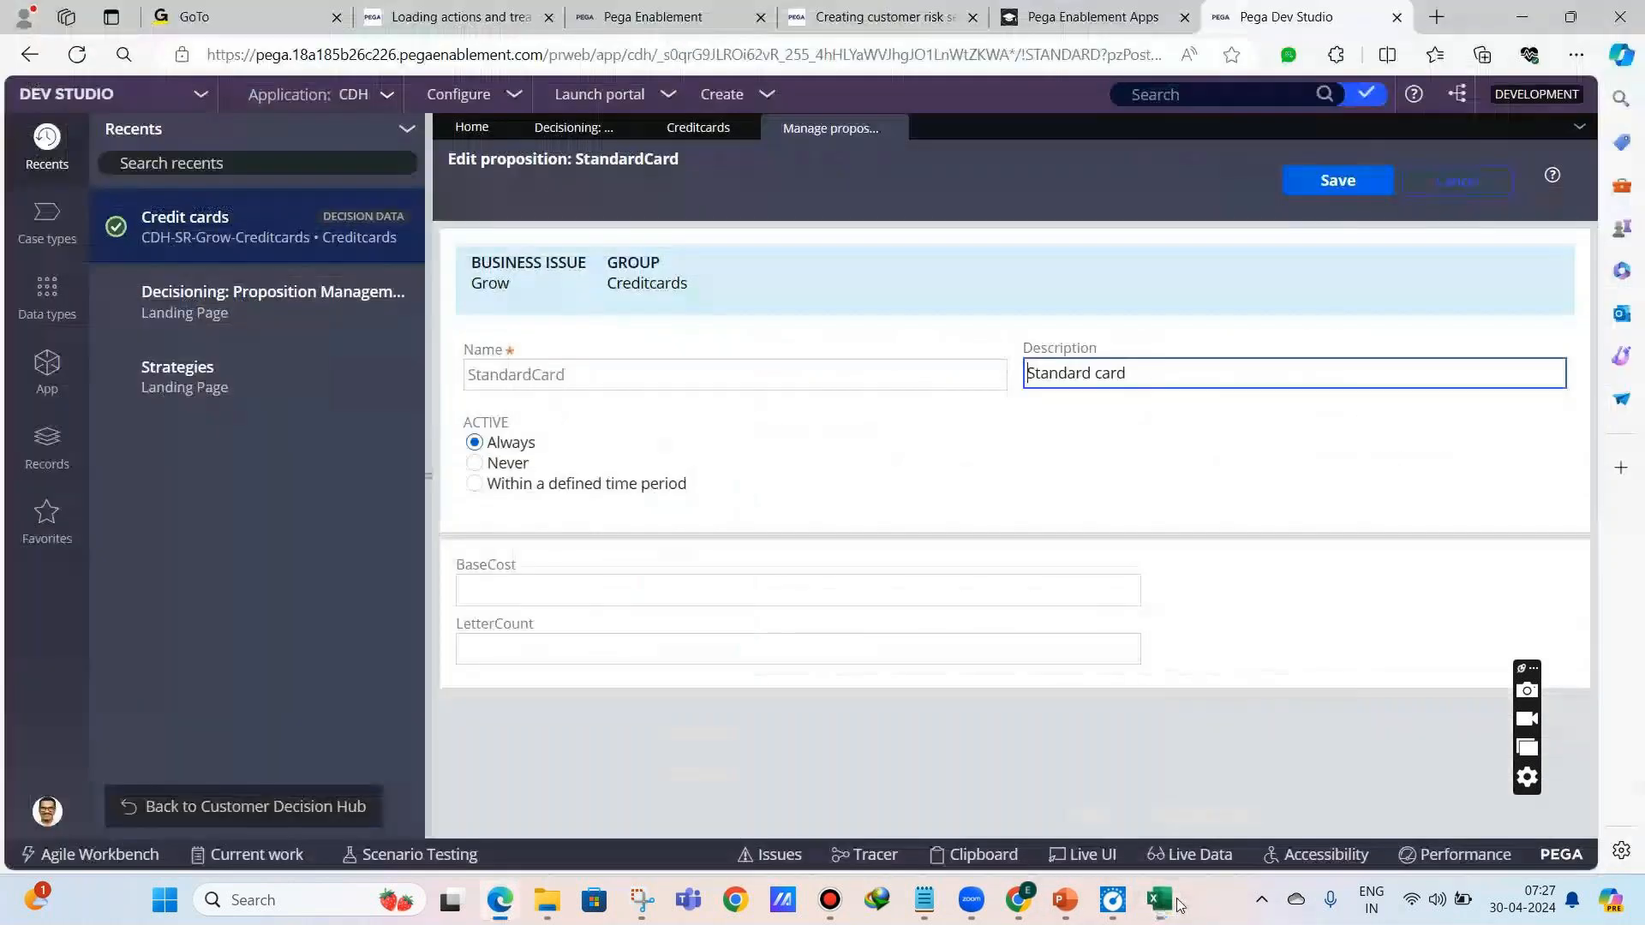
pyautogui.click(1179, 905)
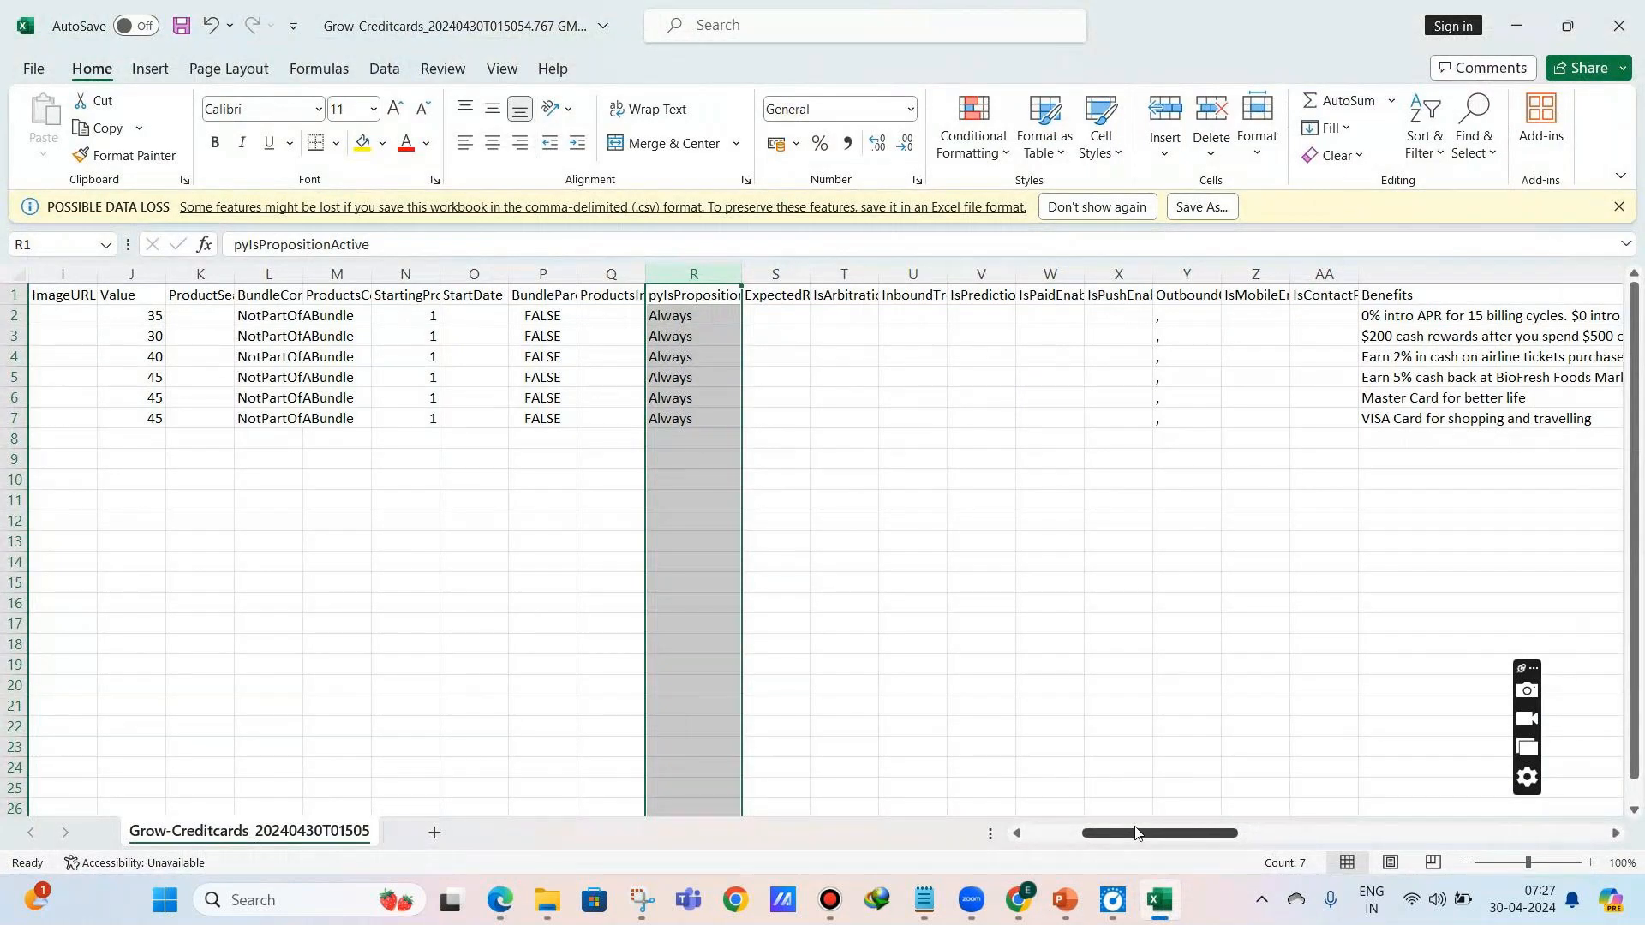
# - Look over the last columns of the CSV and close the workbook
pyautogui.moveTo(1136, 833); pyautogui.dragTo(1530, 803)
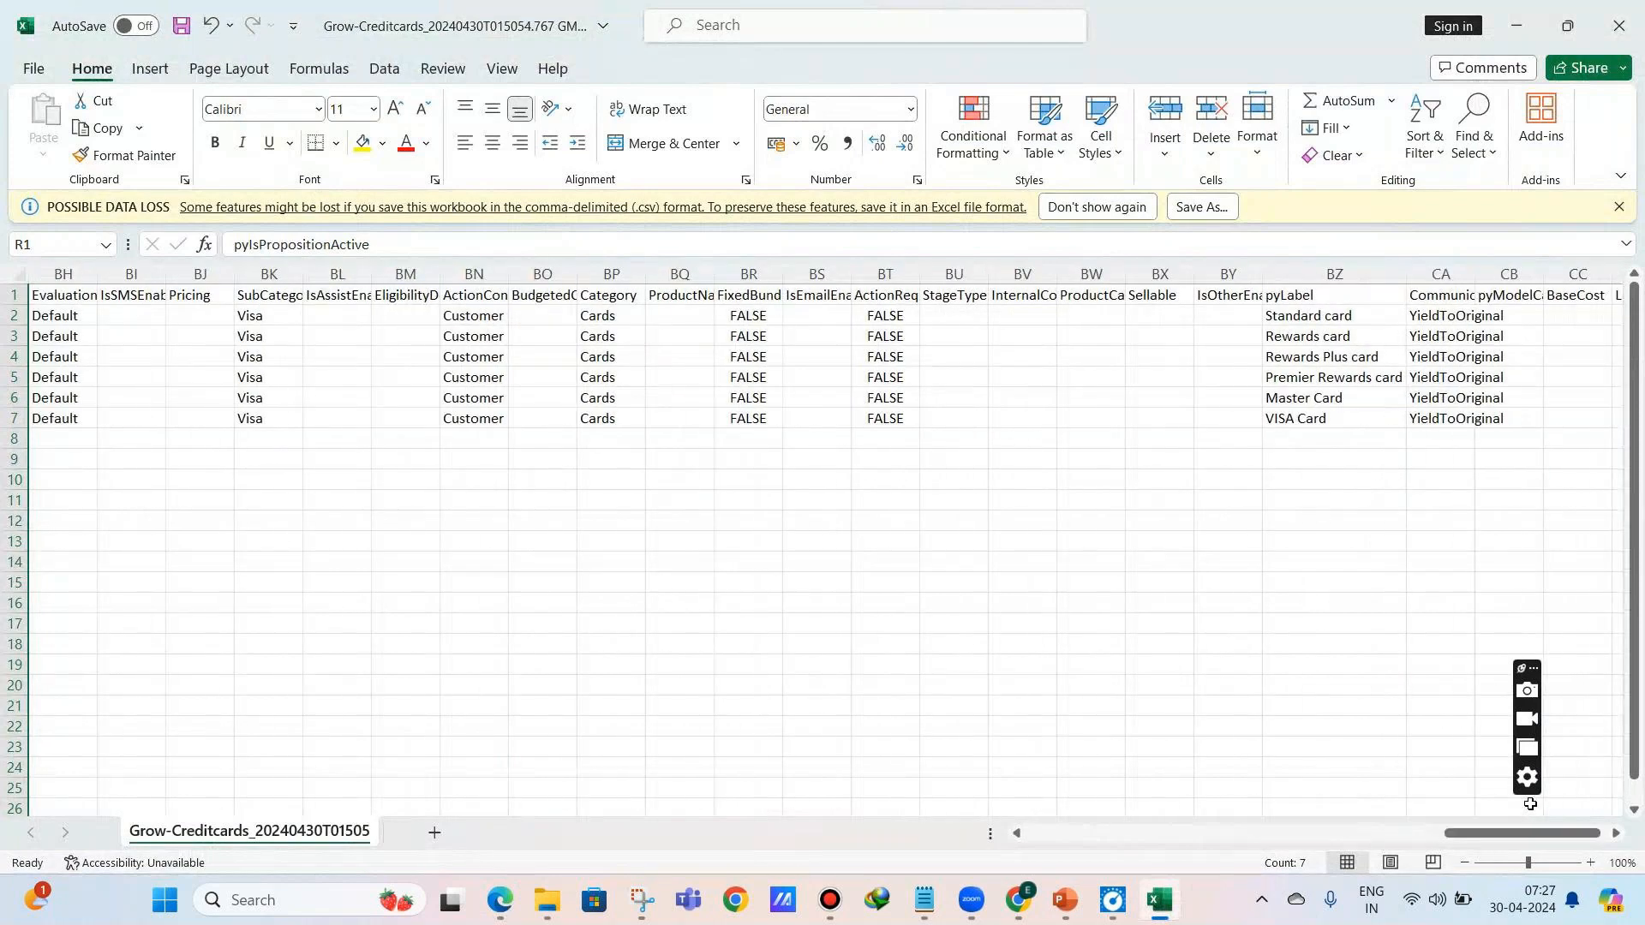
pyautogui.click(1083, 399)
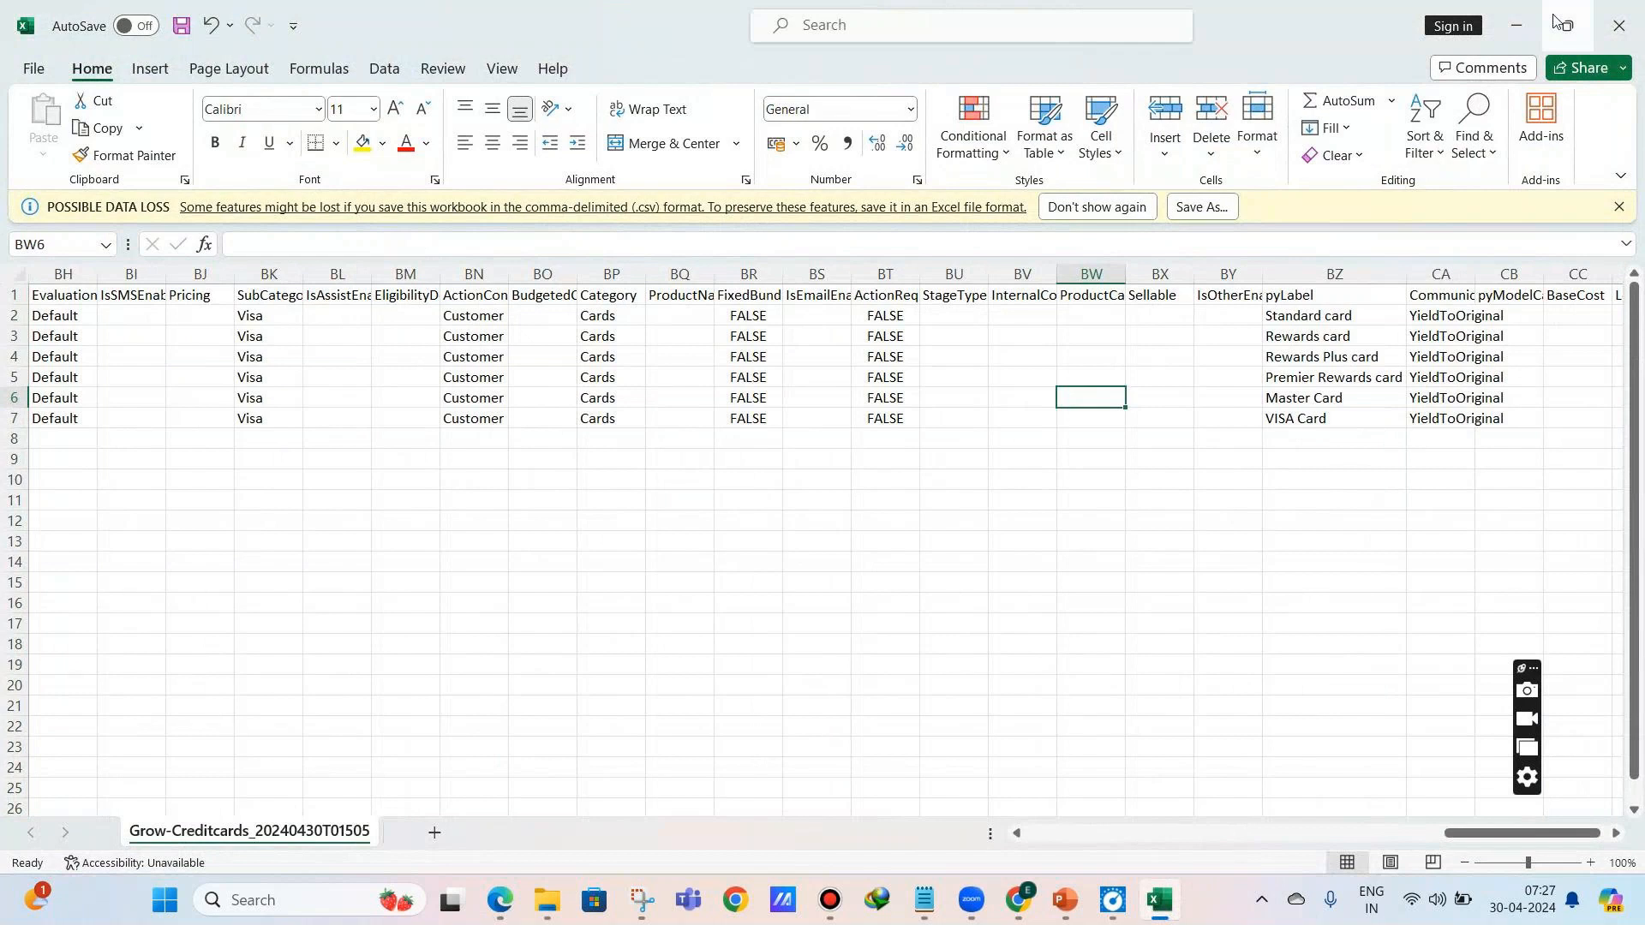
pyautogui.click(1620, 16)
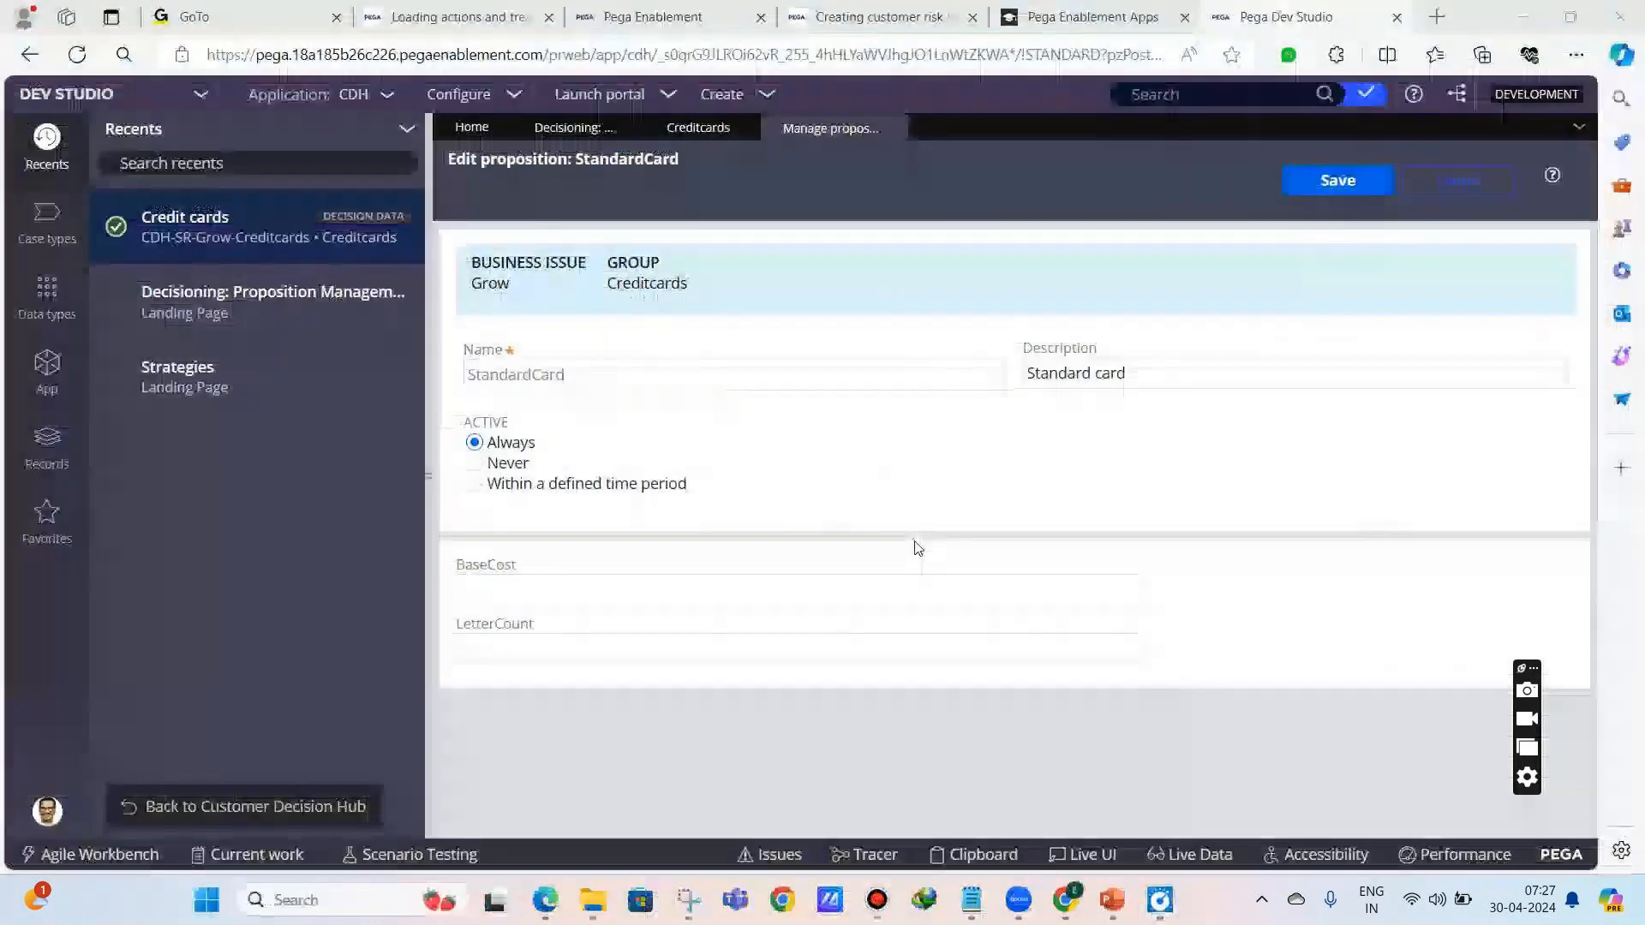
# - Import Grow-Creditcards_20240430T015054.767 GMT.csv into the Credit cards decision data and save the record
pyautogui.click(663, 130)
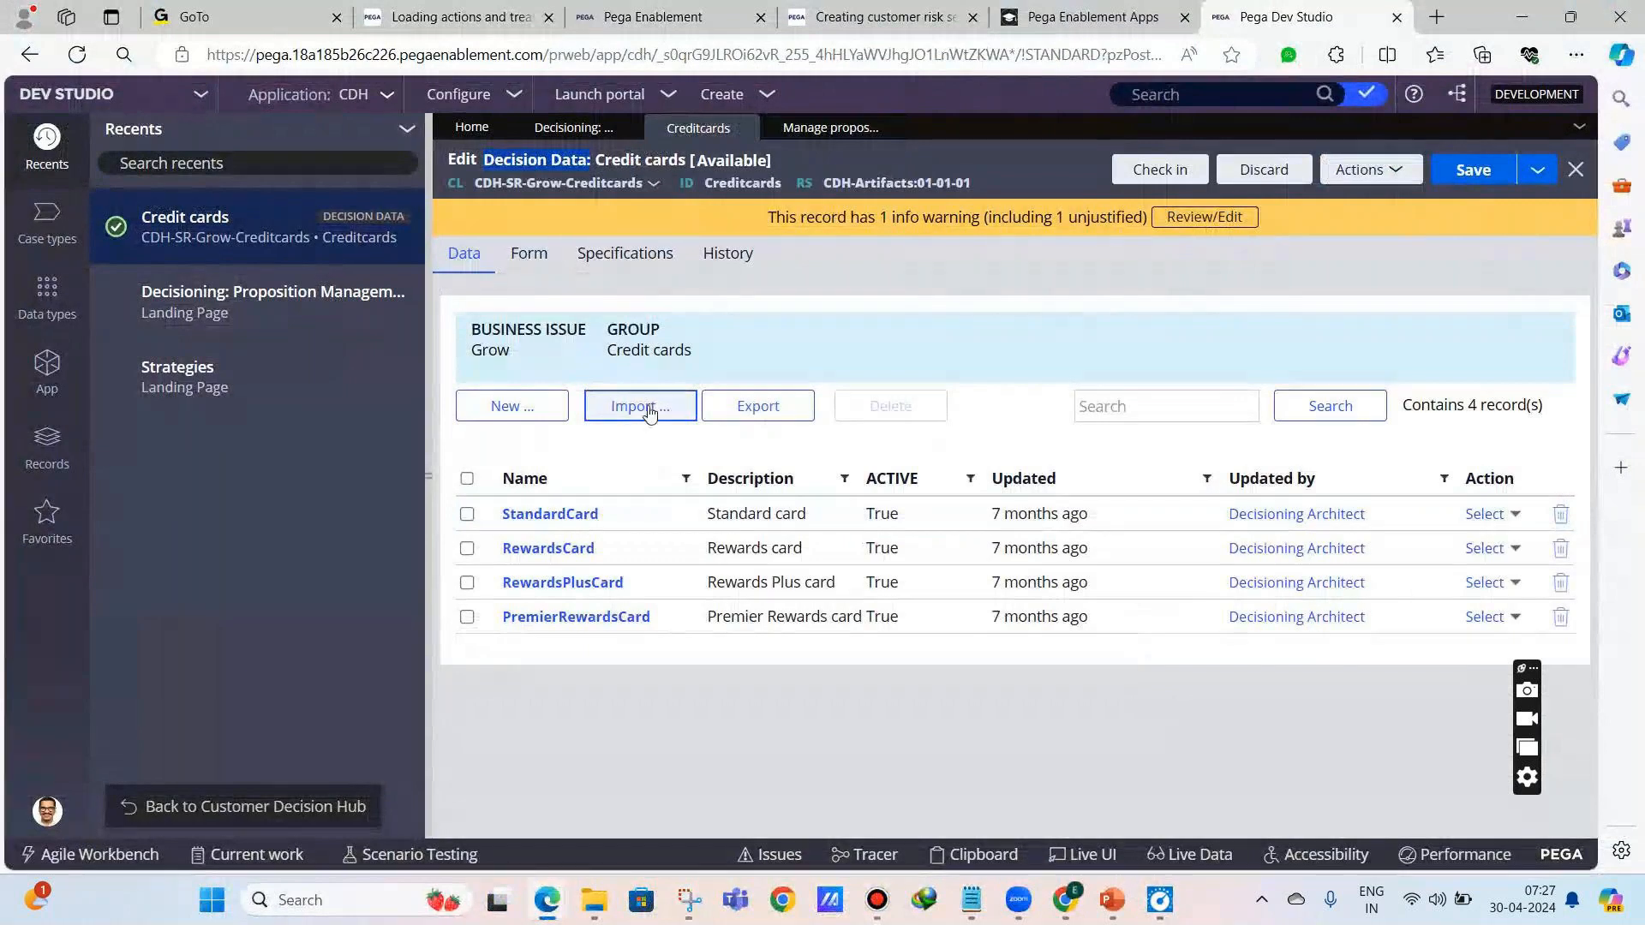
pyautogui.click(649, 410)
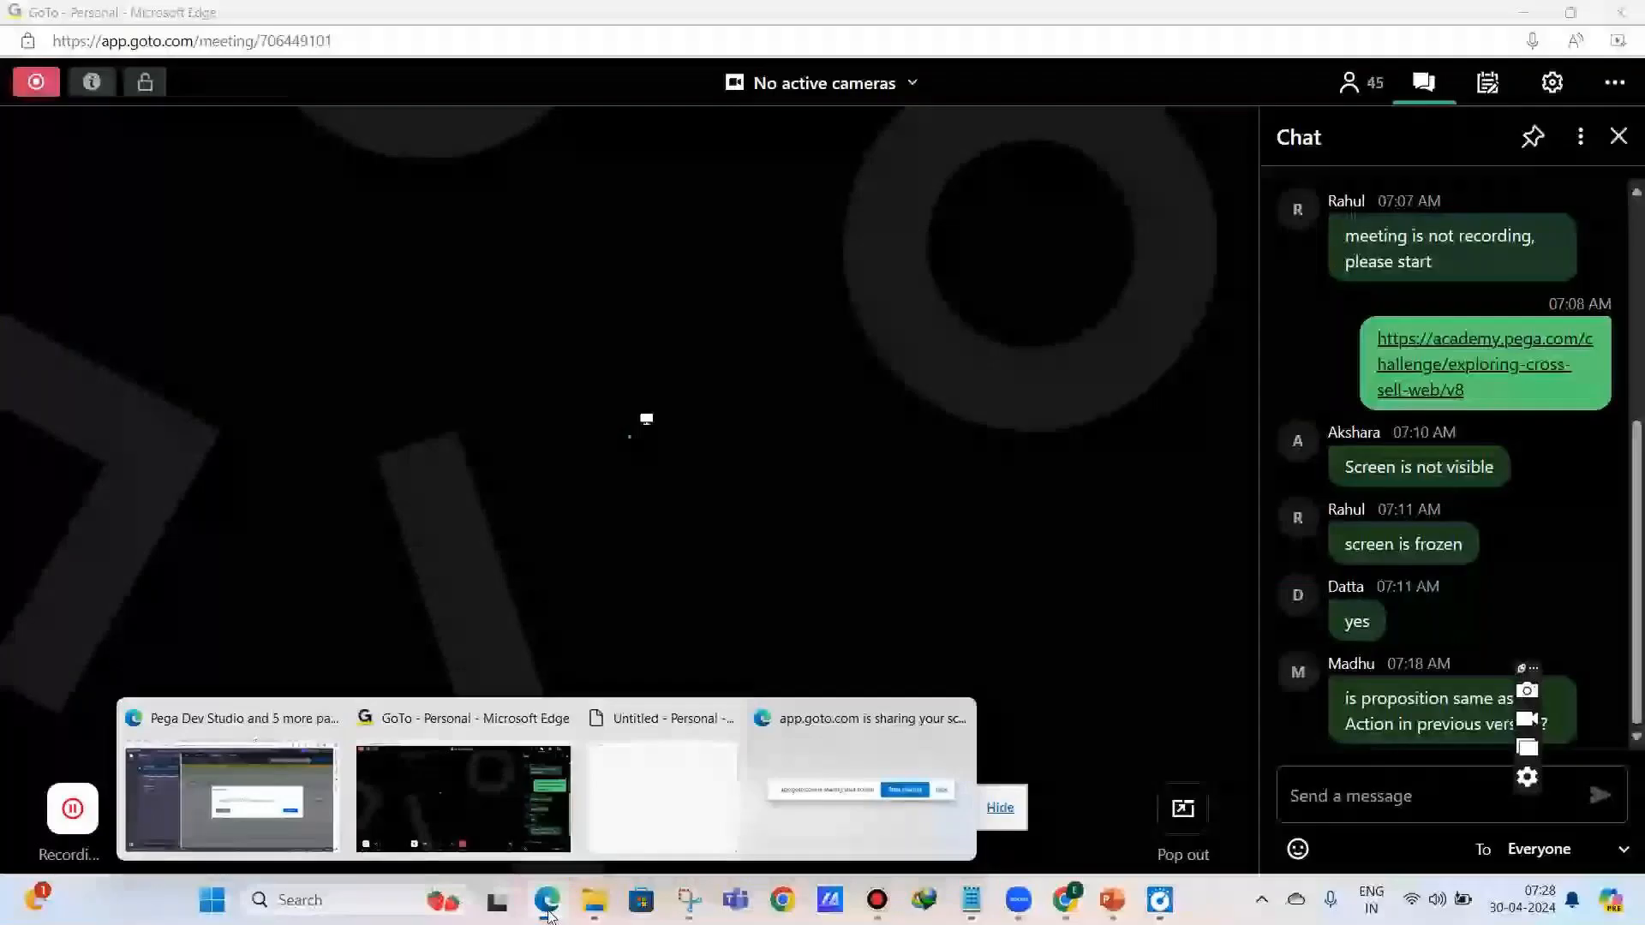
pyautogui.click(329, 787)
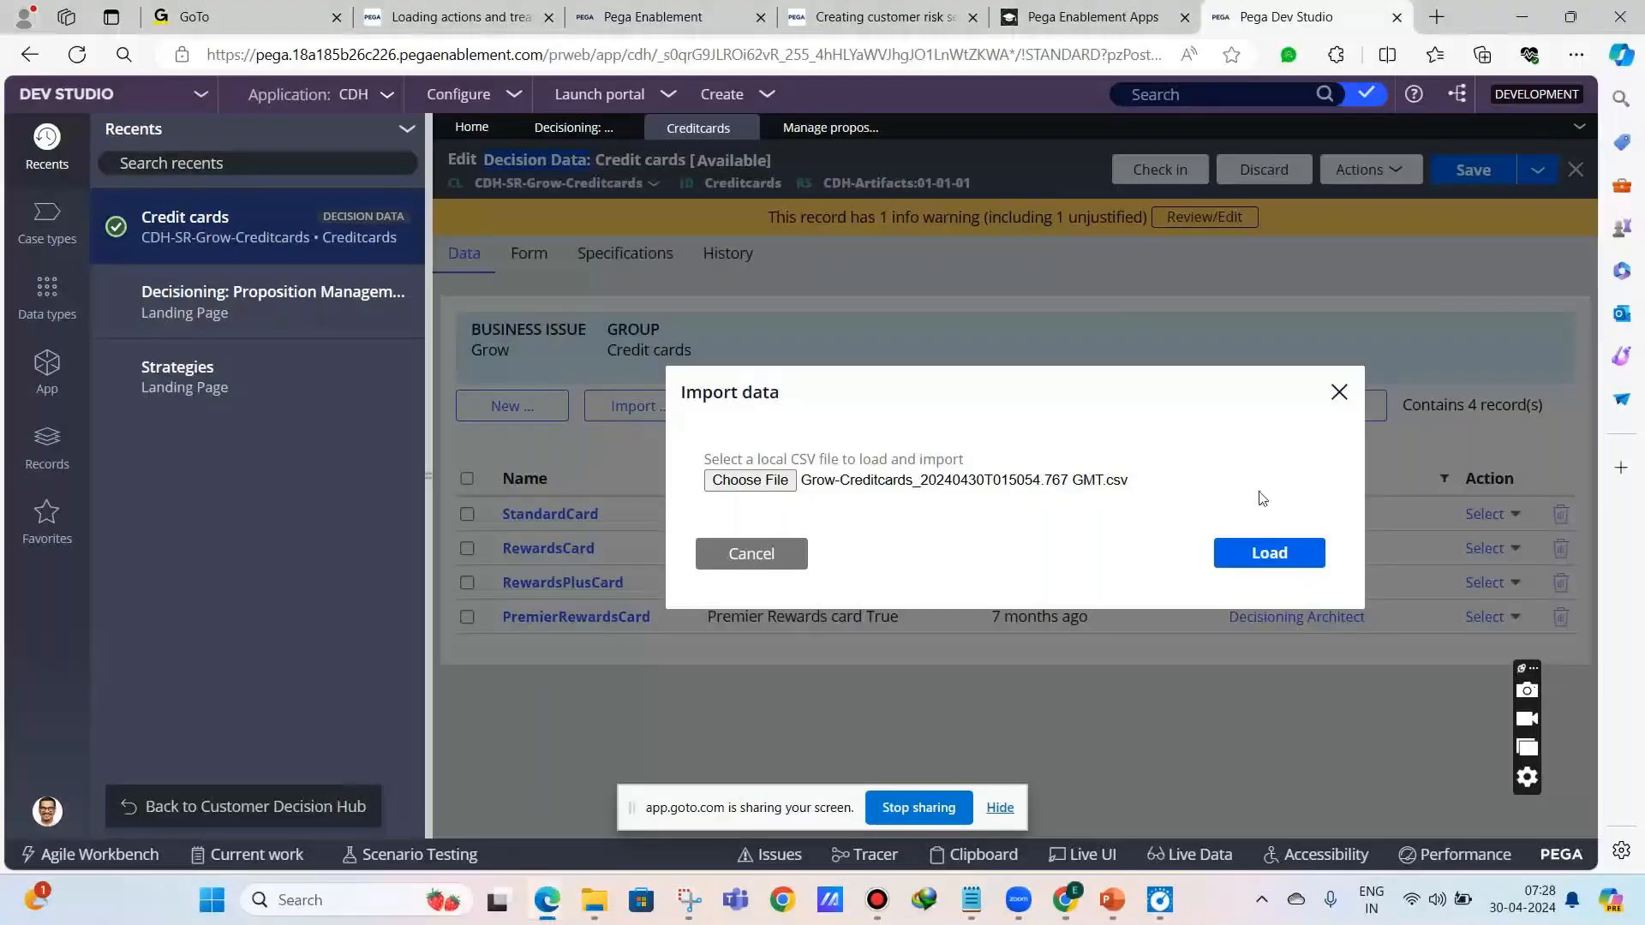
pyautogui.click(1268, 552)
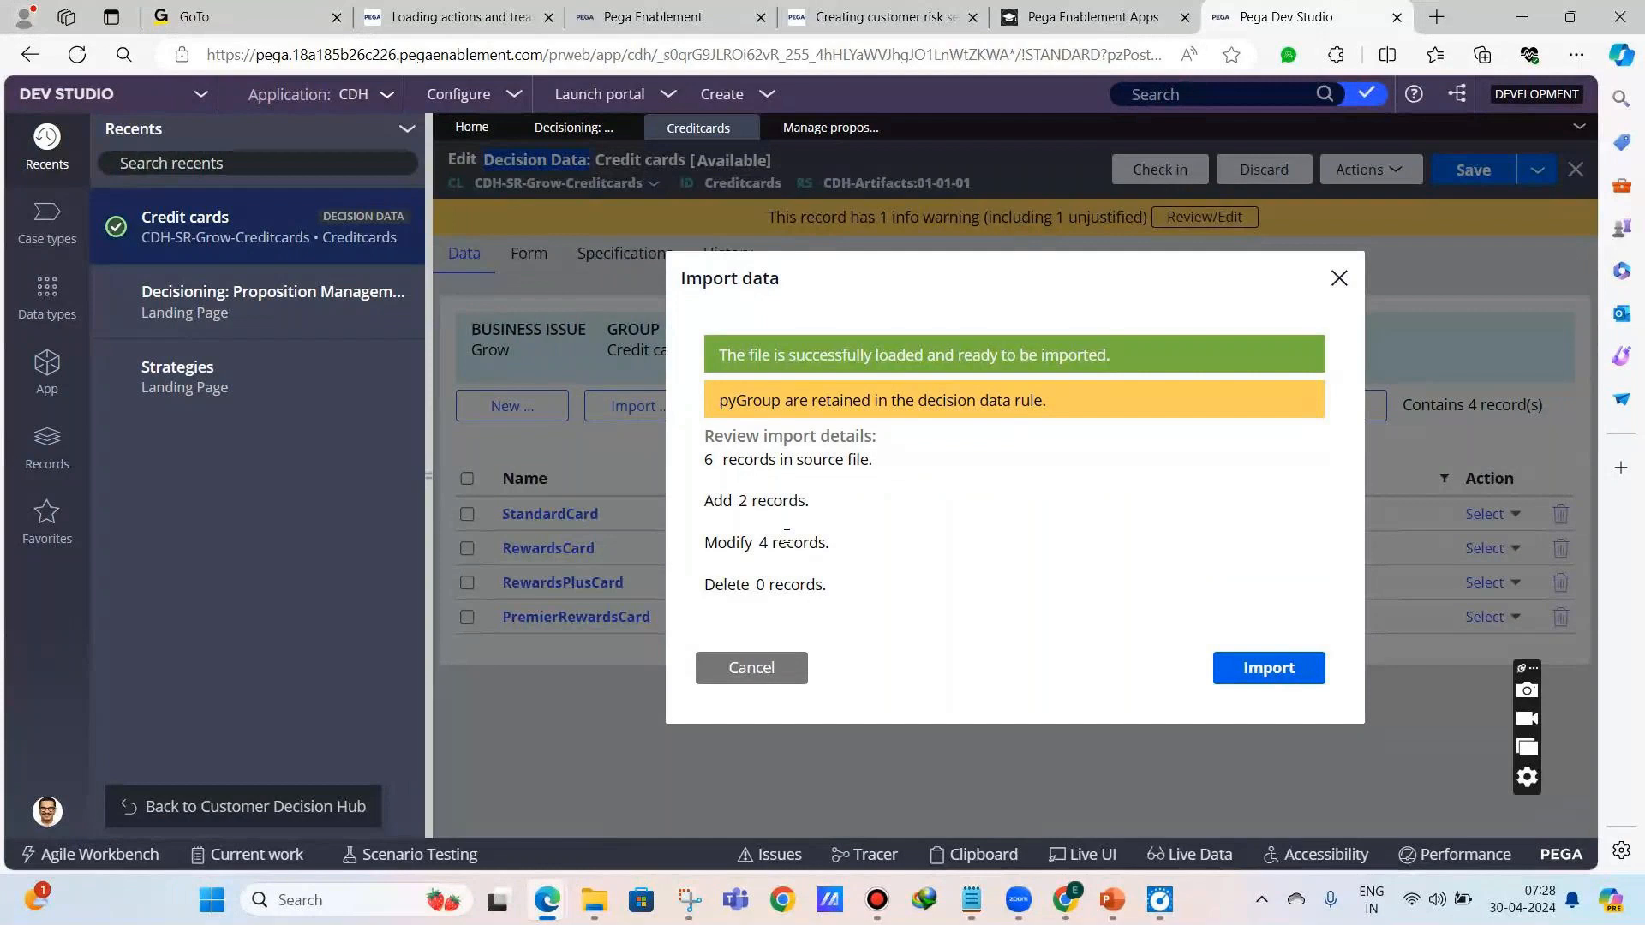
pyautogui.click(1249, 668)
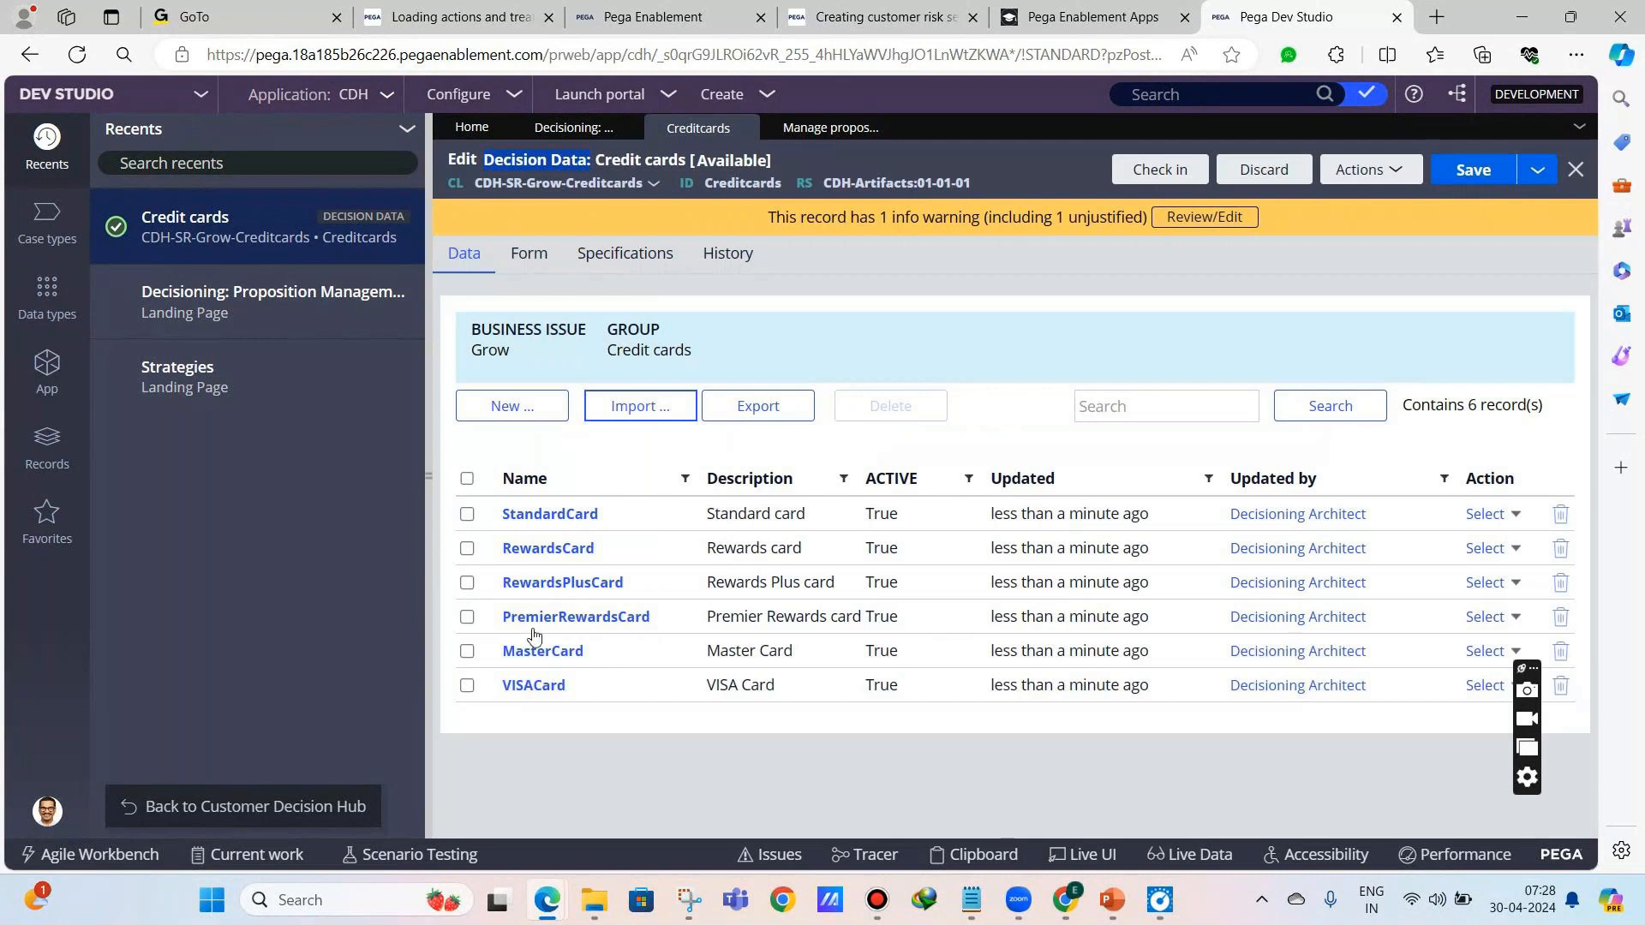
pyautogui.click(1473, 170)
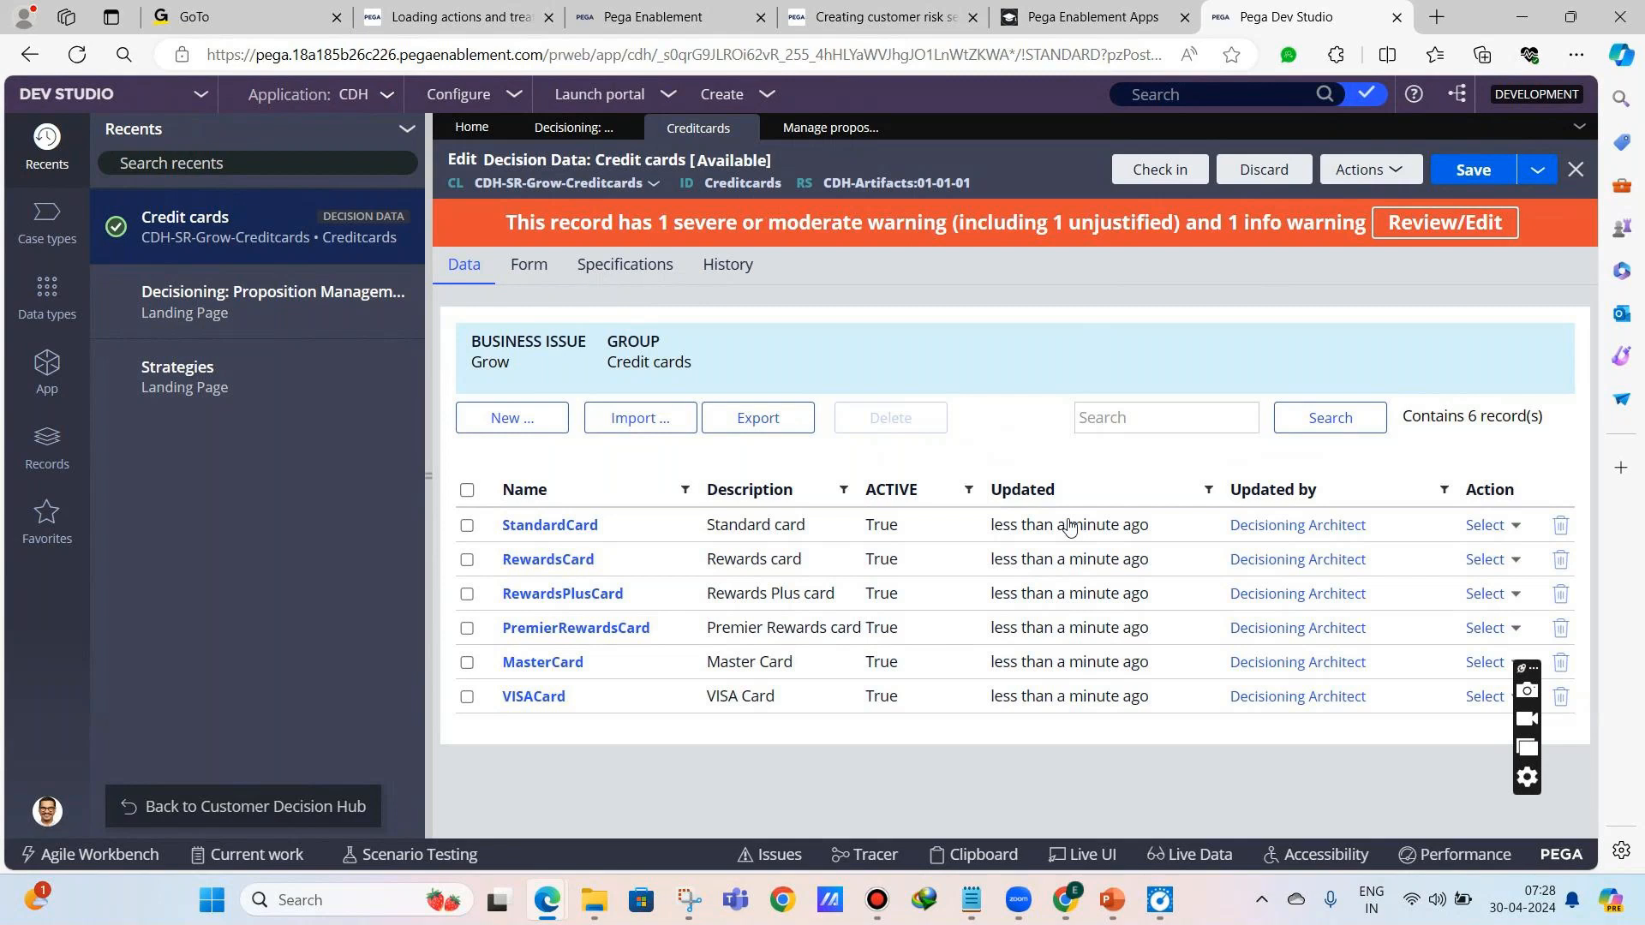
# - Examine the form options and form fields of the Credit cards decision data, collapse the Recents sidebar and return to the proposition list
pyautogui.click(559, 281)
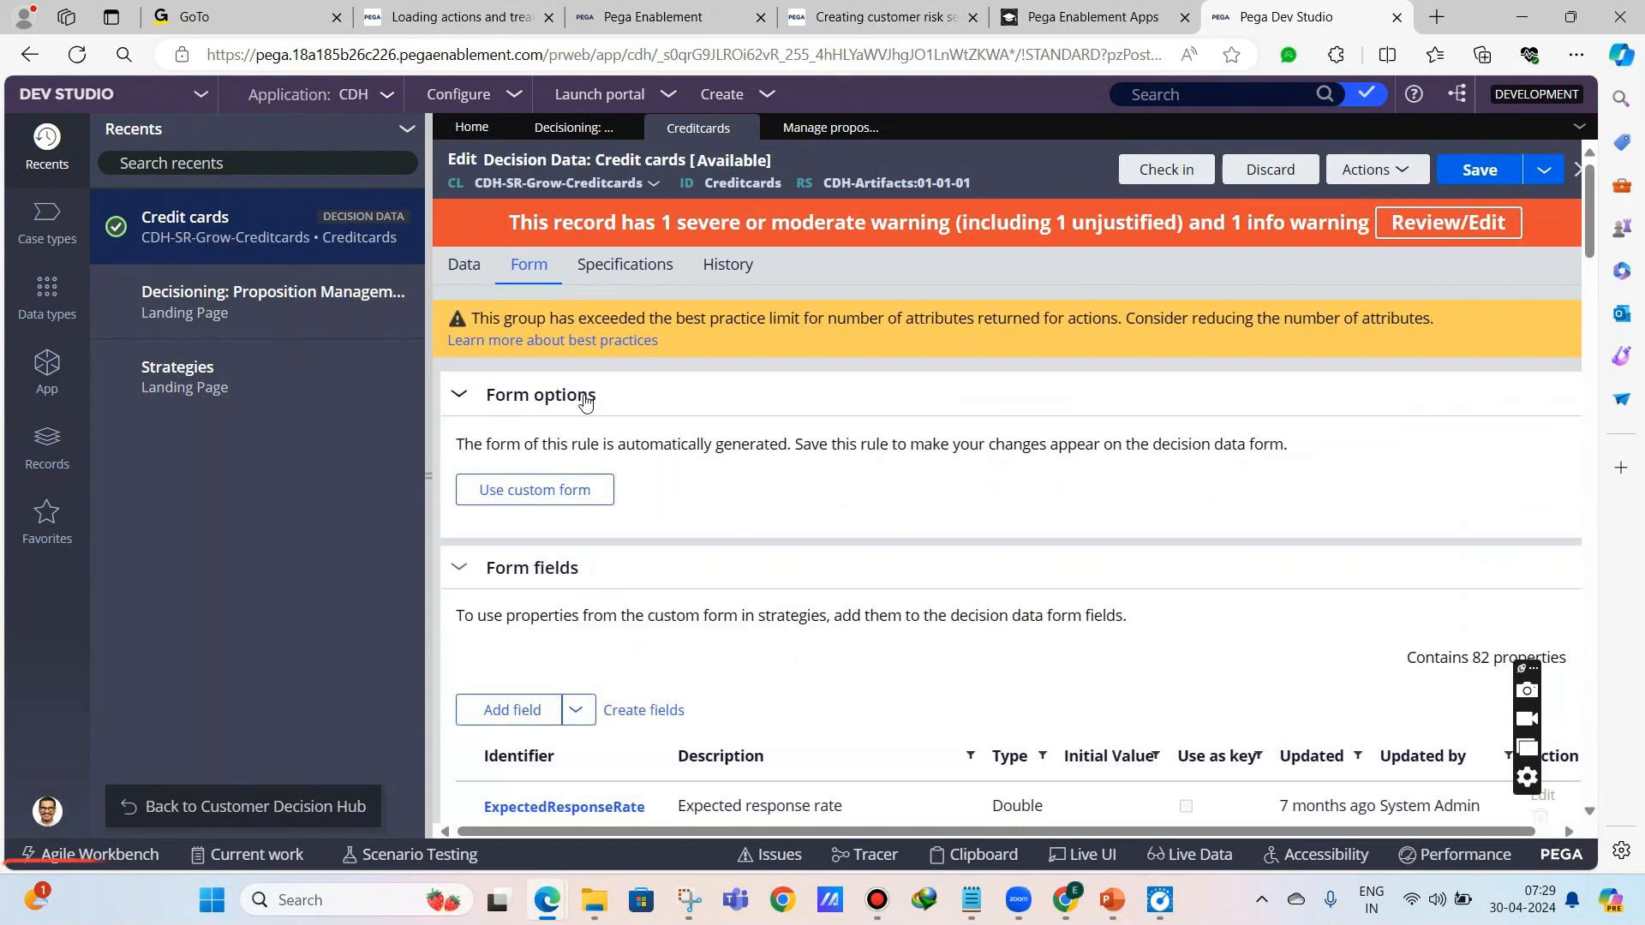
pyautogui.click(478, 272)
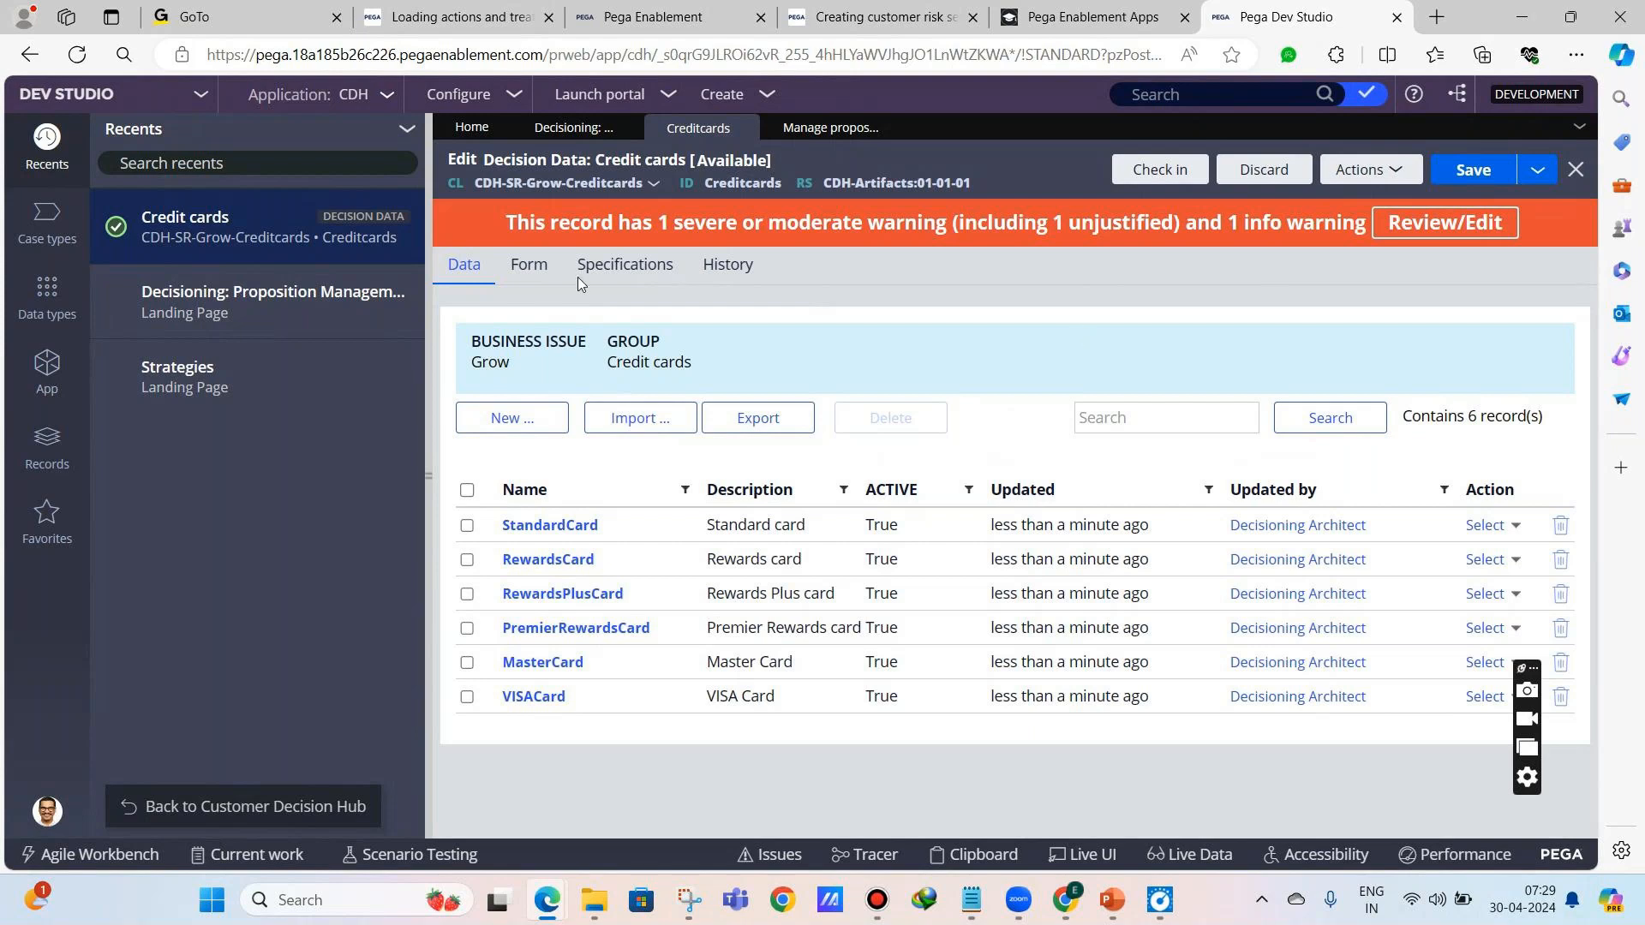
pyautogui.click(527, 265)
pyautogui.moveTo(429, 385); pyautogui.dragTo(36, 288)
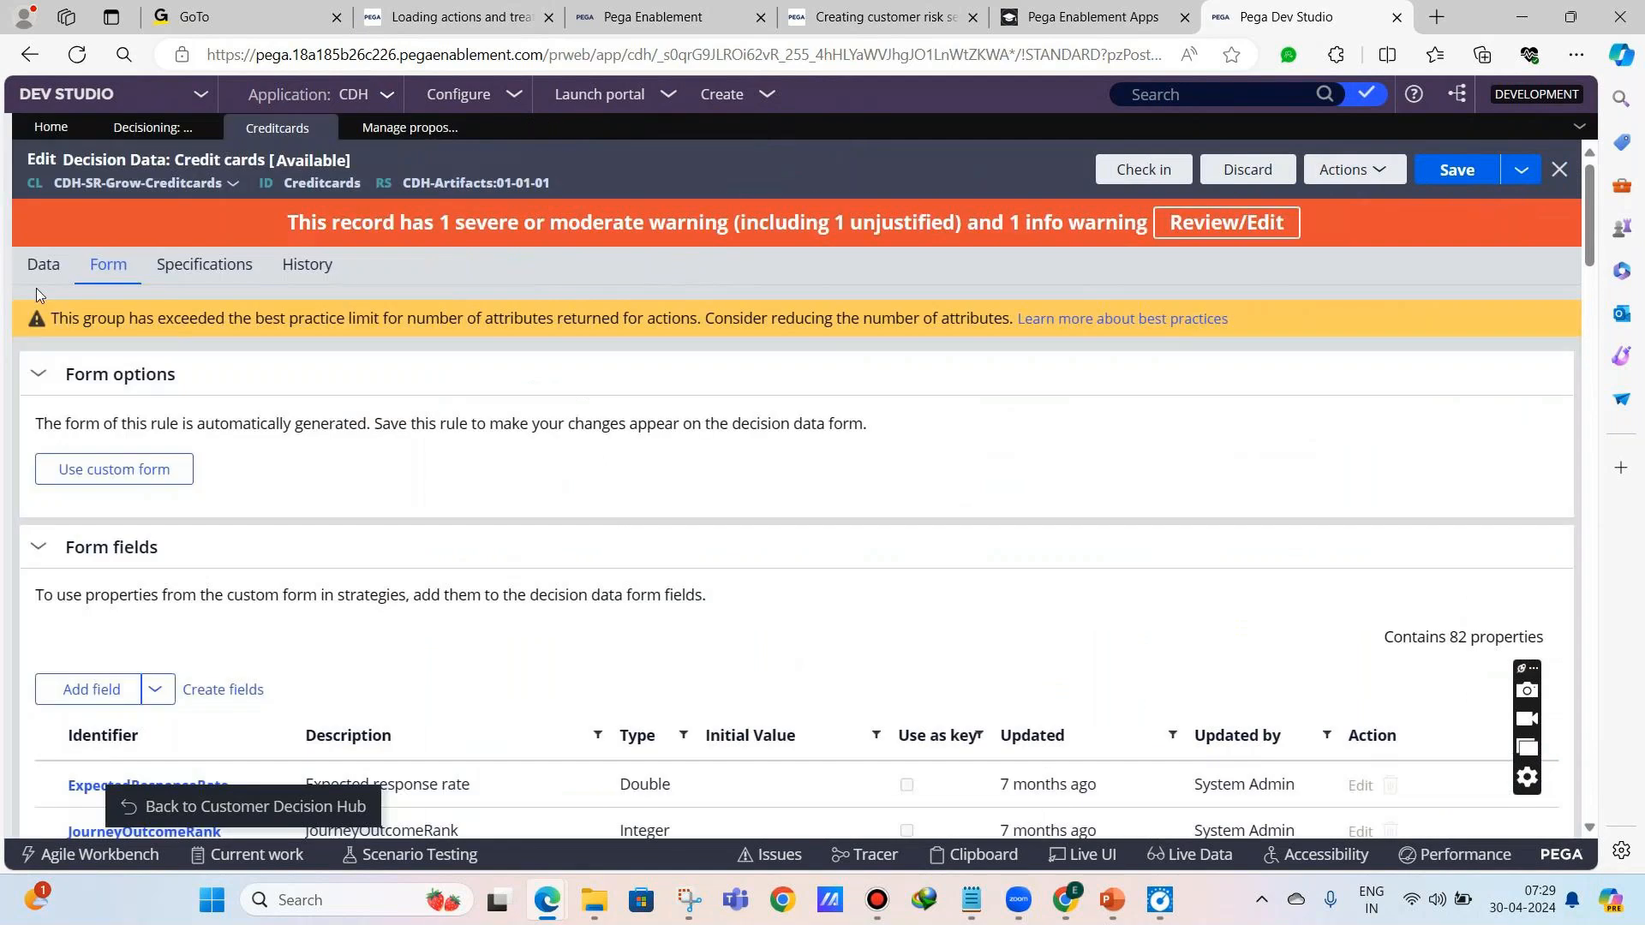
pyautogui.click(39, 267)
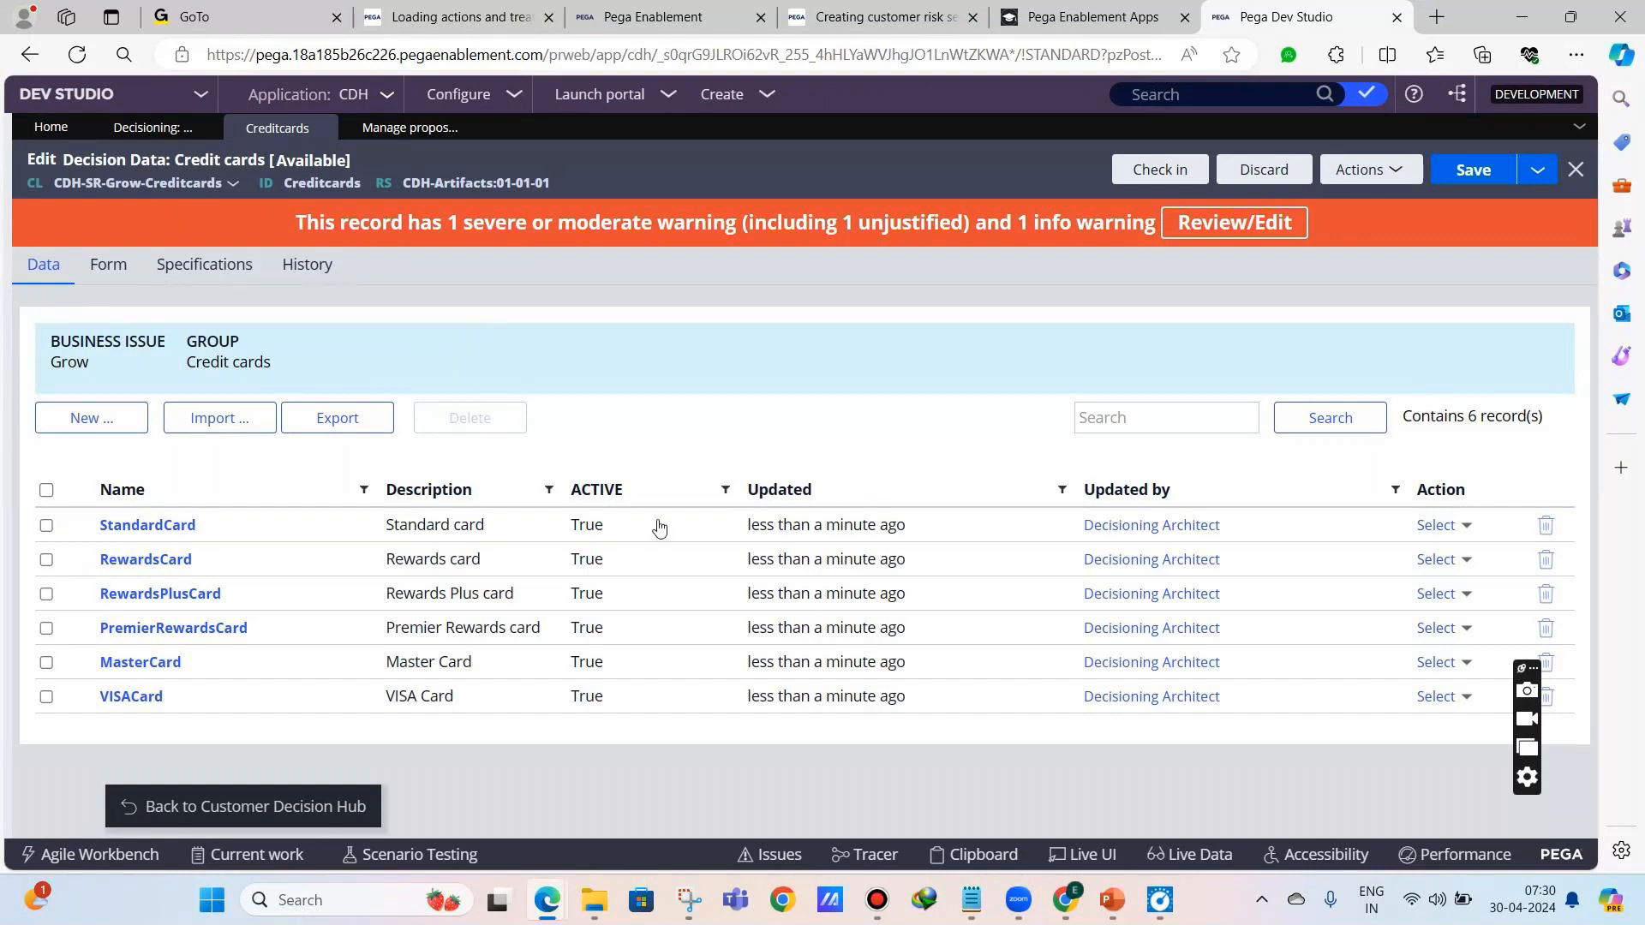
# - Switch to Day 4.txt in Notepad and add the heading "BUSINESS TAXONOMY" a few lines below the Keycode note
pyautogui.click(972, 898)
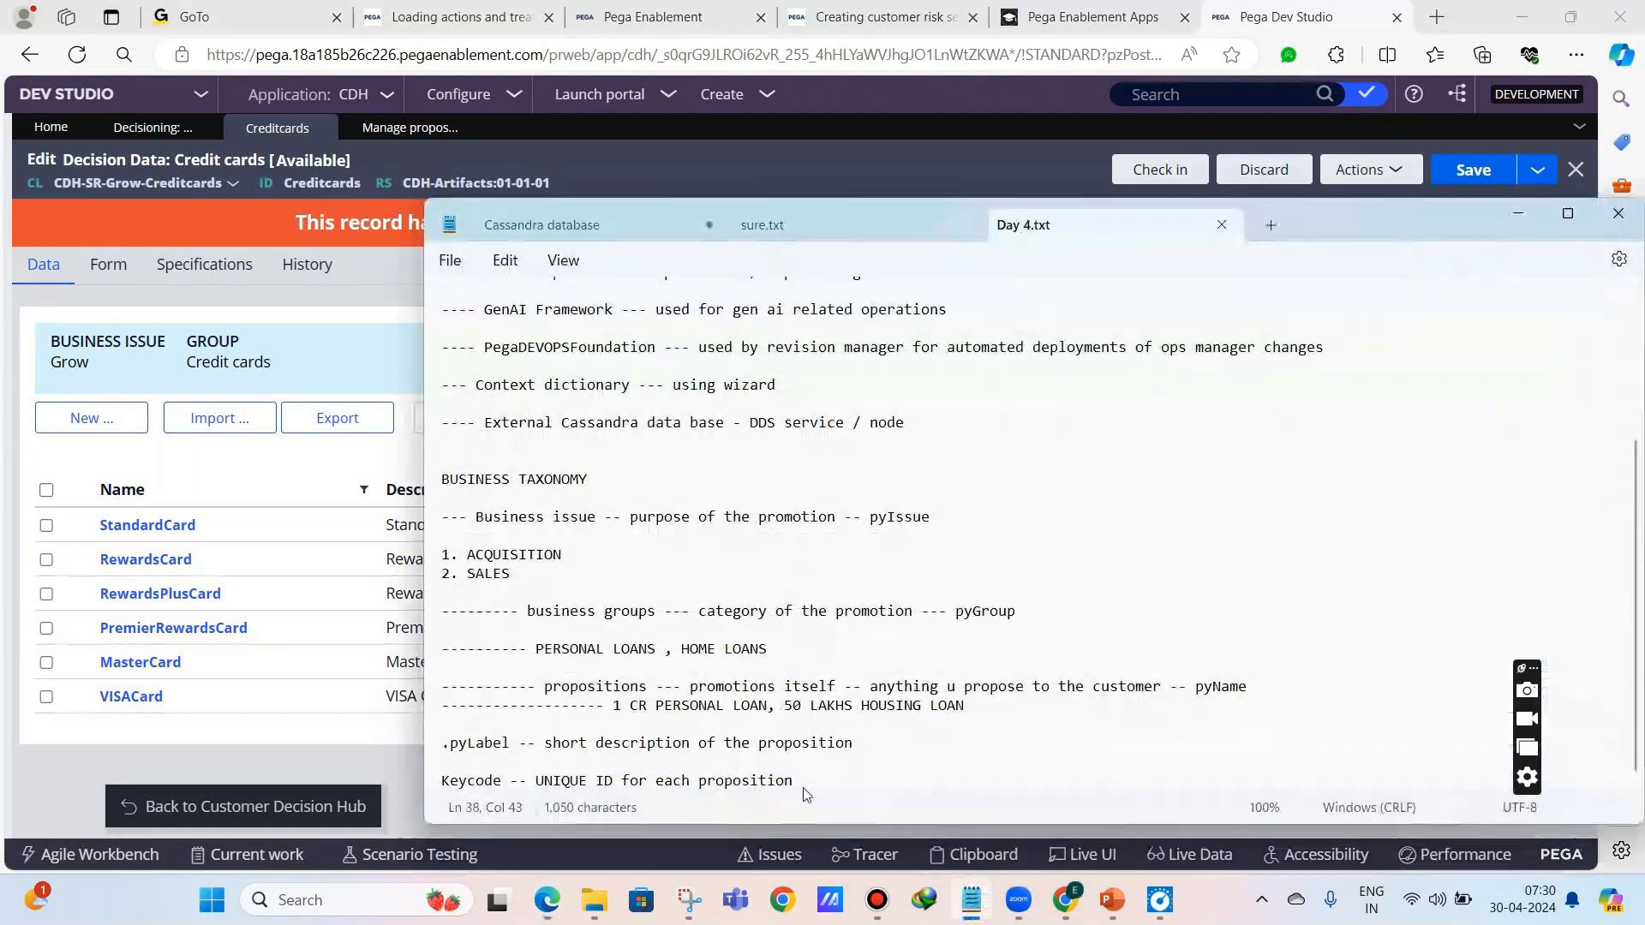
pyautogui.press('Return')
pyautogui.press('Return')
pyautogui.press('Return')
pyautogui.press('Return')
pyautogui.press('Return')
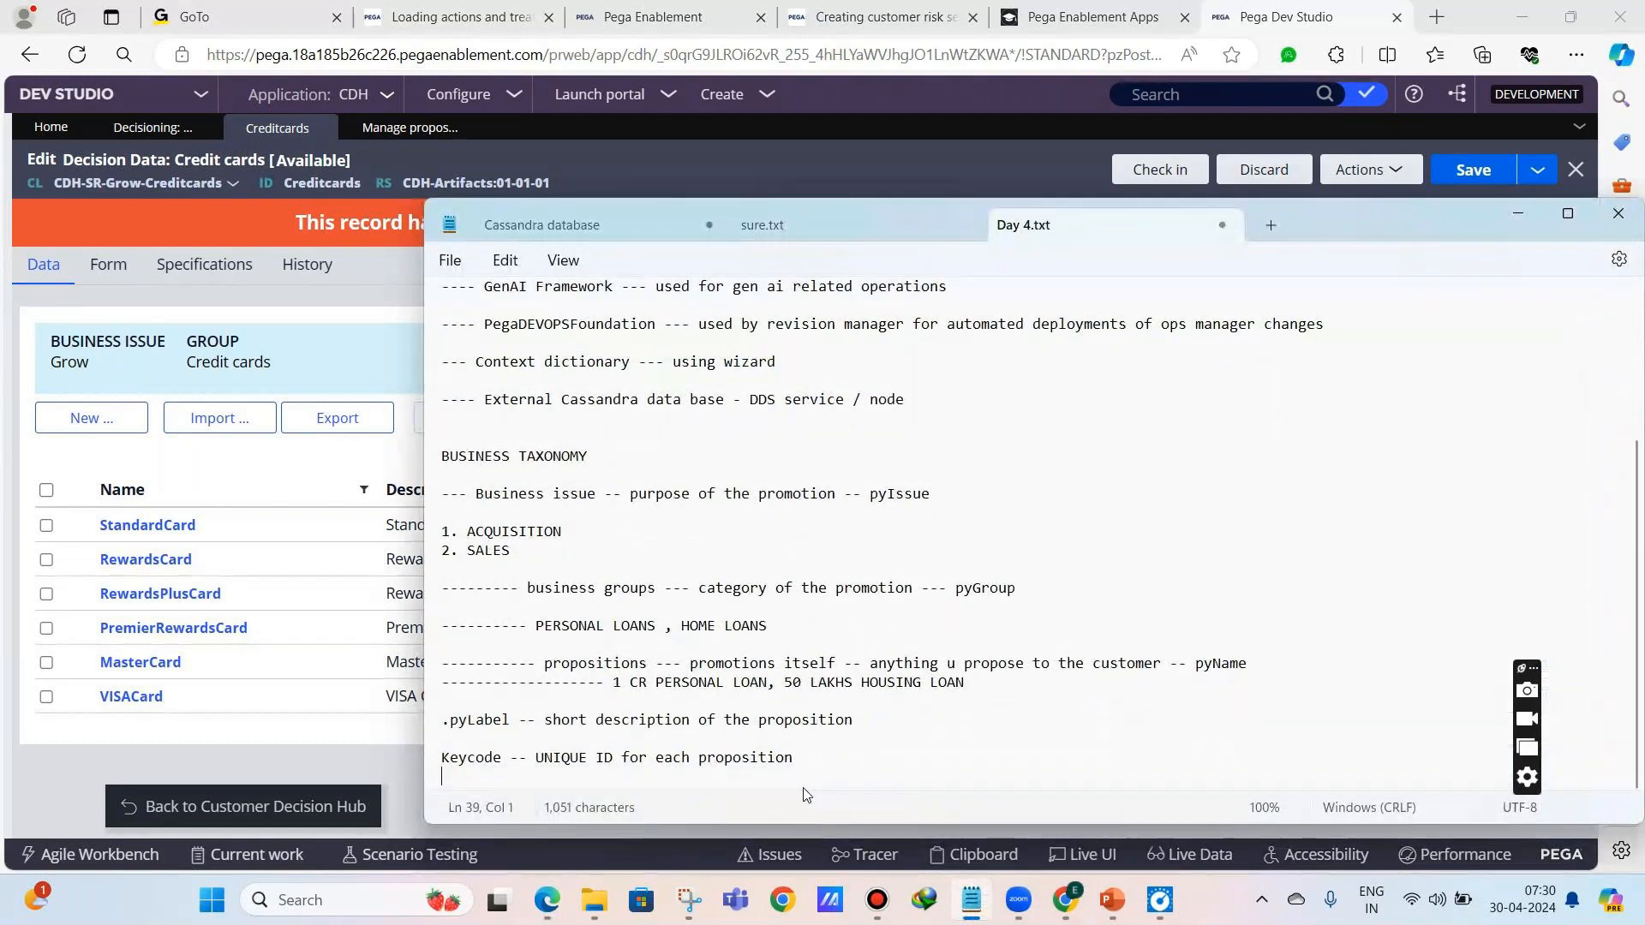
pyautogui.write('BUSINESS')
pyautogui.write(' TAXO')
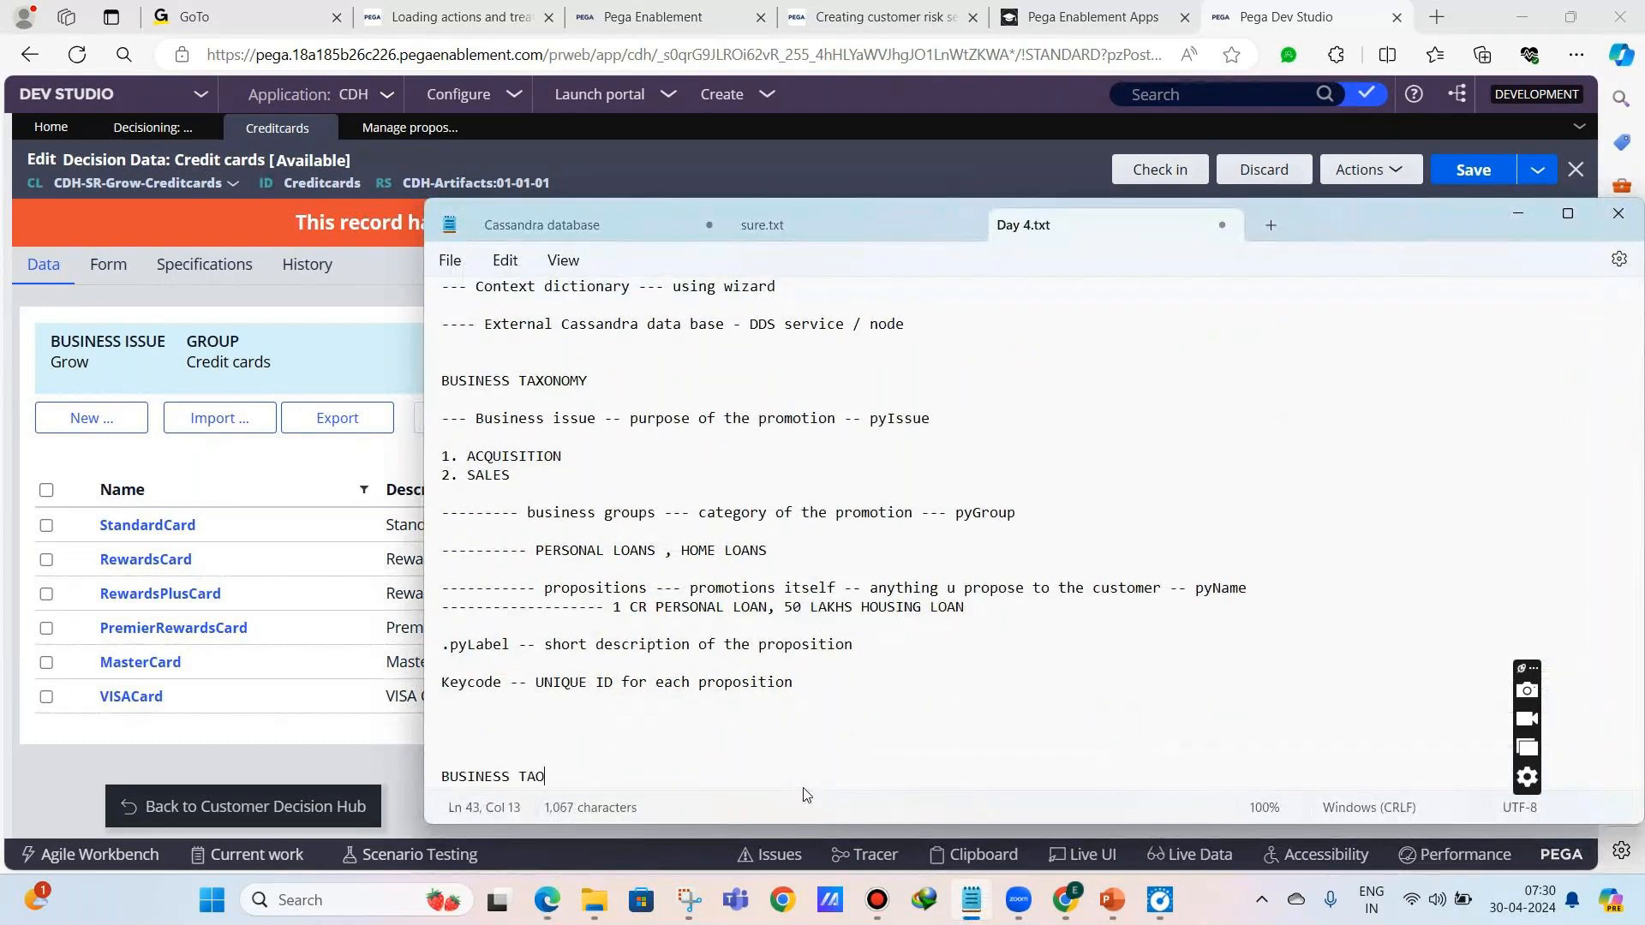
pyautogui.write('NOMY')
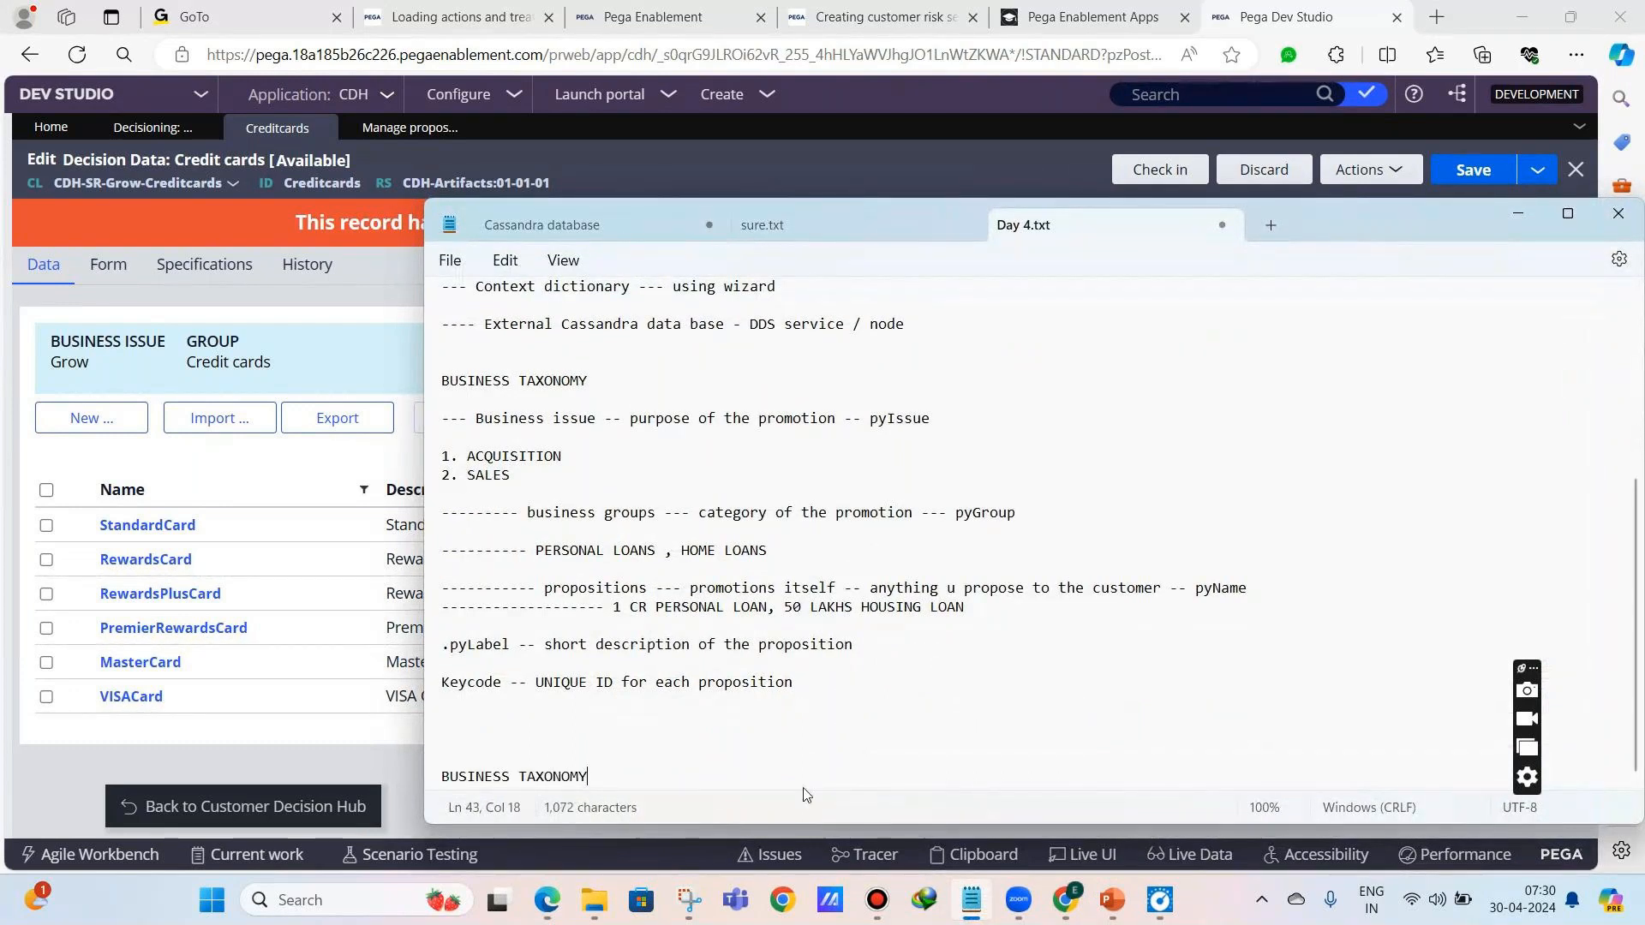
# - Add the line "---- BUSINESS ISSUE -- GROW" under the new BUSINESS TAXONOMY heading
pyautogui.press('Return')
pyautogui.write('---- BUSIN')
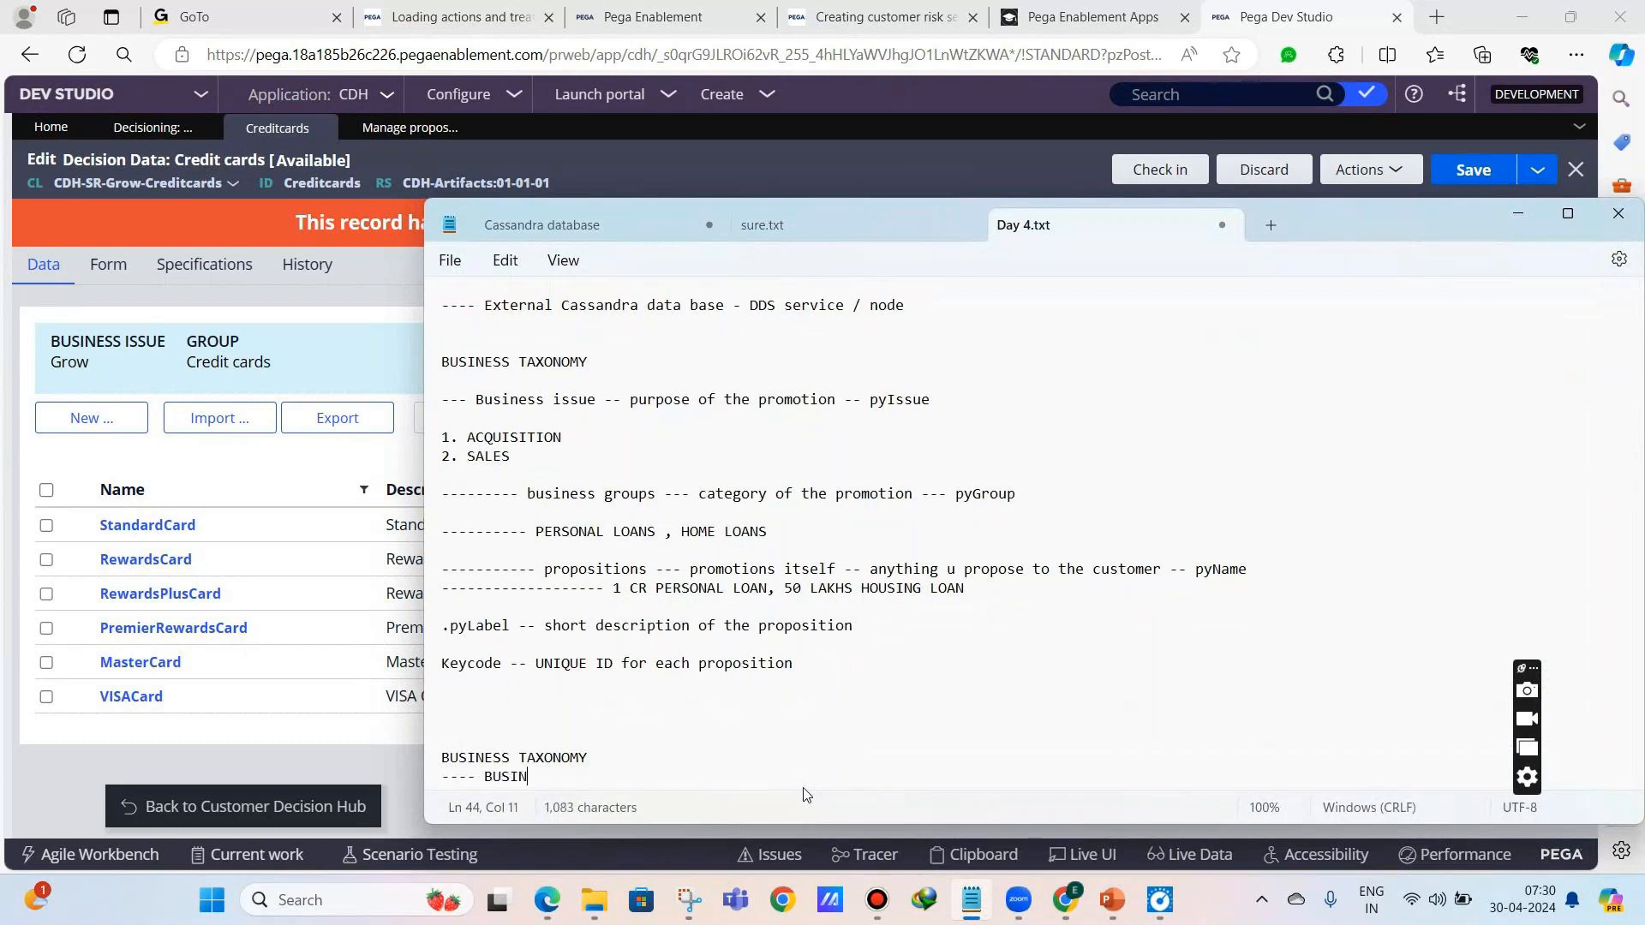
pyautogui.write('ESS ISSUE -- GROW')
pyautogui.press('Return')
# - Add a dash-indented line "BUSINESS GROUP ---- CREDIT CARDS" beneath the business issue line
pyautogui.write('-------------------')
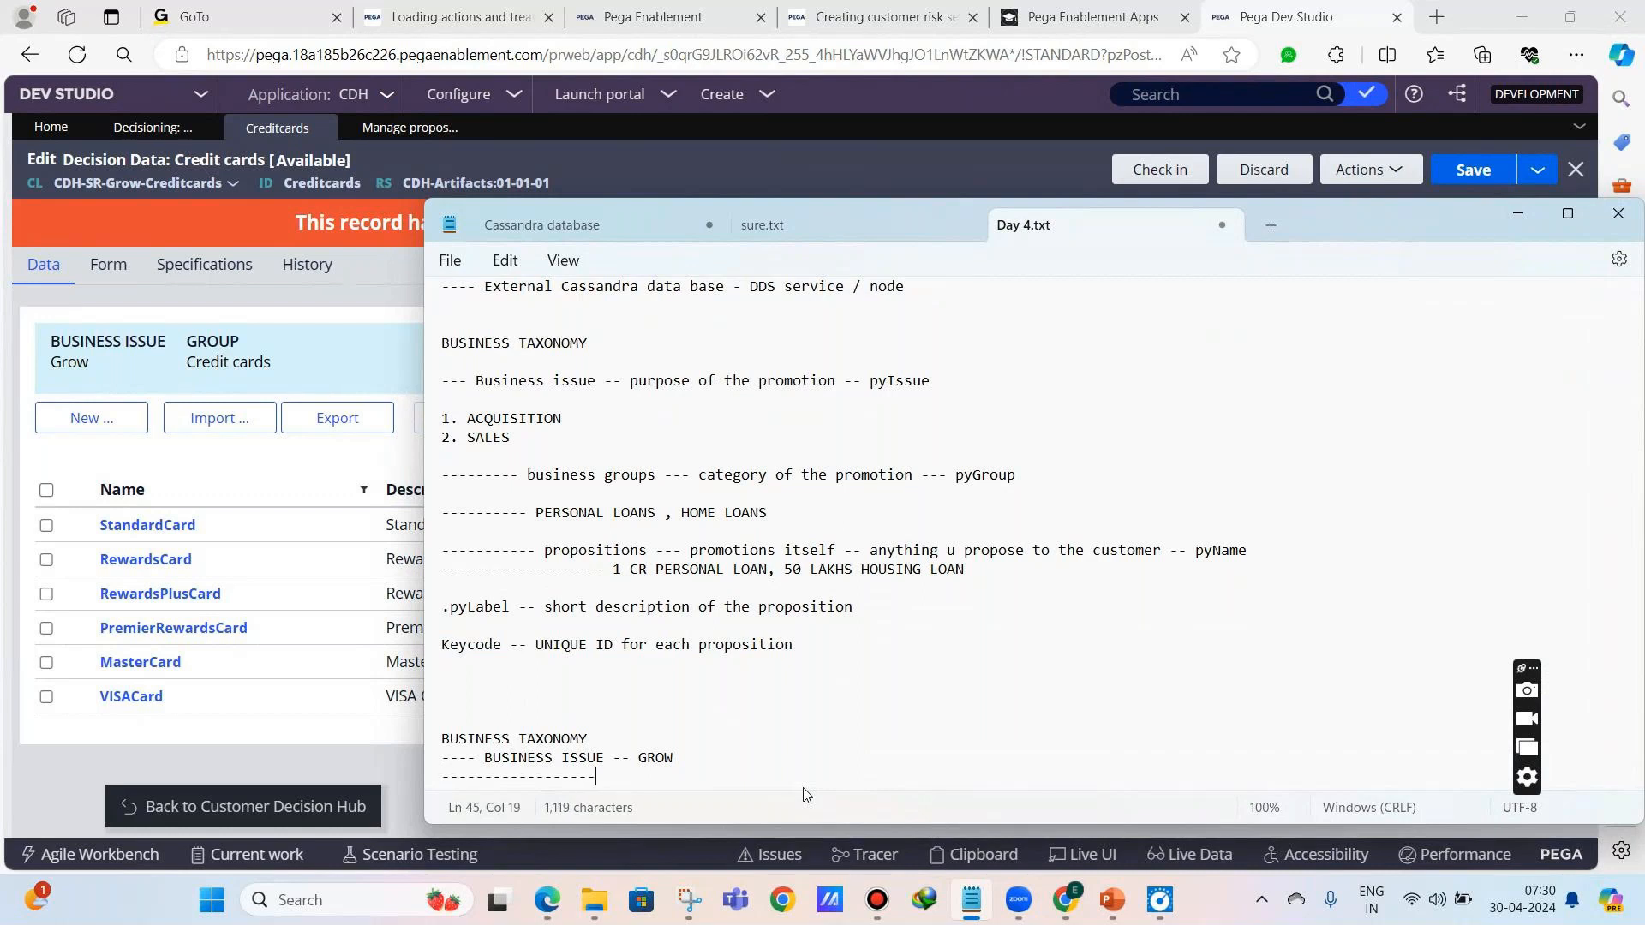
pyautogui.write('----')
pyautogui.press('BackSpace')
pyautogui.press('BackSpace')
pyautogui.press('BackSpace')
pyautogui.write('BUSINESS GROUP --')
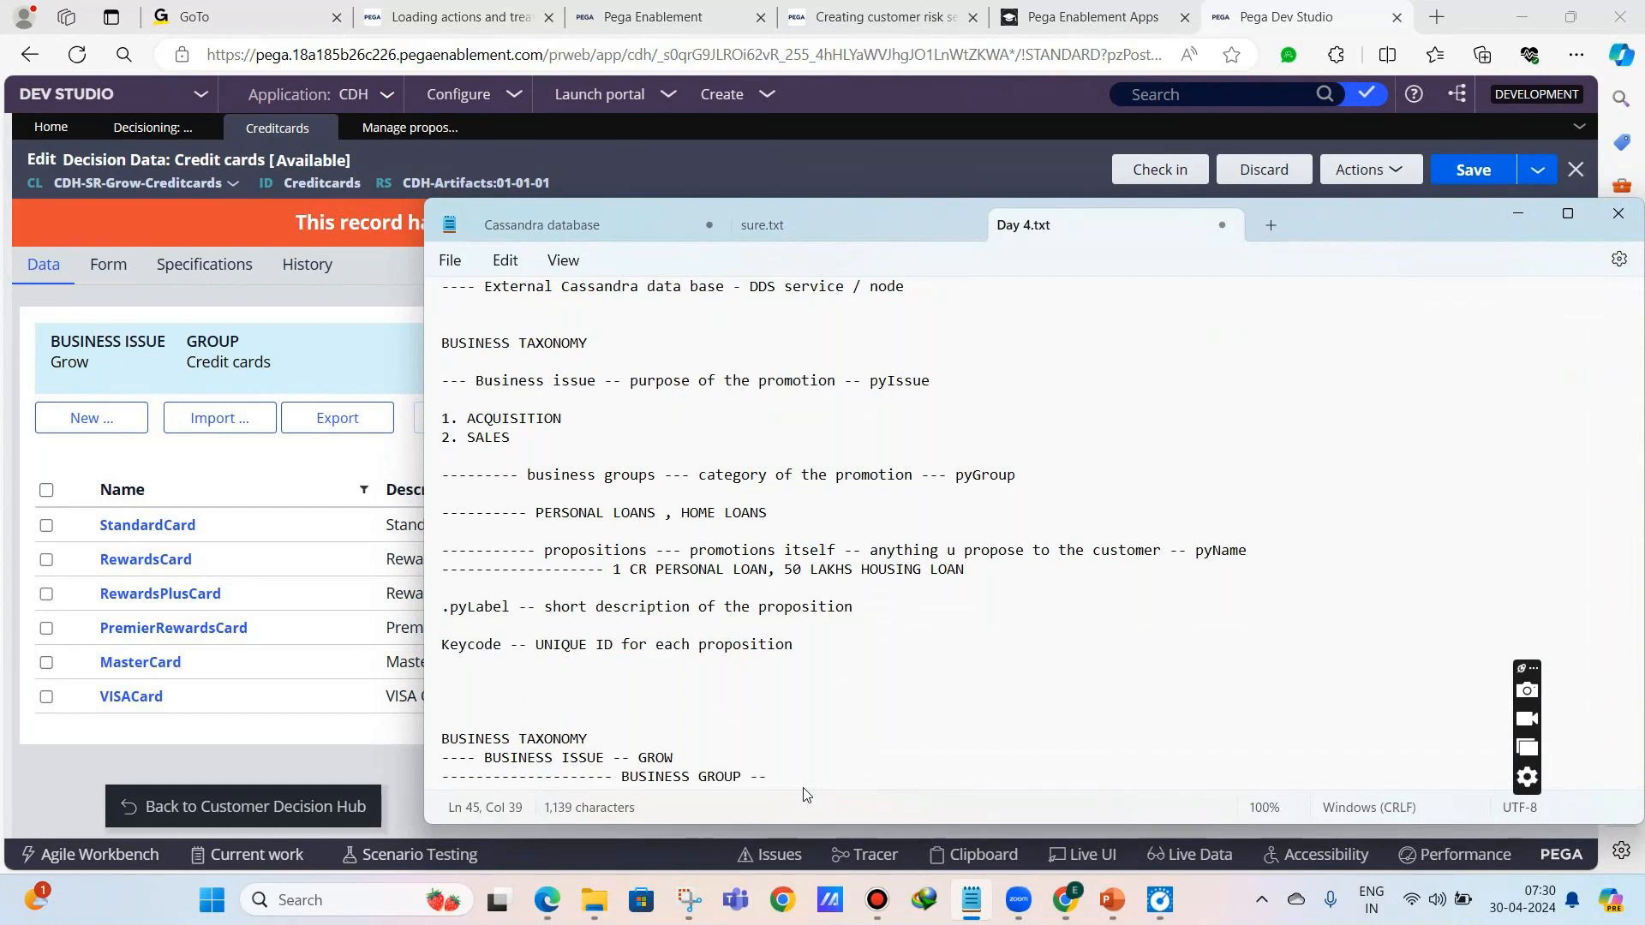
pyautogui.write('-- CREDIT CARDS')
# - Add a more deeply dash-indented line "PROPOSITIONS ----- MASTERCARD/VISACARD" beneath the business group line
pyautogui.press('Return')
pyautogui.write('------------------')
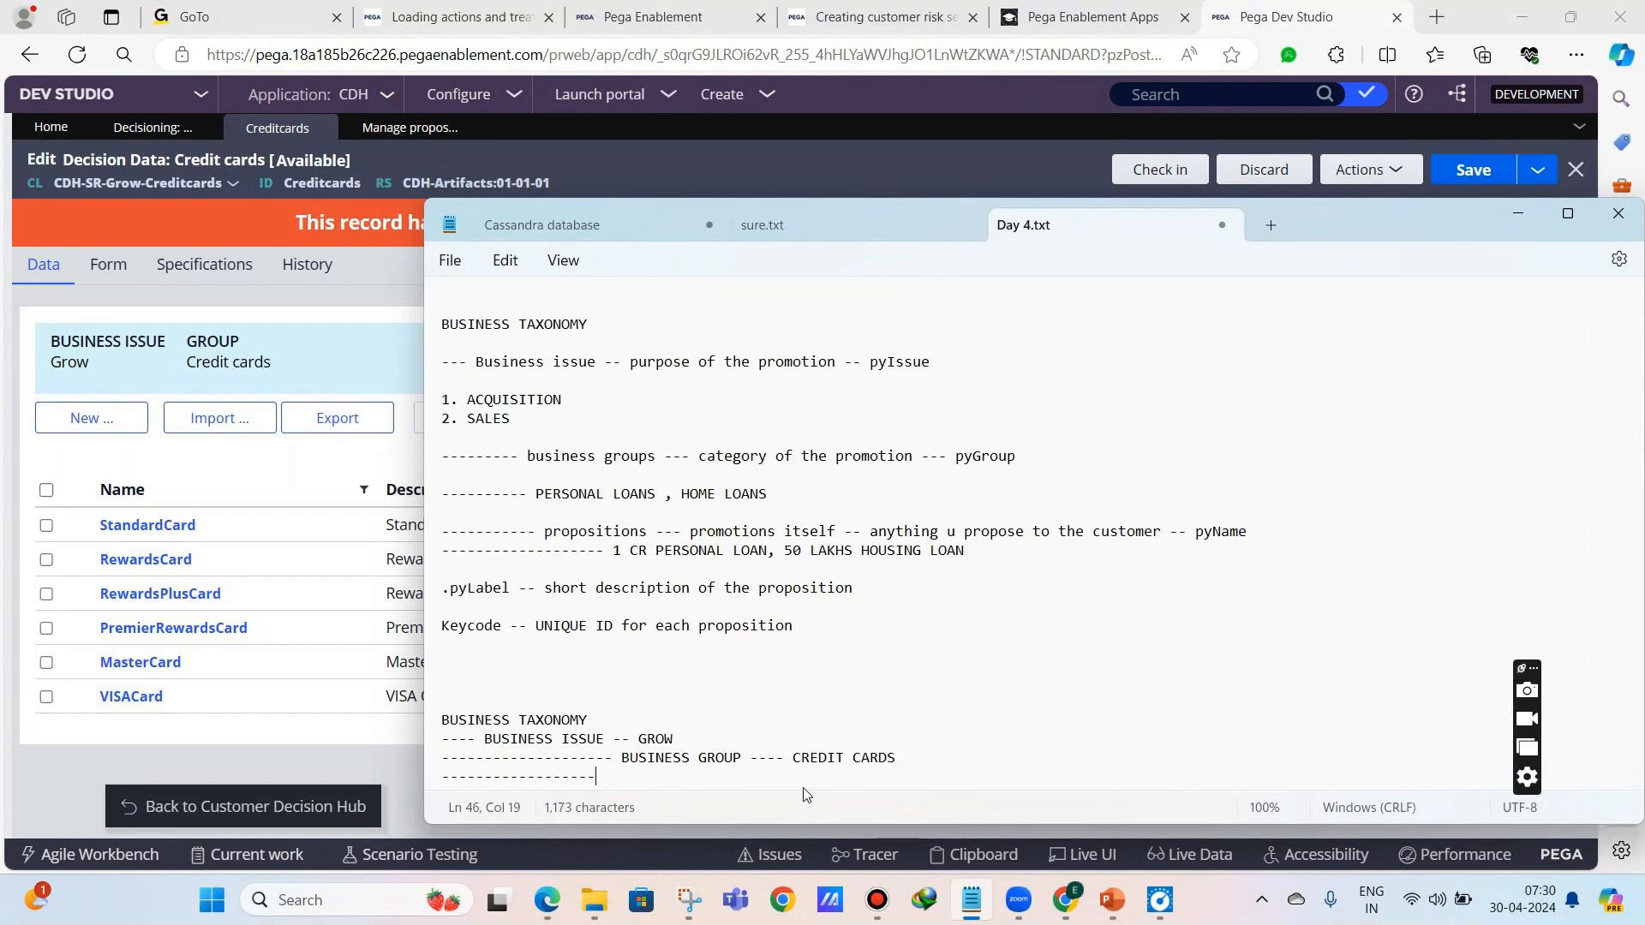
pyautogui.write('------------- PROPOSITIONS ----- MA')
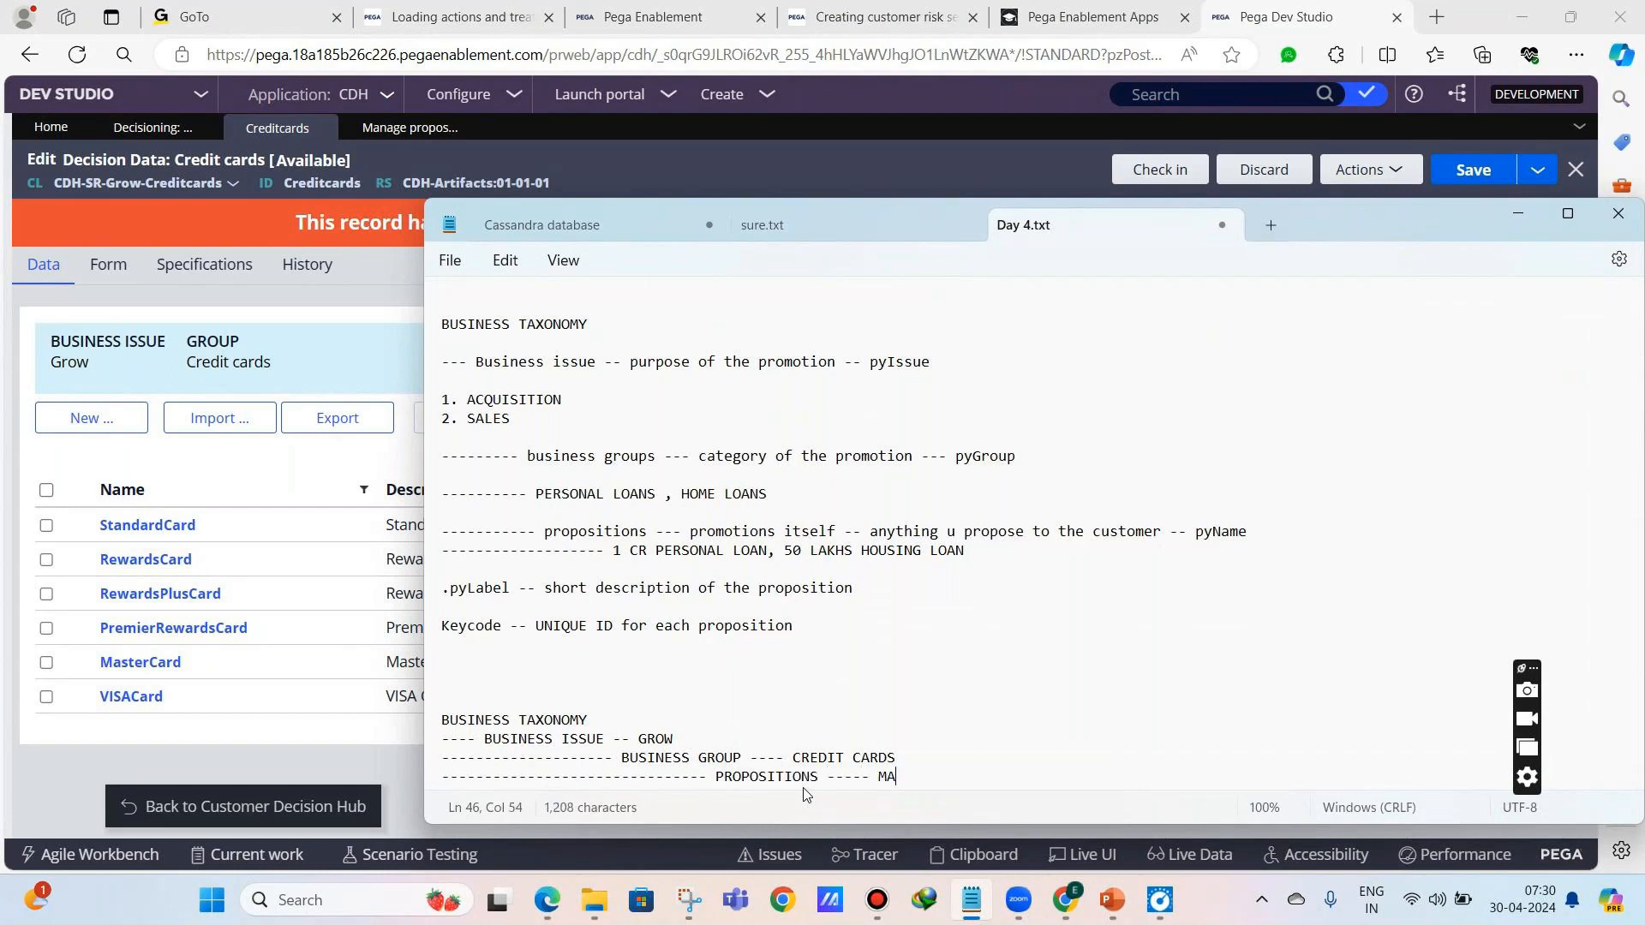
pyautogui.write('STERCARD/VISACARD')
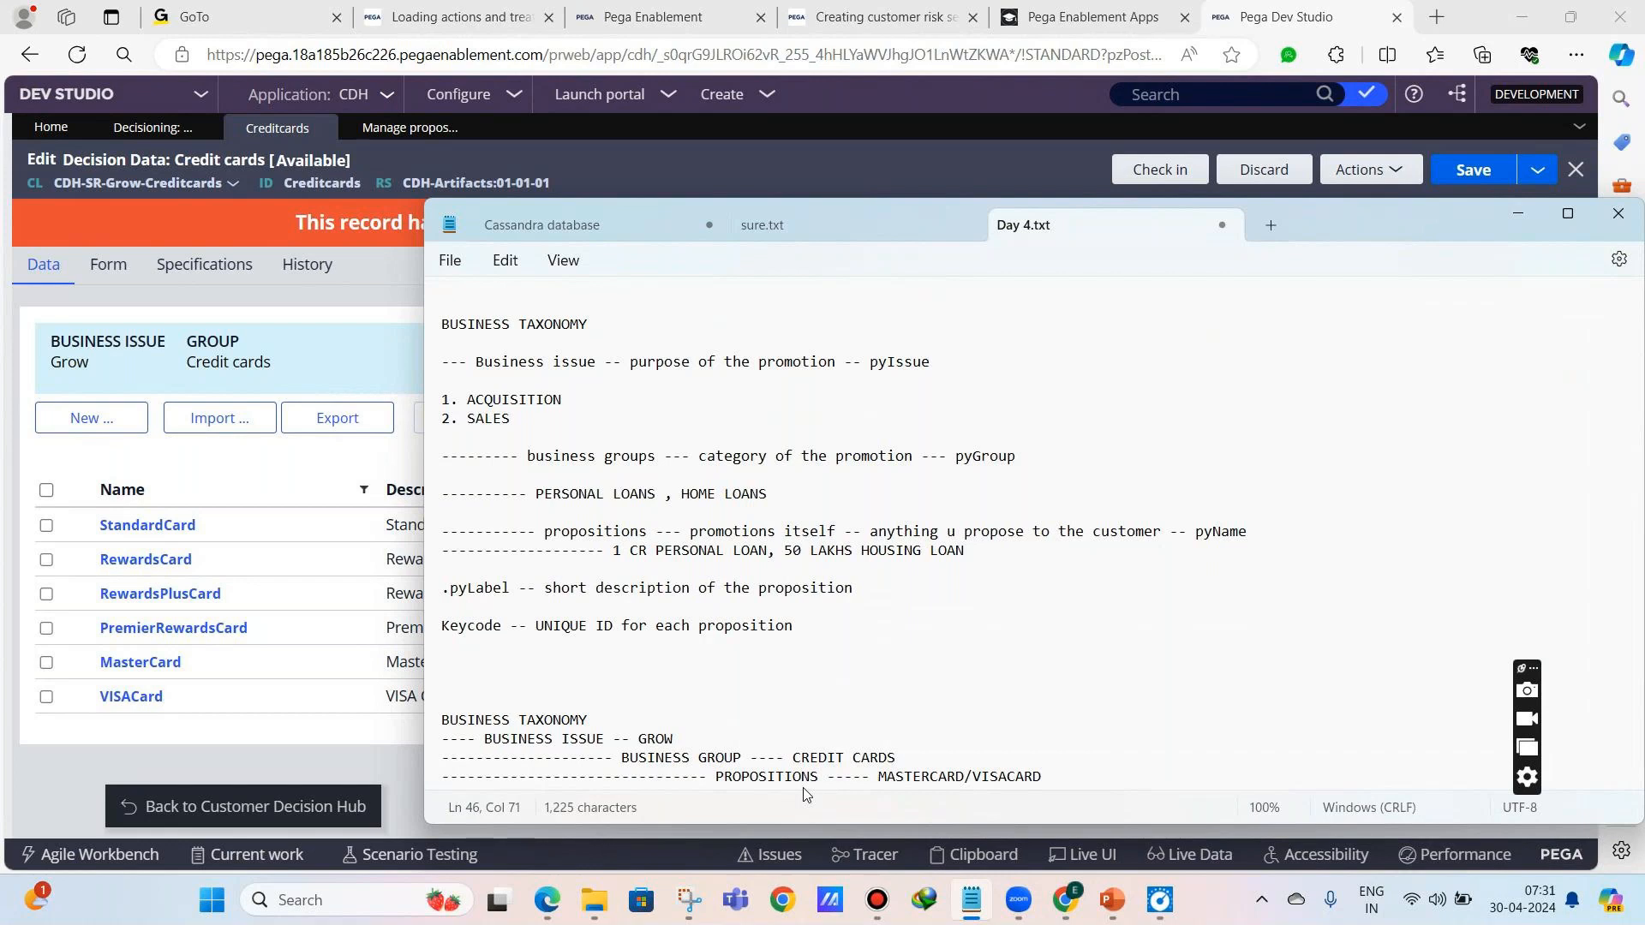
# - Add a deeper dash-indented line "ATTRIBUTES (Characteristics of the propositions) --" beneath the propositions line
pyautogui.press('Return')
pyautogui.write('------------------------------------- ATTRIBUTES')
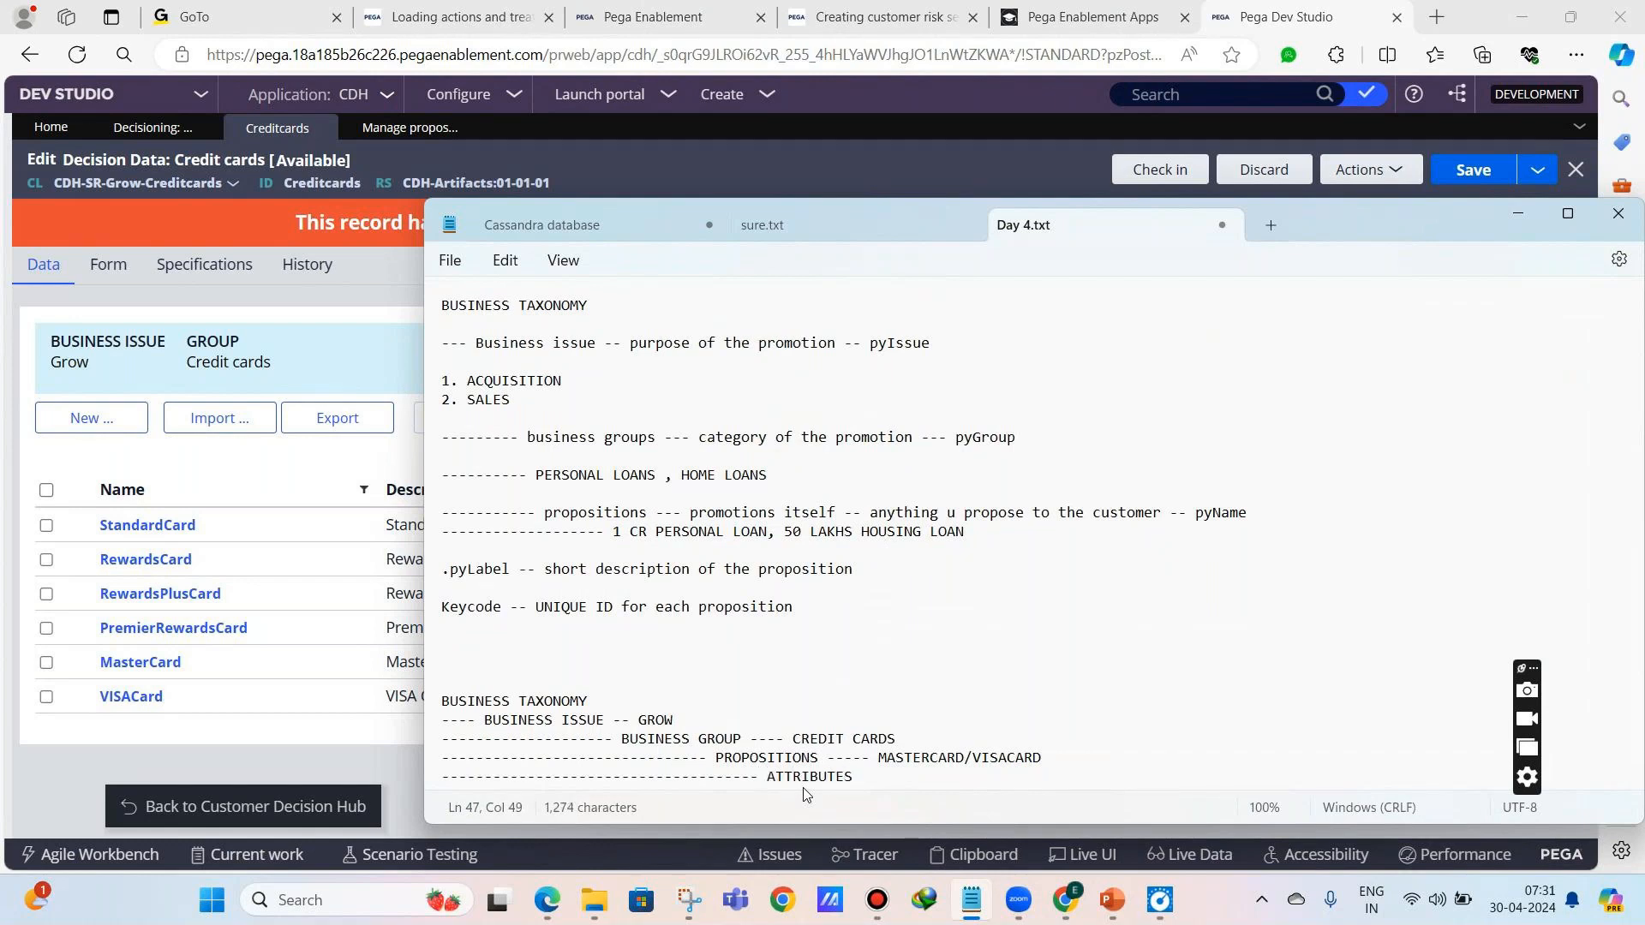
pyautogui.write('(Characteristics of the p')
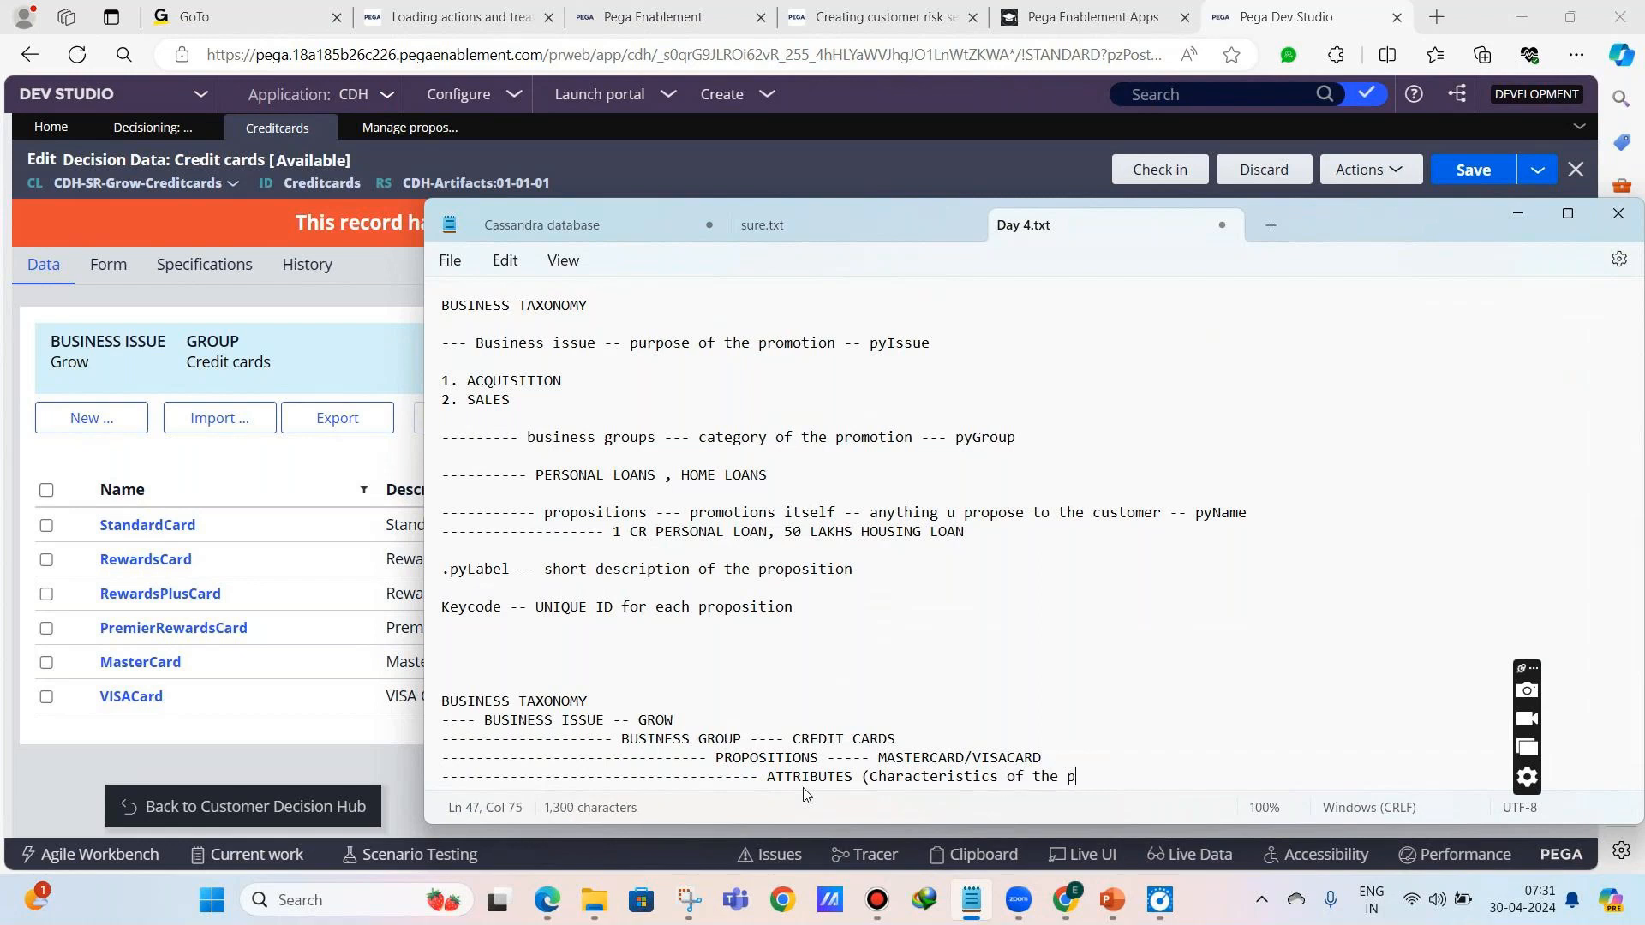
pyautogui.write('ropositions) ---')
pyautogui.press('BackSpace')
pyautogui.press('BackSpace')
pyautogui.press('BackSpace')
pyautogui.write('--')
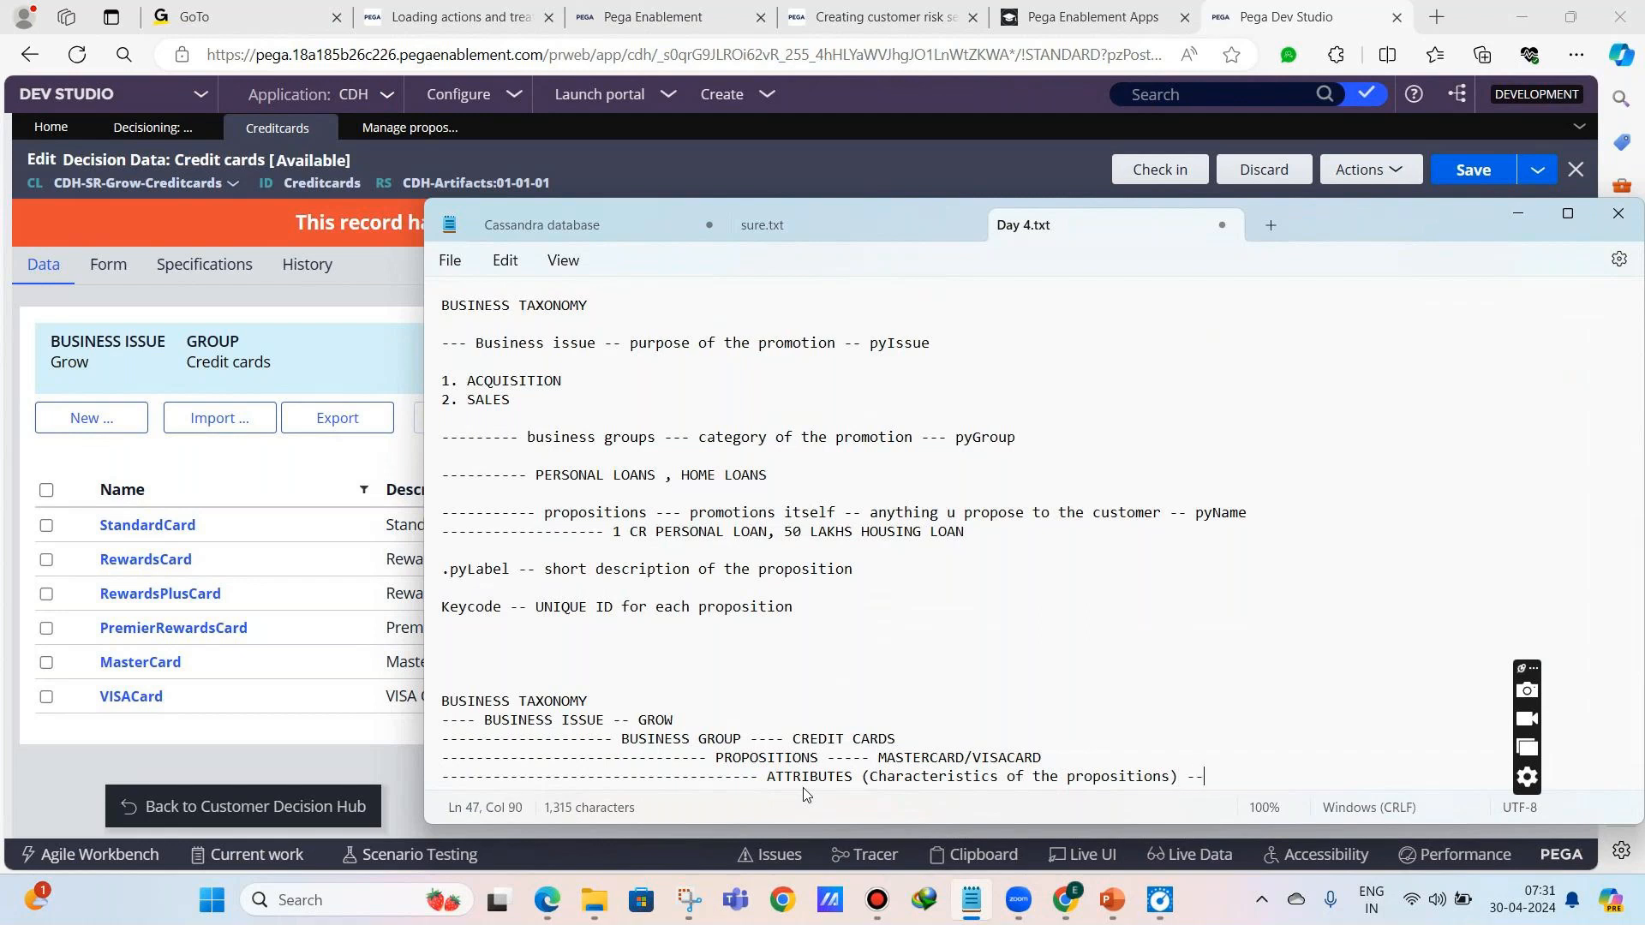
# - Complete the attributes line with the examples "monthlyEMI, expirydate, duration" and leave a blank line below it
pyautogui.write(' monthlyEMI,')
pyautogui.write('te')
pyautogui.press('BackSpace')
pyautogui.press('BackSpace')
pyautogui.write('e')
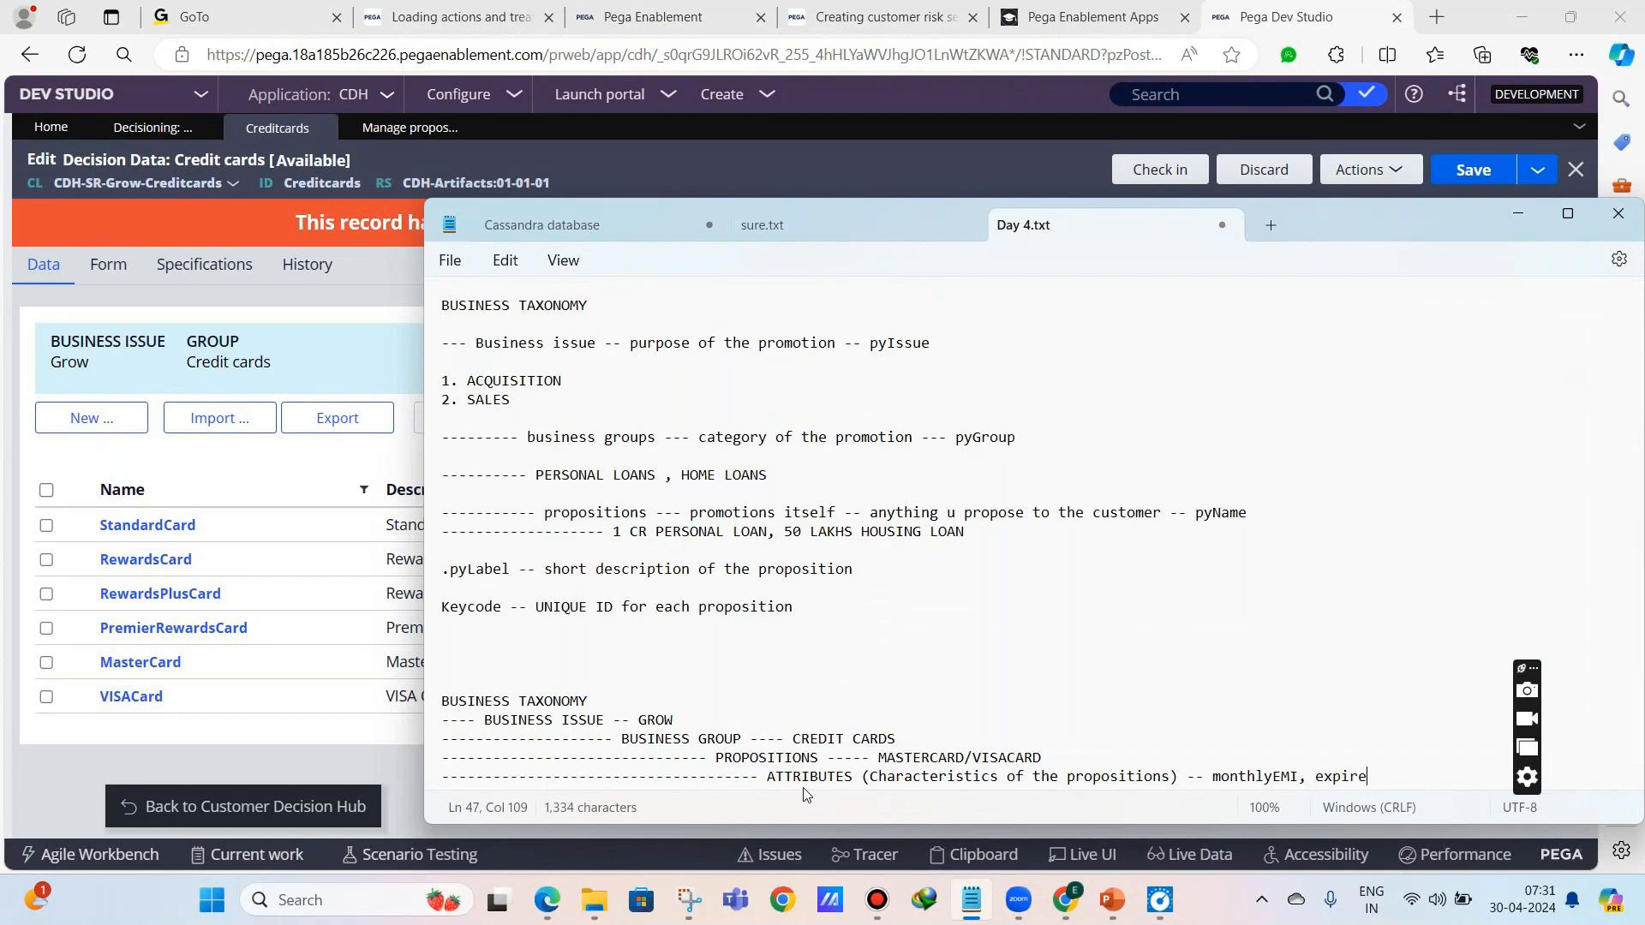
pyautogui.write('xpirydate,')
pyautogui.write('duration')
pyautogui.press('Return')
pyautogui.press('Return')
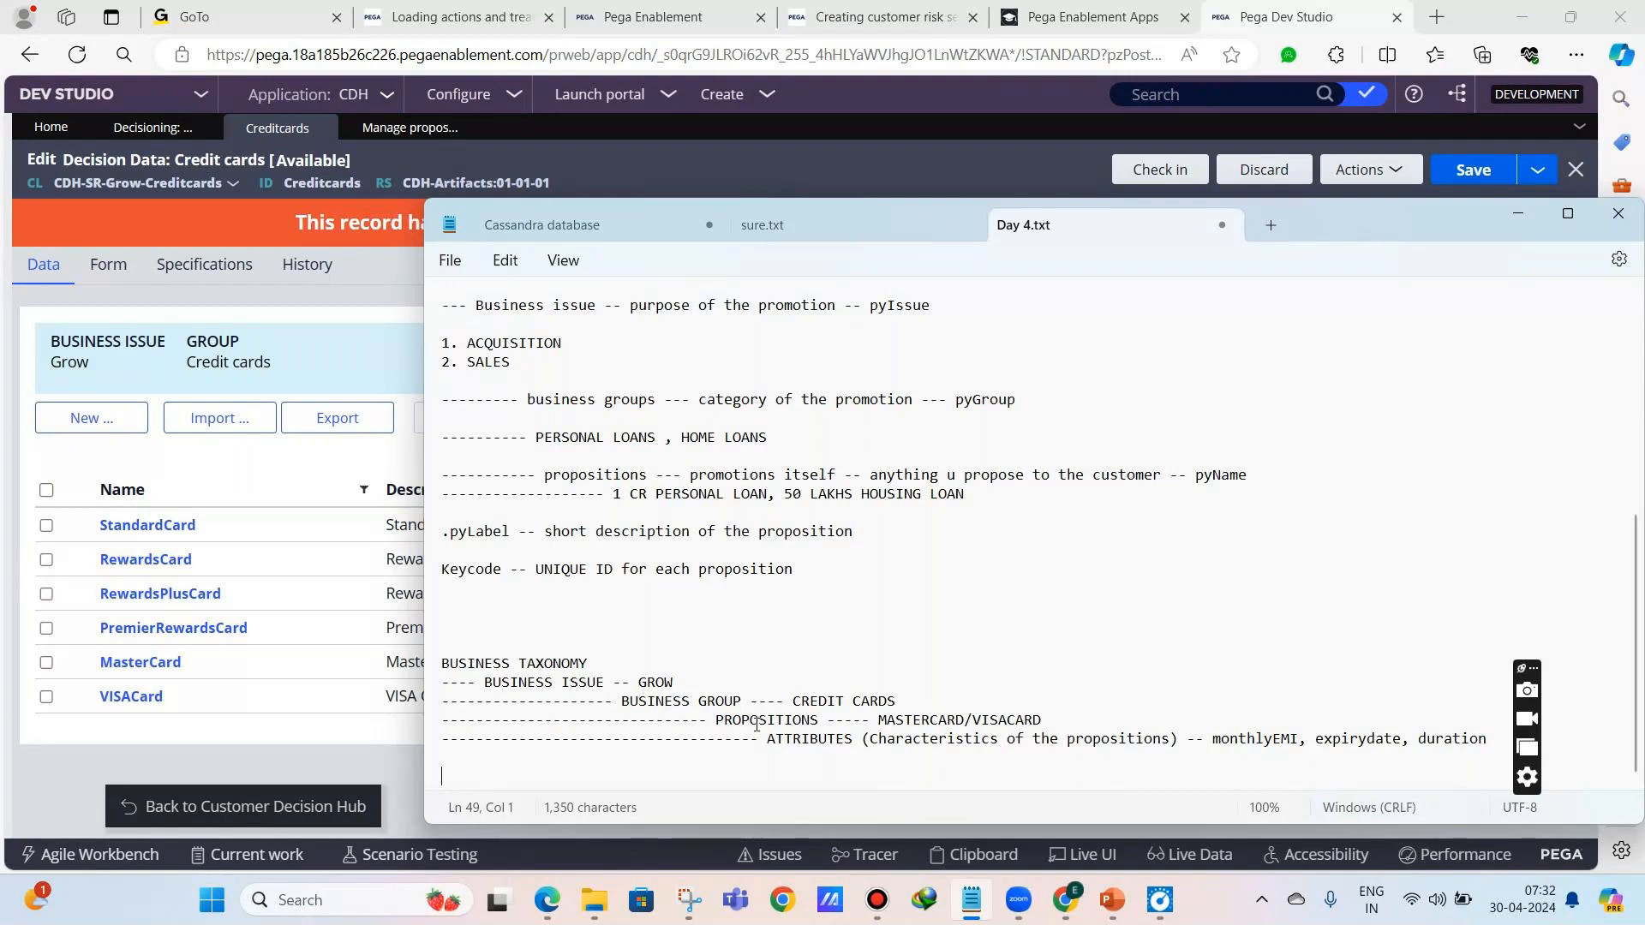
# - Switch to Pega Dev Studio and examine the form fields defined for the Credit cards decision data
pyautogui.click(271, 742)
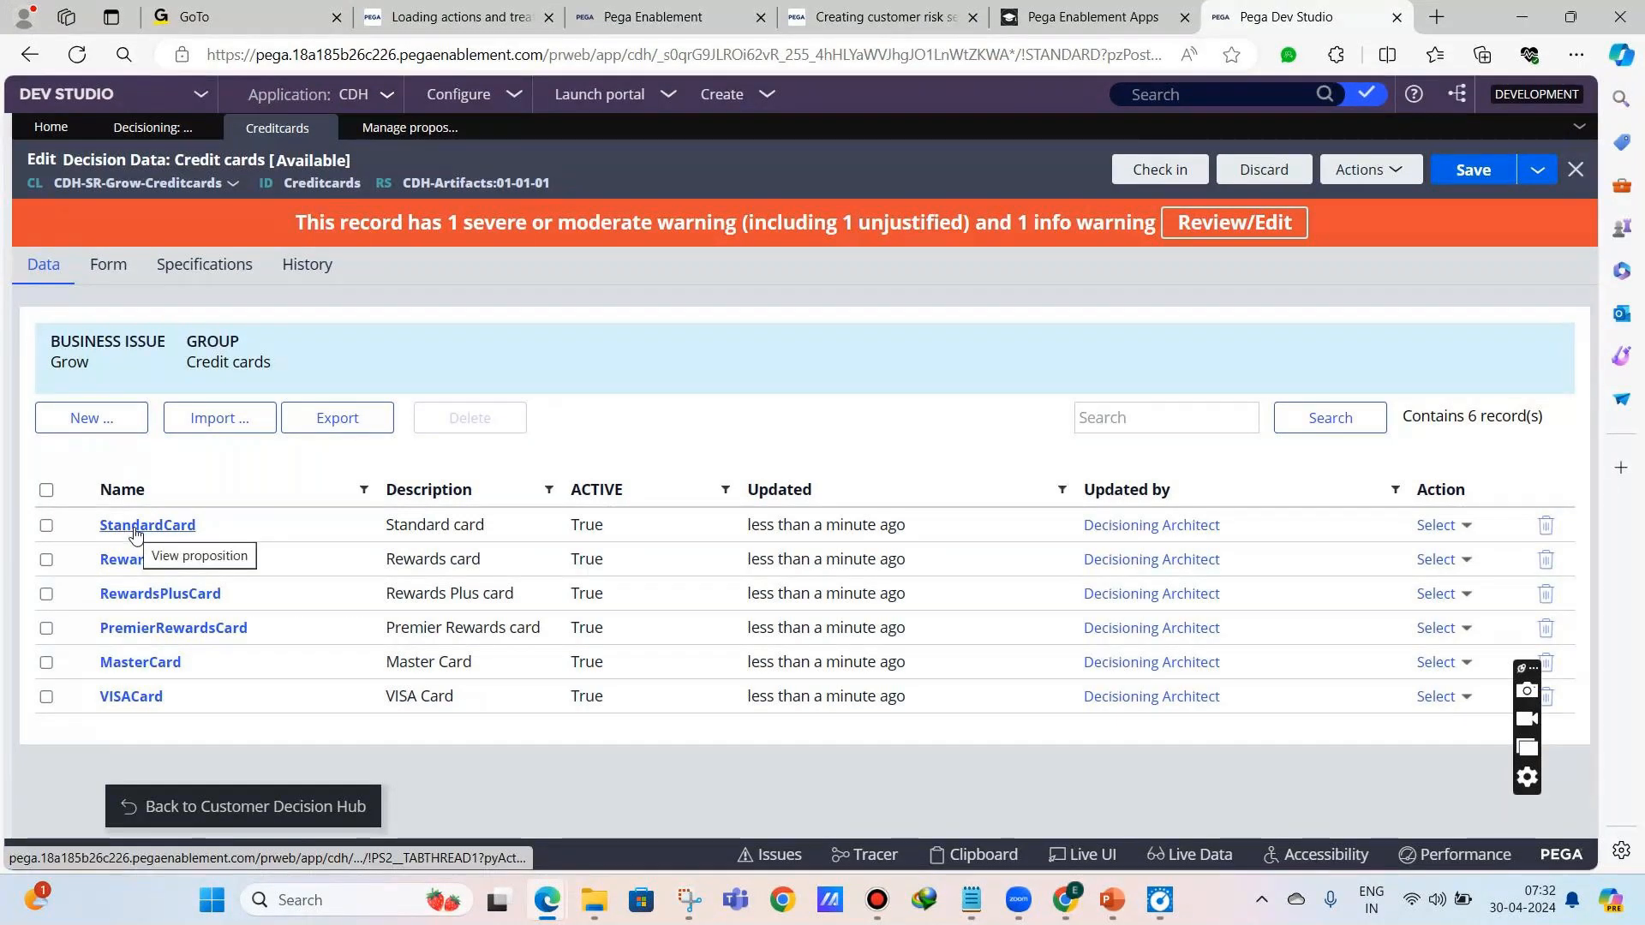
pyautogui.click(110, 272)
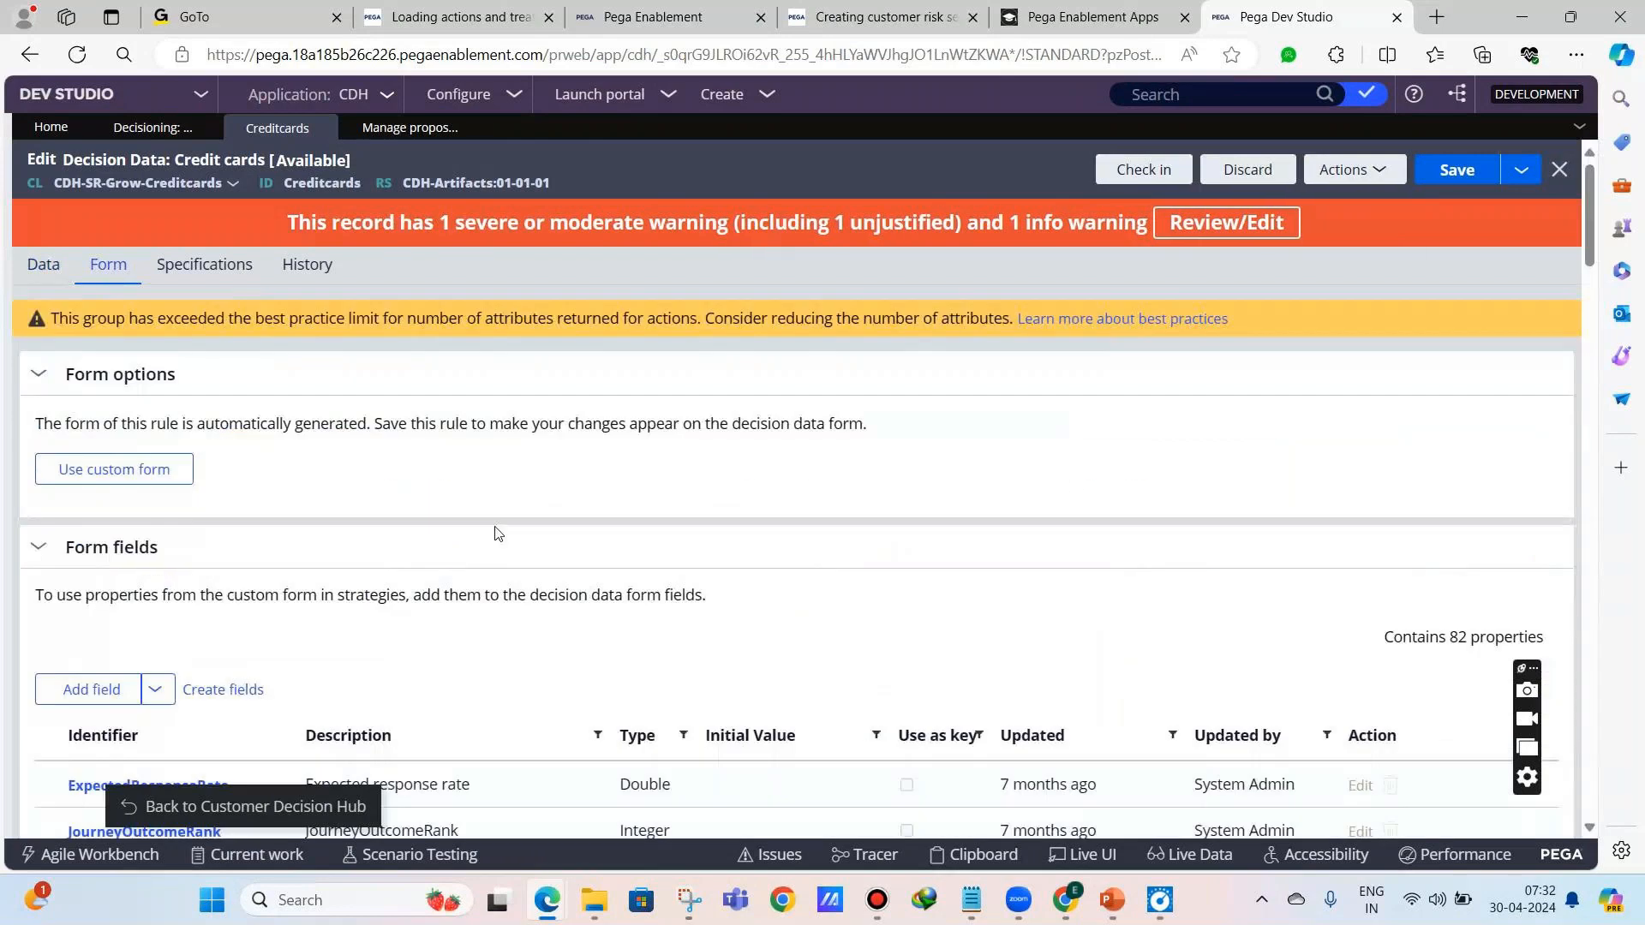
pyautogui.scroll(-15, 852, 454)
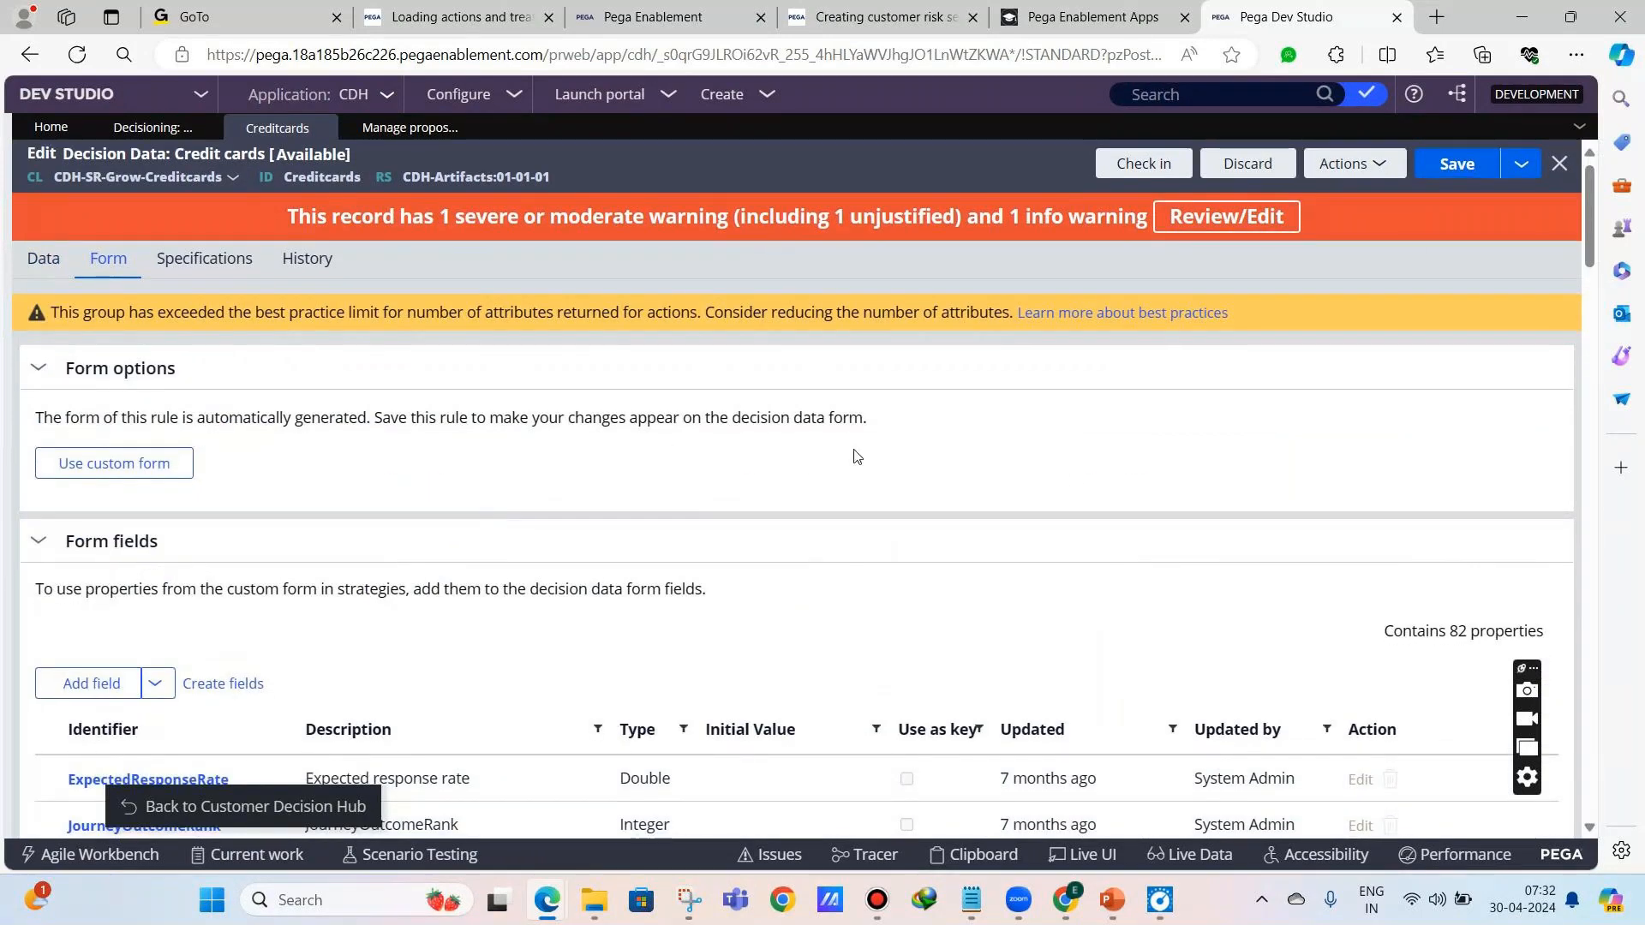
pyautogui.scroll(-10, 543, 477)
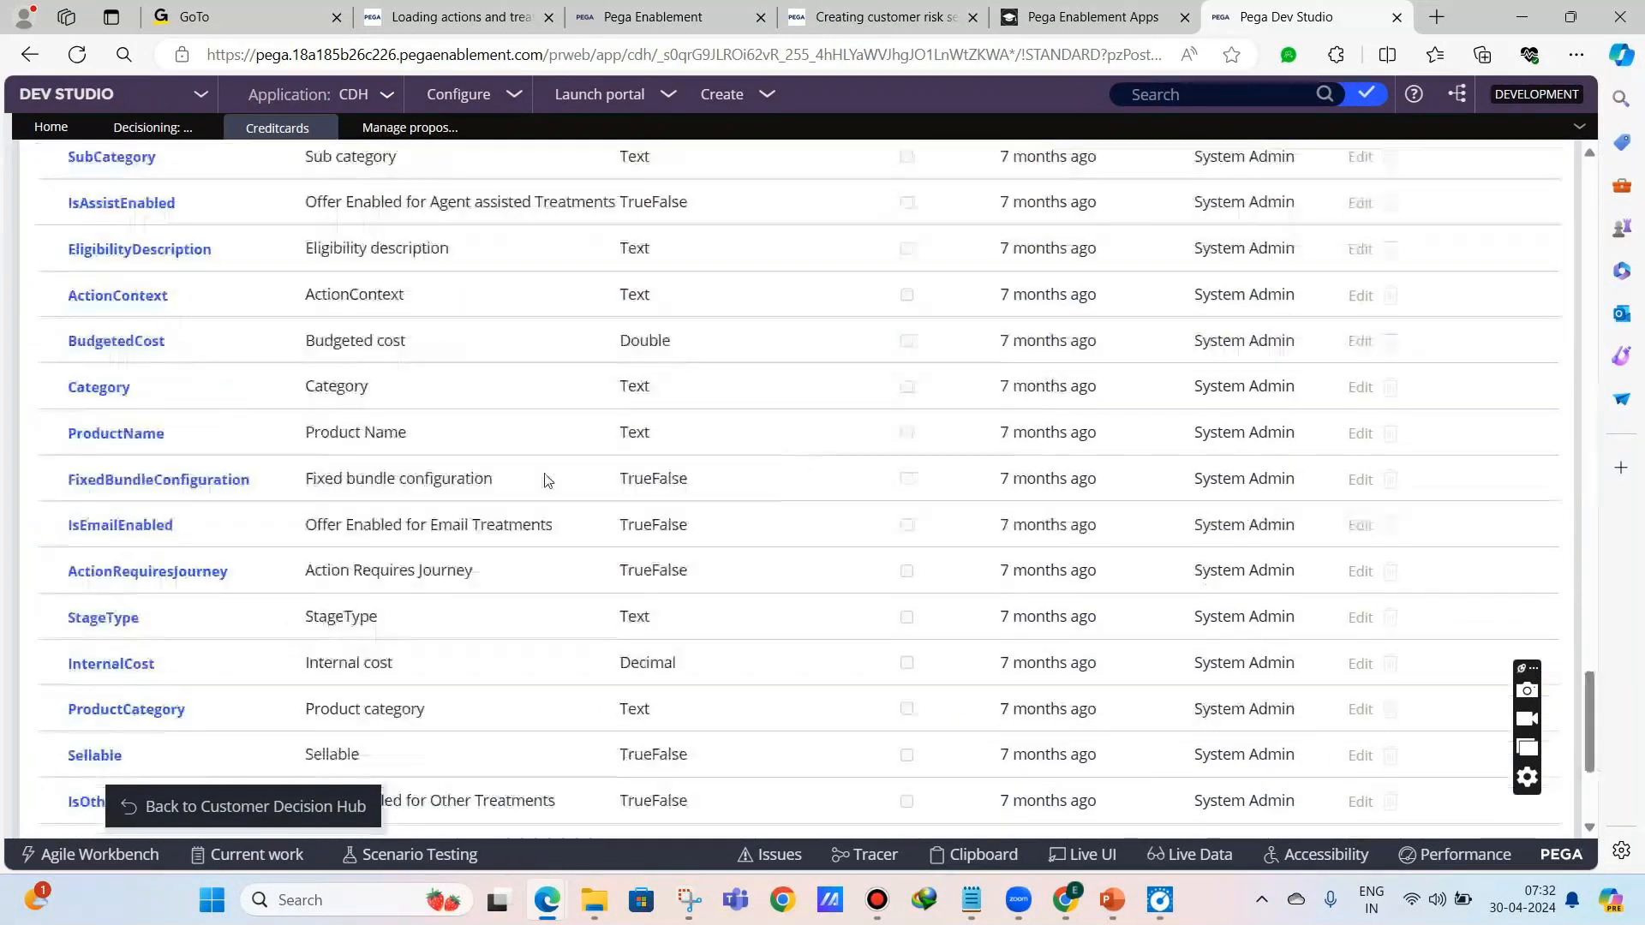
pyautogui.scroll(15, 393, 500)
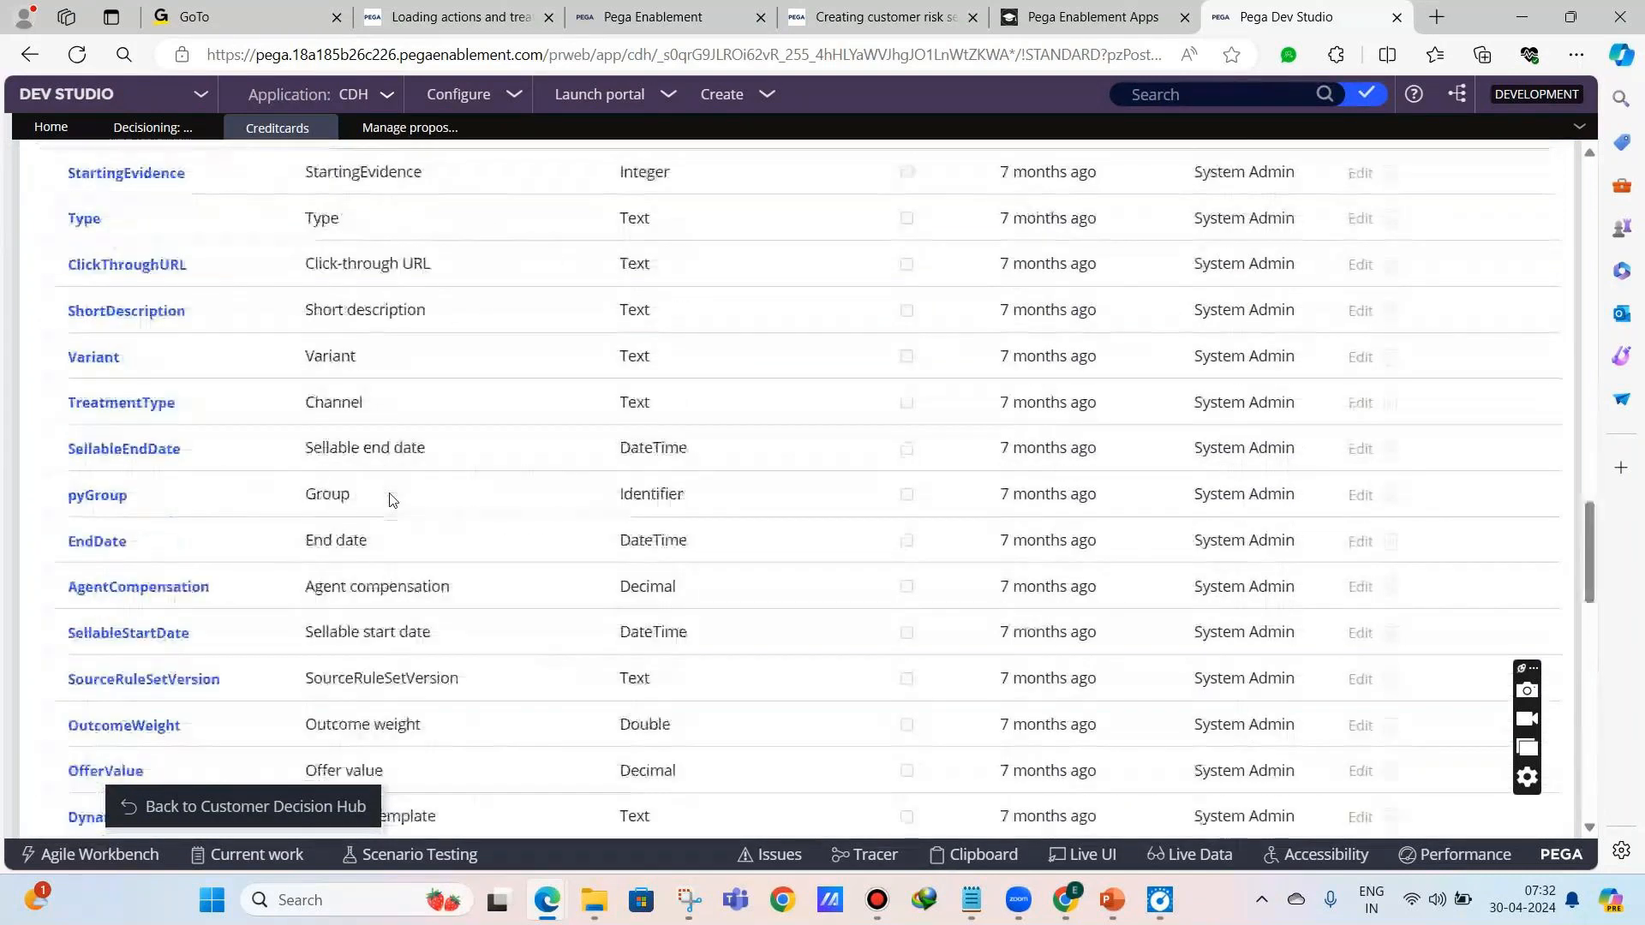
pyautogui.scroll(10, 258, 428)
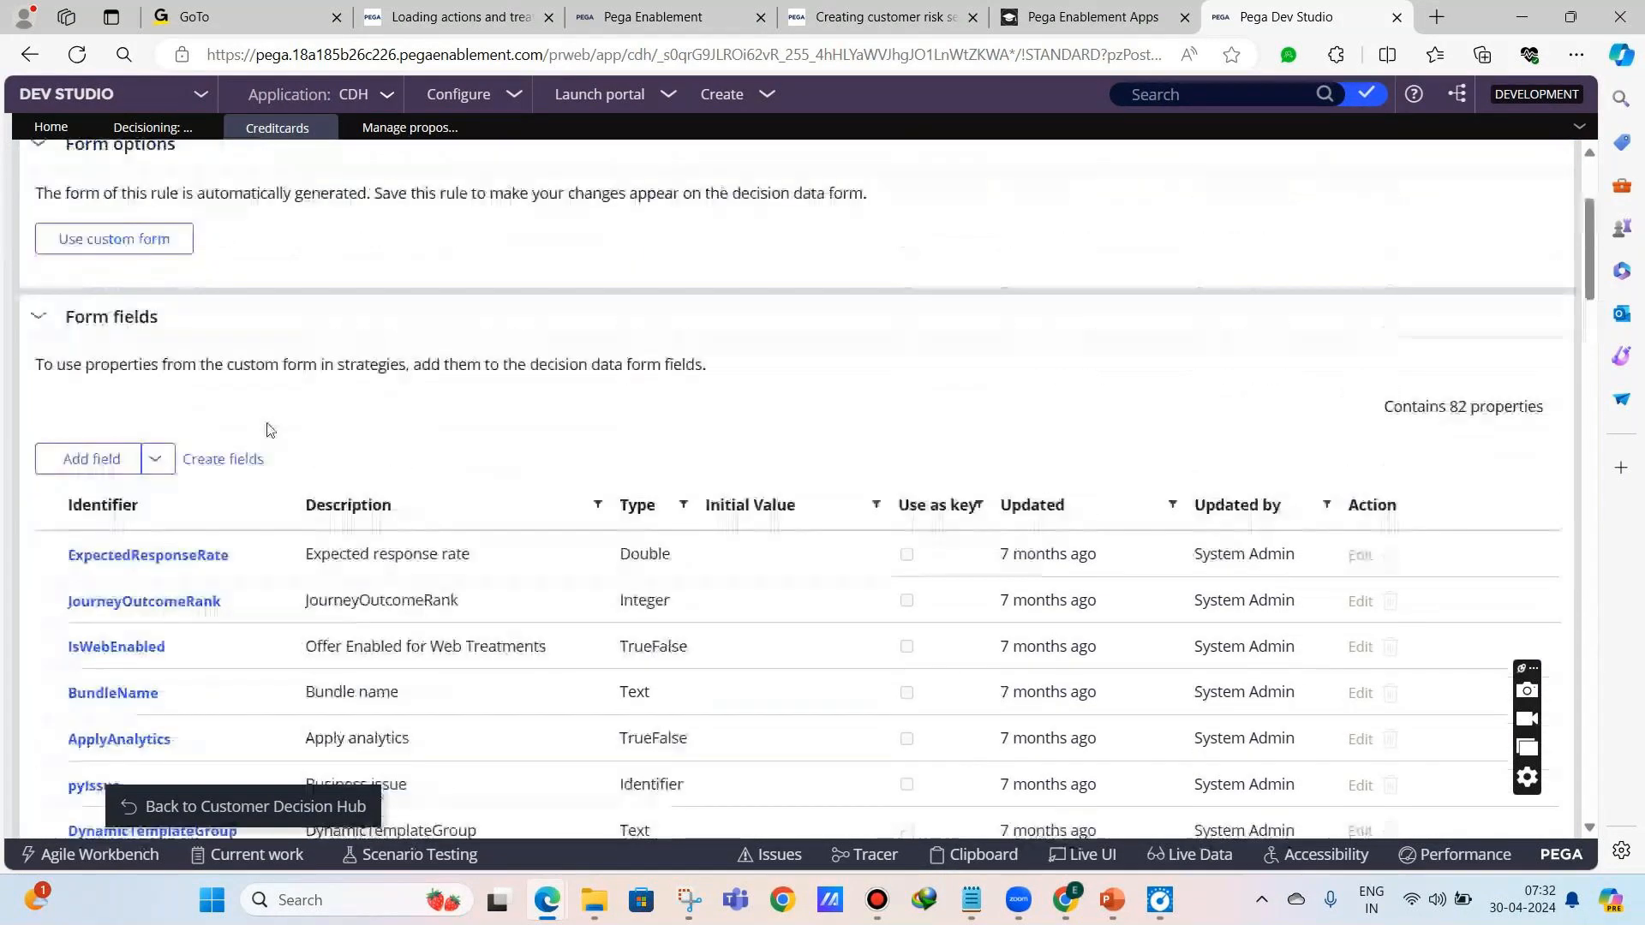
pyautogui.scroll(2, 271, 429)
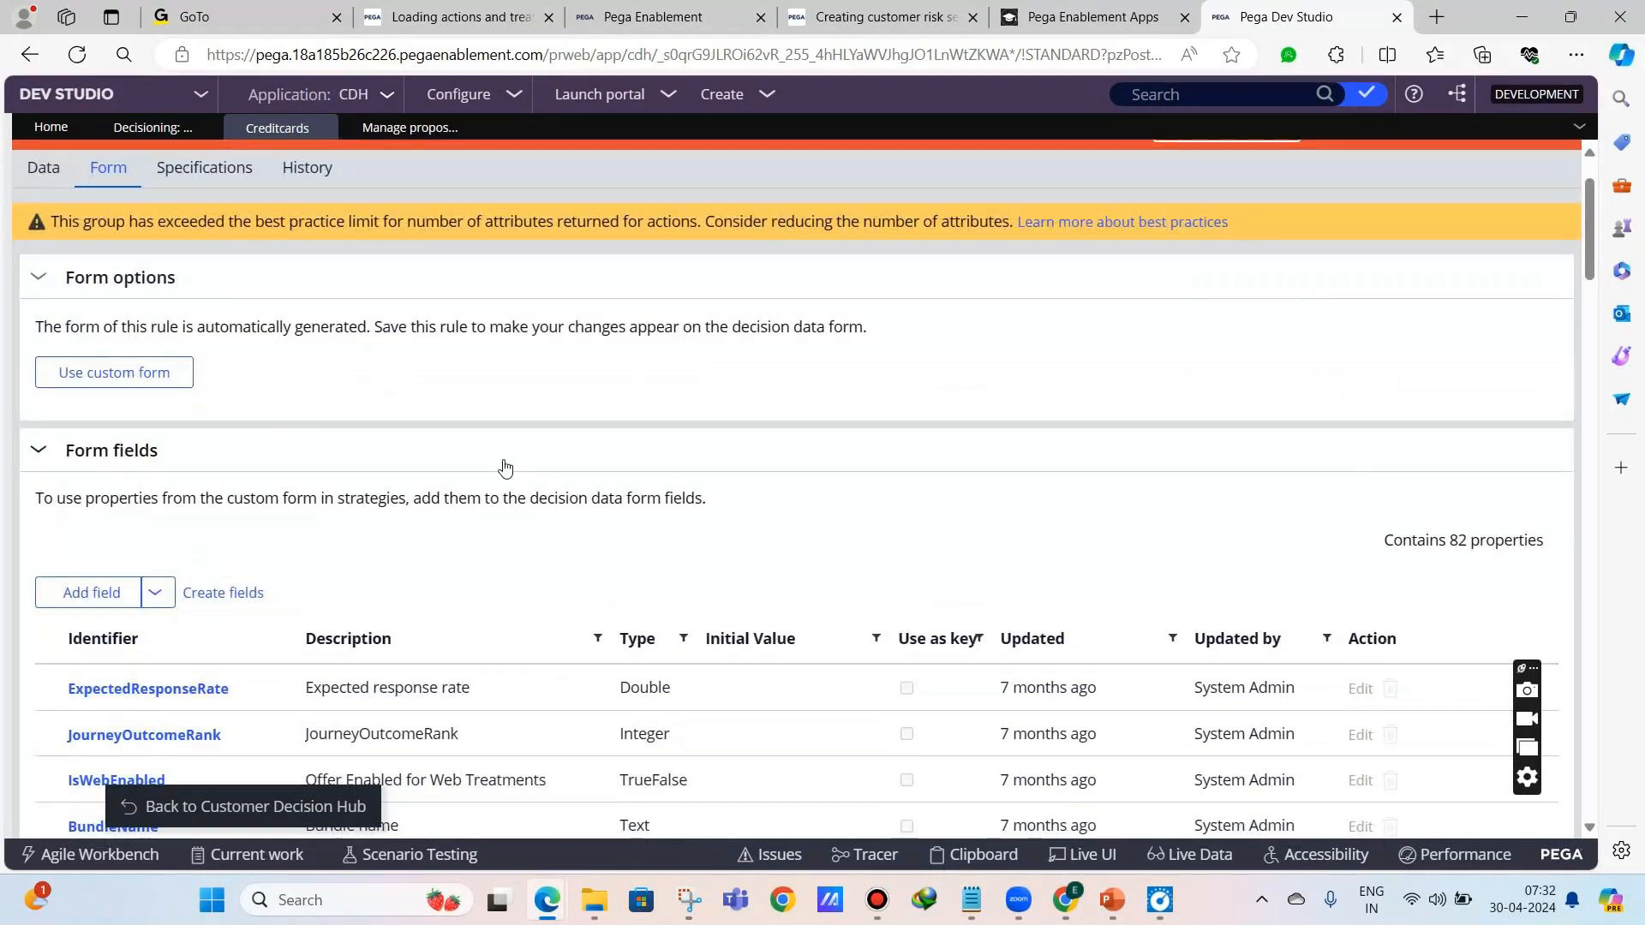
# - Add a form field named MonthlyEMI to the Credit cards decision data and open the creation form for its property
pyautogui.click(101, 592)
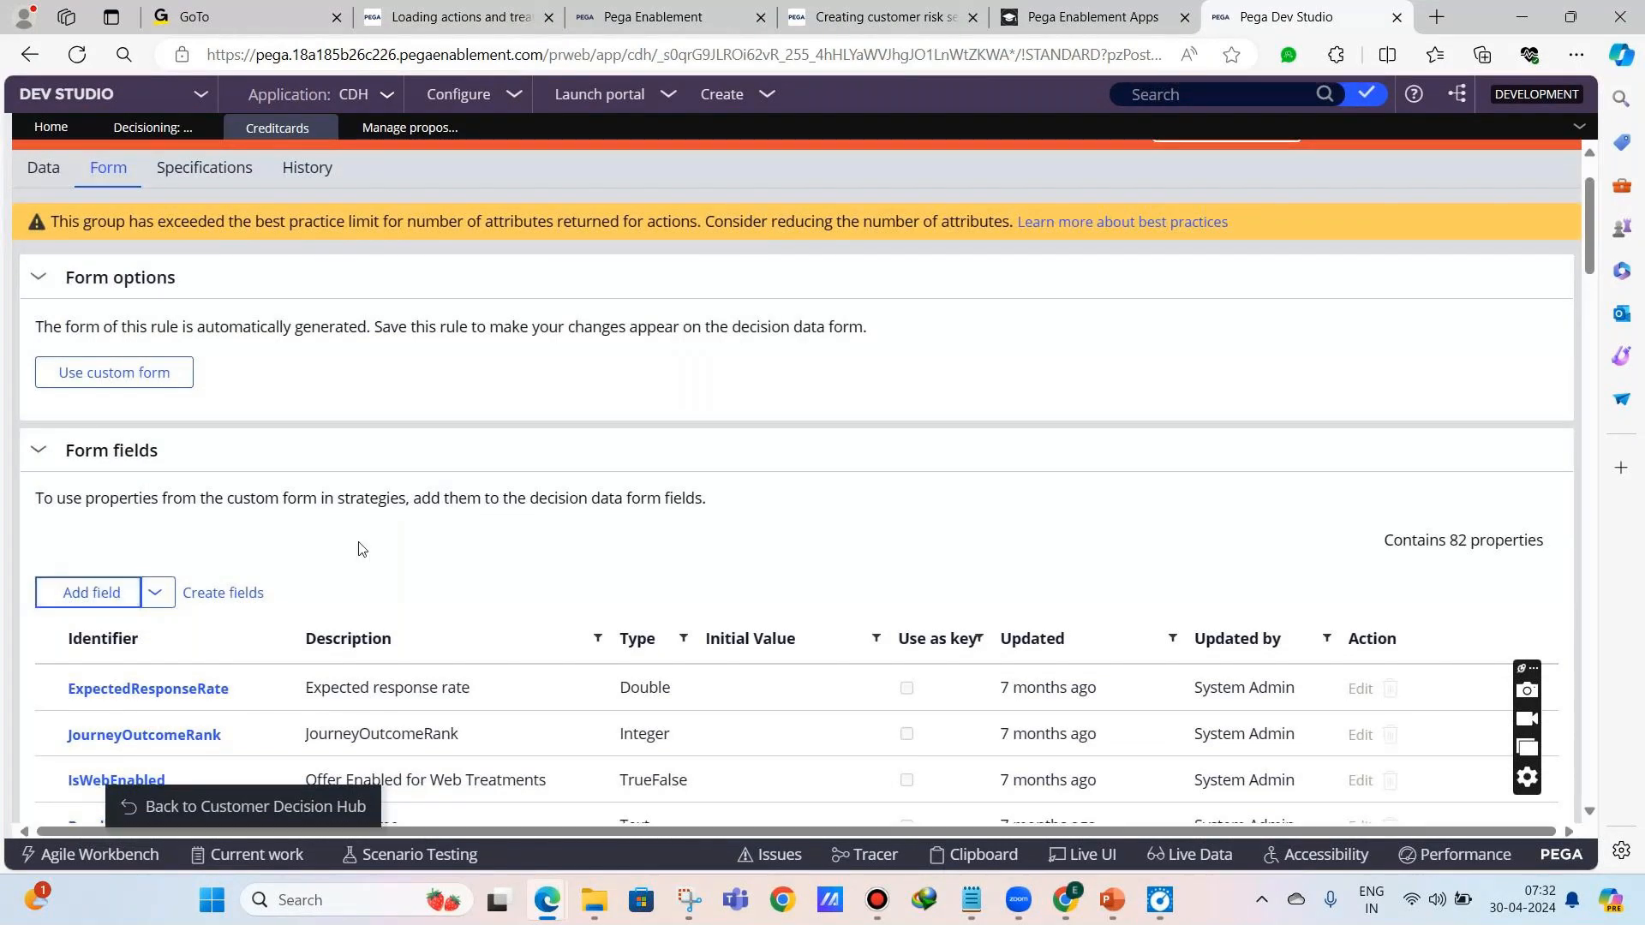
pyautogui.scroll(-5, 358, 549)
pyautogui.scroll(-10, 667, 462)
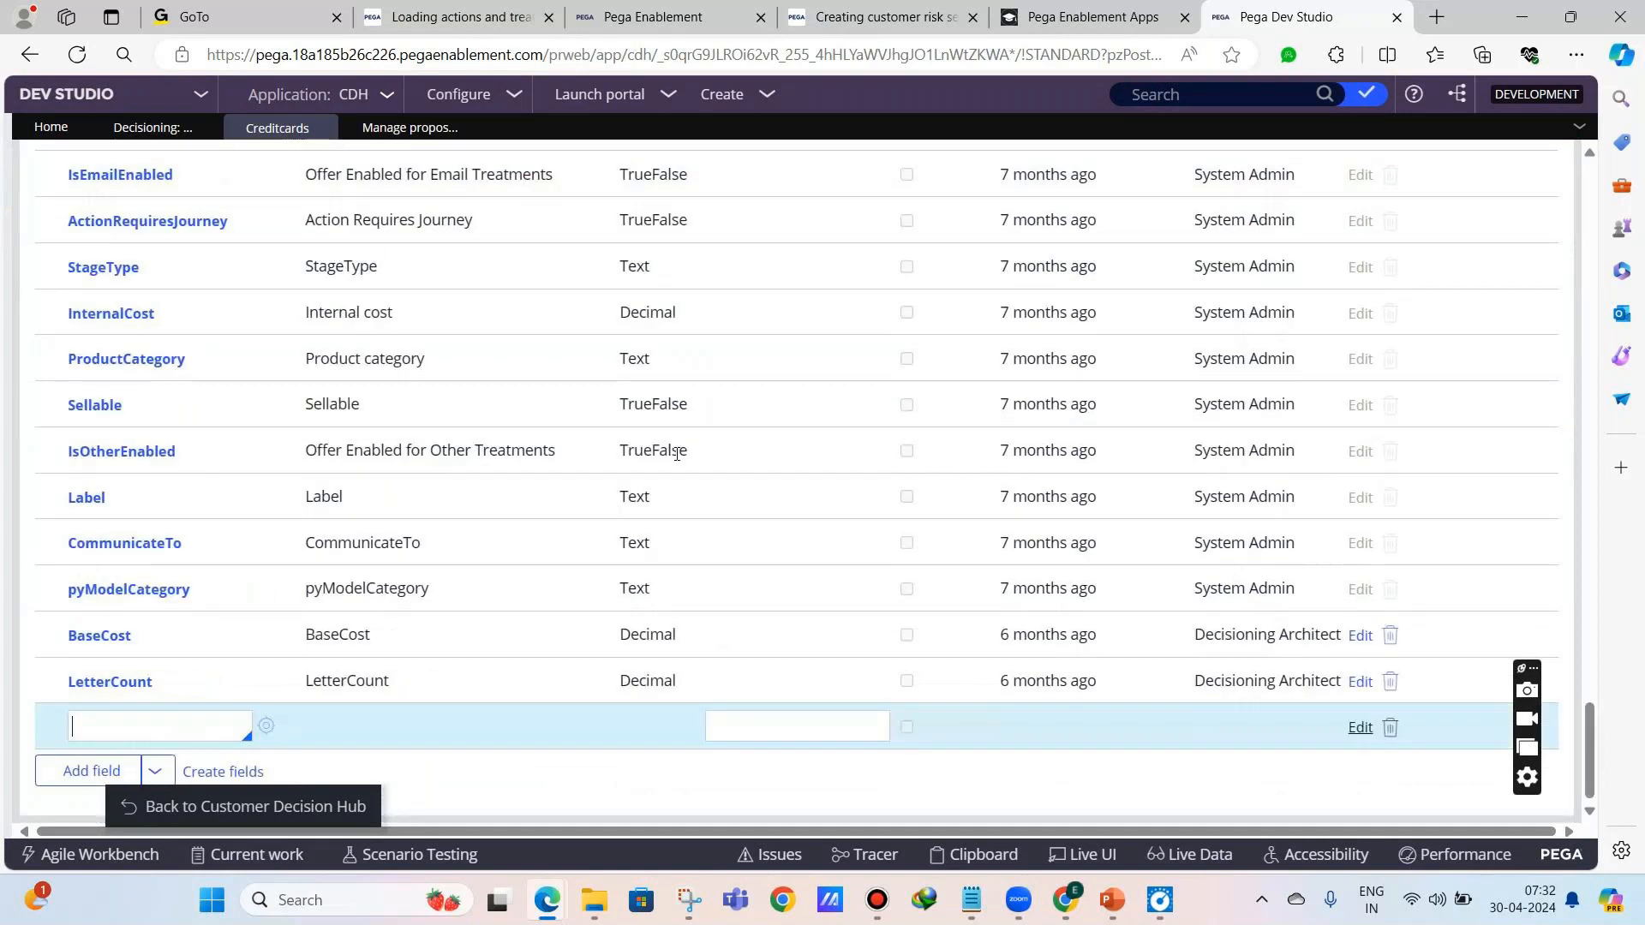
pyautogui.scroll(5, 188, 727)
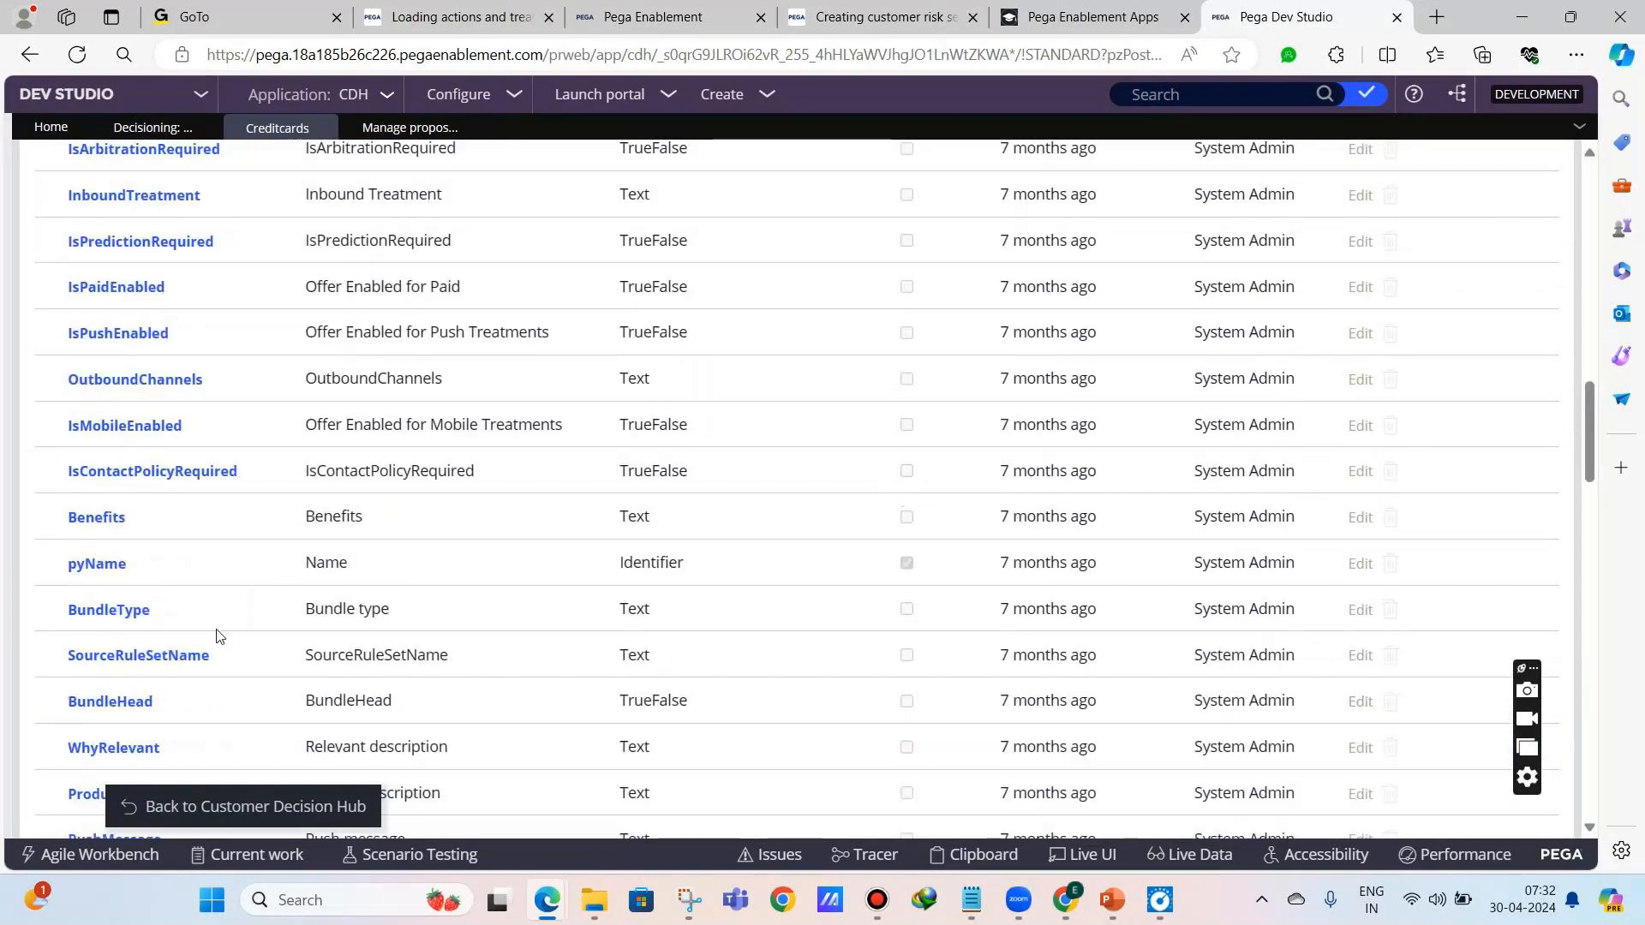
pyautogui.scroll(10, 214, 634)
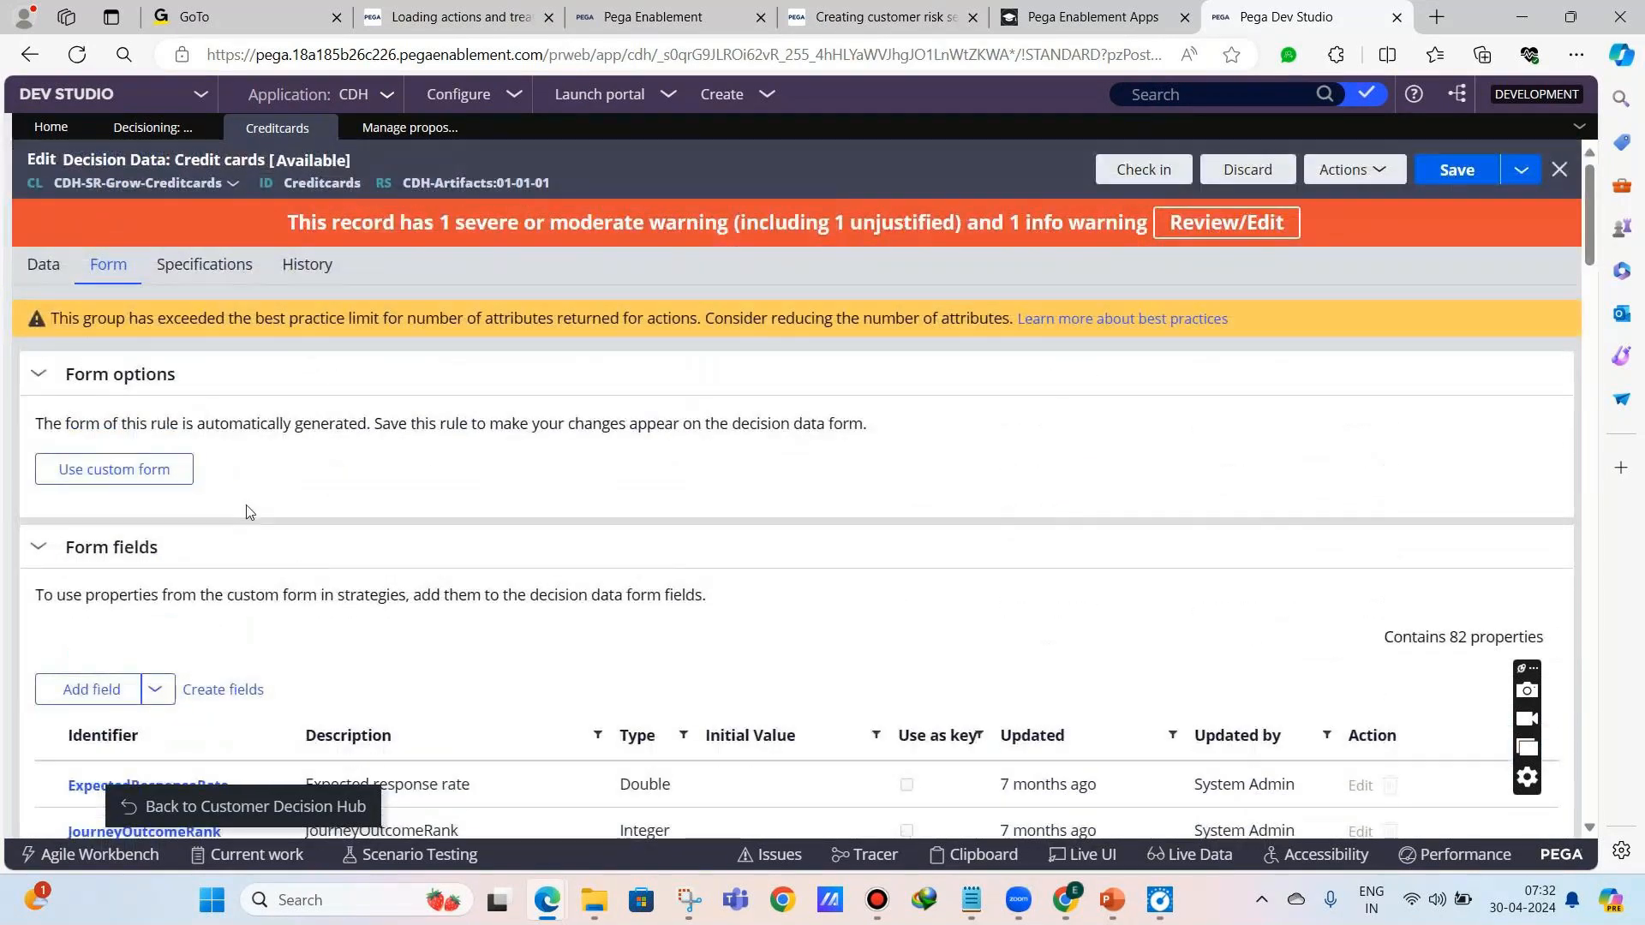
pyautogui.scroll(-20, 452, 501)
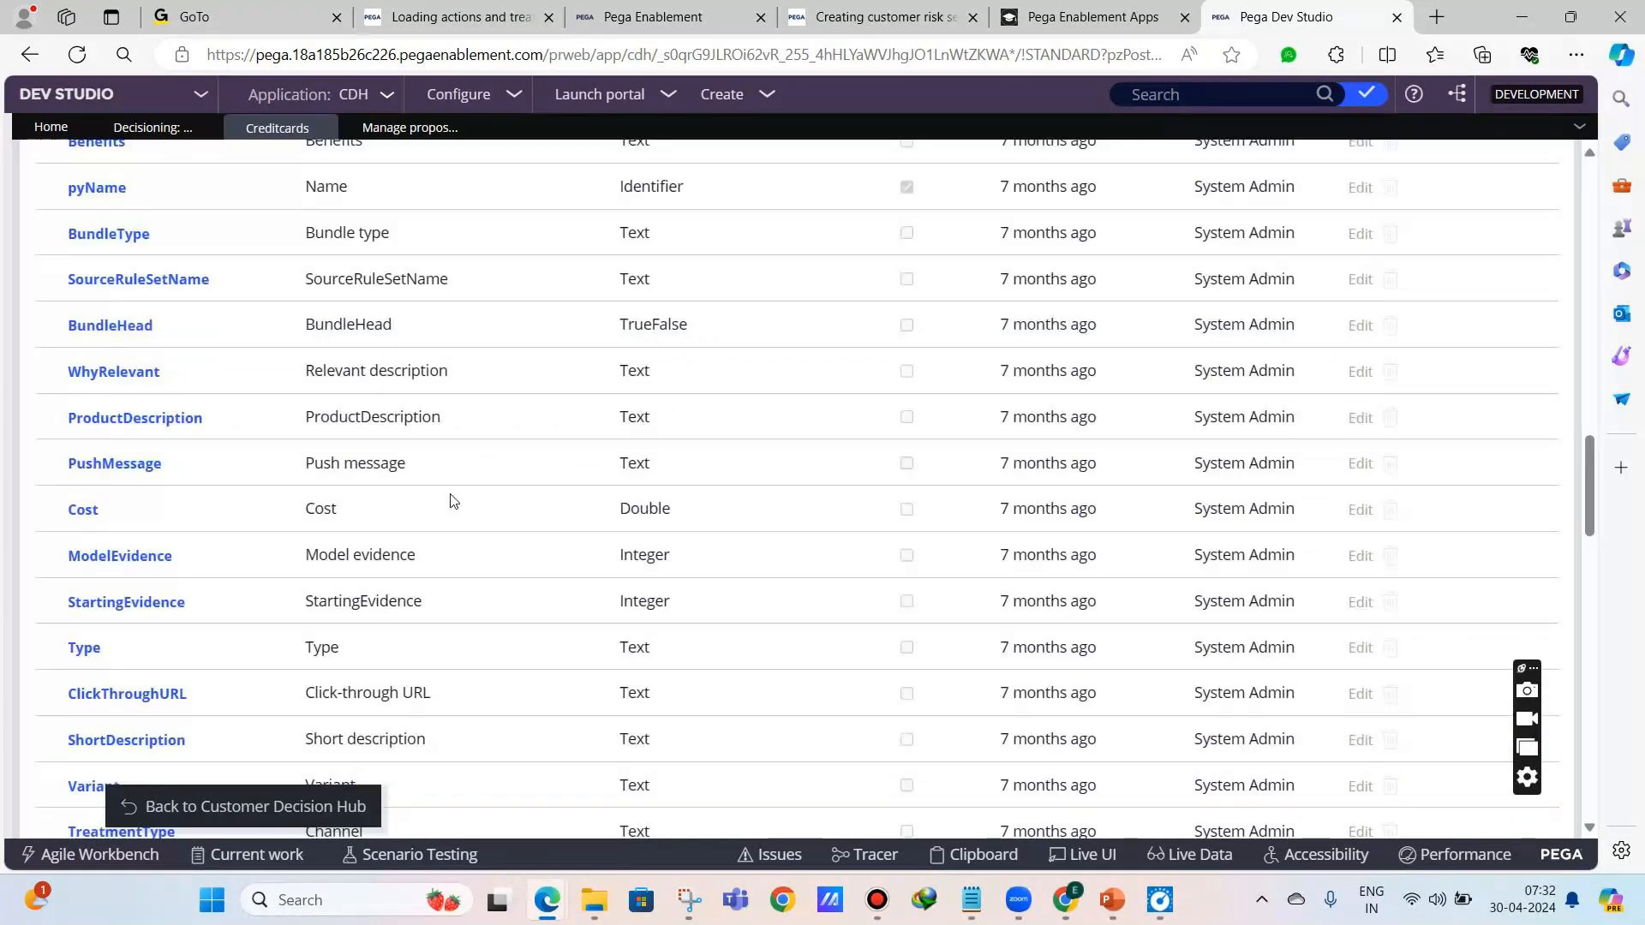
pyautogui.scroll(-10, 286, 647)
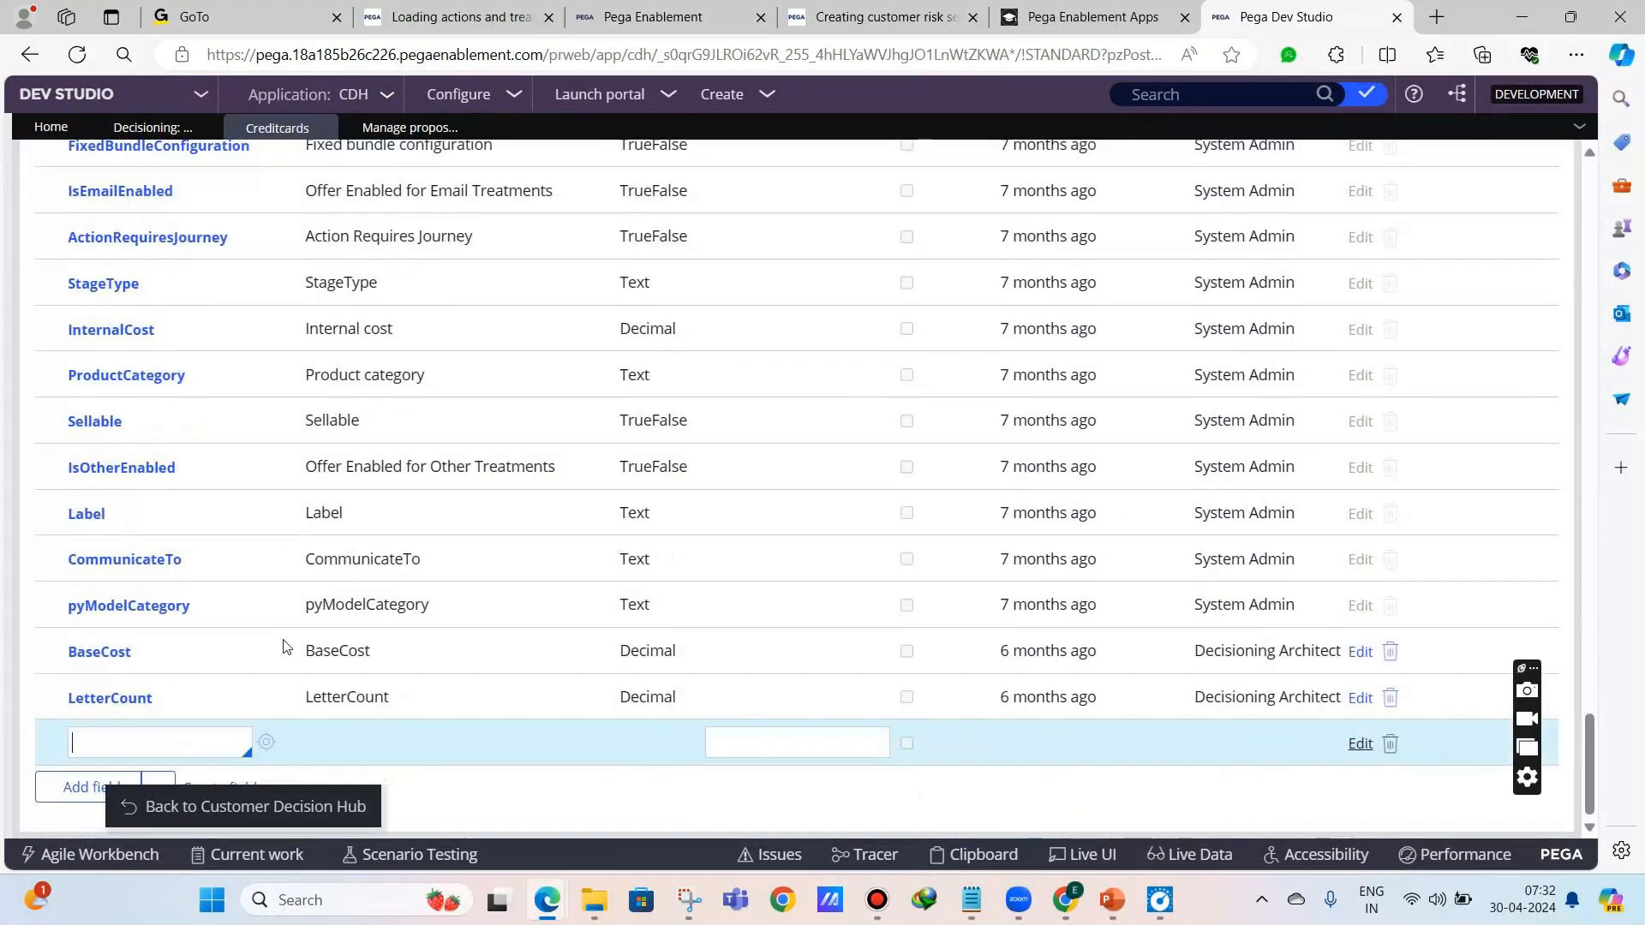
pyautogui.write('MonthlyEMI')
pyautogui.click(36, 779)
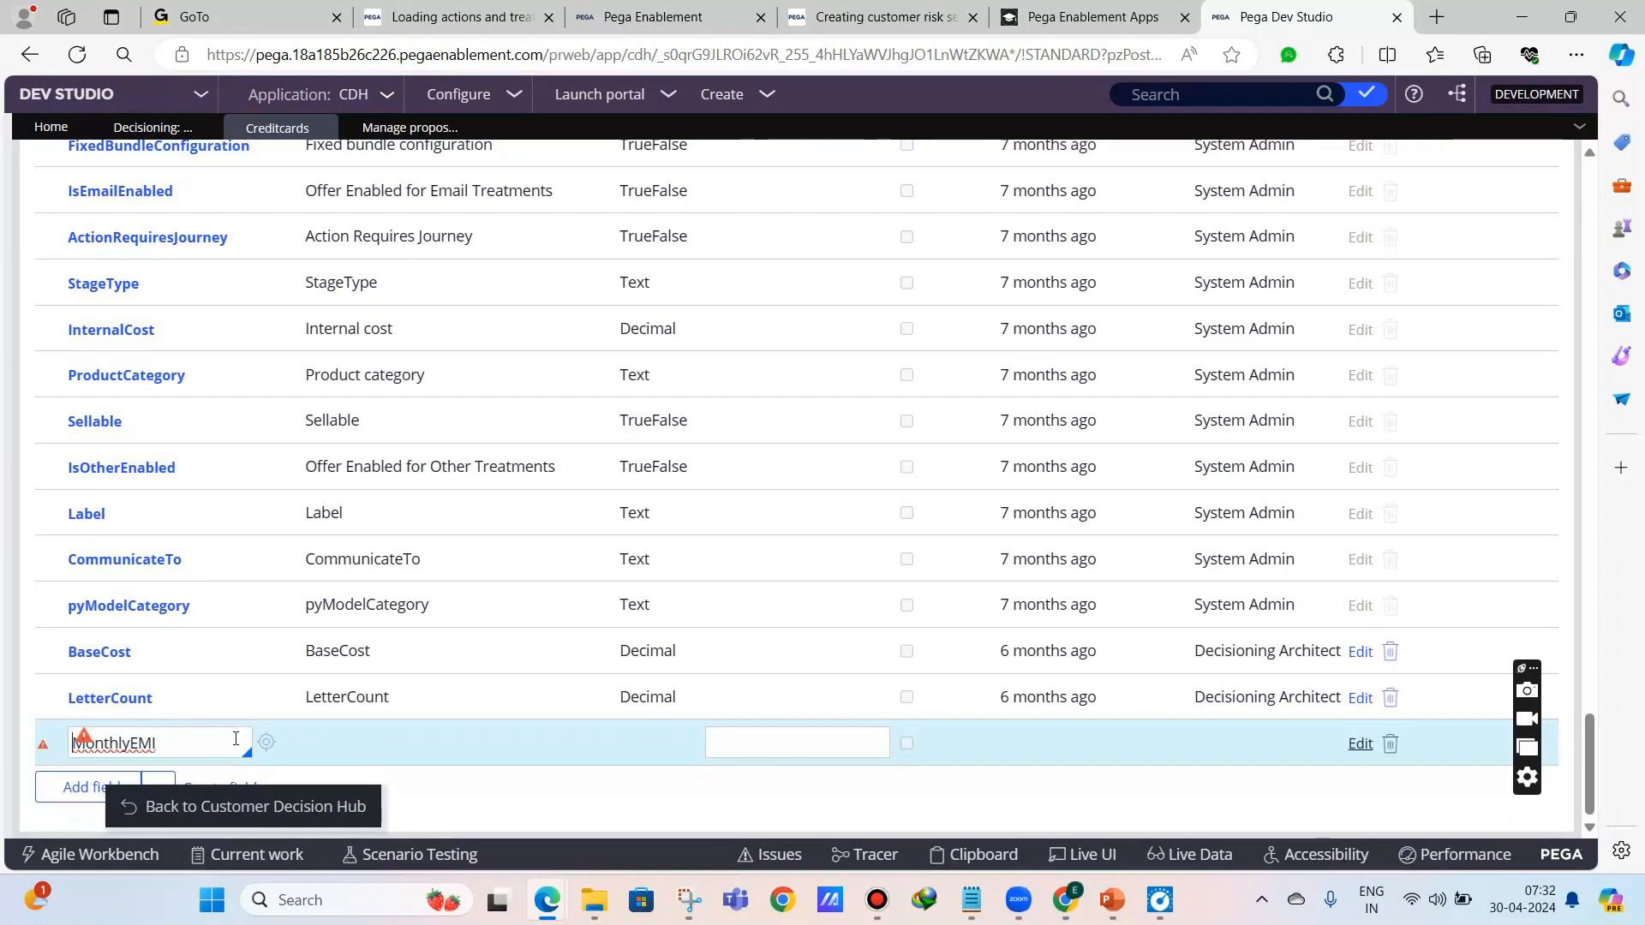
pyautogui.click(264, 743)
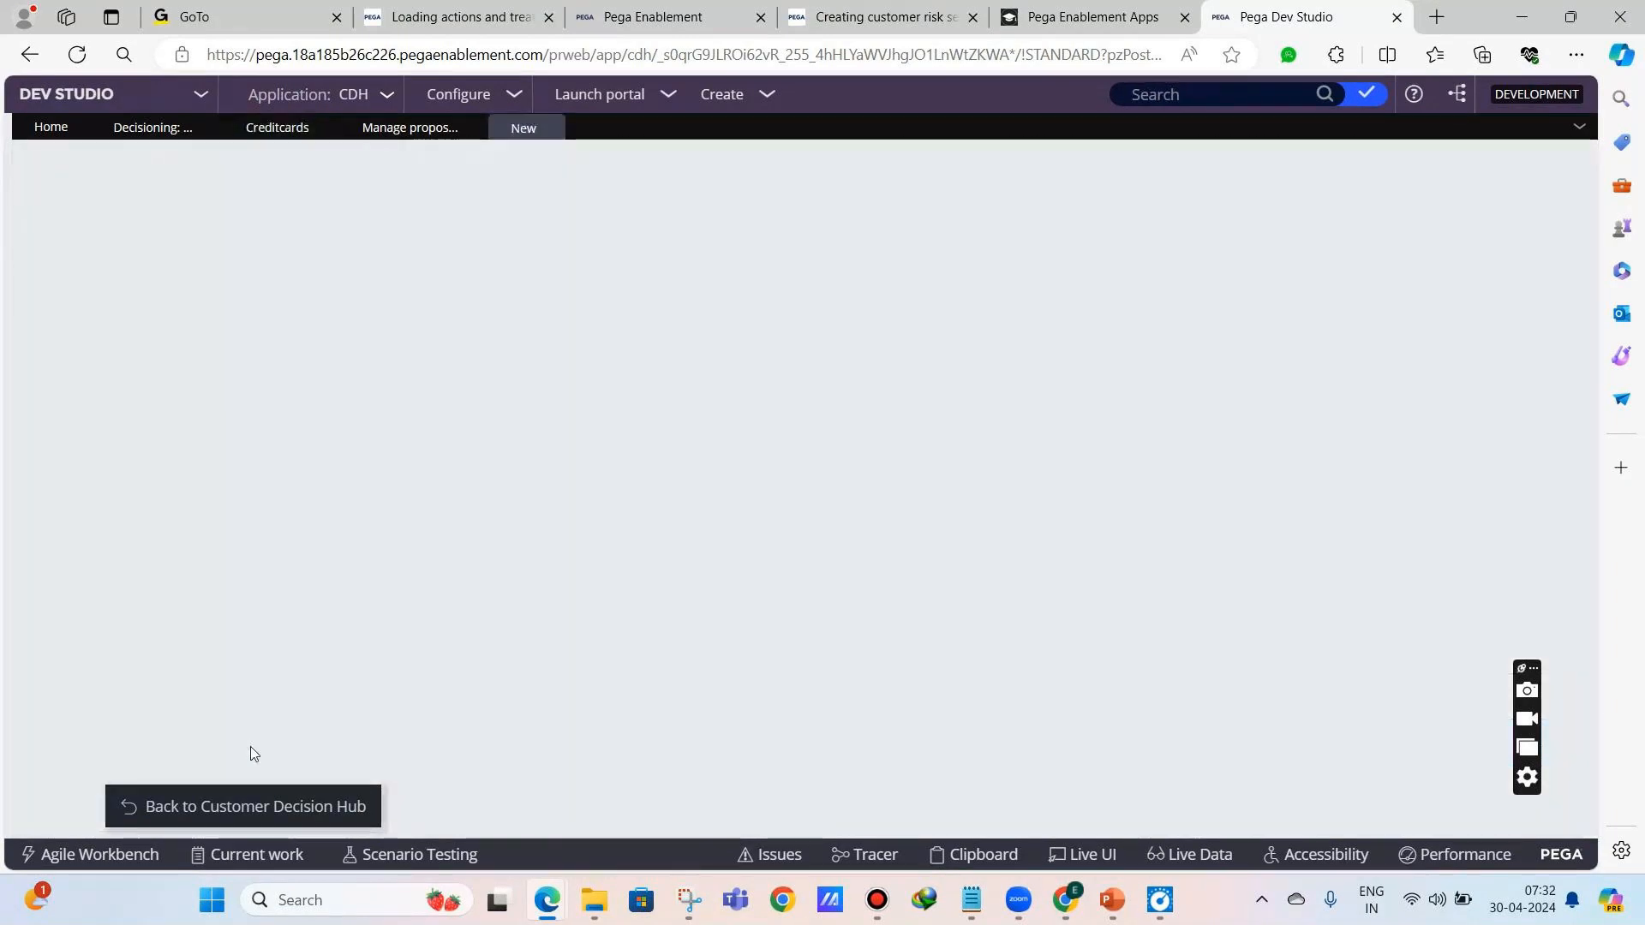
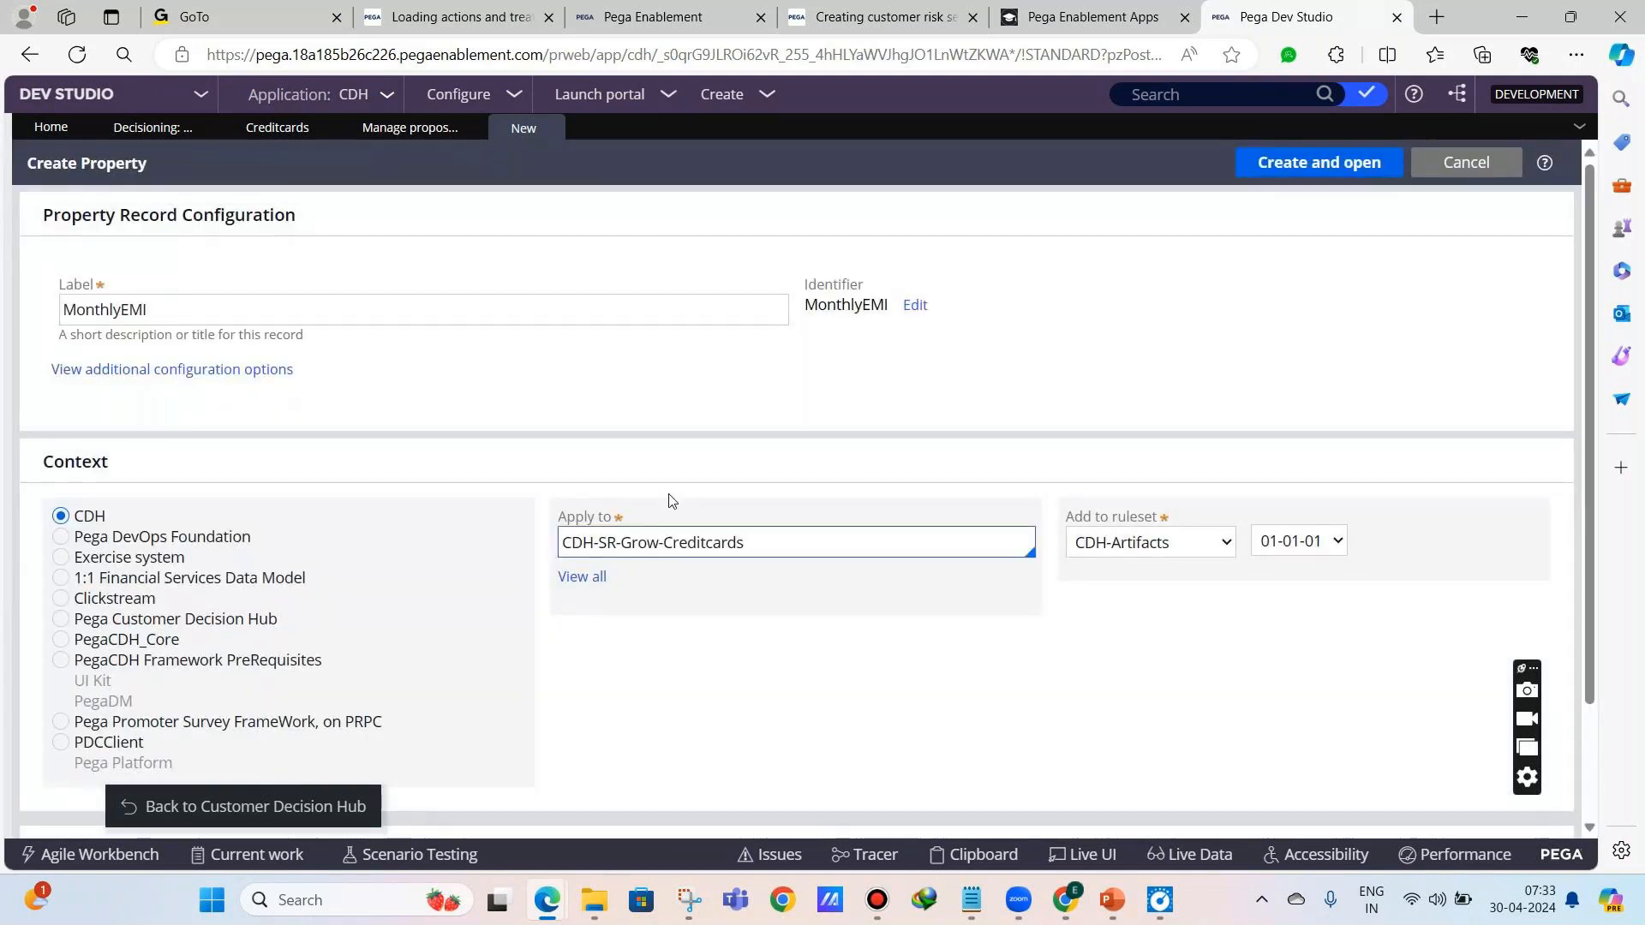
# - Create the MonthlyEMI property in CDH-SR-Grow-Creditcards with ruleset CDH-Artifacts 01-01-01 and save it as a Text property
pyautogui.click(1274, 171)
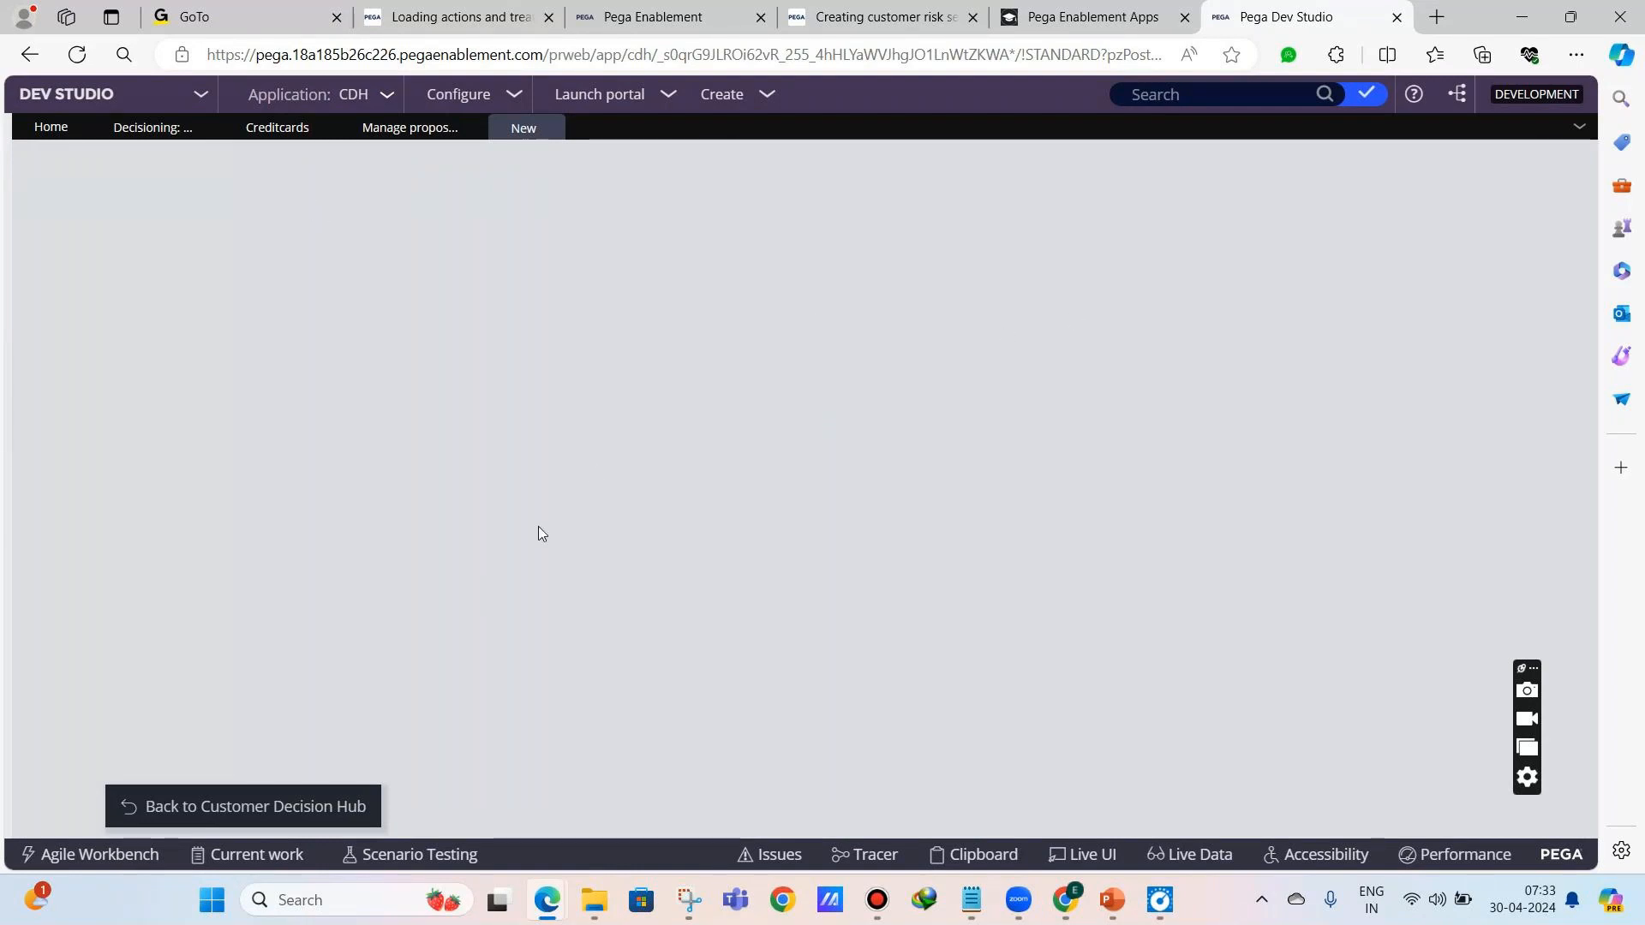
pyautogui.click(419, 129)
pyautogui.click(538, 128)
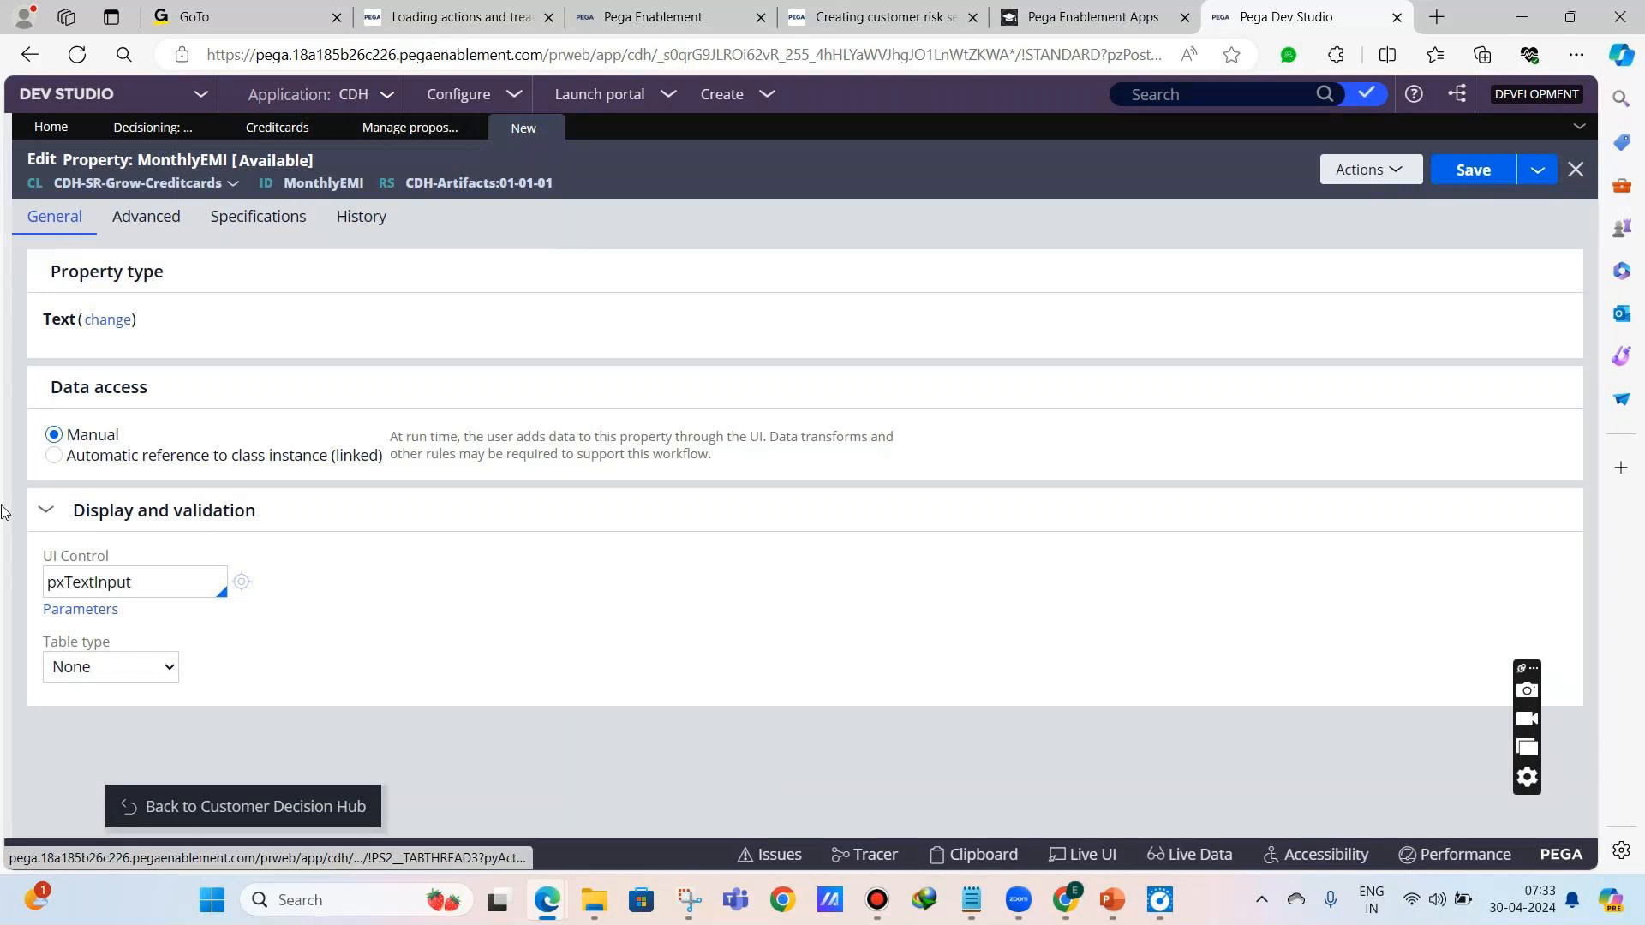
pyautogui.click(1472, 170)
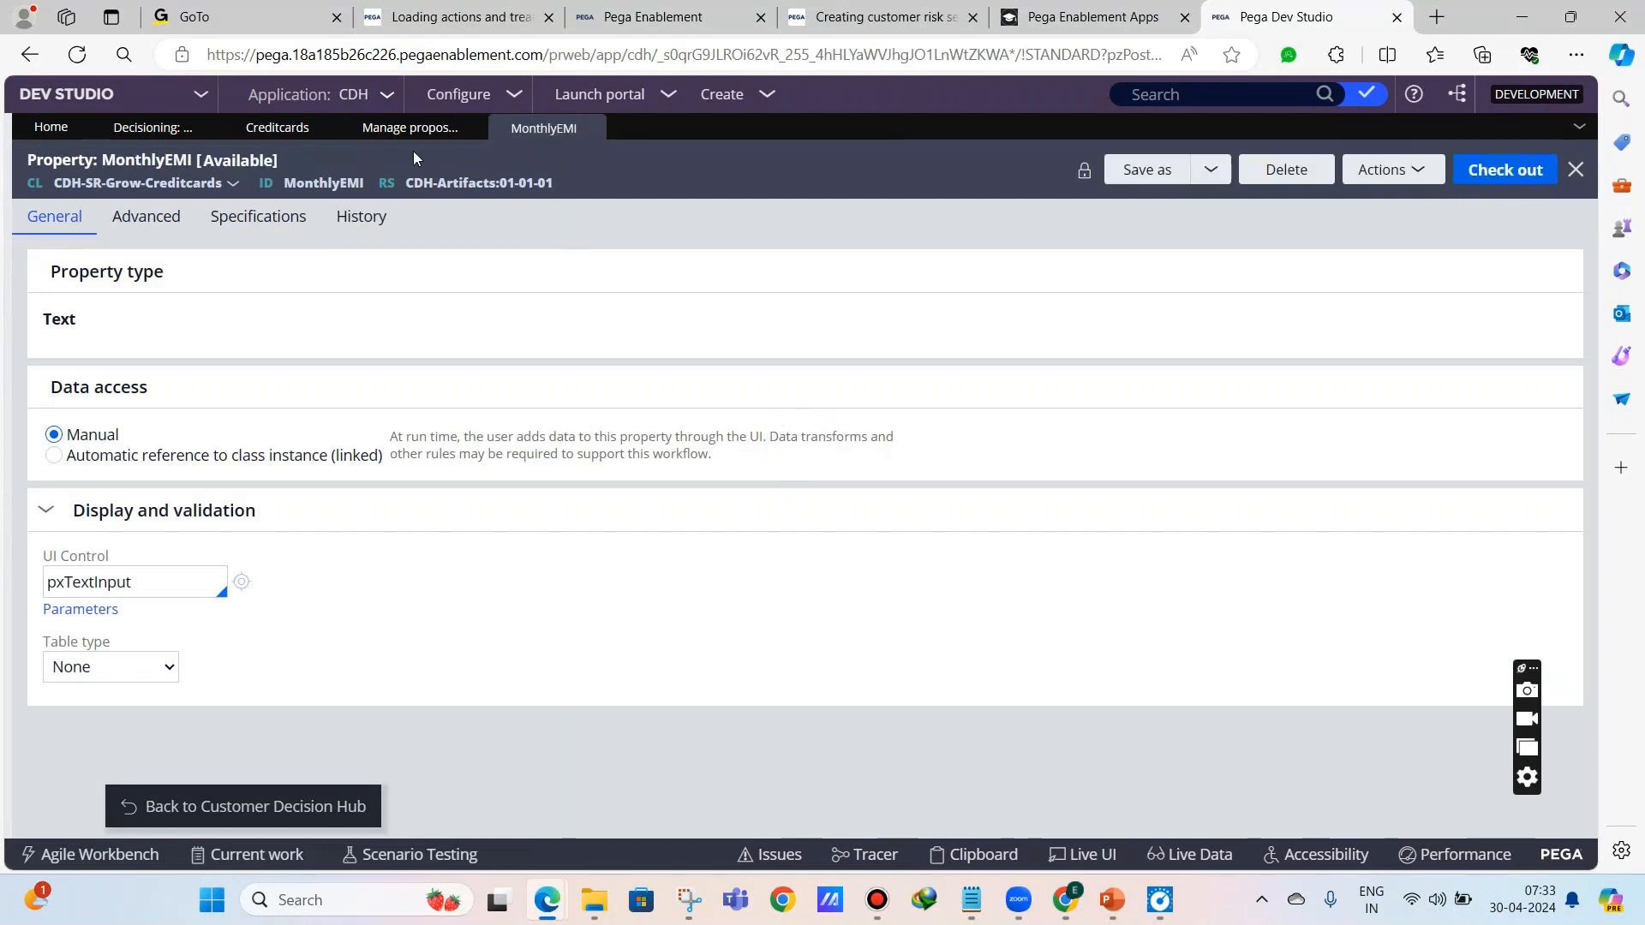
# - Close the StandardCard proposition and check the Credit cards form field list down to its empty last row
pyautogui.click(410, 128)
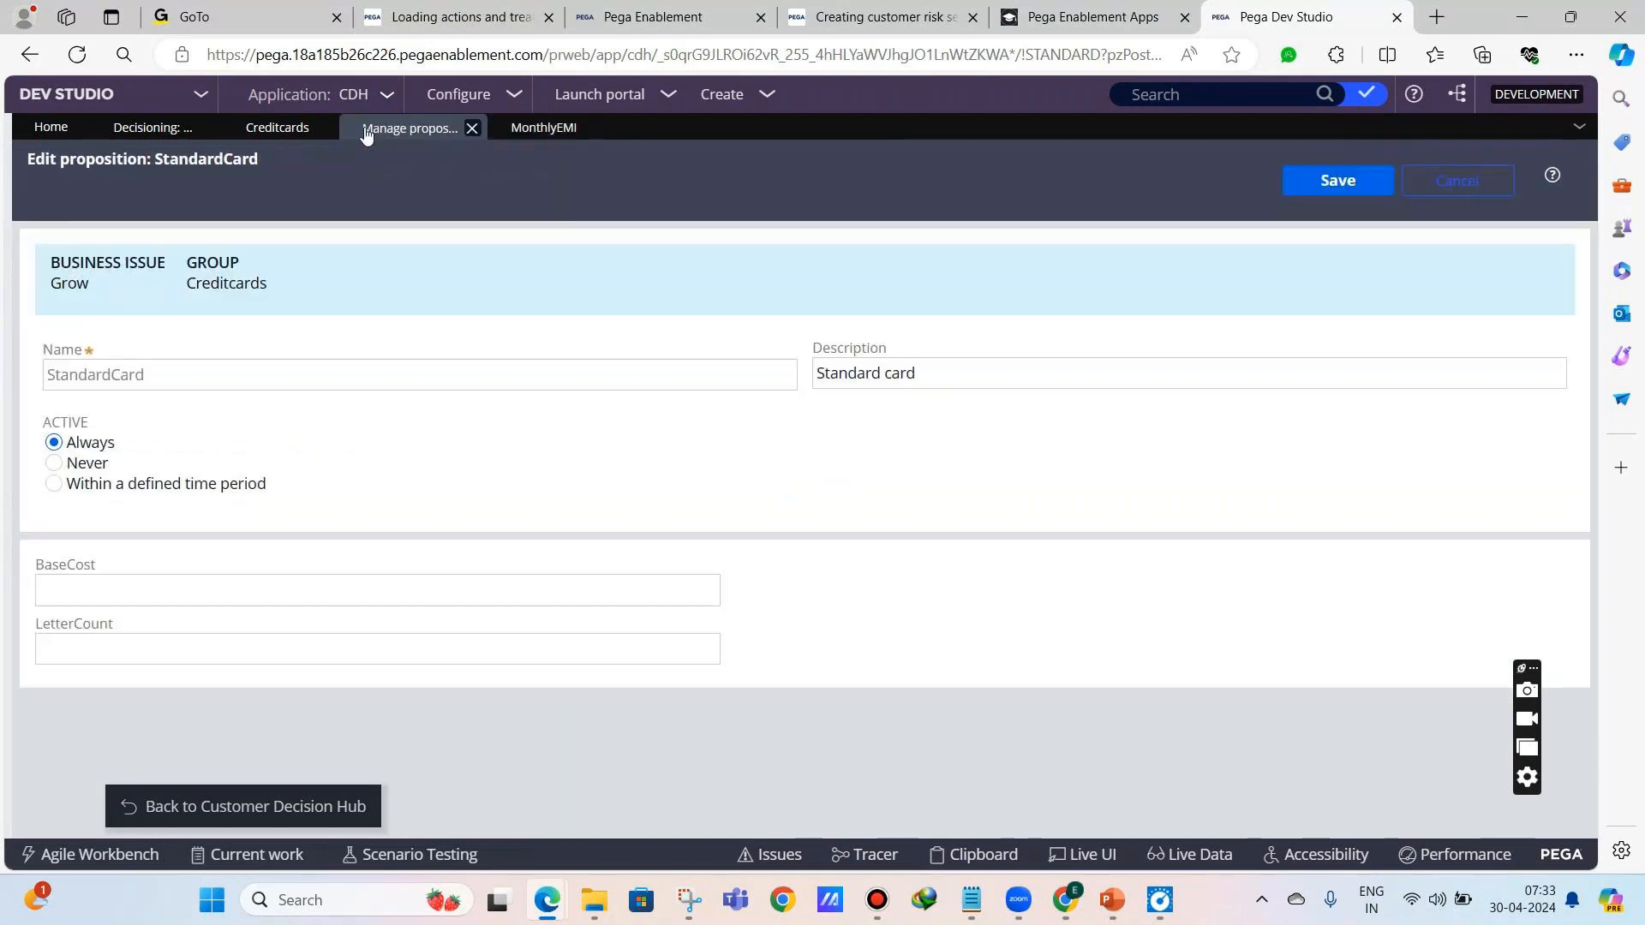
pyautogui.click(298, 131)
pyautogui.click(472, 128)
pyautogui.scroll(-7, 474, 315)
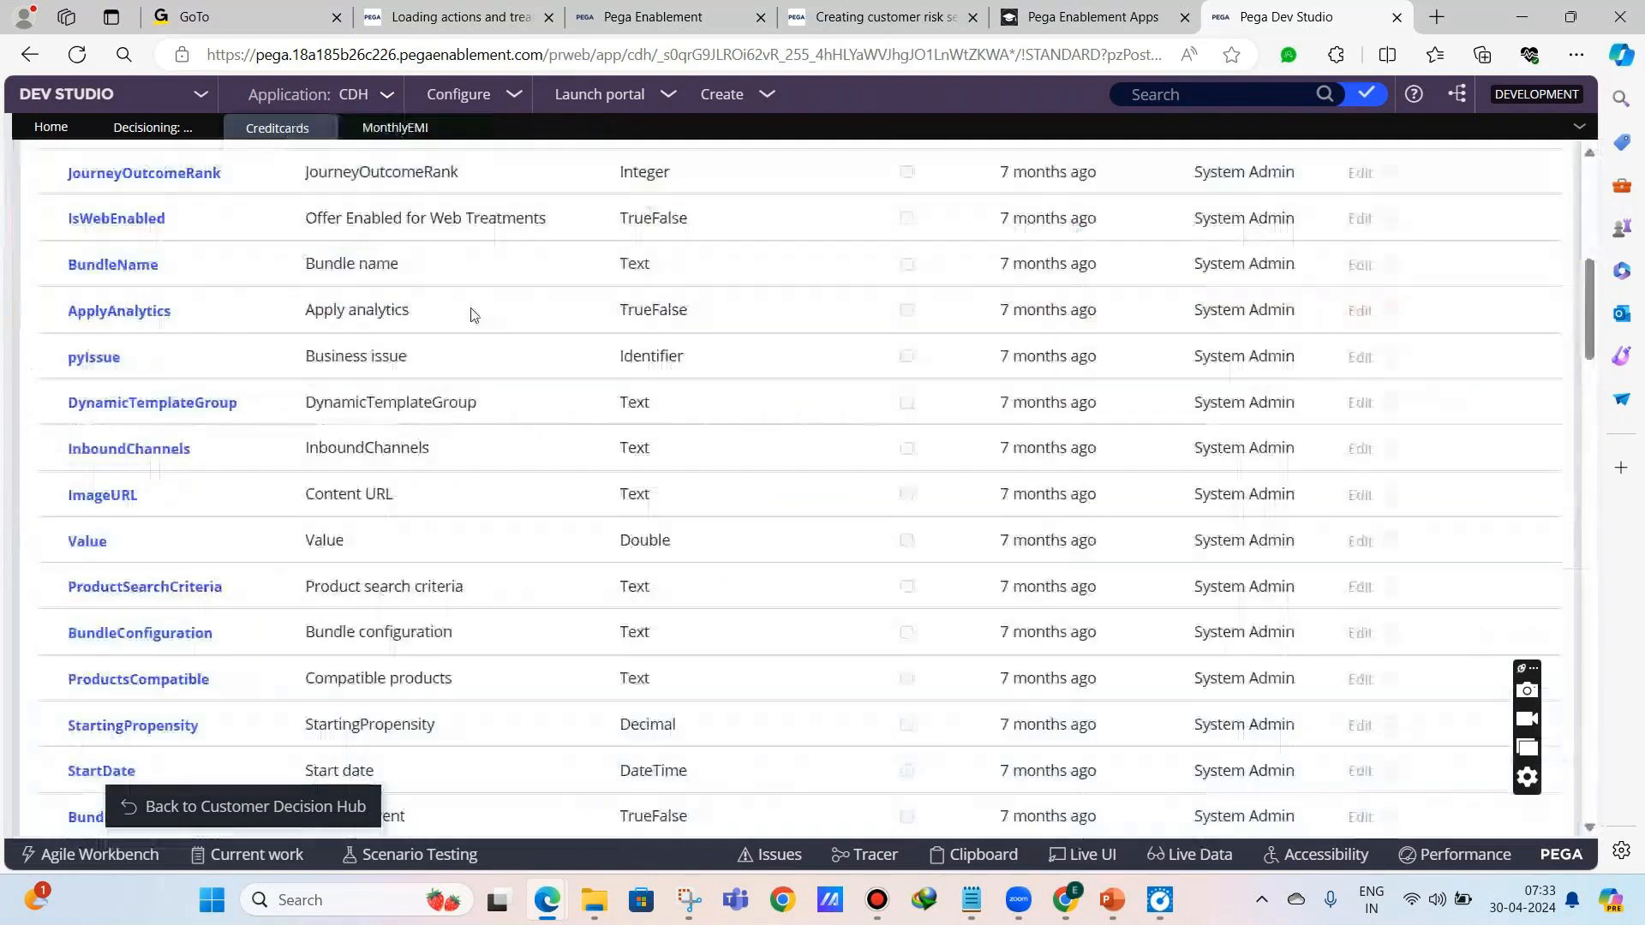
pyautogui.scroll(-15, 474, 316)
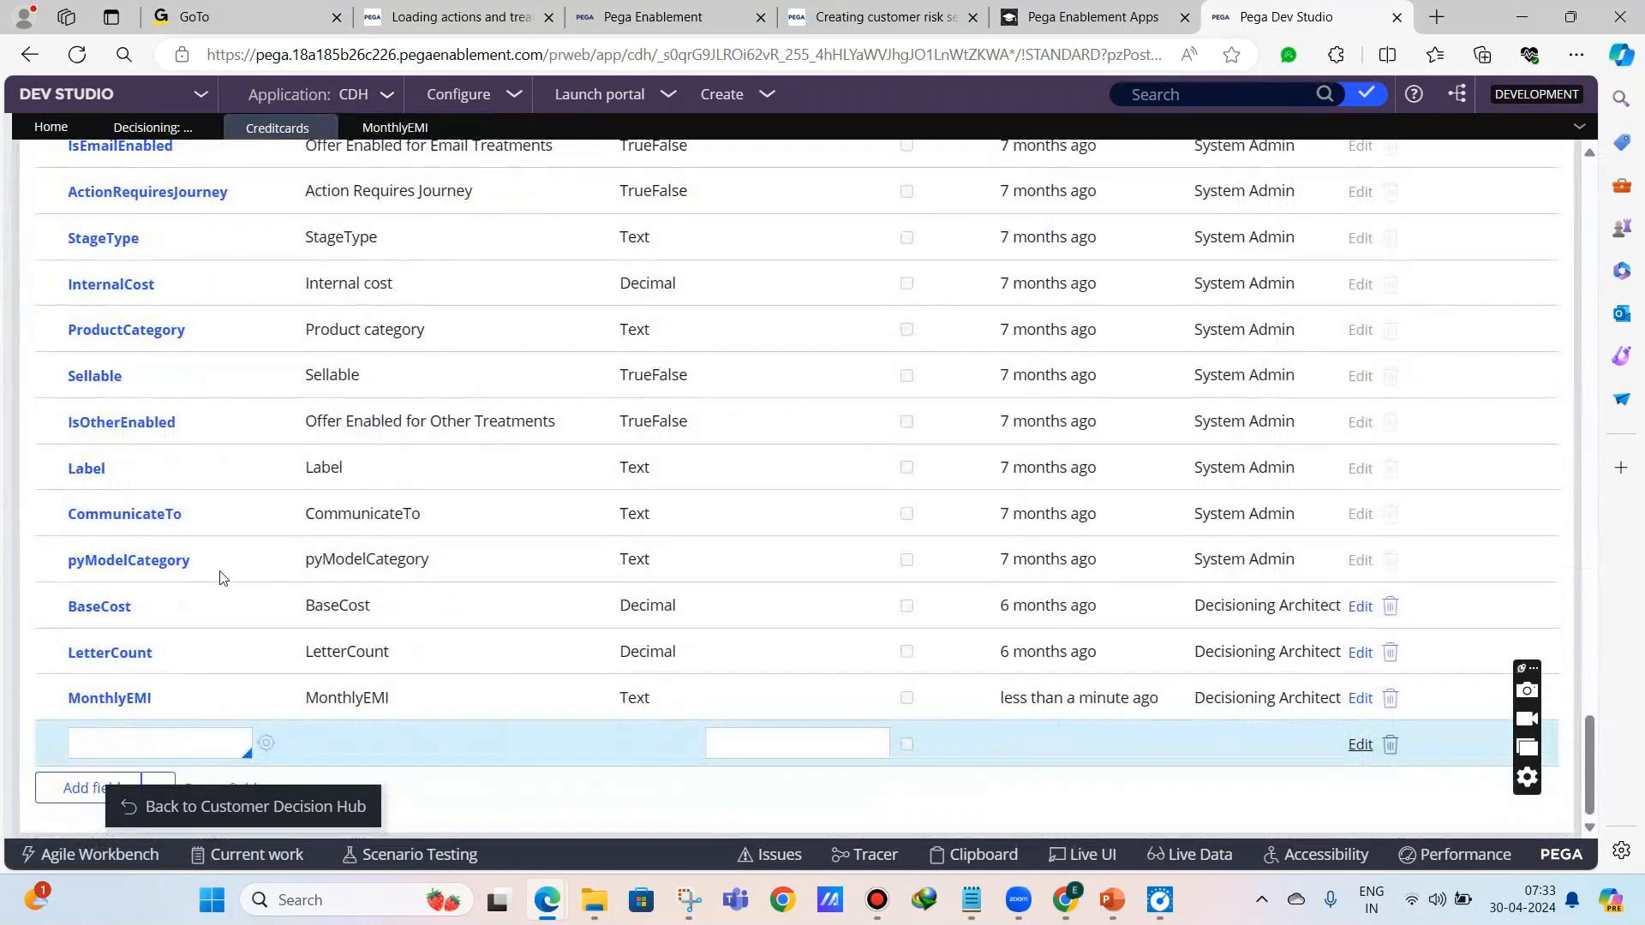
pyautogui.scroll(10, 397, 632)
pyautogui.scroll(15, 396, 632)
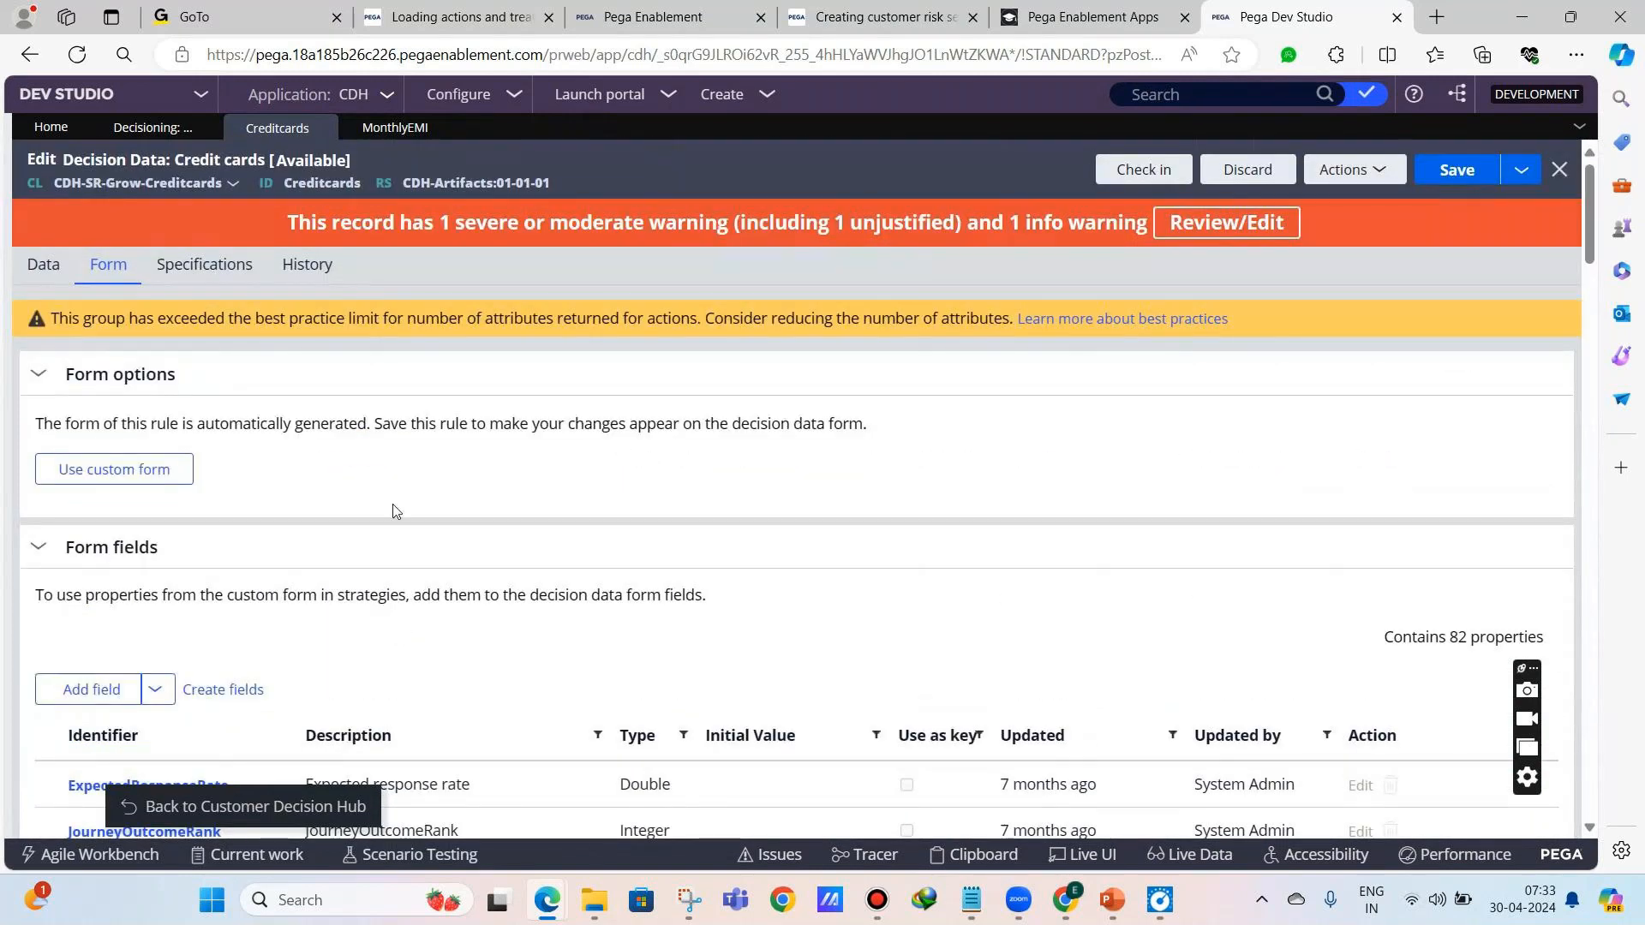
pyautogui.scroll(-15, 398, 514)
pyautogui.scroll(-6, 407, 544)
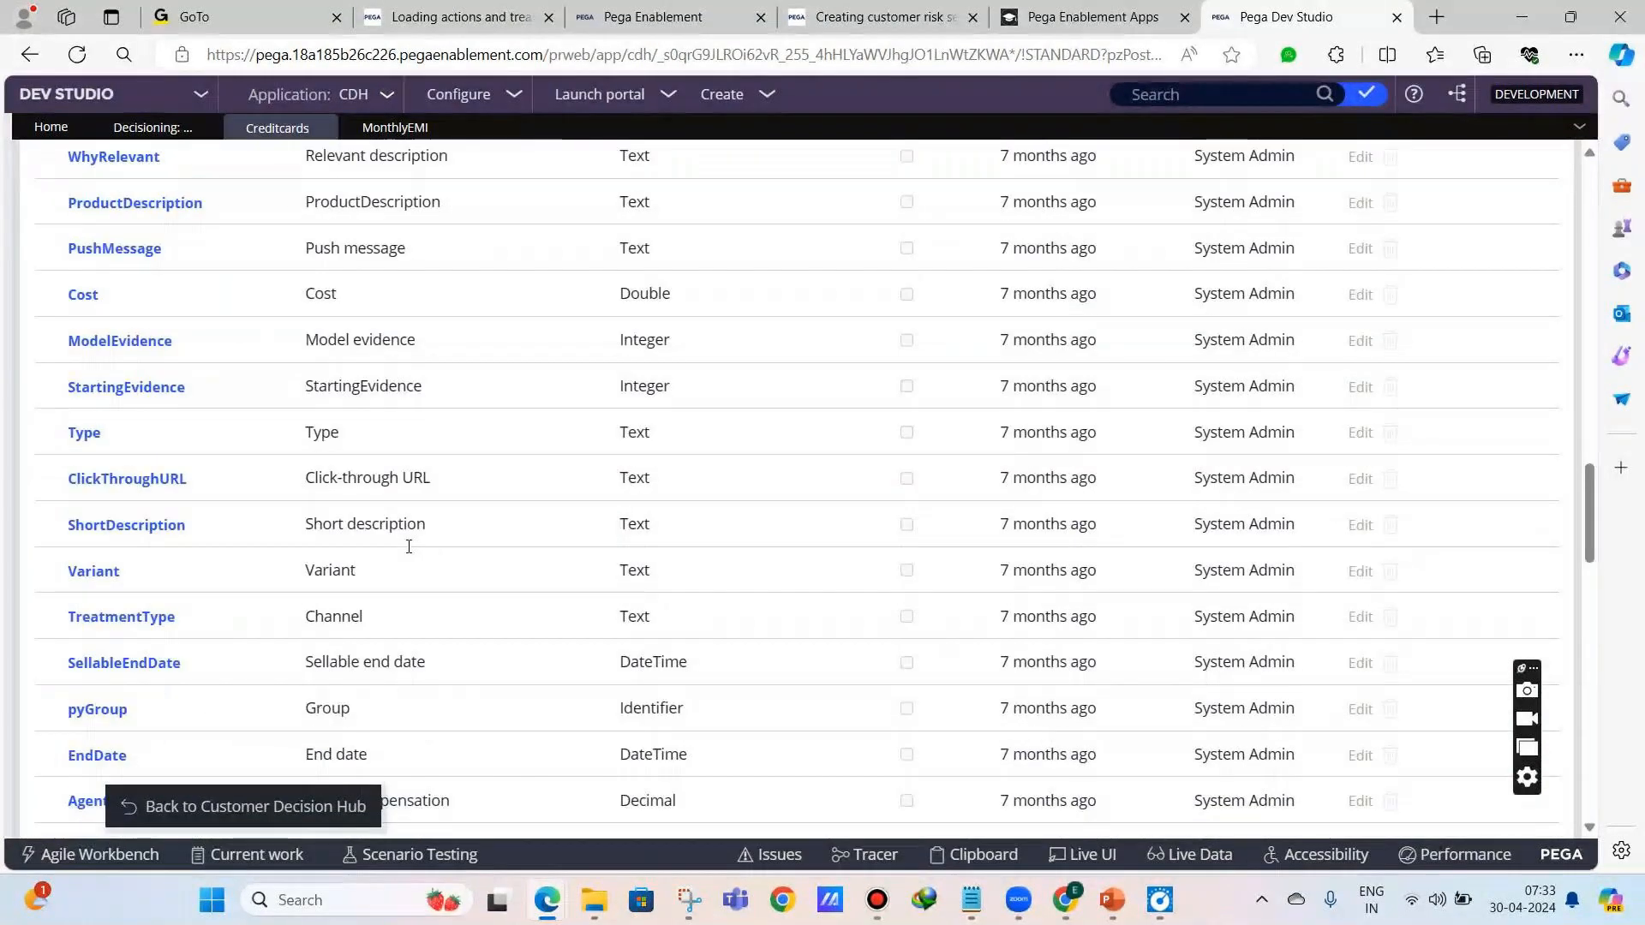
pyautogui.scroll(-10, 408, 547)
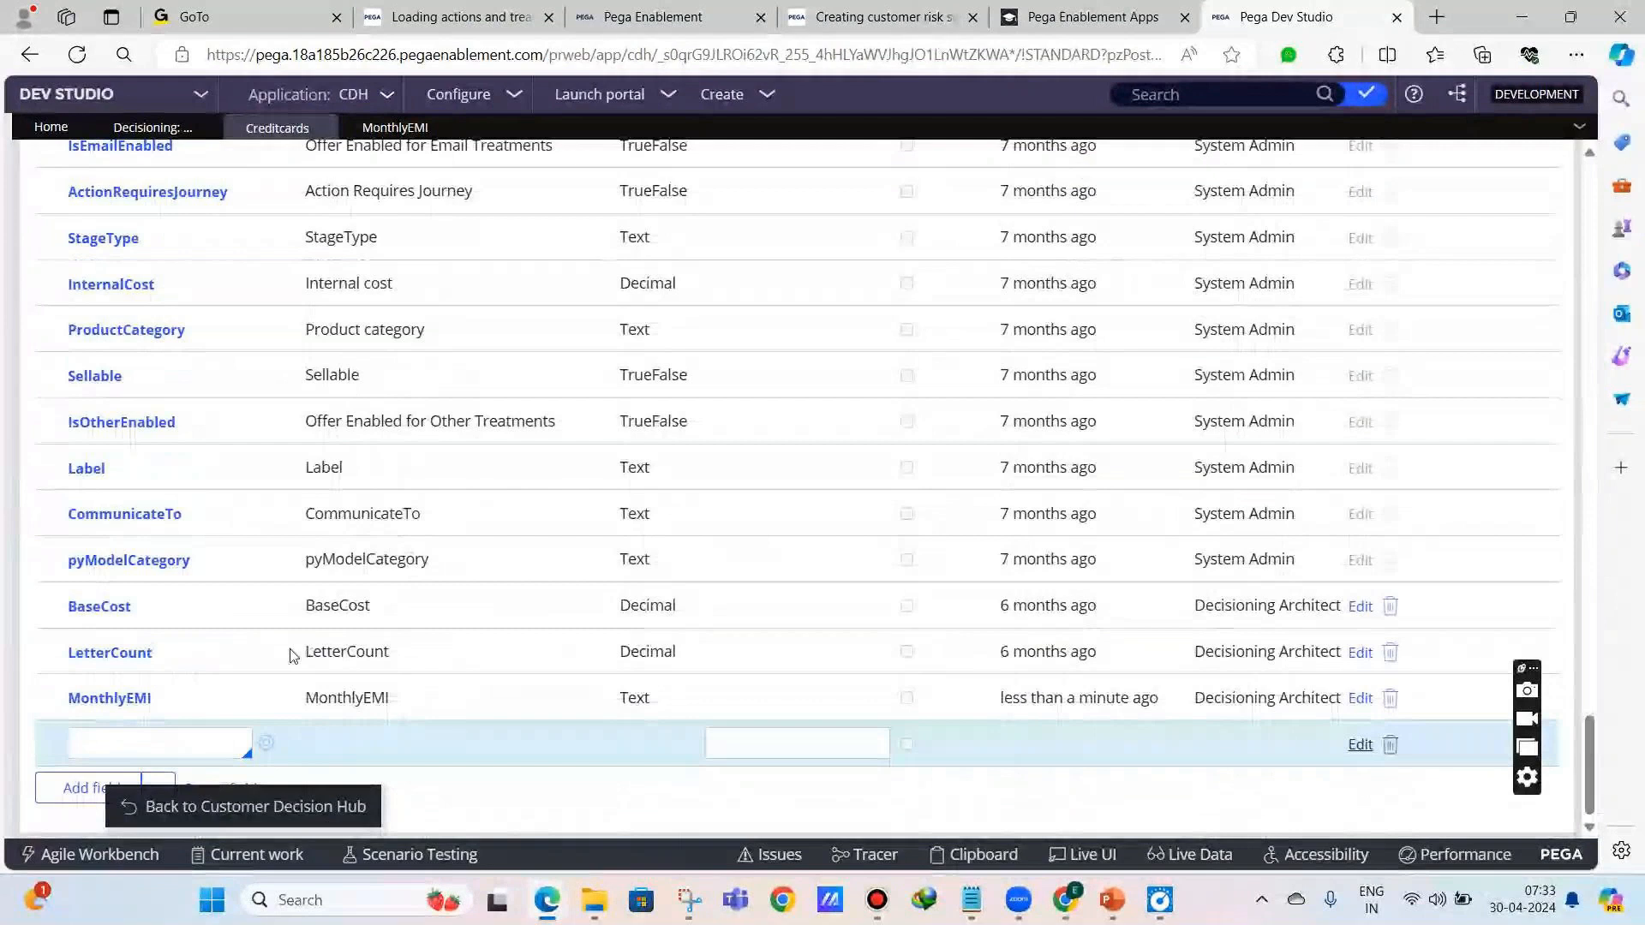
# - Enter ExpiryMonth as the identifier in the empty form field row and open the creation form for its property
pyautogui.click(220, 746)
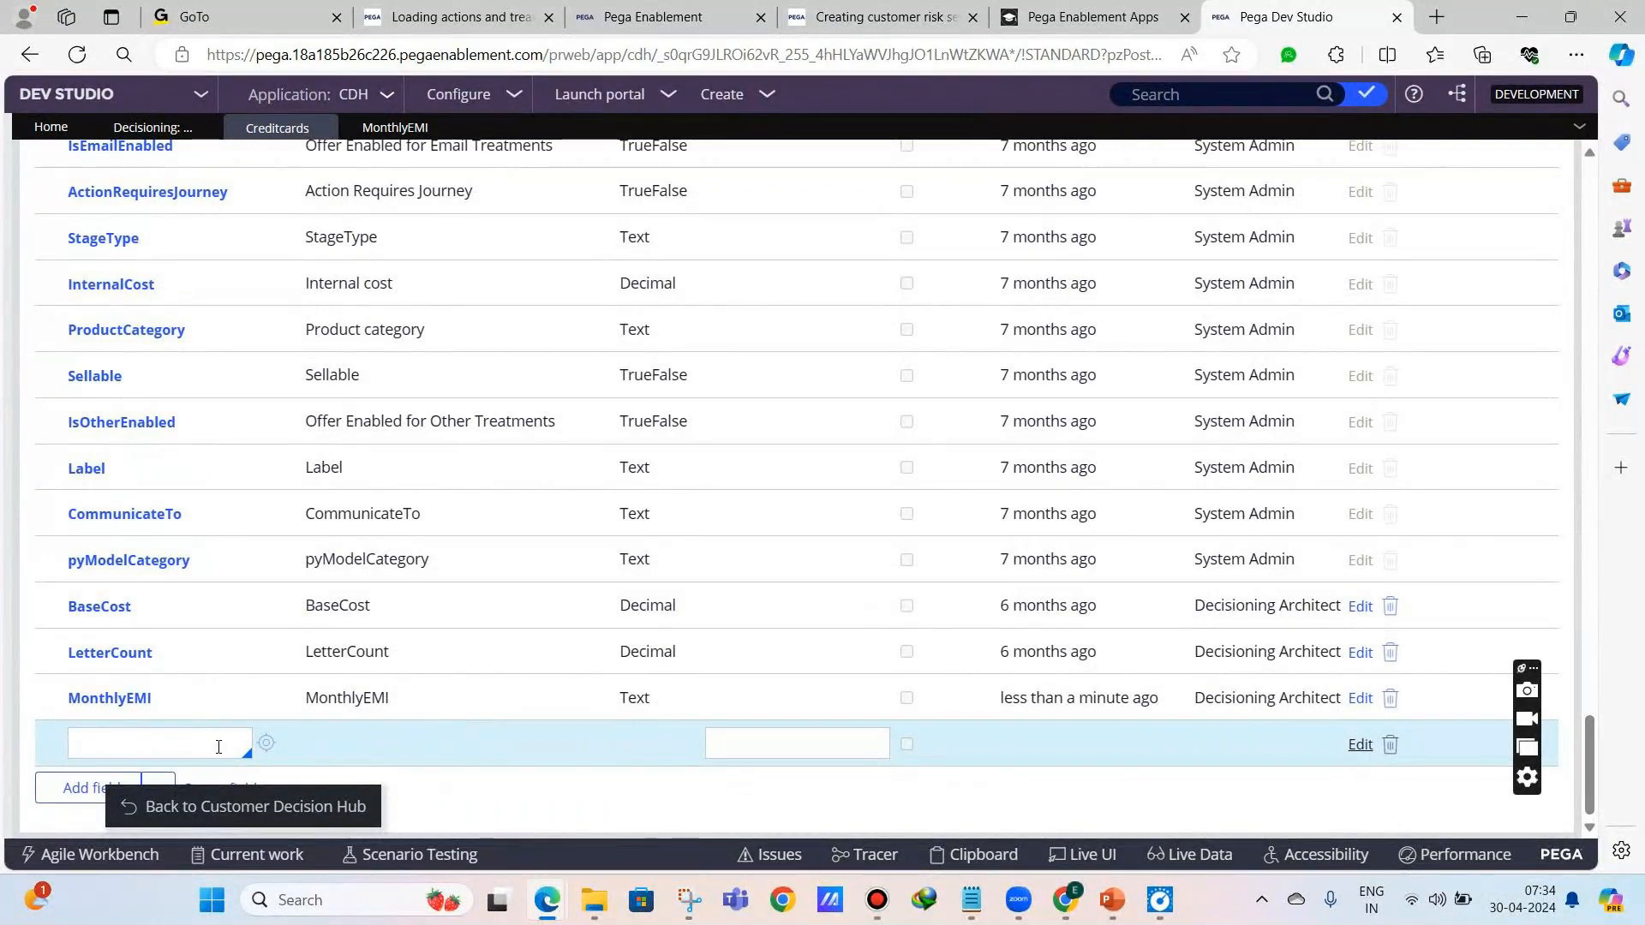
pyautogui.write('C')
pyautogui.write('o')
pyautogui.press('BackSpace')
pyautogui.press('BackSpace')
pyautogui.write('ExpiryMonth')
pyautogui.click(267, 744)
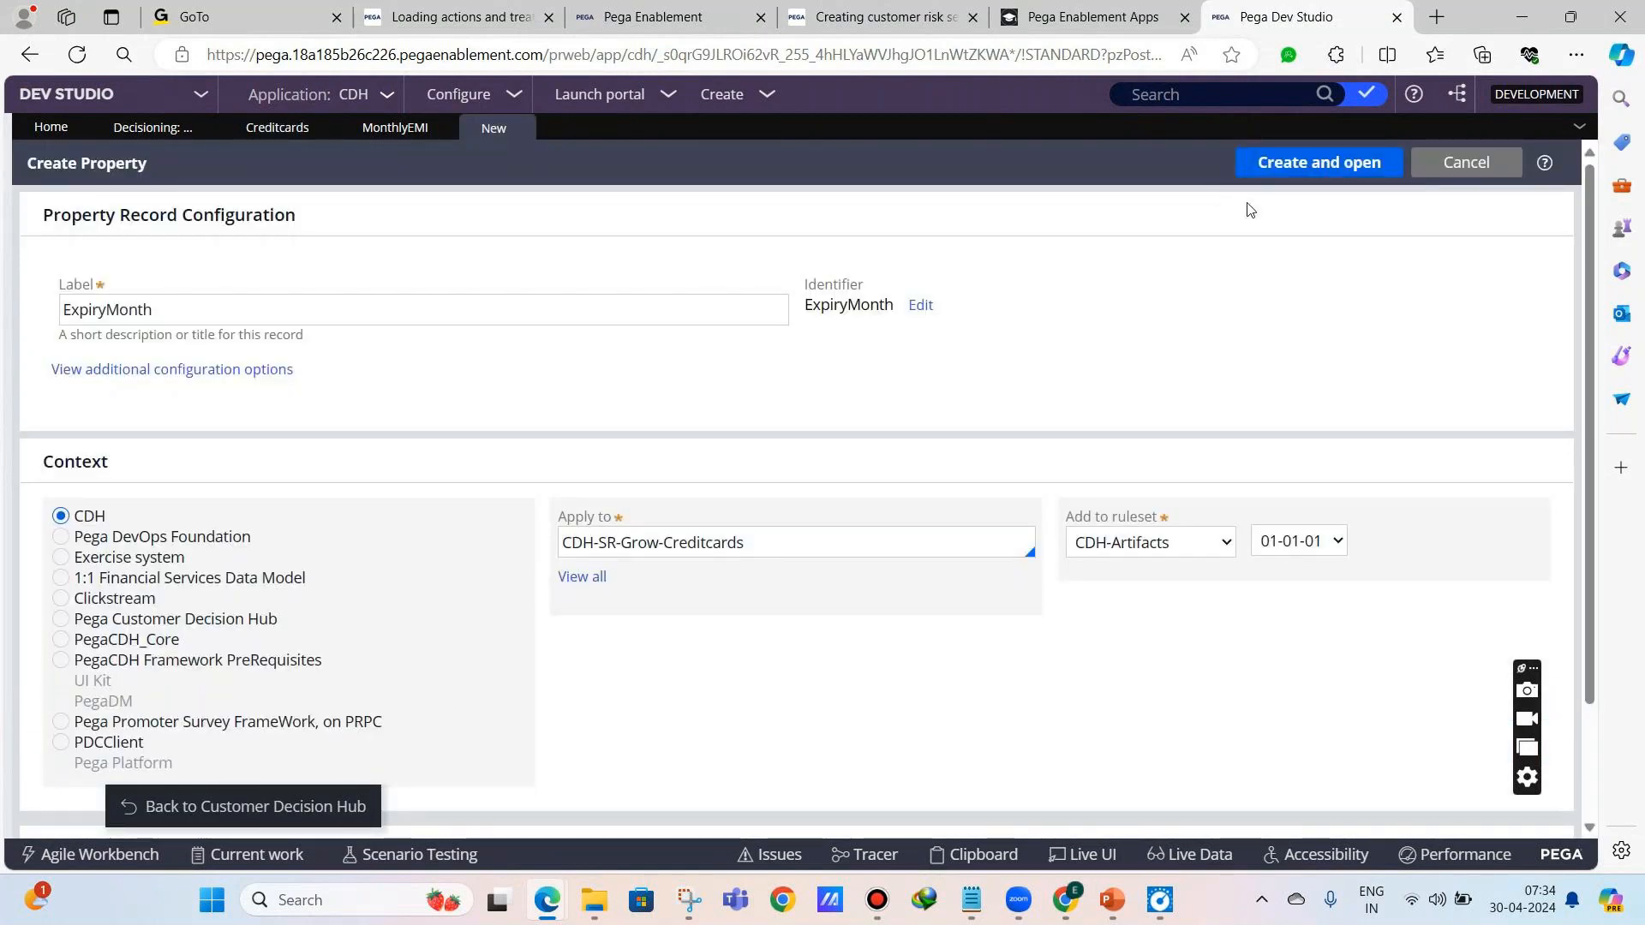
# - Set the ruleset to CDH-Rules for the ExpiryMonth property, create it and save it as a Text property
pyautogui.click(1167, 531)
pyautogui.click(1127, 639)
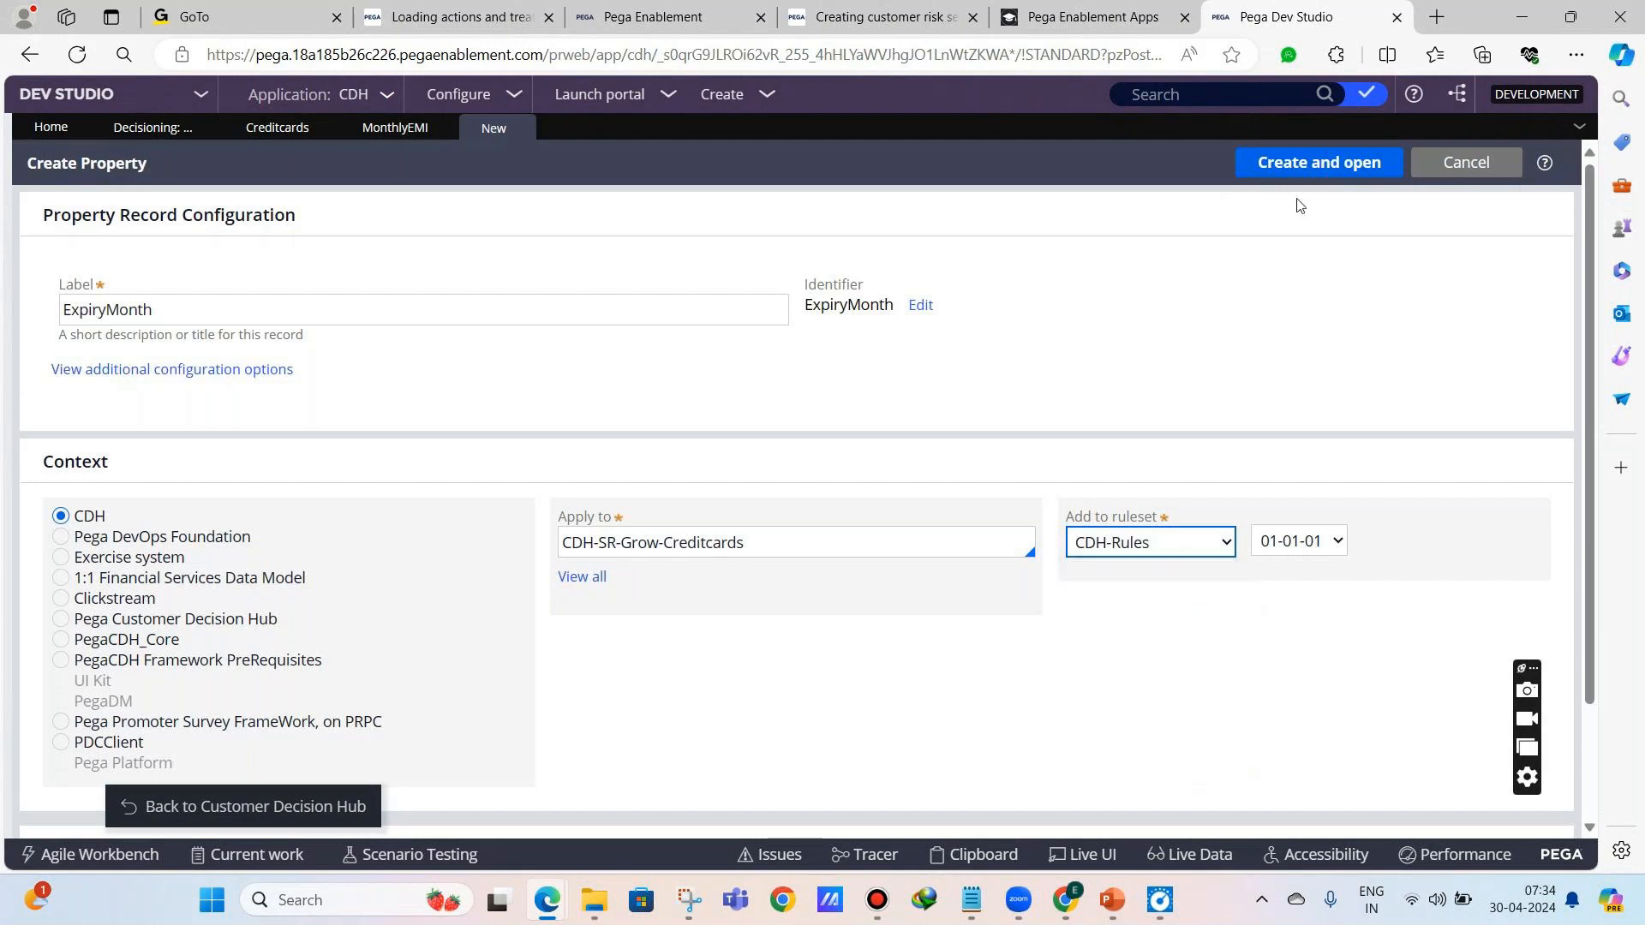
pyautogui.click(1305, 167)
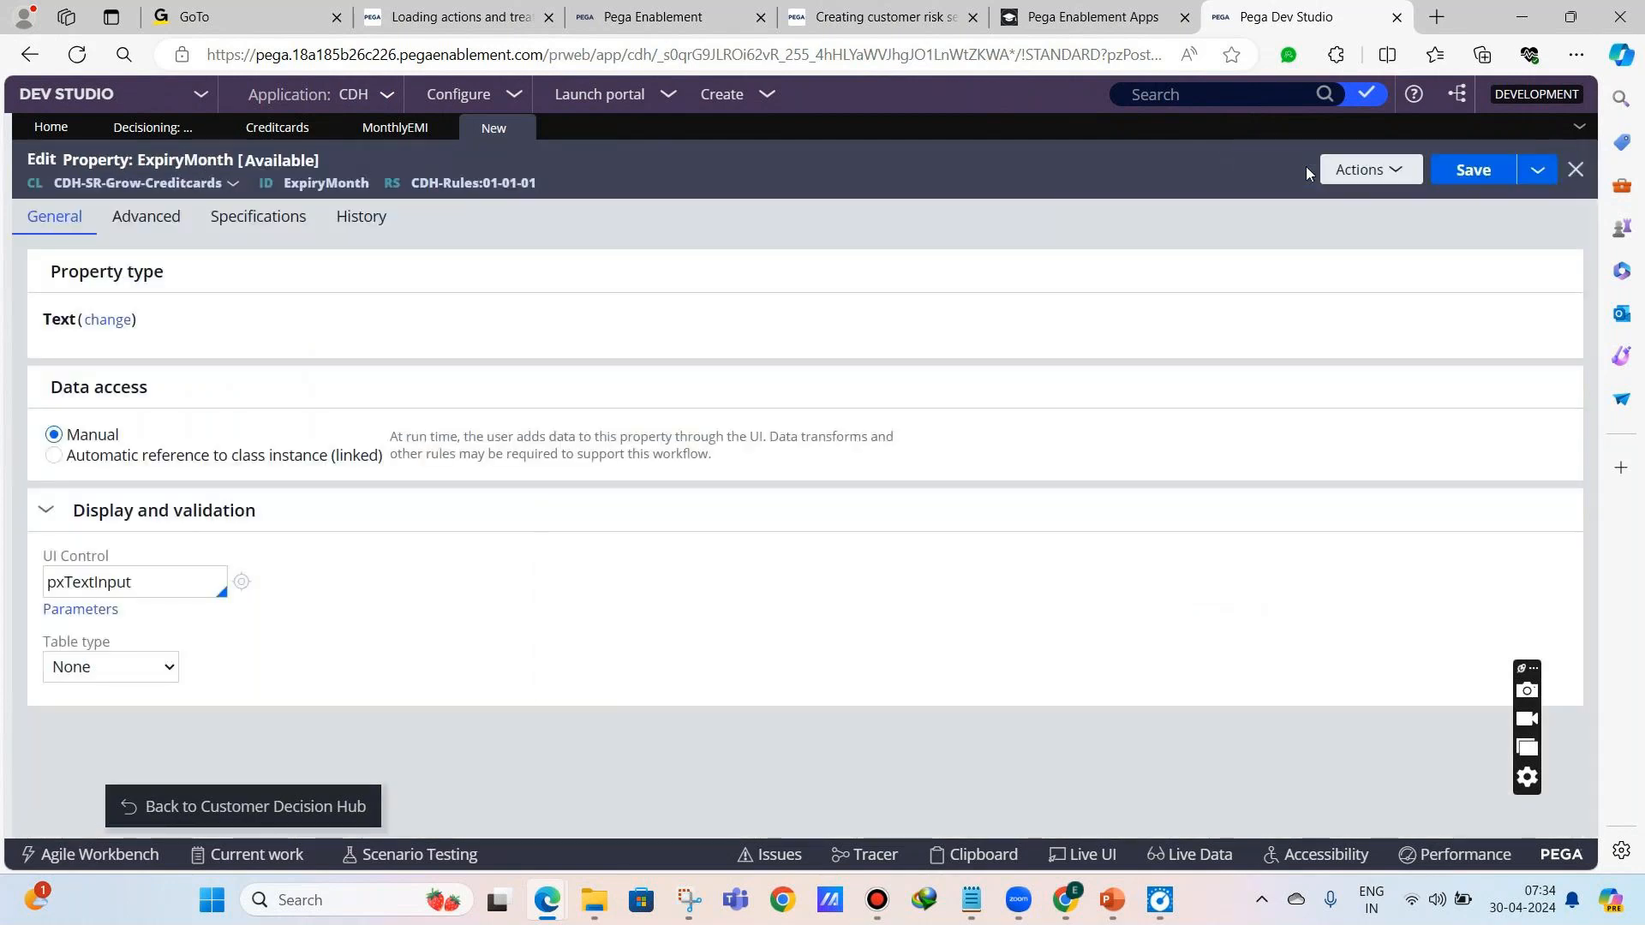
pyautogui.click(1491, 170)
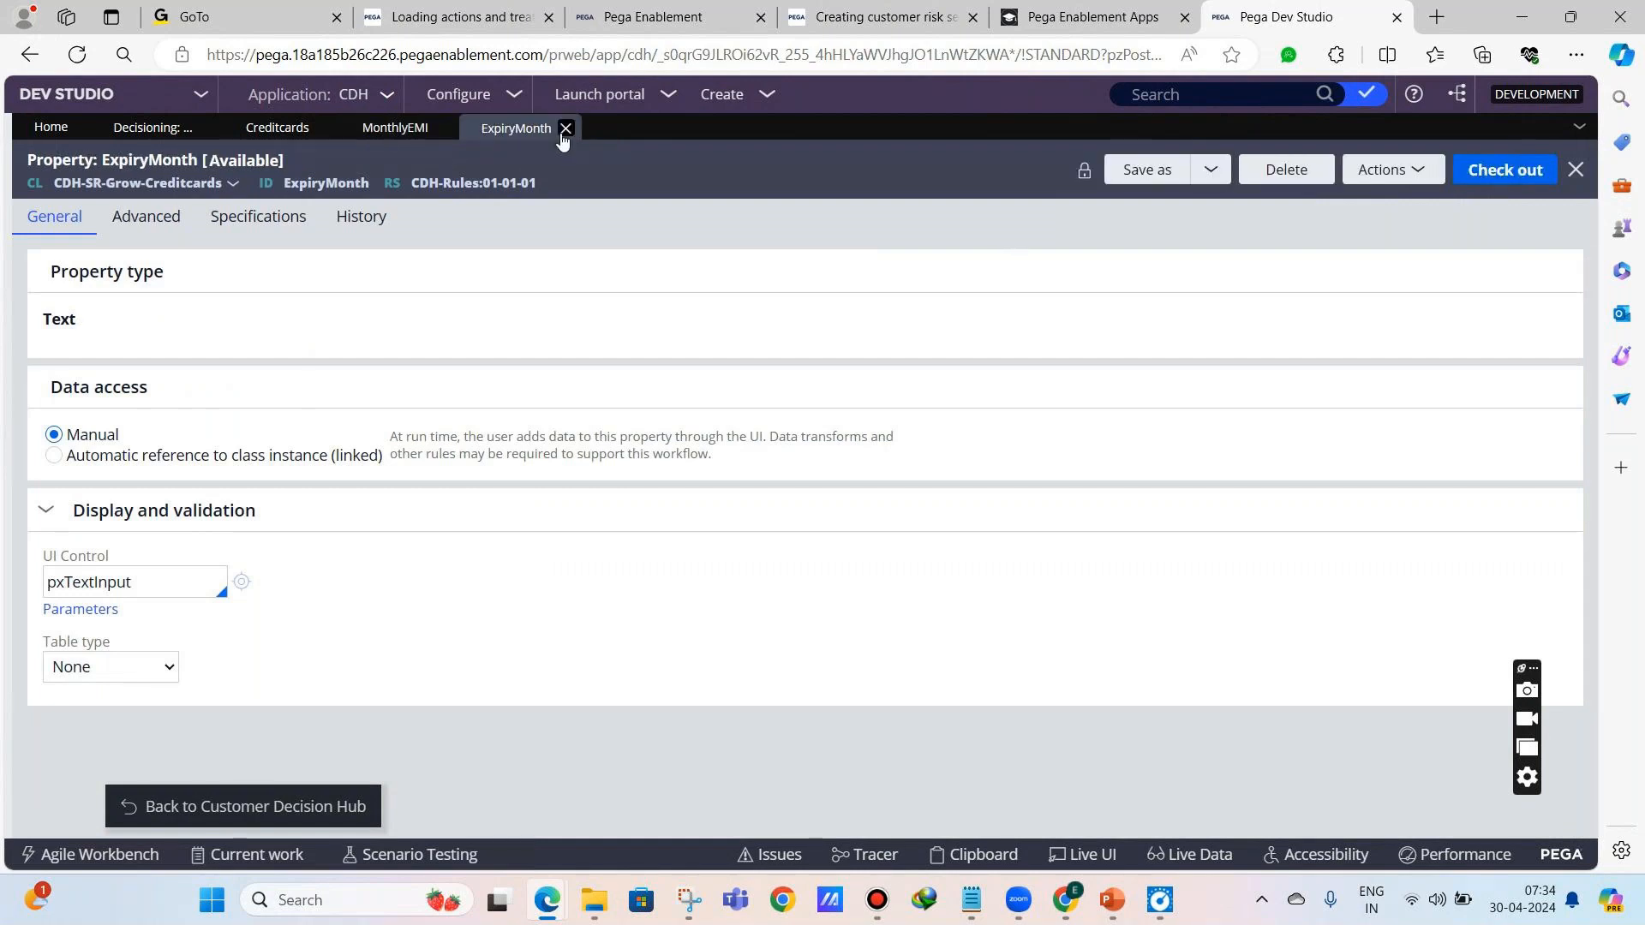
# - Close the ExpiryMonth property and save the Credit cards decision data with ExpiryMonth in its form fields
pyautogui.click(565, 129)
pyautogui.scroll(-10, 786, 430)
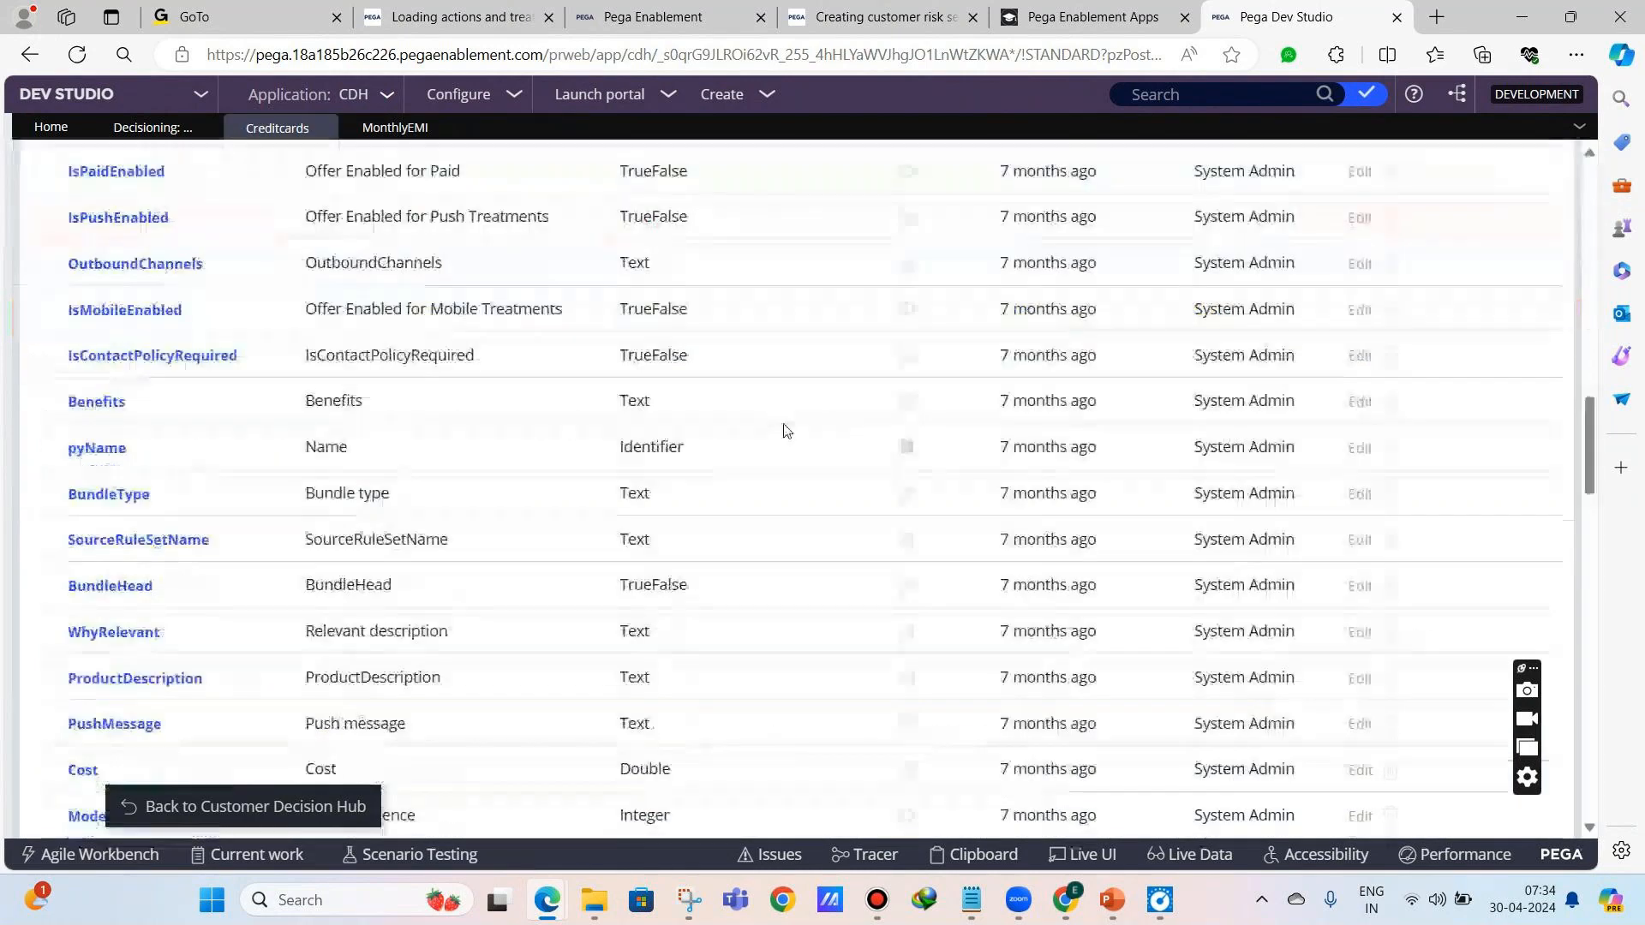
pyautogui.scroll(-10, 787, 430)
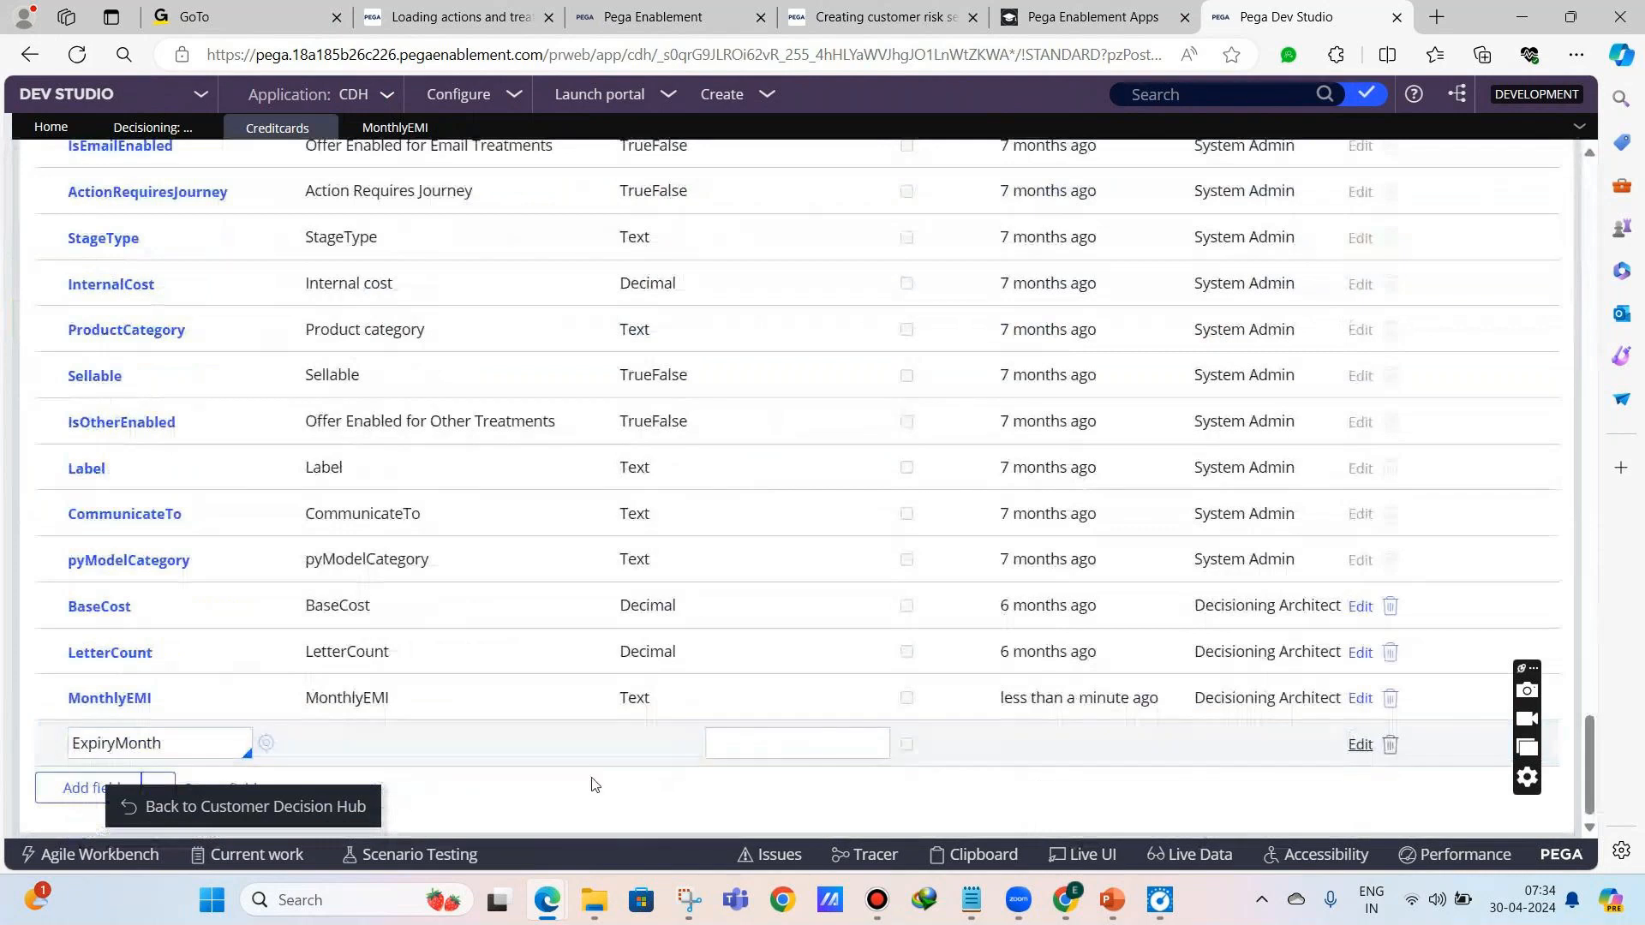
pyautogui.scroll(15, 463, 588)
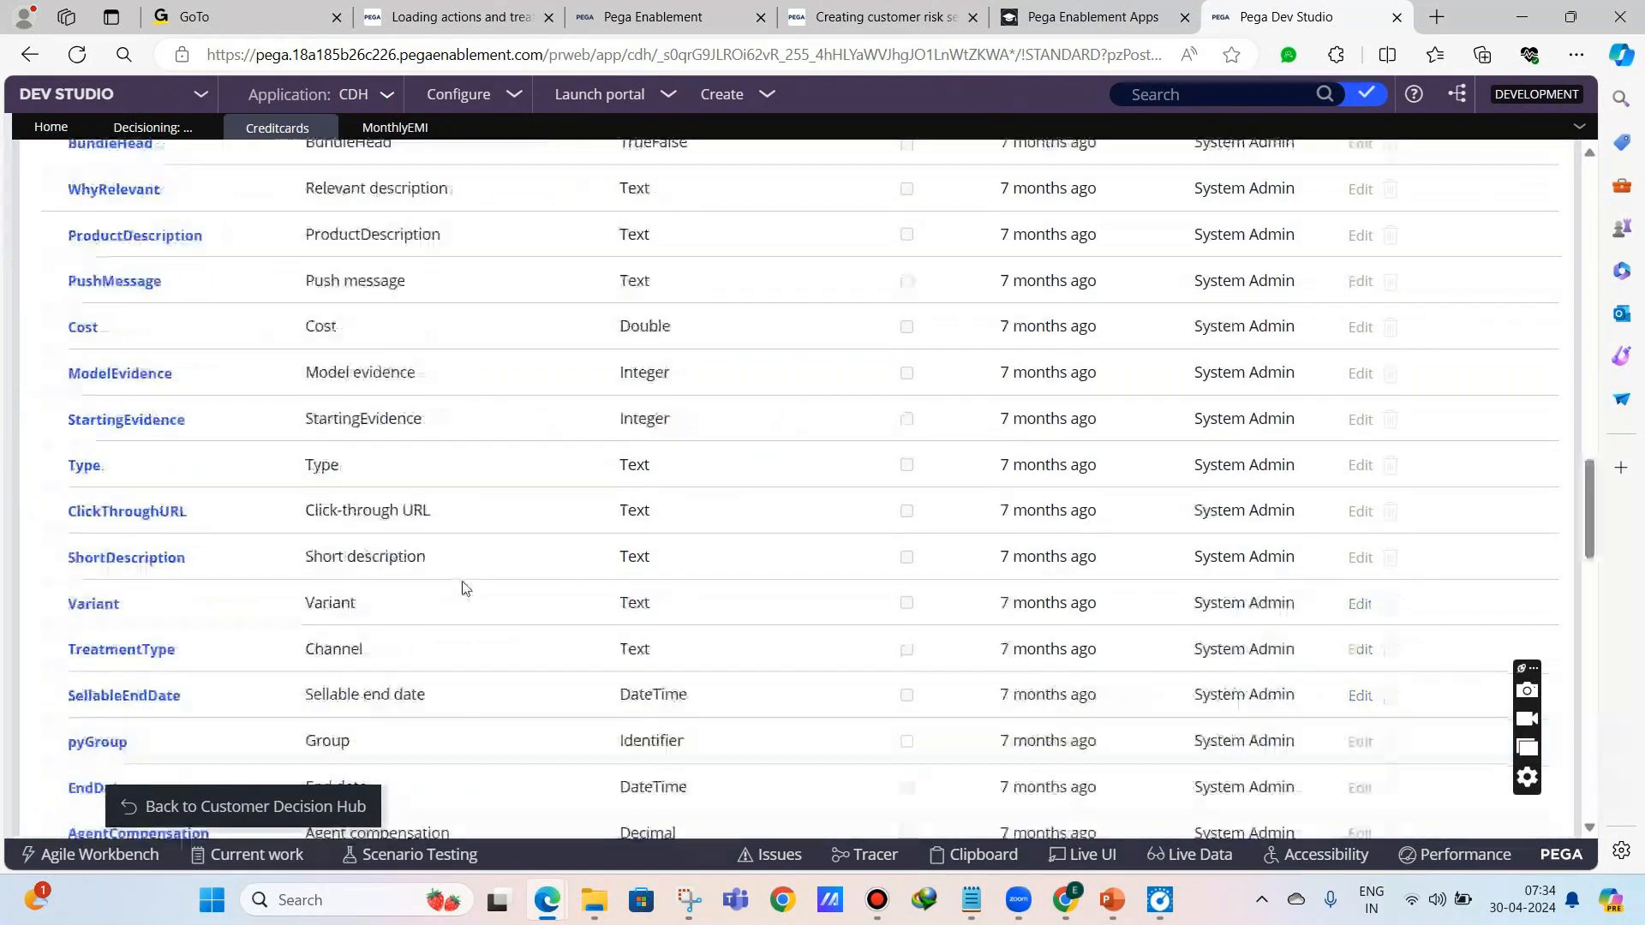
pyautogui.scroll(10, 462, 587)
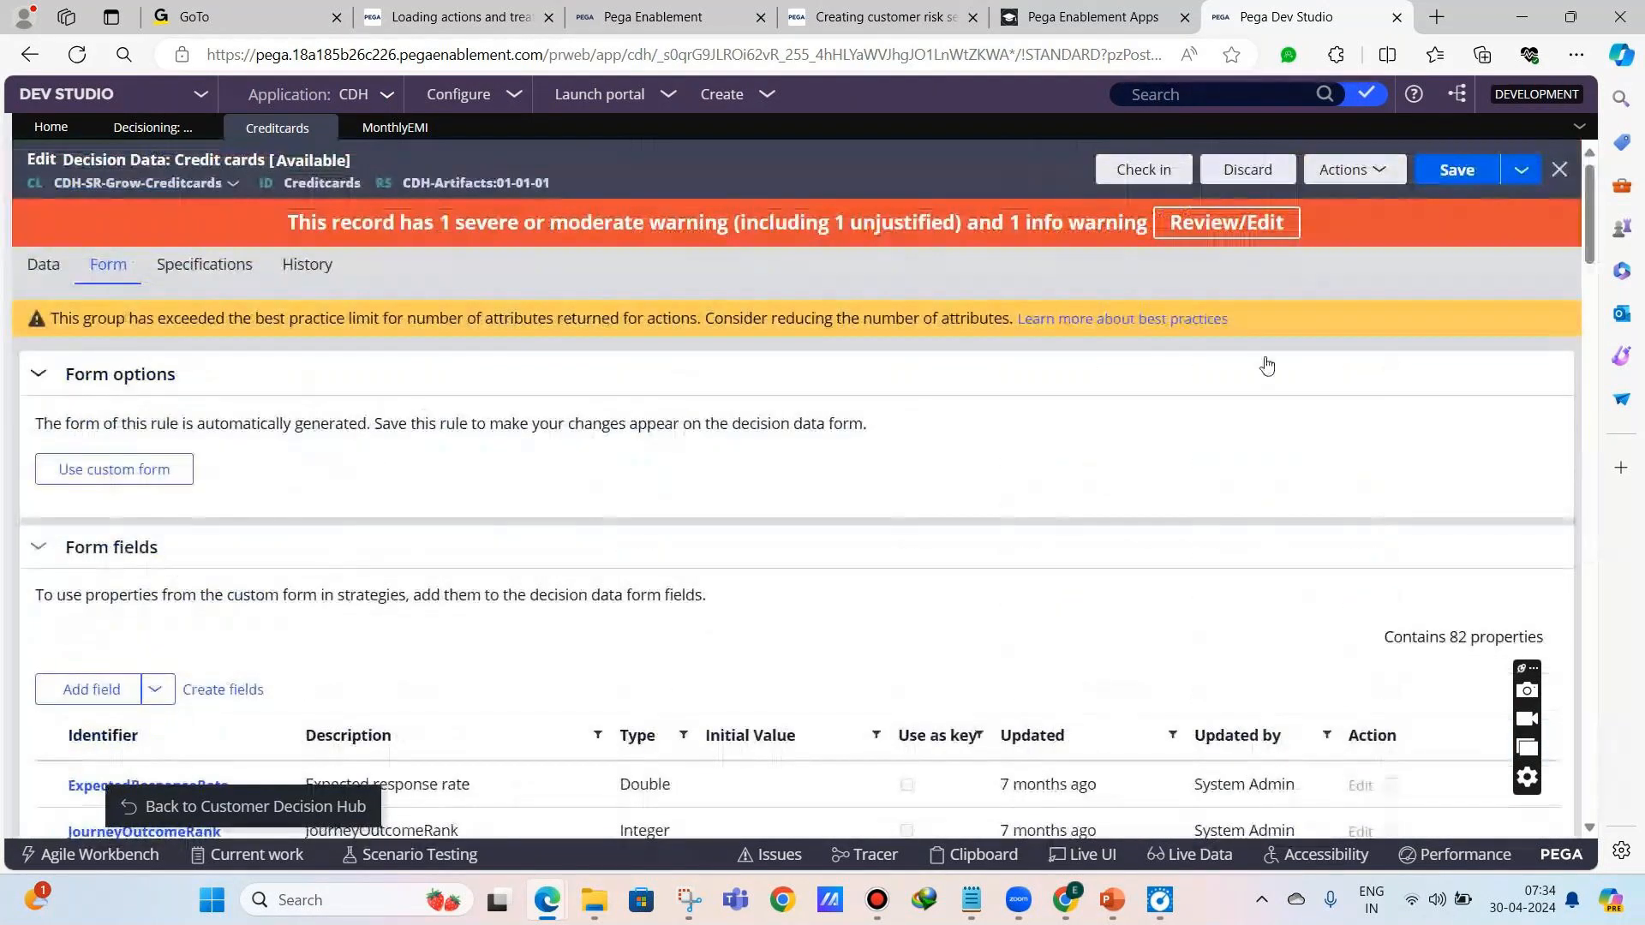
pyautogui.click(1456, 170)
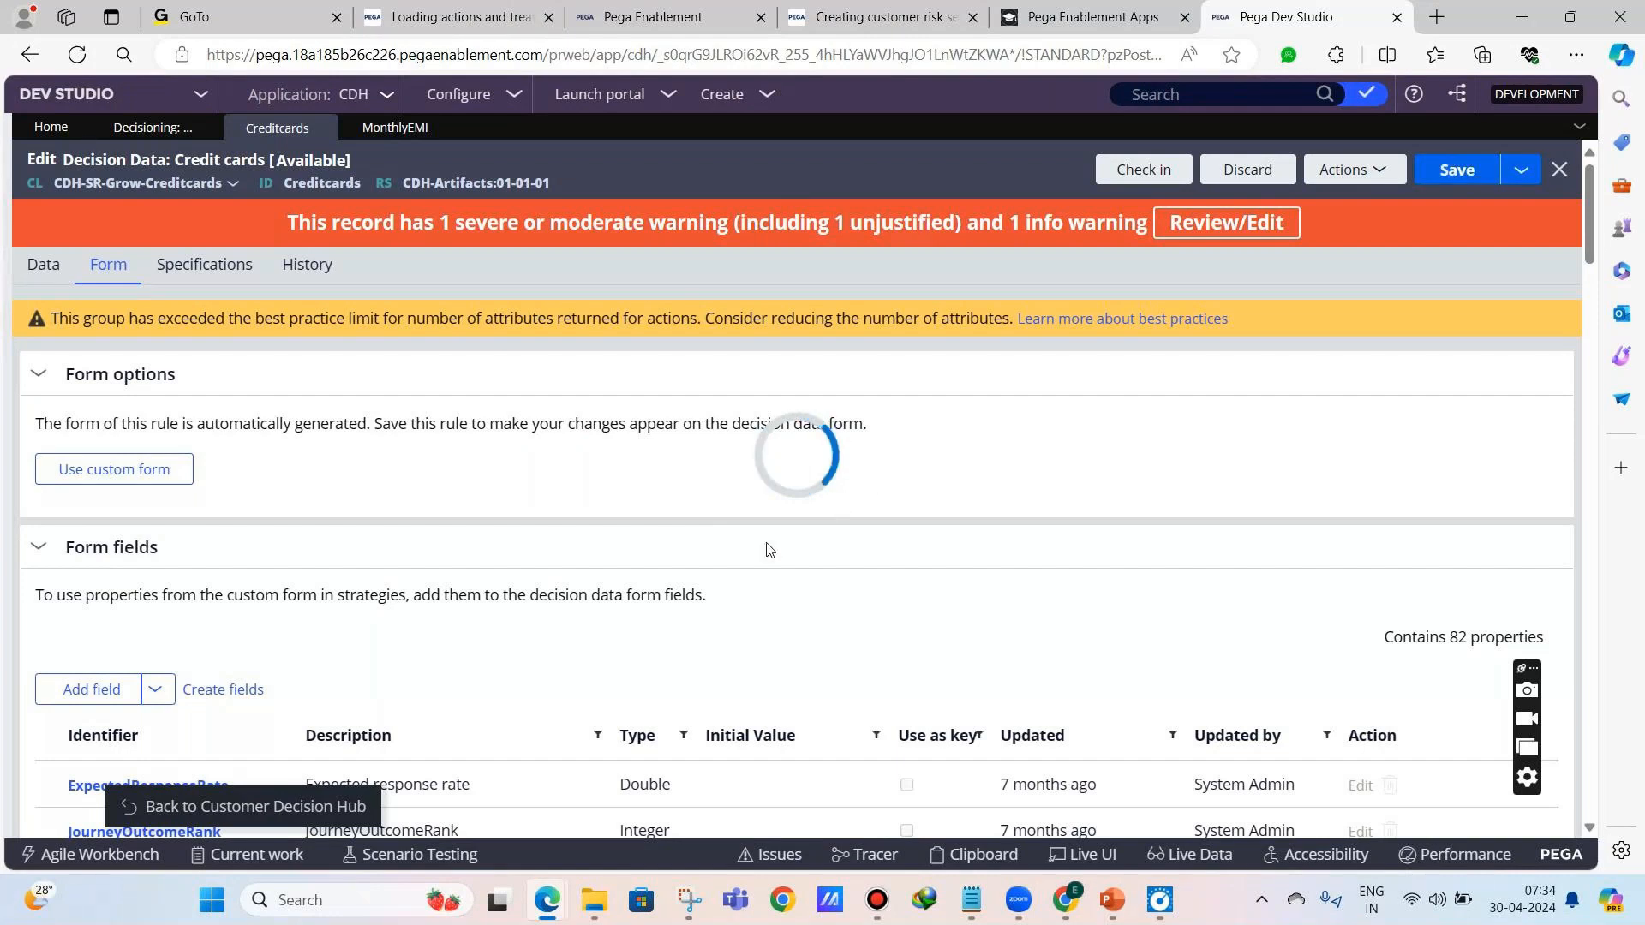
# - Review the Credit cards form field list, checking the MonthlyEMI and ExpiryMonth rows at its end and the options for adding fields
pyautogui.scroll(-1, 716, 577)
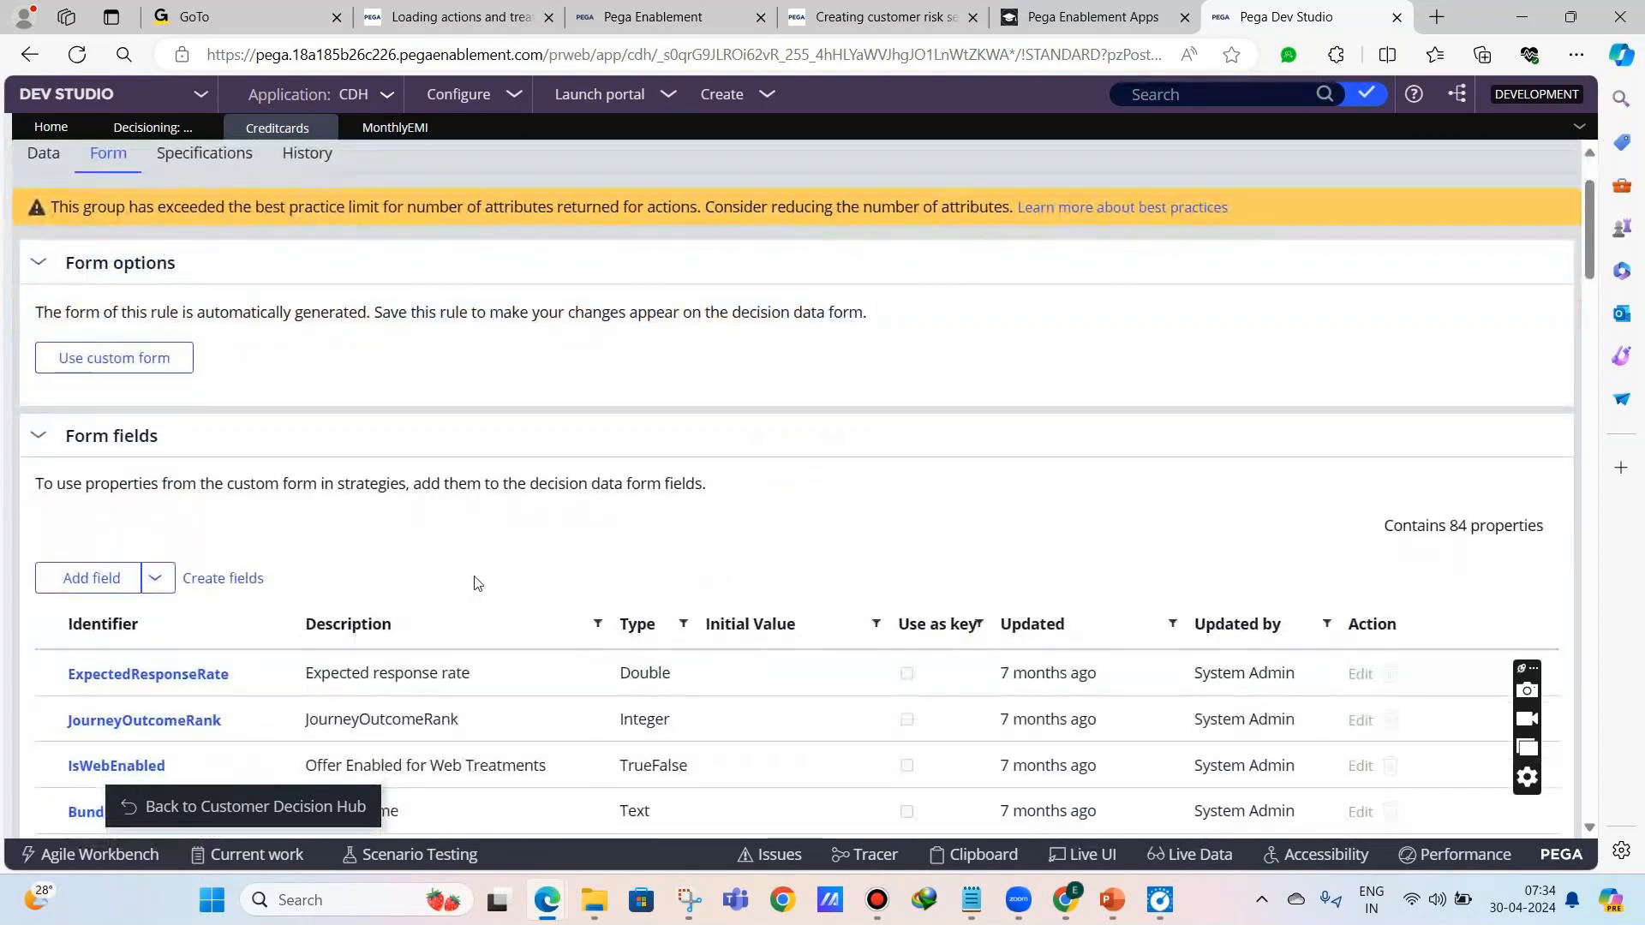
pyautogui.scroll(-20, 477, 583)
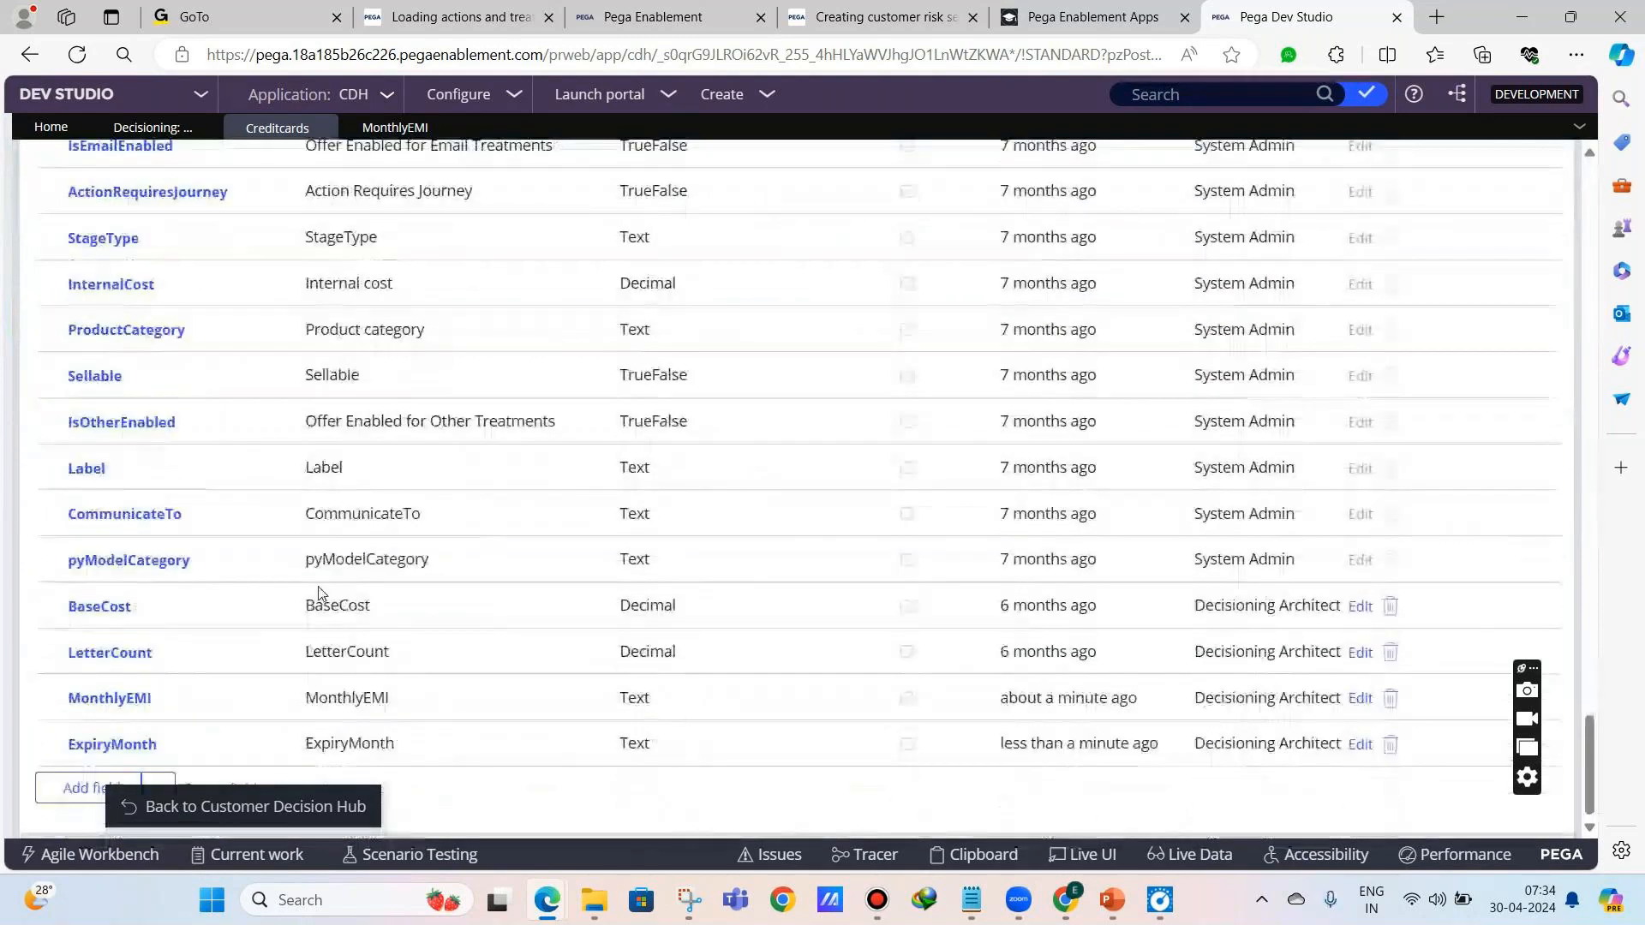
pyautogui.scroll(10, 397, 642)
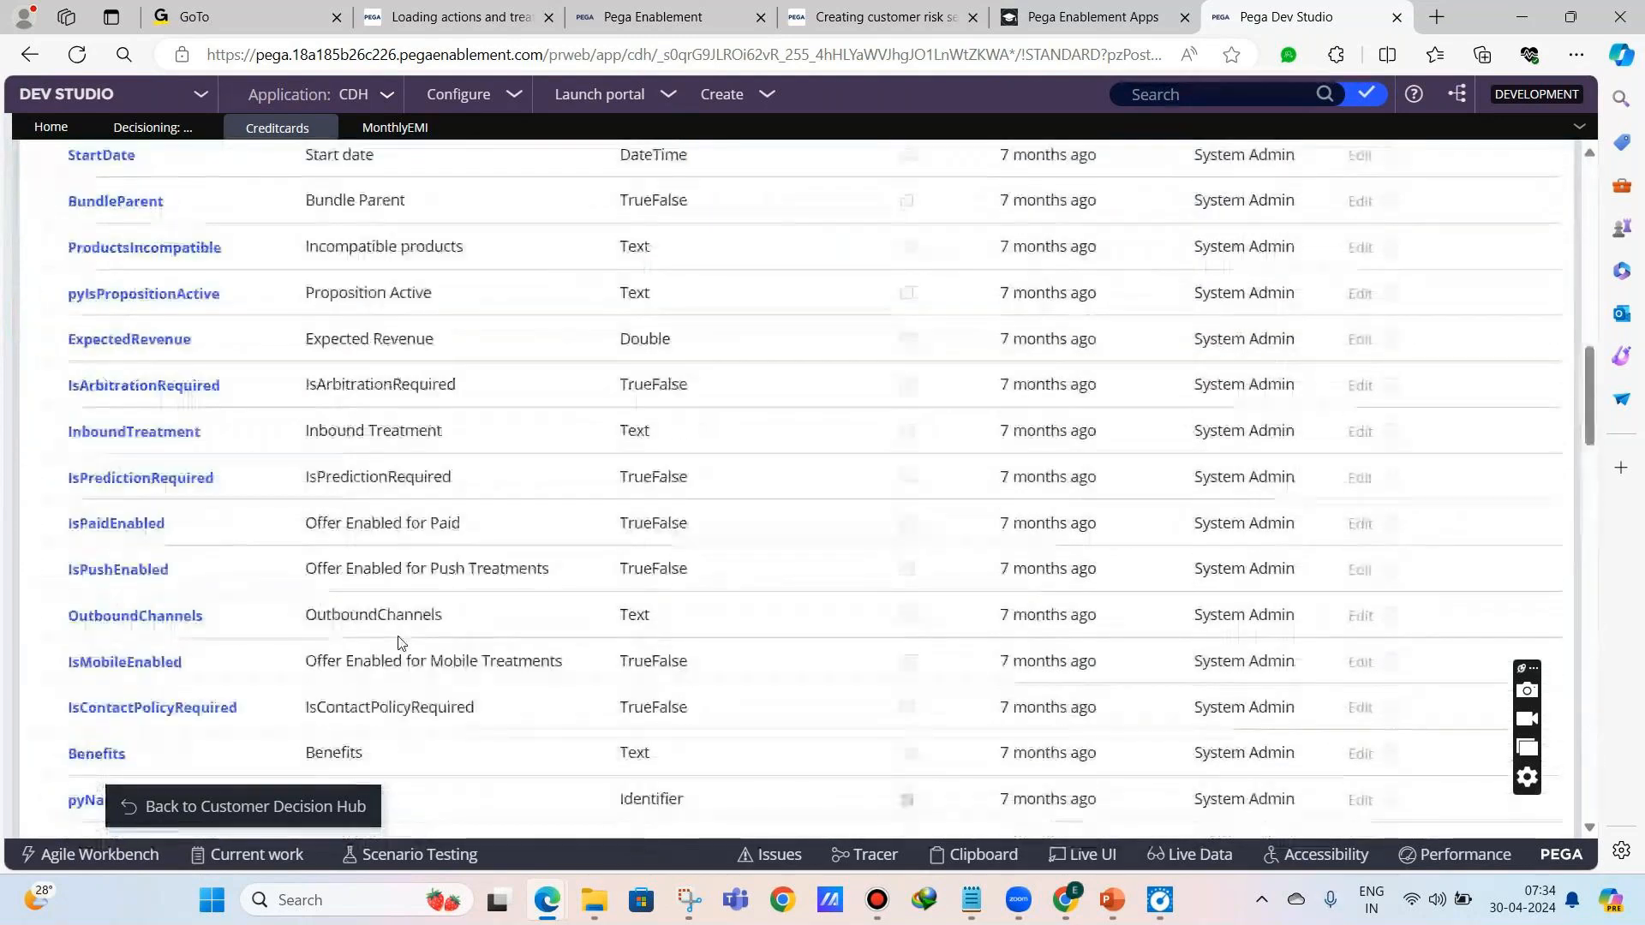
pyautogui.scroll(10, 397, 642)
pyautogui.scroll(6, 407, 638)
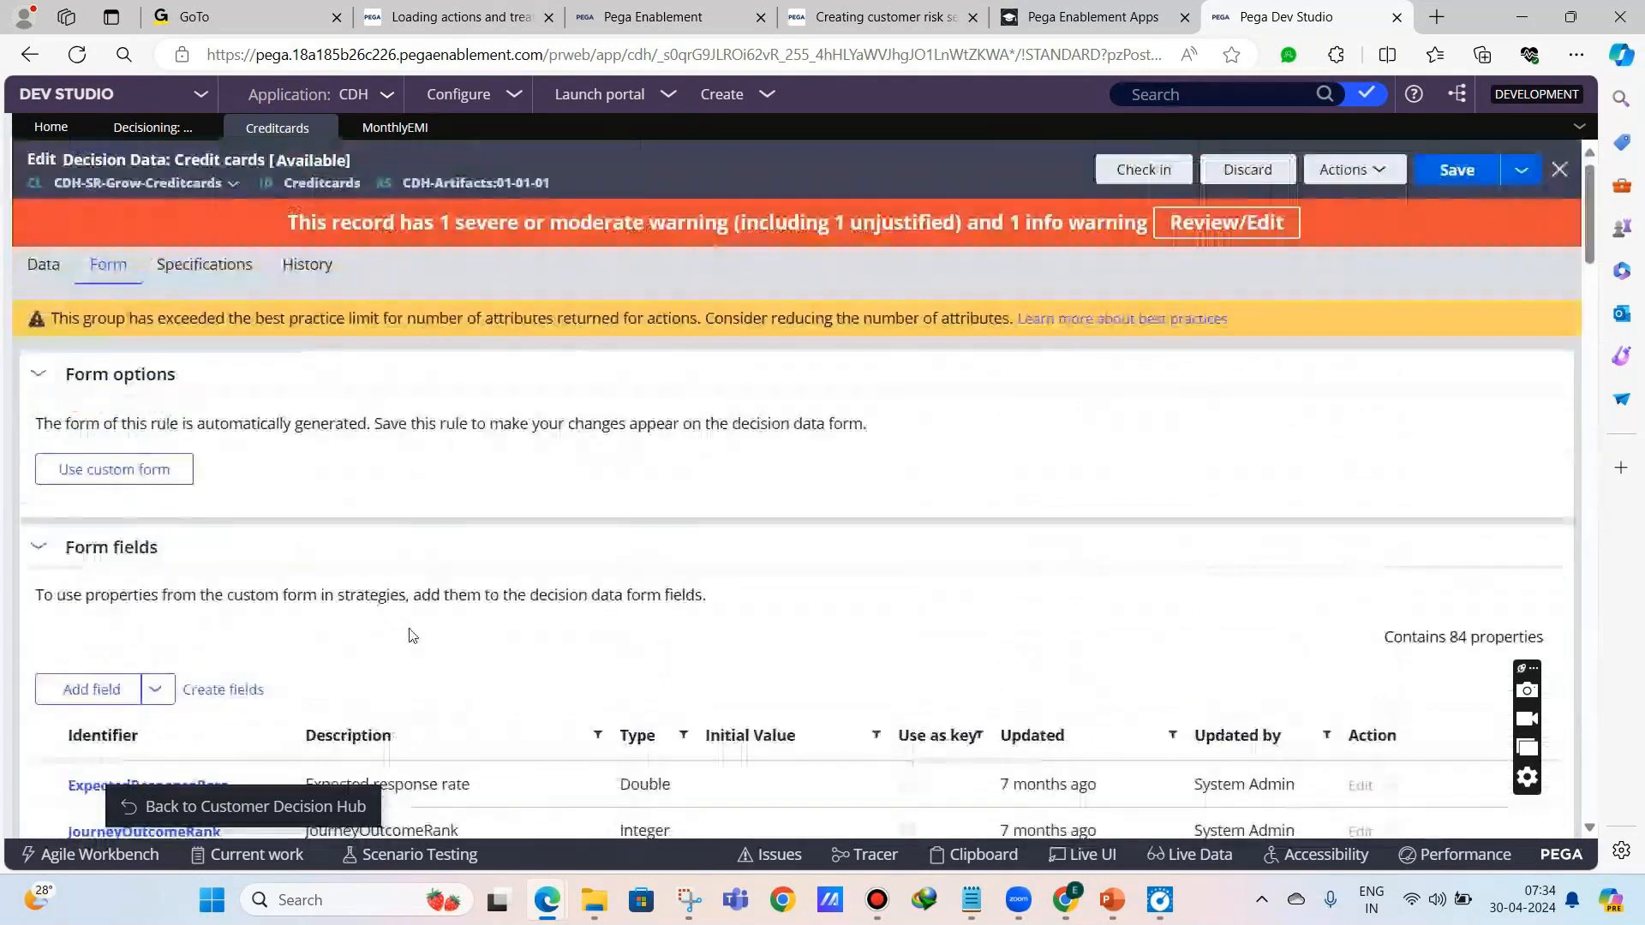
pyautogui.scroll(-5, 432, 638)
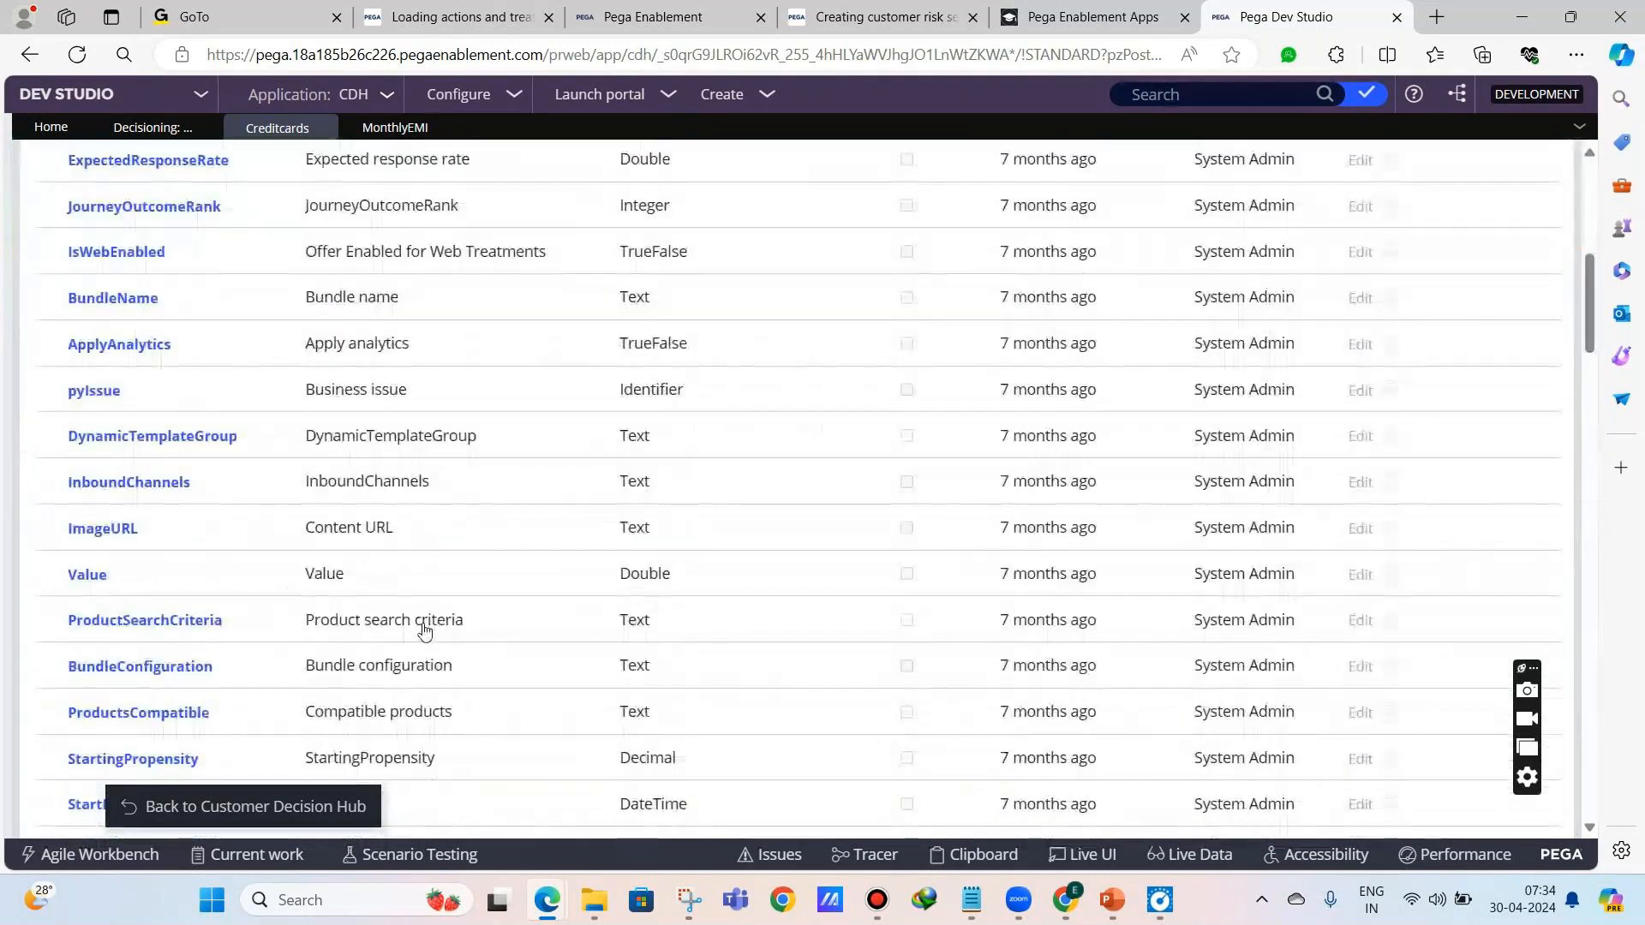
pyautogui.scroll(5, 424, 622)
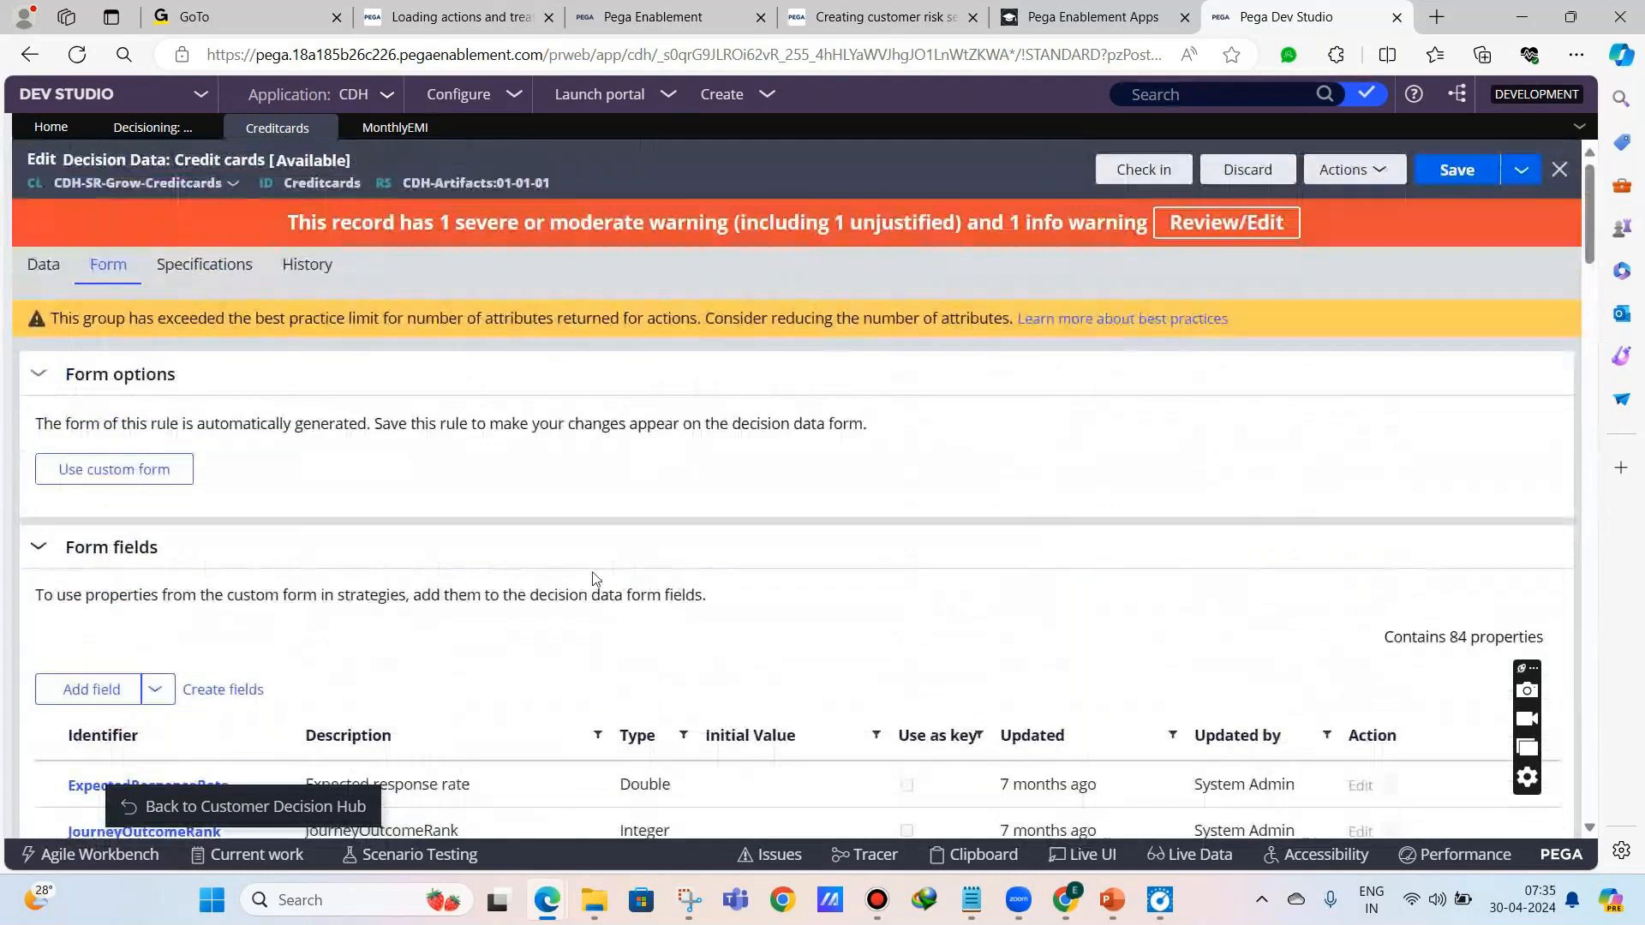
pyautogui.scroll(-15, 591, 591)
pyautogui.scroll(-10, 242, 440)
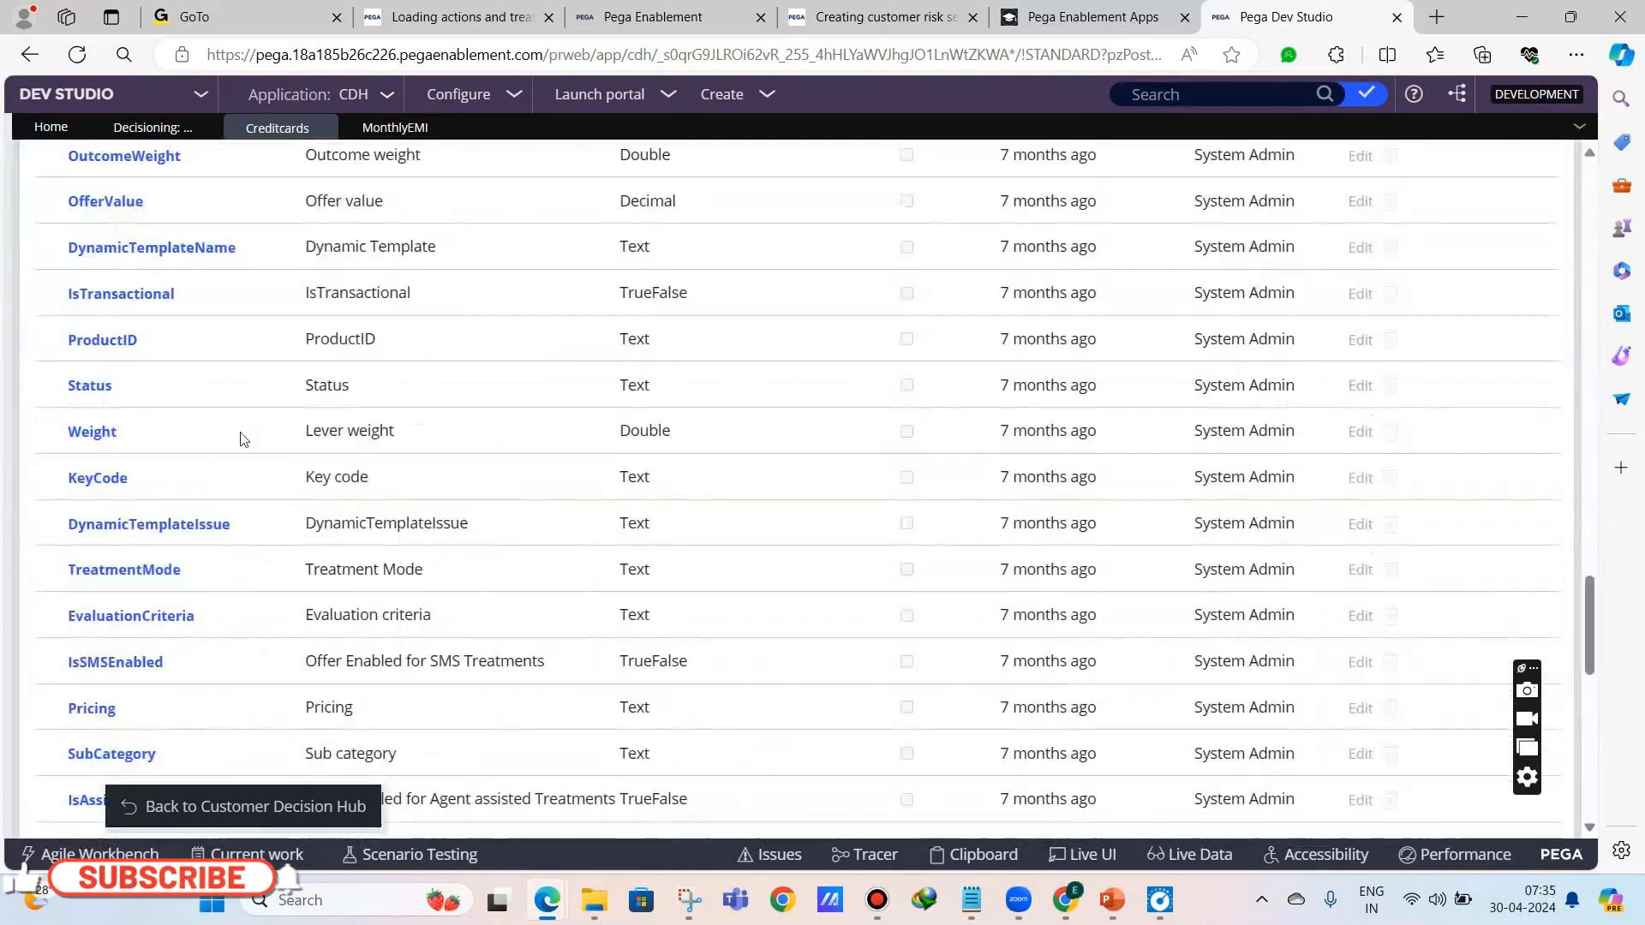
pyautogui.scroll(-10, 257, 557)
pyautogui.scroll(-3, 264, 568)
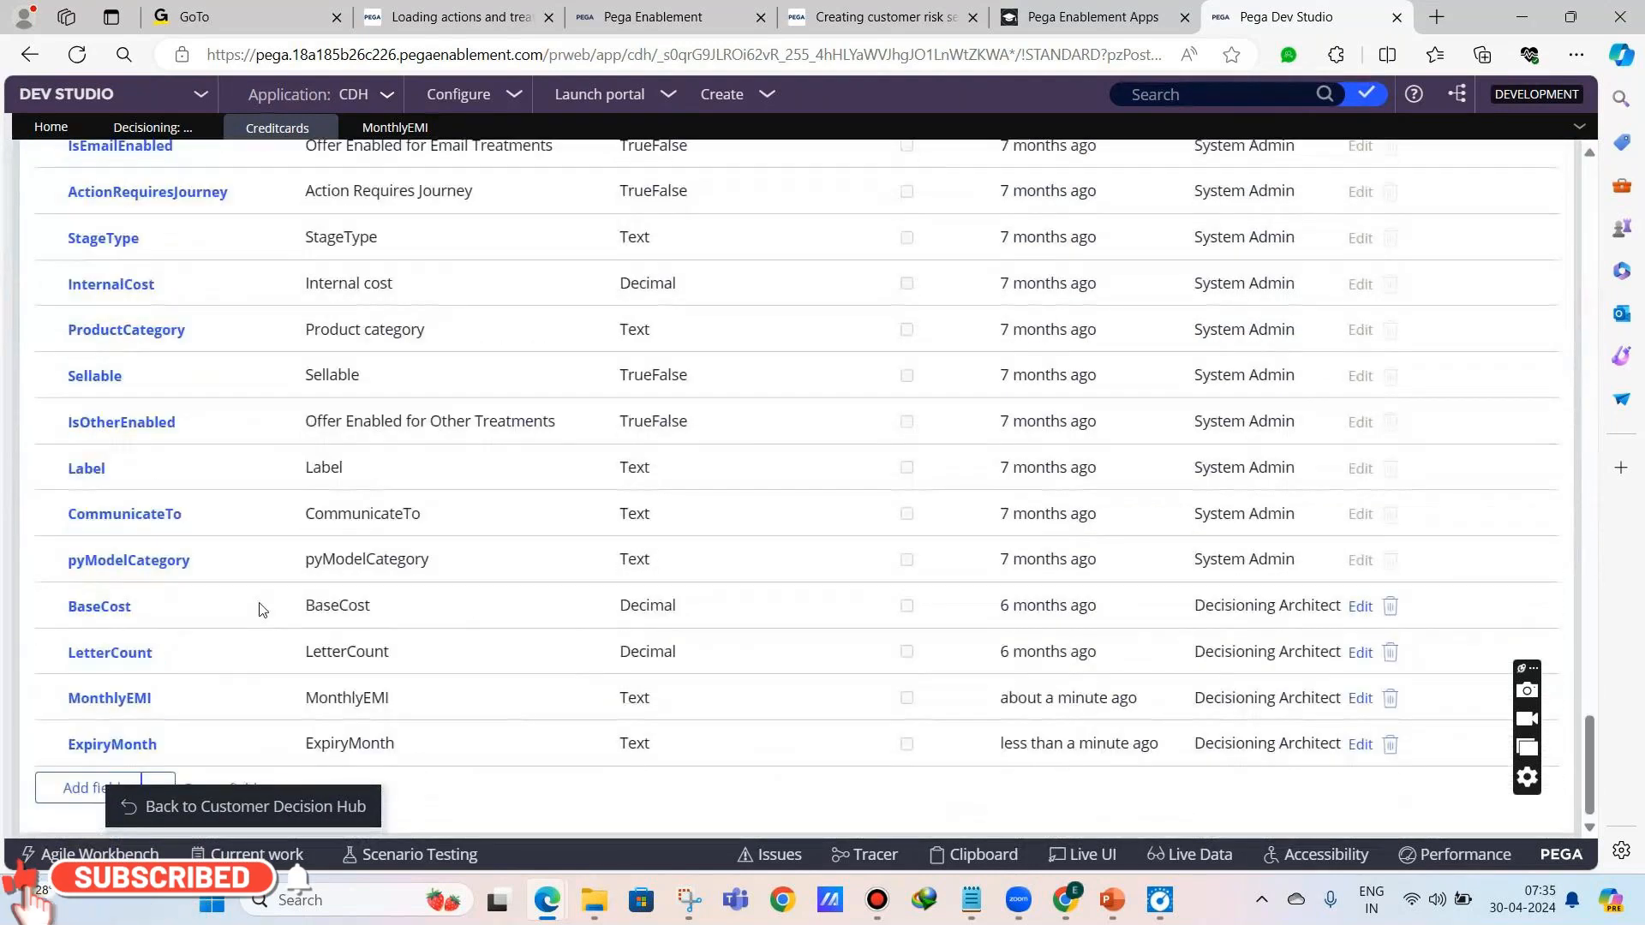
pyautogui.scroll(20, 342, 609)
pyautogui.scroll(3, 343, 609)
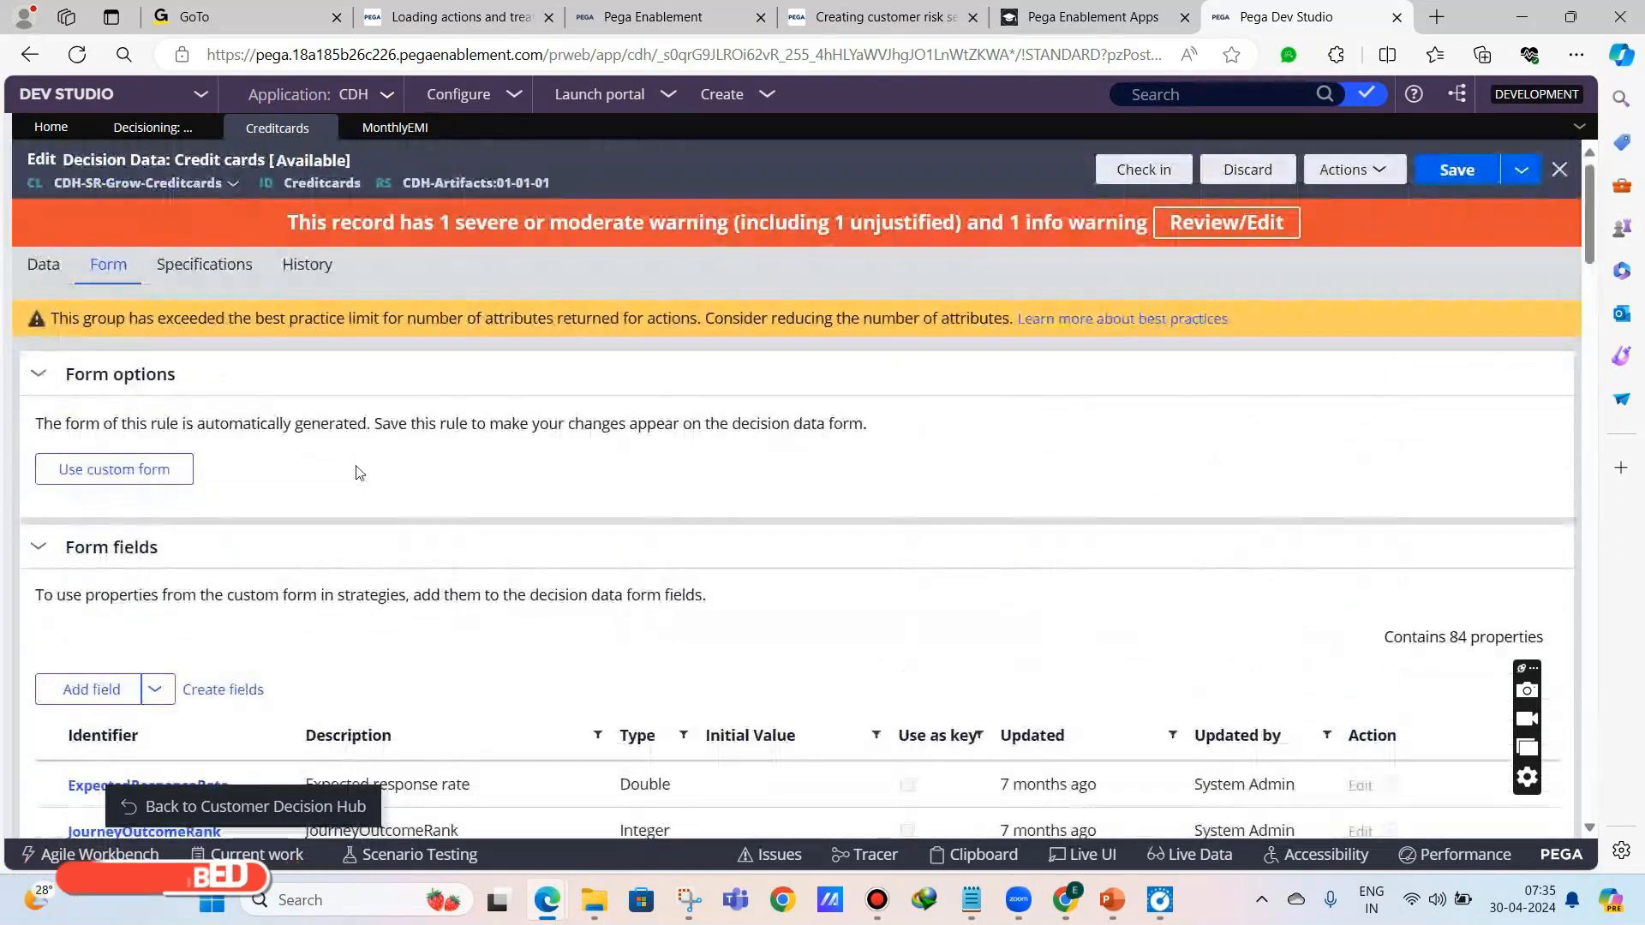
pyautogui.scroll(-3, 358, 569)
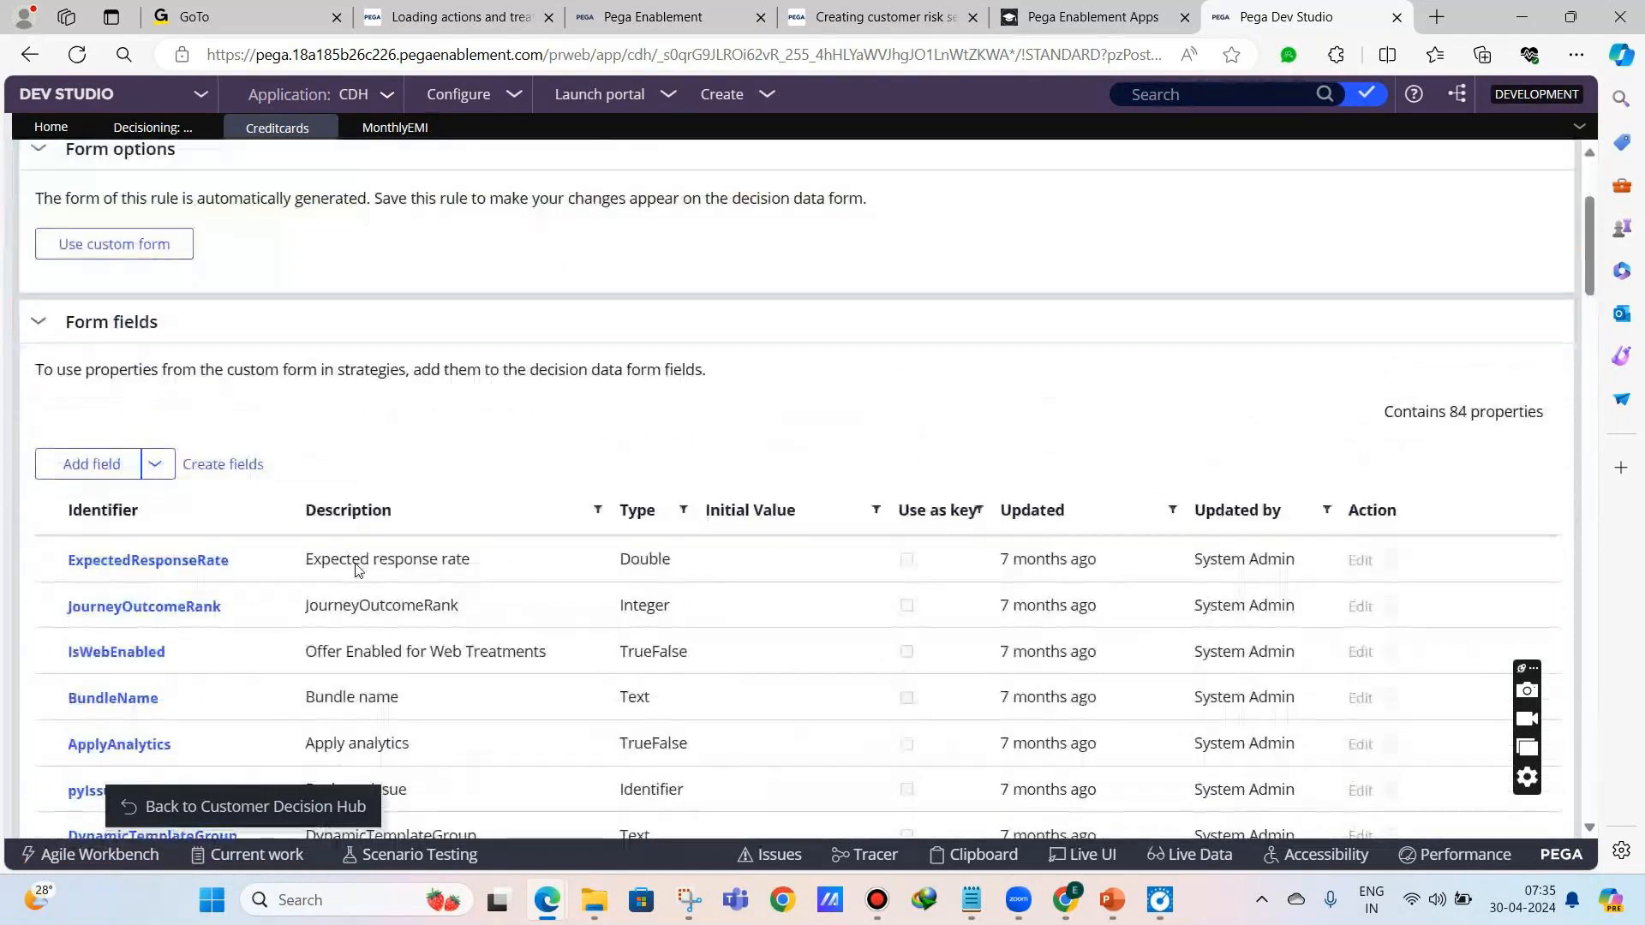
pyautogui.scroll(-6, 358, 569)
pyautogui.scroll(-20, 358, 569)
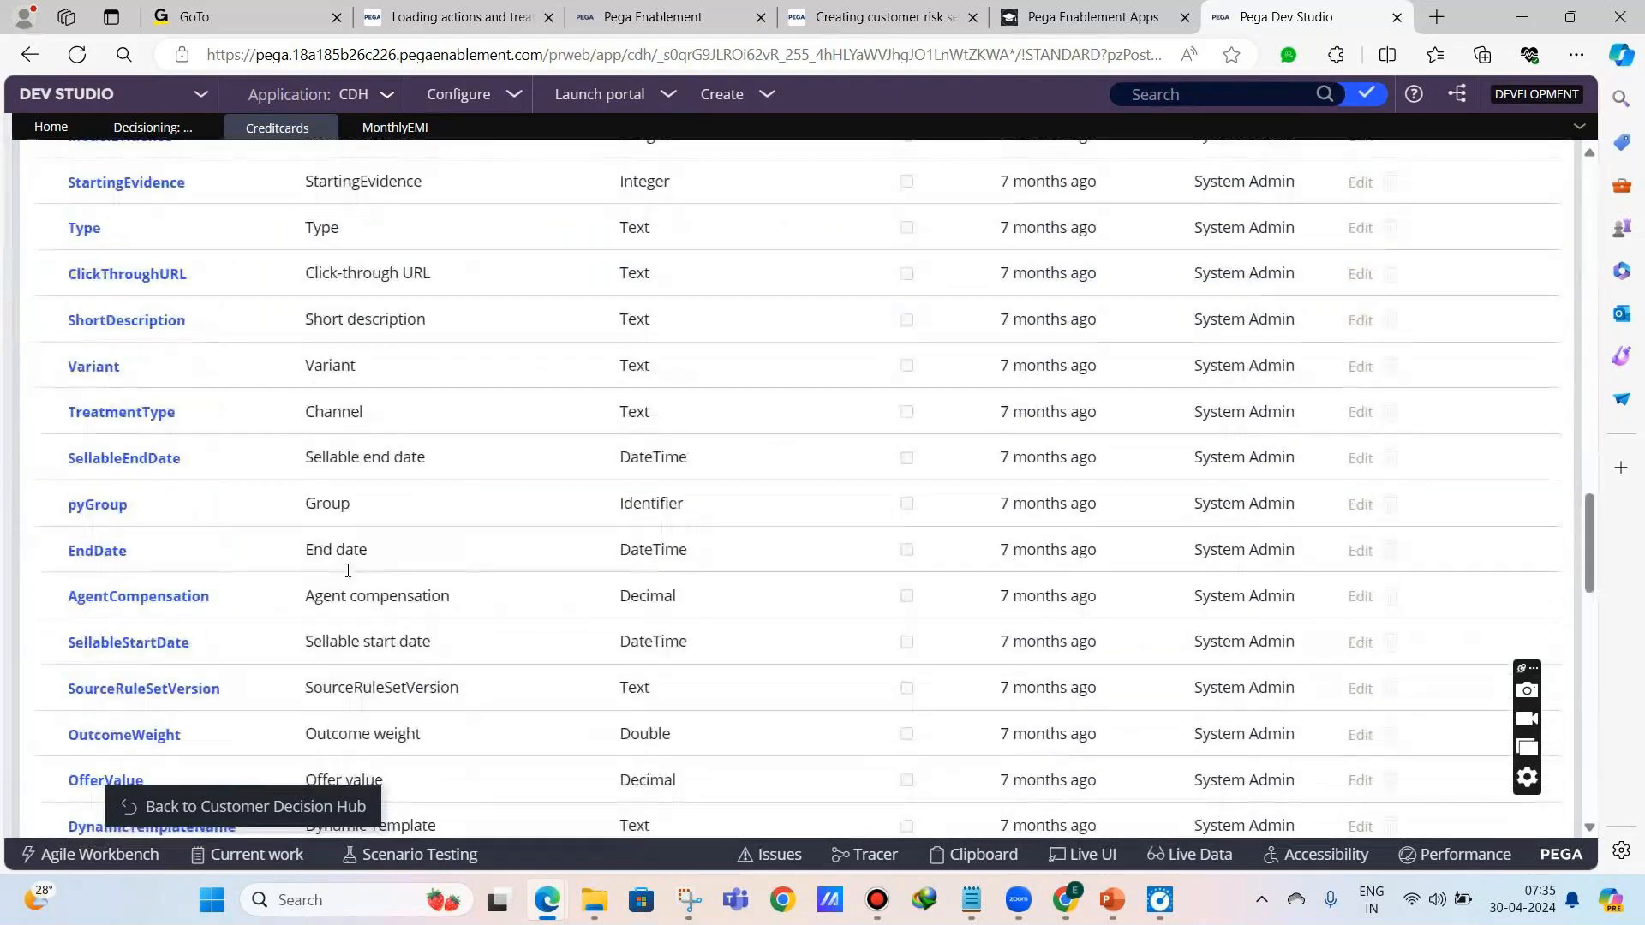
pyautogui.doubleClick(110, 698)
pyautogui.doubleClick(118, 742)
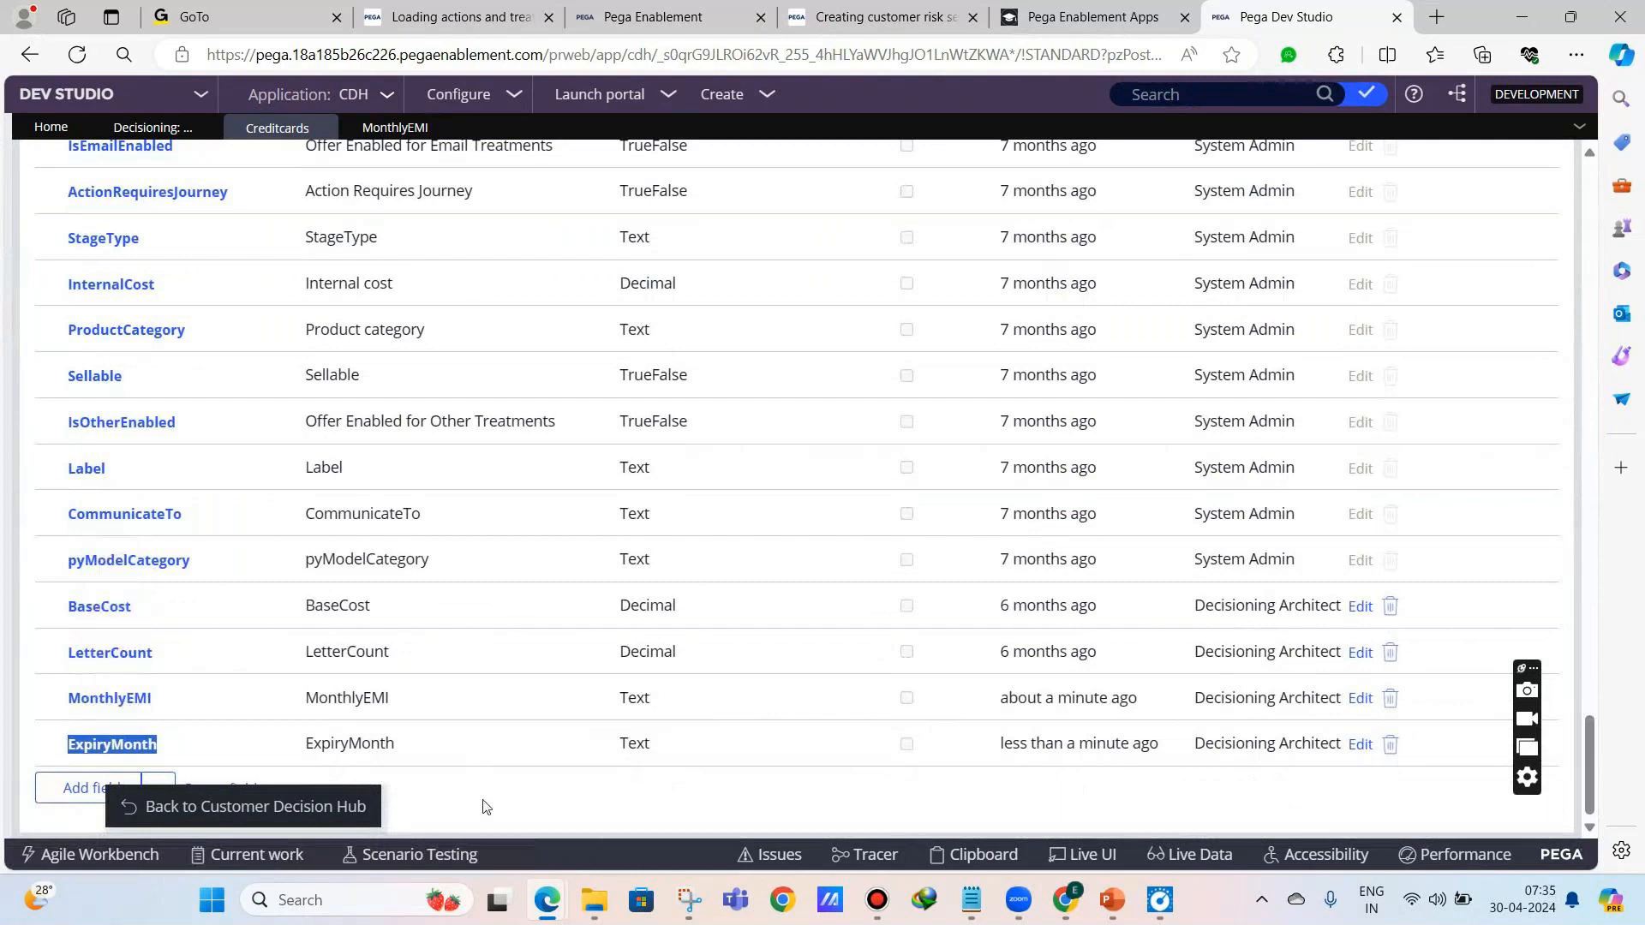
pyautogui.scroll(10, 485, 807)
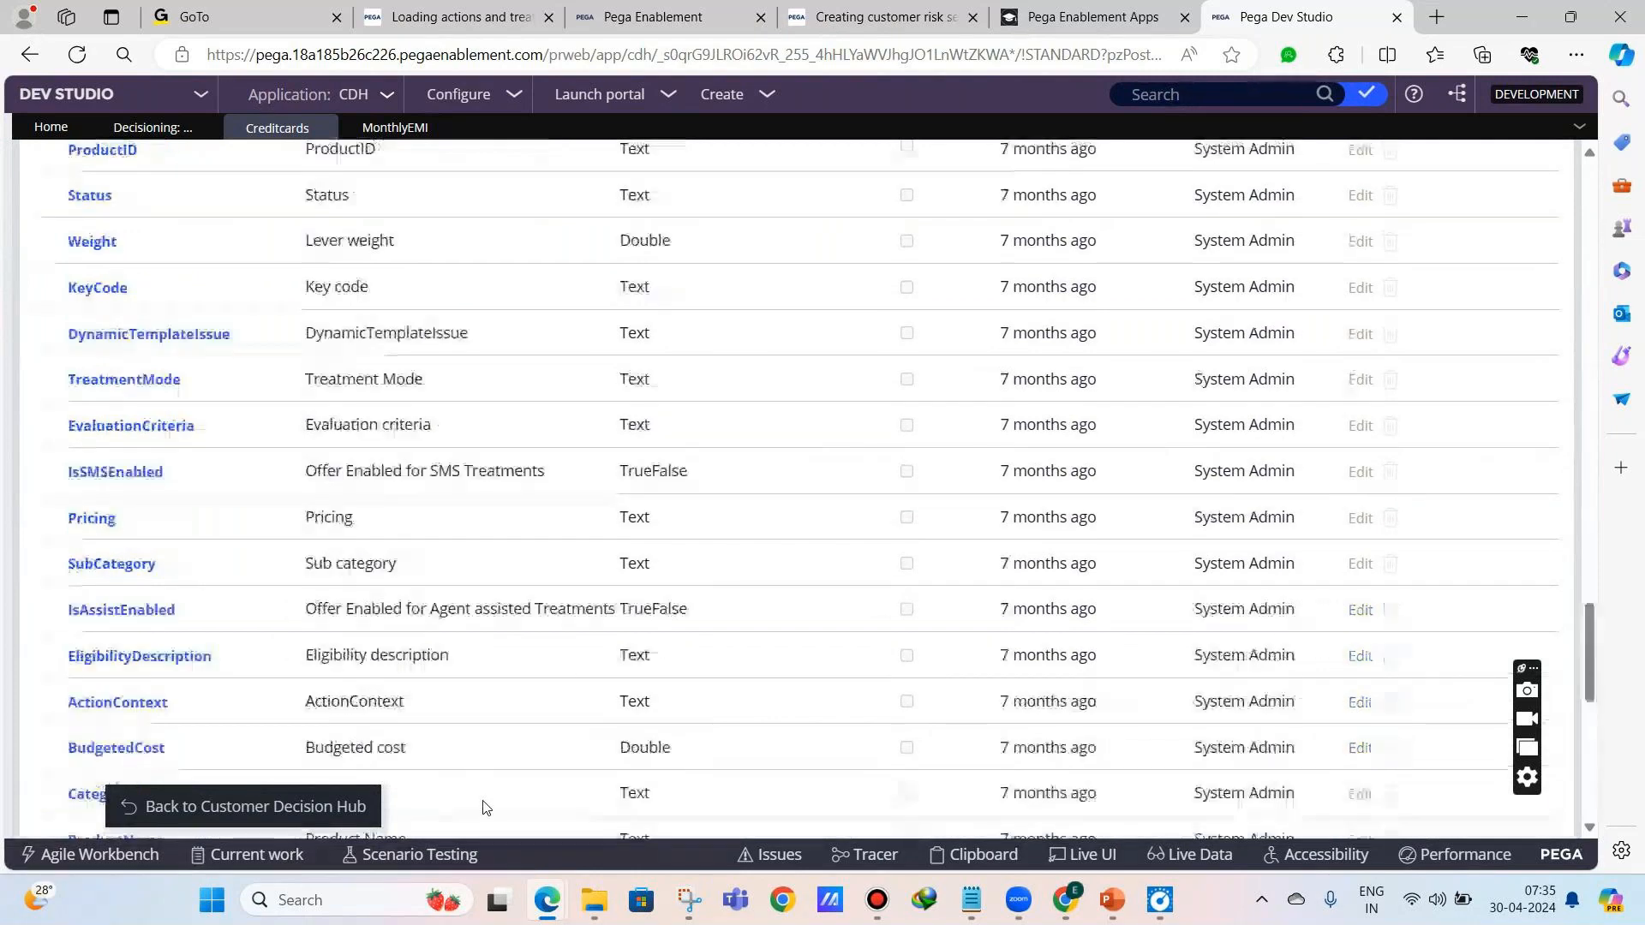
pyautogui.scroll(10, 484, 807)
pyautogui.scroll(2, 485, 807)
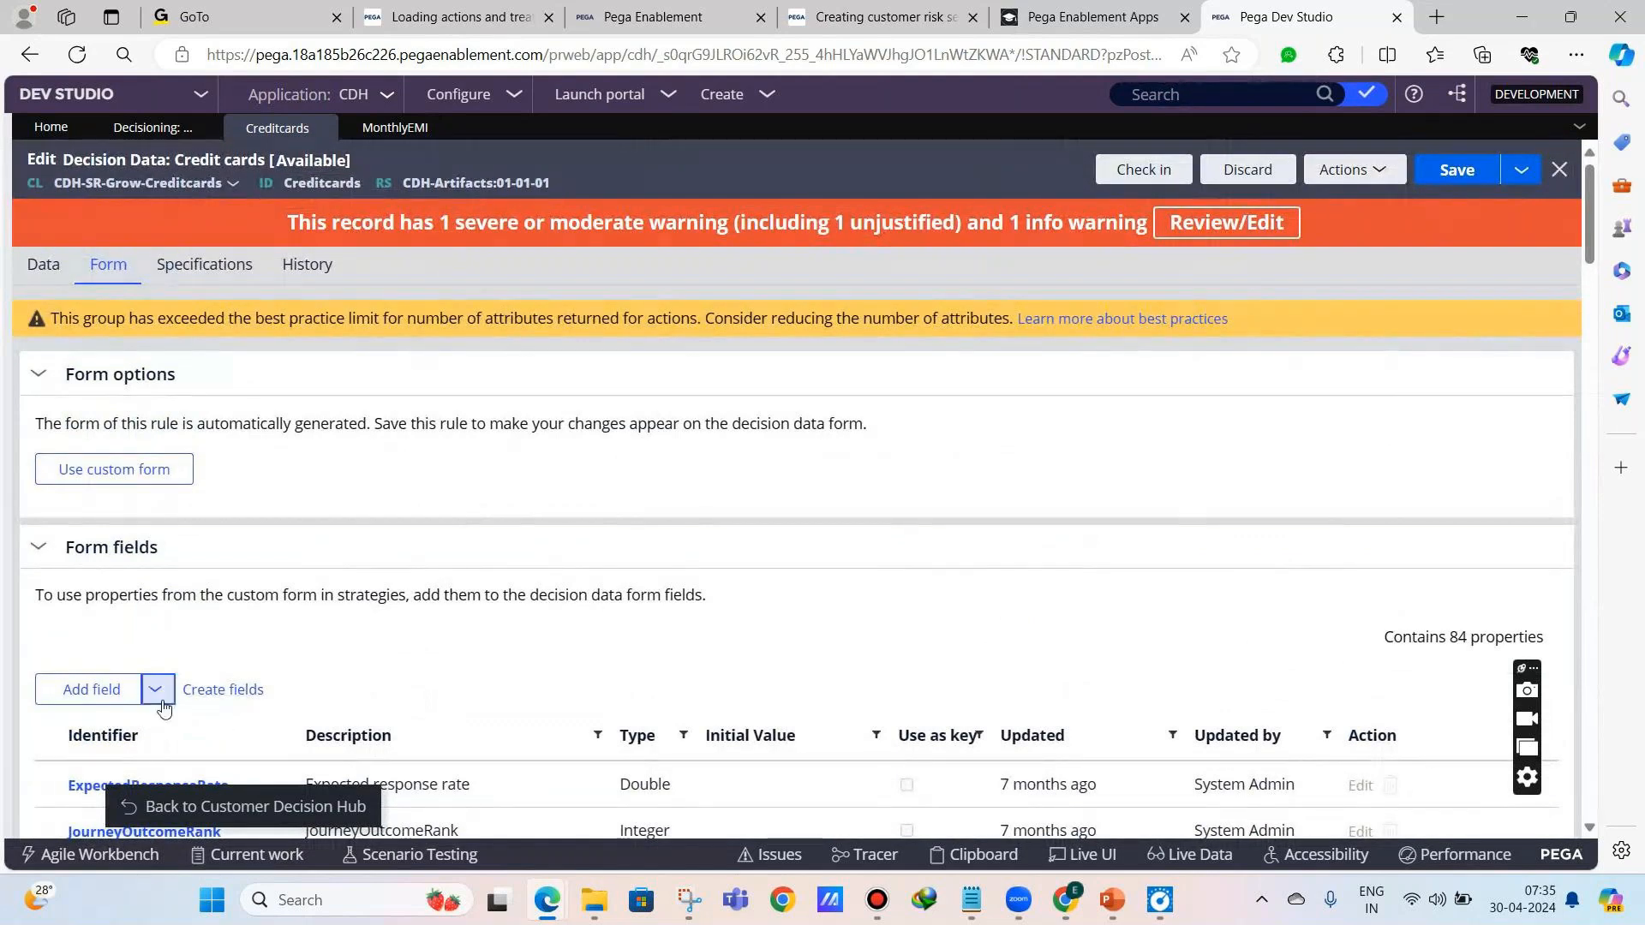
pyautogui.click(162, 703)
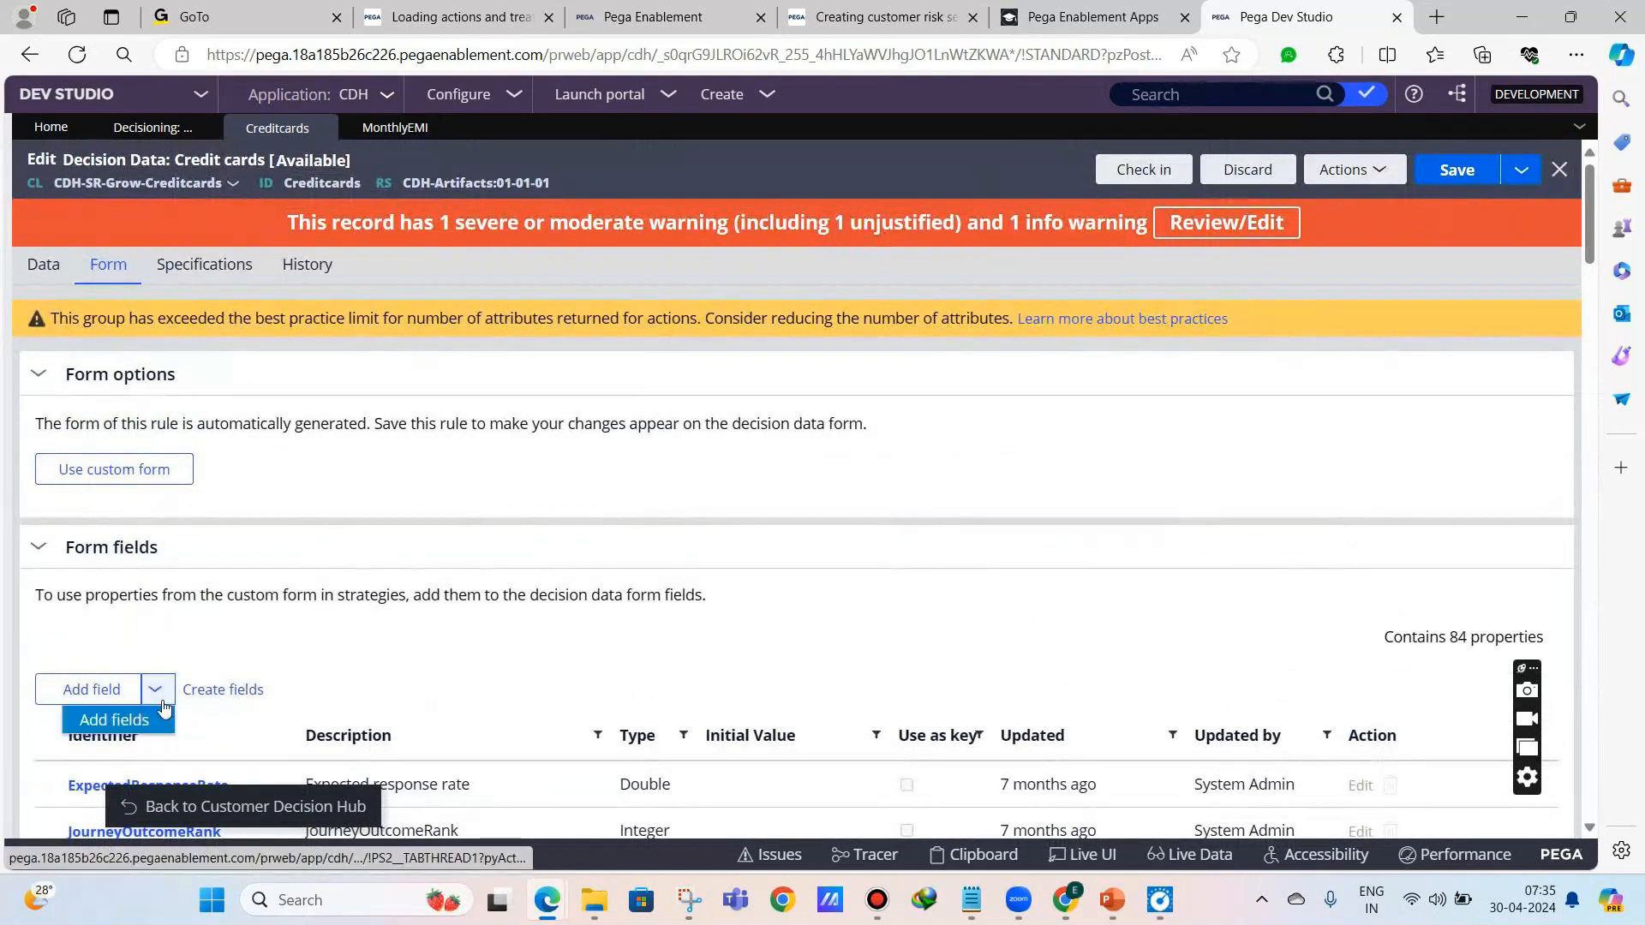
pyautogui.click(323, 624)
# - Return to the list of Credit cards propositions and save the decision data
pyautogui.click(68, 286)
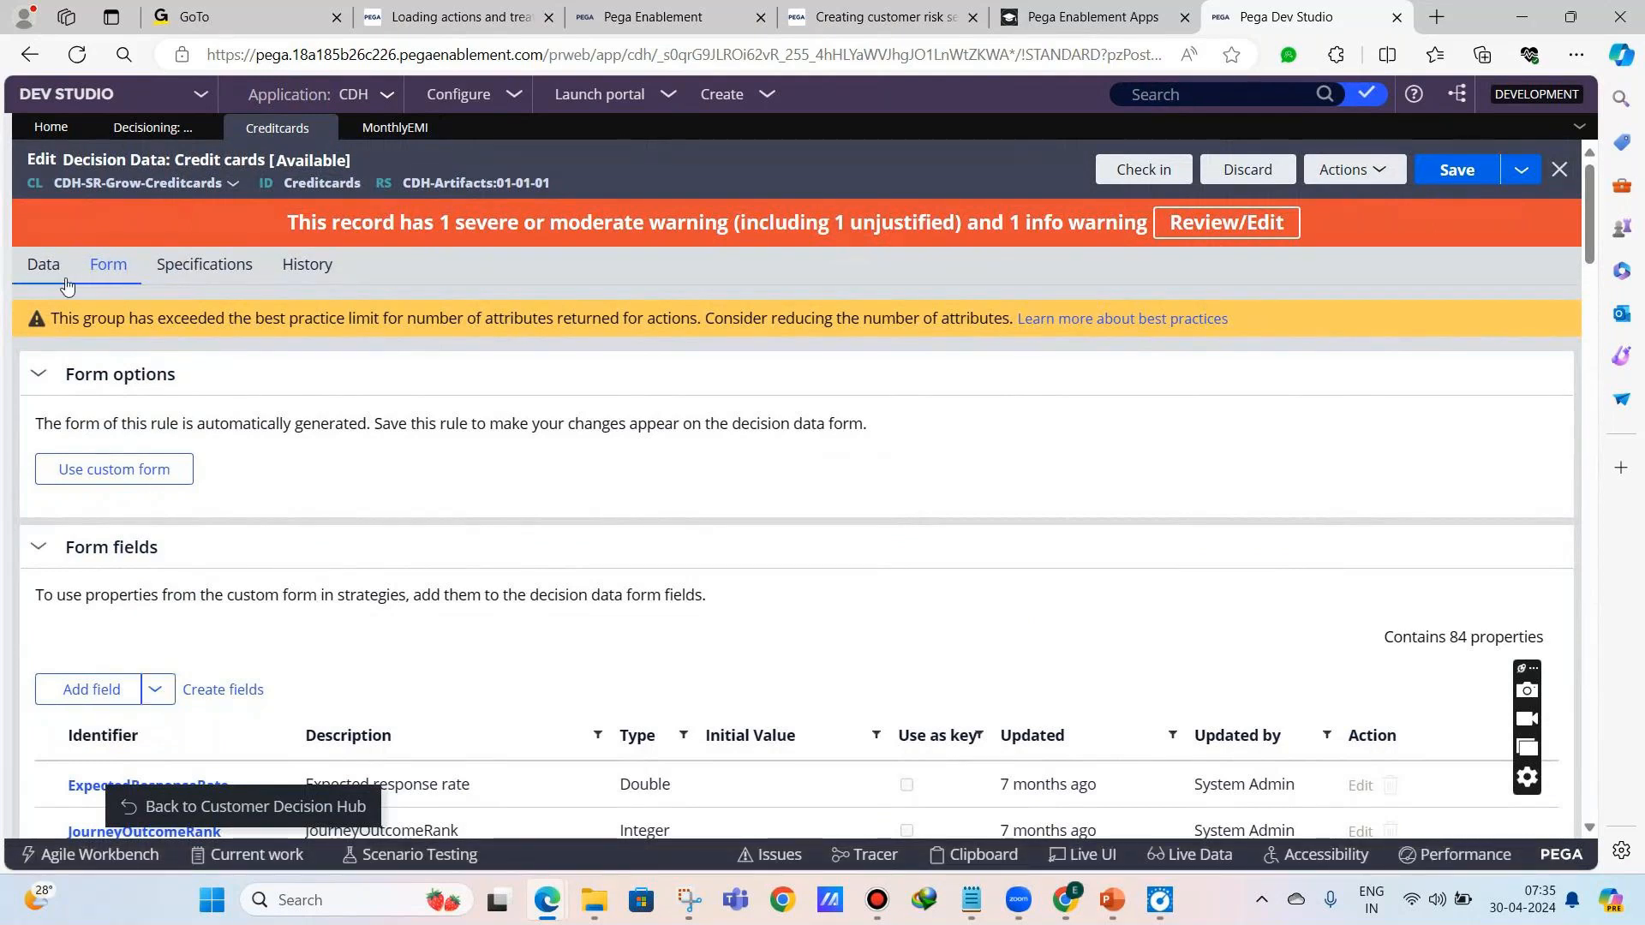
pyautogui.click(108, 265)
pyautogui.click(46, 269)
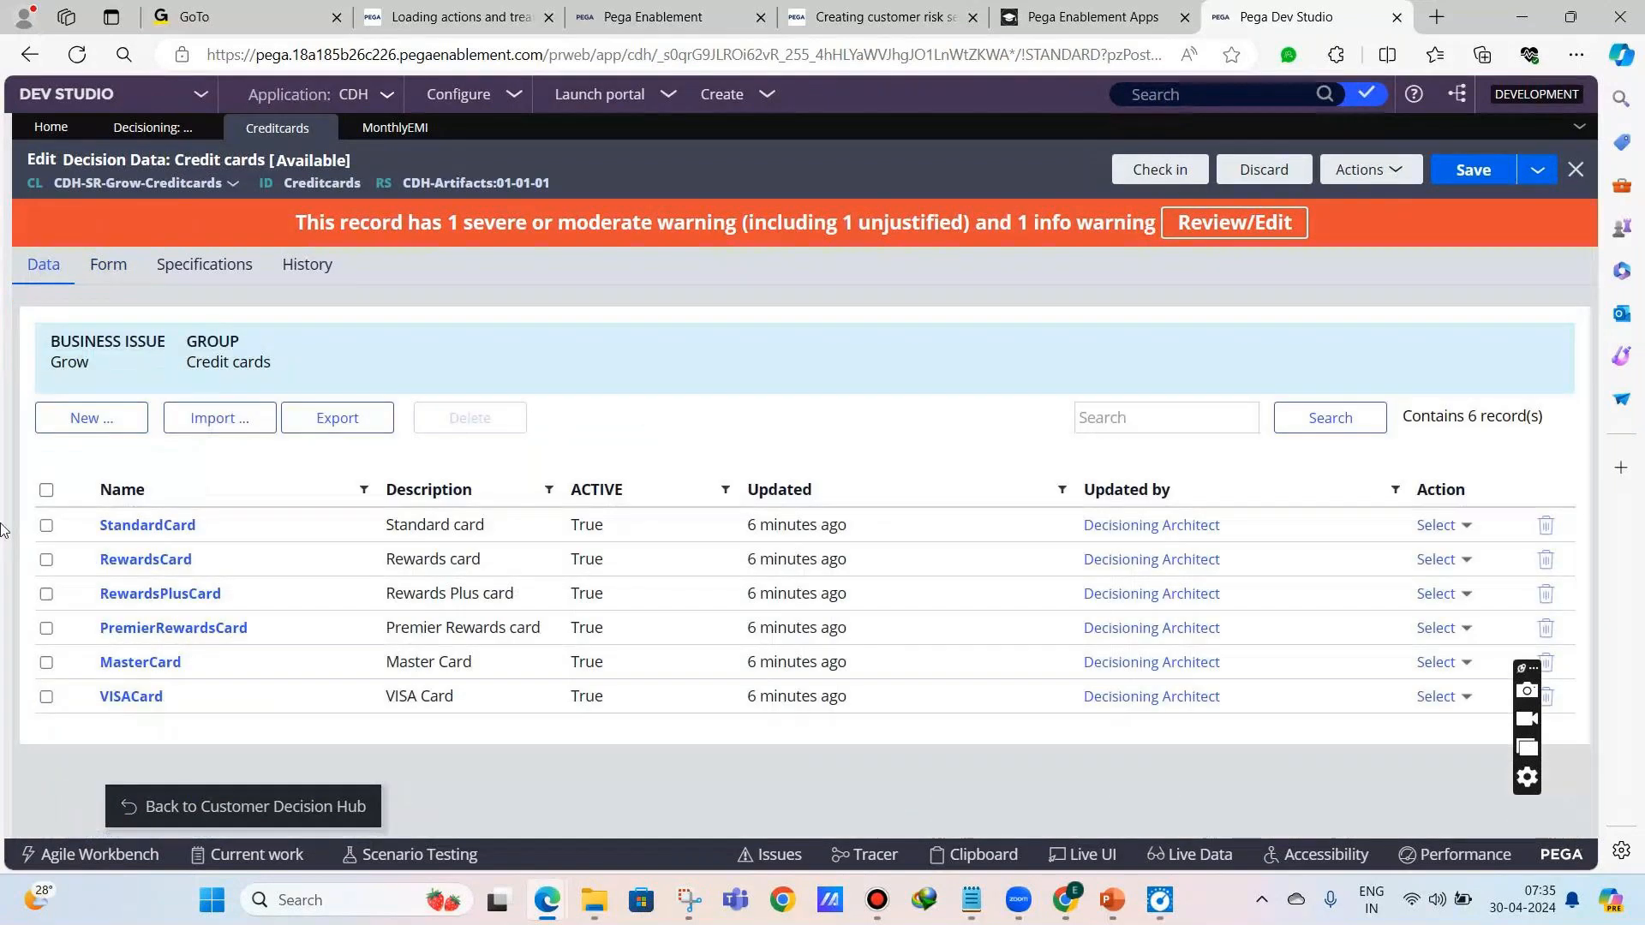
pyautogui.click(1474, 169)
# - Set ExpiryMonth to january and MonthlyEMI to 5000 in the StandardCard proposition and save it
pyautogui.click(147, 524)
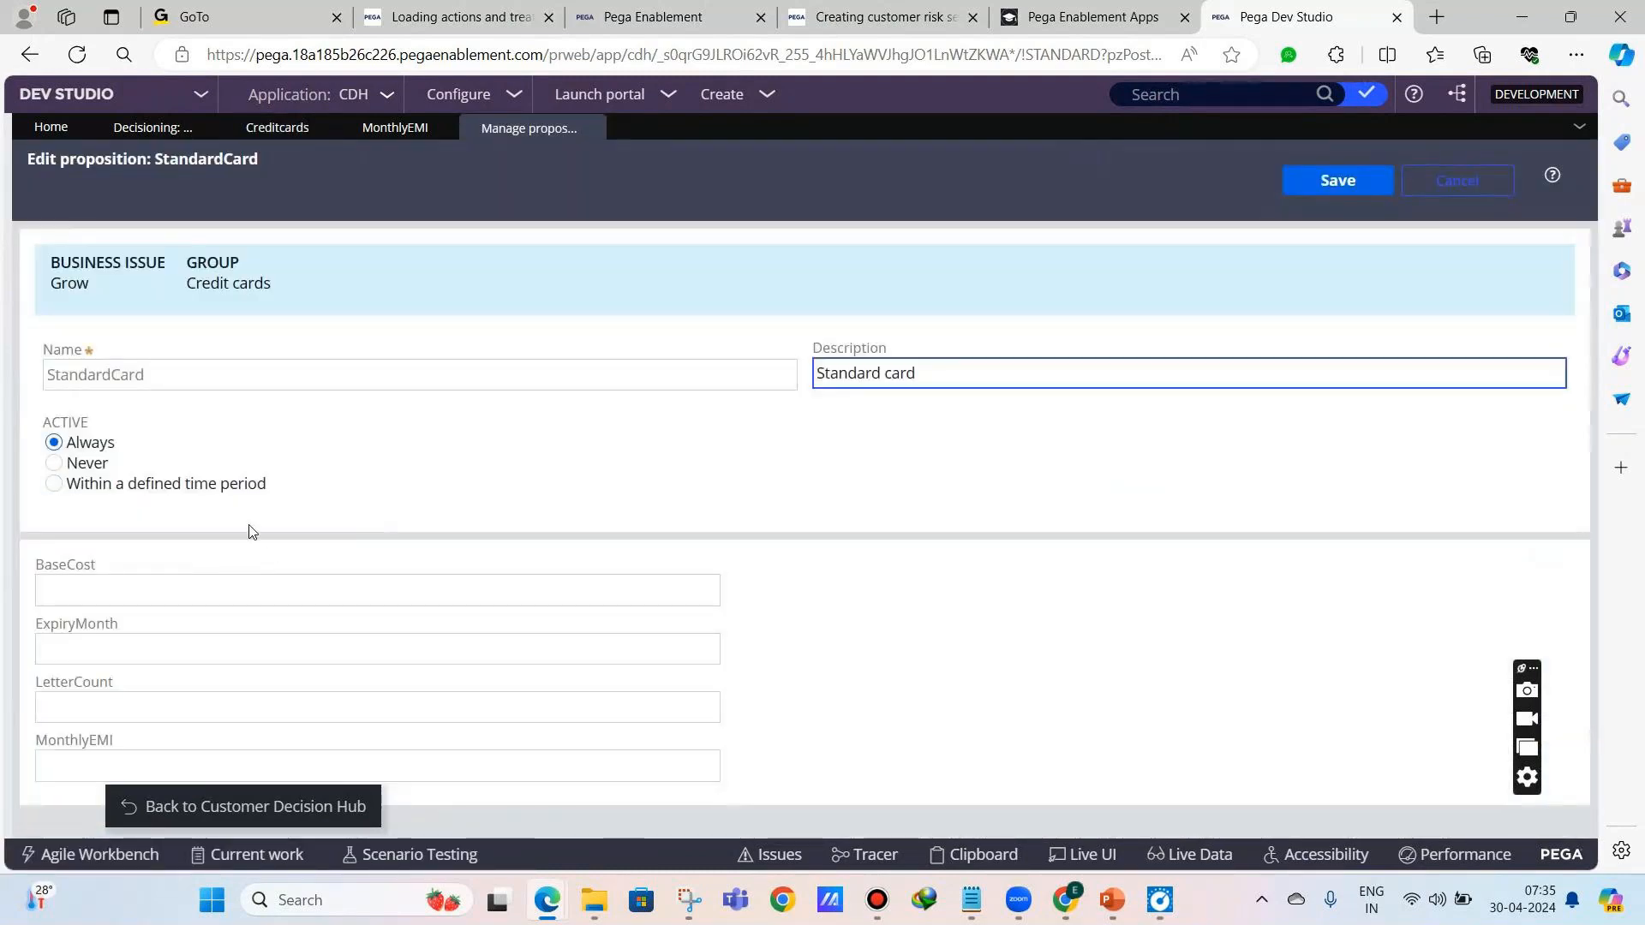
pyautogui.click(119, 592)
pyautogui.click(179, 631)
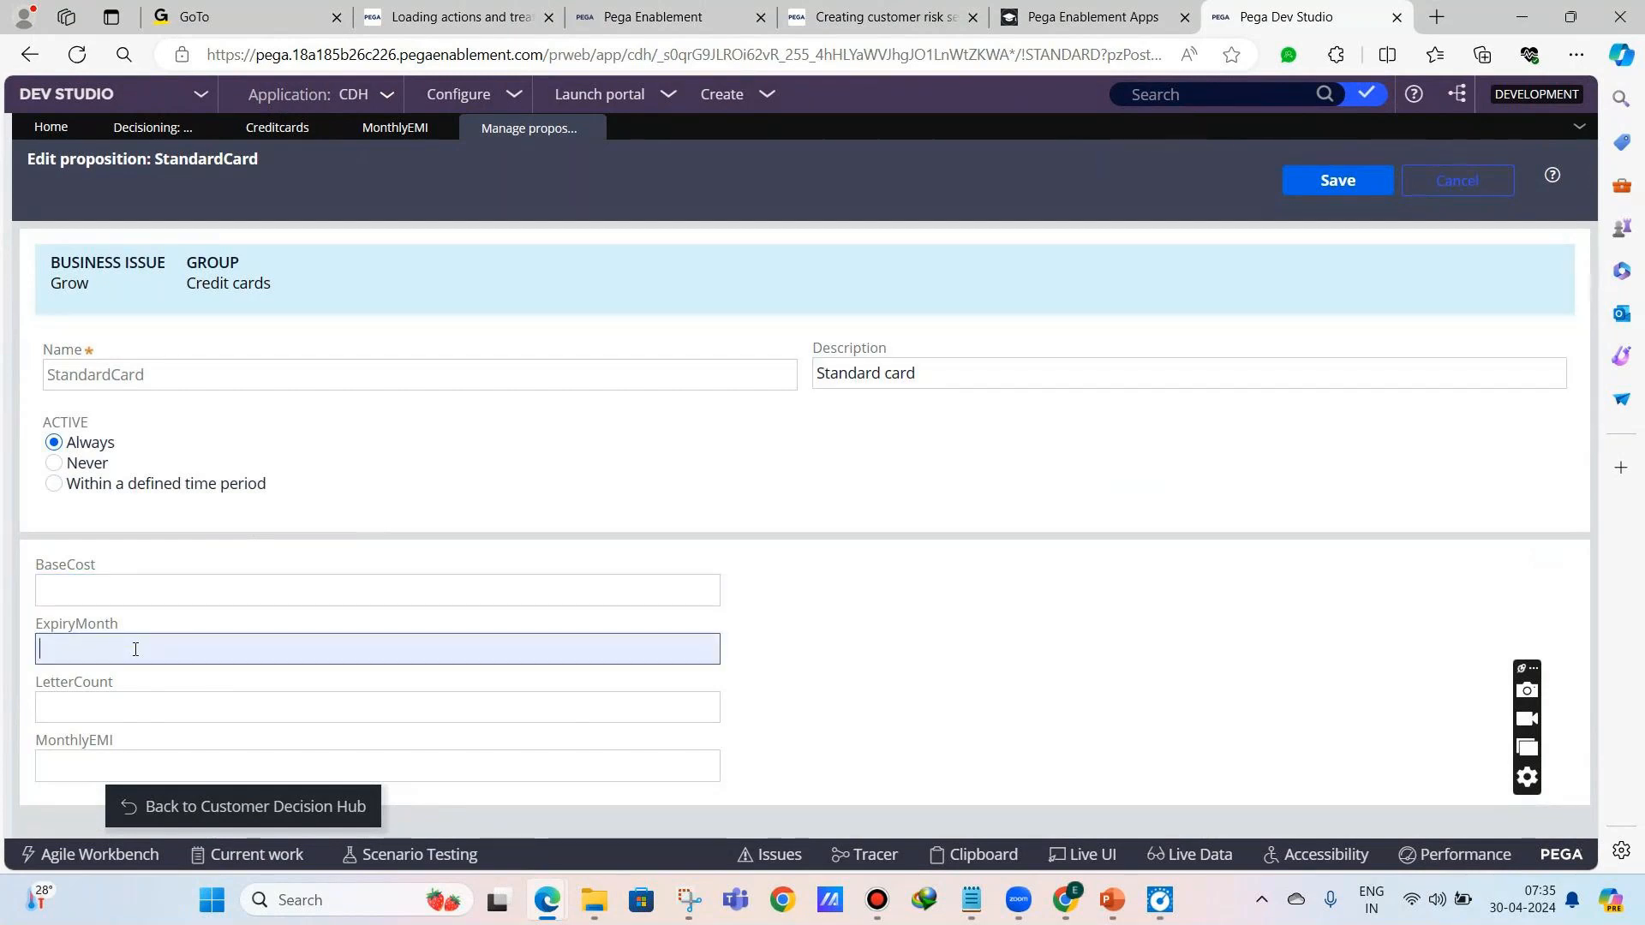
pyautogui.write('january')
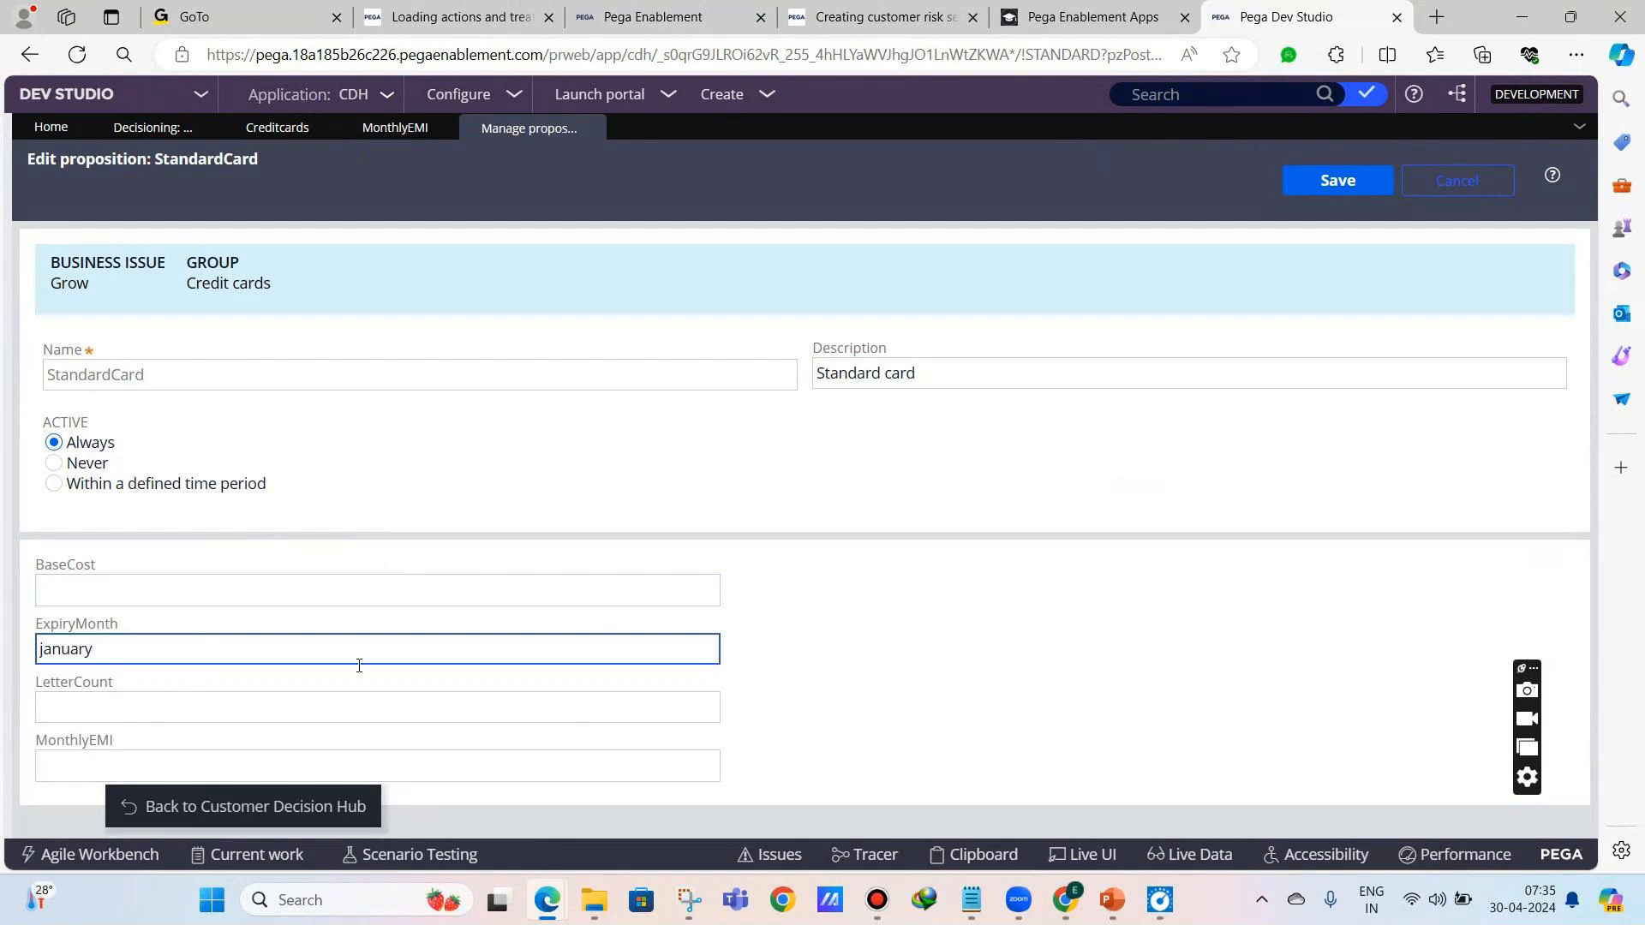
pyautogui.click(321, 758)
pyautogui.write('50000')
pyautogui.press('BackSpace')
pyautogui.click(1334, 185)
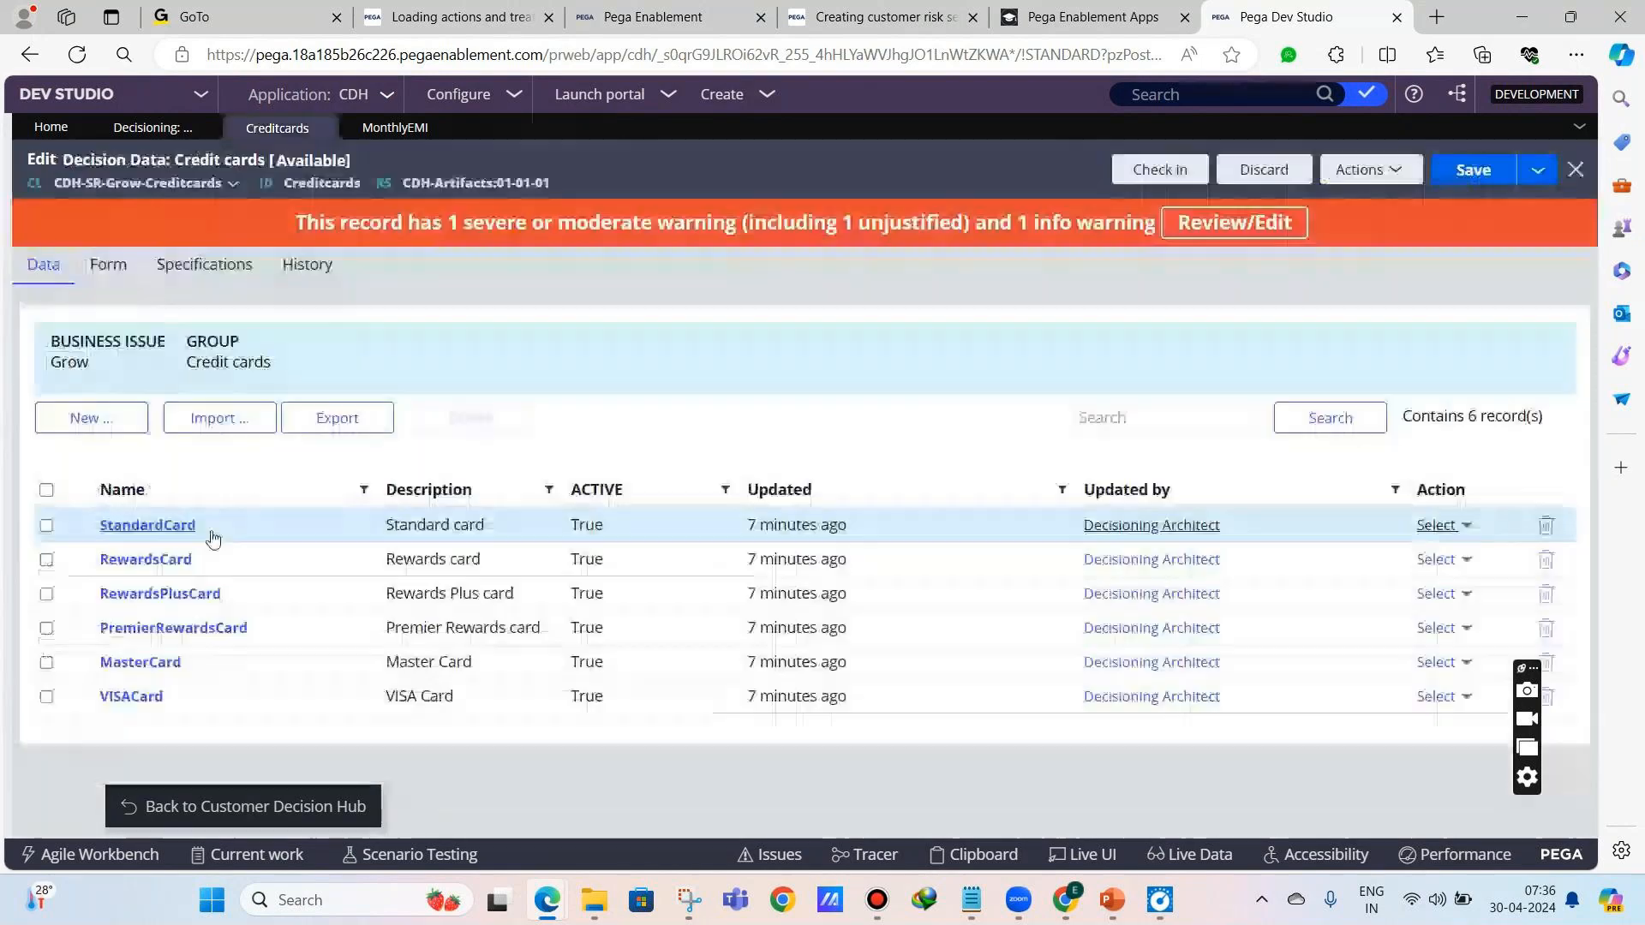
# - Set ExpiryMonth to december and MonthlyEMI to 10000 in the RewardsCard proposition and save it
pyautogui.click(173, 563)
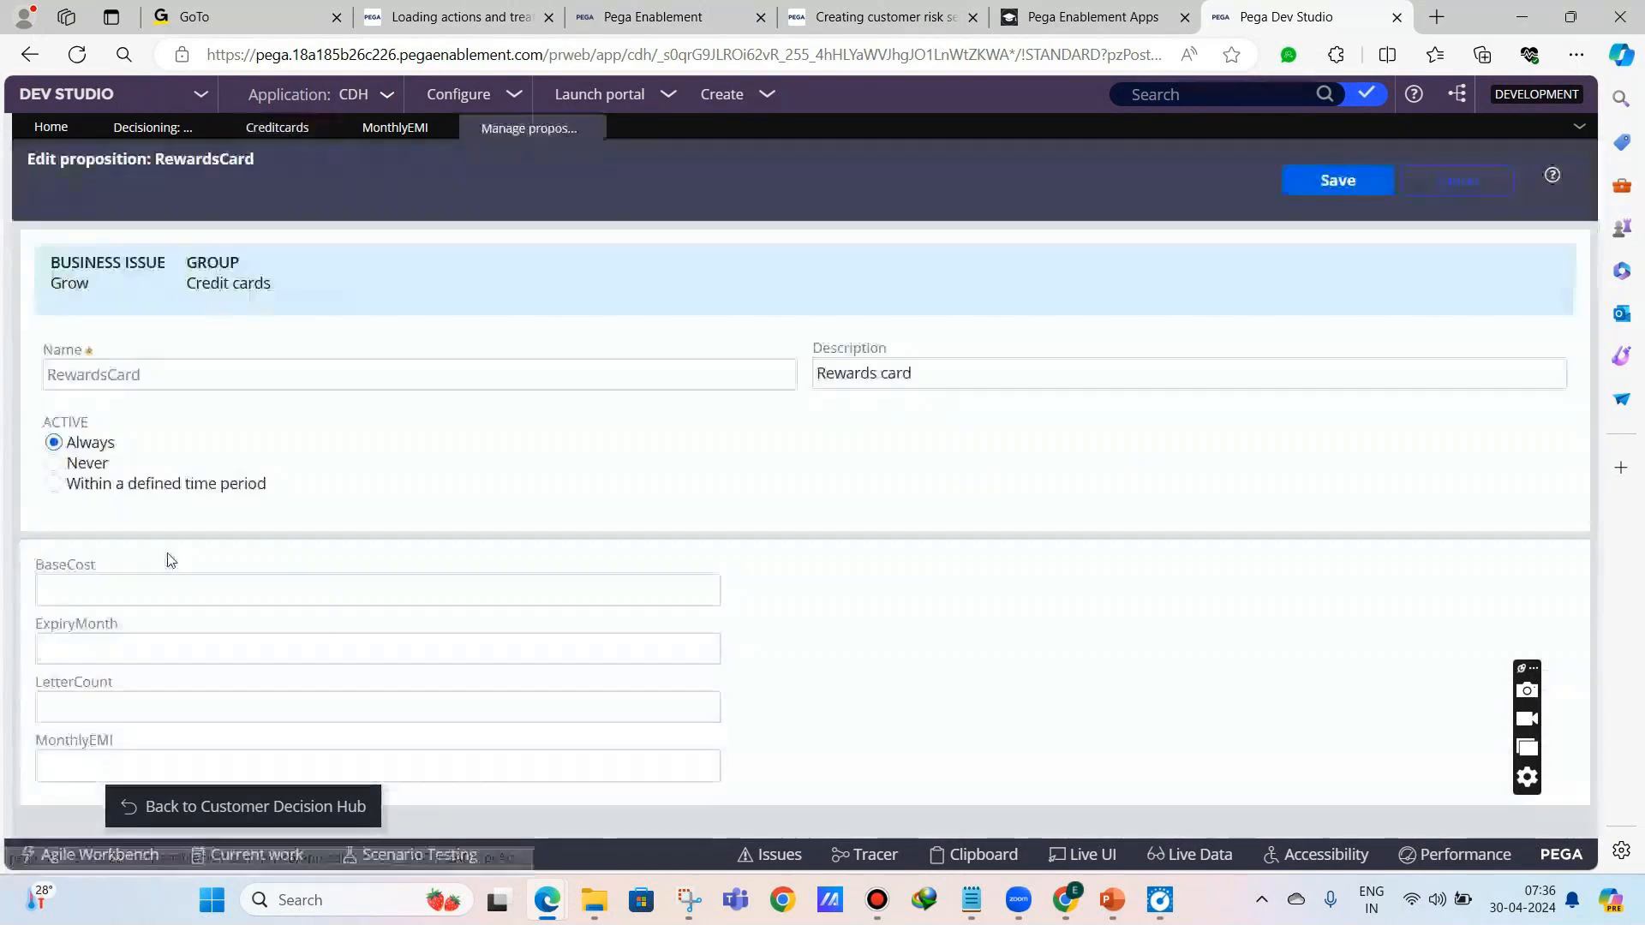
pyautogui.click(194, 649)
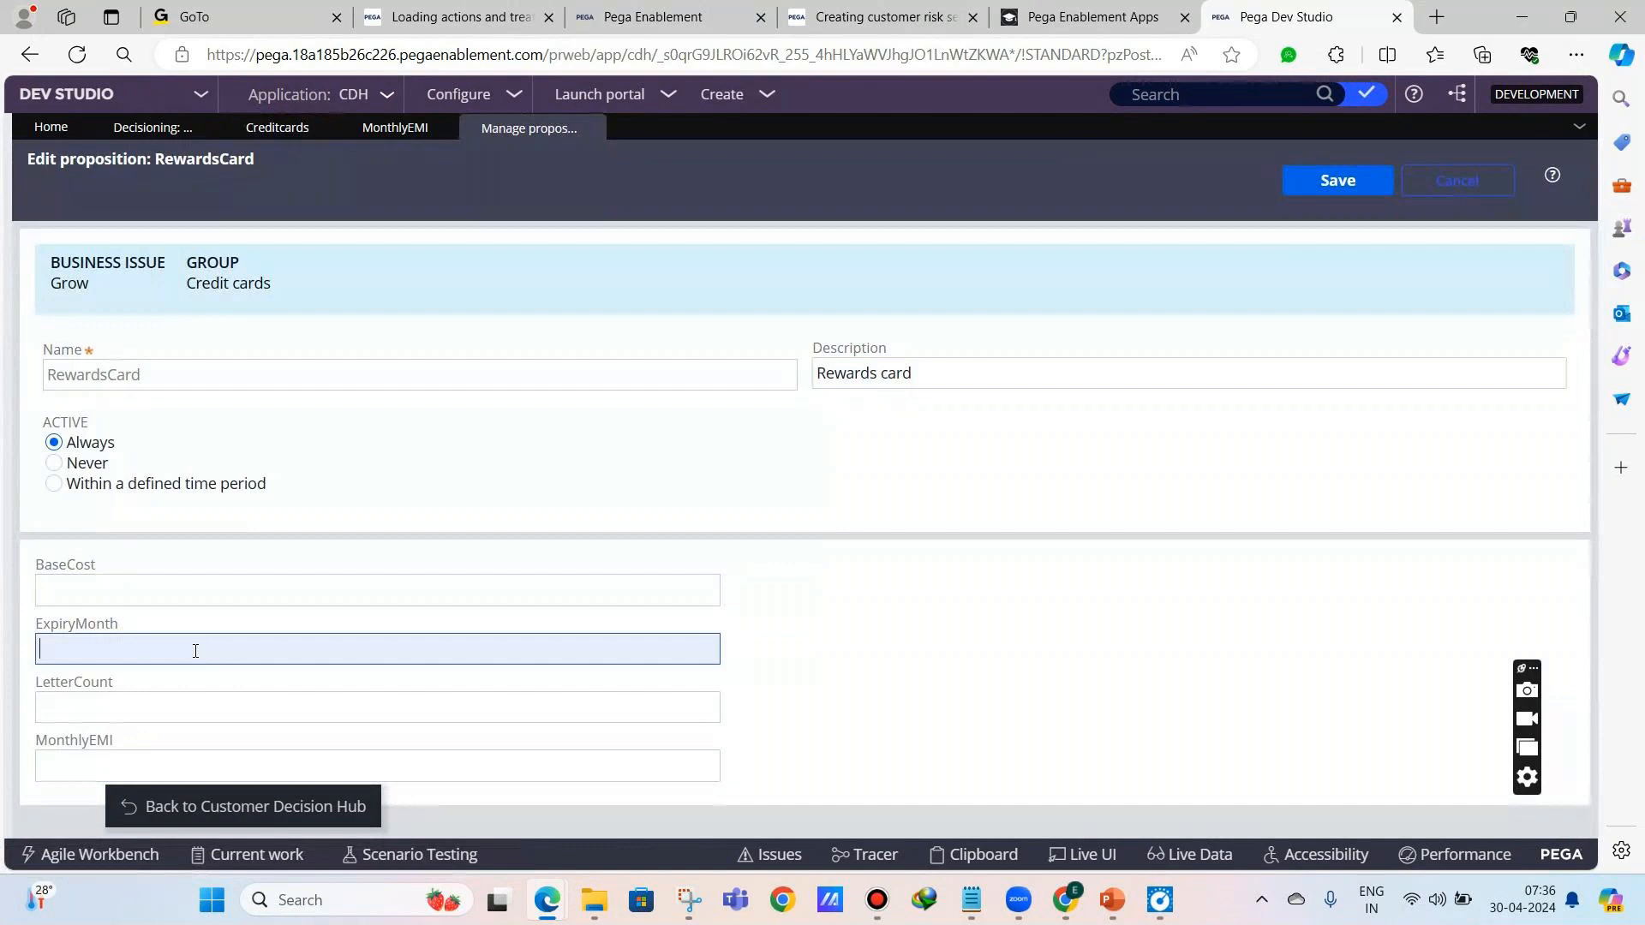
pyautogui.write('december')
pyautogui.click(449, 768)
pyautogui.write('10000')
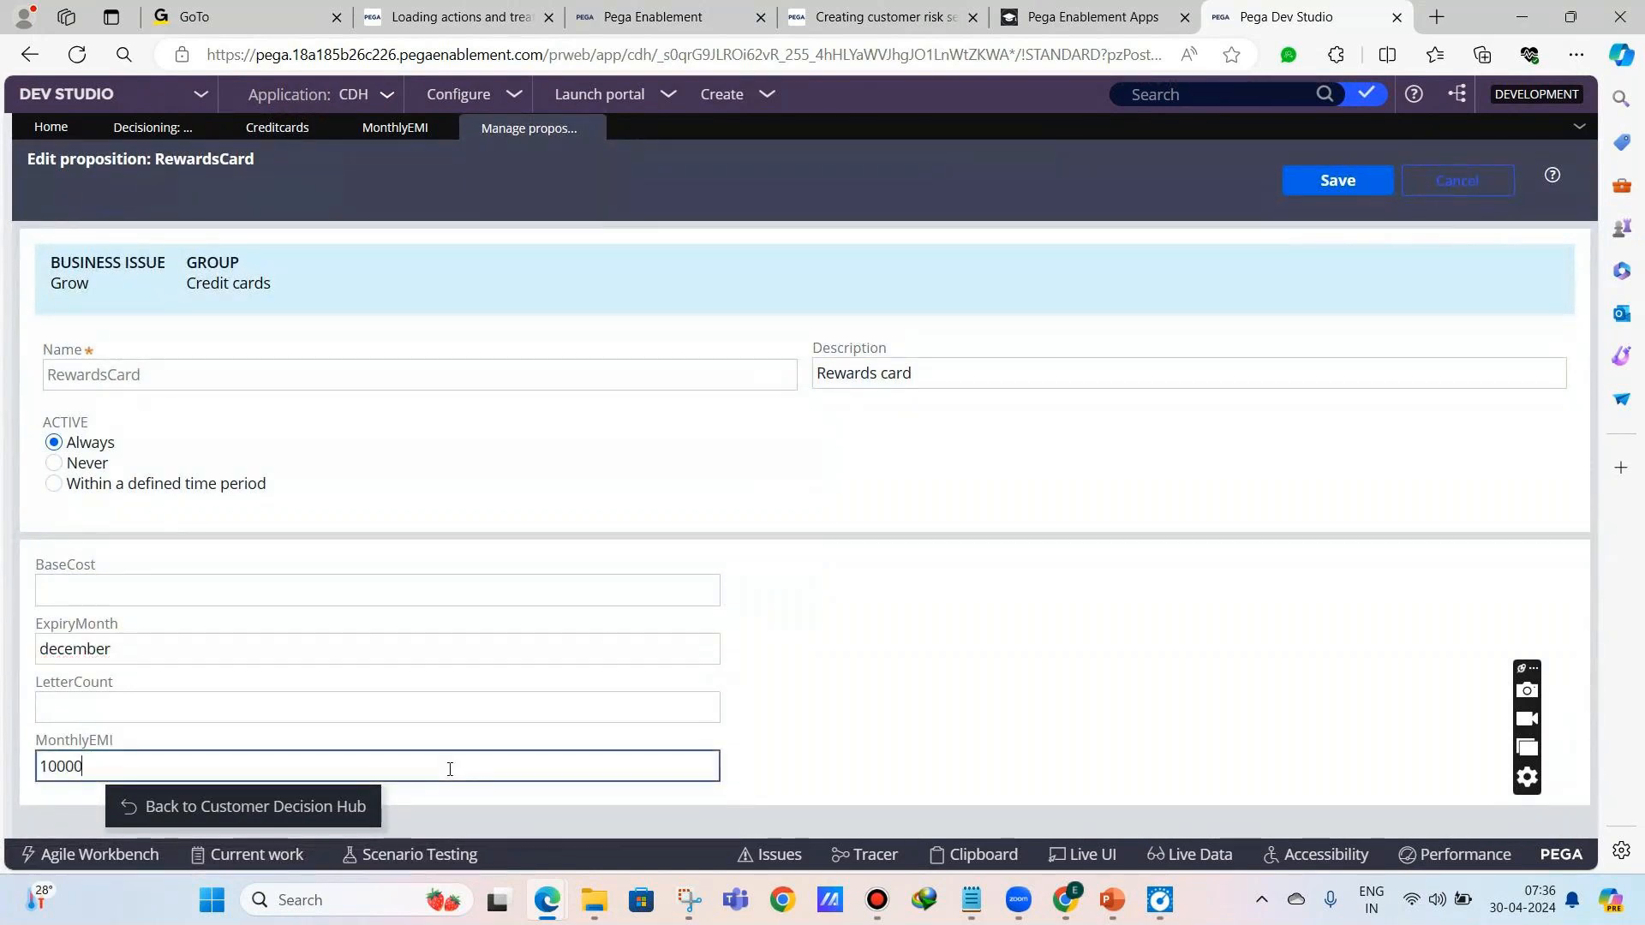
pyautogui.click(1308, 195)
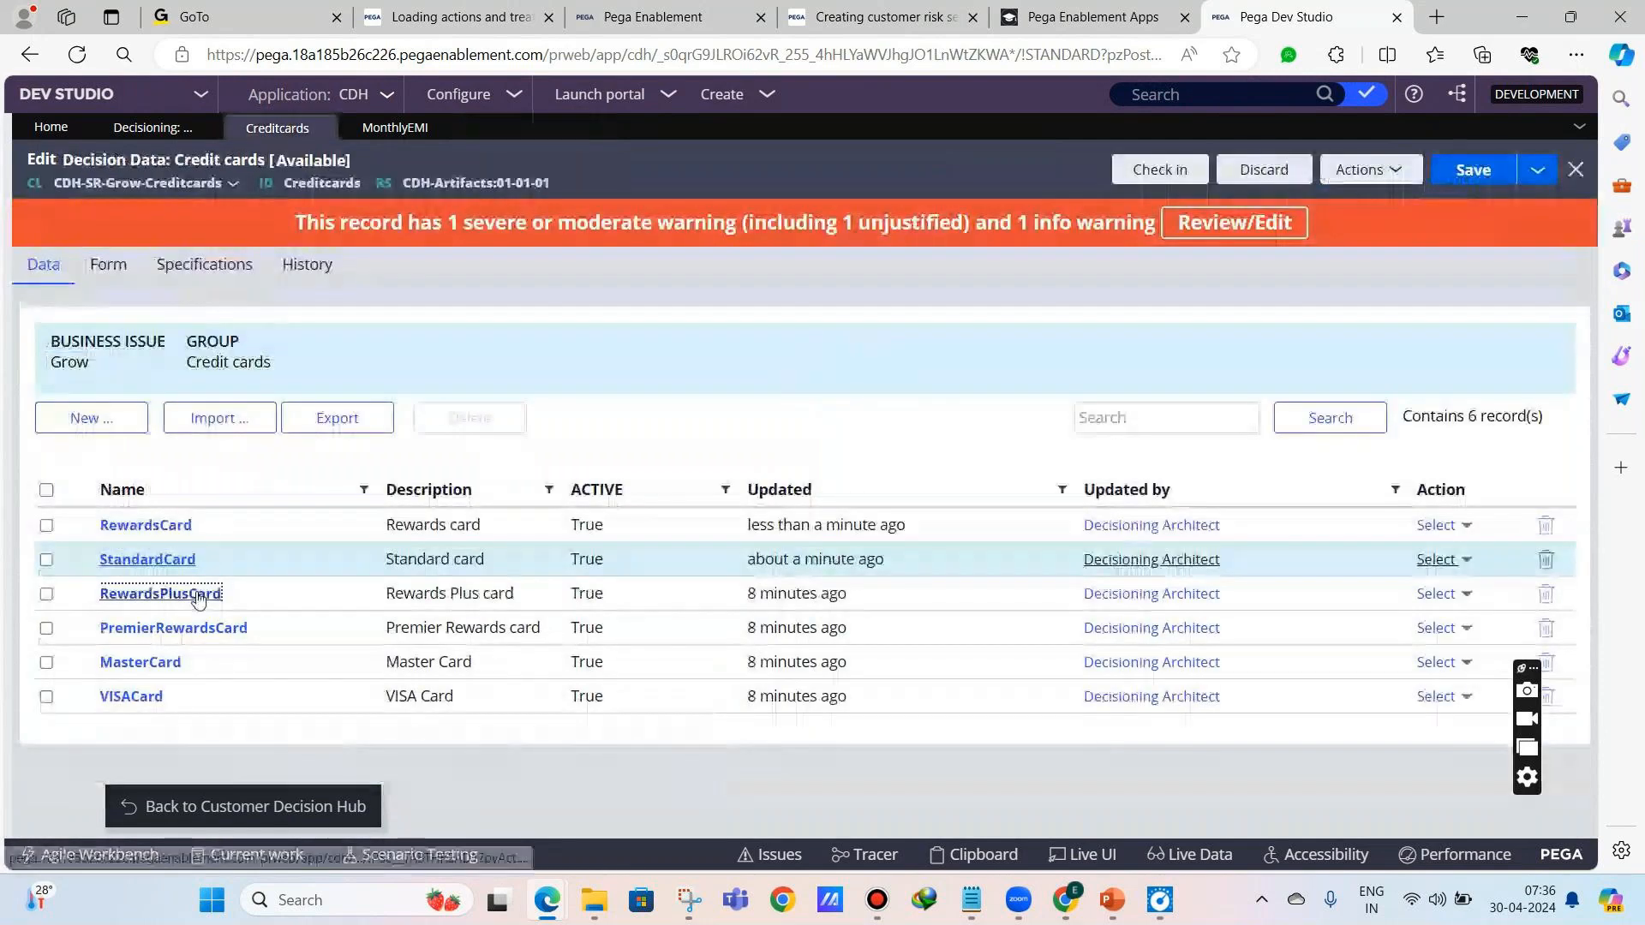
# - Set ExpiryMonth to march and MonthlyEMI to 5000 in the RewardsPlusCard proposition and save it
pyautogui.click(158, 591)
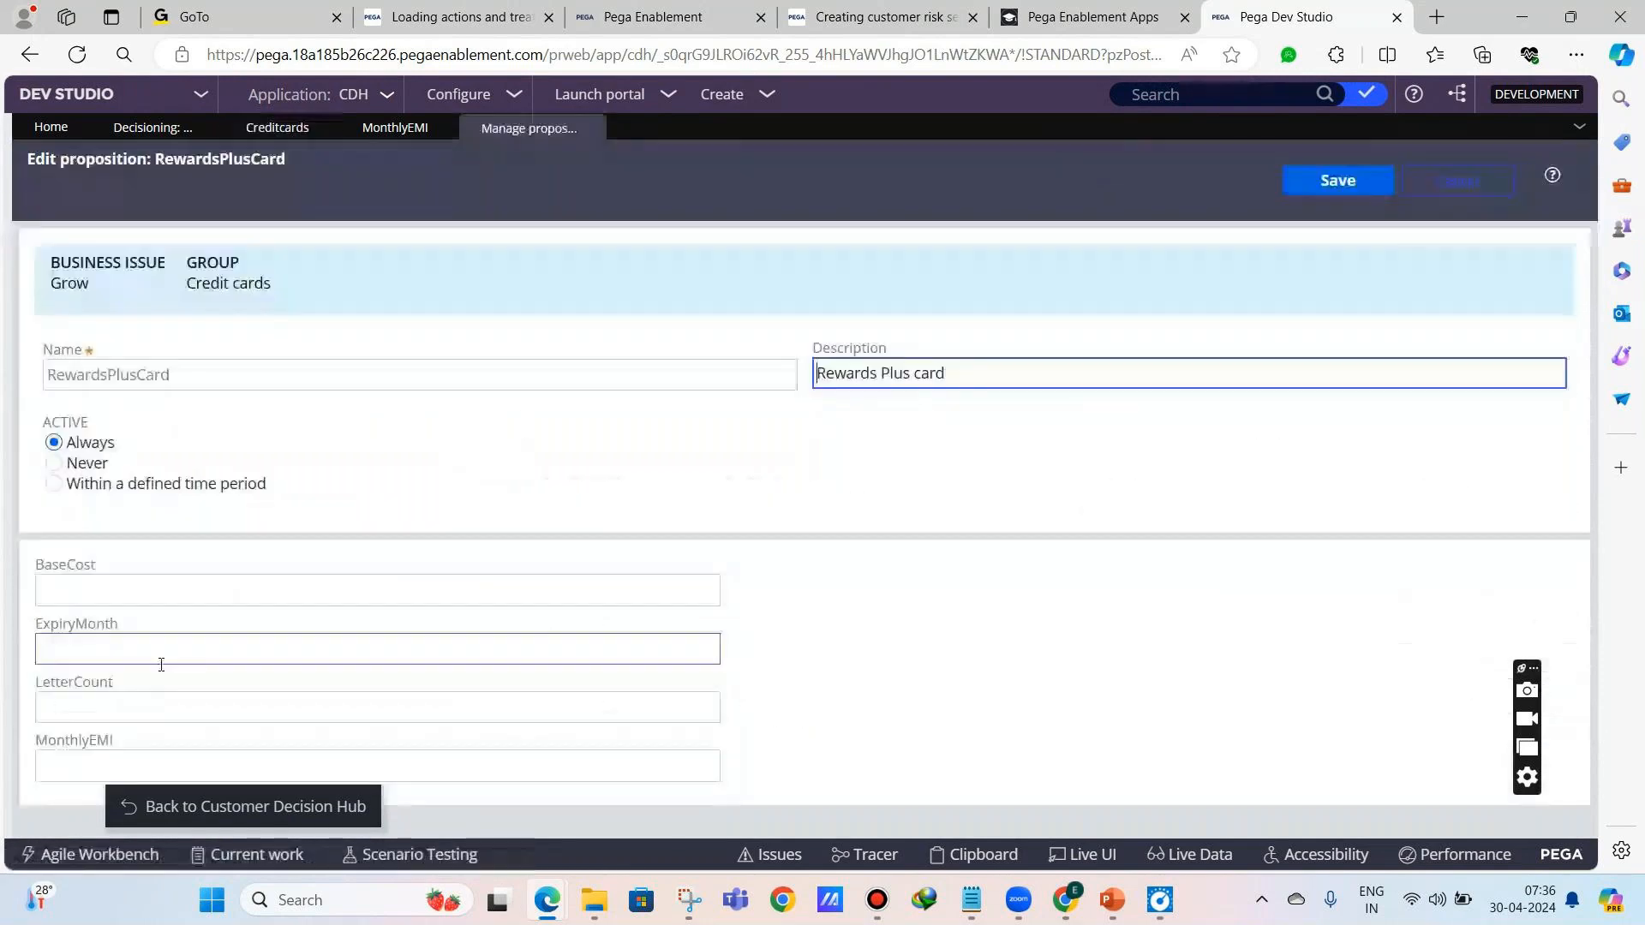
pyautogui.click(140, 653)
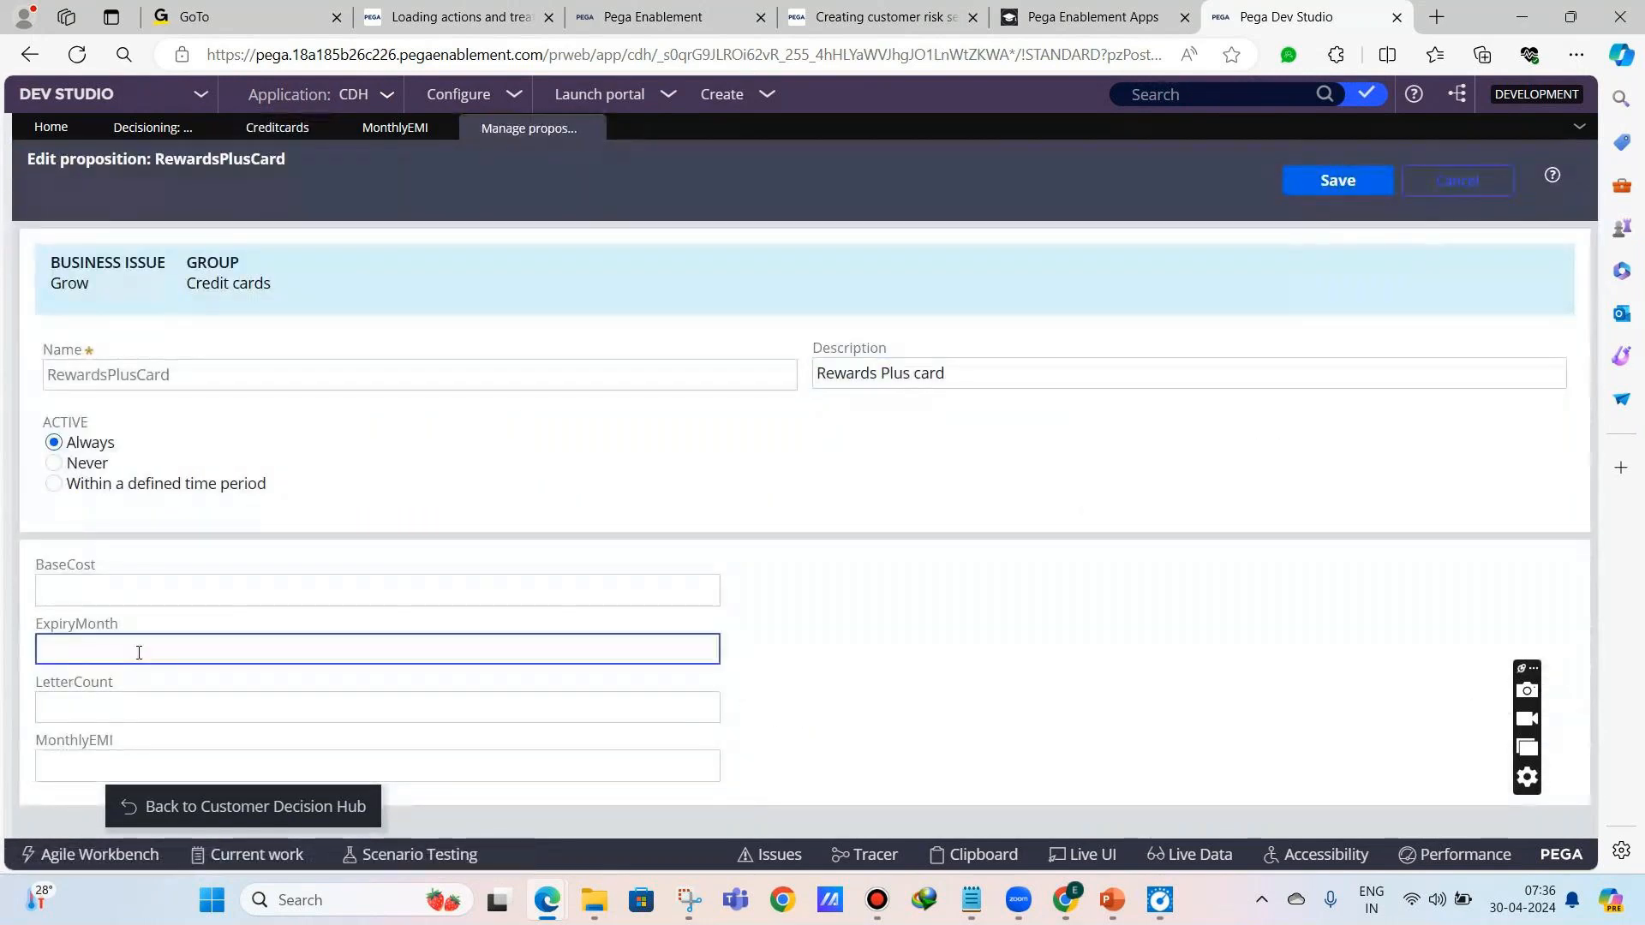
pyautogui.write('march')
pyautogui.click(209, 764)
pyautogui.write('5000')
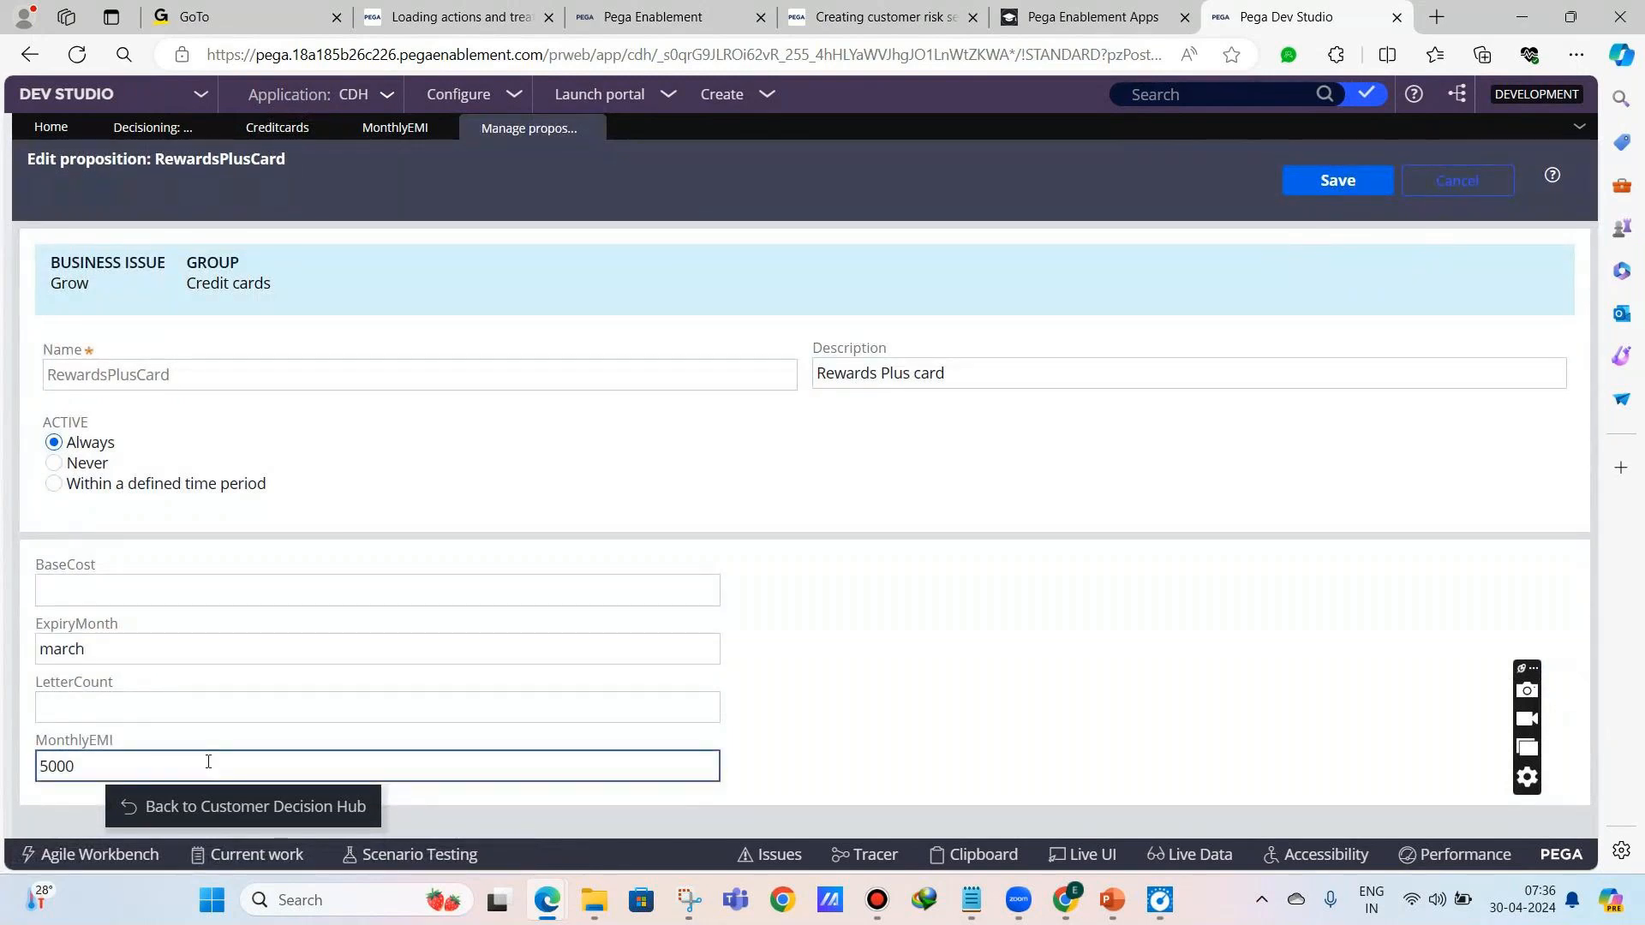
pyautogui.click(1325, 195)
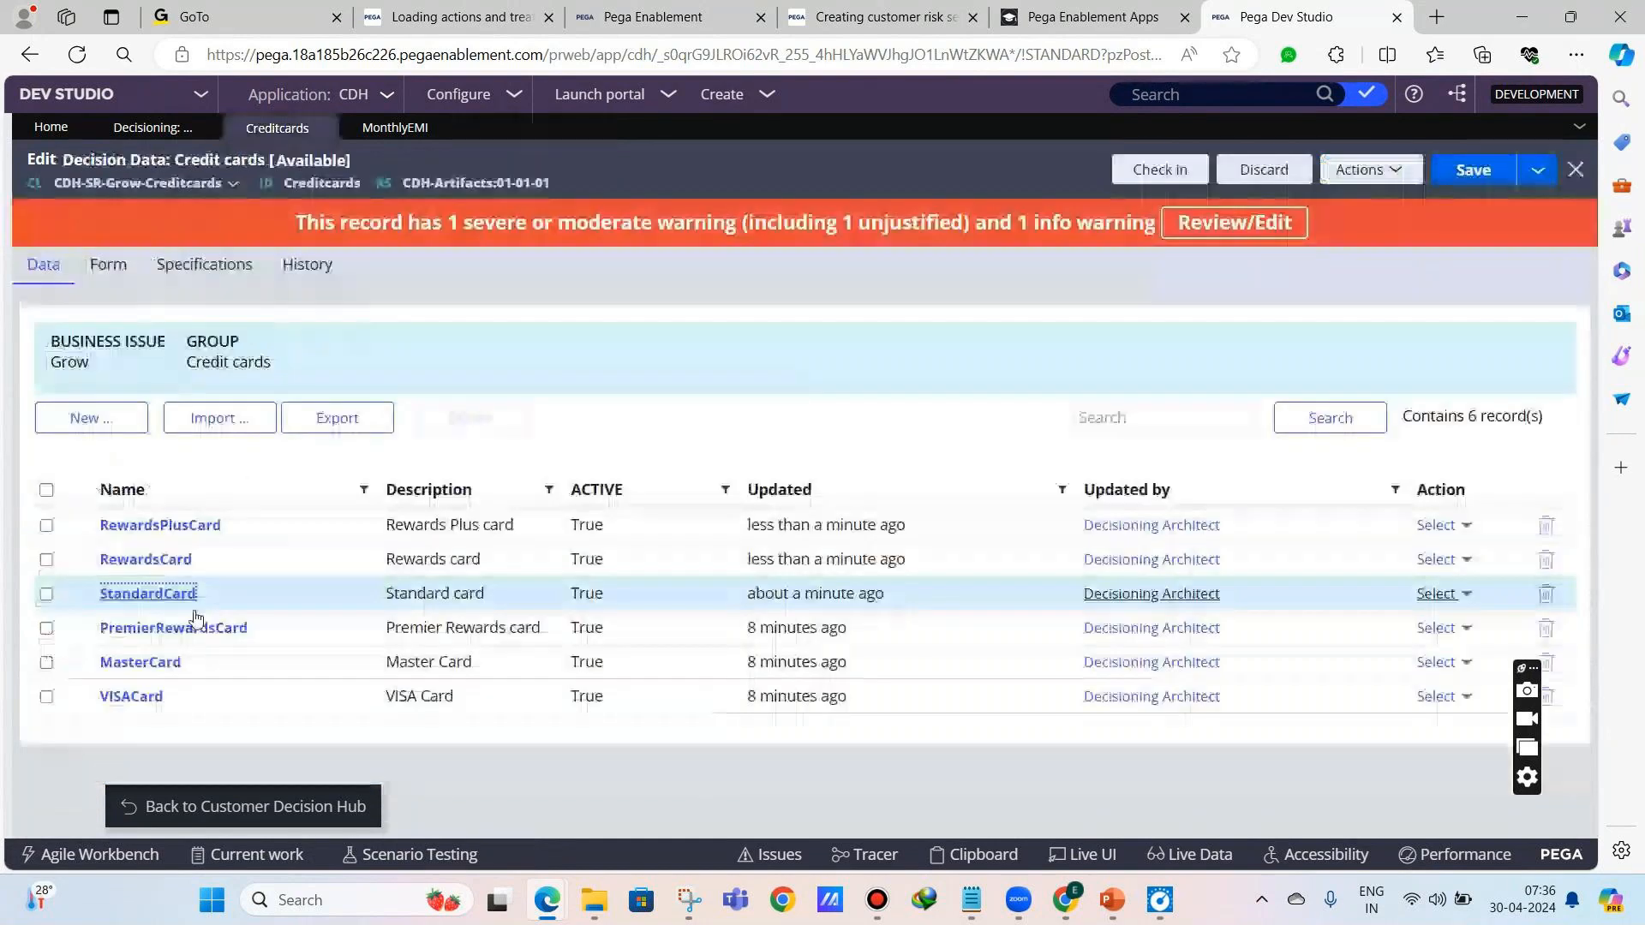
# - Set ExpiryMonth to june and MonthlyEMI to 12000 in the PremierRewardsCard proposition and save it
pyautogui.click(186, 626)
pyautogui.click(175, 636)
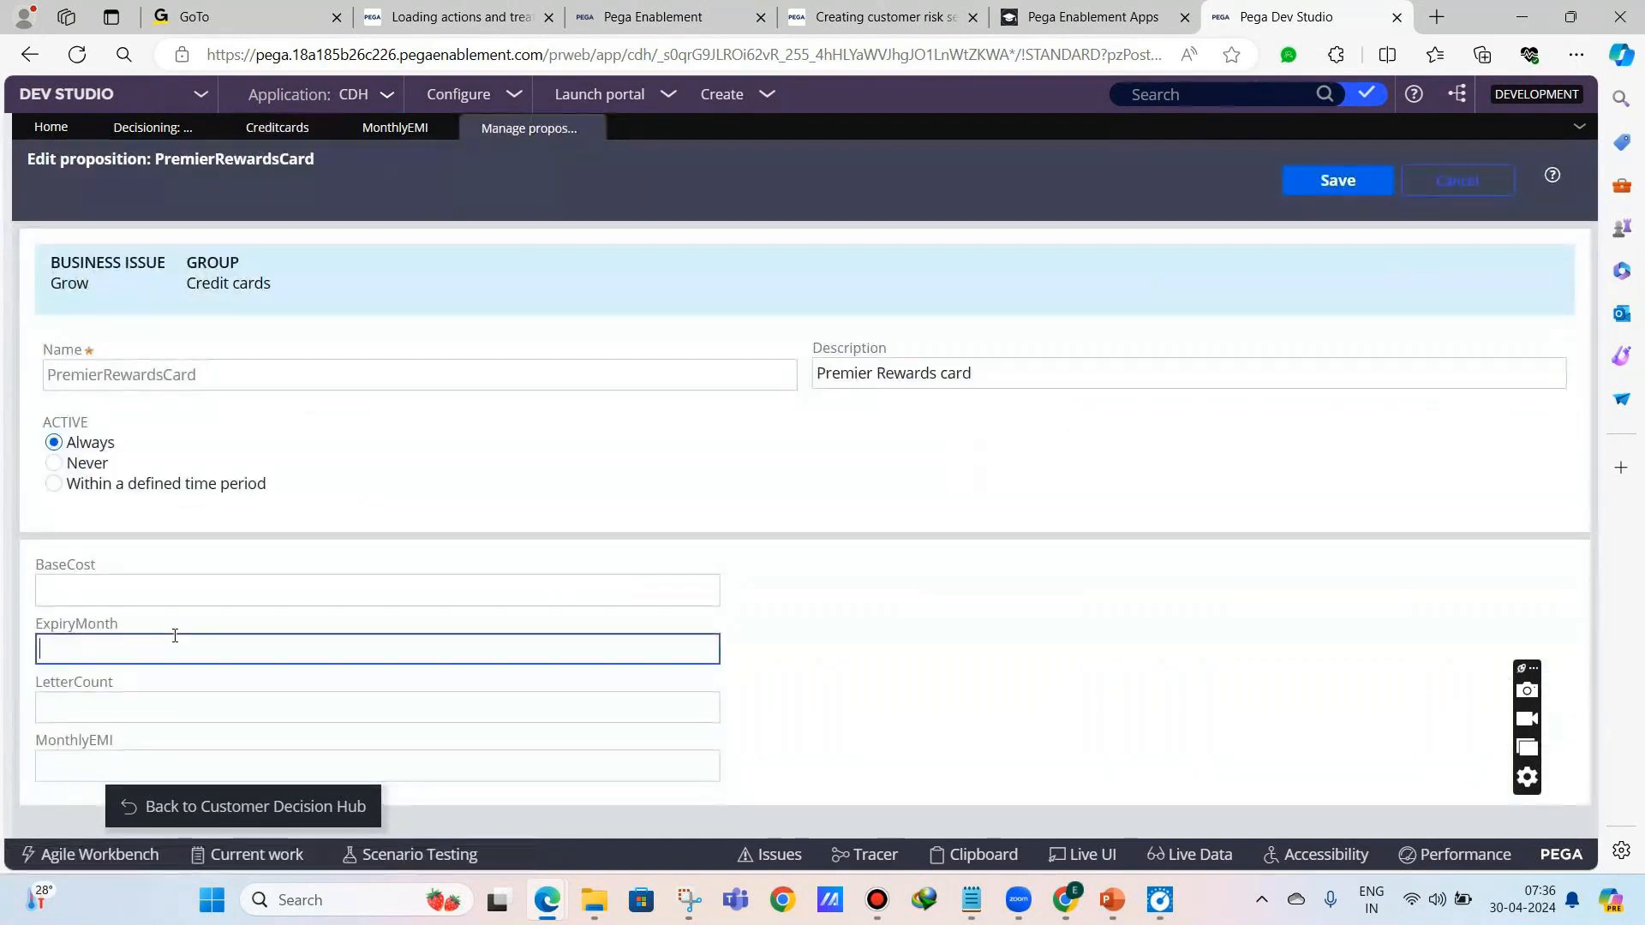
pyautogui.write('june')
pyautogui.click(185, 750)
pyautogui.write('1200')
pyautogui.press('BackSpace')
pyautogui.write('00')
pyautogui.click(579, 522)
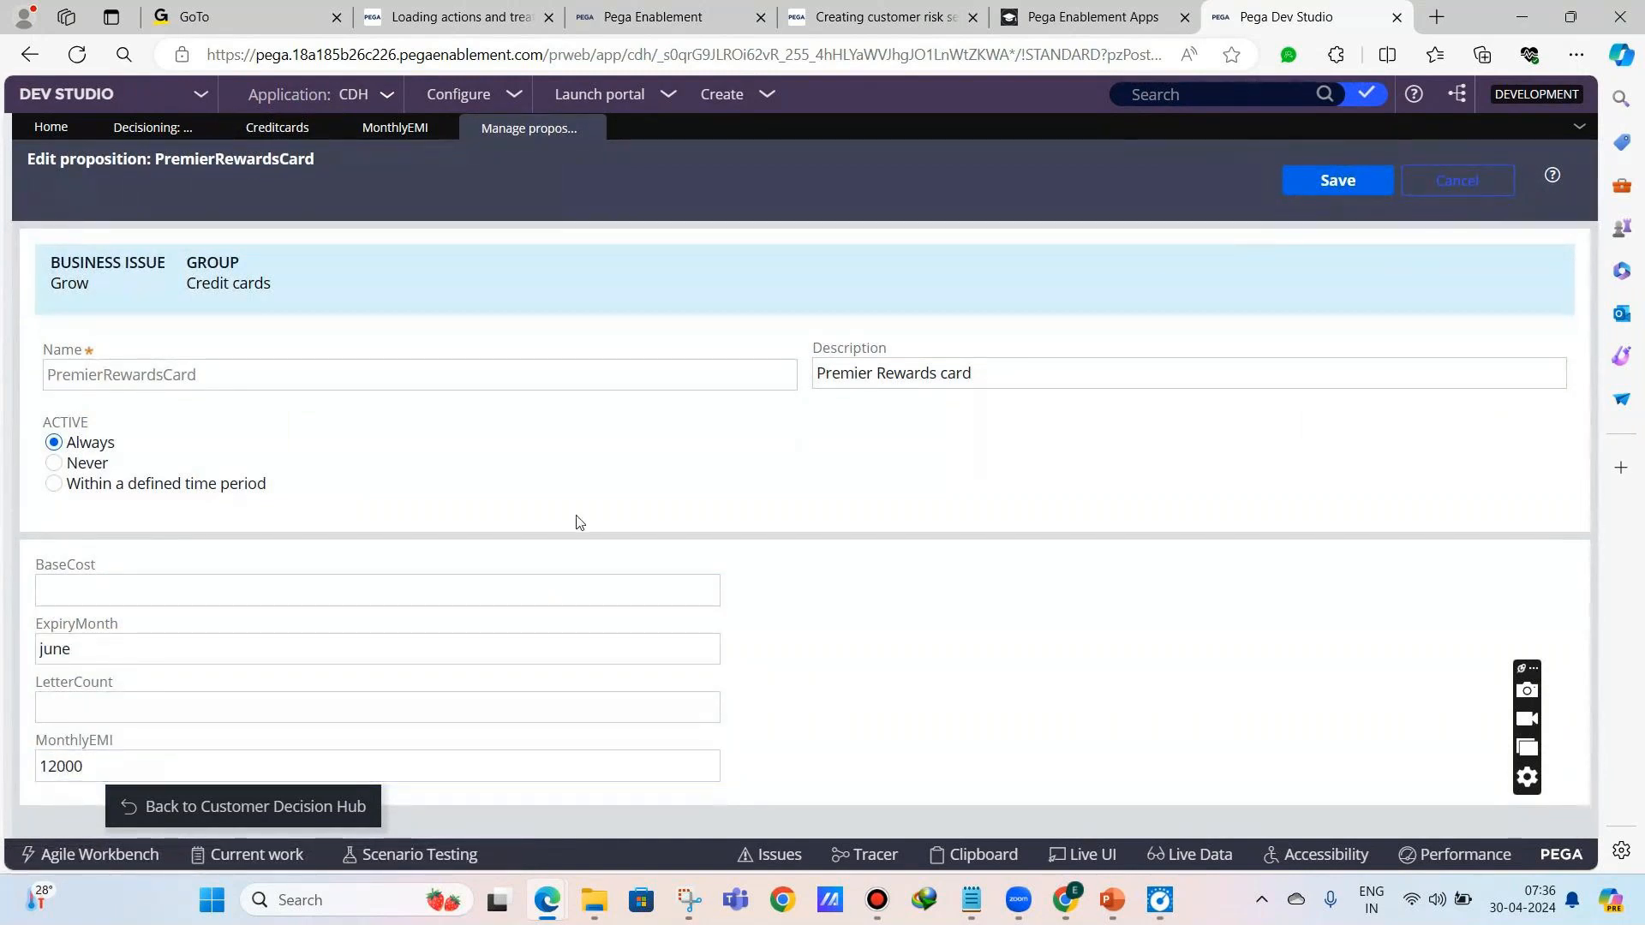
pyautogui.click(1333, 190)
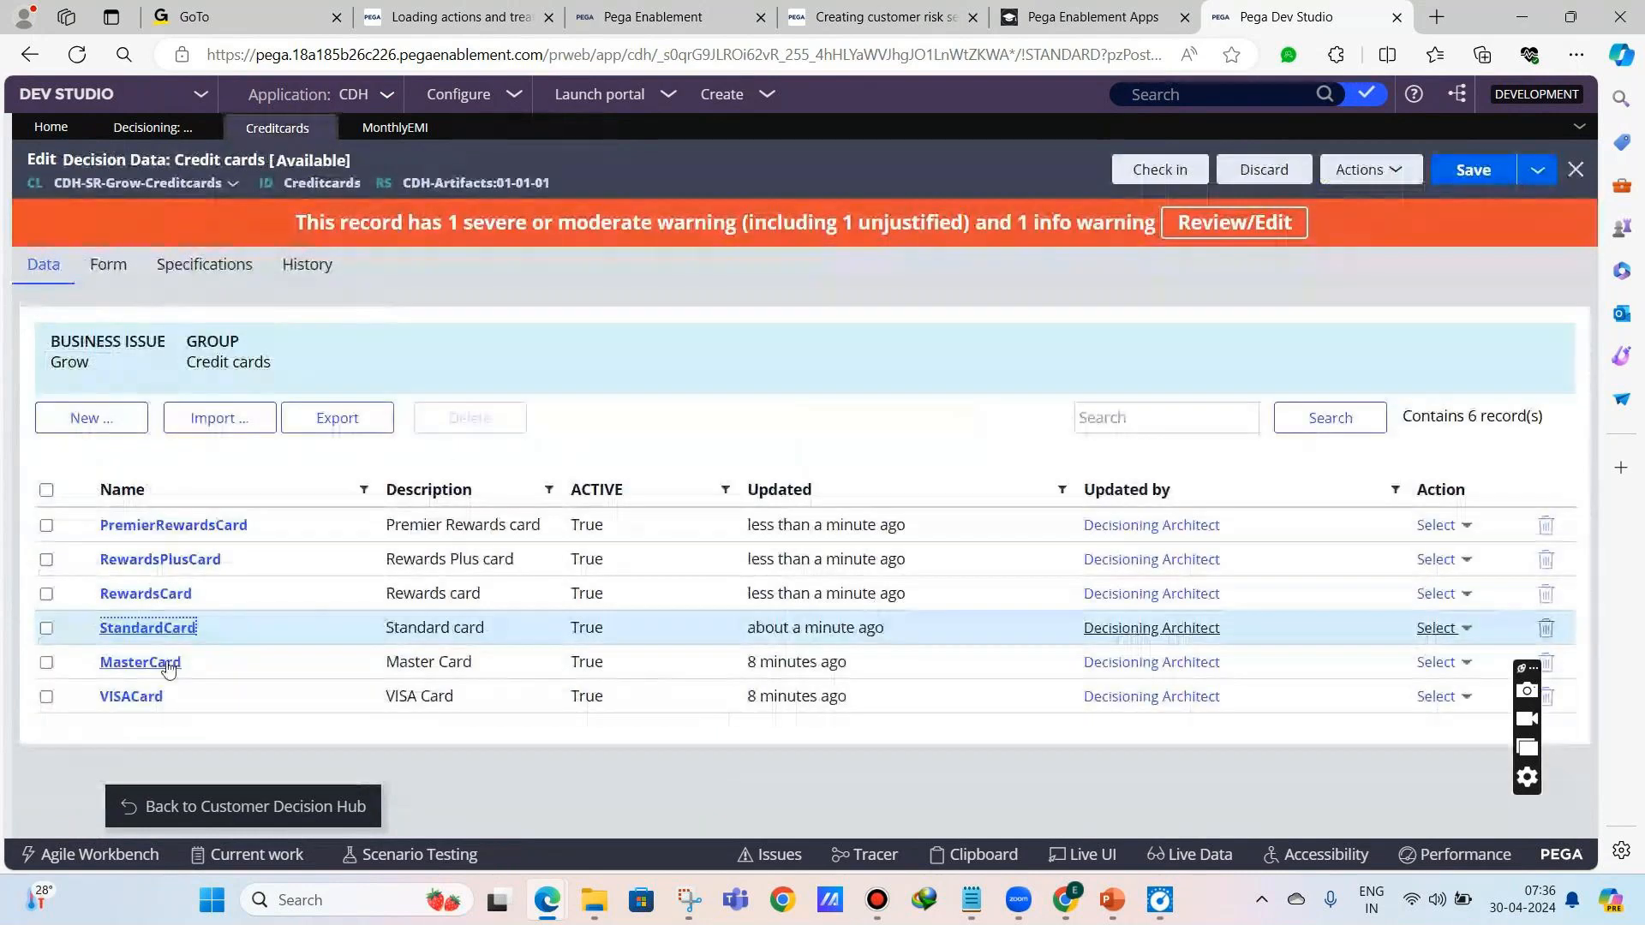
# - Set ExpiryMonth to december and MonthlyEMI to 1000 in the MasterCard proposition and save it
pyautogui.click(163, 662)
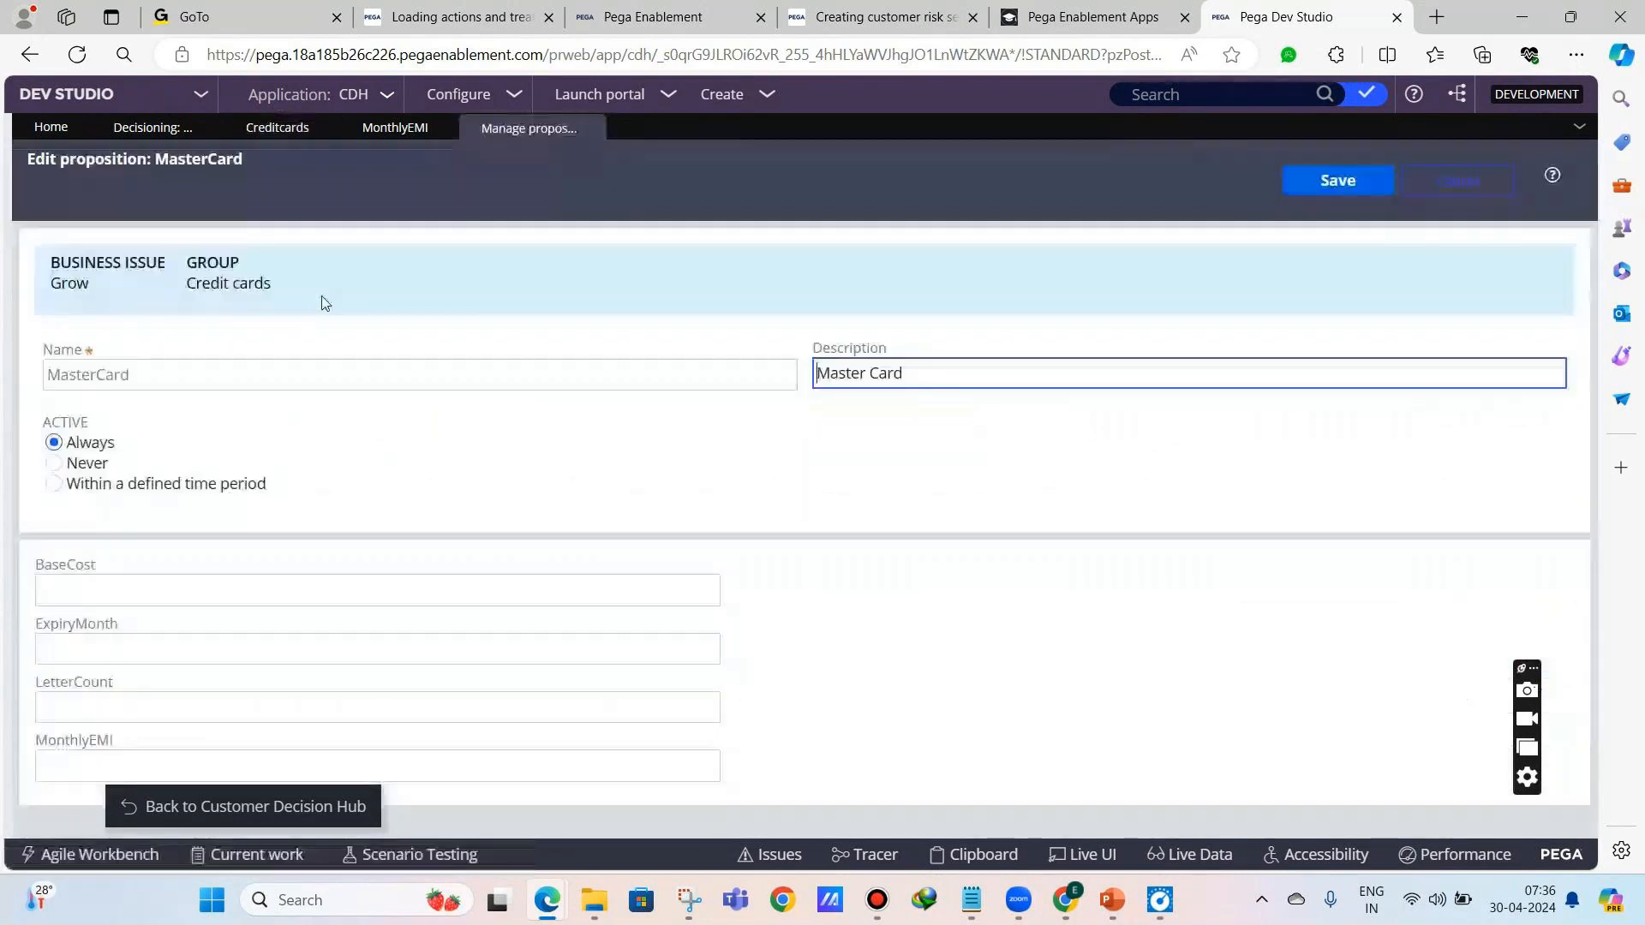
pyautogui.click(266, 639)
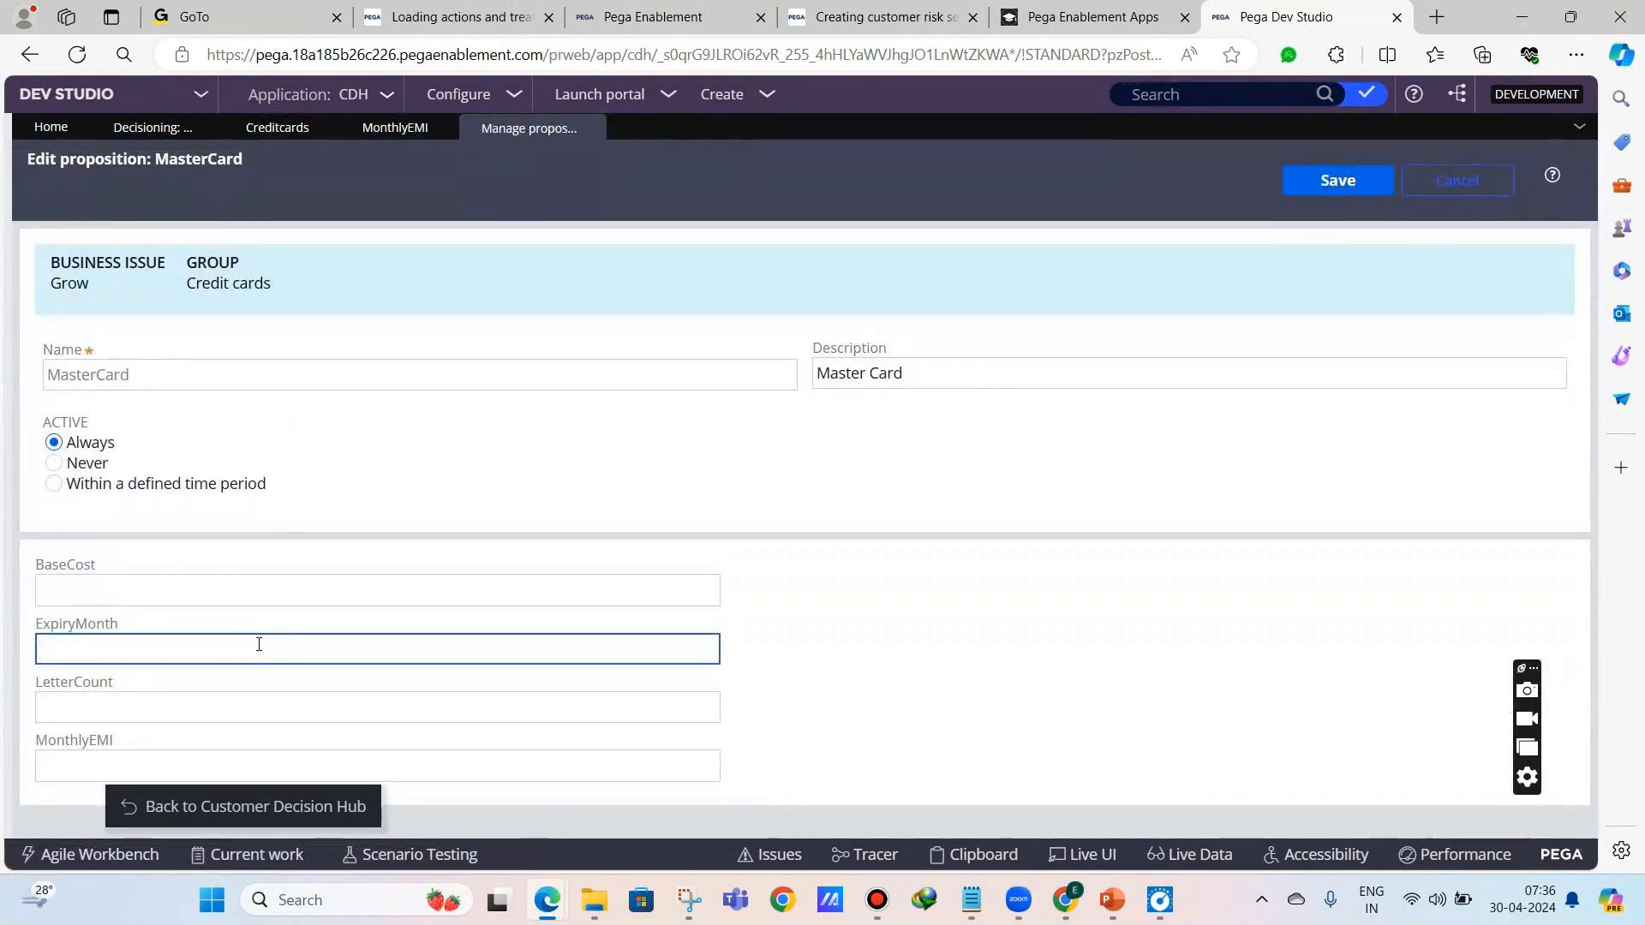
pyautogui.write('december')
pyautogui.click(275, 757)
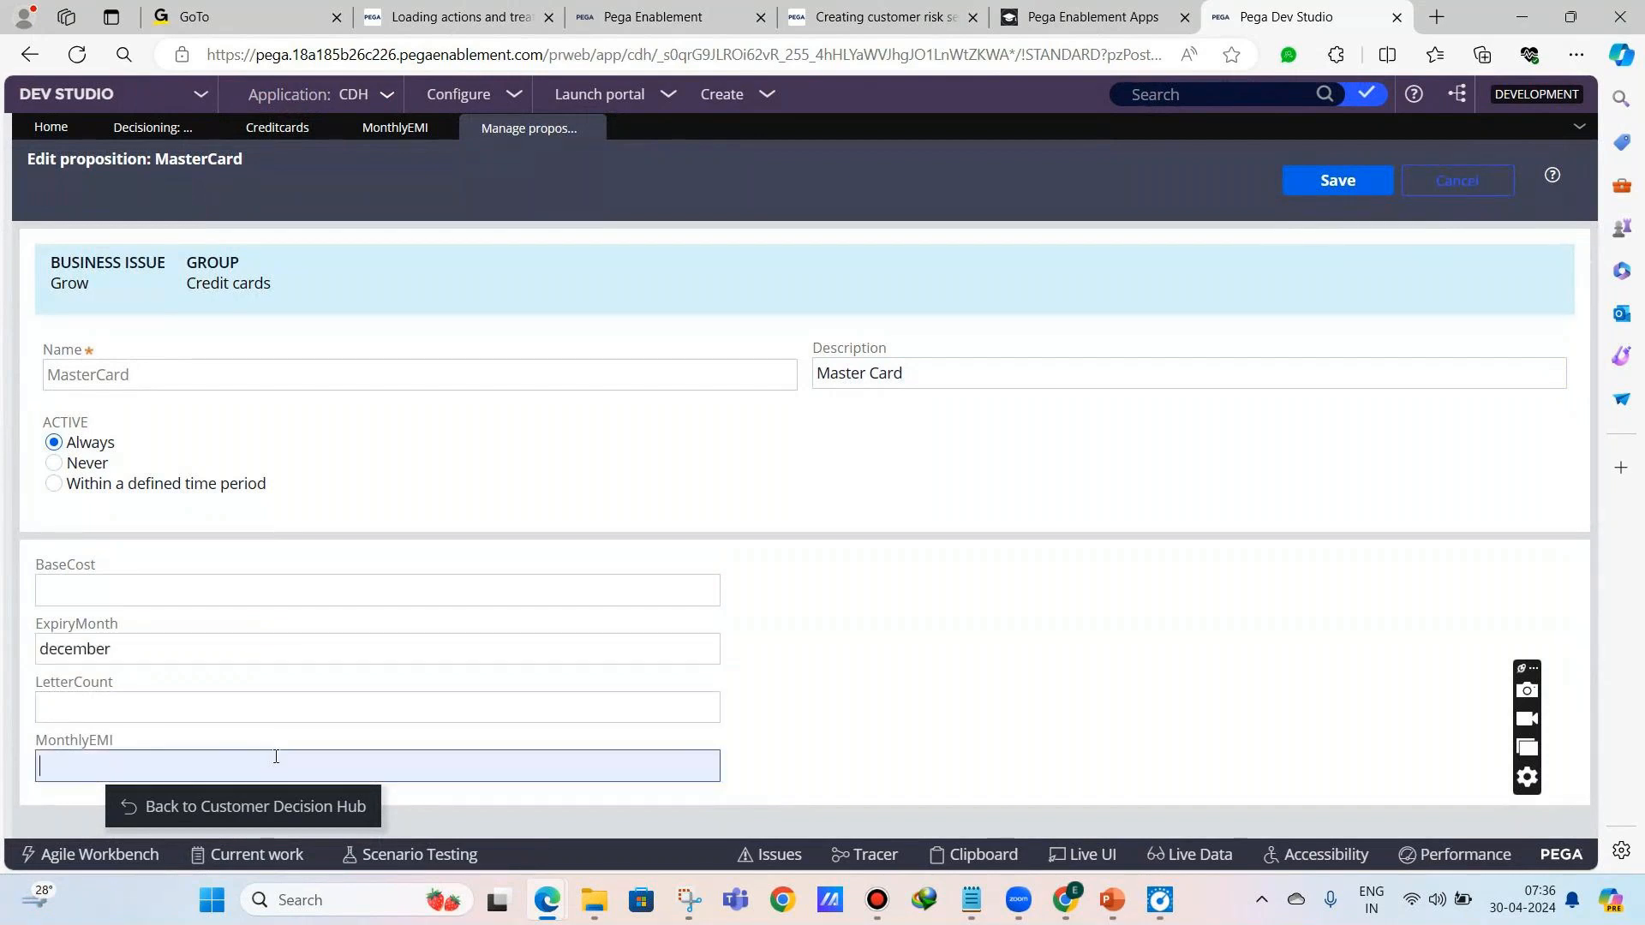
pyautogui.write('1000')
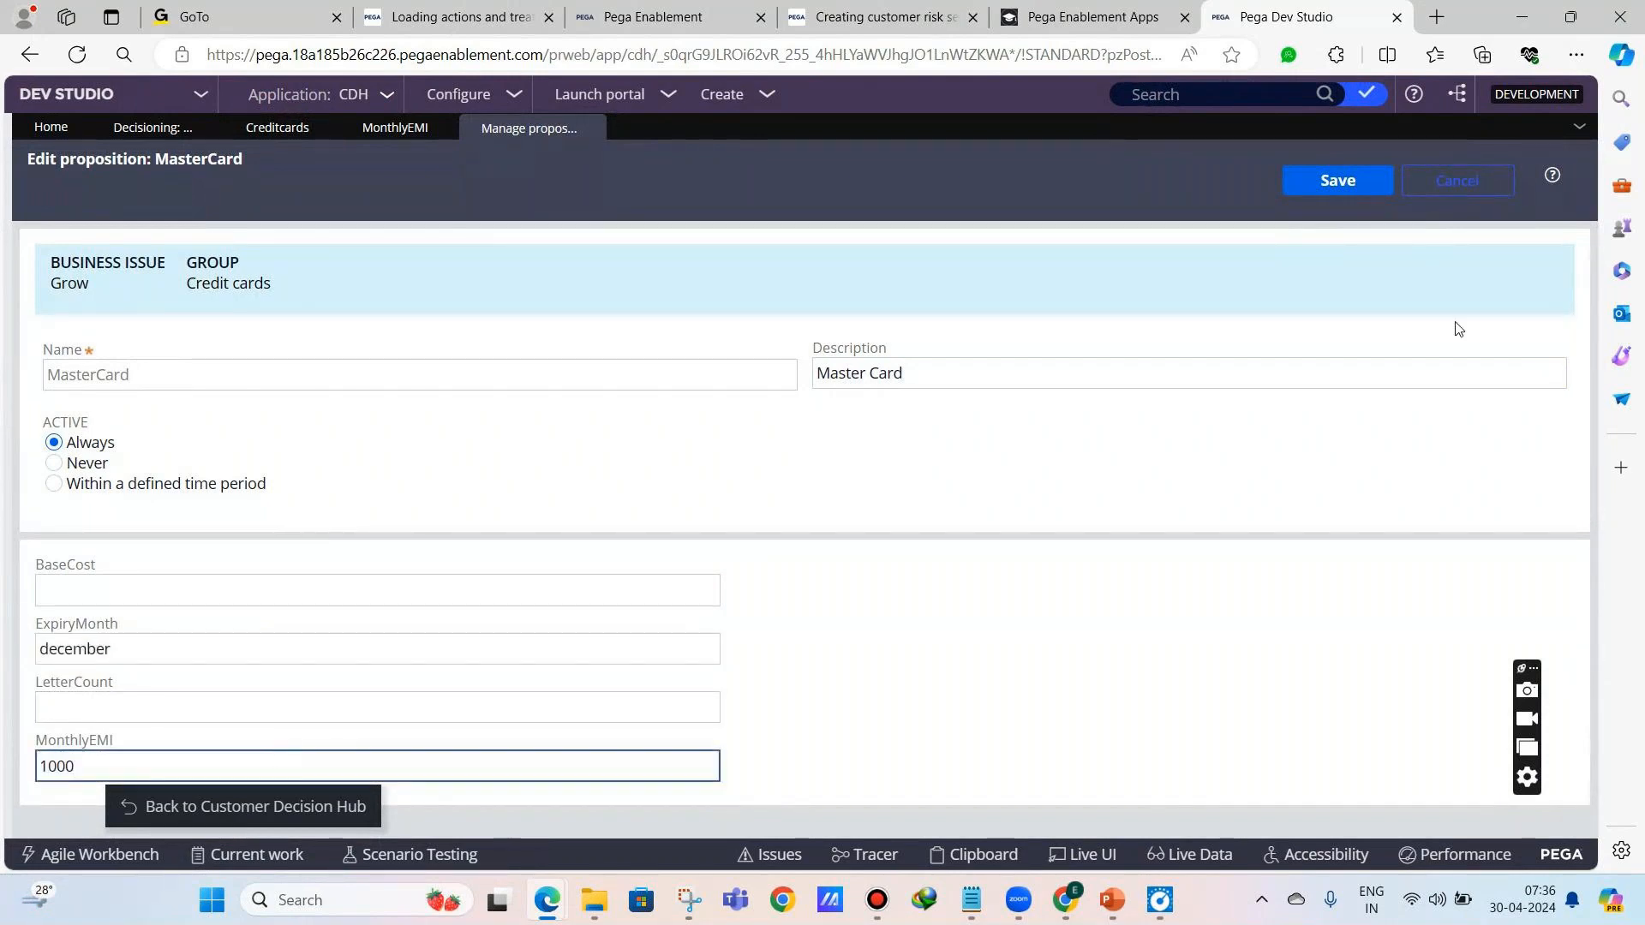
pyautogui.click(1293, 187)
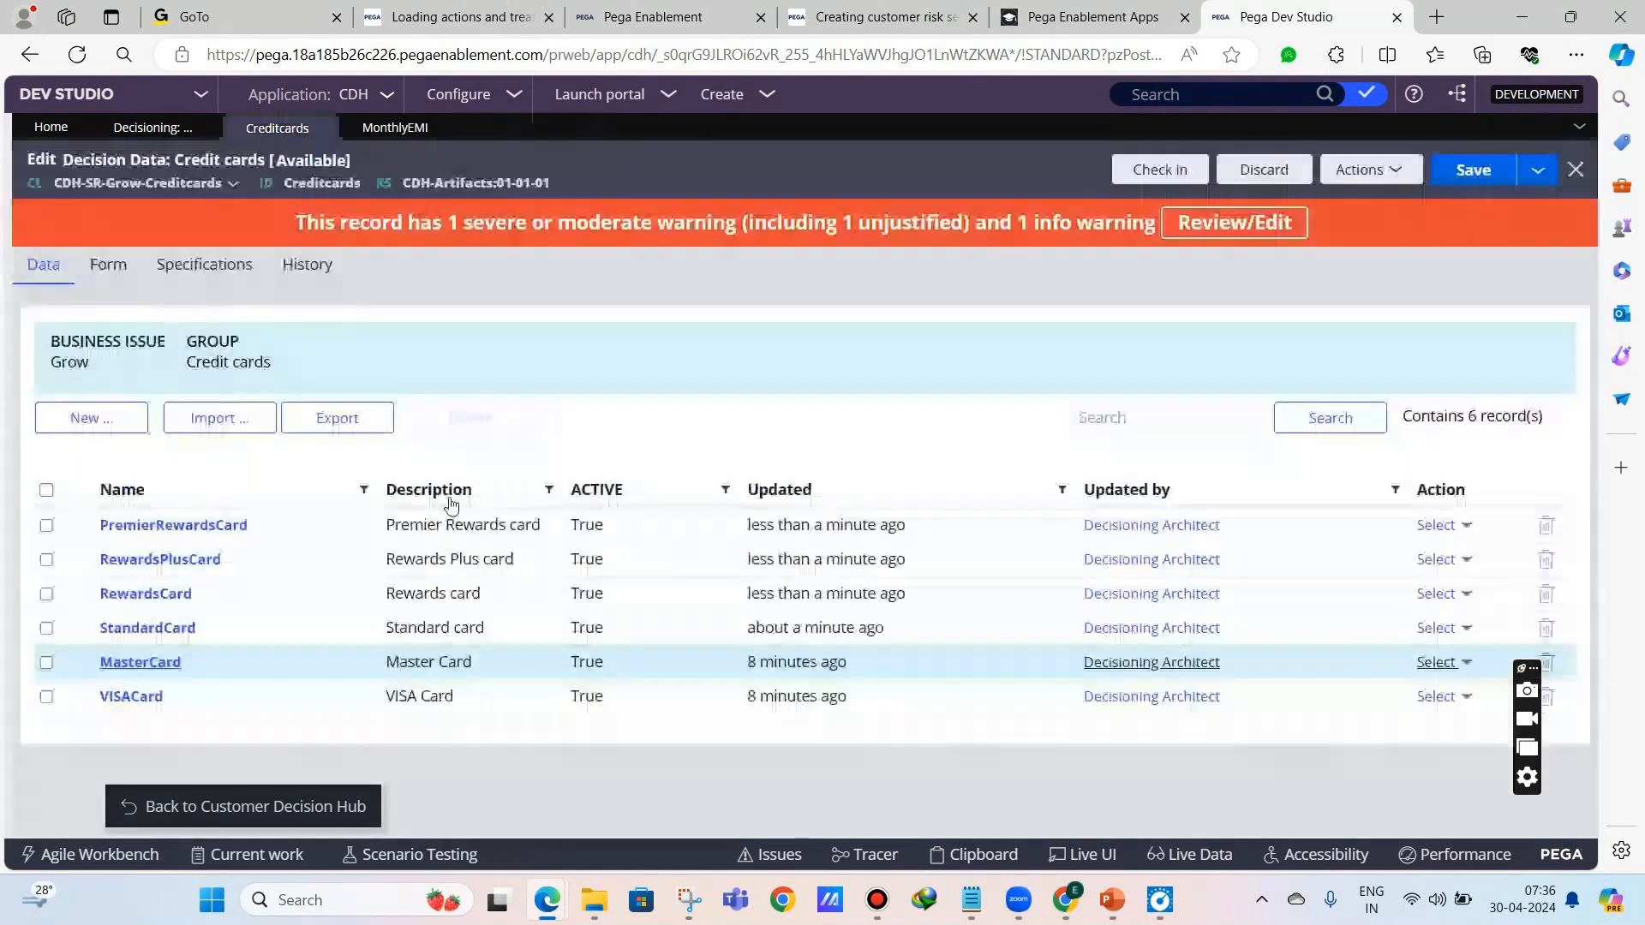
# - Set ExpiryMonth to july and MonthlyEMI to 6000 in the VISACard proposition, then save it and the Credit cards decision data
pyautogui.click(130, 696)
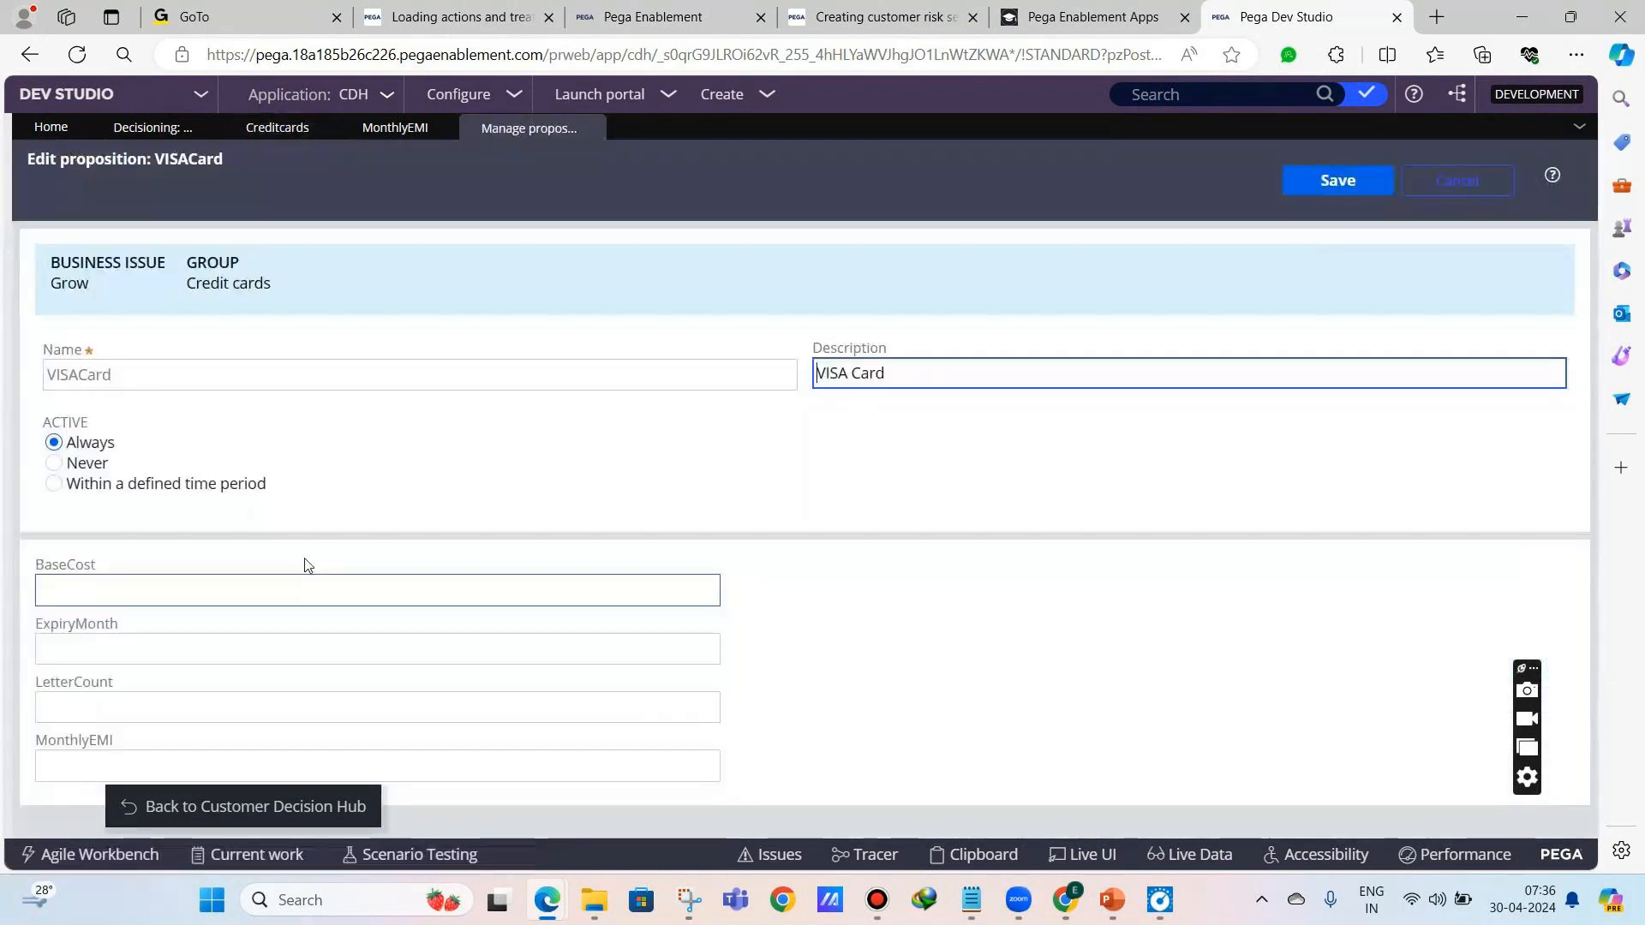
pyautogui.click(212, 649)
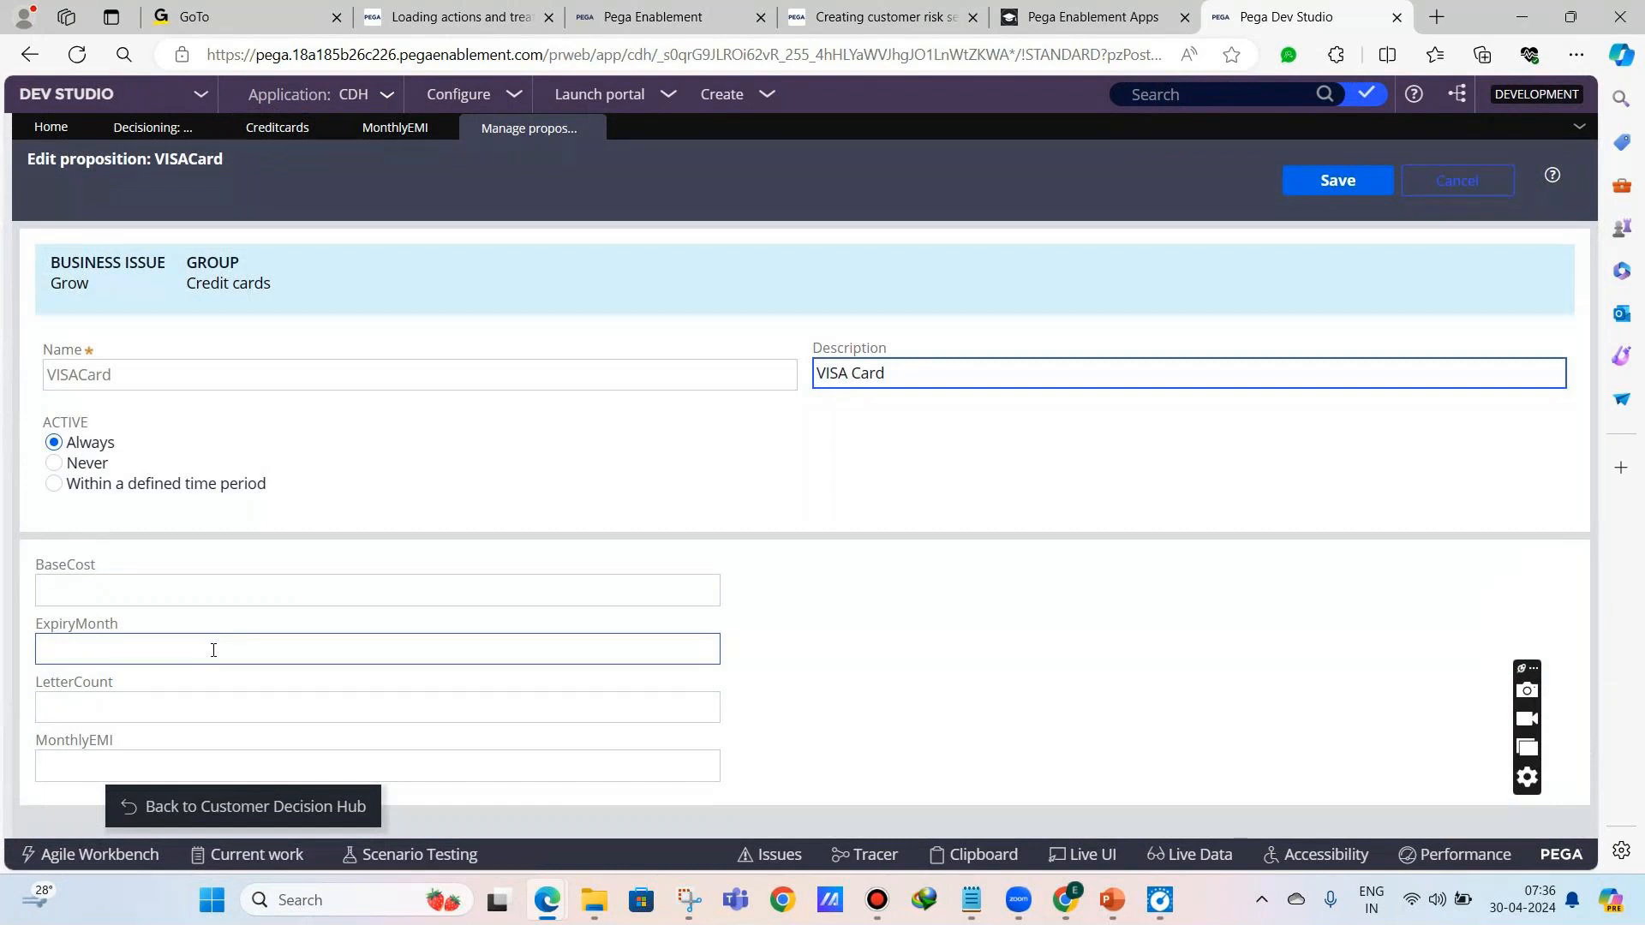
pyautogui.write('july')
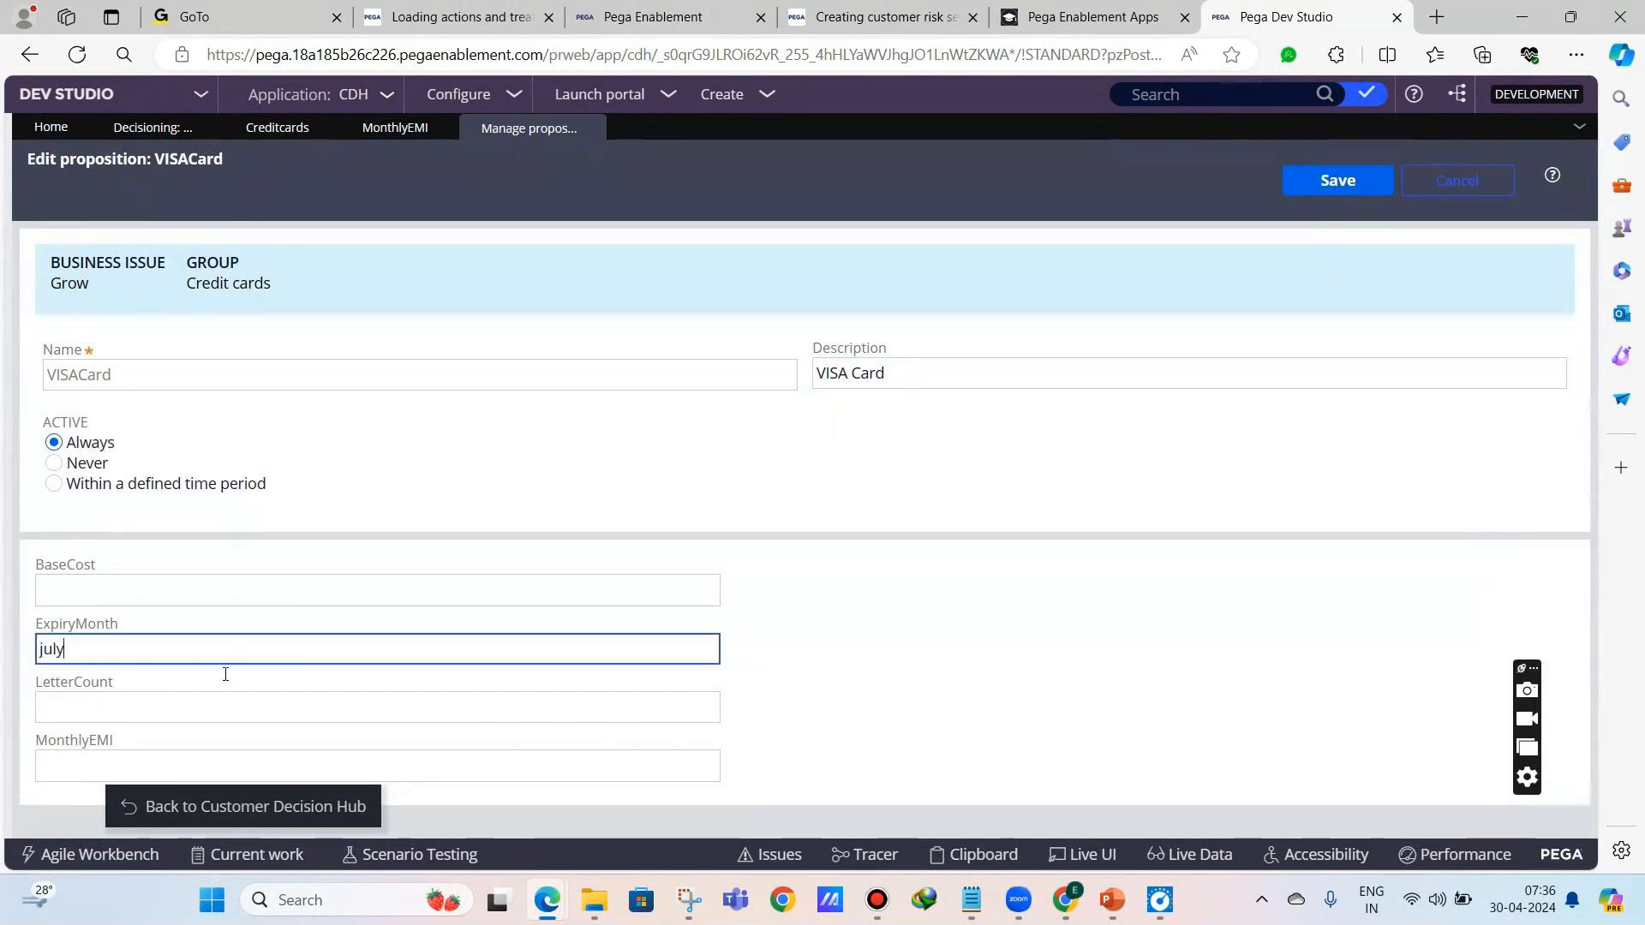
pyautogui.click(310, 766)
pyautogui.write('6000')
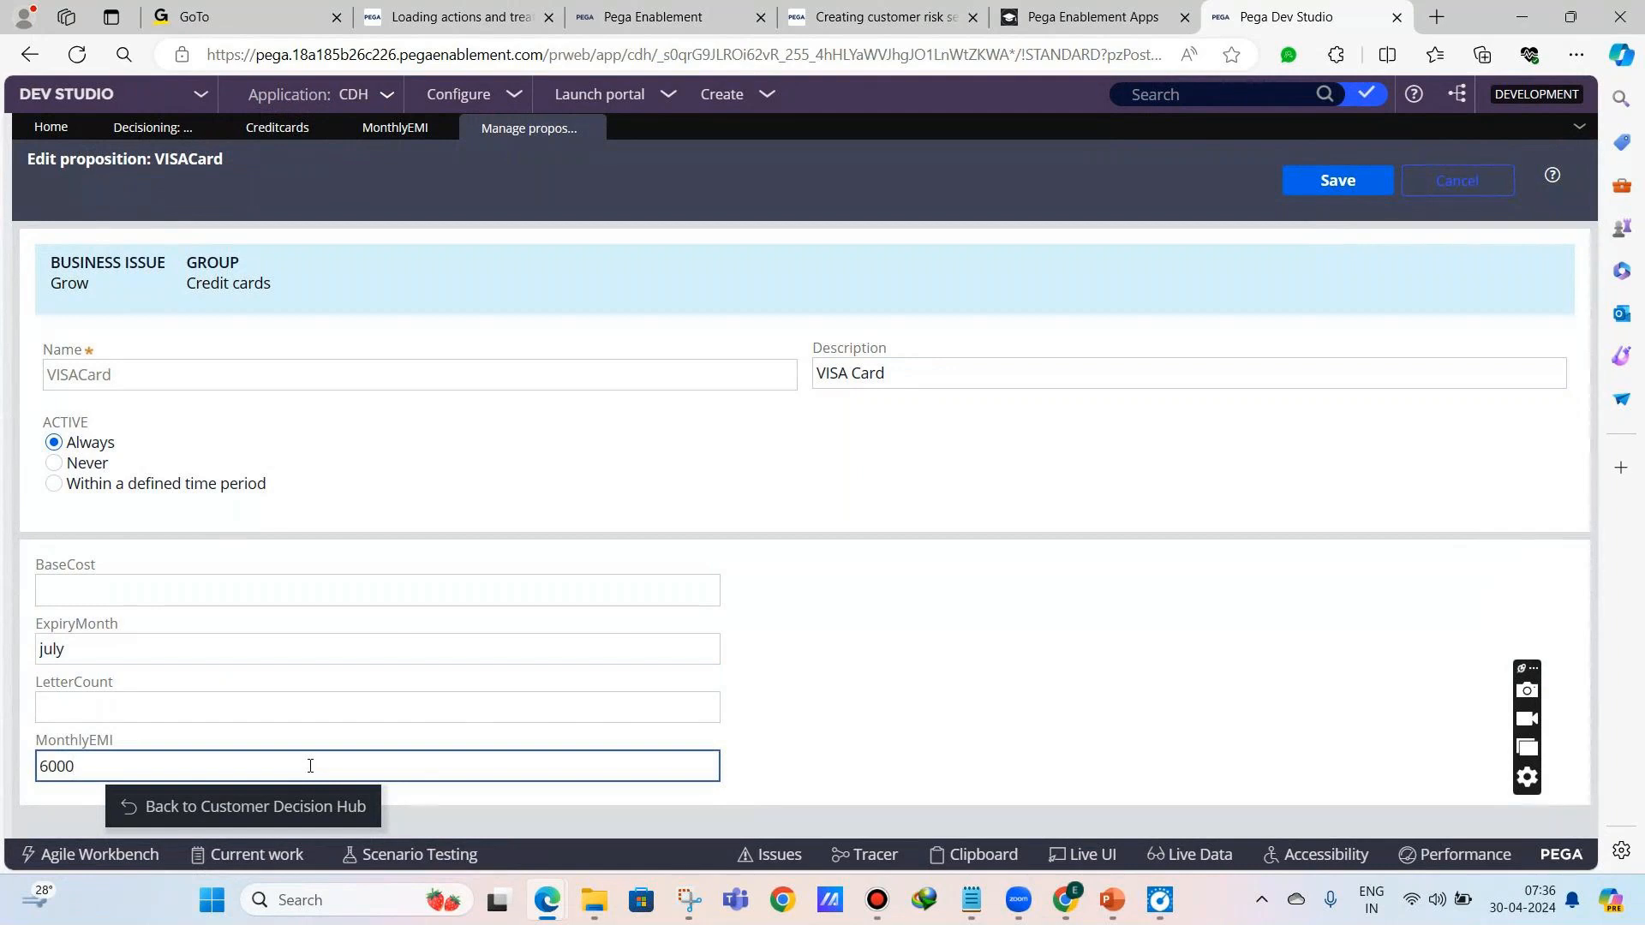
pyautogui.click(1351, 180)
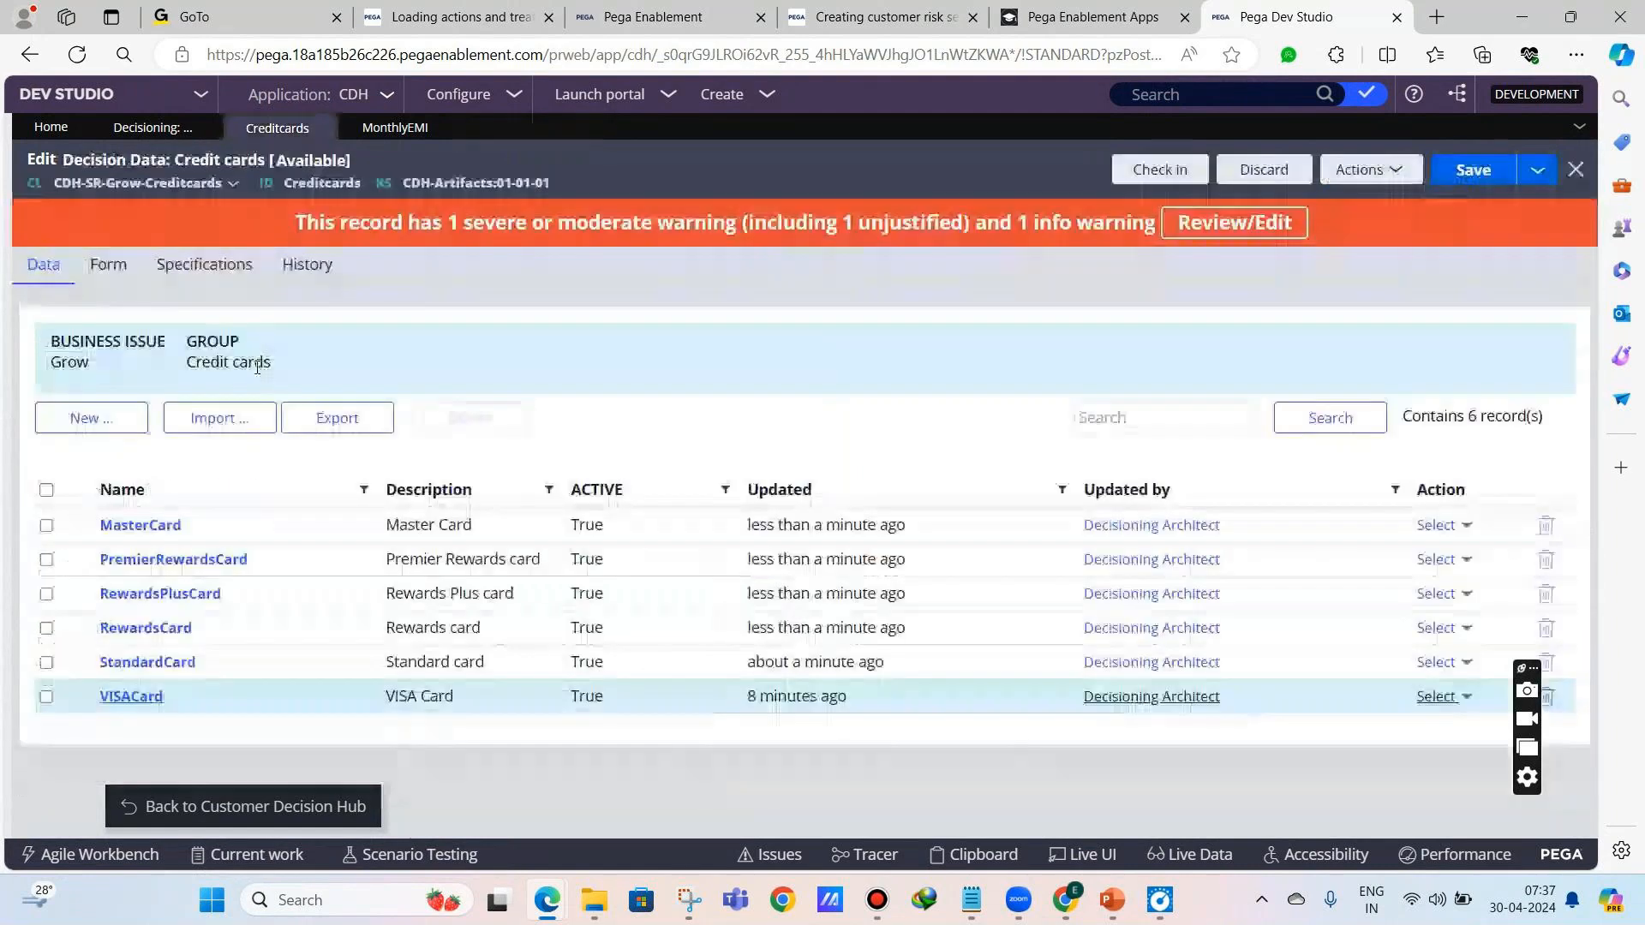
pyautogui.click(1491, 188)
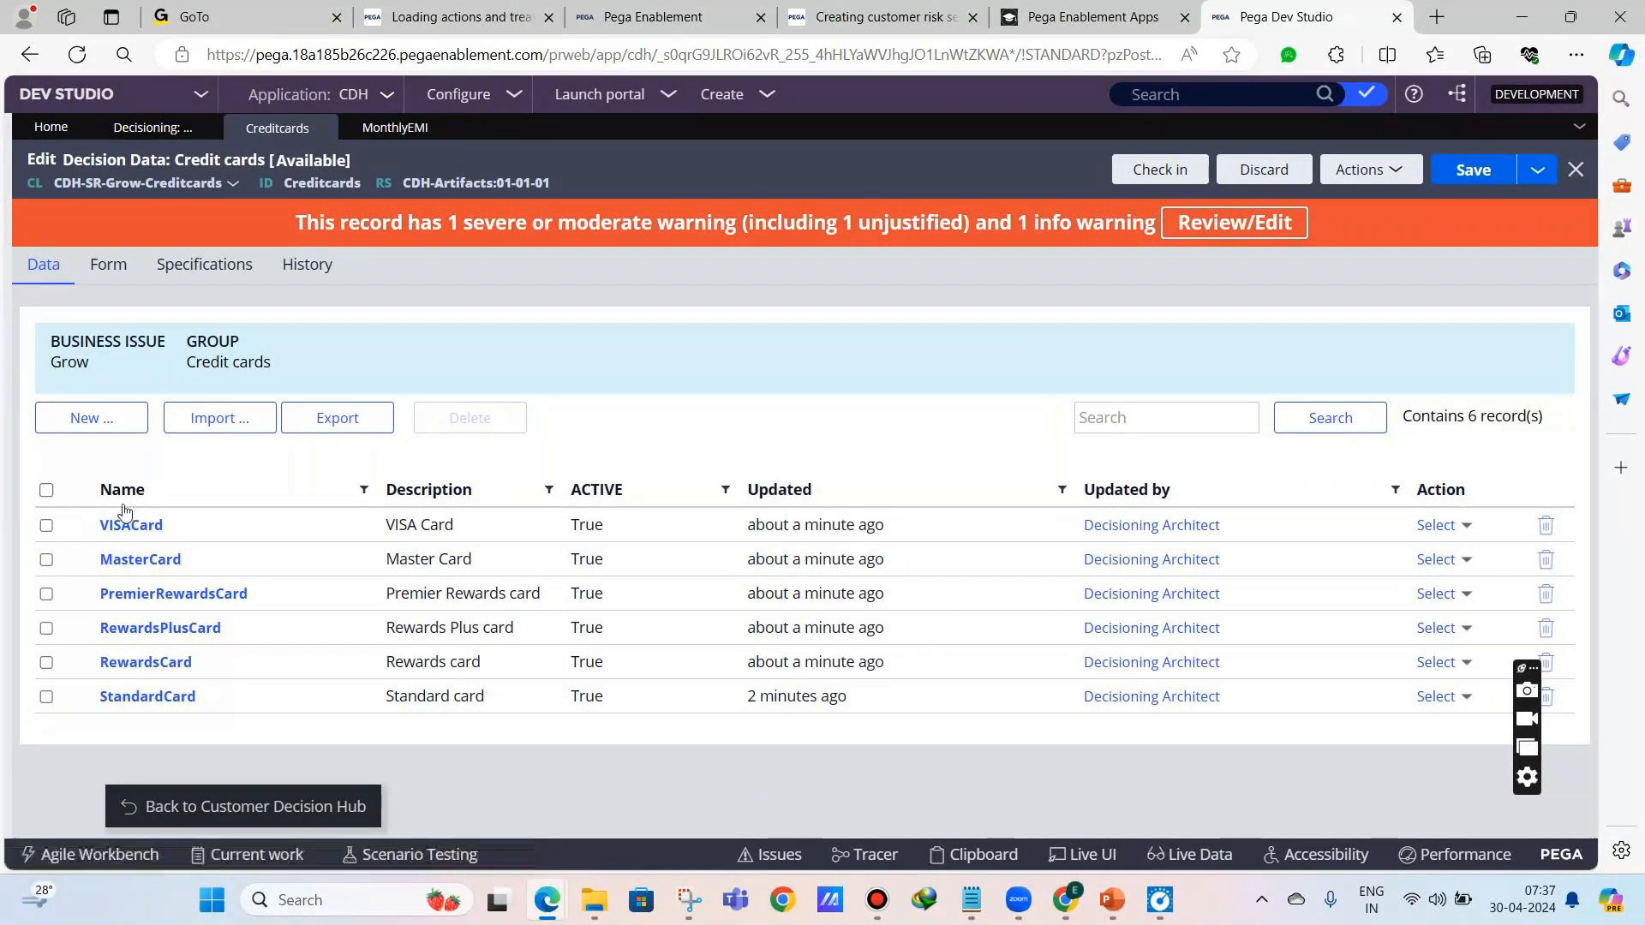
# - Look over the Credit cards form definition and the attribute values in the StandardCard proposition
pyautogui.click(119, 275)
pyautogui.moveTo(1581, 254); pyautogui.dragTo(295, 563)
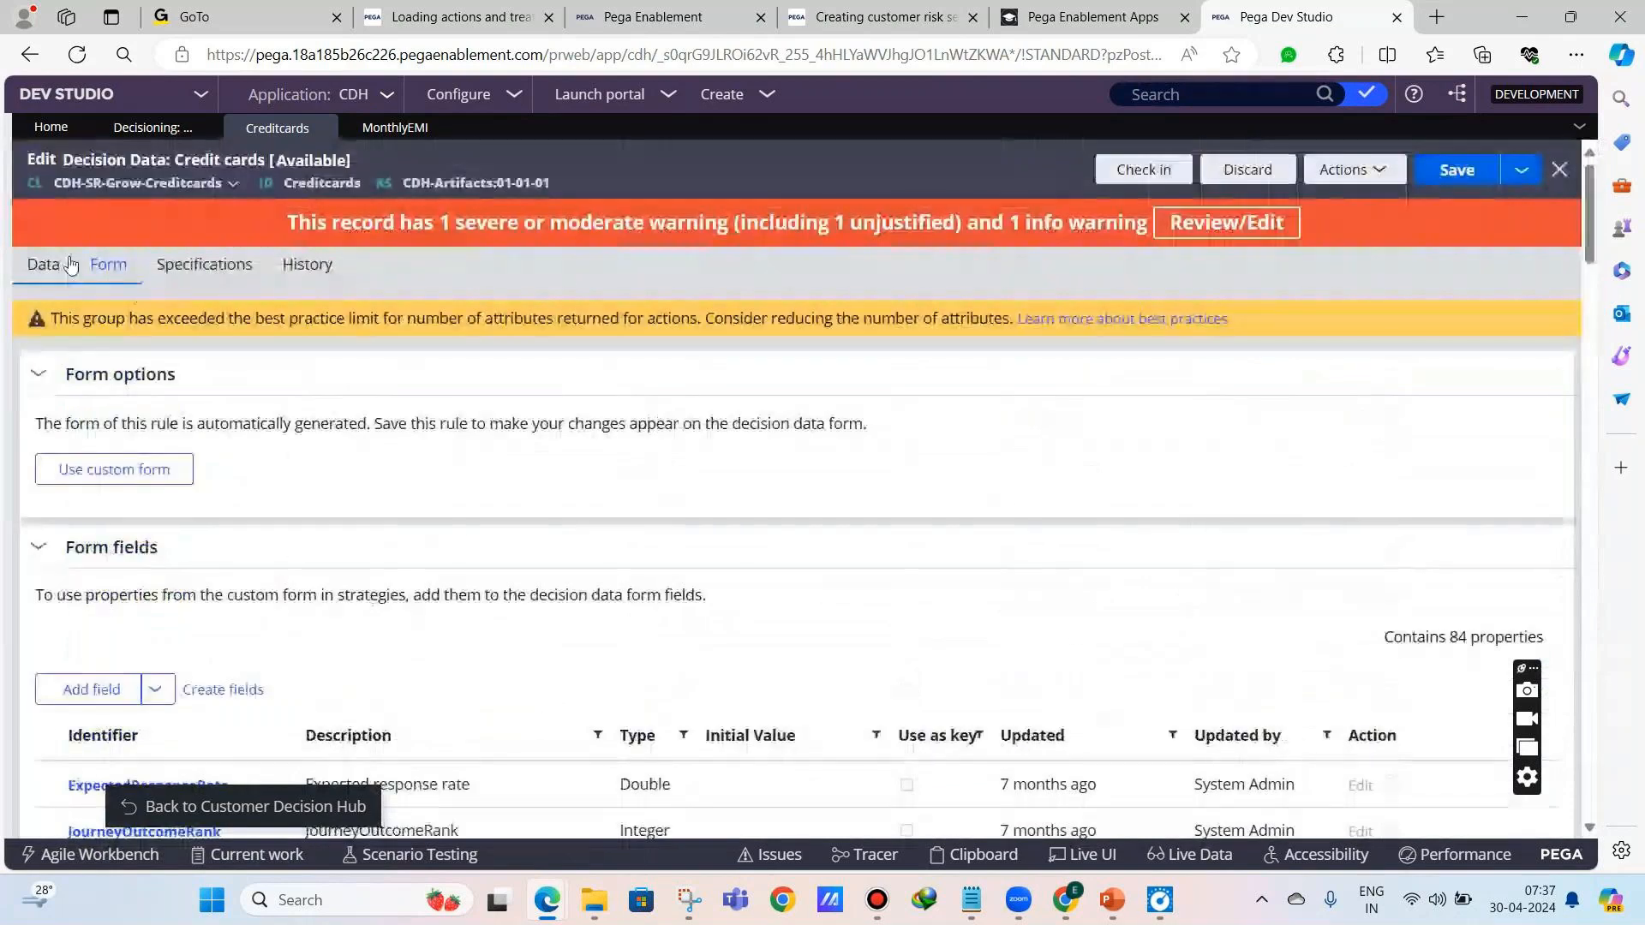
pyautogui.click(43, 265)
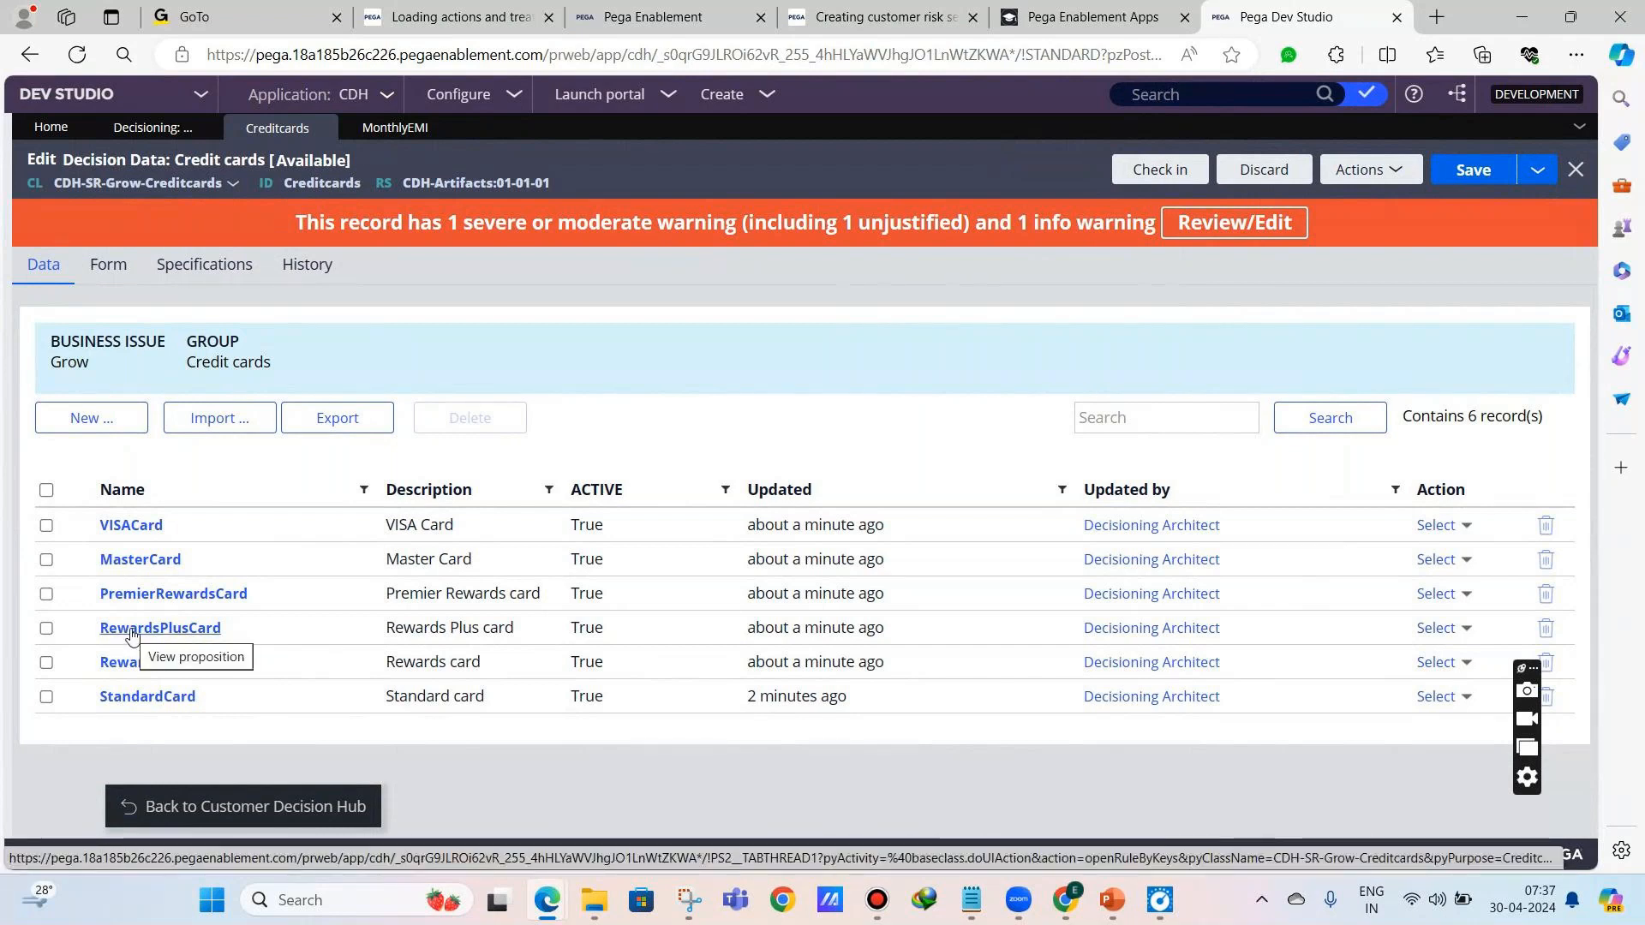
pyautogui.click(149, 697)
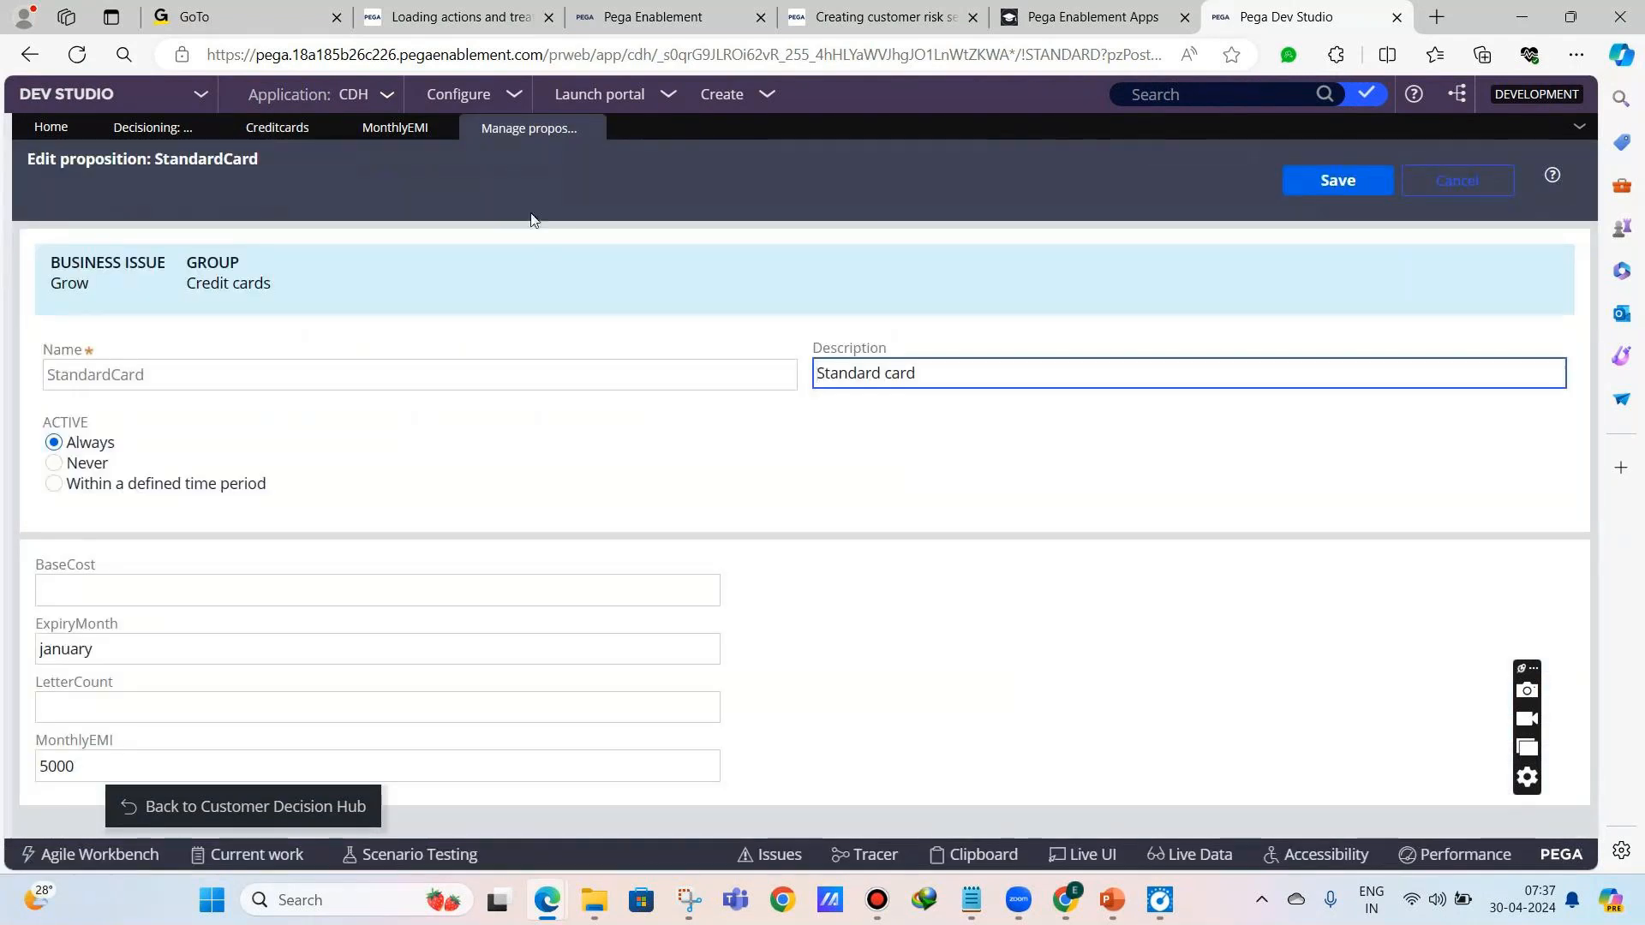
pyautogui.click(592, 132)
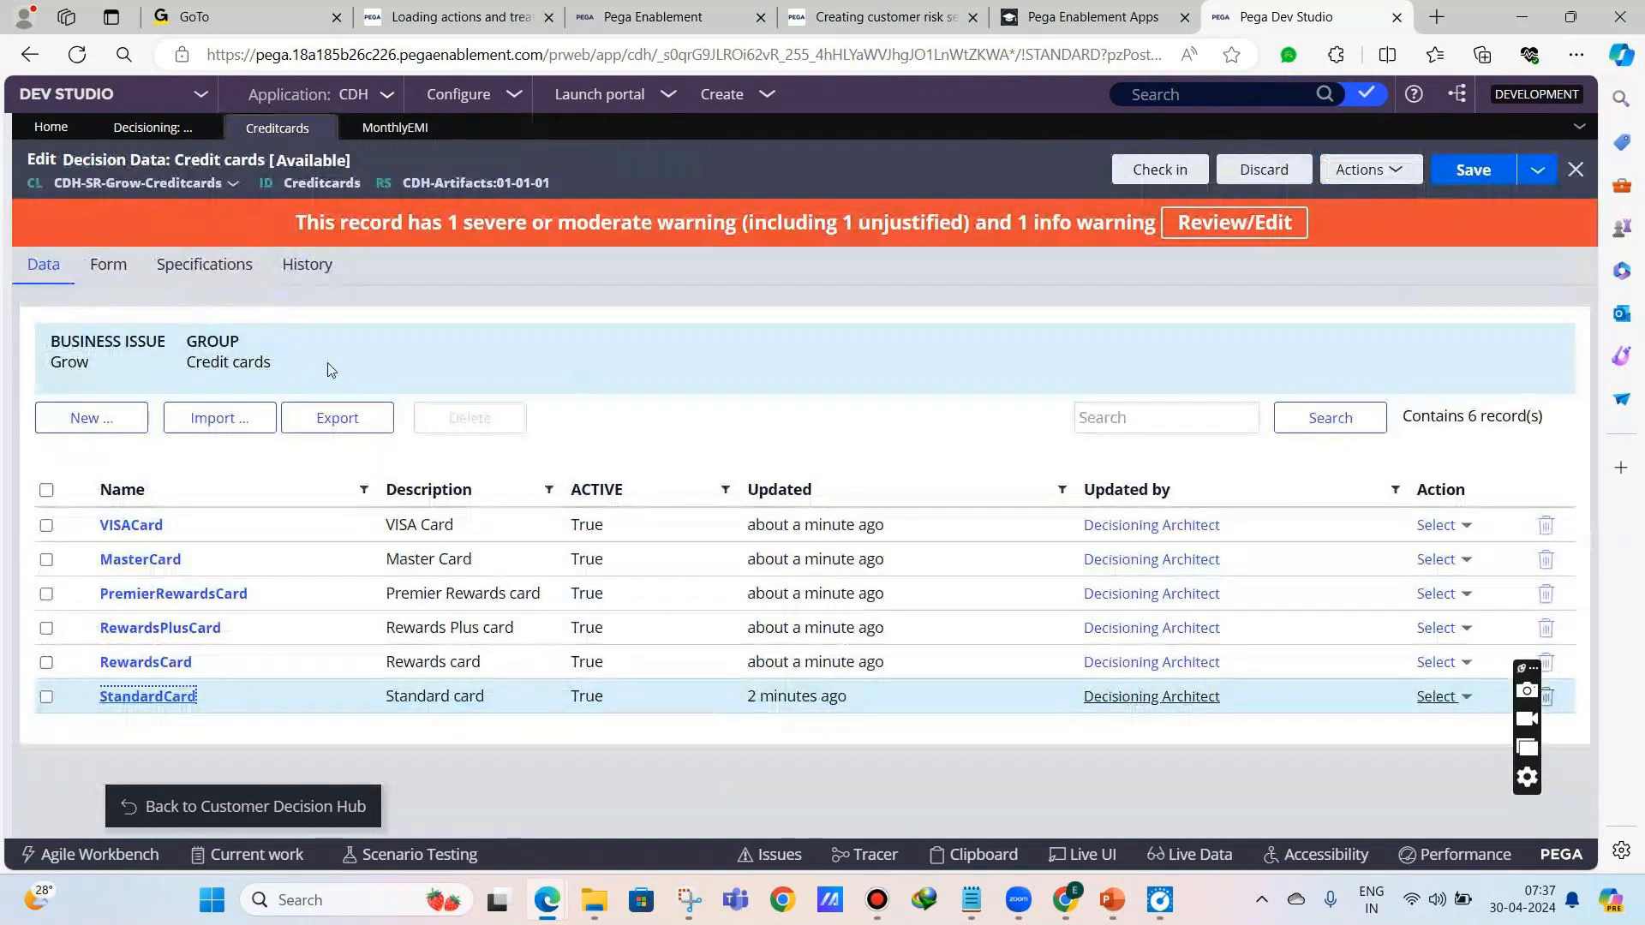
# - Examine the Credit cards form fields, comparing the System Admin fields with BaseCost, LetterCount, MonthlyEMI and ExpiryMonth
pyautogui.click(116, 281)
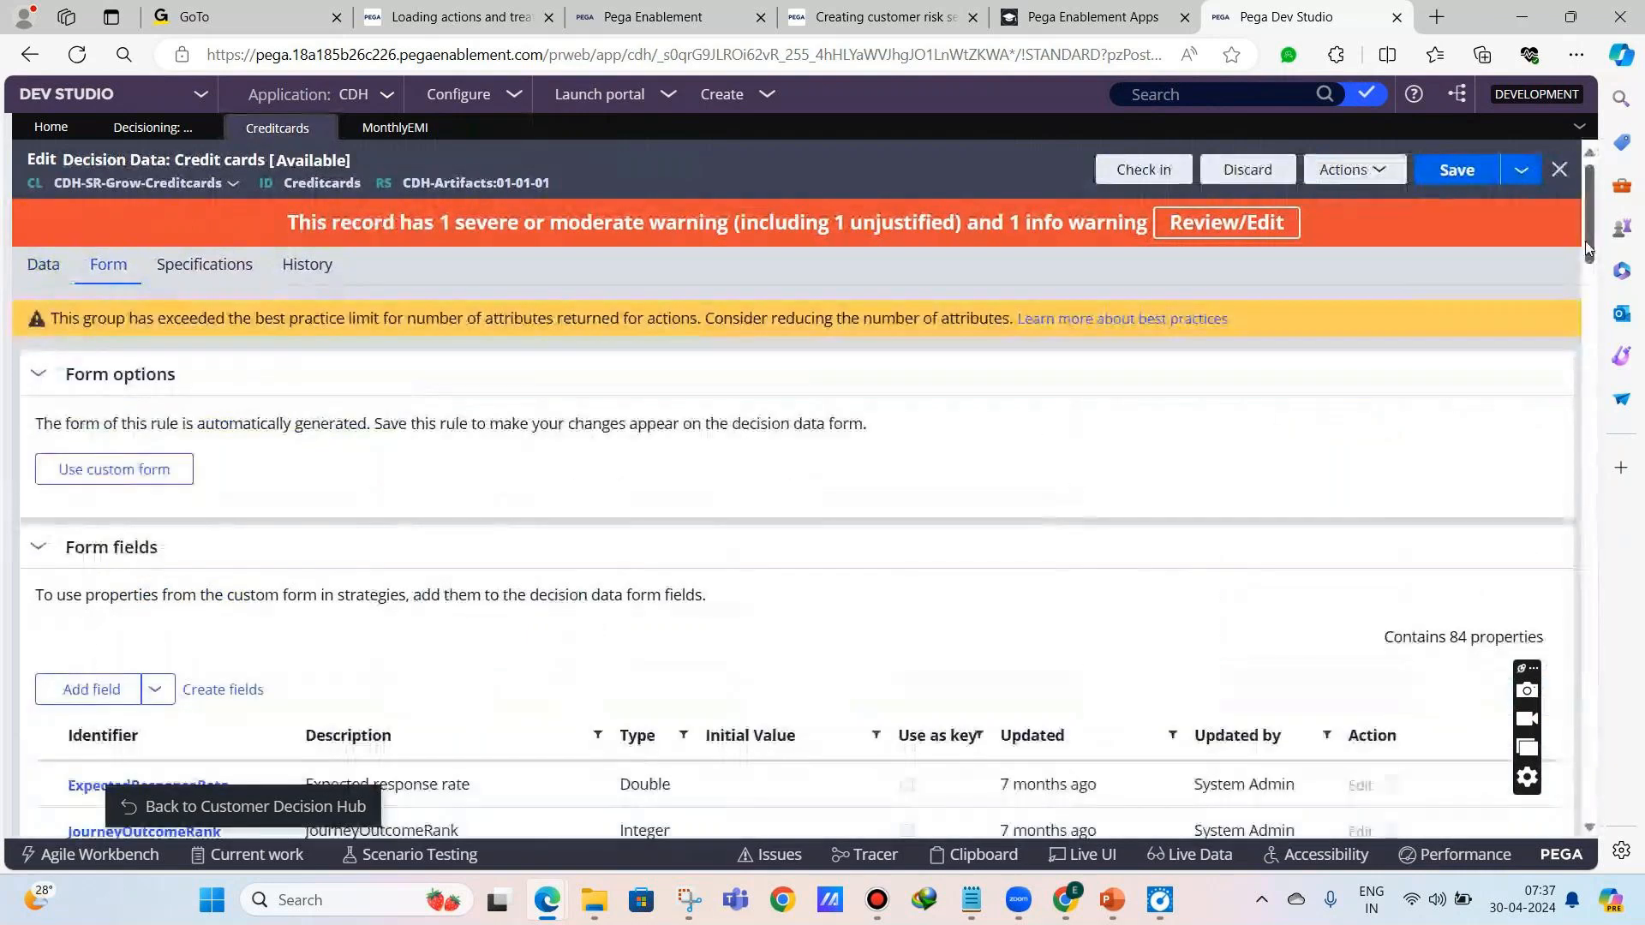
pyautogui.moveTo(1585, 240); pyautogui.dragTo(1528, 506)
pyautogui.scroll(-10, 1527, 506)
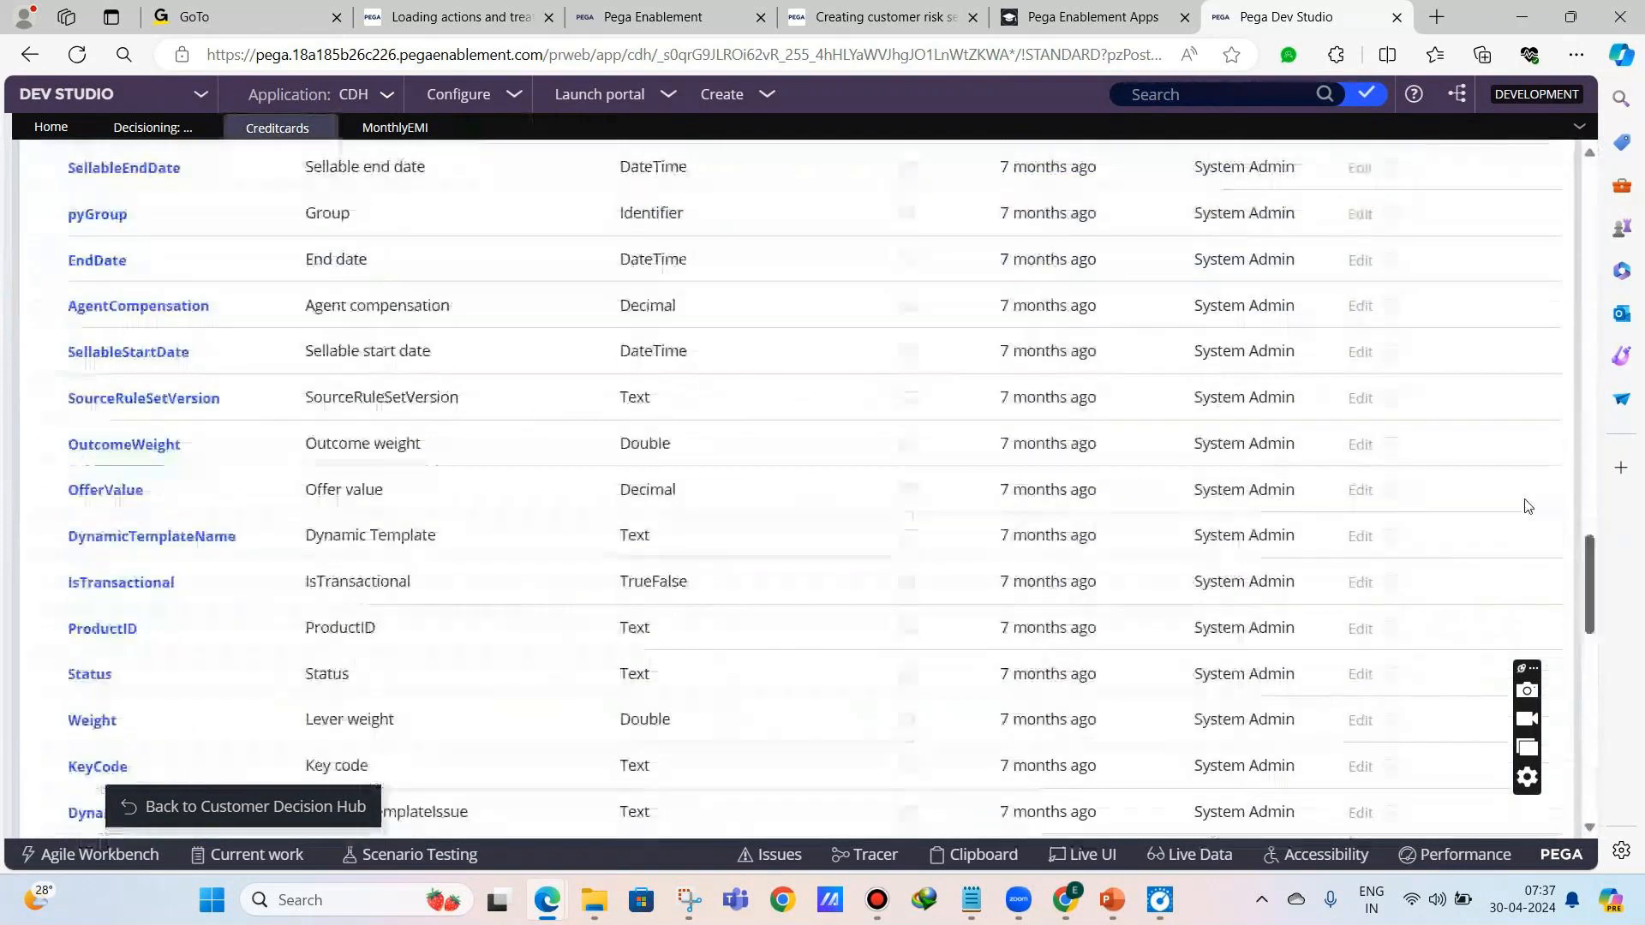
pyautogui.scroll(-10, 1528, 506)
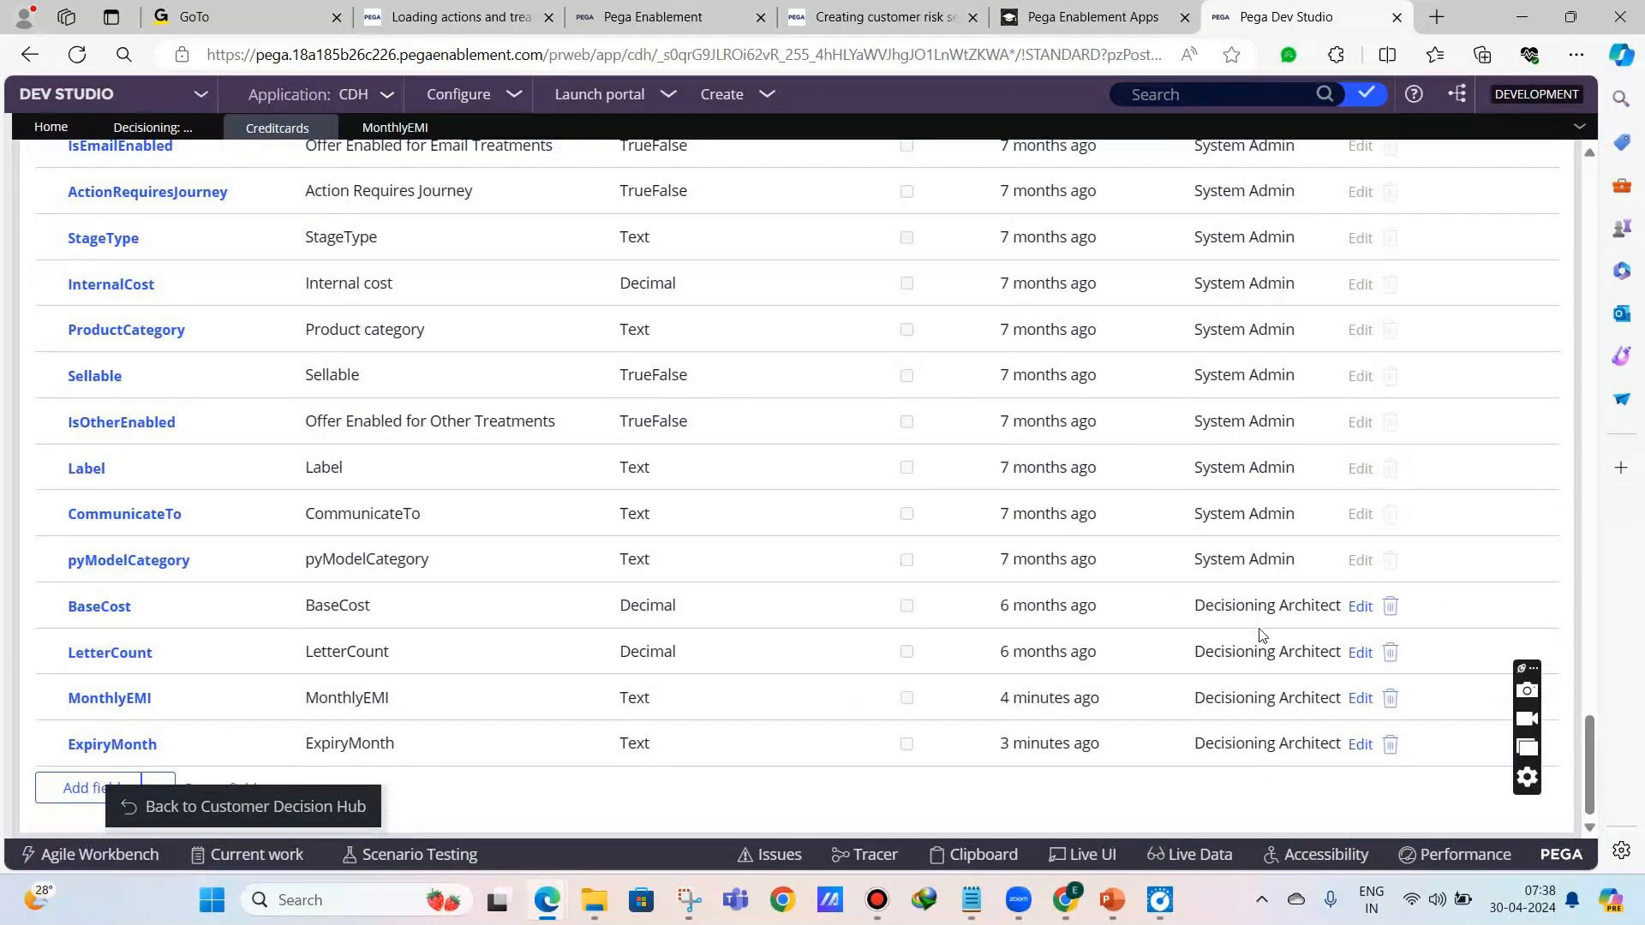
pyautogui.moveTo(1308, 570); pyautogui.dragTo(301, 467)
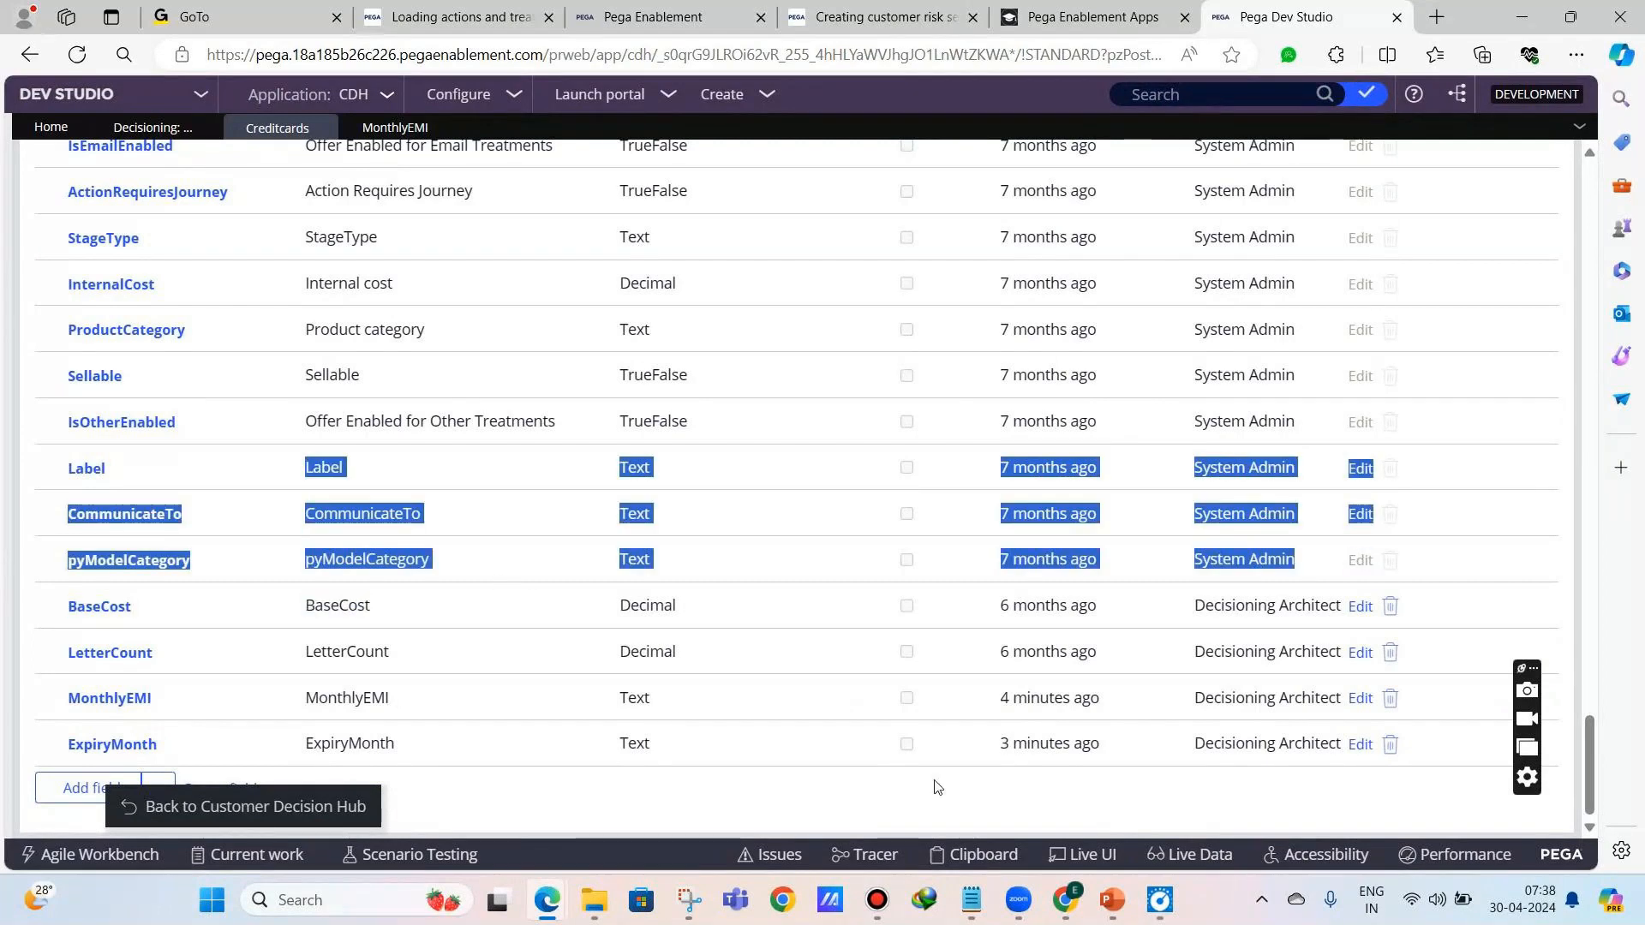
pyautogui.click(940, 805)
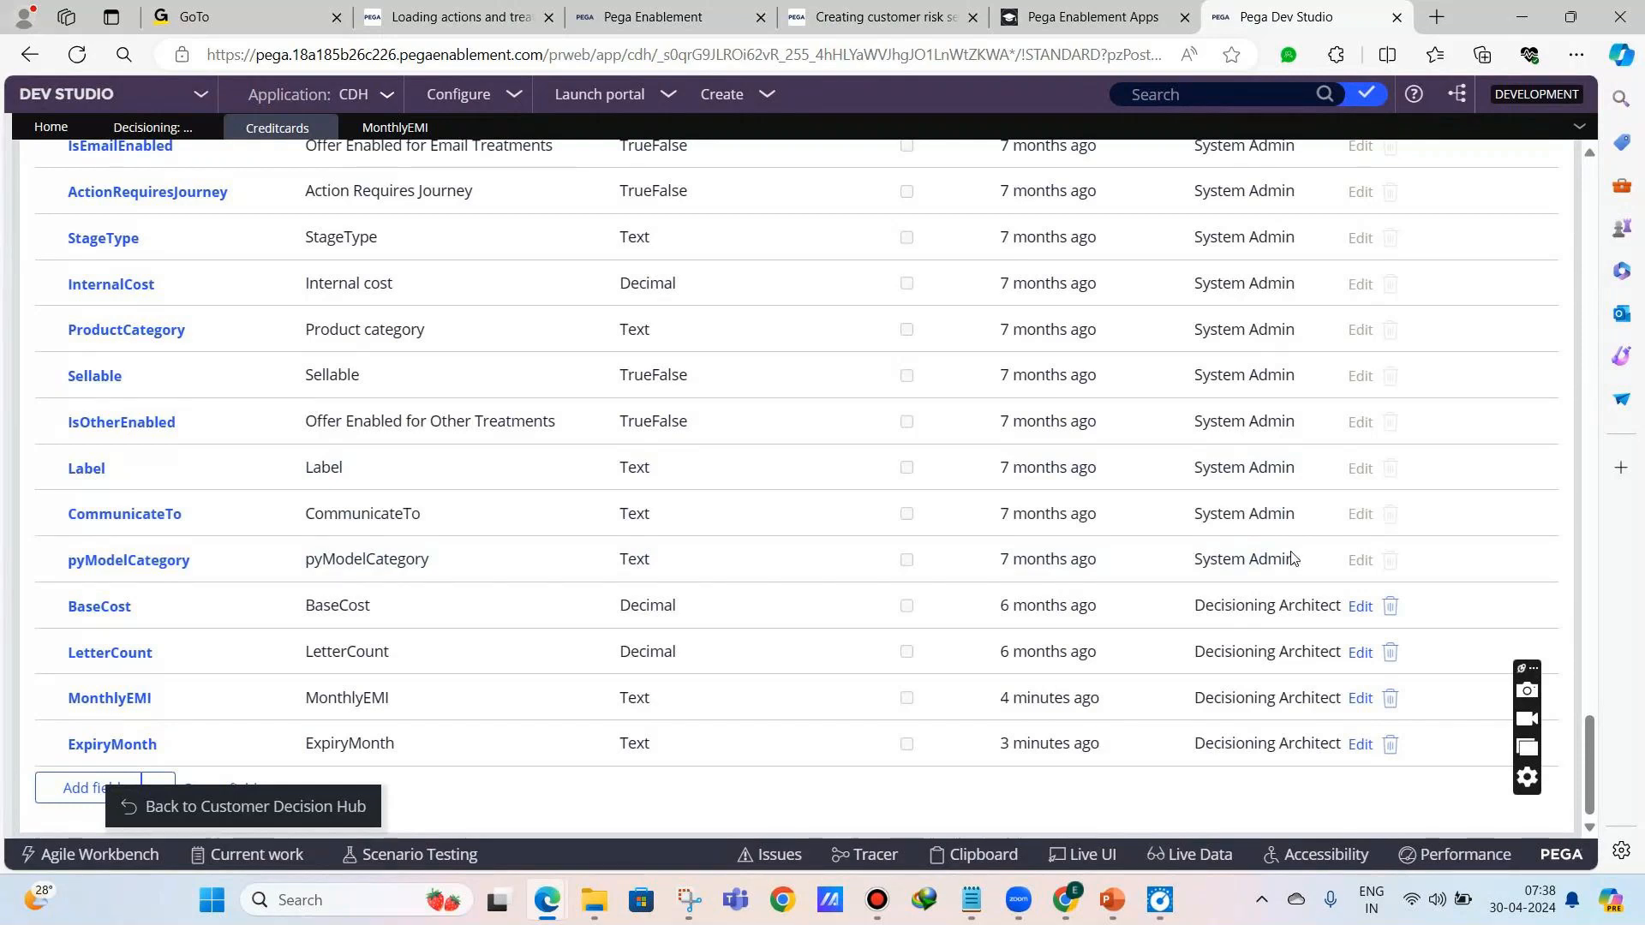
pyautogui.moveTo(1295, 561); pyautogui.dragTo(1163, 519)
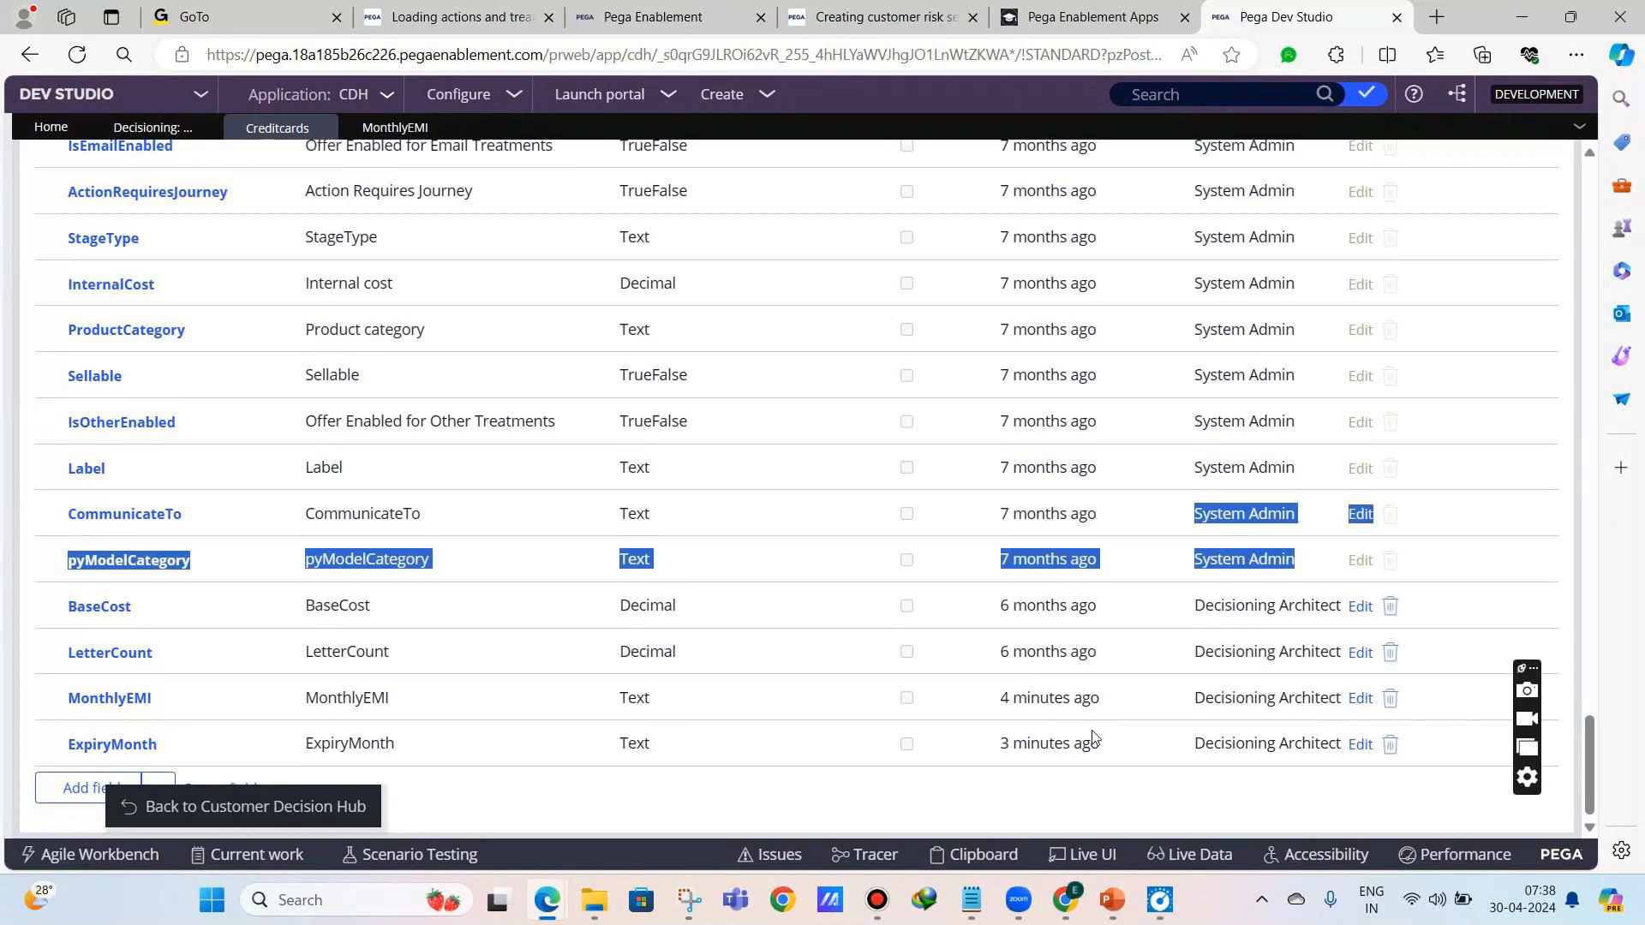
pyautogui.click(1113, 769)
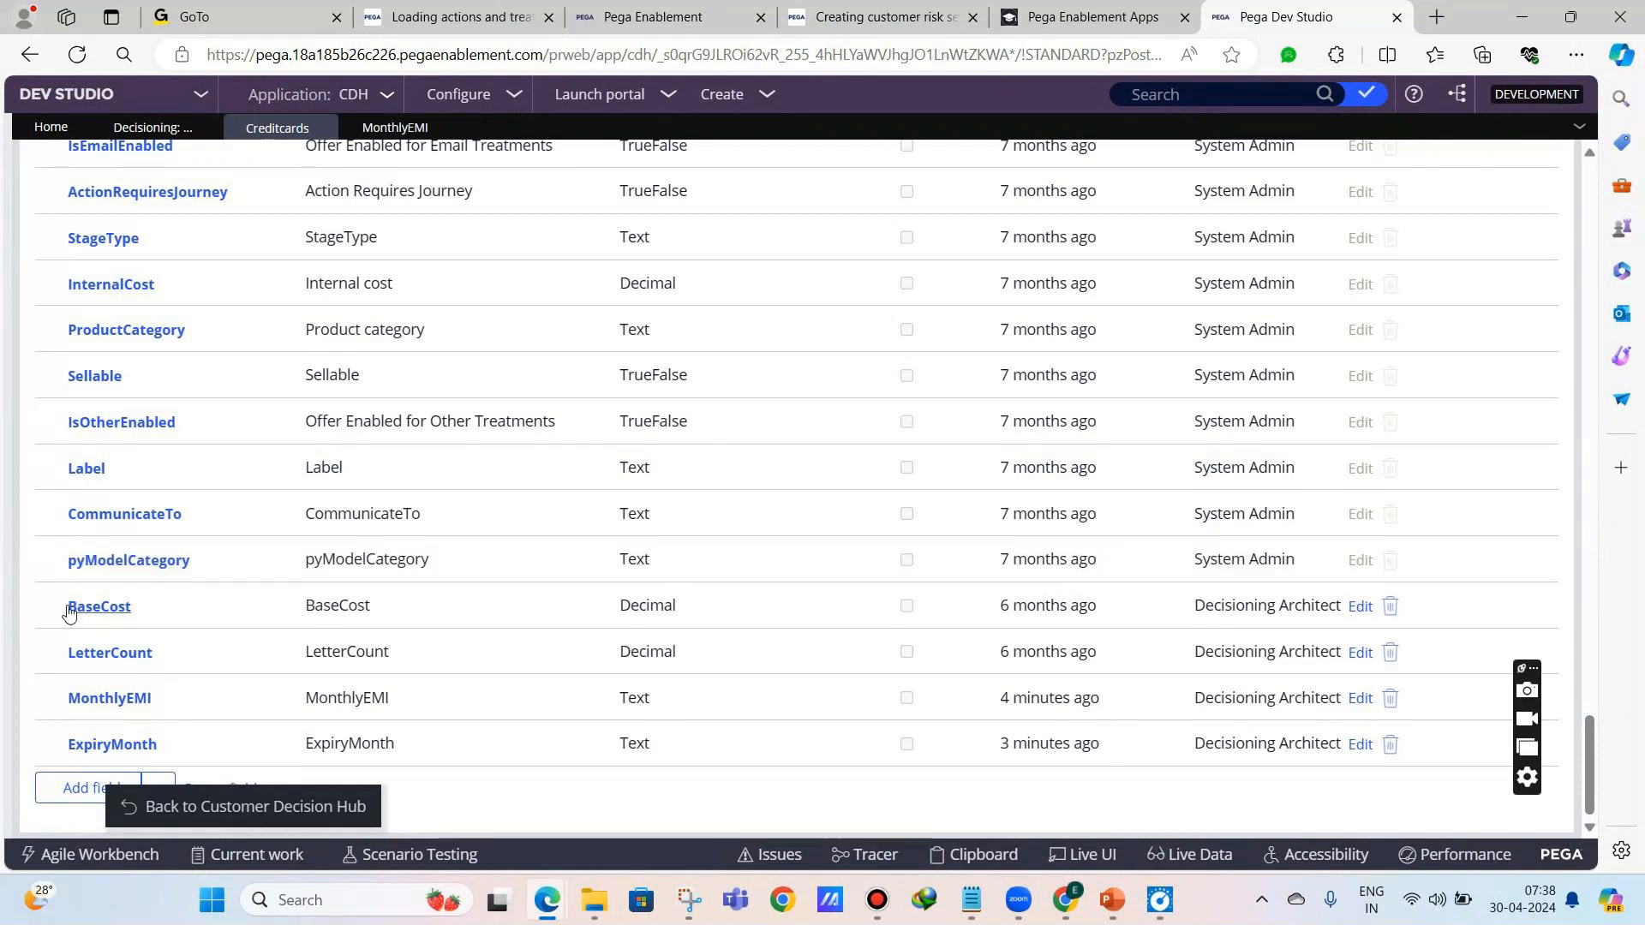
pyautogui.moveTo(63, 609); pyautogui.dragTo(1469, 724)
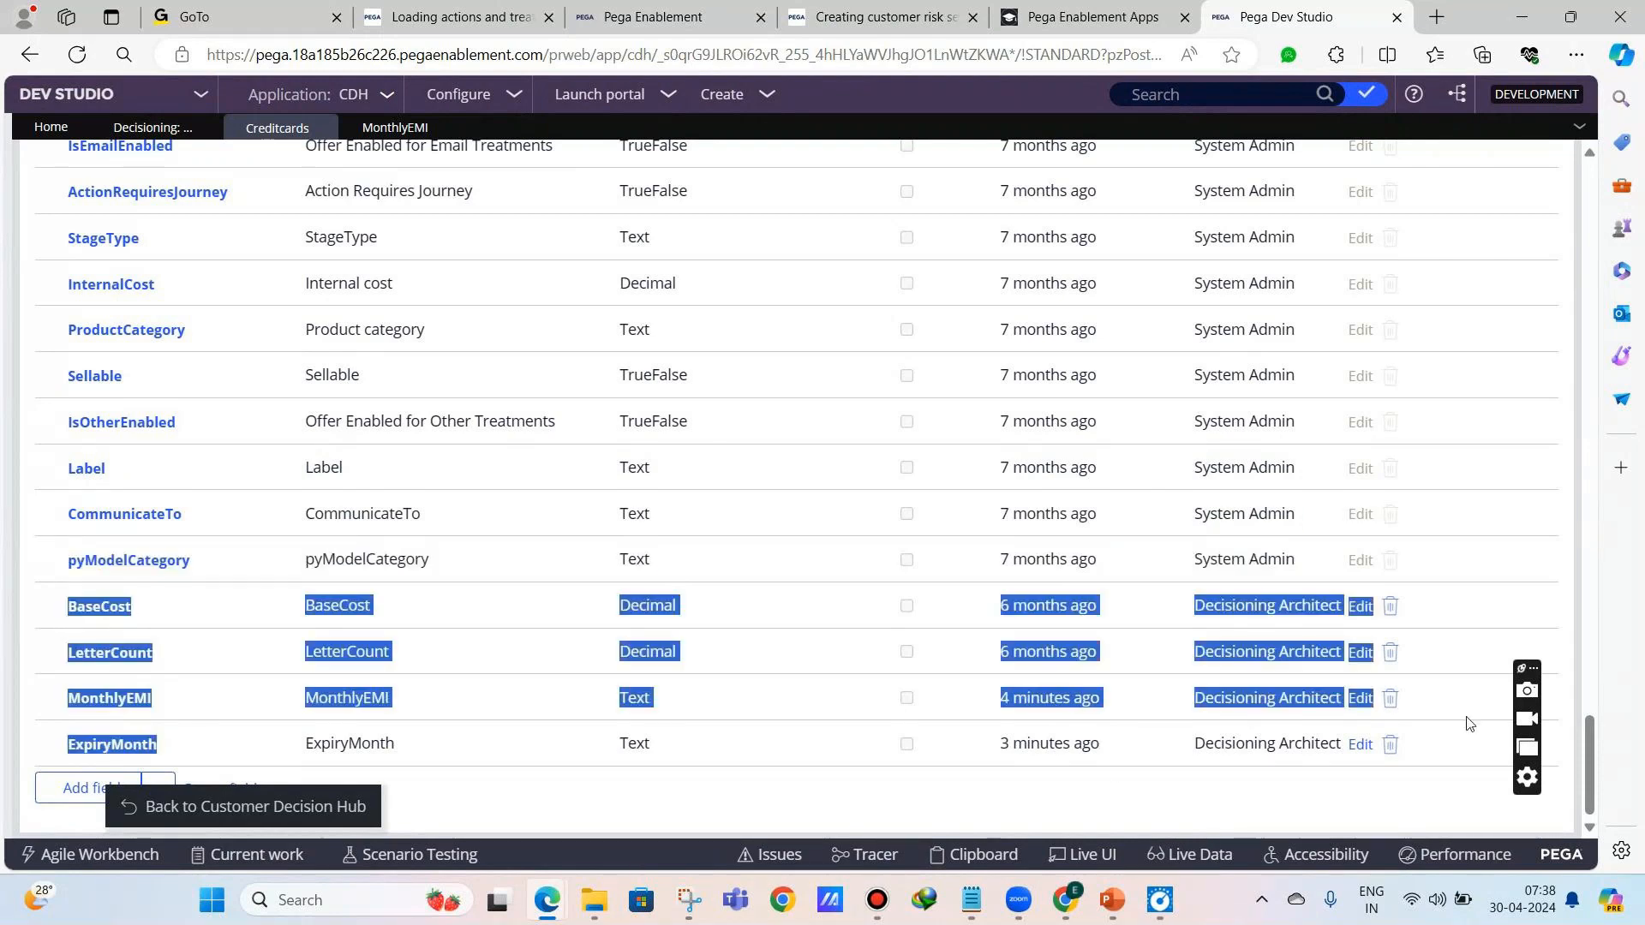
pyautogui.click(1180, 611)
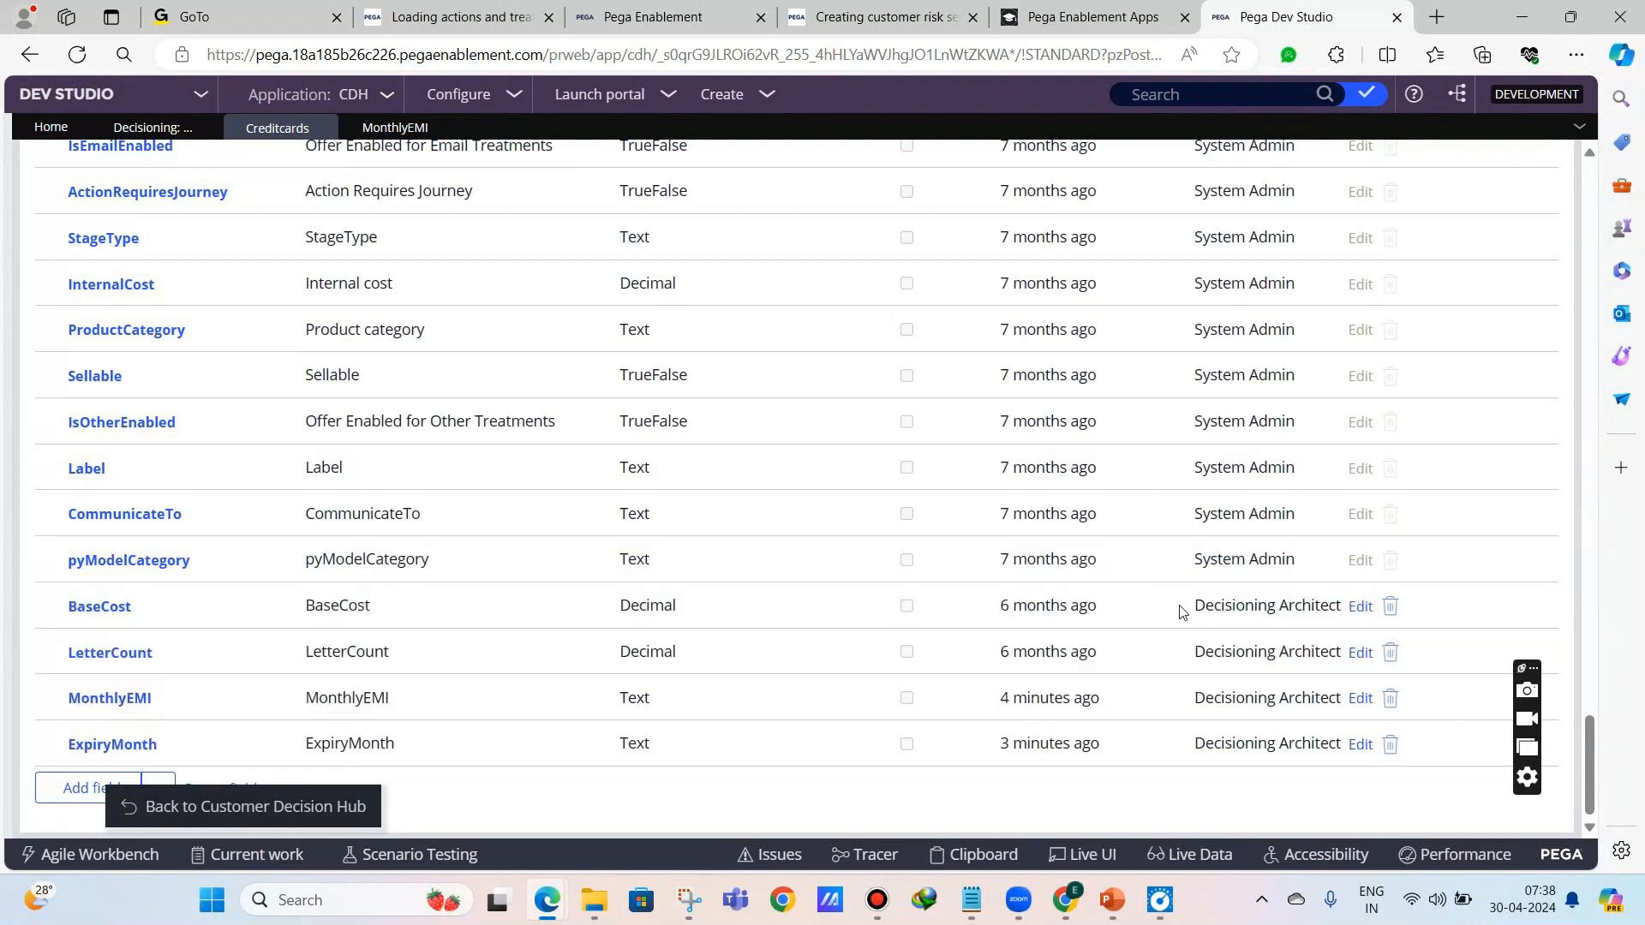
pyautogui.moveTo(1193, 568); pyautogui.dragTo(1300, 575)
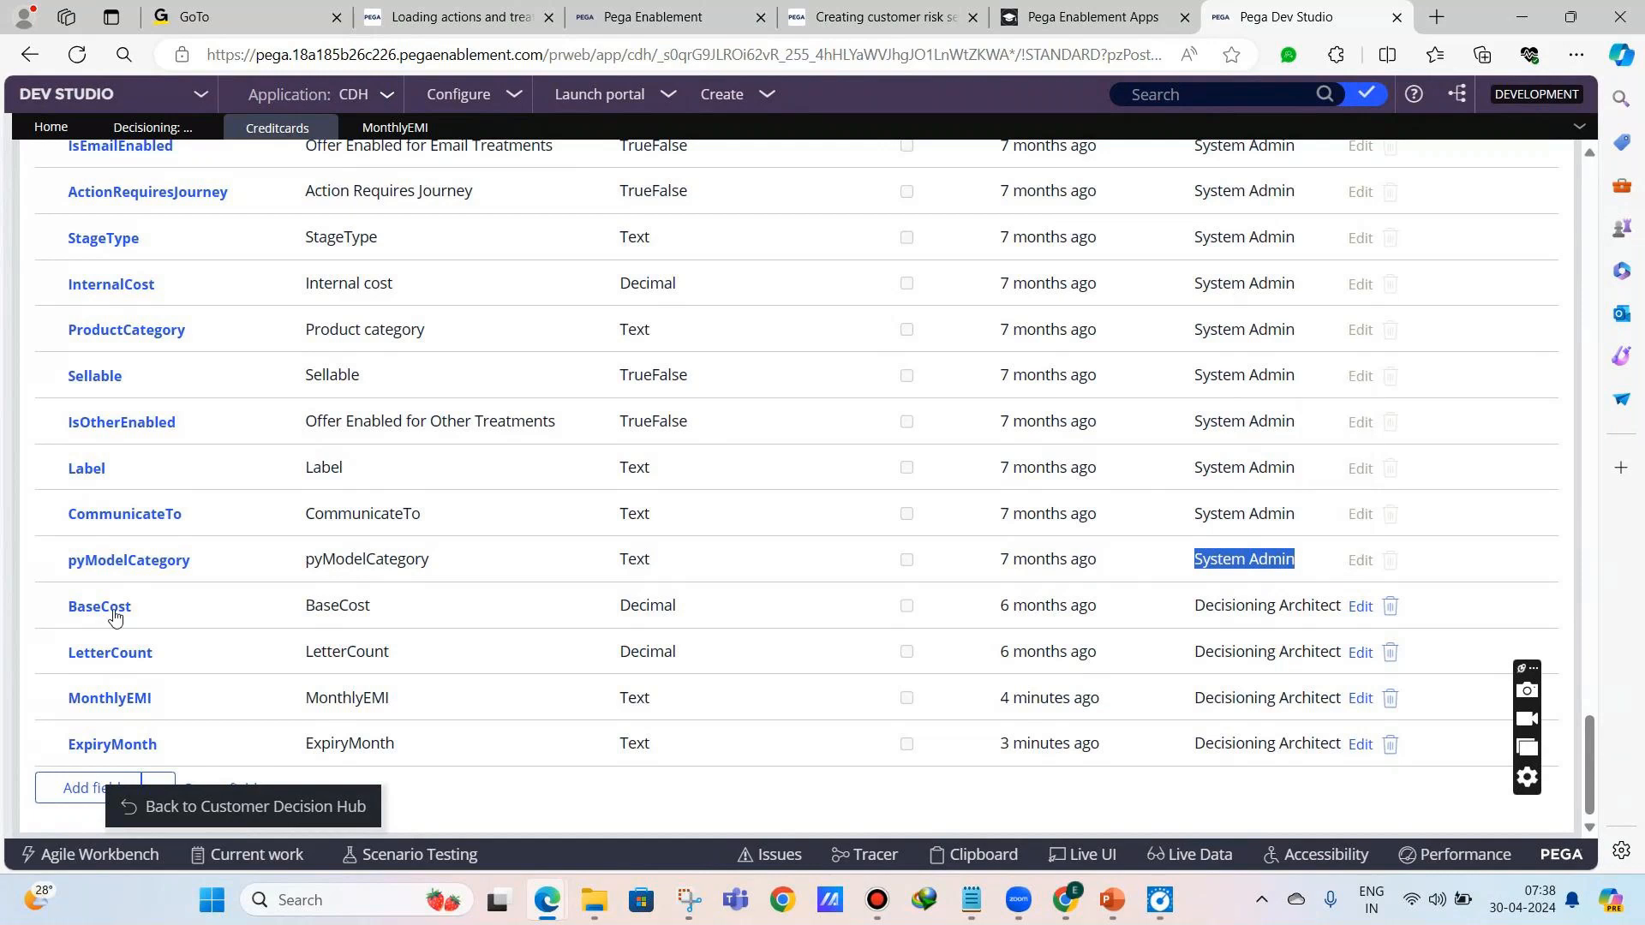
pyautogui.moveTo(65, 610); pyautogui.dragTo(168, 772)
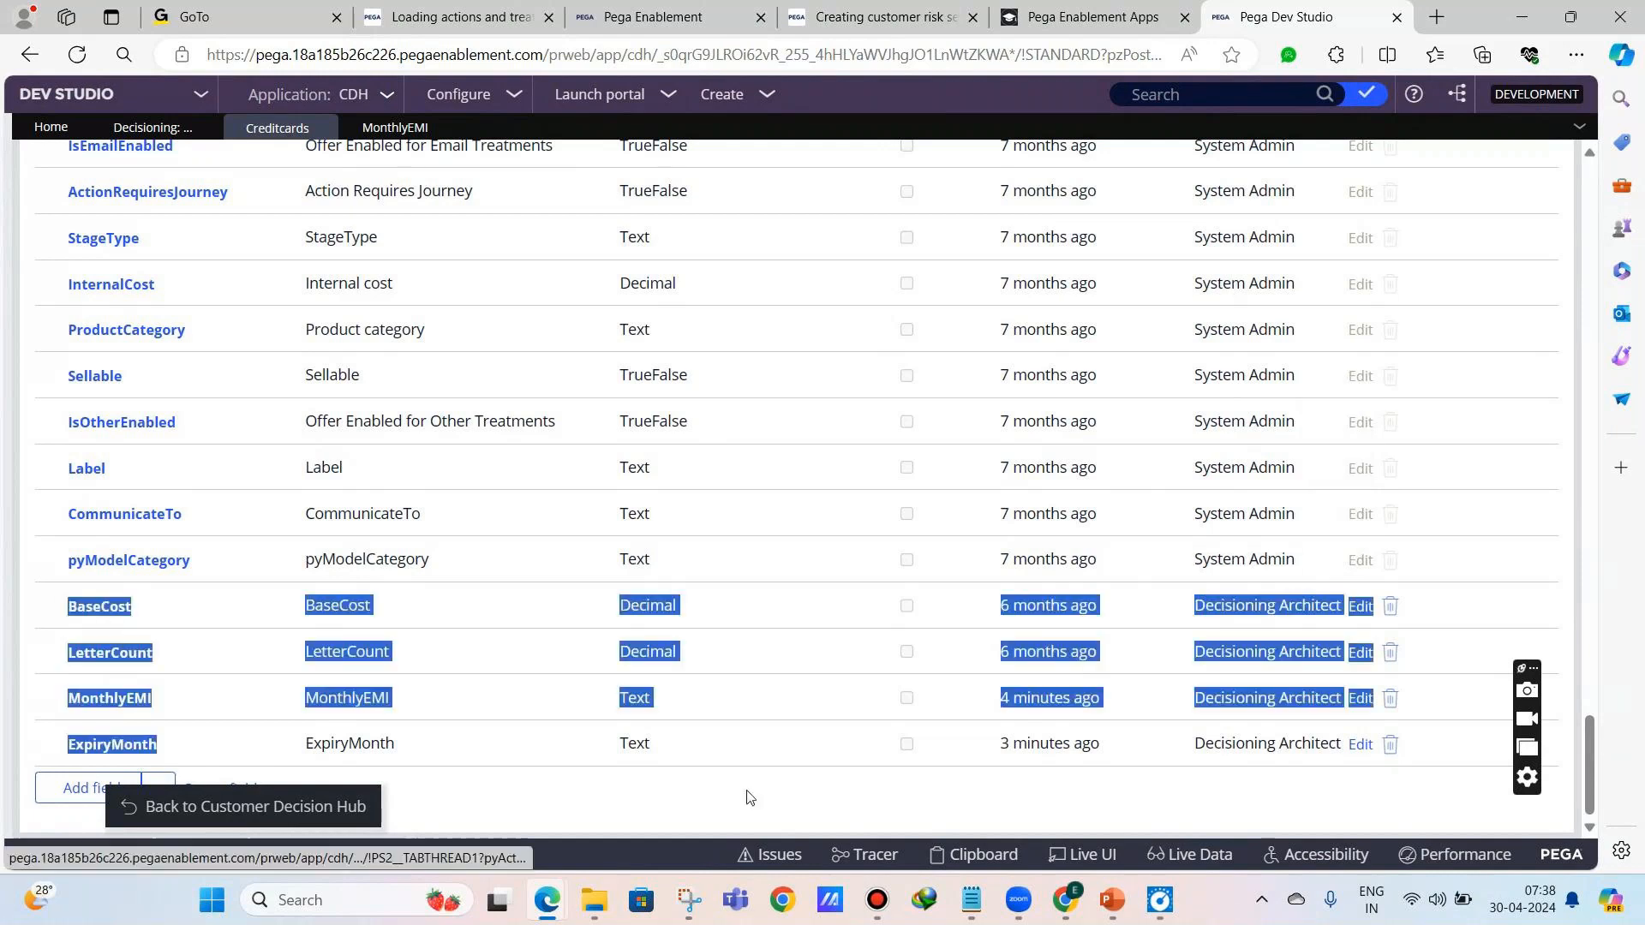
pyautogui.click(1575, 730)
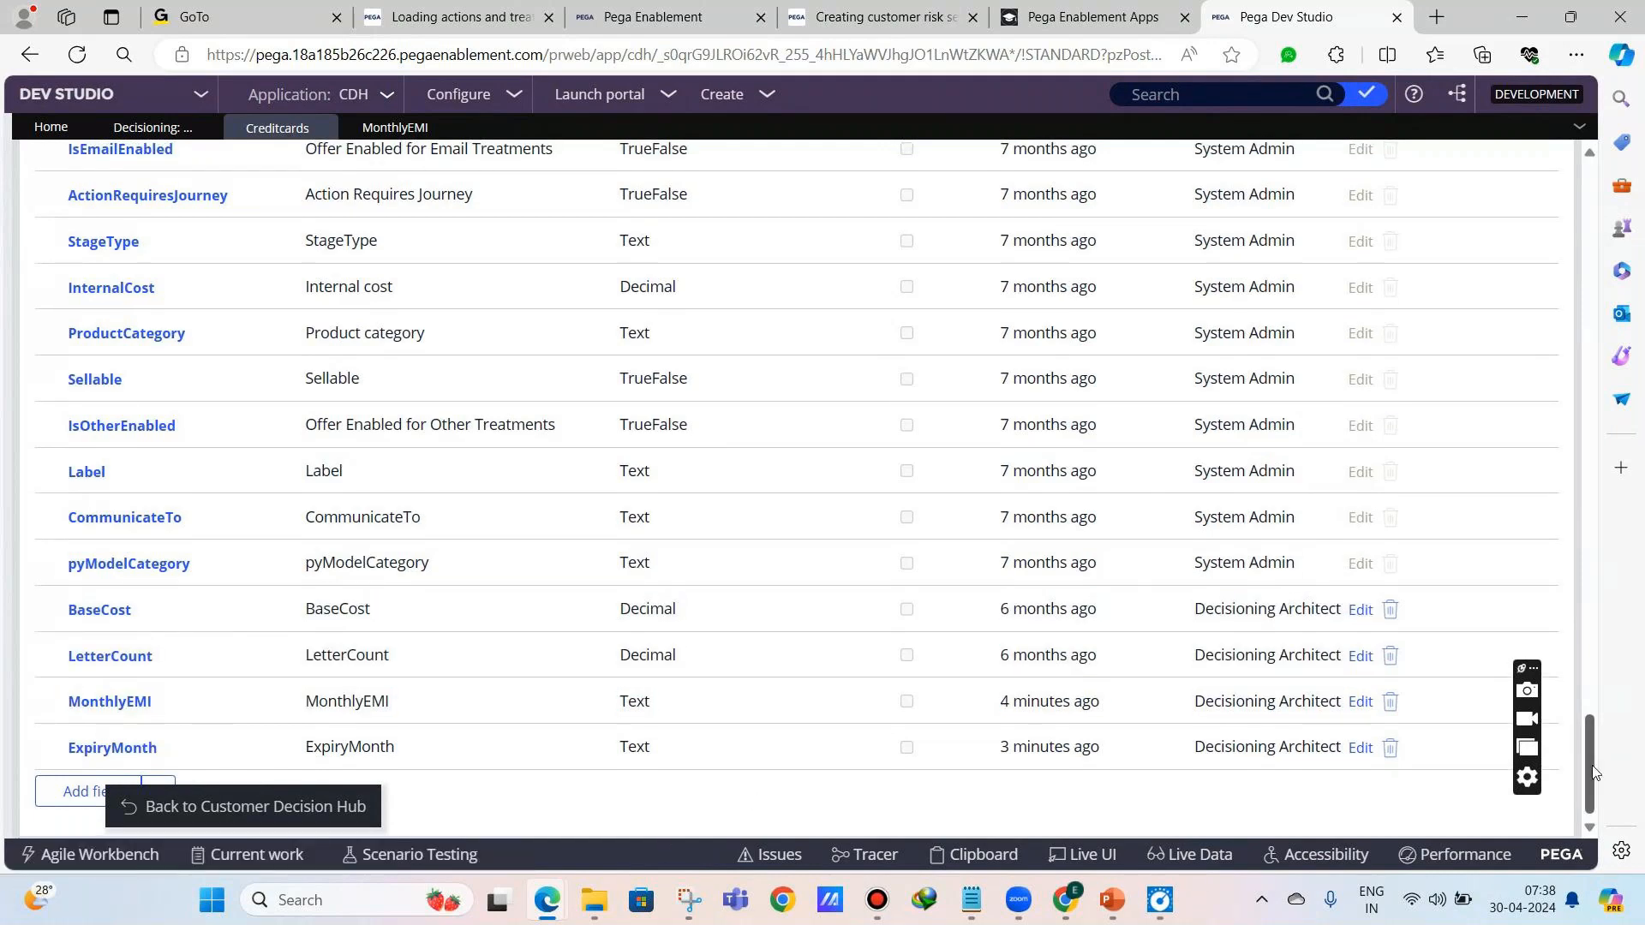
pyautogui.moveTo(1593, 773); pyautogui.dragTo(1587, 206)
# - Review the MasterCard proposition's attribute values and the form definition again, ending on the list of Credit cards propositions
pyautogui.click(56, 272)
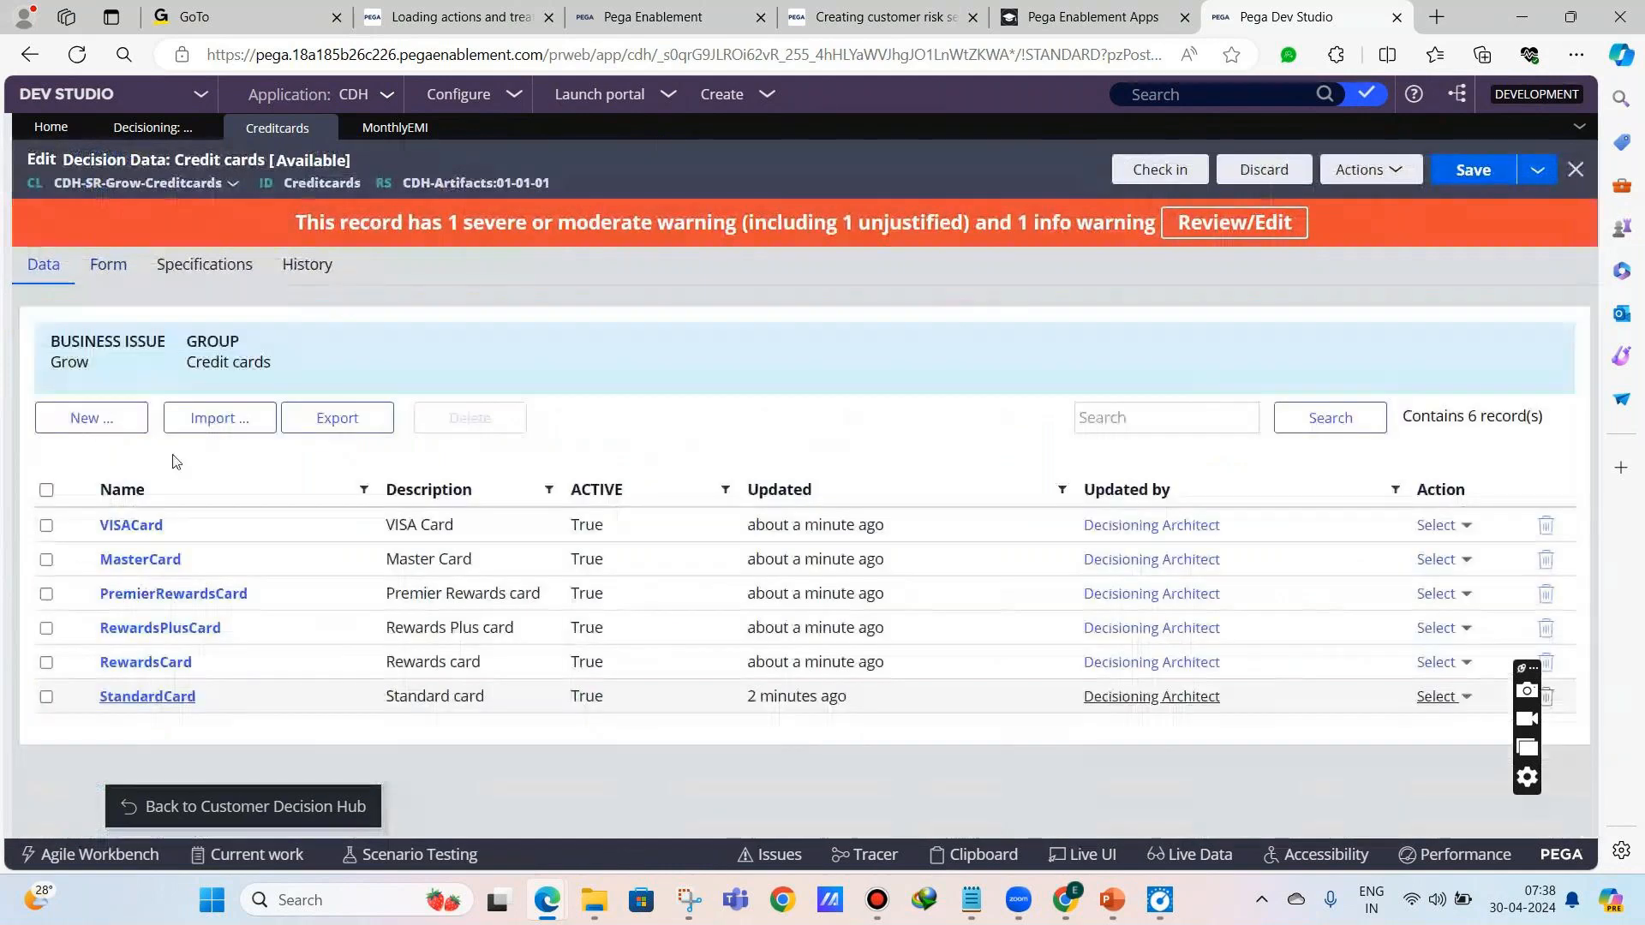
pyautogui.click(137, 561)
pyautogui.click(113, 638)
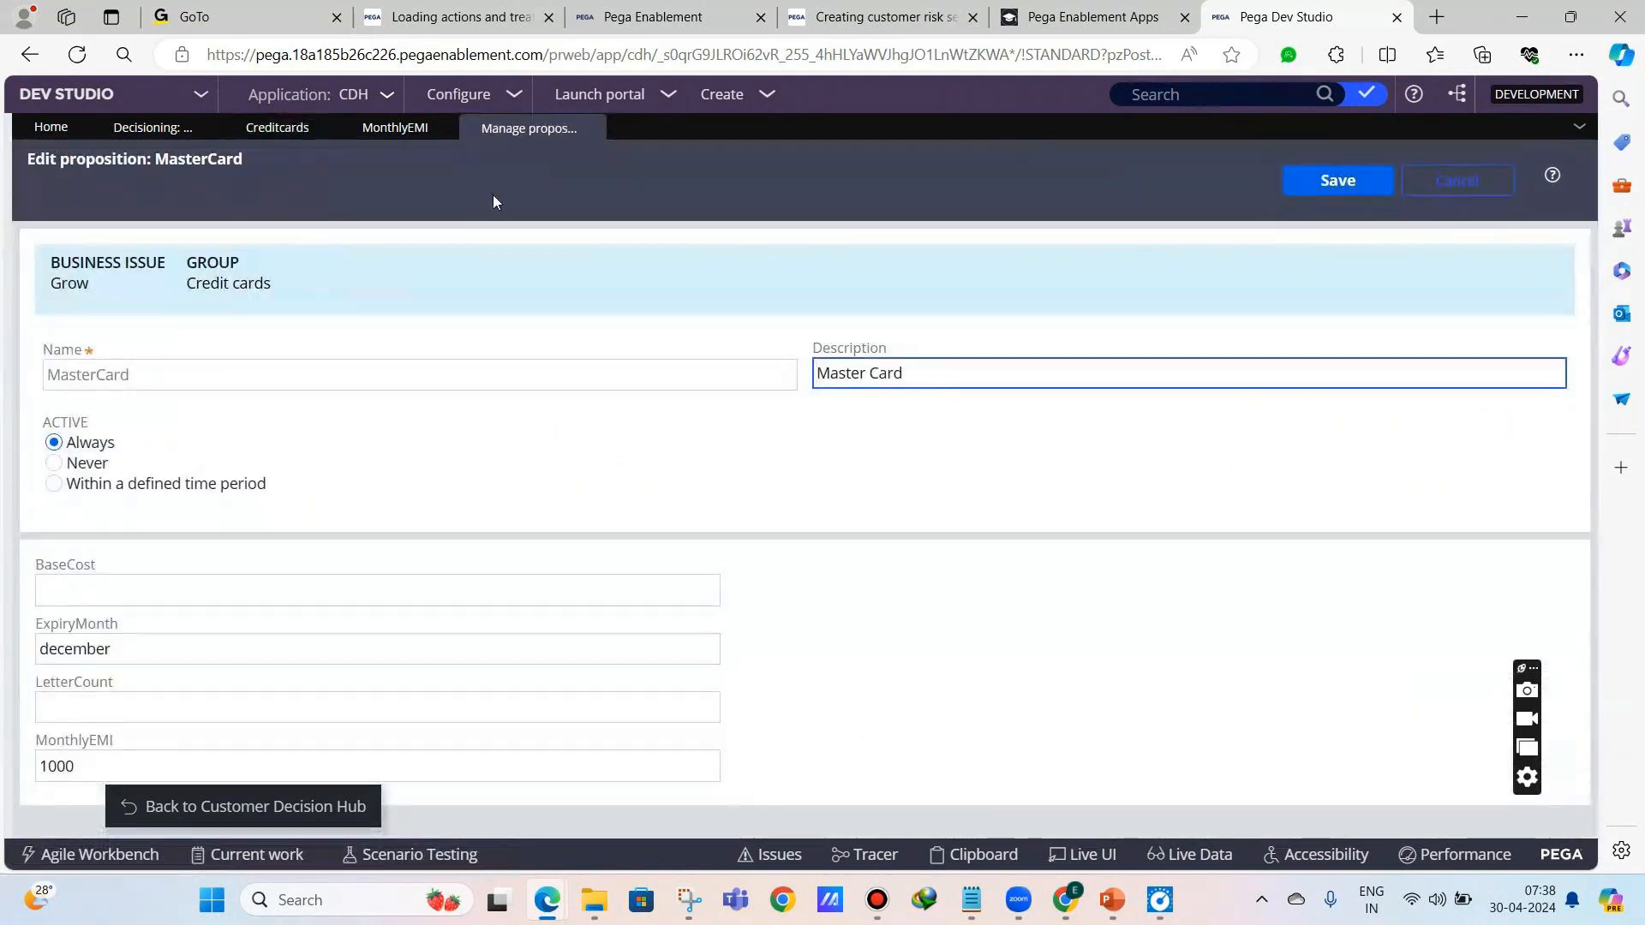
pyautogui.click(589, 128)
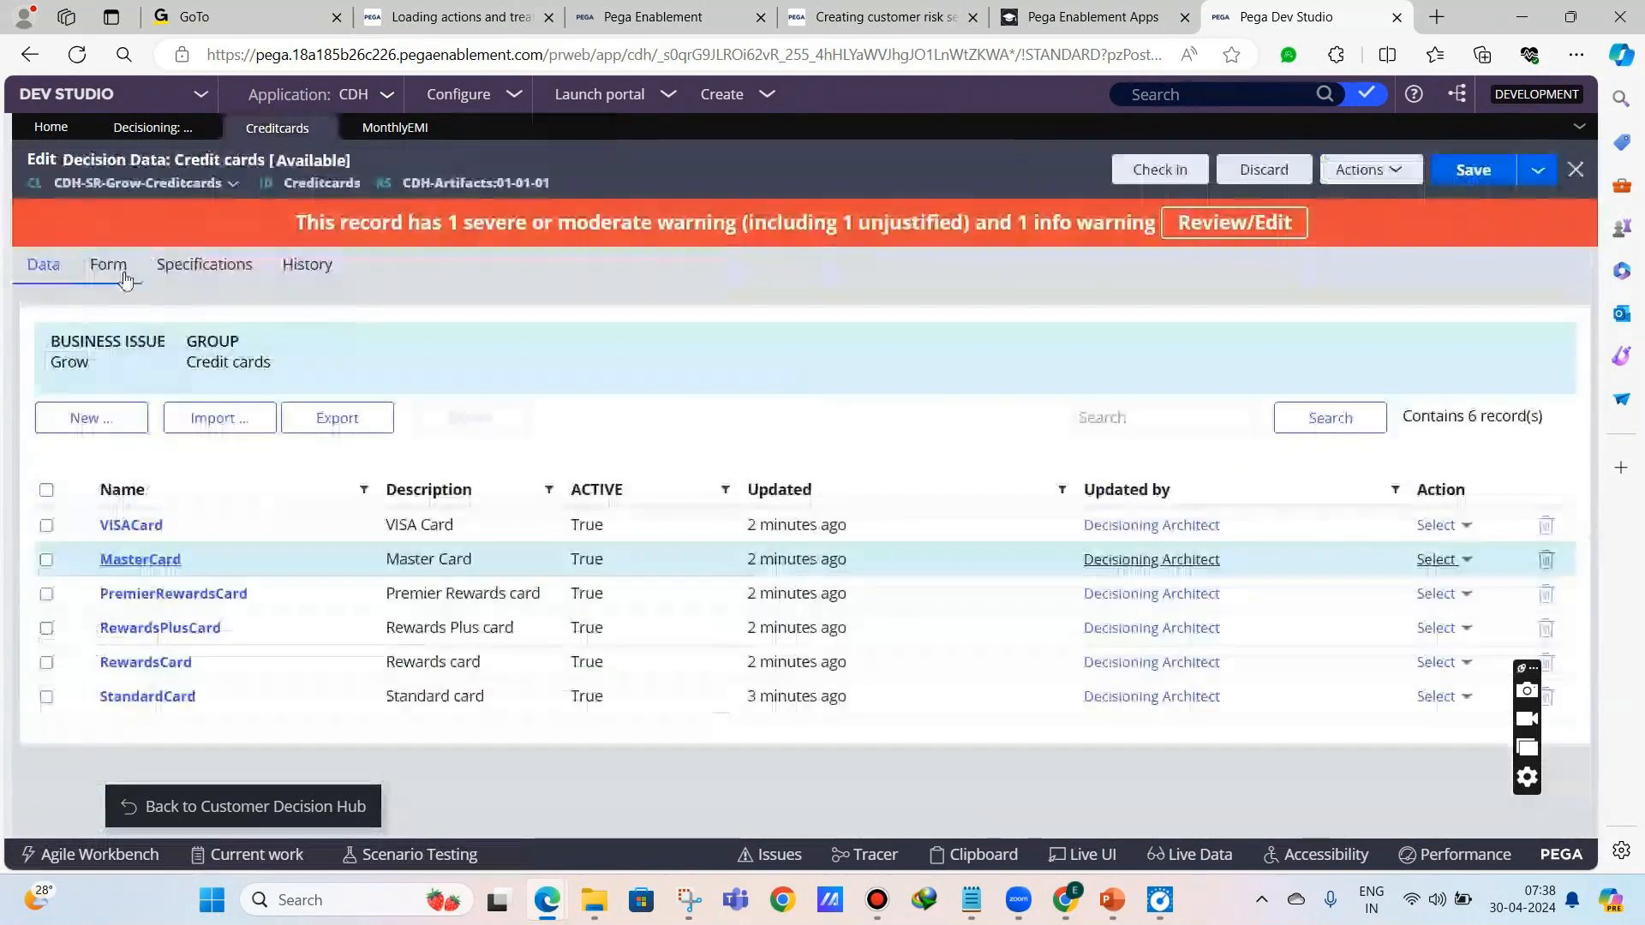
pyautogui.click(109, 266)
pyautogui.moveTo(1591, 210); pyautogui.dragTo(225, 367)
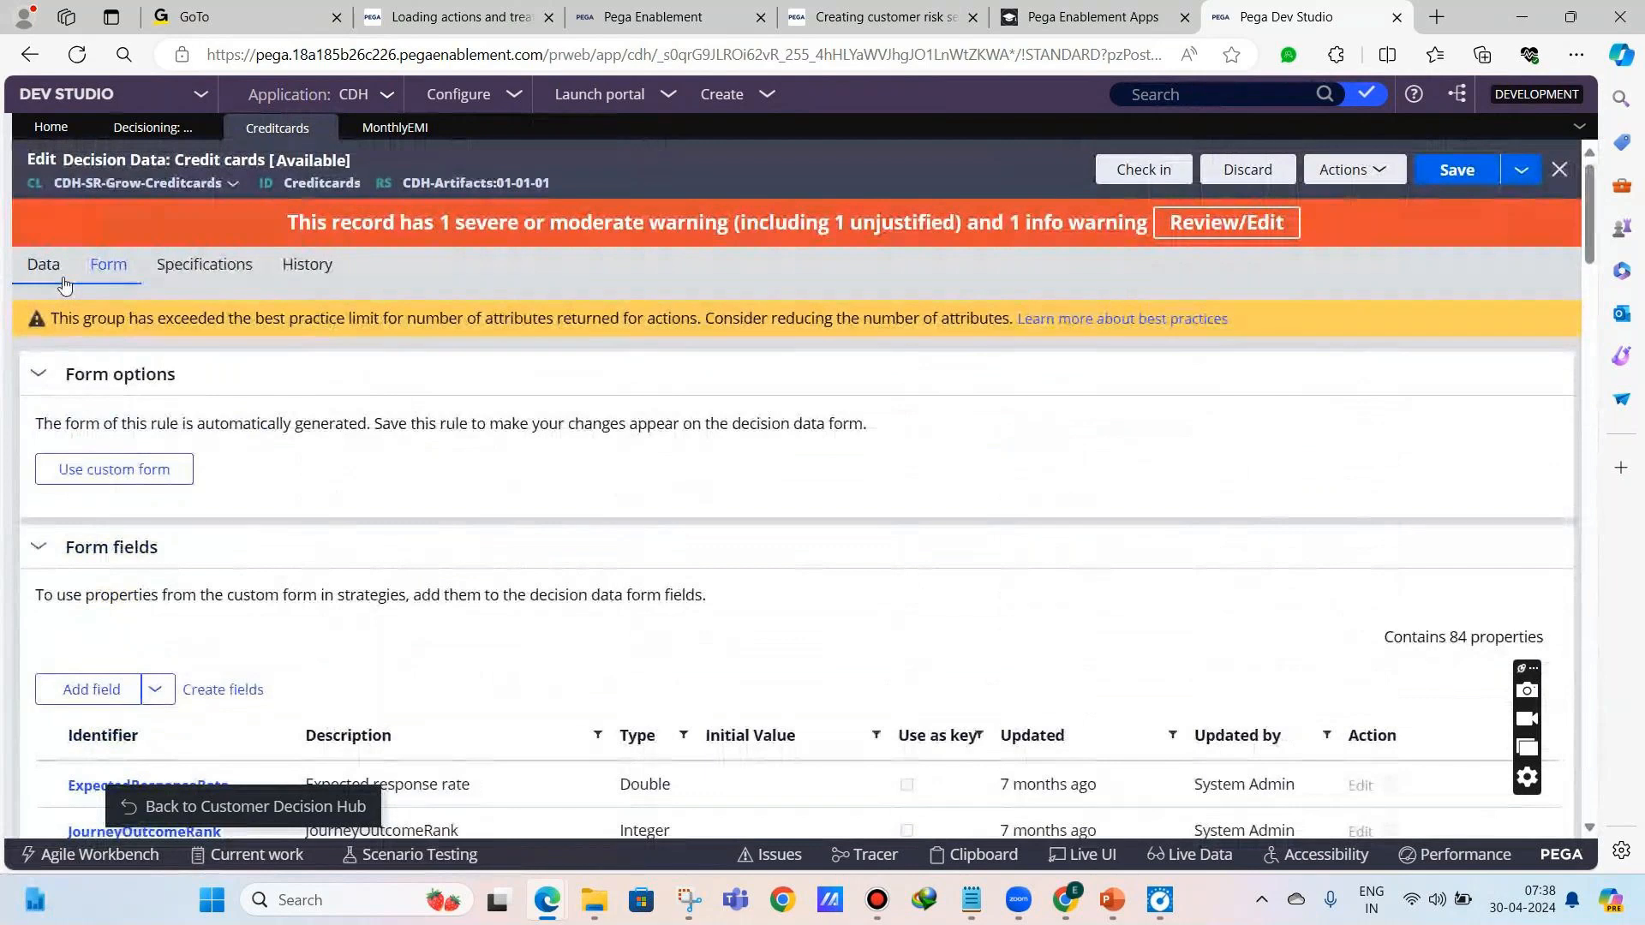
pyautogui.click(47, 265)
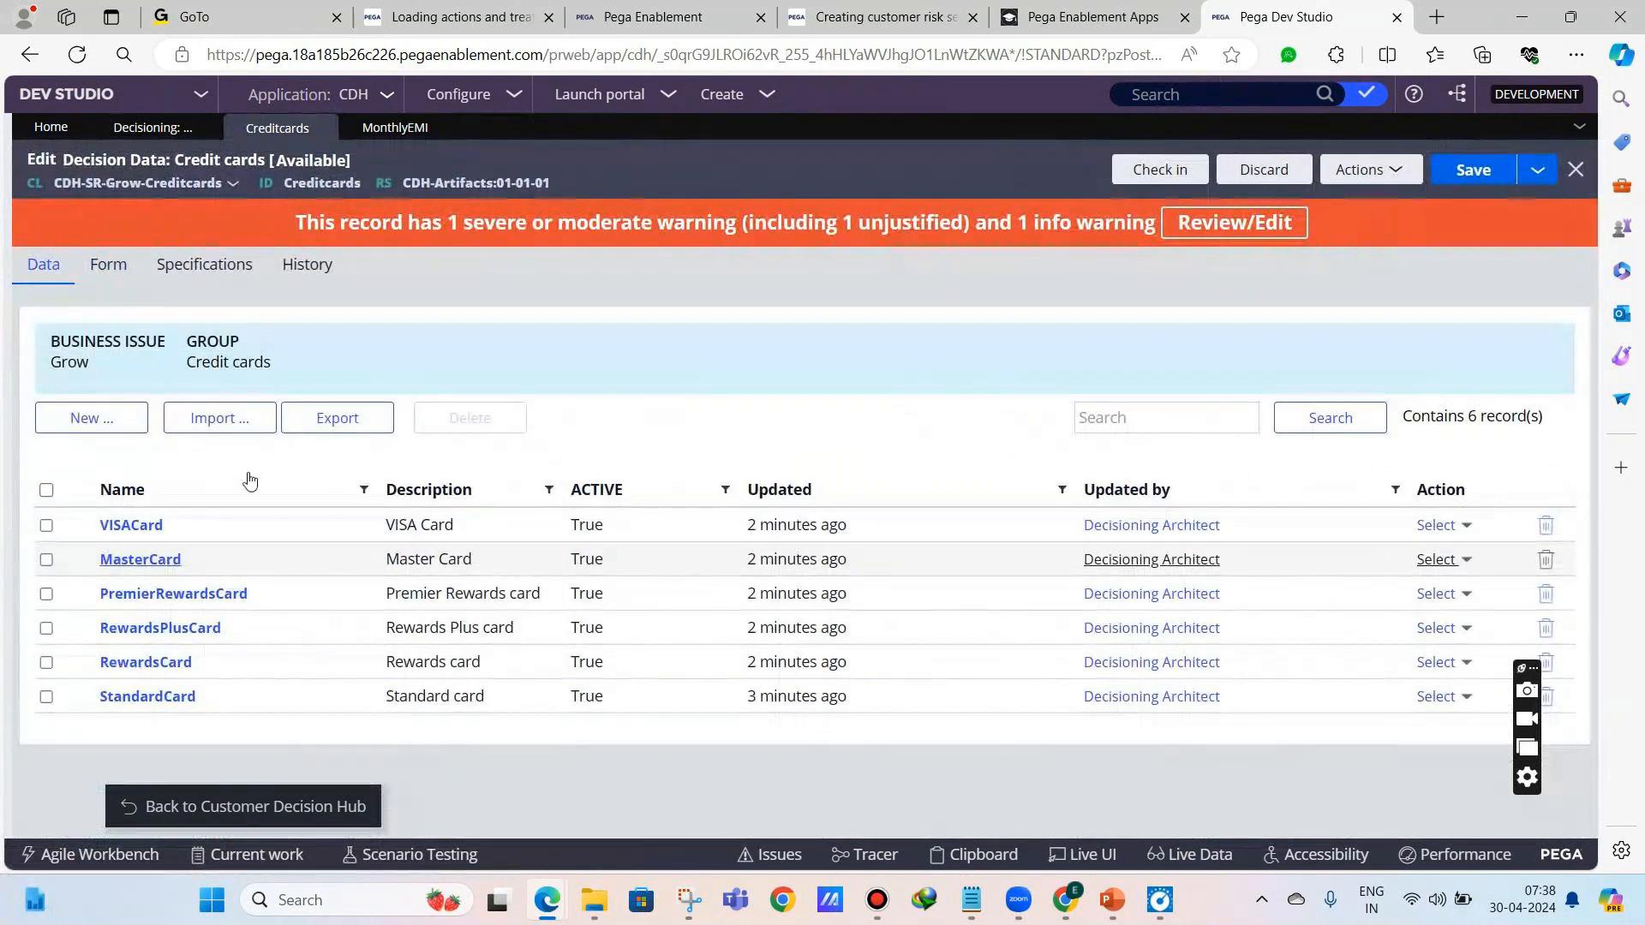
# - Switch to the Day 4.txt notes in Notepad and add the heading "--- To add the attrbutes for proposition" below the business taxonomy
pyautogui.click(109, 265)
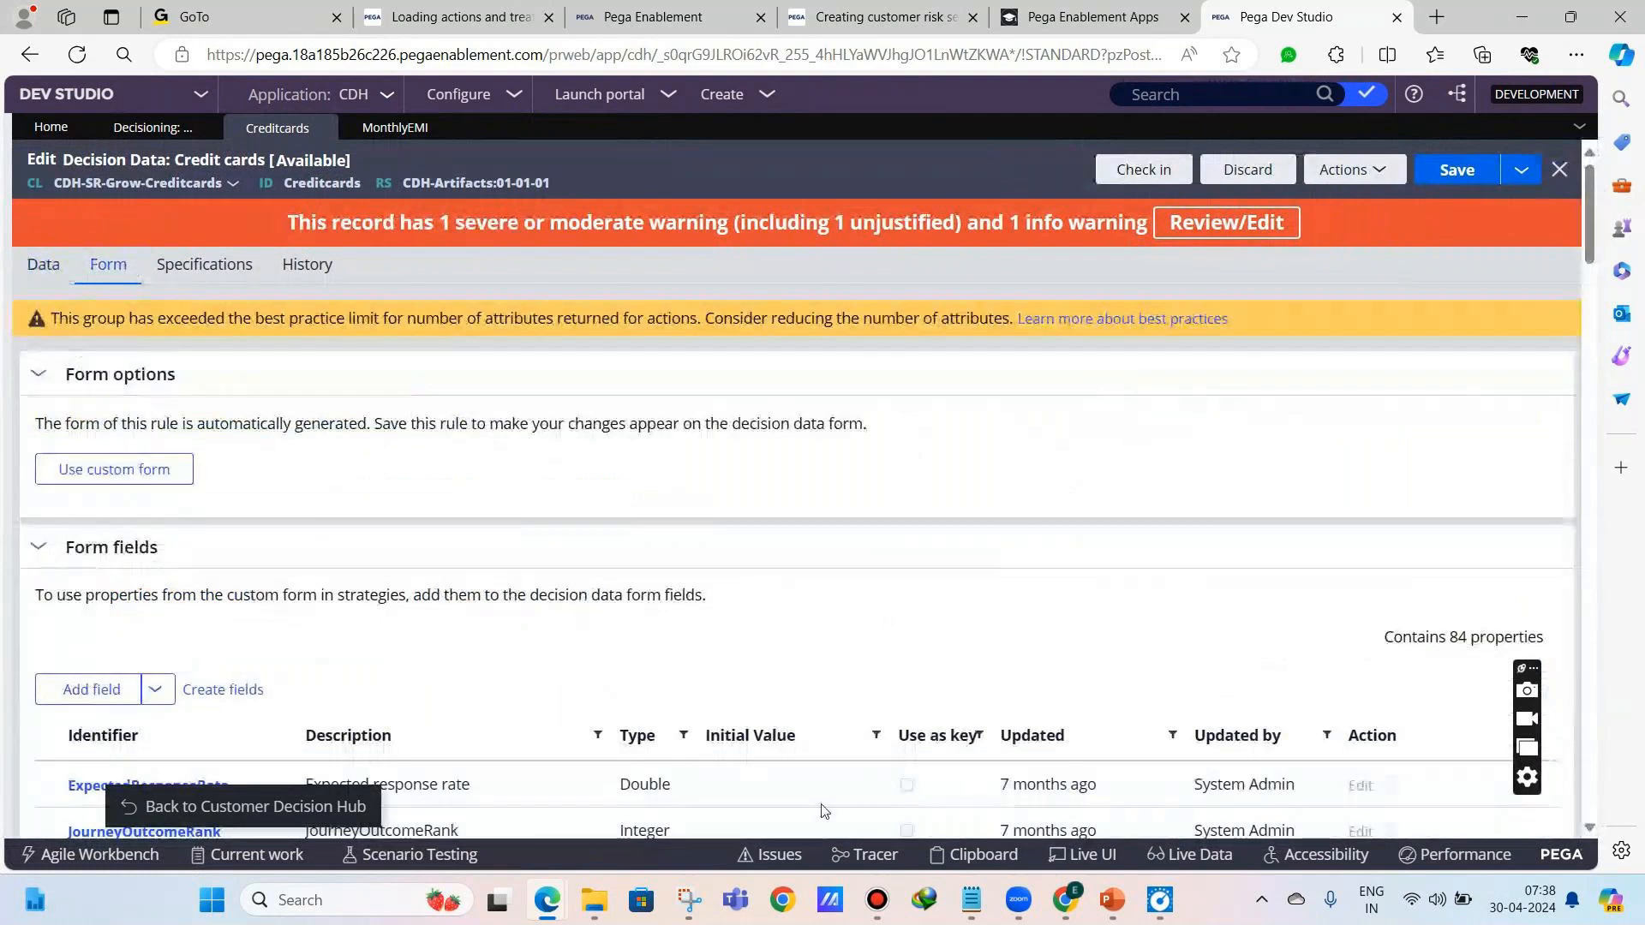
pyautogui.click(982, 893)
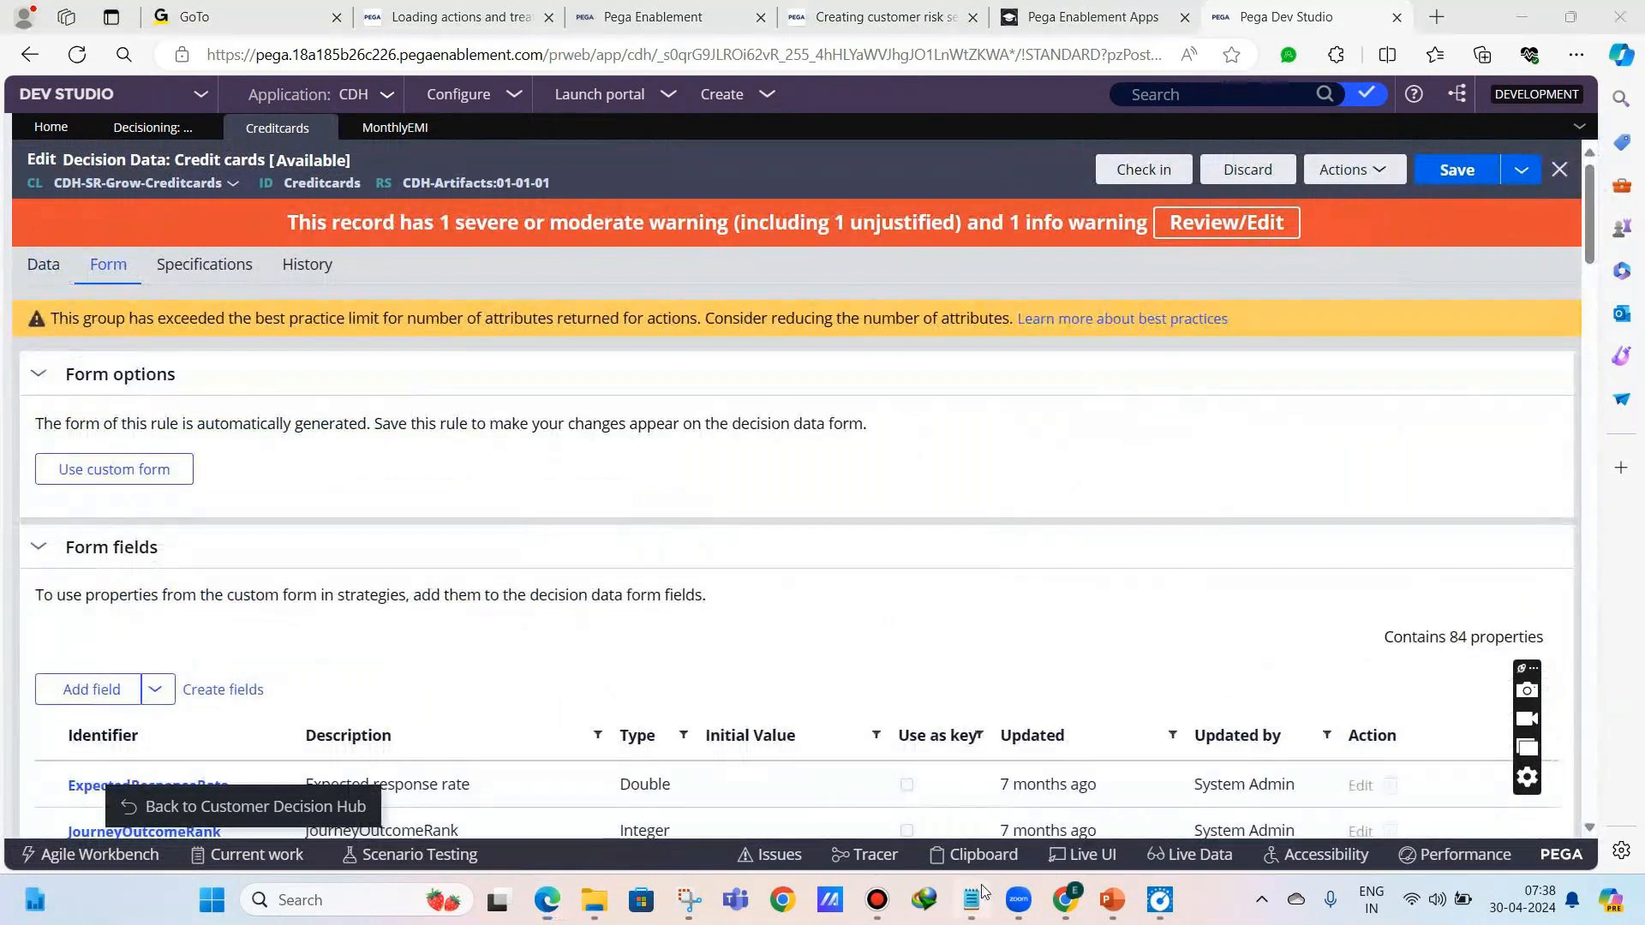
pyautogui.scroll(-1, 719, 768)
pyautogui.write('--- To c')
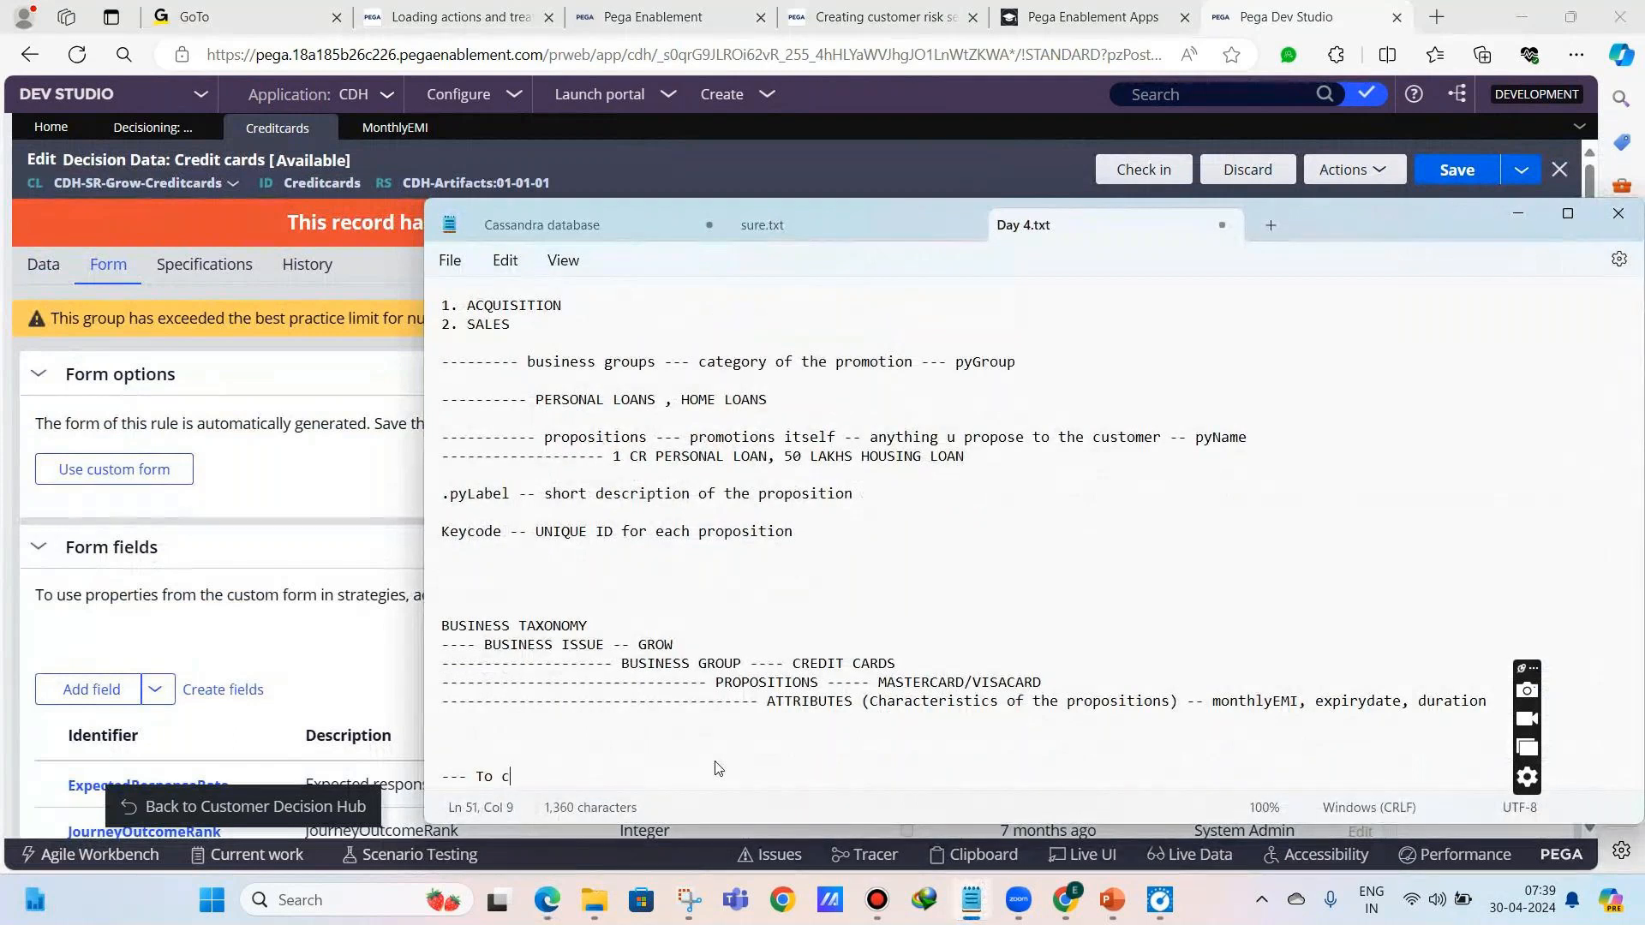
pyautogui.press('BackSpace')
pyautogui.write('add the attrbutes for propositio')
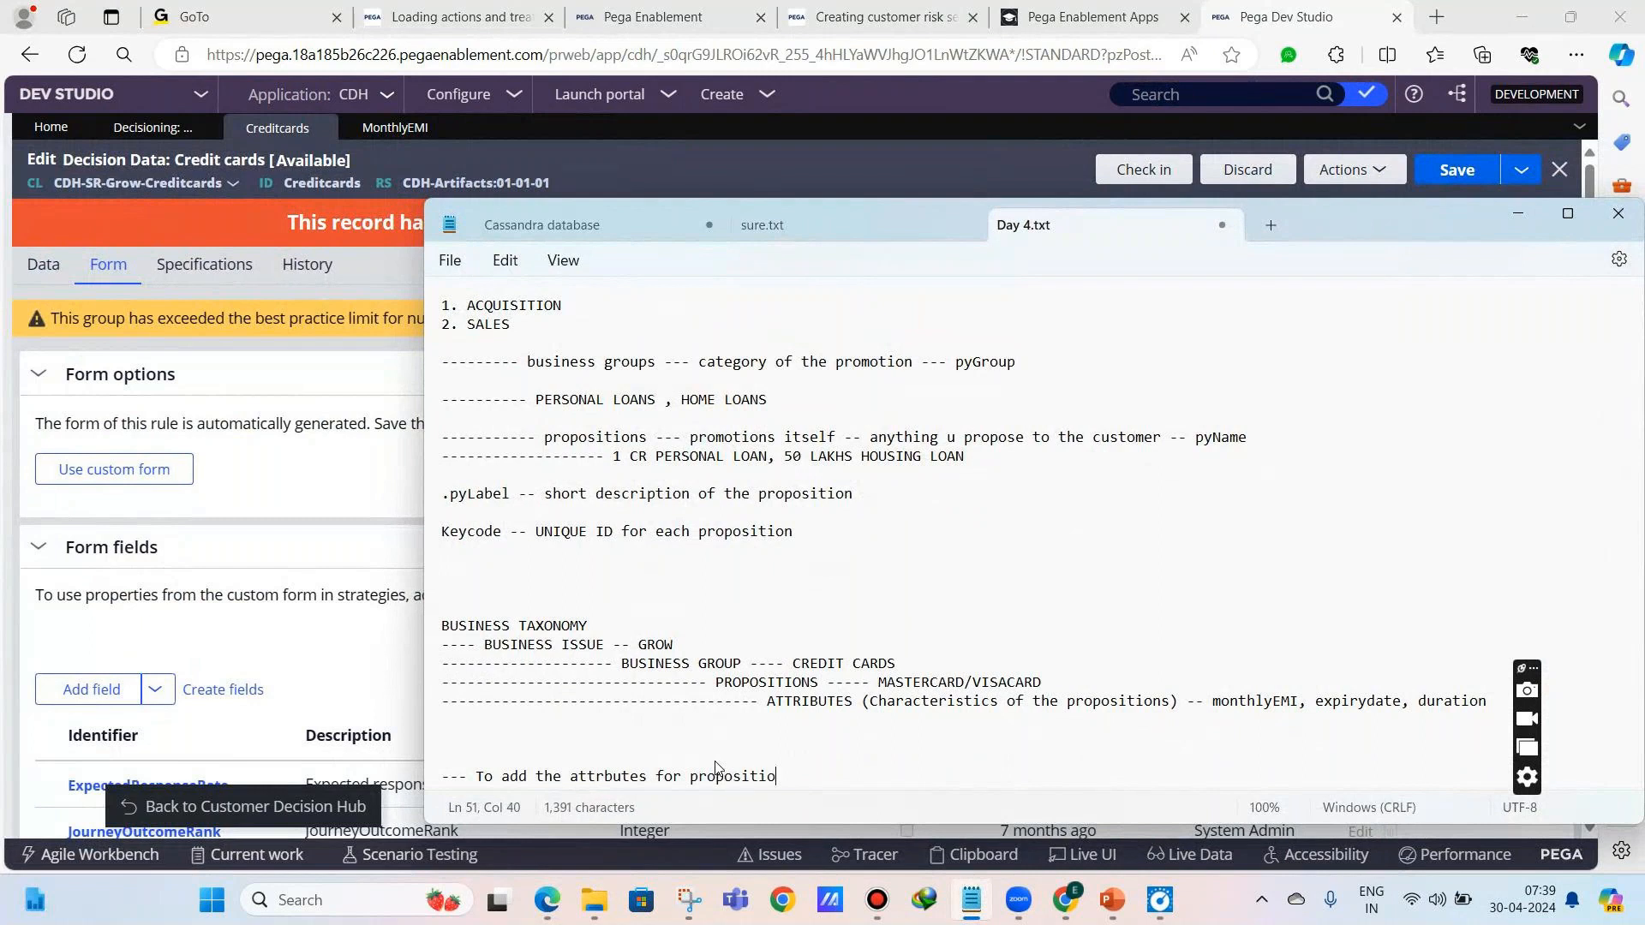
pyautogui.write('n')
pyautogui.press('Return')
pyautogui.press('Return')
# - Add the first instruction under the heading: "1. go to the form tab and add the fields"
pyautogui.write('1. go to ')
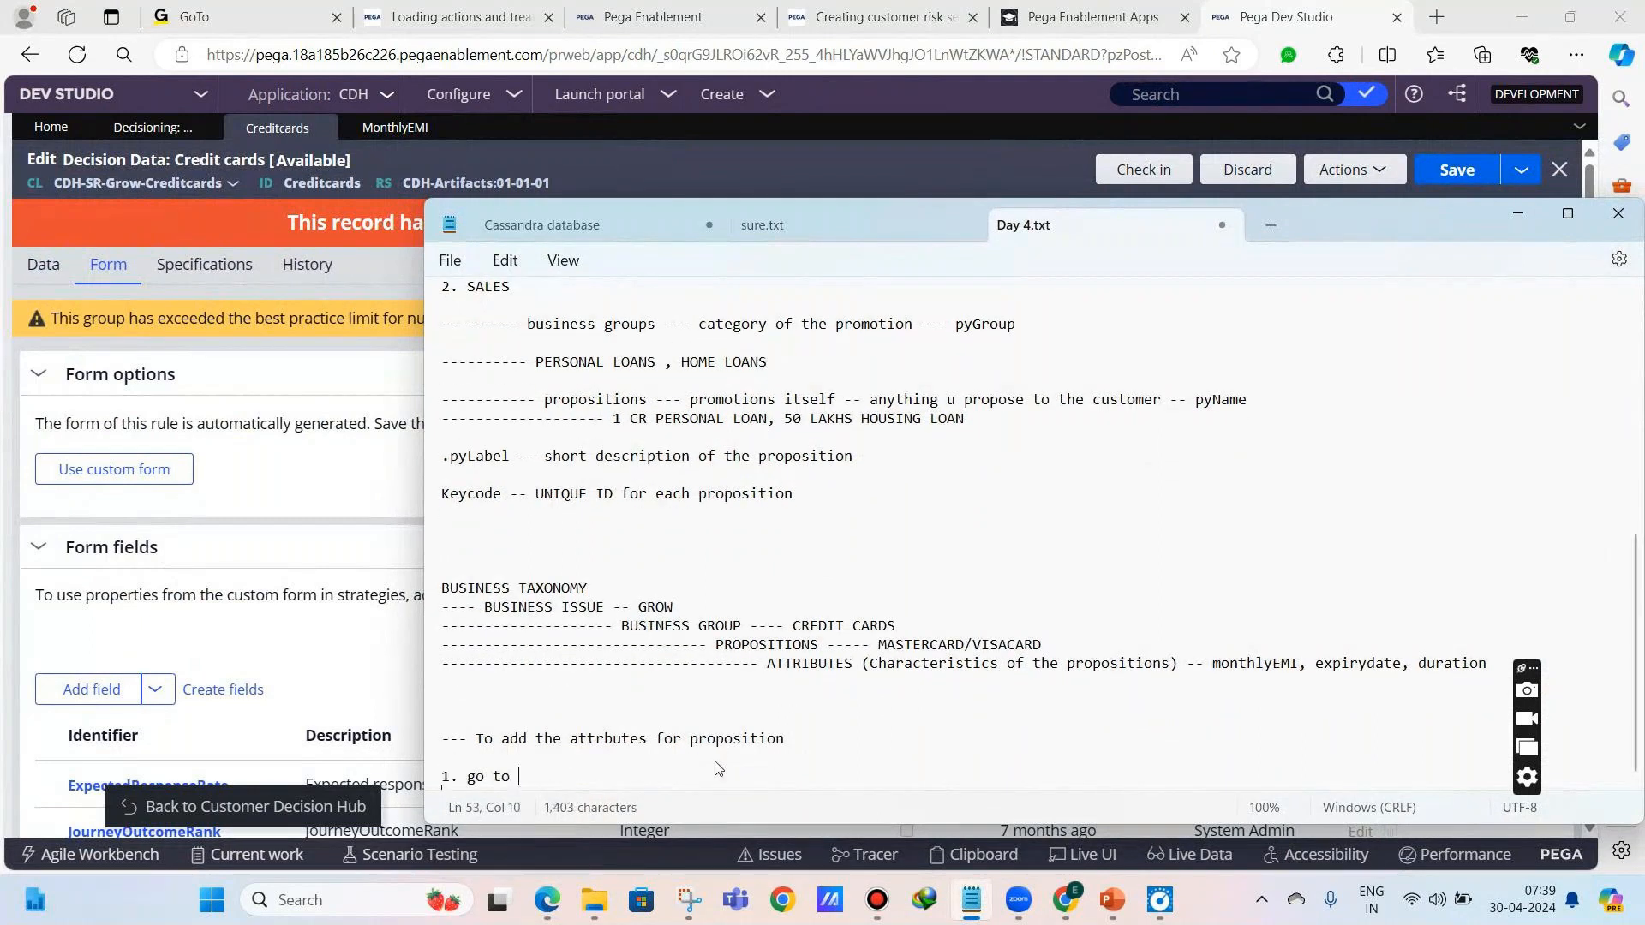
pyautogui.write('the form tab and add ')
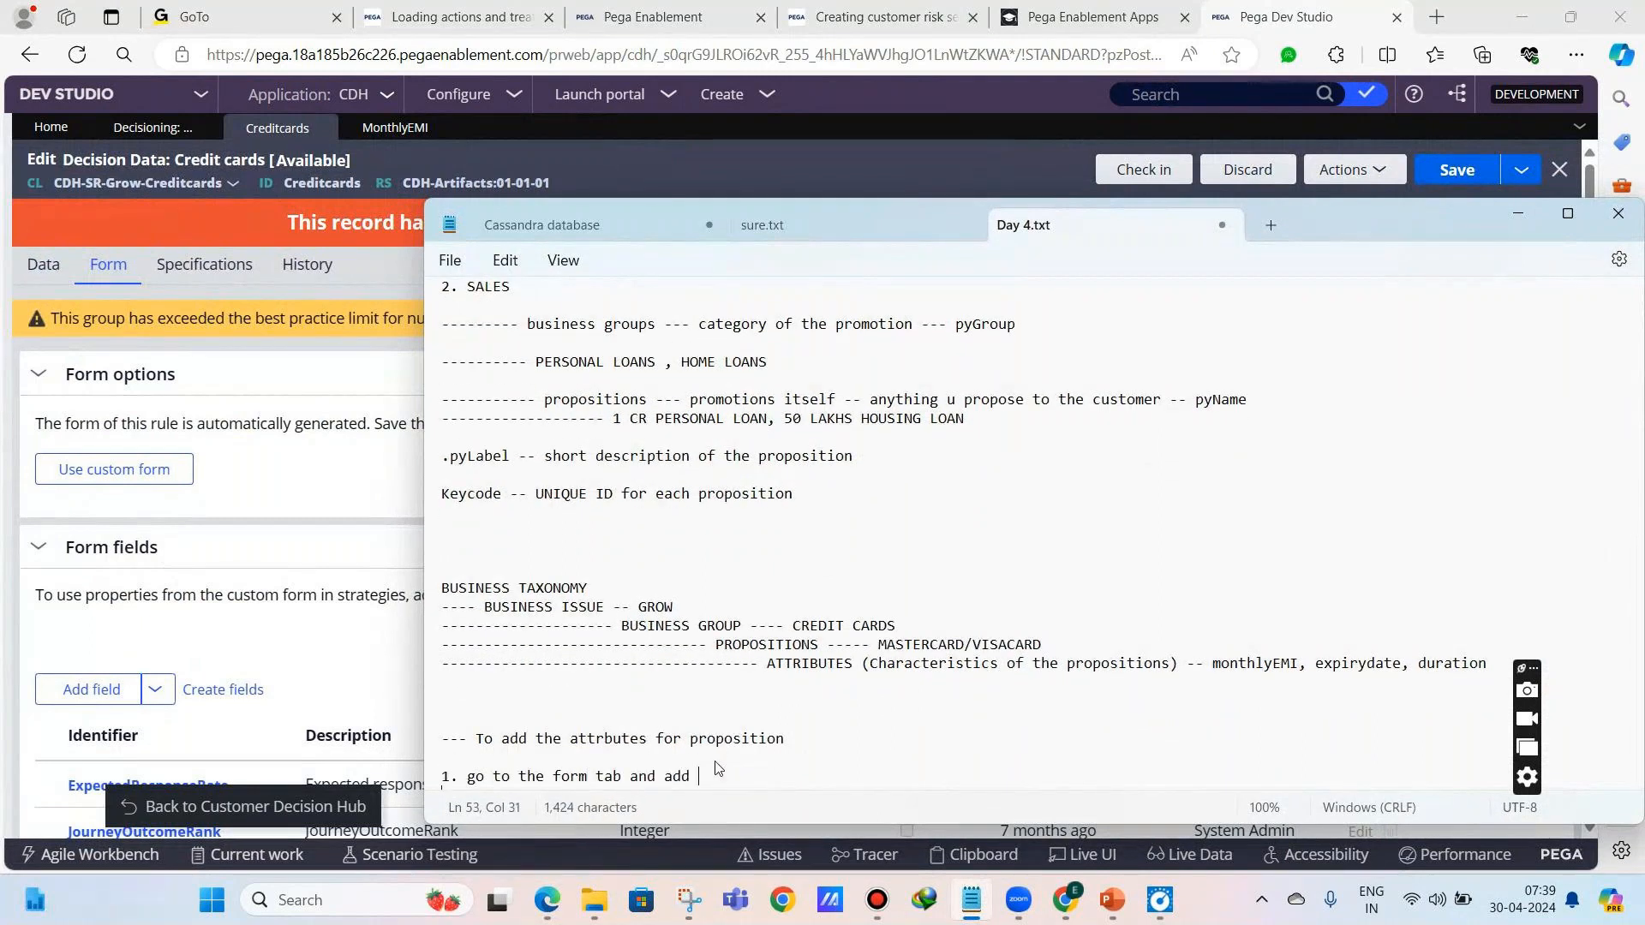
pyautogui.write('the fields')
pyautogui.press('Return')
# - Add the line "2. save the decision data and open individual proposition and update" and save the notes
pyautogui.write('2. sa')
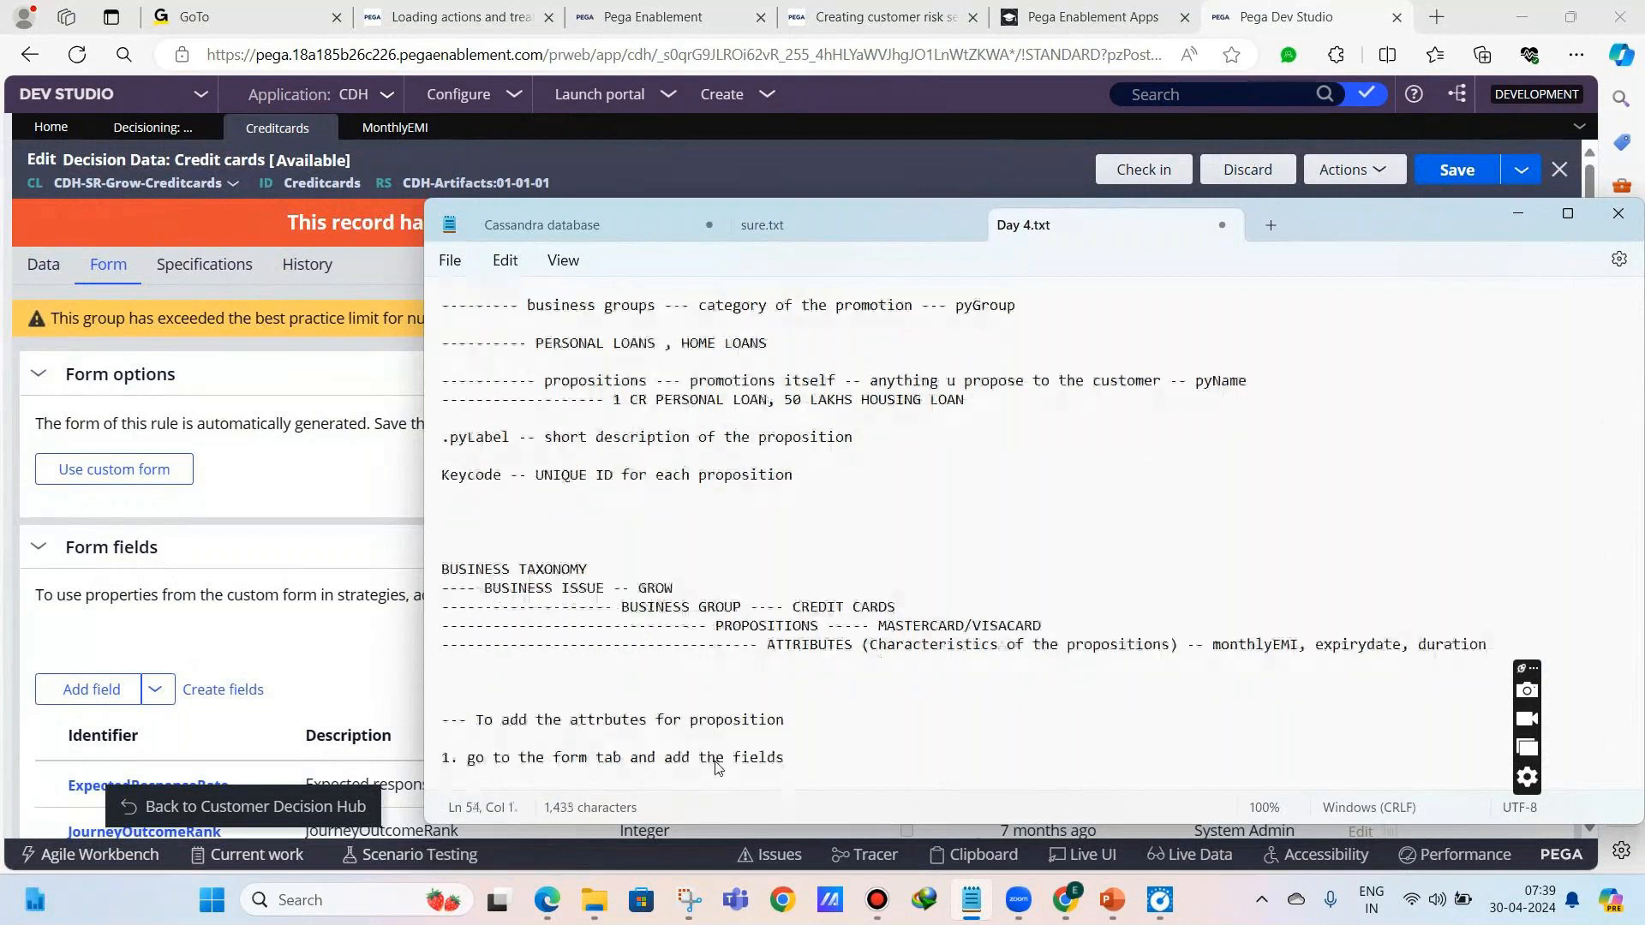
pyautogui.write('ve the decision data and')
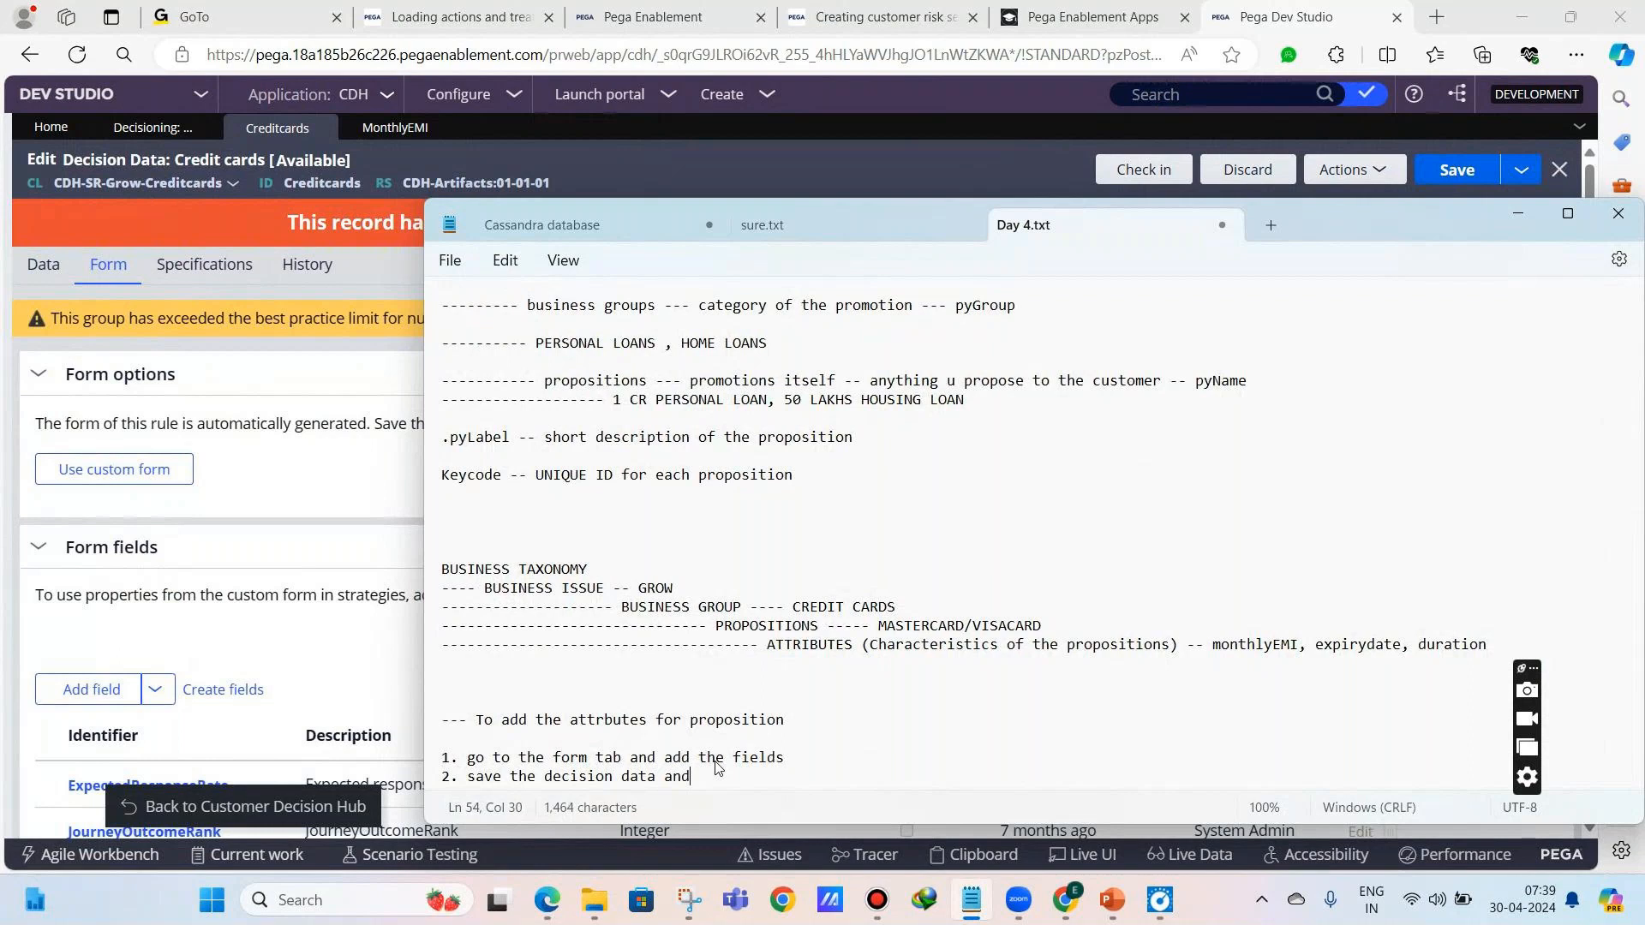
pyautogui.write(' refr')
pyautogui.press('BackSpace')
pyautogui.press('BackSpace')
pyautogui.press('BackSpace')
pyautogui.press('BackSpace')
pyautogui.write('open')
pyautogui.write('individual proposit')
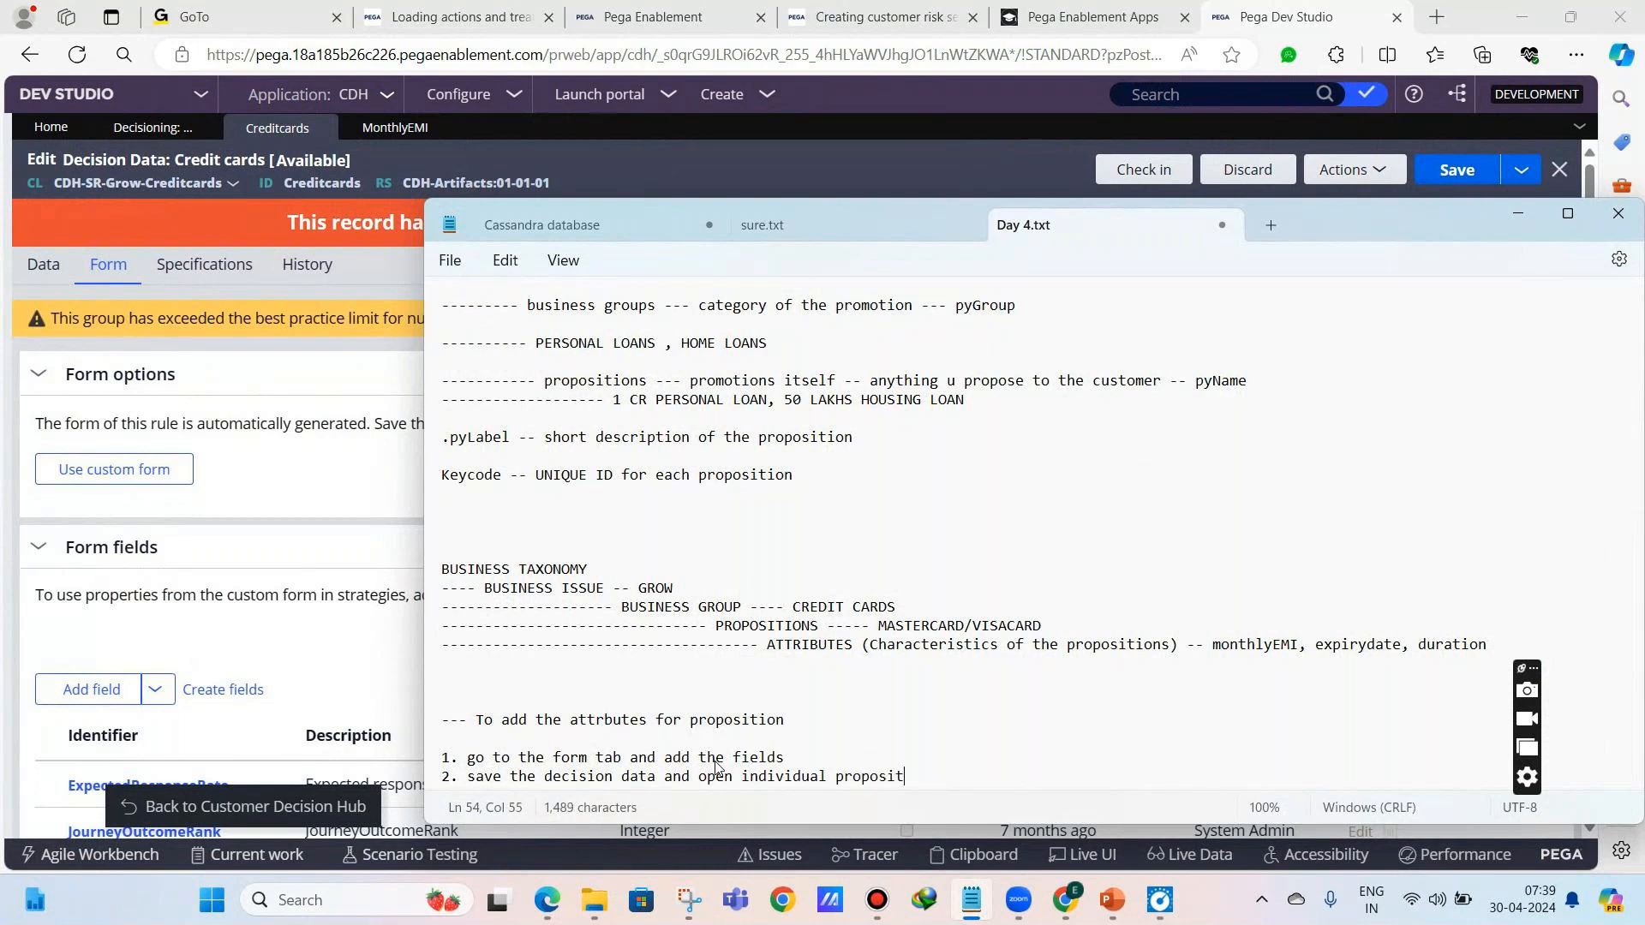
pyautogui.write('ion and update')
pyautogui.hotkey('ctrl', 's')
# - Back in Pega Dev Studio, export the Credit cards propositions to a CSV file and open the newest download in Excel
pyautogui.click(334, 497)
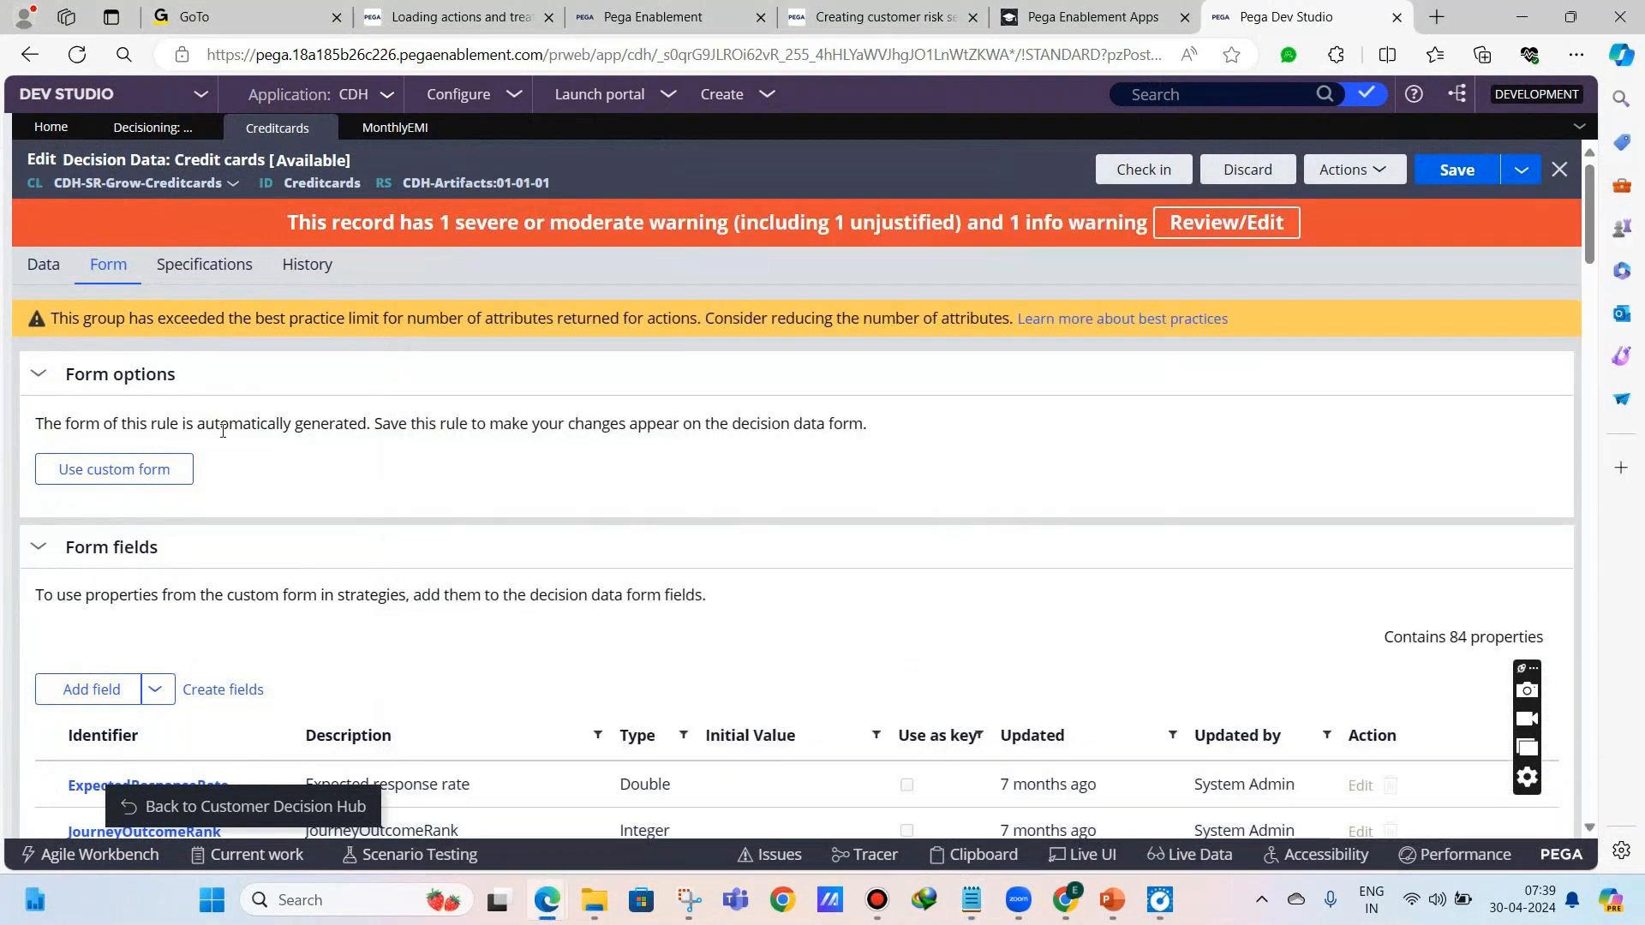
pyautogui.click(44, 263)
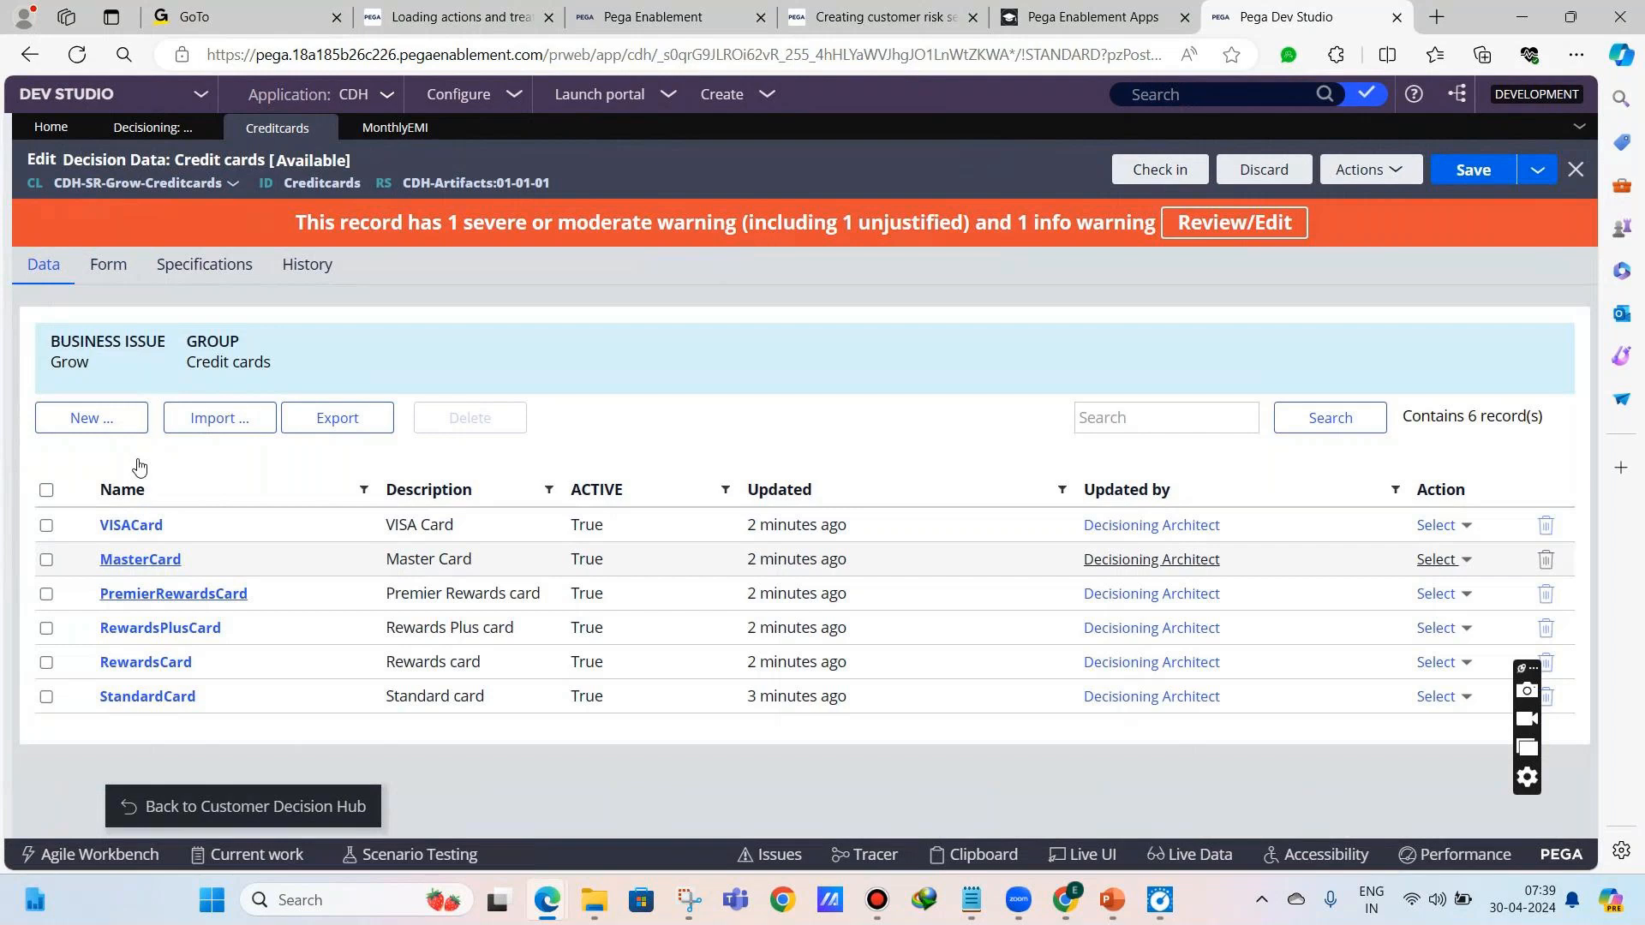
pyautogui.click(337, 417)
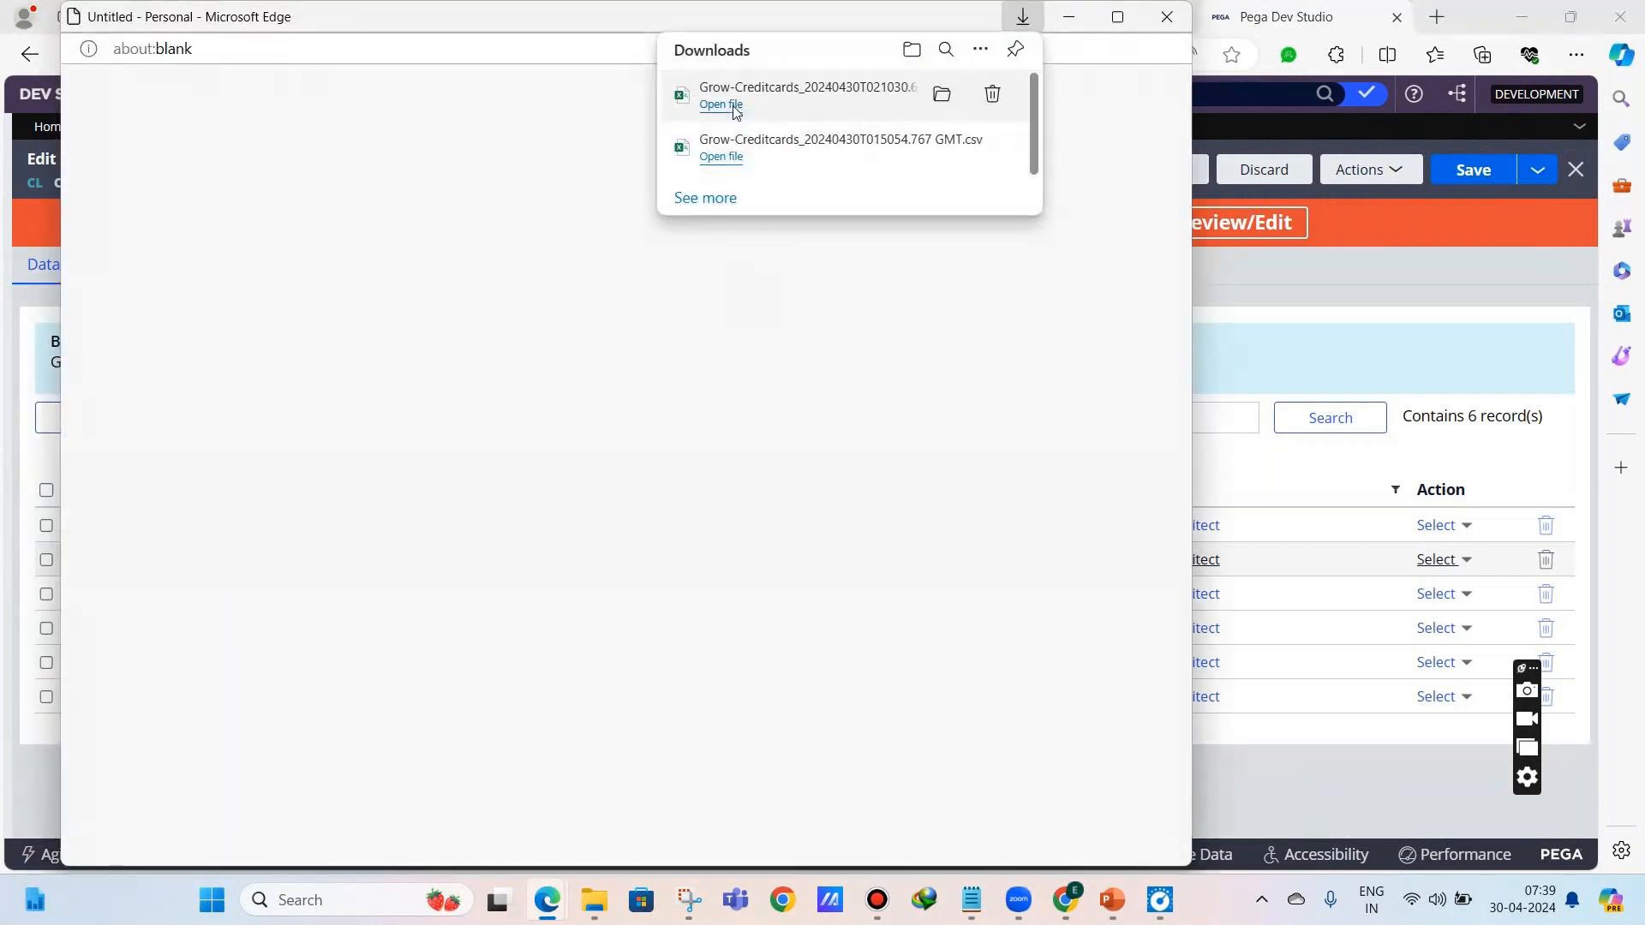
pyautogui.click(722, 104)
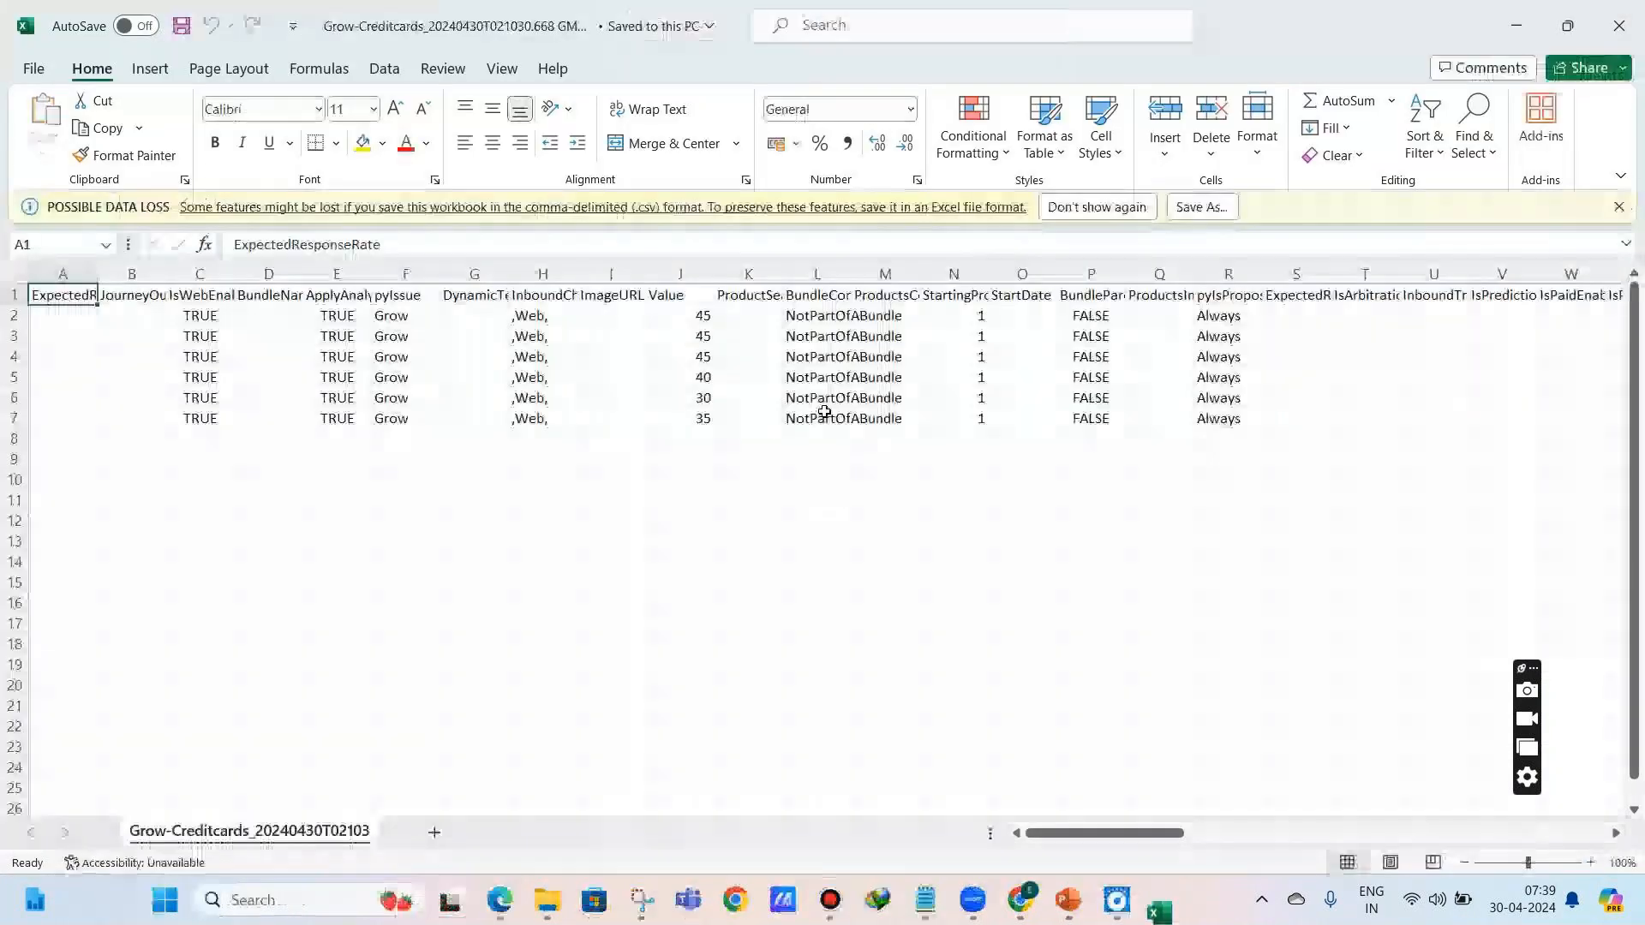
# - Check the MonthlyEMI and ExpiryMonth columns for all propositions in the exported file, then close it without keeping changes
pyautogui.moveTo(1127, 837); pyautogui.dragTo(1557, 812)
pyautogui.click(1530, 275)
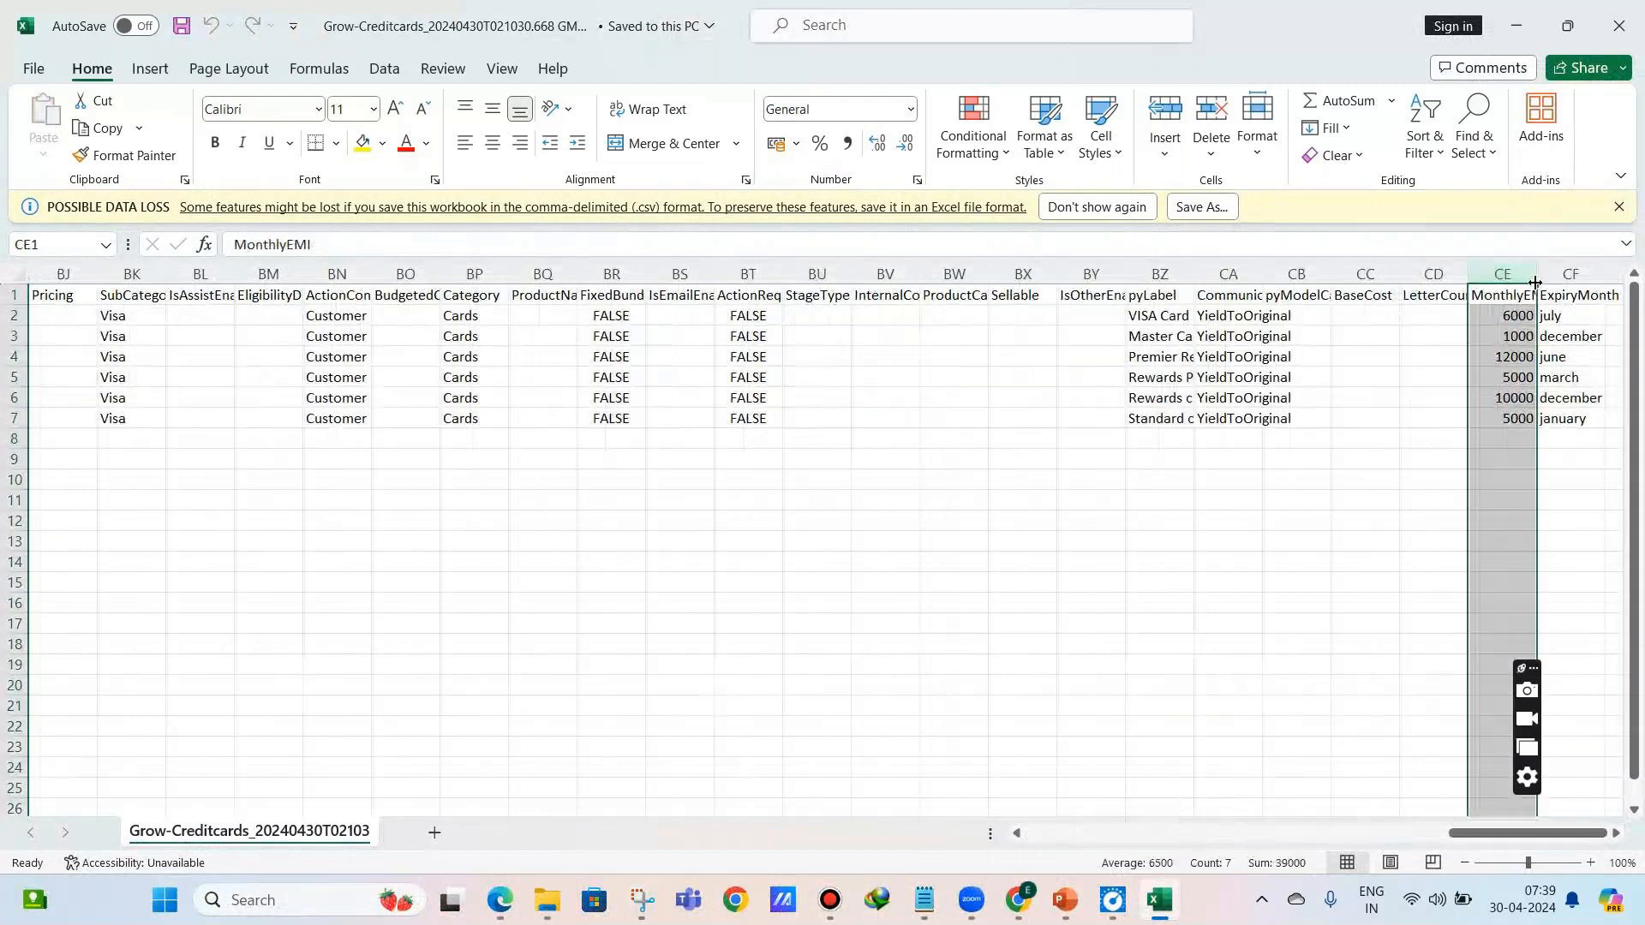
pyautogui.doubleClick(1531, 276)
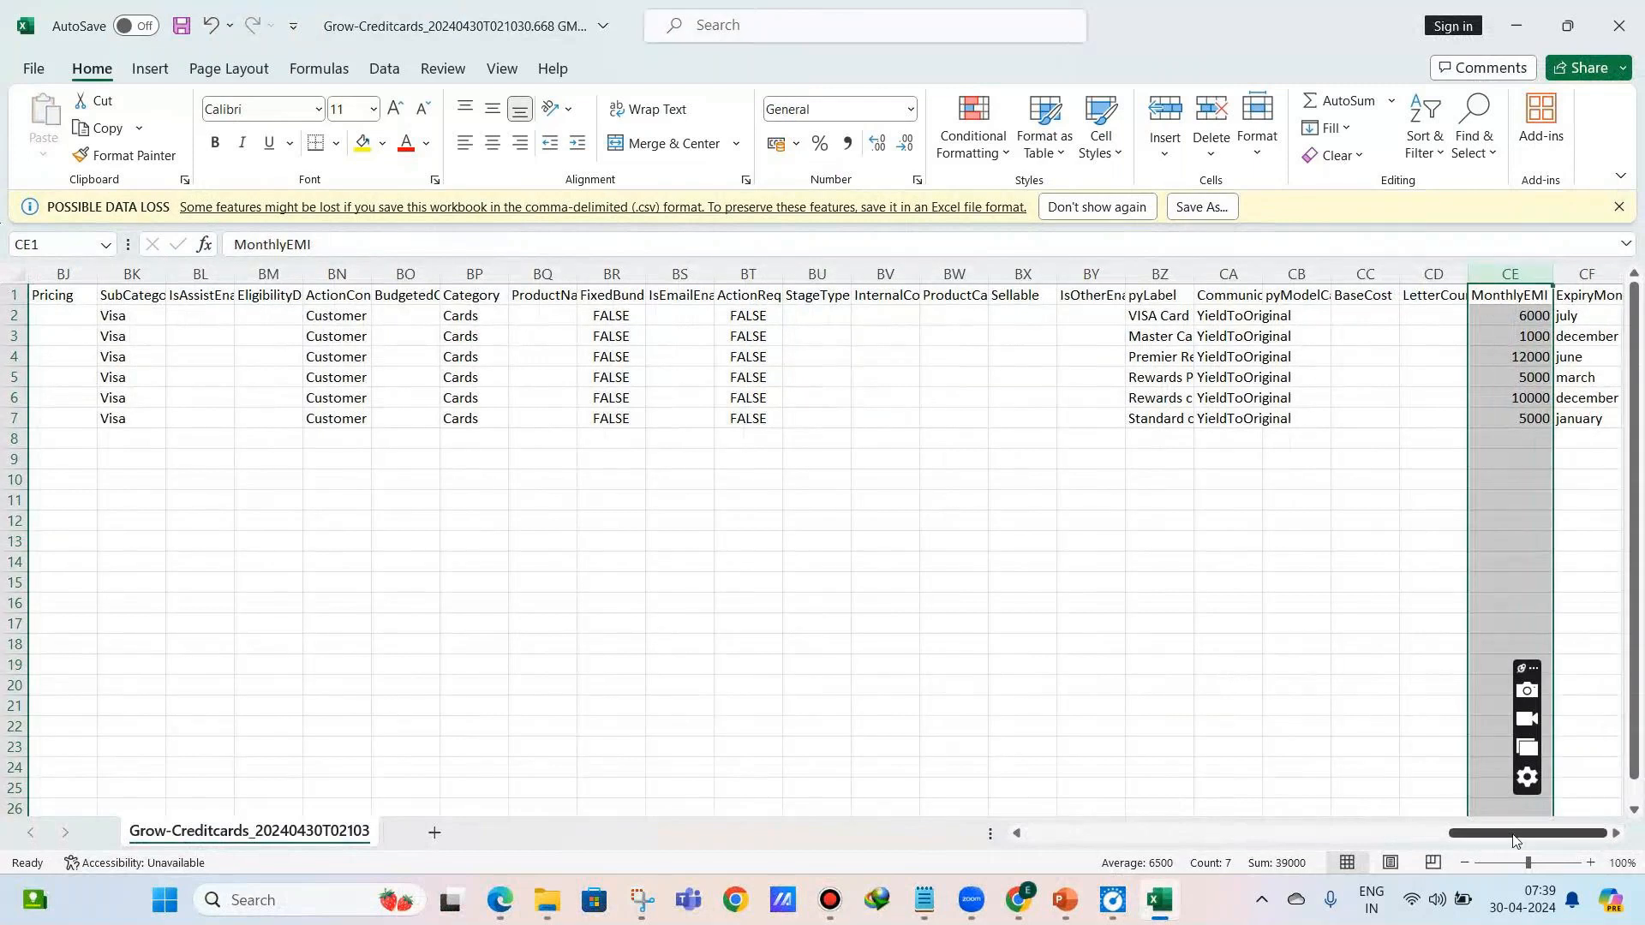
pyautogui.click(1585, 312)
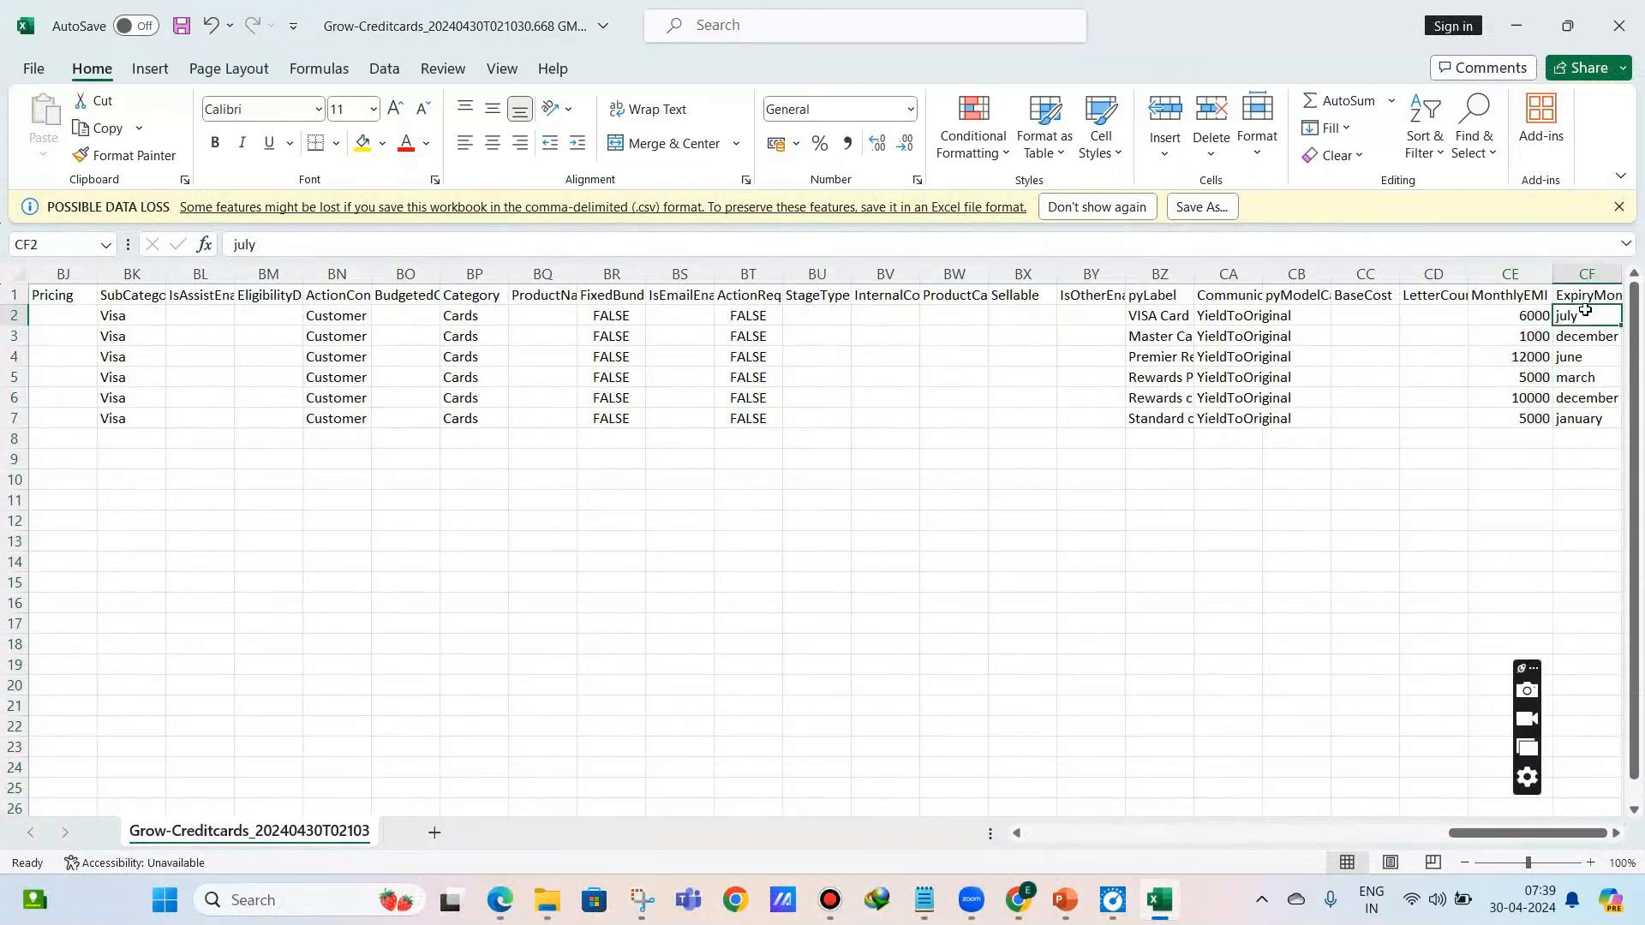
pyautogui.hotkey('ctrl', 'shift', 'Down')
pyautogui.moveTo(1512, 315); pyautogui.dragTo(1496, 414)
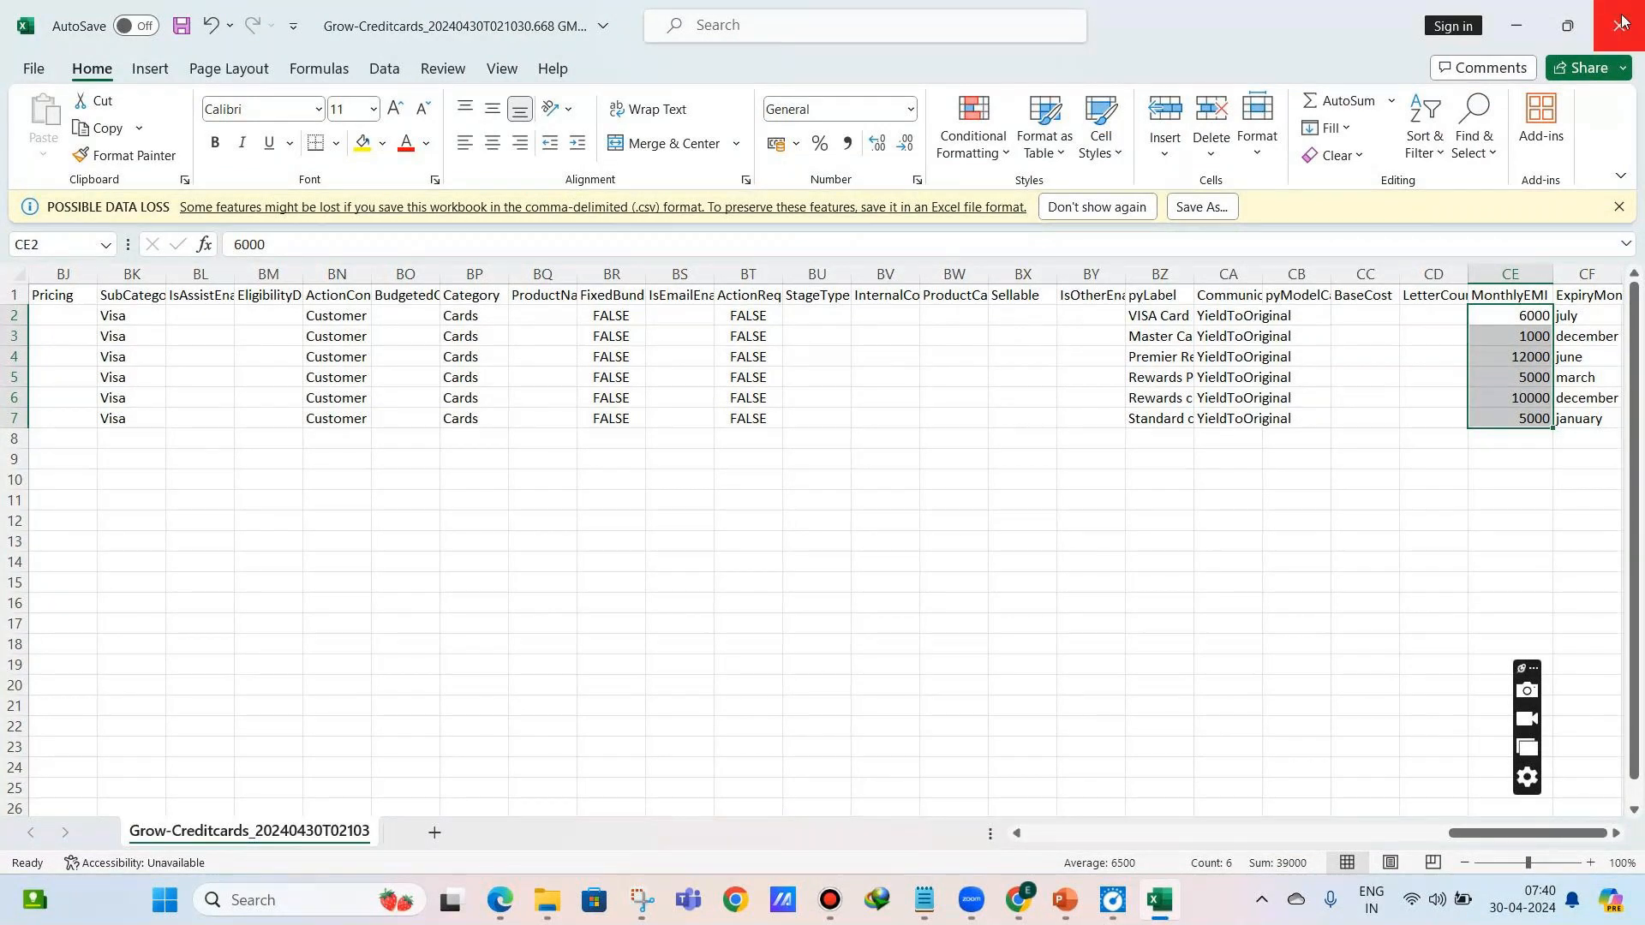
pyautogui.click(1636, 7)
pyautogui.click(1369, 356)
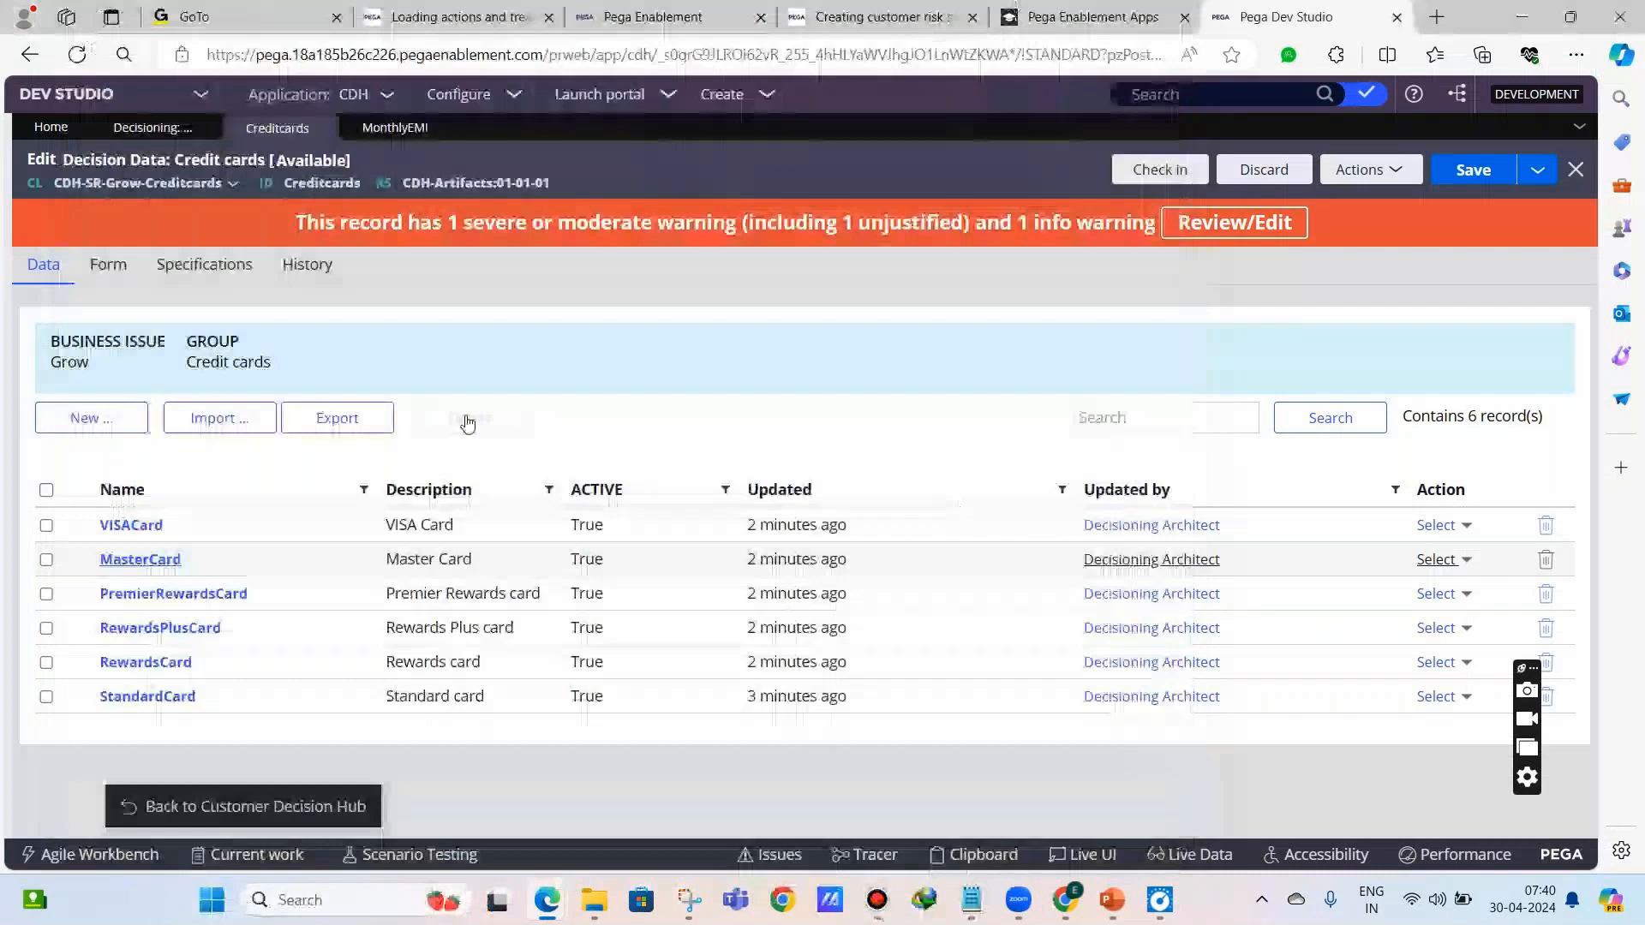
# - Open the MasterCard proposition, review its ExpiryMonth value and close it unchanged
pyautogui.click(152, 560)
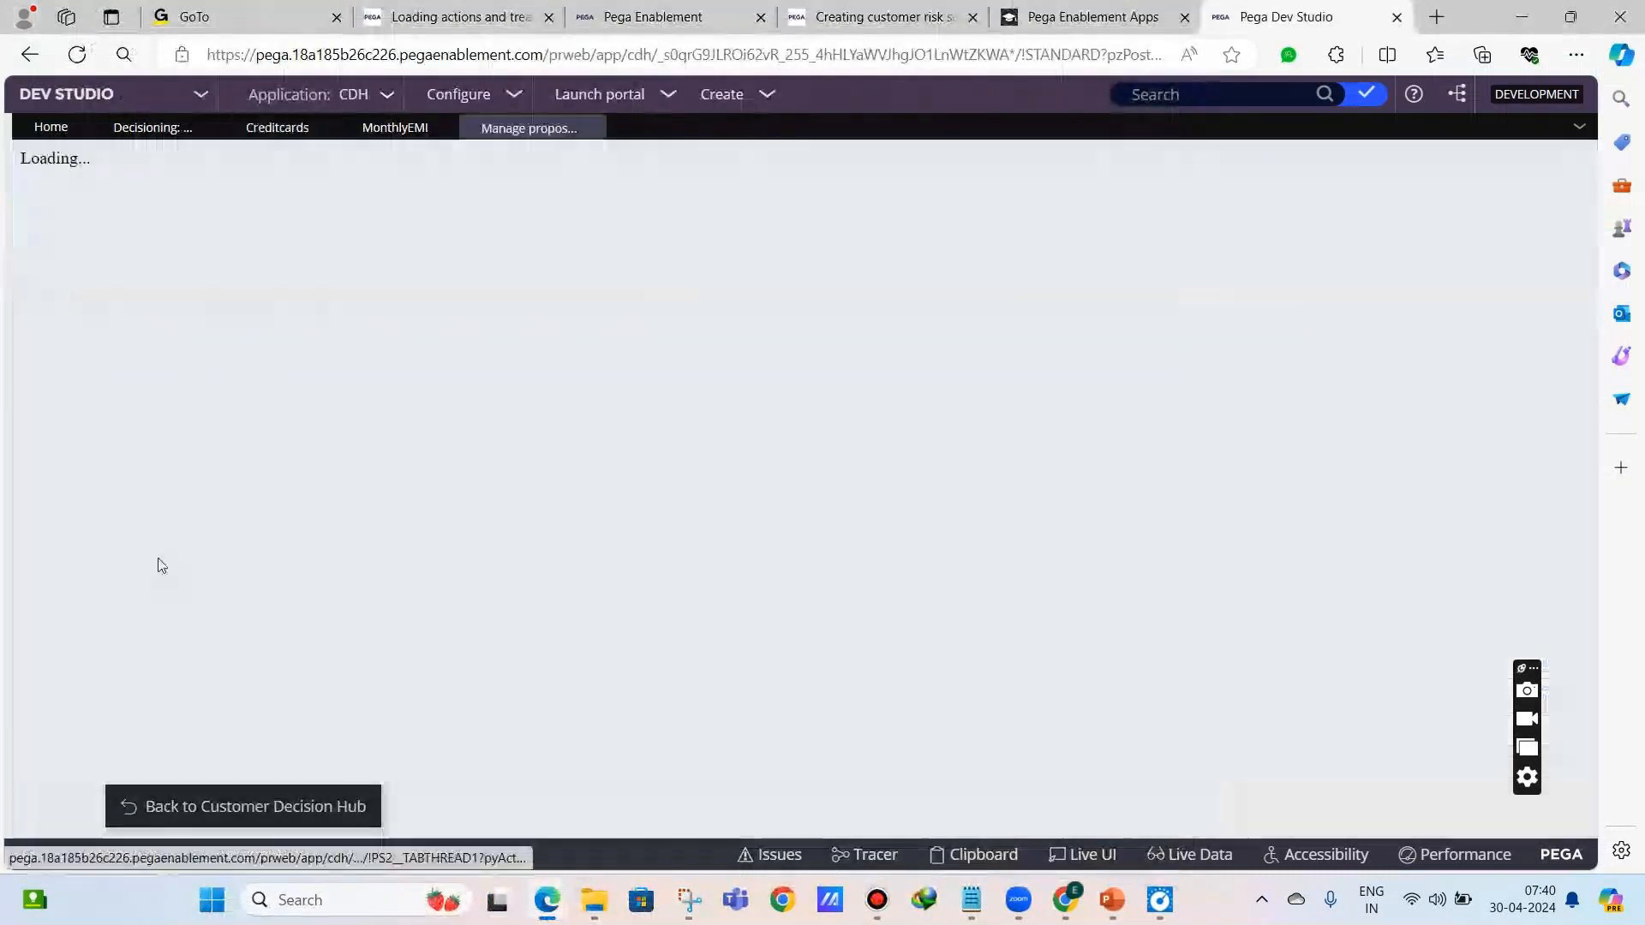
pyautogui.click(100, 651)
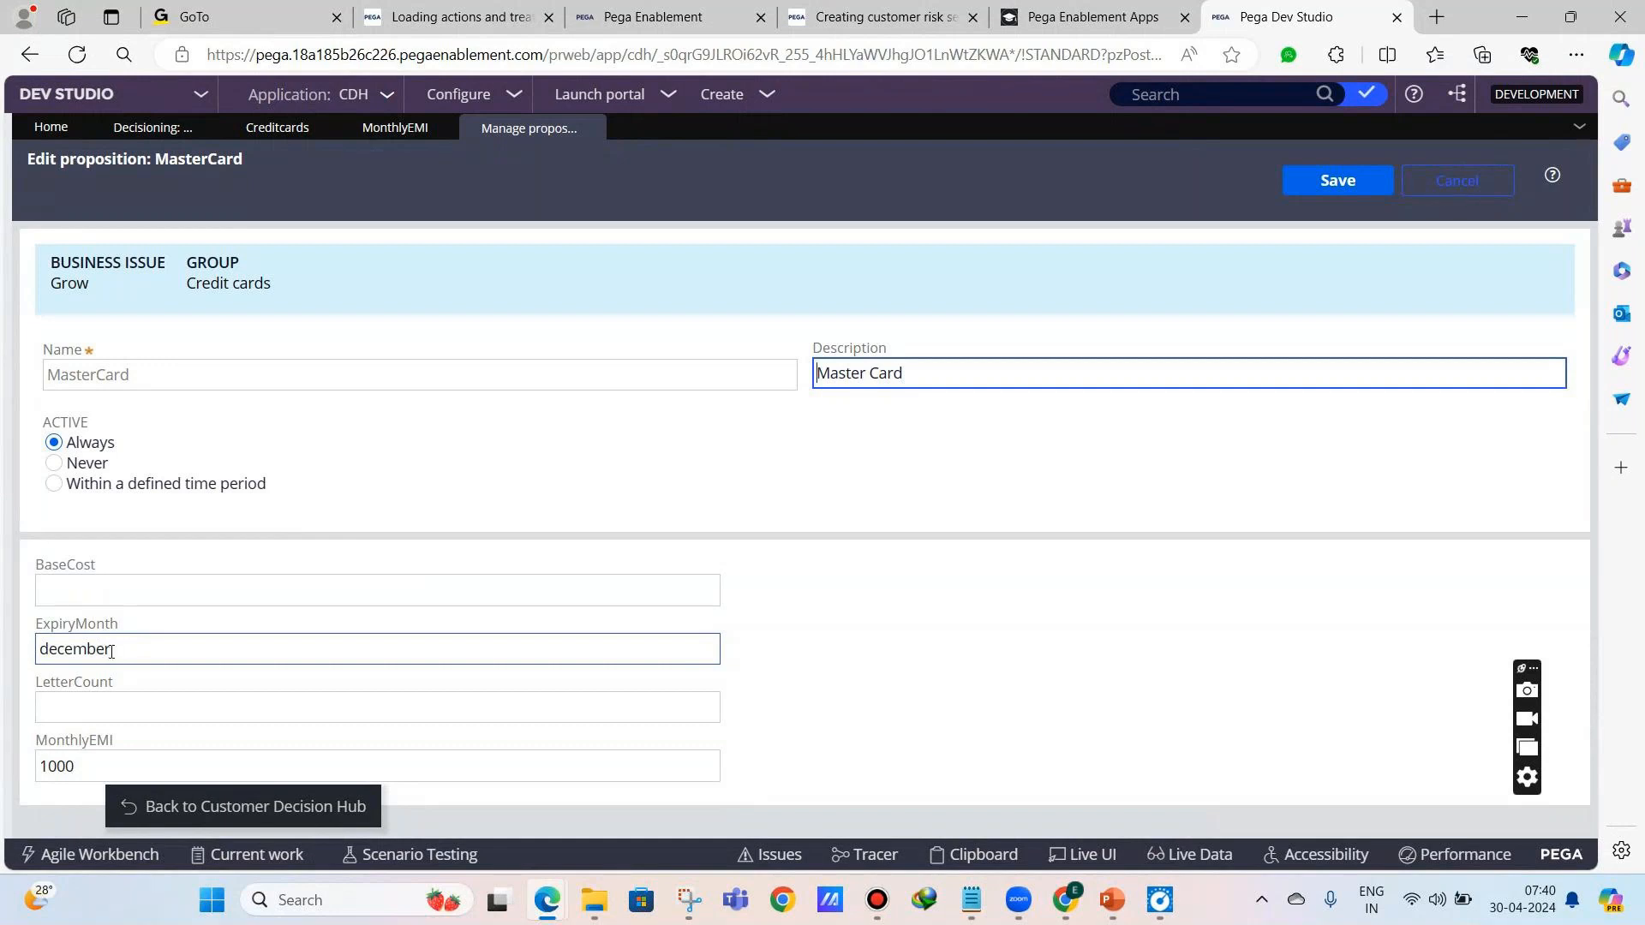
pyautogui.click(111, 651)
pyautogui.doubleClick(111, 651)
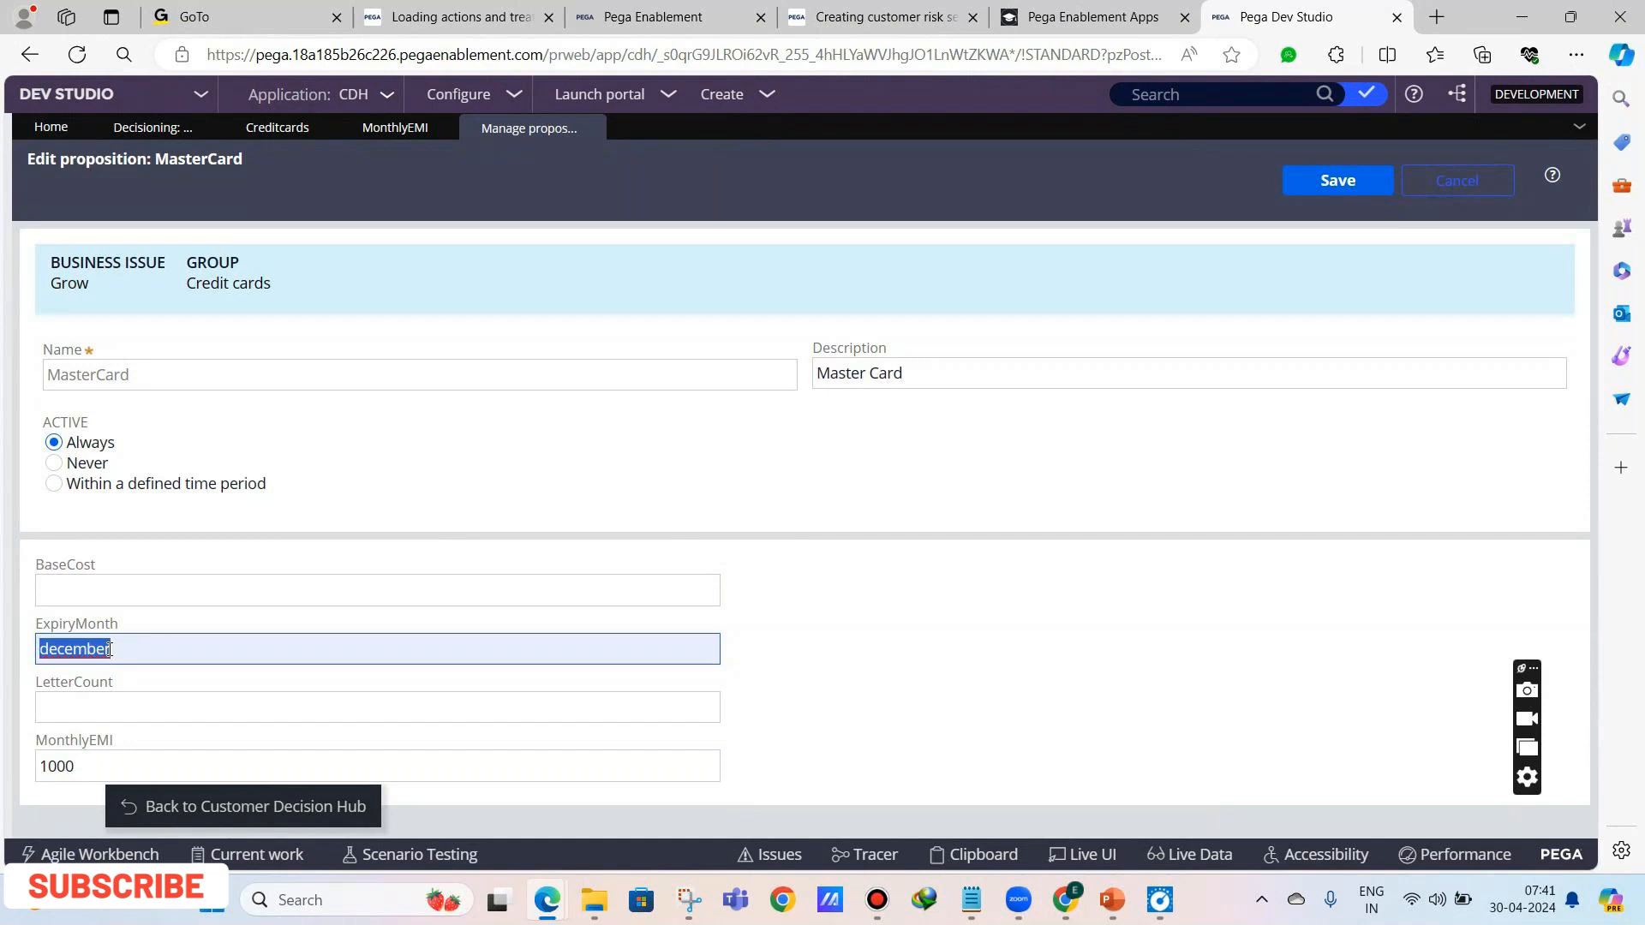
pyautogui.click(138, 659)
pyautogui.doubleClick(138, 659)
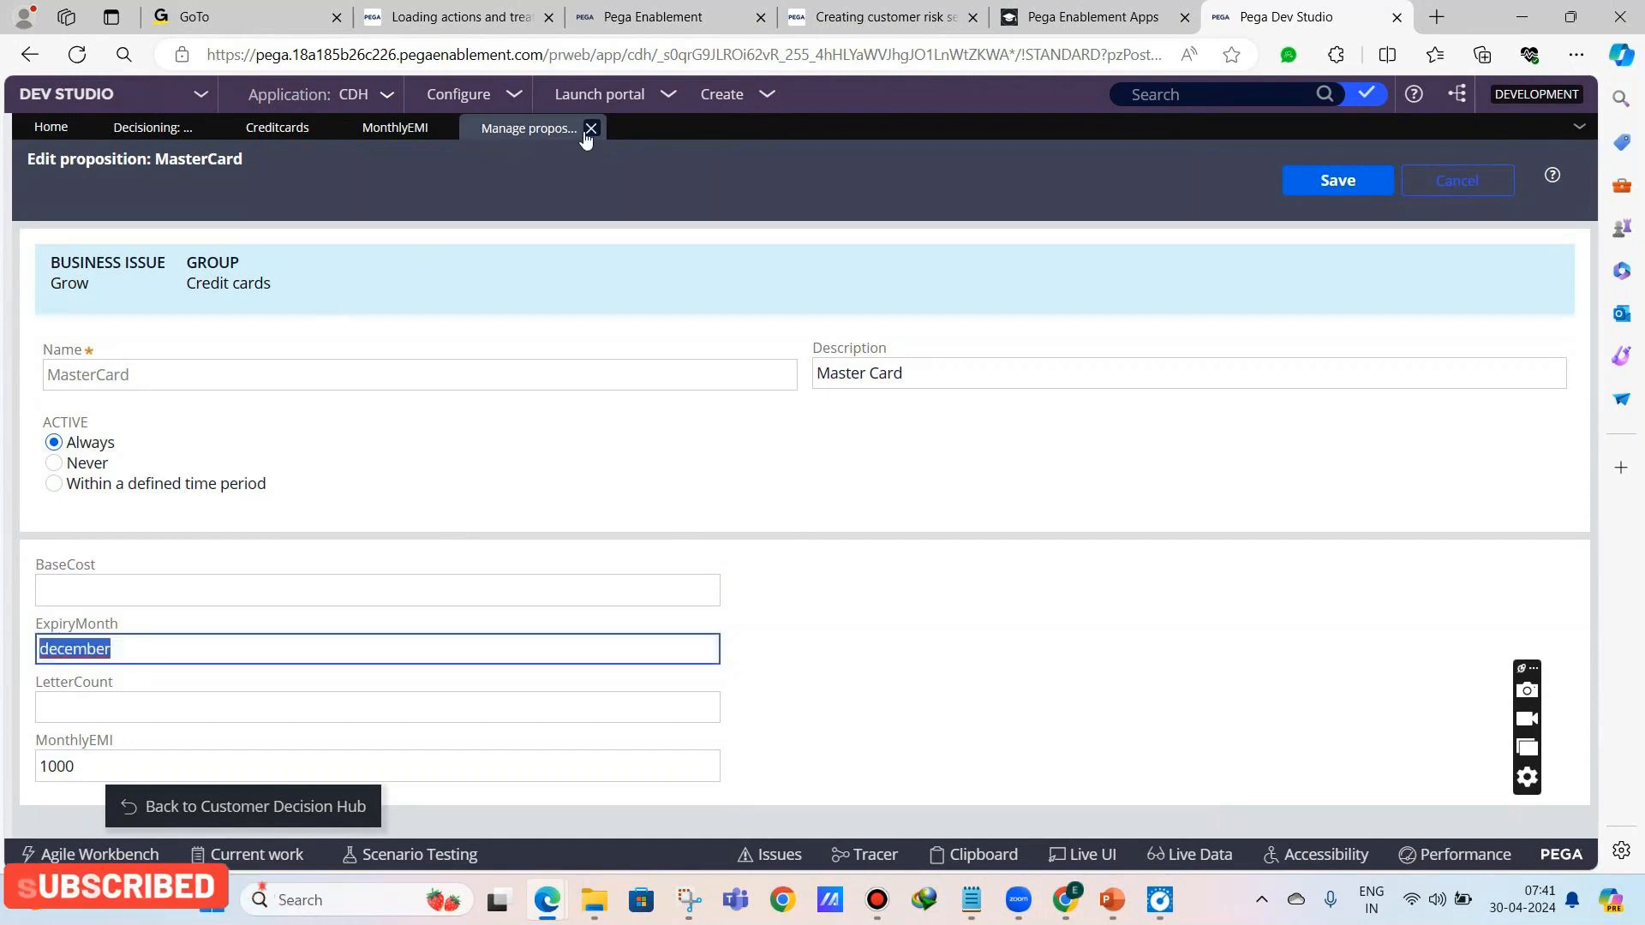
pyautogui.click(591, 131)
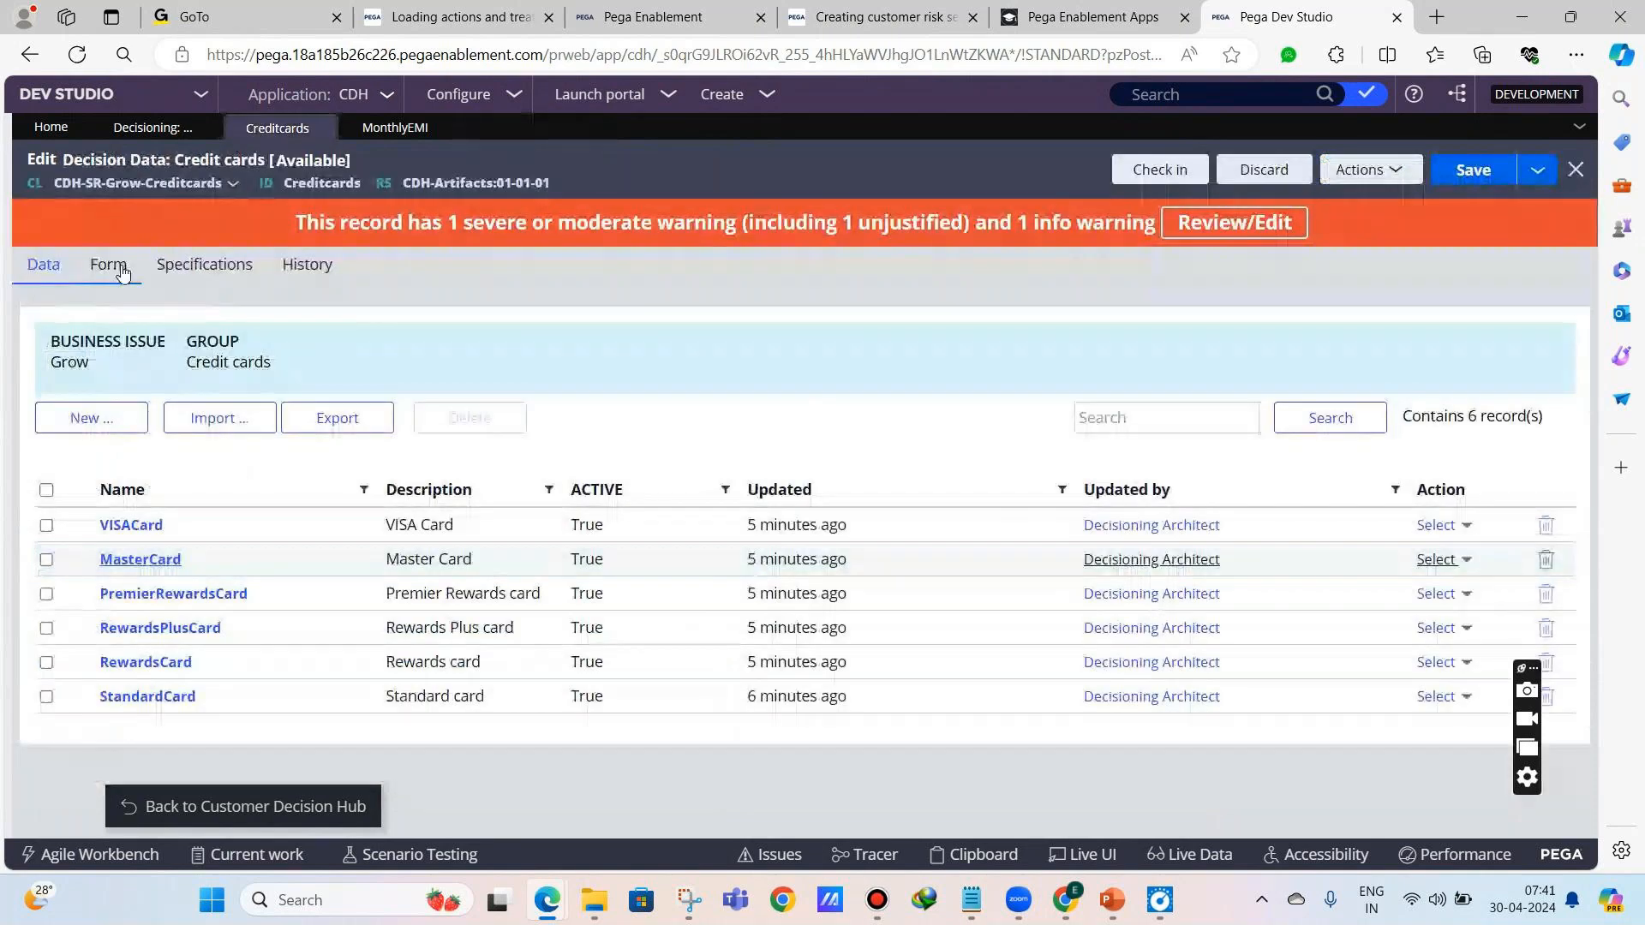
# - Start switching the Credit cards decision data from its generated form to a custom form
pyautogui.click(120, 269)
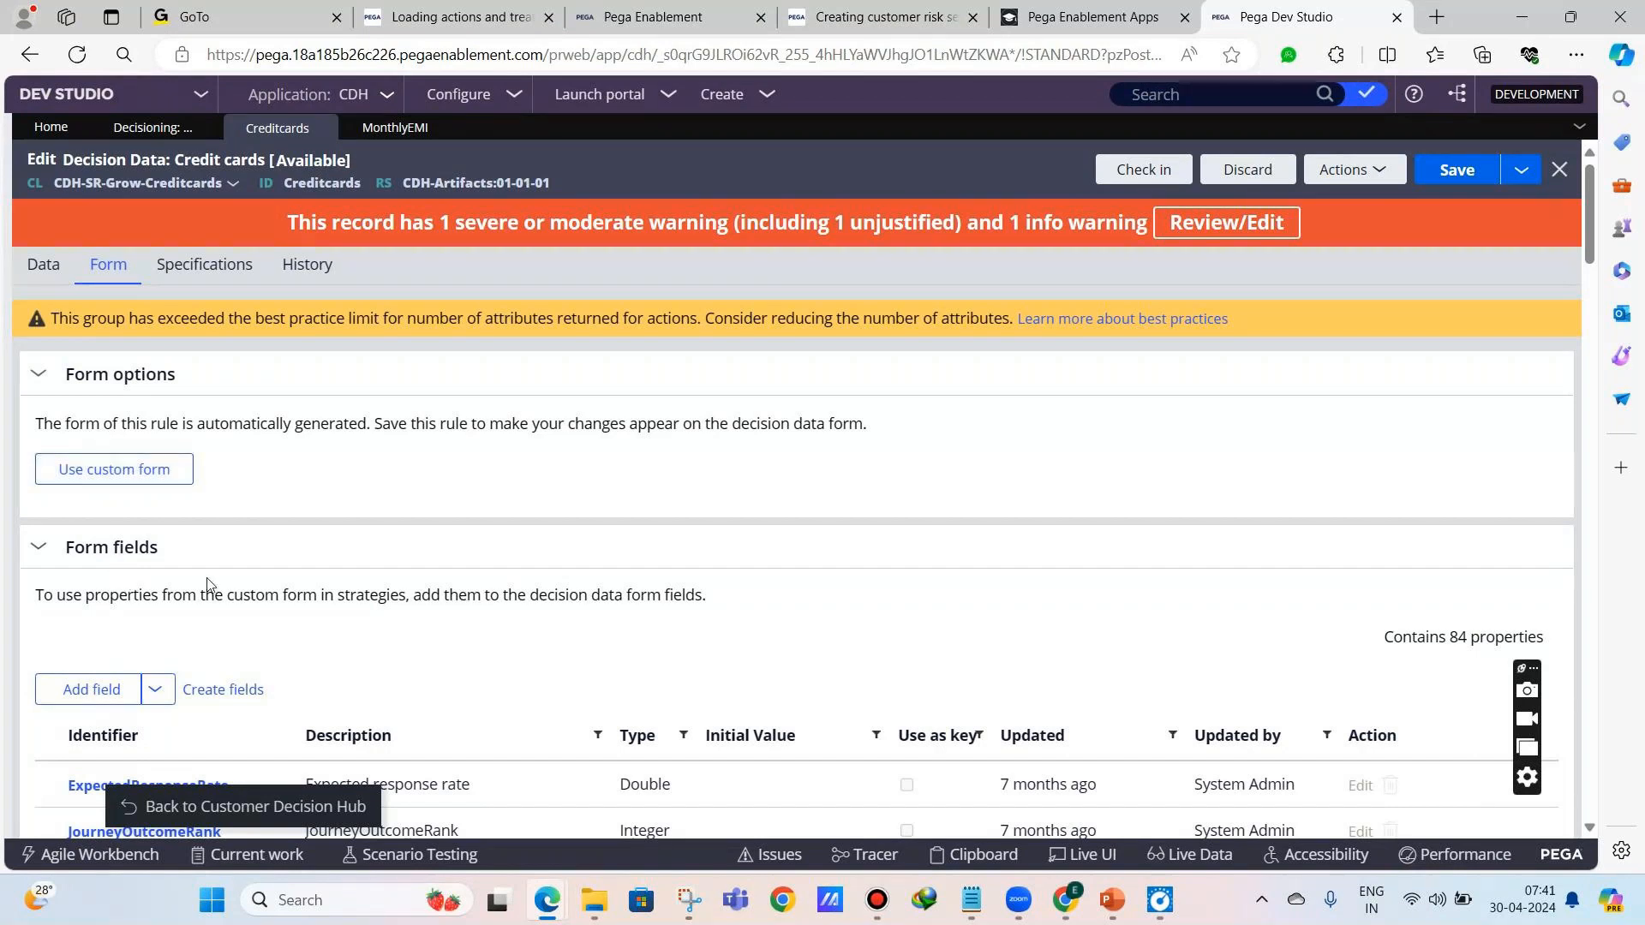
pyautogui.scroll(-1, 206, 585)
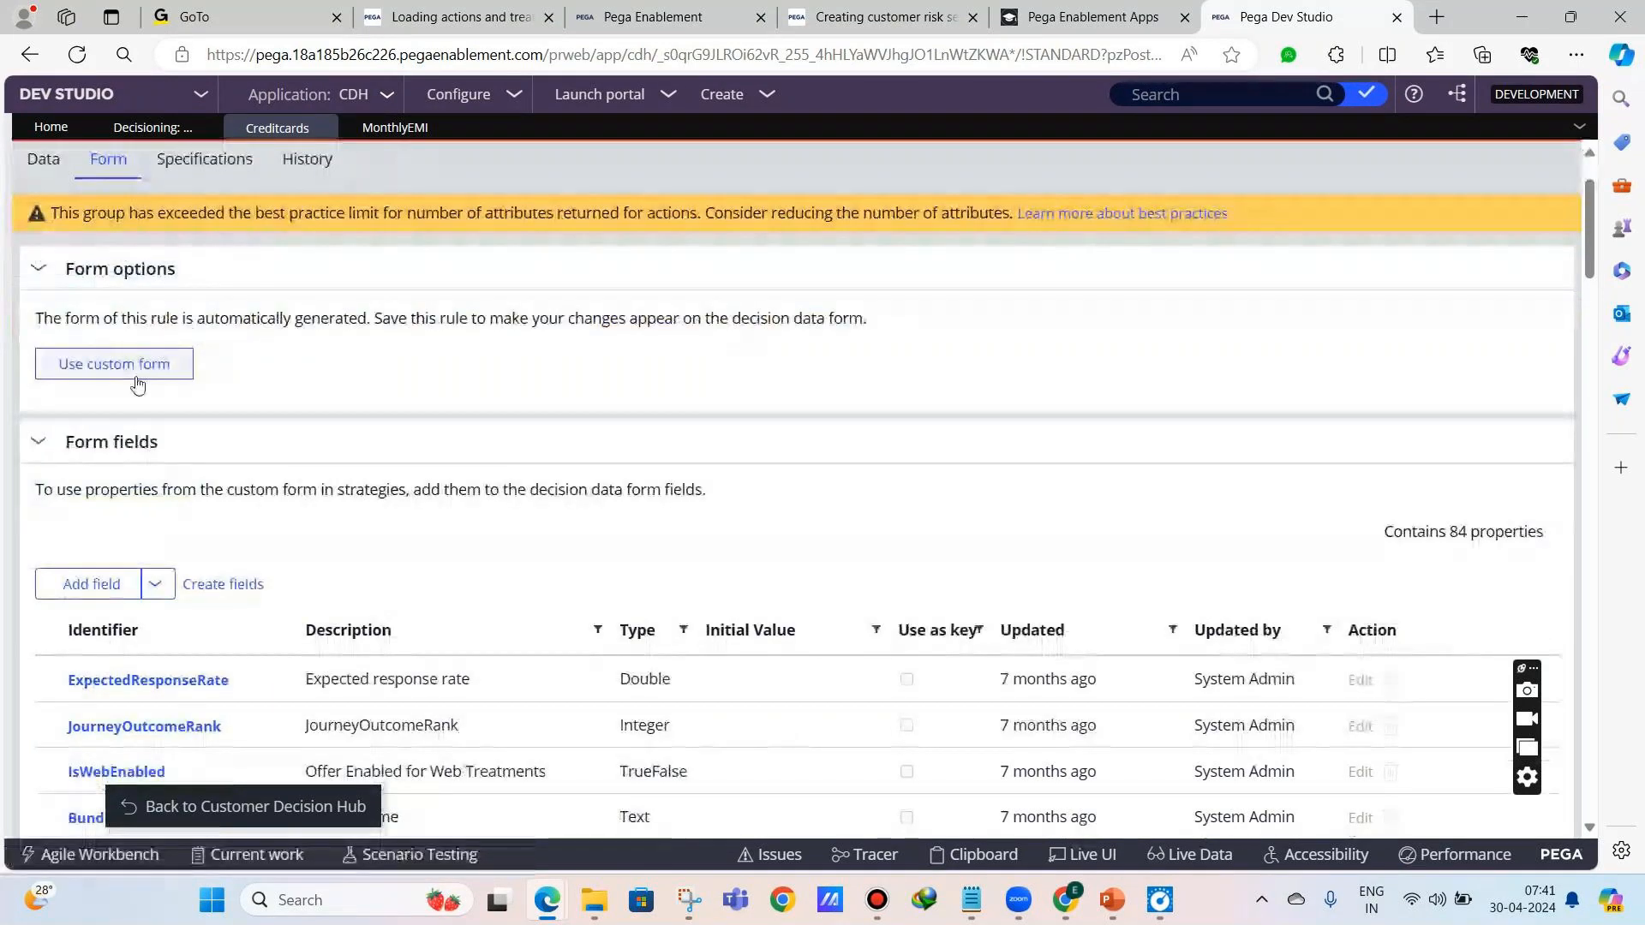
pyautogui.scroll(1, 252, 343)
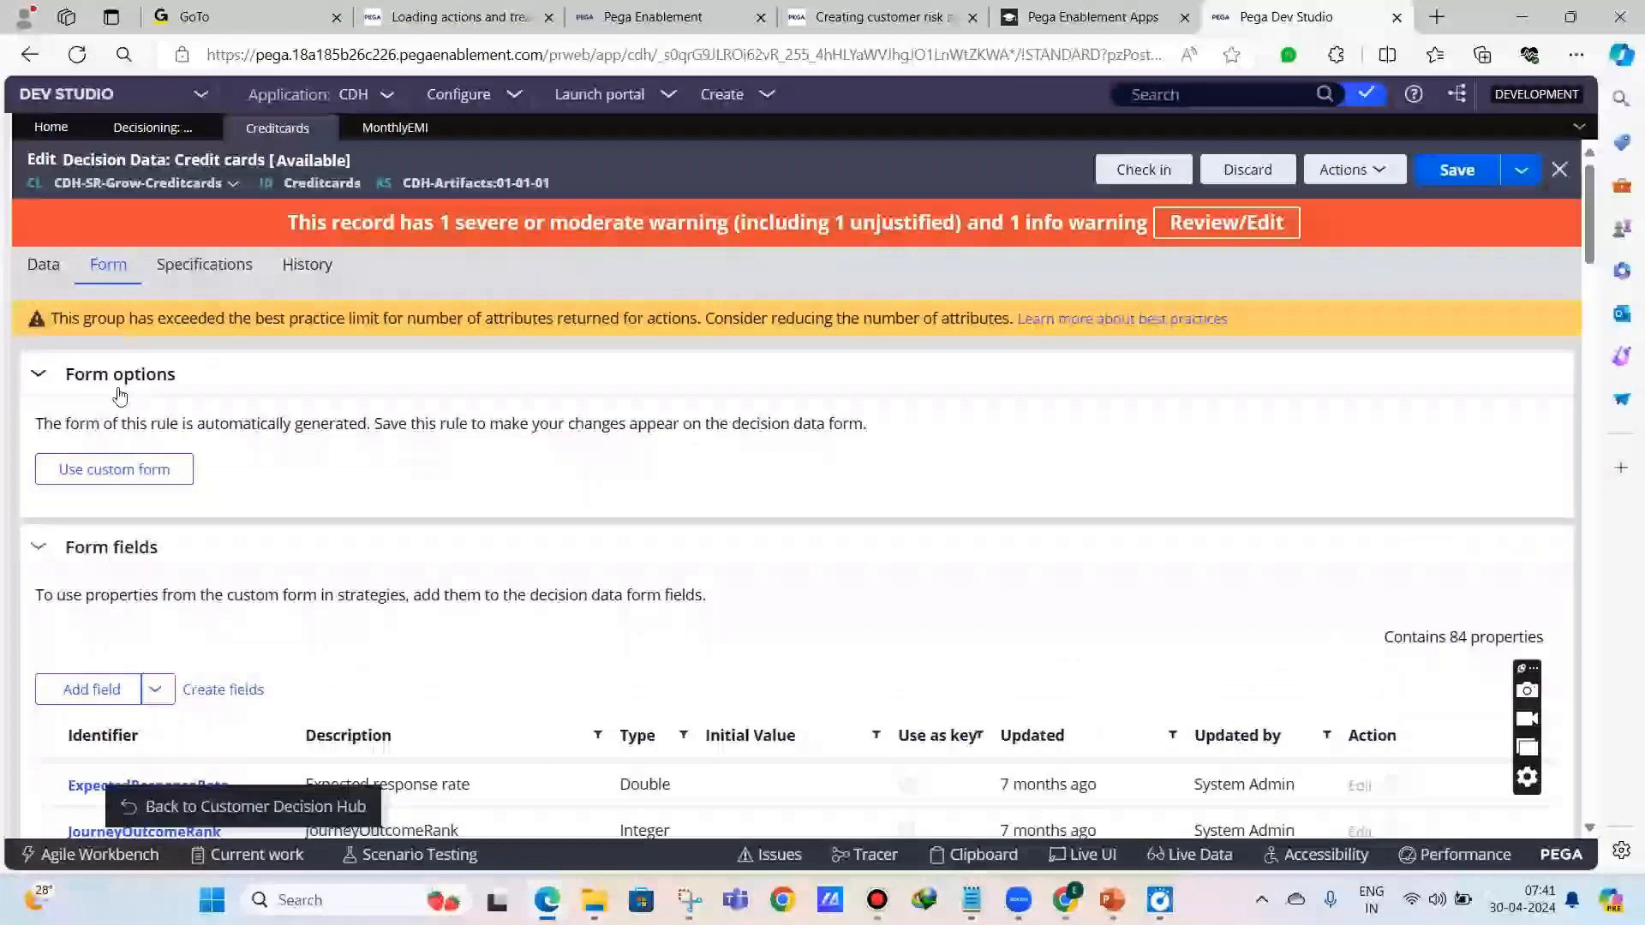
pyautogui.click(171, 472)
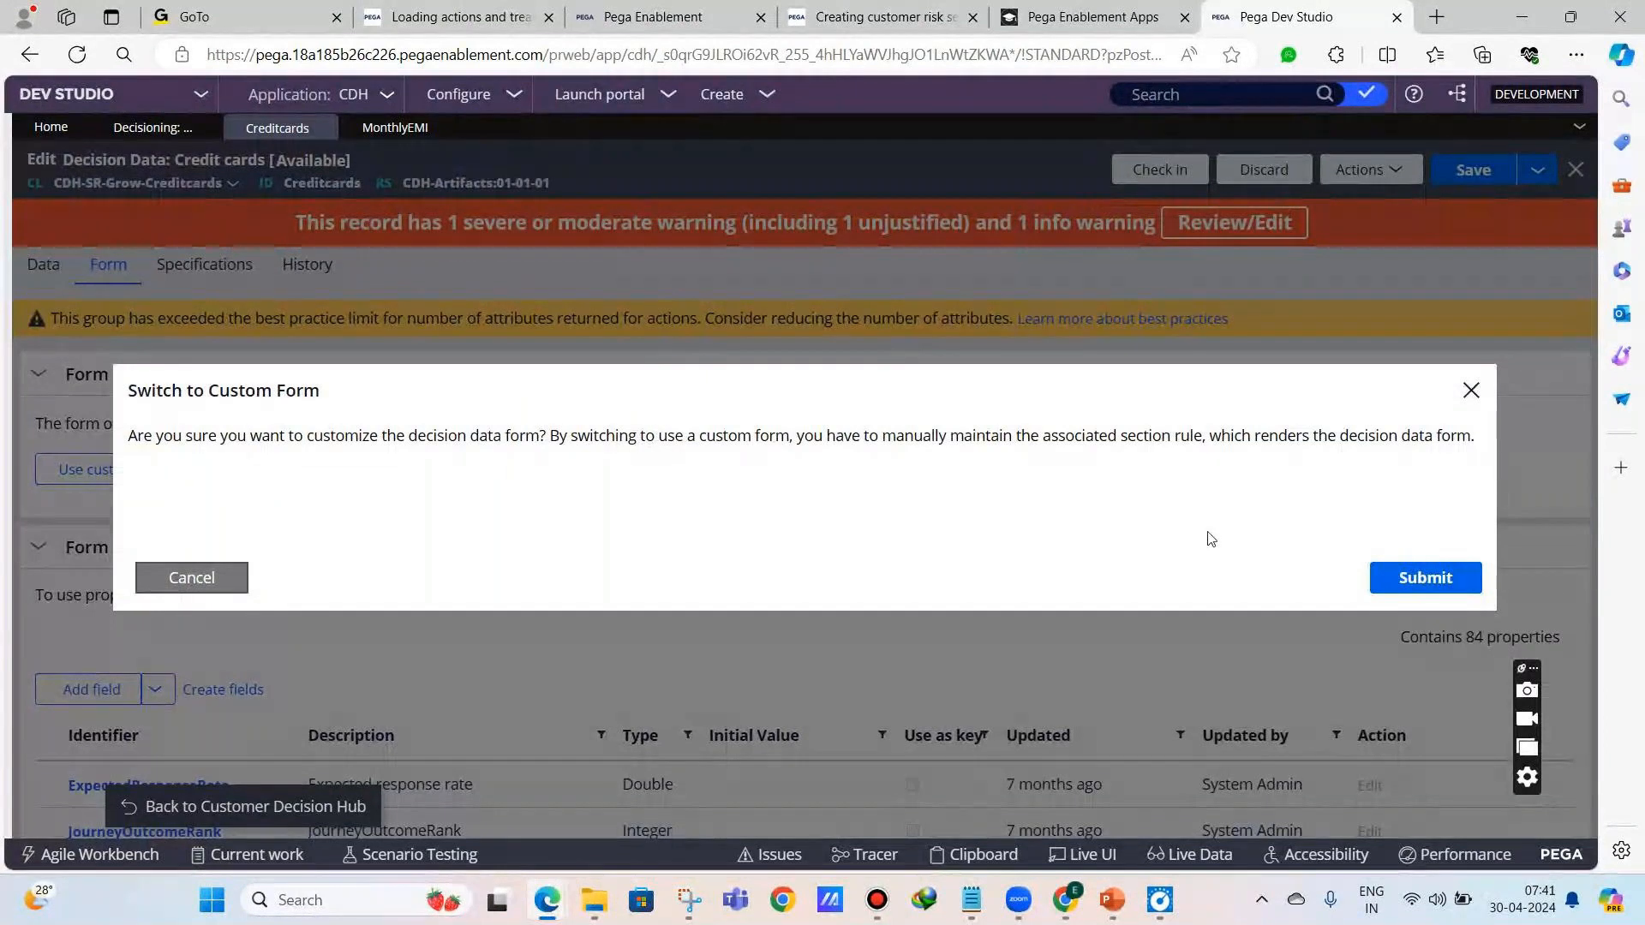
pyautogui.click(1148, 98)
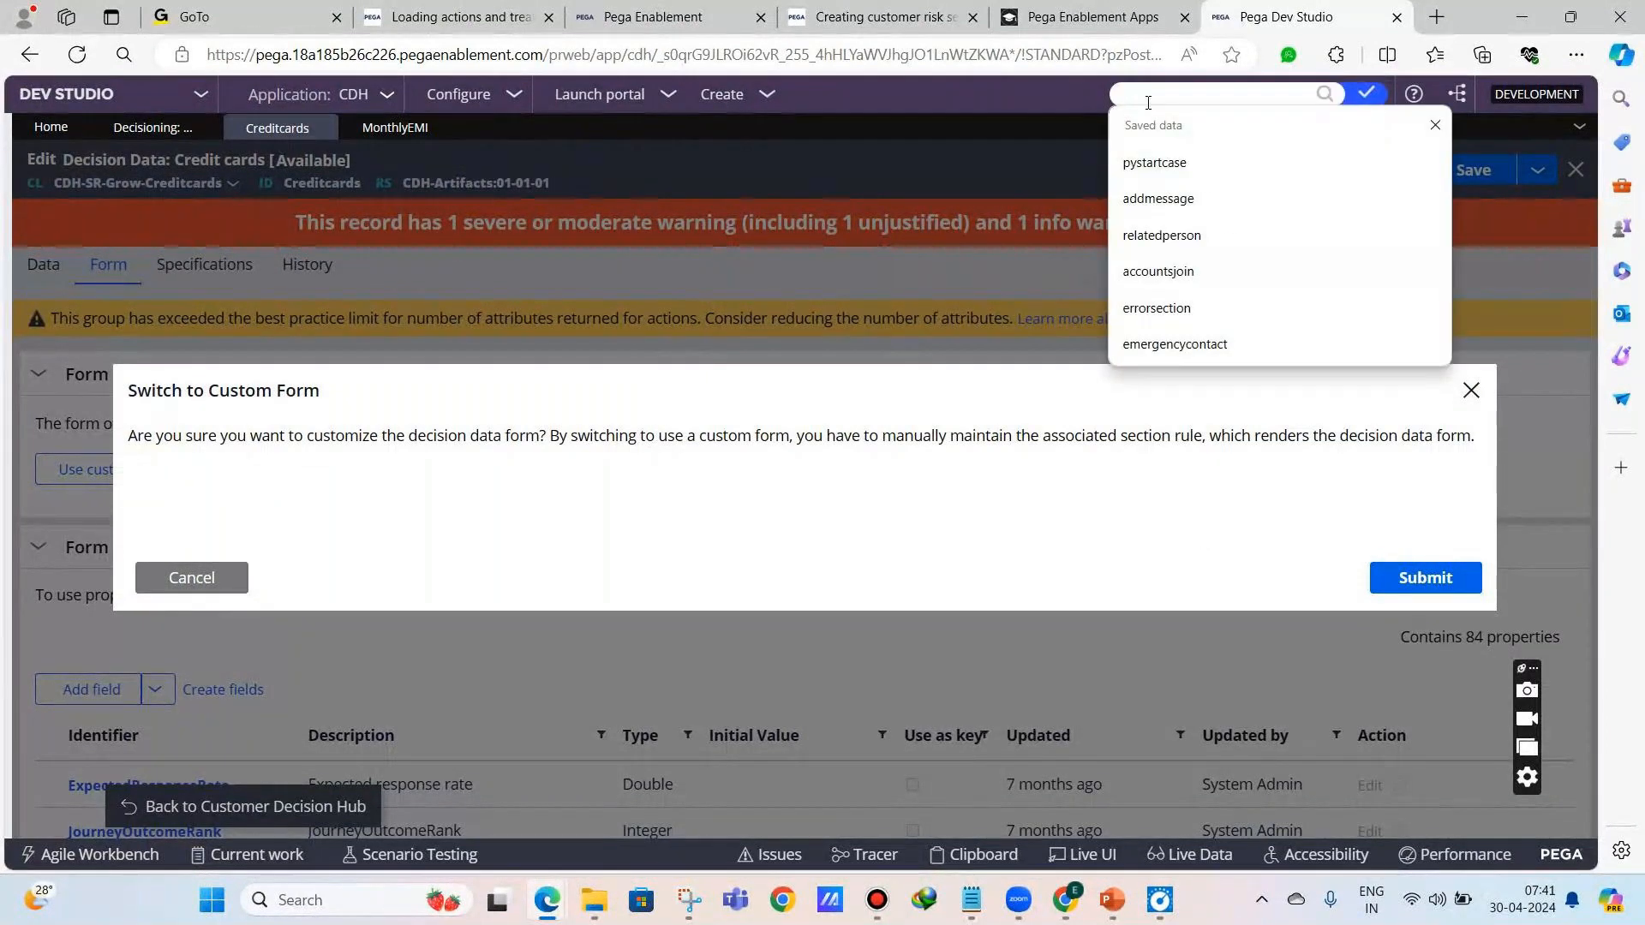
pyautogui.write('pyeditelement')
pyautogui.press('Return')
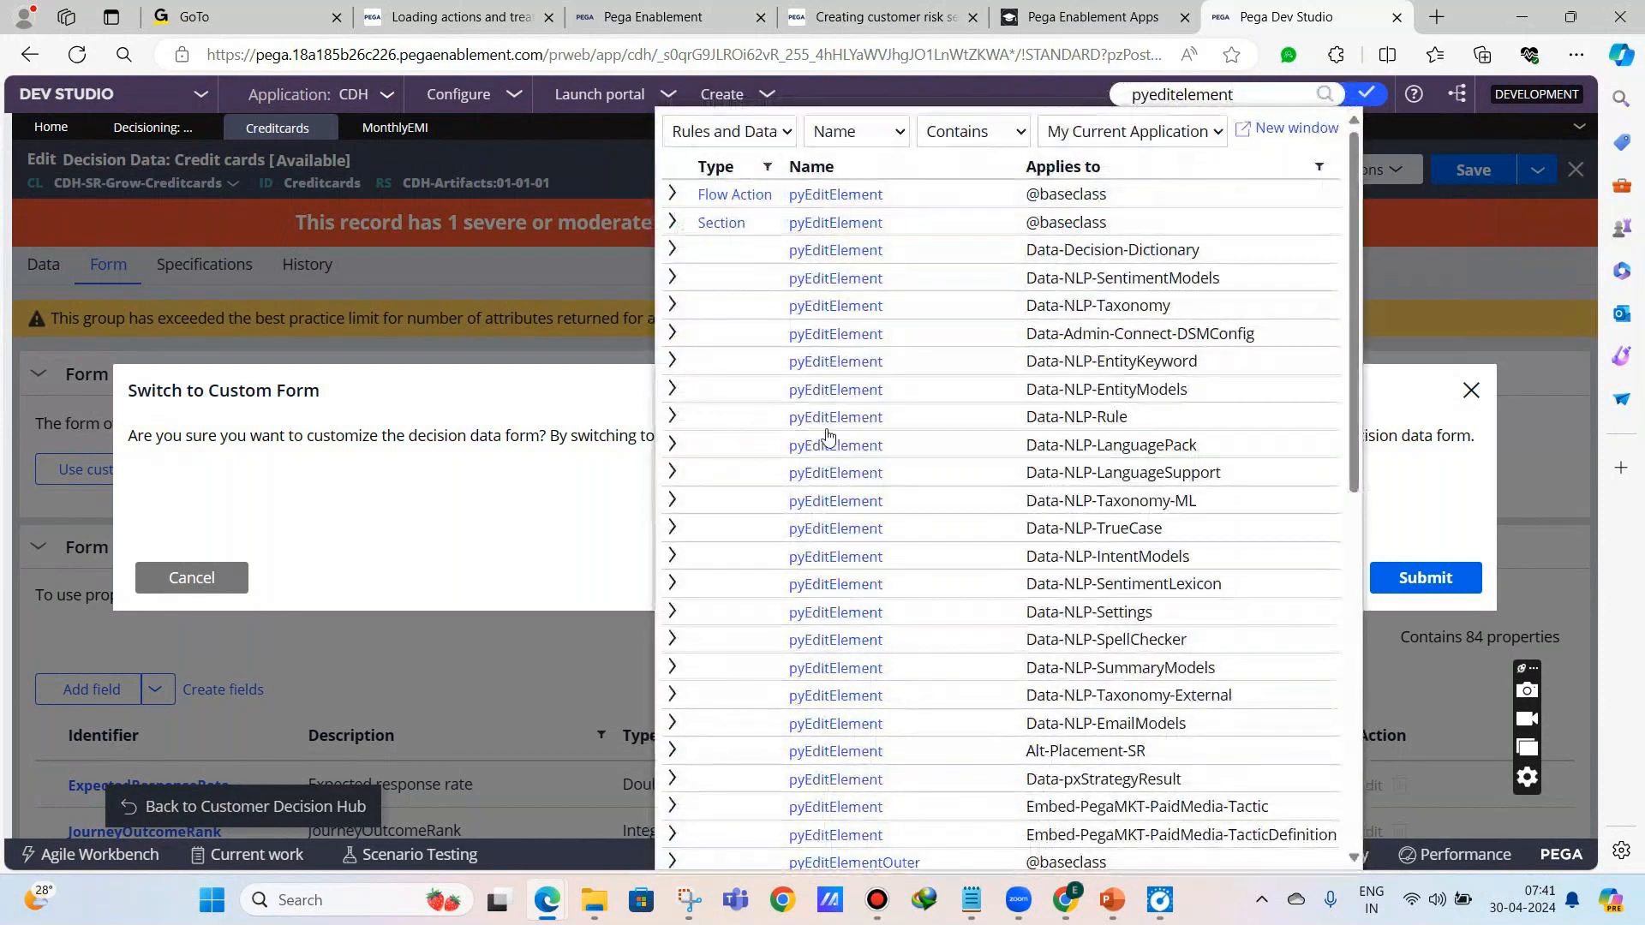
pyautogui.click(827, 222)
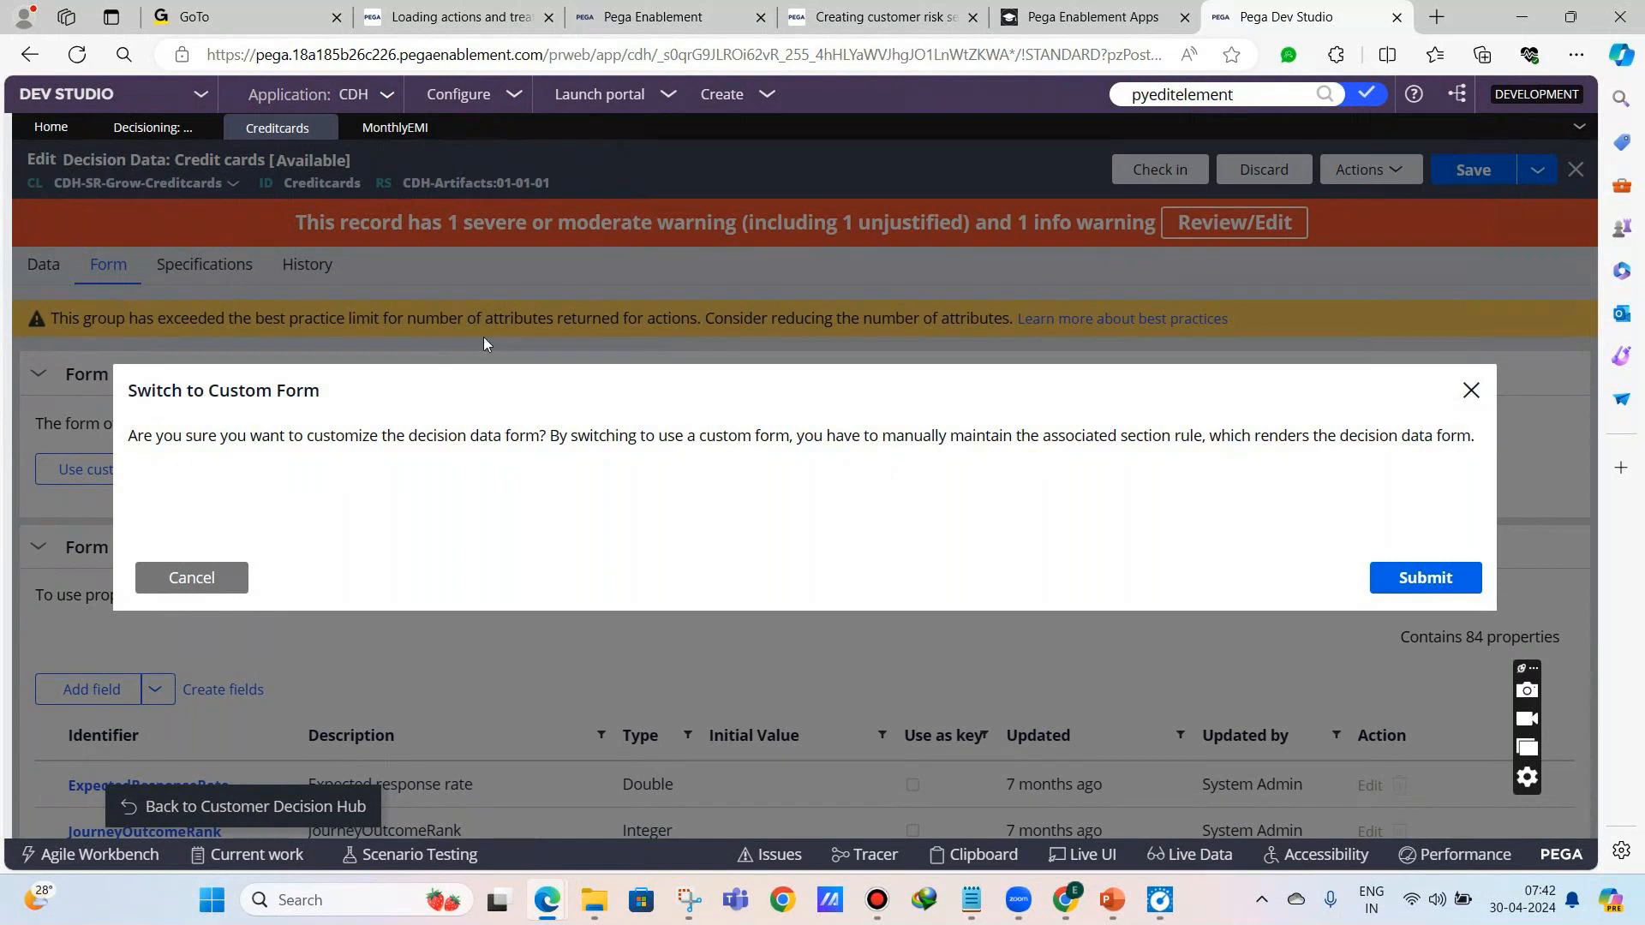
pyautogui.doubleClick(1166, 92)
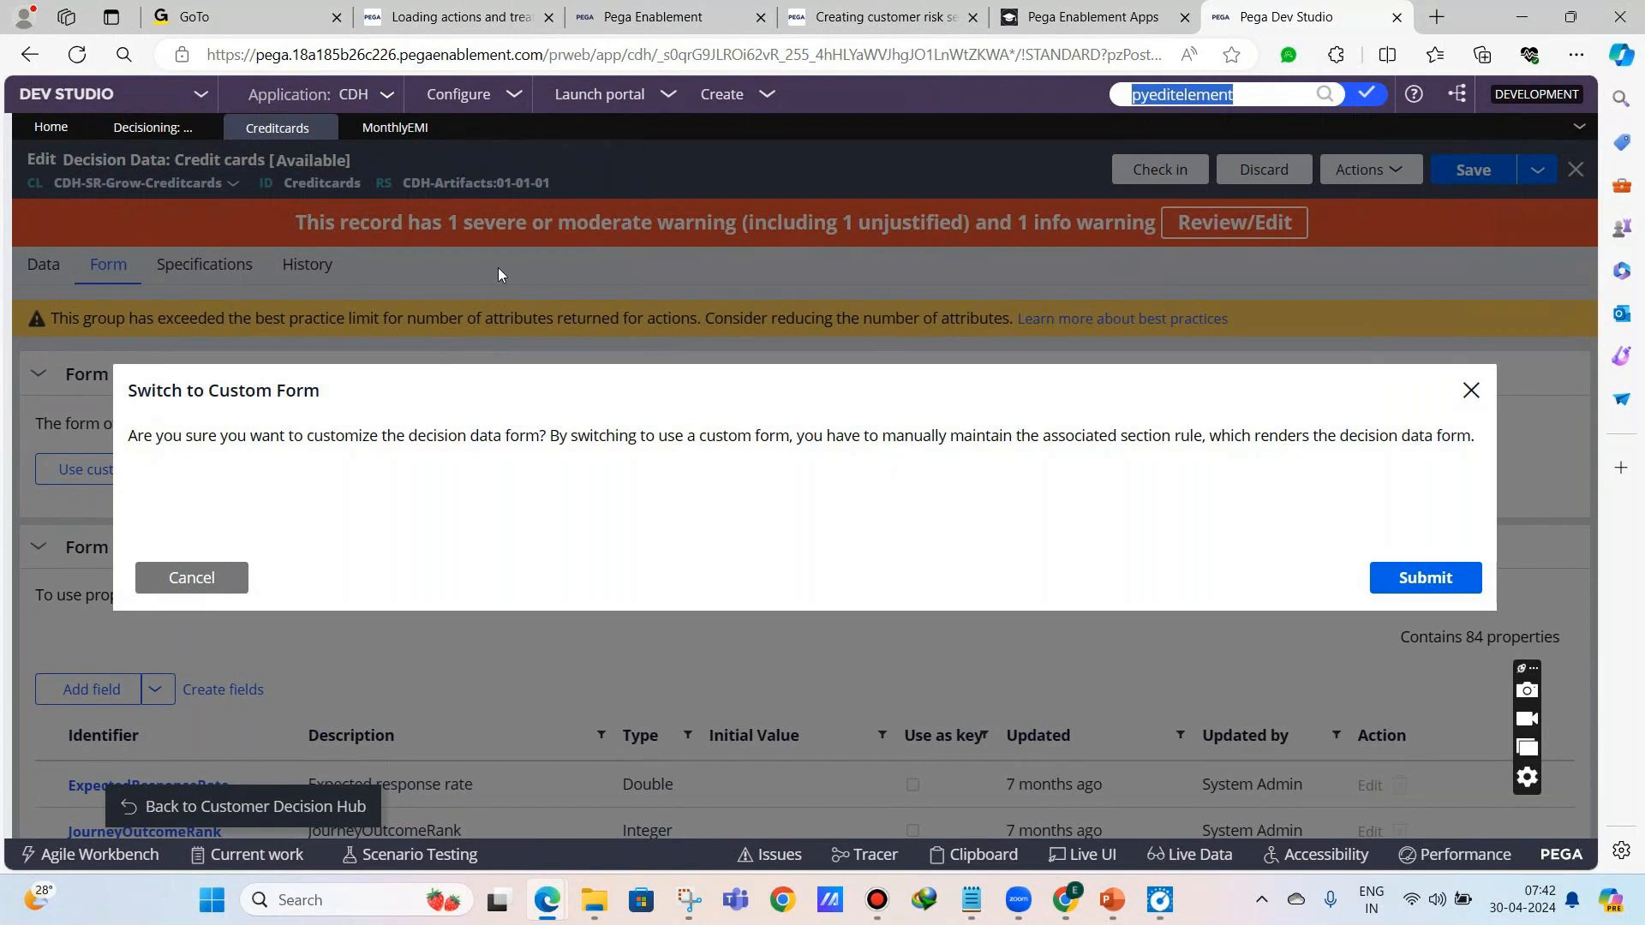
# - Confirm the switch to a custom form and save the Credit cards decision data
pyautogui.click(1424, 577)
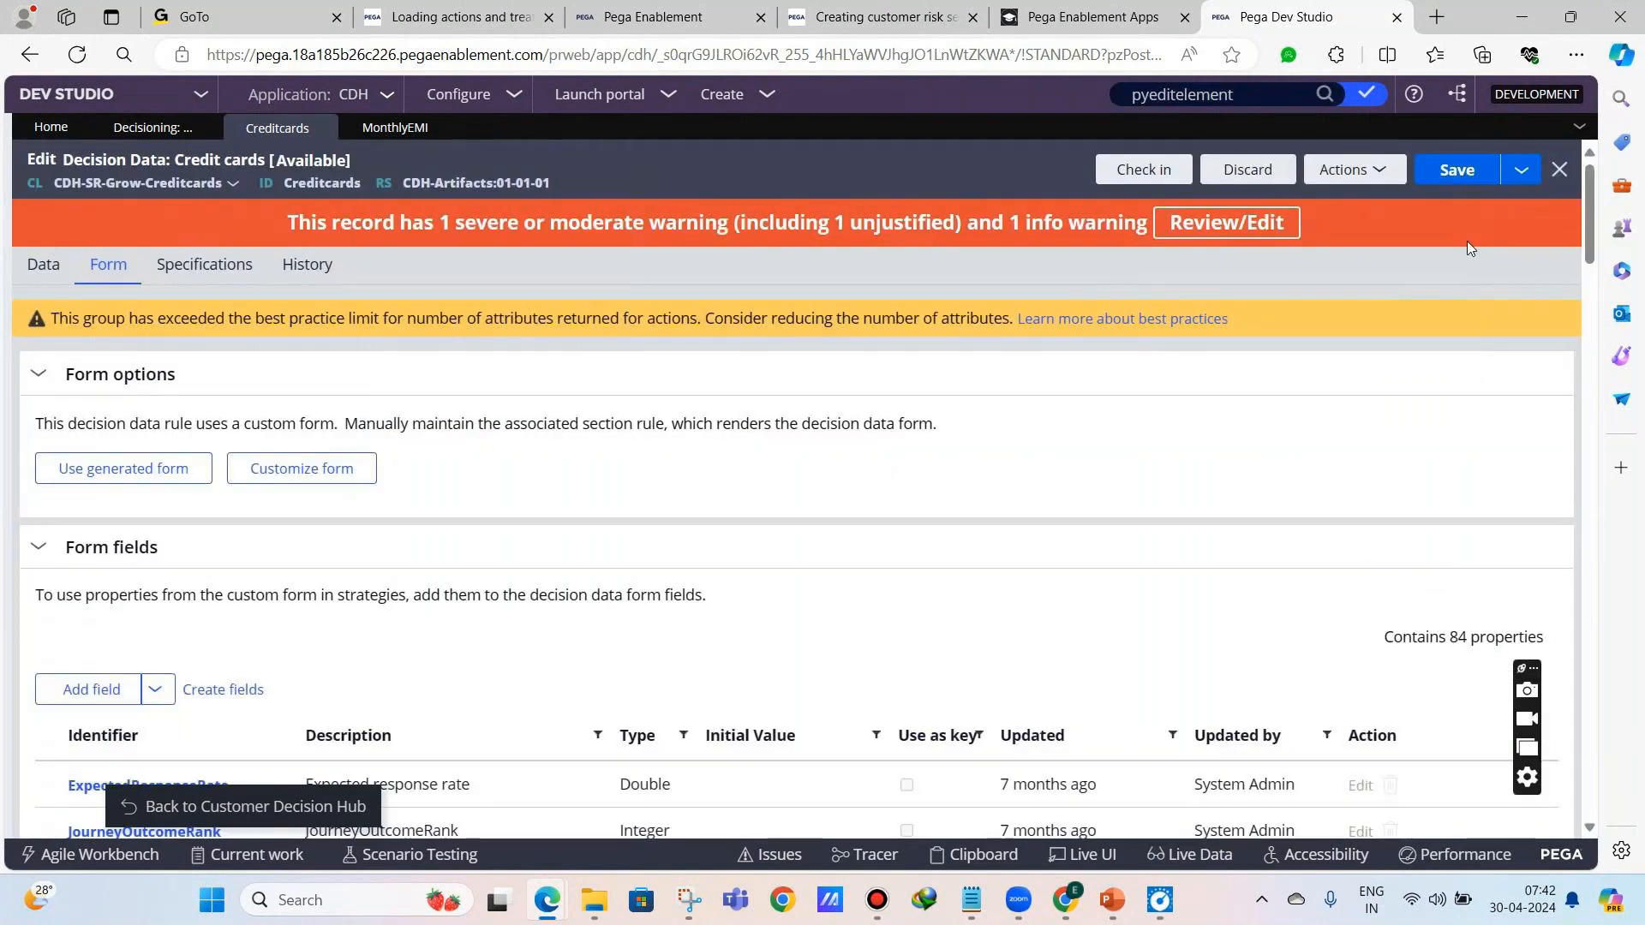
pyautogui.click(1448, 170)
# - Open the custom form's section rule for customization and check its ID
pyautogui.click(277, 469)
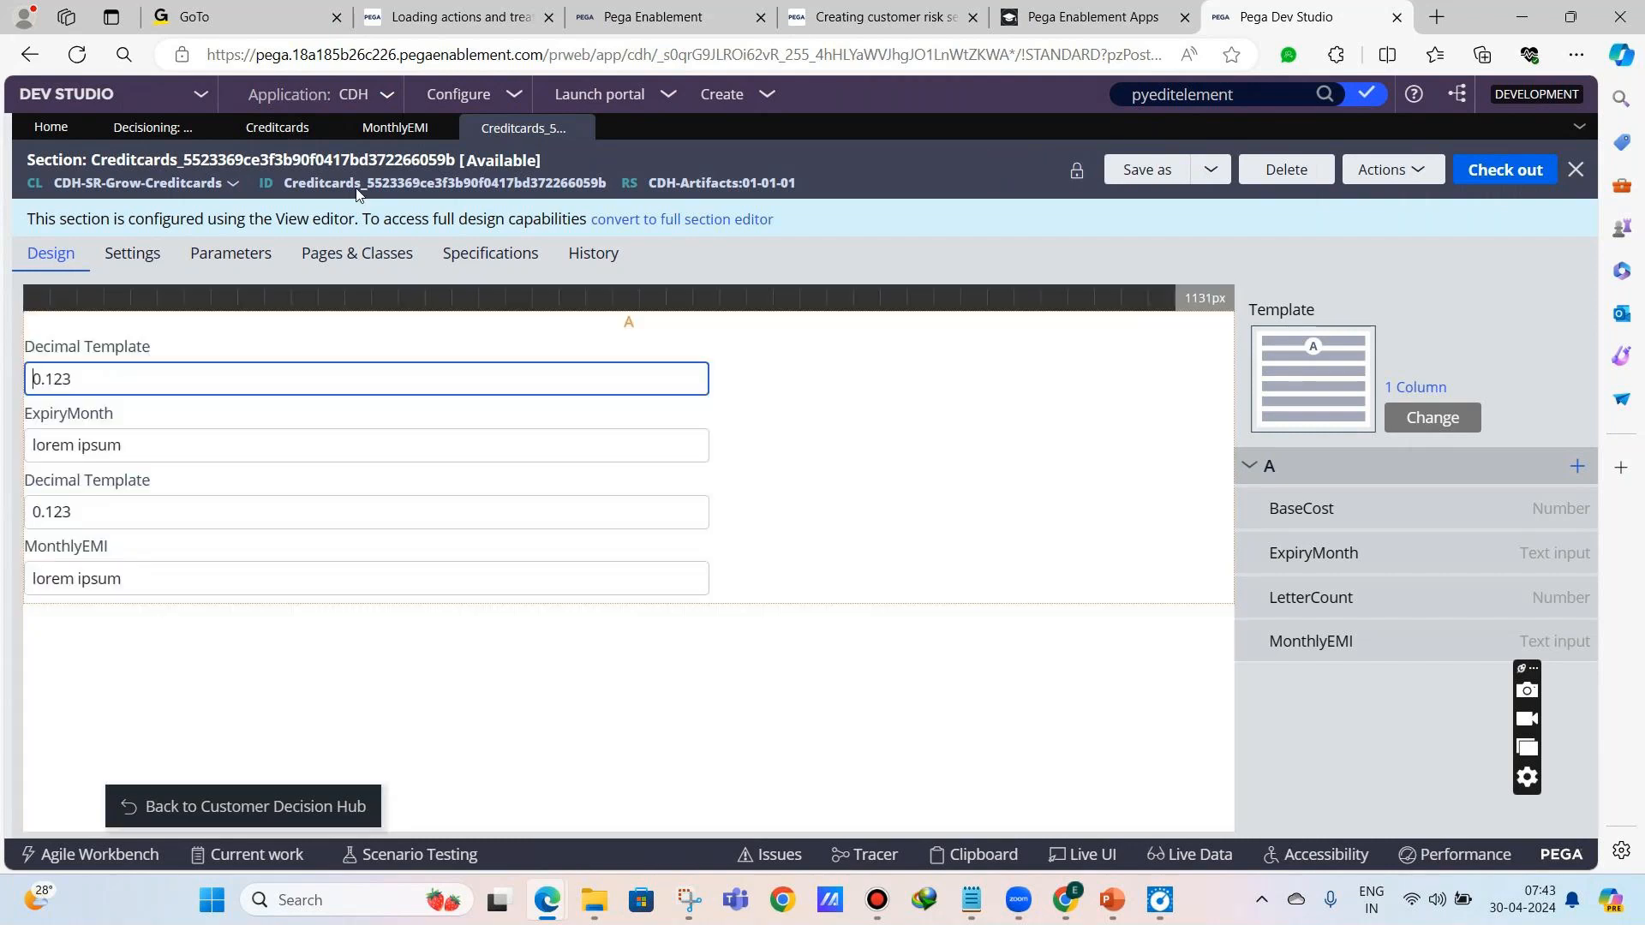
pyautogui.doubleClick(292, 187)
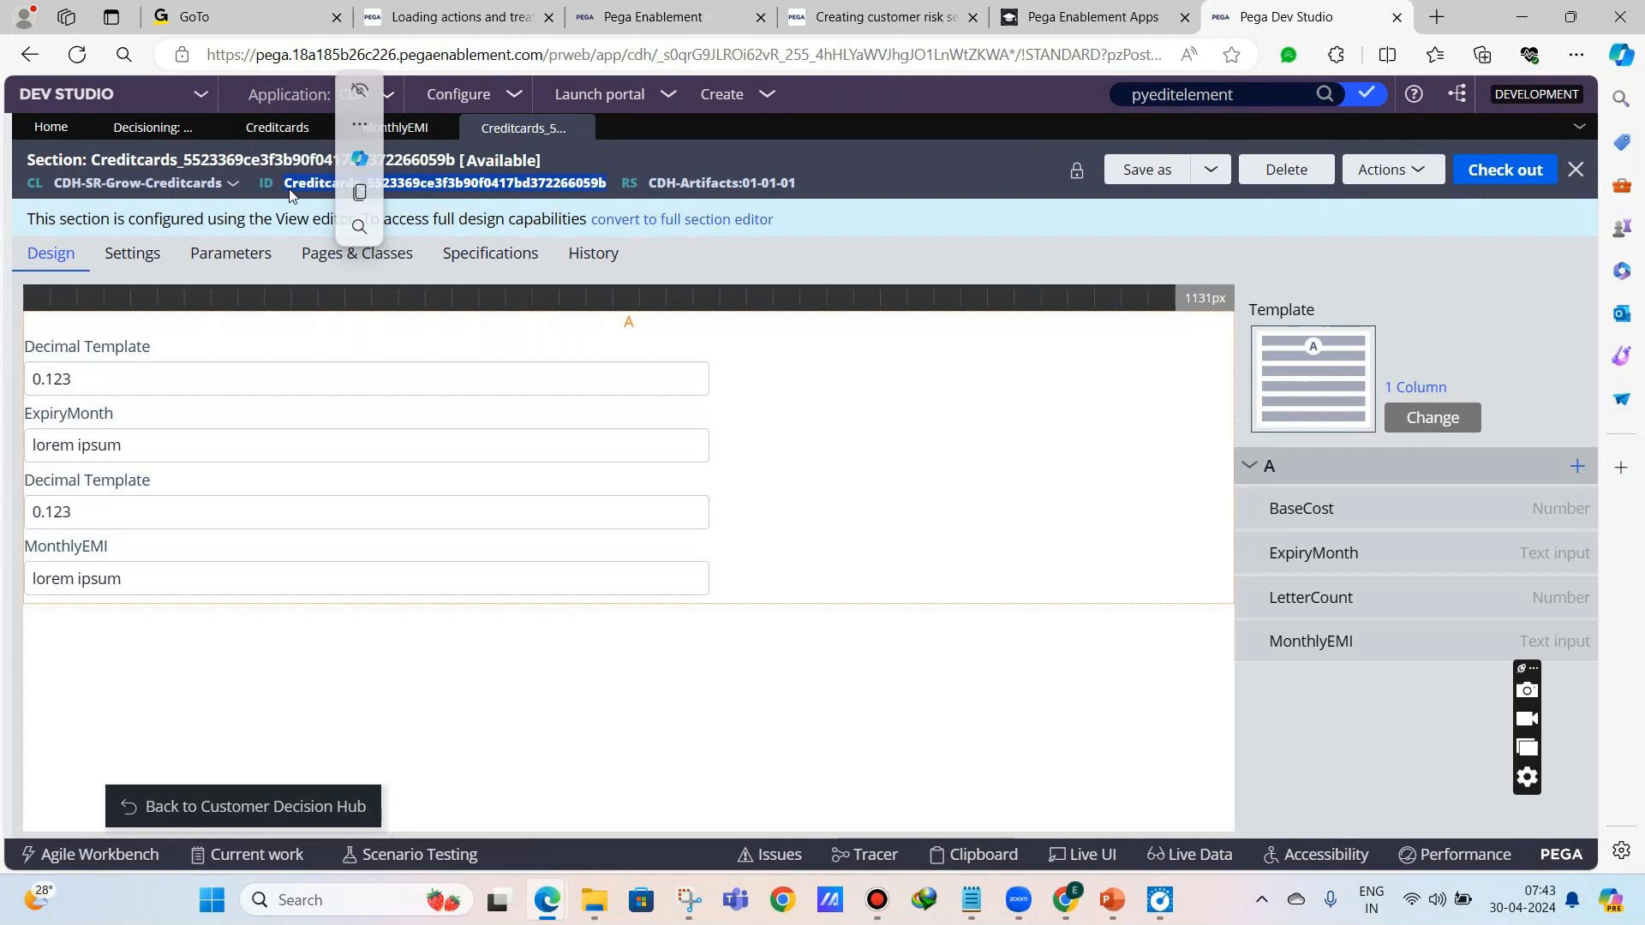
pyautogui.click(287, 188)
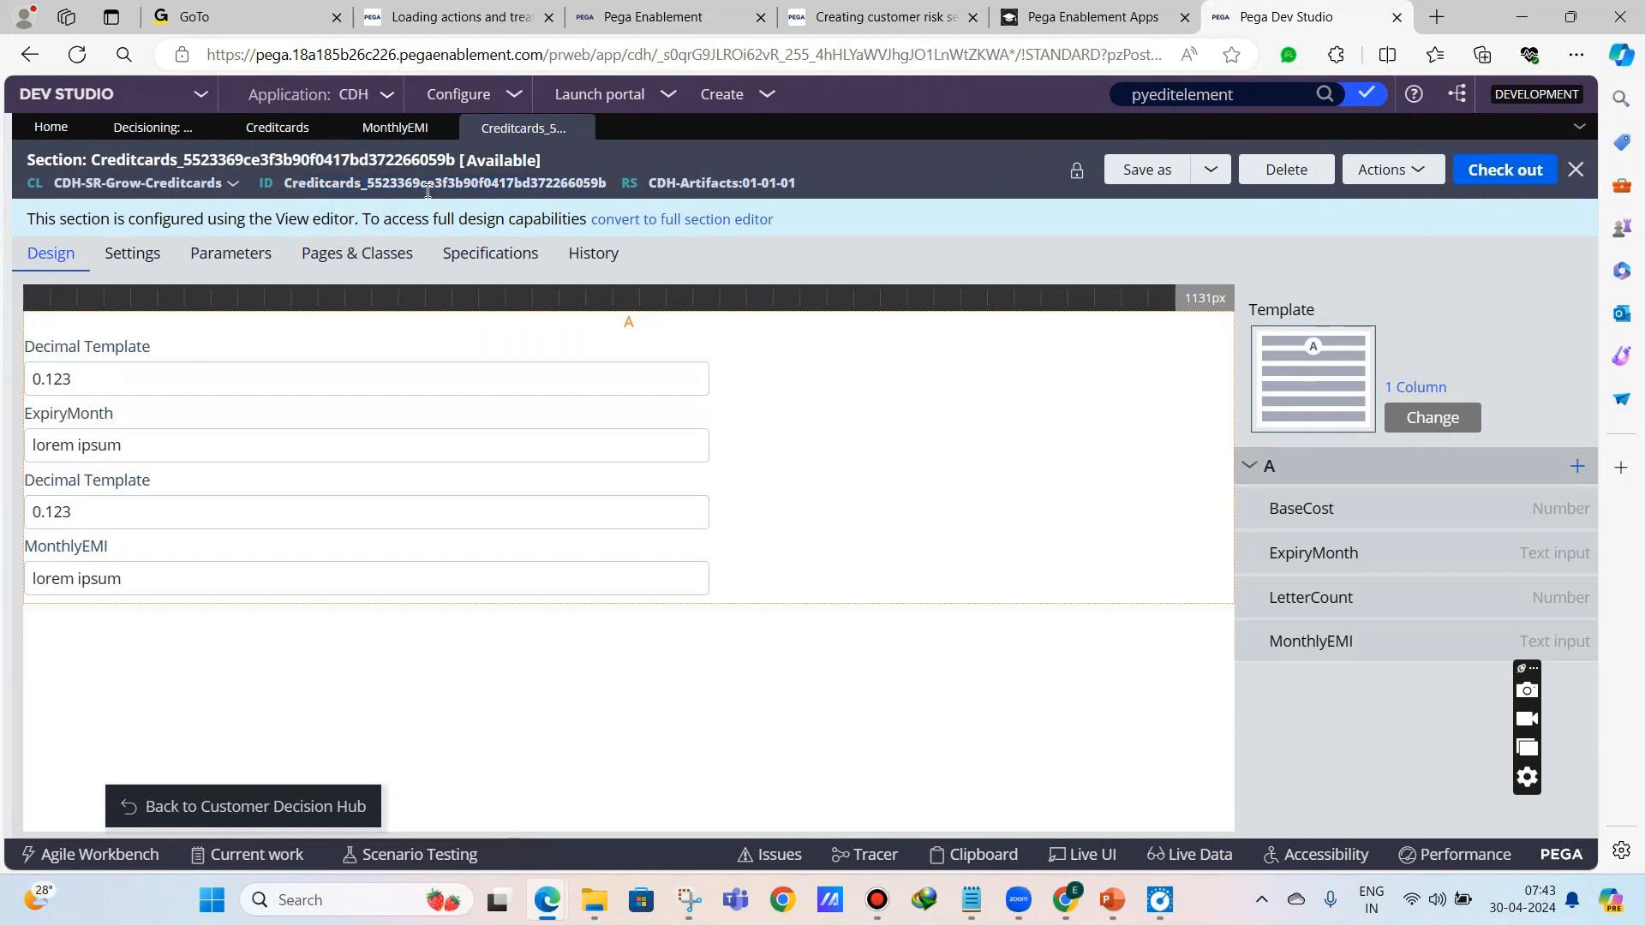
# - Switch to the Day 4.txt notes and add the line "Before 23 -- pyEditElement --- circumstanced by groupname" below the numbered steps
pyautogui.click(1175, 97)
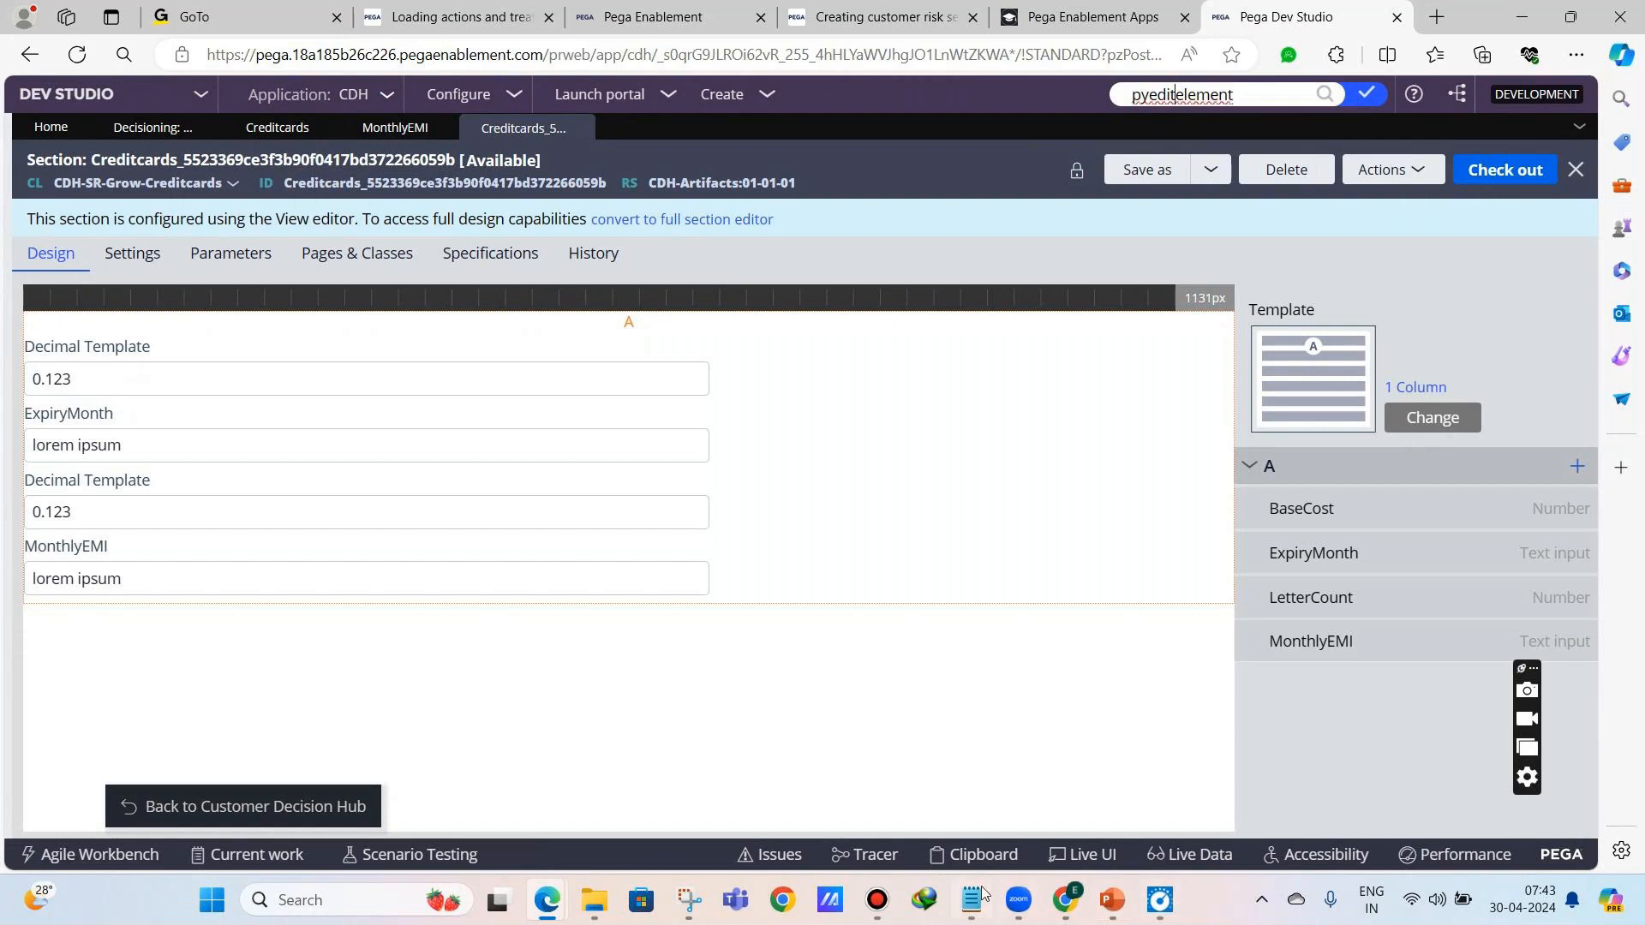
pyautogui.moveTo(983, 894)
pyautogui.click(987, 730)
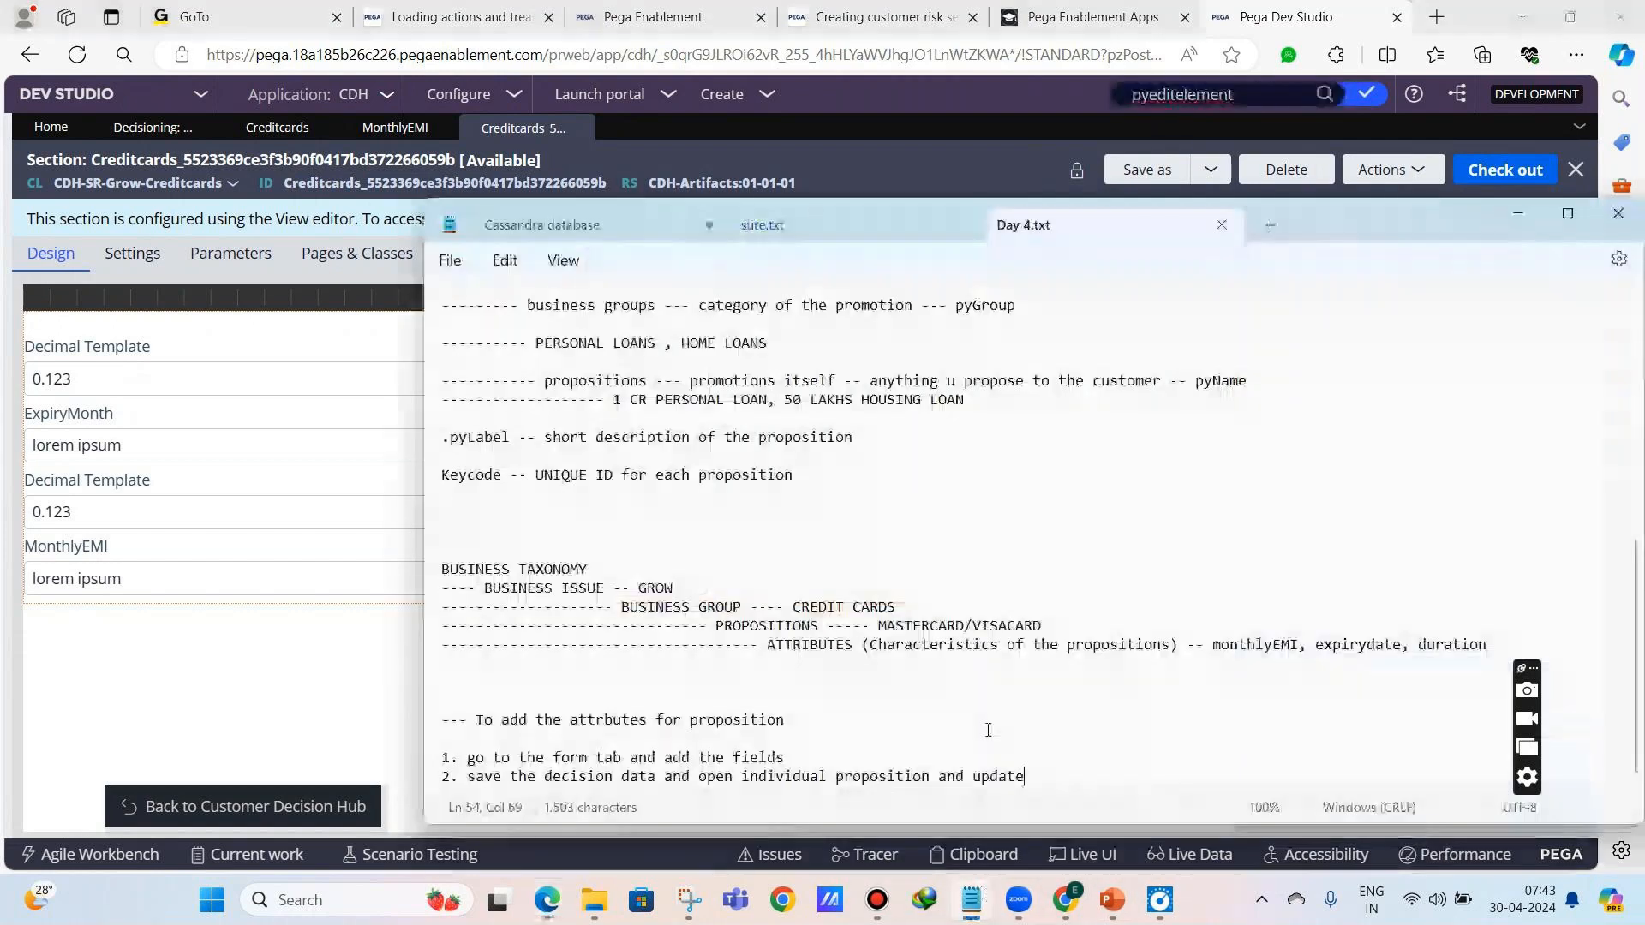
pyautogui.press('Return')
pyautogui.press('Return')
pyautogui.press('Return')
pyautogui.write('Before 23 ')
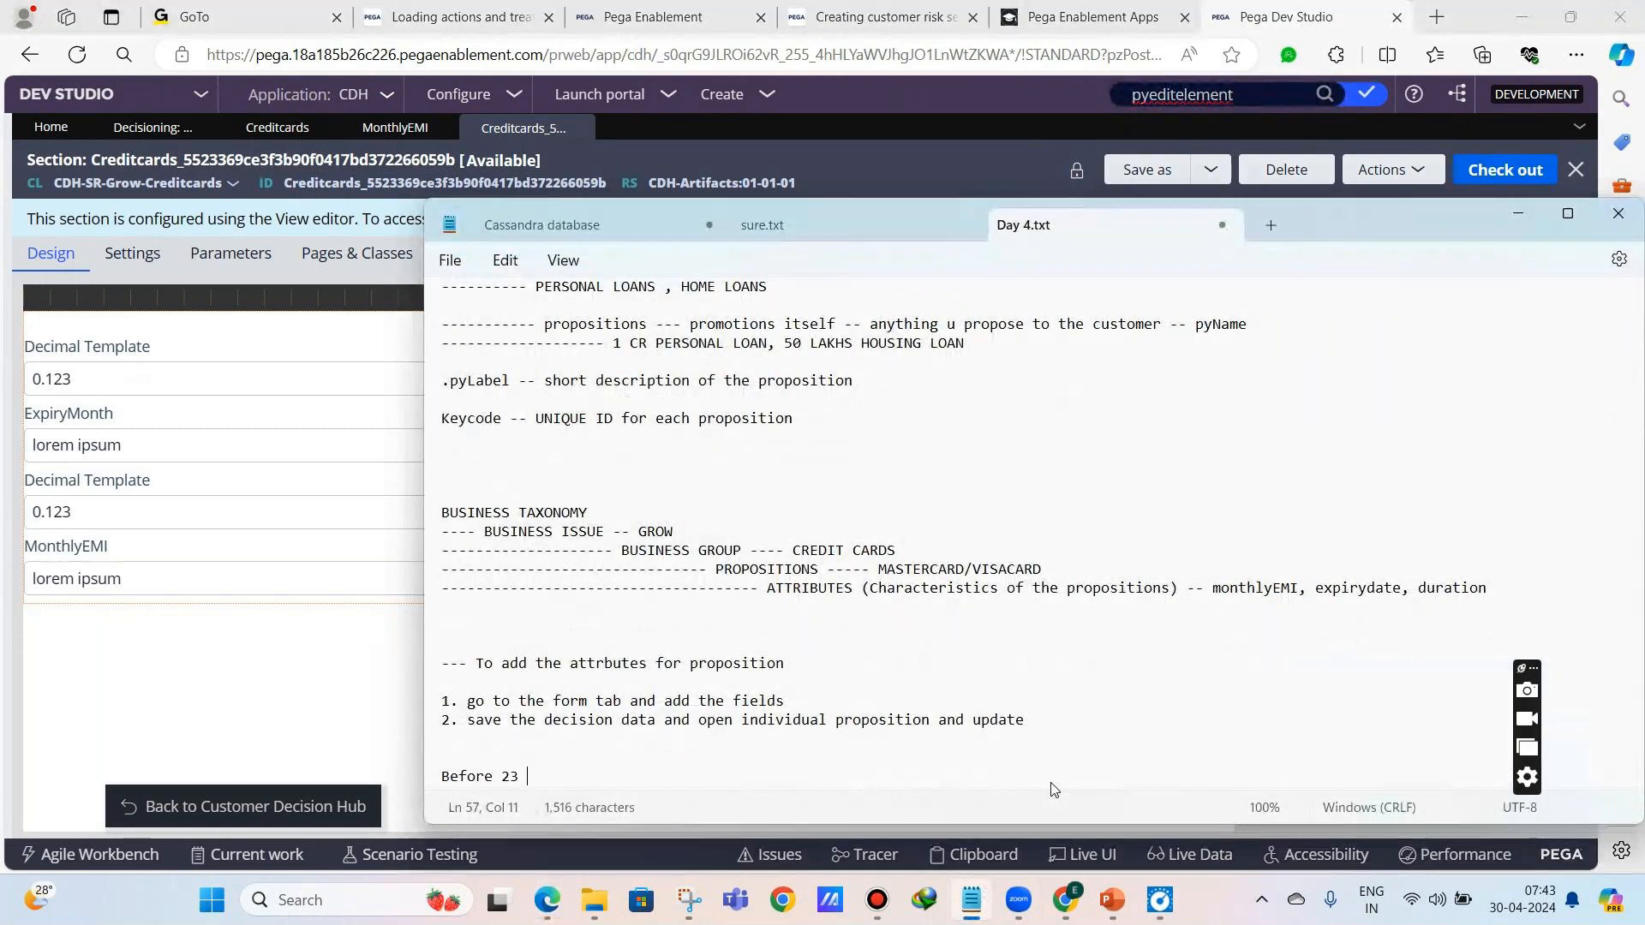
pyautogui.write('-- pyEditElement ---')
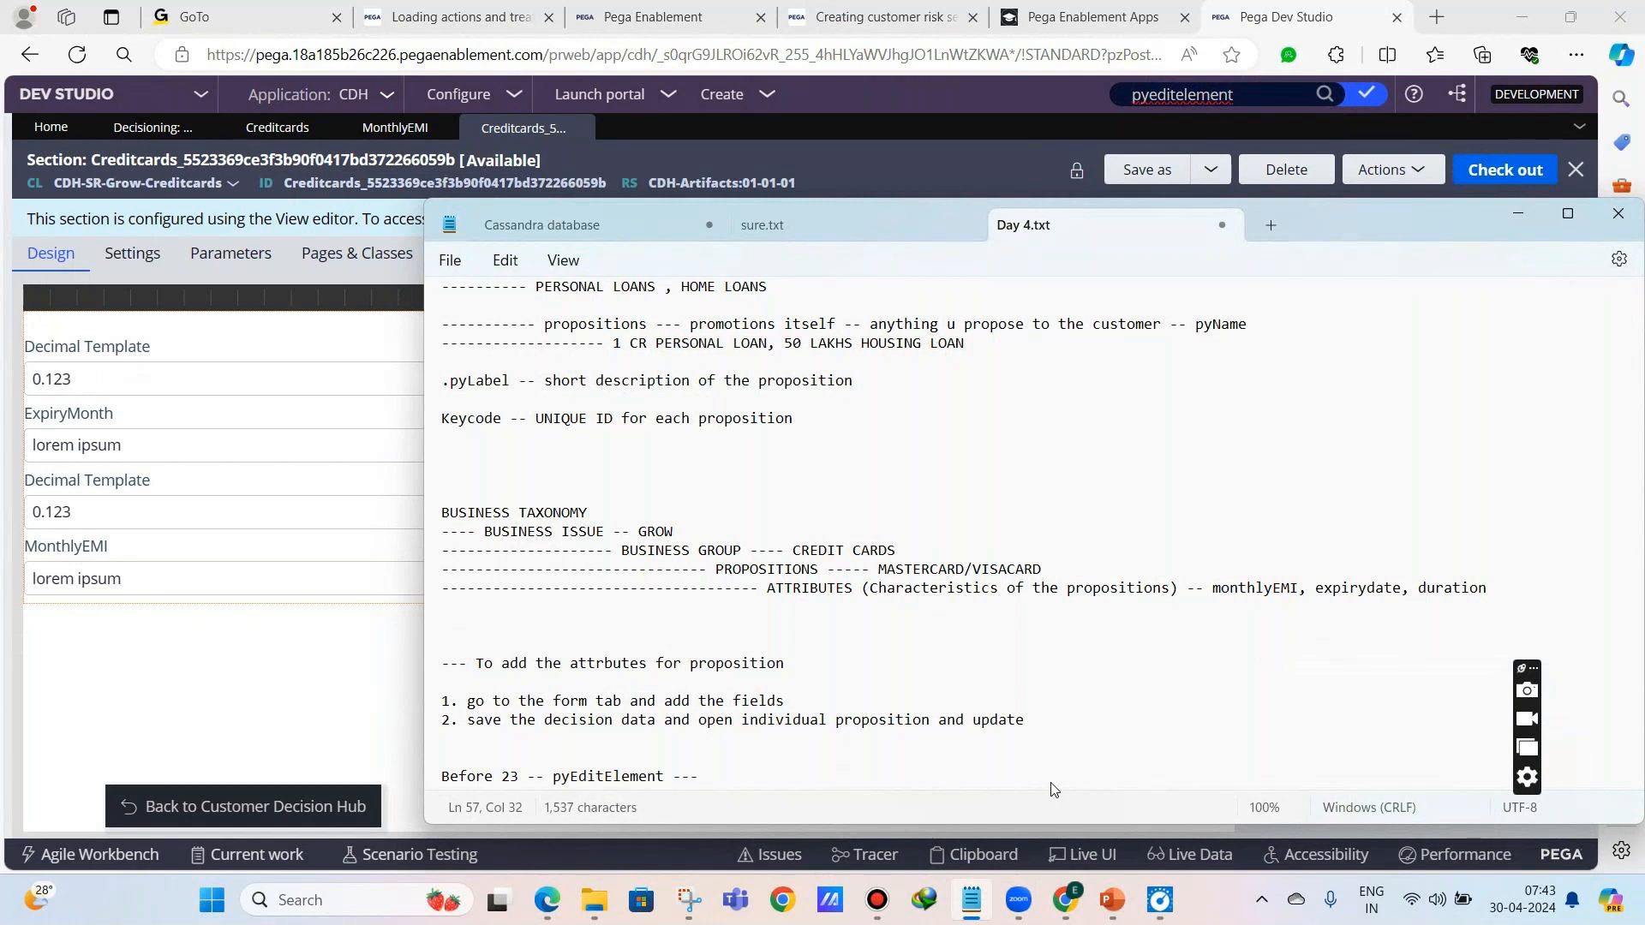
pyautogui.write('circumstanced by groupname')
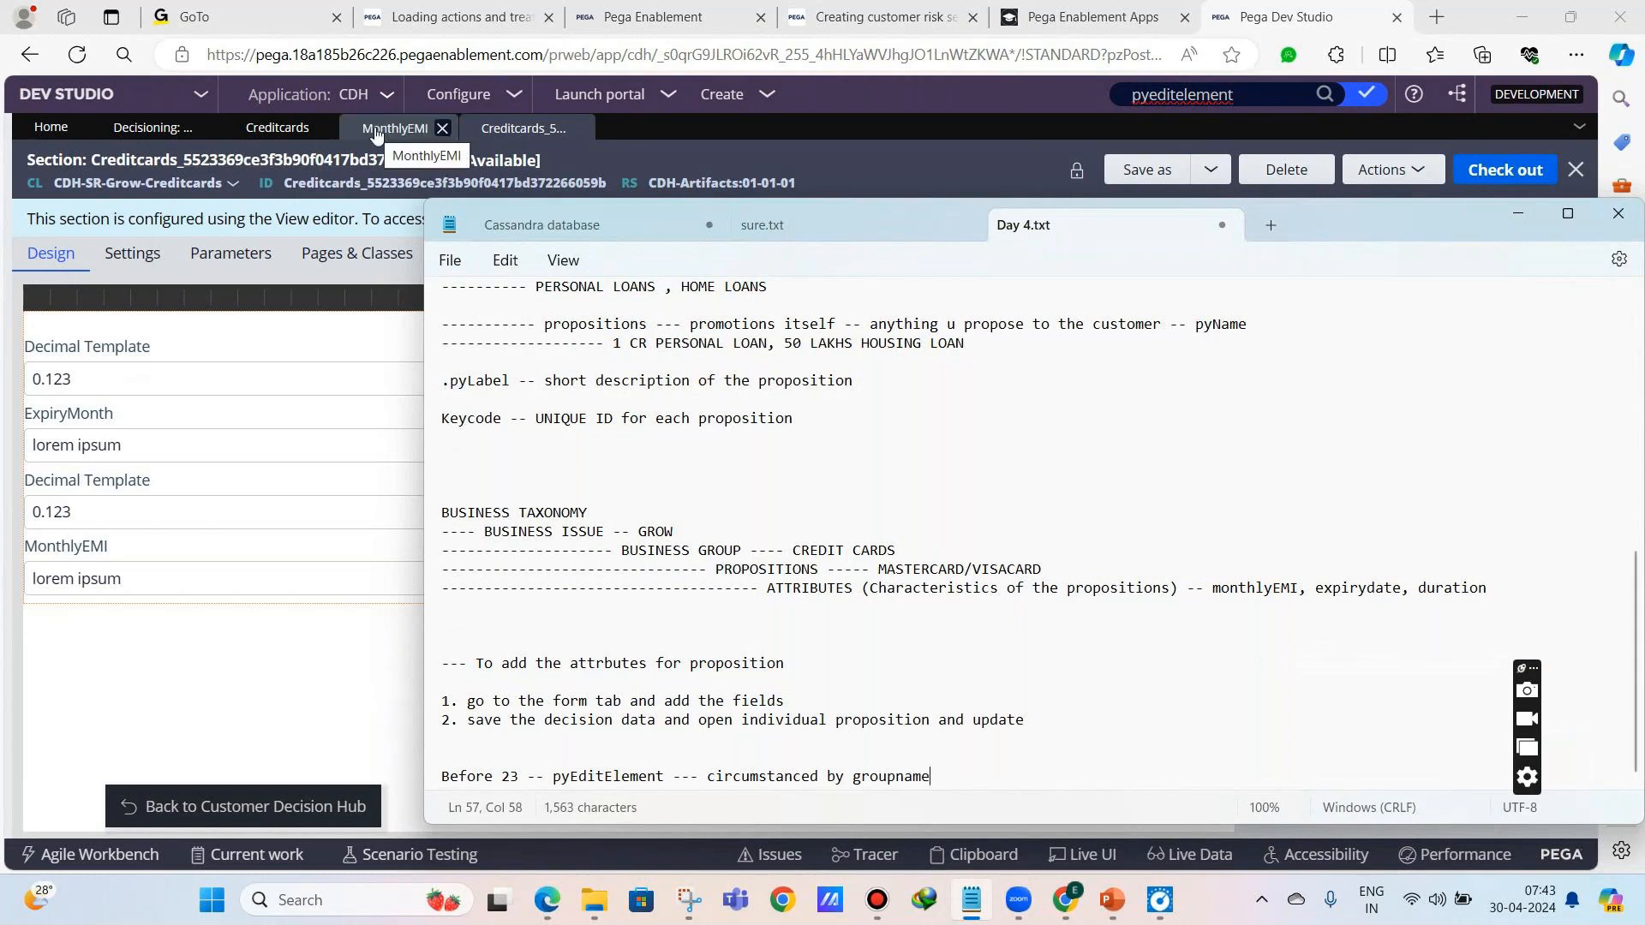
# - Add the line "after 23 --- no pyeditelement --- create a section with the groupname" below the "Before 23" note
pyautogui.moveTo(941, 776); pyautogui.dragTo(704, 776)
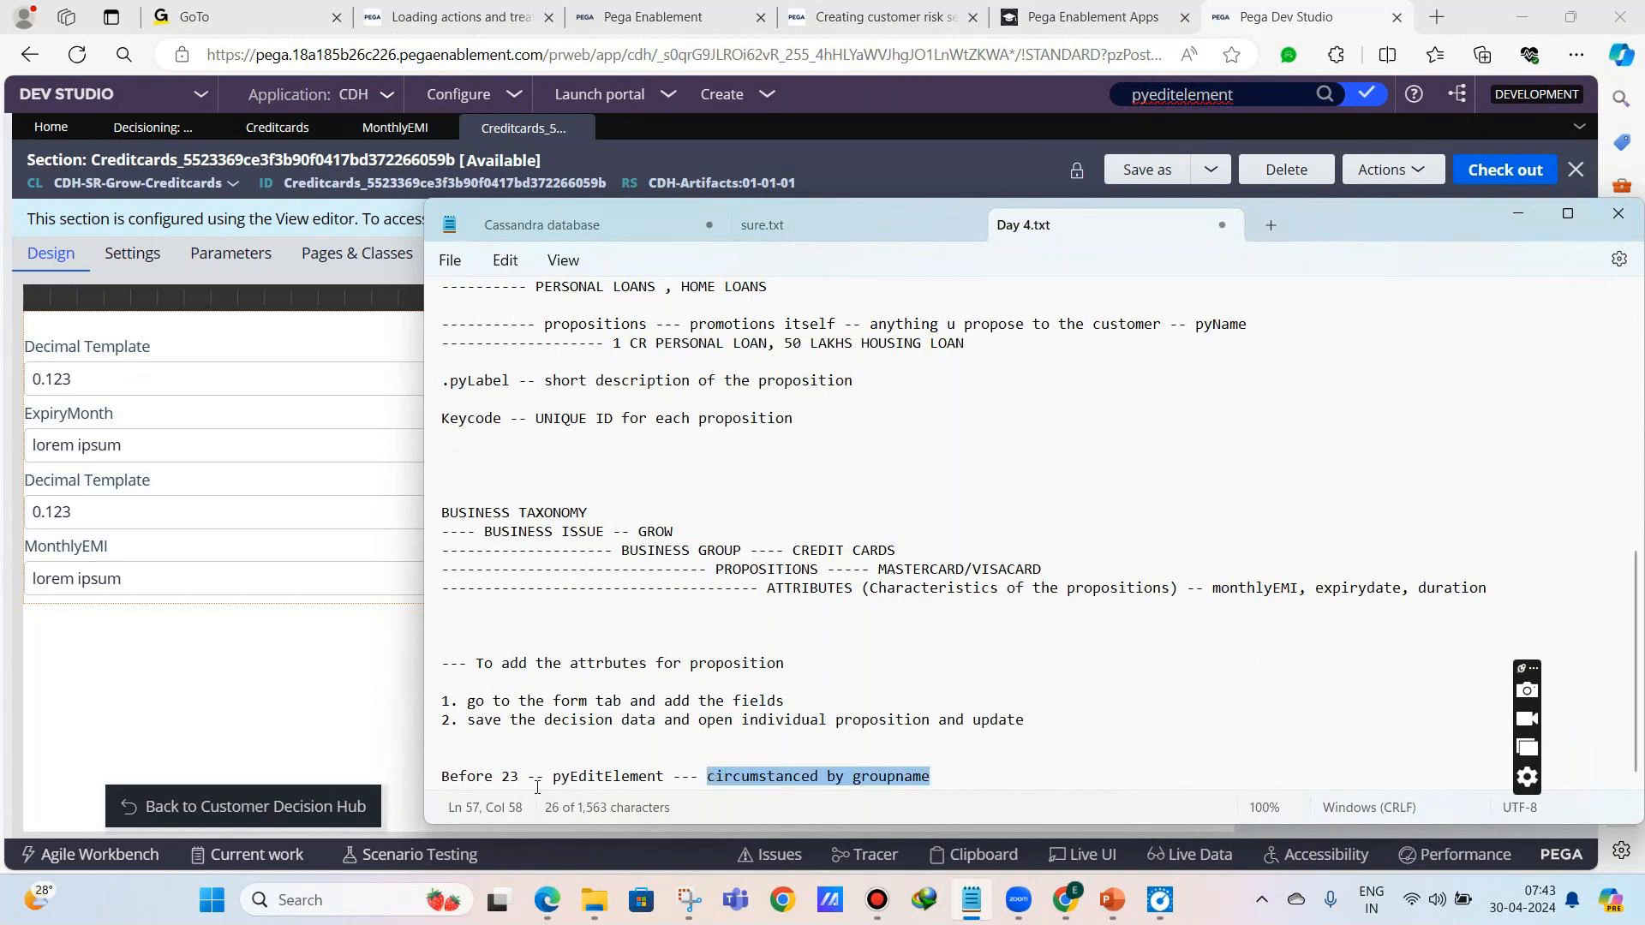
pyautogui.click(662, 778)
pyautogui.click(931, 781)
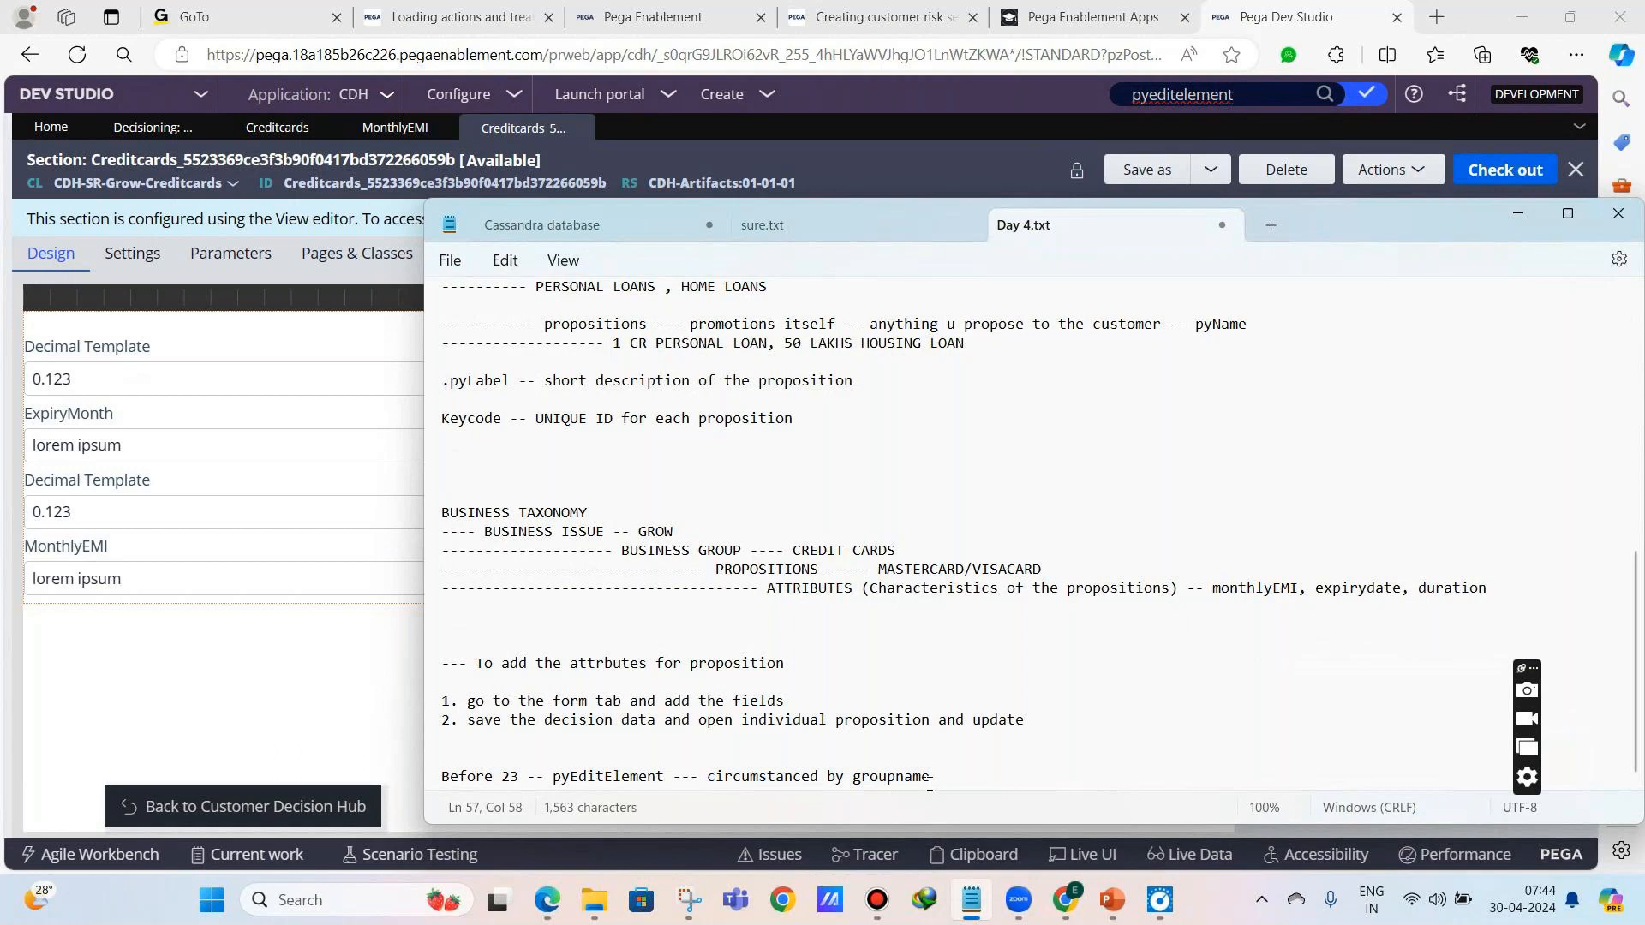
pyautogui.press('Return')
pyautogui.press('Return')
pyautogui.write('after 23 --- no pyeditelement')
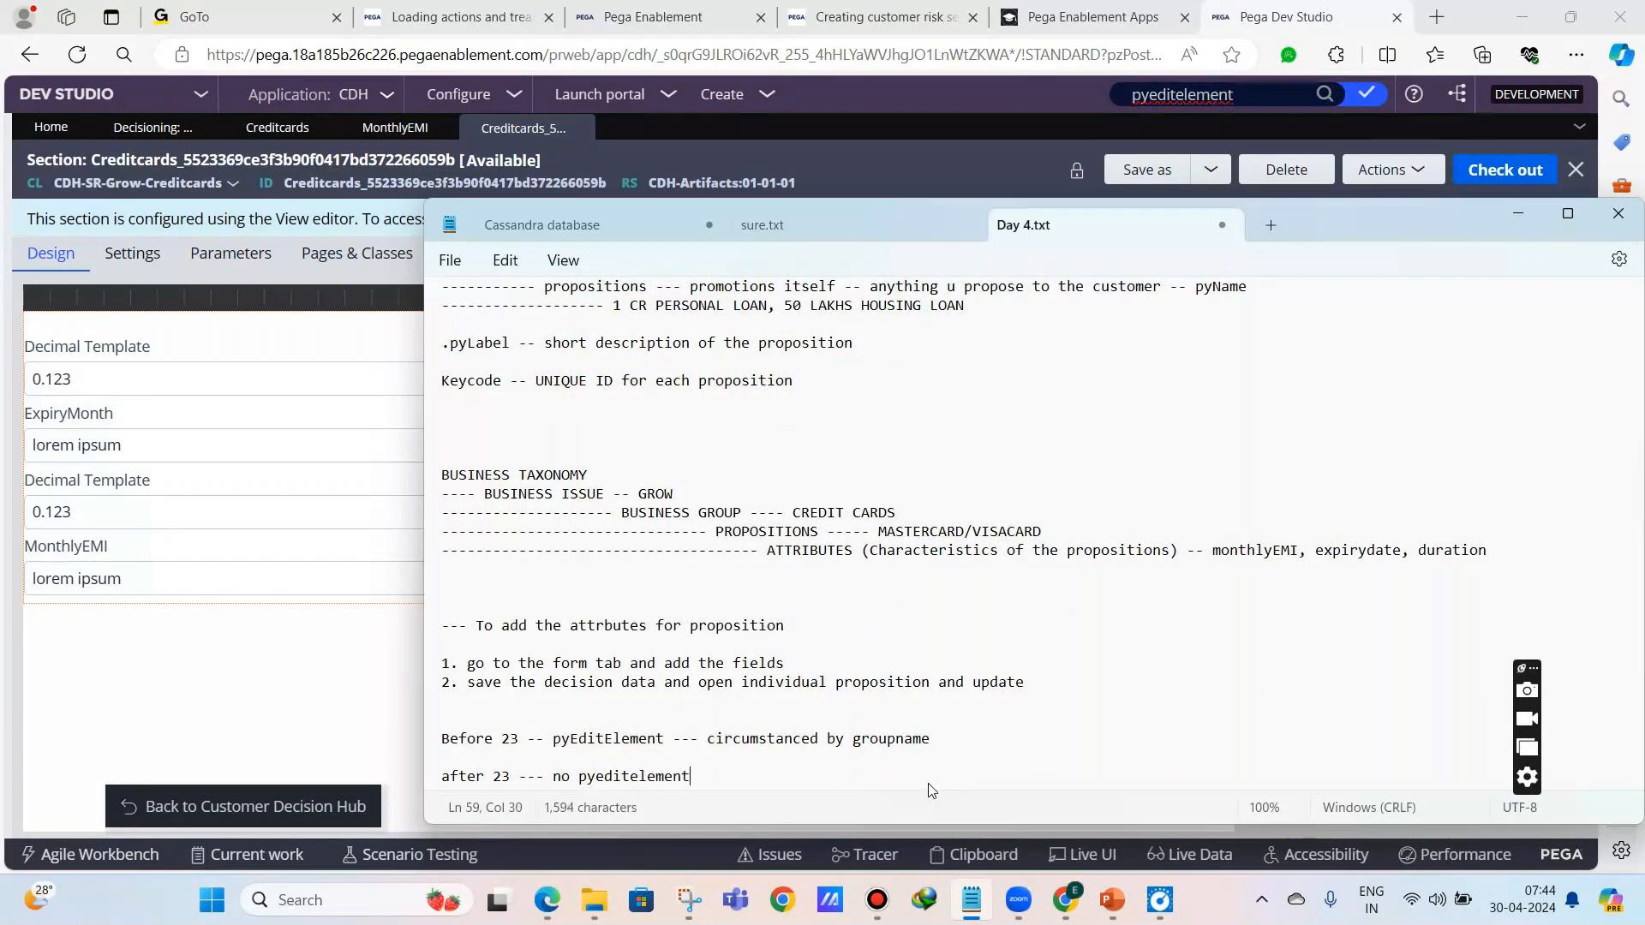
pyautogui.write(' --- create a section with the groupname')
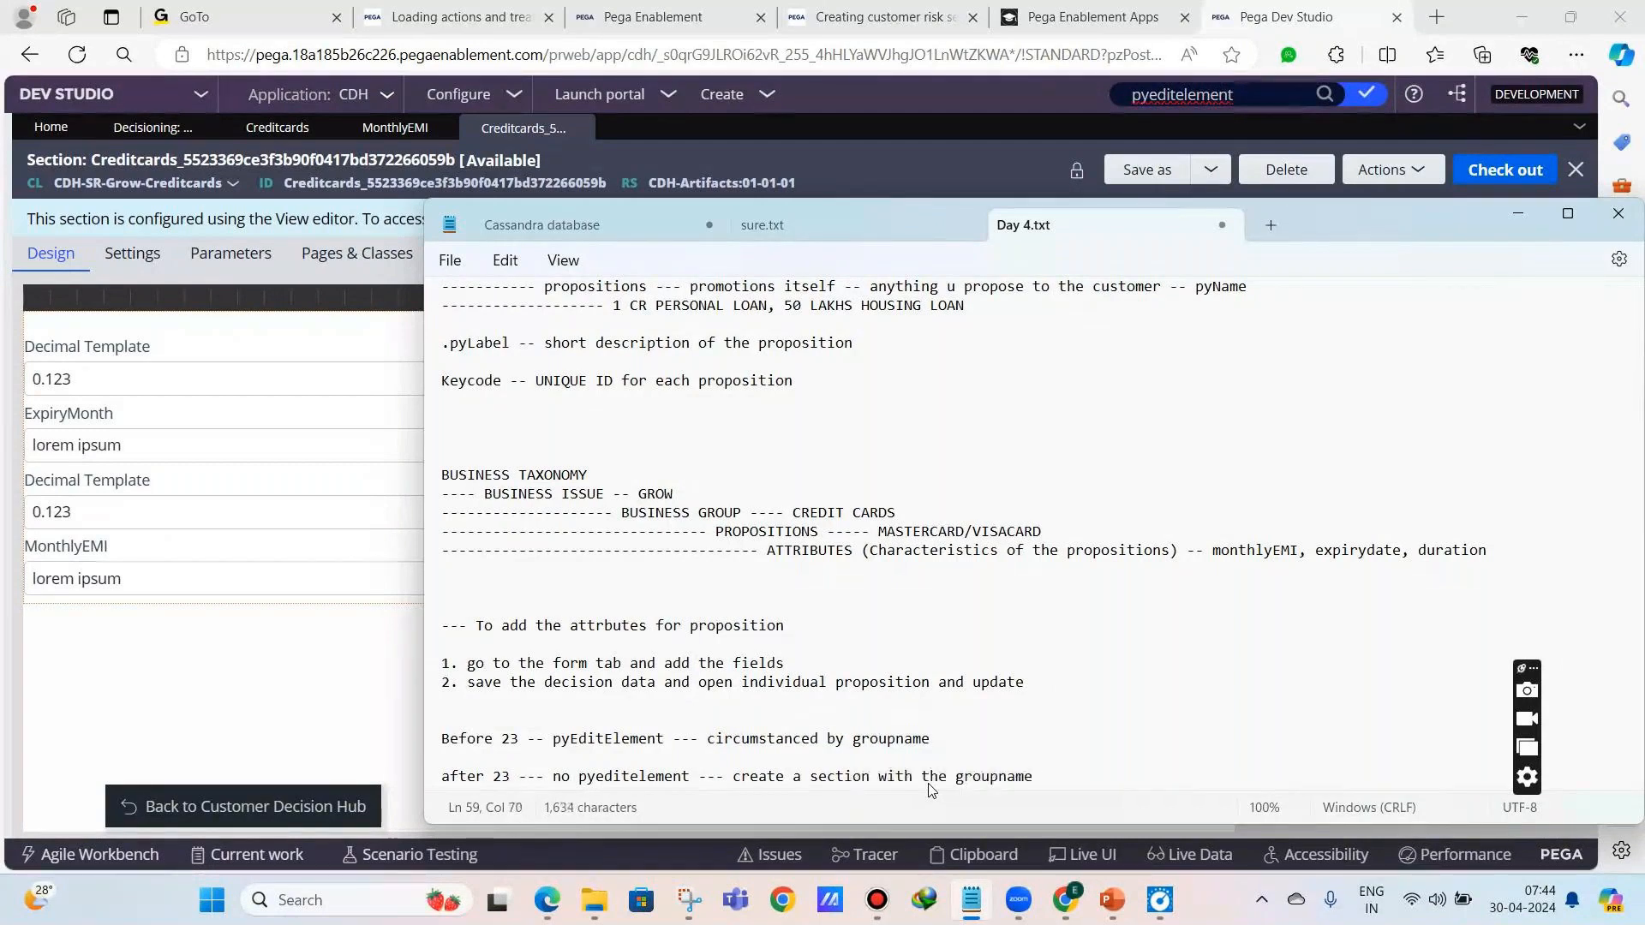
# - Switch back to Pega Dev Studio, search the rules for pyeditelement, and open the pyEditElement section that applies to Data-NLP-Rule
pyautogui.click(1219, 95)
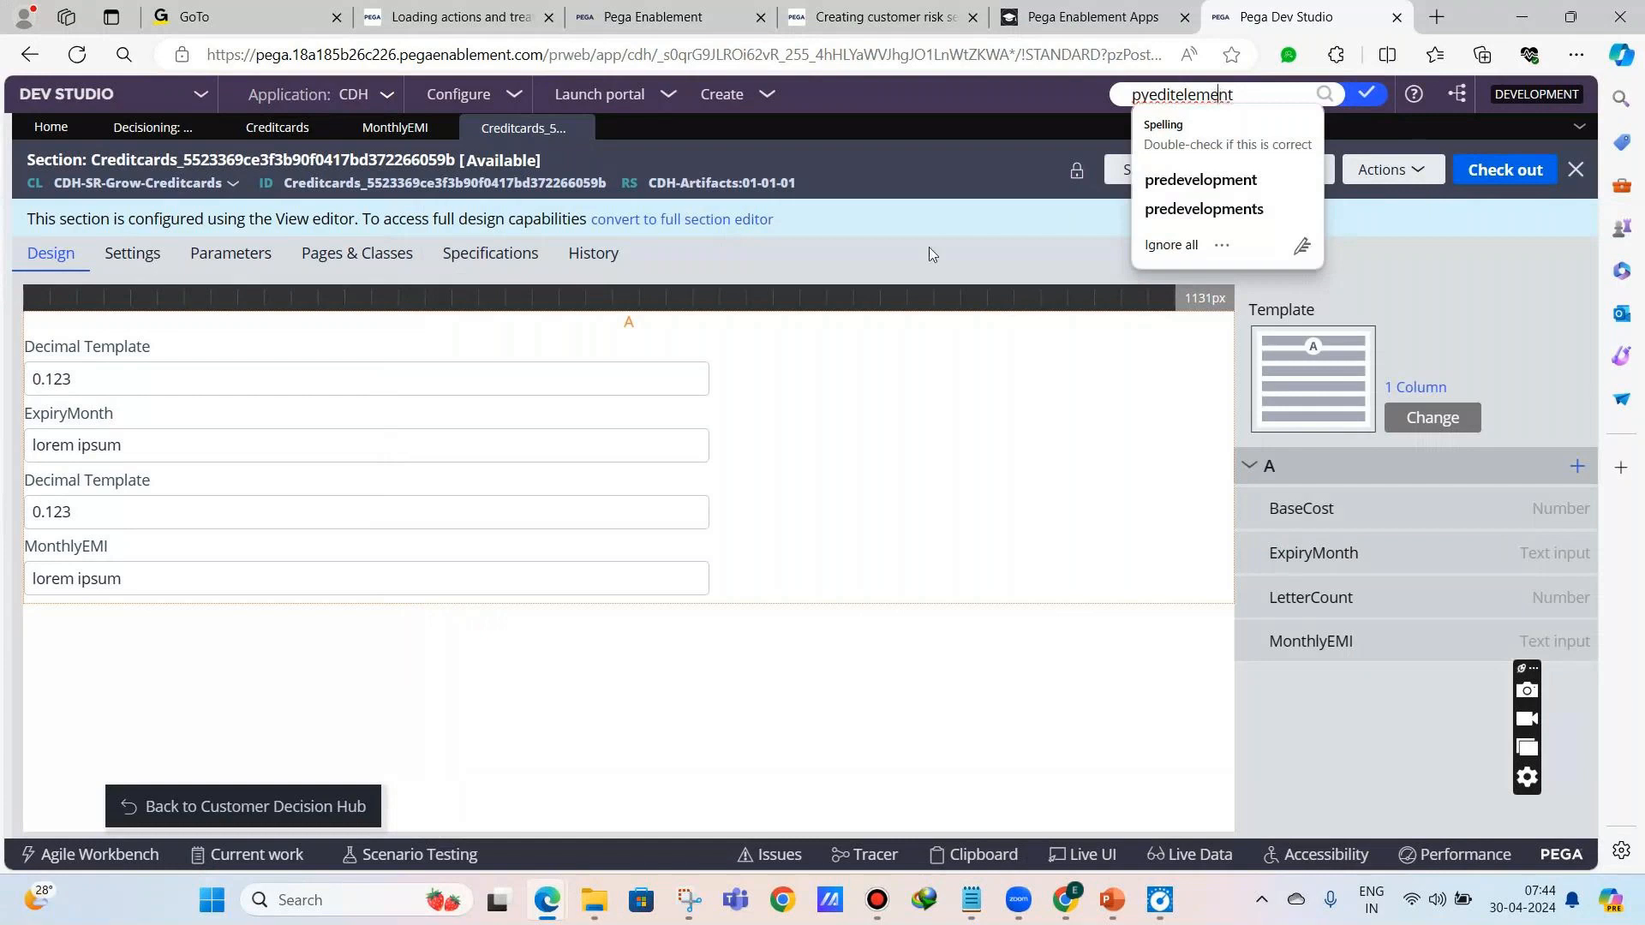
pyautogui.press('Return')
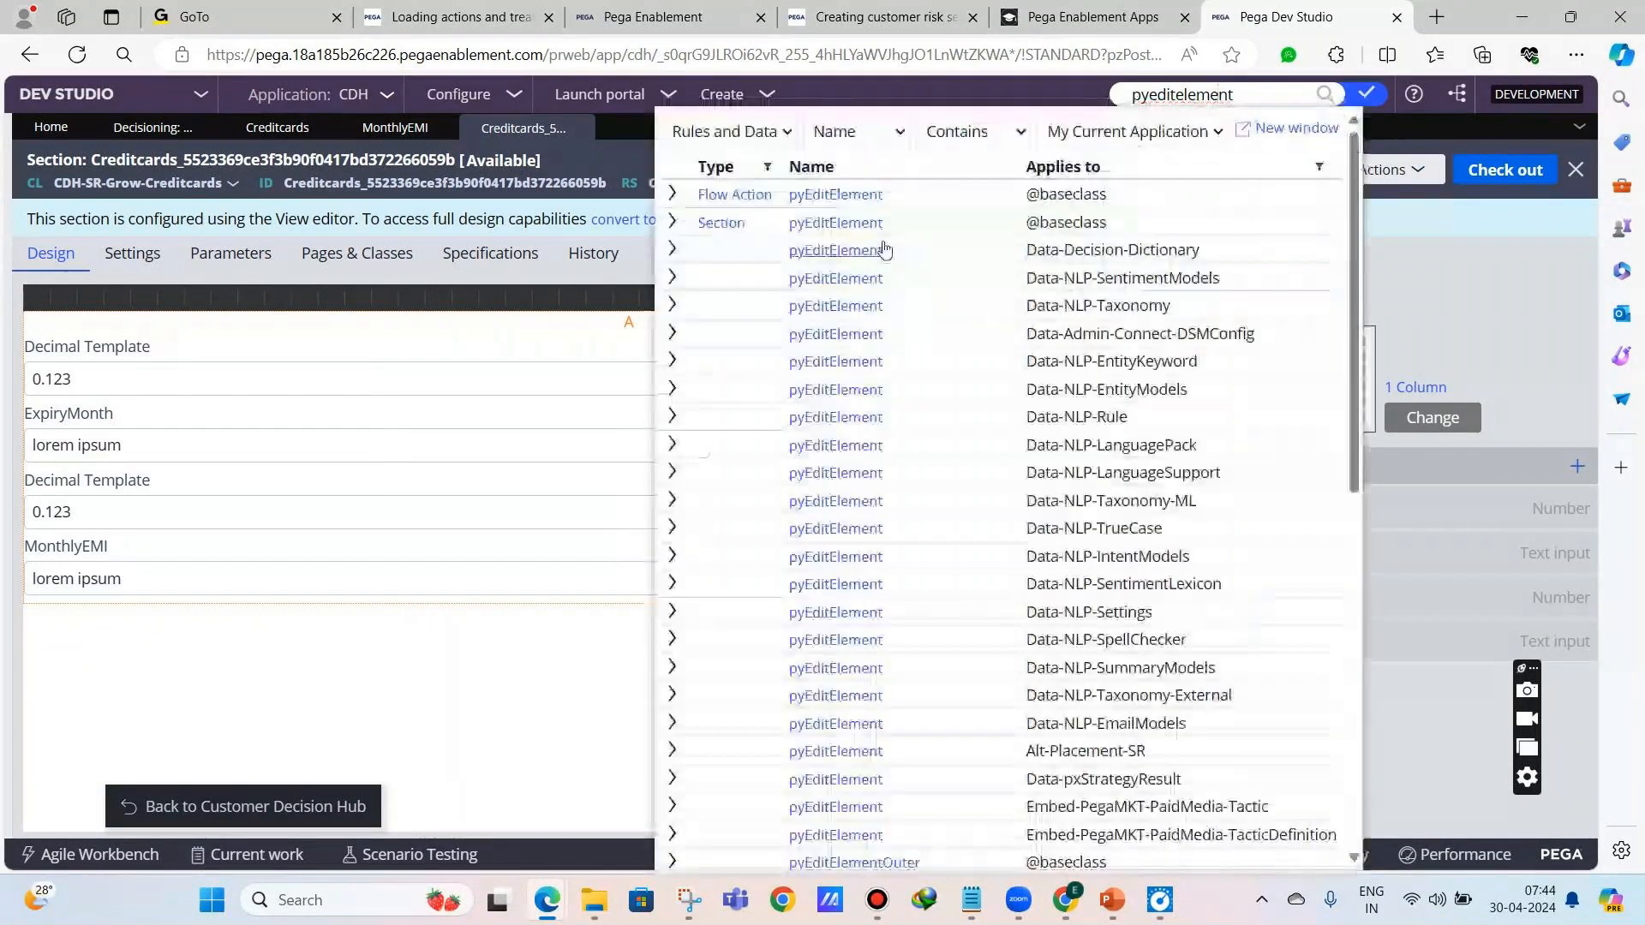
pyautogui.scroll(-3, 974, 428)
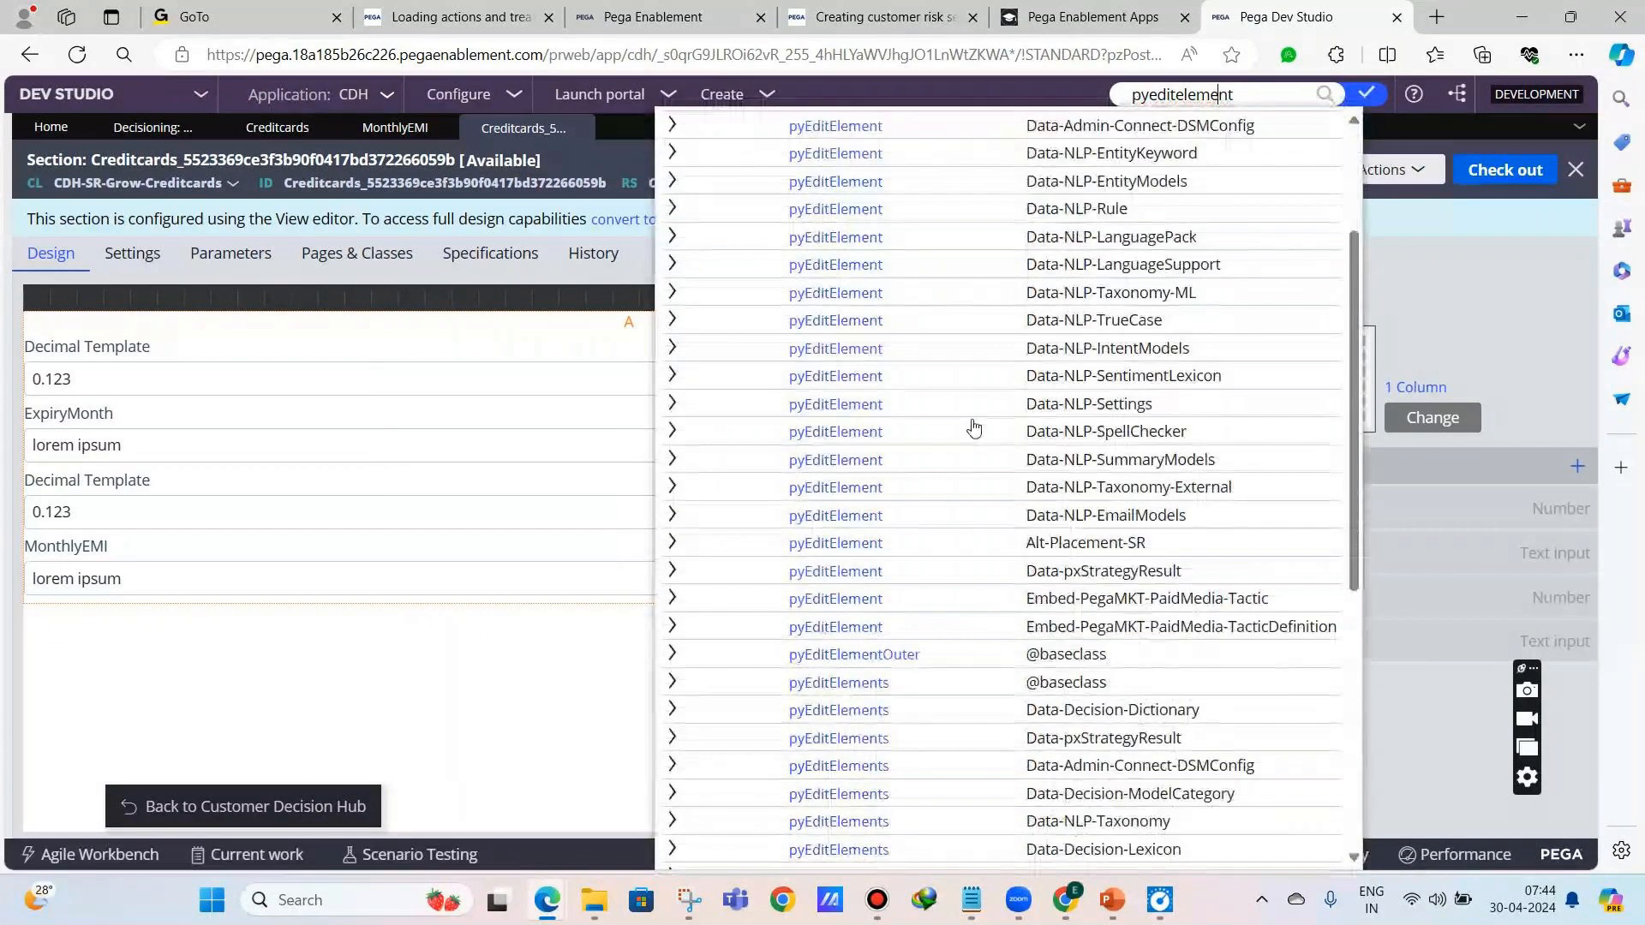
pyautogui.scroll(-1, 942, 480)
pyautogui.scroll(-5, 913, 524)
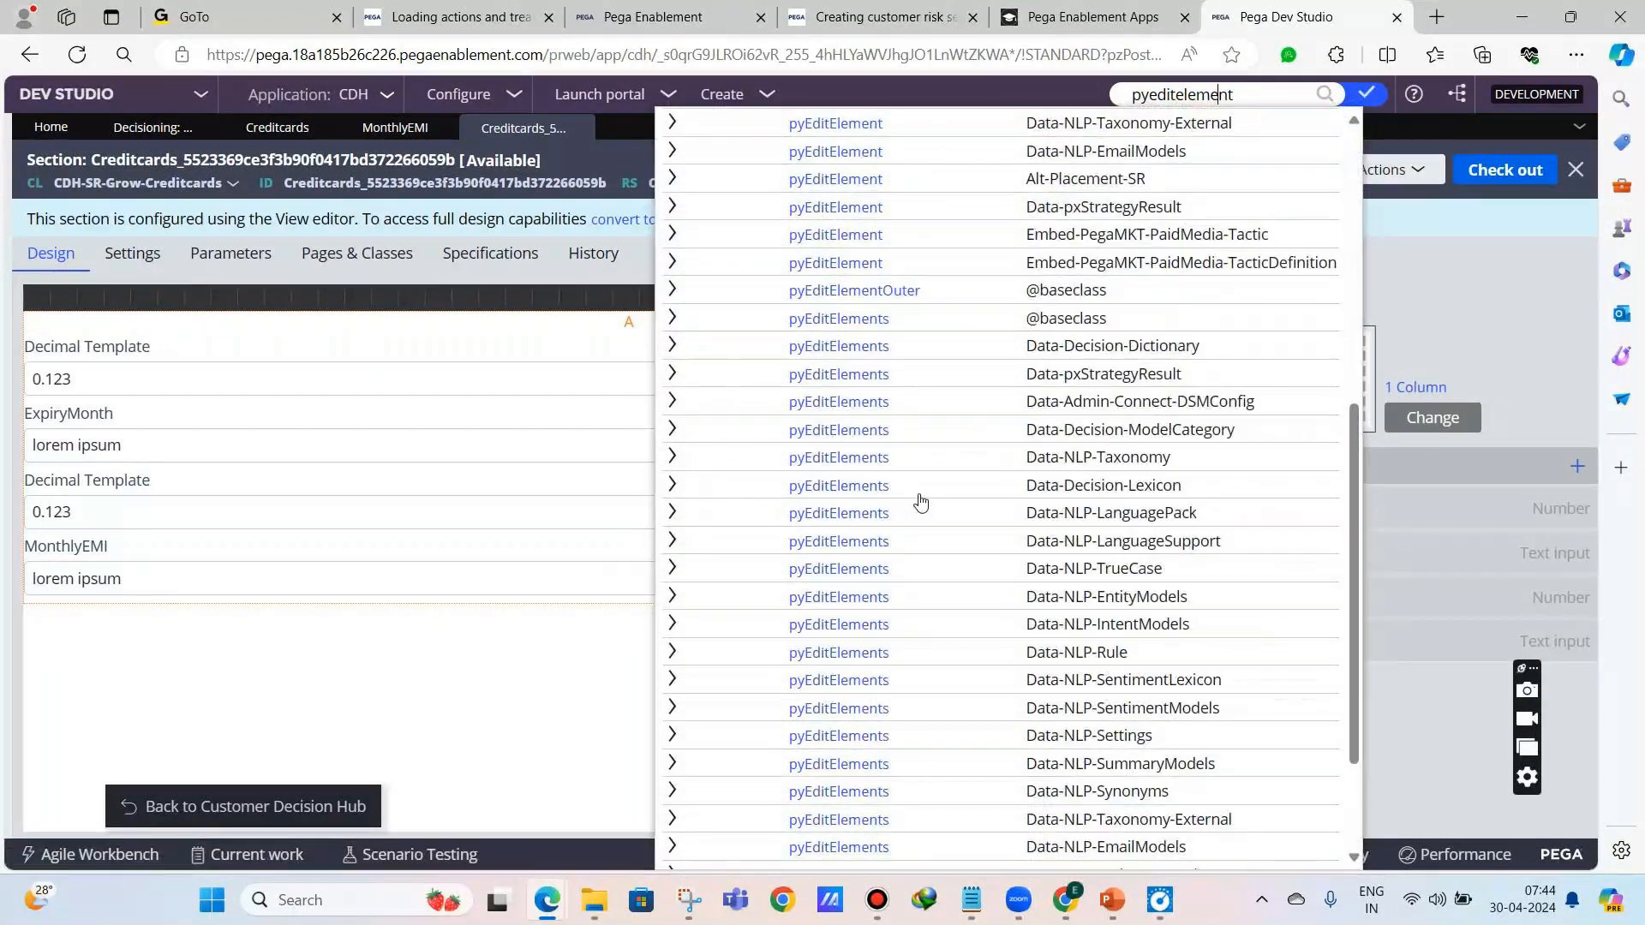
pyautogui.scroll(7, 857, 490)
pyautogui.click(836, 476)
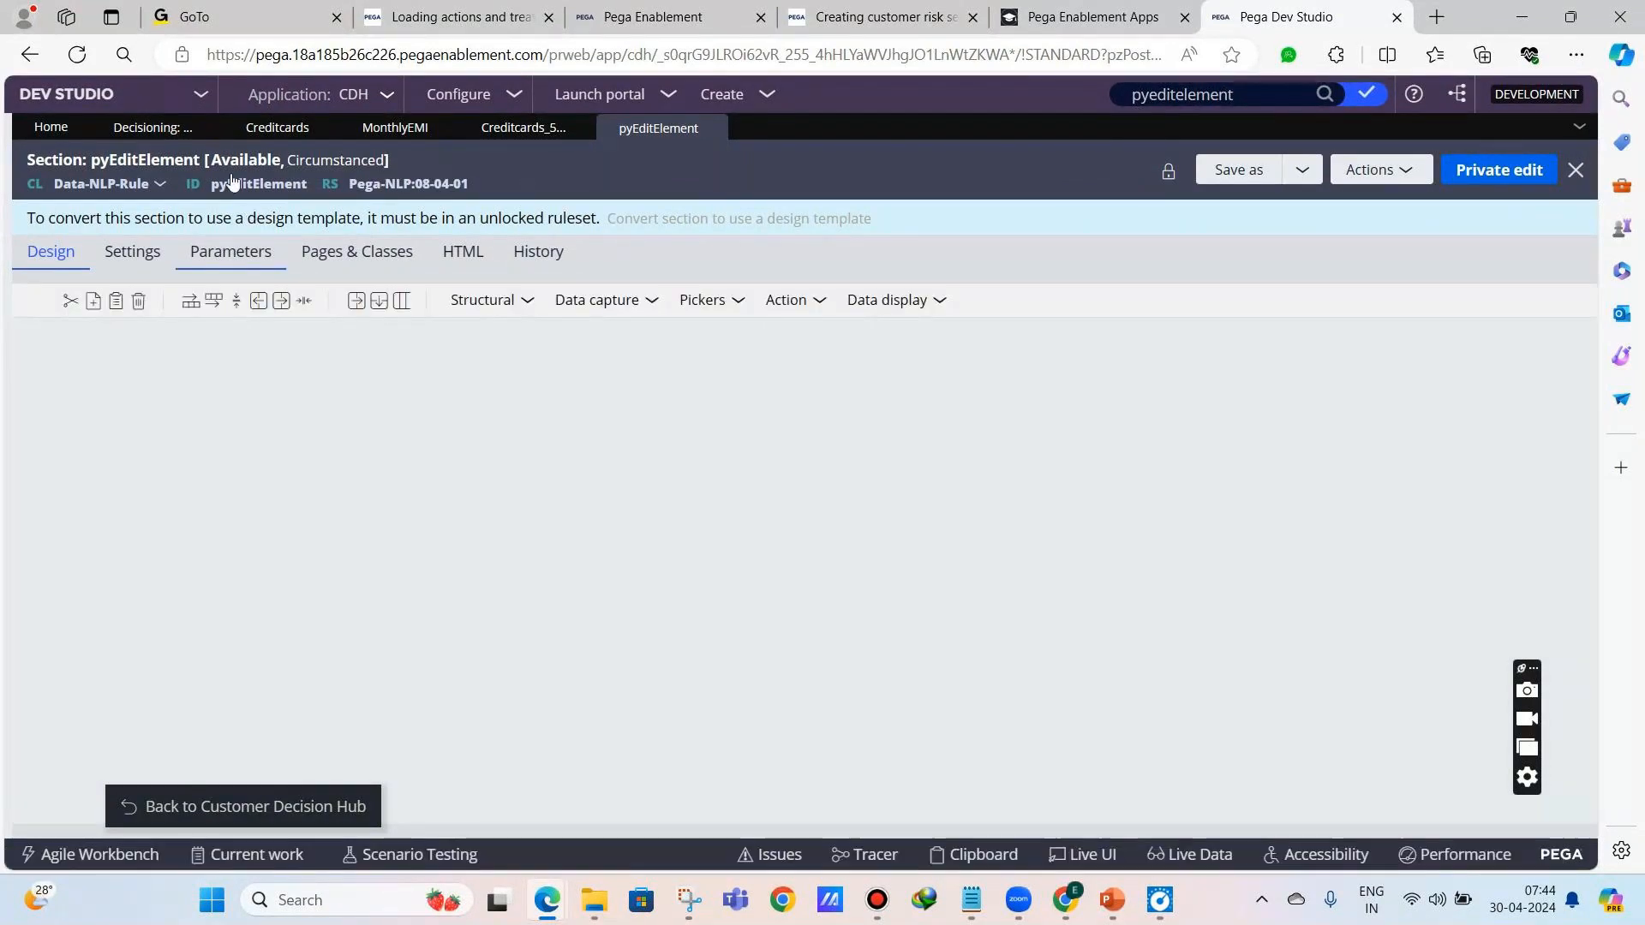
# - Check the circumstancing details of the pyEditElement section and close the rule
pyautogui.click(266, 122)
pyautogui.click(657, 127)
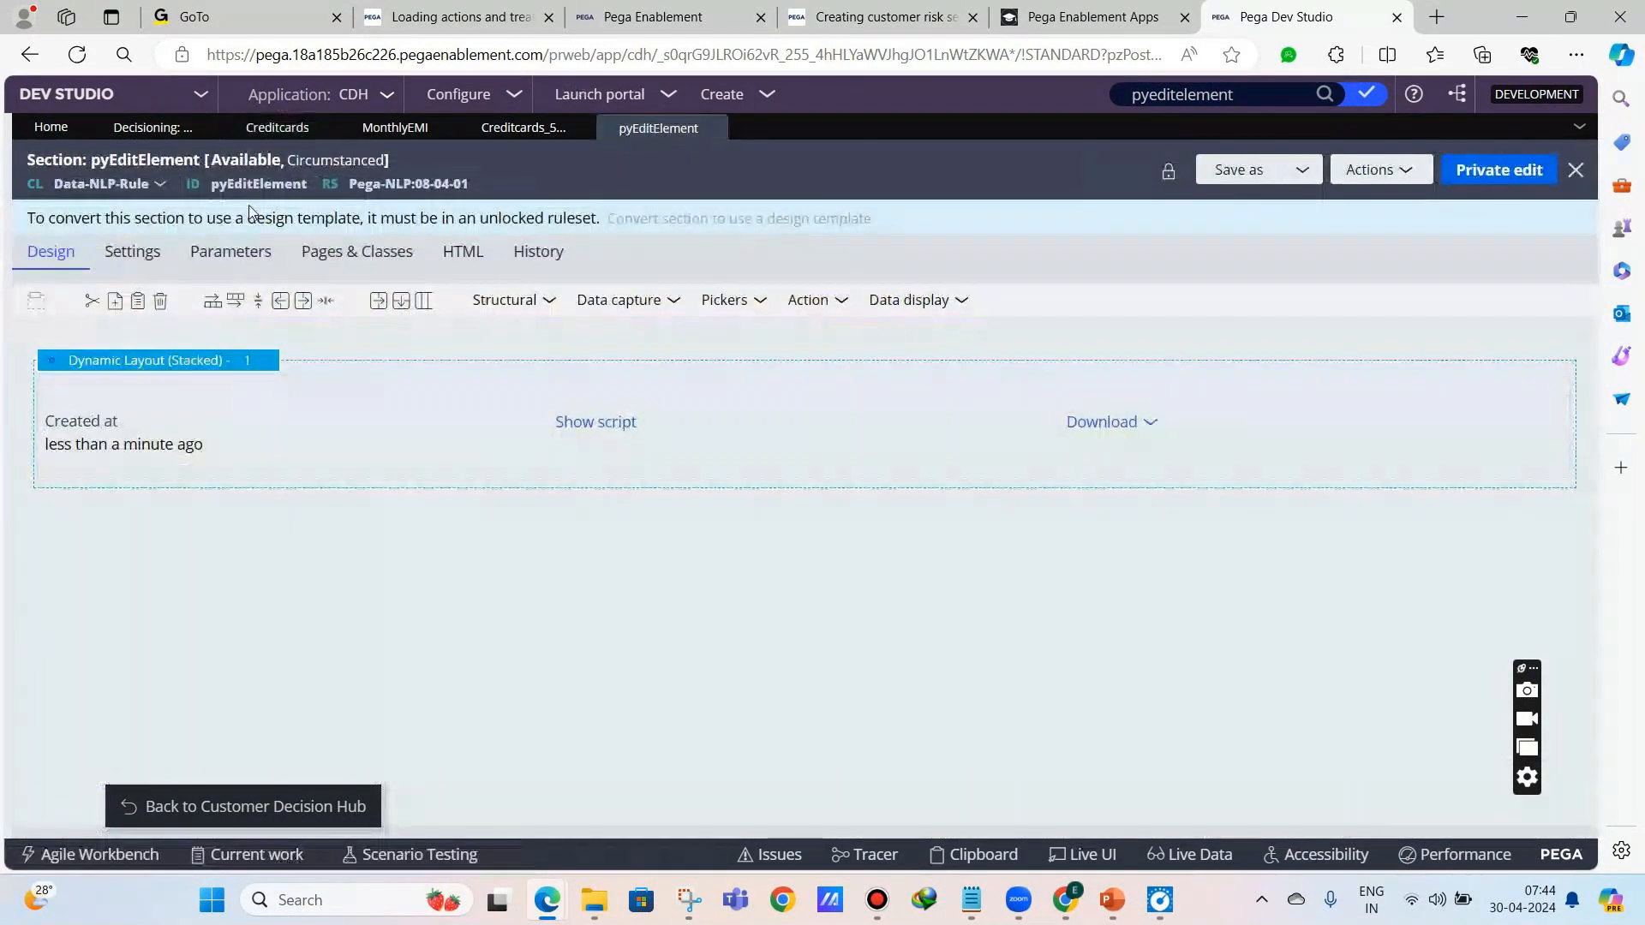
pyautogui.click(307, 163)
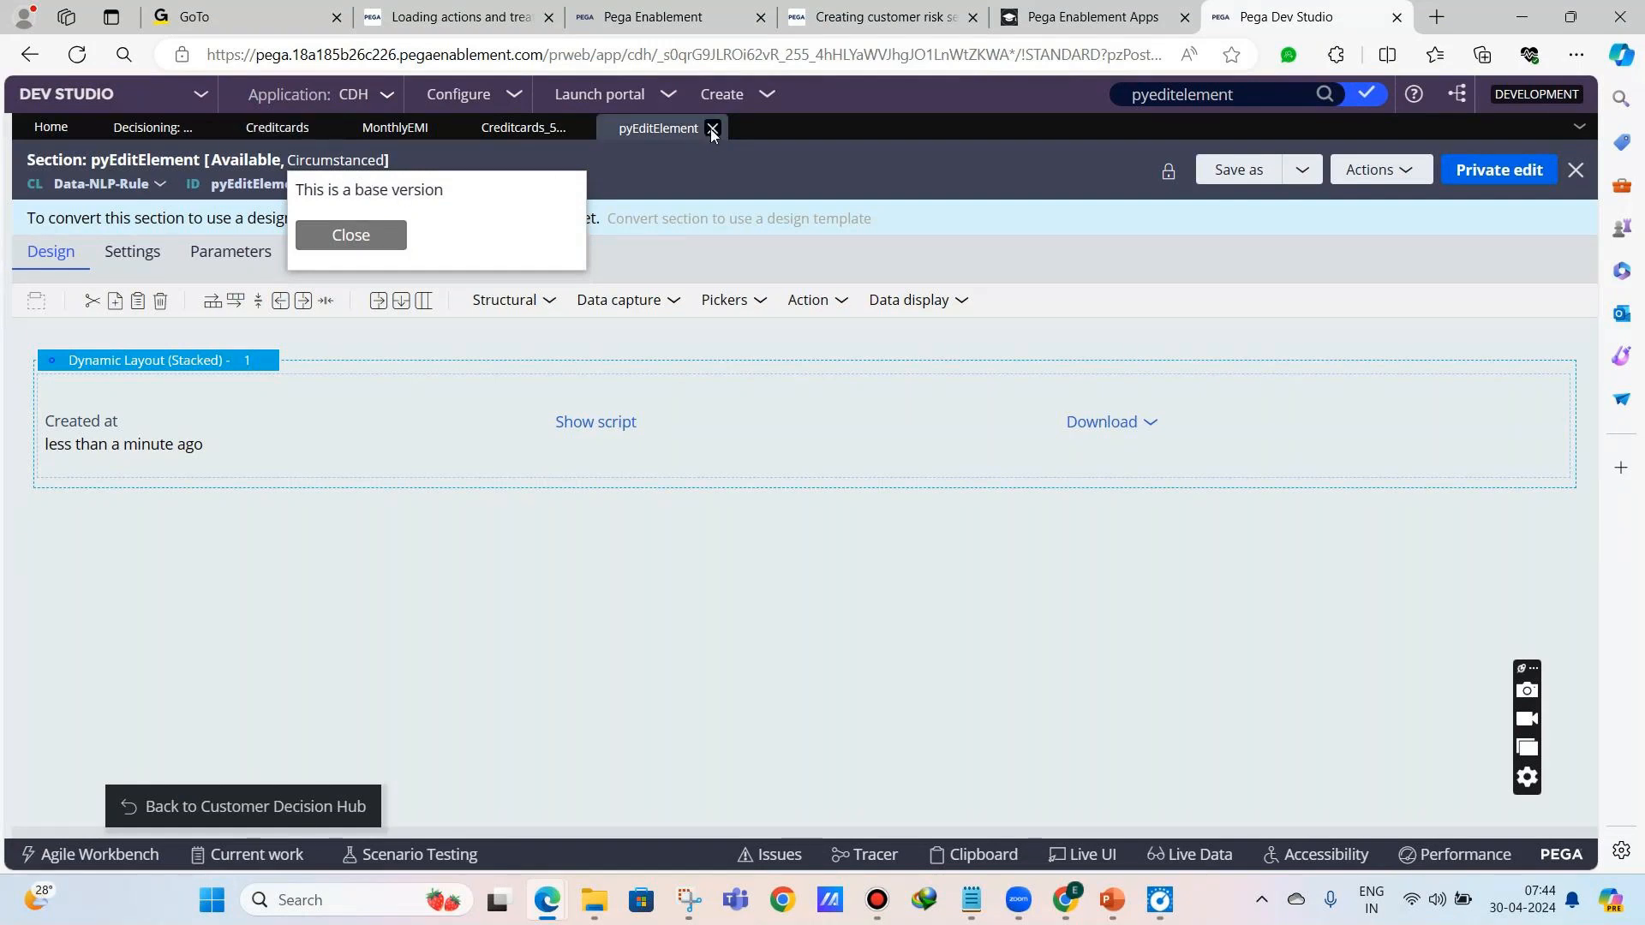
pyautogui.click(711, 129)
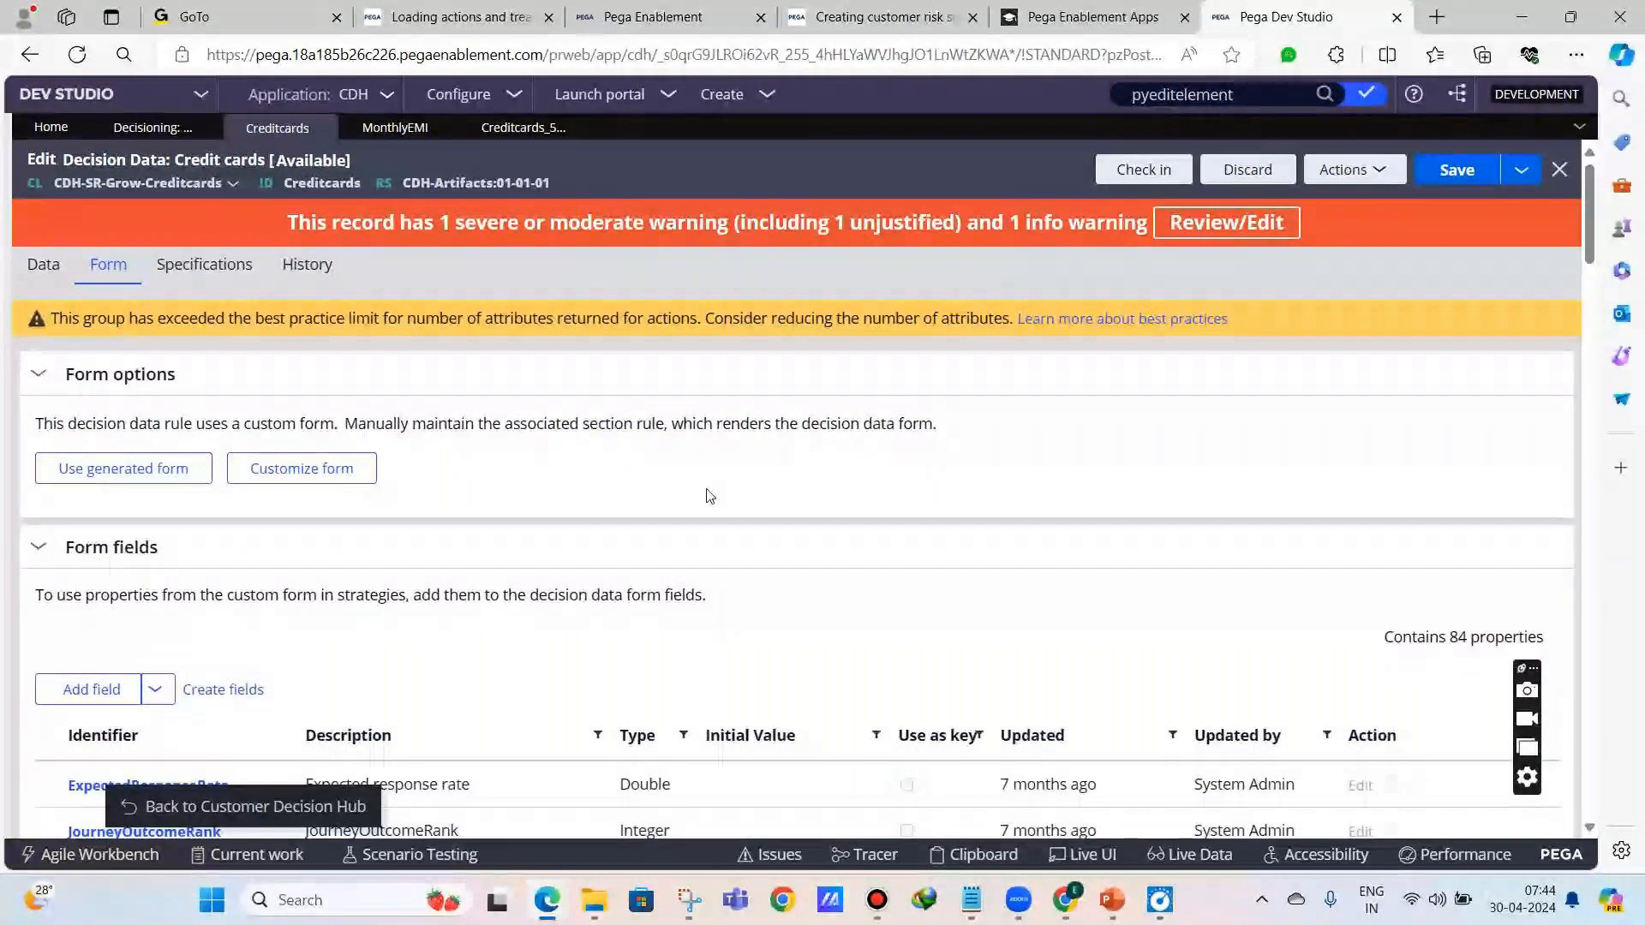
# - Check out the Creditcards custom form section for editing and save the Day 4.txt notes
pyautogui.click(956, 895)
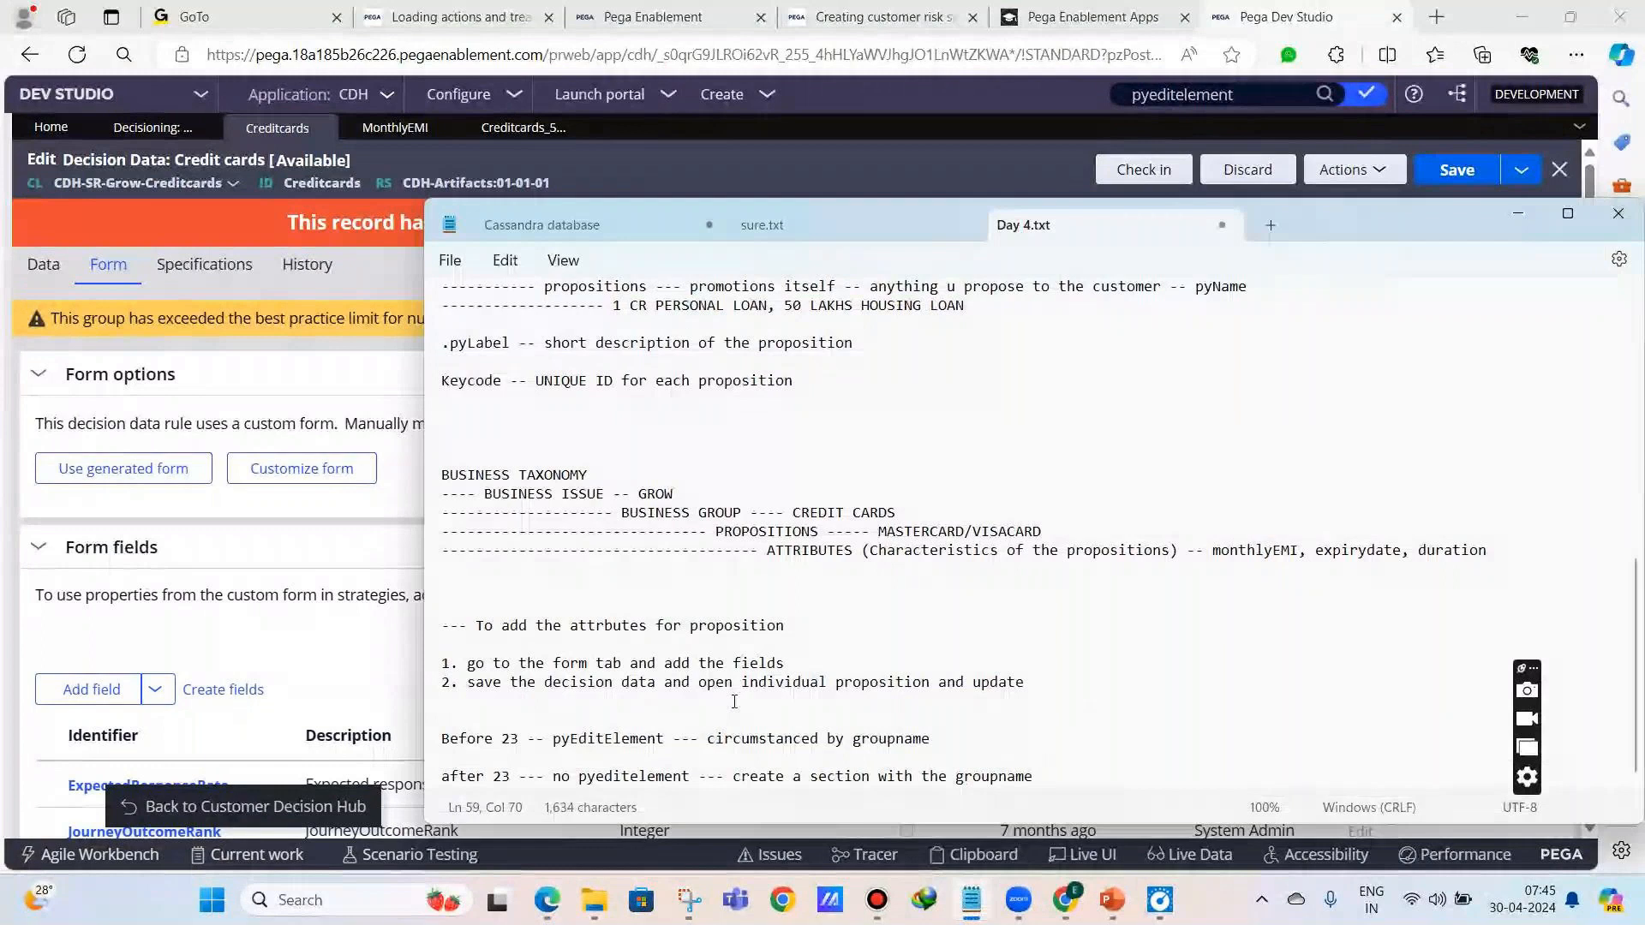
pyautogui.moveTo(441, 776); pyautogui.dragTo(690, 776)
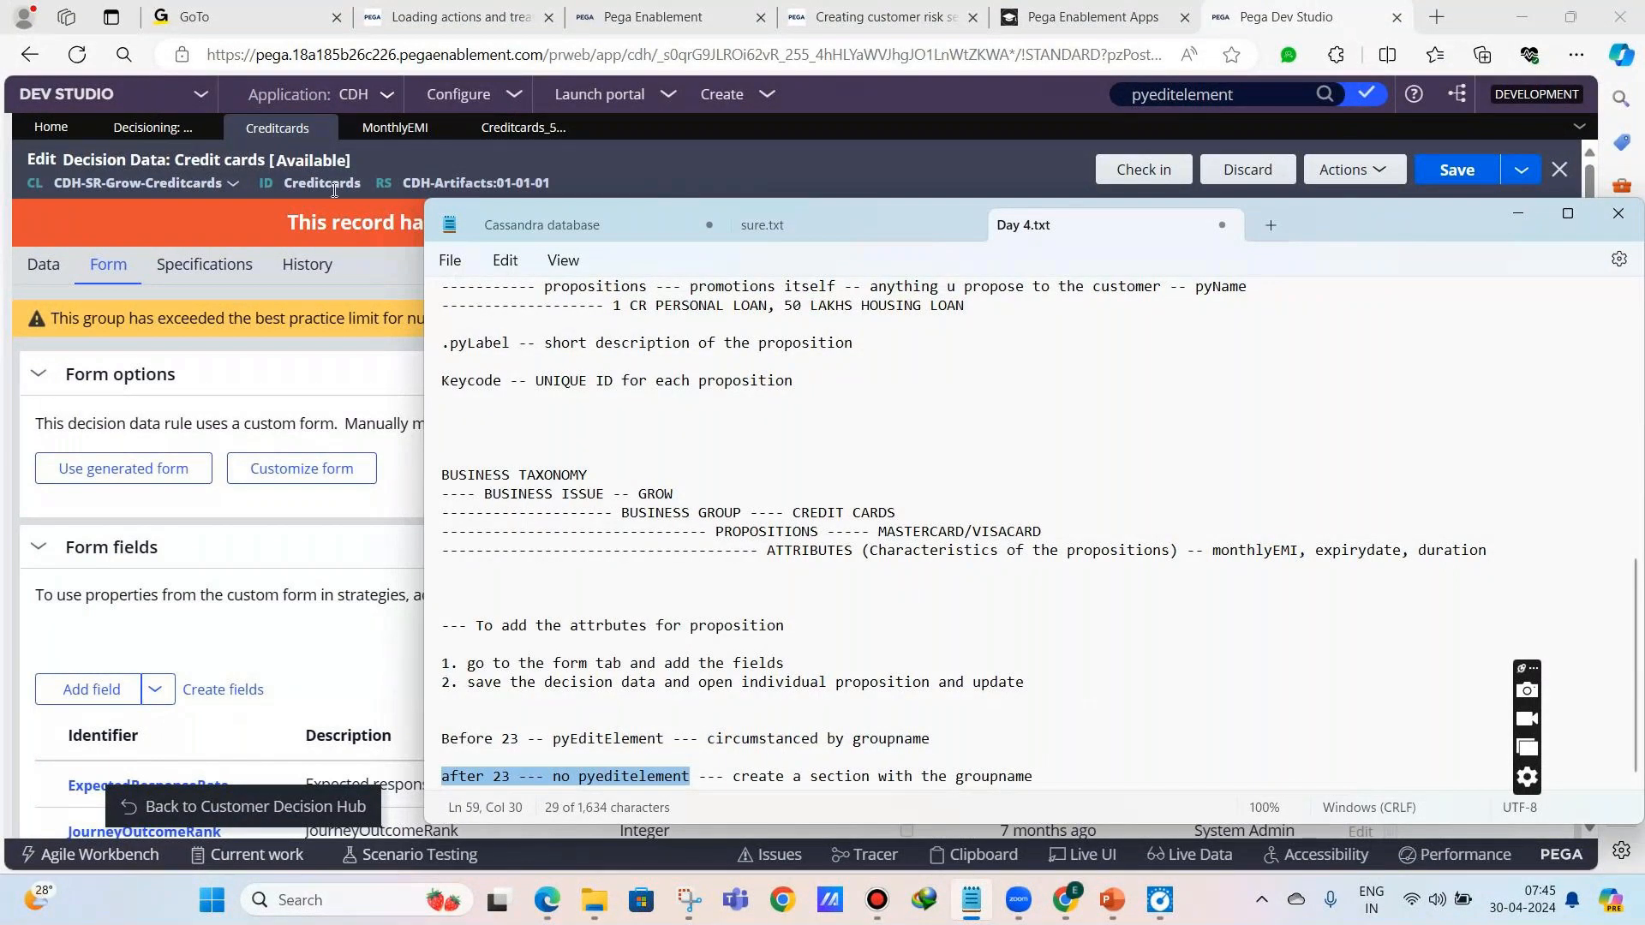
pyautogui.click(518, 128)
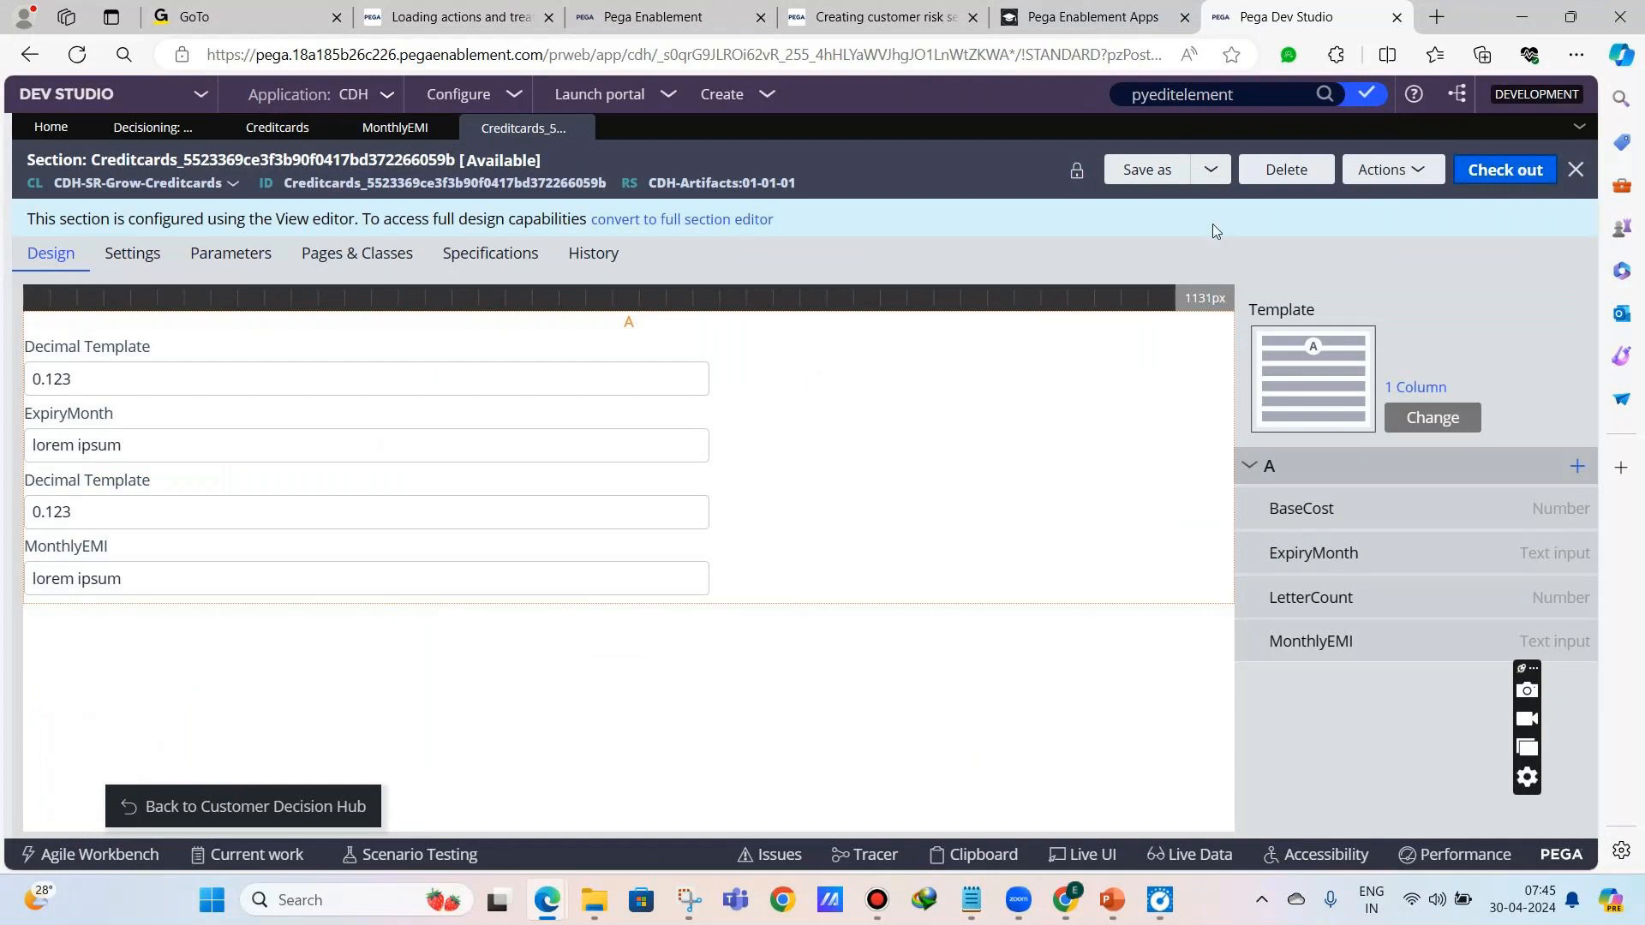
pyautogui.click(970, 902)
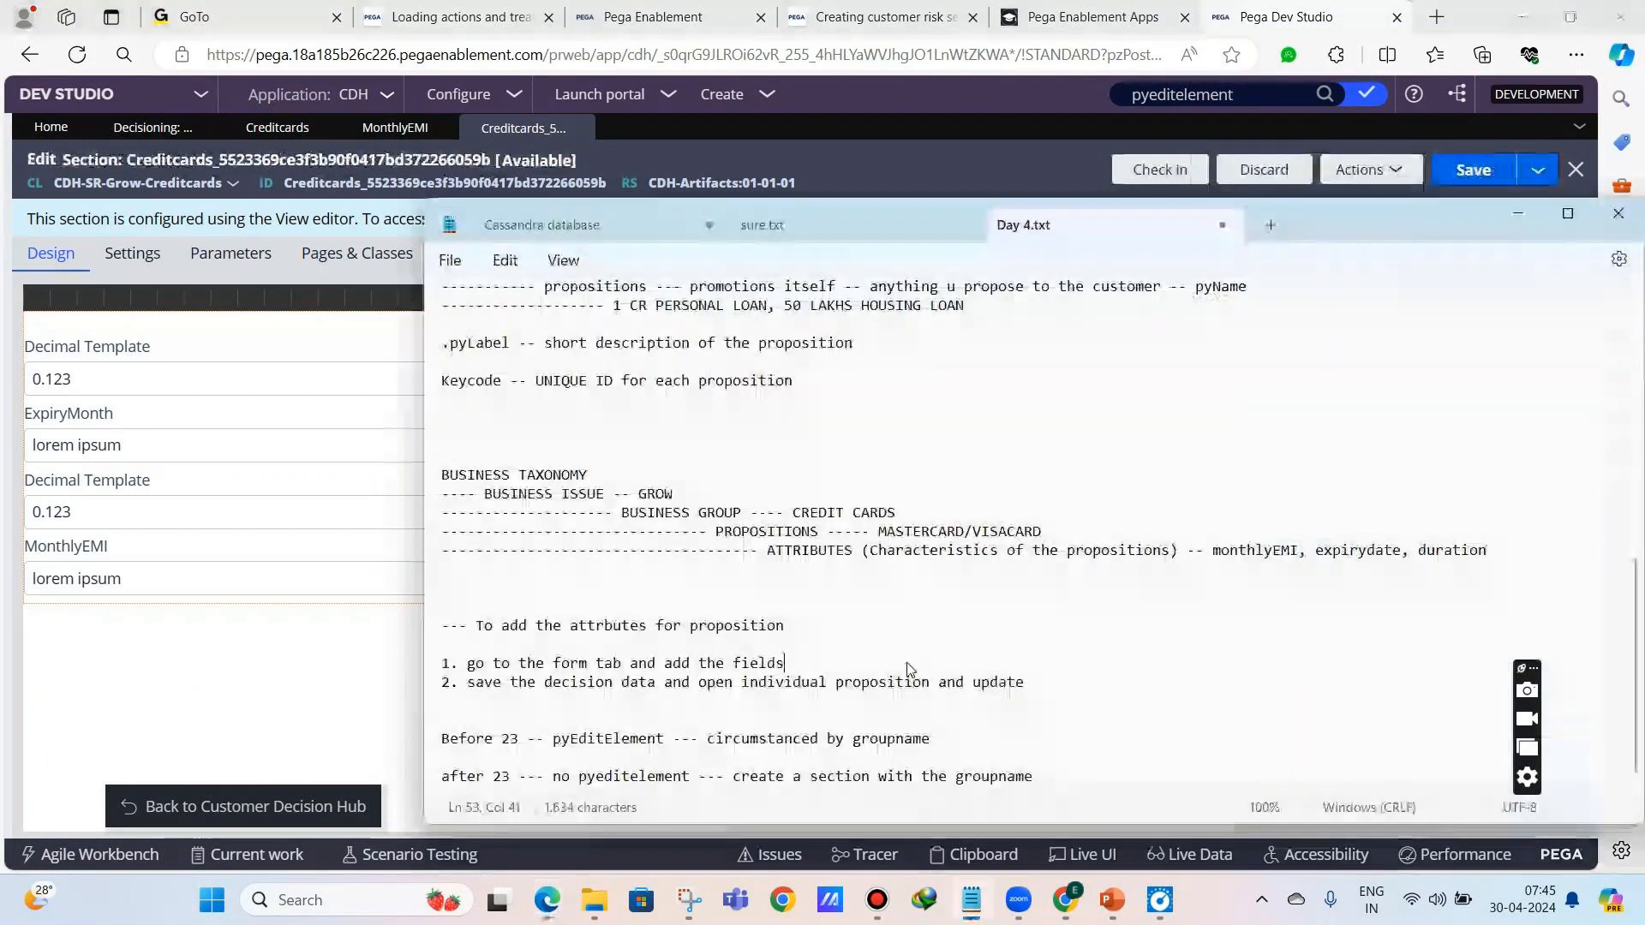
pyautogui.hotkey('ctrl', 's')
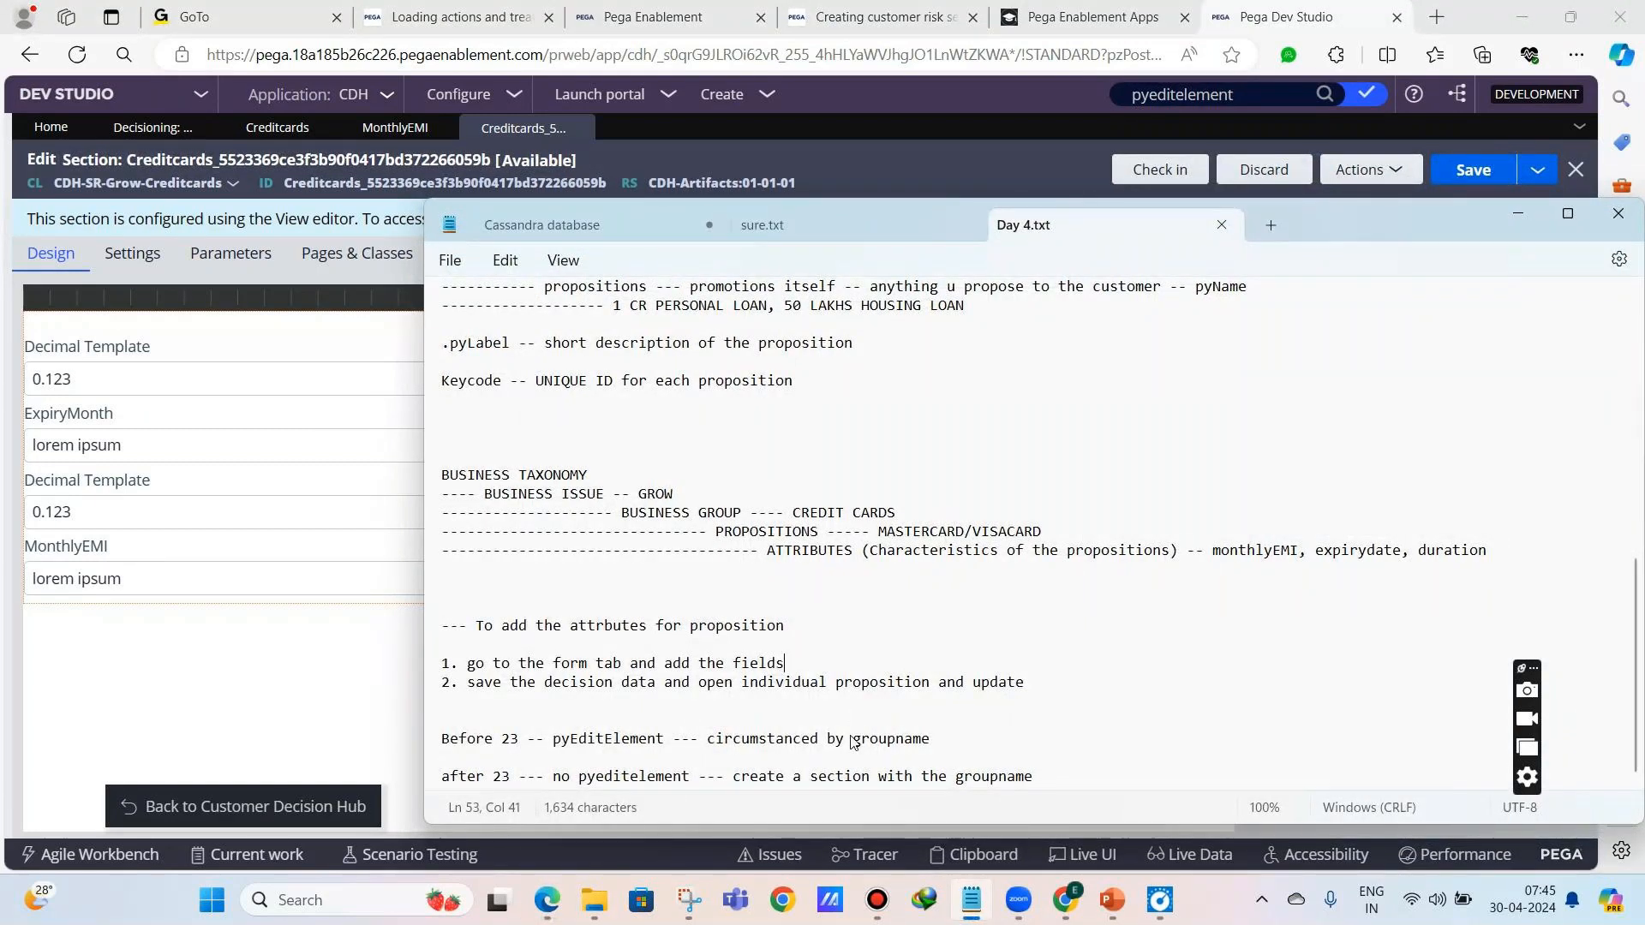
# - Compare the note about circumstancing by groupname with the ID of the Creditcards section rule
pyautogui.click(946, 745)
pyautogui.press('Up')
pyautogui.click(853, 739)
pyautogui.click(288, 187)
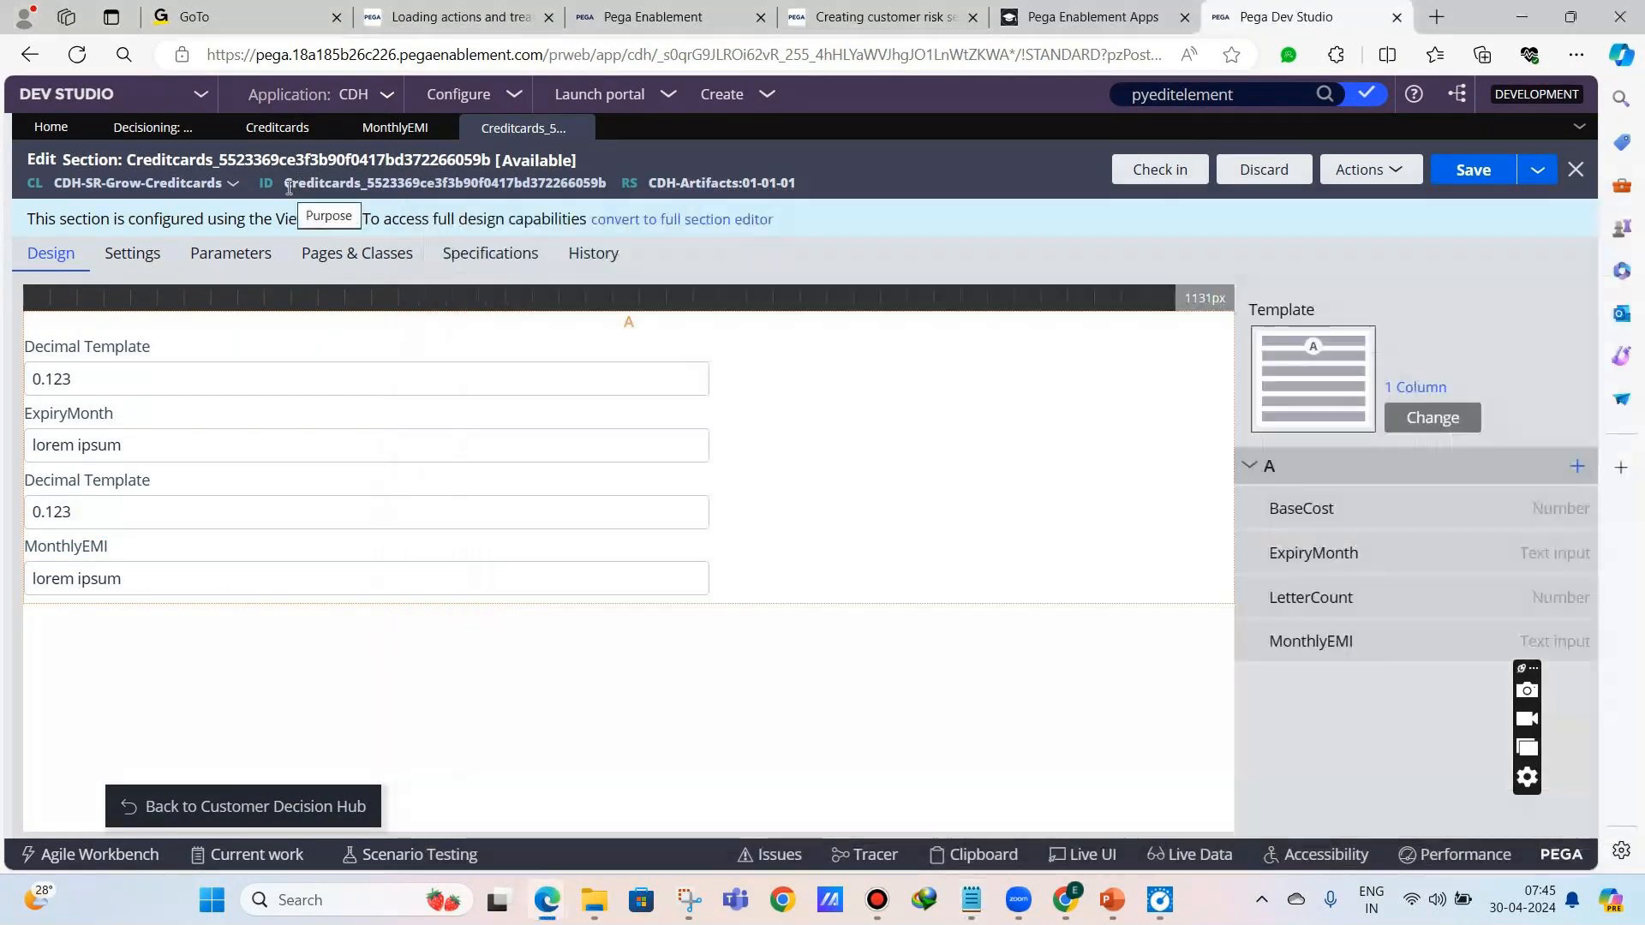
pyautogui.moveTo(289, 186); pyautogui.dragTo(606, 183)
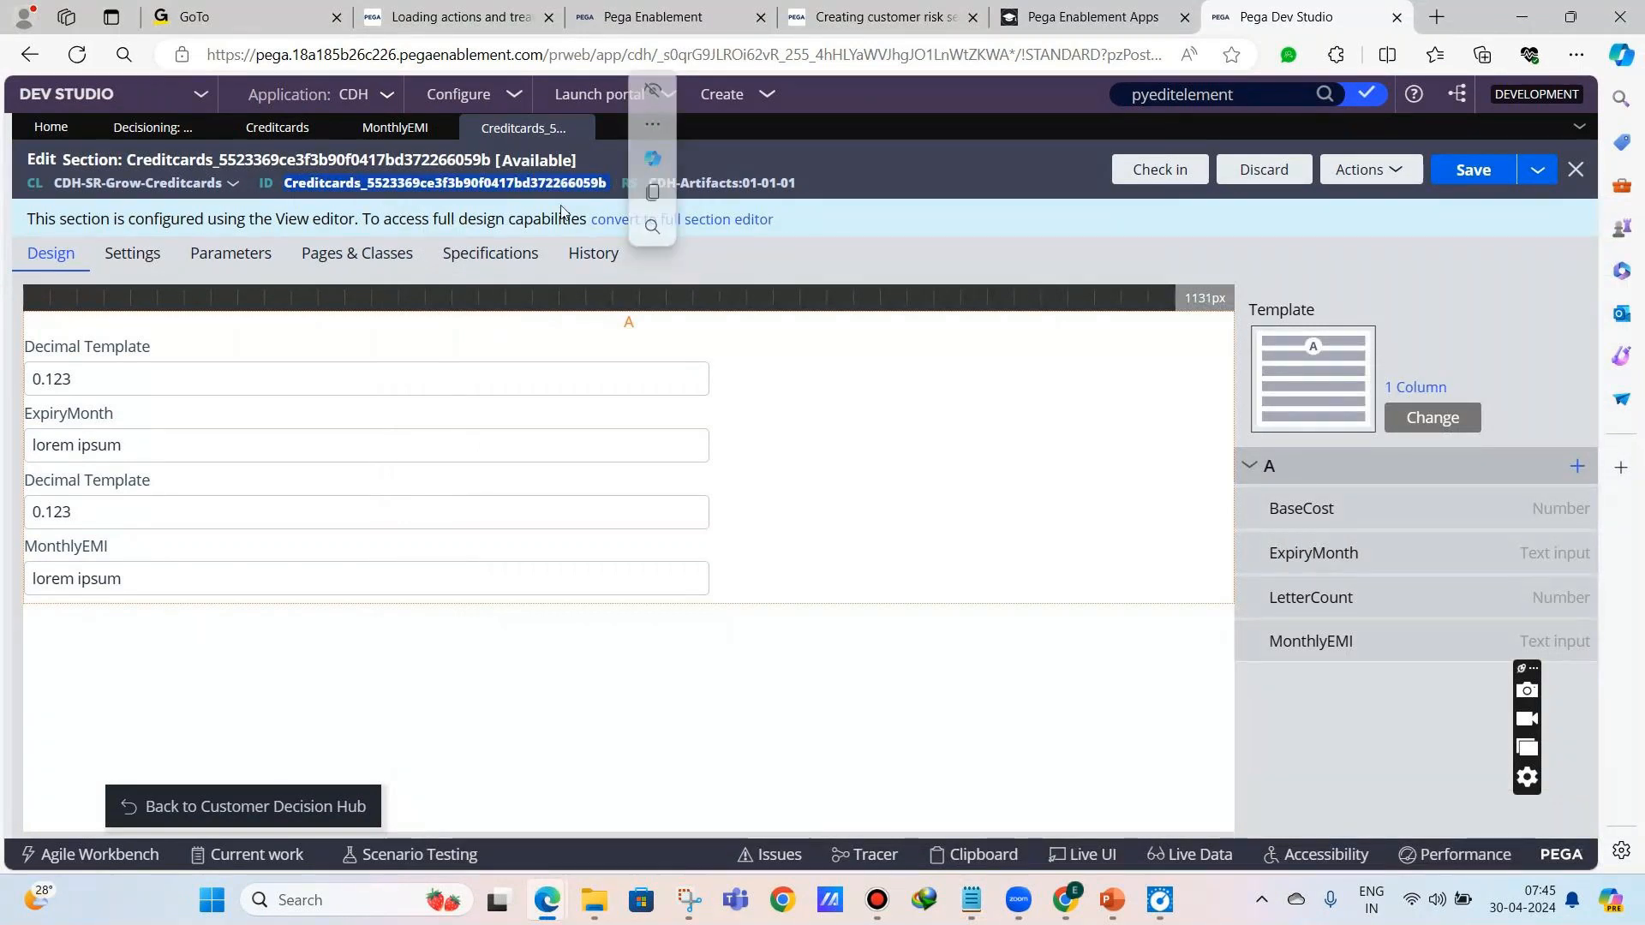
# - Convert the Creditcards section to the full section editor and confirm the conversion
pyautogui.click(619, 227)
pyautogui.click(1049, 587)
pyautogui.click(1062, 567)
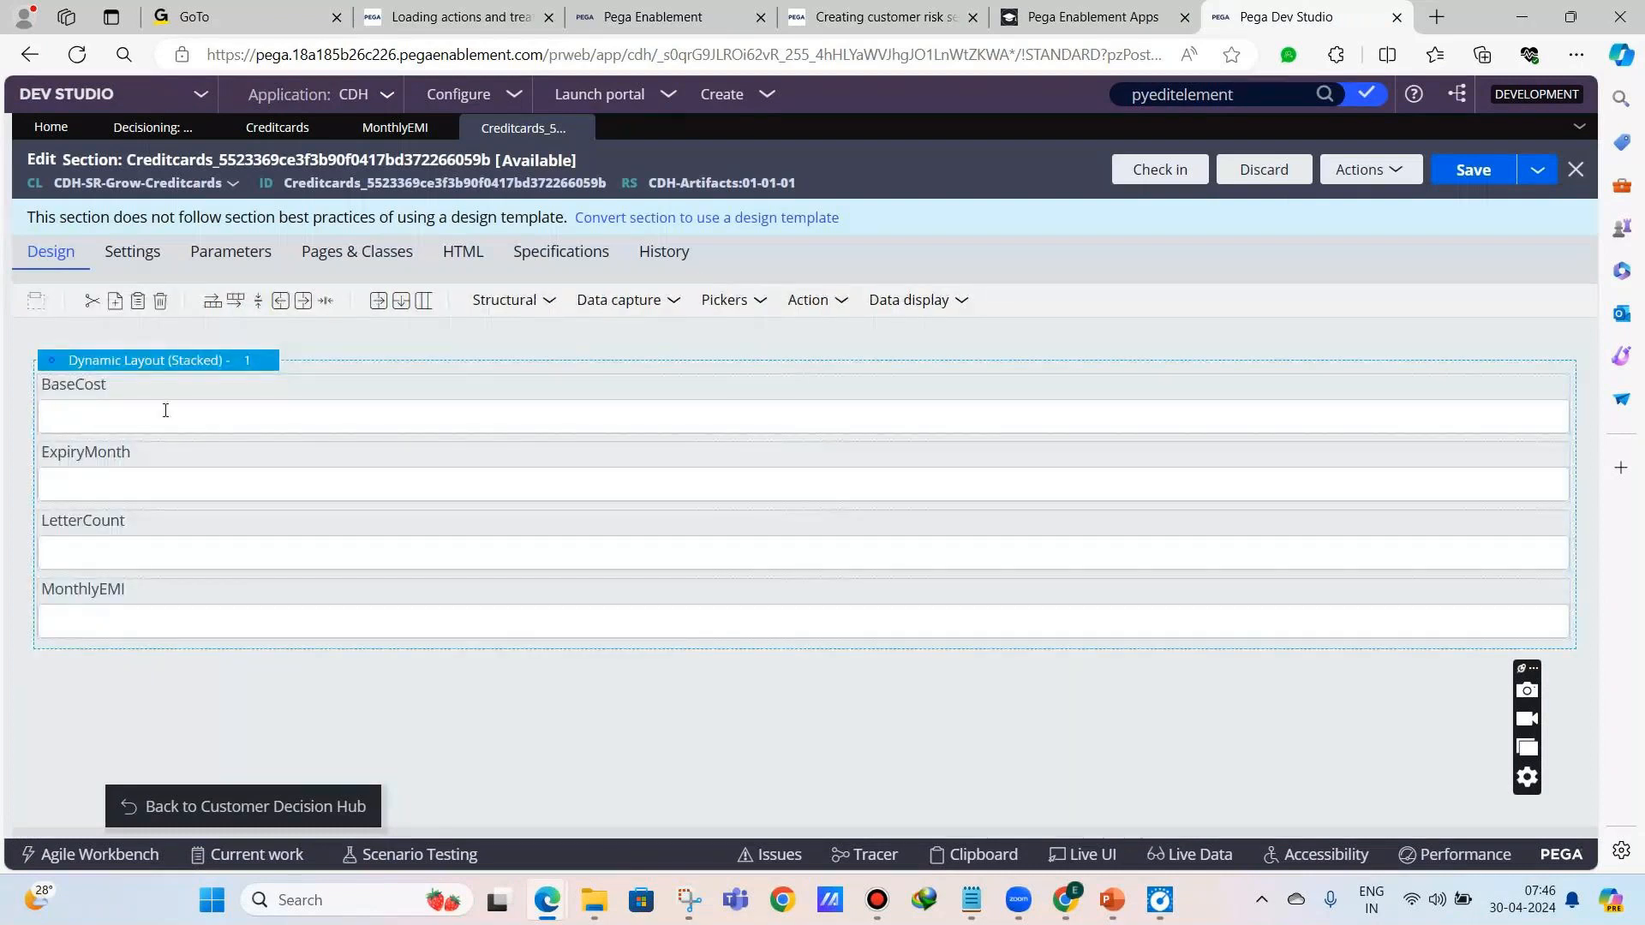
# - Delete the ExpiryMonth text field from the section's stacked dynamic layout
pyautogui.click(192, 468)
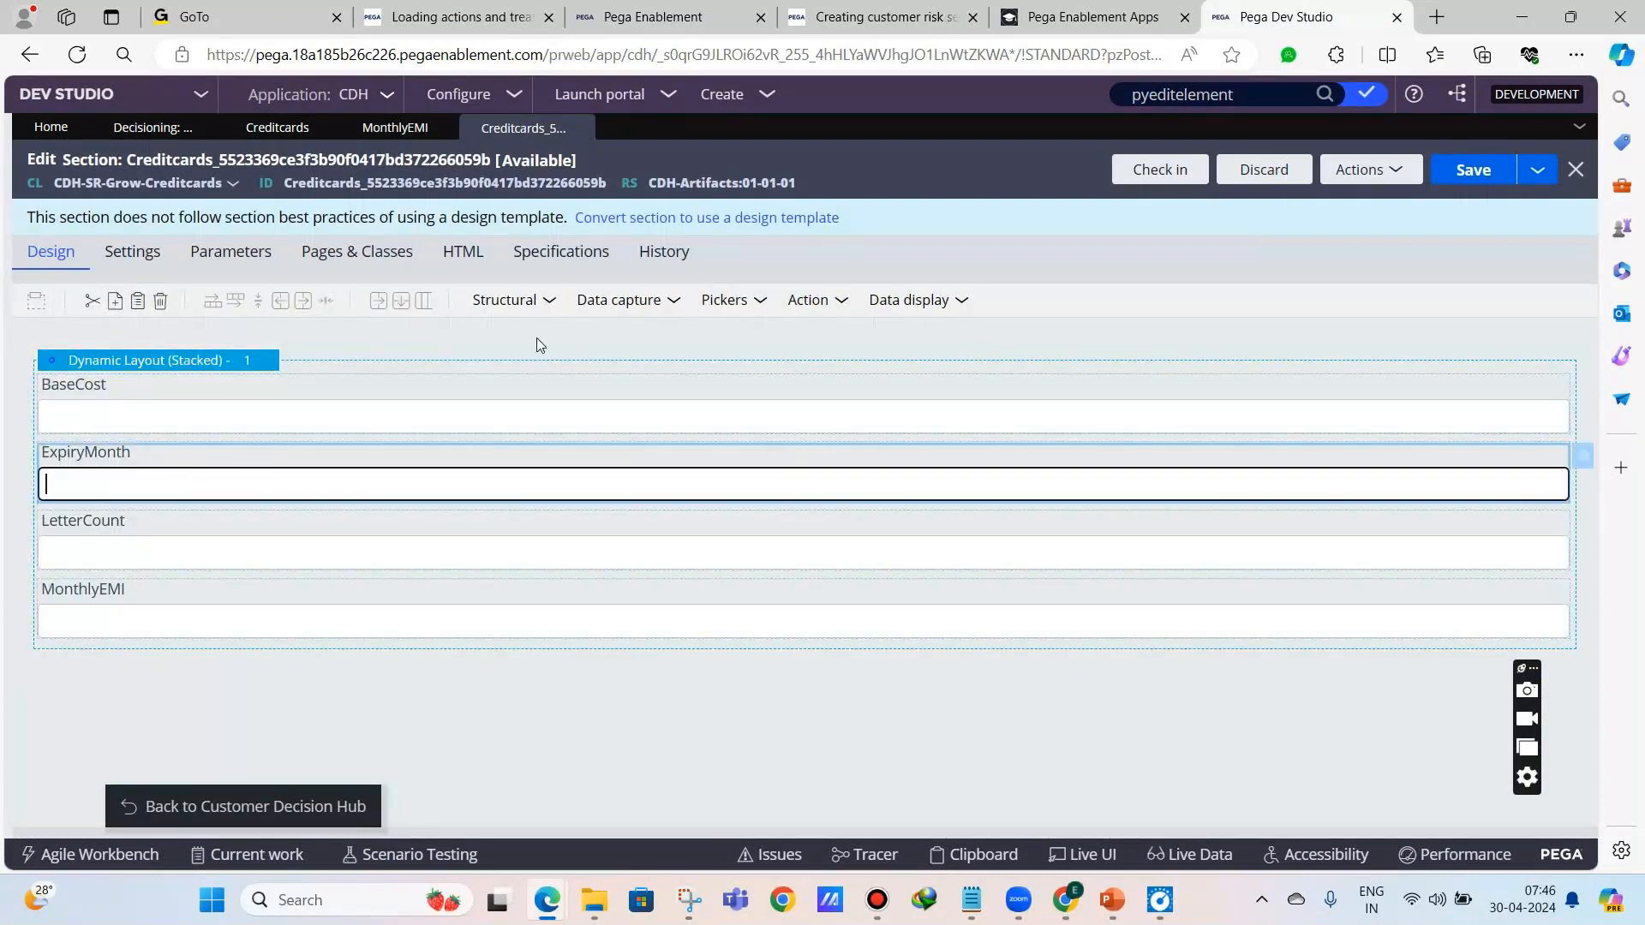
pyautogui.rightClick(178, 492)
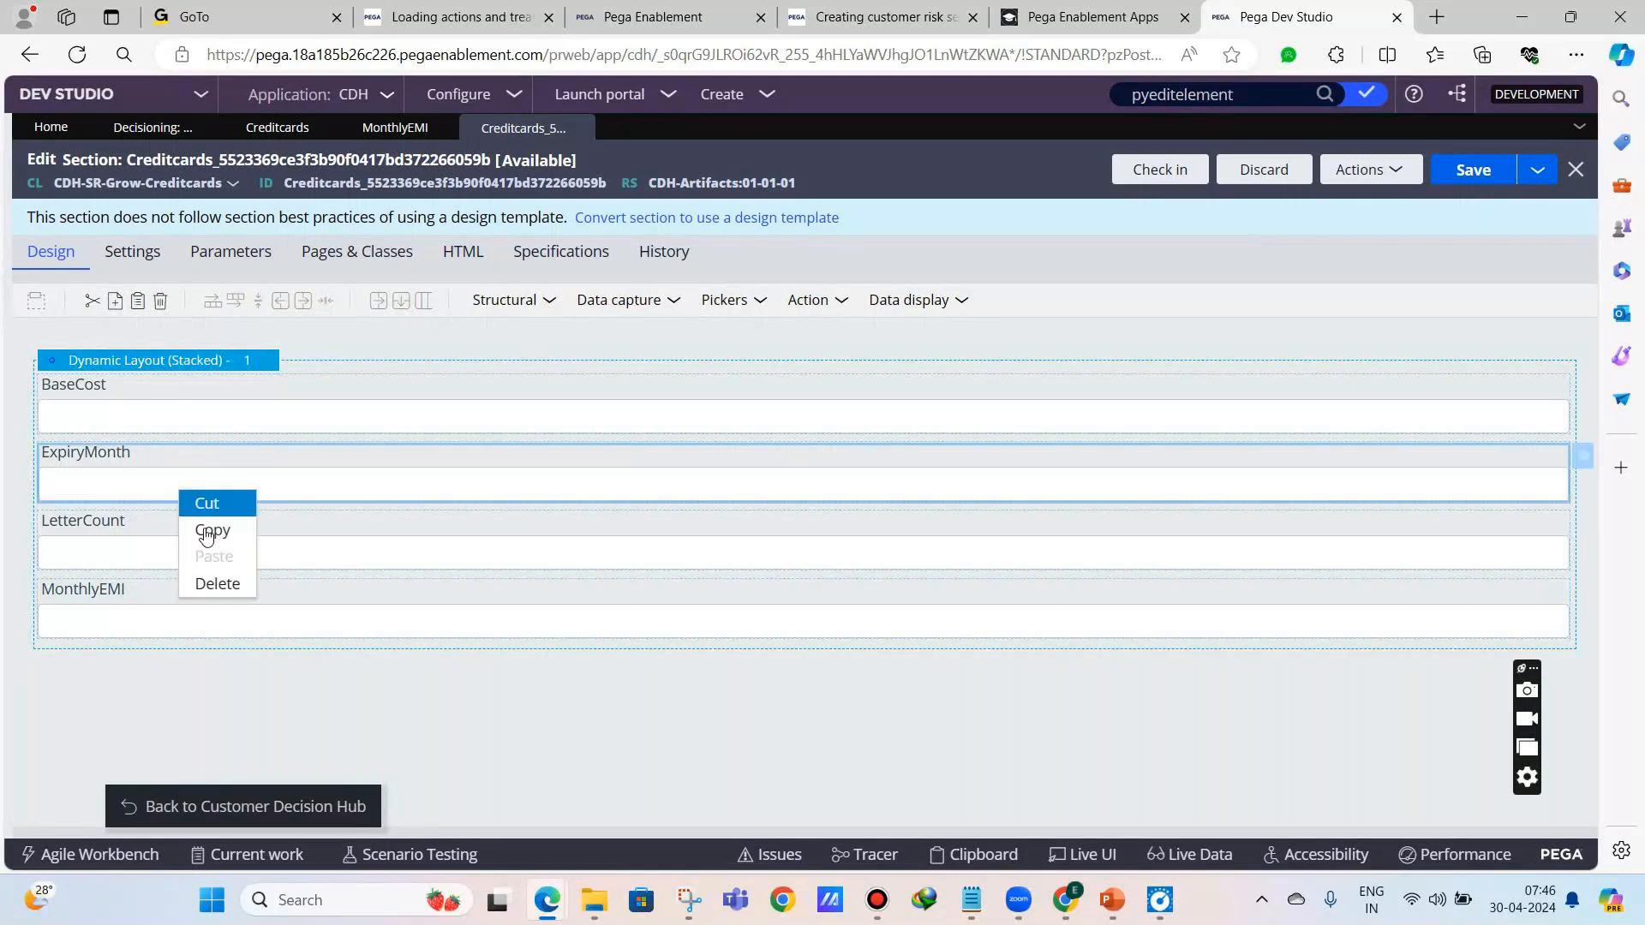
pyautogui.click(213, 577)
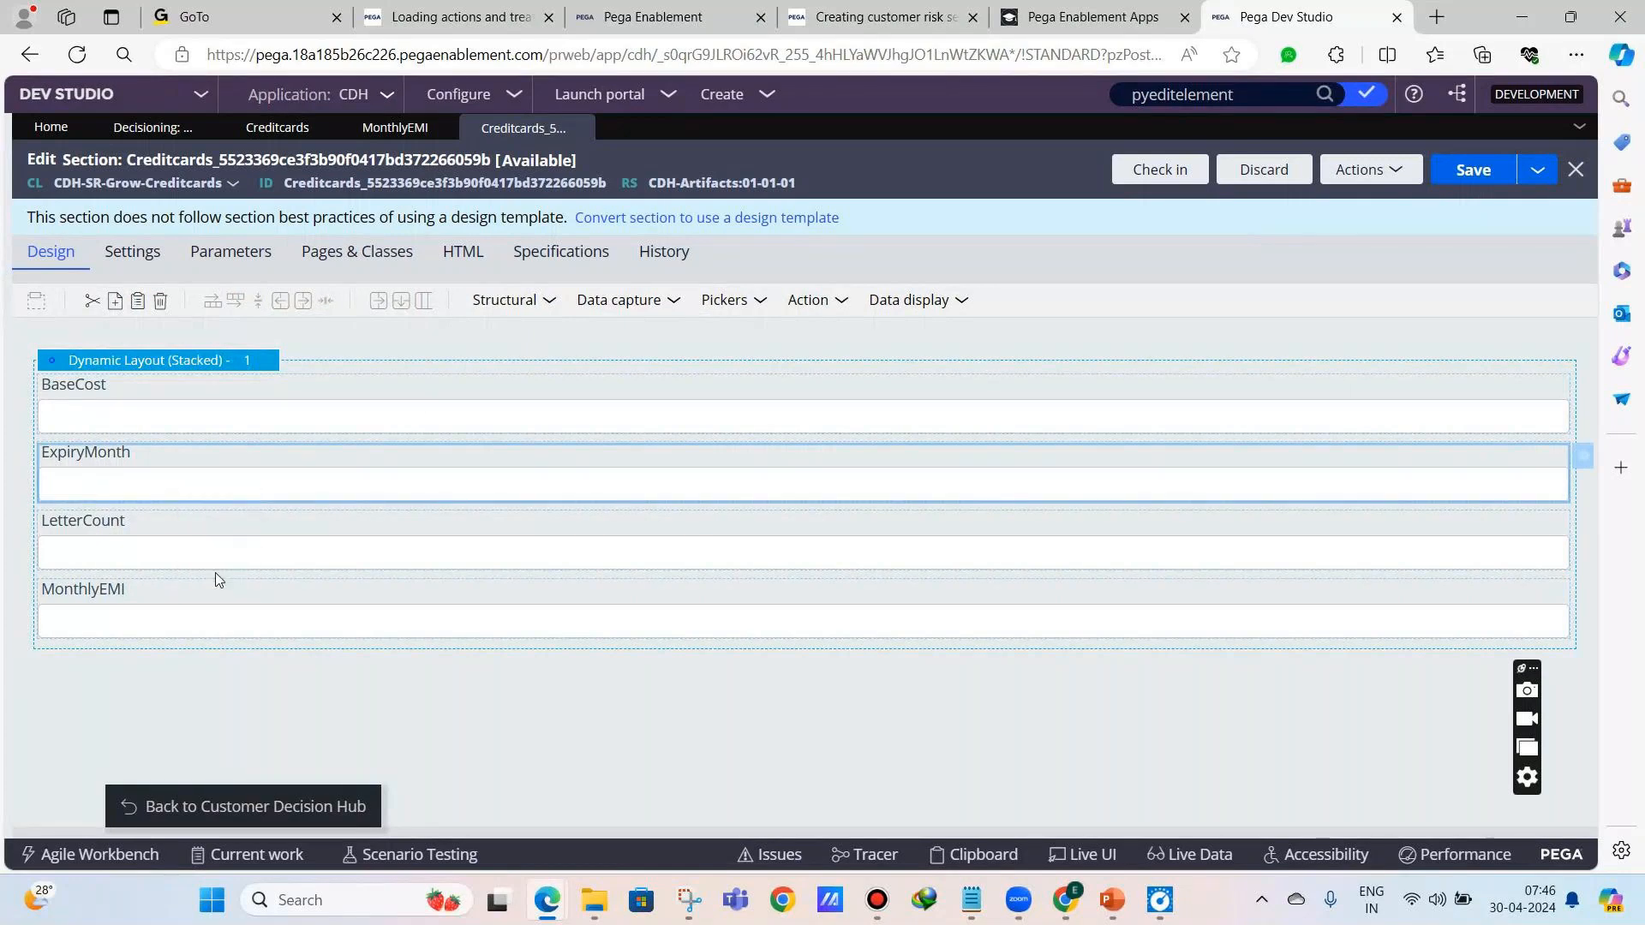
pyautogui.rightClick(162, 491)
pyautogui.click(204, 586)
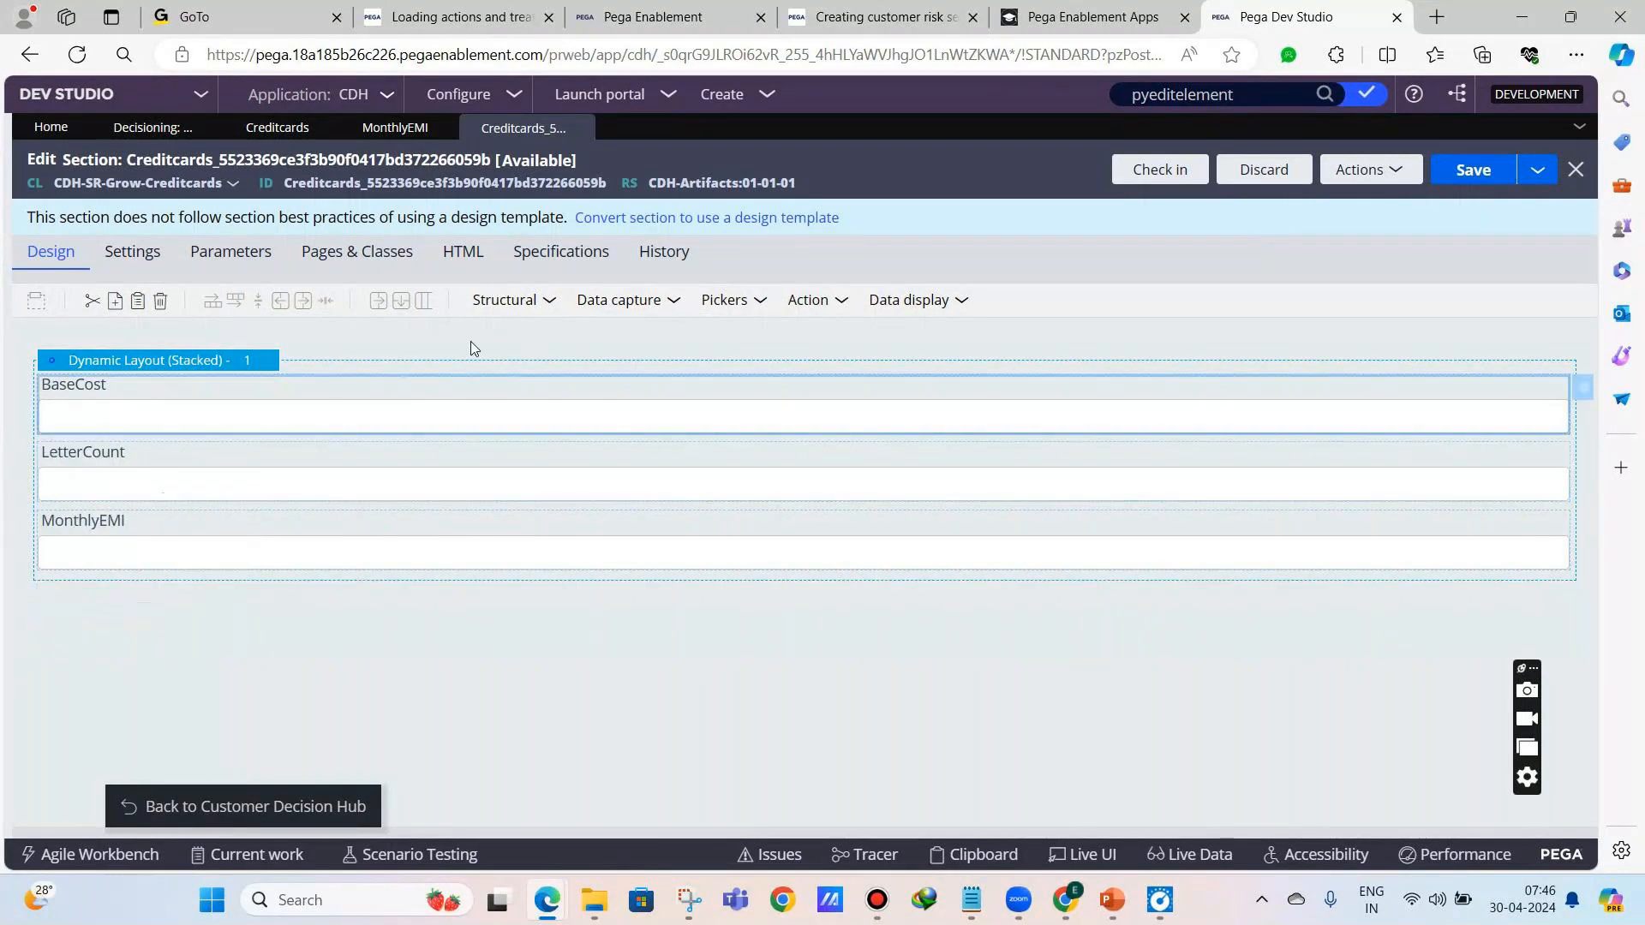
# - Add a Date time control between BaseCost and LetterCount and bind it to the .ExpiryMonth property
pyautogui.click(613, 312)
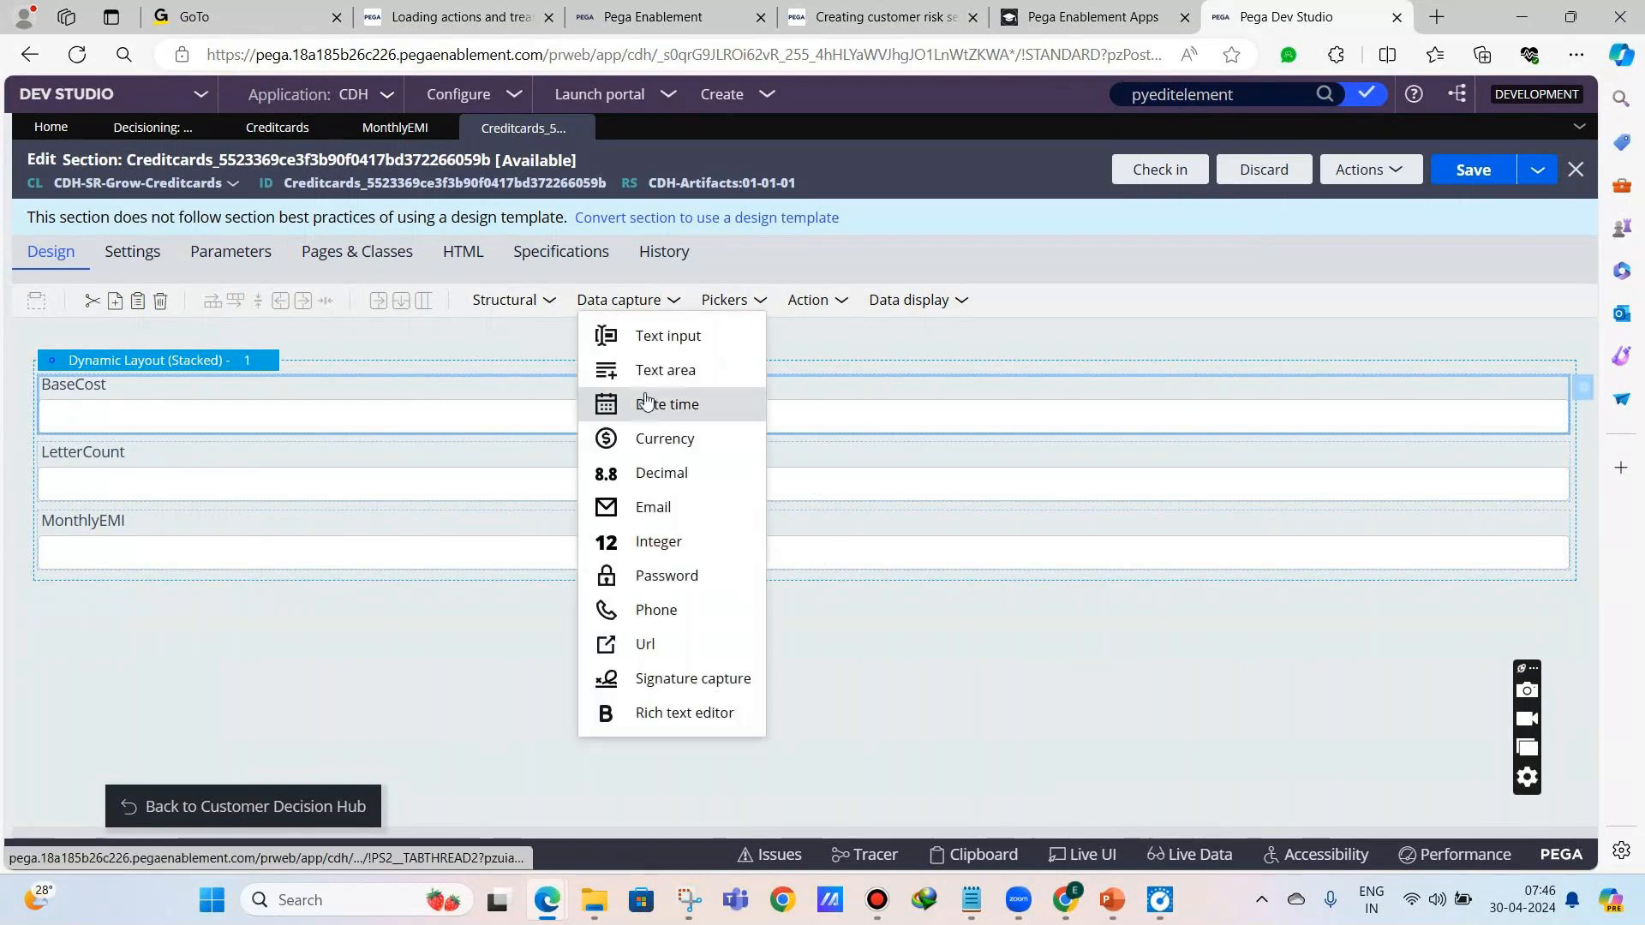
pyautogui.moveTo(631, 404); pyautogui.dragTo(230, 467)
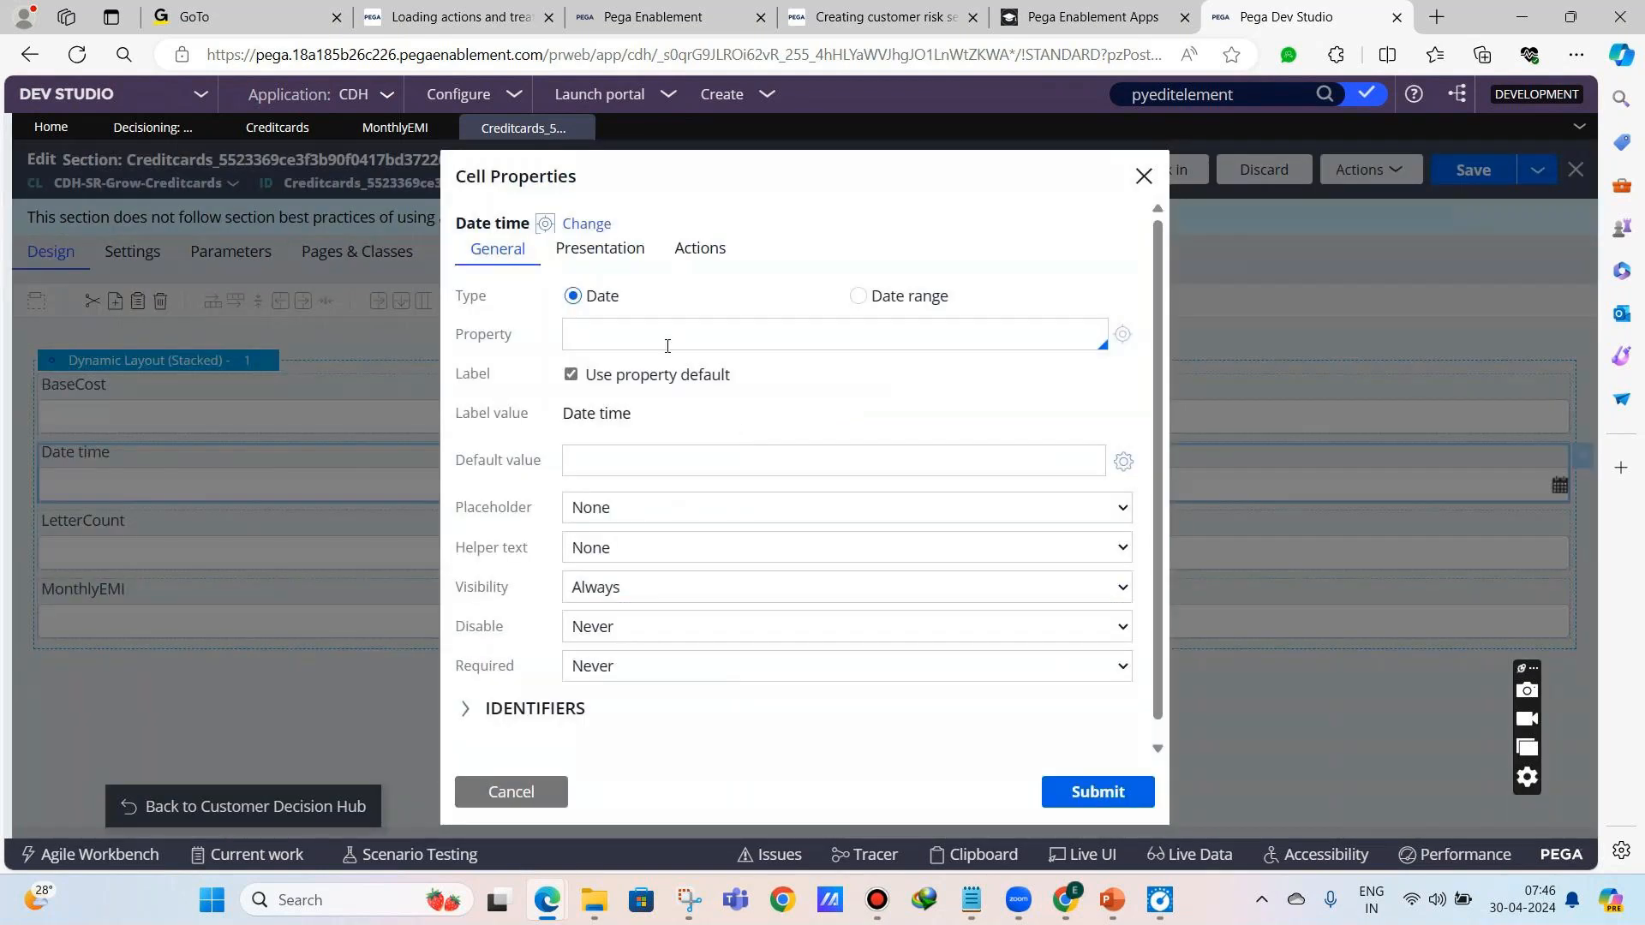
pyautogui.click(668, 346)
pyautogui.write('.')
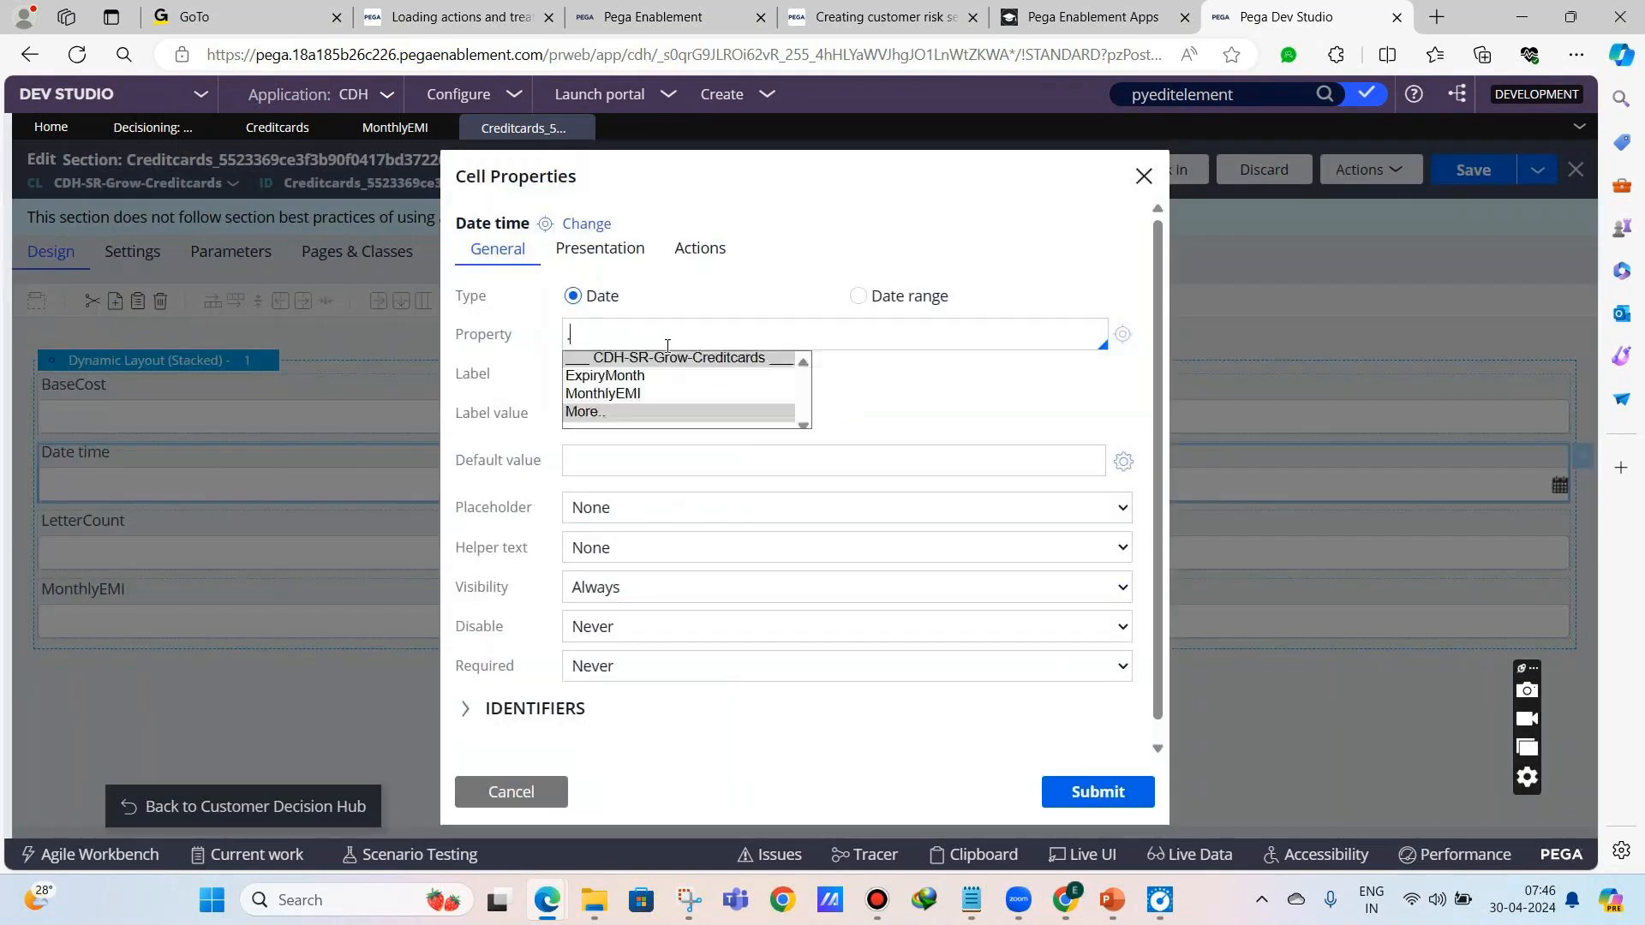
pyautogui.click(626, 378)
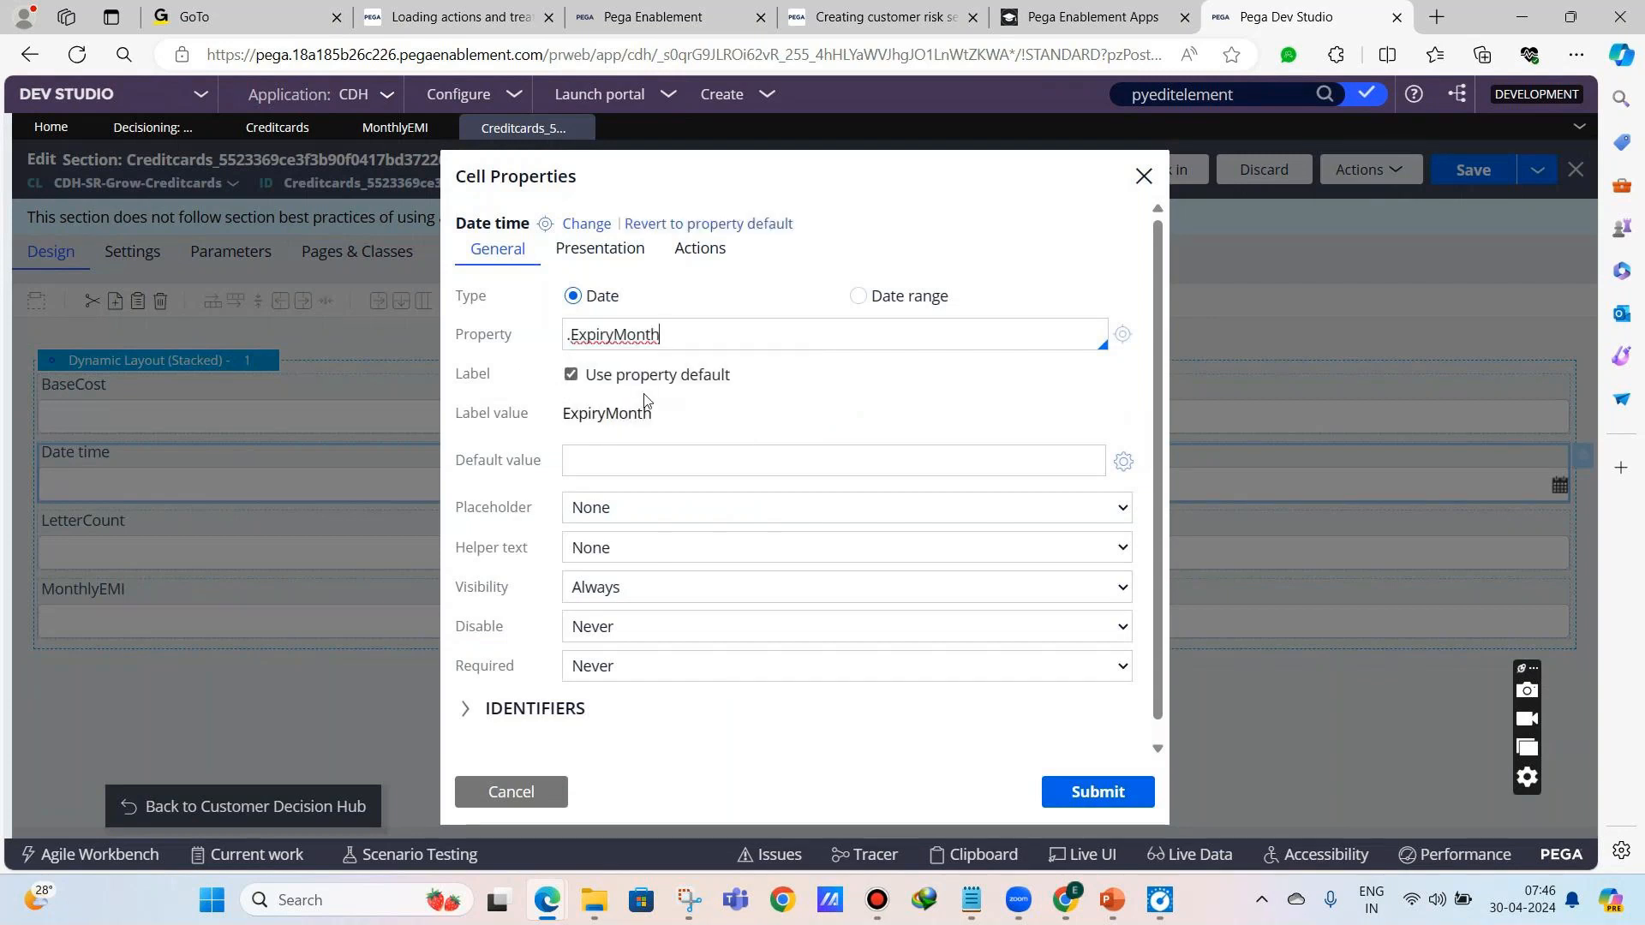
pyautogui.click(1094, 790)
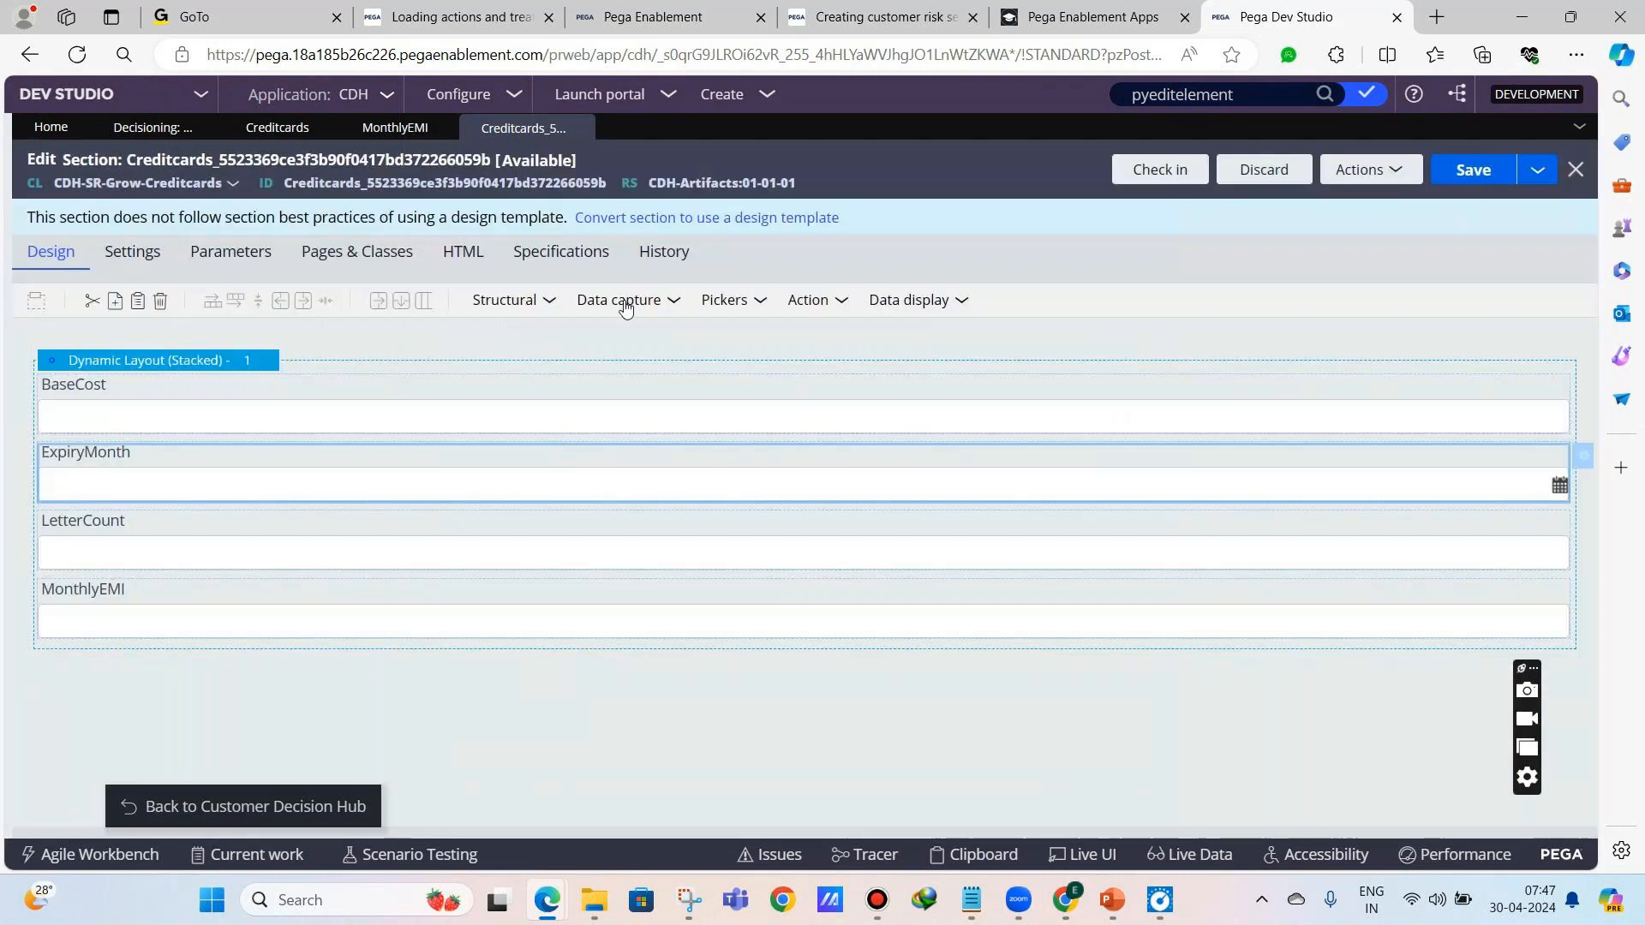
# - Add a Checkbox control below MonthlyEMI in the stacked layout and enter .AgeApplicable as its property
pyautogui.click(754, 302)
pyautogui.moveTo(764, 409); pyautogui.dragTo(430, 663)
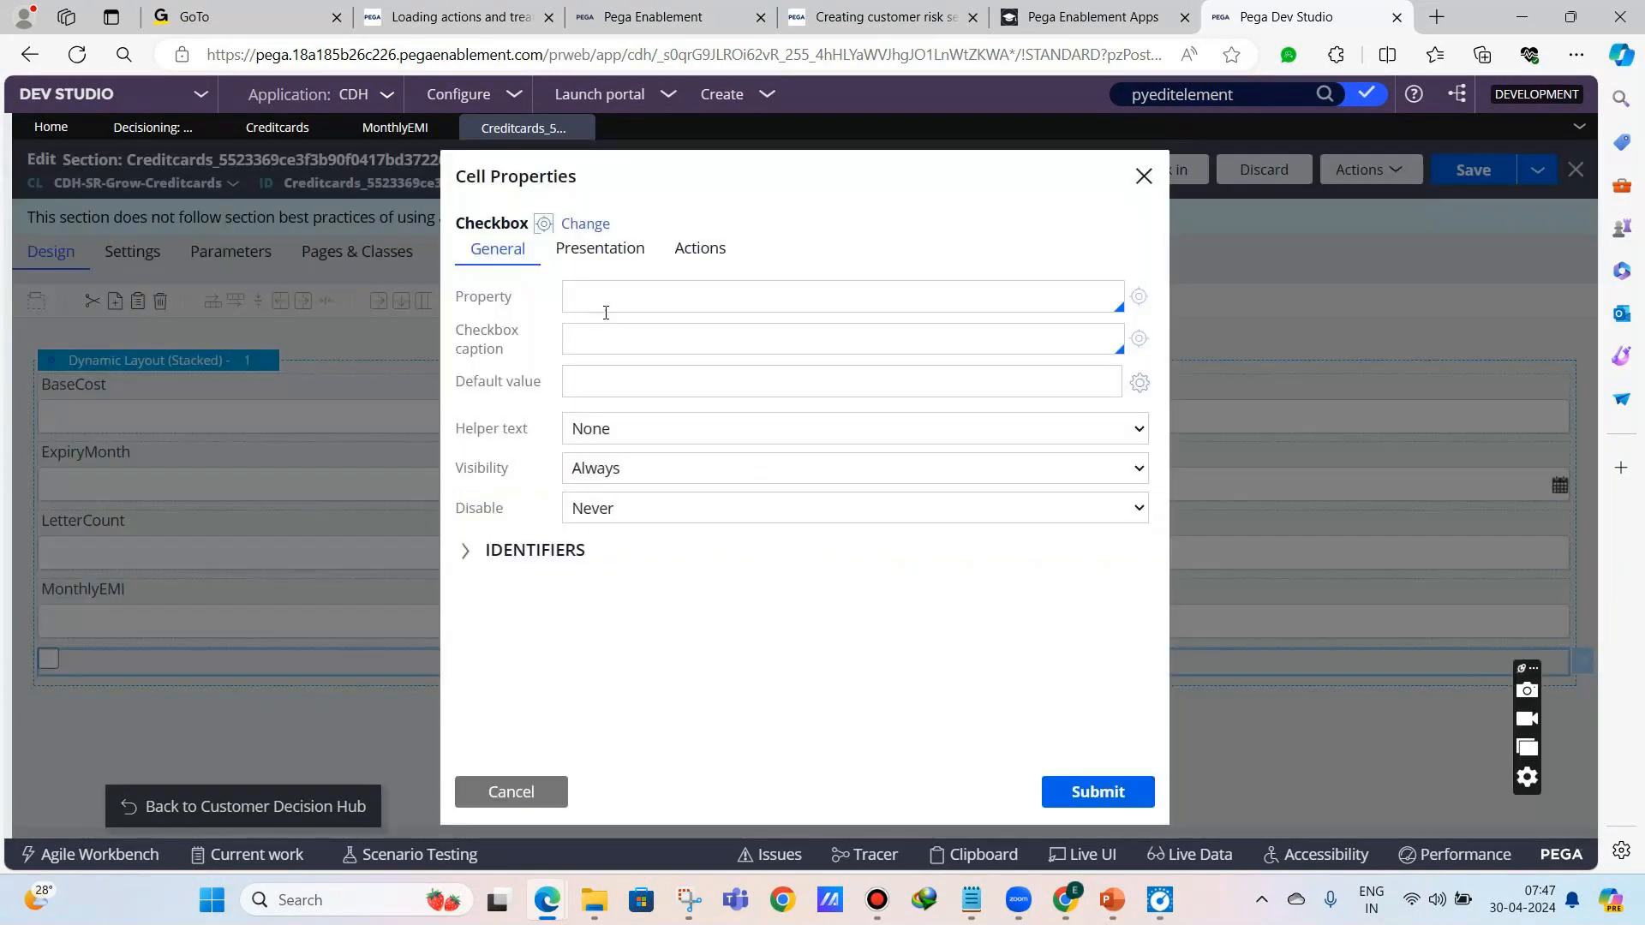
pyautogui.click(607, 299)
pyautogui.write('.')
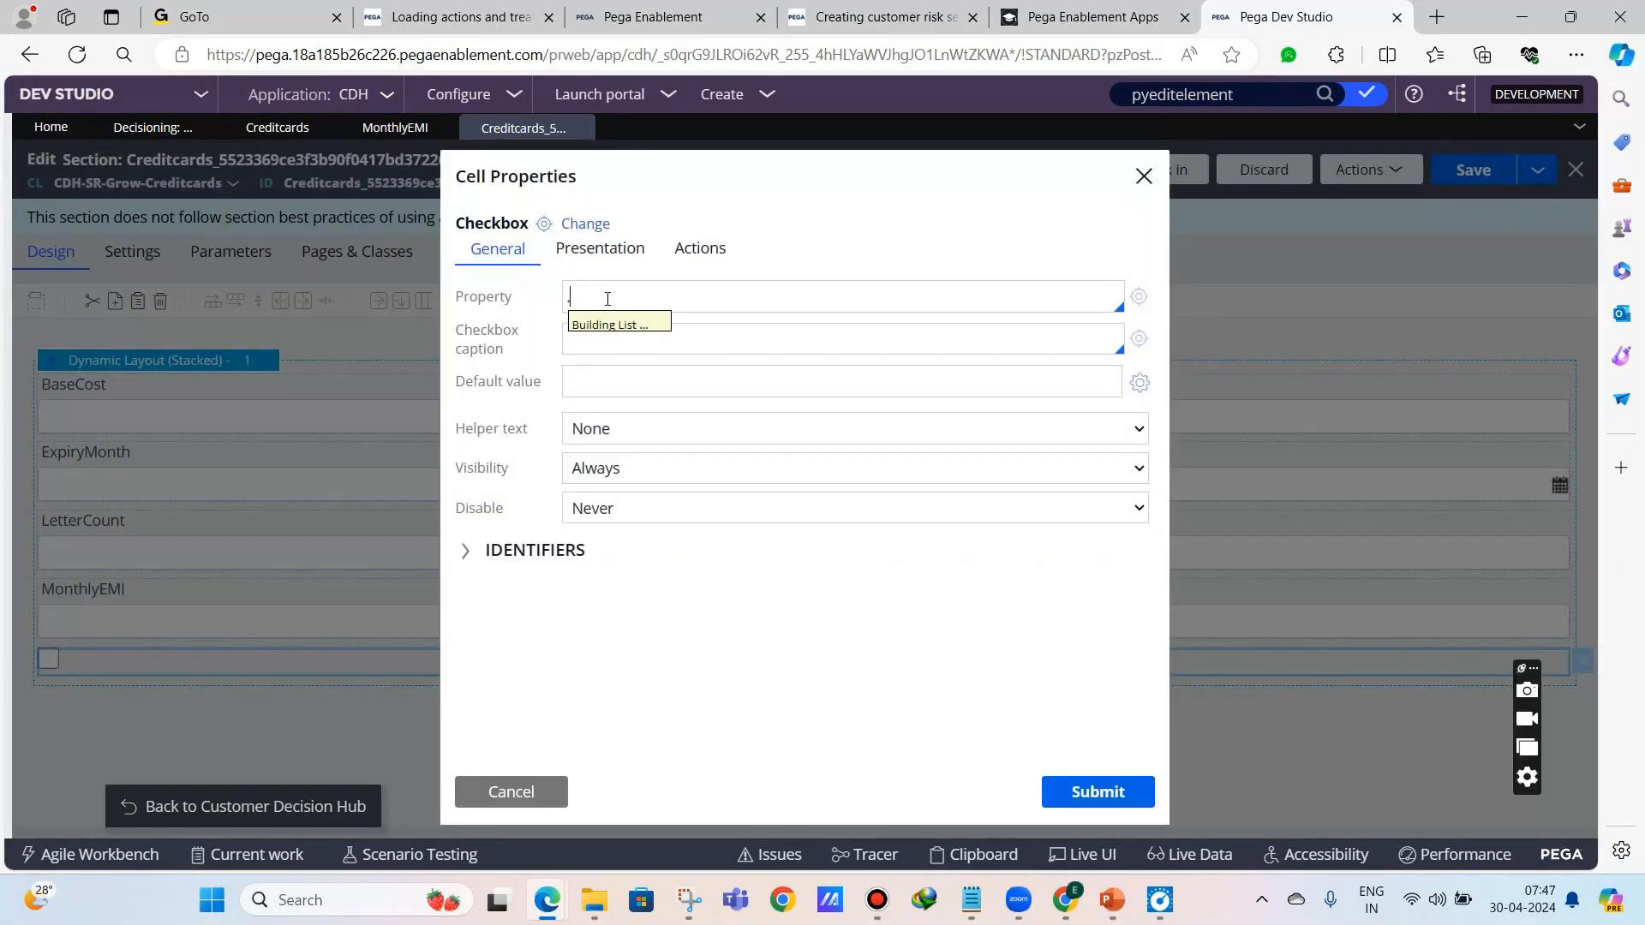
pyautogui.write('AgeApplicable')
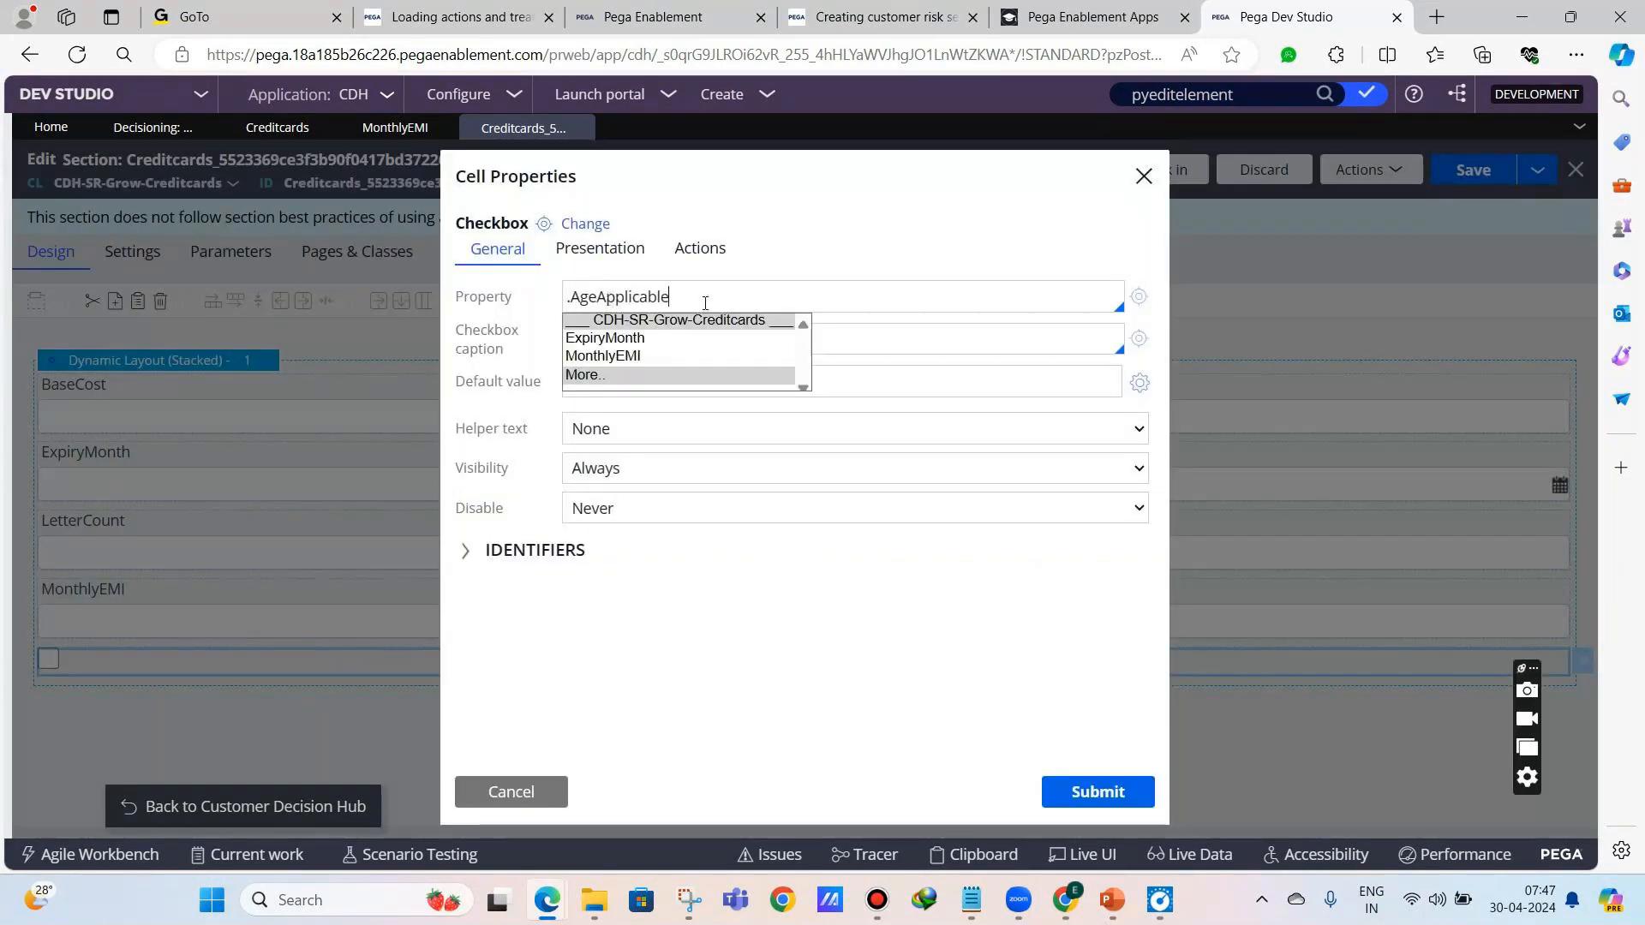
# - Create the AgeApplicable property in the CDH-Rules ruleset, change its type to TrueFalse, and save and close it
pyautogui.click(1138, 297)
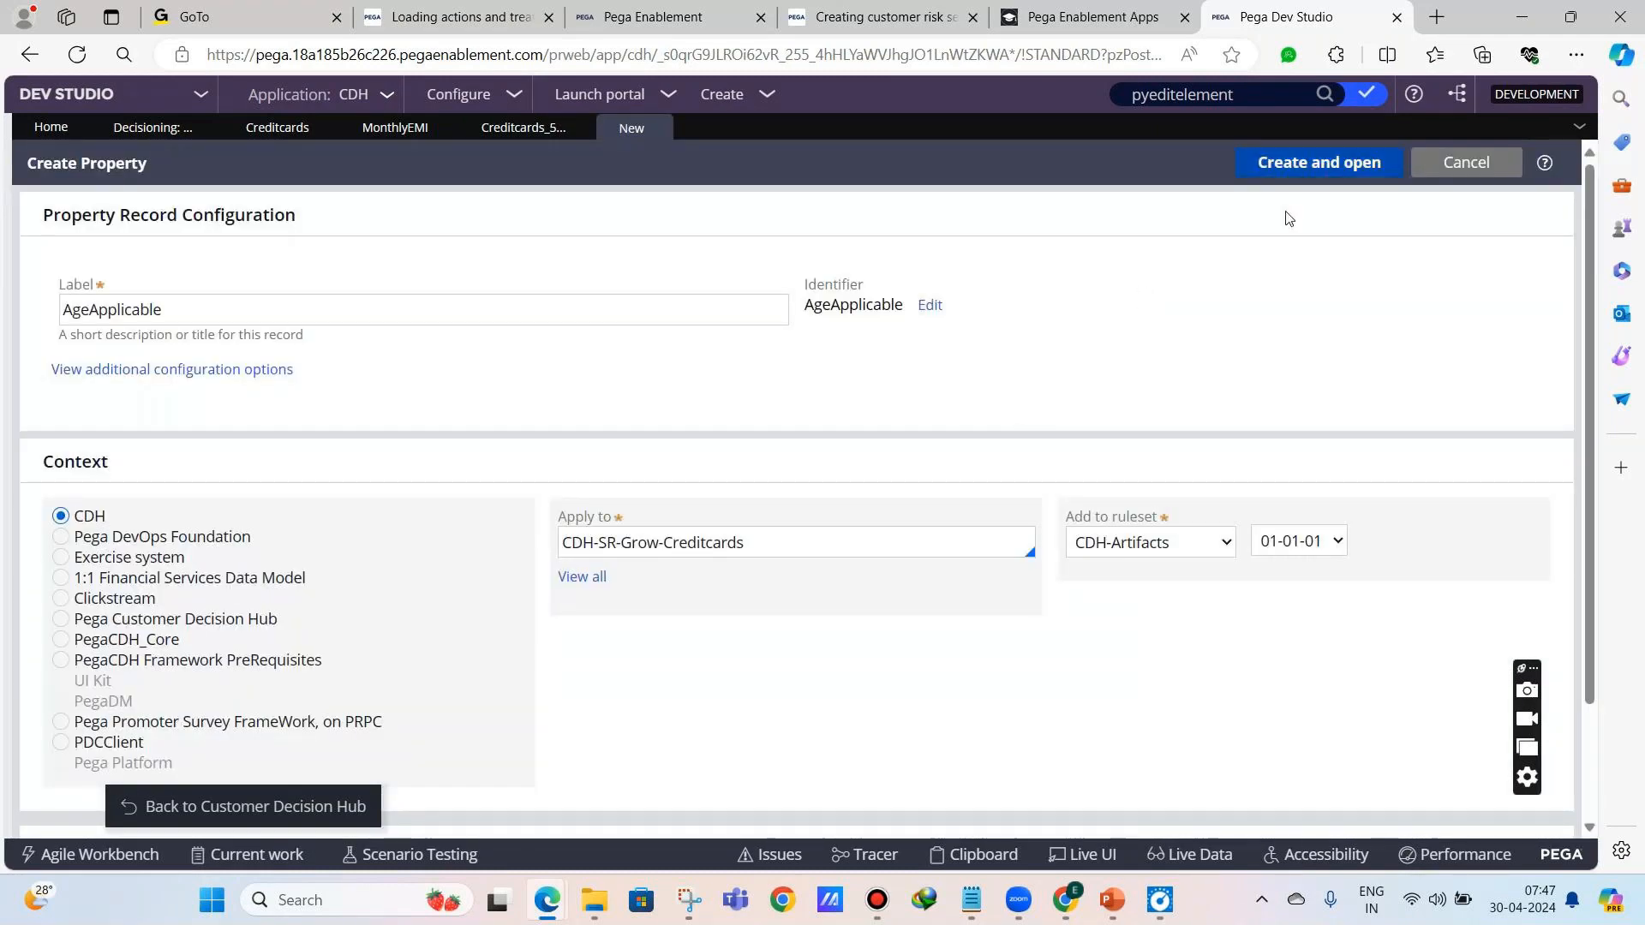
pyautogui.click(1151, 541)
pyautogui.click(1105, 635)
pyautogui.click(1309, 154)
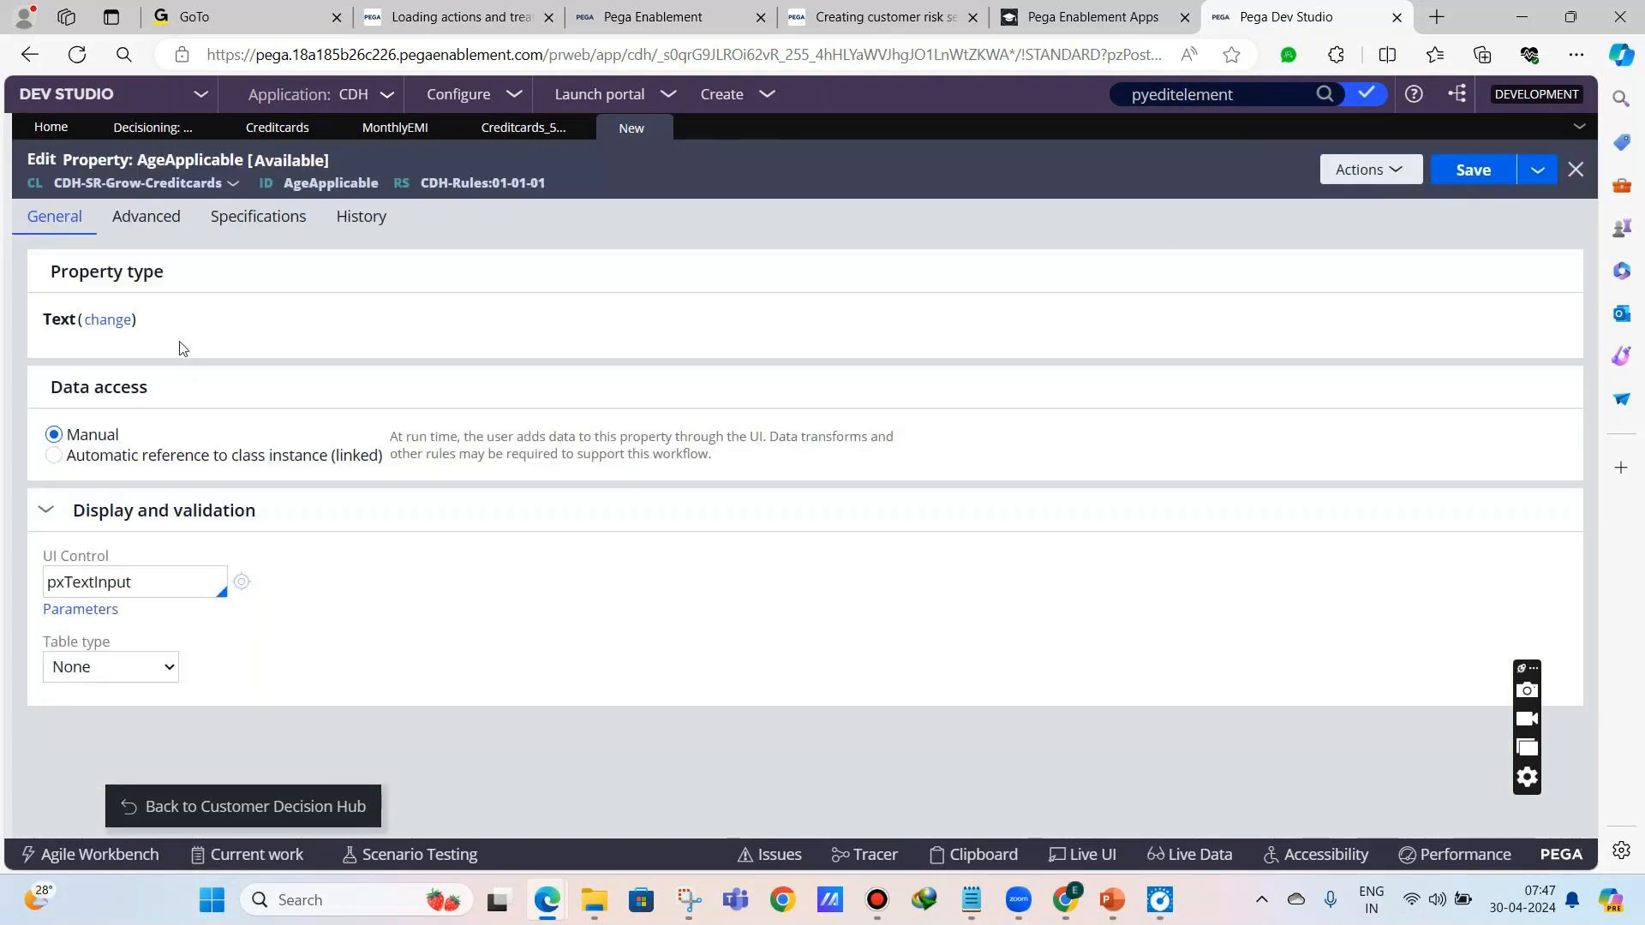
pyautogui.click(107, 320)
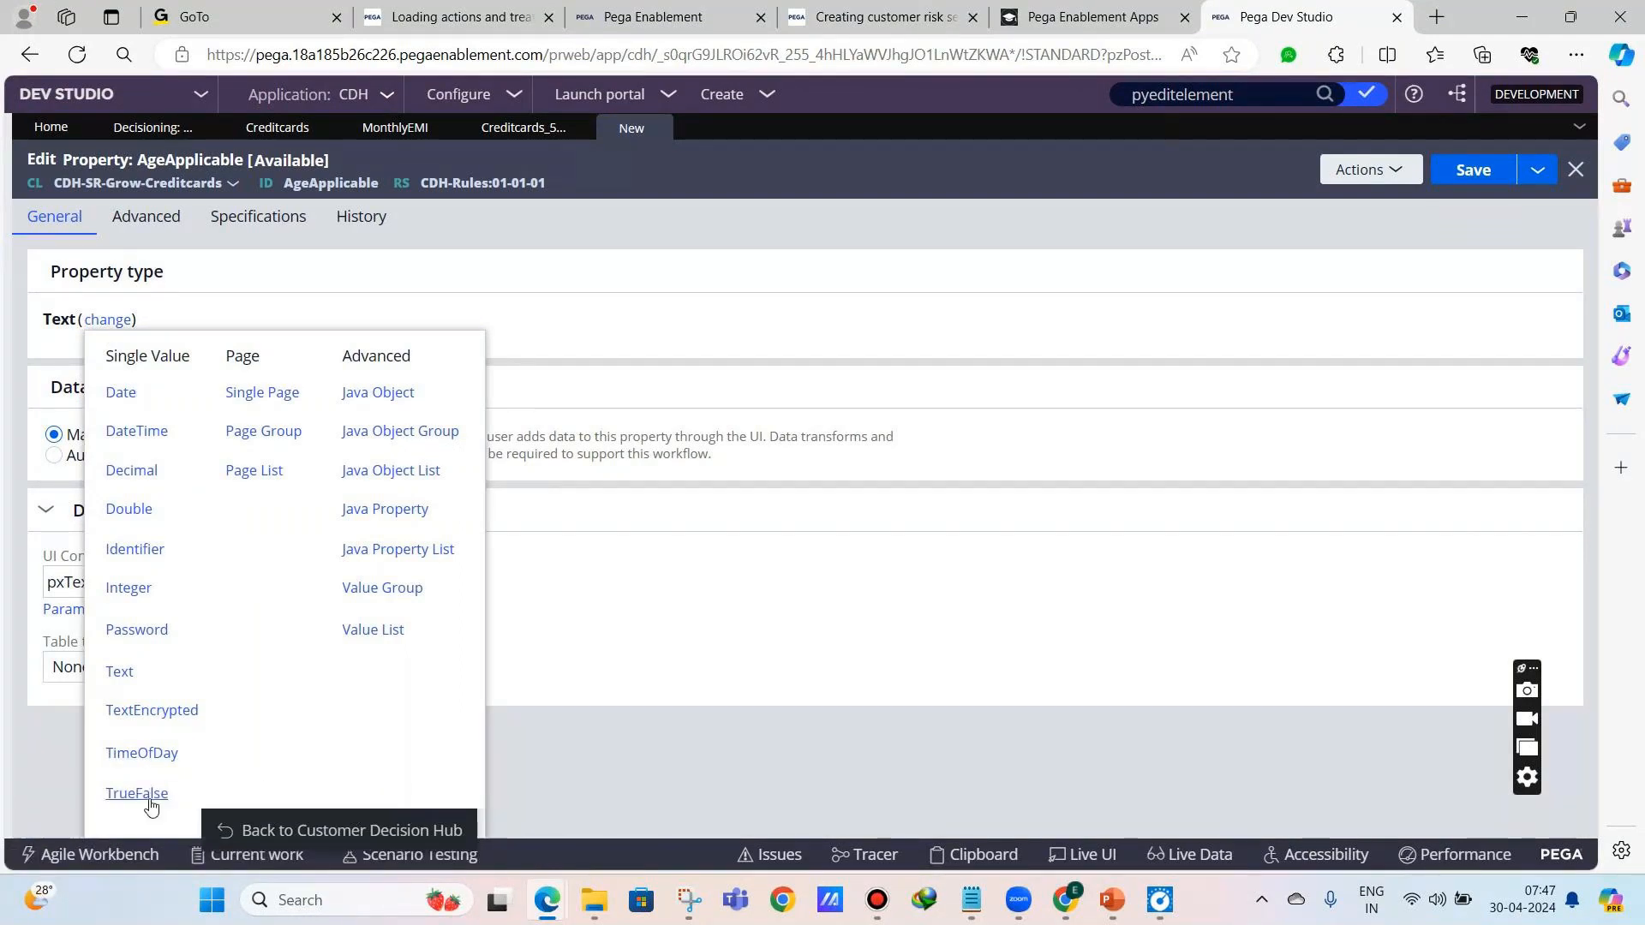
pyautogui.click(130, 788)
pyautogui.hotkey('ctrl', 's')
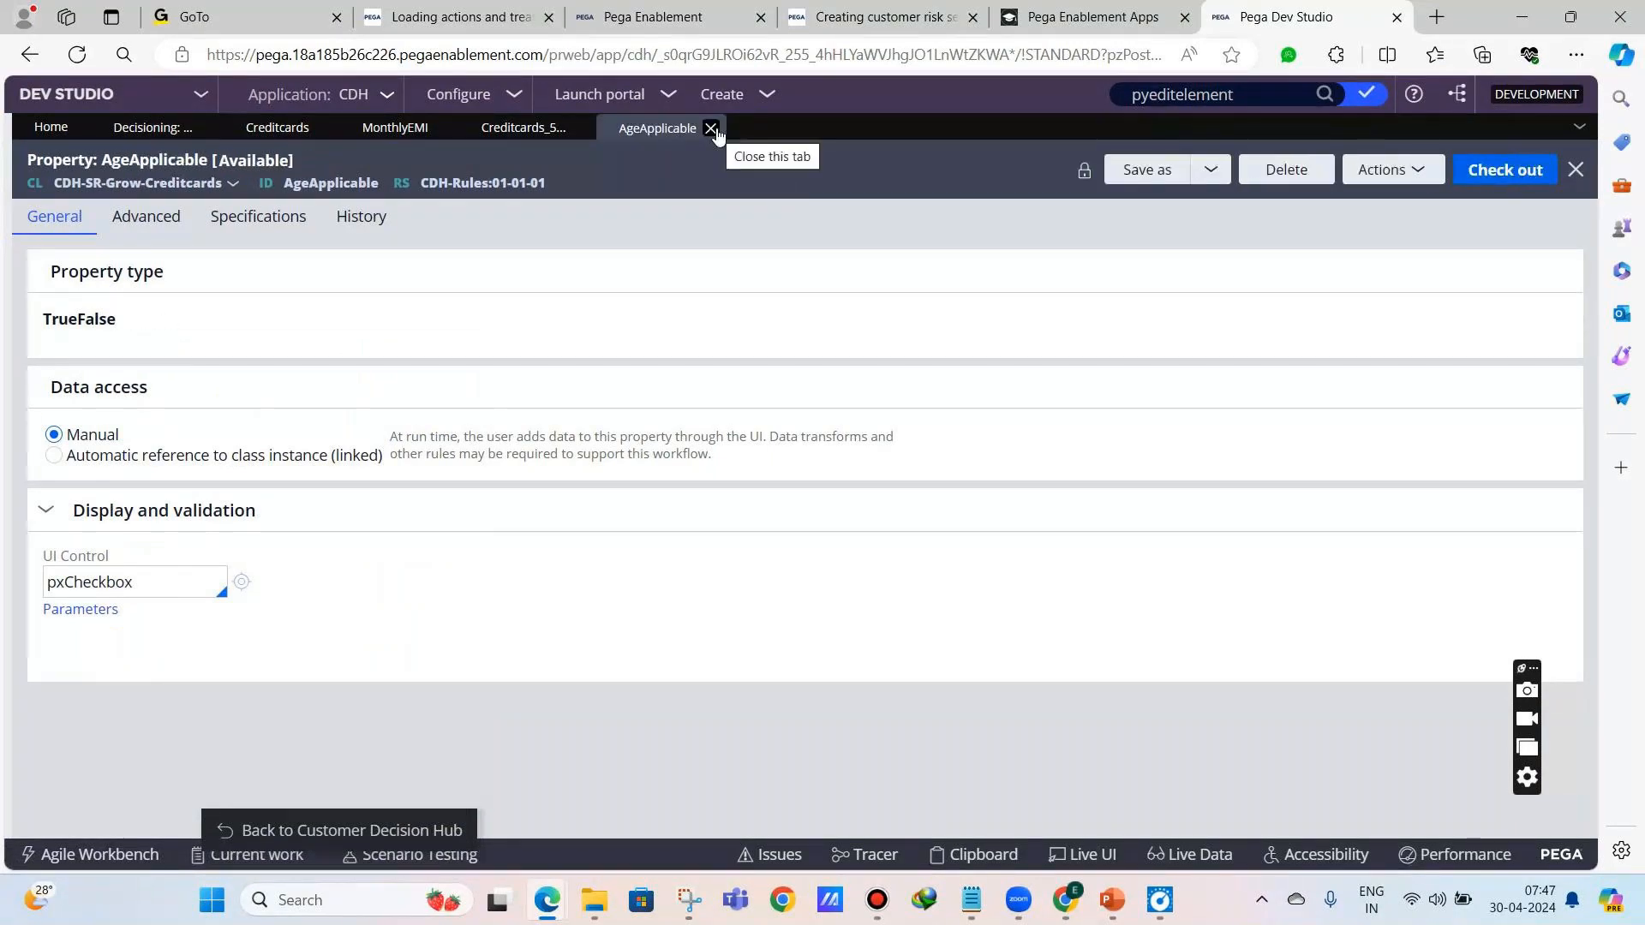
pyautogui.click(711, 131)
# - Set the checkbox caption to "Applicable for 21 years below age?" and submit the cell properties
pyautogui.click(609, 337)
pyautogui.write('Aplica')
pyautogui.press('BackSpace')
pyautogui.press('BackSpace')
pyautogui.press('BackSpace')
pyautogui.press('BackSpace')
pyautogui.write('l')
pyautogui.press('BackSpace')
pyautogui.write('plicable for')
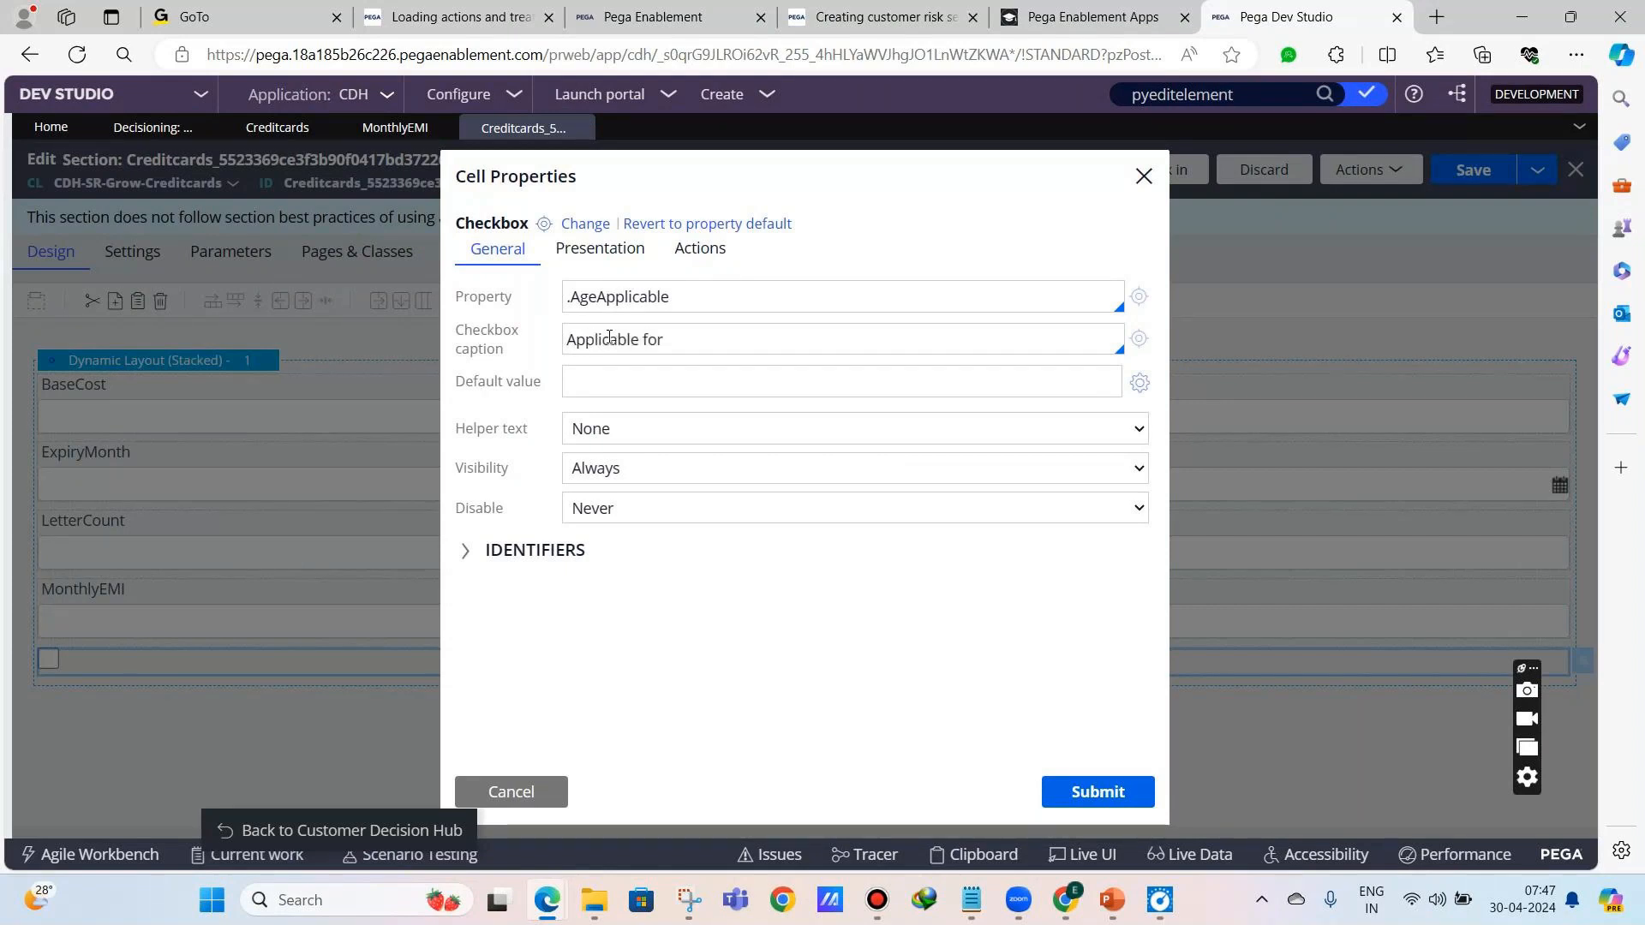
pyautogui.write(' 21 years')
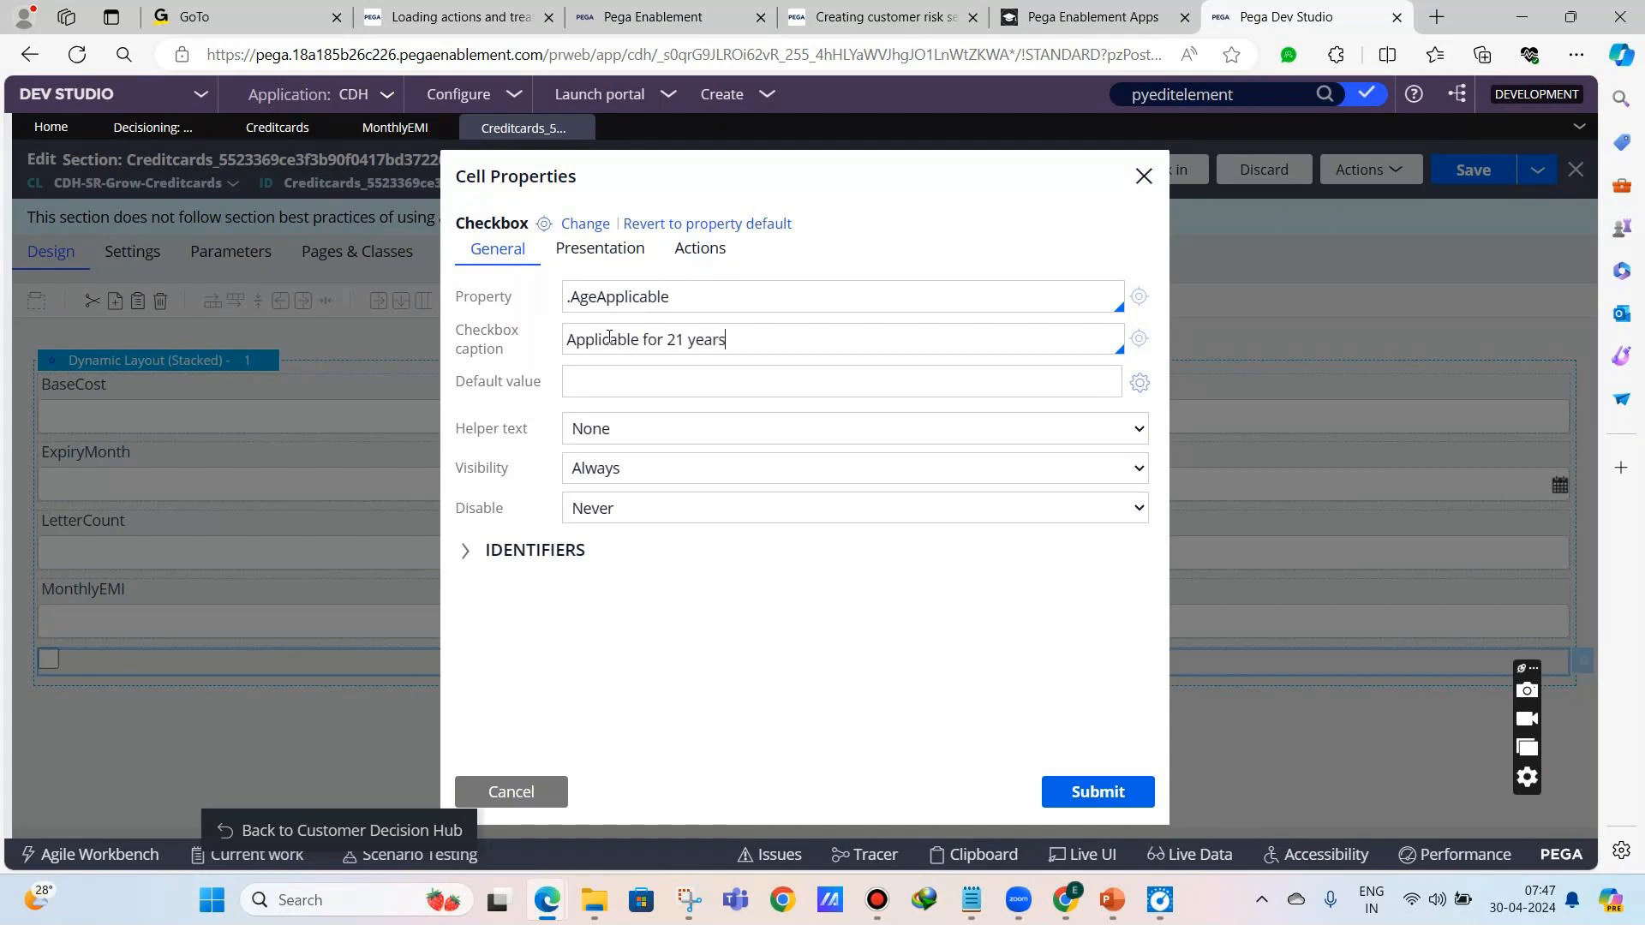
pyautogui.write(' of')
pyautogui.press('BackSpace')
pyautogui.press('BackSpace')
pyautogui.write('below age?')
pyautogui.click(1081, 781)
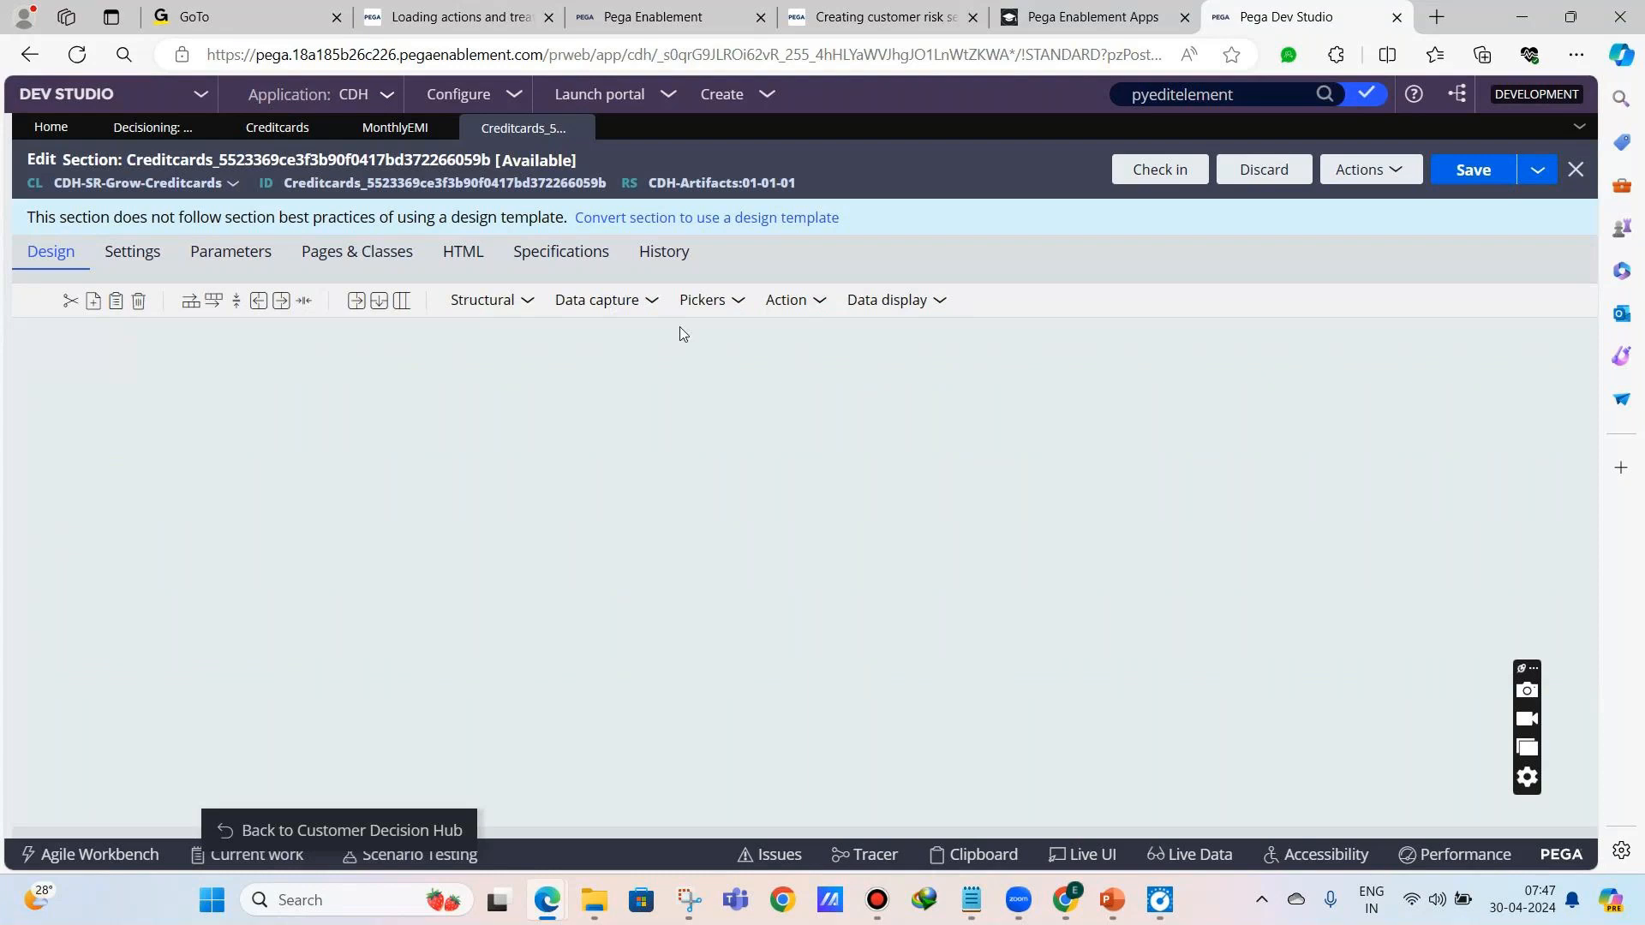
# - Check in the Creditcards section with the comment "added custom controls"
pyautogui.click(729, 306)
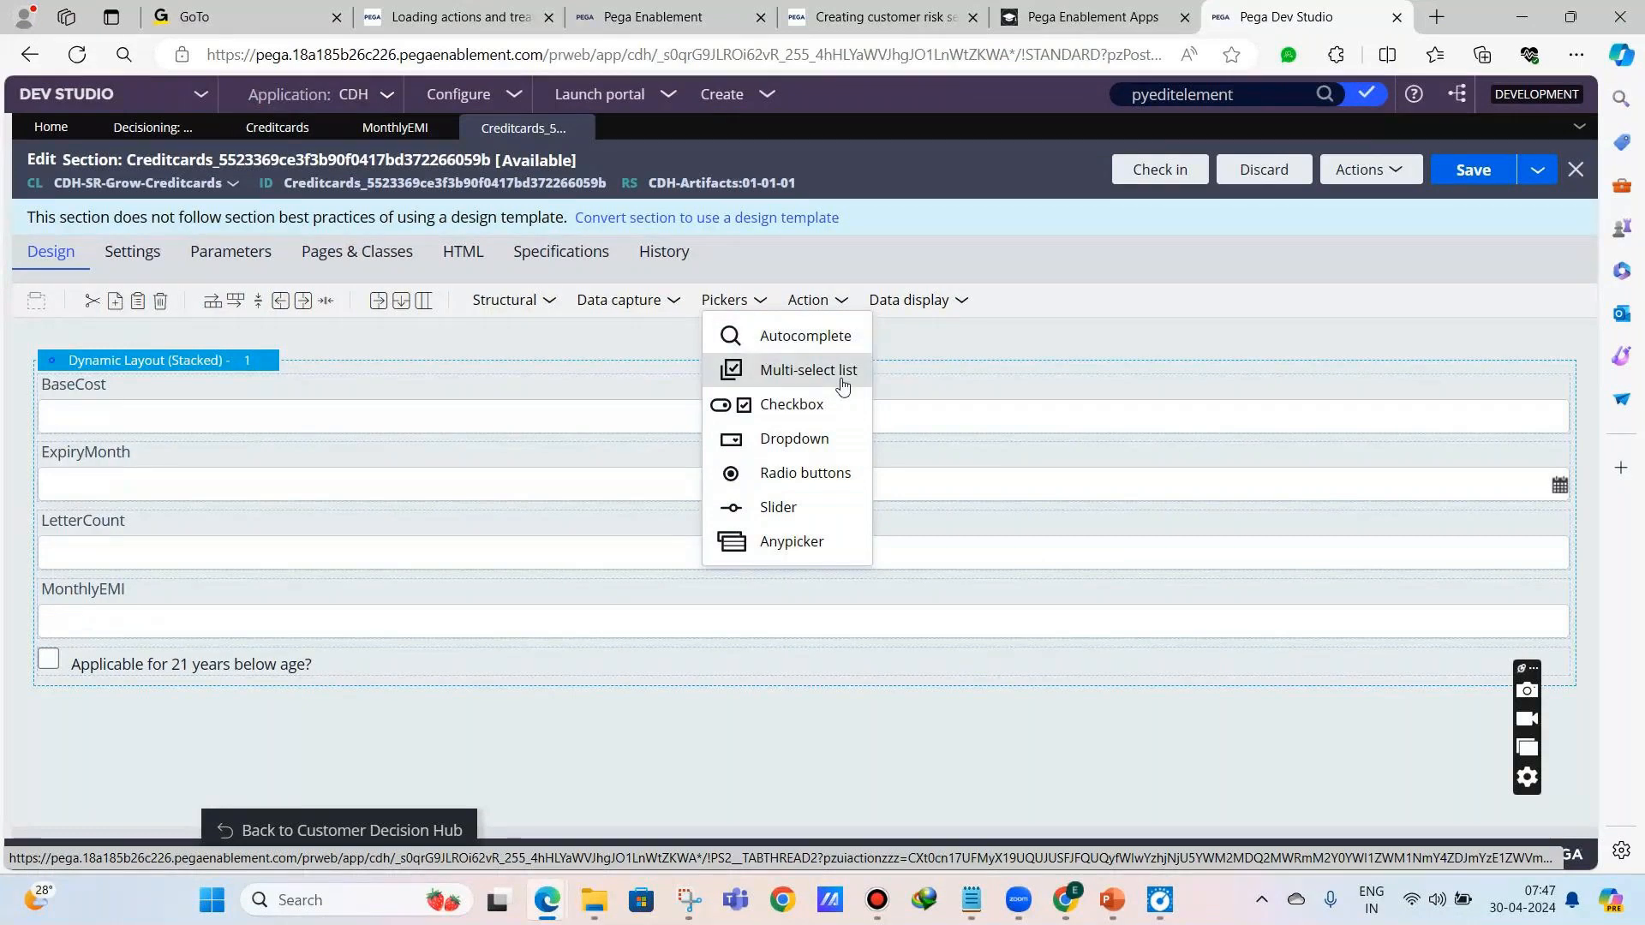
pyautogui.click(910, 300)
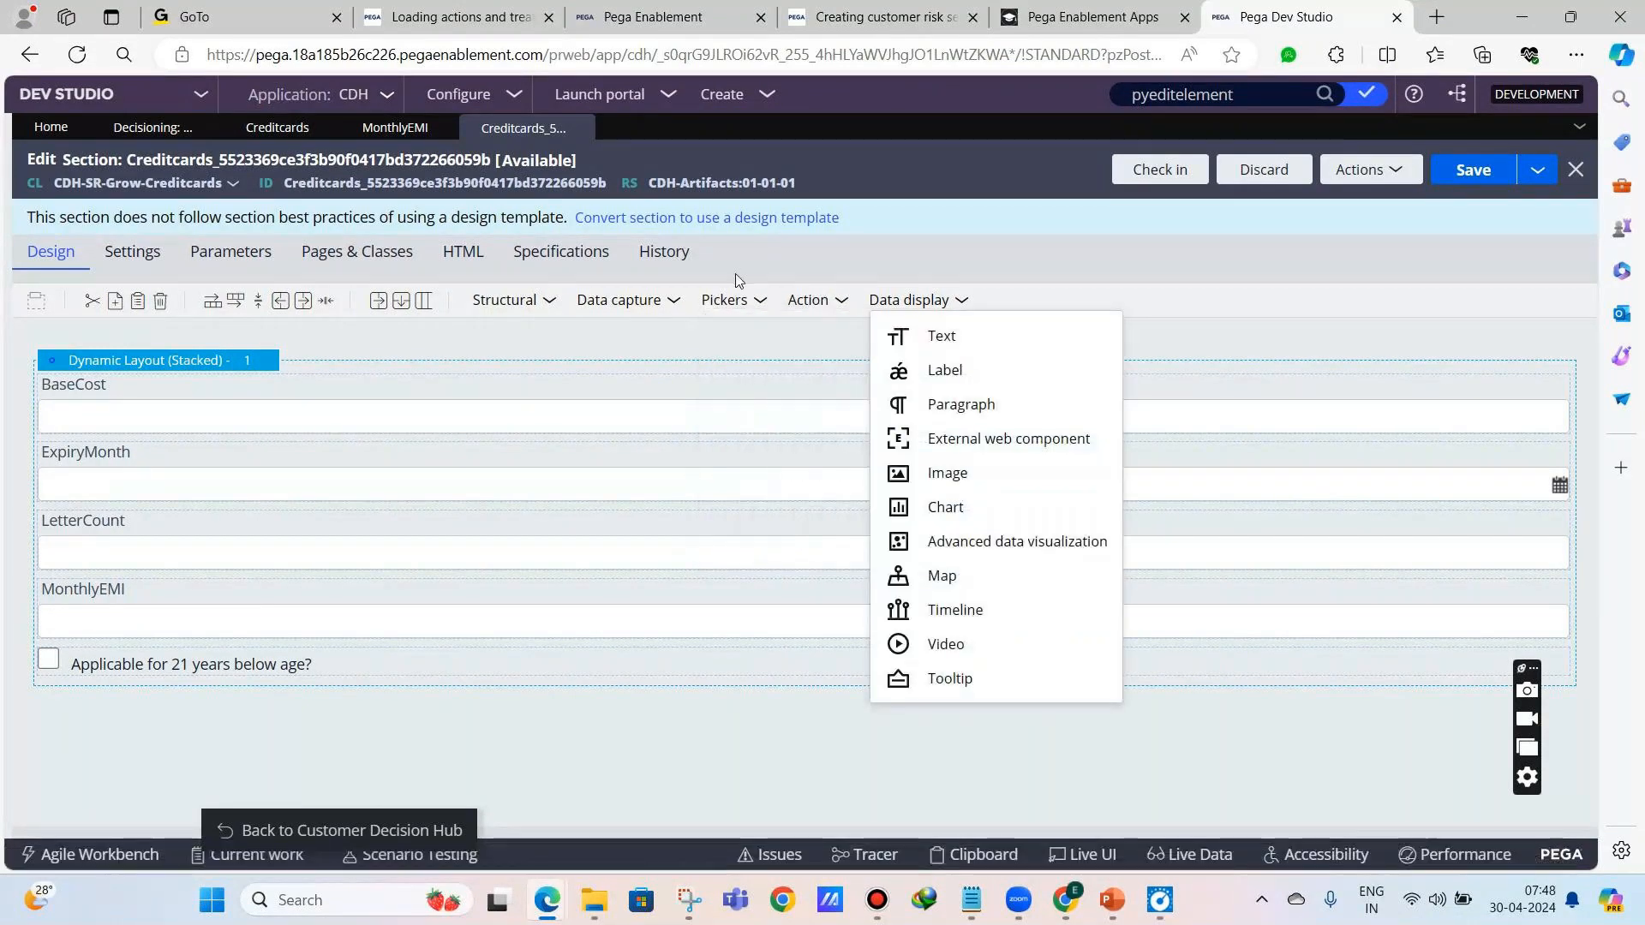
pyautogui.click(1184, 162)
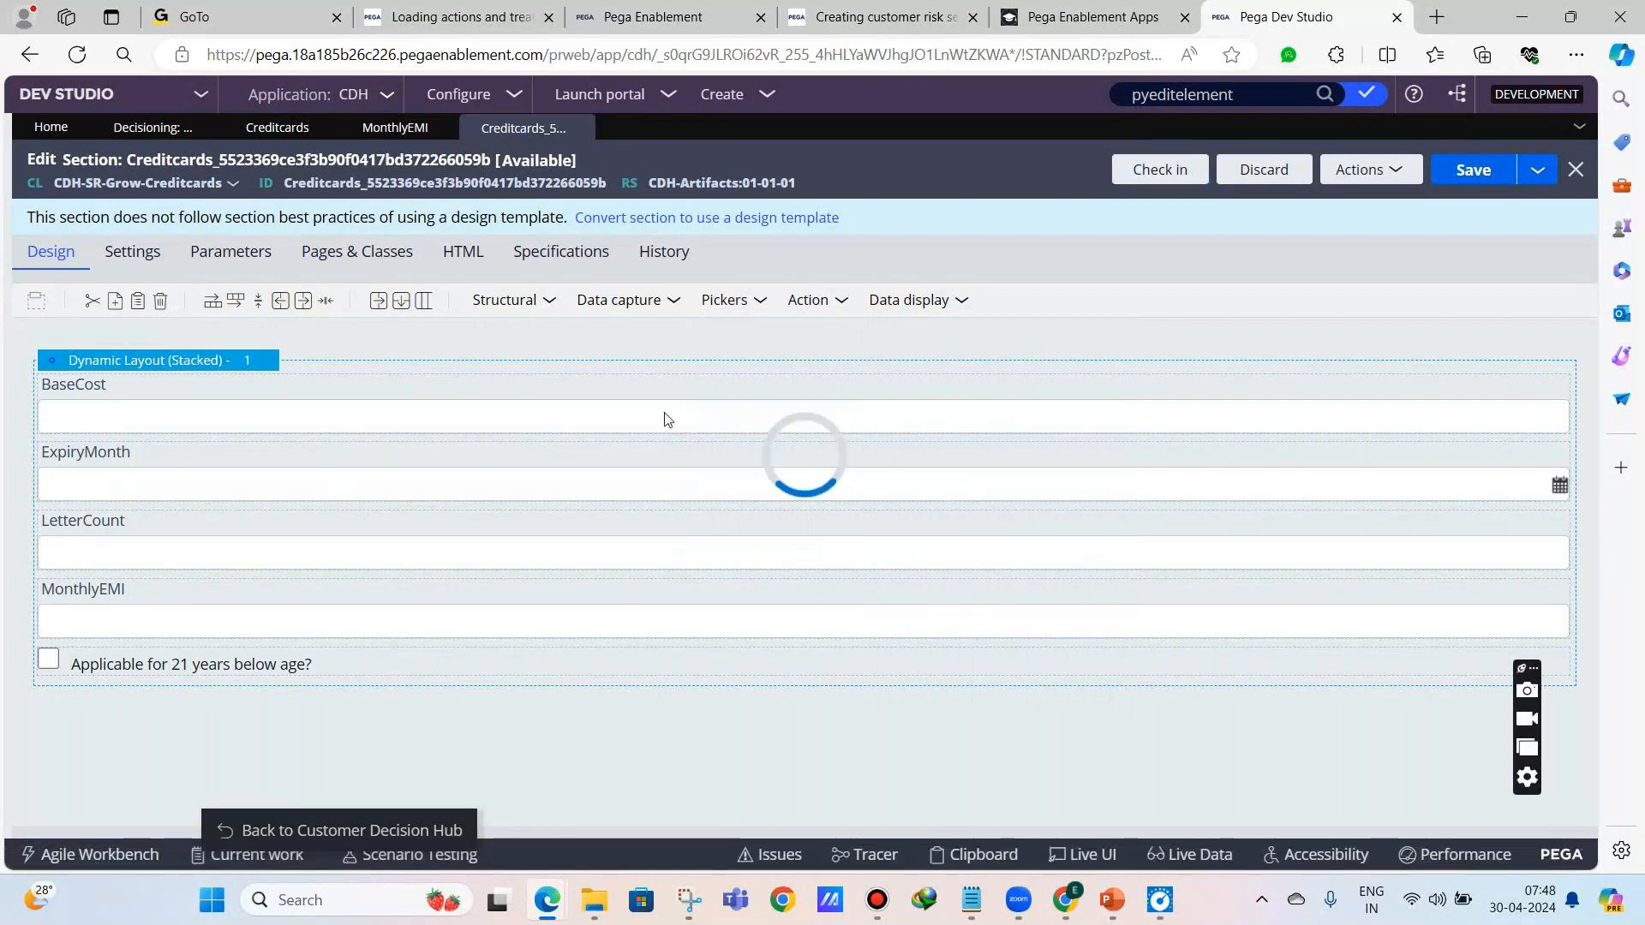
pyautogui.write('added custom controls\\')
pyautogui.press('Return')
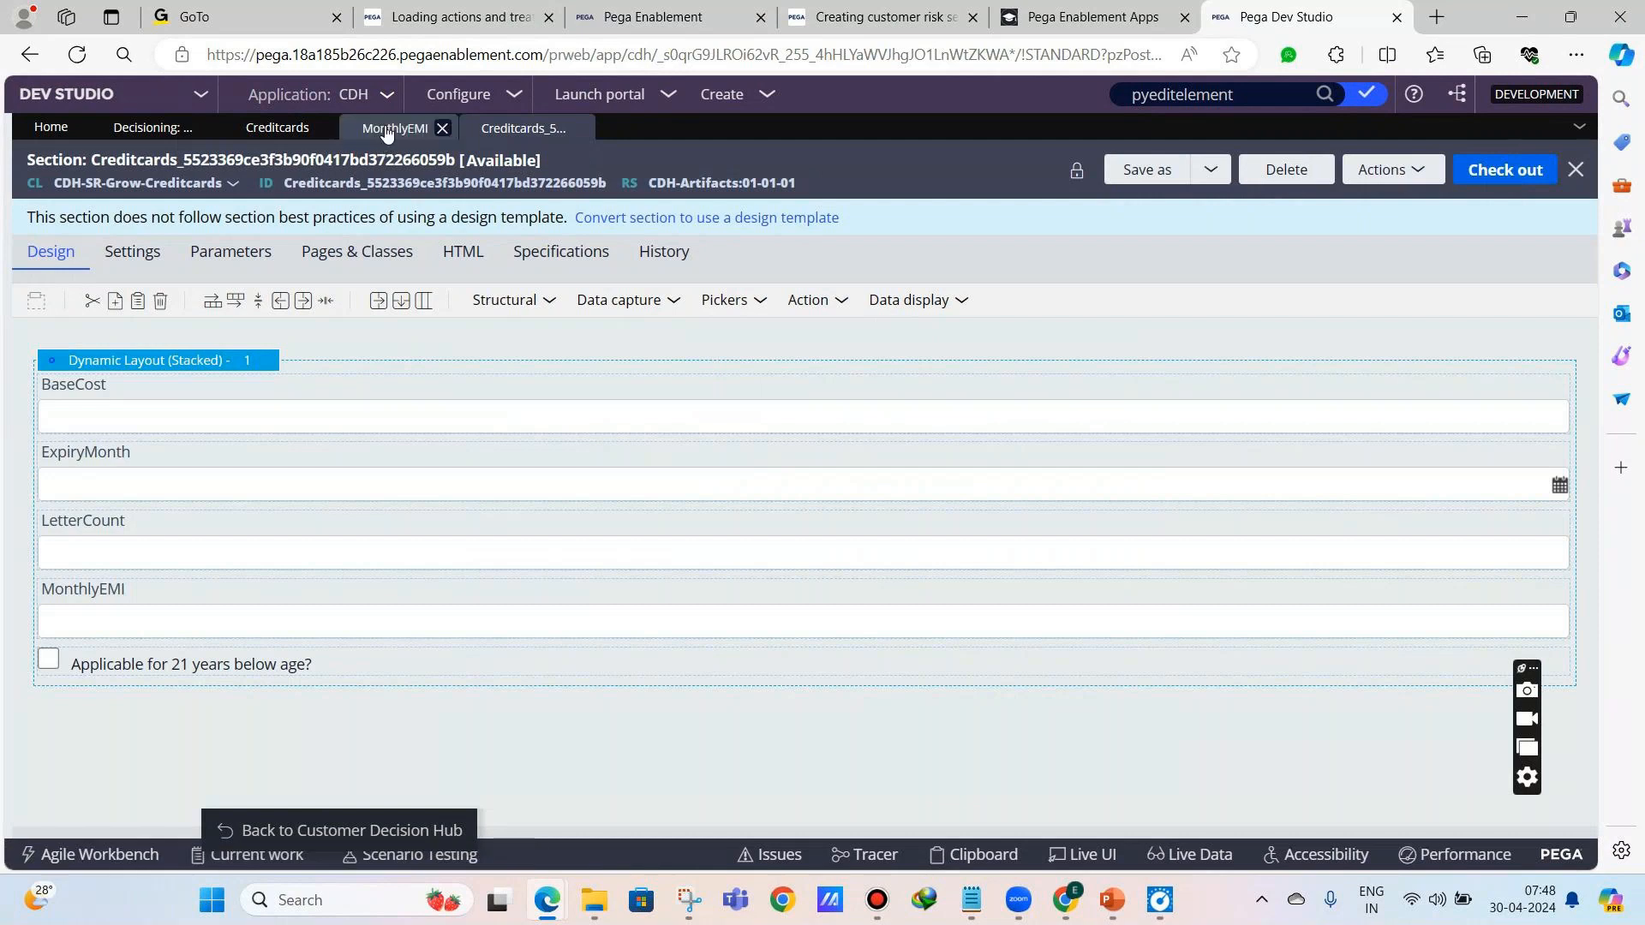
# - Close the MonthlyEMI property rule and save the Credit cards decision data
pyautogui.click(388, 133)
pyautogui.click(442, 129)
pyautogui.click(277, 128)
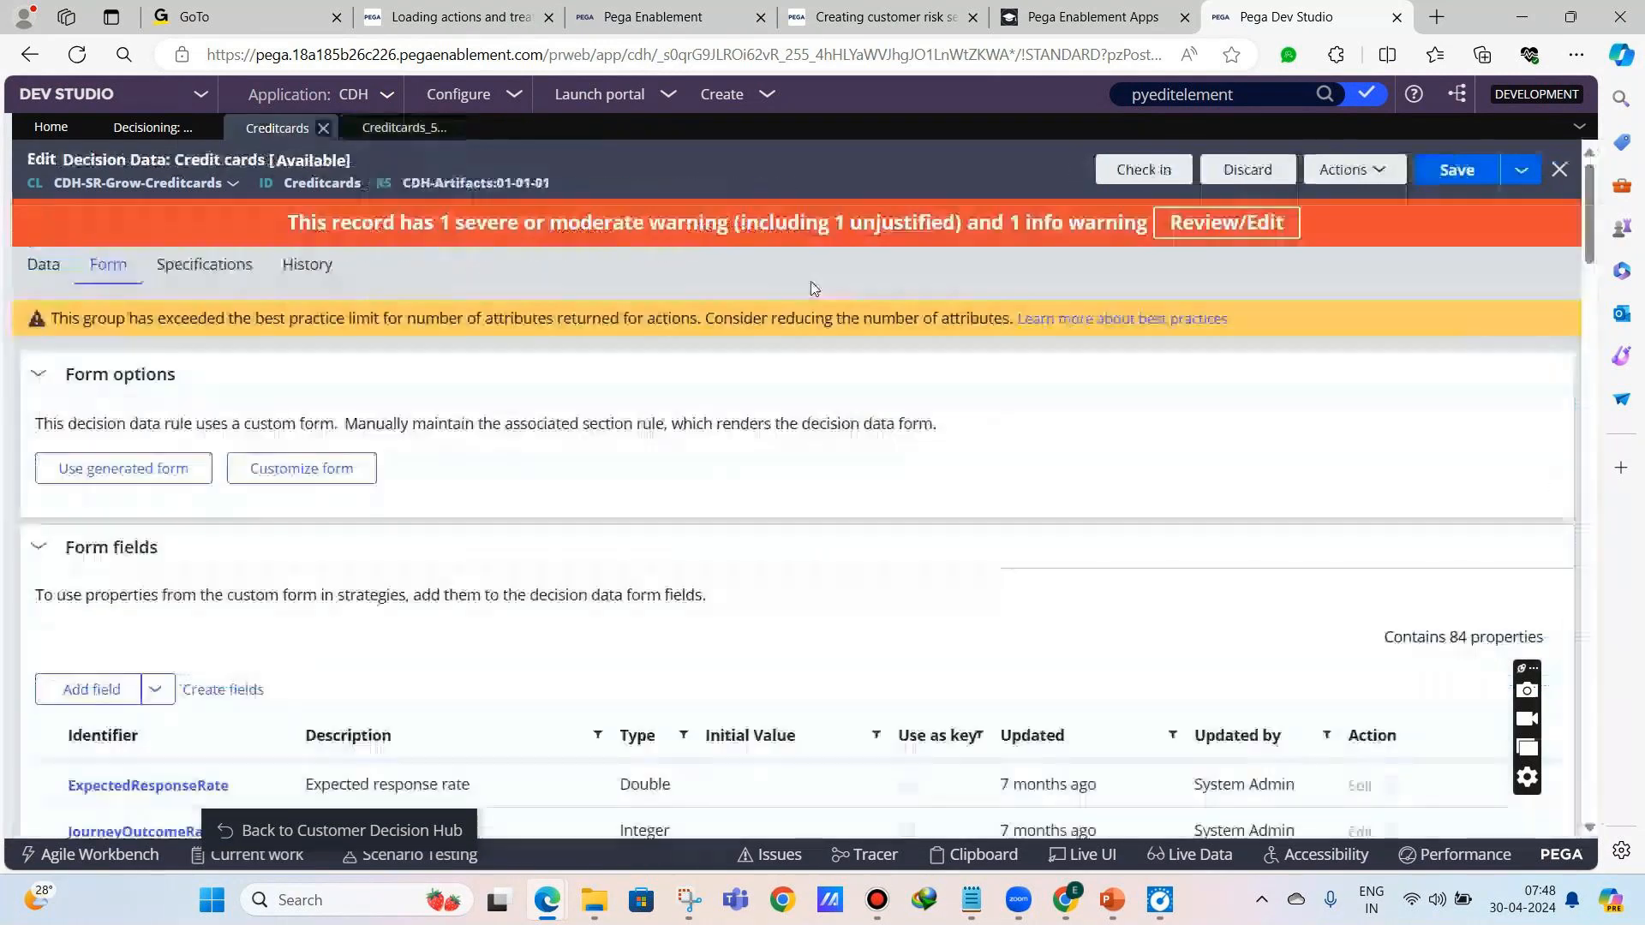
pyautogui.click(1447, 164)
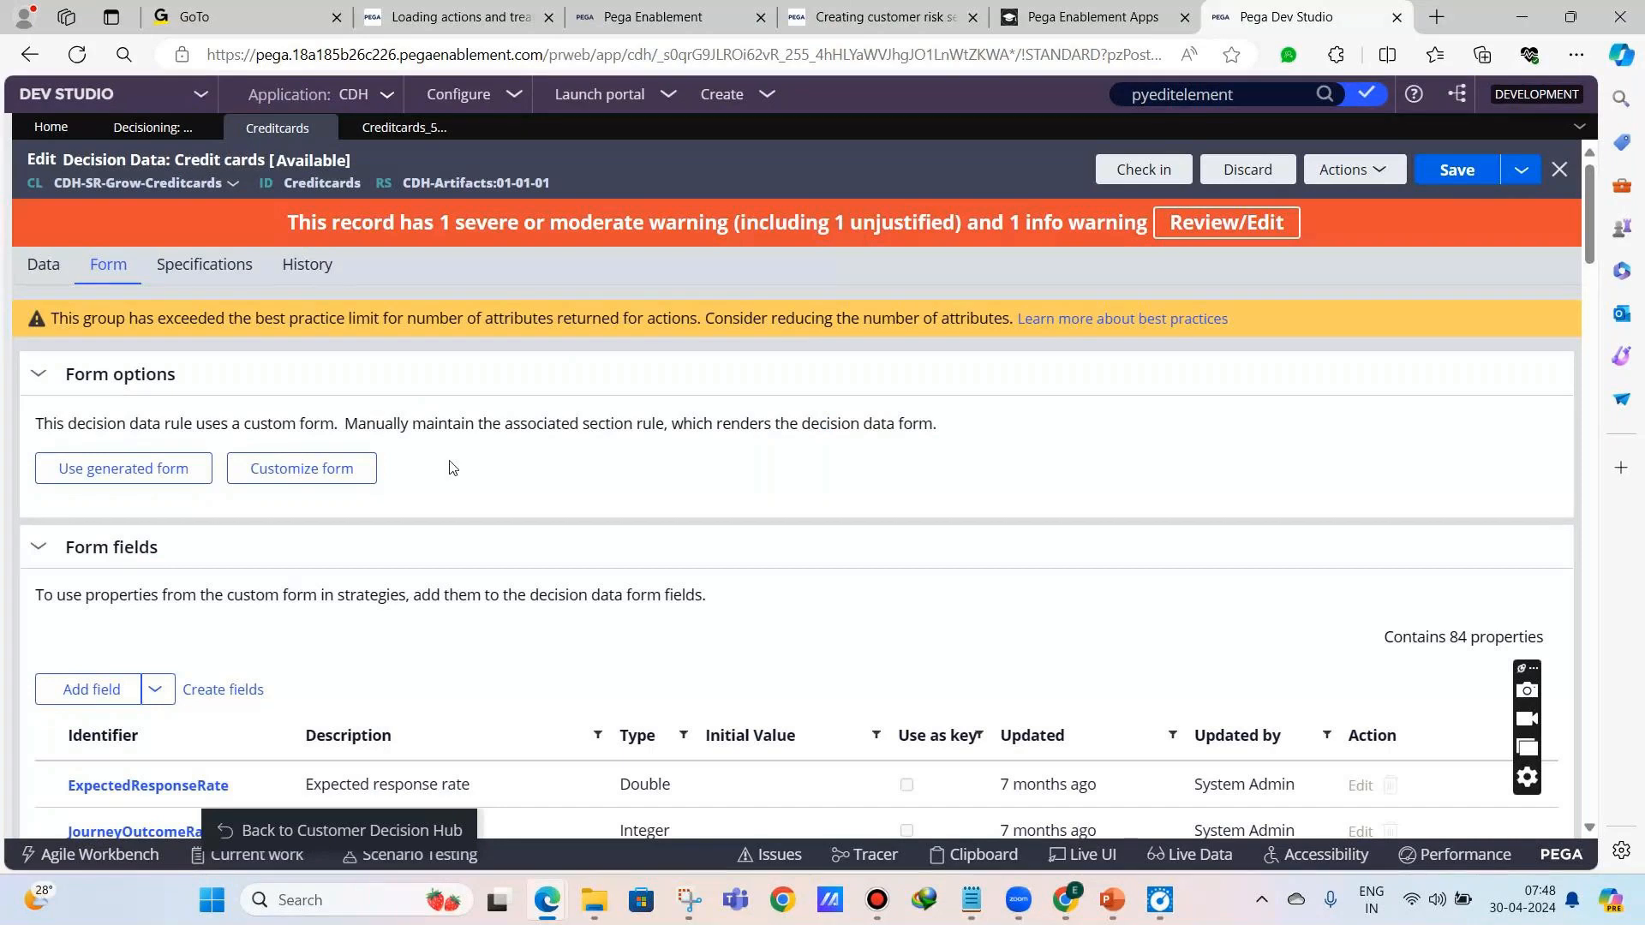
# - Open the VISACard proposition from the Credit cards decision data for editing
pyautogui.click(403, 128)
pyautogui.click(243, 134)
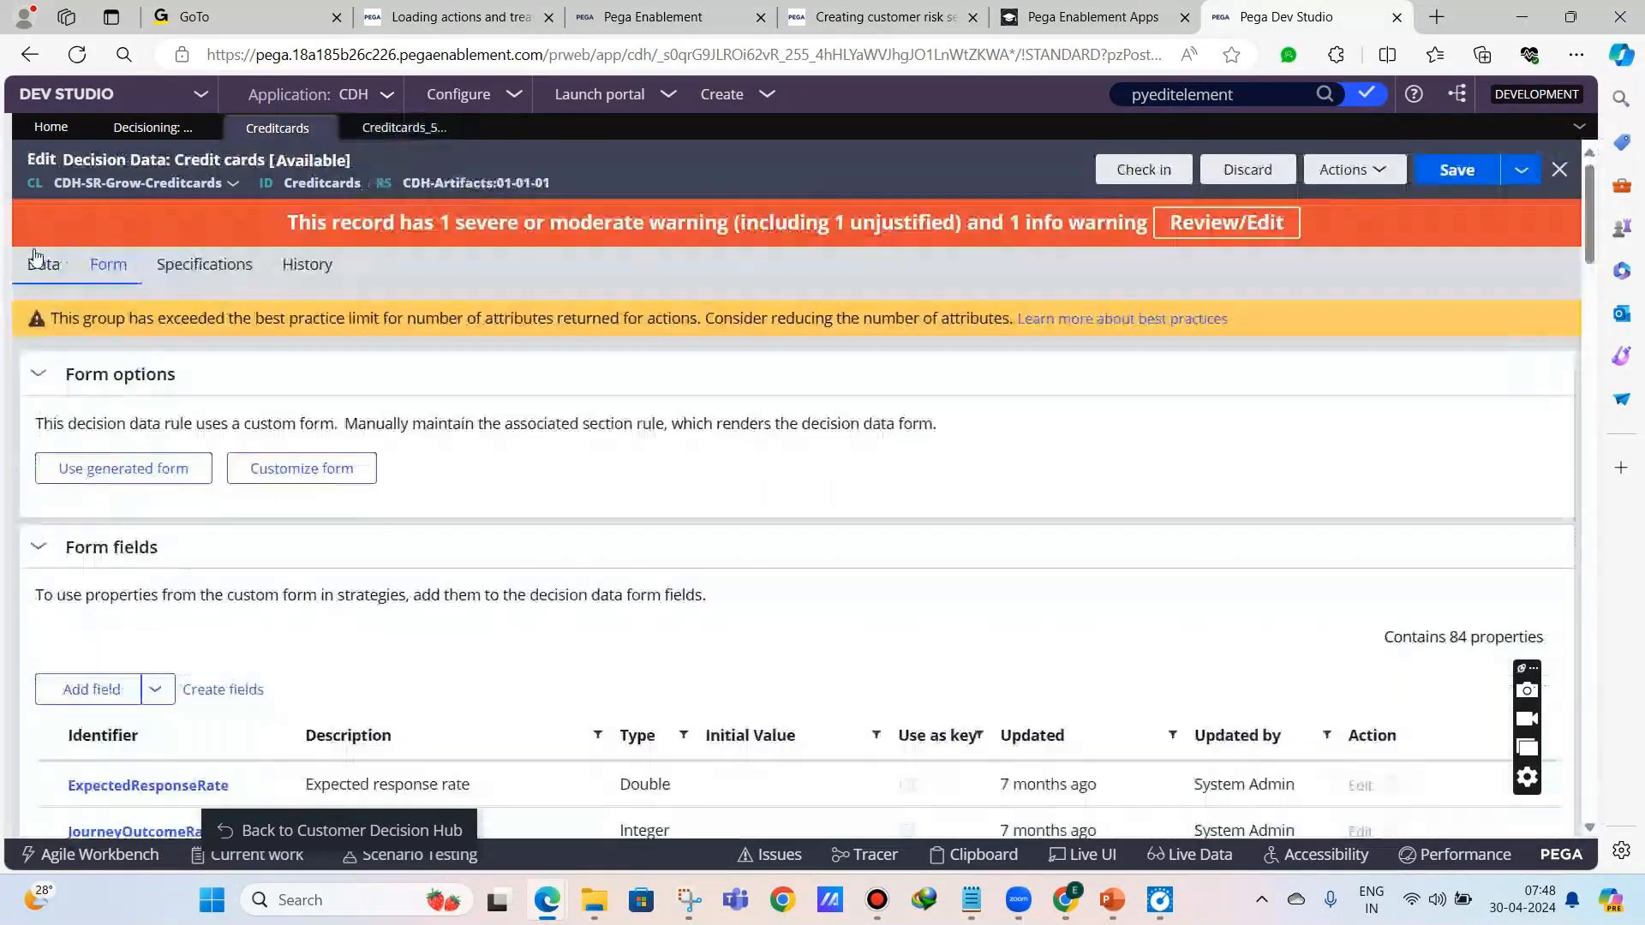
pyautogui.click(35, 257)
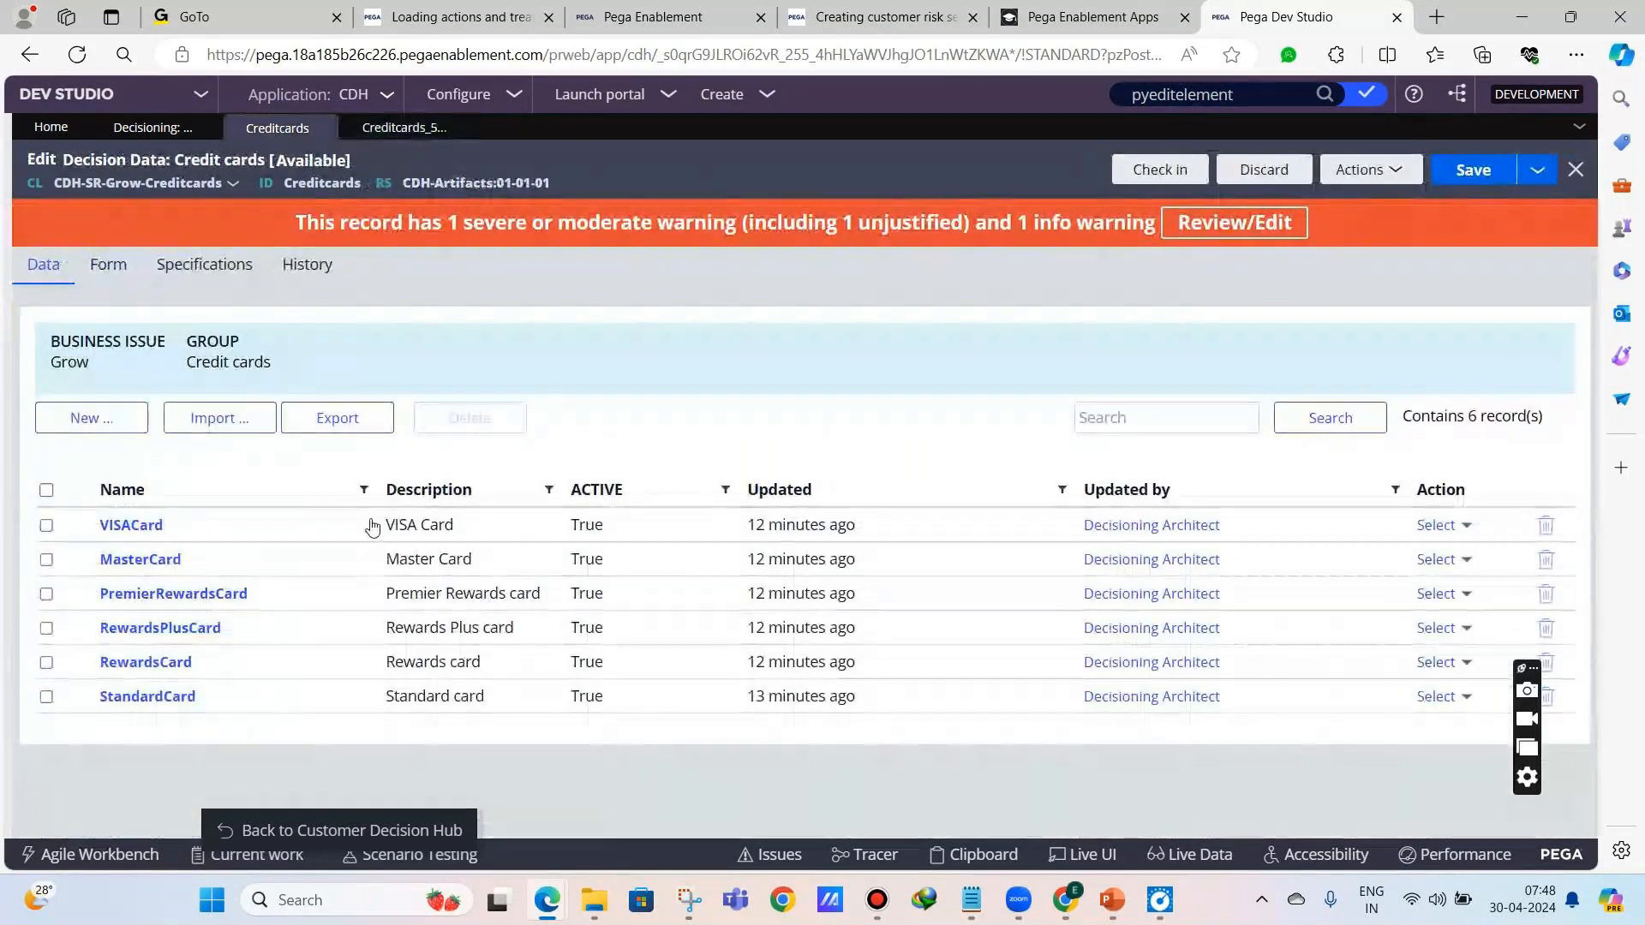
pyautogui.click(131, 526)
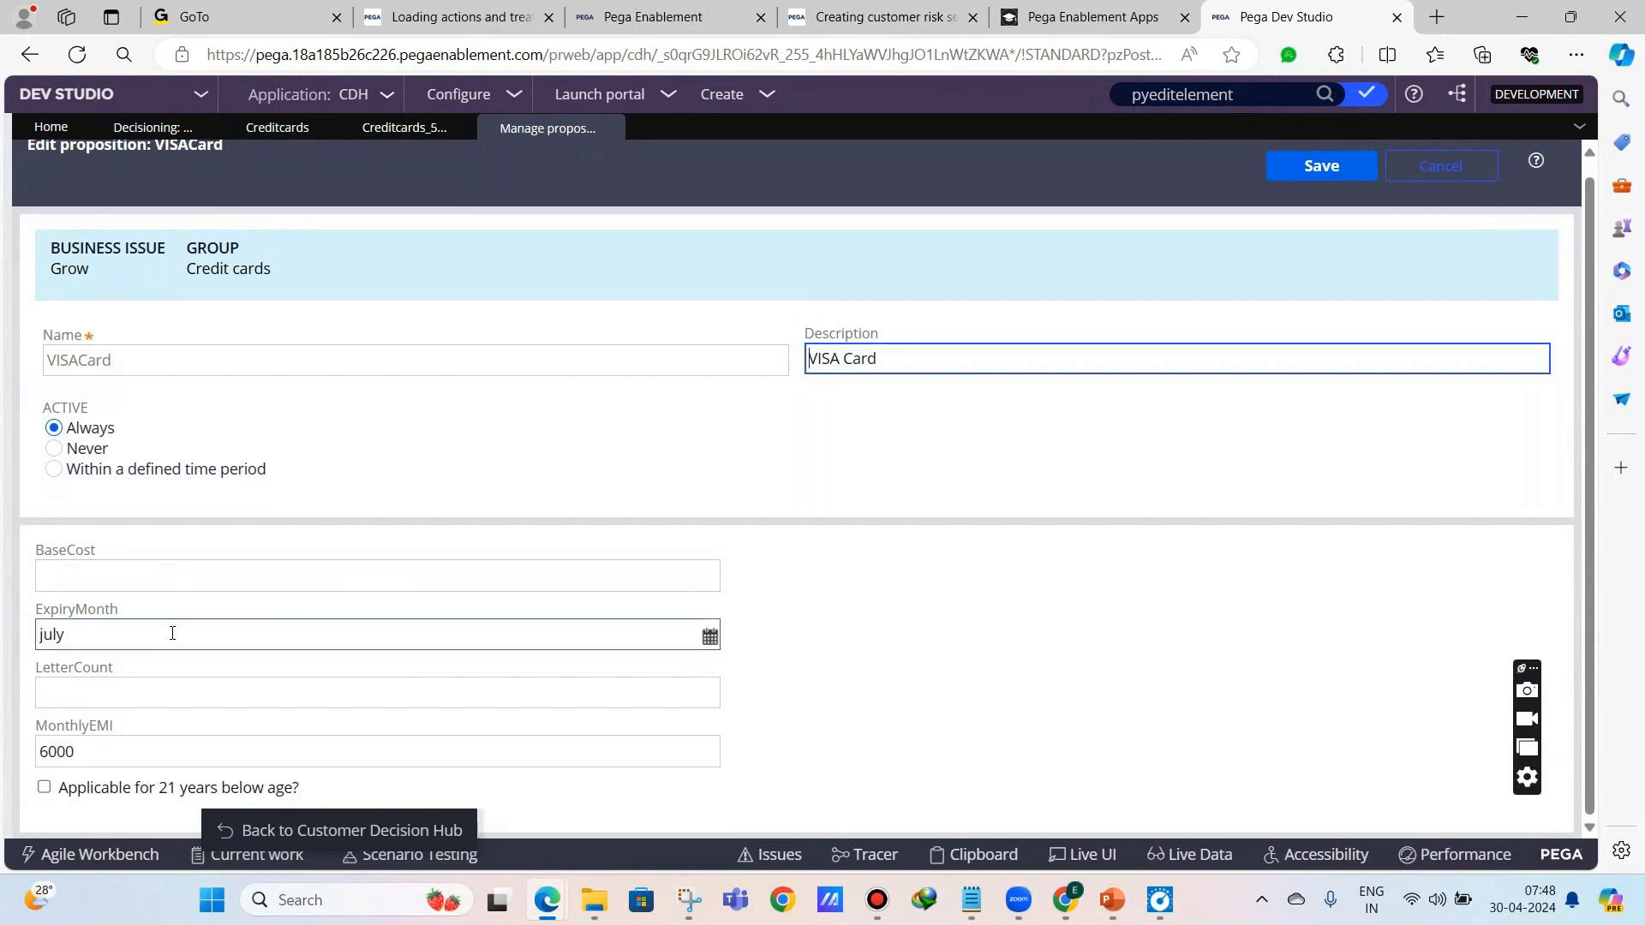
# - Review the Credit cards decision data's form options and form fields, and the ID of its custom section
pyautogui.click(283, 128)
pyautogui.click(438, 128)
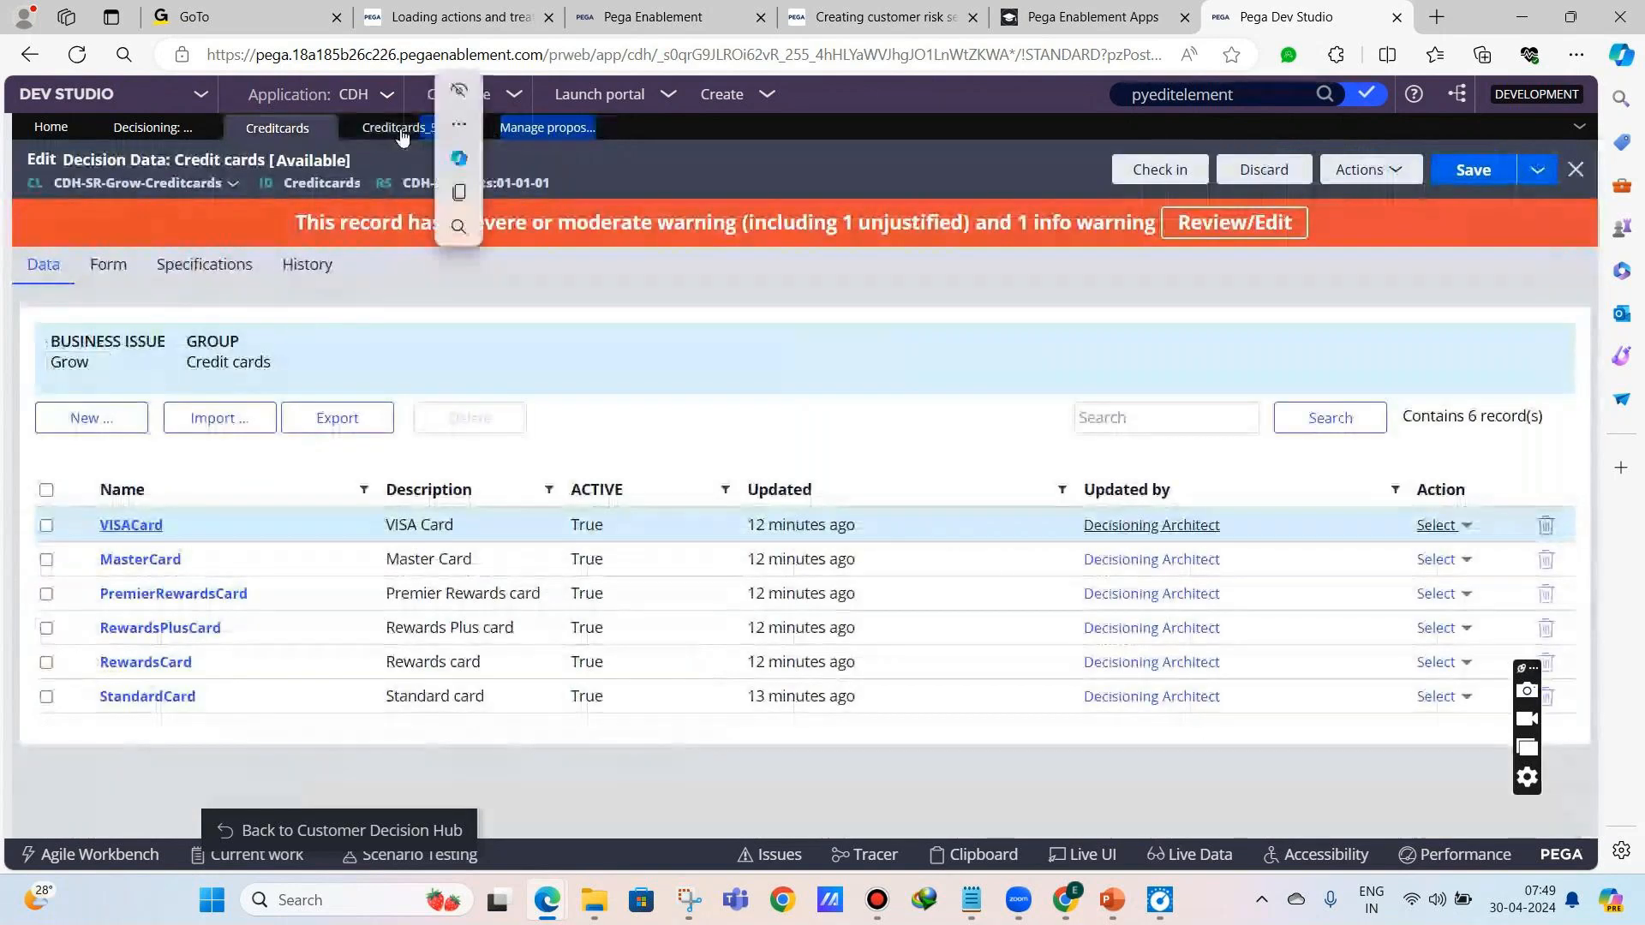
pyautogui.click(257, 128)
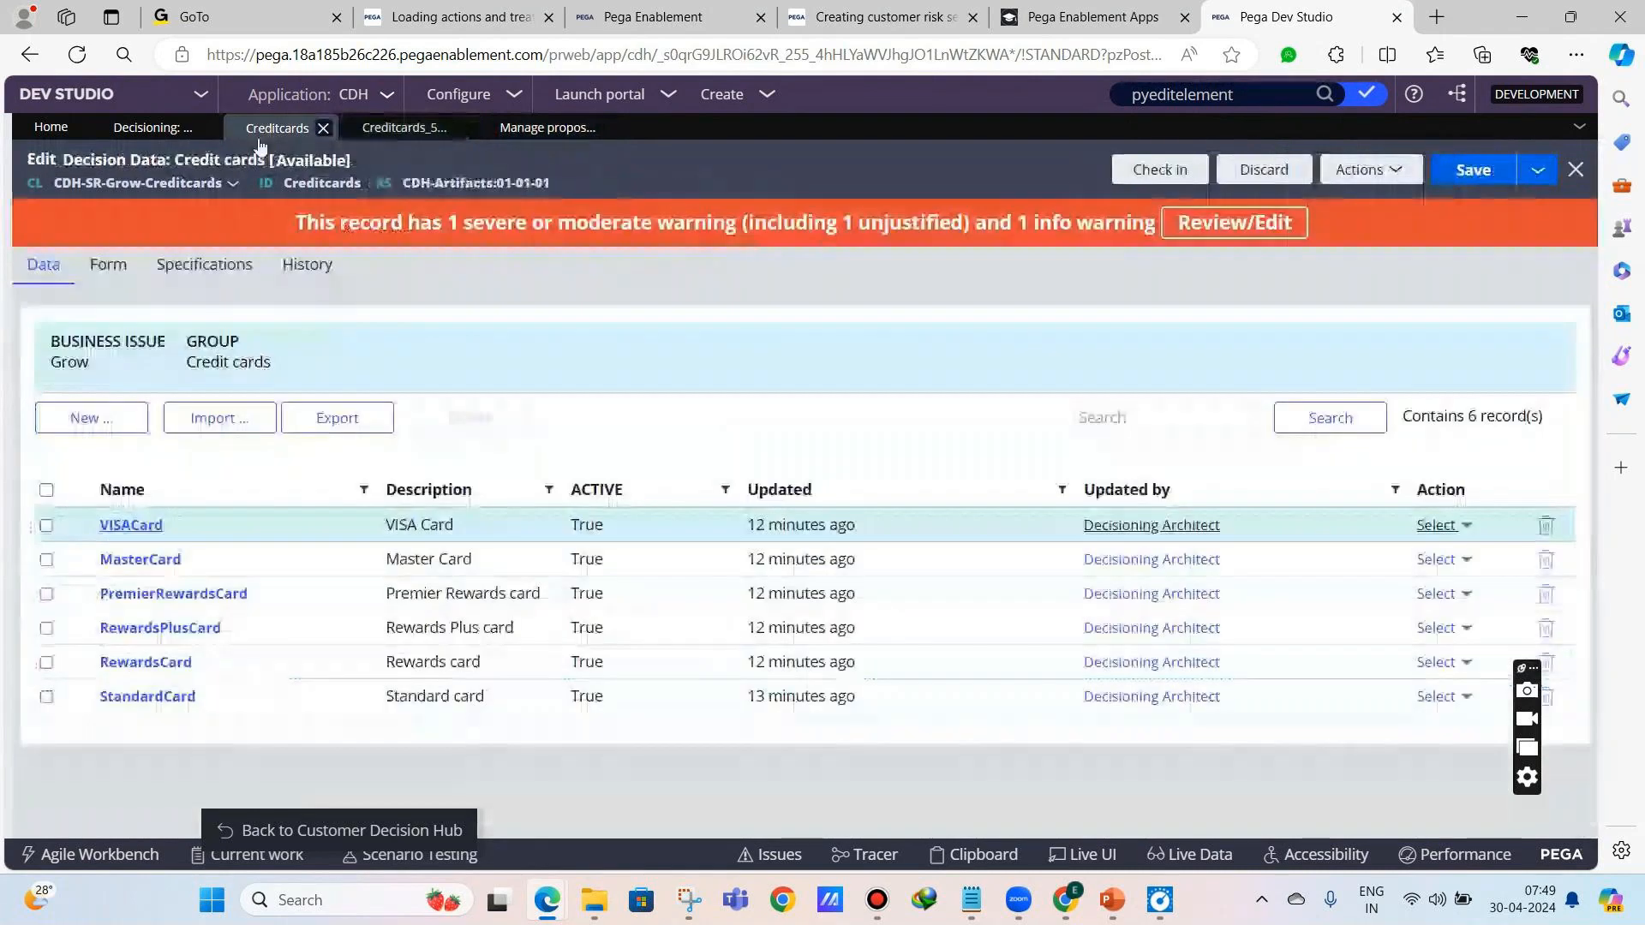
pyautogui.click(108, 264)
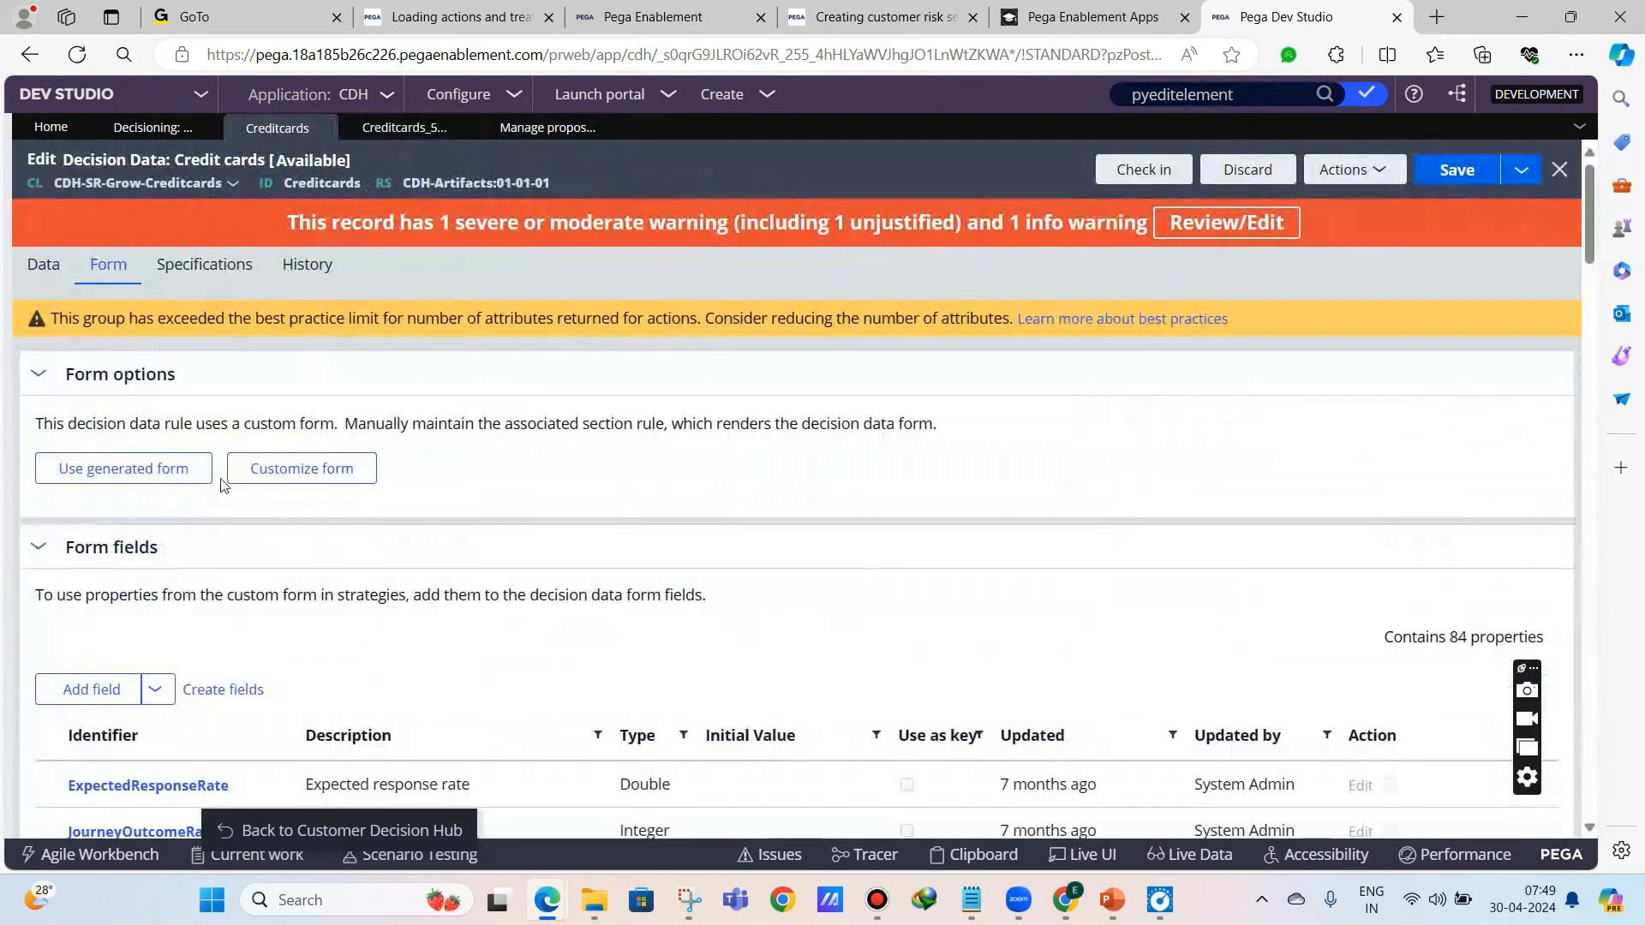
pyautogui.click(142, 386)
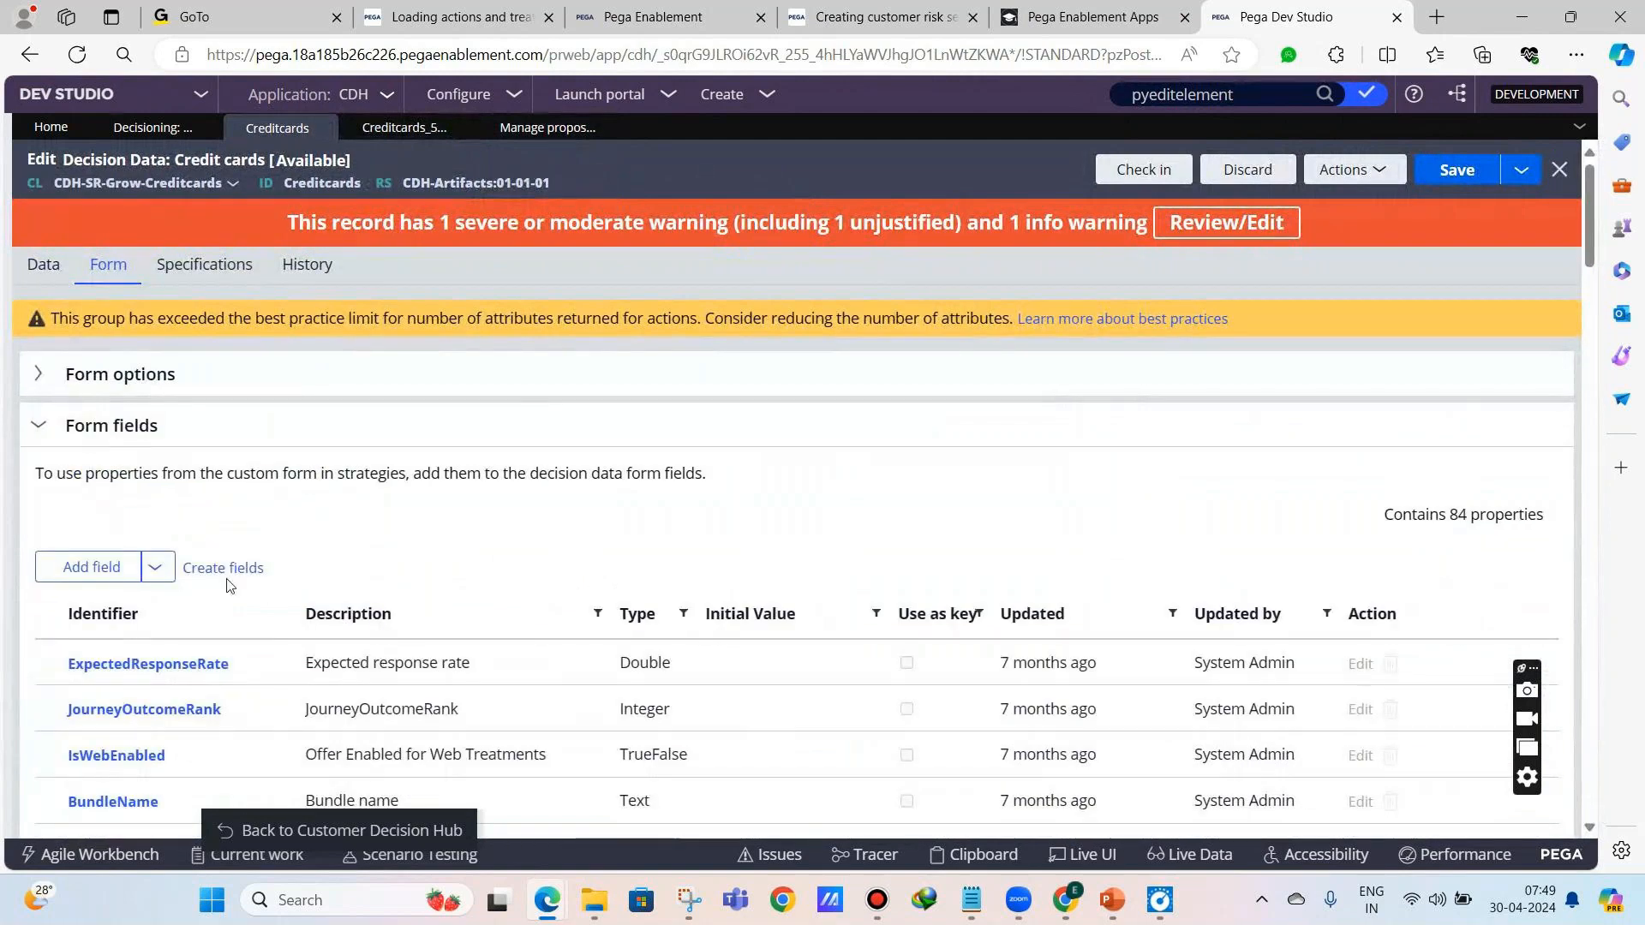
pyautogui.scroll(-10, 229, 585)
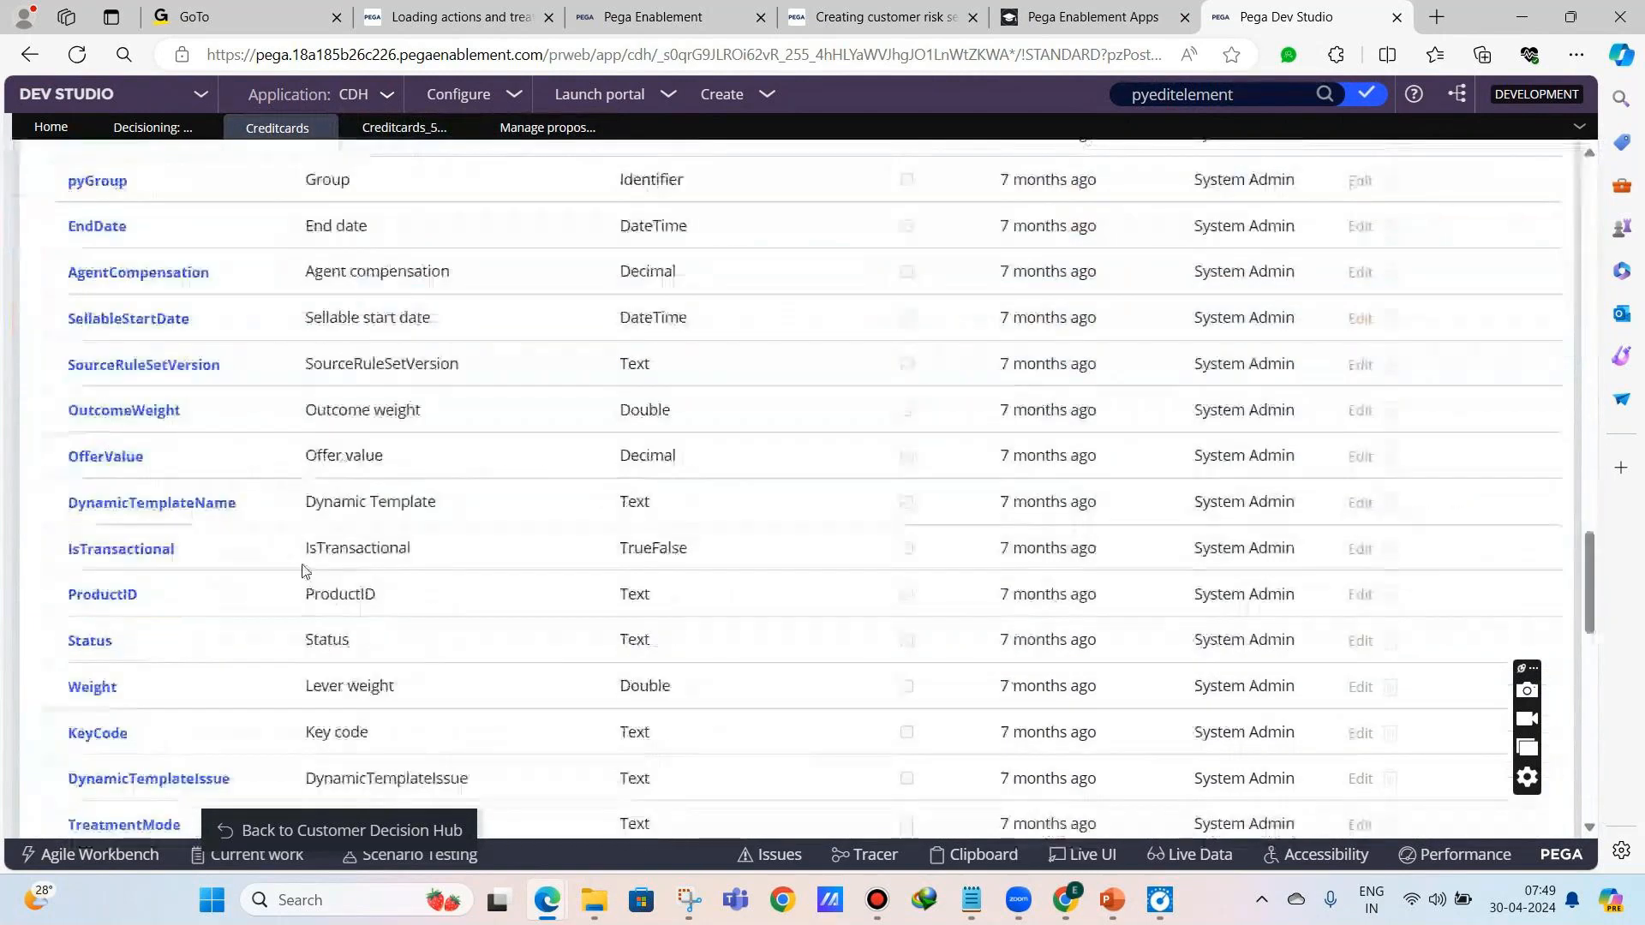
pyautogui.scroll(-5, 305, 572)
pyautogui.scroll(15, 300, 571)
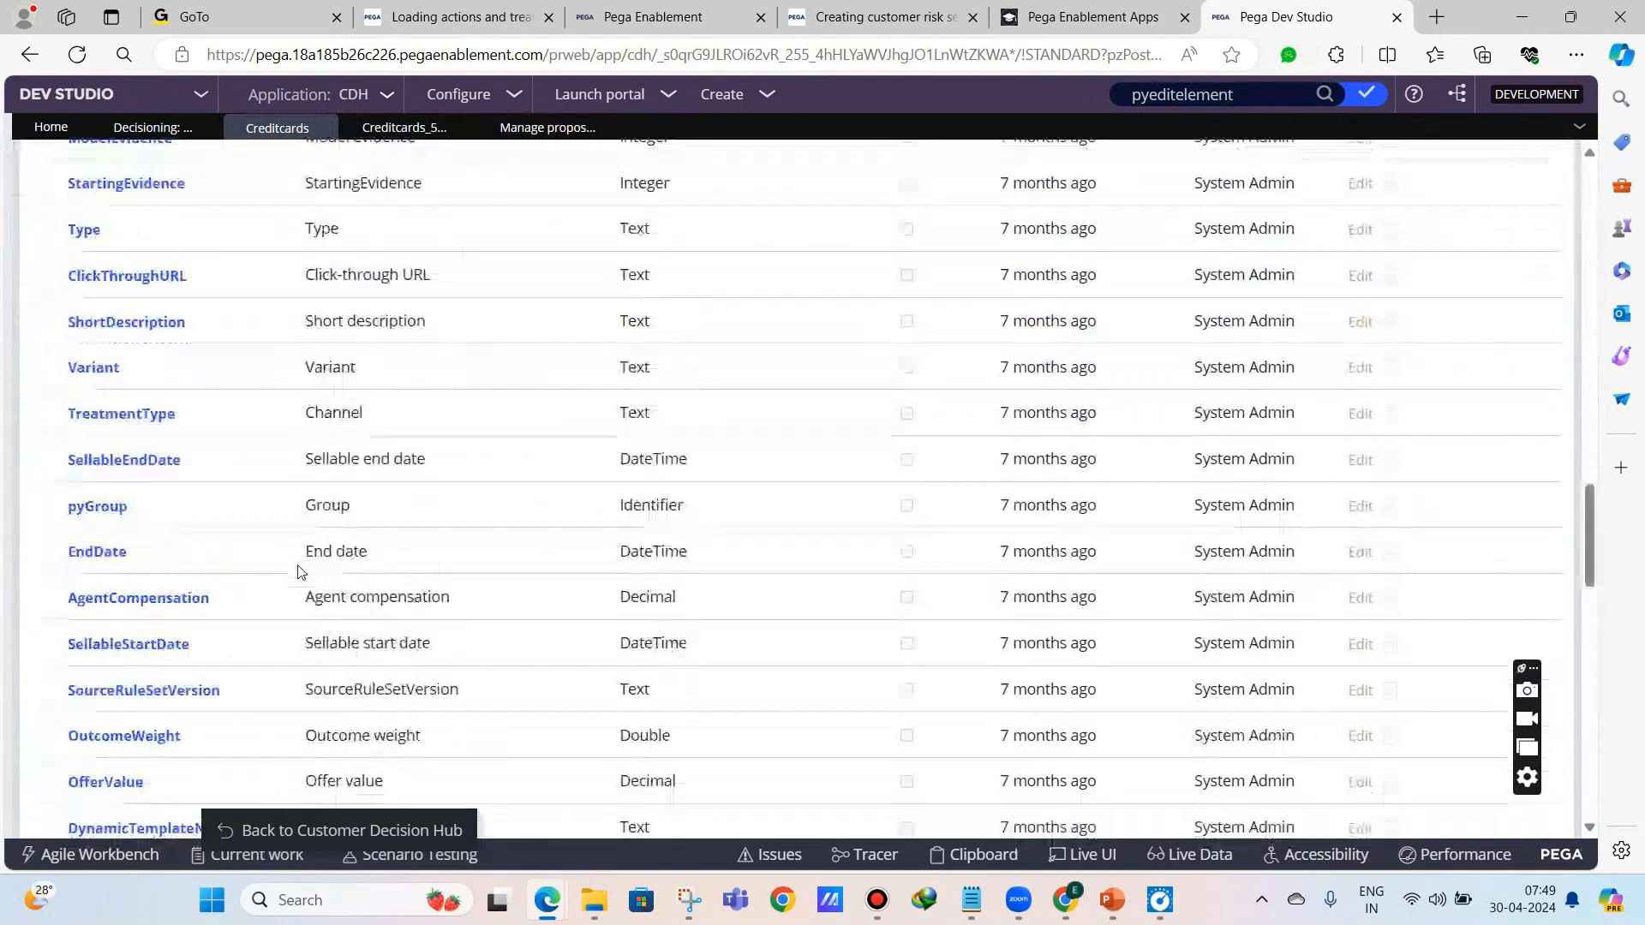
pyautogui.scroll(1, 300, 569)
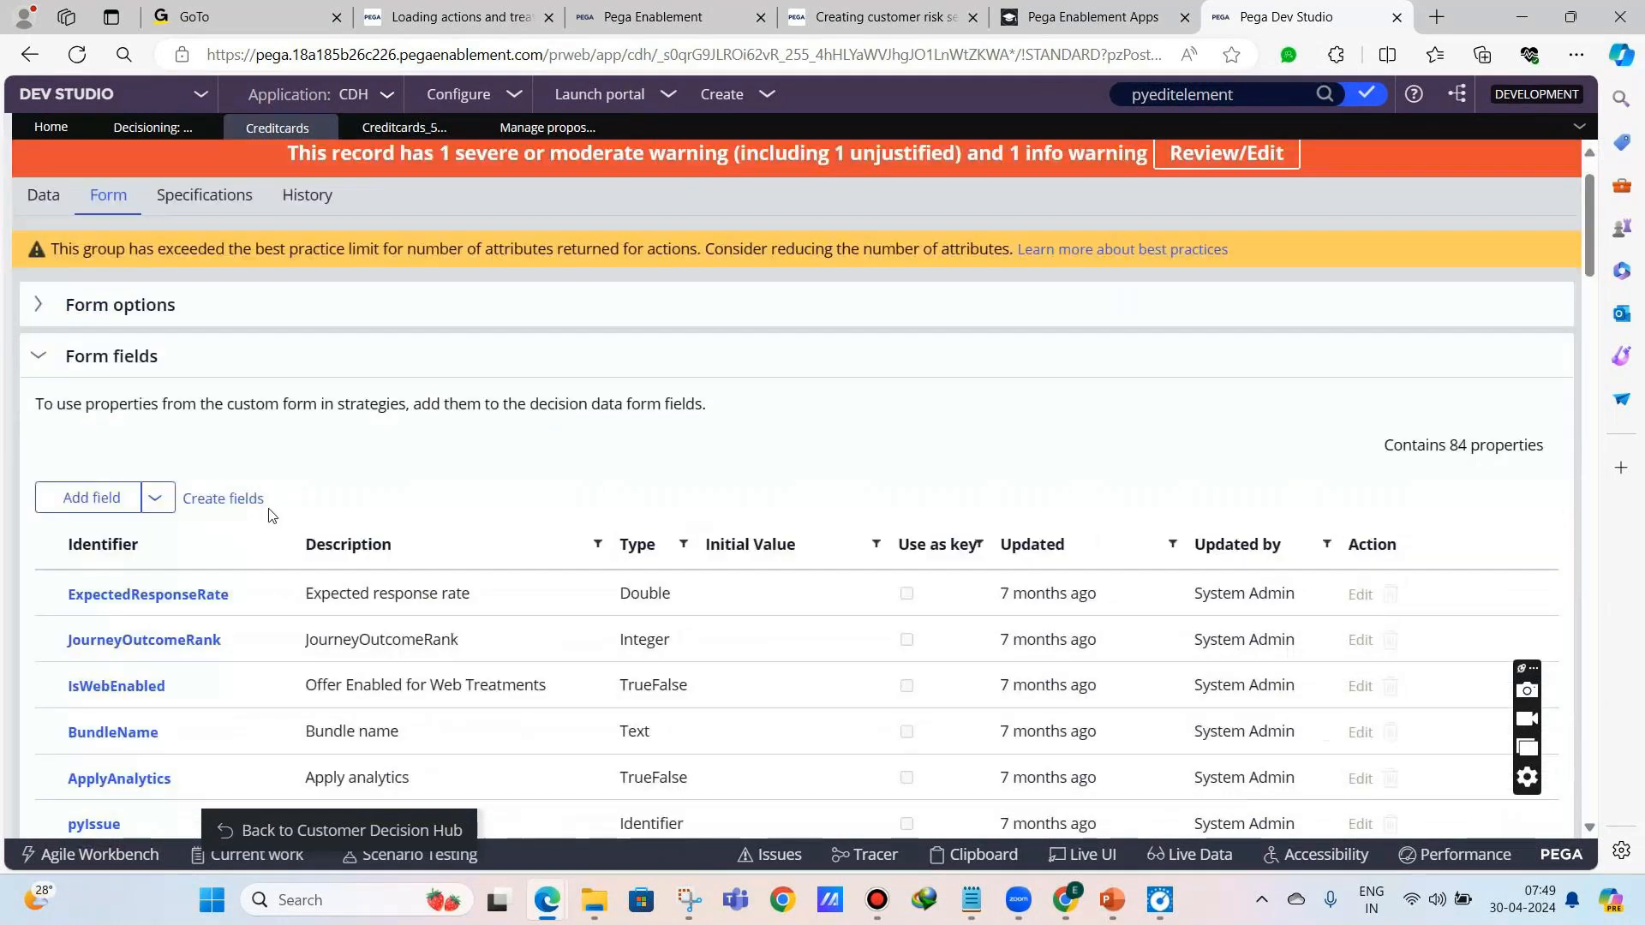
pyautogui.click(114, 371)
pyautogui.click(116, 390)
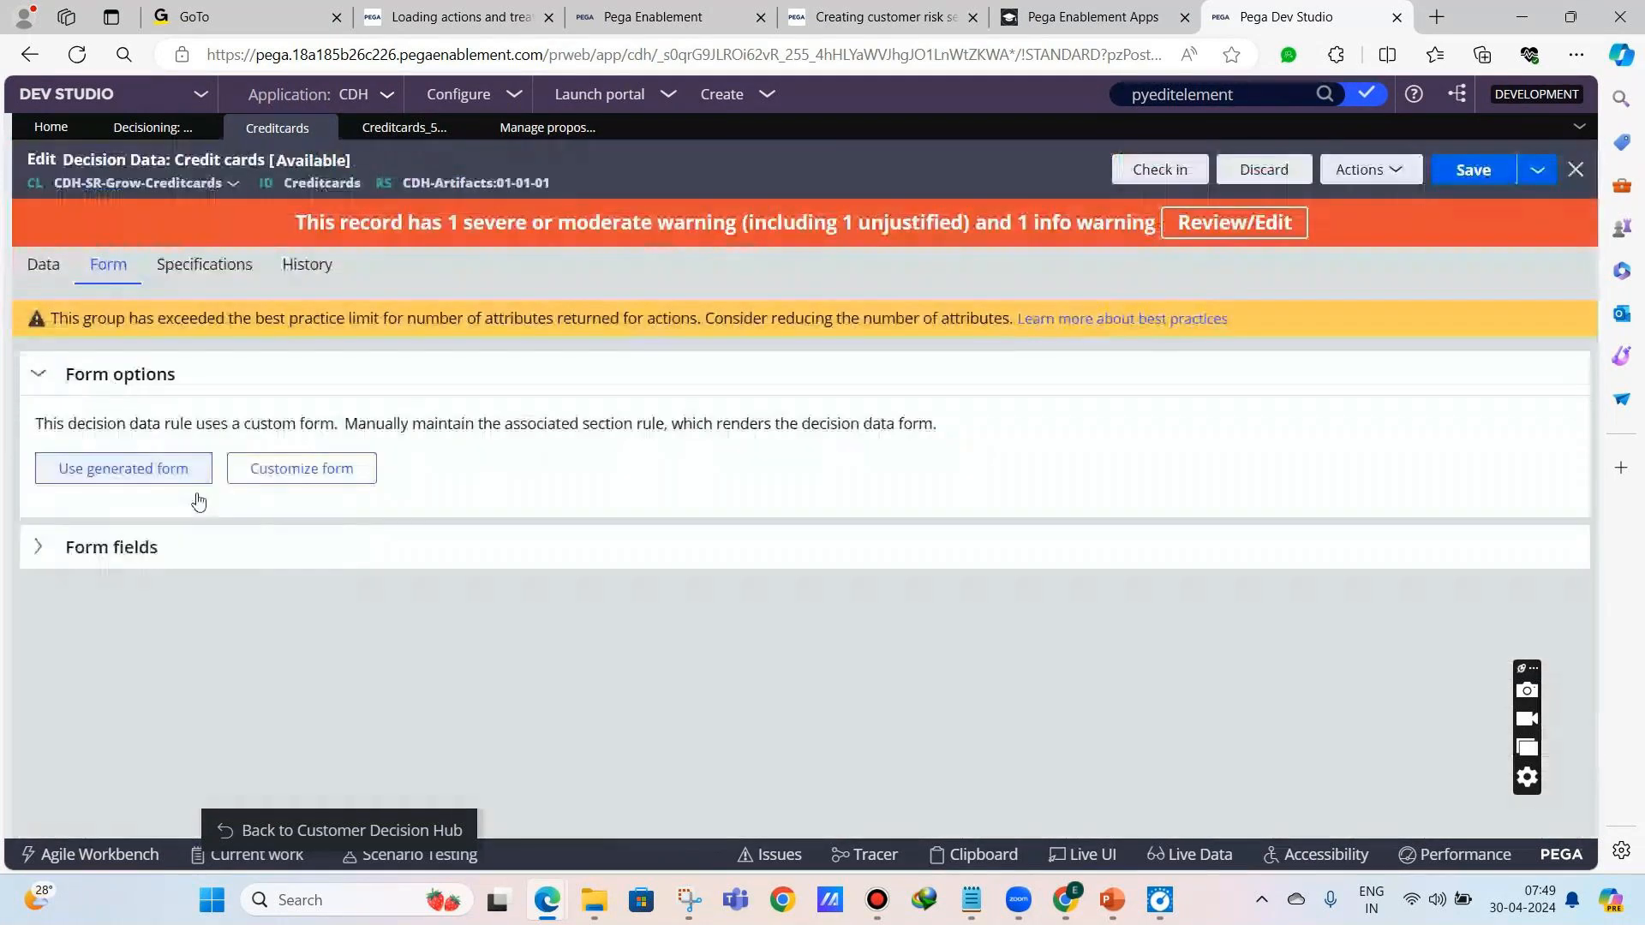
pyautogui.click(401, 126)
pyautogui.moveTo(284, 183); pyautogui.dragTo(610, 189)
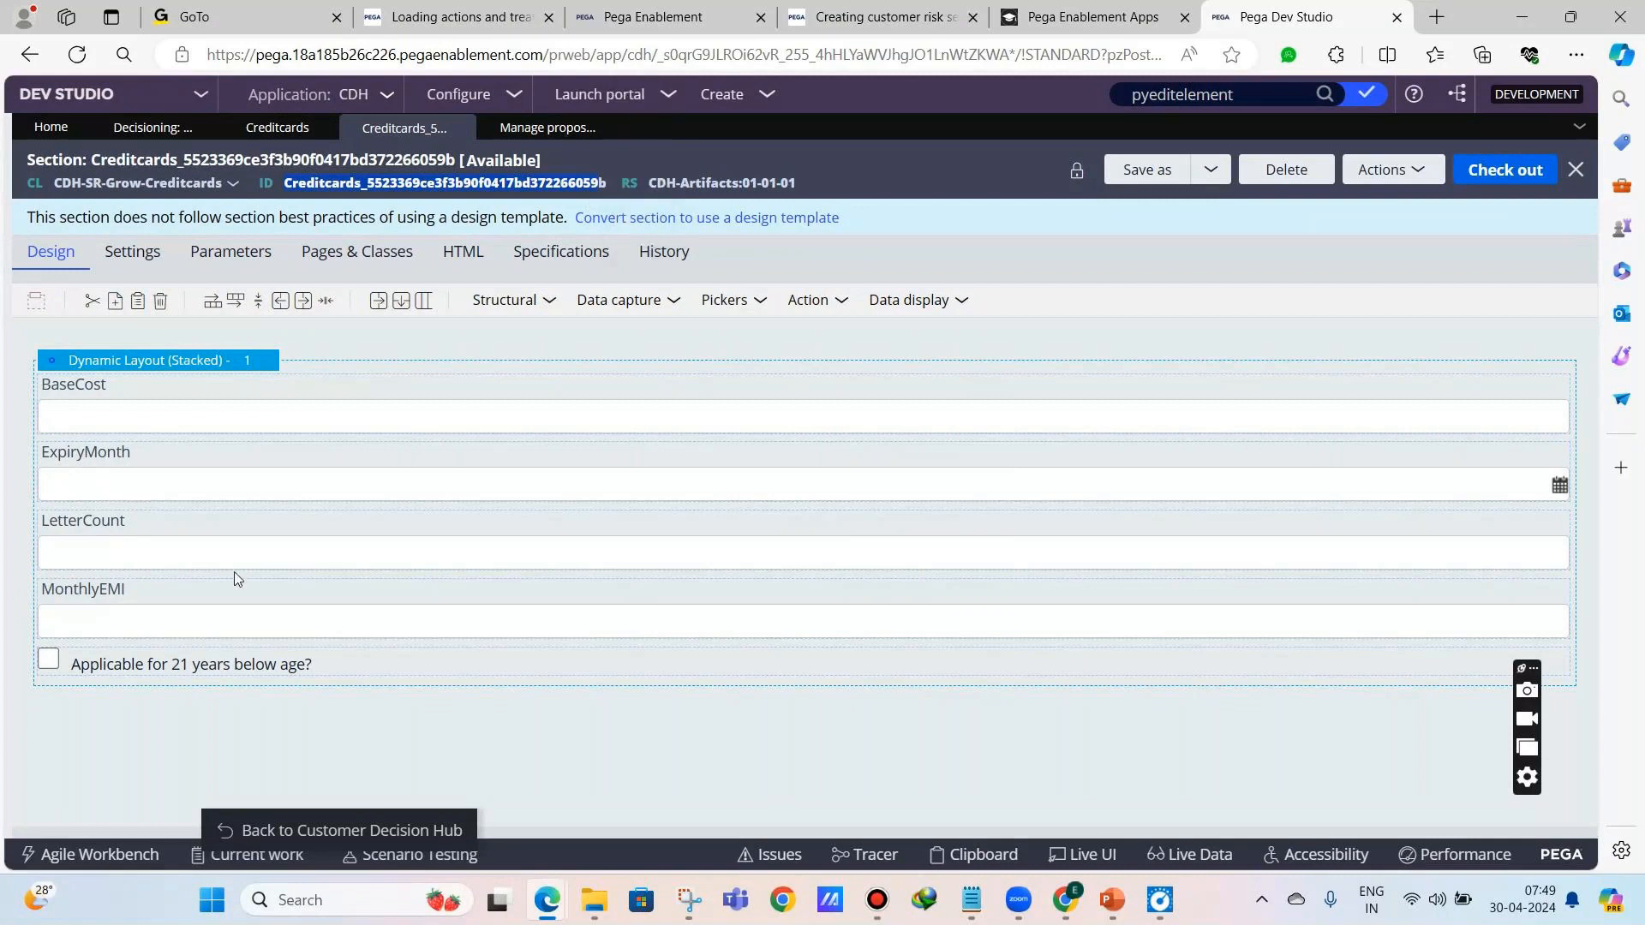
# - Set the VISACard proposition's ExpiryMonth to 4/19/2024 and enable "Applicable for 21 years below age?"
pyautogui.click(517, 133)
pyautogui.scroll(-1, 557, 608)
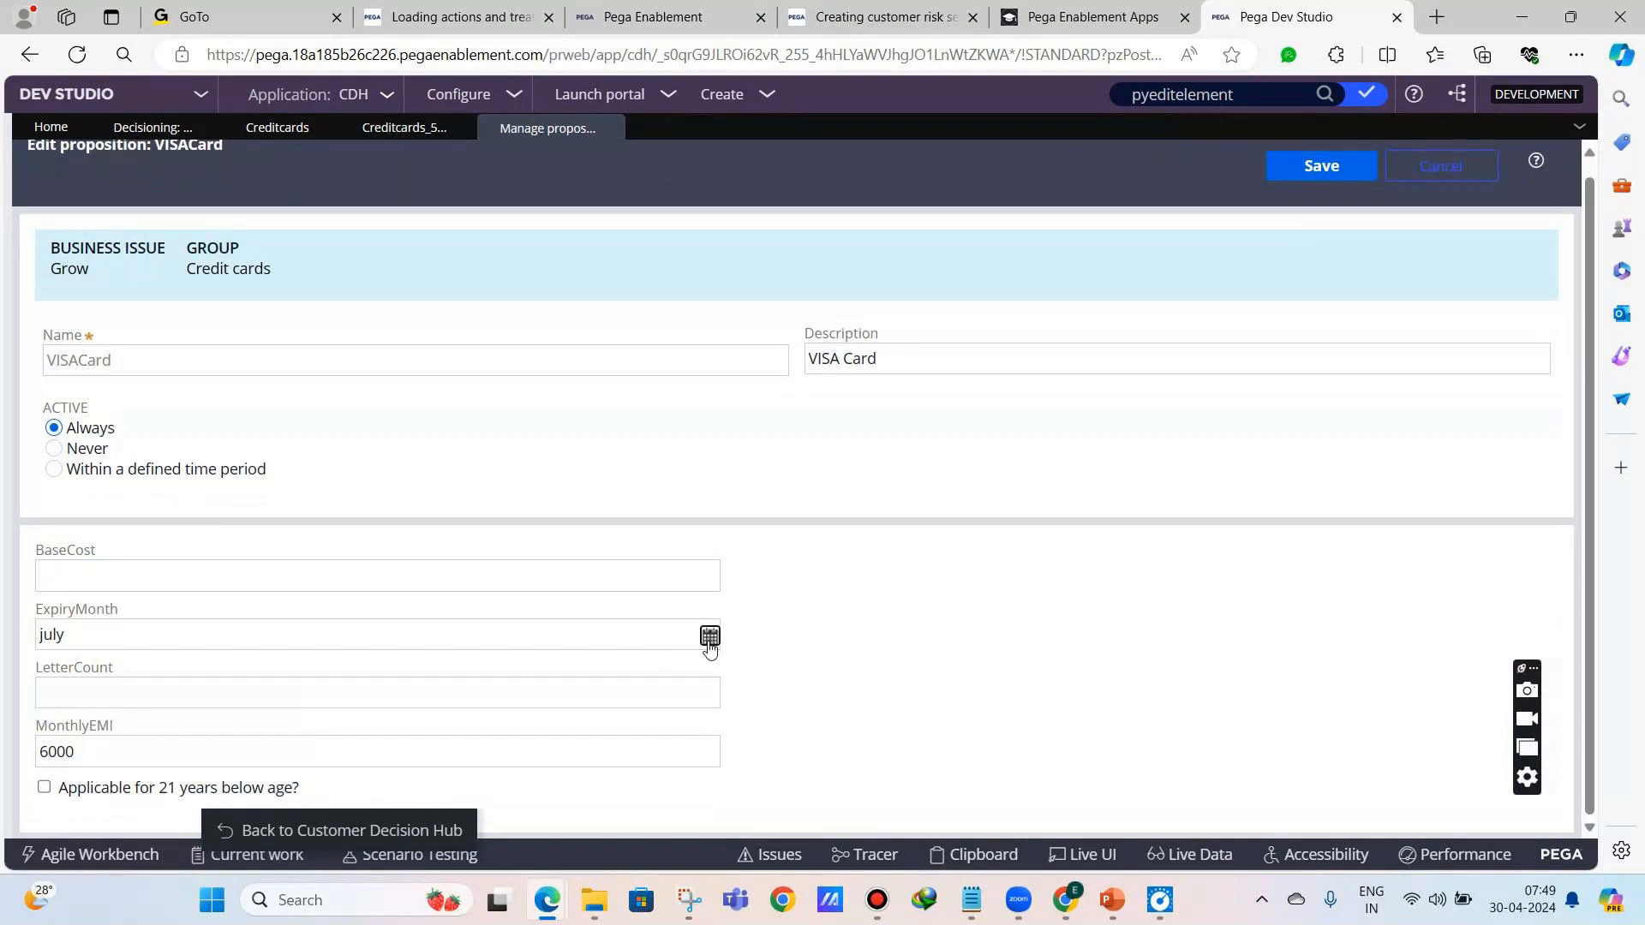
pyautogui.click(710, 636)
pyautogui.click(265, 419)
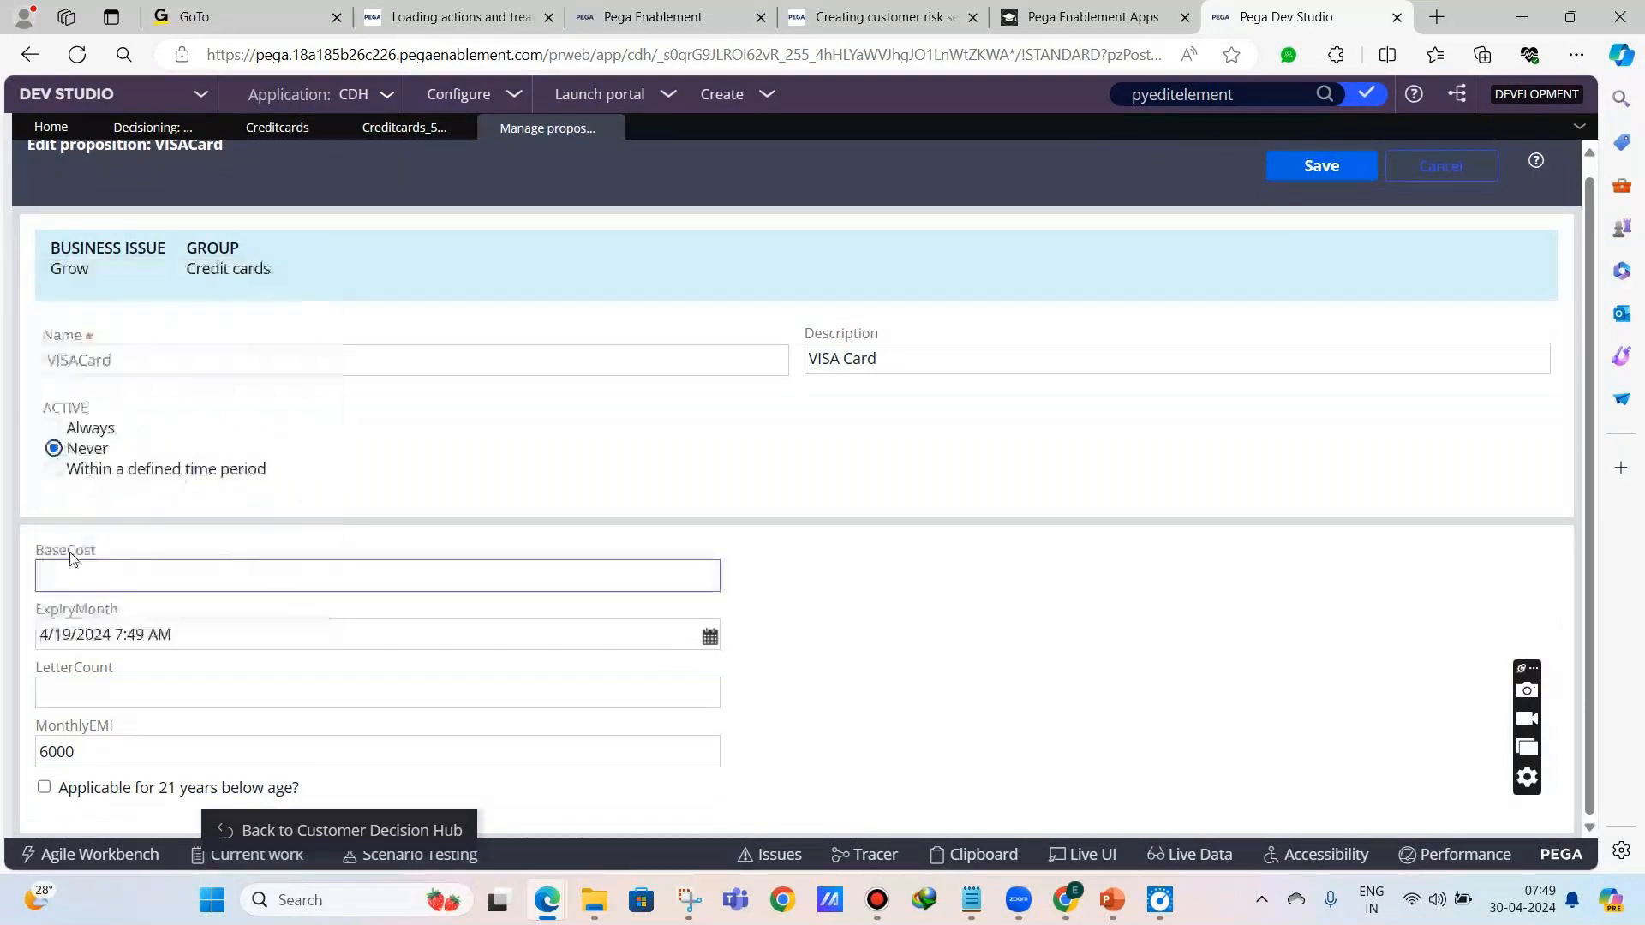
pyautogui.click(130, 786)
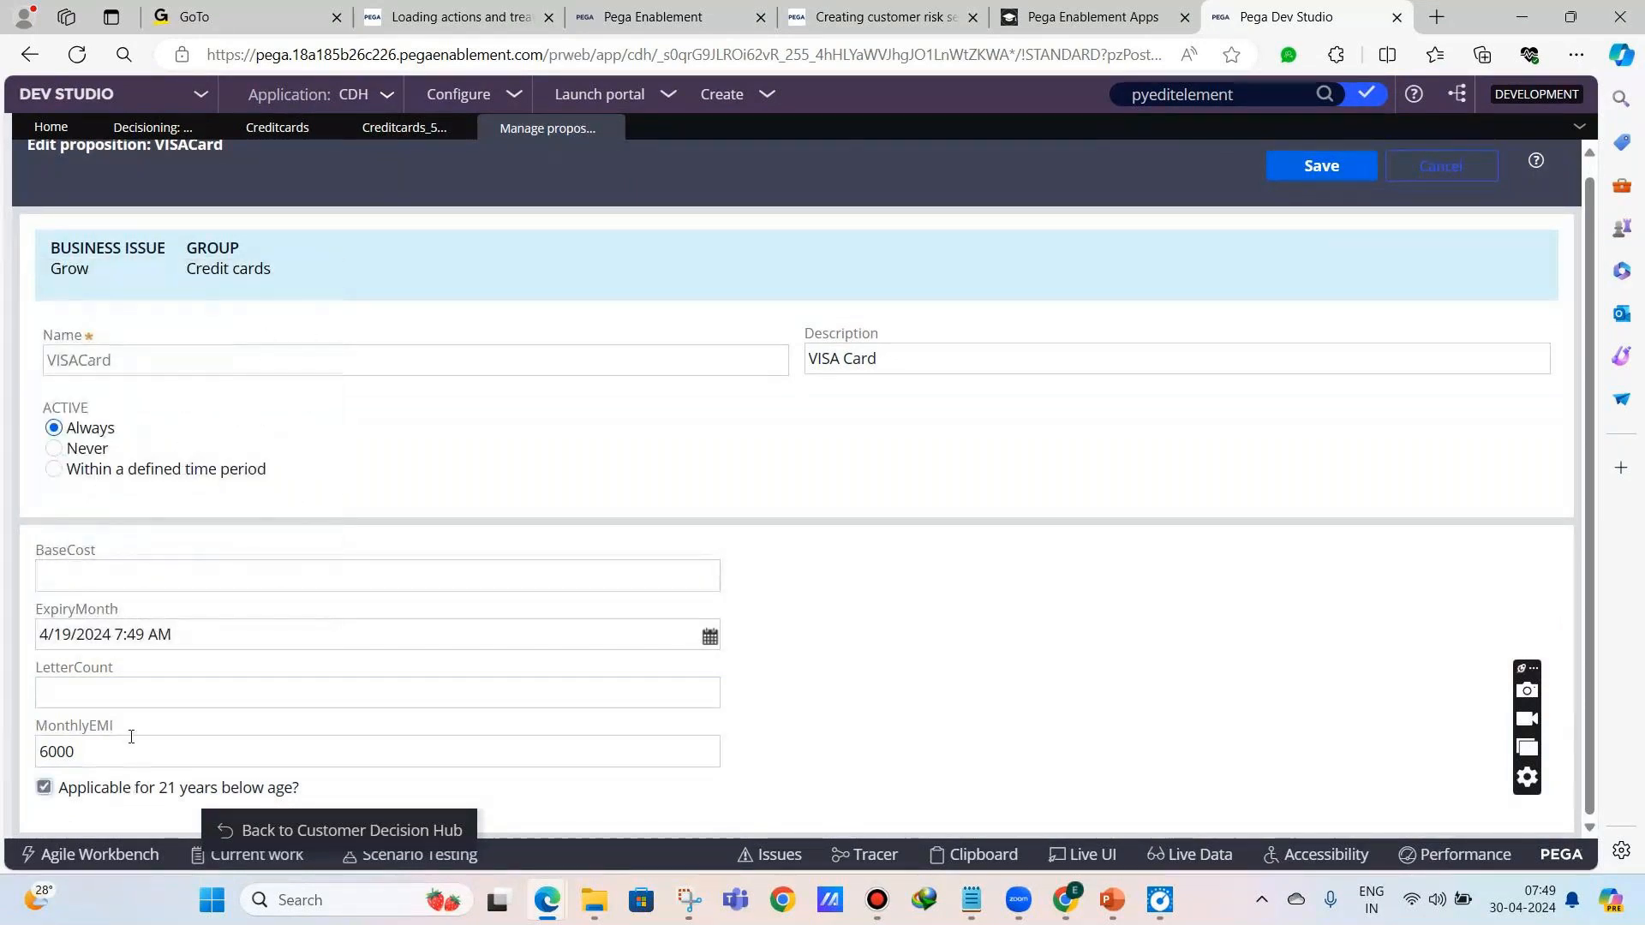
# - Save the VISACard proposition and return to the proposition list of the Credit cards decision data
pyautogui.click(1343, 172)
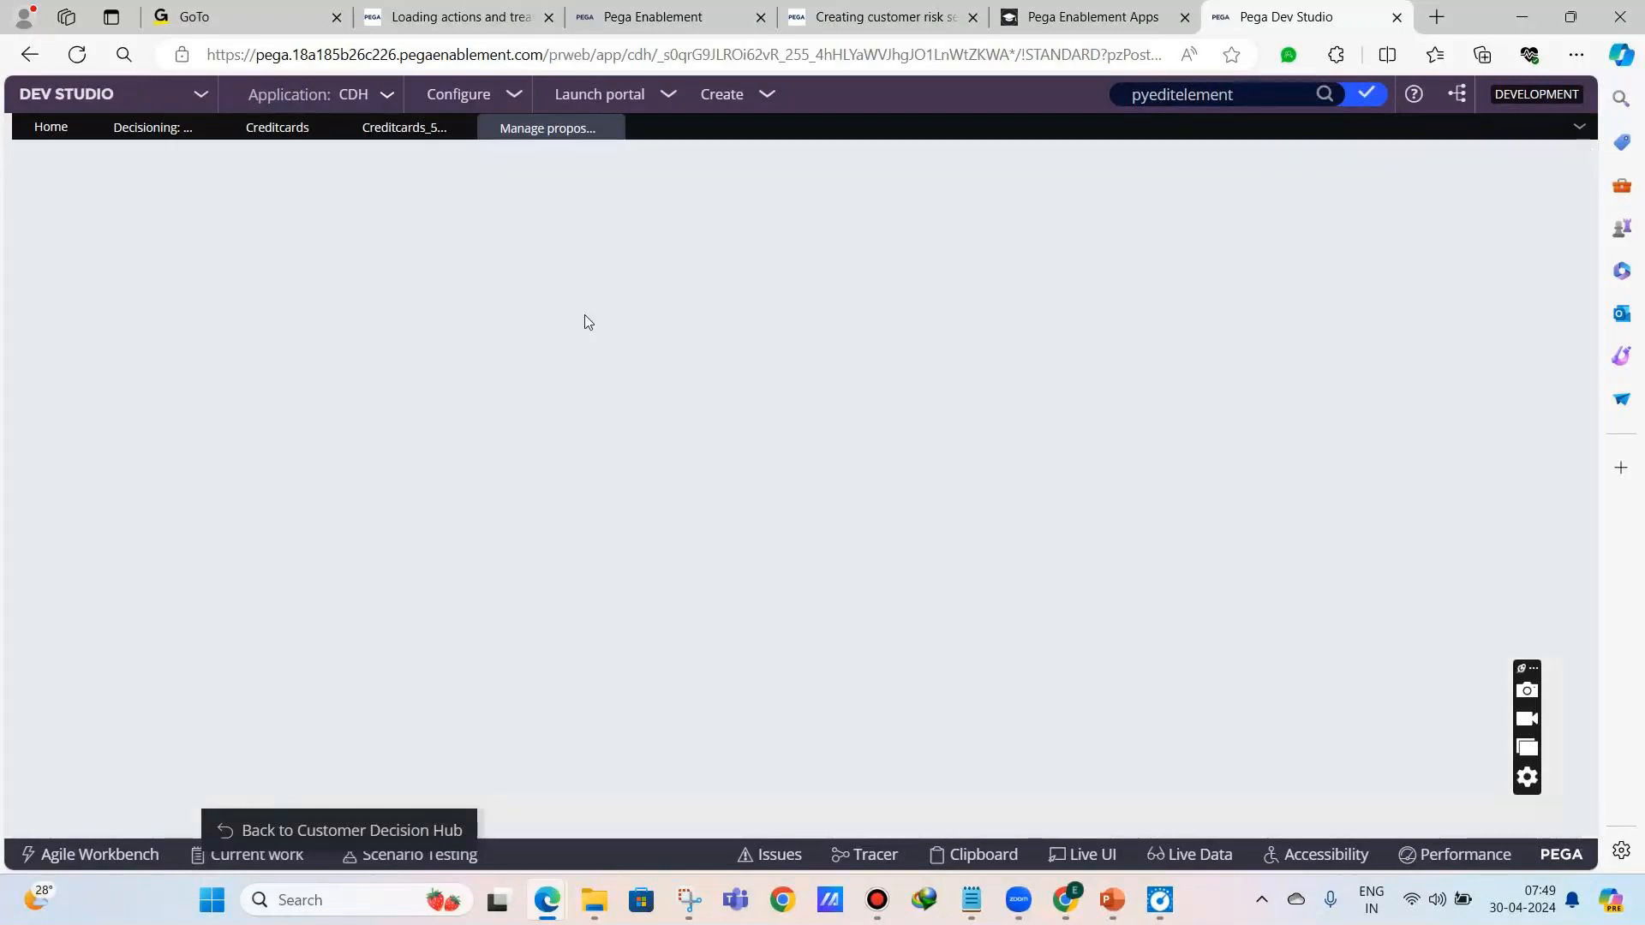
pyautogui.click(147, 127)
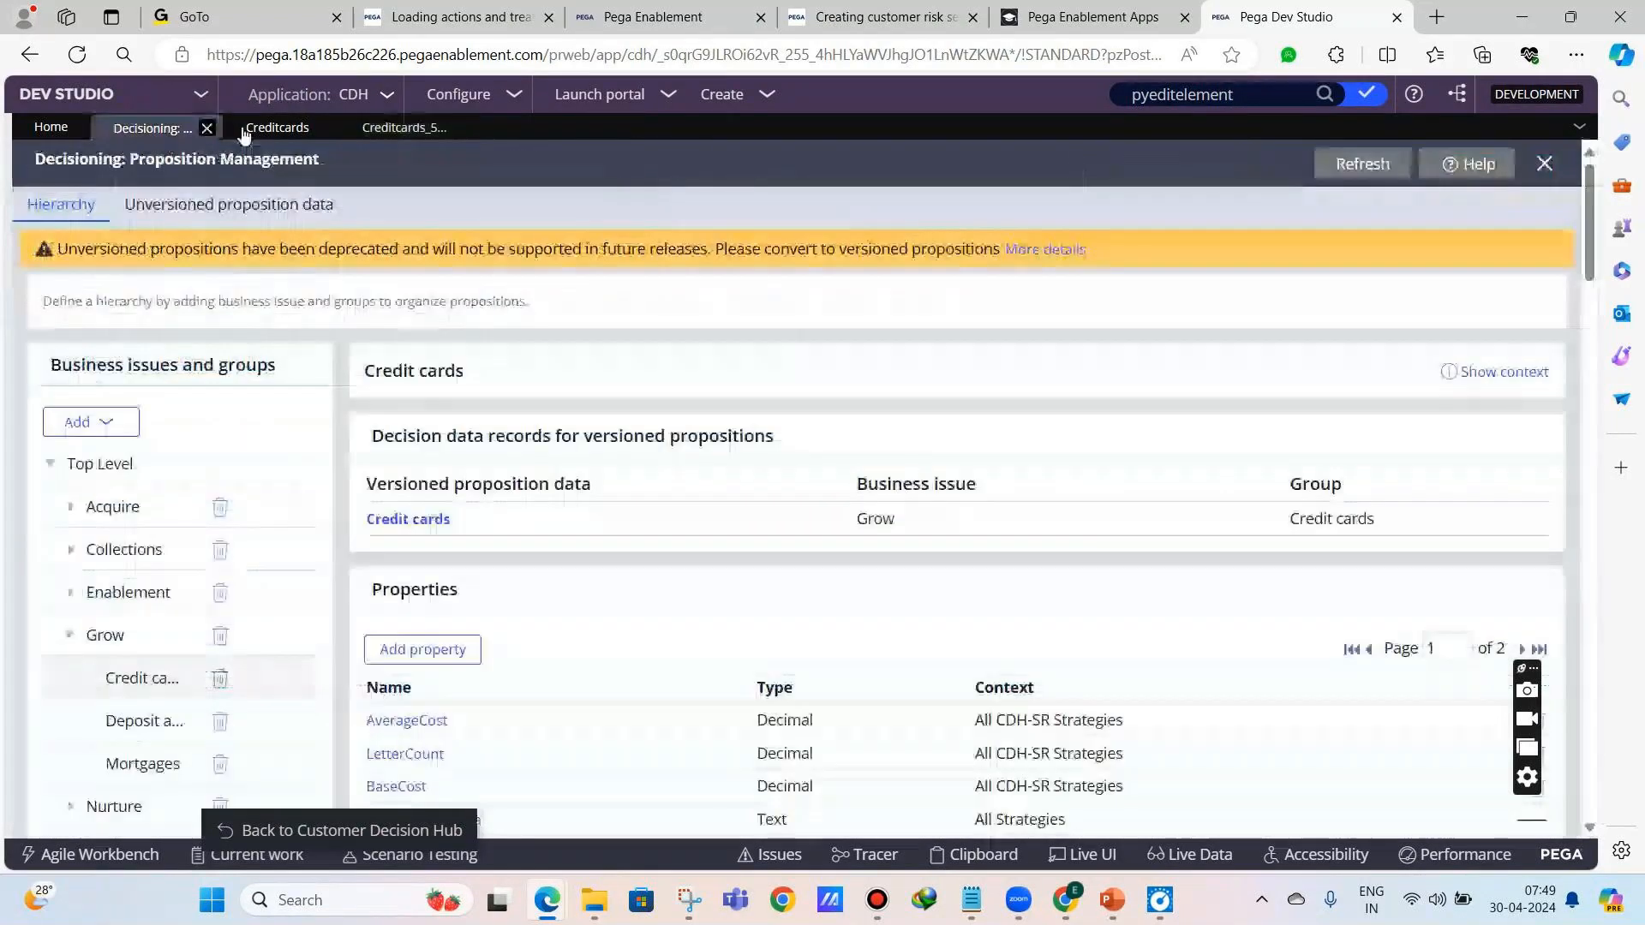
pyautogui.click(430, 516)
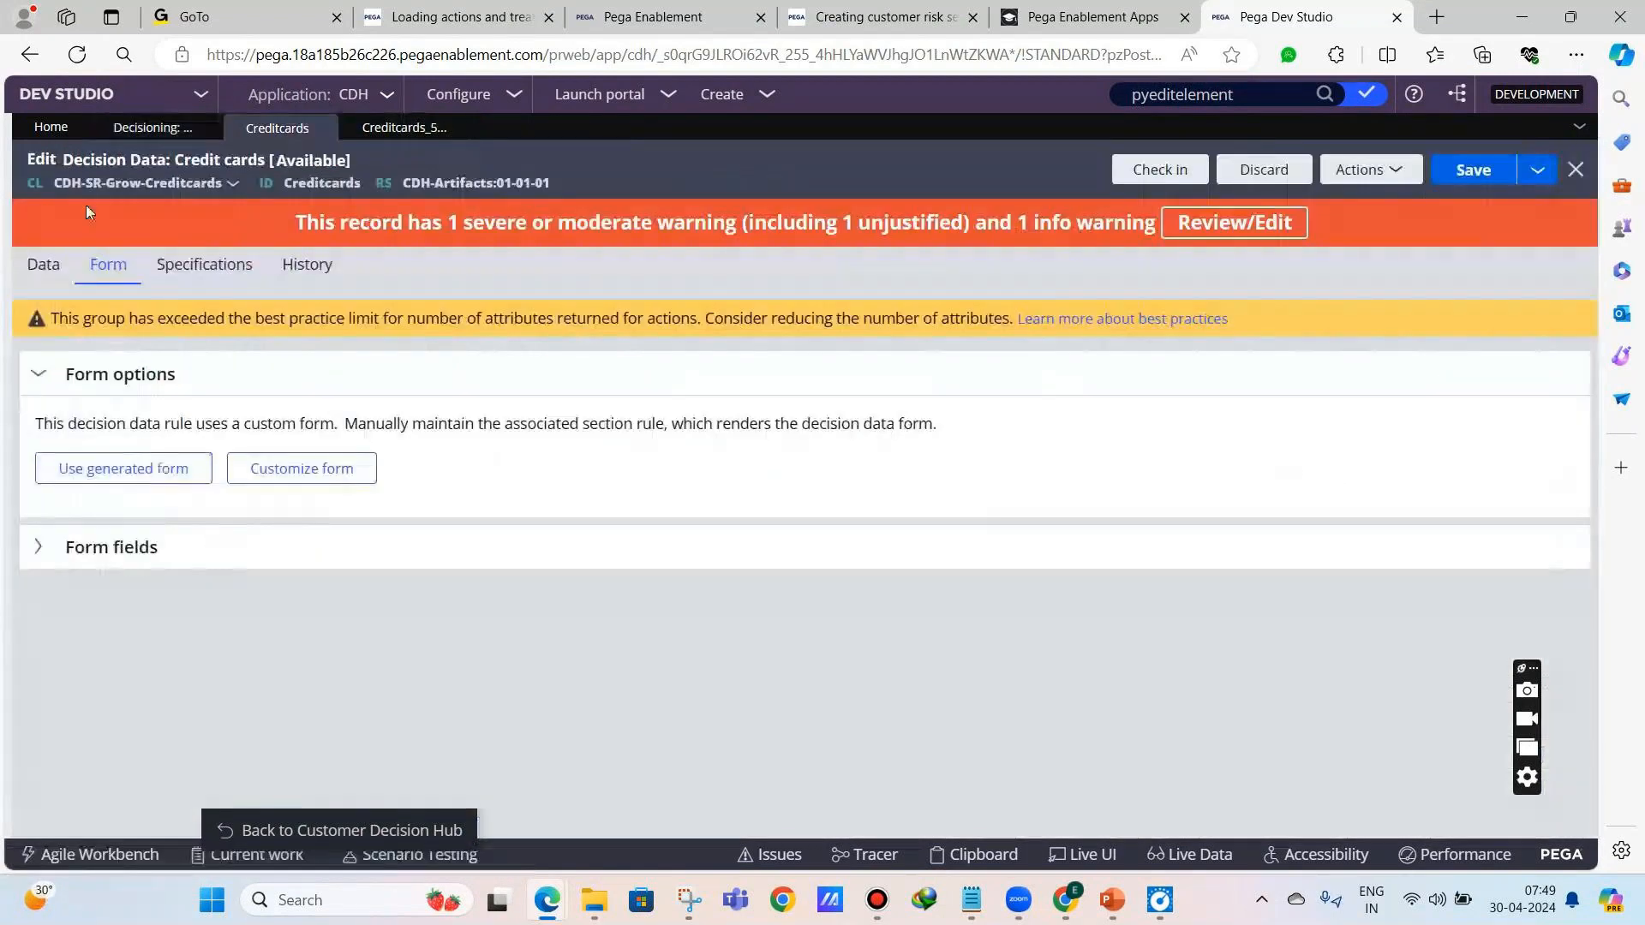
pyautogui.click(44, 263)
# - Set MasterCard's ExpiryMonth to 4/11/2024 7:49 AM, mark it applicable for below 21 years, and save the proposition
pyautogui.click(137, 559)
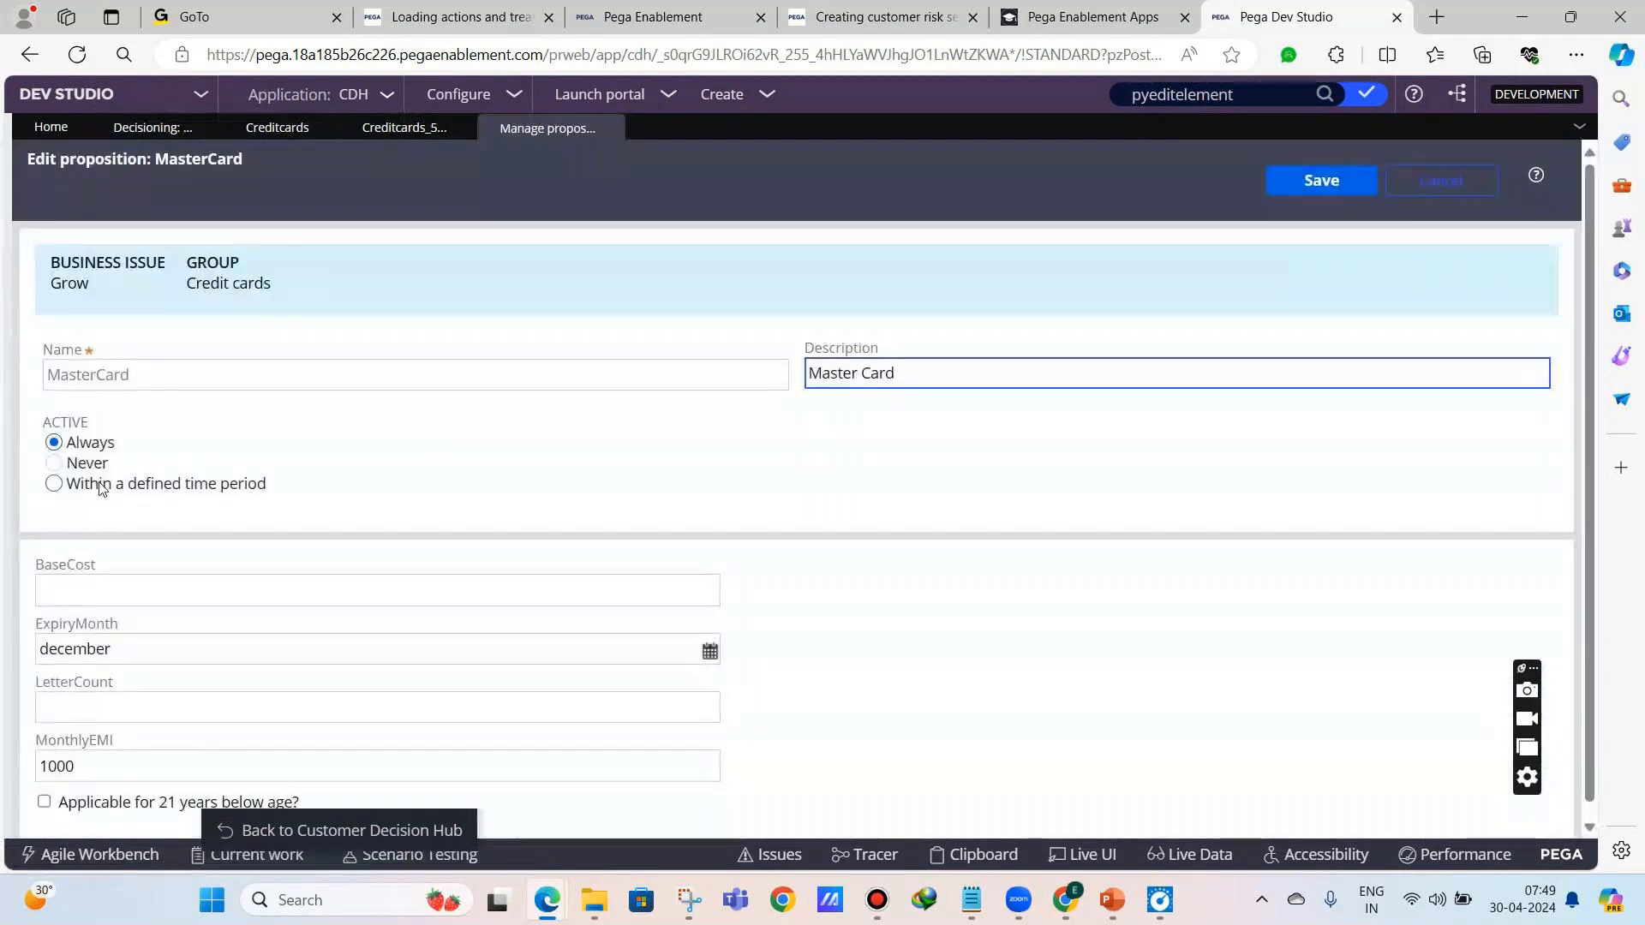
pyautogui.click(709, 651)
pyautogui.click(225, 431)
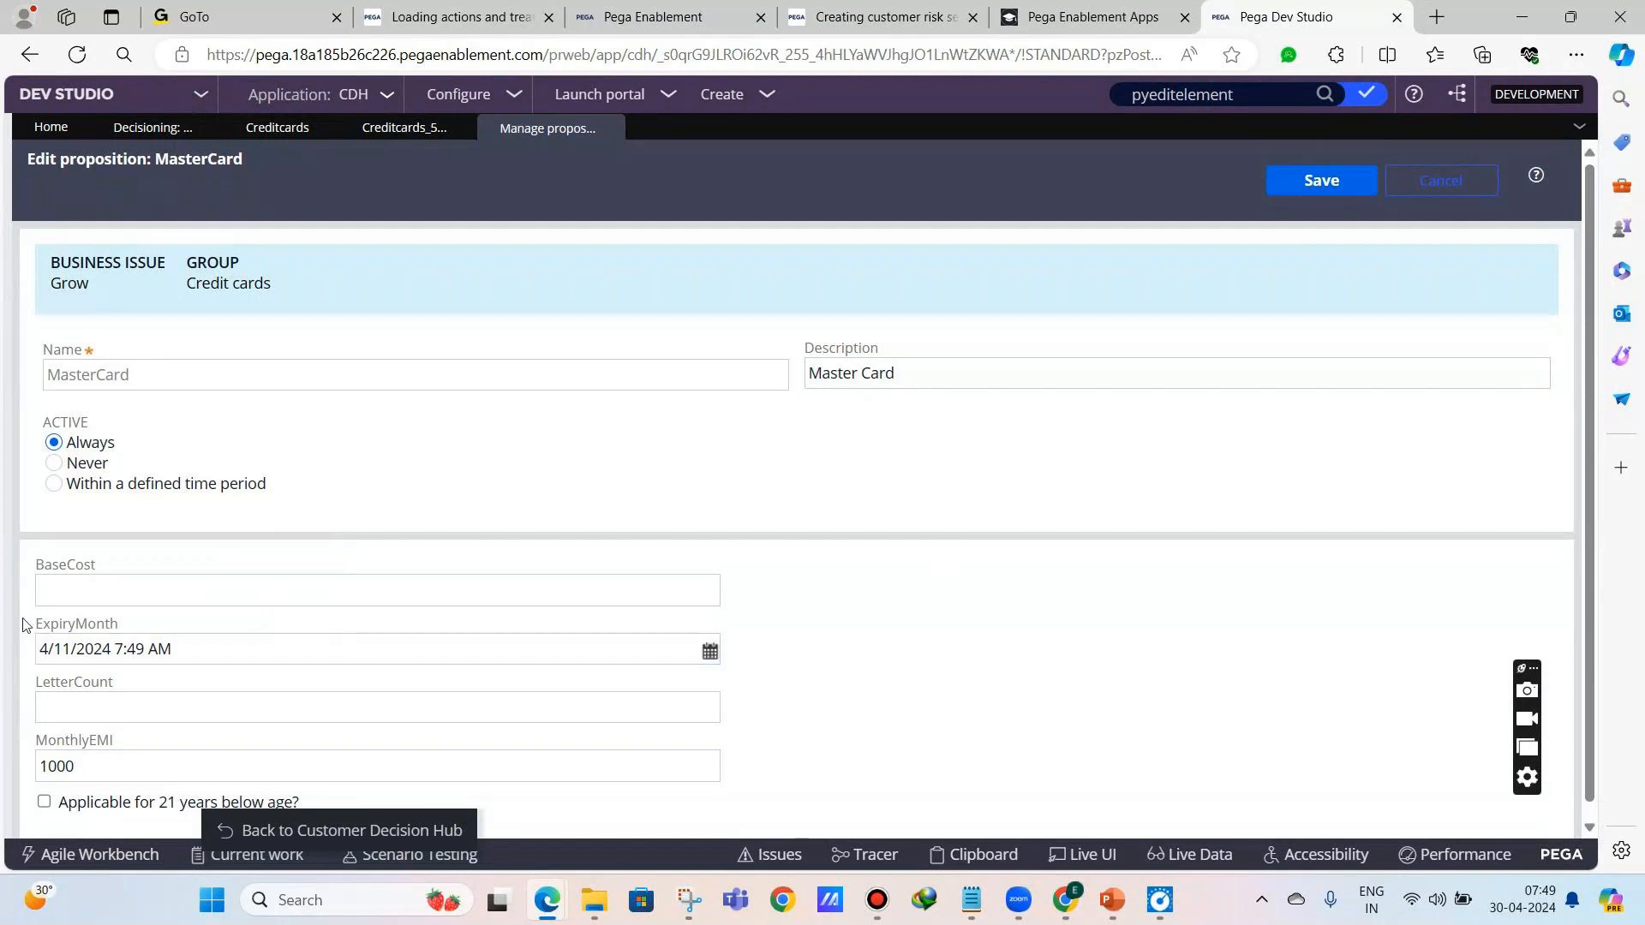
pyautogui.scroll(-1, 66, 727)
pyautogui.click(45, 787)
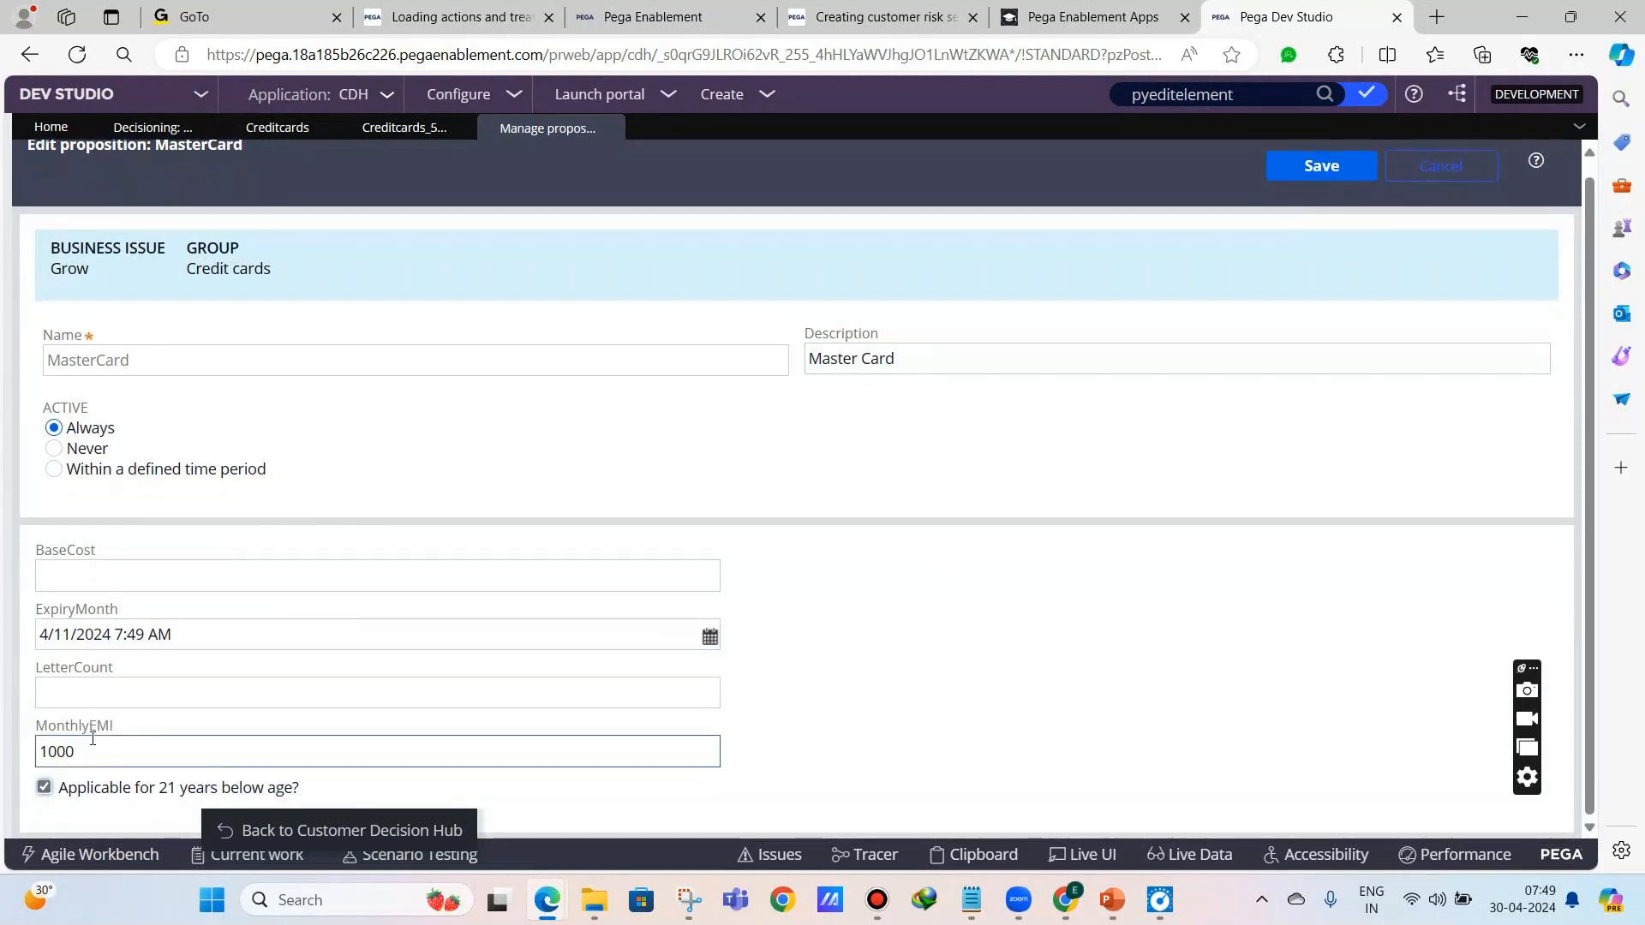
pyautogui.click(1323, 168)
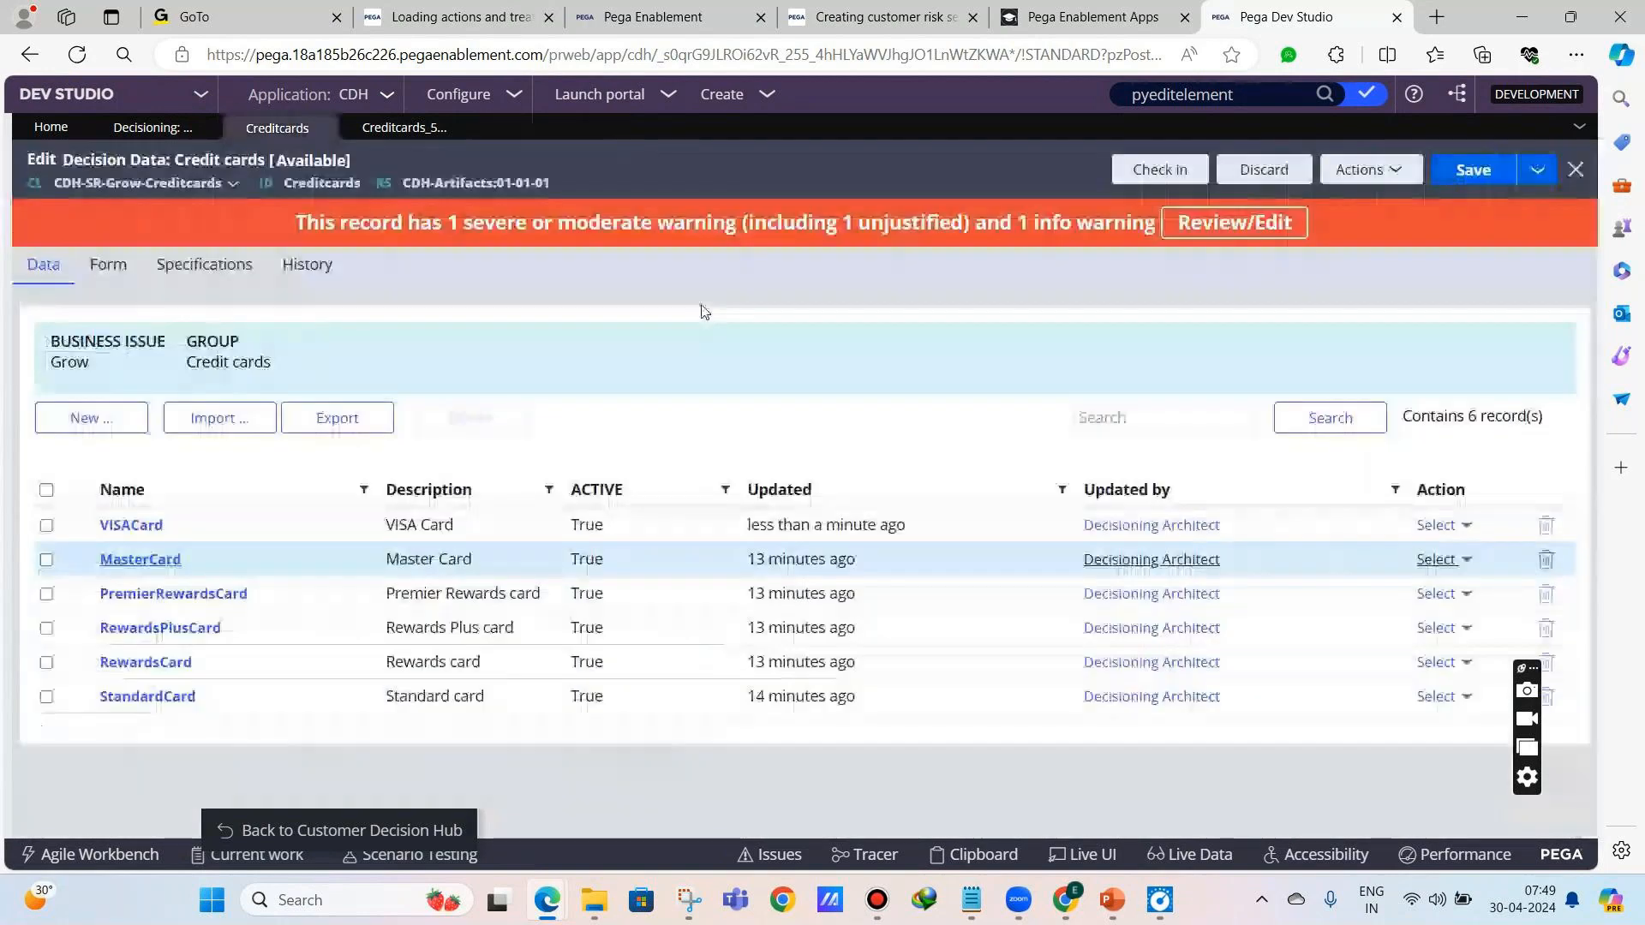
# - Open the PremierRewardsCard proposition and clear its ExpiryMonth value
pyautogui.click(214, 591)
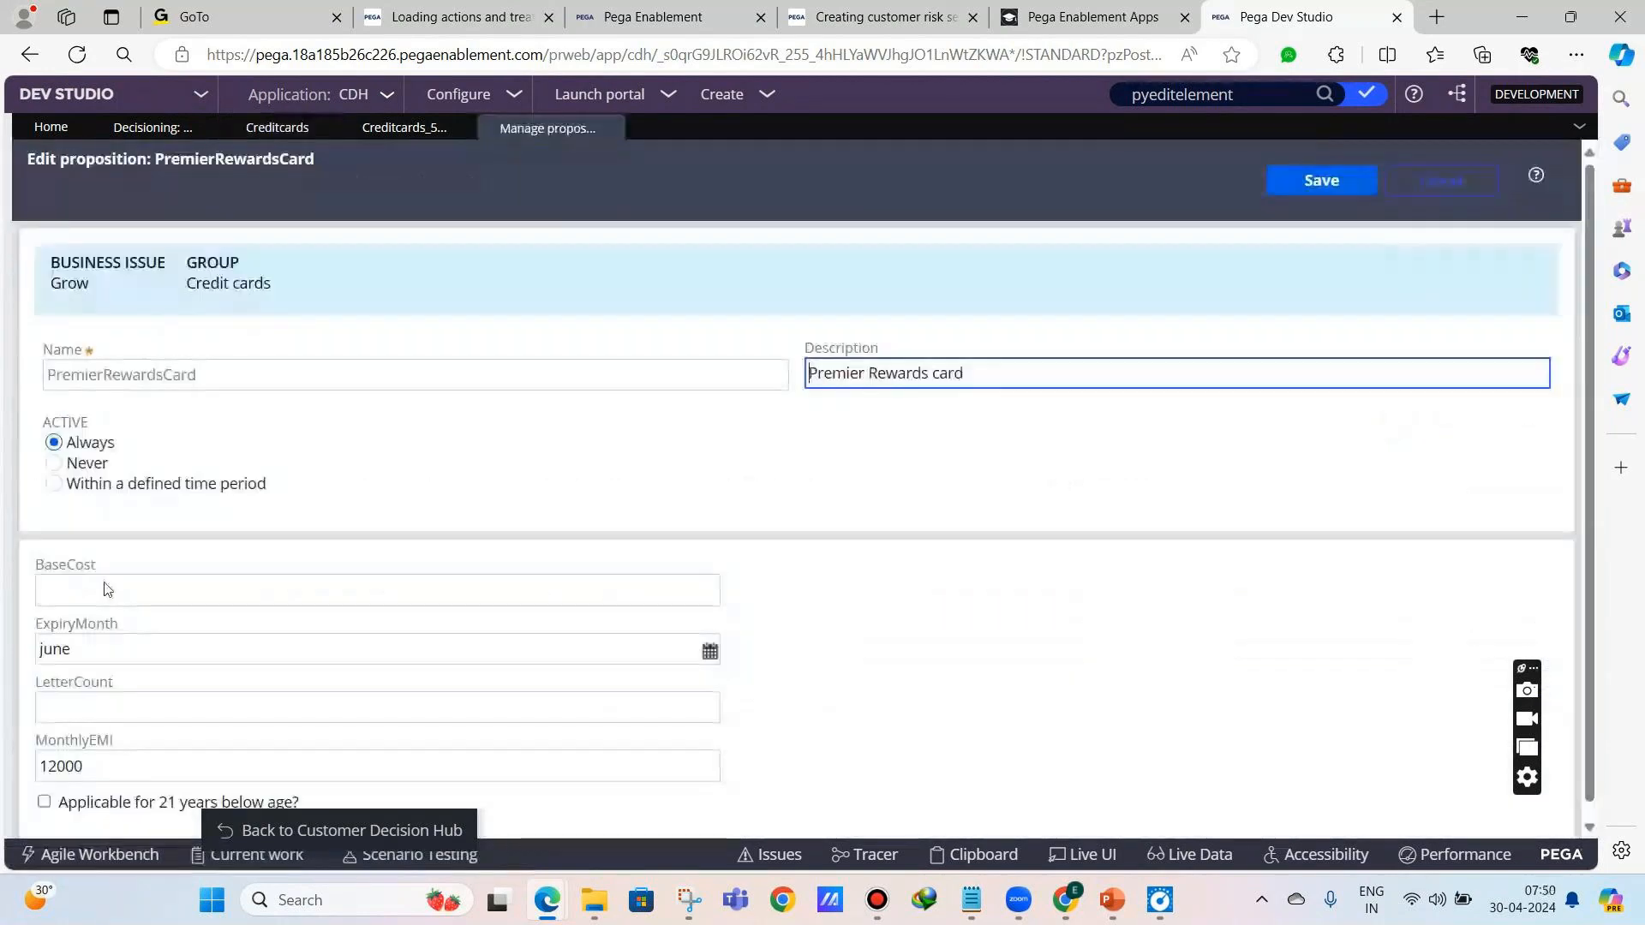
pyautogui.doubleClick(691, 638)
pyautogui.press('BackSpace')
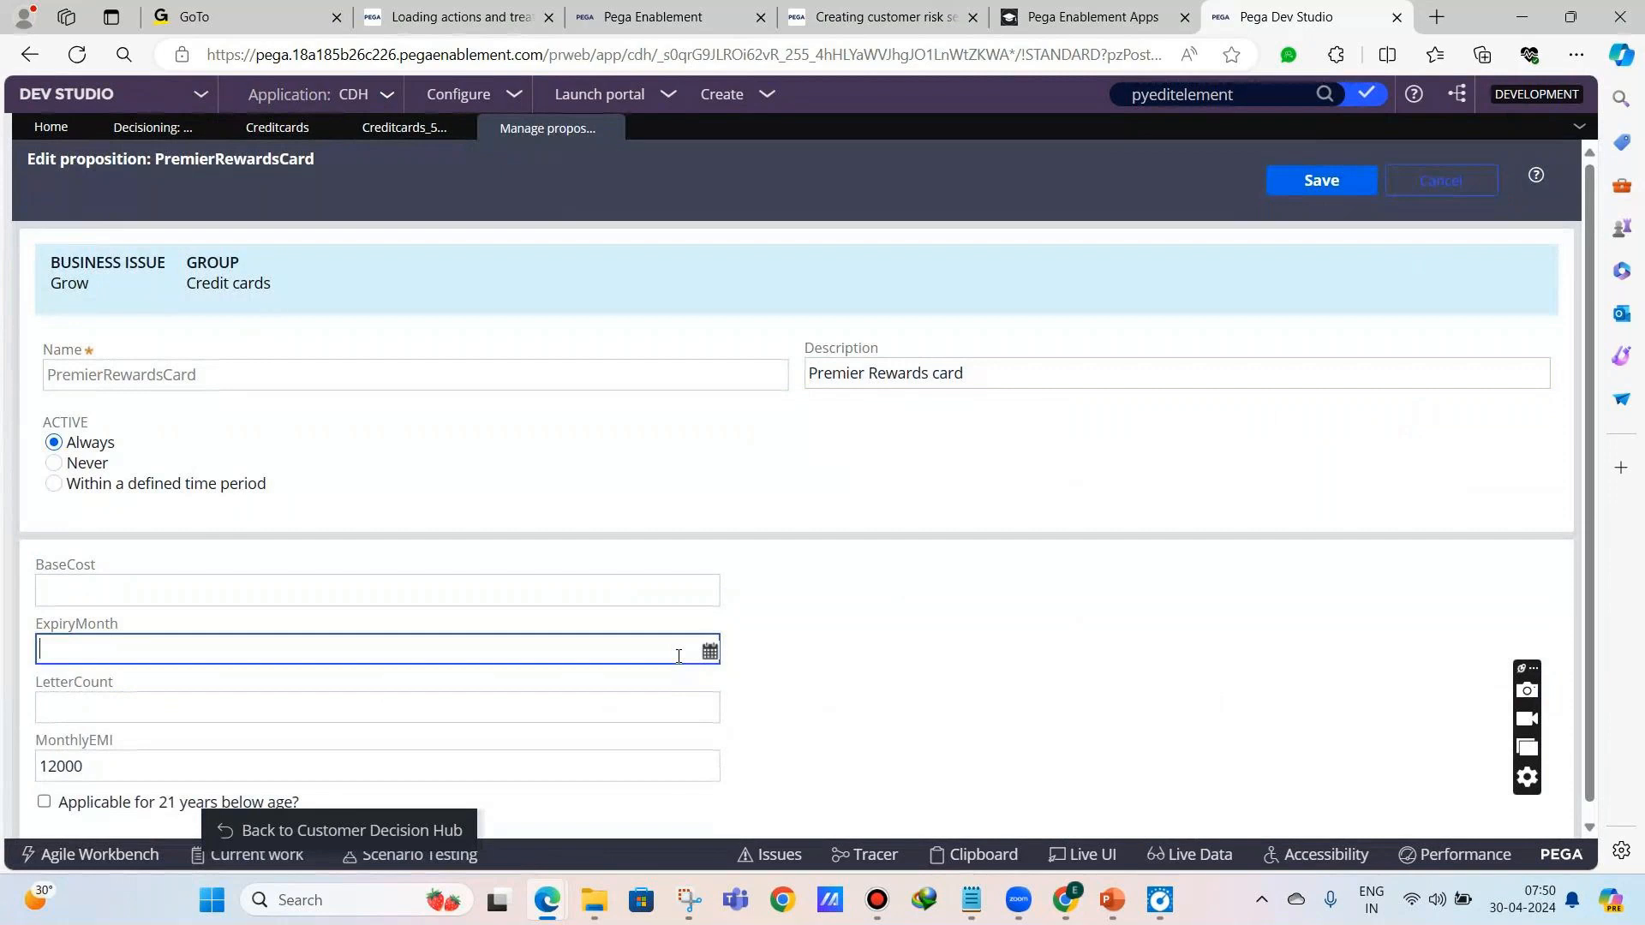
pyautogui.click(816, 610)
pyautogui.click(497, 647)
# - Mark PremierRewardsCard applicable for below 21 years, set its MonthlyEMI to 60000, and save it
pyautogui.click(99, 762)
pyautogui.click(95, 819)
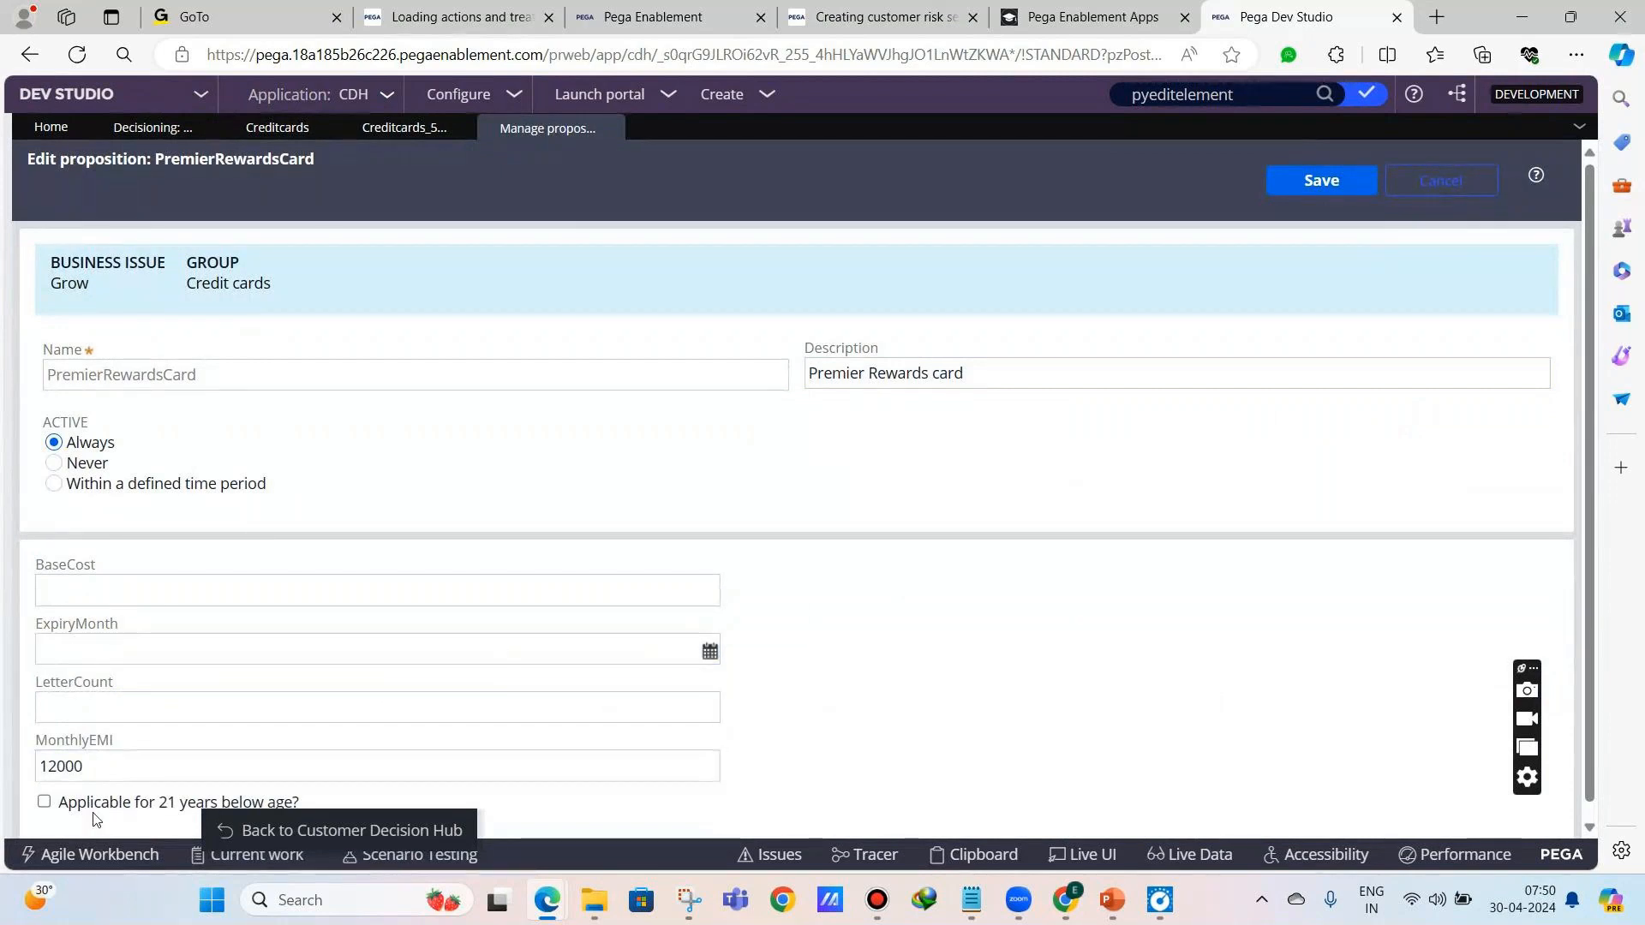
pyautogui.click(88, 805)
pyautogui.doubleClick(69, 767)
pyautogui.write('60000')
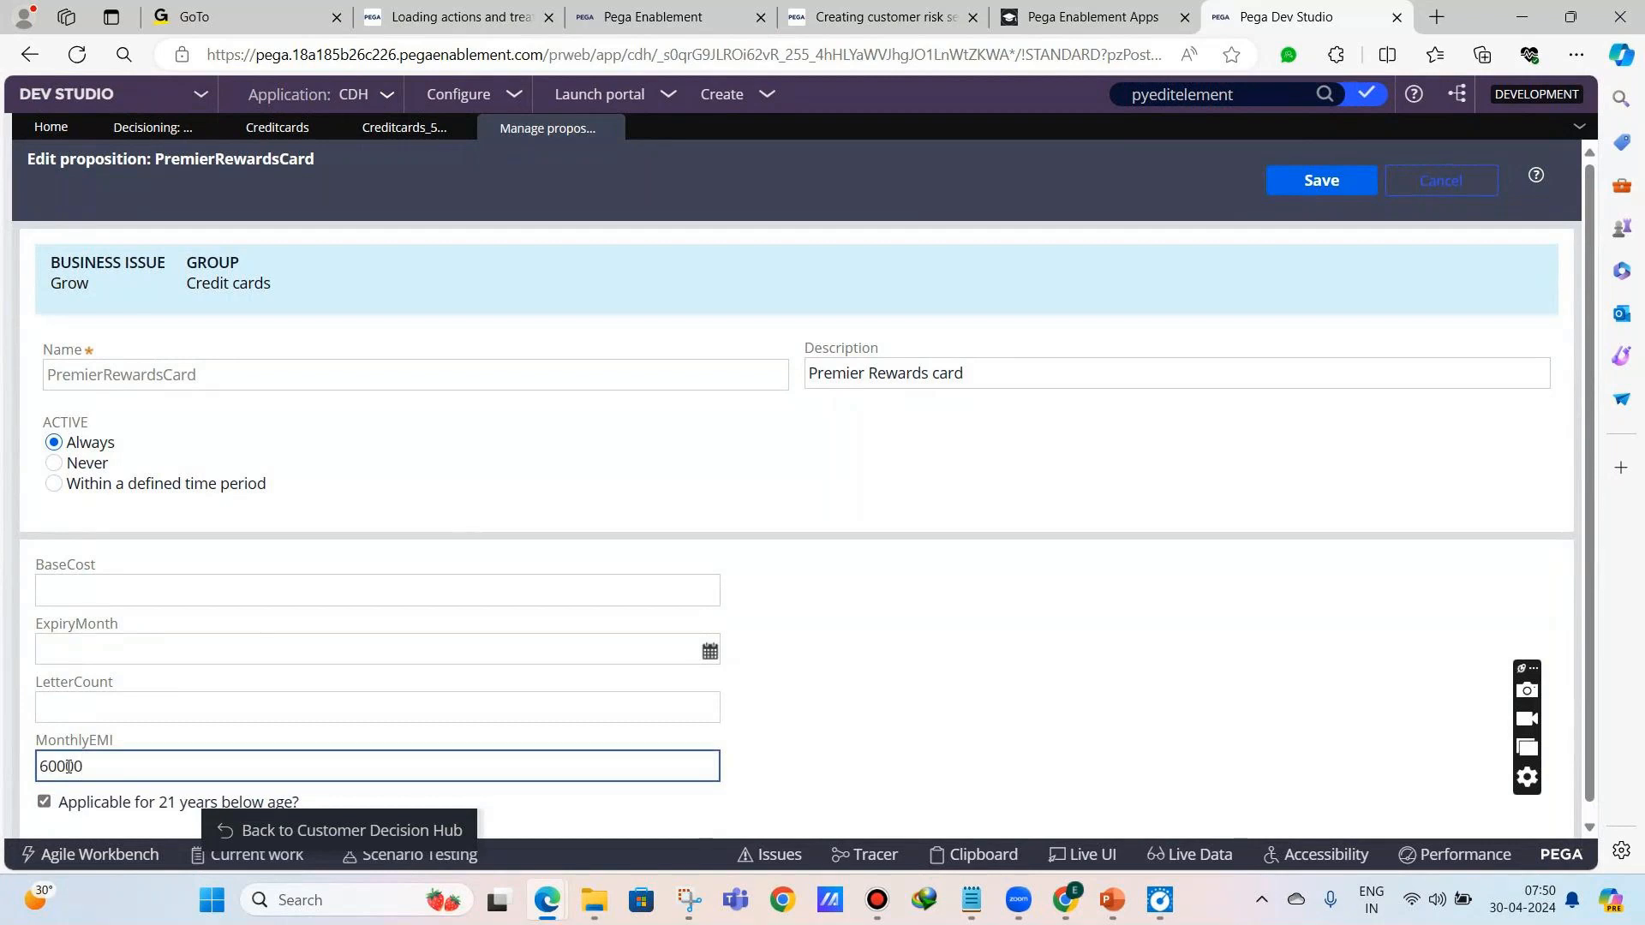
pyautogui.click(983, 542)
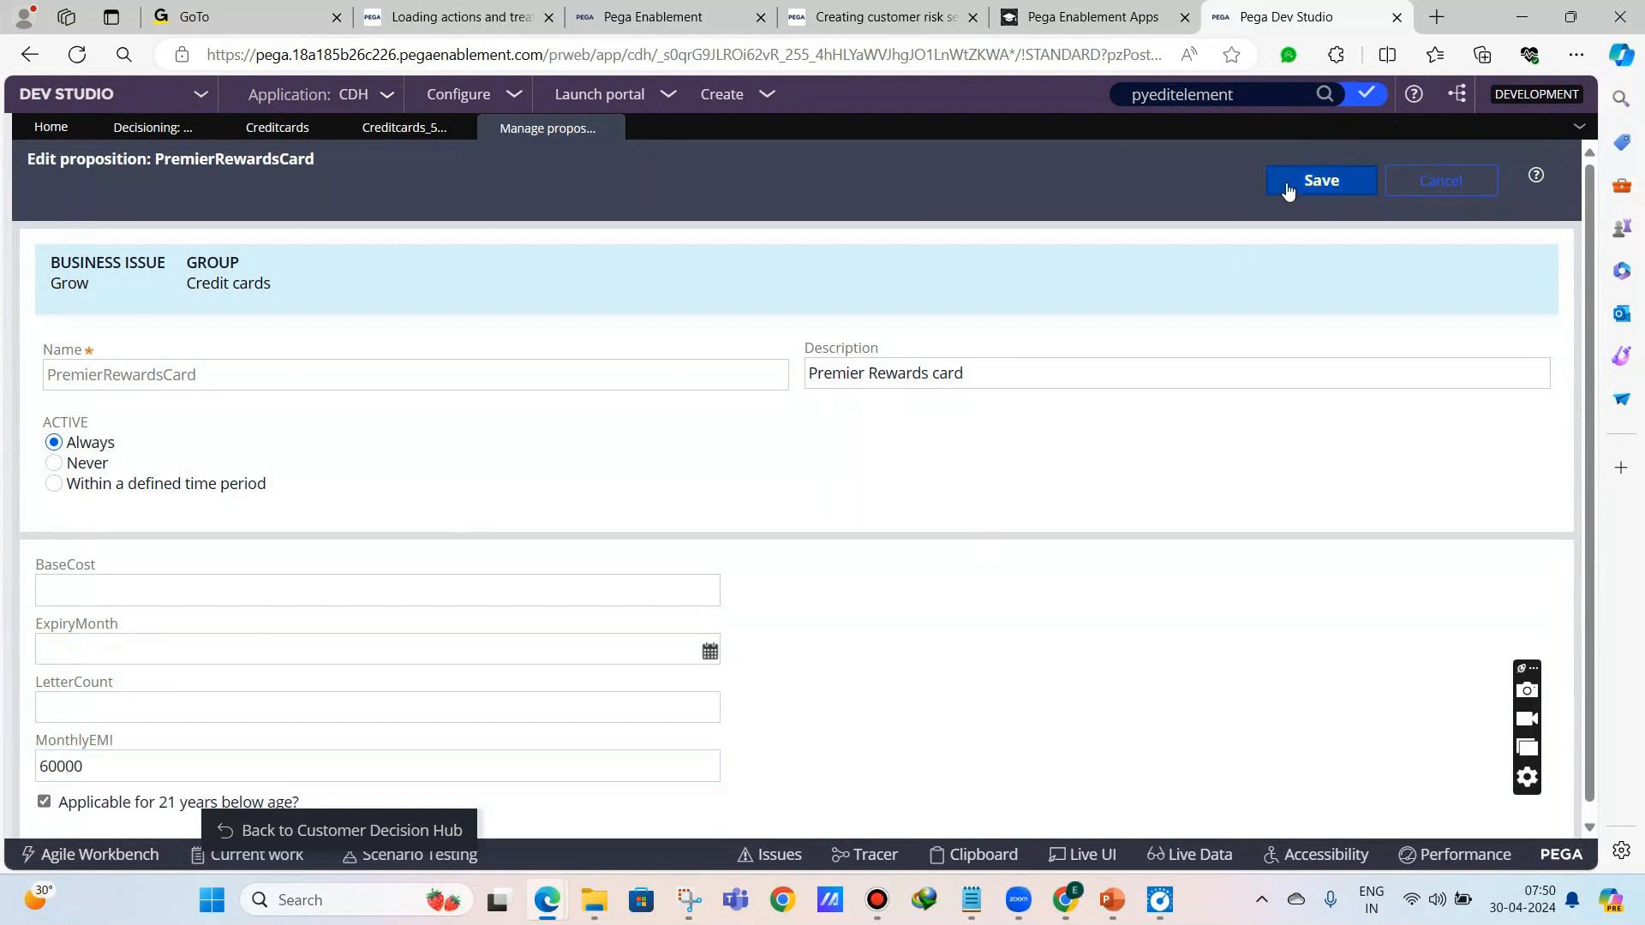
pyautogui.click(1320, 180)
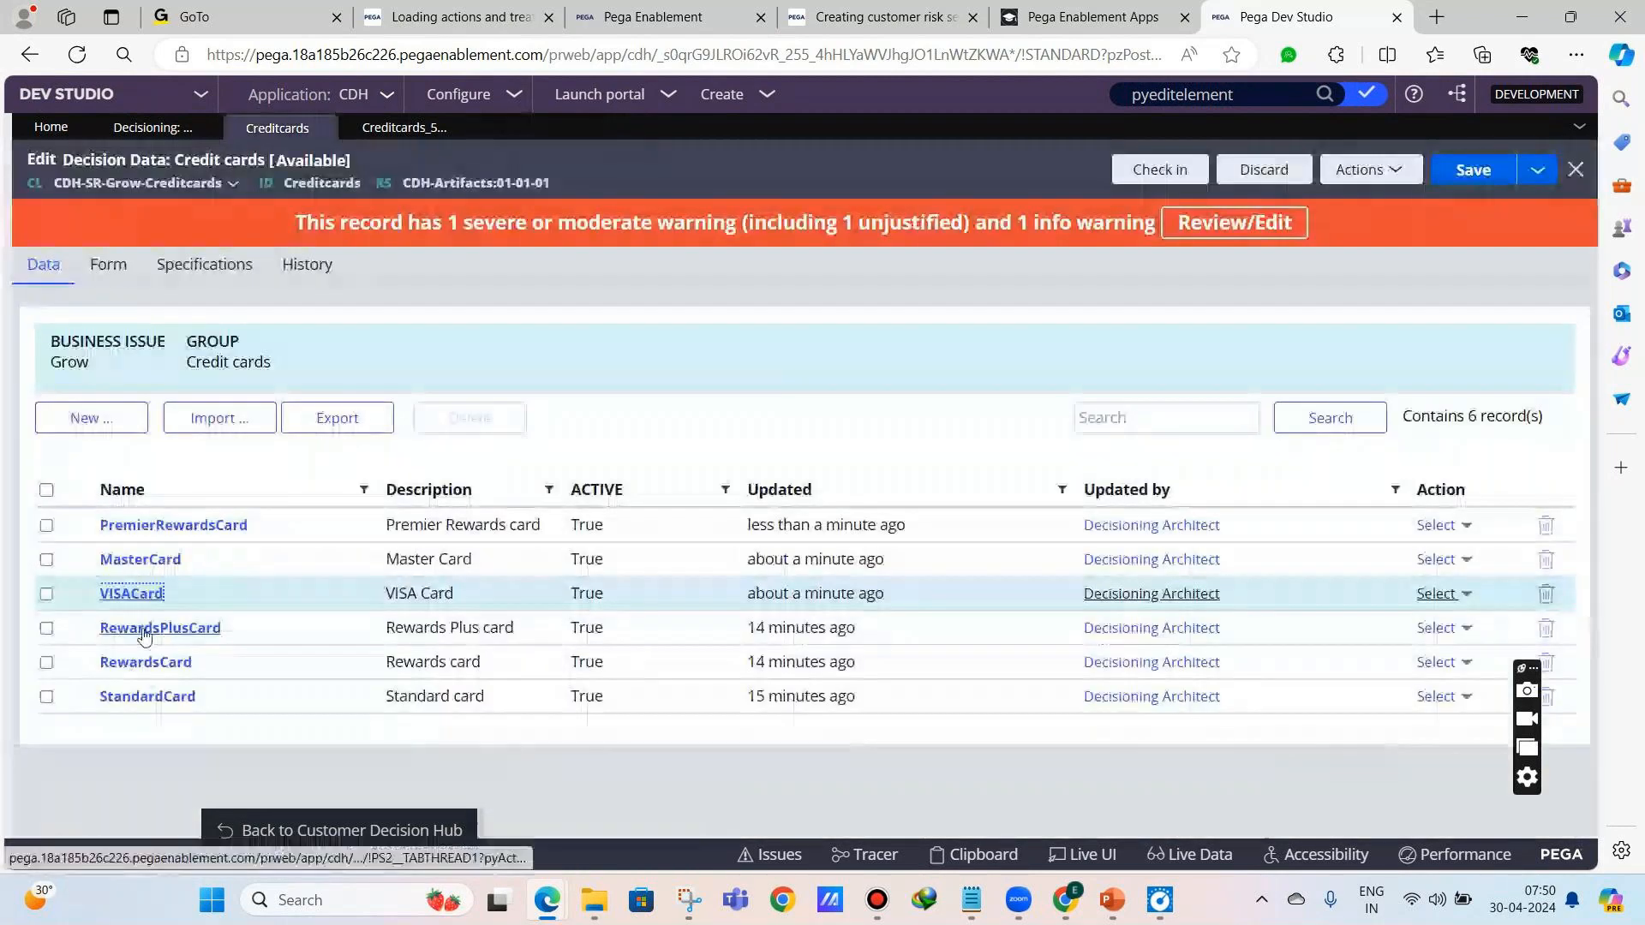
# - Open RewardsPlusCard, mark it applicable for below 21 years, and set its ExpiryMonth to 6/20/2024 7:50 AM
pyautogui.click(143, 630)
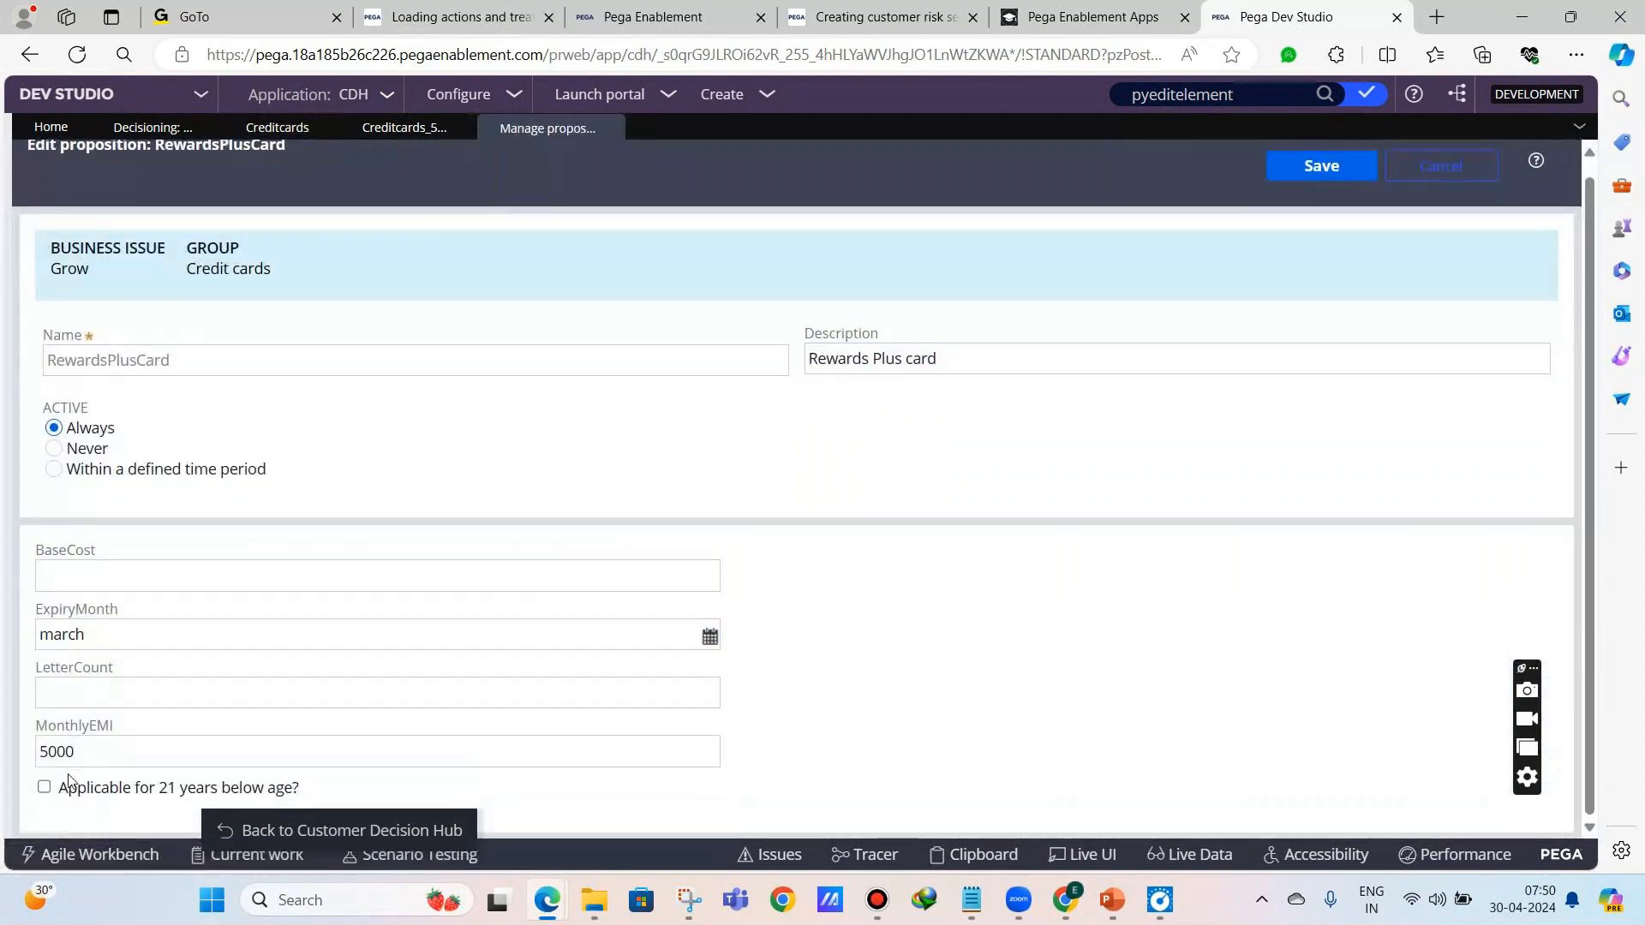
pyautogui.click(70, 784)
pyautogui.click(683, 630)
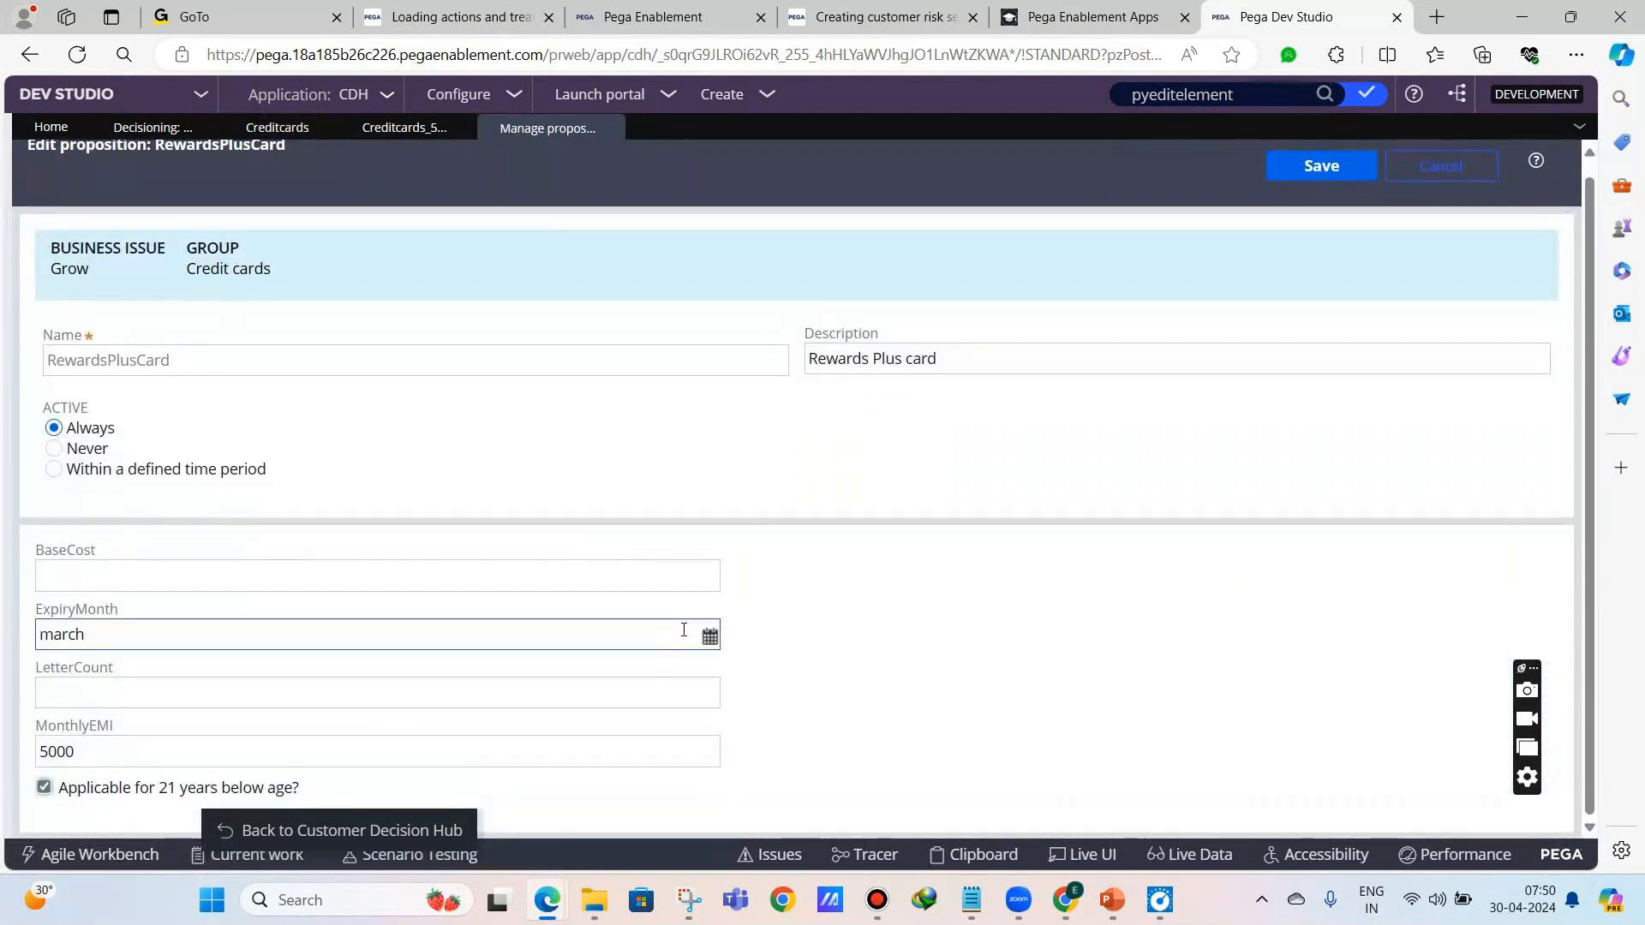
pyautogui.click(709, 636)
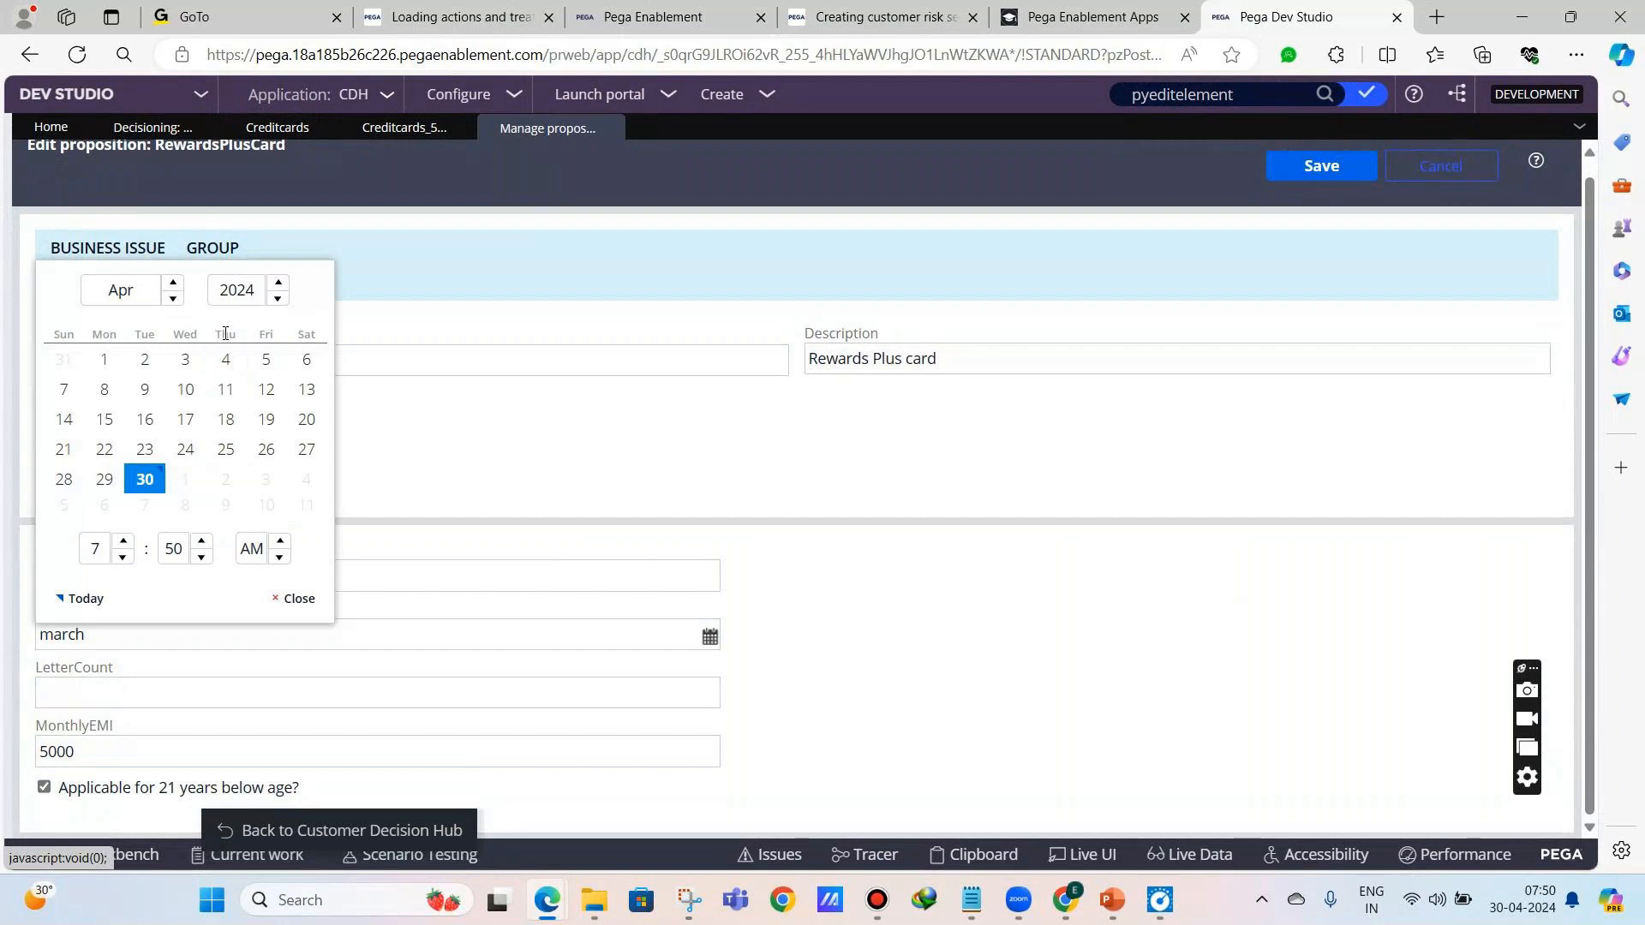
pyautogui.click(173, 283)
pyautogui.click(173, 283)
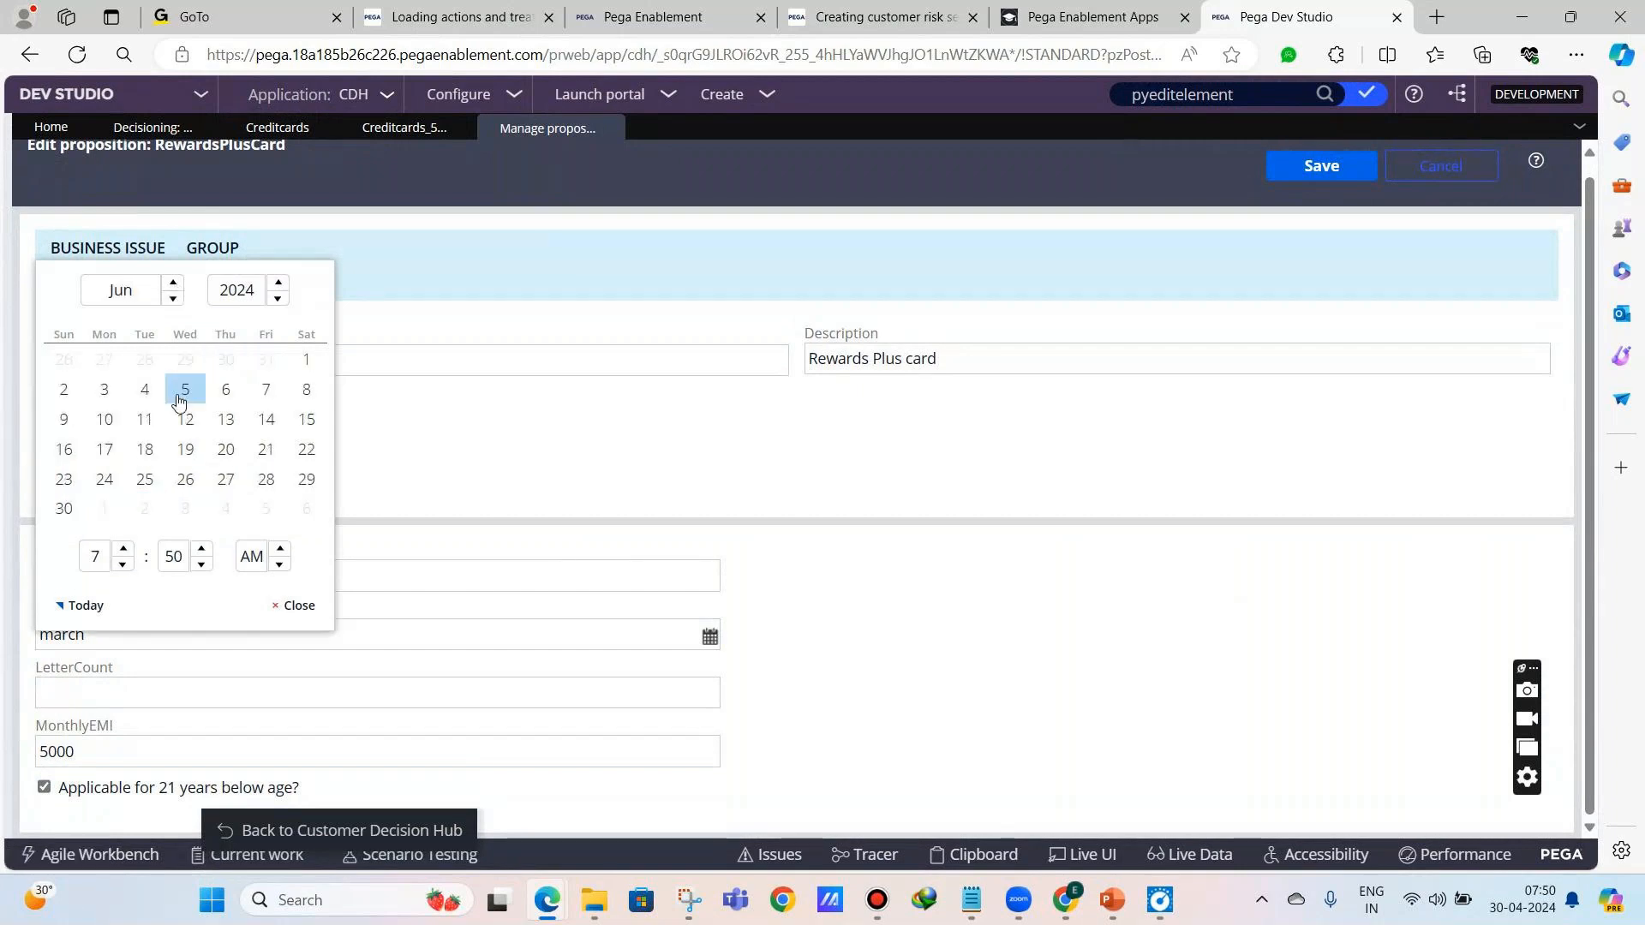
pyautogui.click(226, 449)
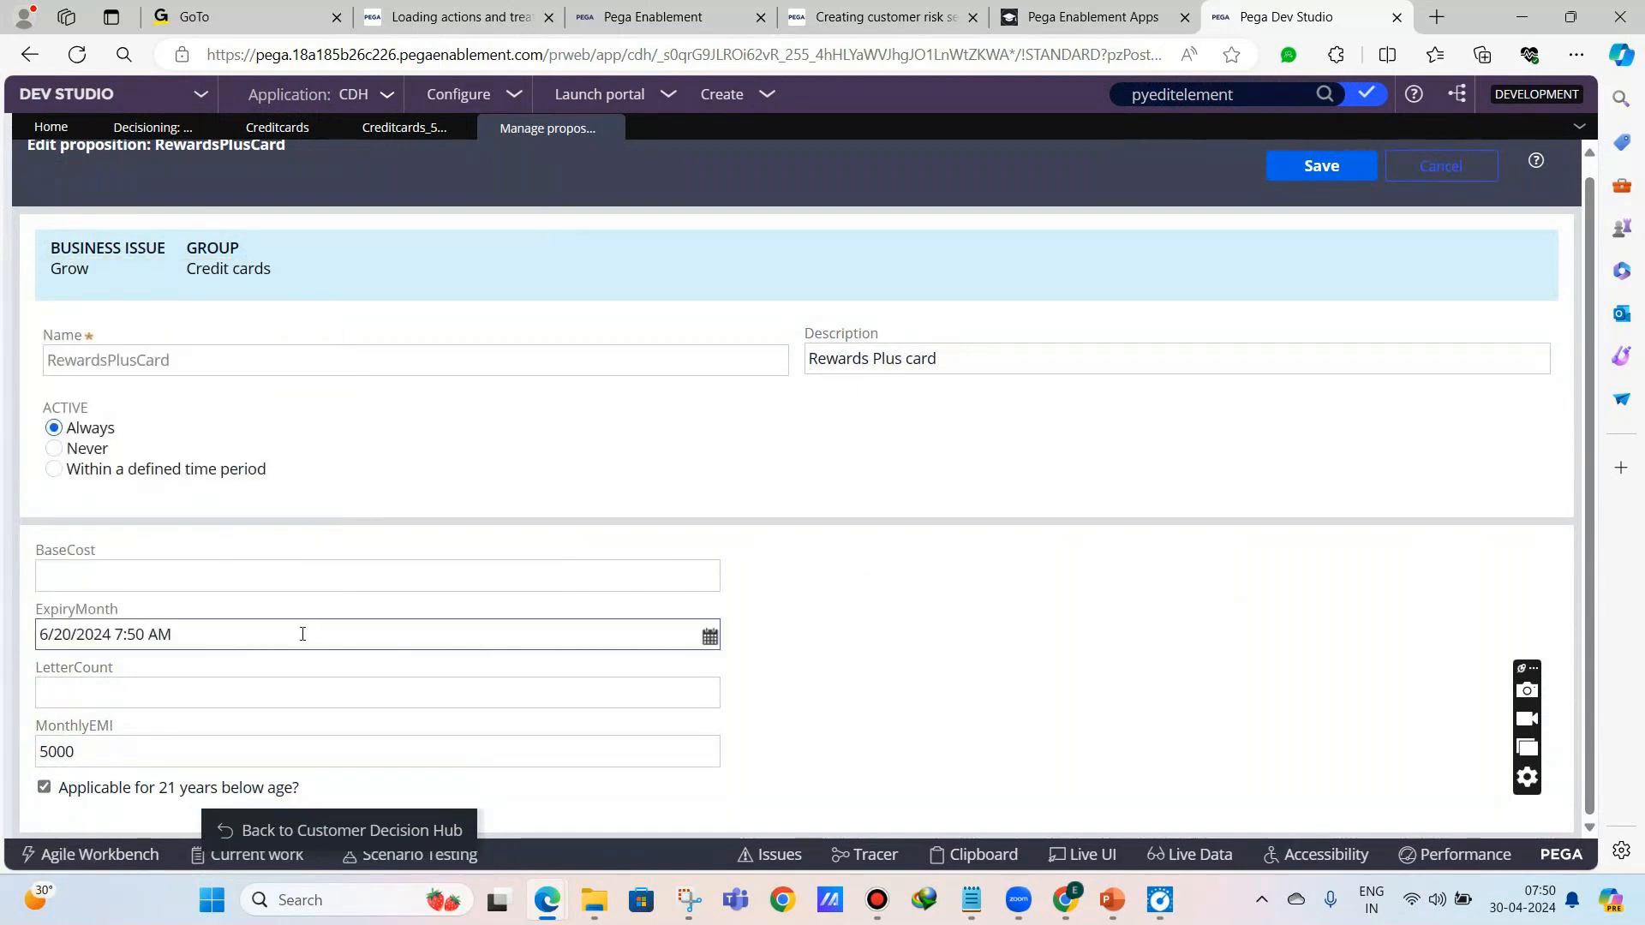
# - Set RewardsPlusCard's MonthlyEMI to 90000 and save the proposition
pyautogui.click(78, 668)
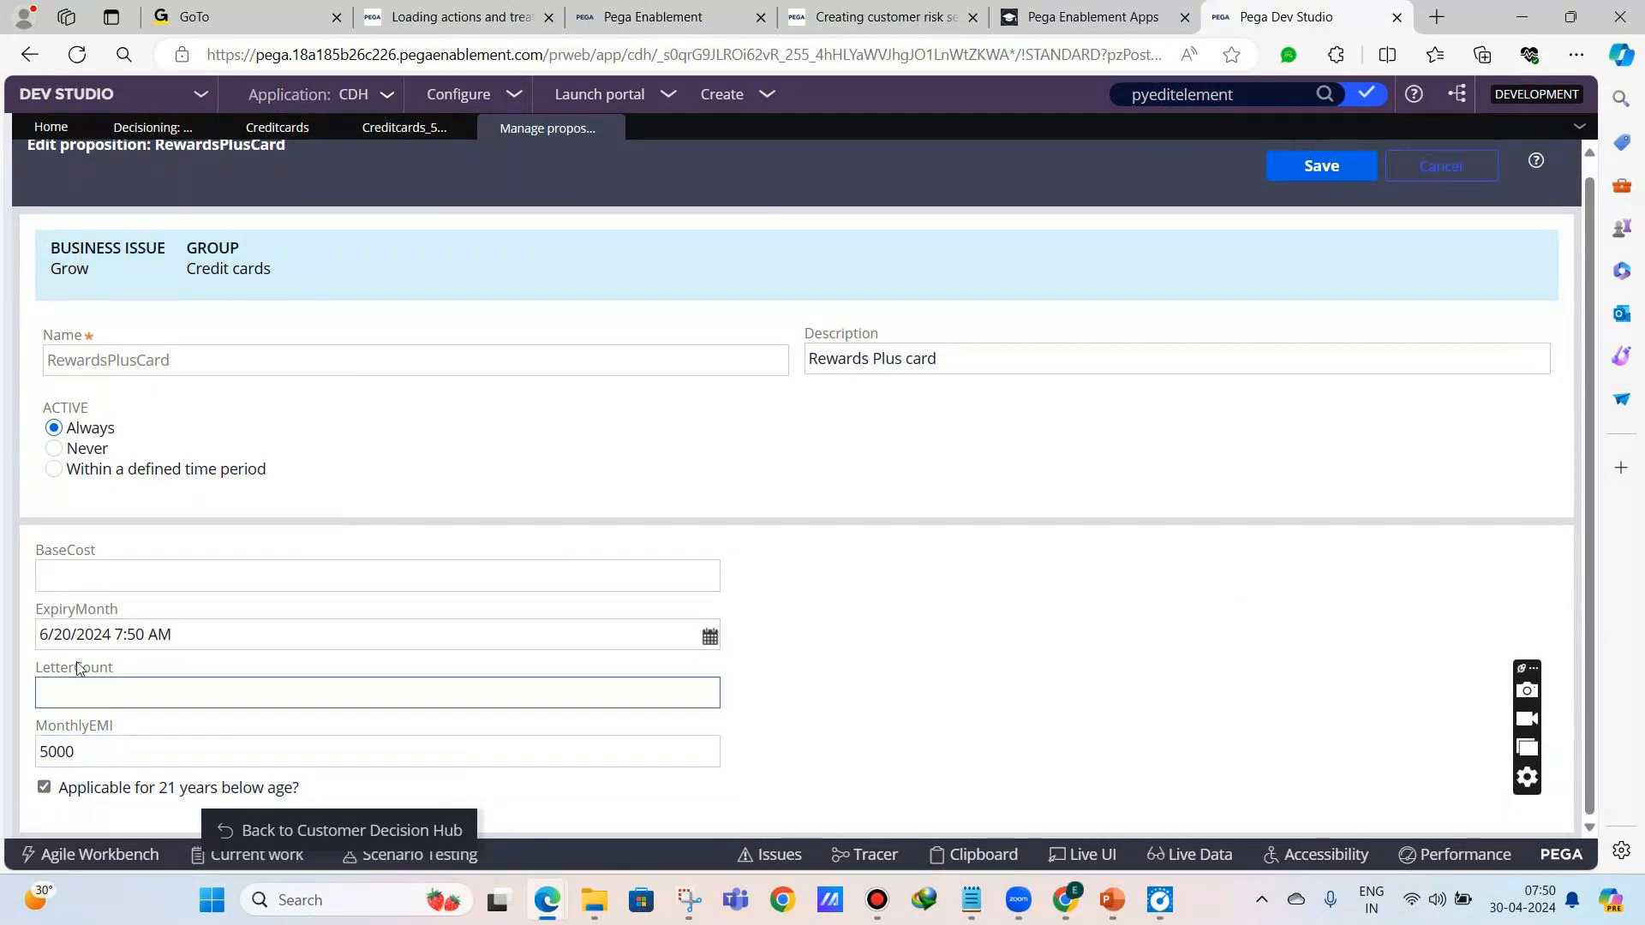
pyautogui.press('Tab')
pyautogui.write('90000')
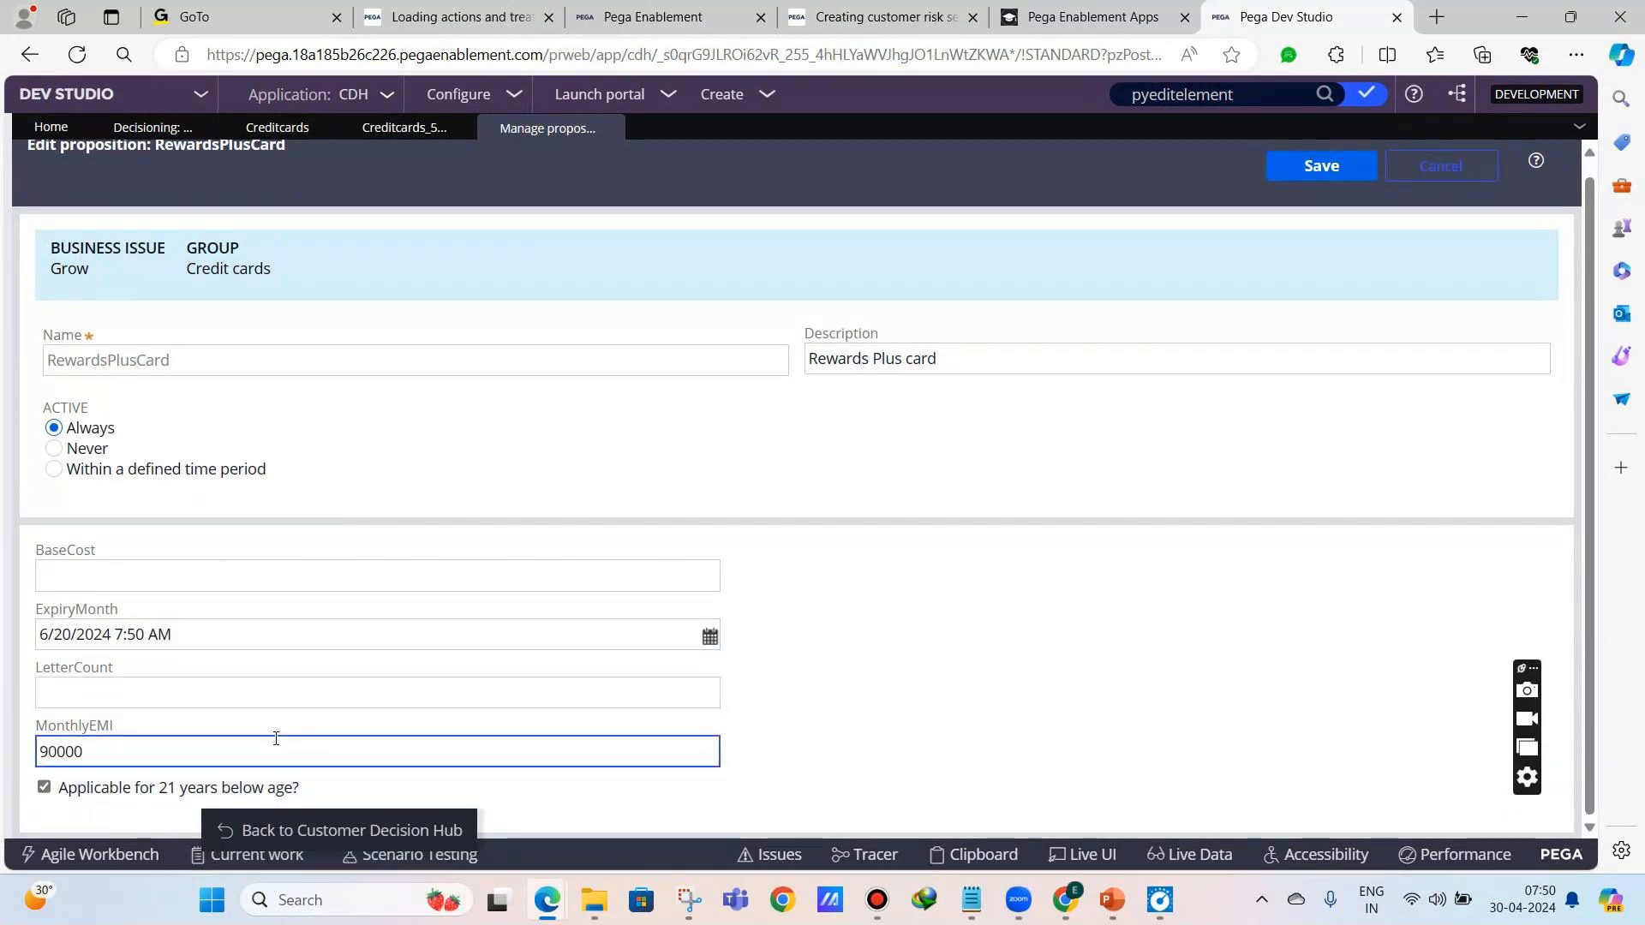
pyautogui.click(1316, 176)
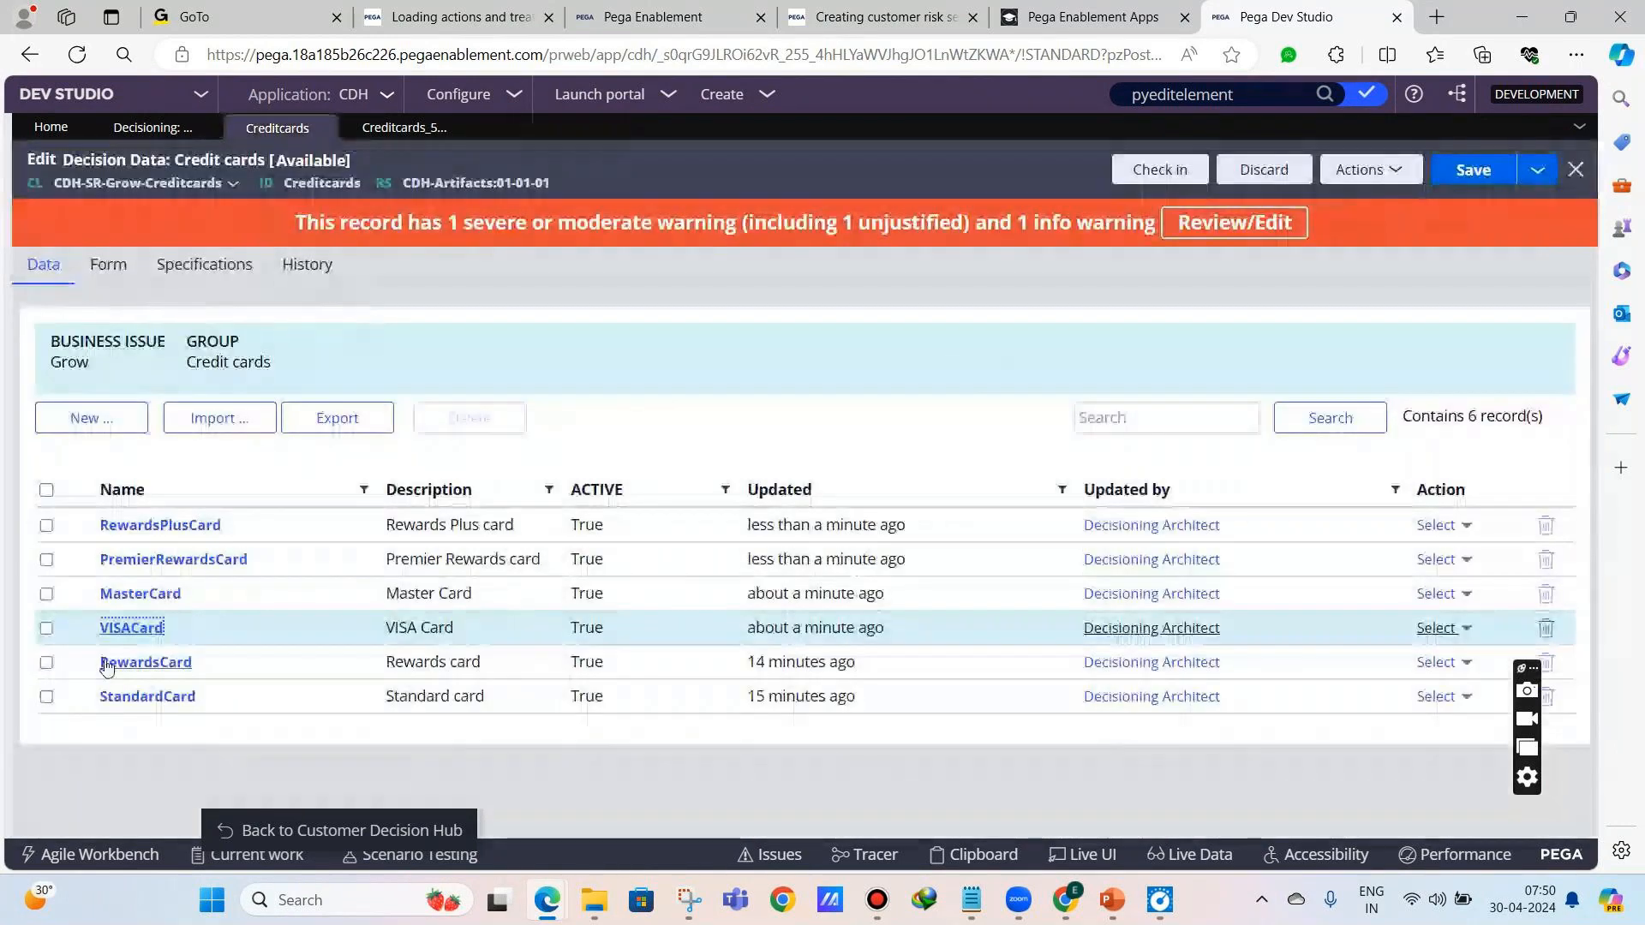
# - Set RewardsCard's ExpiryMonth to April 2, 2024, mark it applicable for below 21 years, and save the proposition
pyautogui.click(144, 661)
pyautogui.click(511, 644)
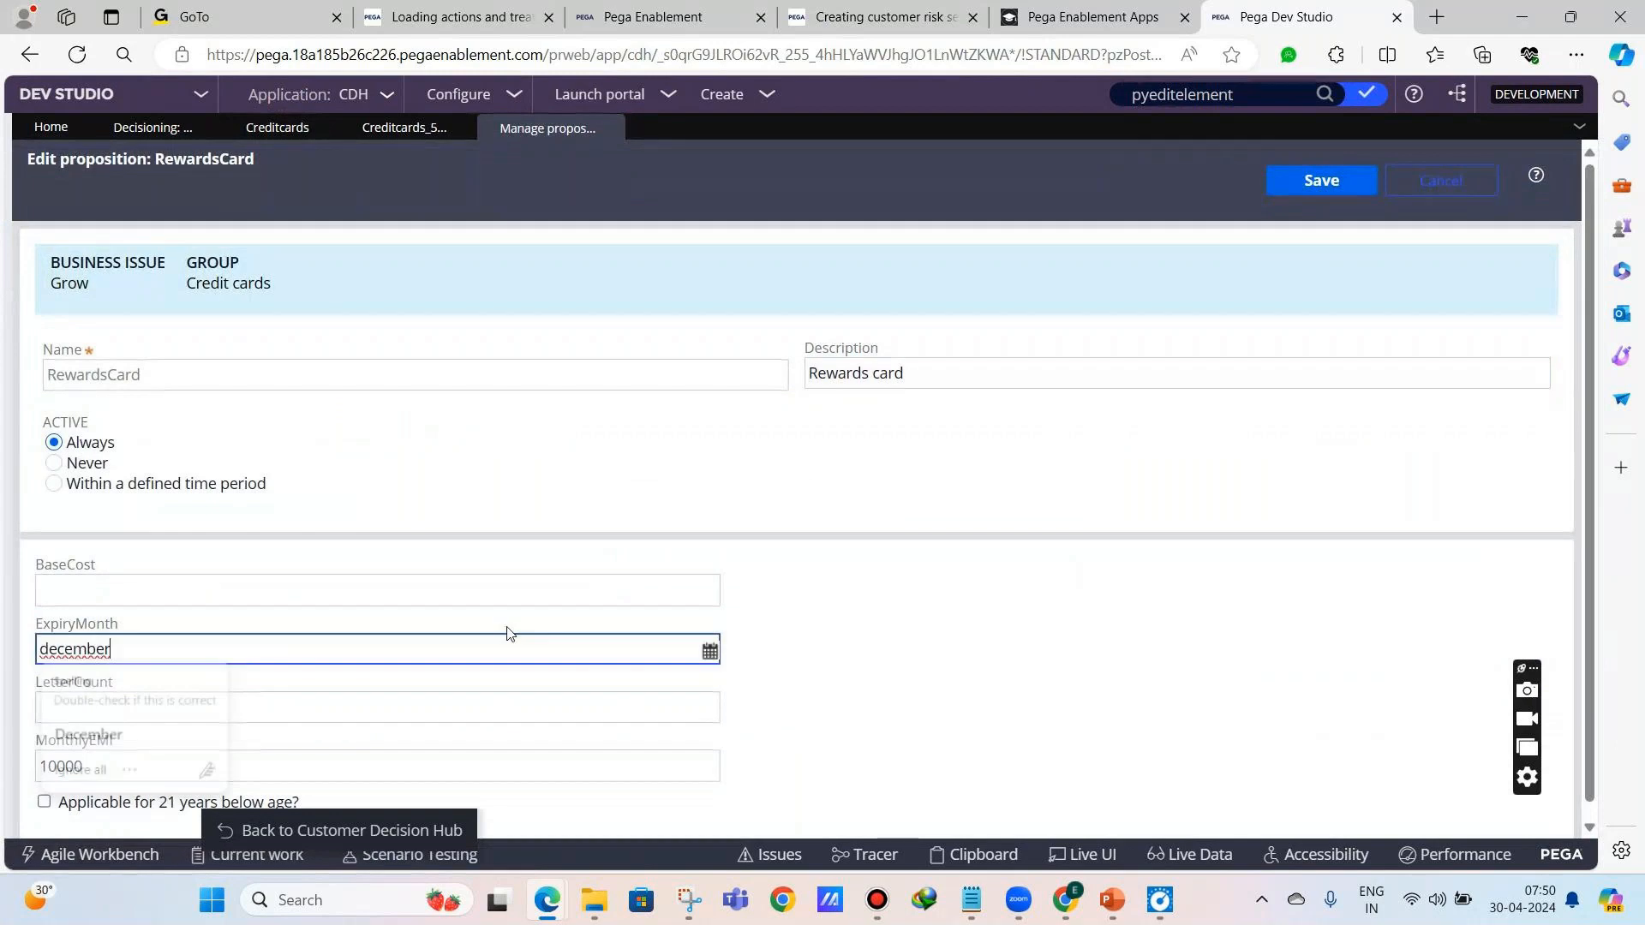
pyautogui.click(710, 650)
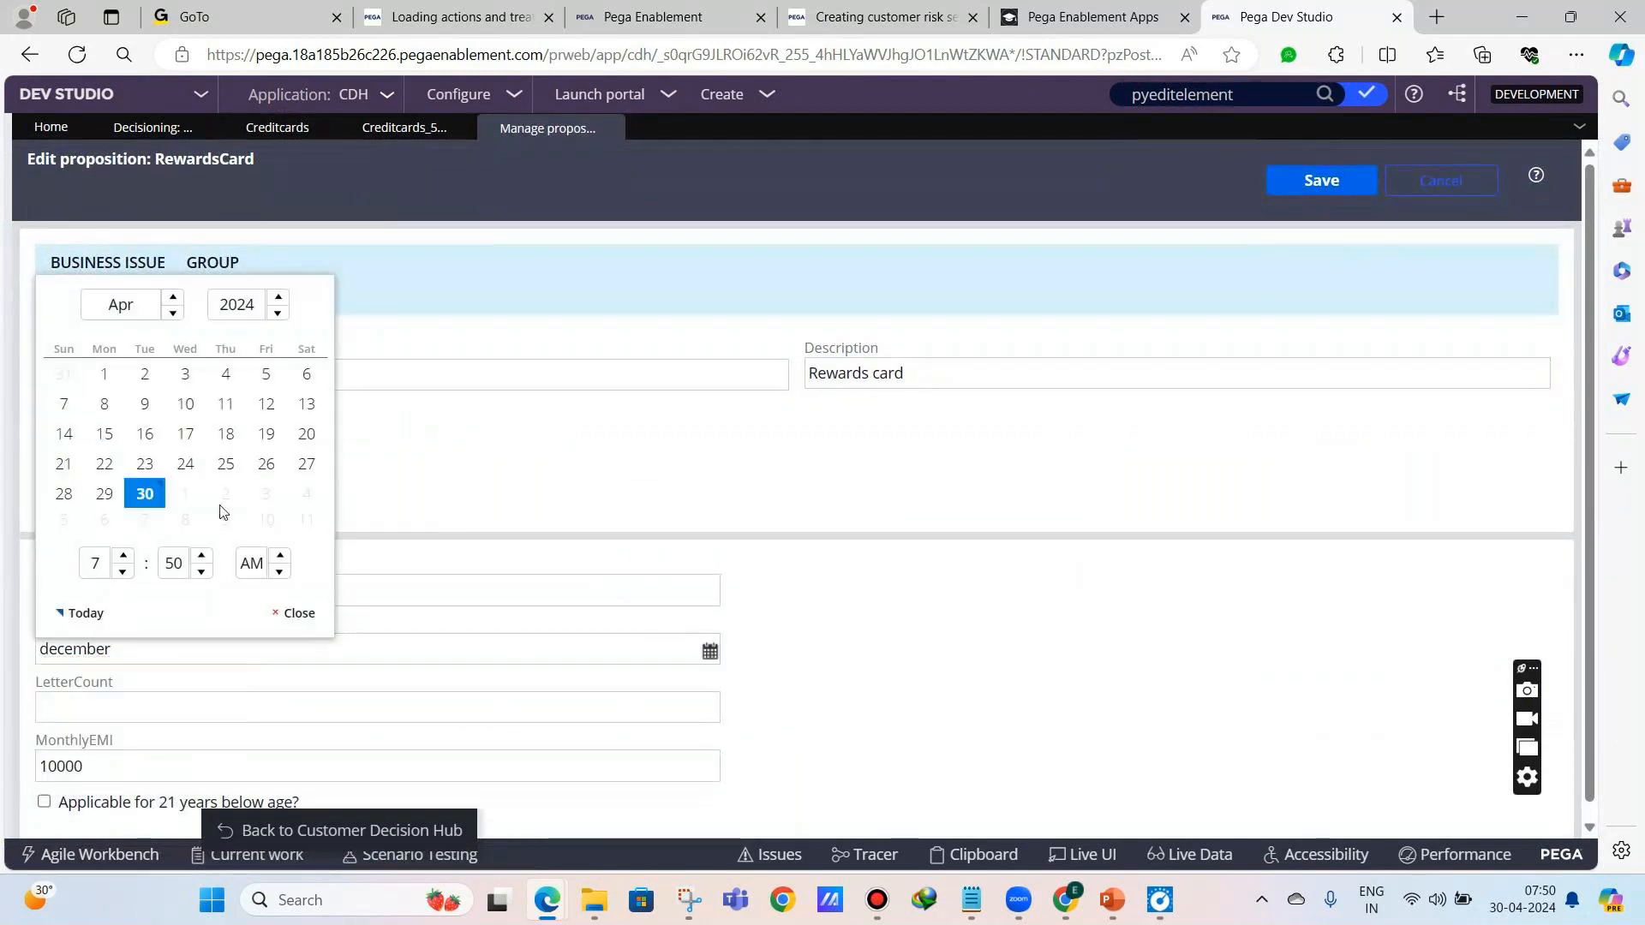
pyautogui.click(144, 373)
pyautogui.click(82, 802)
pyautogui.click(1321, 180)
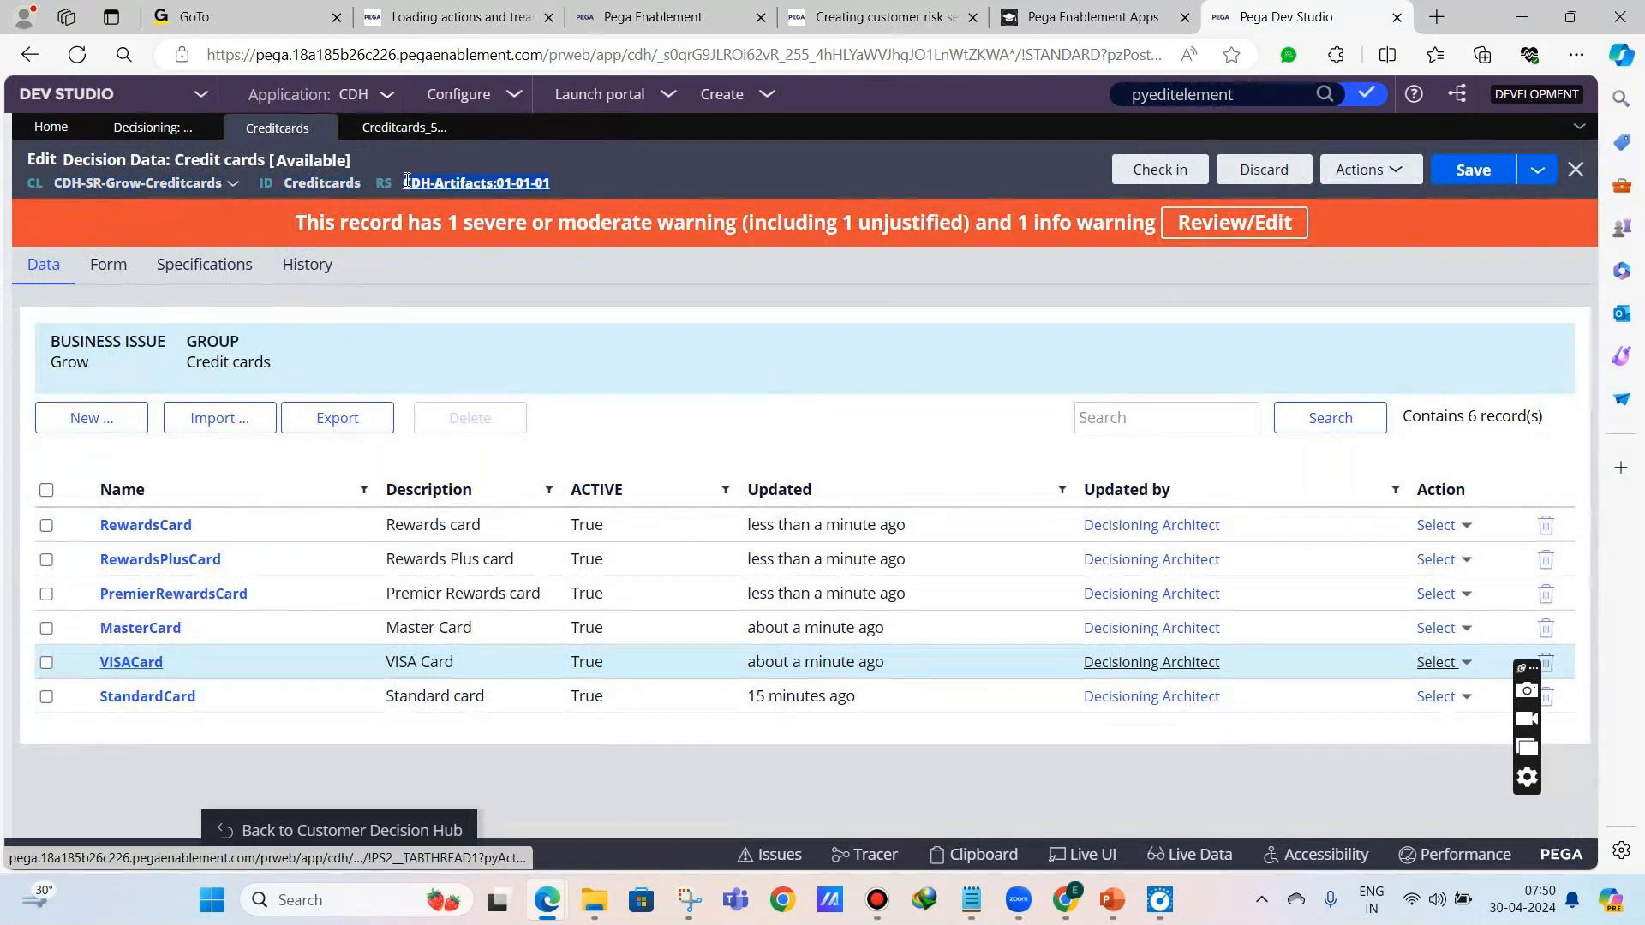
pyautogui.moveTo(407, 181); pyautogui.dragTo(404, 181)
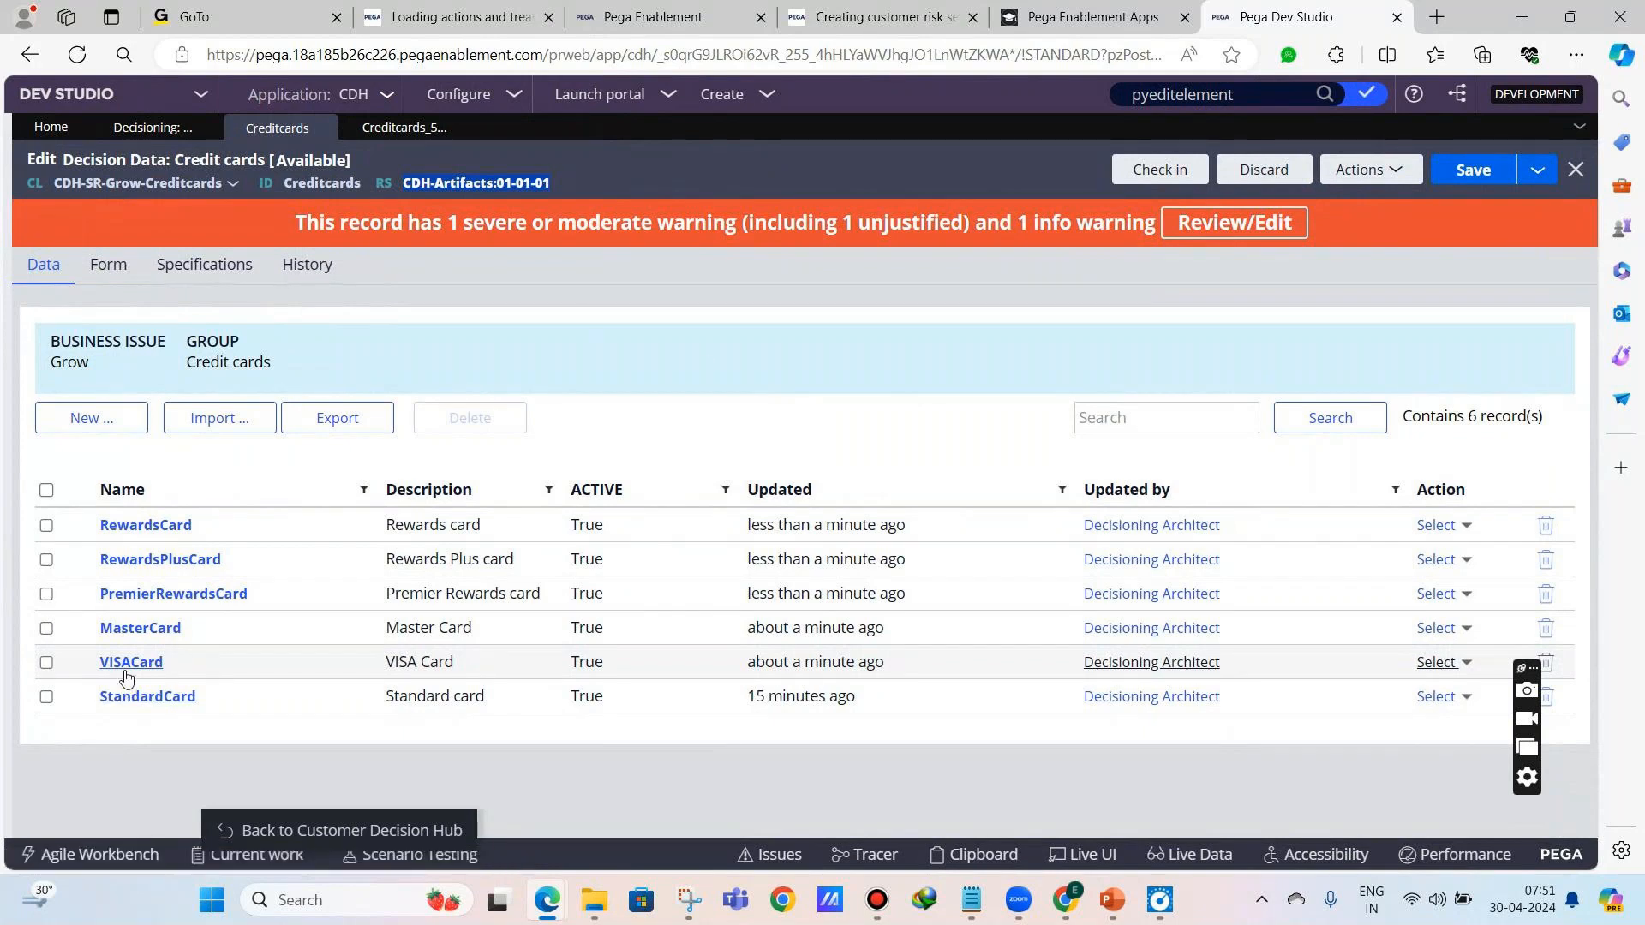
# - Set StandardCard's ExpiryMonth to 4/4/2024 7:51 AM, mark it applicable for below 21 years, and save the proposition
pyautogui.click(137, 695)
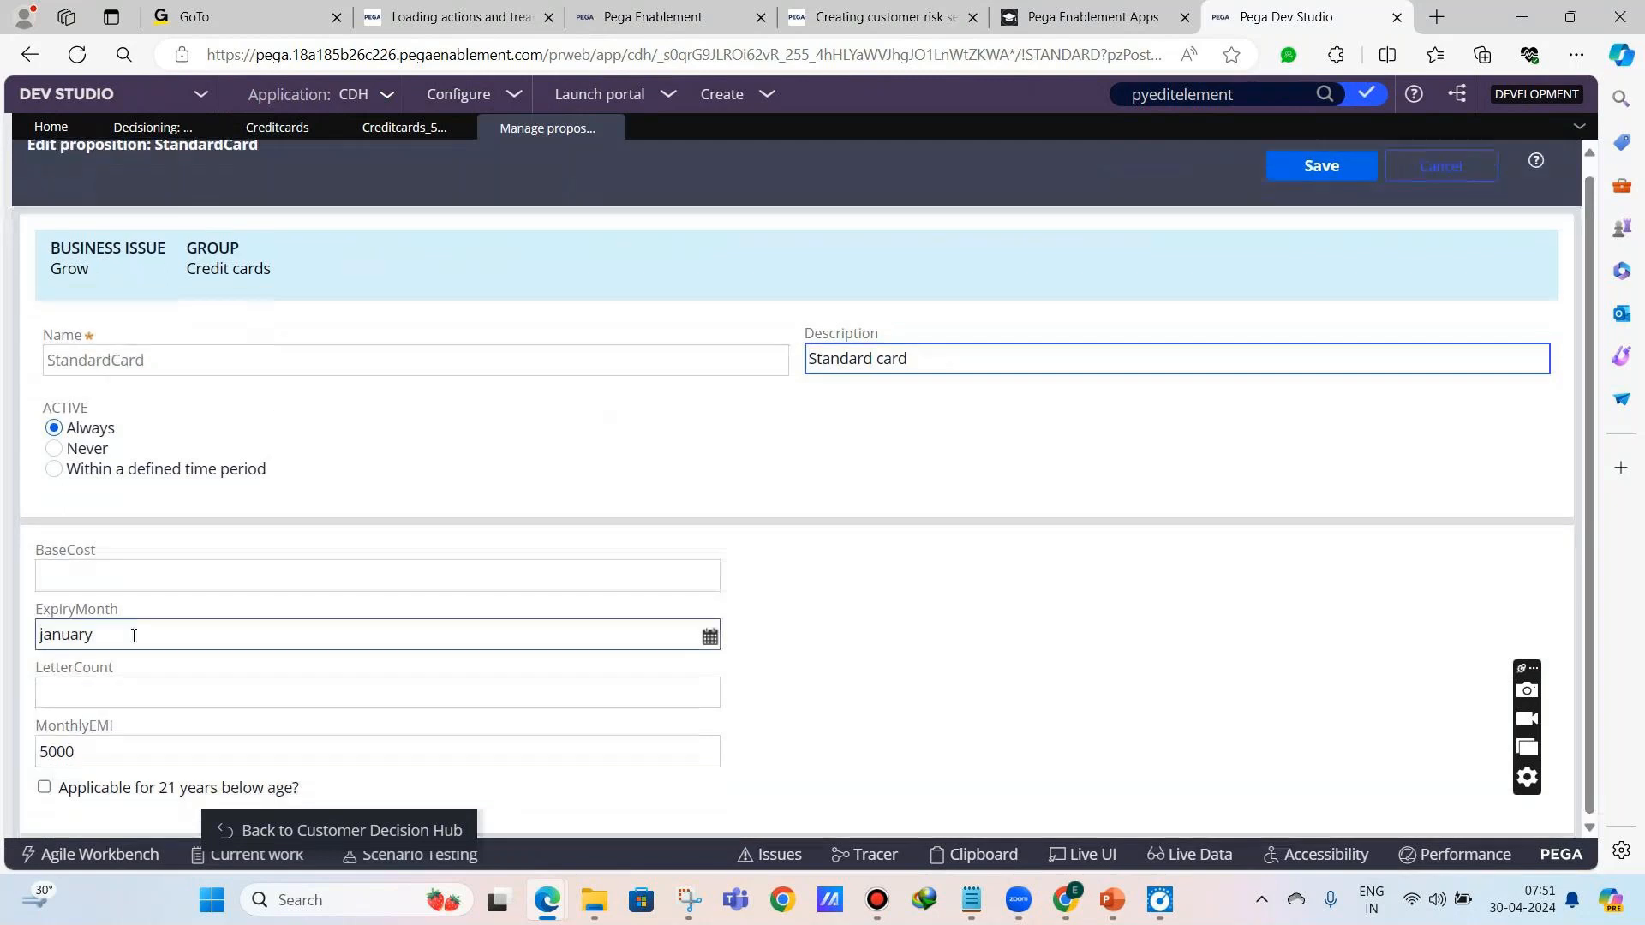
pyautogui.click(709, 635)
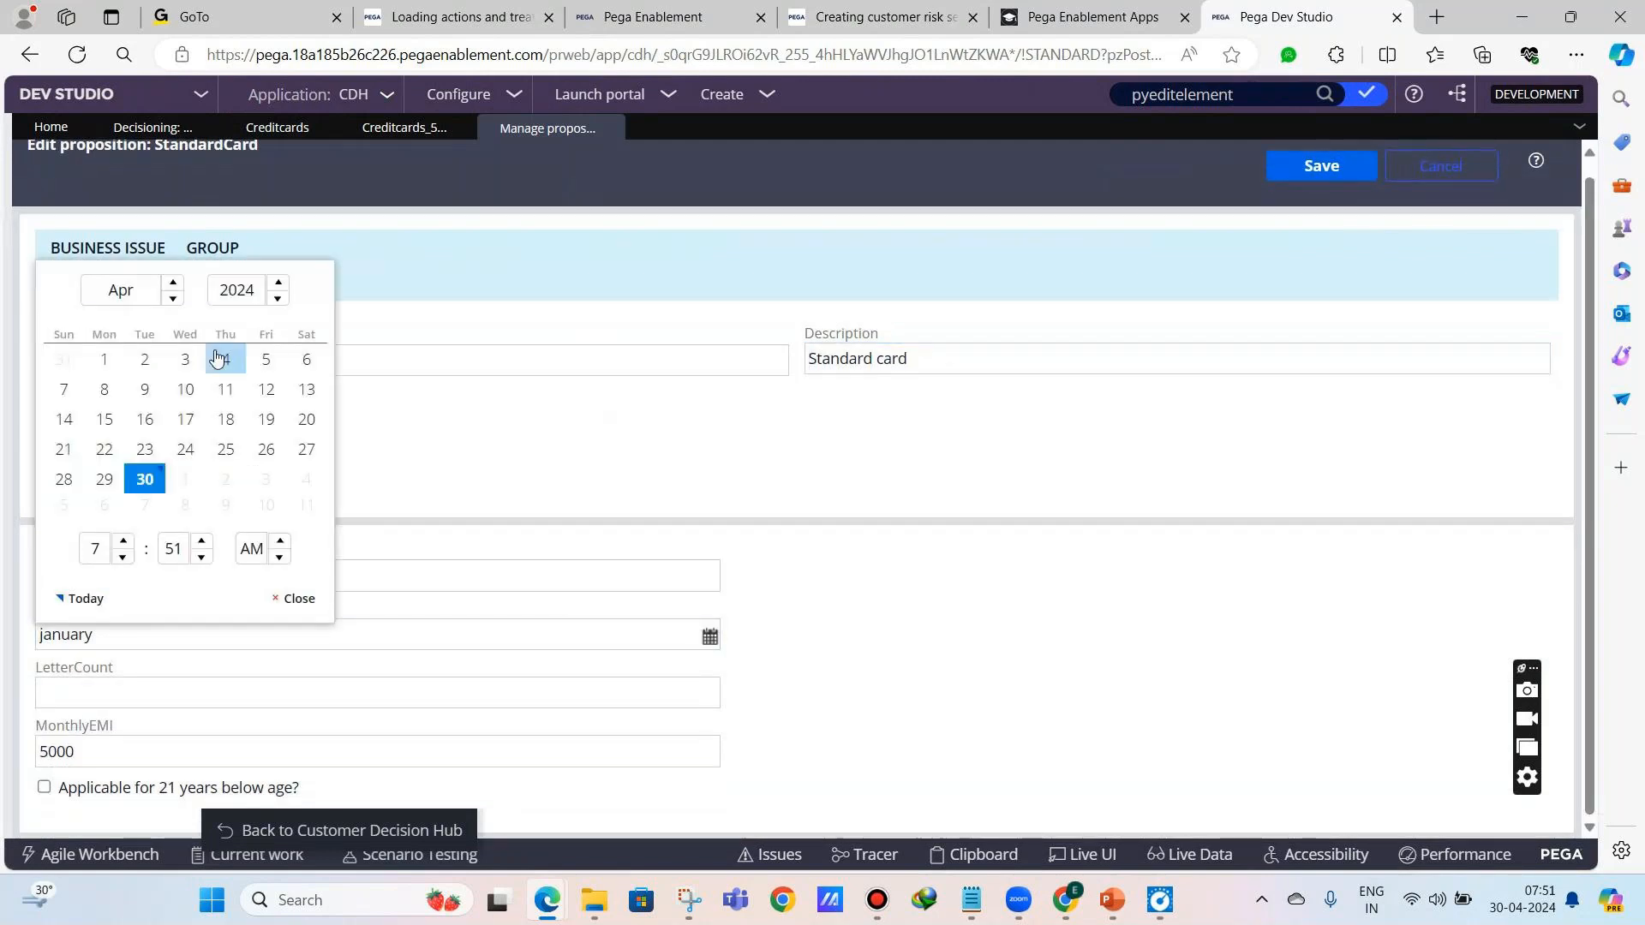
pyautogui.click(226, 358)
pyautogui.click(44, 787)
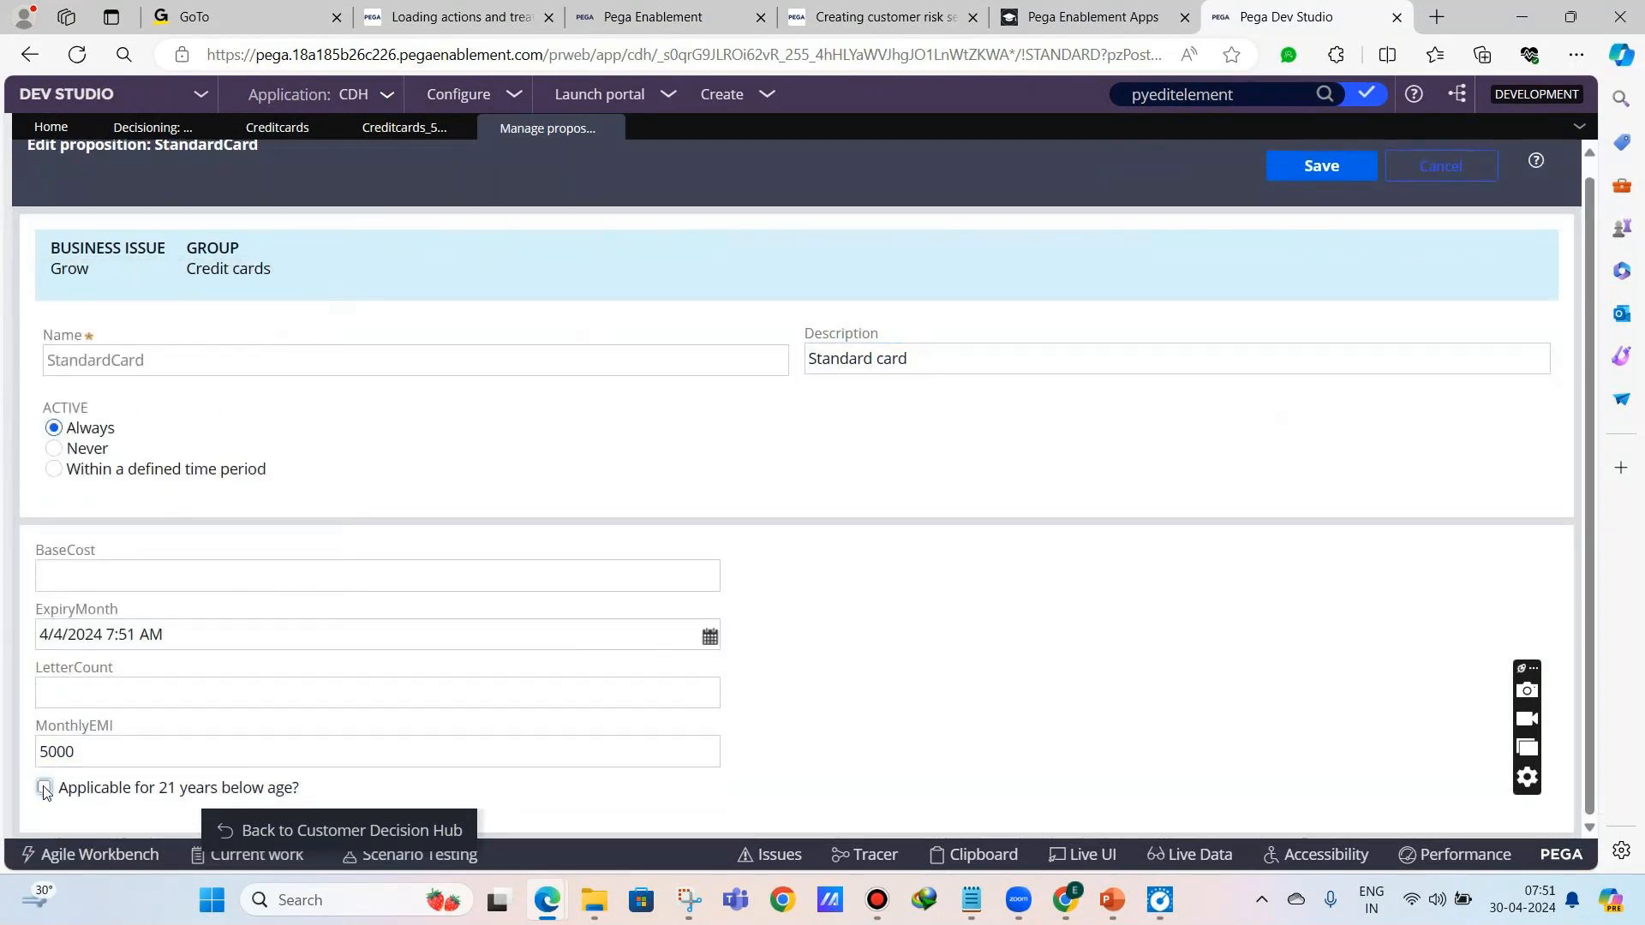
pyautogui.click(1308, 166)
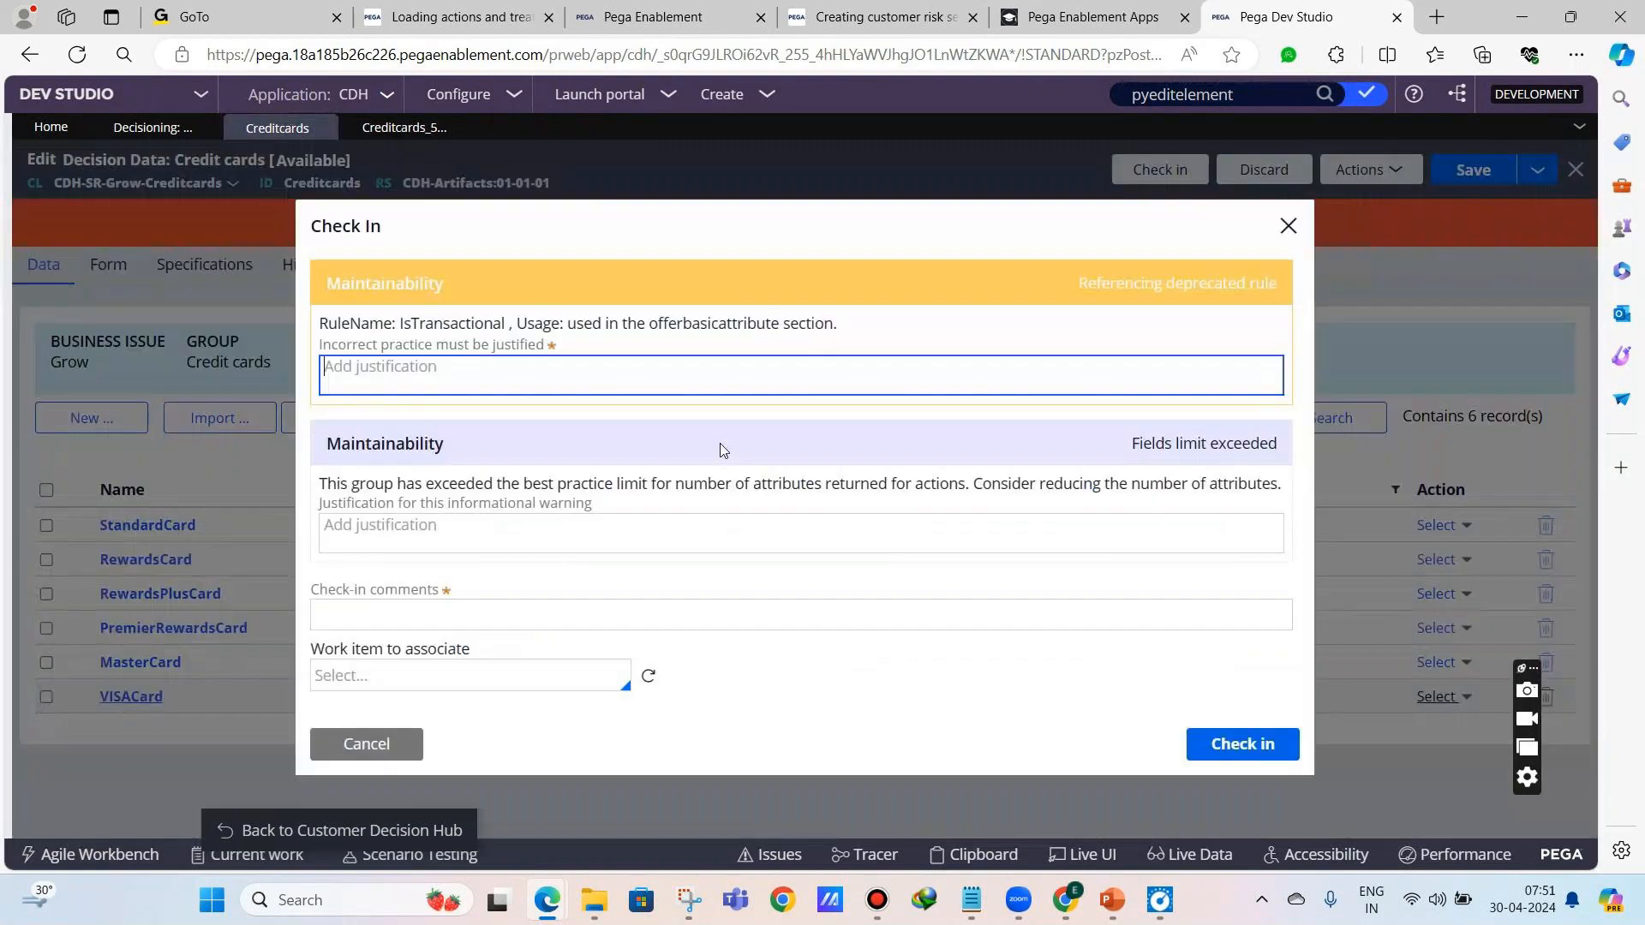
# - Check in the Credit cards decision data with the comment "added custom attributes" and the deprecated-rule justification "wip"
pyautogui.click(730, 615)
pyautogui.write('a')
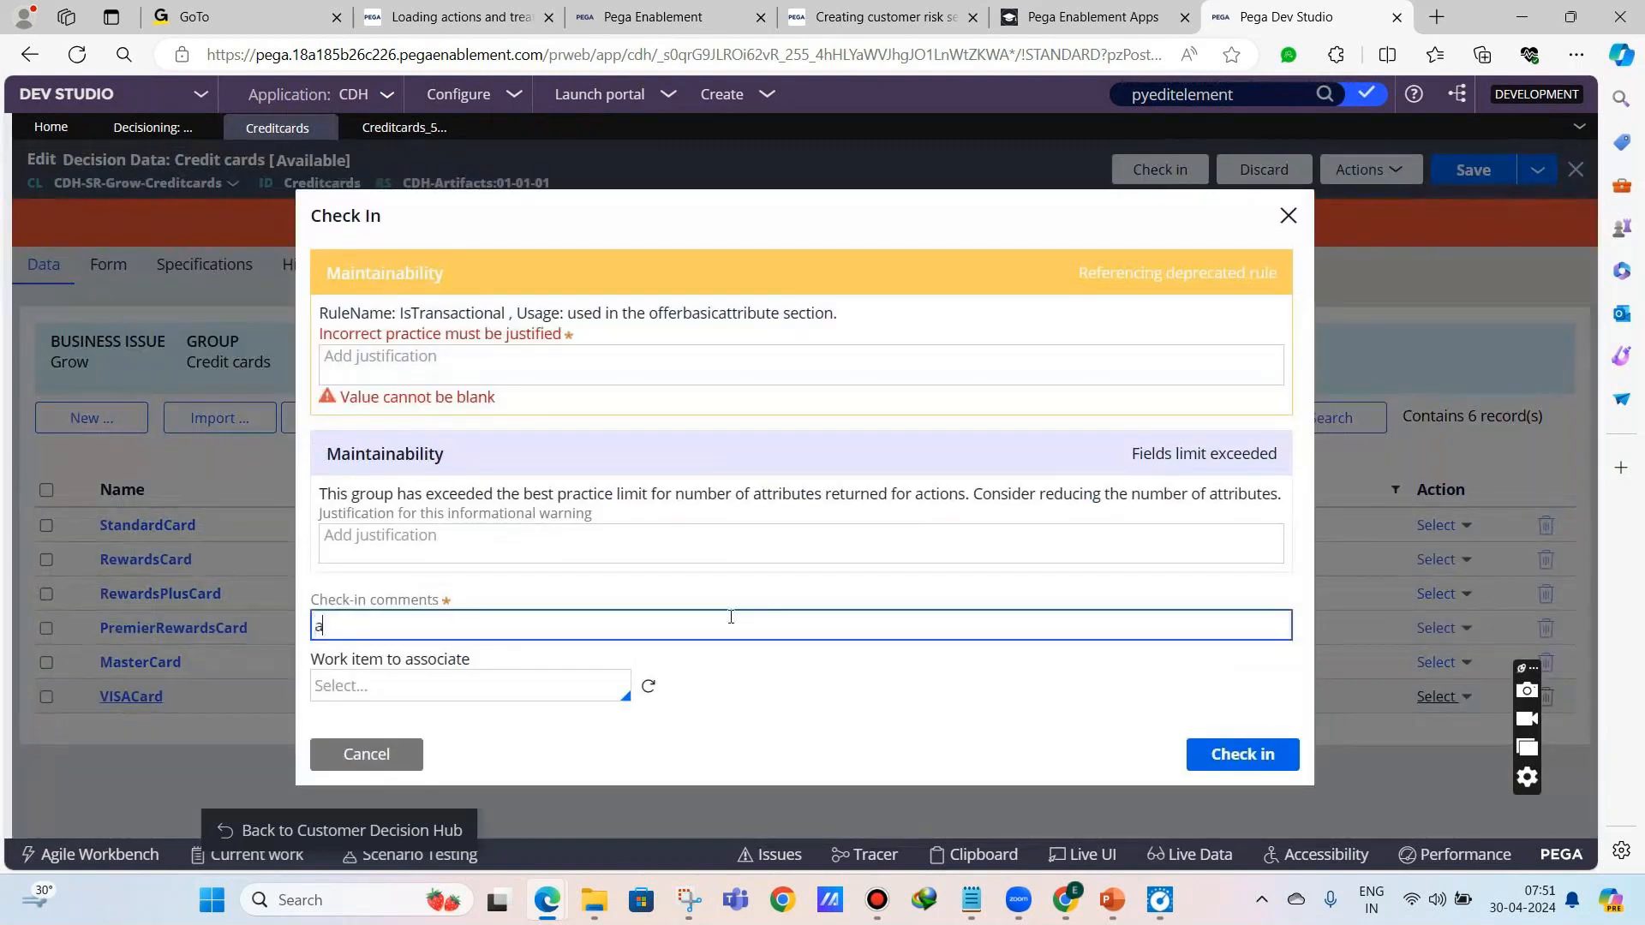
pyautogui.write('dded custom attributes')
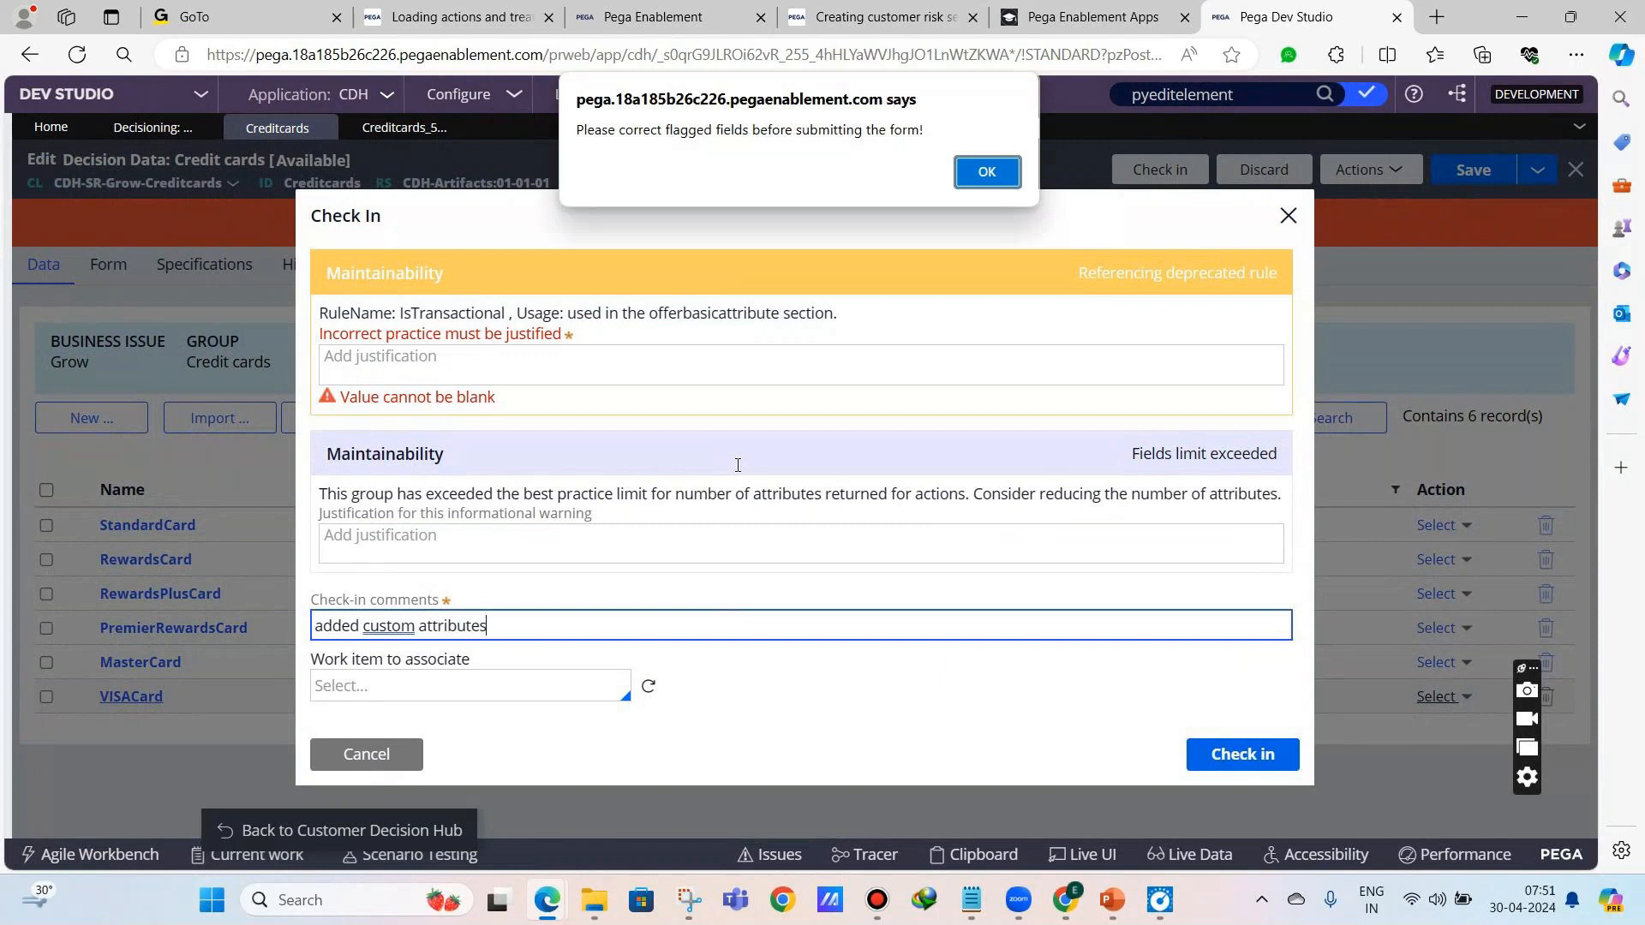
pyautogui.click(1018, 180)
pyautogui.click(739, 359)
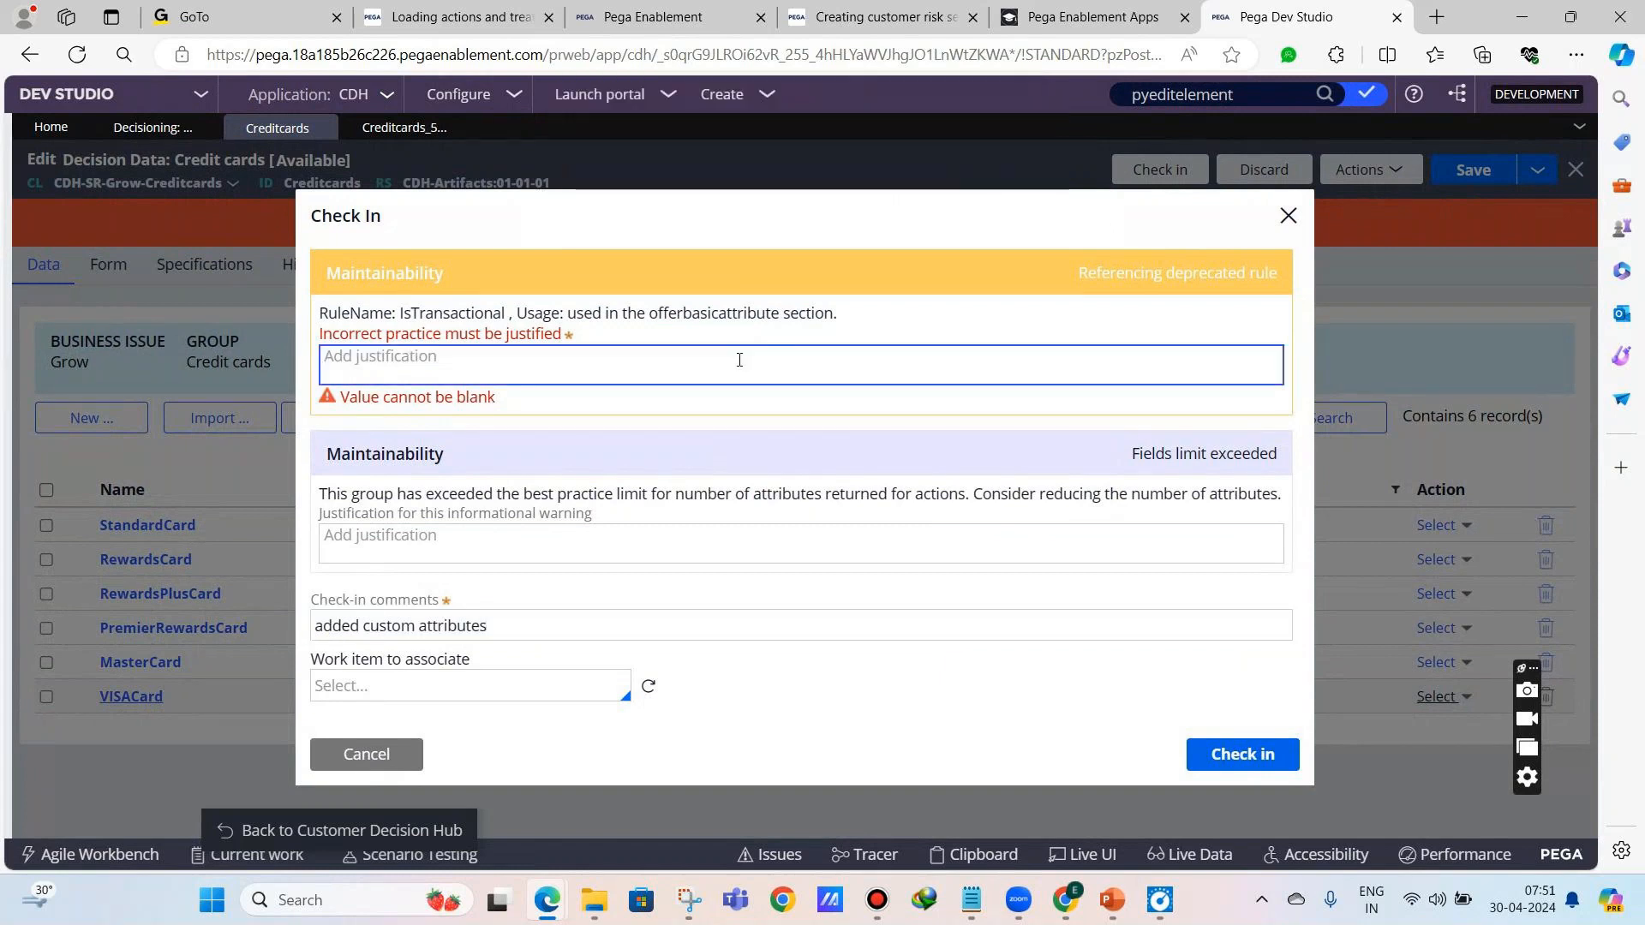
pyautogui.write('wip')
pyautogui.click(1143, 637)
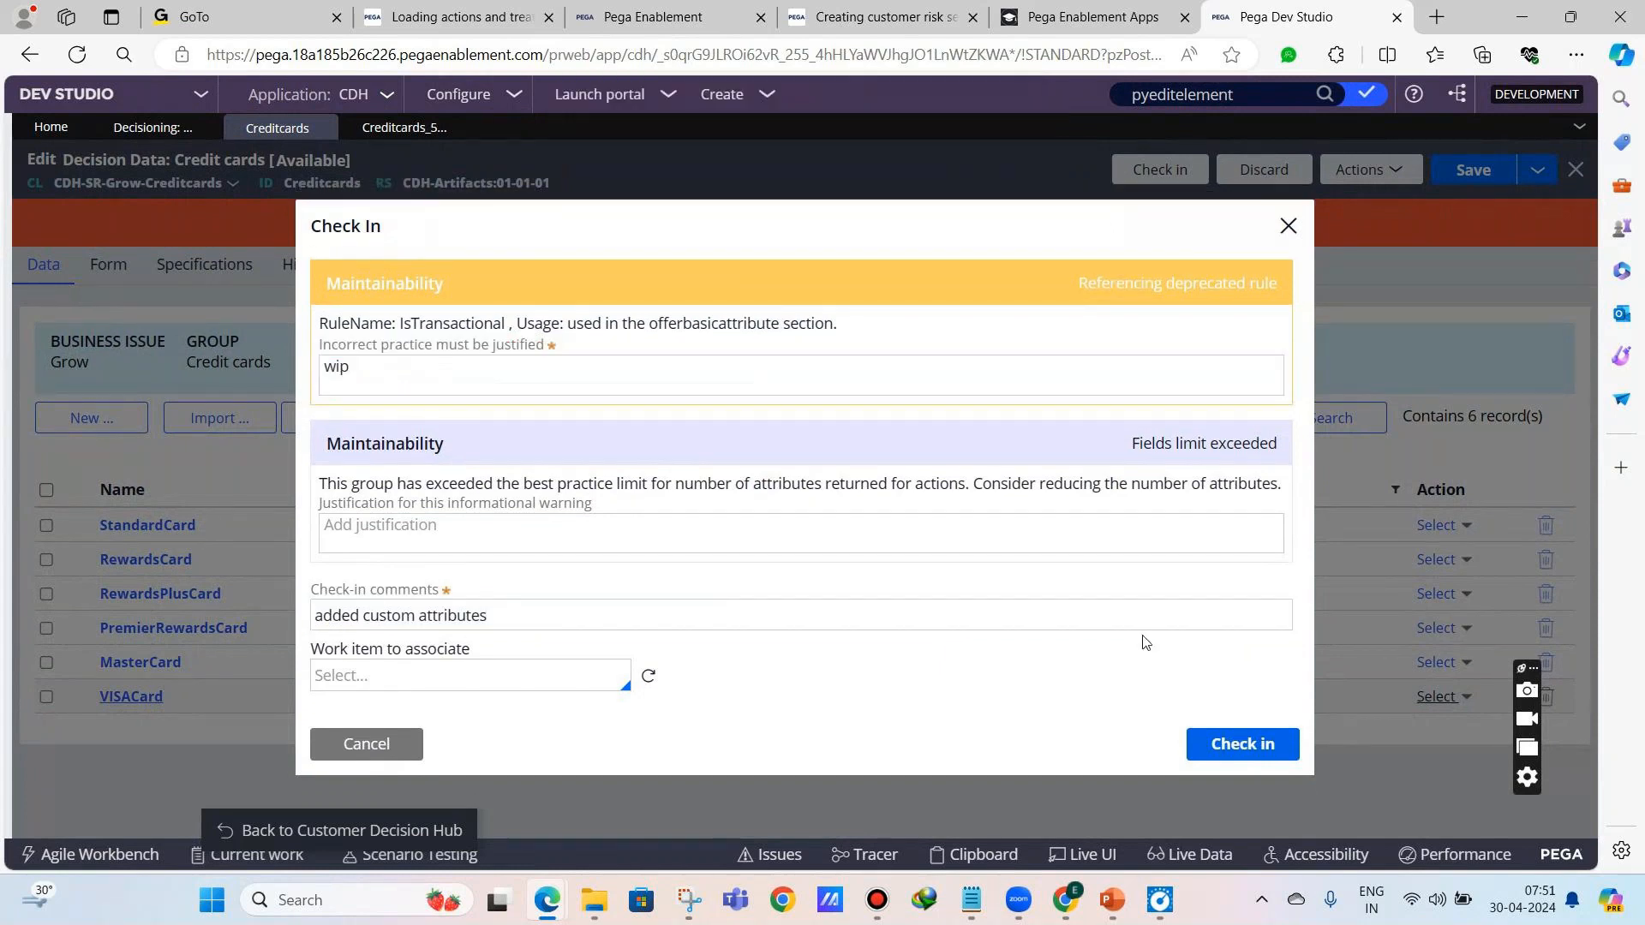
pyautogui.click(1244, 760)
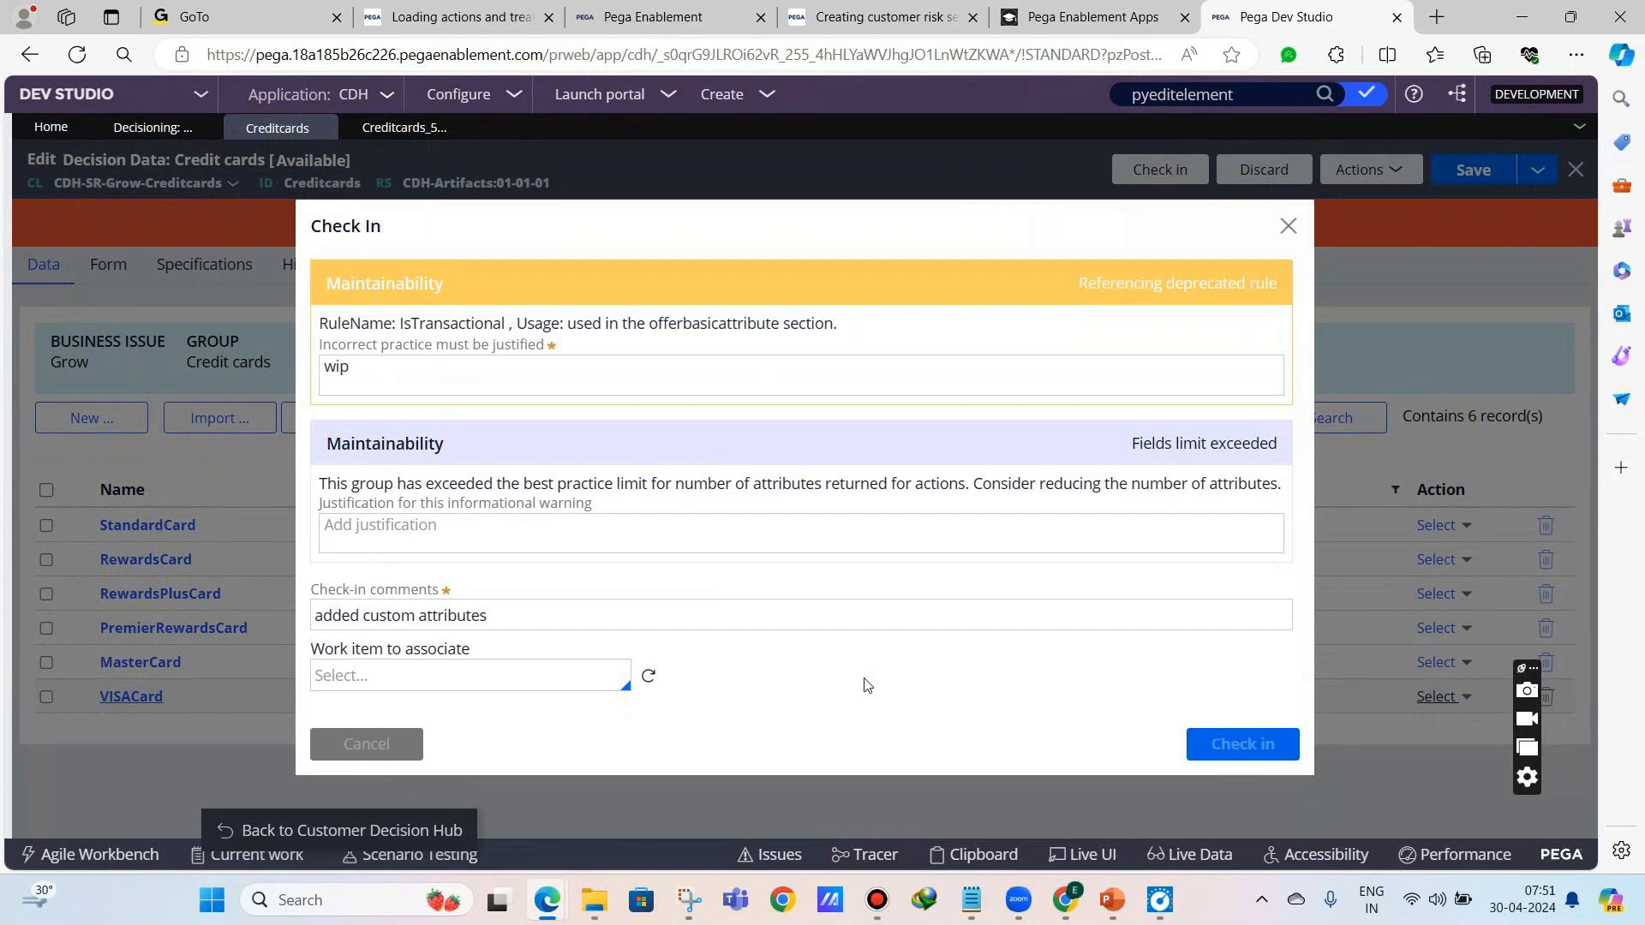
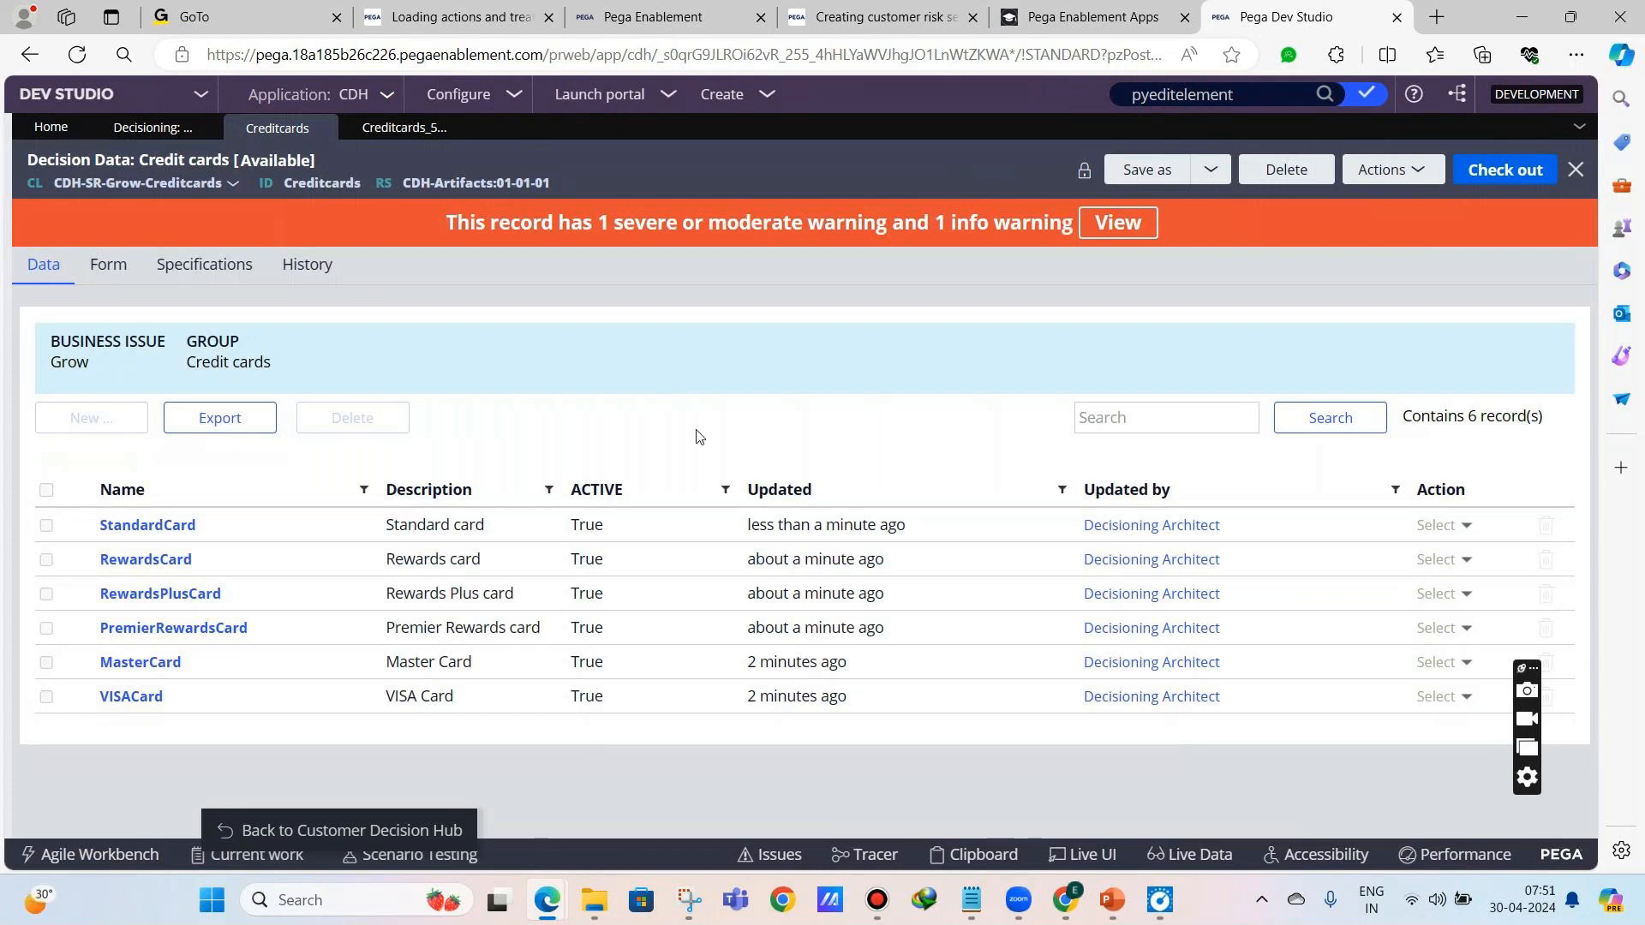
# - Examine the form fields of the Credit cards decision data, checking which custom properties are listed and their types
pyautogui.click(127, 257)
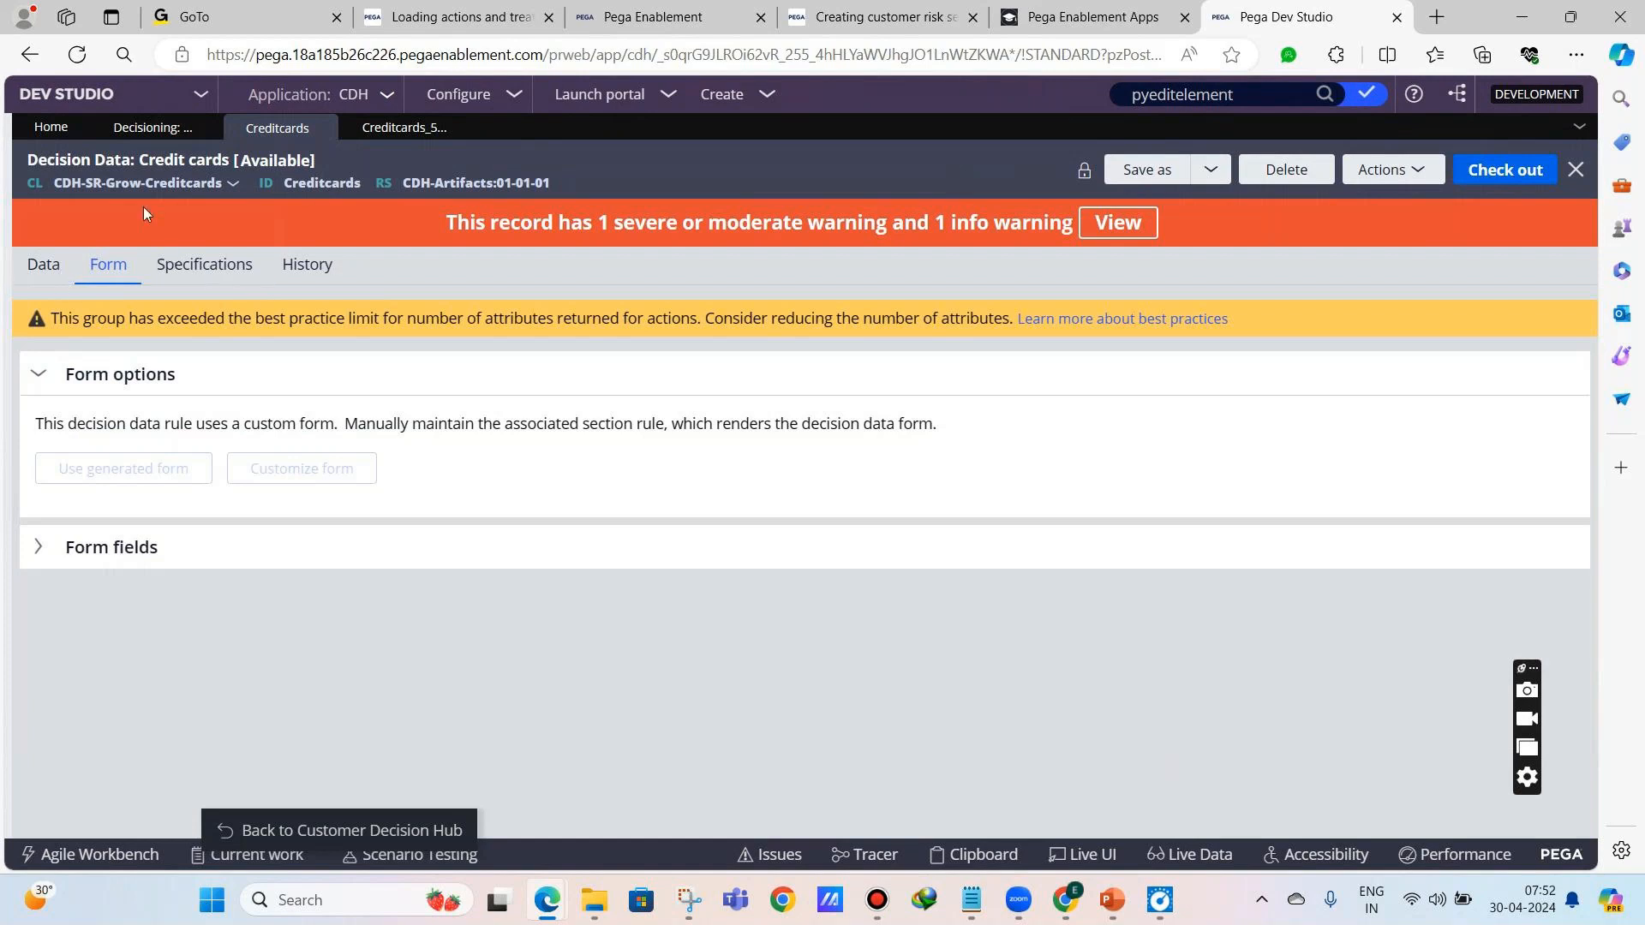
pyautogui.click(43, 275)
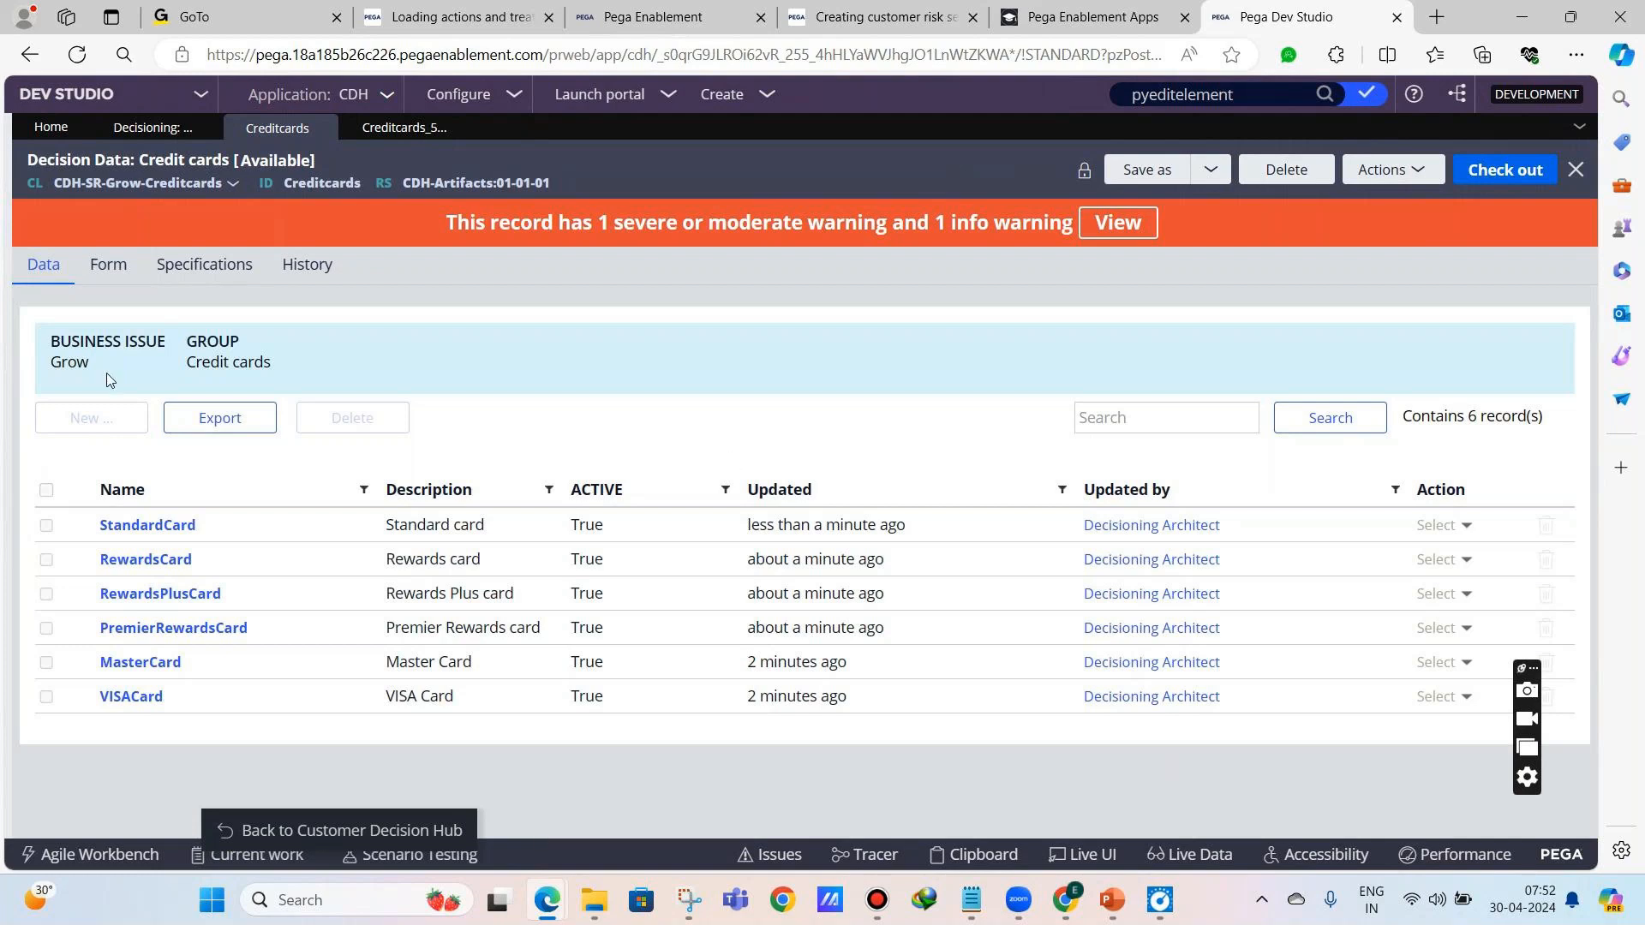
pyautogui.click(102, 273)
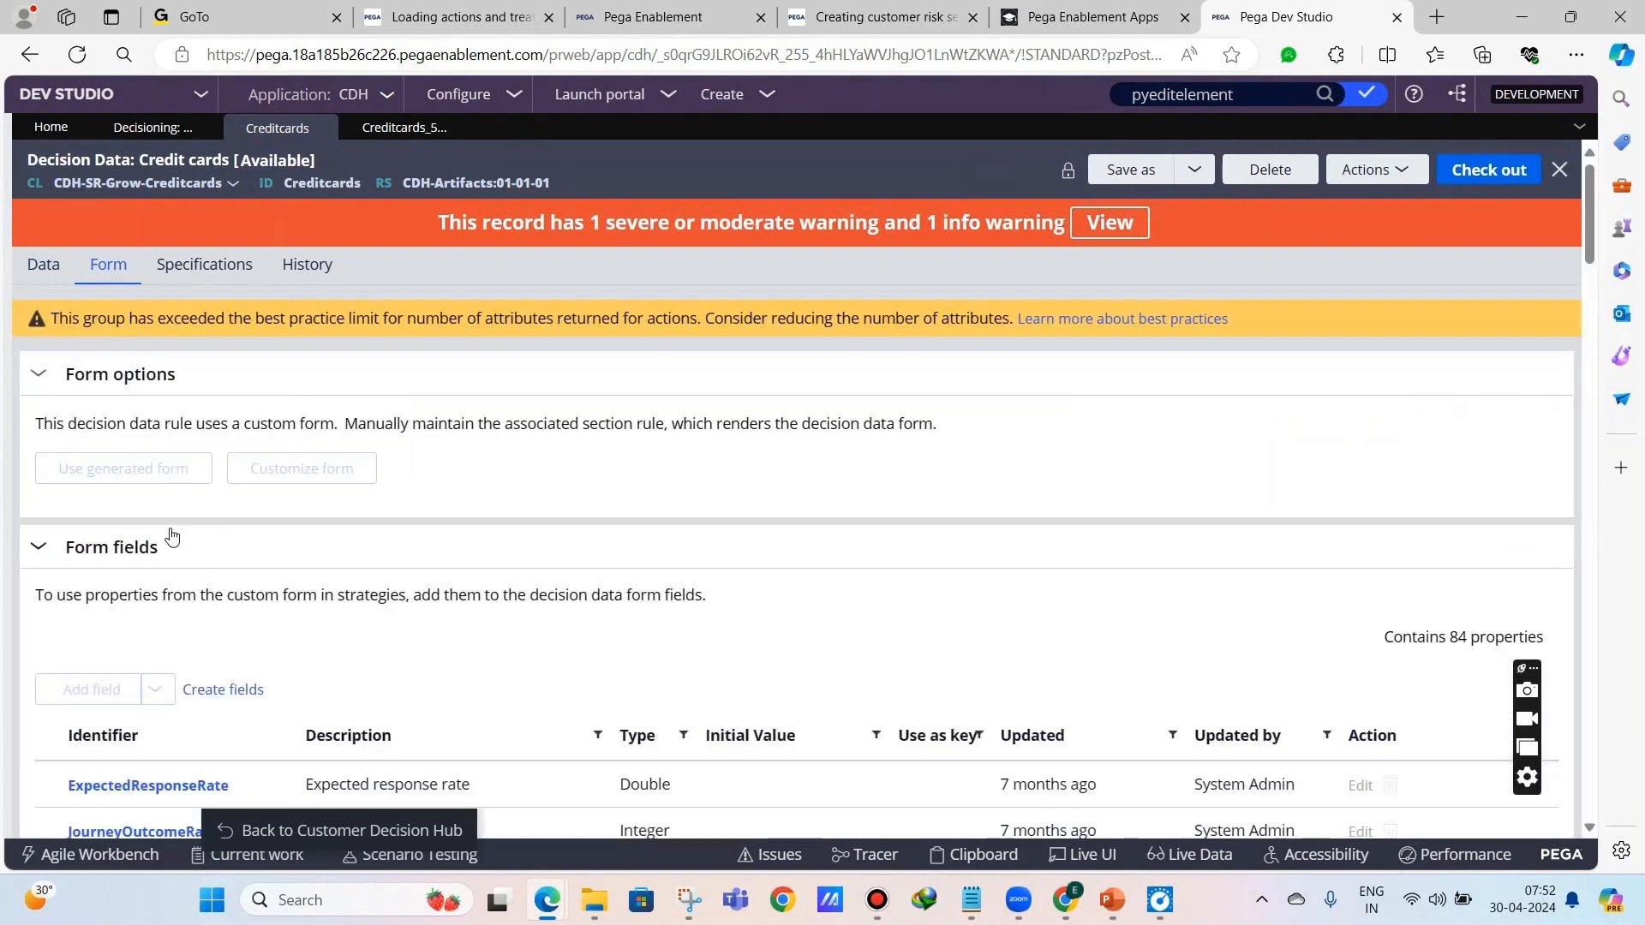
pyautogui.scroll(-3, 402, 470)
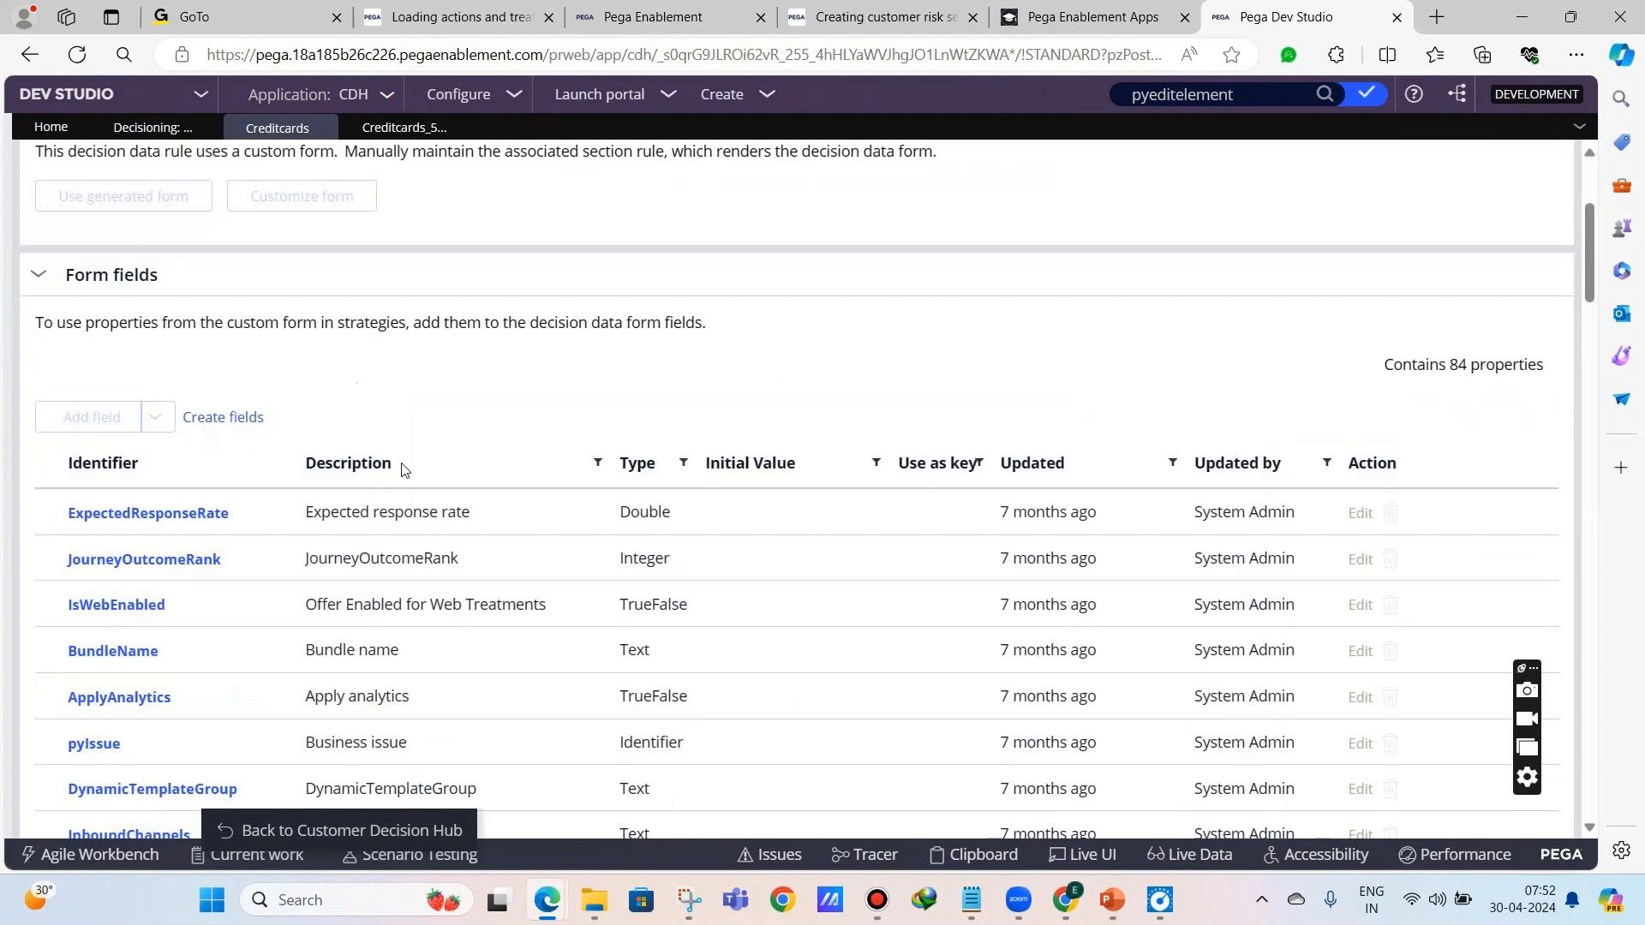
pyautogui.scroll(-5, 402, 470)
pyautogui.scroll(10, 403, 469)
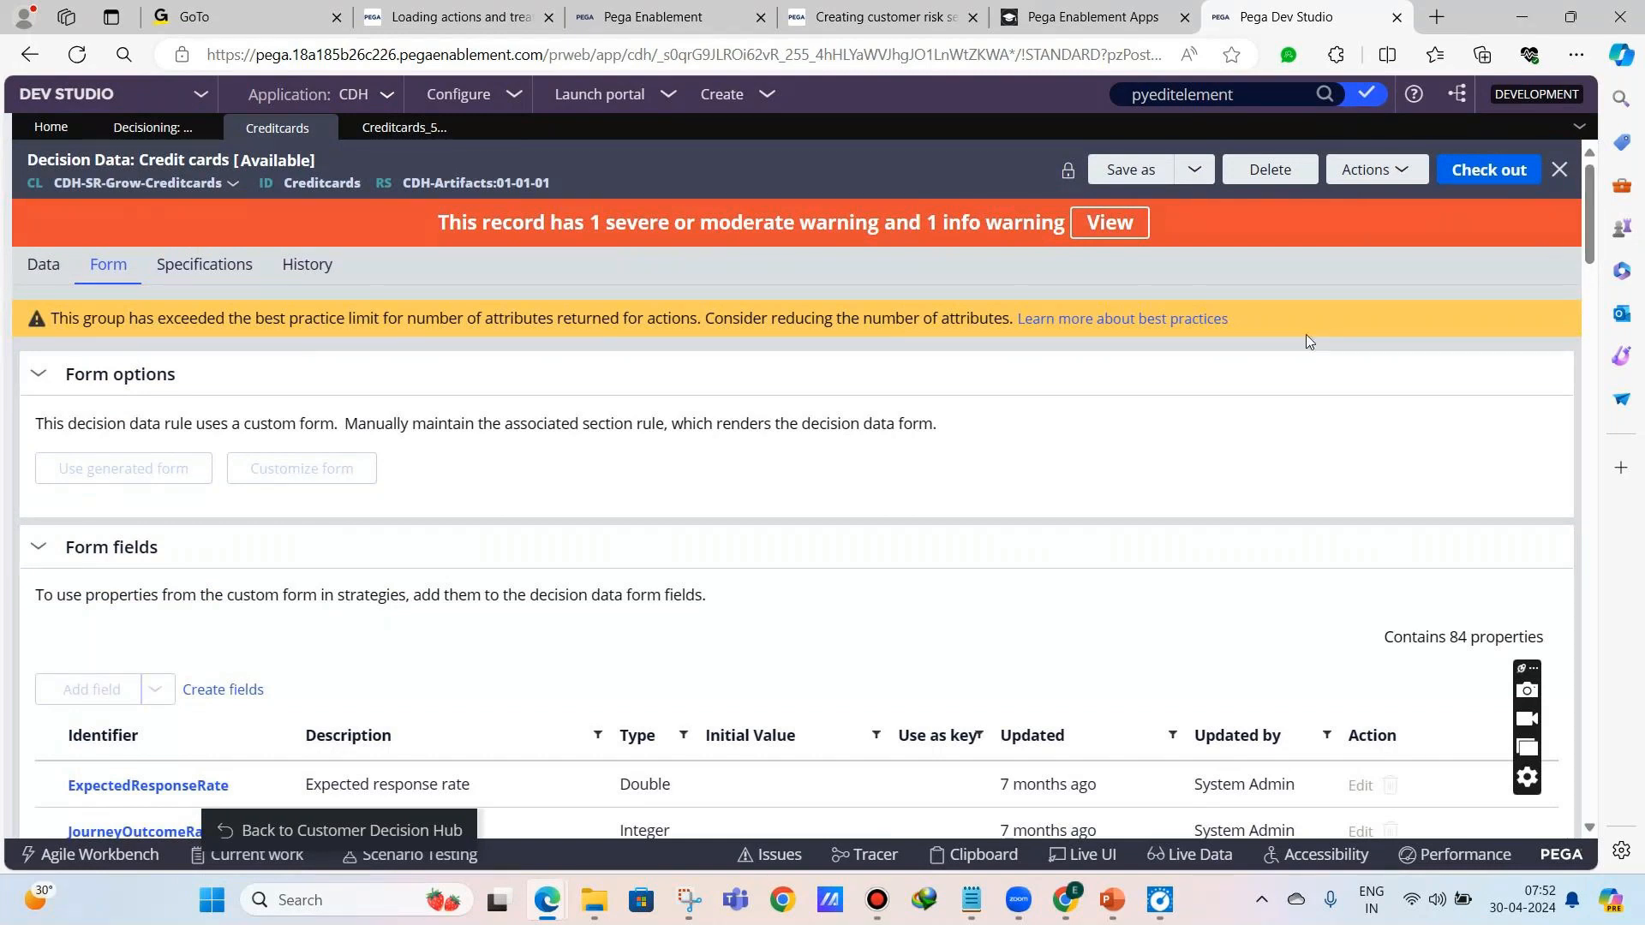
pyautogui.scroll(-15, 386, 548)
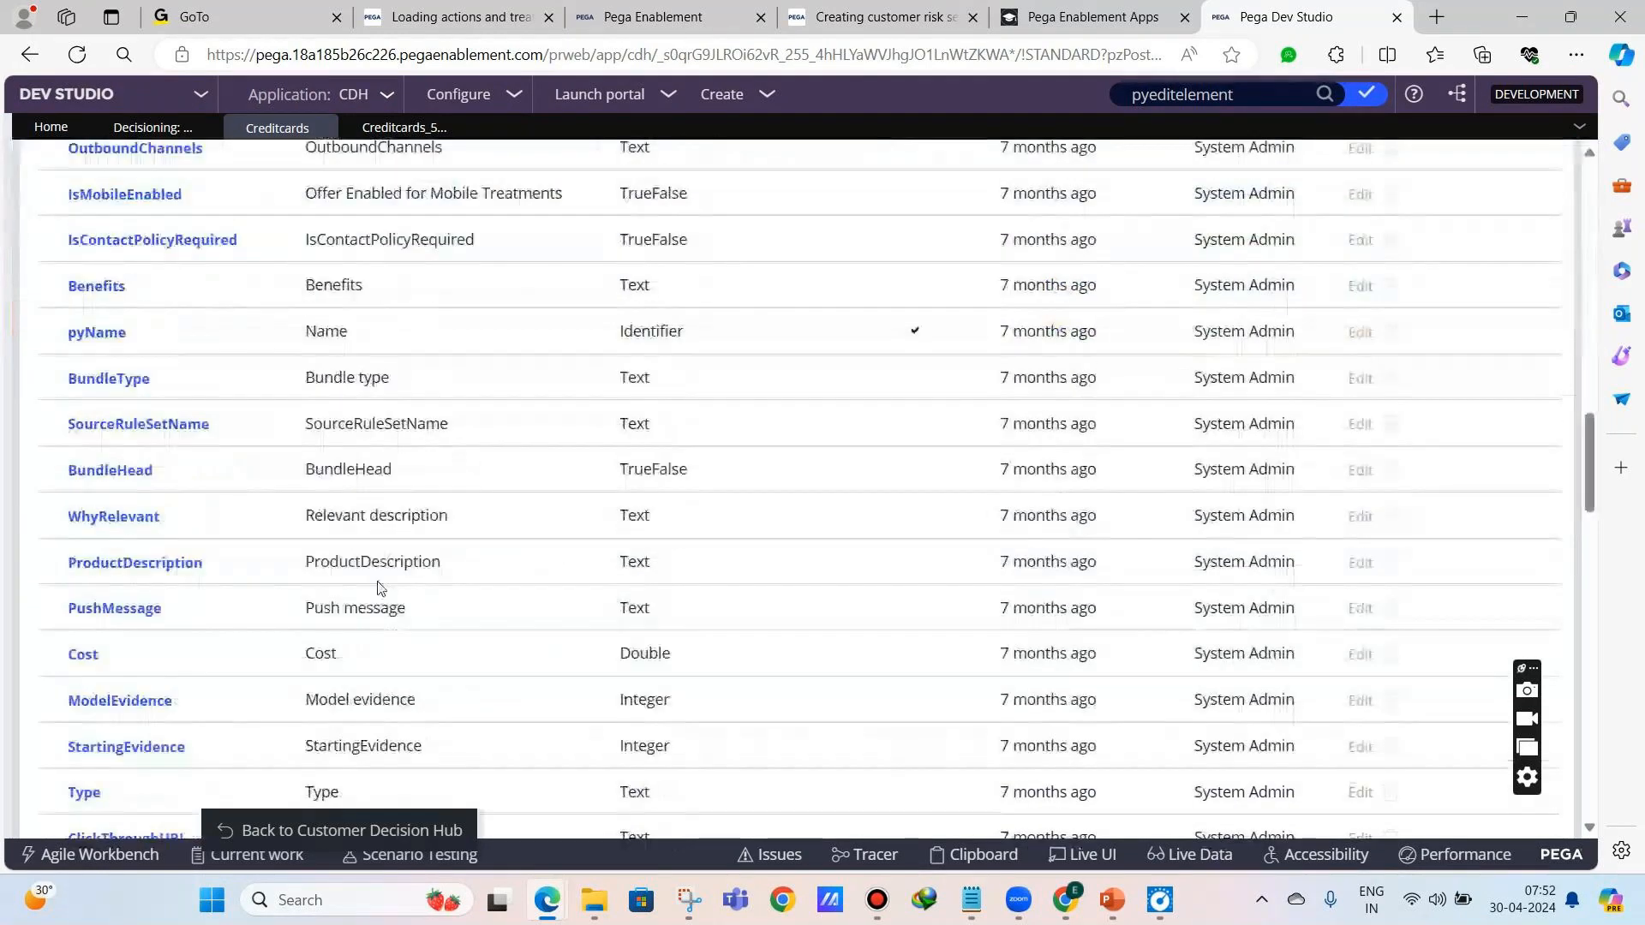
pyautogui.scroll(-15, 394, 634)
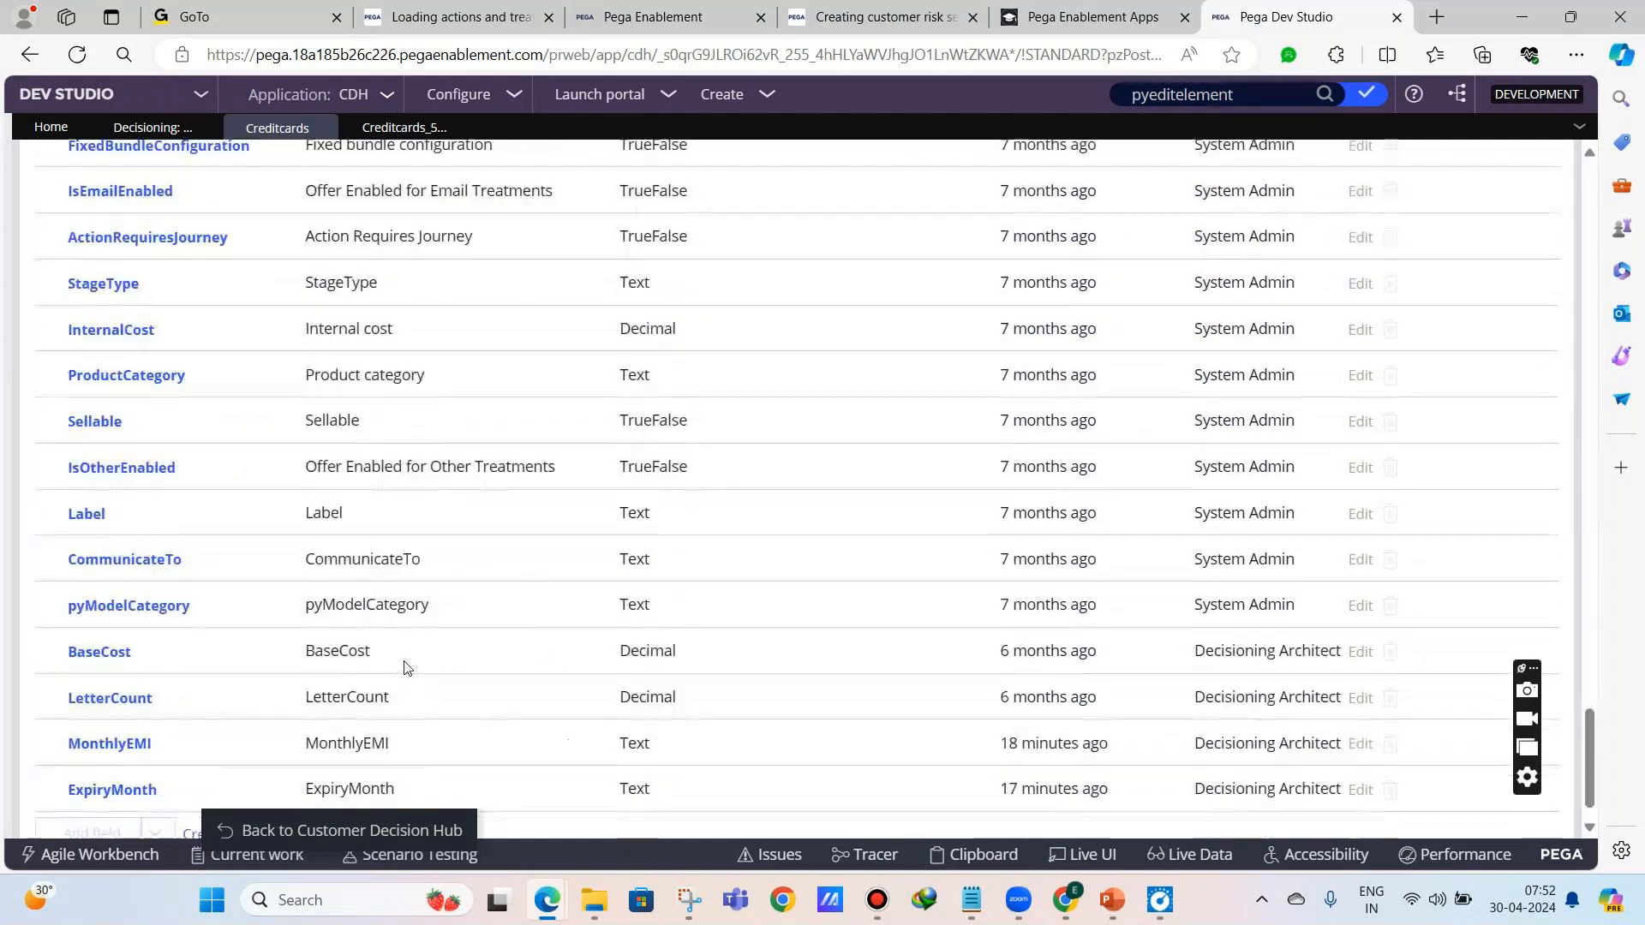
pyautogui.scroll(-1, 463, 623)
pyautogui.doubleClick(634, 742)
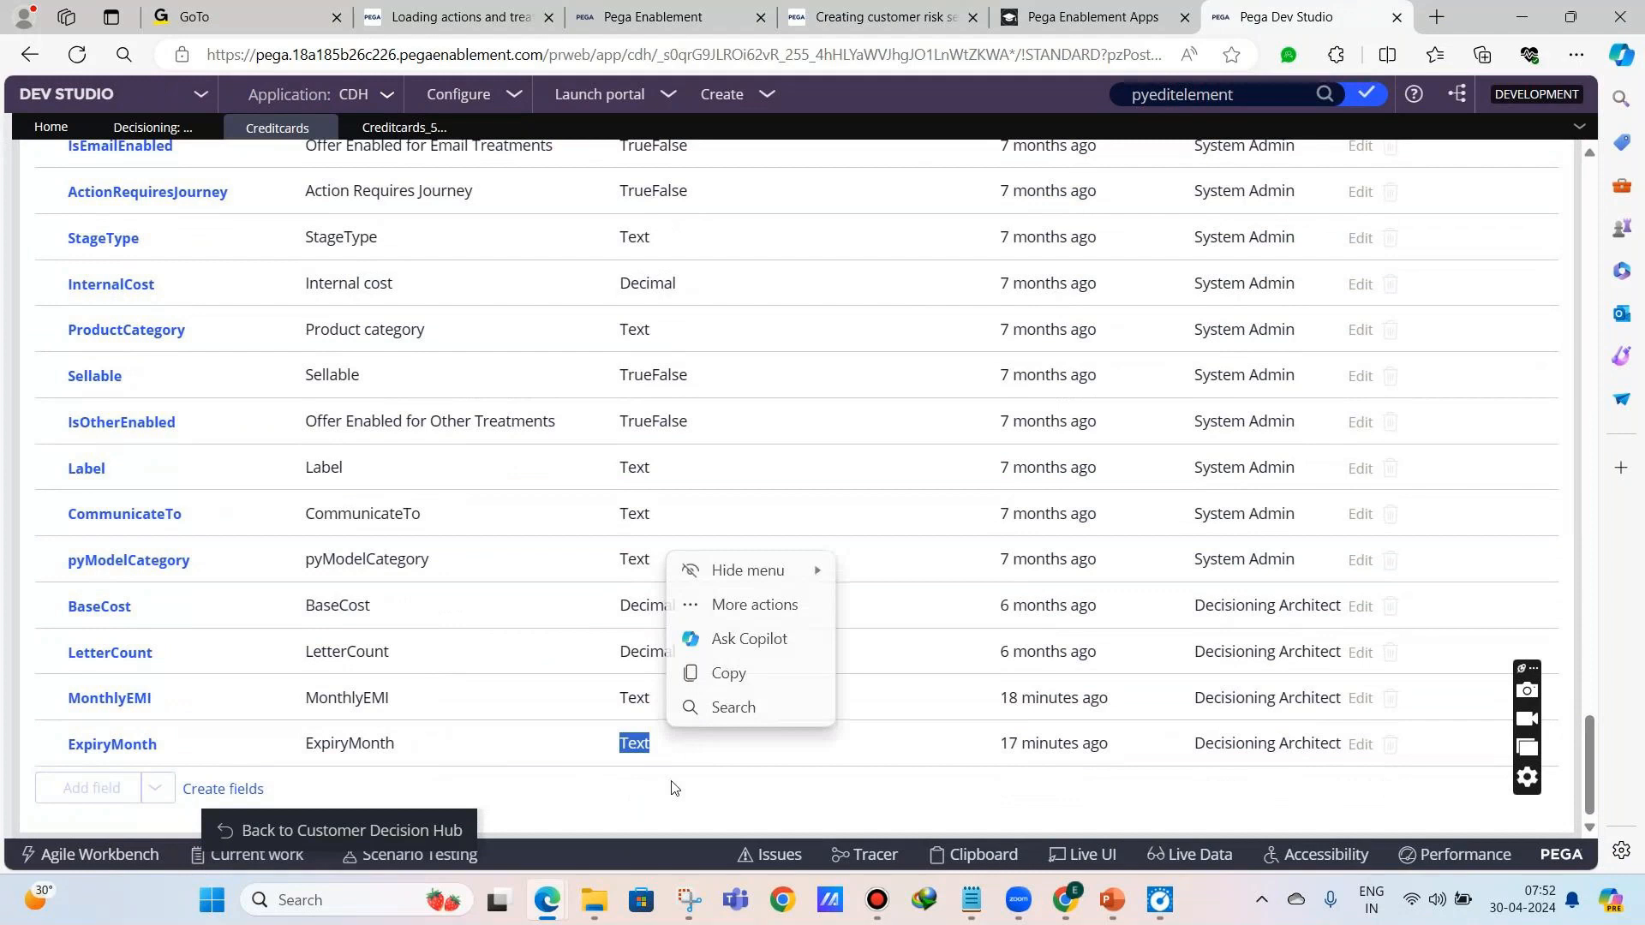
pyautogui.scroll(3, 674, 788)
pyautogui.scroll(10, 673, 788)
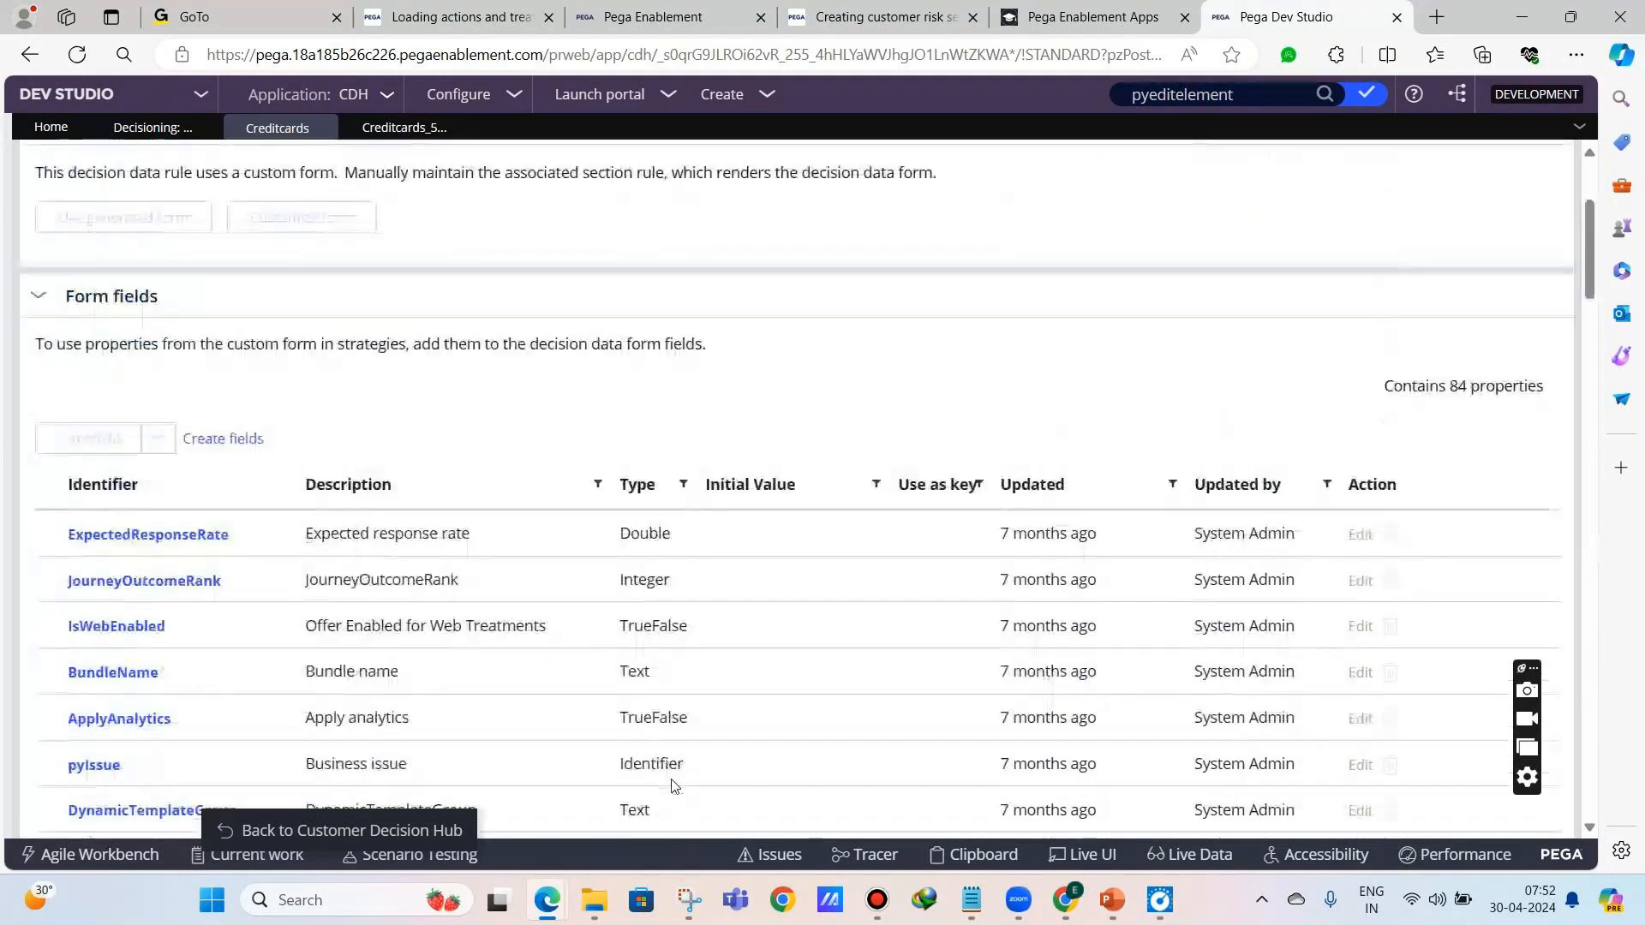
# - Check out the Credit cards decision data and add the AgeApplicable property to its form fields
pyautogui.scroll(3, 673, 786)
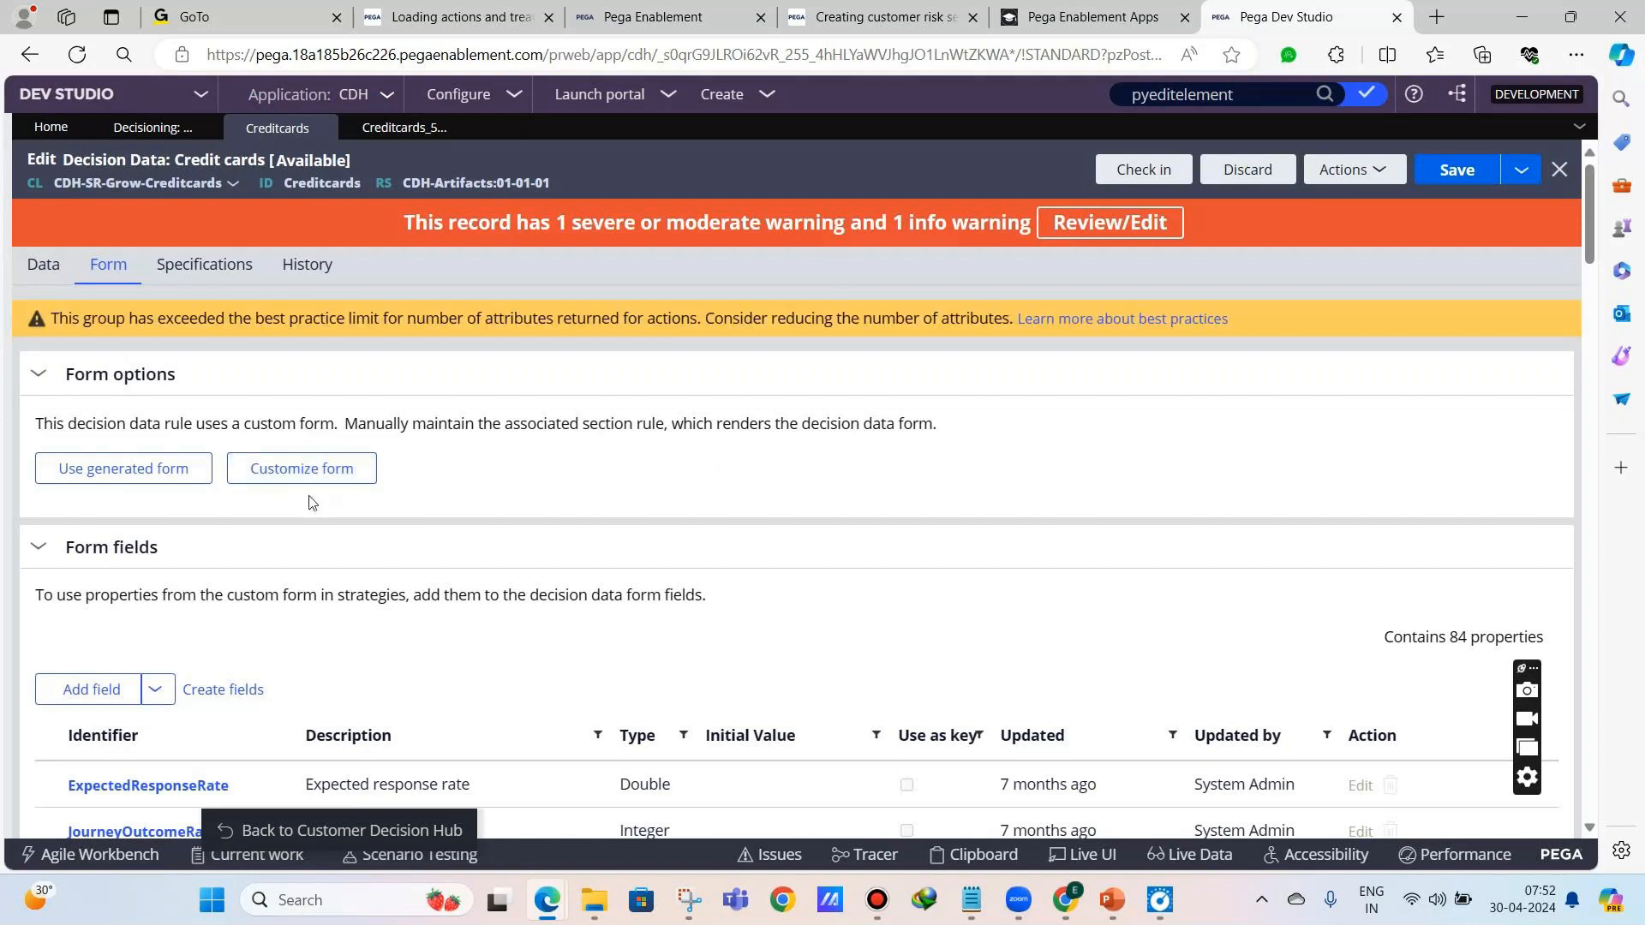
pyautogui.scroll(-15, 309, 503)
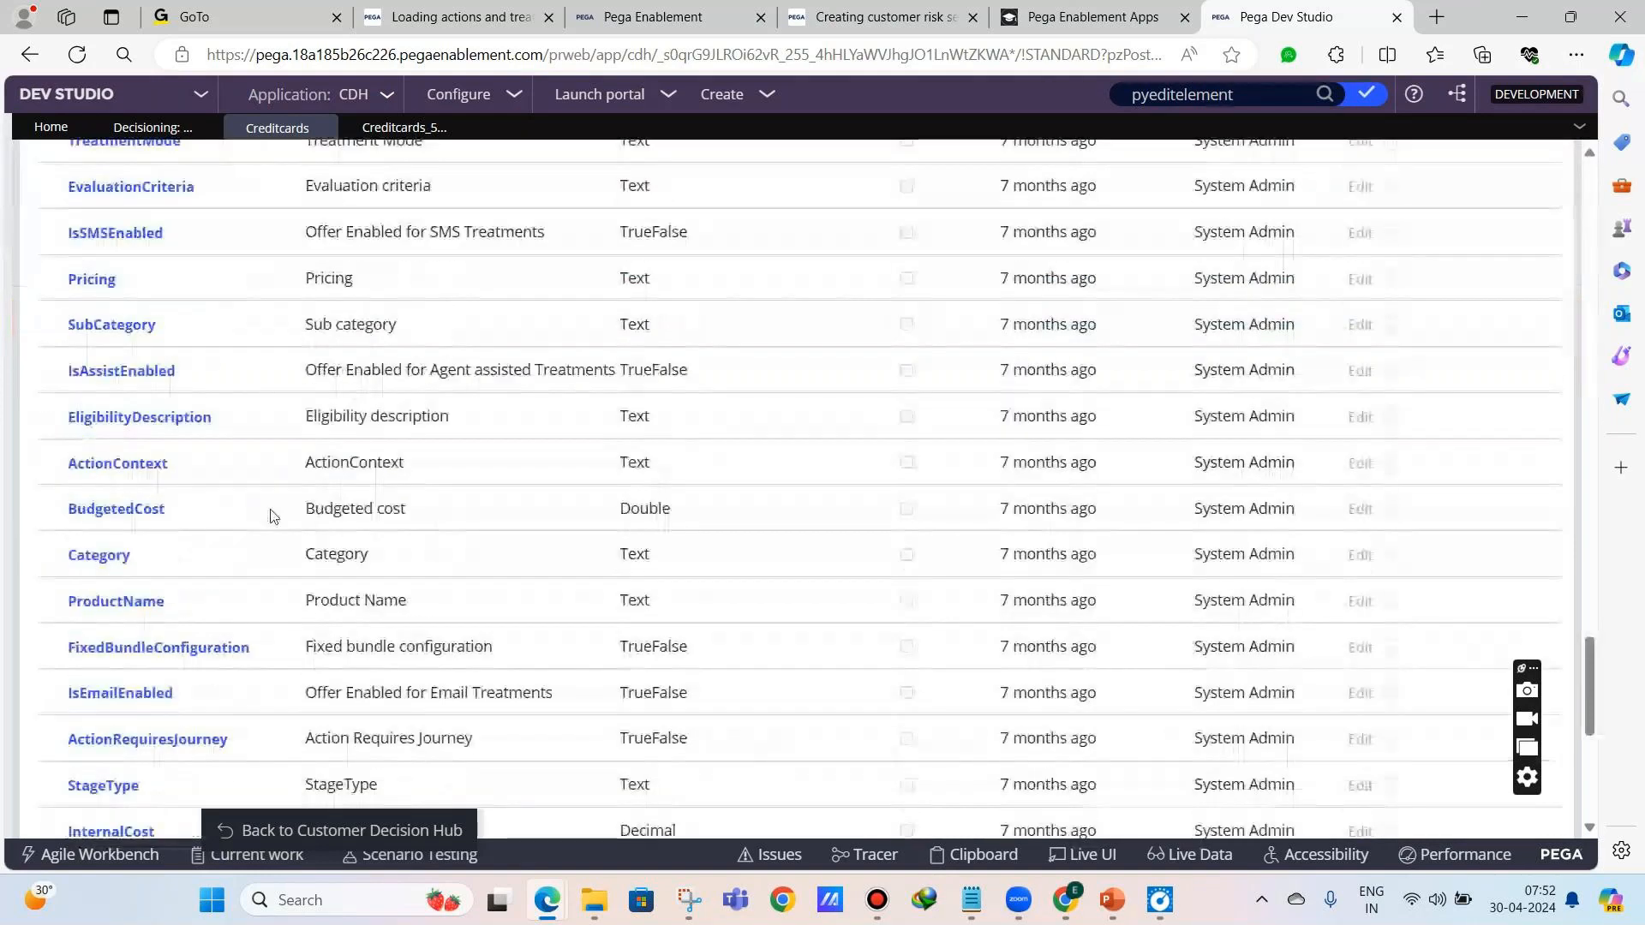
pyautogui.scroll(-5, 271, 514)
pyautogui.click(105, 784)
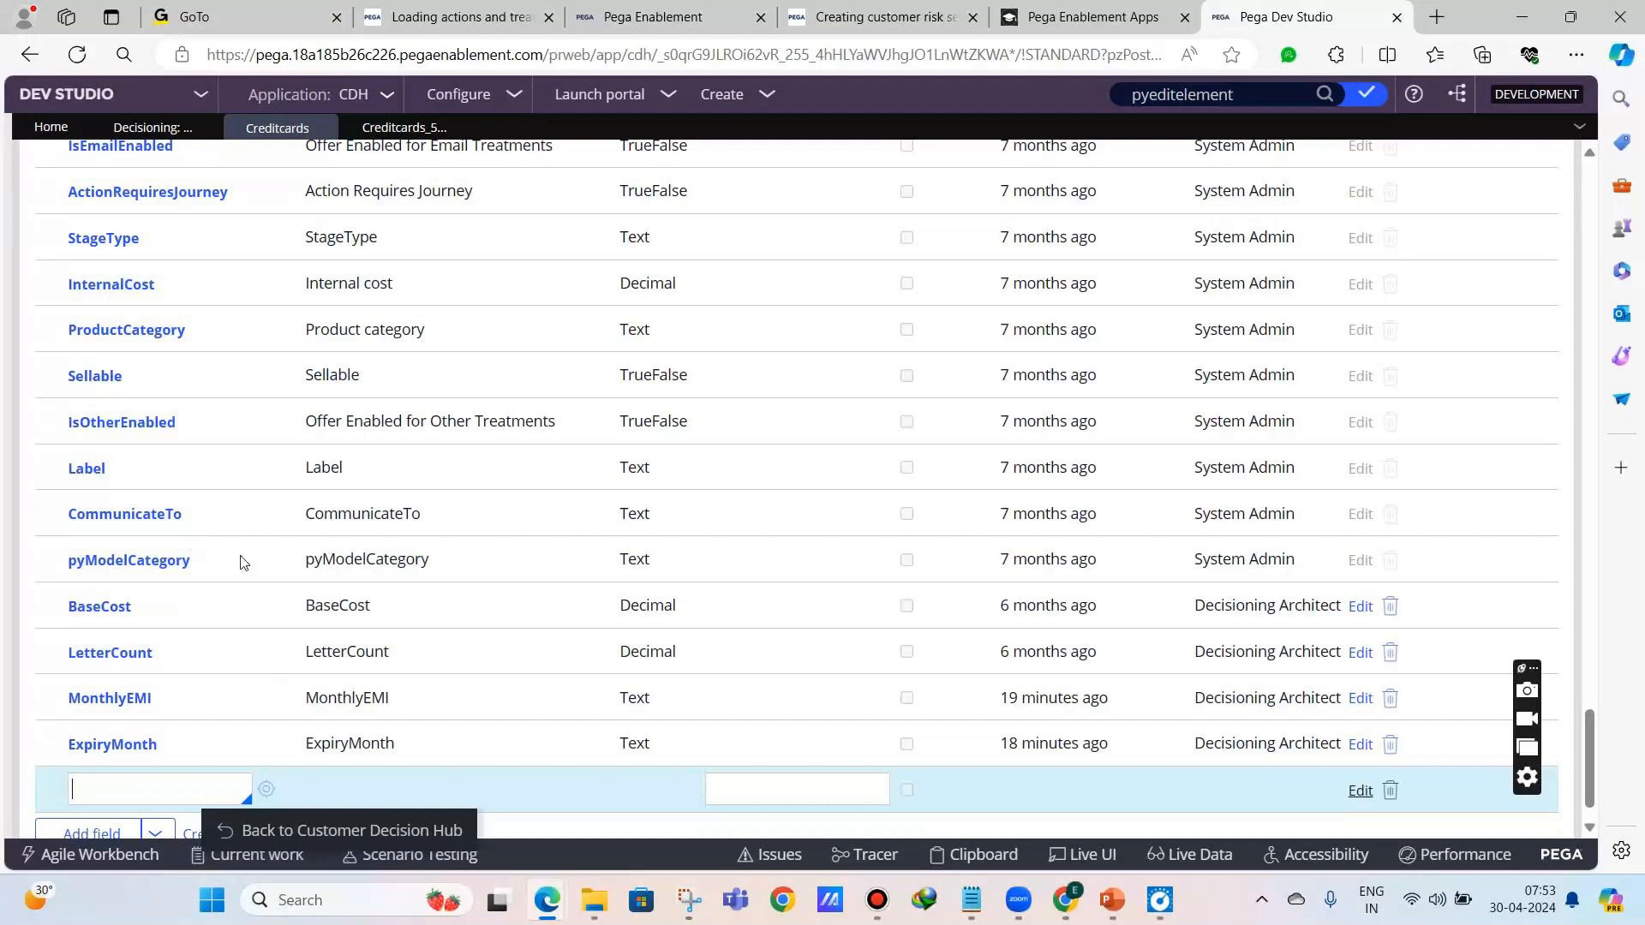
pyautogui.scroll(20, 241, 562)
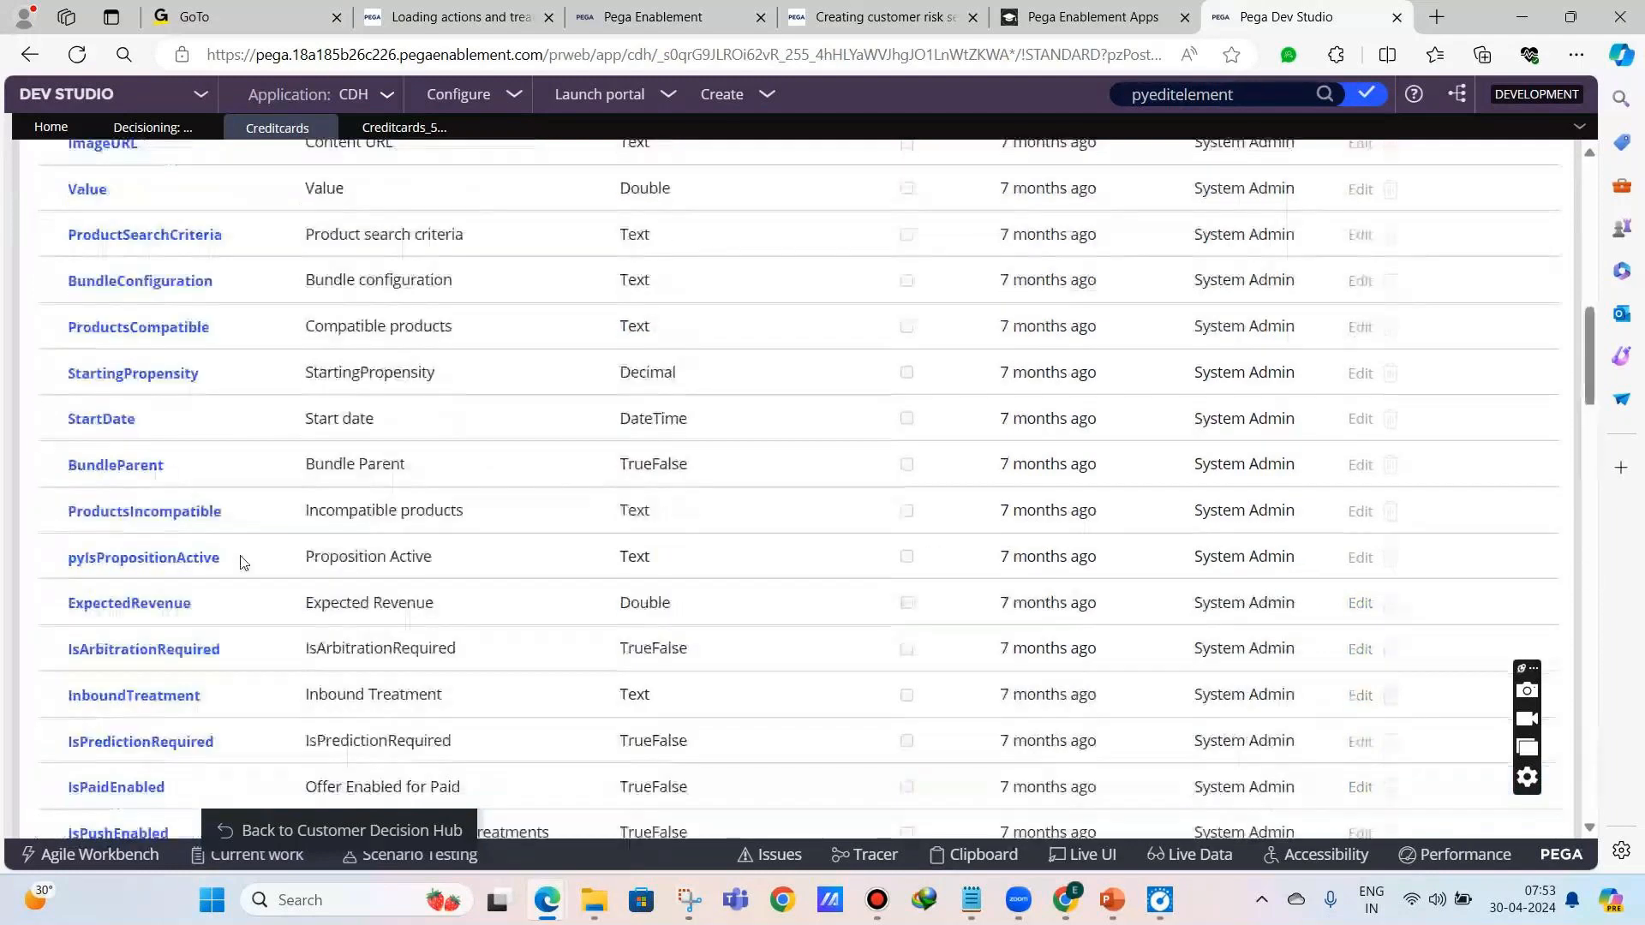
pyautogui.scroll(-20, 249, 564)
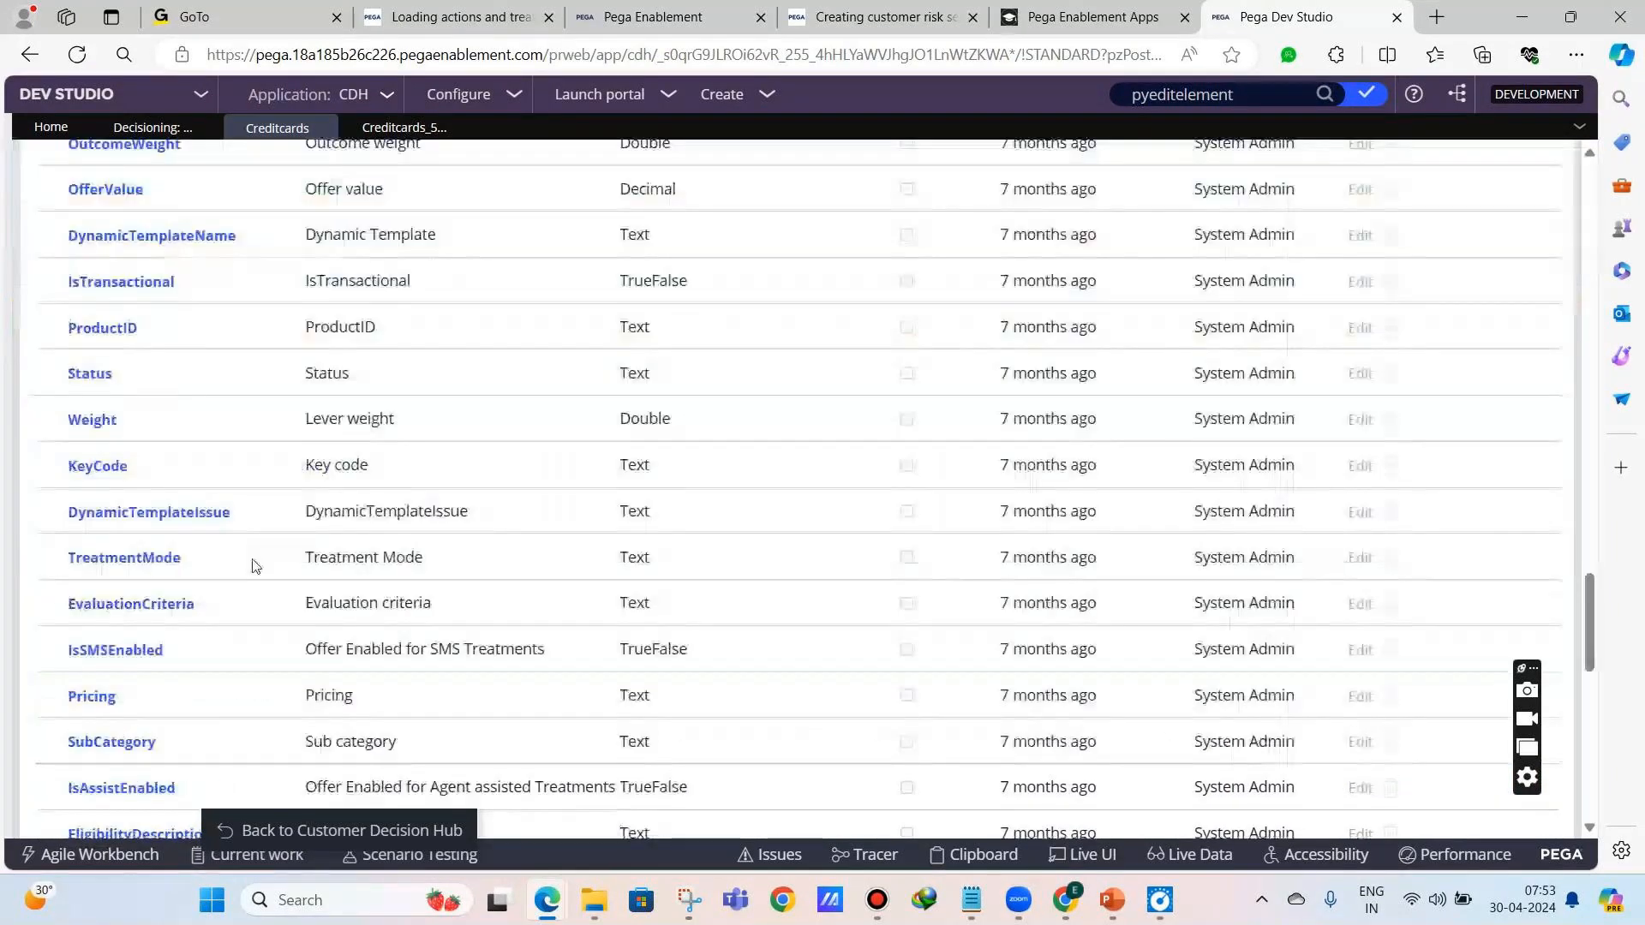
pyautogui.scroll(-10, 255, 565)
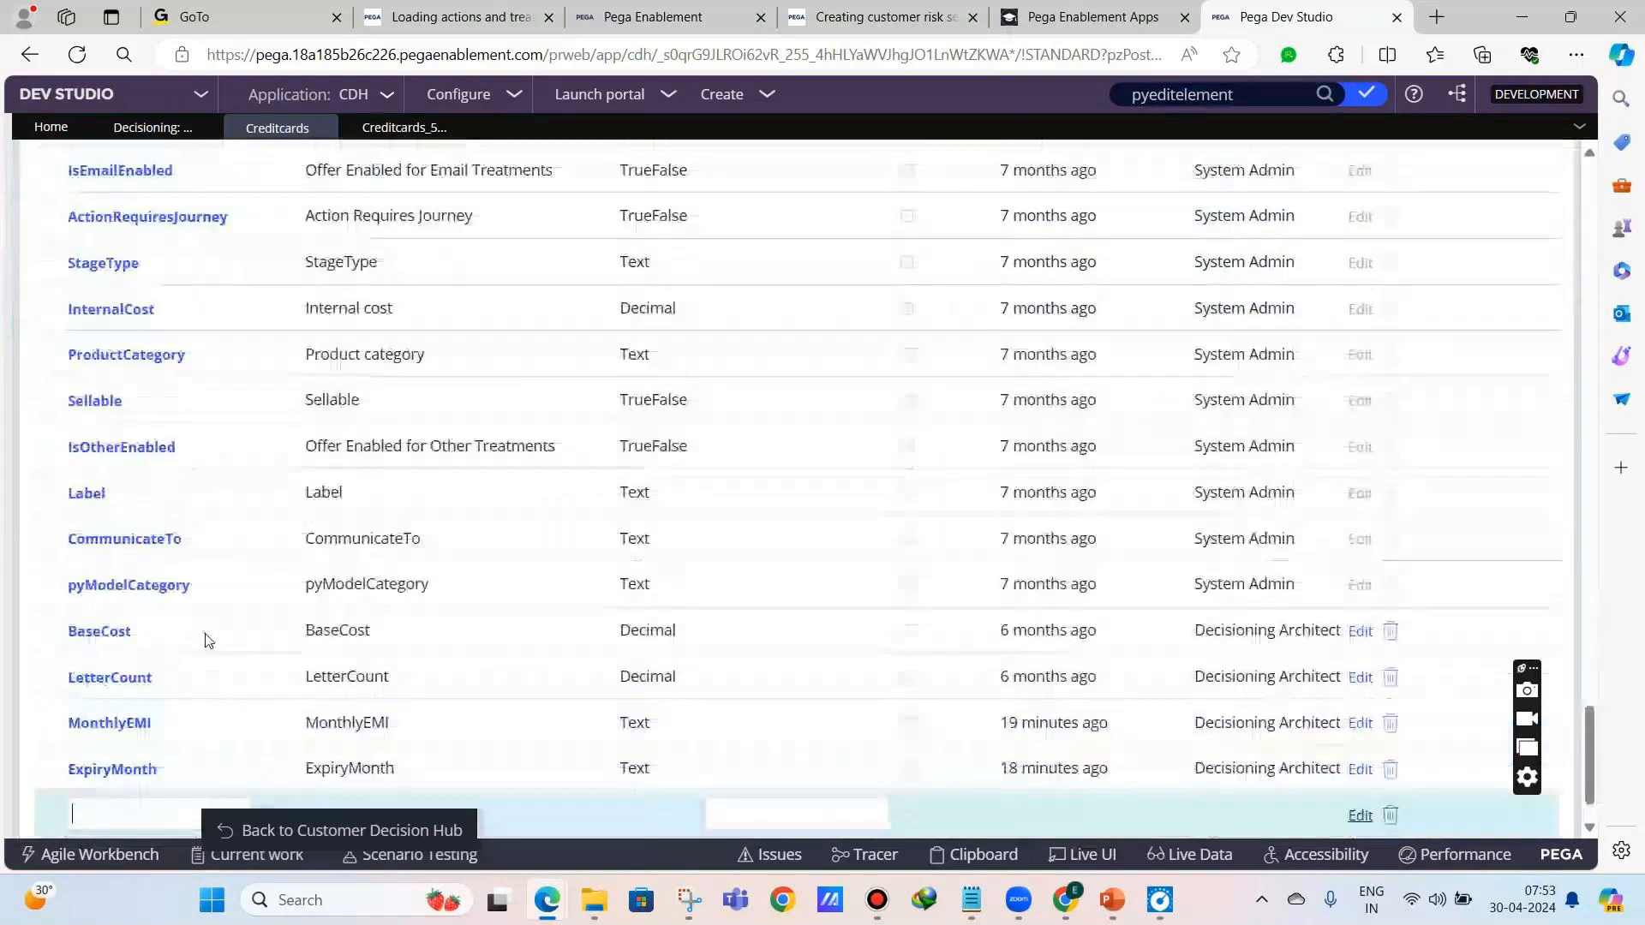
pyautogui.scroll(20, 208, 641)
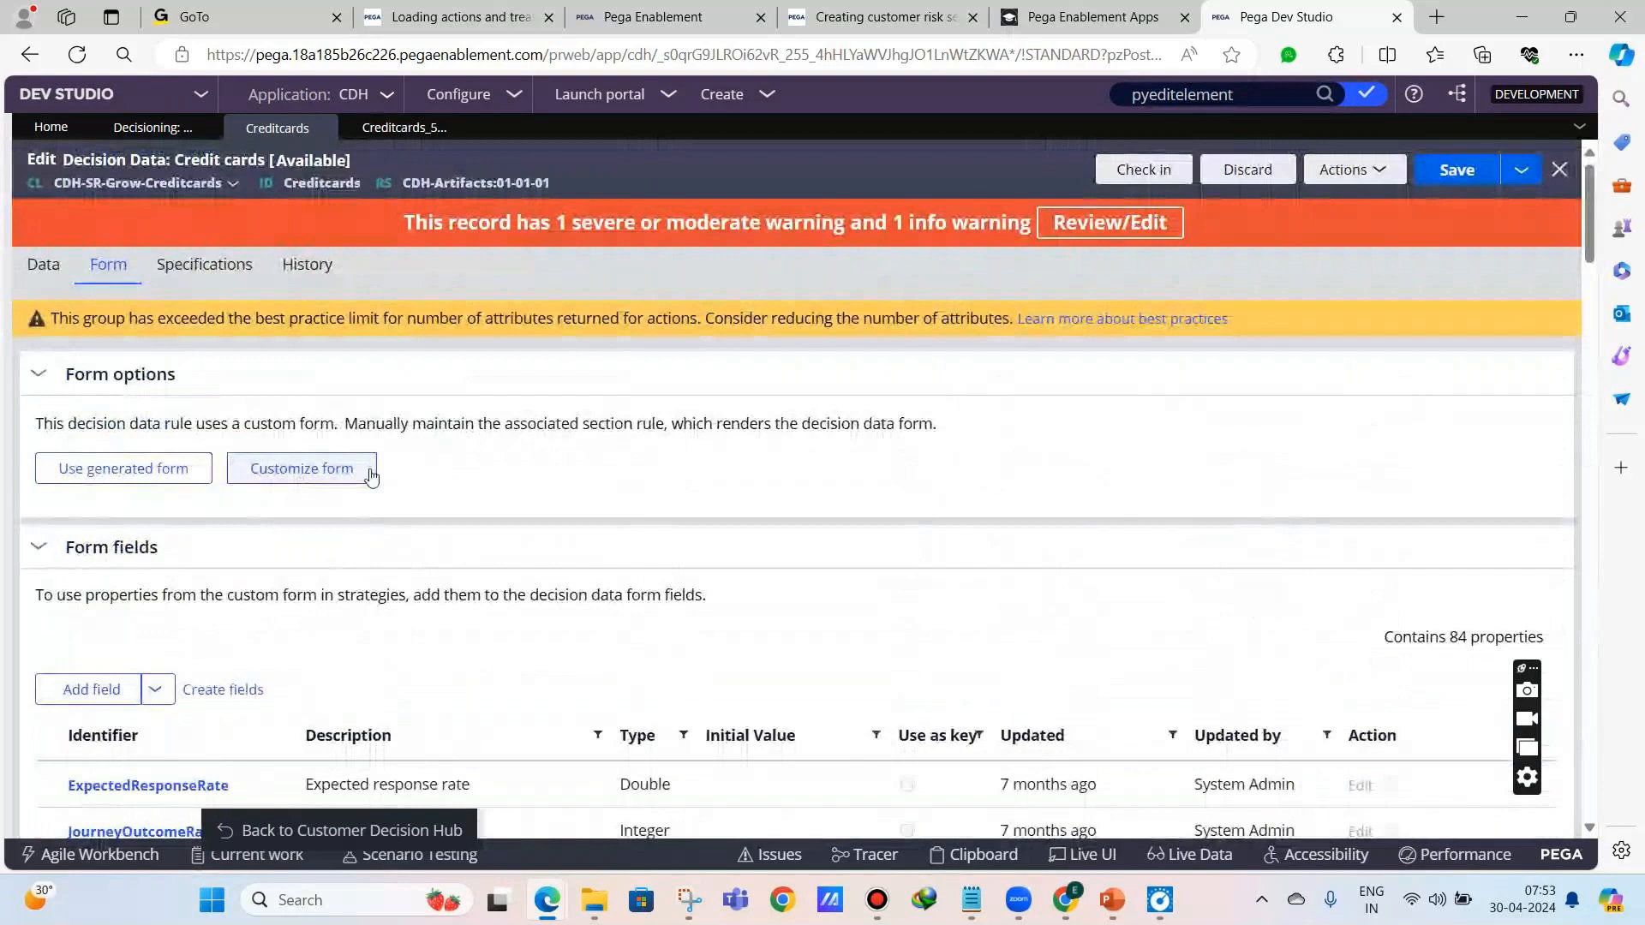
pyautogui.scroll(-15, 377, 497)
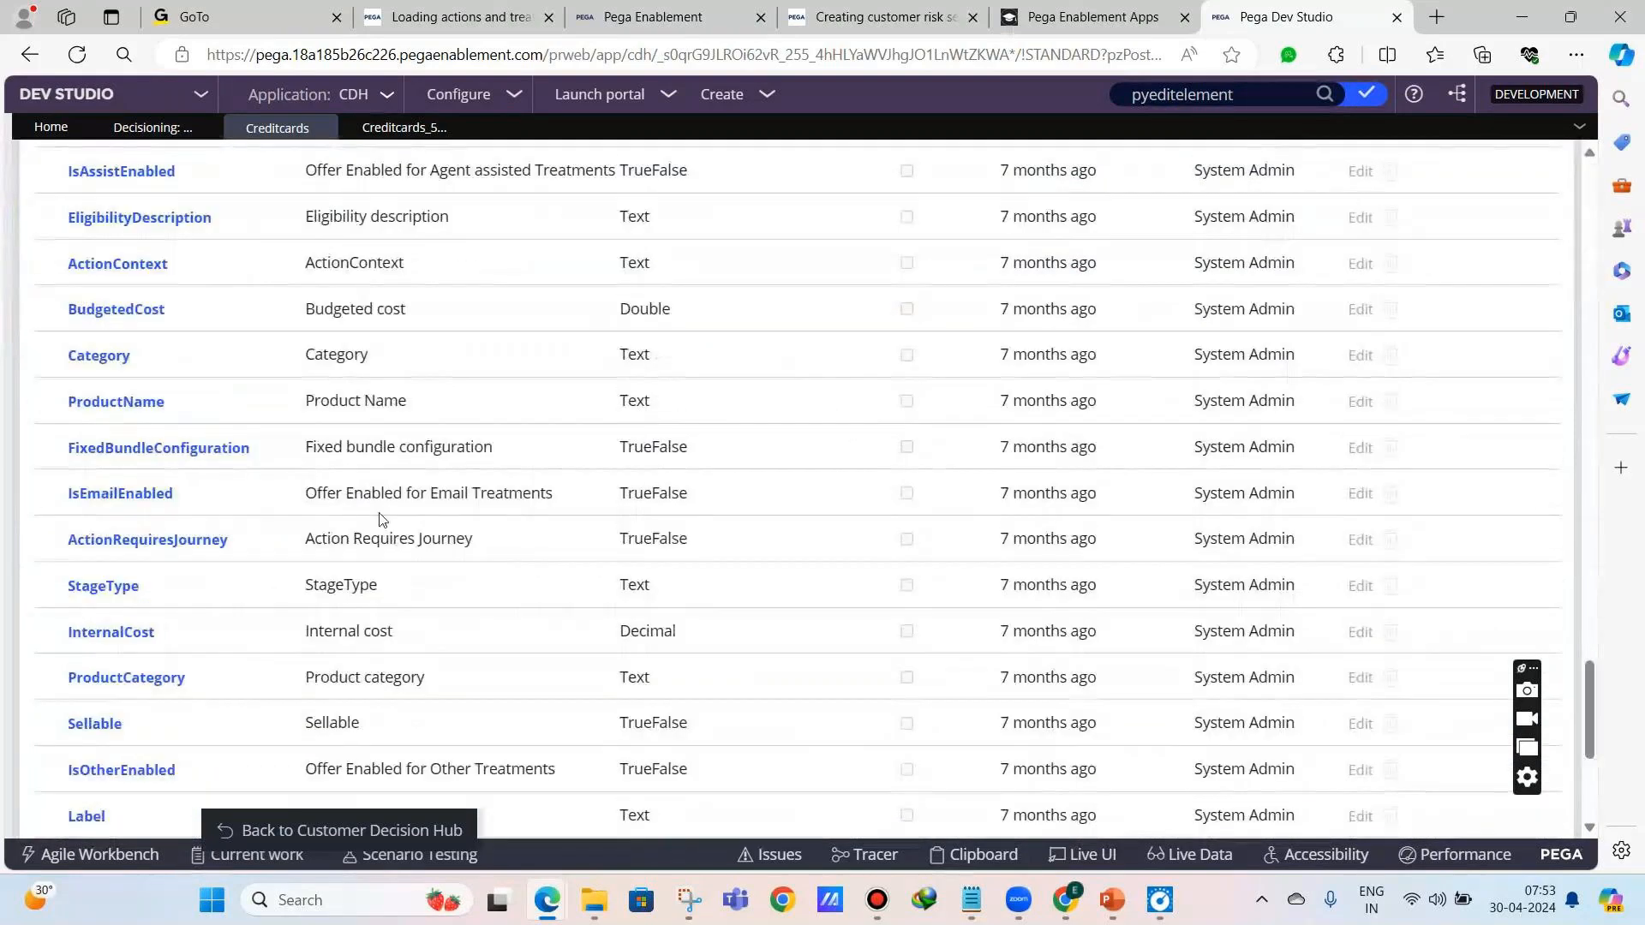
pyautogui.scroll(-5, 381, 520)
pyautogui.click(165, 730)
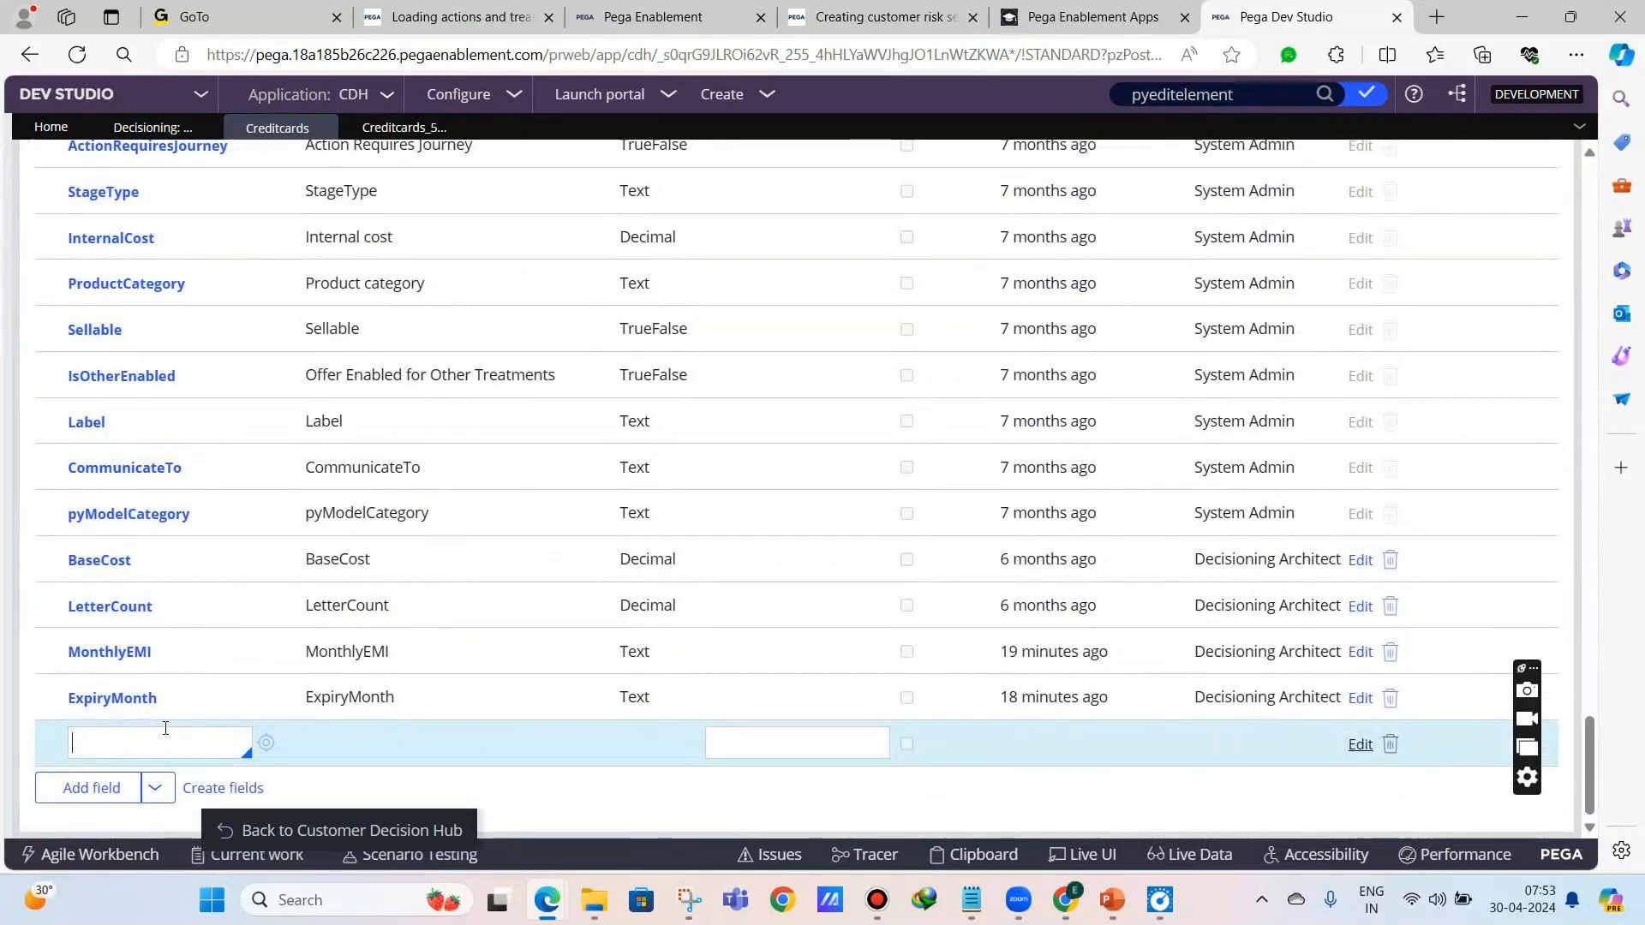
pyautogui.write('AgeApplicable')
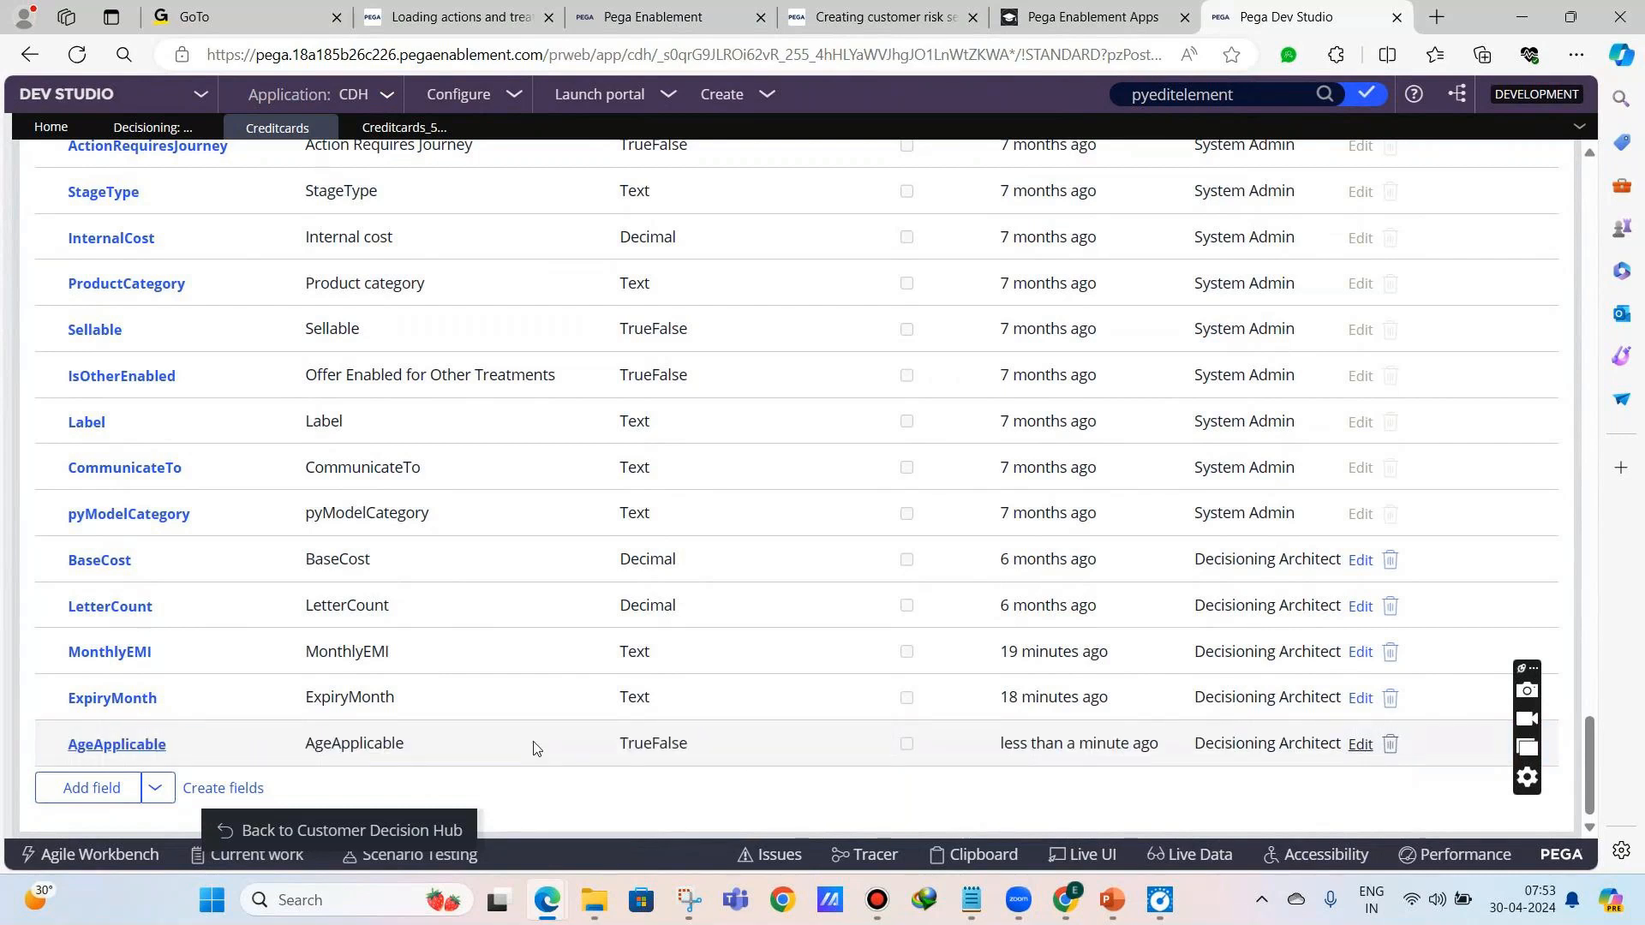
pyautogui.click(76, 789)
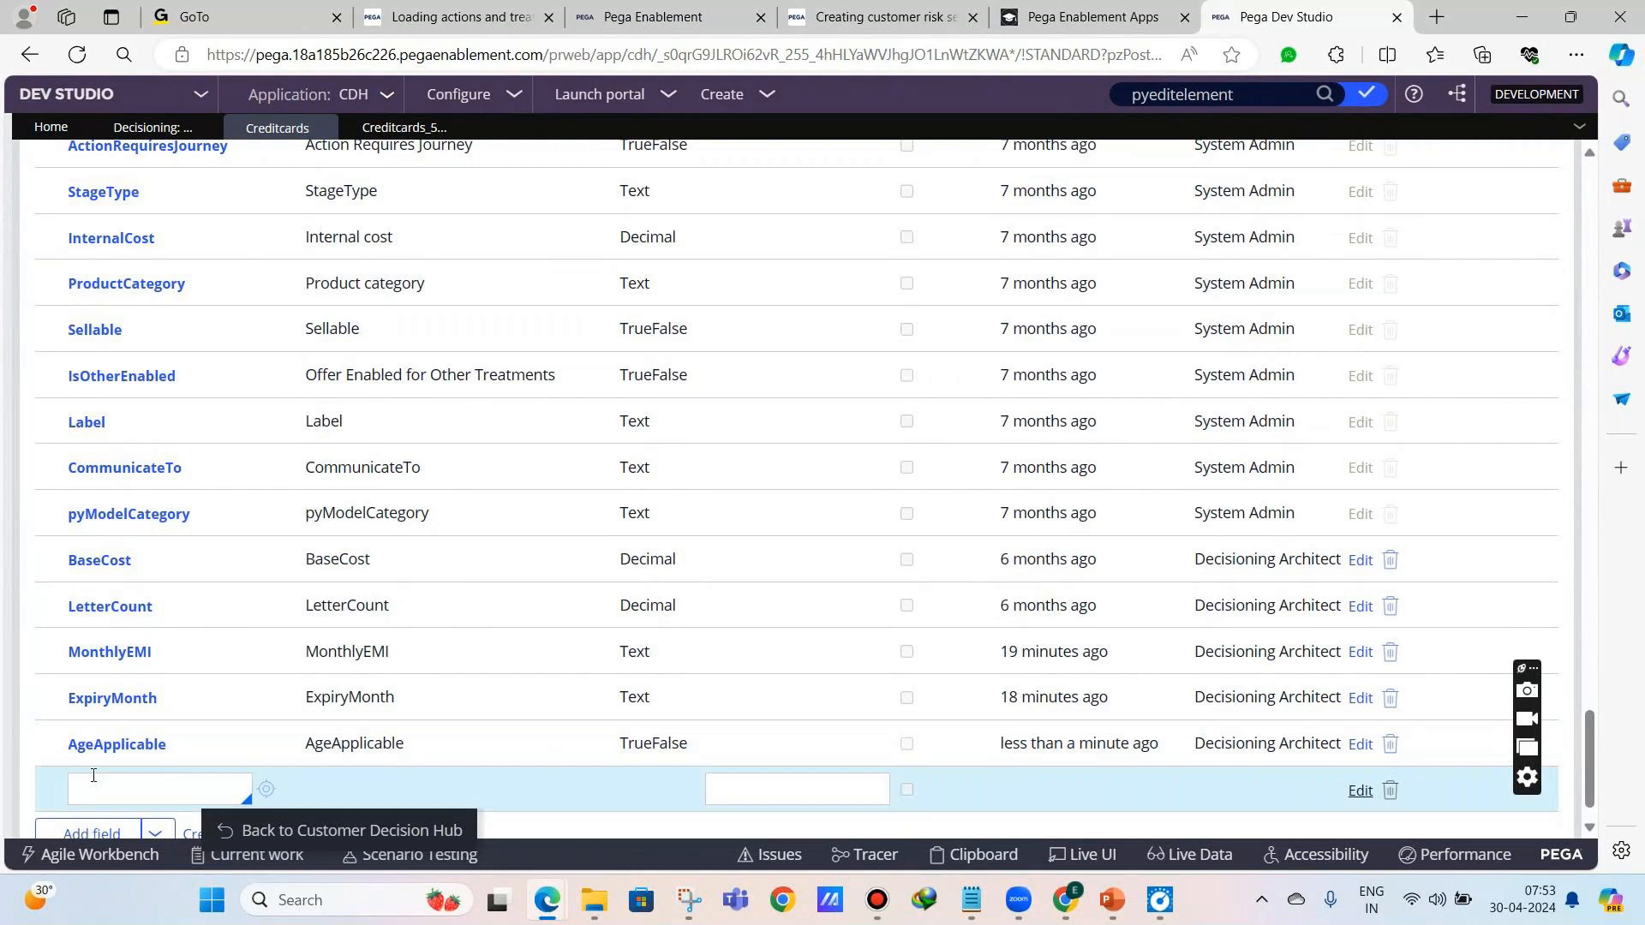
pyautogui.scroll(5, 204, 724)
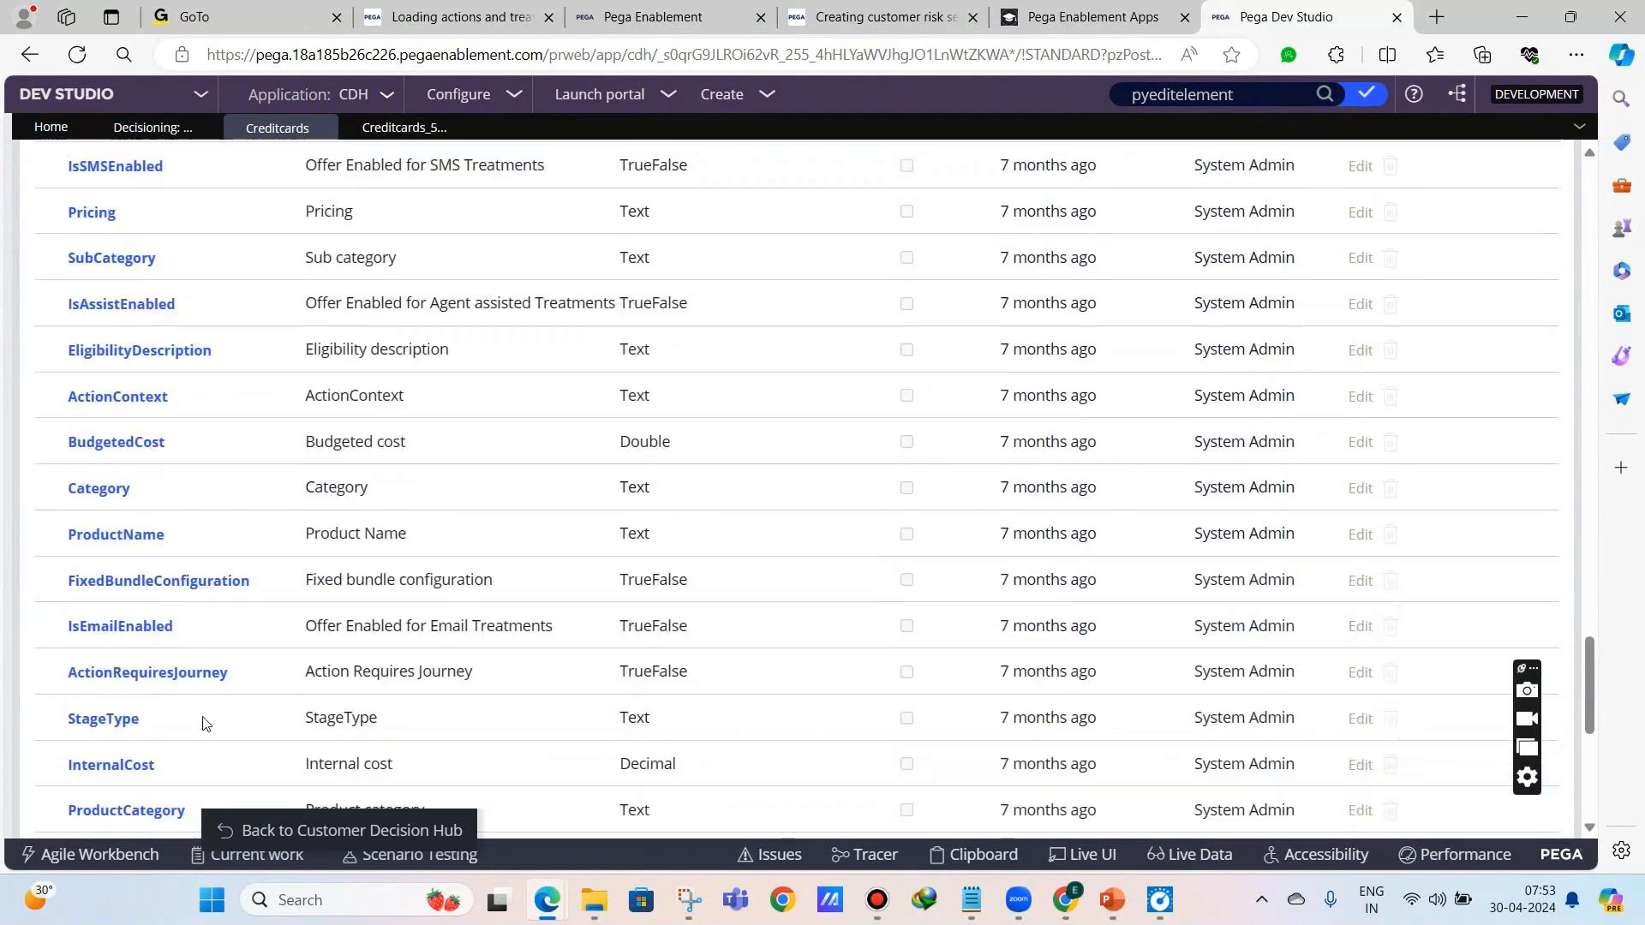
pyautogui.scroll(1, 204, 724)
pyautogui.scroll(9, 203, 724)
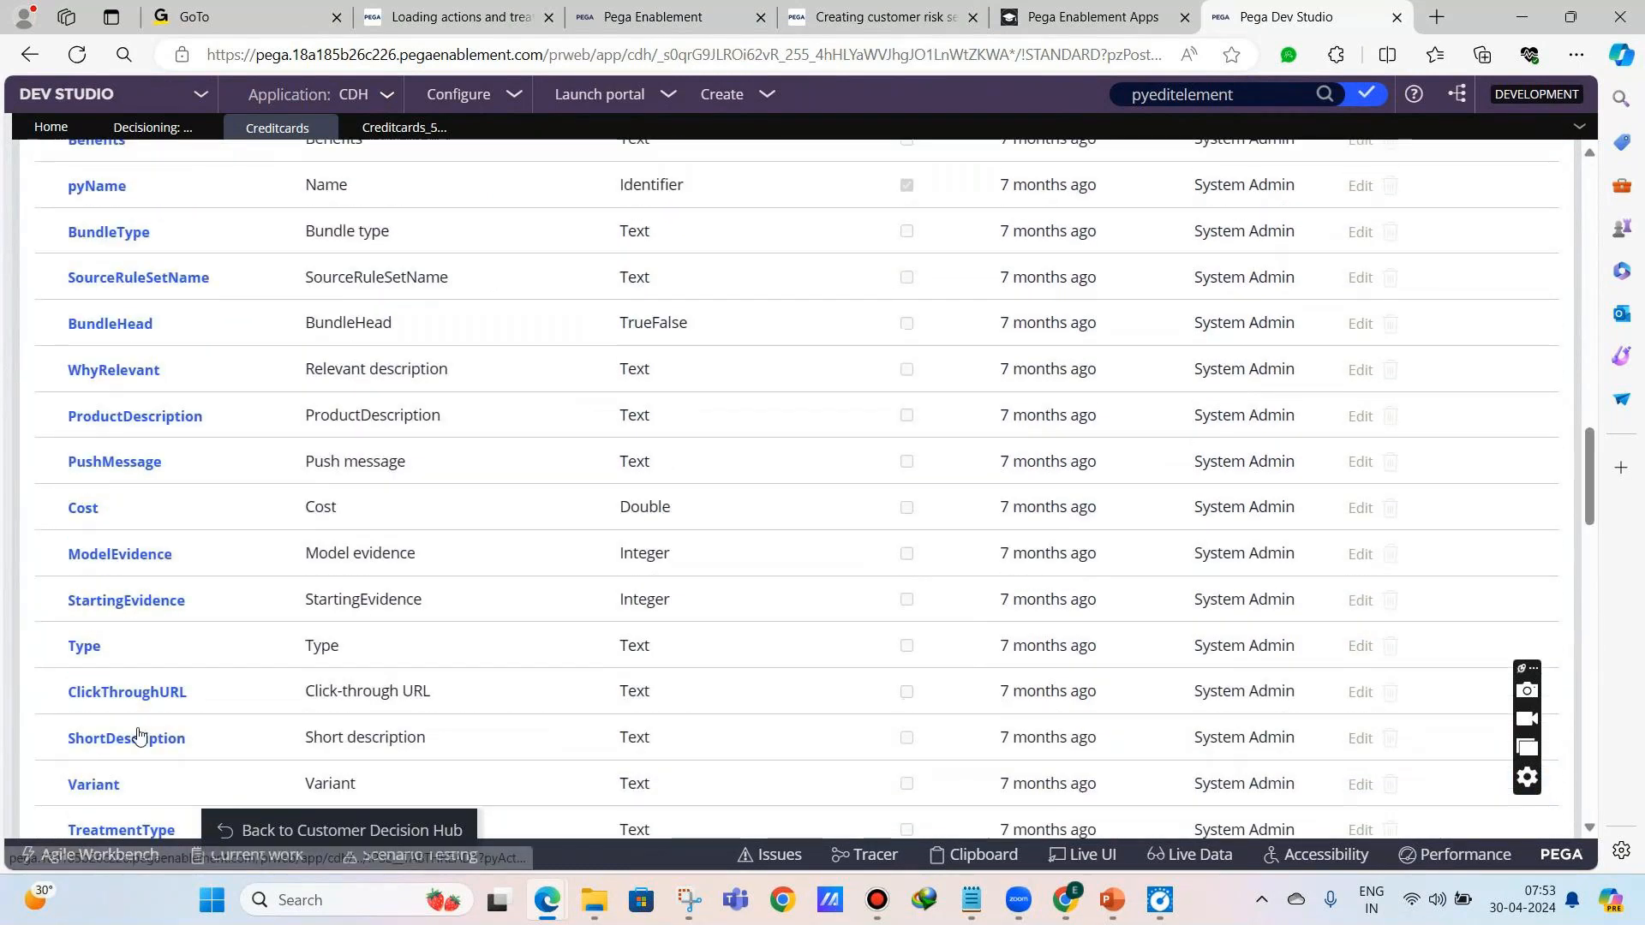
pyautogui.scroll(-20, 204, 701)
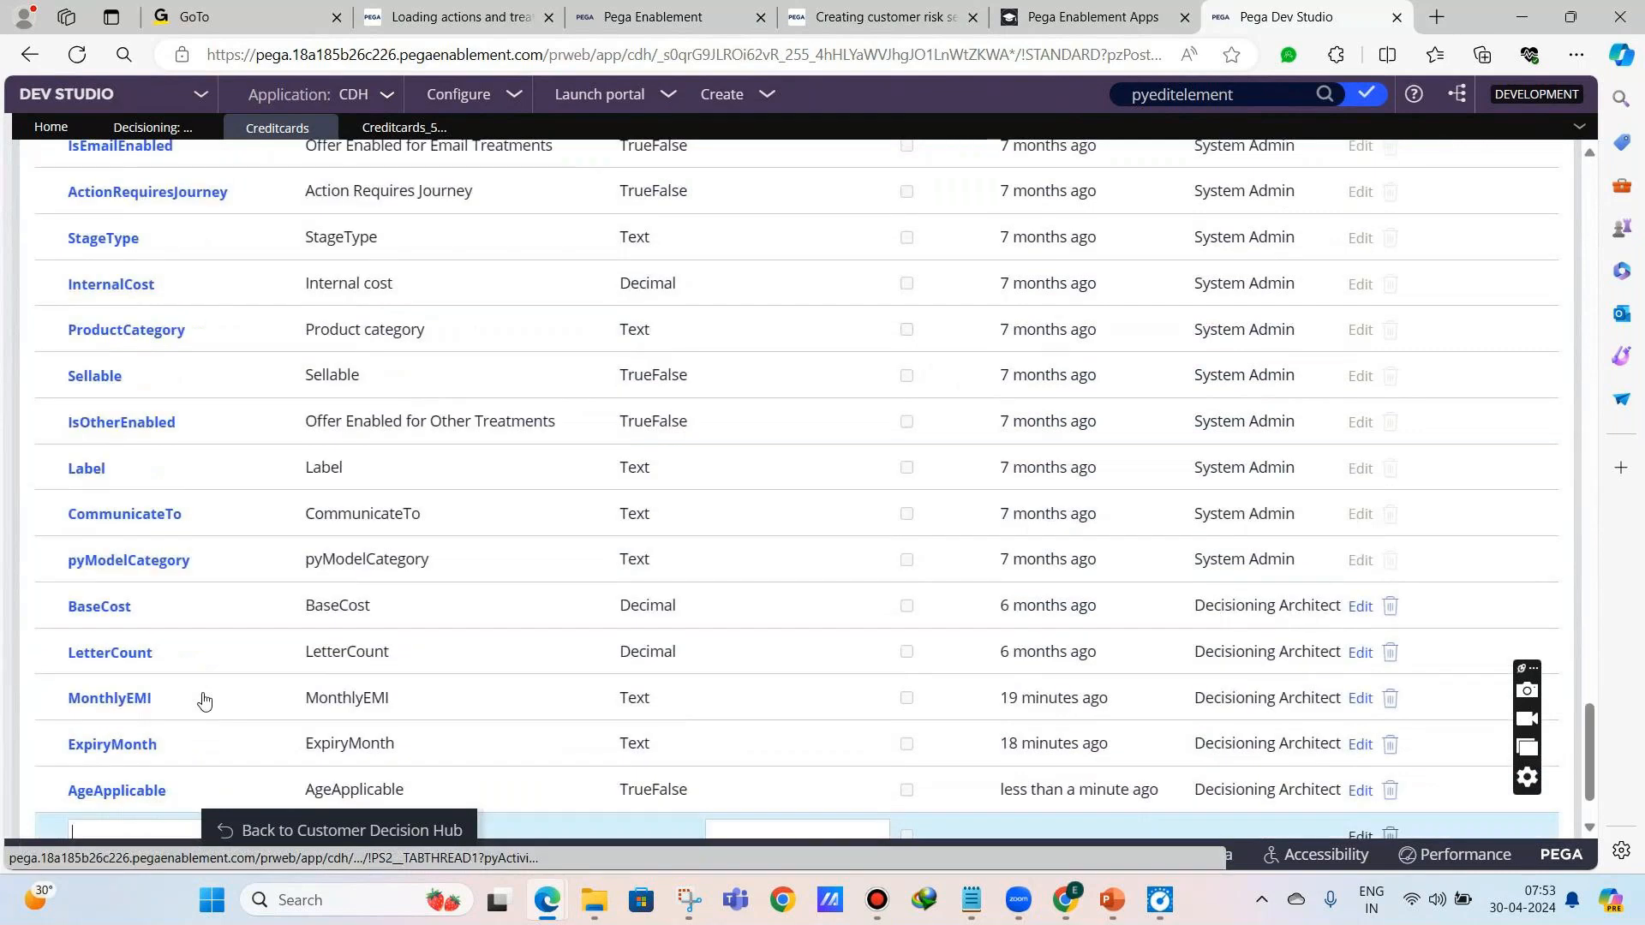
pyautogui.scroll(-1, 204, 701)
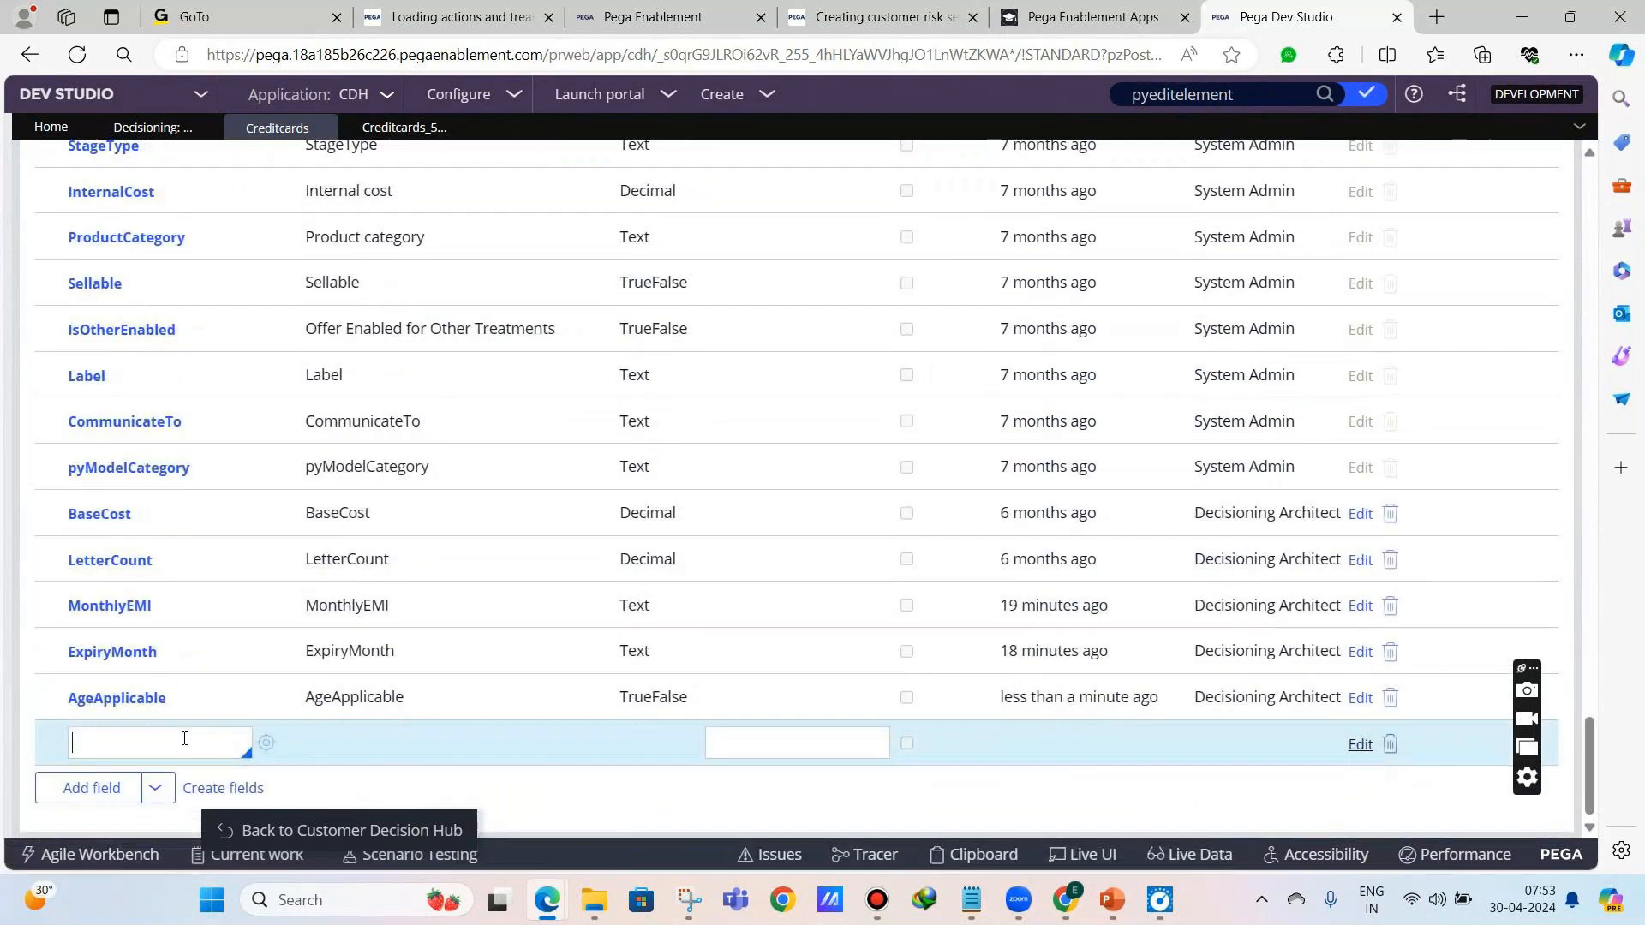
pyautogui.scroll(7, 185, 738)
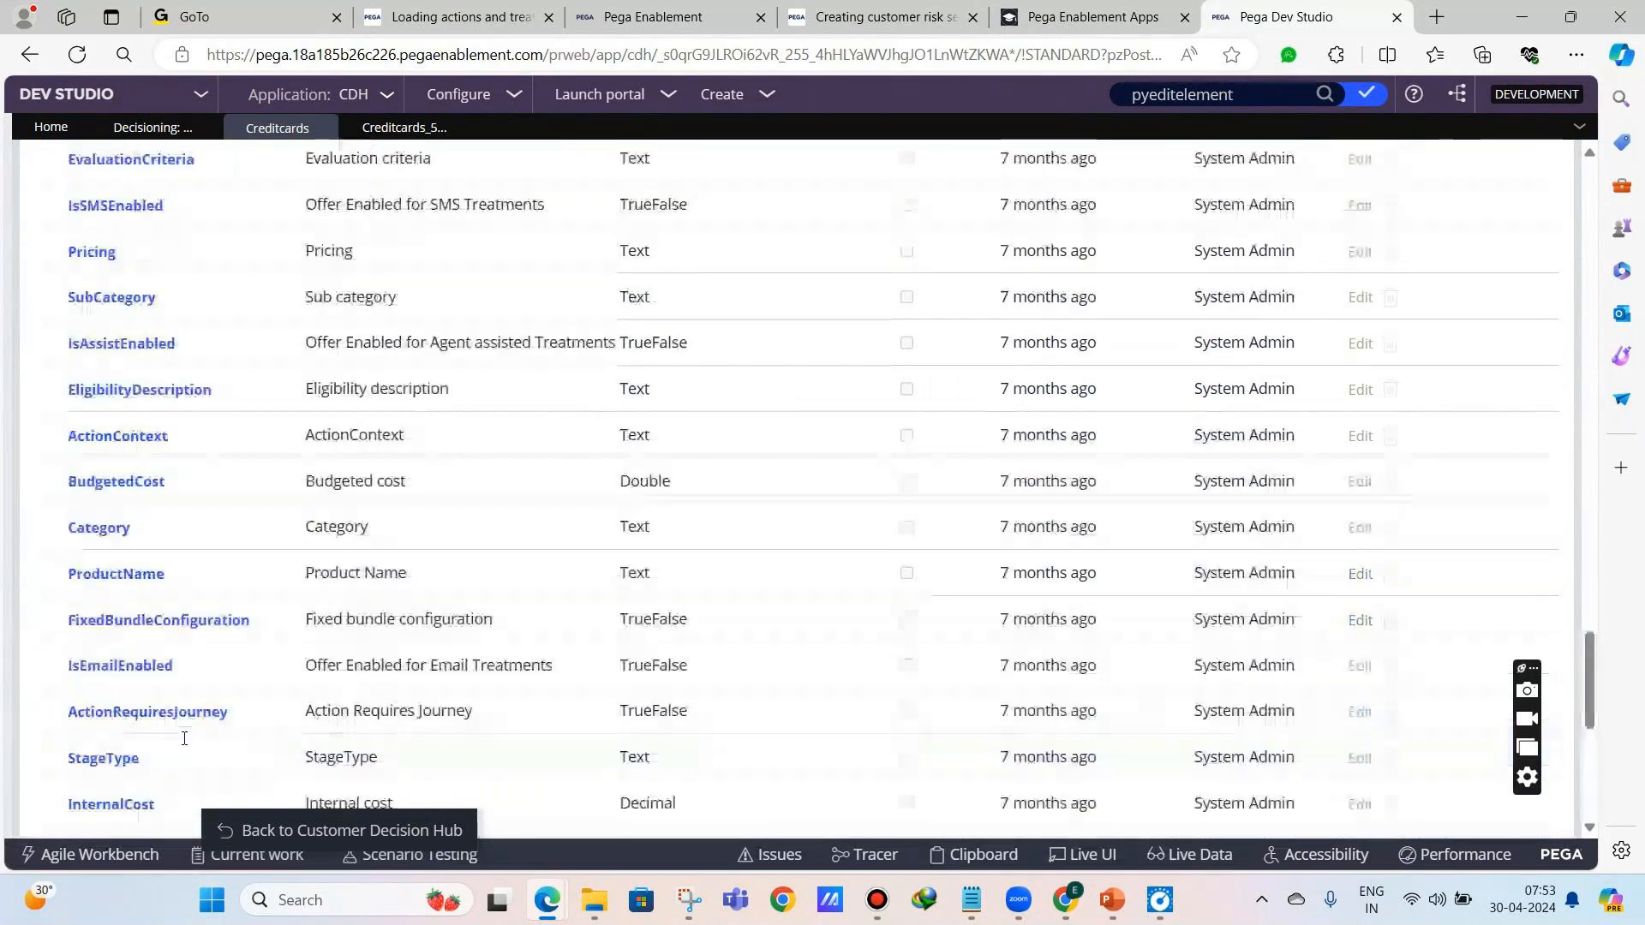
pyautogui.scroll(20, 184, 738)
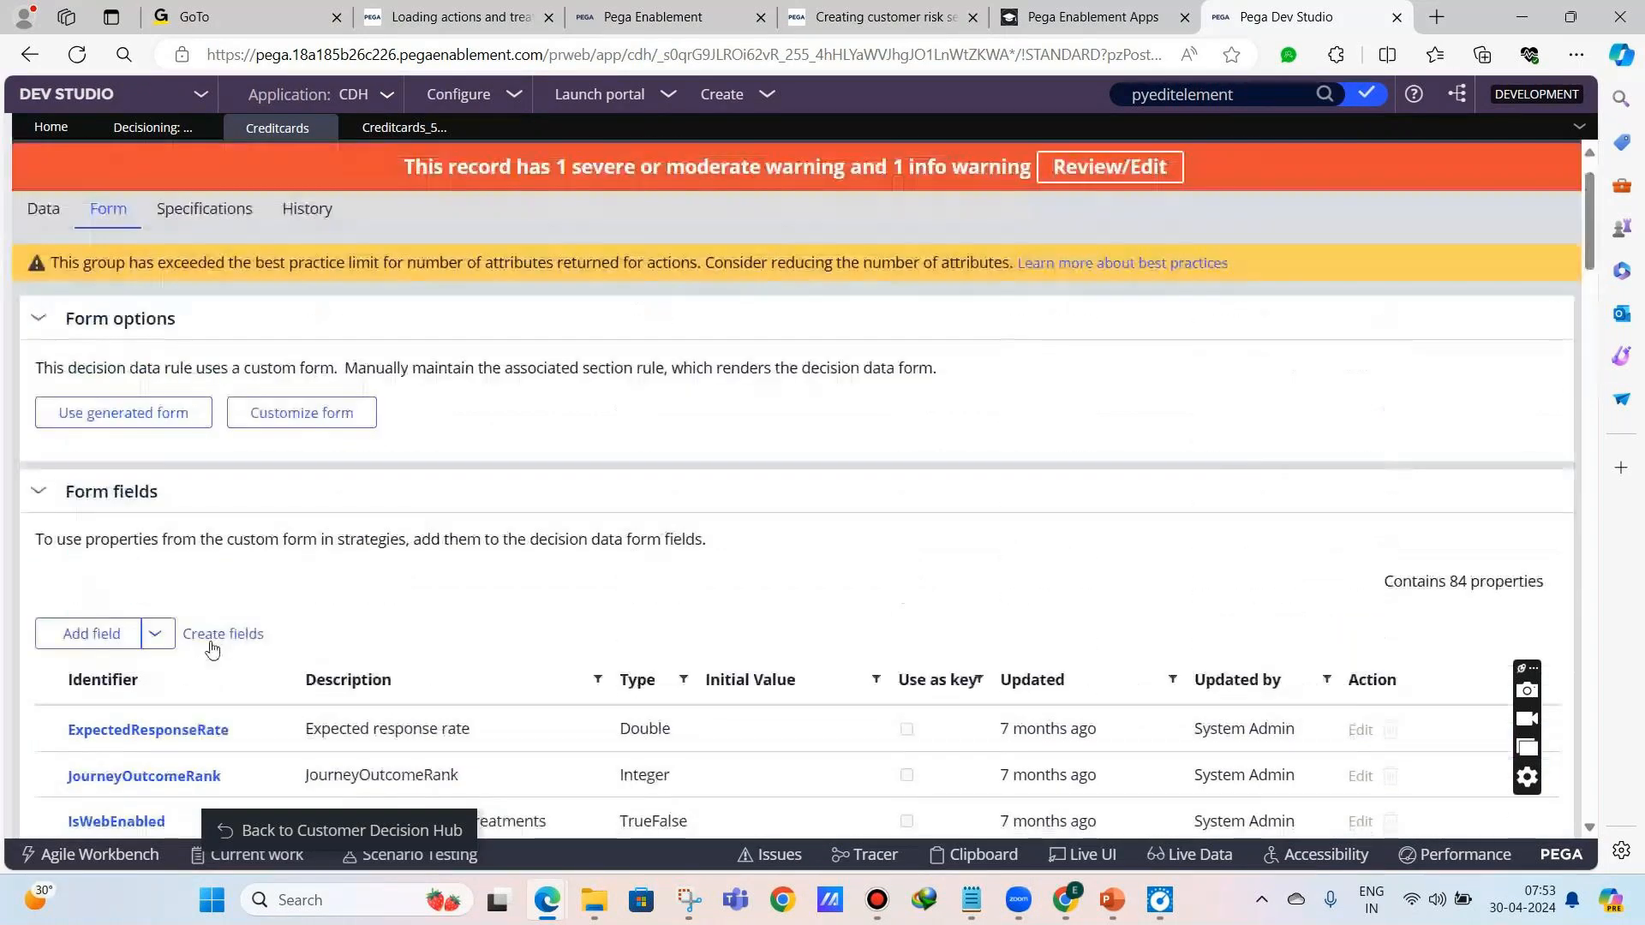
pyautogui.scroll(1, 213, 649)
# - Compare the fields in the customized form's section with the form fields list of the Credit cards decision data
pyautogui.click(261, 476)
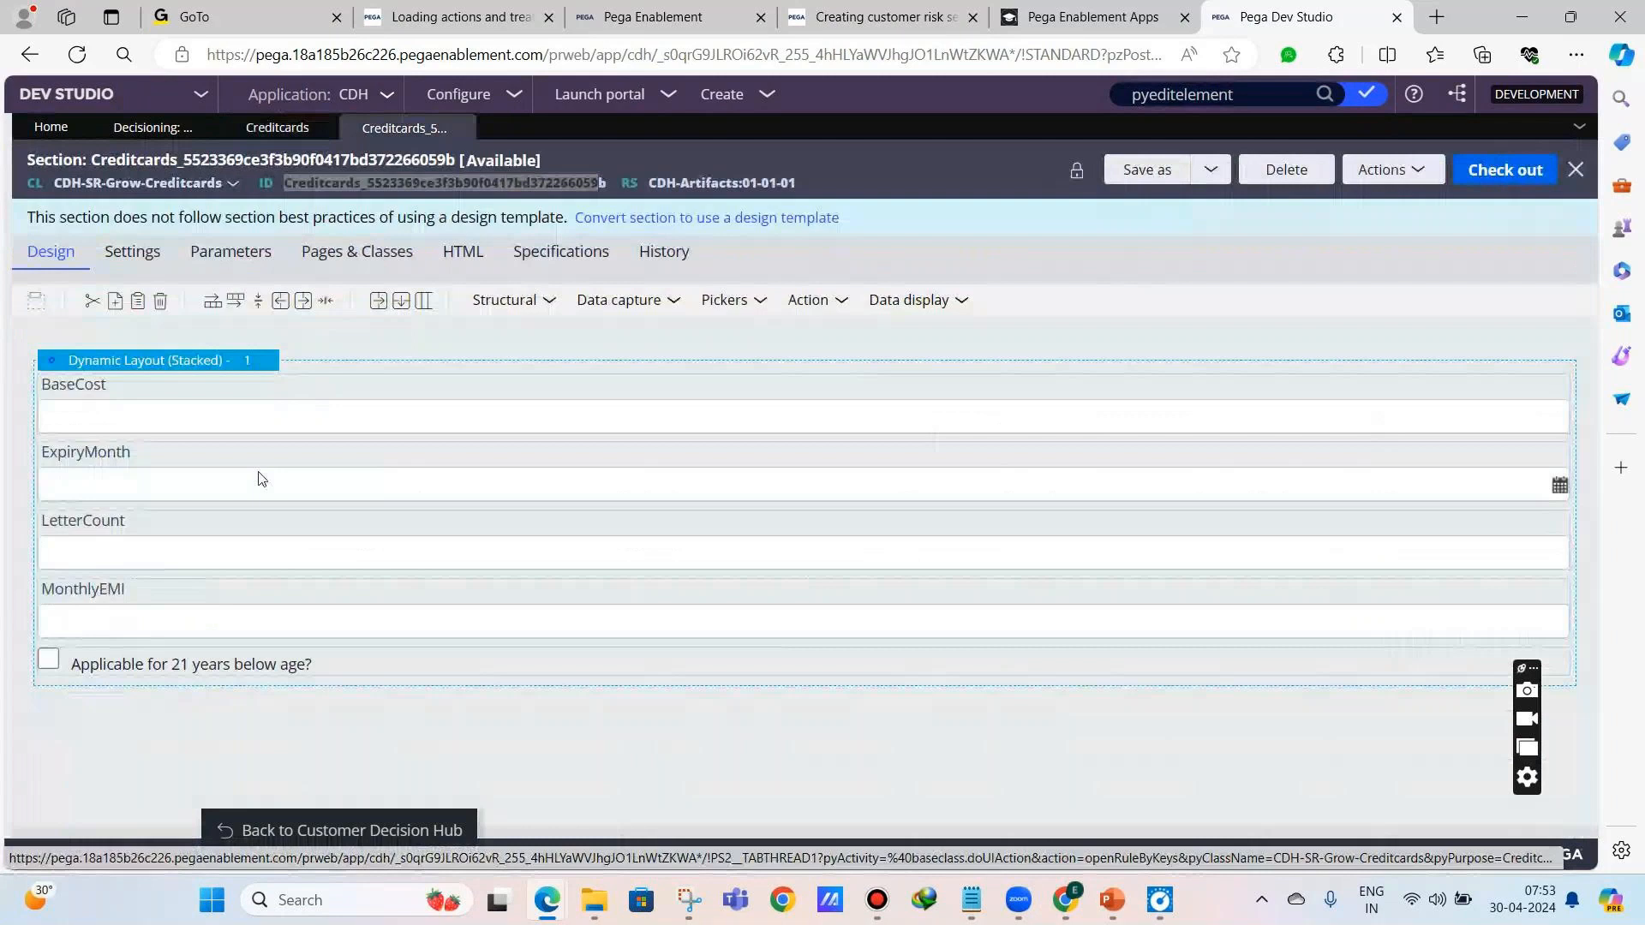
pyautogui.click(193, 476)
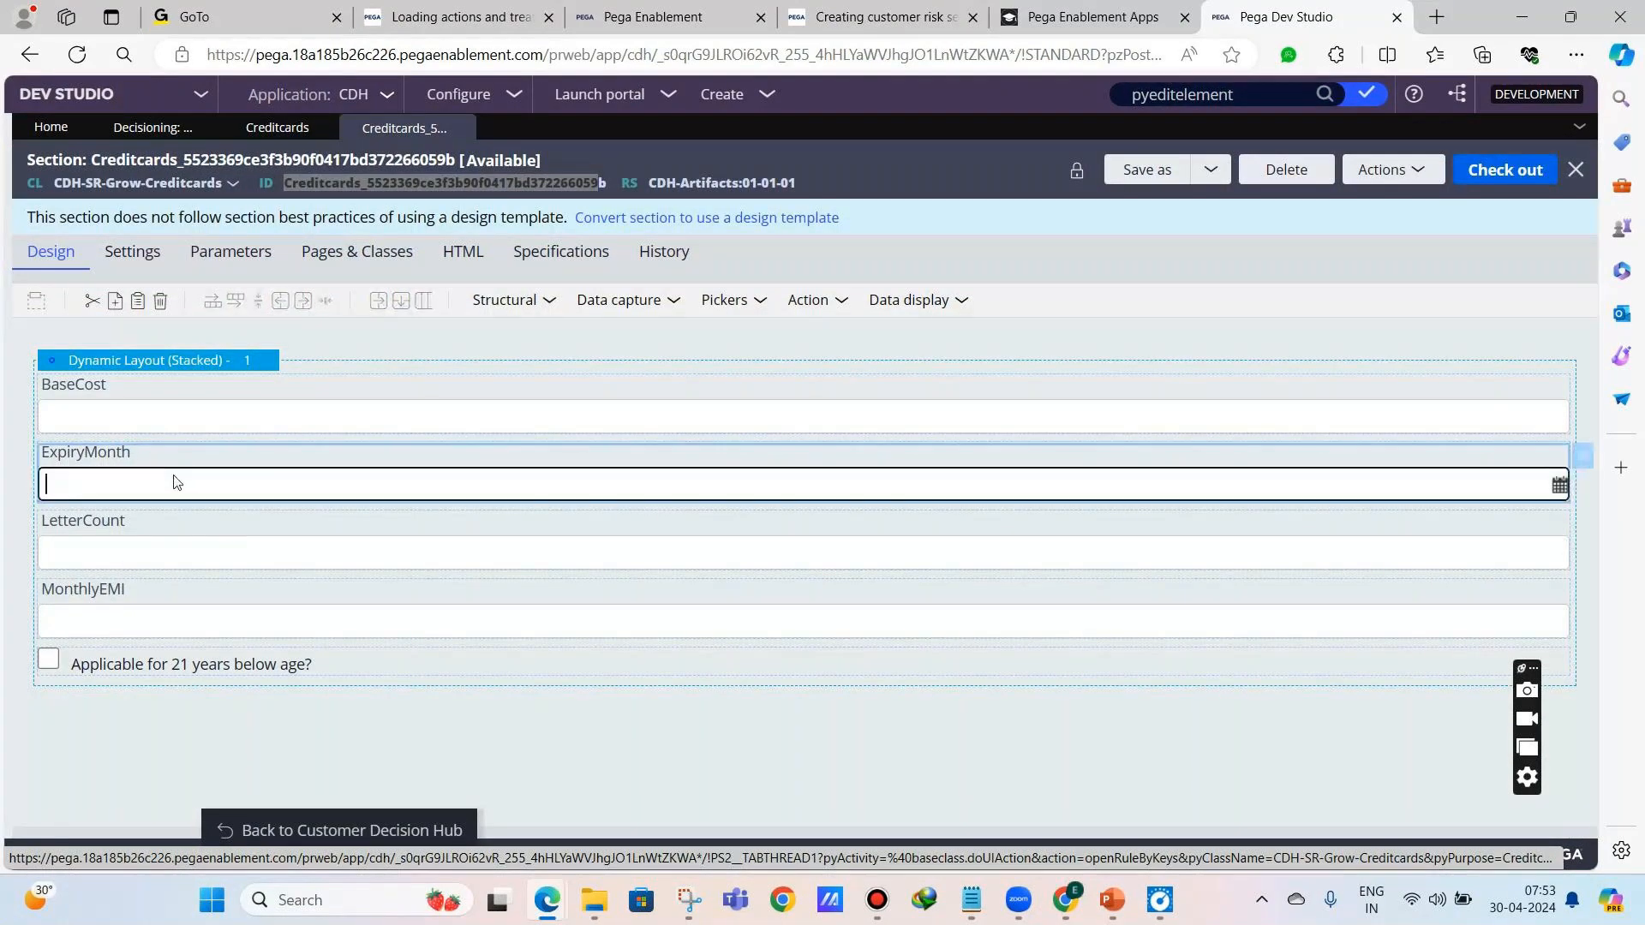
pyautogui.click(277, 128)
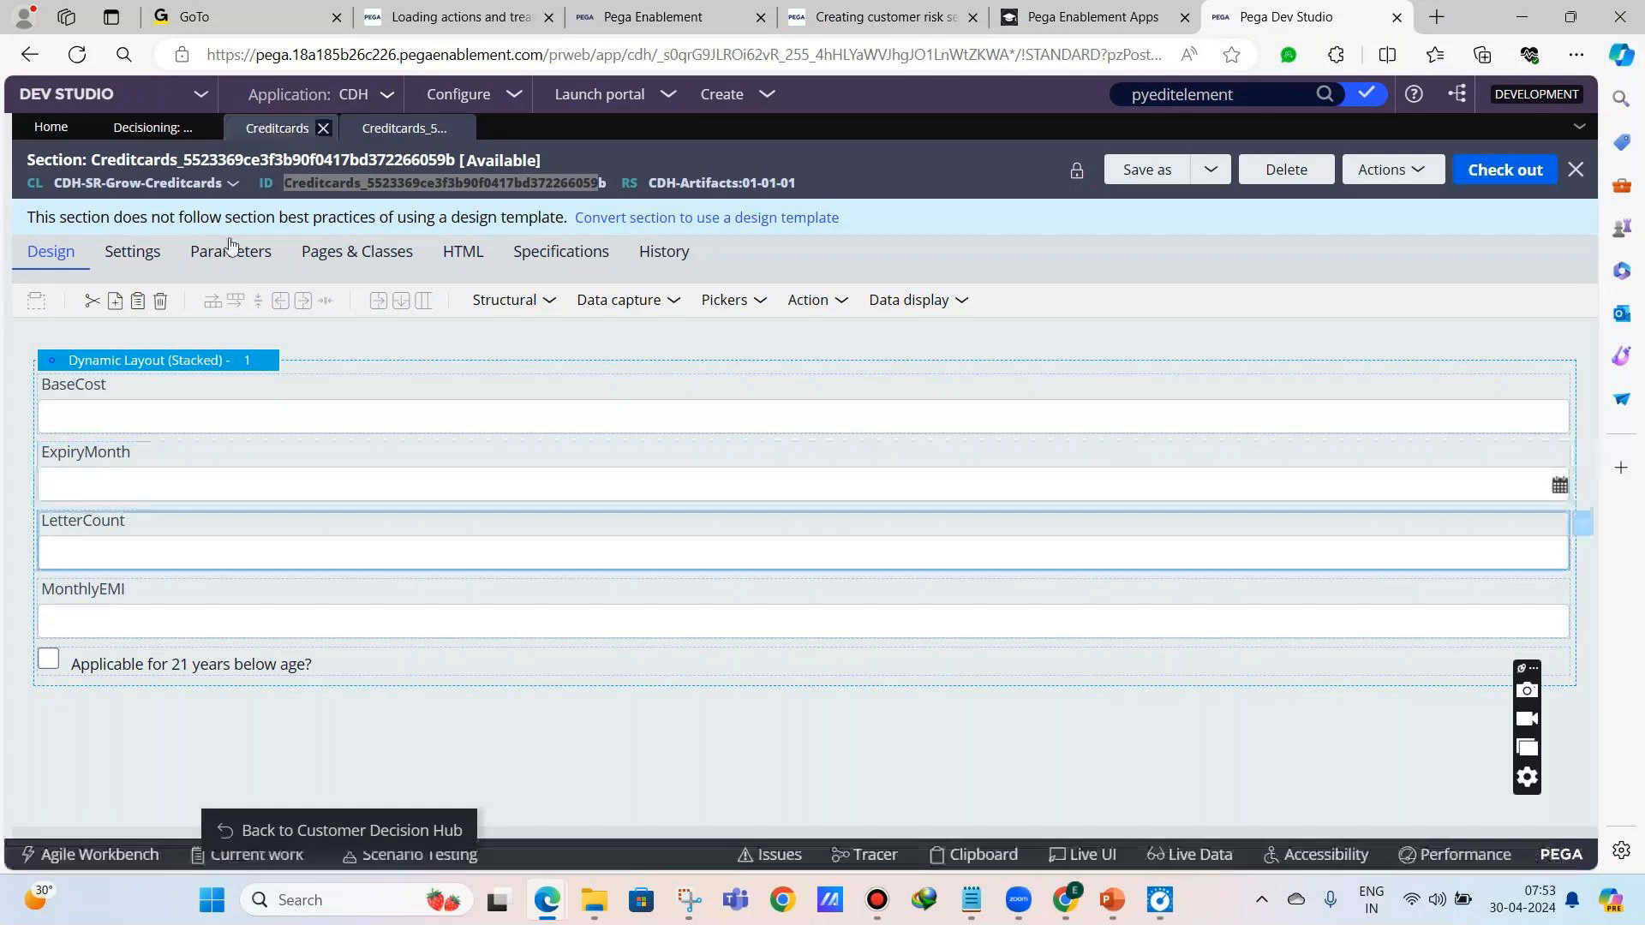
pyautogui.scroll(-10, 243, 562)
pyautogui.scroll(-15, 242, 562)
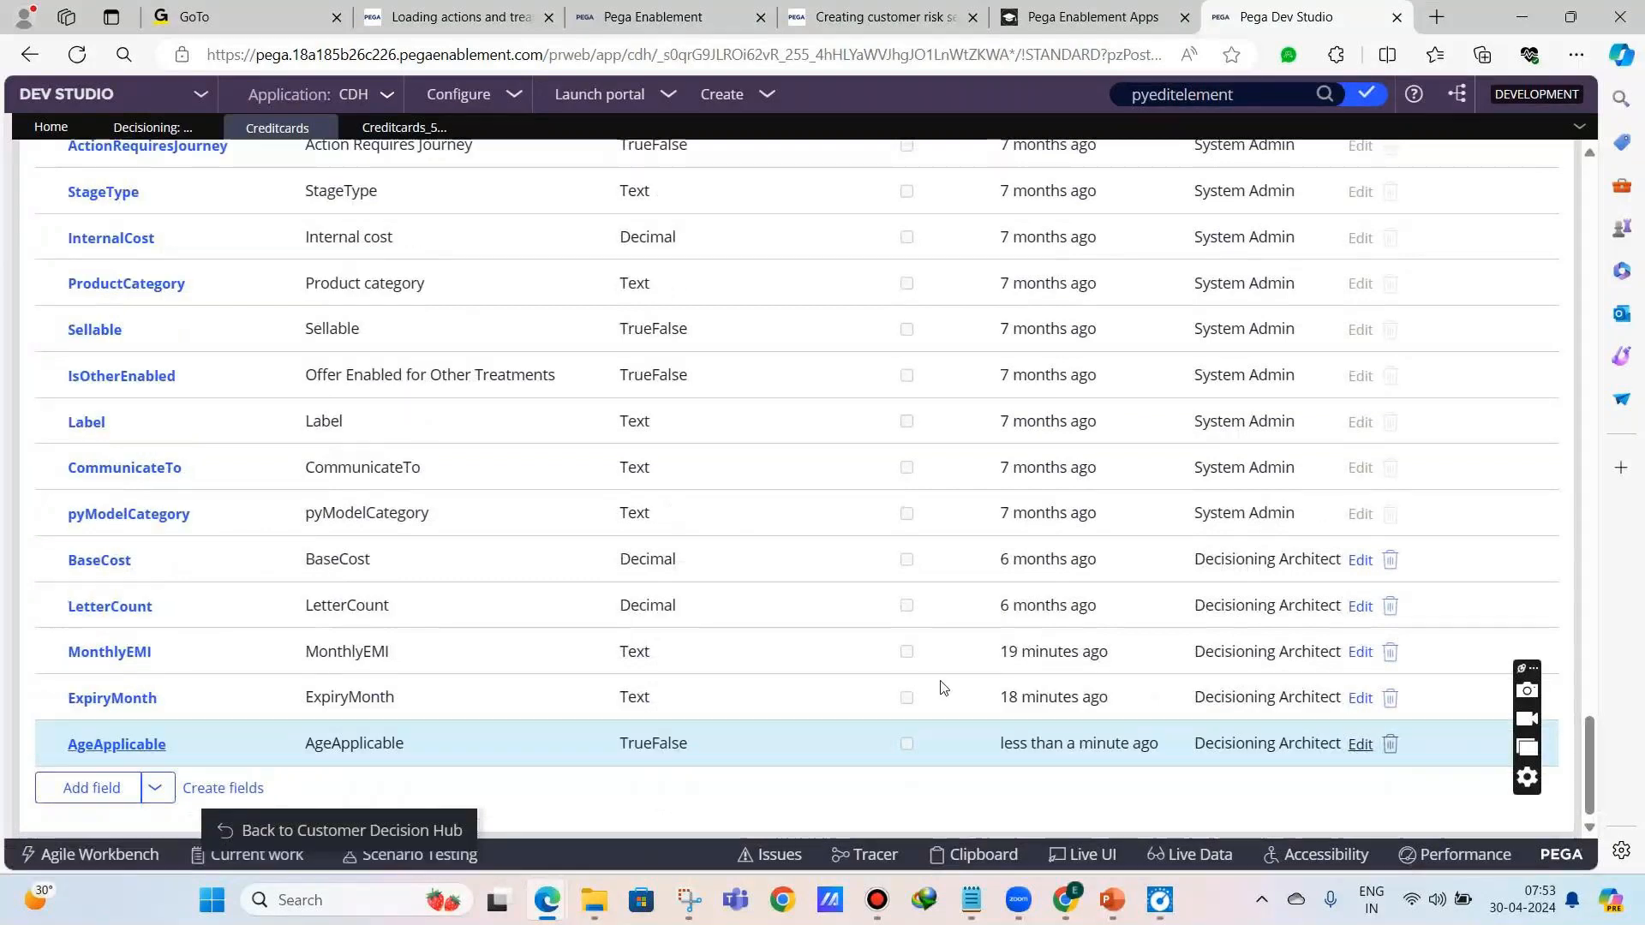
pyautogui.scroll(10, 837, 691)
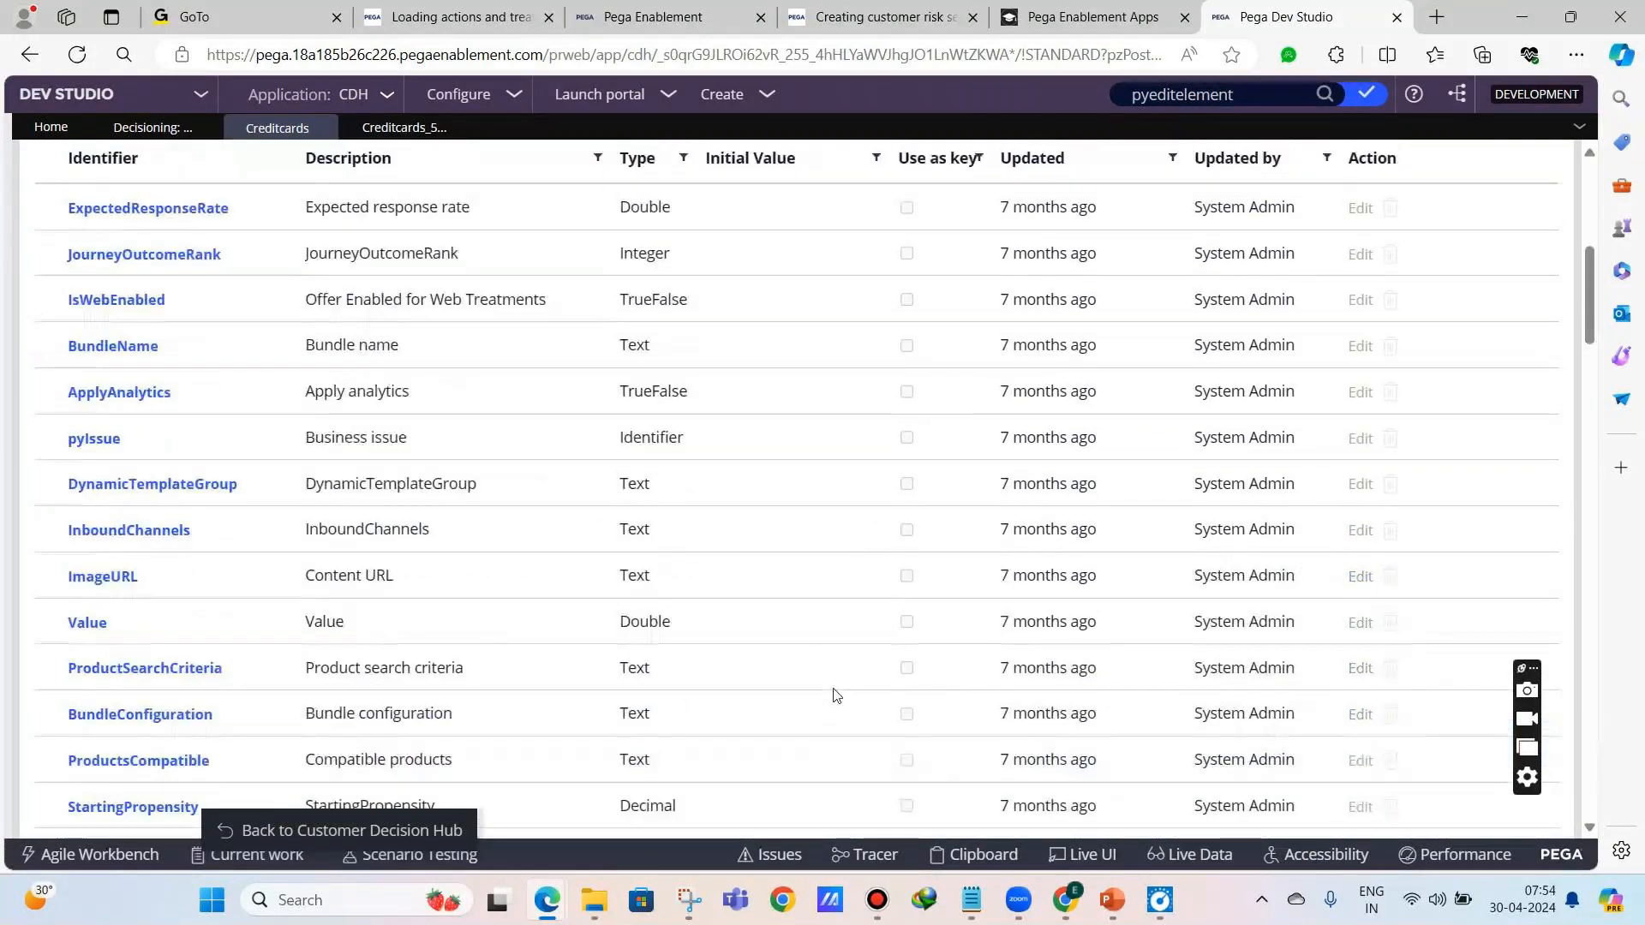
pyautogui.scroll(5, 835, 690)
pyautogui.scroll(-15, 835, 691)
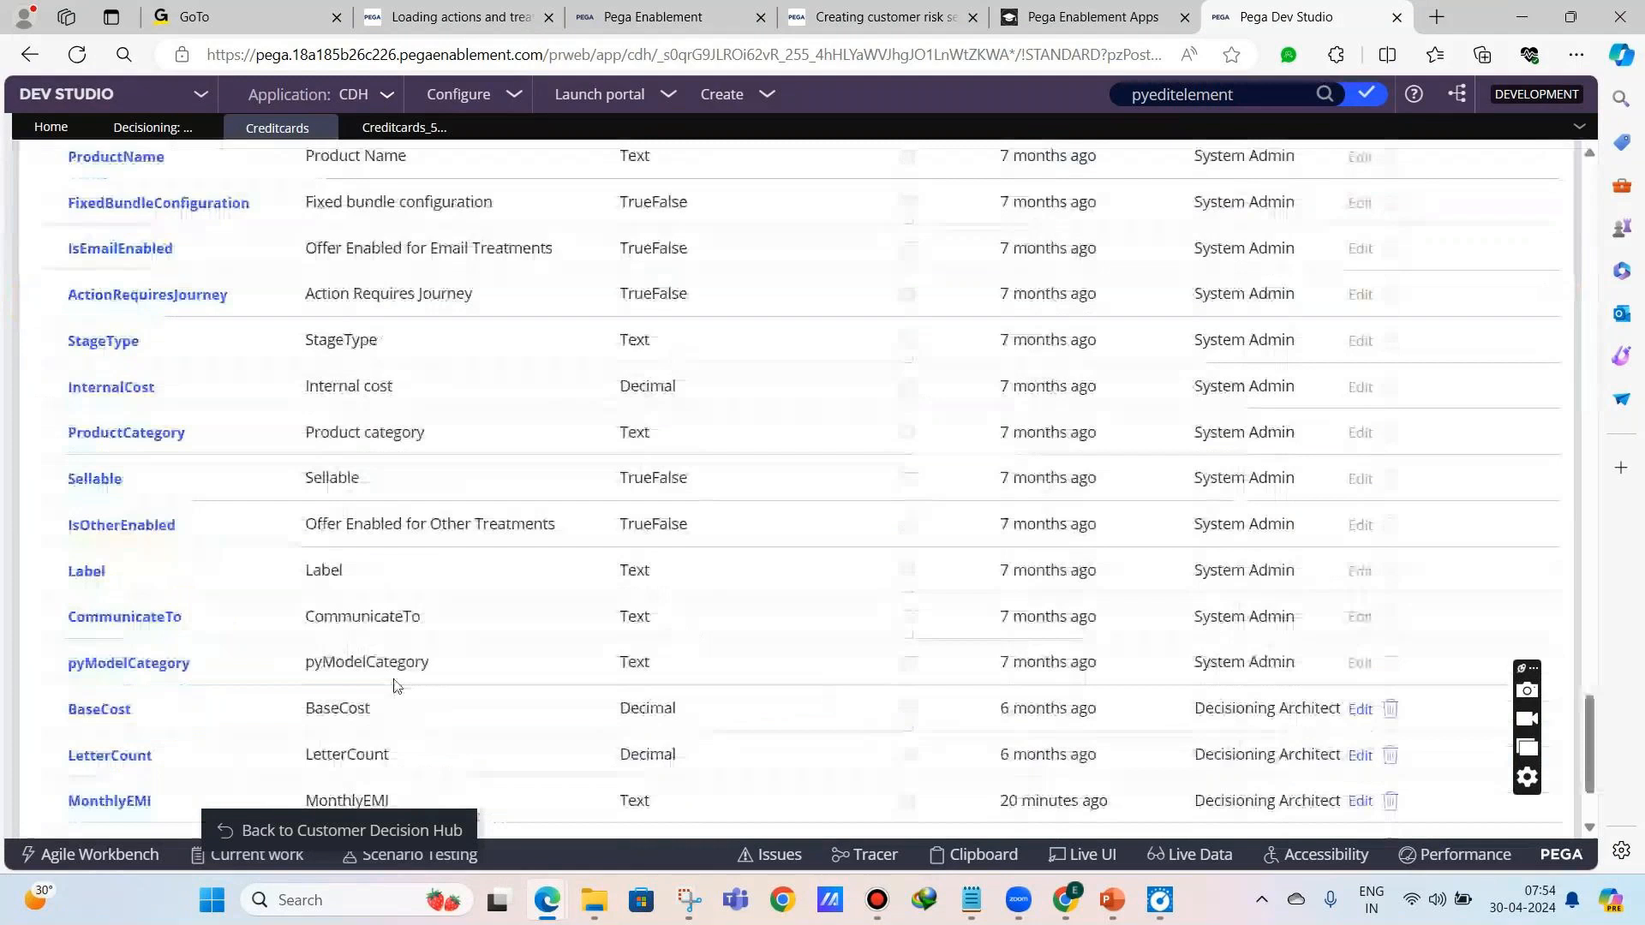
pyautogui.scroll(-2, 397, 685)
pyautogui.scroll(10, 709, 654)
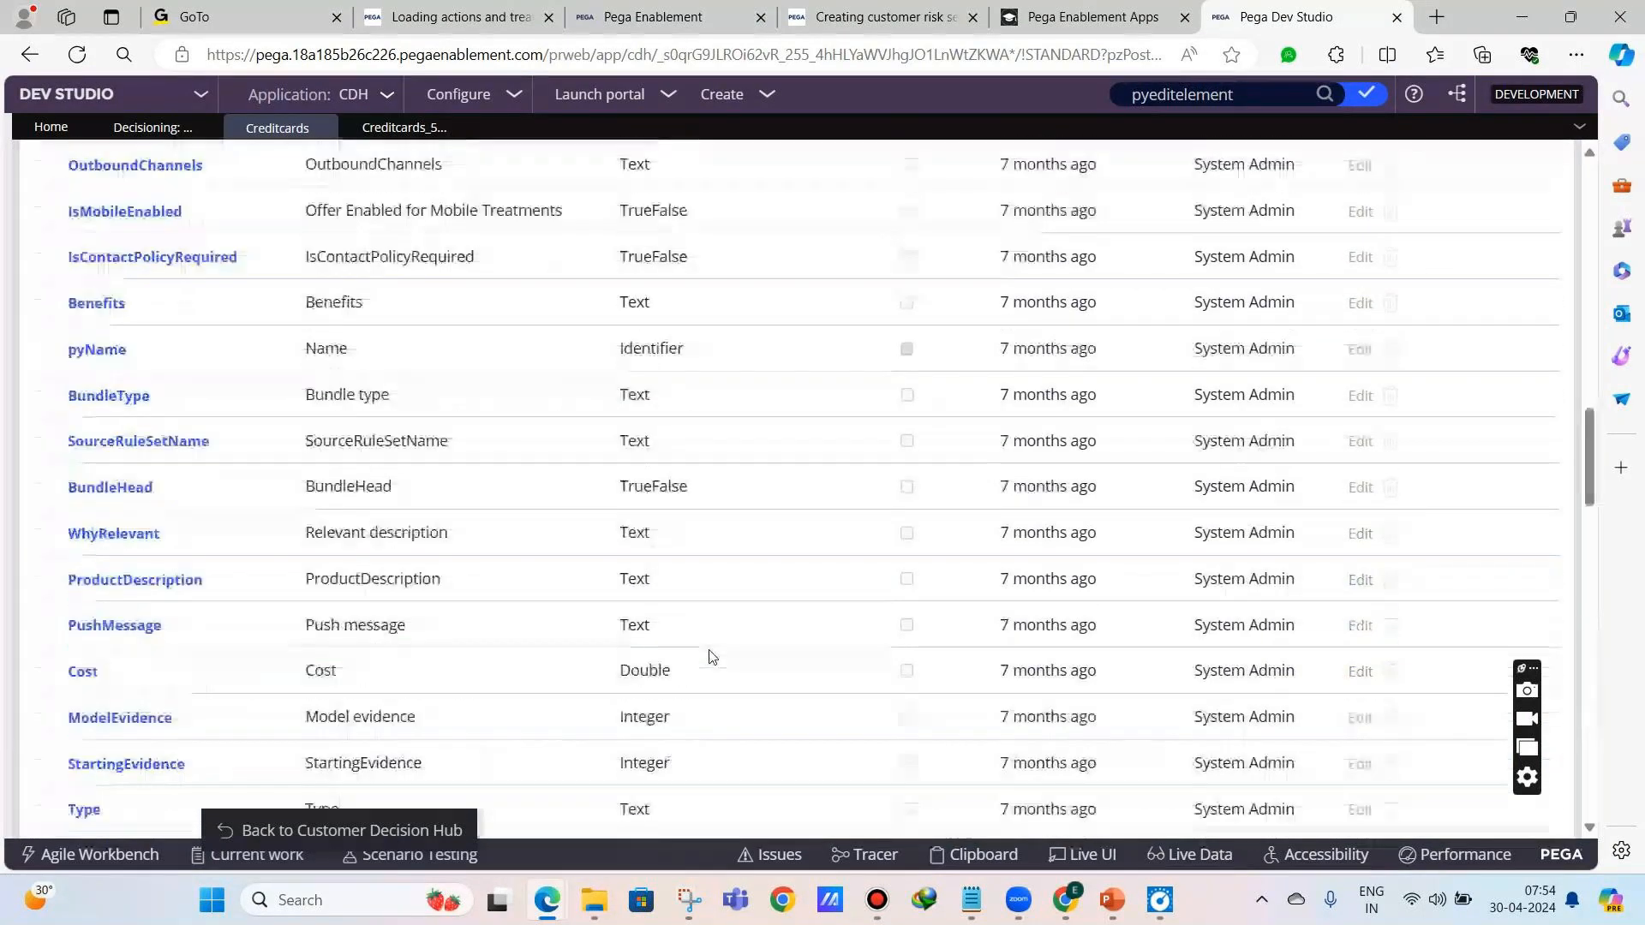
pyautogui.scroll(10, 709, 656)
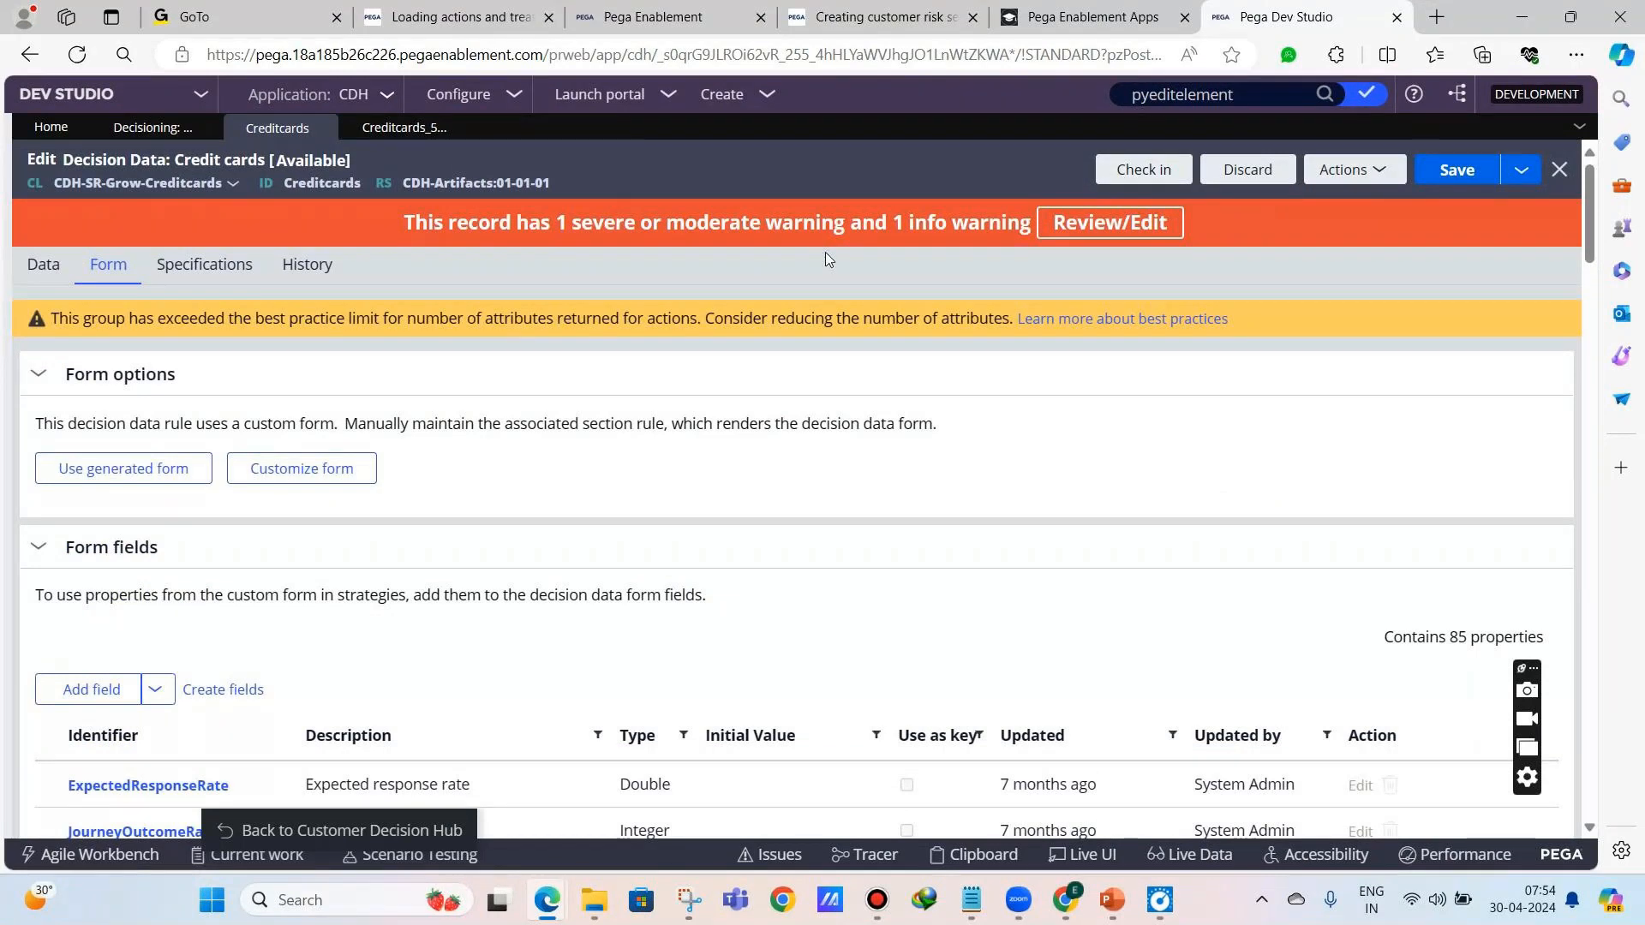
# - Check in the Credit cards decision data with the comment "added custom controls"
pyautogui.click(1131, 171)
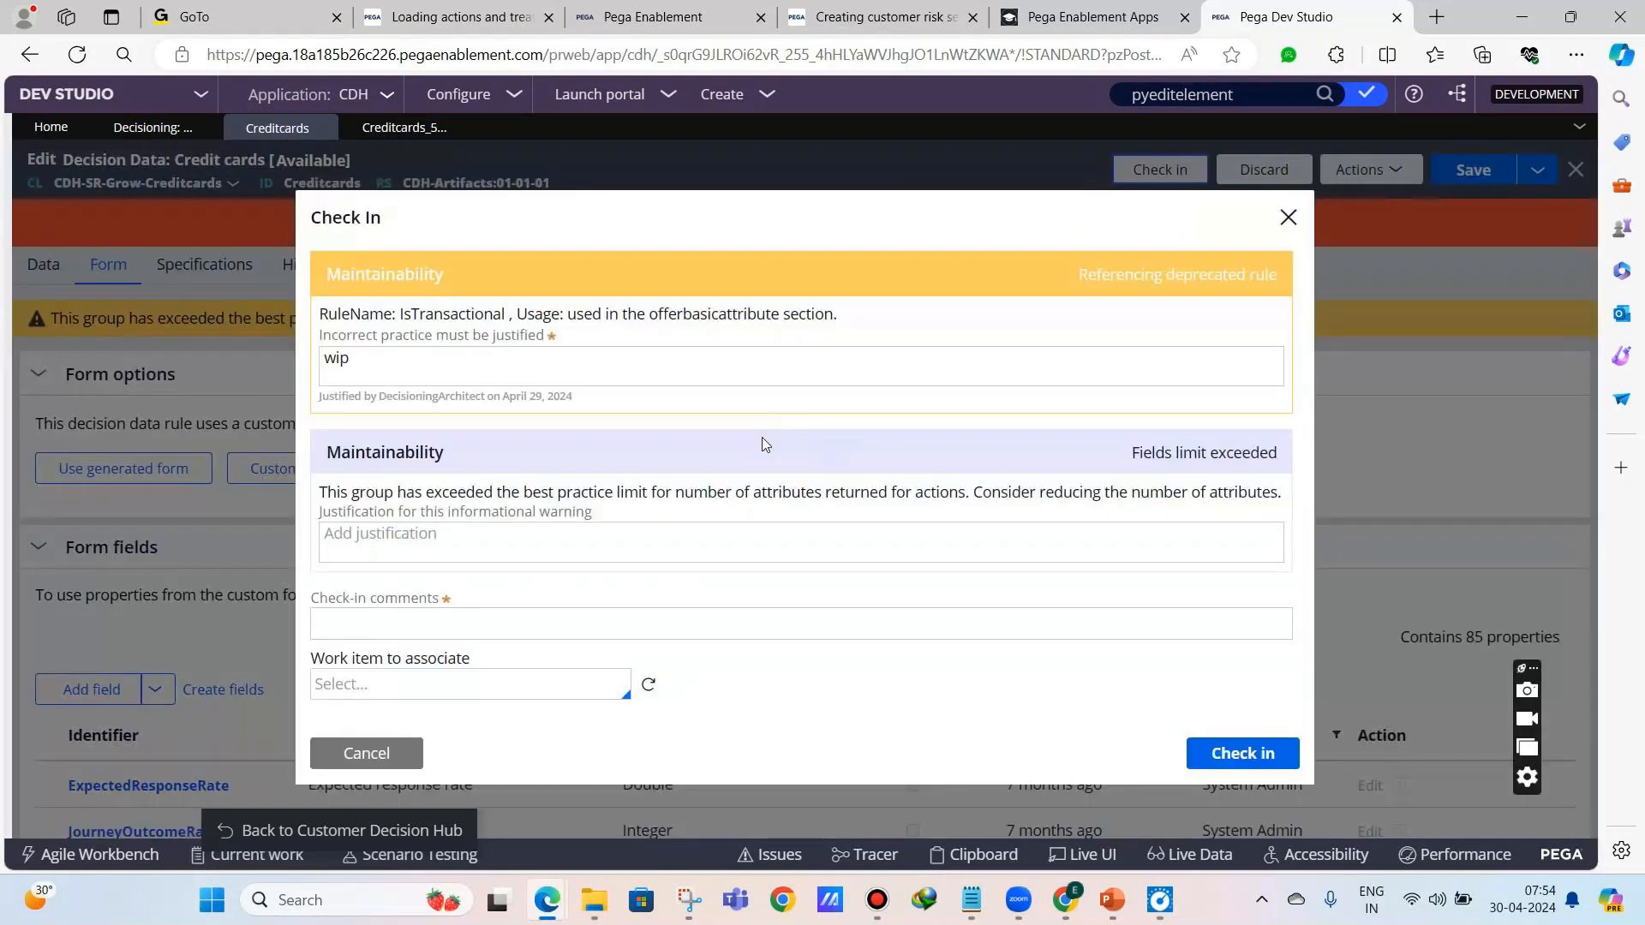
pyautogui.click(675, 613)
pyautogui.write('added custom controls')
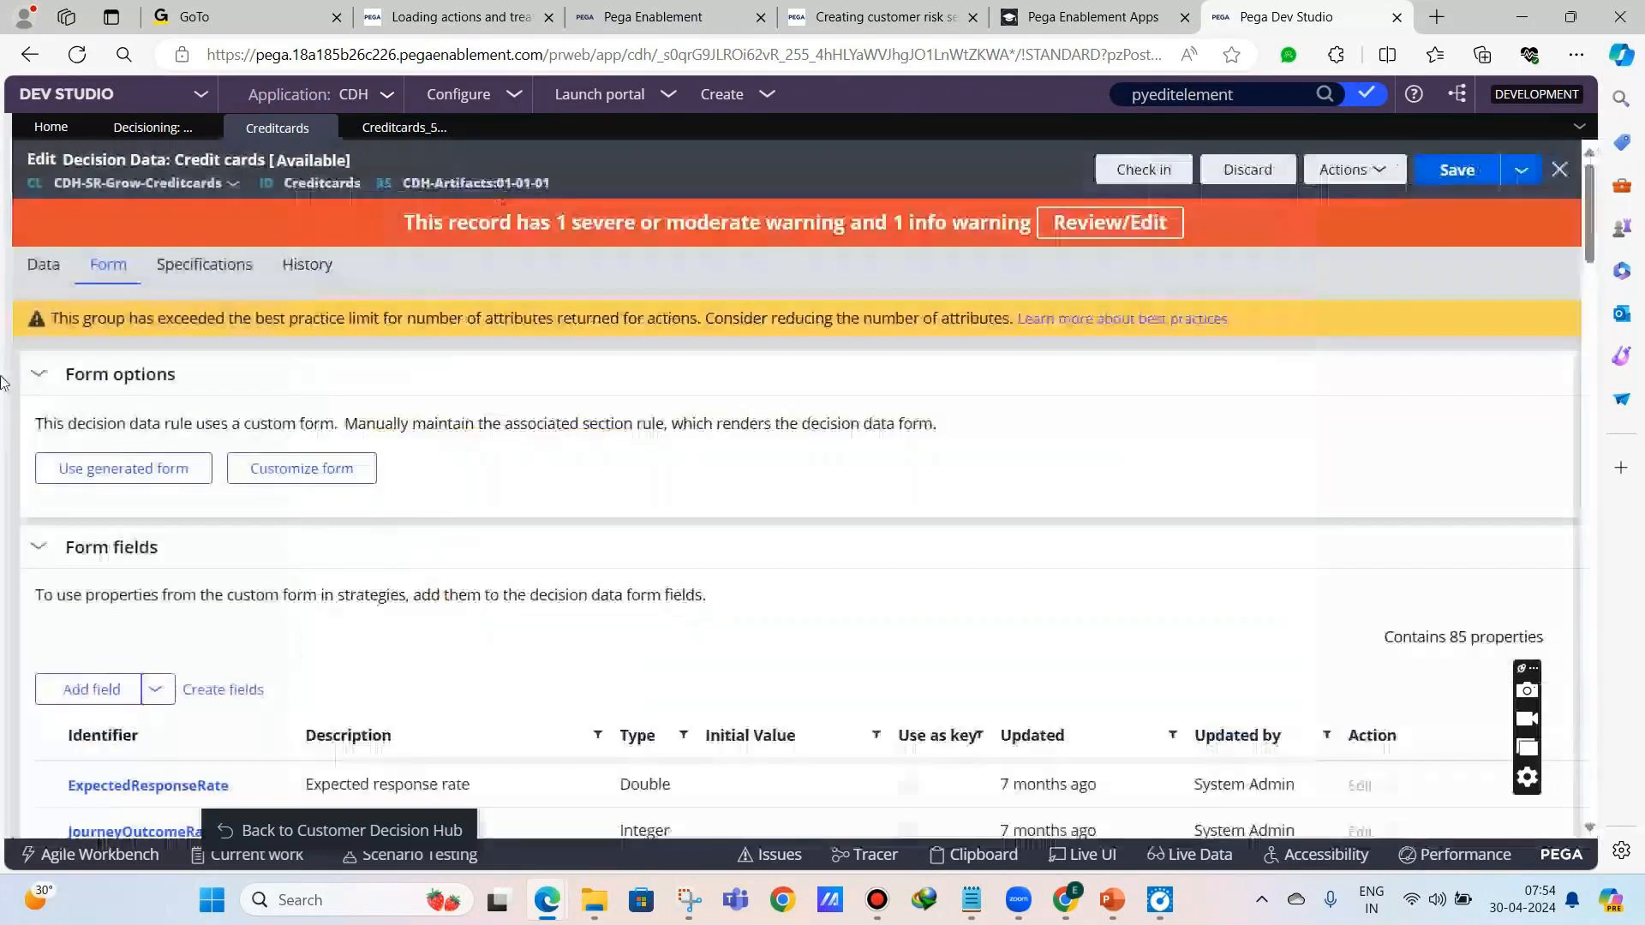
pyautogui.scroll(-10, 253, 477)
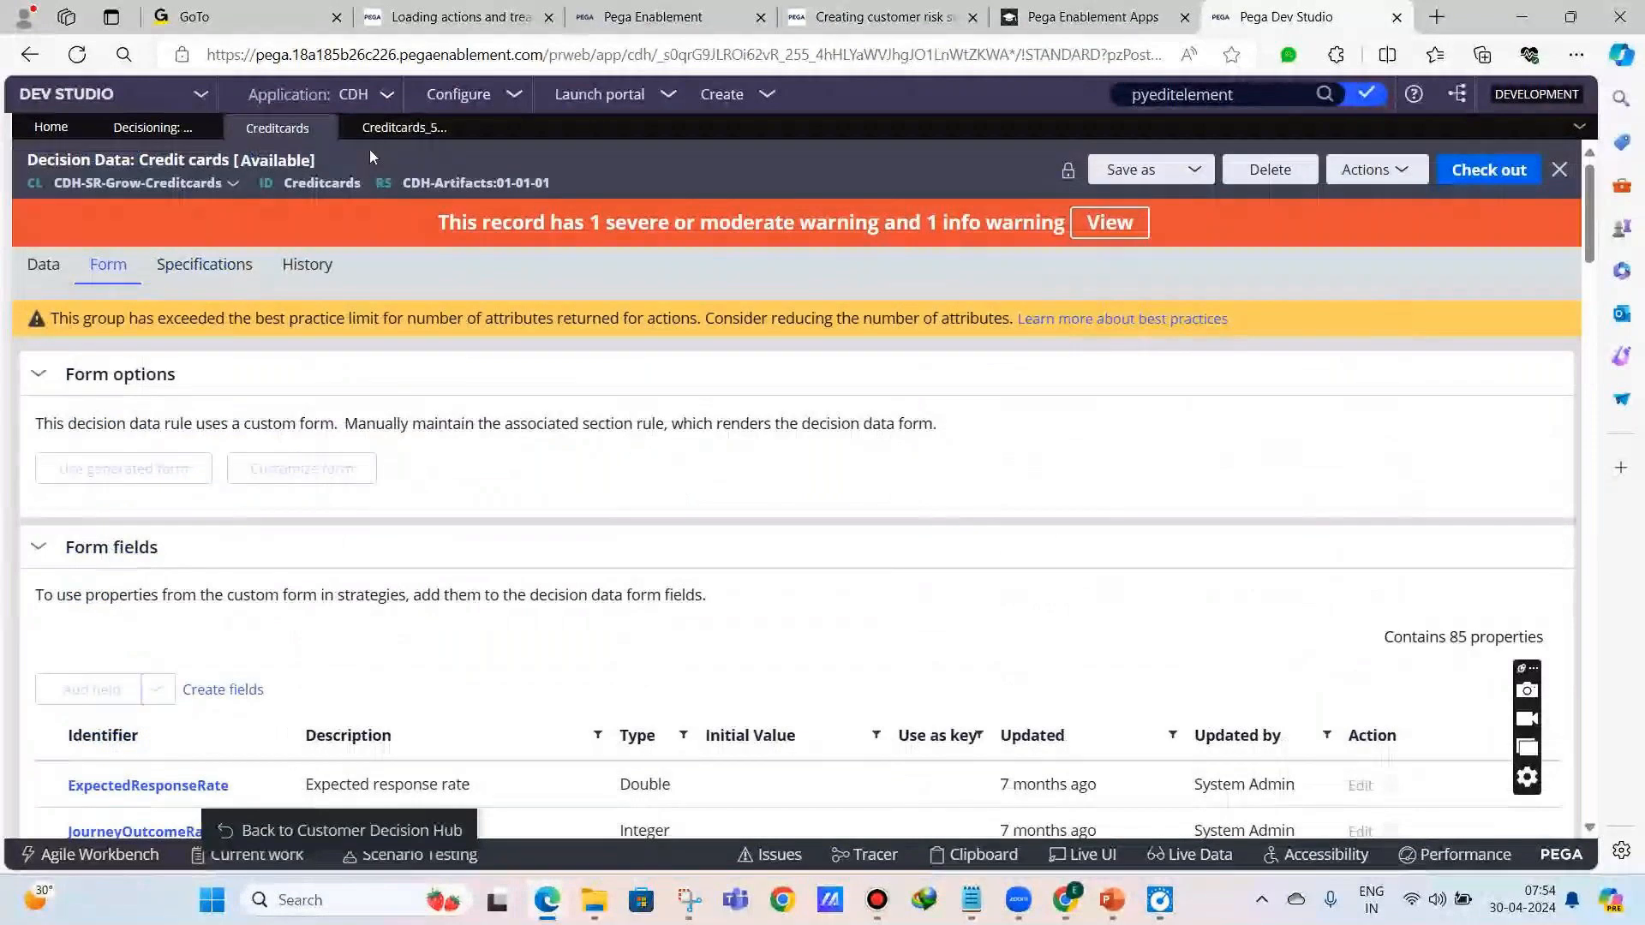
# - Inspect the cell properties of the "Applicable for 21 years below age?" checkbox in the customized form's section to identify its property
pyautogui.click(404, 126)
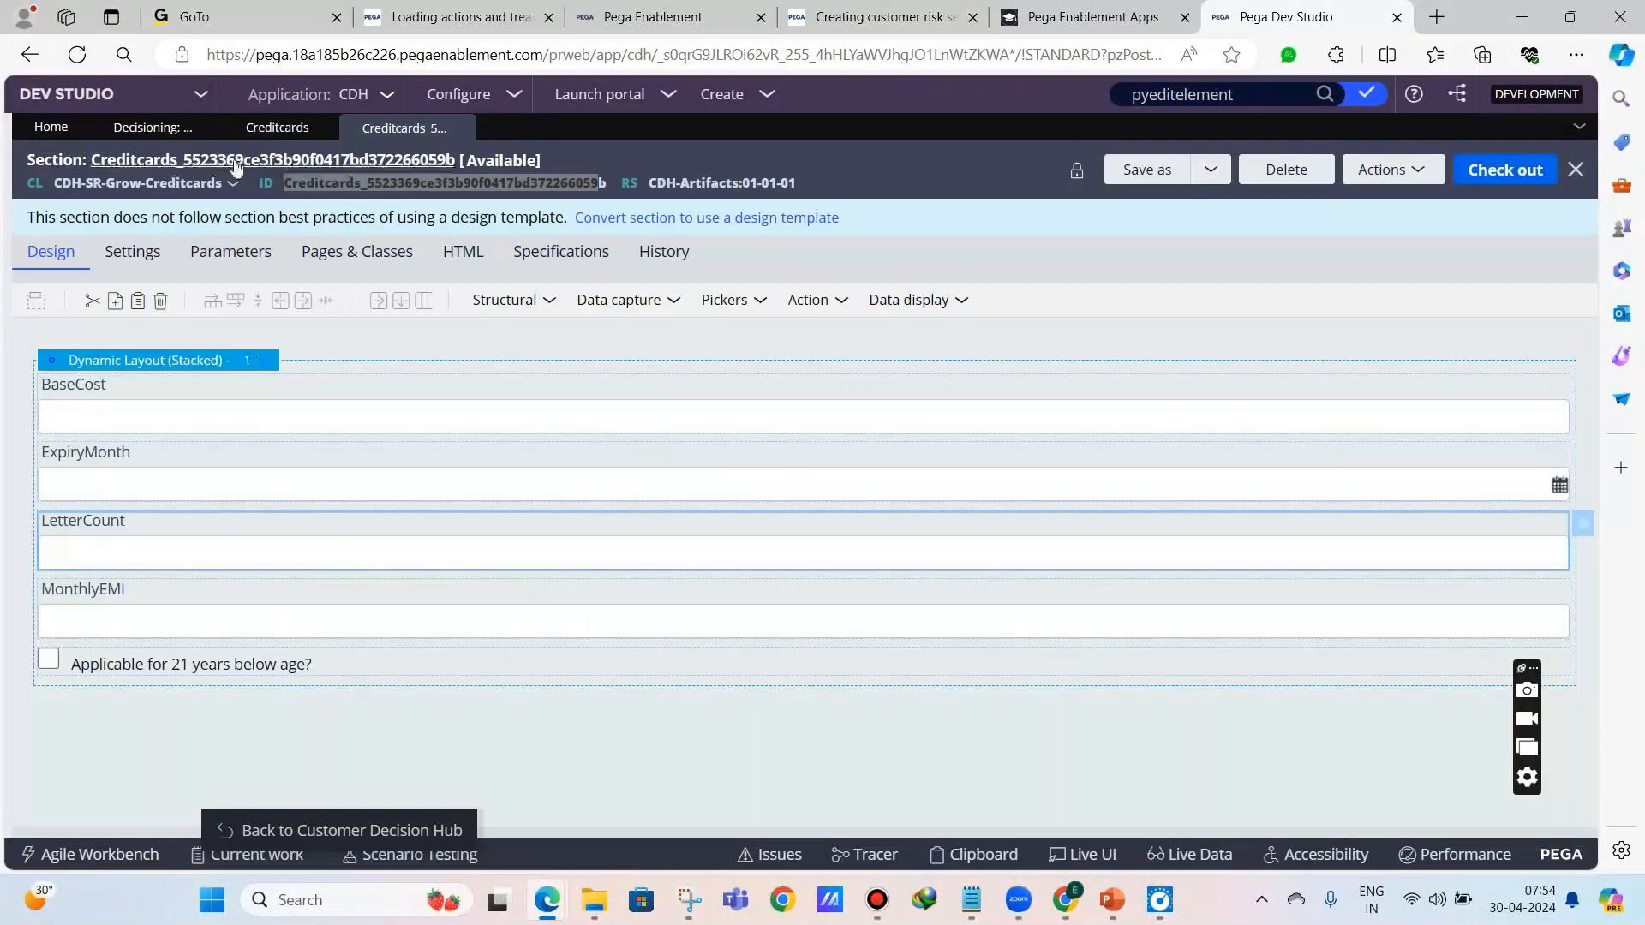
pyautogui.click(277, 127)
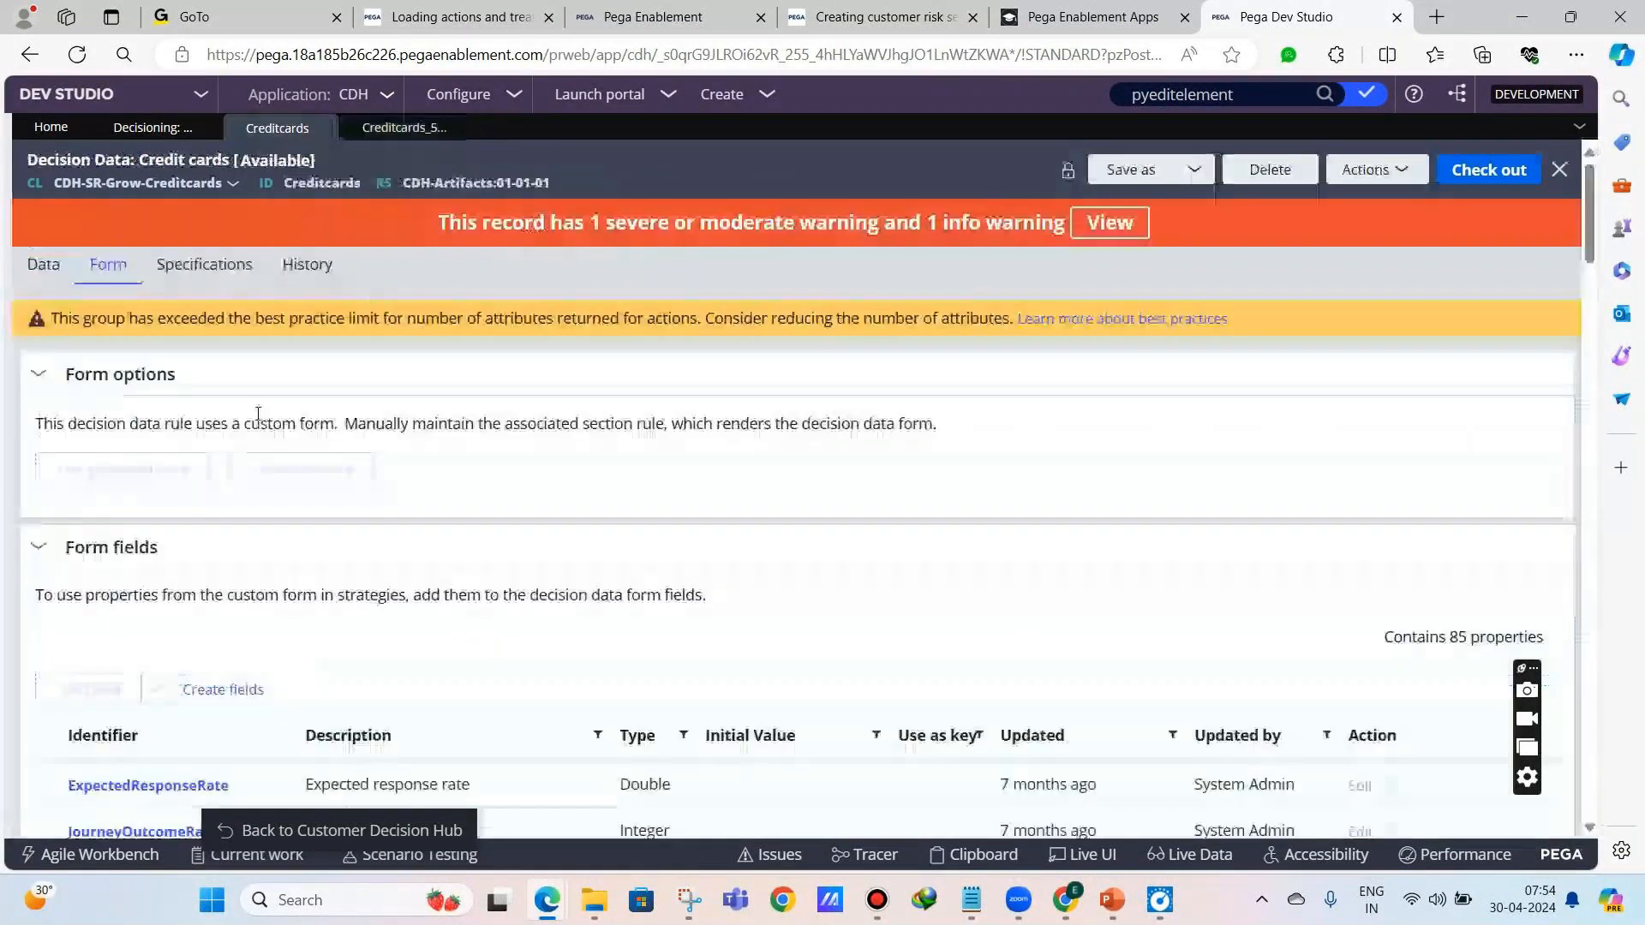
pyautogui.scroll(-10, 258, 415)
pyautogui.scroll(10, 258, 420)
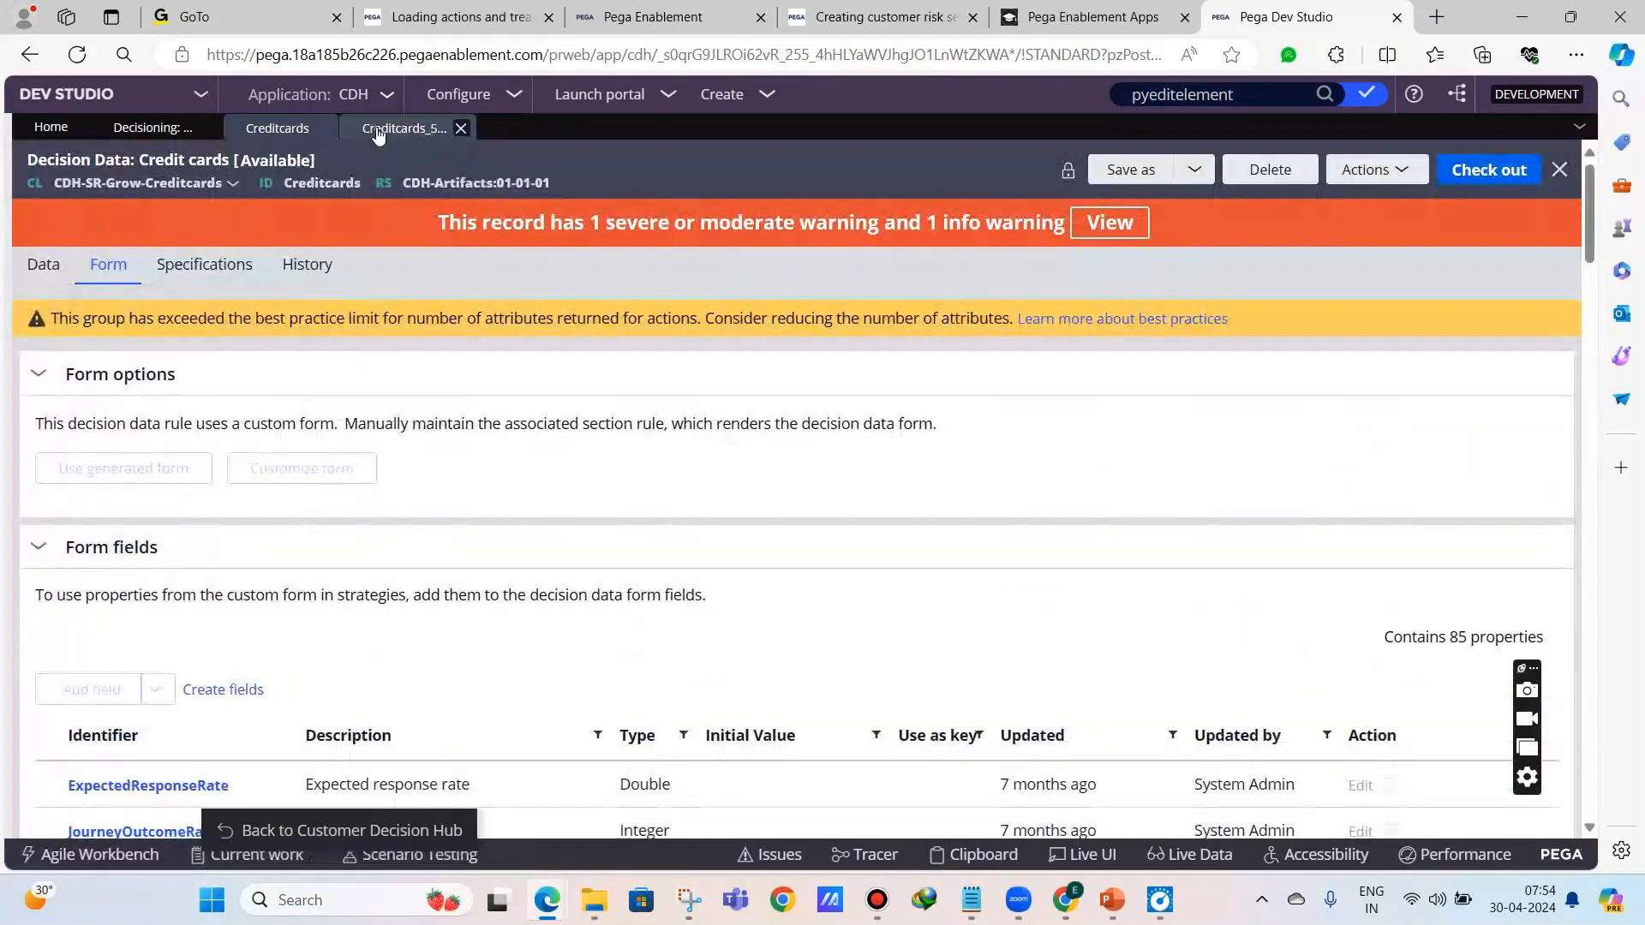
pyautogui.click(403, 127)
pyautogui.doubleClick(204, 662)
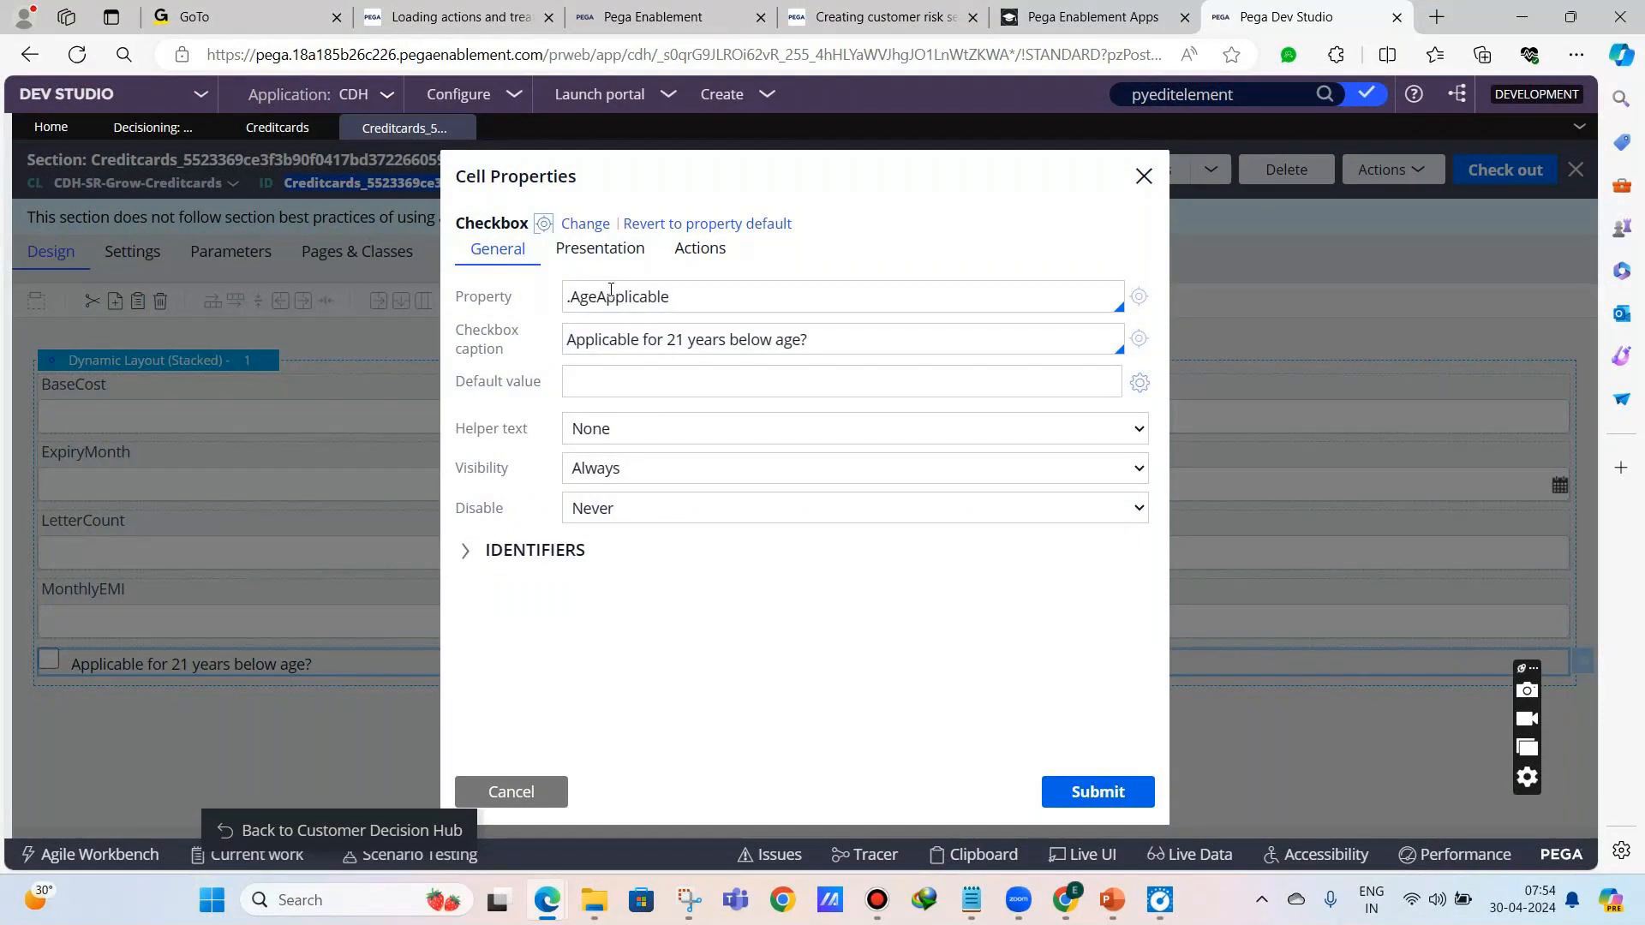
# - Look through the Credit cards decision data's form fields for the custom properties, including AgeApplicable, and their types
pyautogui.click(276, 127)
pyautogui.scroll(-10, 383, 458)
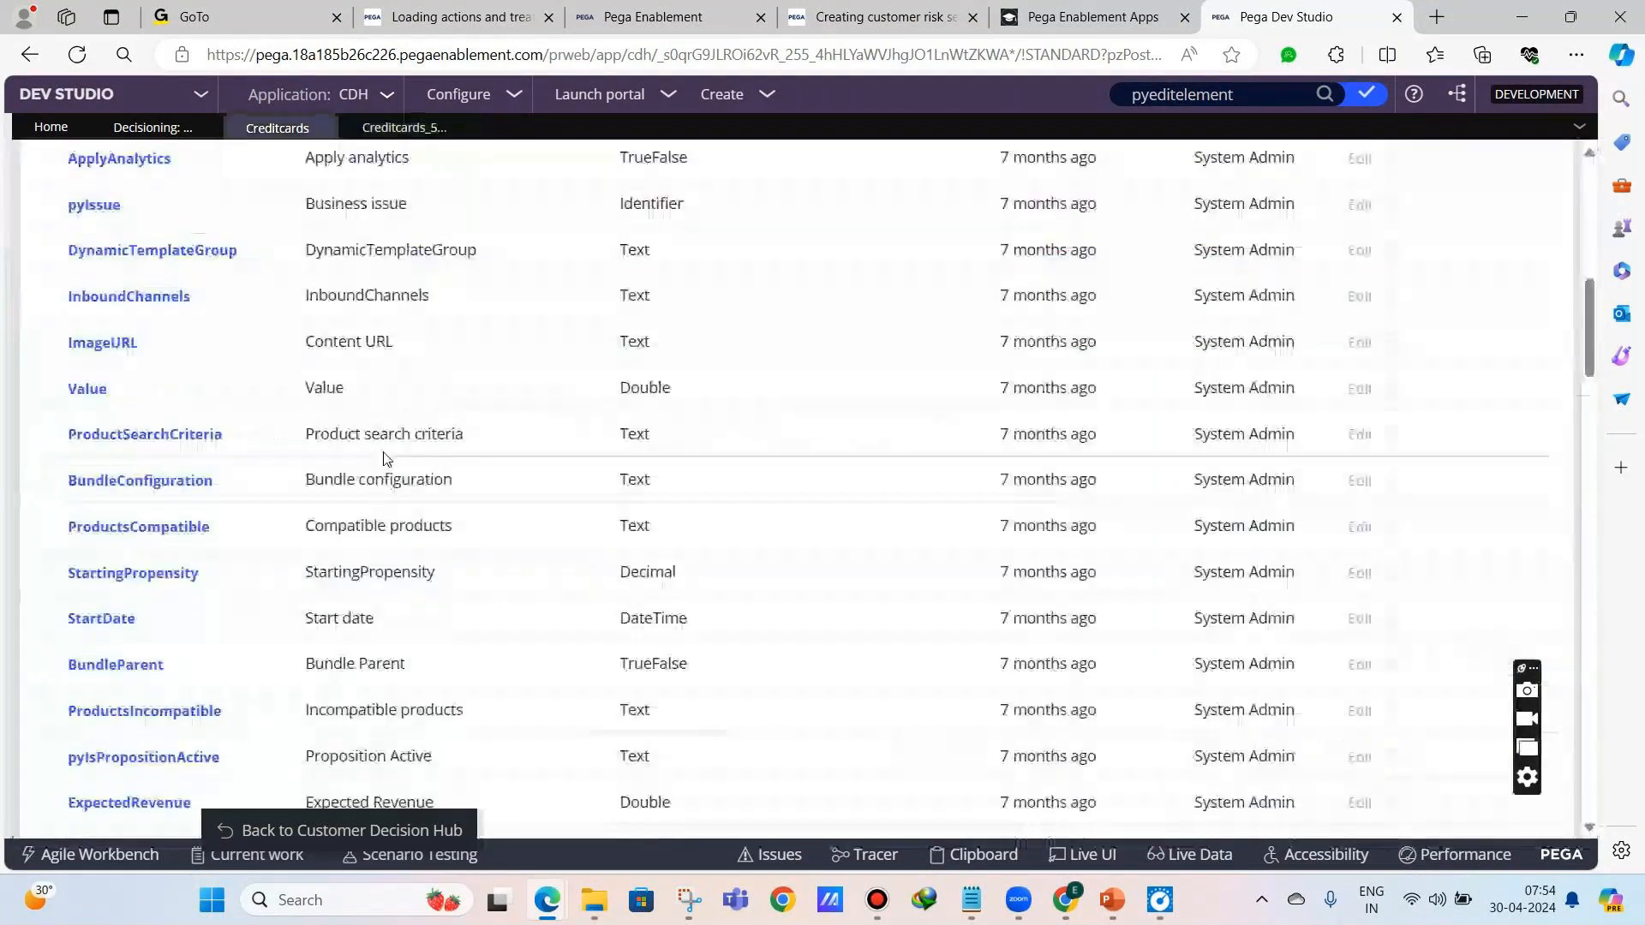
pyautogui.scroll(-15, 383, 458)
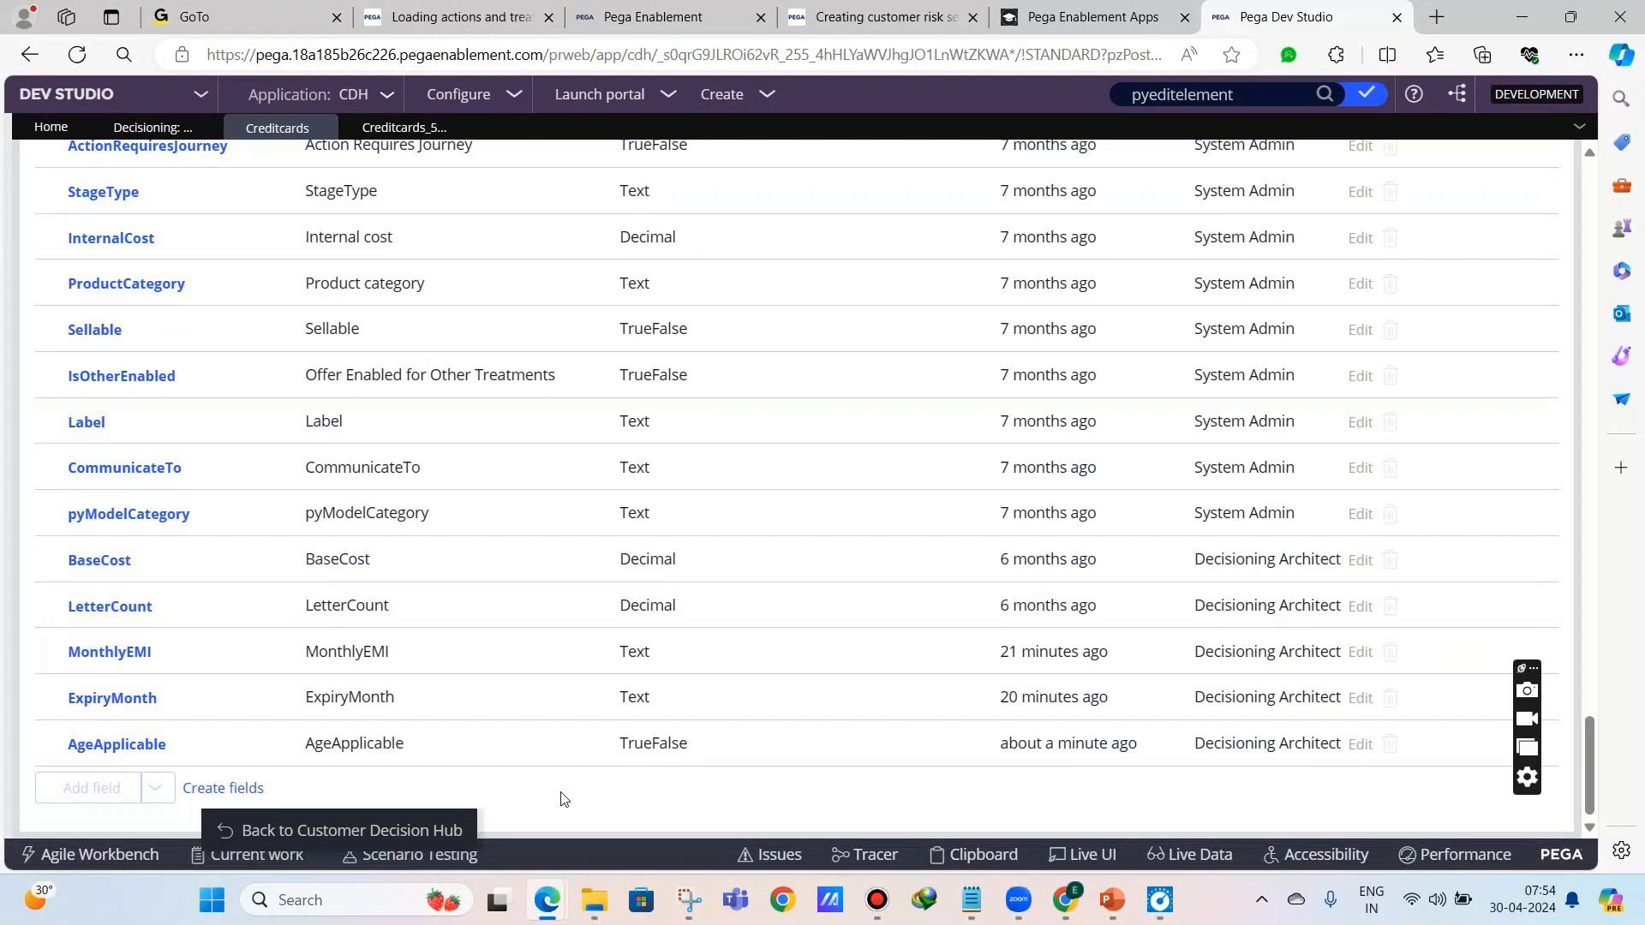
pyautogui.moveTo(419, 822); pyautogui.dragTo(432, 840)
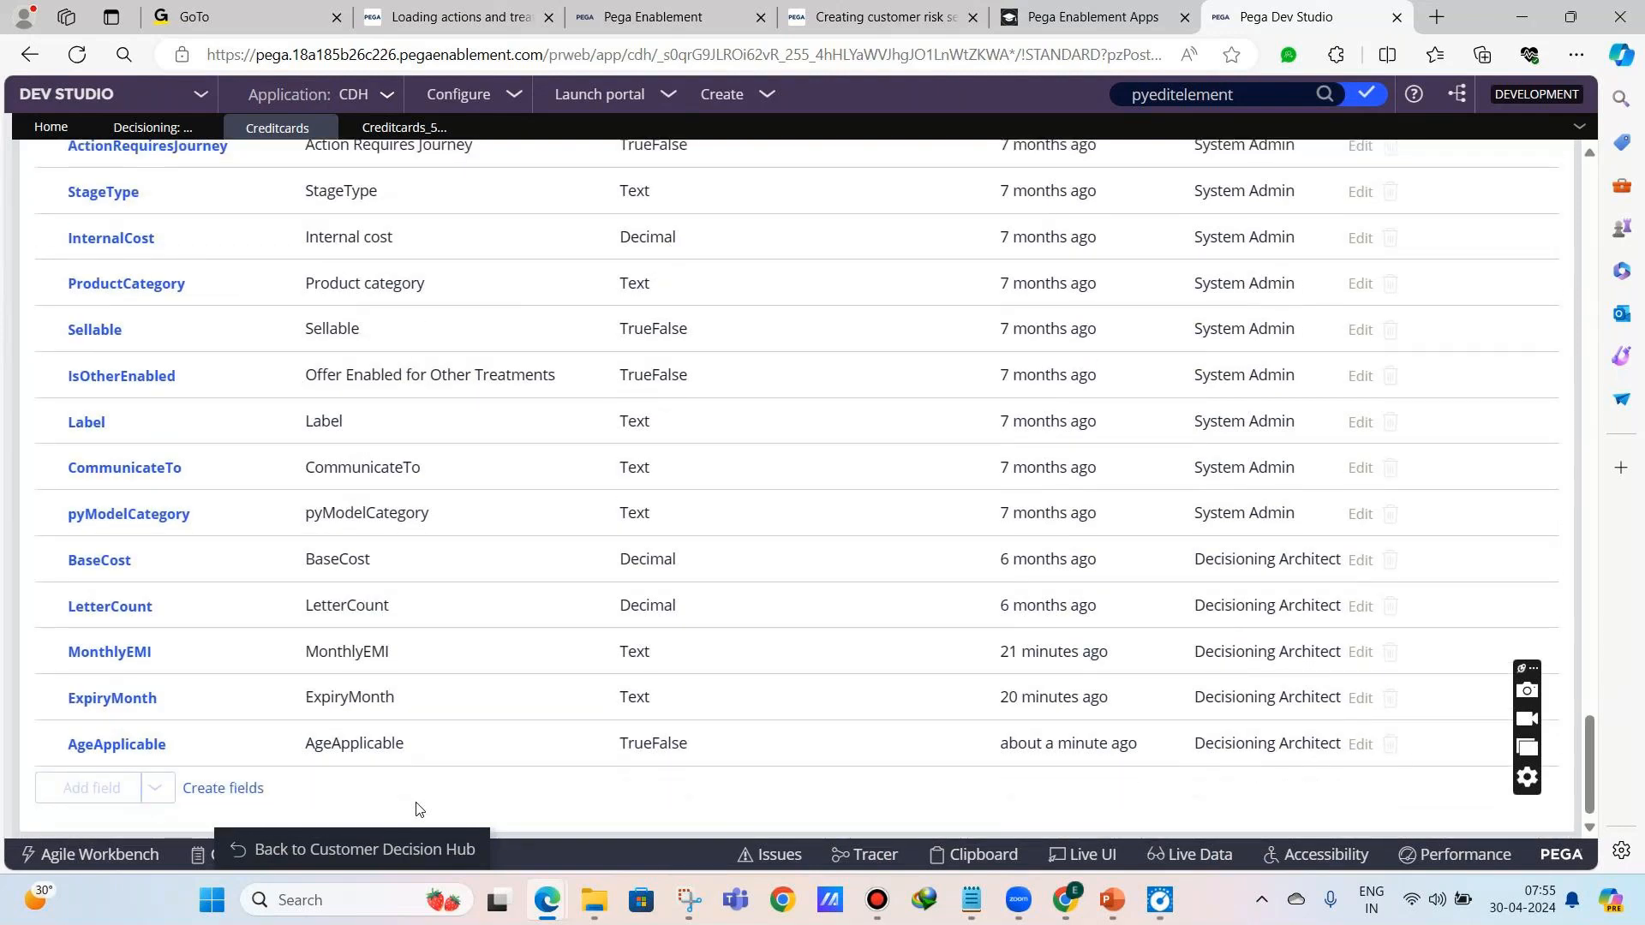
pyautogui.scroll(8, 442, 798)
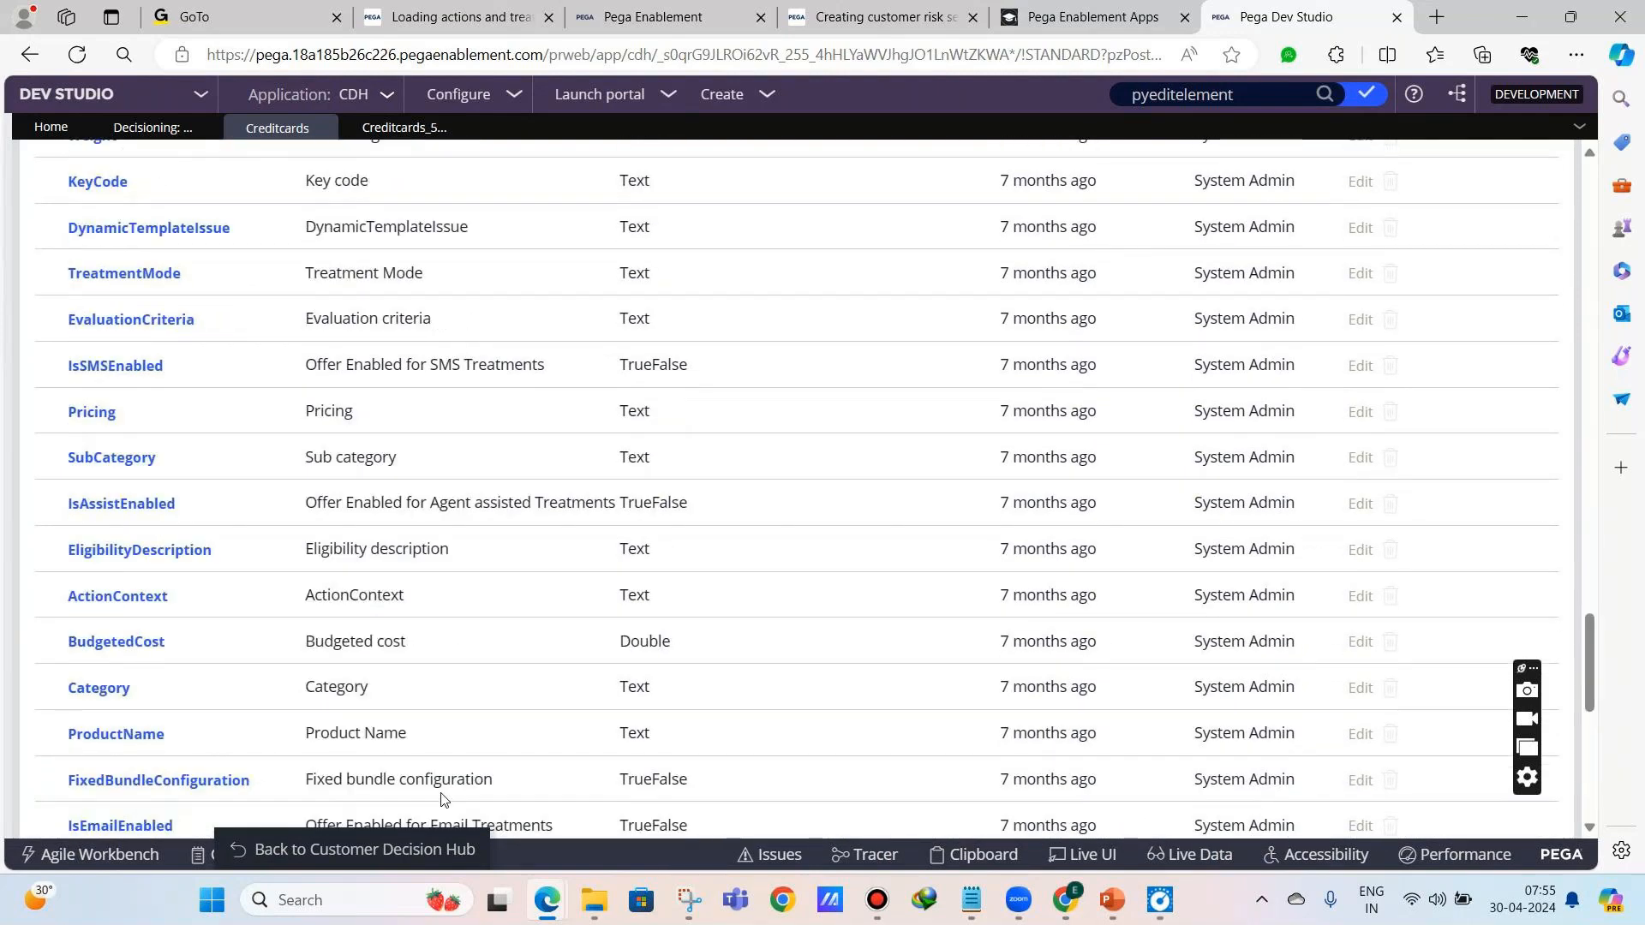
pyautogui.scroll(8, 443, 798)
pyautogui.scroll(15, 443, 798)
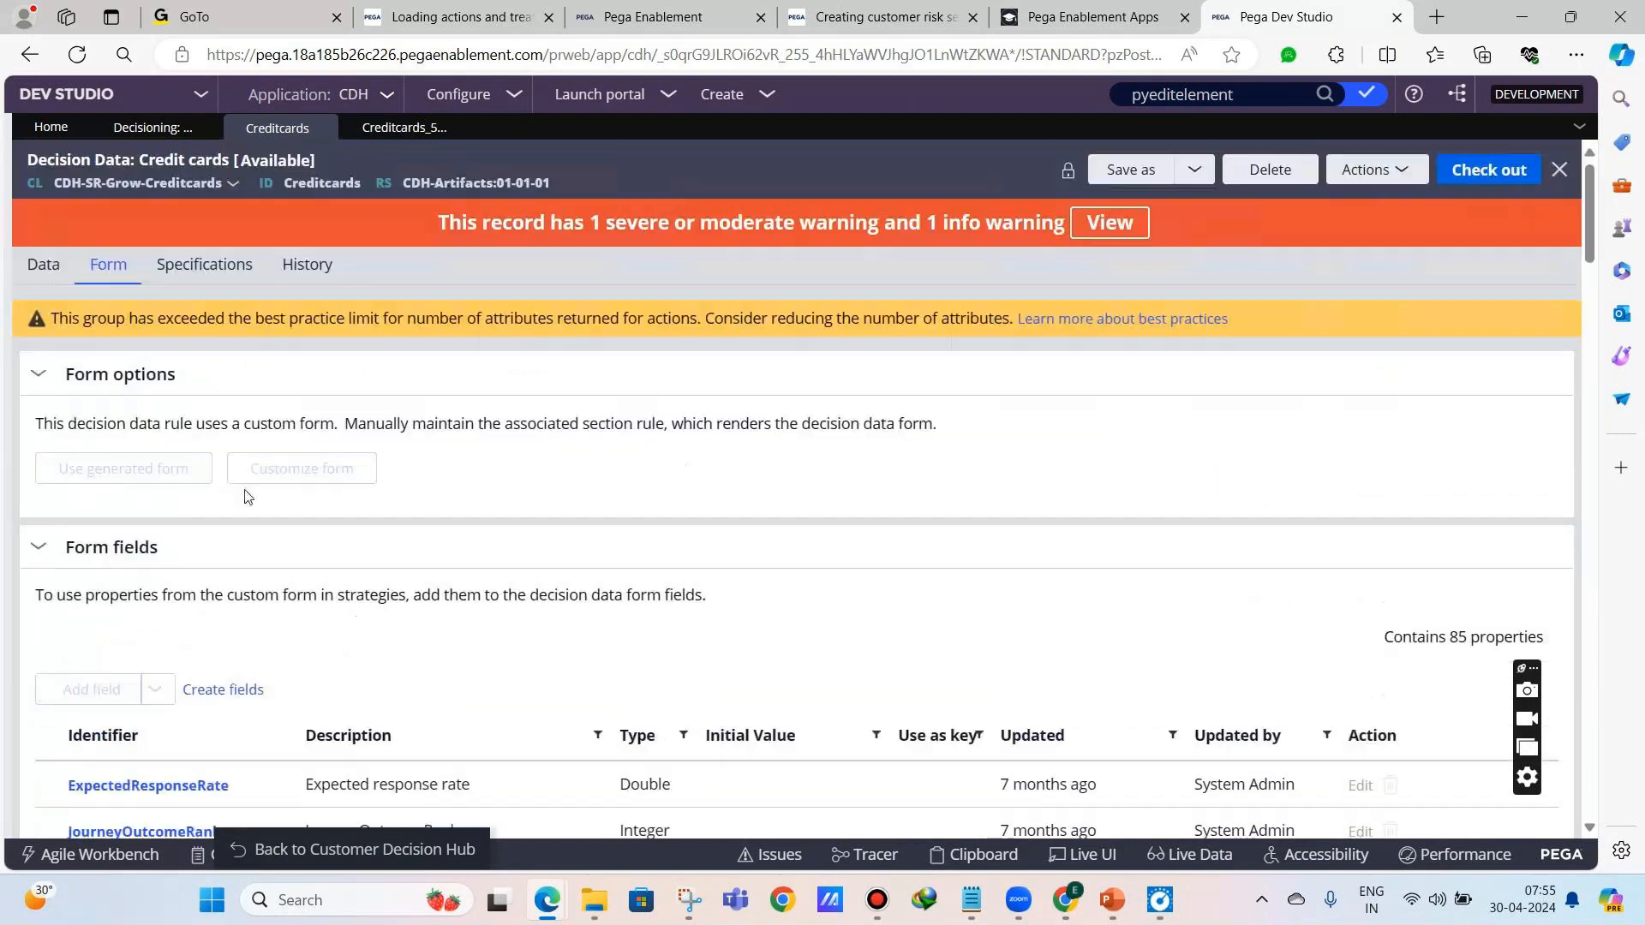
# - Compare the property bound to the age checkbox in the section with the entries in the Credit cards form fields list
pyautogui.click(403, 129)
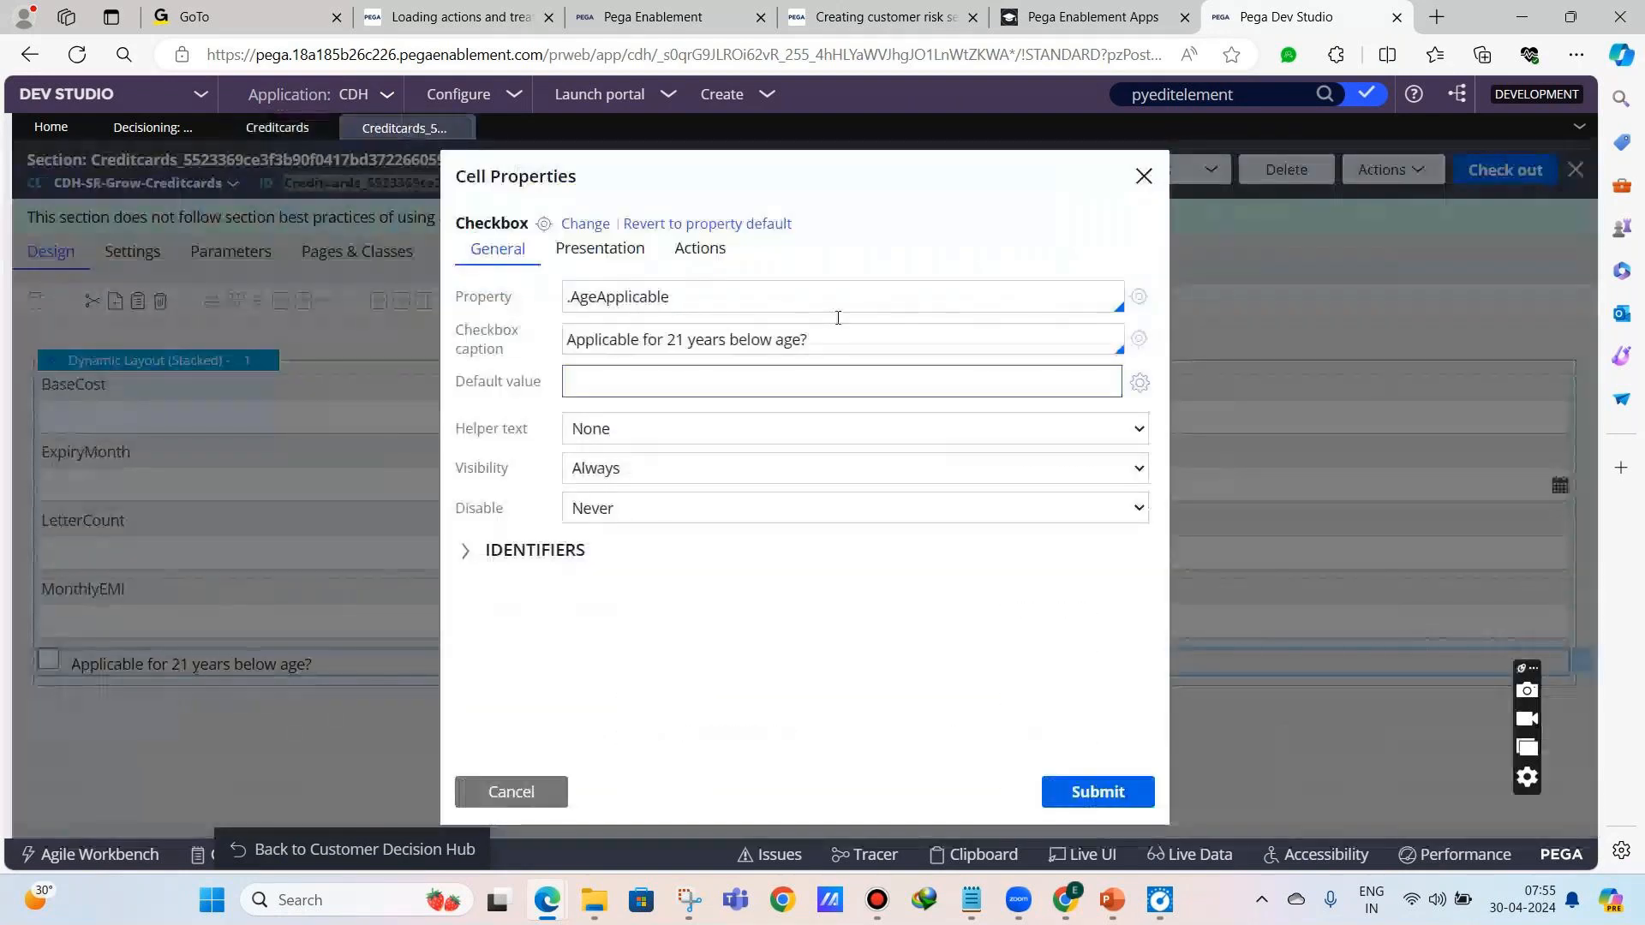
pyautogui.doubleClick(626, 297)
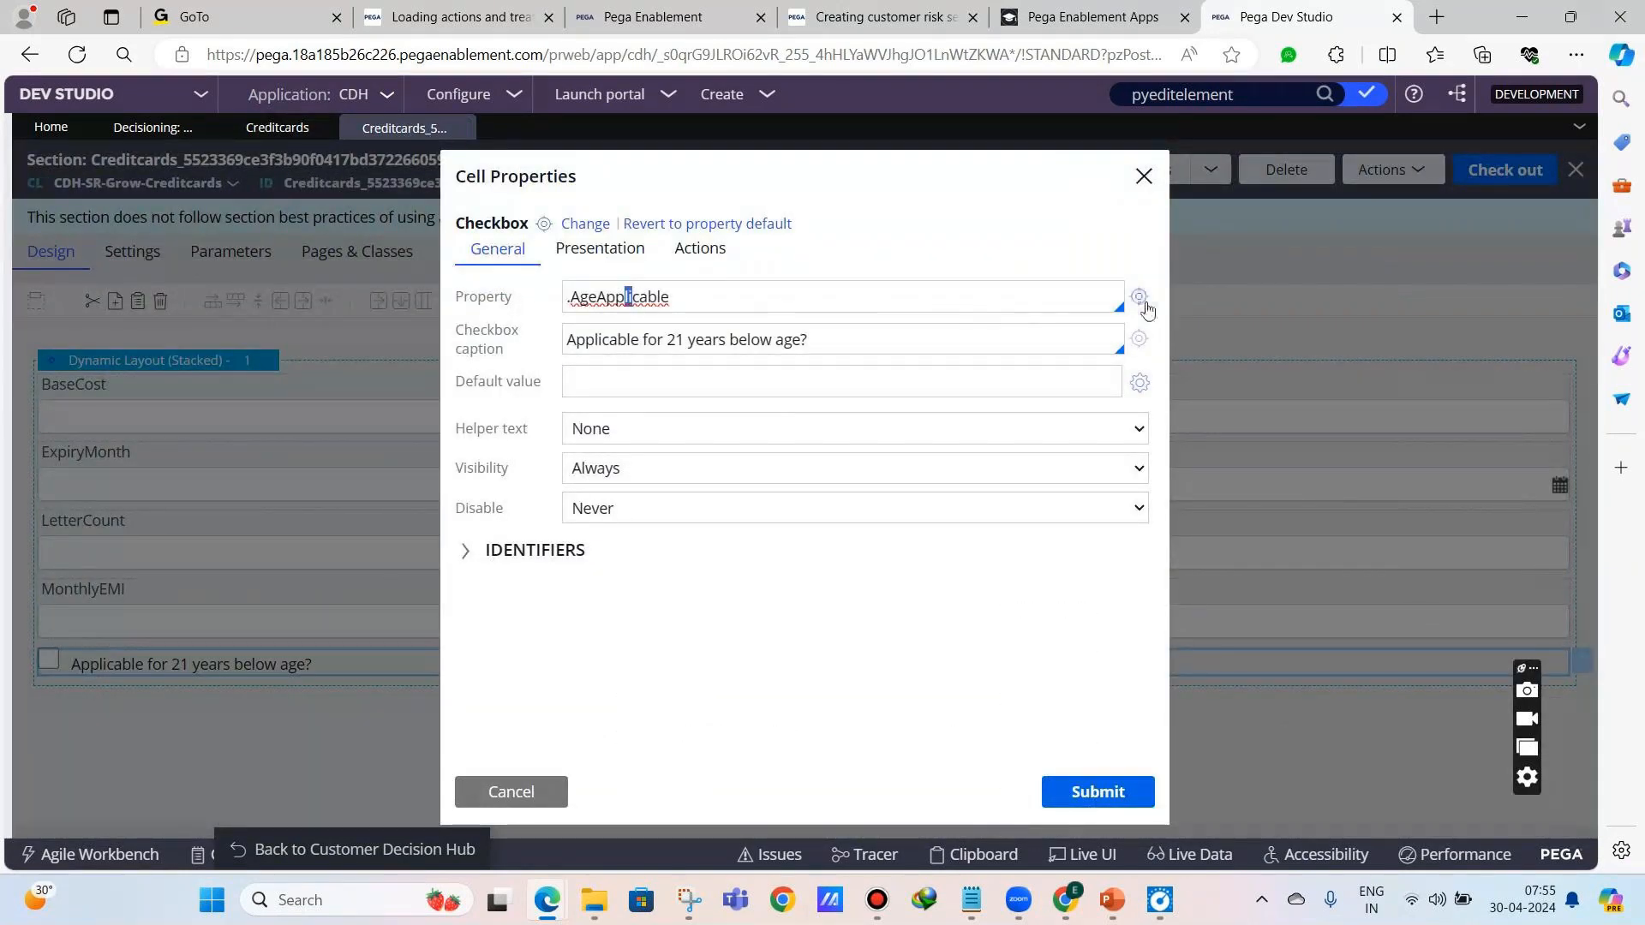
pyautogui.click(277, 127)
pyautogui.scroll(-20, 178, 708)
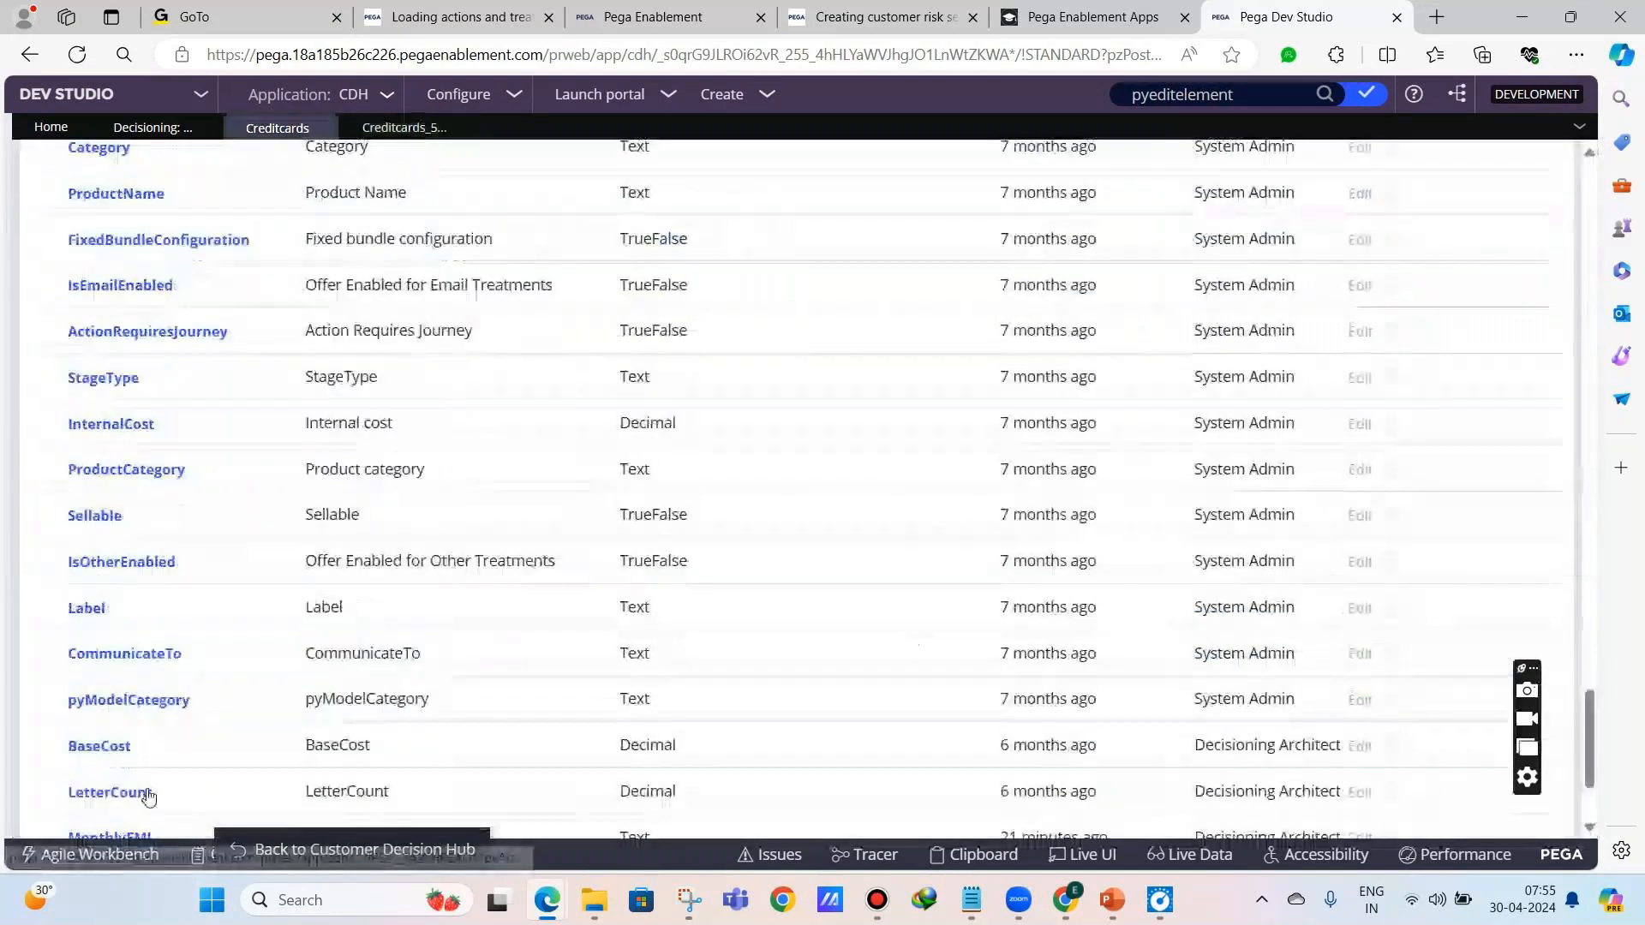
pyautogui.scroll(8, 152, 795)
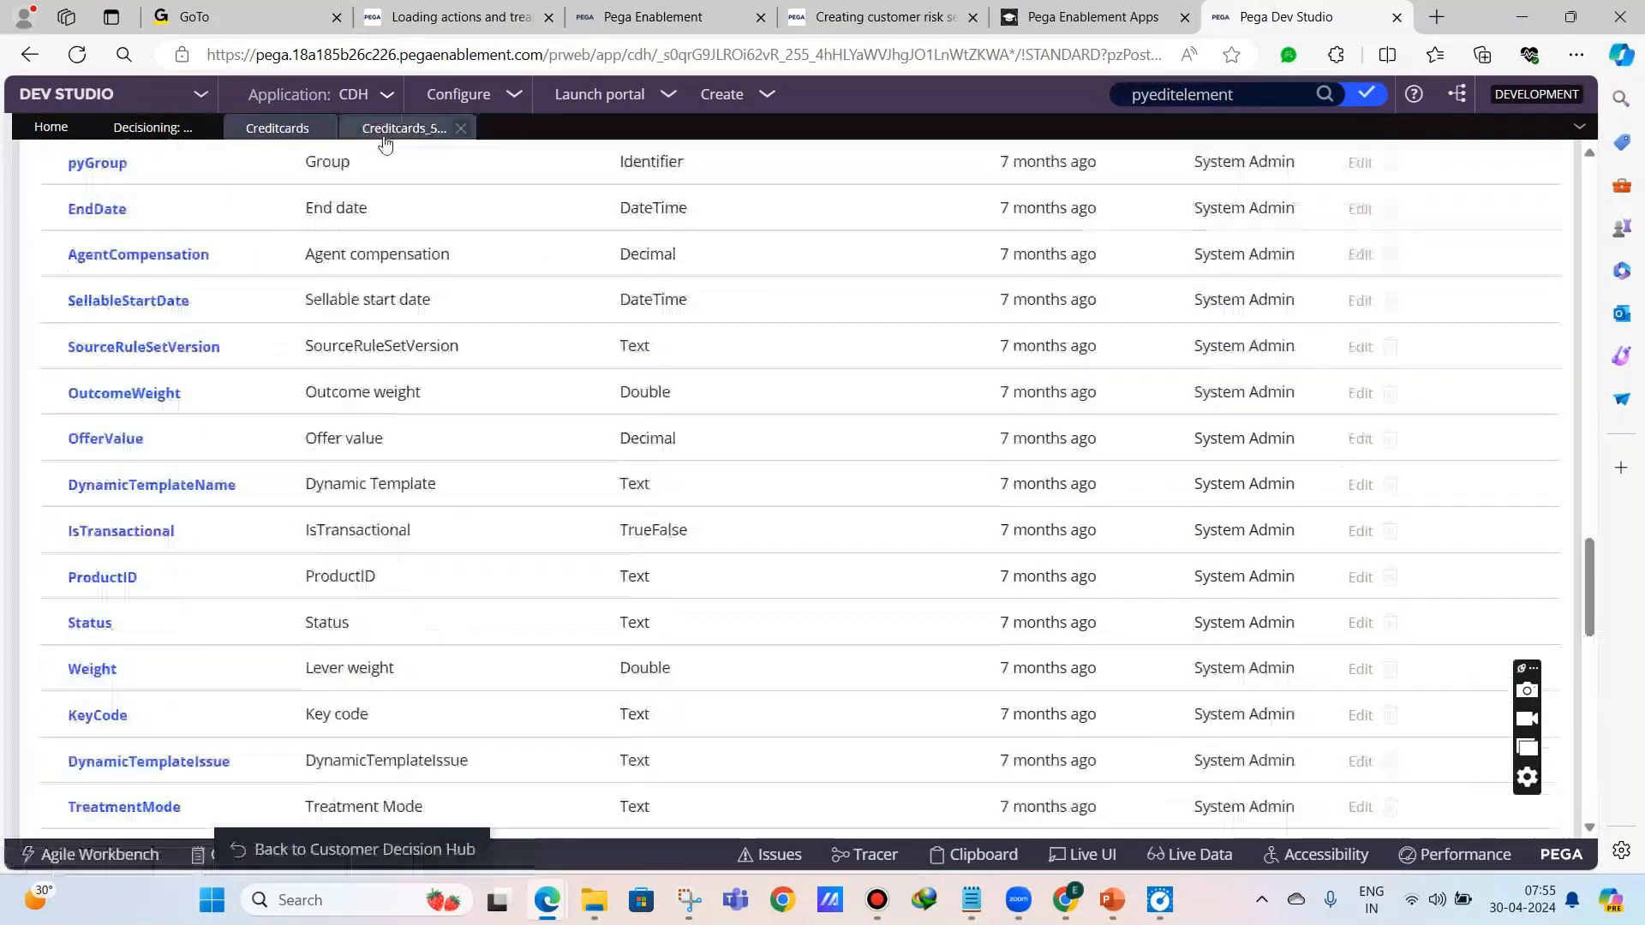
pyautogui.click(403, 128)
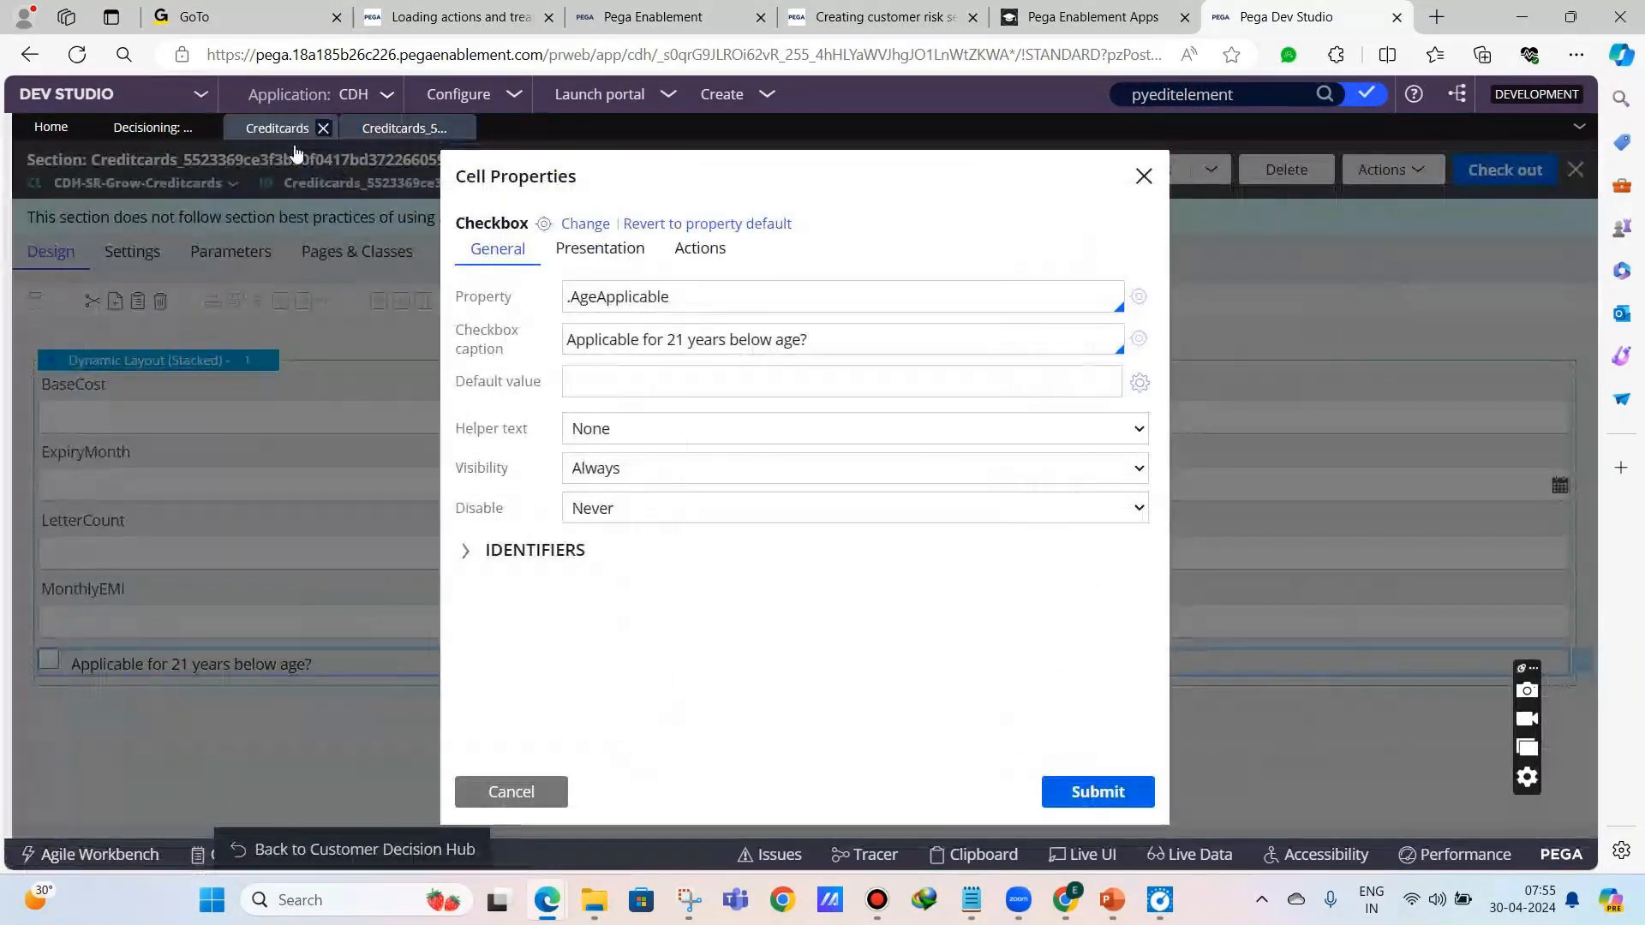
pyautogui.click(277, 127)
pyautogui.scroll(-15, 342, 538)
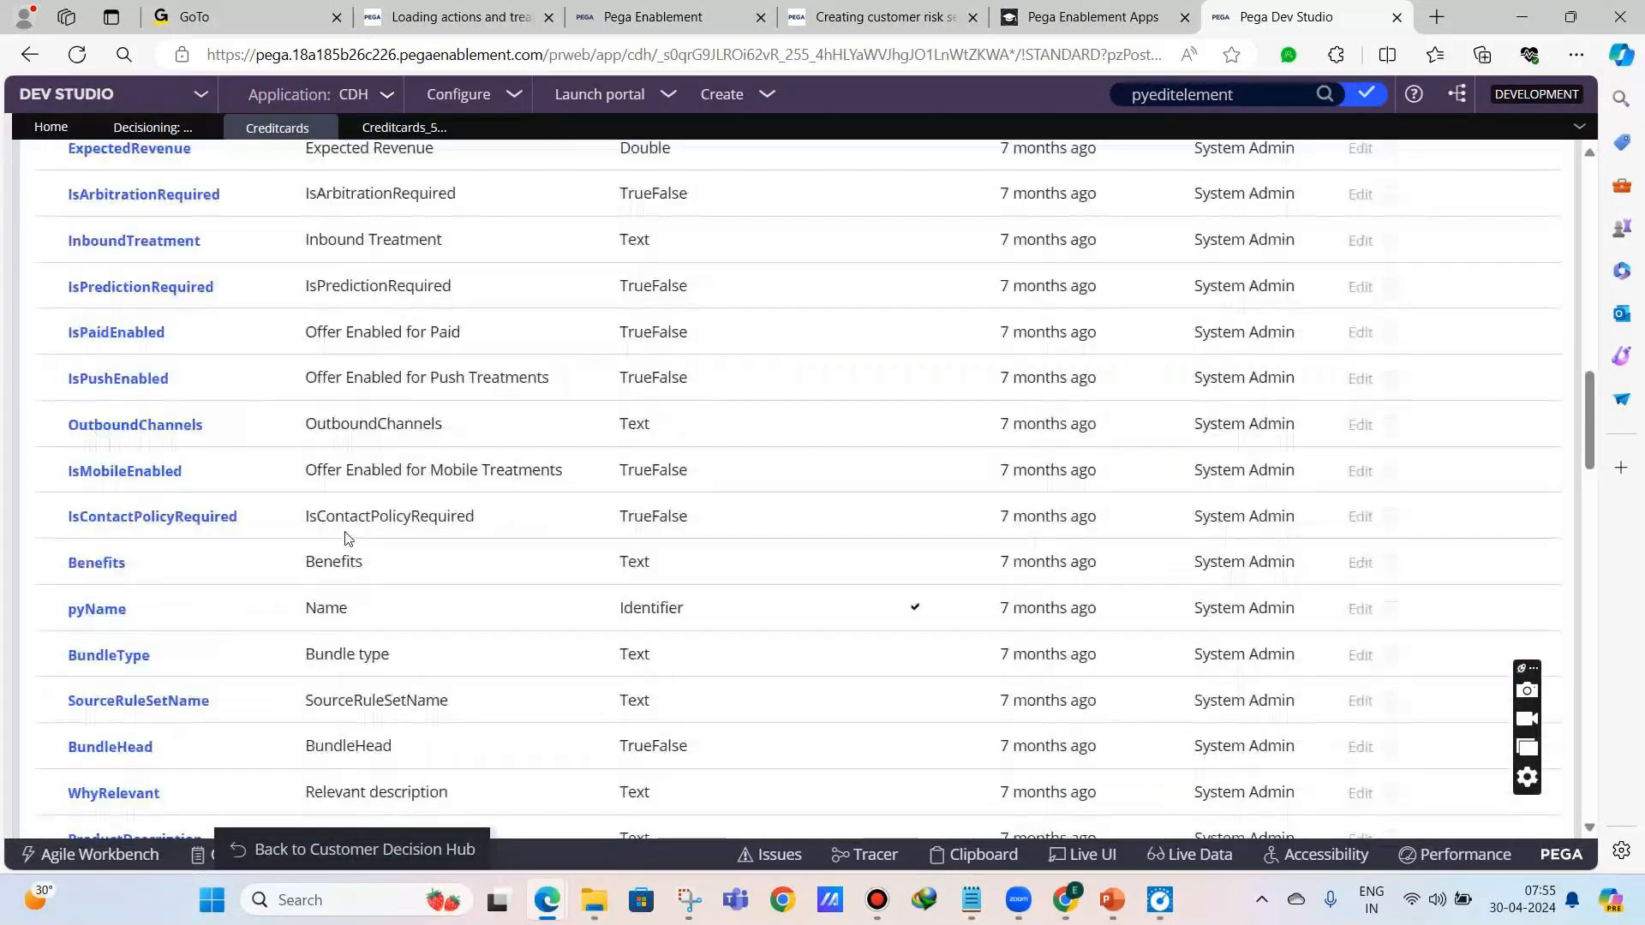
pyautogui.scroll(6, 440, 268)
pyautogui.scroll(-15, 441, 273)
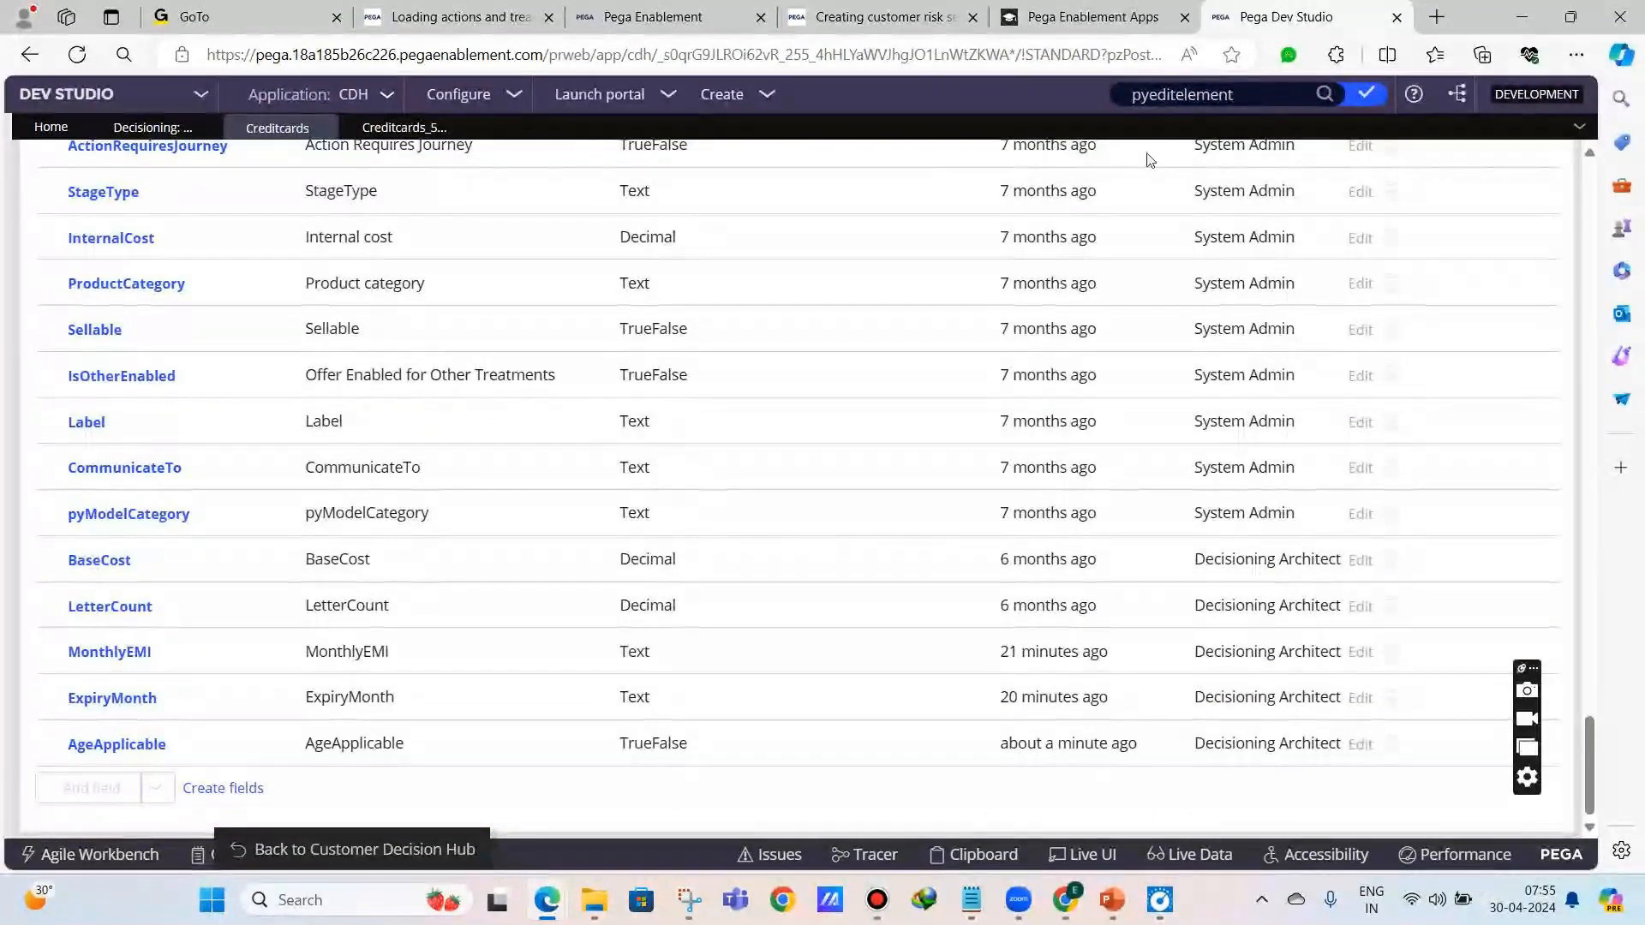
# - Inspect the AgeApplicable property rule behind the checkbox and the class of the section, leaving the cell properties unchanged
pyautogui.click(398, 128)
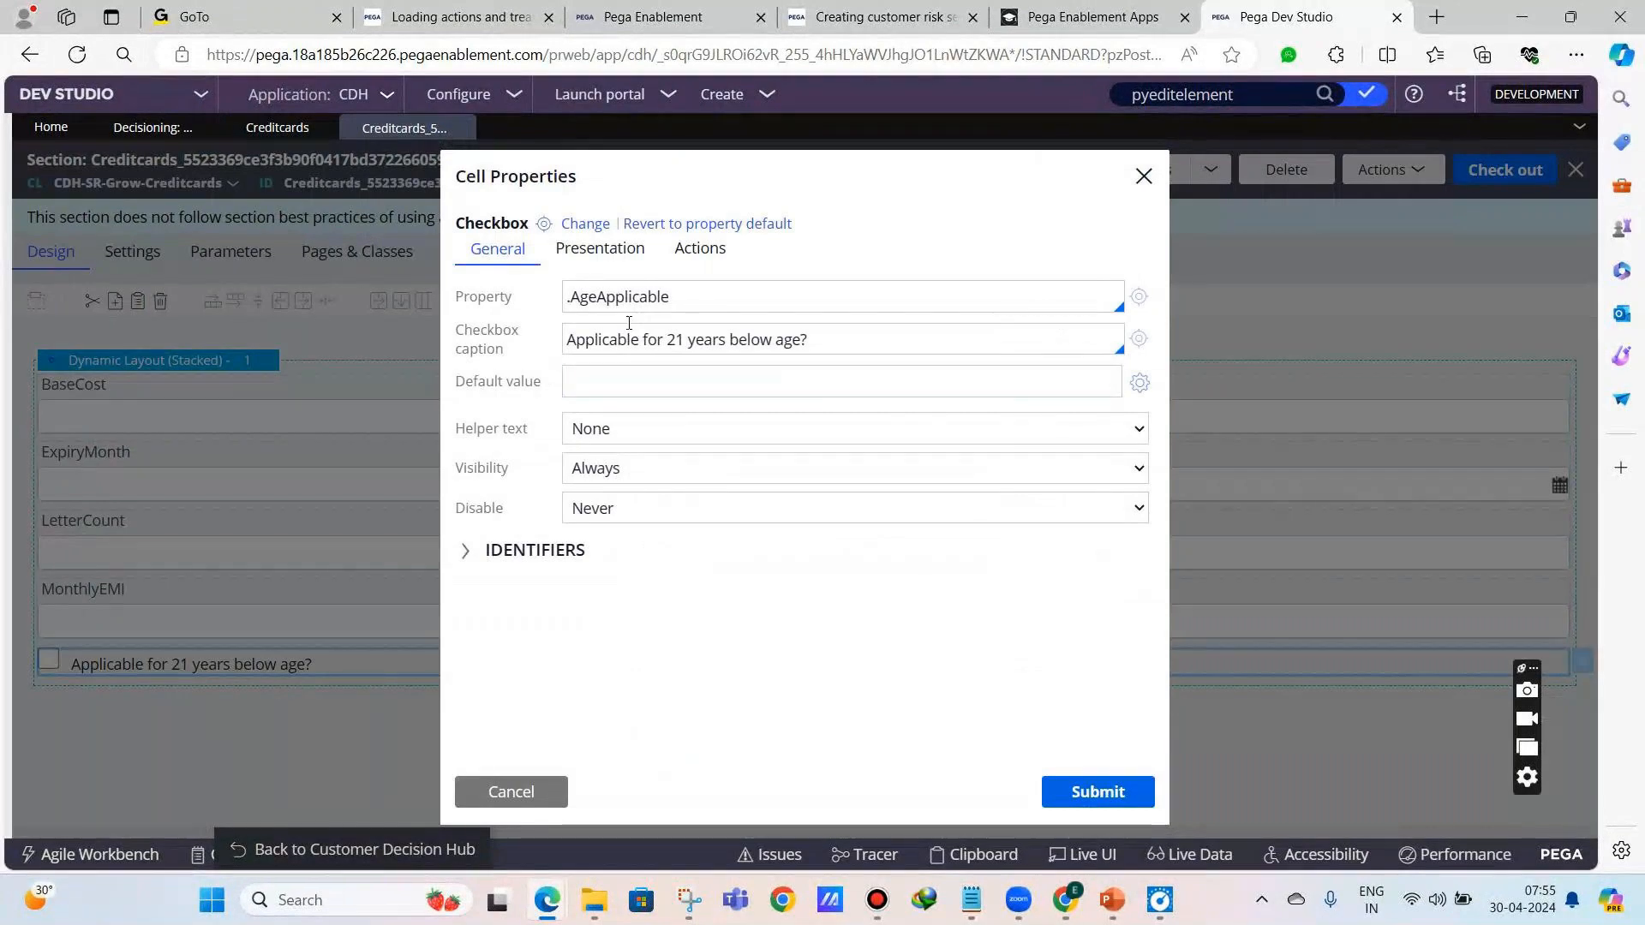
pyautogui.click(1138, 296)
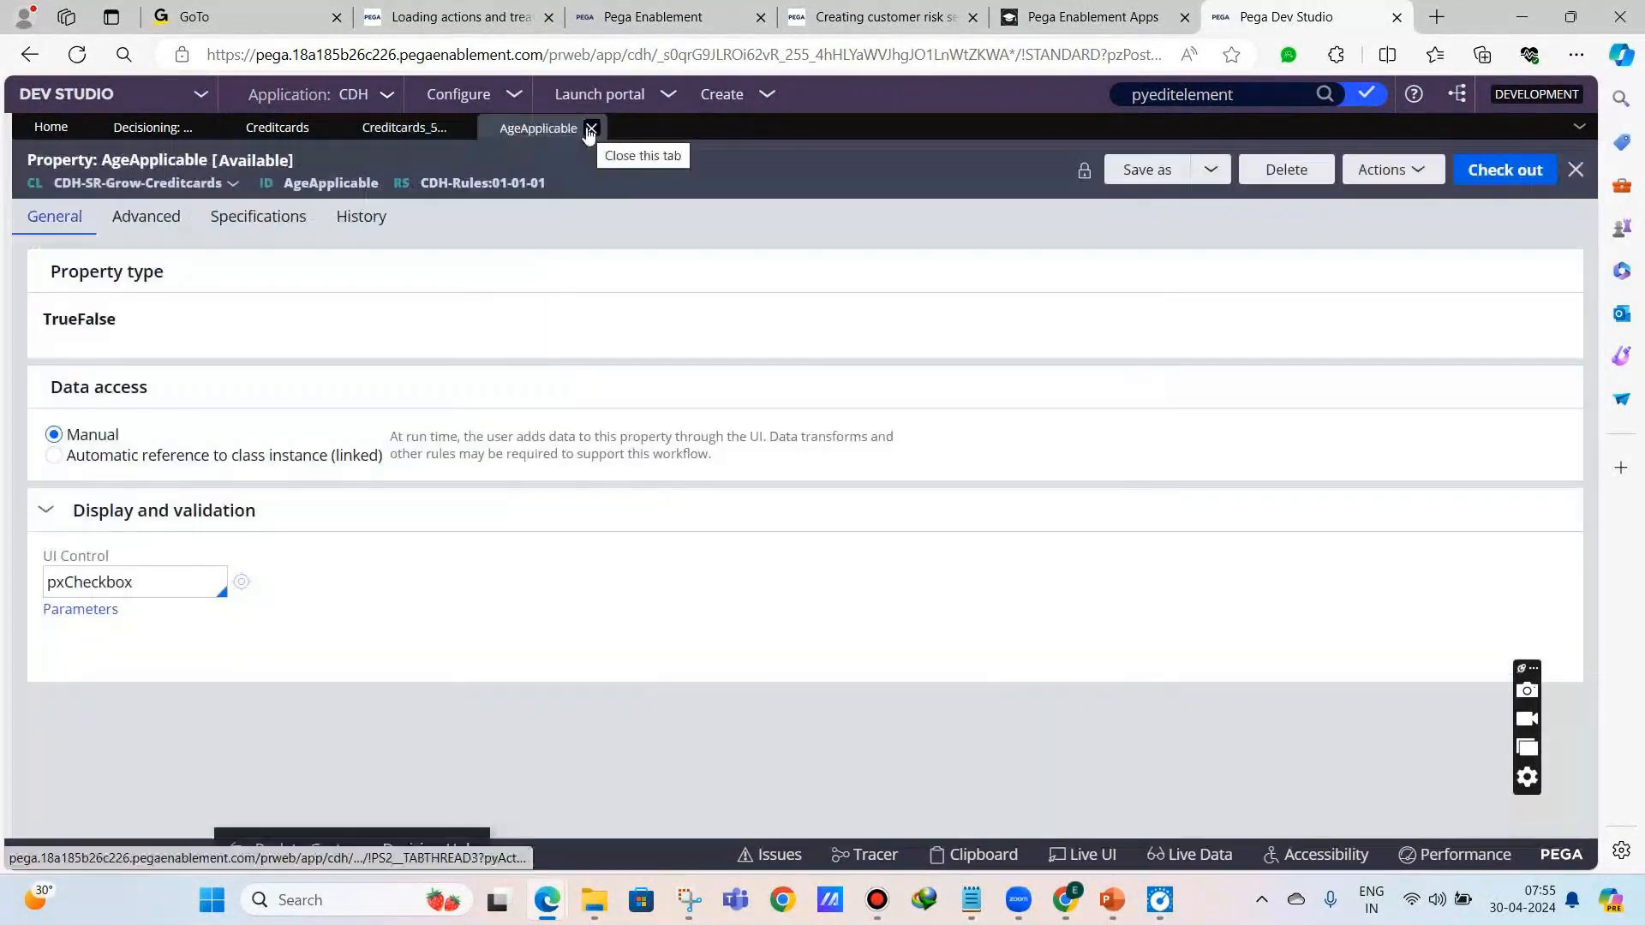
pyautogui.click(590, 129)
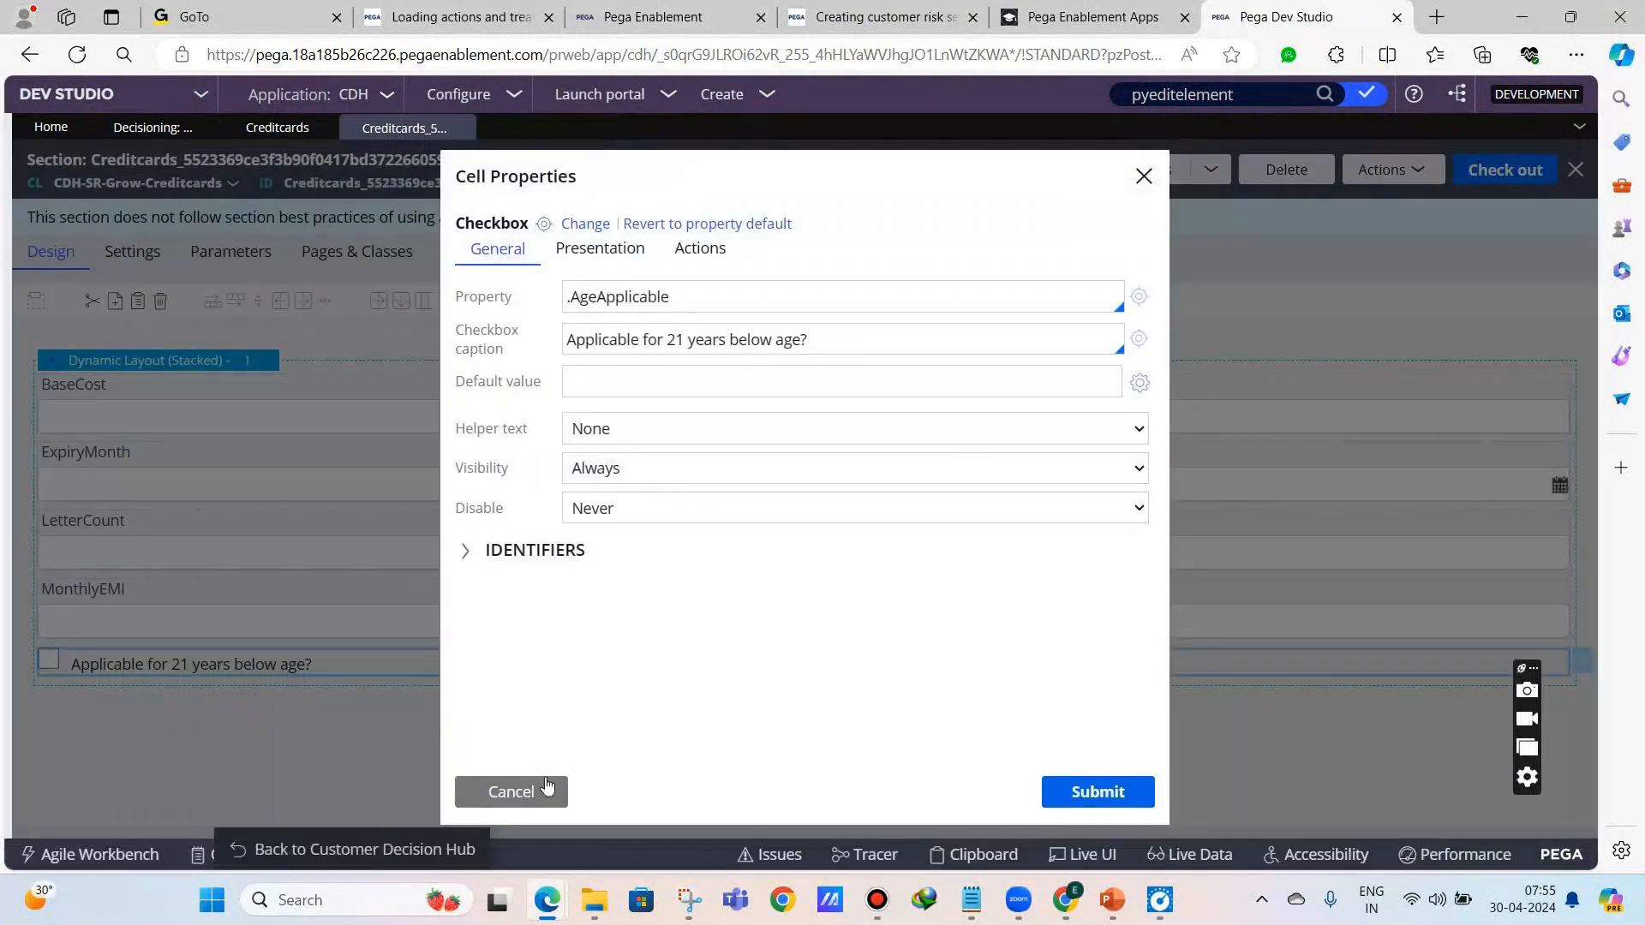
pyautogui.click(545, 792)
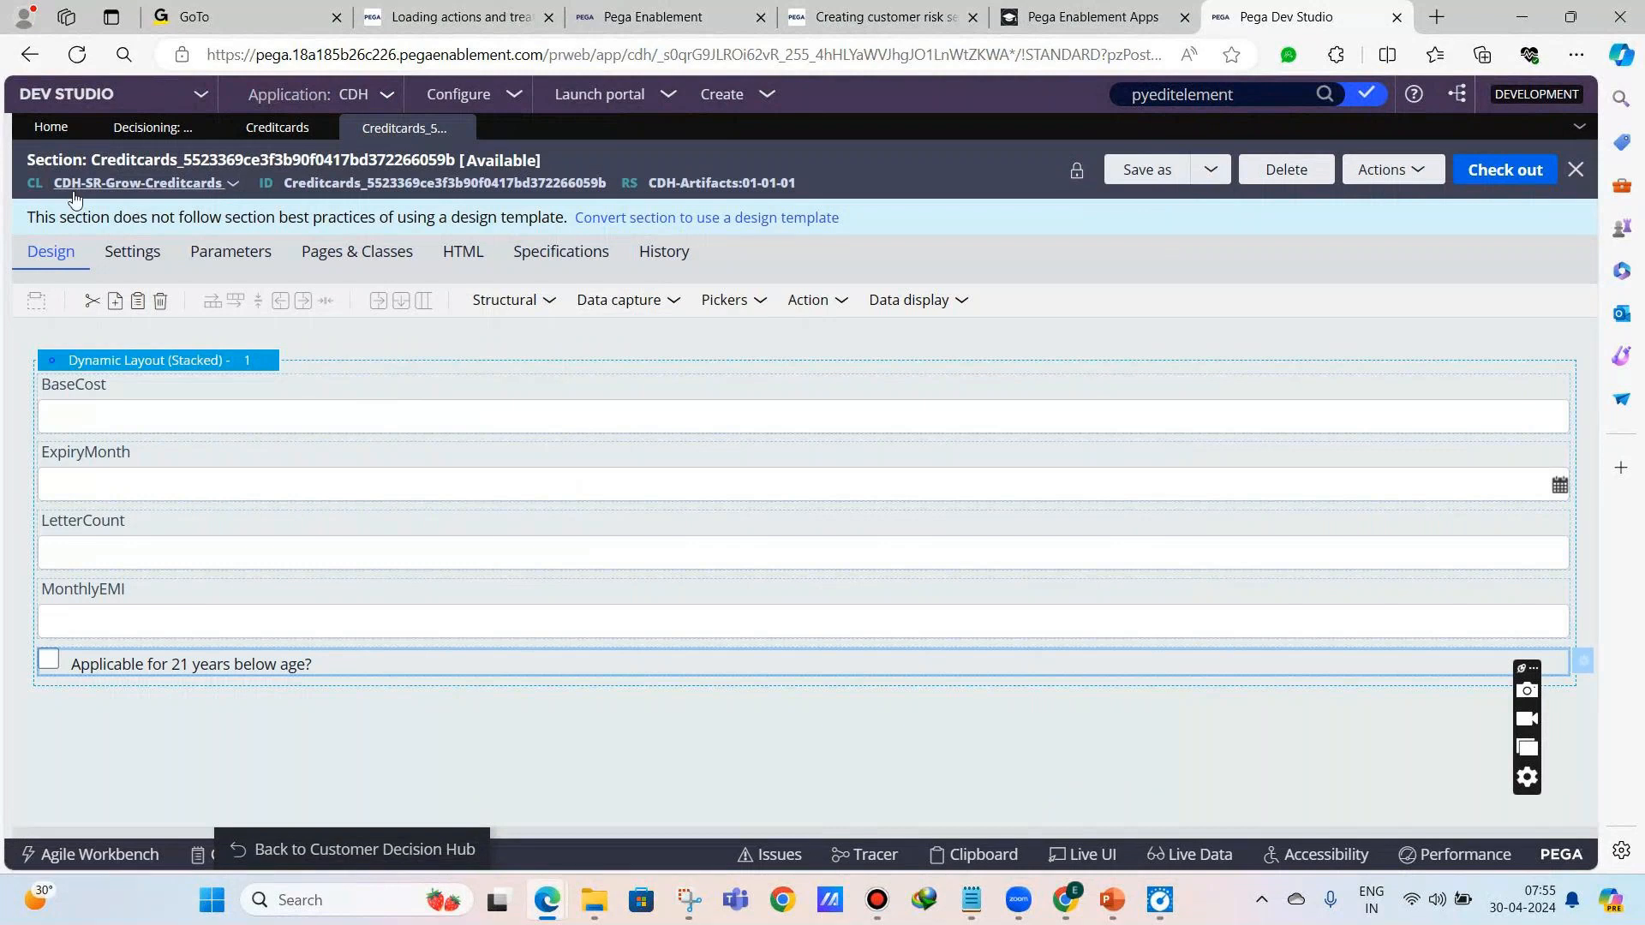
pyautogui.moveTo(52, 187); pyautogui.dragTo(225, 184)
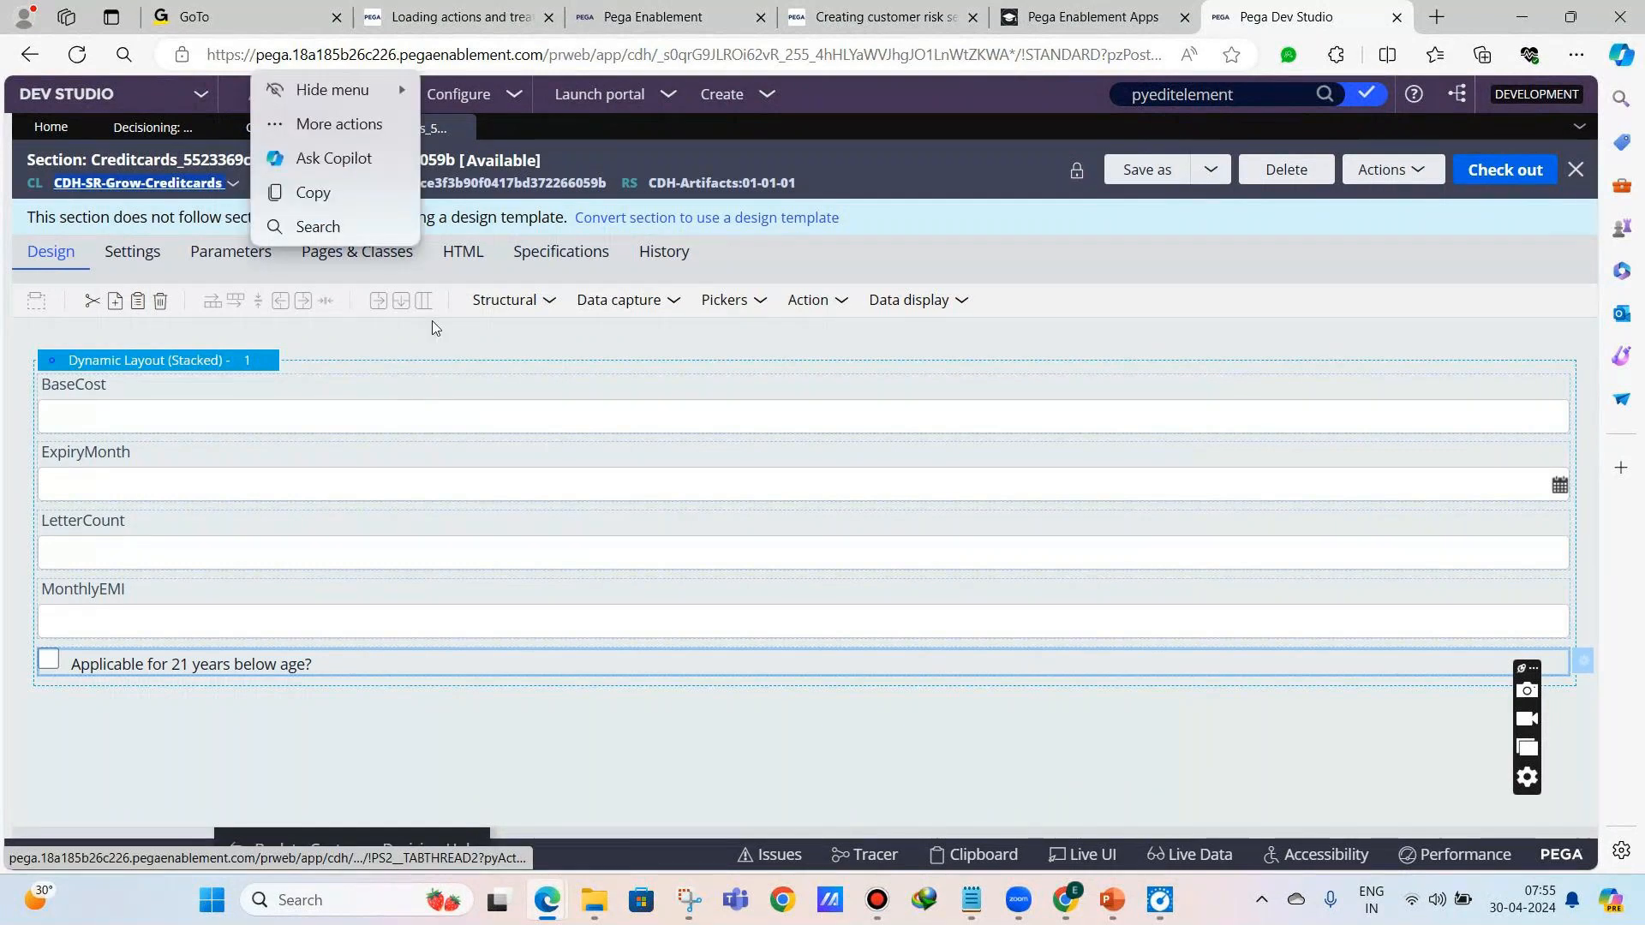
pyautogui.click(278, 127)
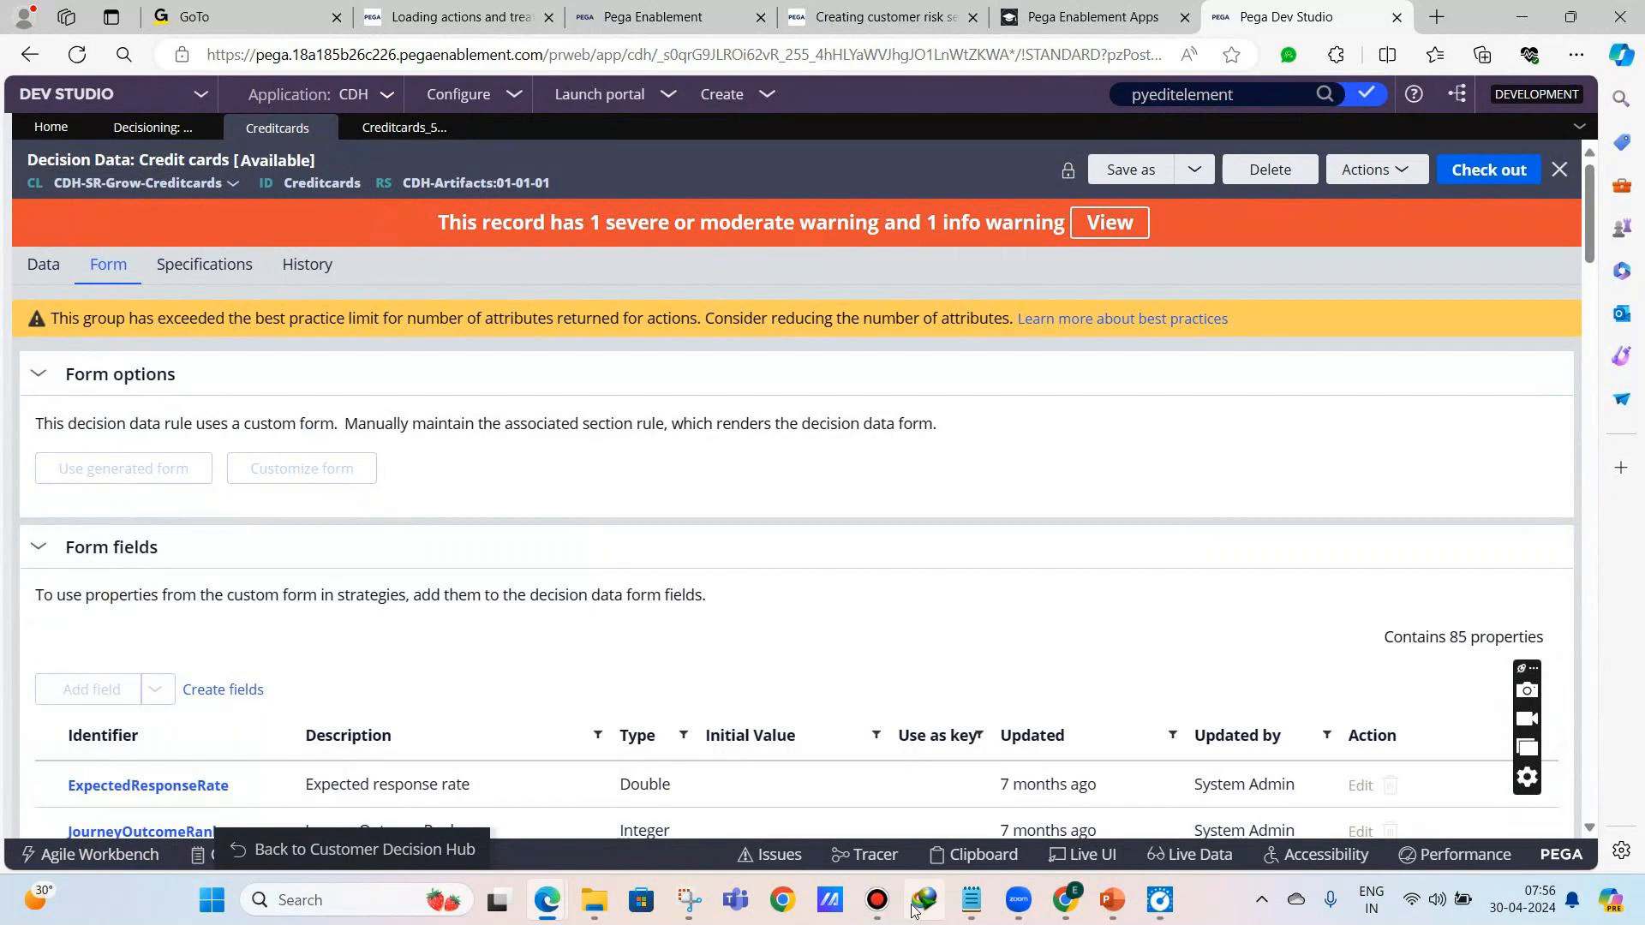
# - In Notepad, add the line "Custom form --- creates a new section with same group name" at the end of Day 4.txt
pyautogui.click(968, 898)
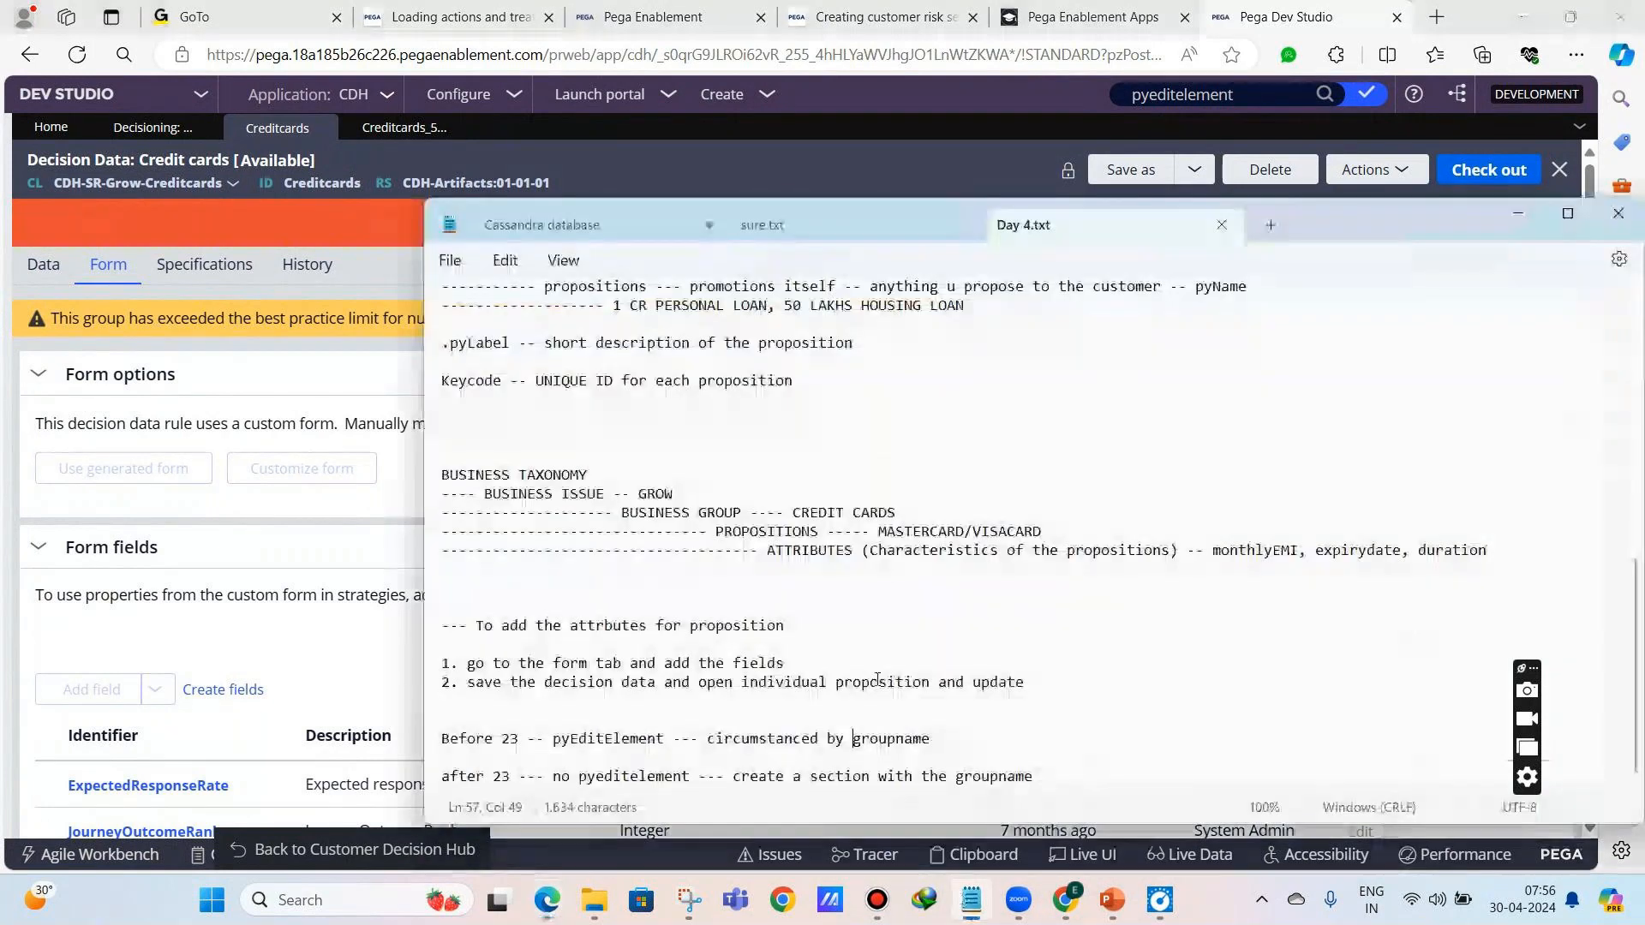
pyautogui.click(1052, 779)
pyautogui.press('Return')
pyautogui.press('Return')
pyautogui.write('Custom ')
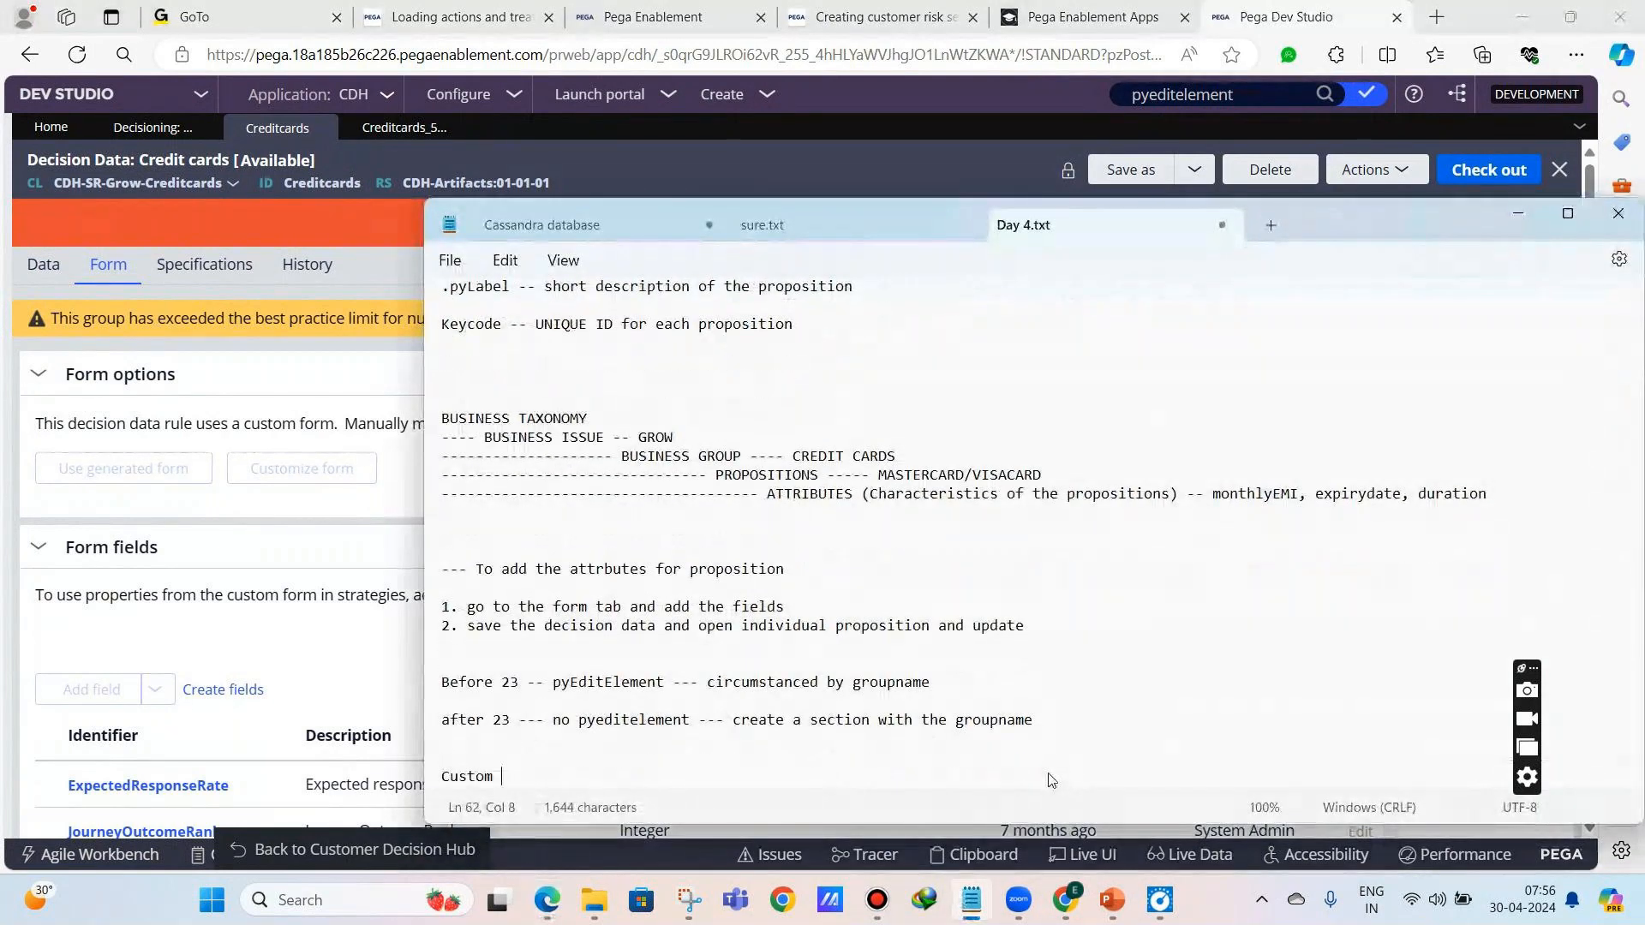
pyautogui.write('form --- creates a new section')
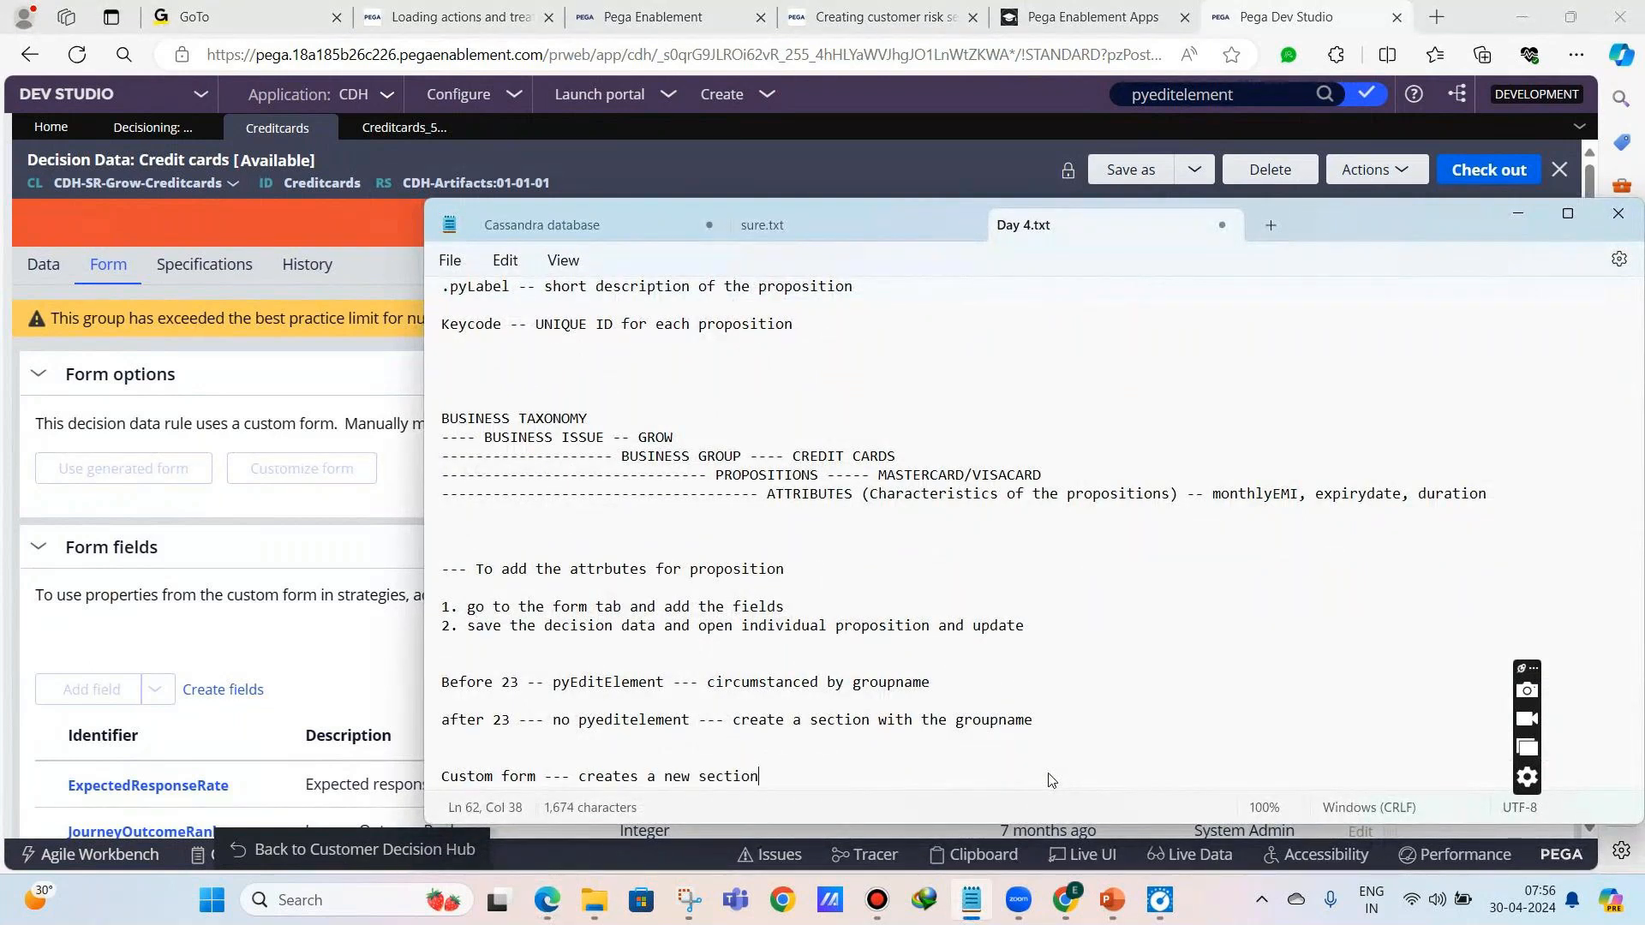
pyautogui.write(' with same group name and fiel')
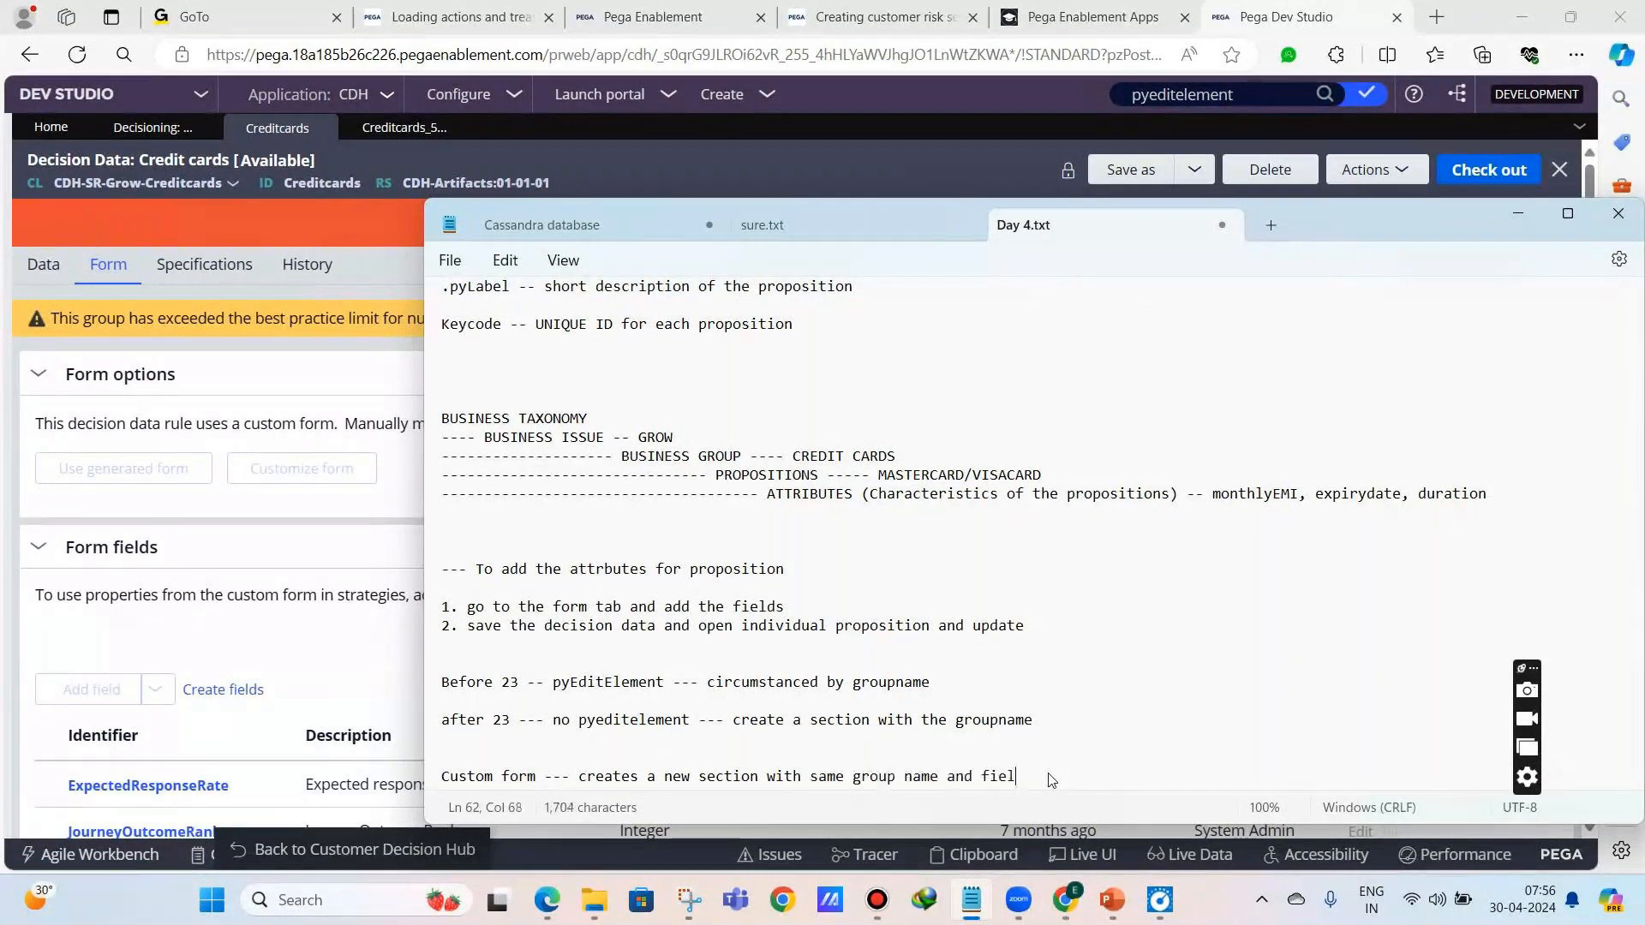
pyautogui.write('ds adde')
pyautogui.hotkey('ctrl', 'BackSpace')
pyautogui.hotkey('ctrl', 'BackSpace')
pyautogui.hotkey('ctrl', 'BackSpace')
# - Back in Pega Dev Studio, view the StandardCard proposition from the Credit cards data to examine its custom attributes, and close it
pyautogui.click(60, 273)
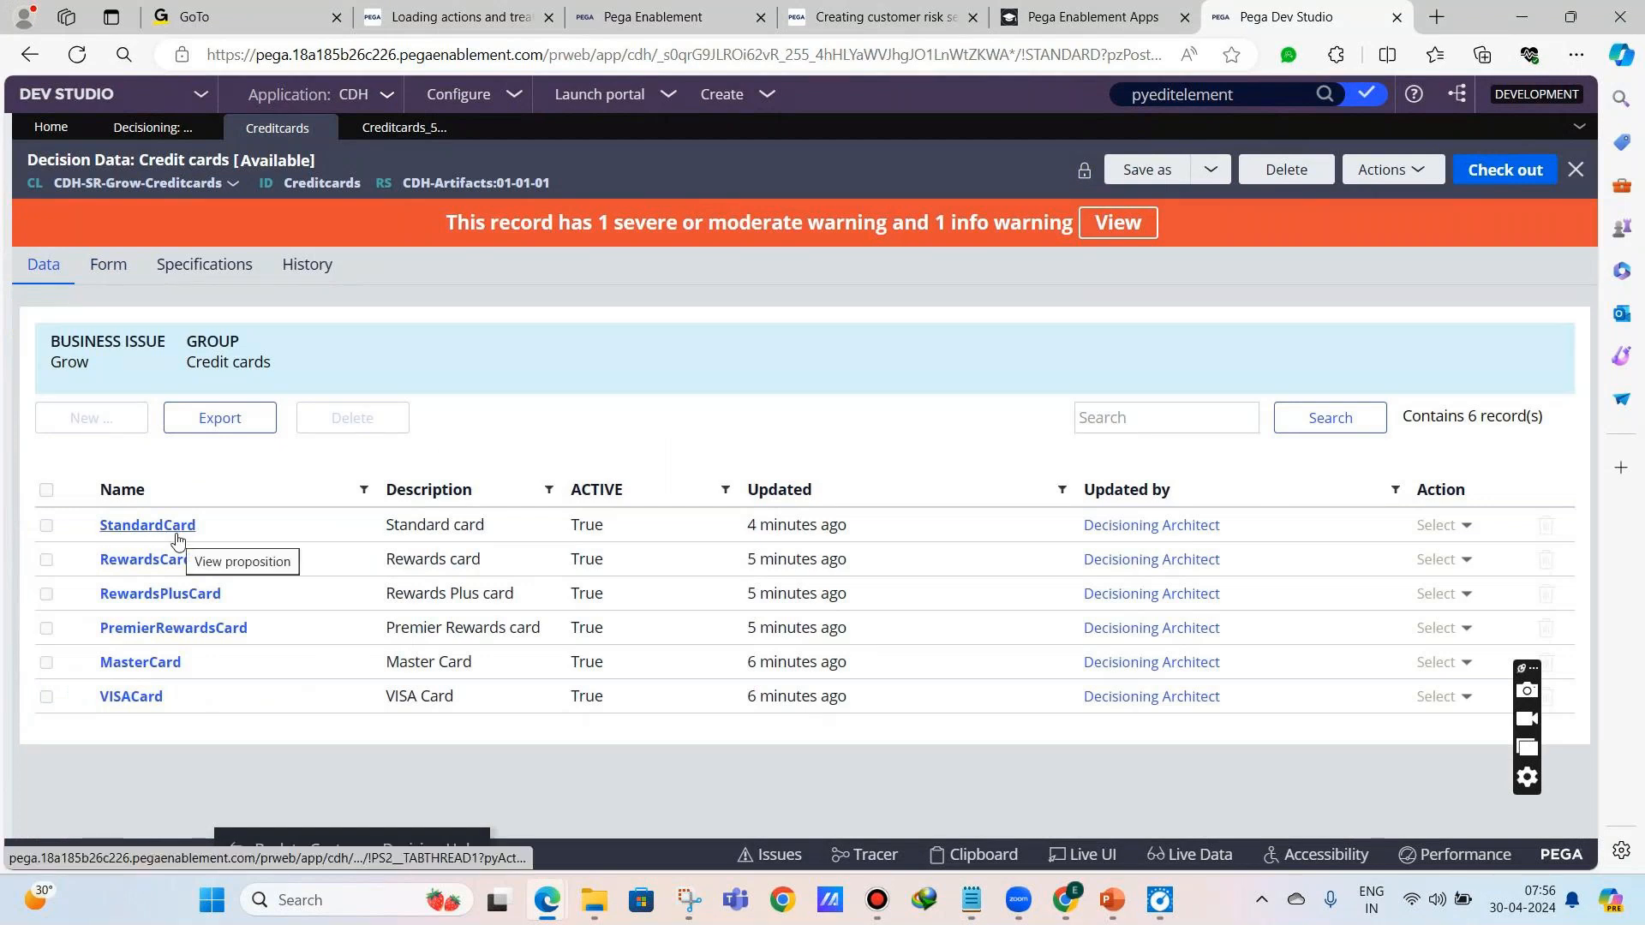
pyautogui.click(147, 526)
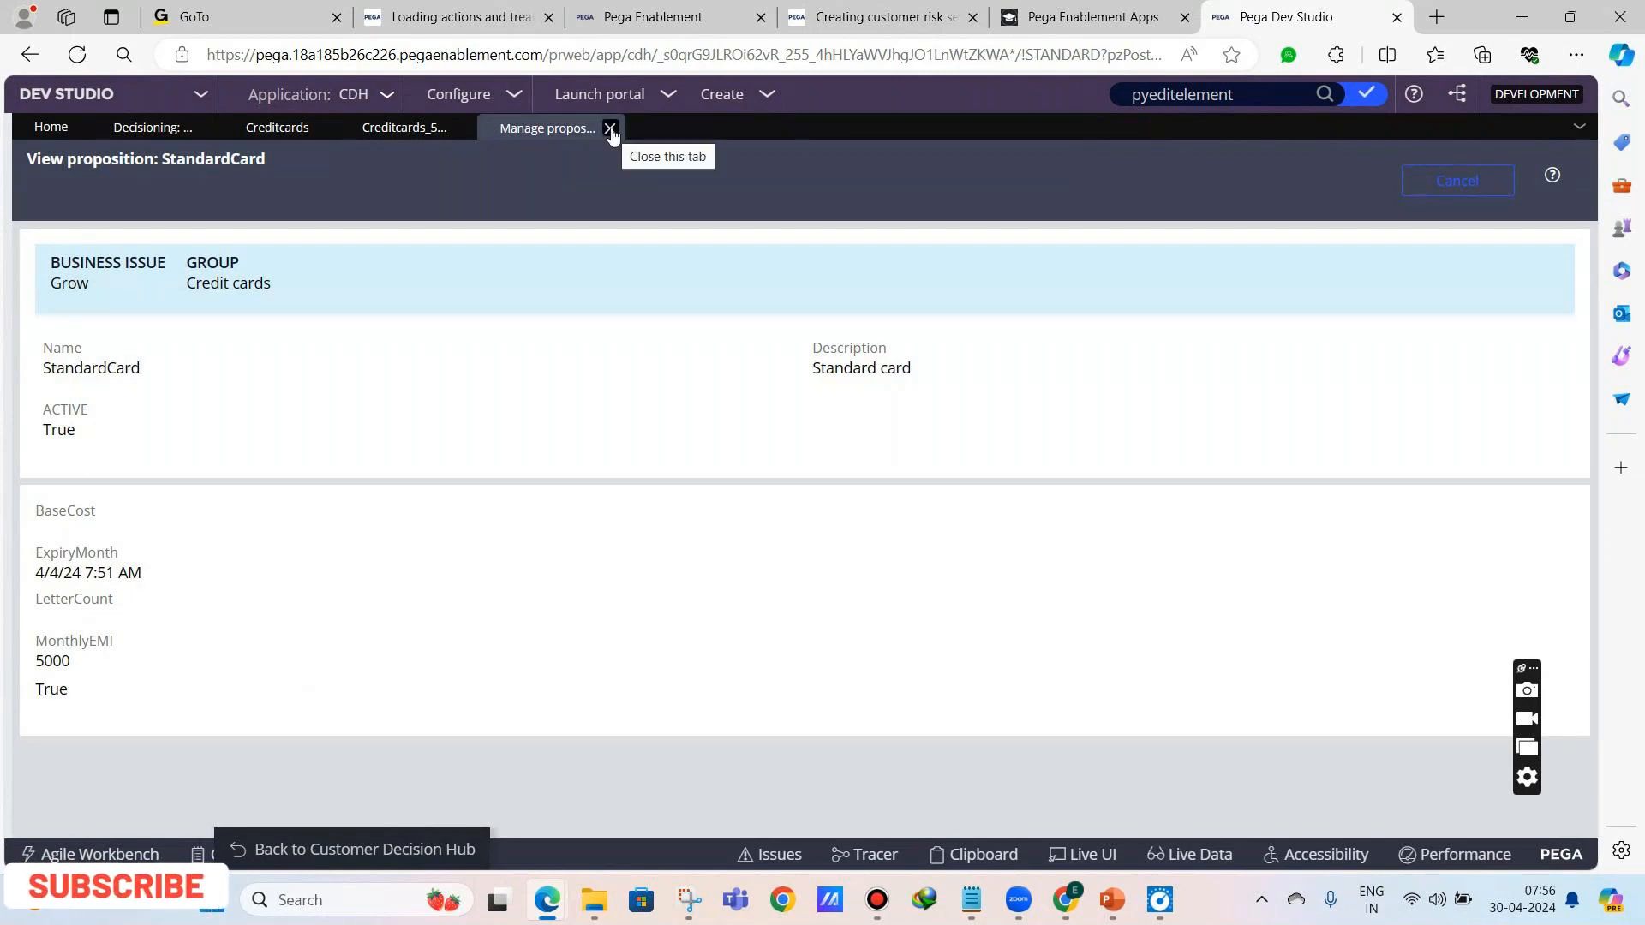
pyautogui.click(610, 128)
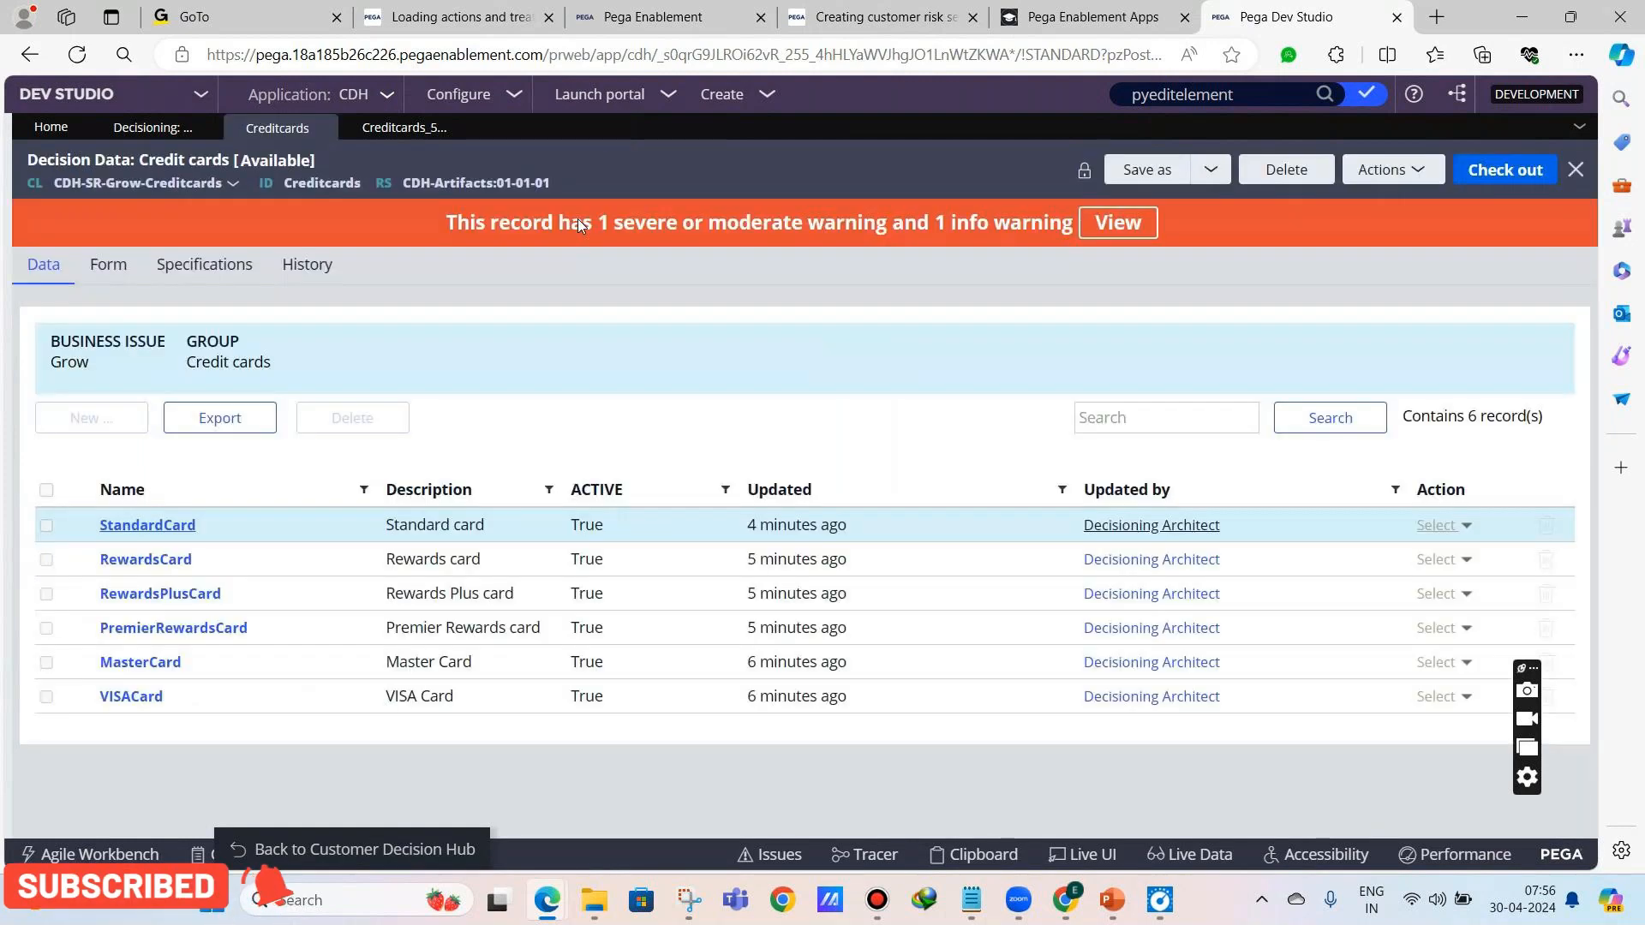
# - In Notepad, add the line "generated form --- text field attributes with no custom controls" above the Custom form line in Day 4.txt
pyautogui.moveTo(969, 894)
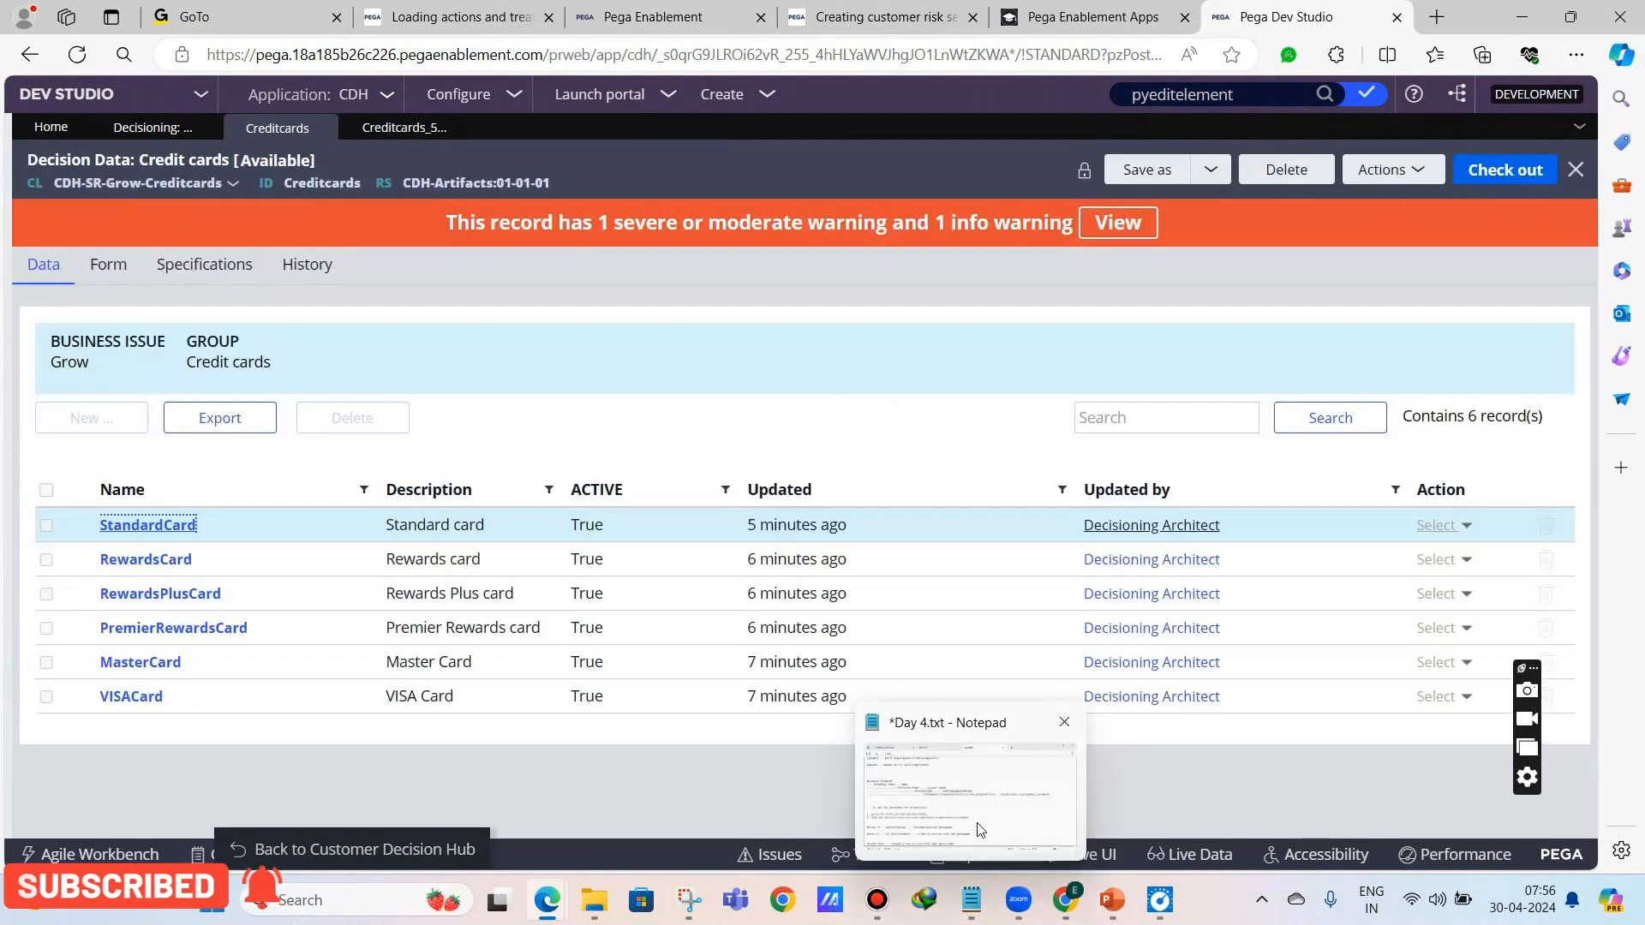
pyautogui.click(968, 894)
pyautogui.write('generated')
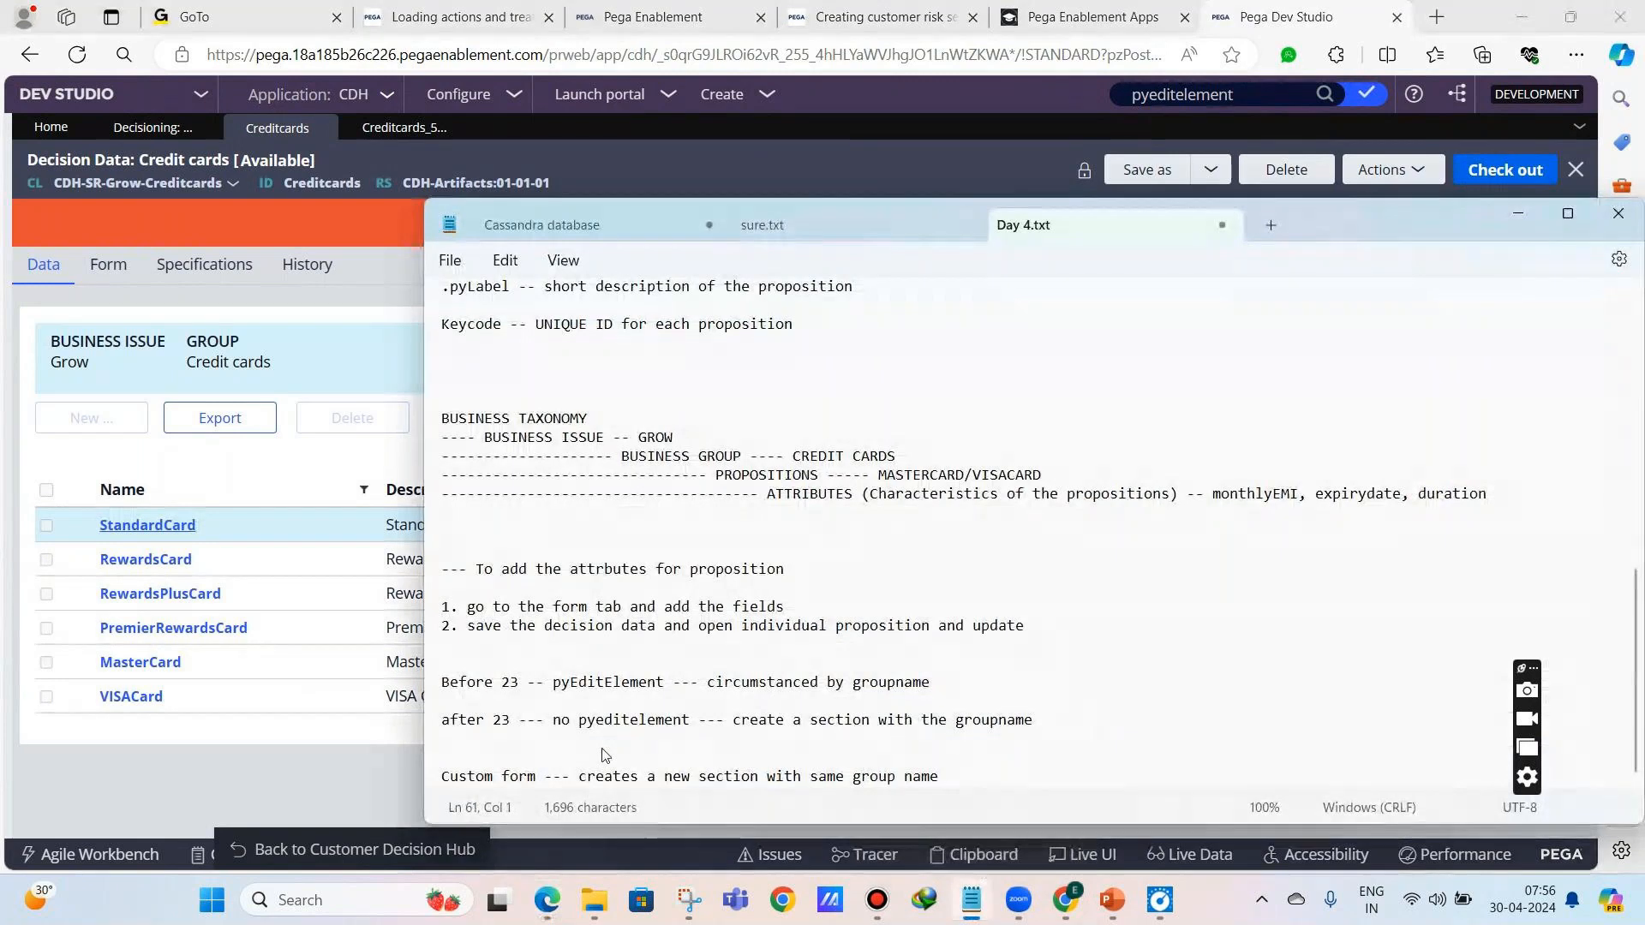
pyautogui.write(' form --- ')
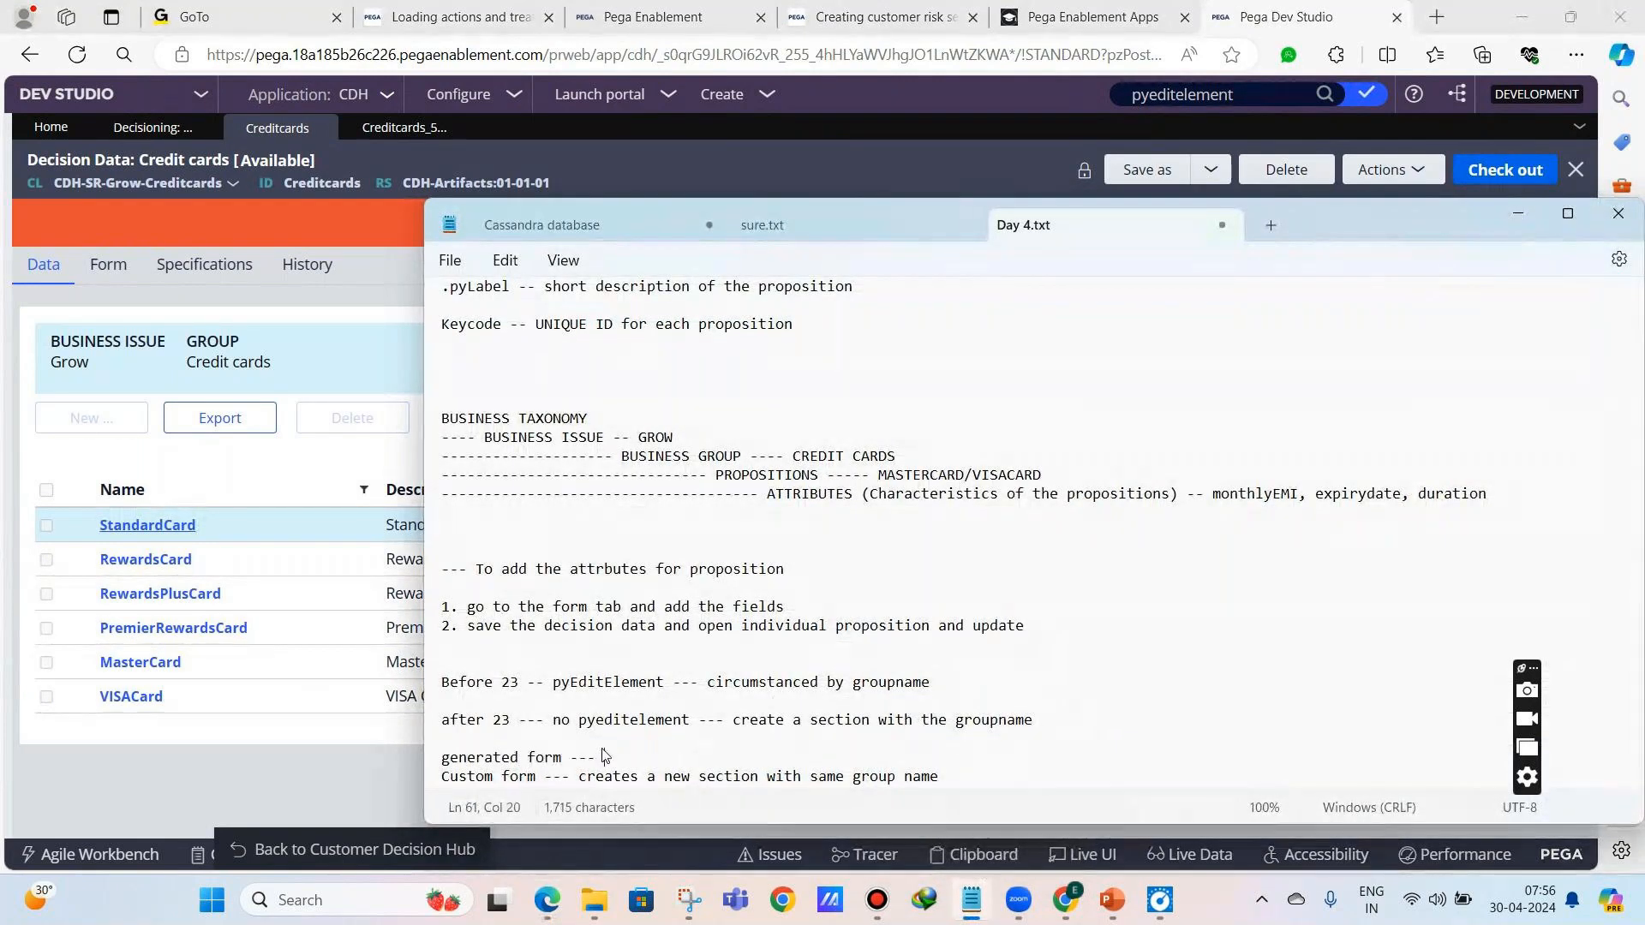
pyautogui.write('text field attributes with n')
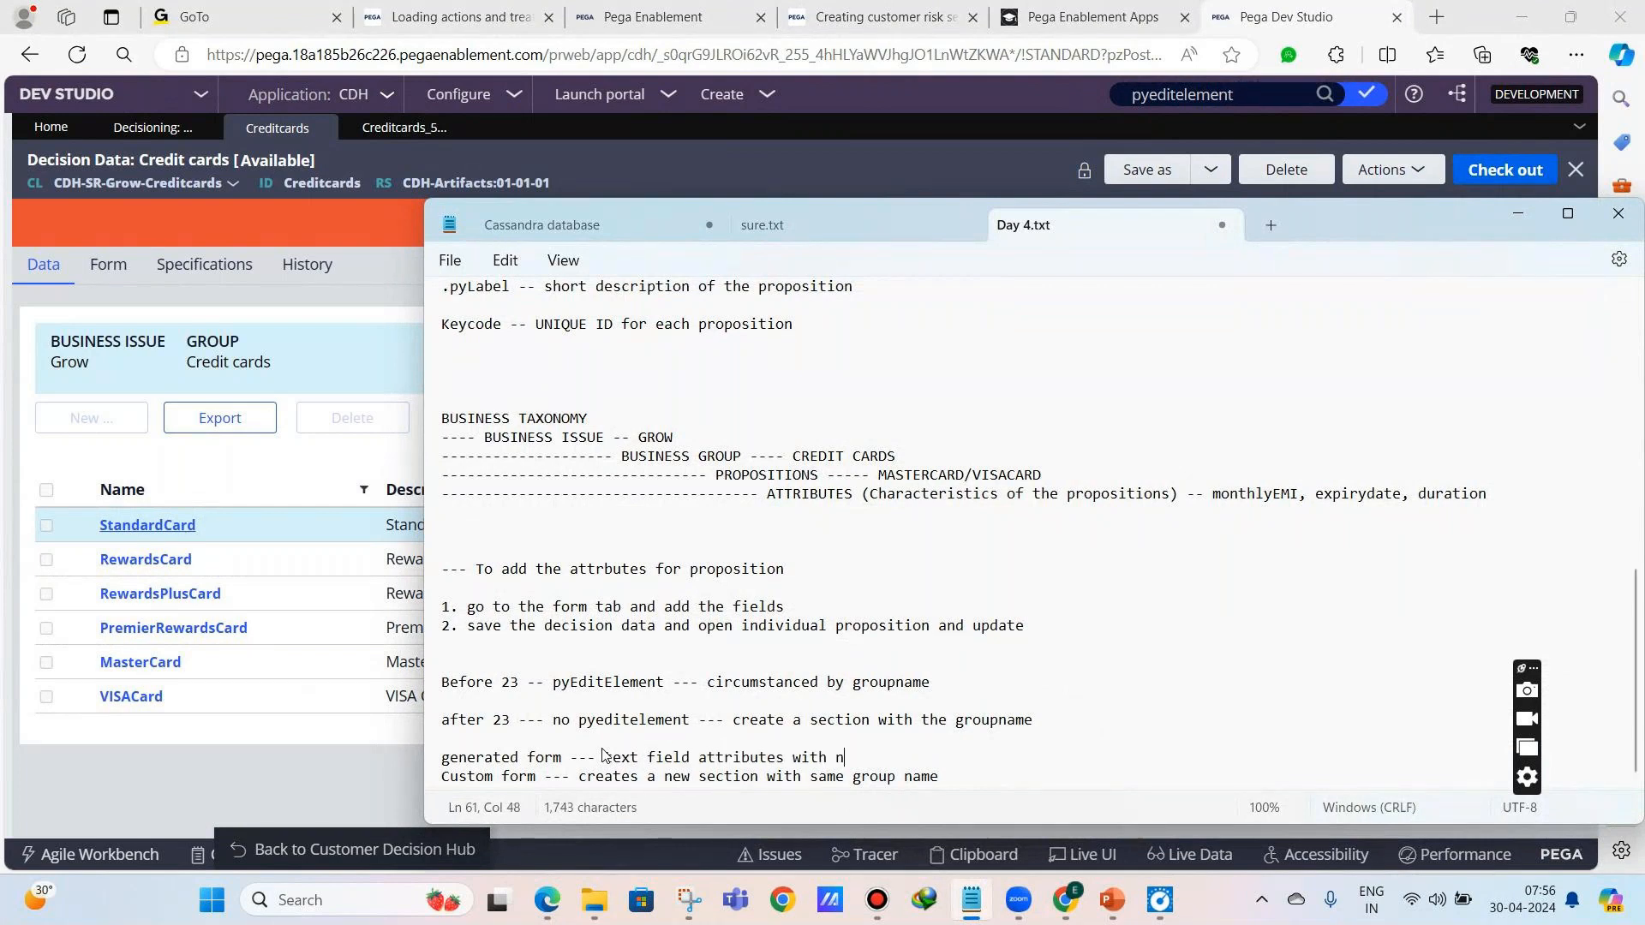
pyautogui.write('o custom controls')
pyautogui.press('Return')
pyautogui.scroll(-1, 863, 737)
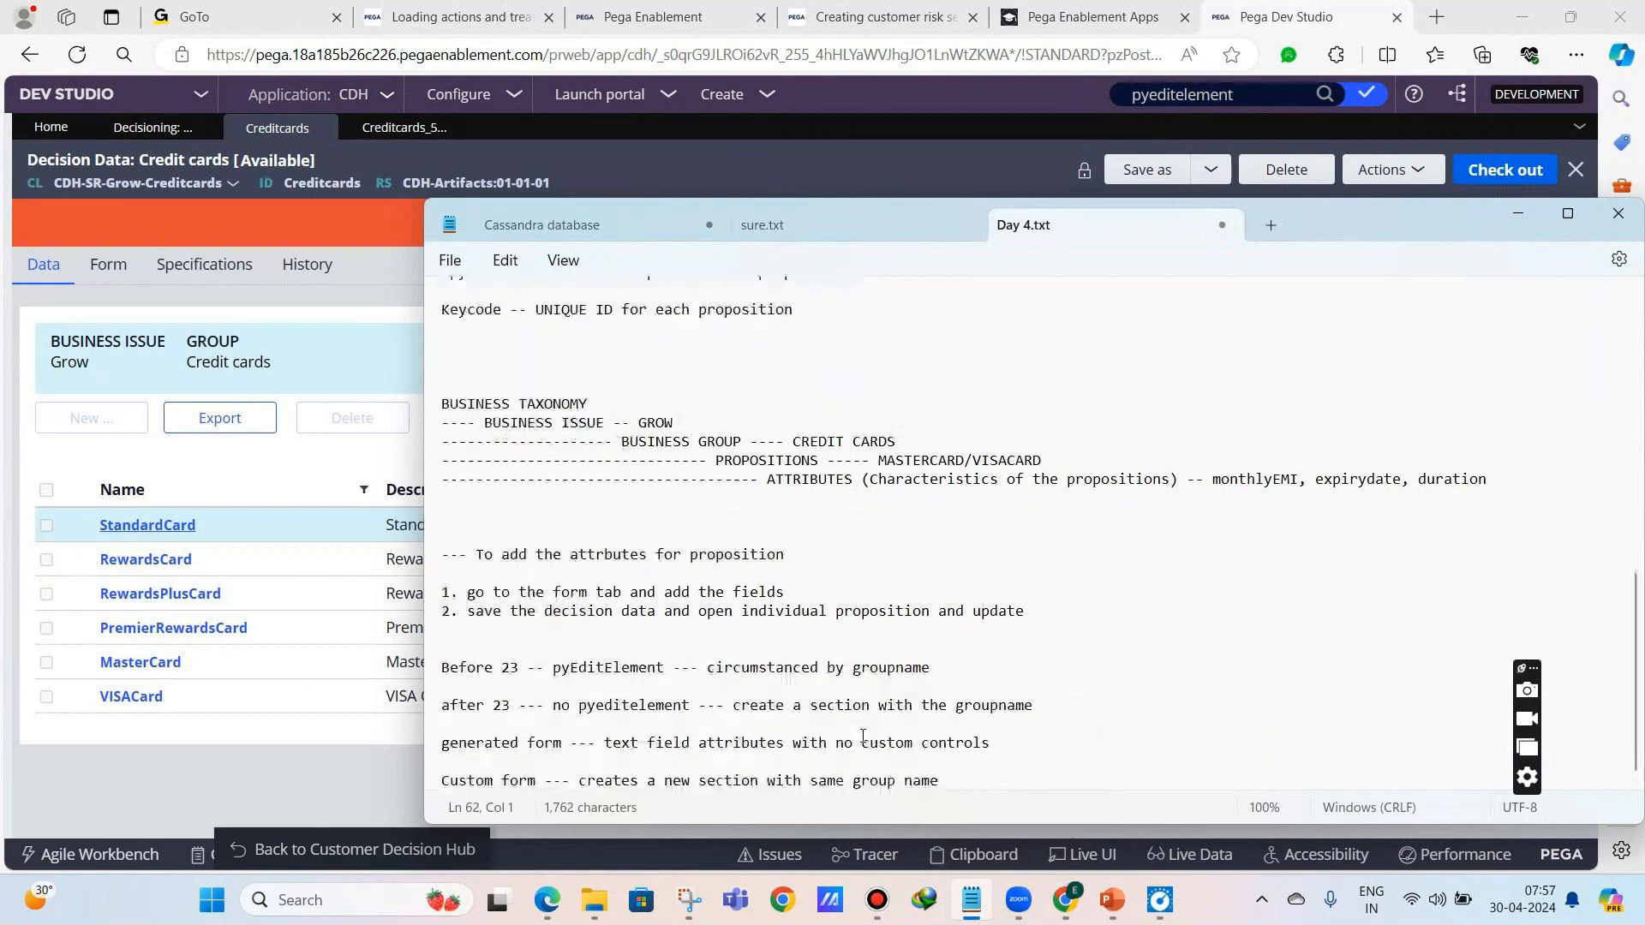
# - Extend the Custom form note with "with advanced controls etc"
pyautogui.click(939, 780)
pyautogui.write('with advanced c')
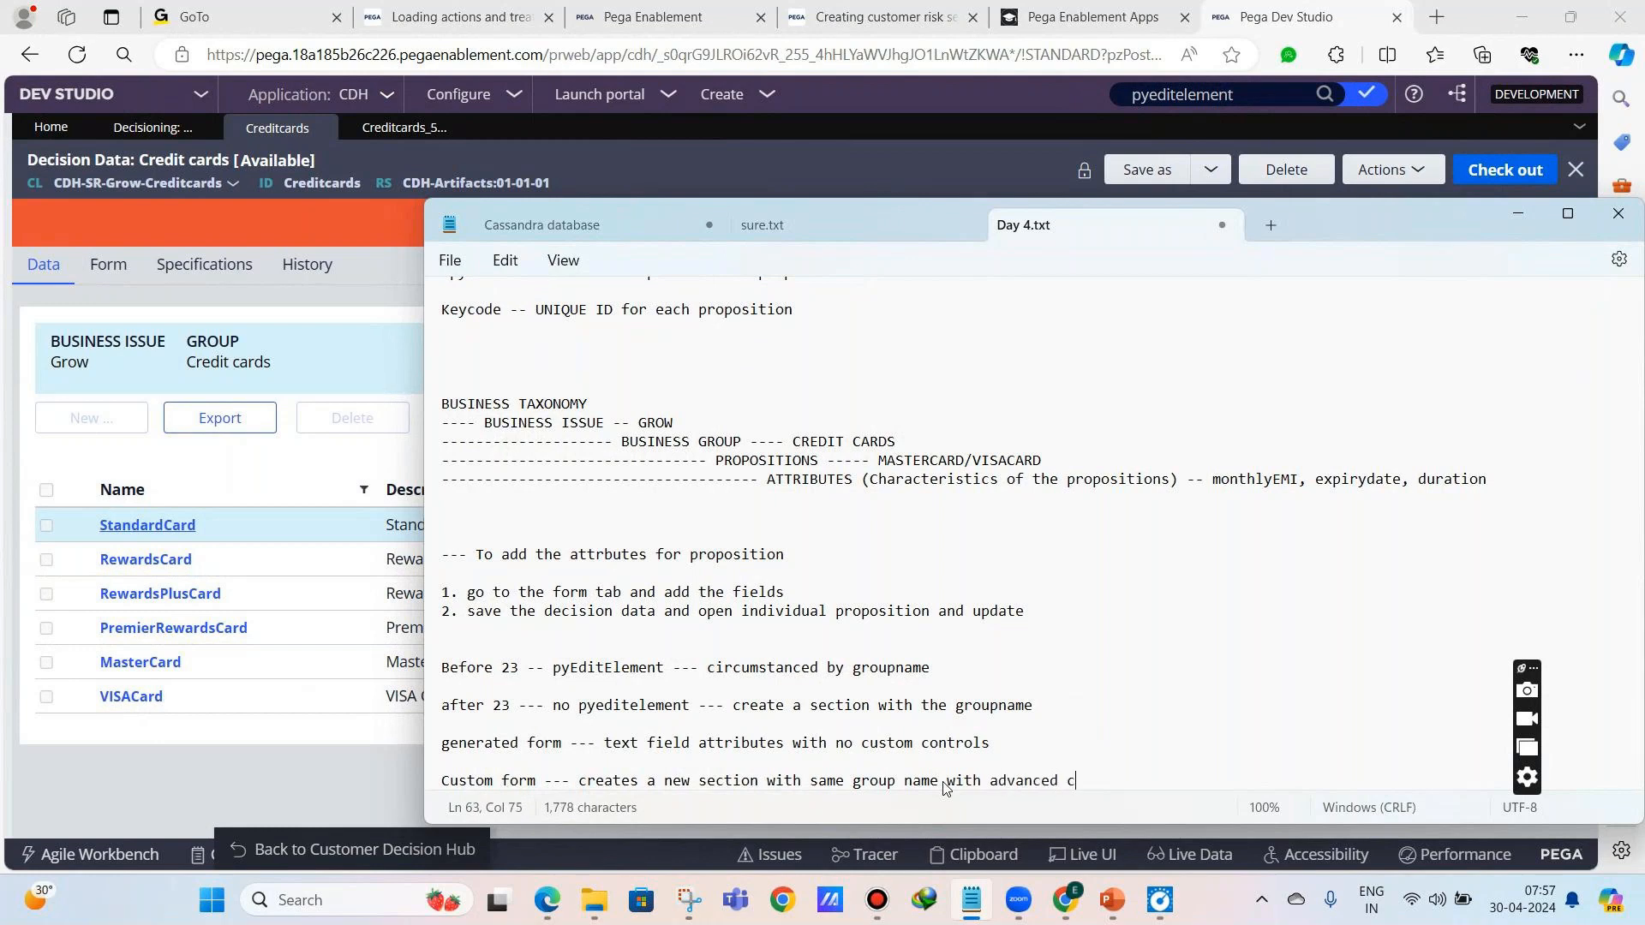
pyautogui.write('ontrols etc')
# - Add the note "make sure the fields created in custom form are added in the FORM tab." below the Custom form line
pyautogui.press('Return')
pyautogui.press('Return')
pyautogui.write('mak')
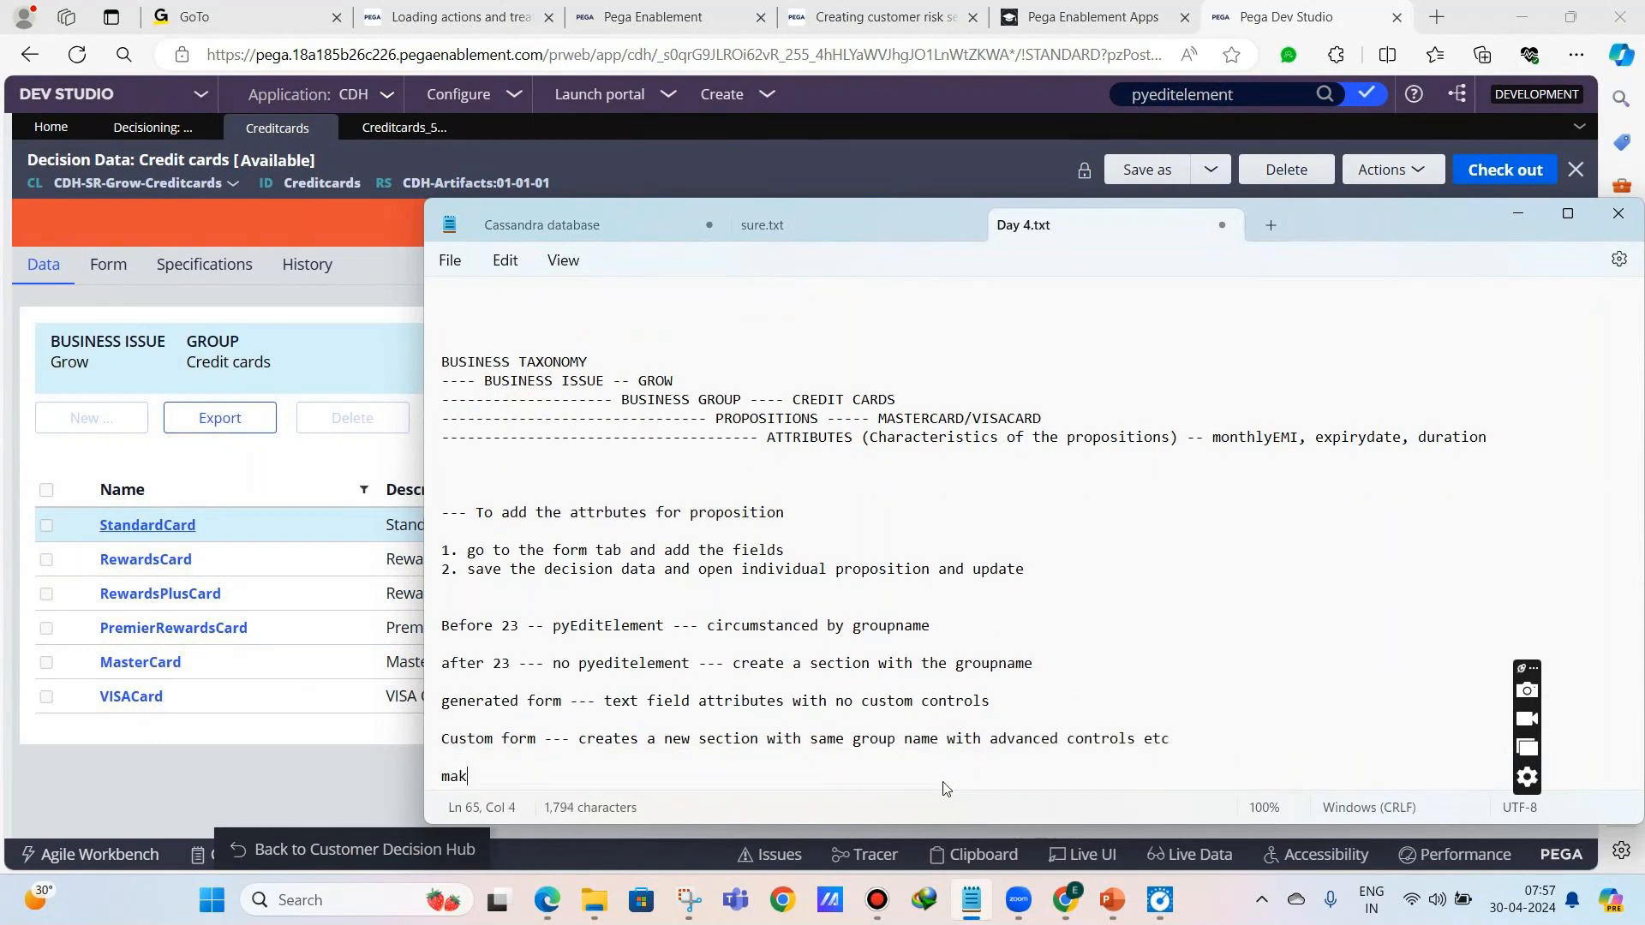
pyautogui.write('e sure the fields ')
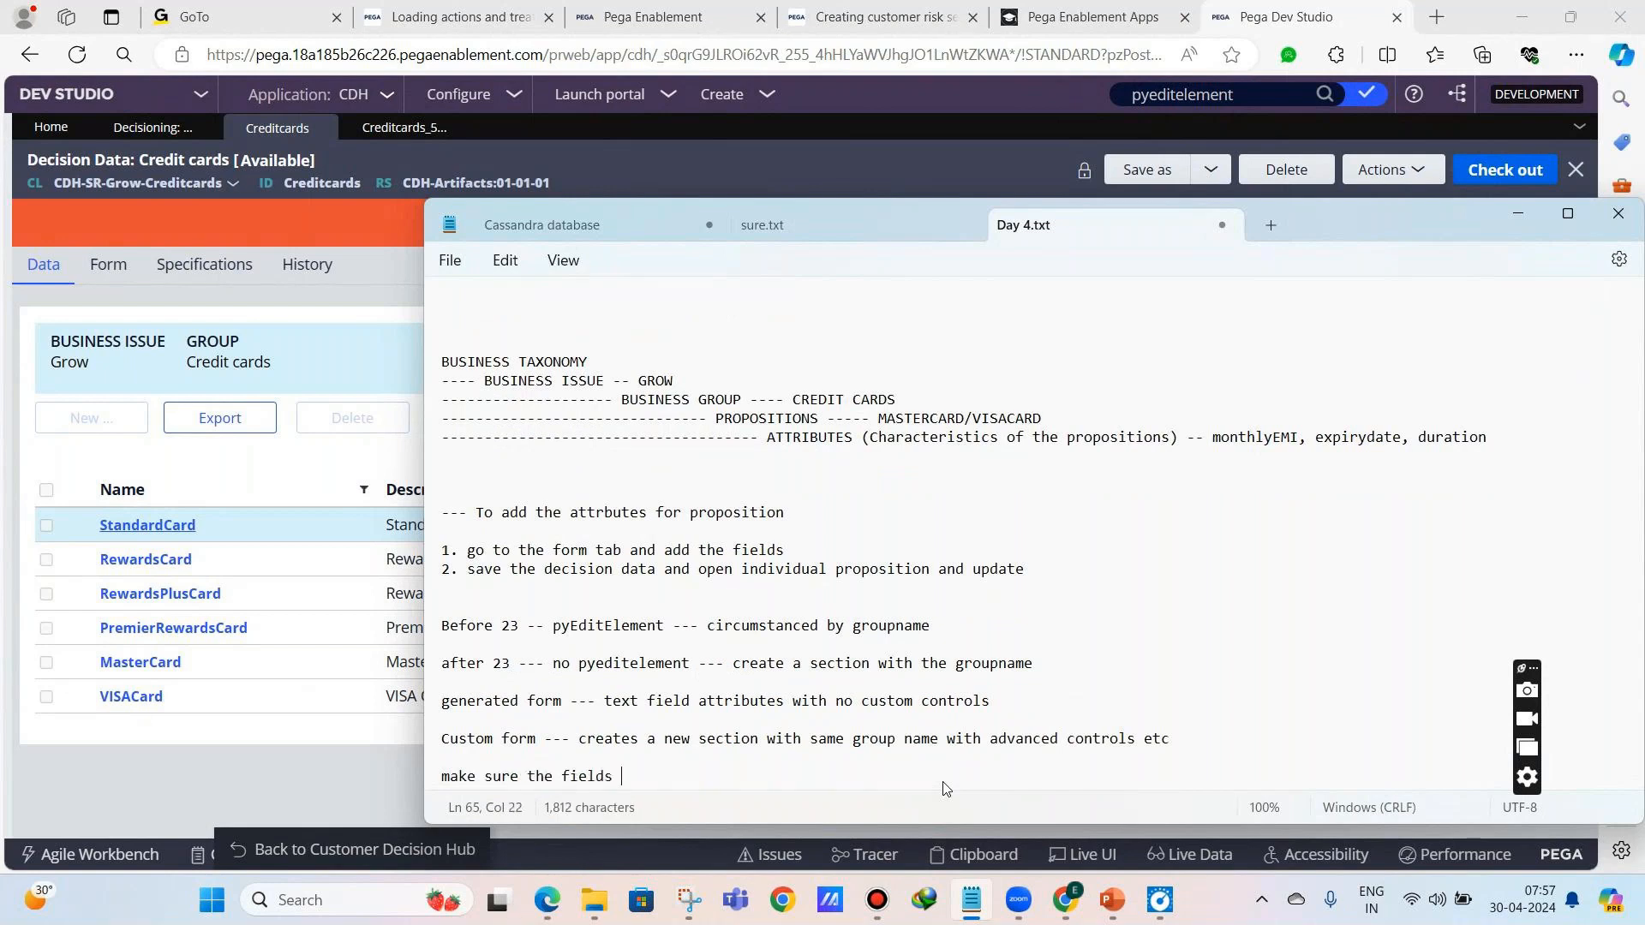
pyautogui.write('created in custom form are adde')
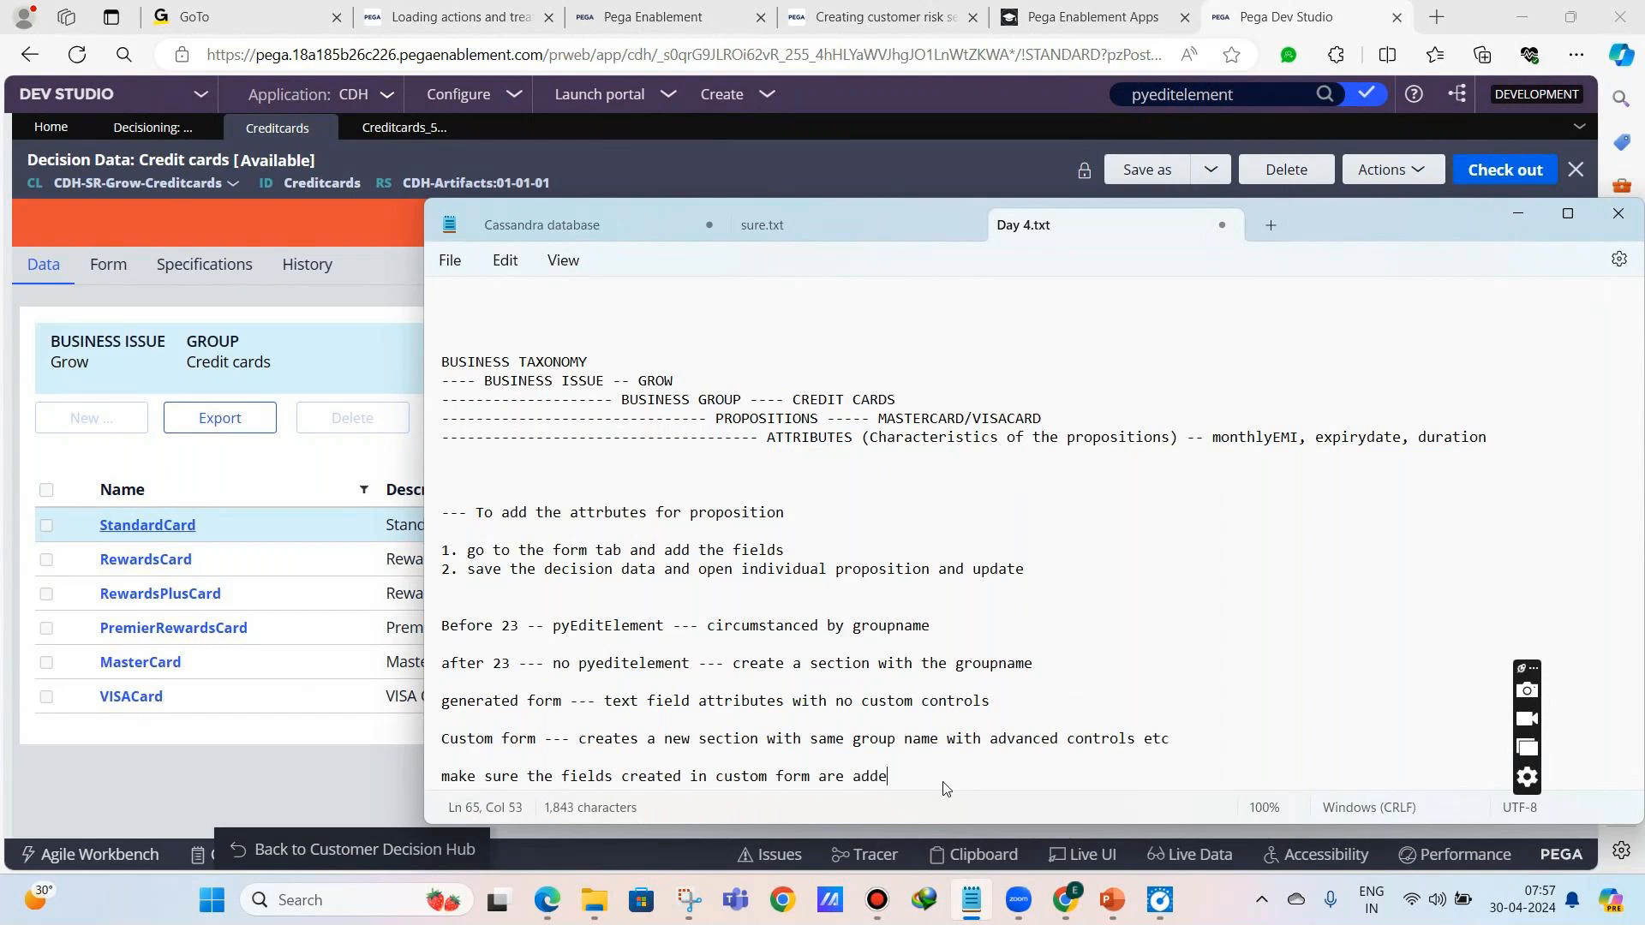
pyautogui.write('d in the FORM tab.')
# - Add the line "Now open the propisition and update the fields." at the end of the notes and save the file
pyautogui.press('Return')
pyautogui.press('Return')
pyautogui.press('Return')
pyautogui.write('Now open the propi')
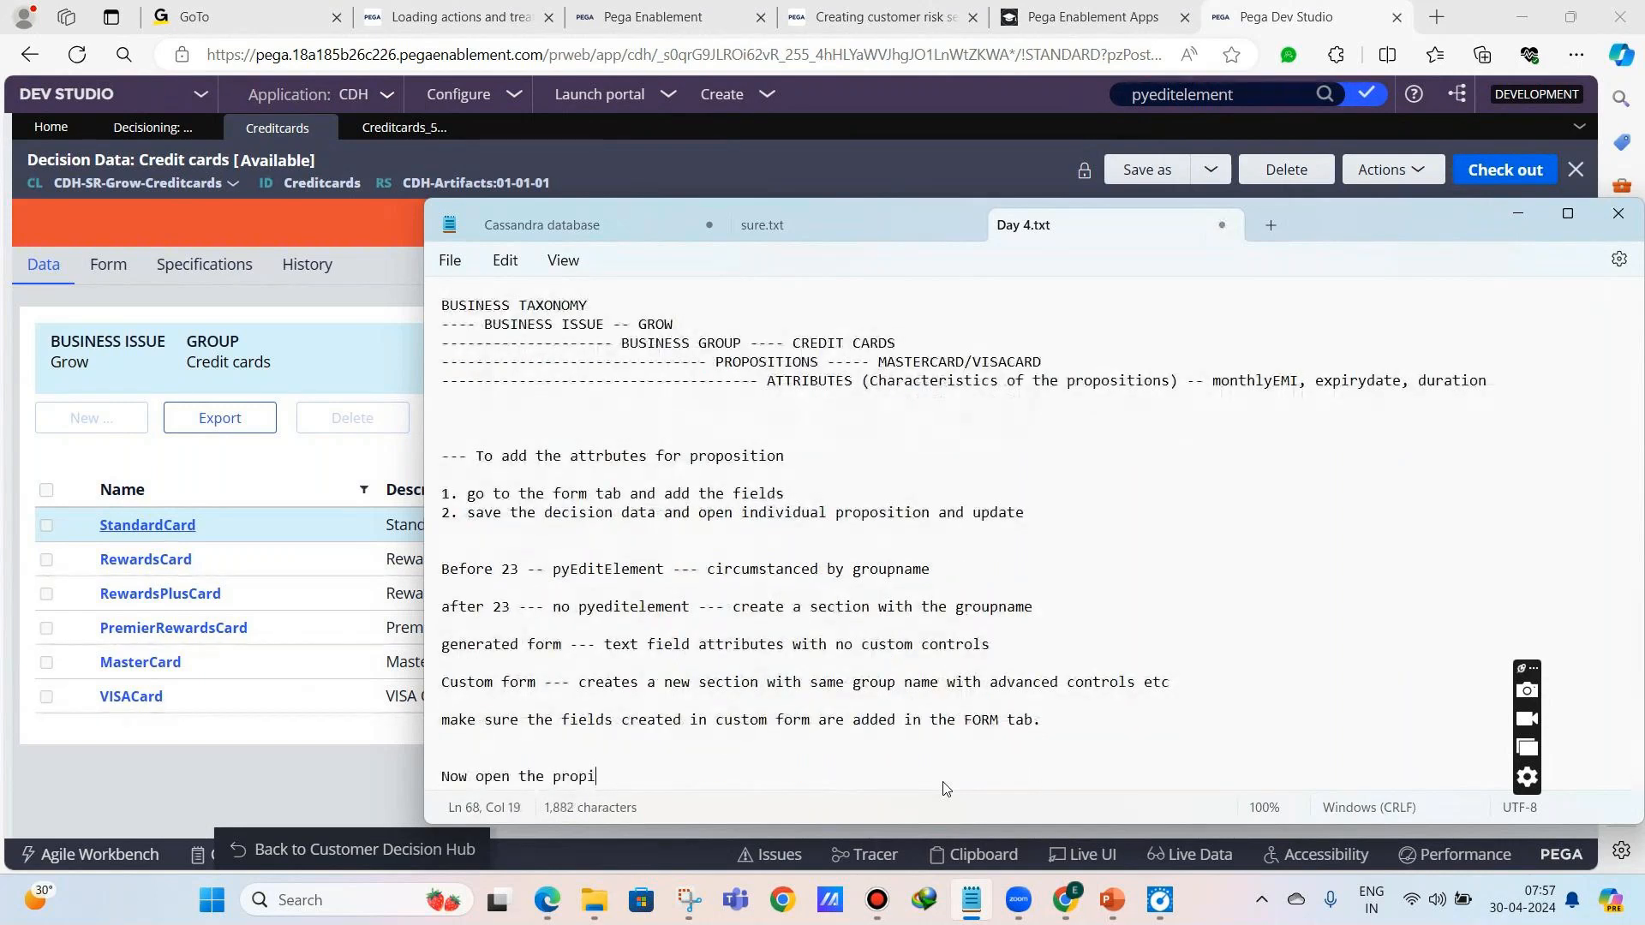
pyautogui.write('sition and update the fields.')
pyautogui.hotkey('ctrl', 's')
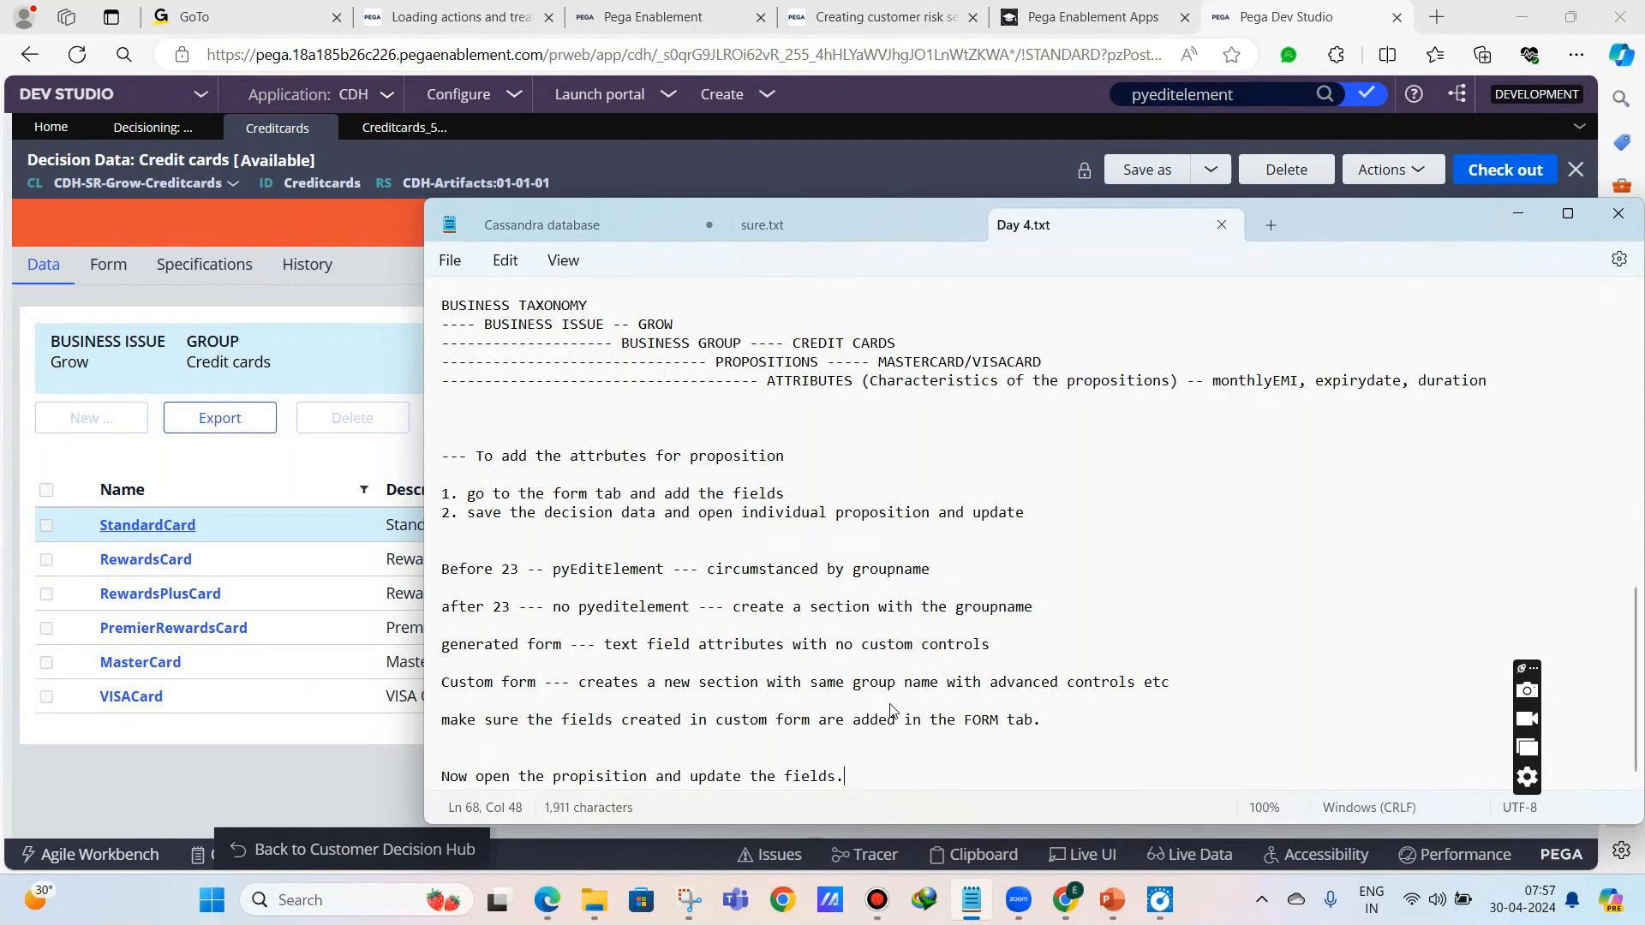
# - Start a new note further down reading "SR Class -- strategy result class" and save the file
pyautogui.press('Return')
pyautogui.press('Return')
pyautogui.press('Return')
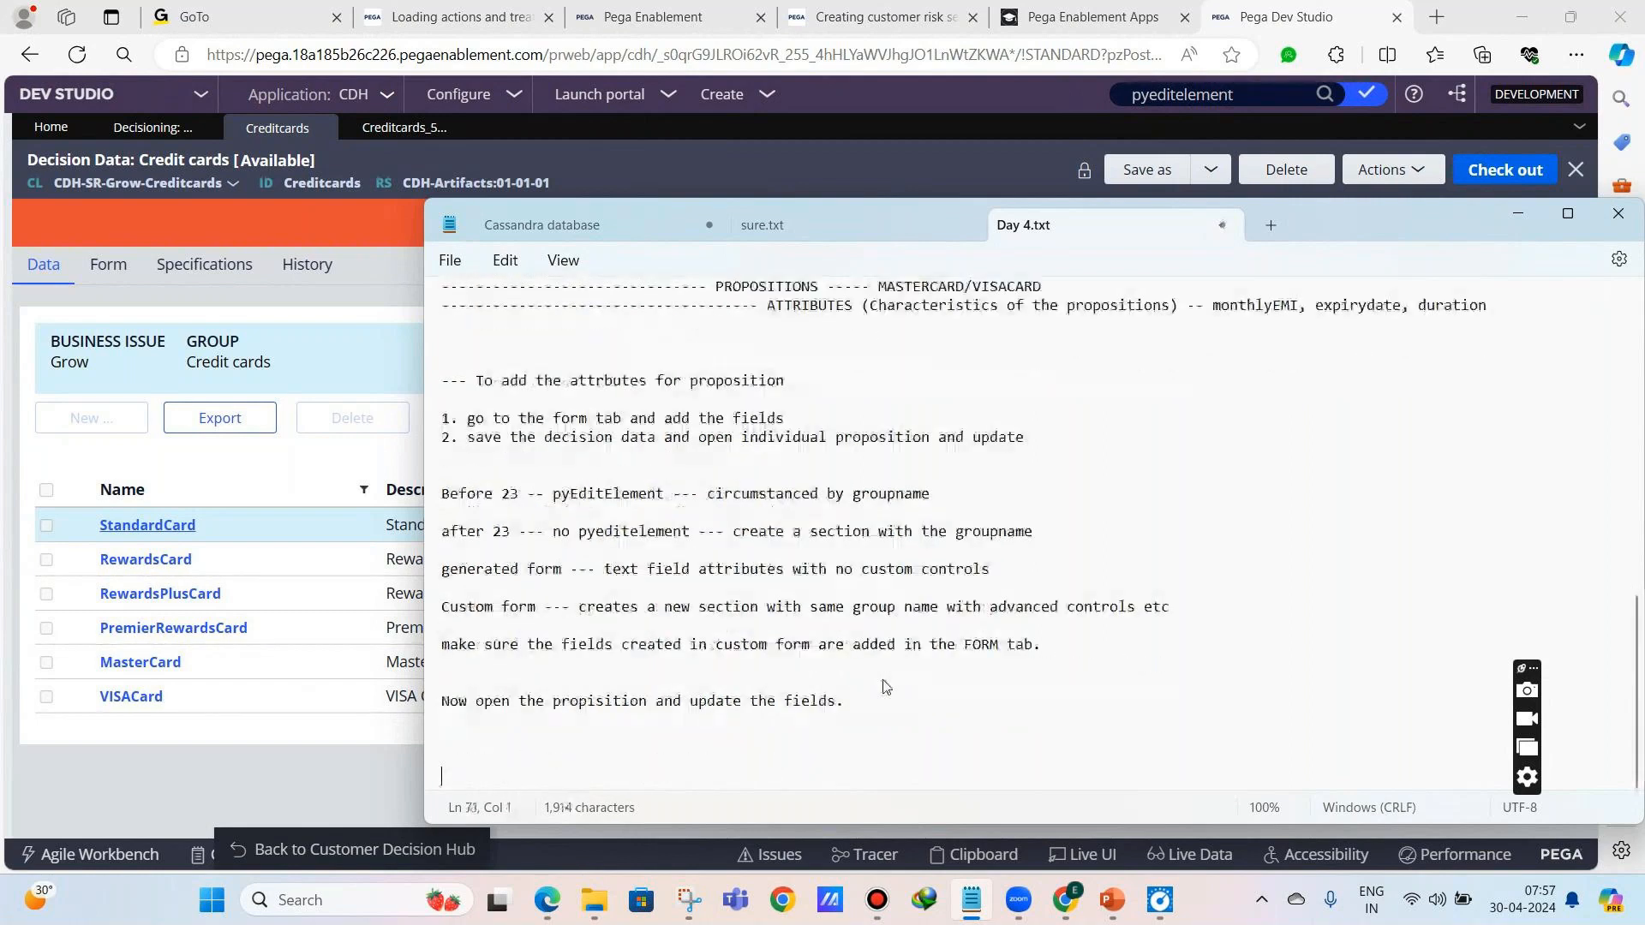
pyautogui.write('SR Class -- strat')
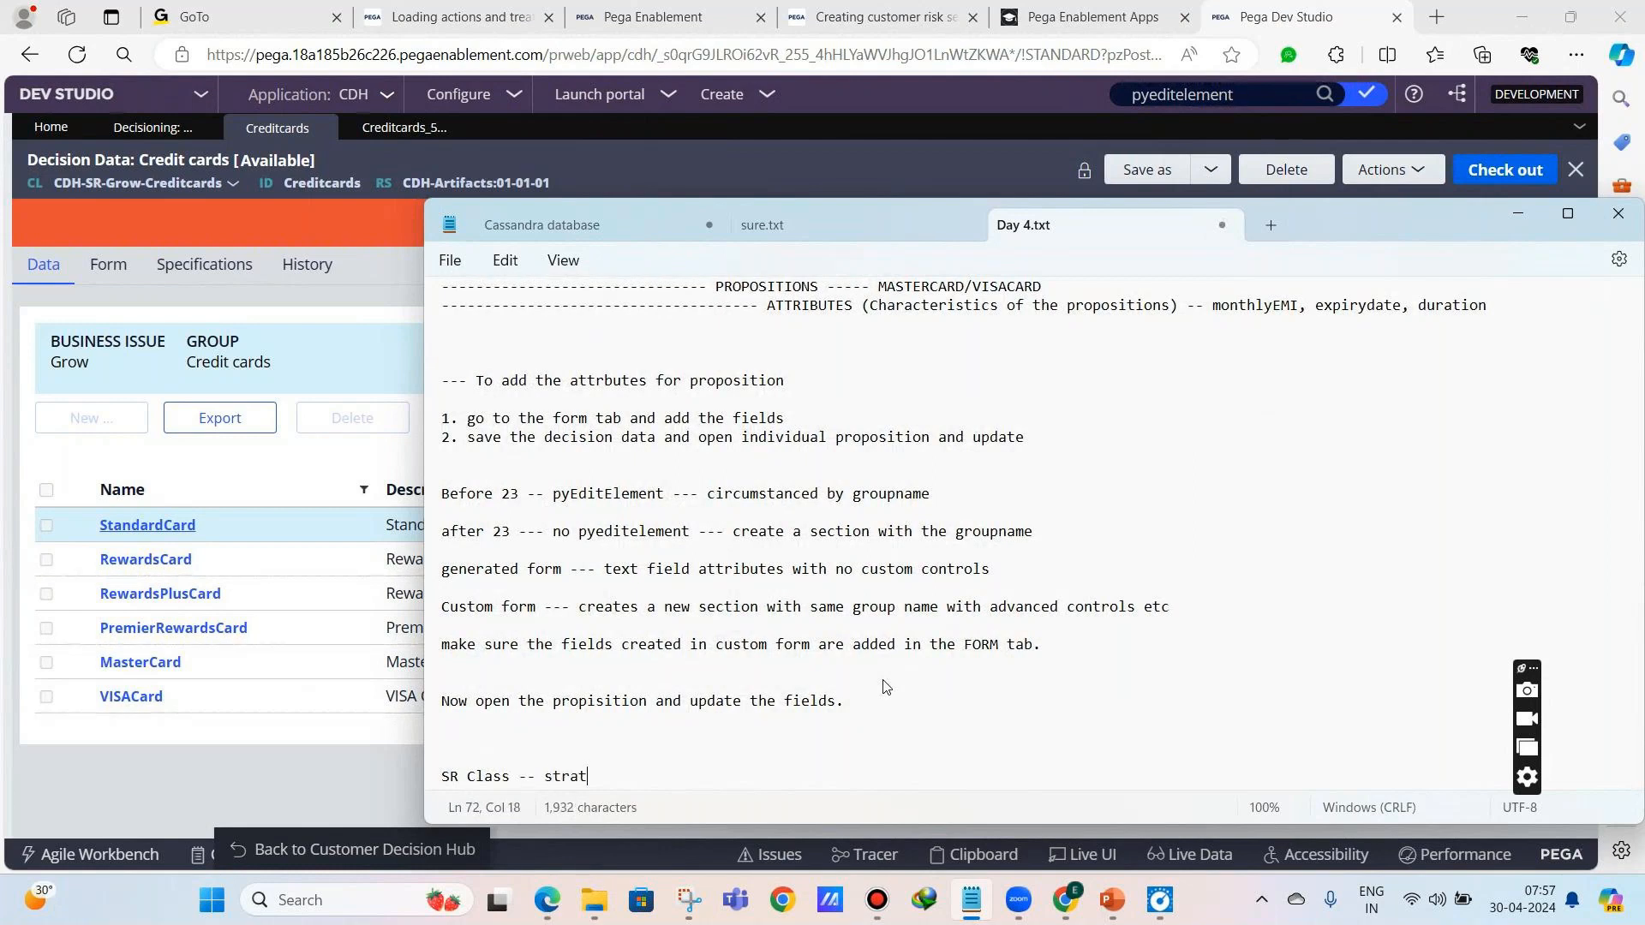
pyautogui.write('egy result class')
pyautogui.hotkey('ctrl', 's')
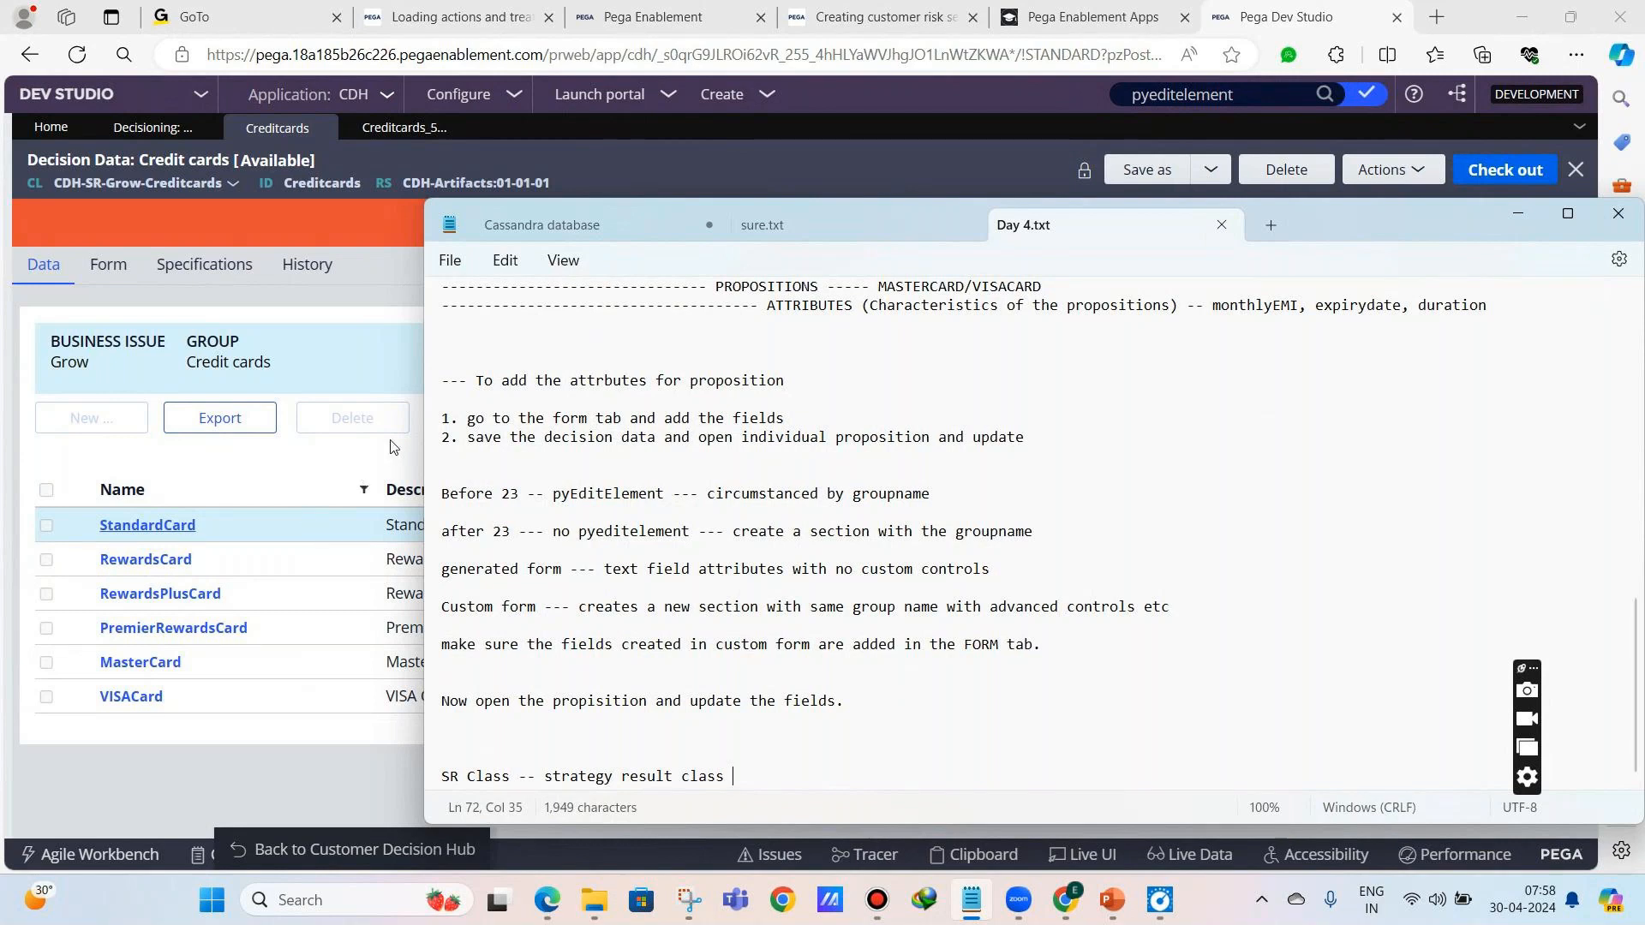
# - In Pega Dev Studio, examine the business issues and their groups in the Proposition Management hierarchy, and return to the Credit cards decision data
pyautogui.click(325, 310)
pyautogui.click(437, 93)
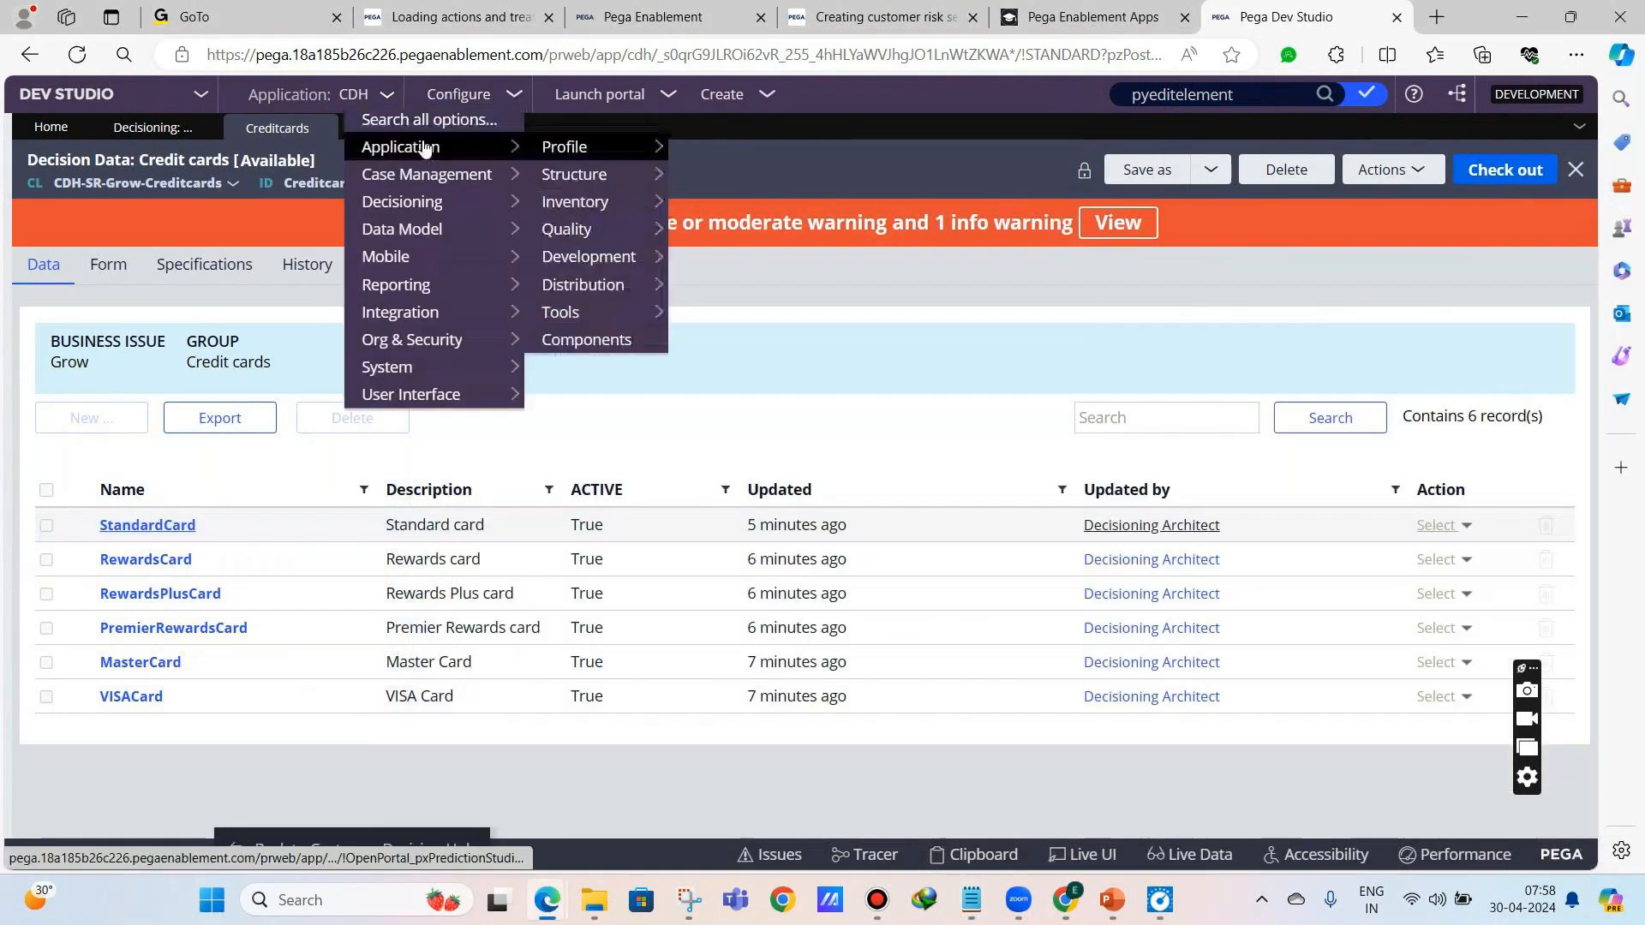
pyautogui.moveTo(402, 205)
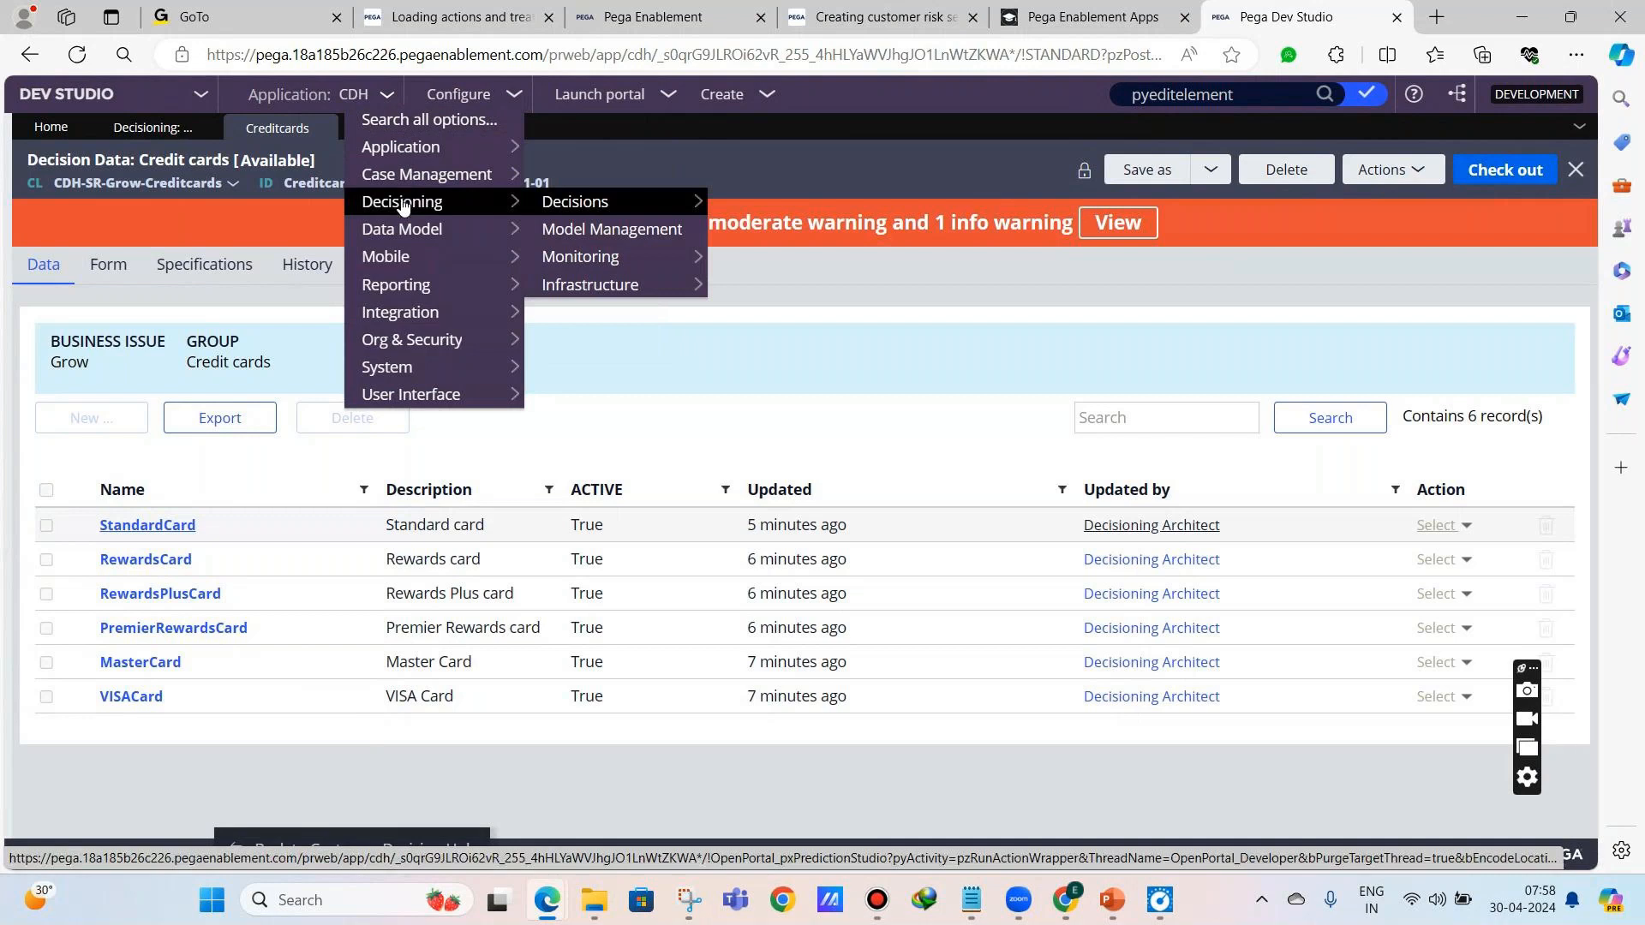
pyautogui.moveTo(608, 205)
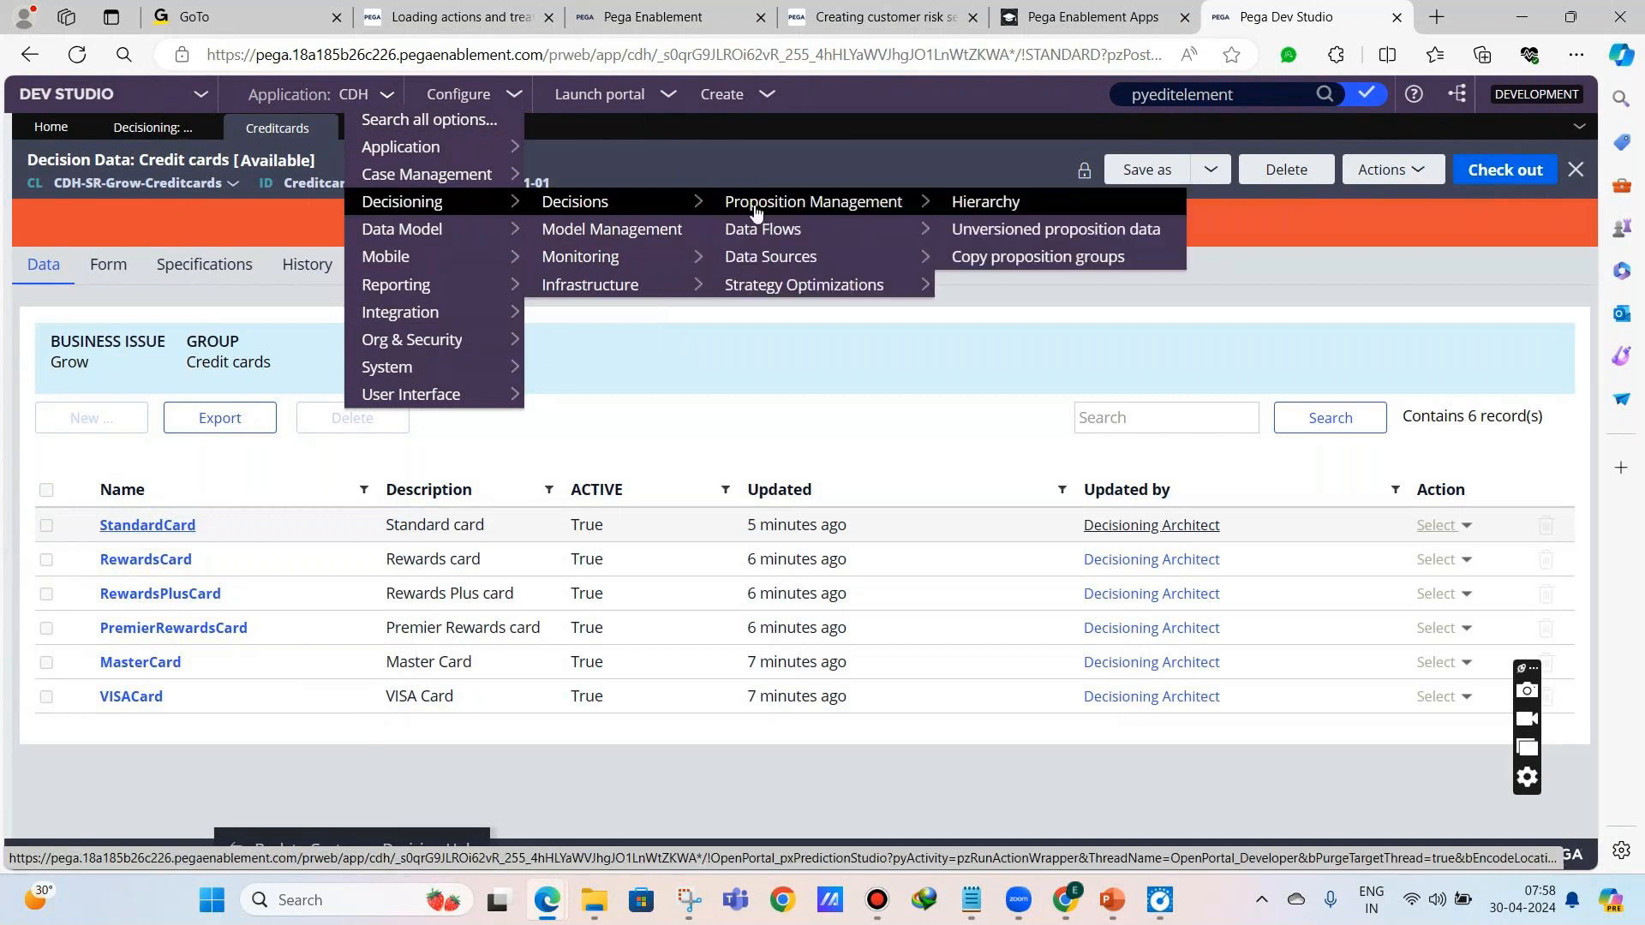
pyautogui.click(755, 206)
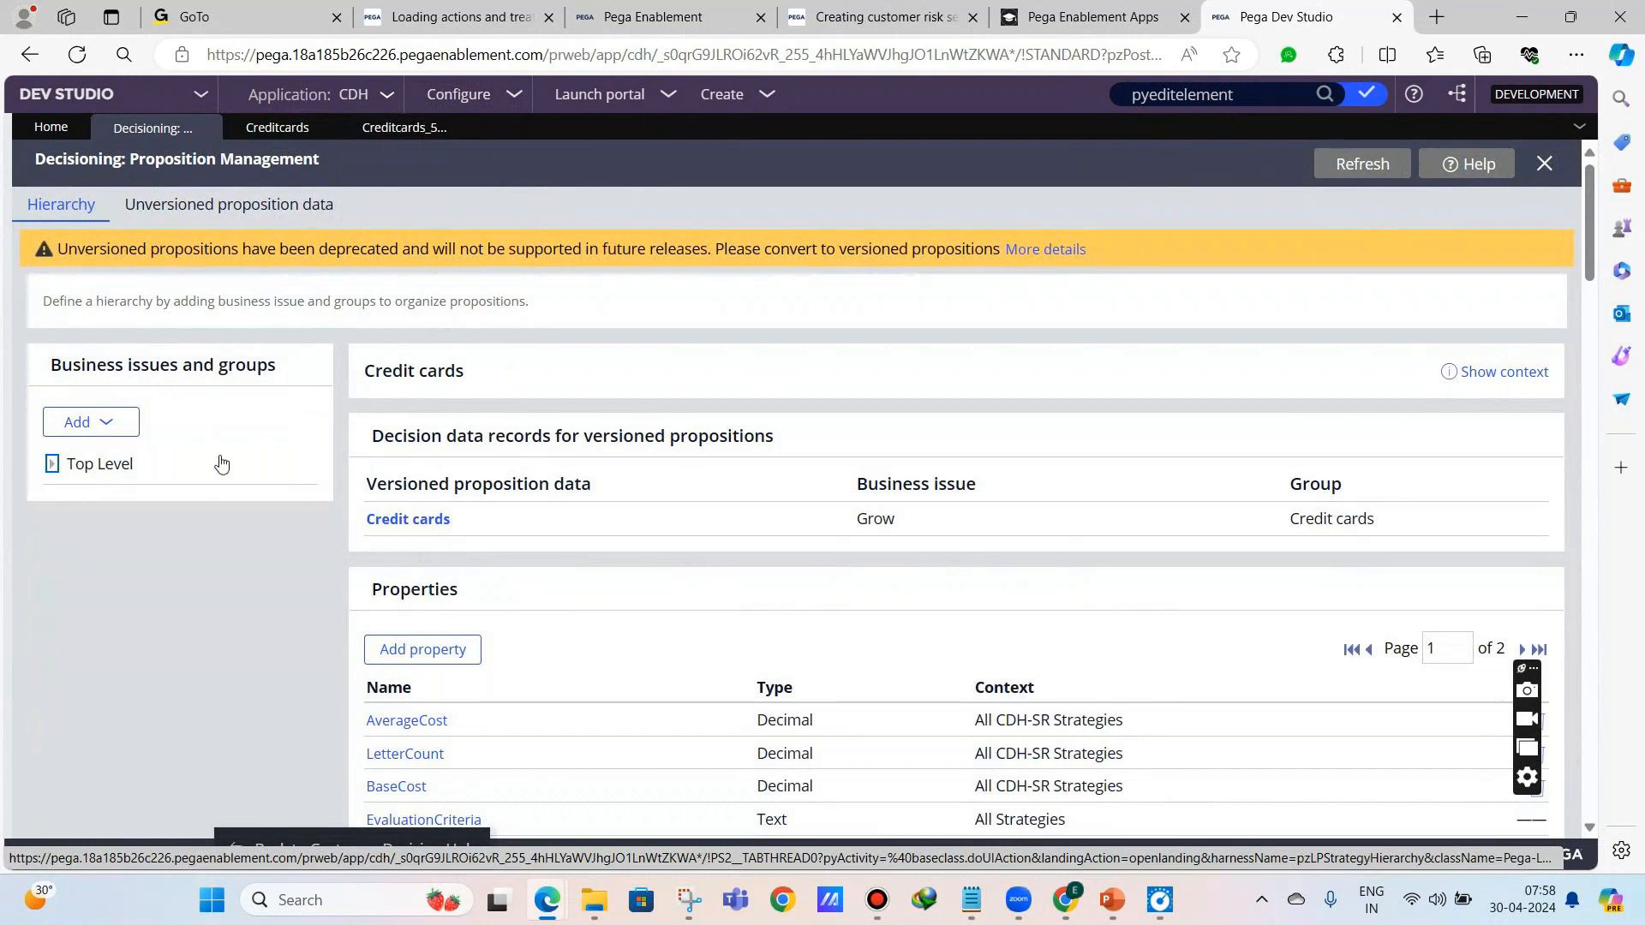
pyautogui.click(51, 464)
pyautogui.scroll(-2, 101, 480)
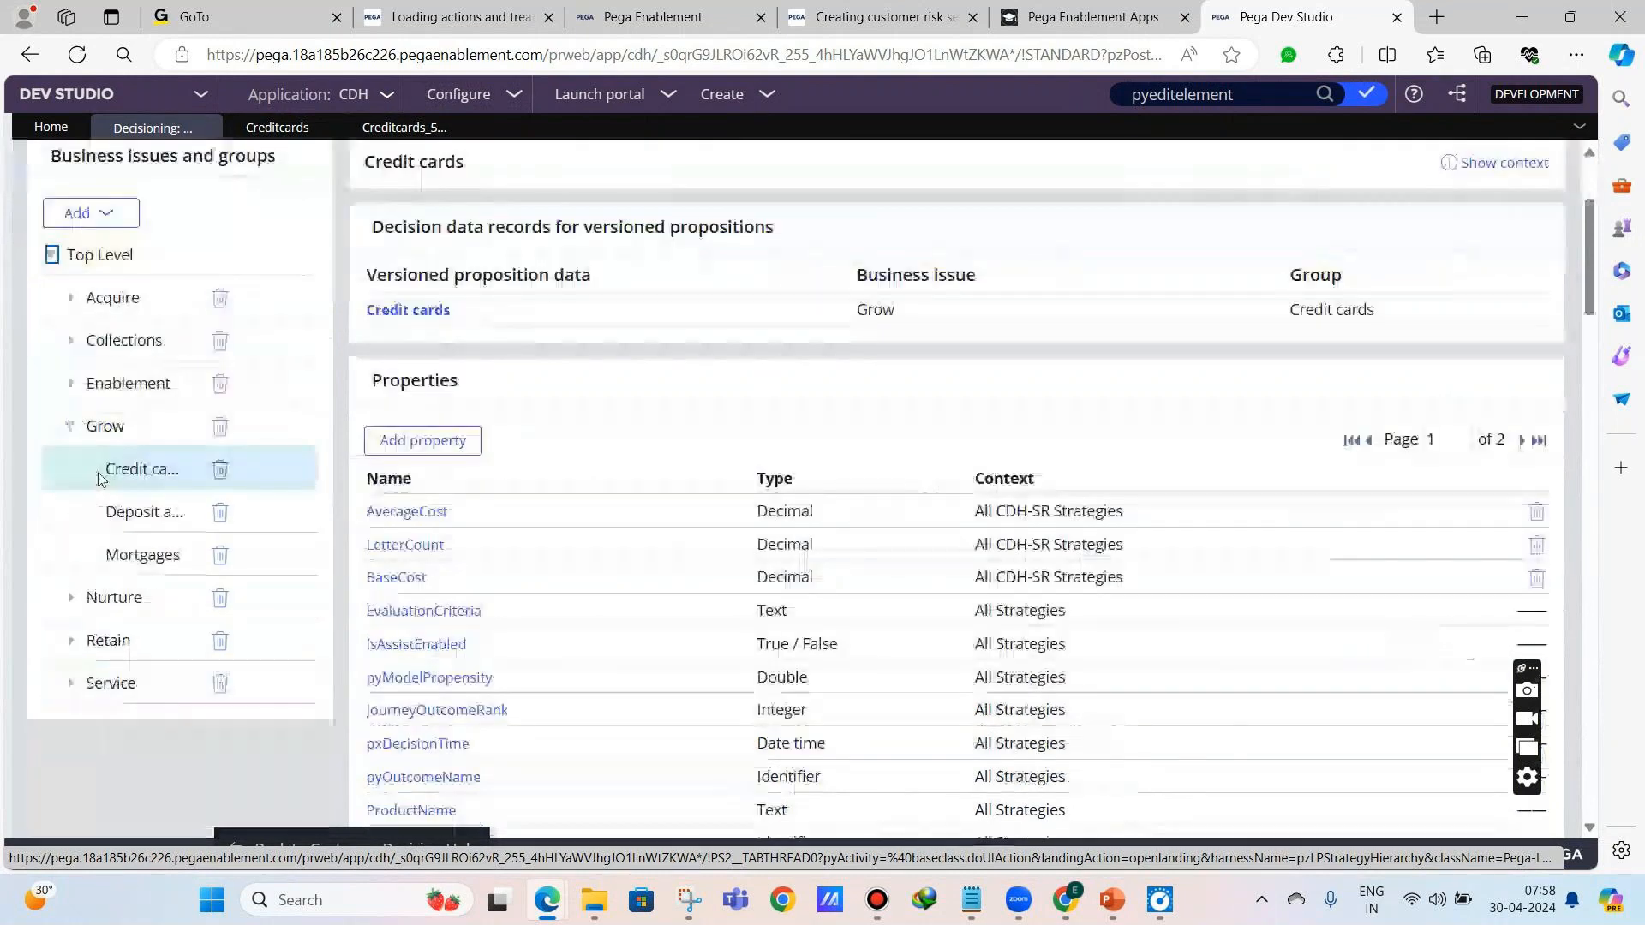
pyautogui.click(70, 426)
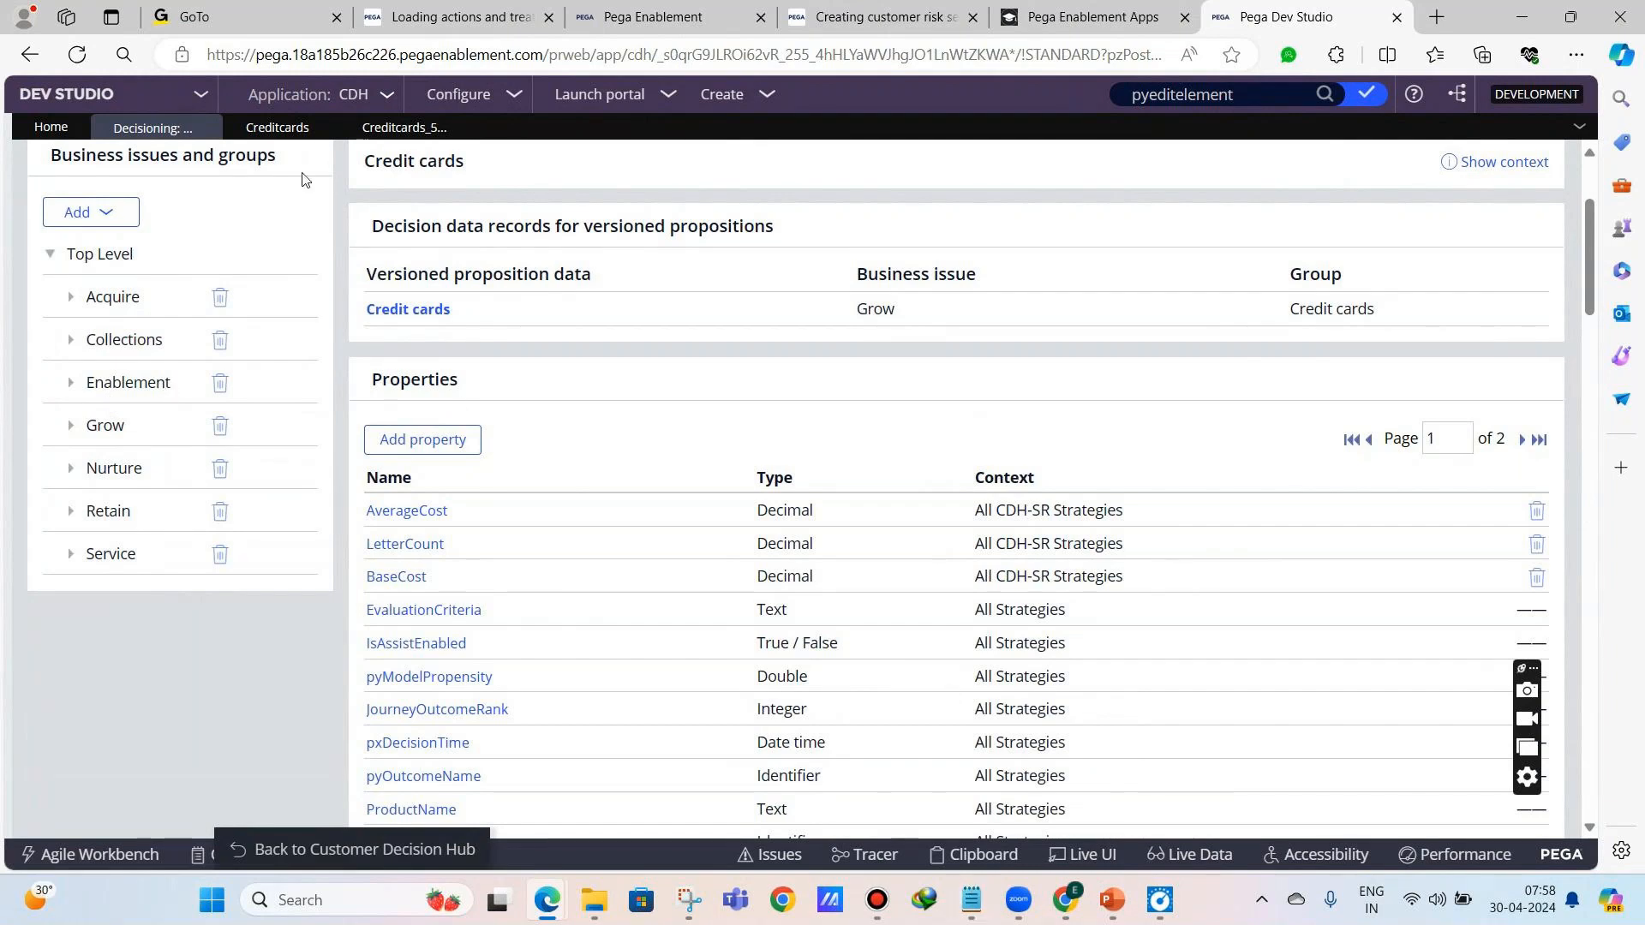
pyautogui.click(283, 128)
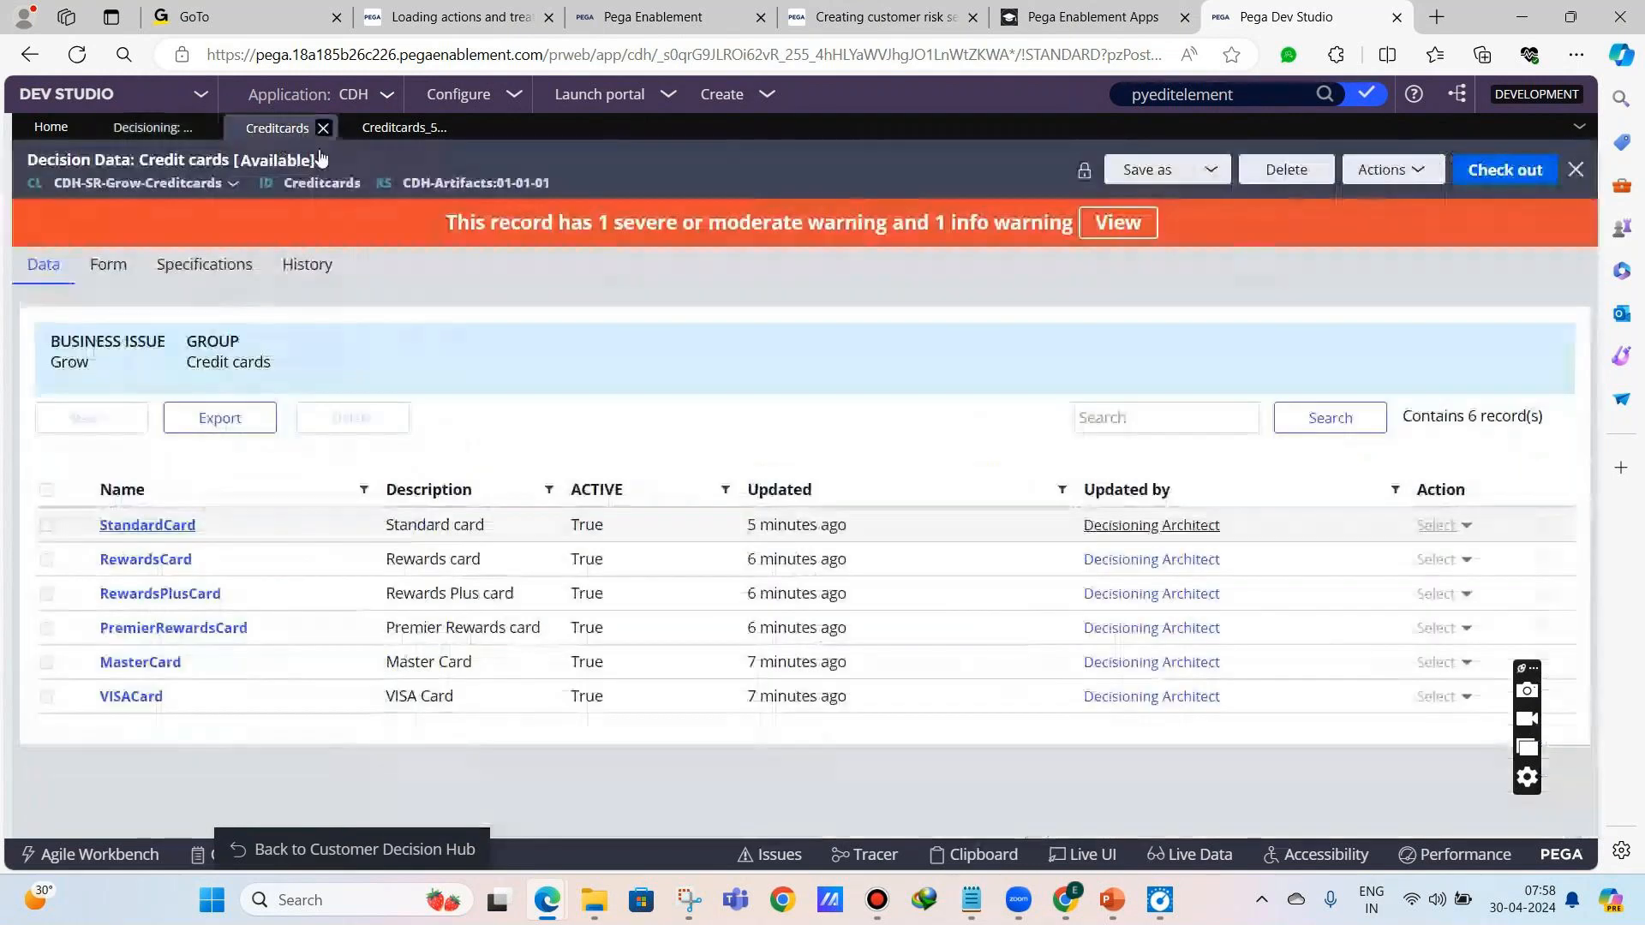
# - In Notepad, add the class naming pattern "<APPLICATIONID>-SR-<BUSINESSISSUE>-<BUSINESSGROUP>" below the SR Class line
pyautogui.click(971, 899)
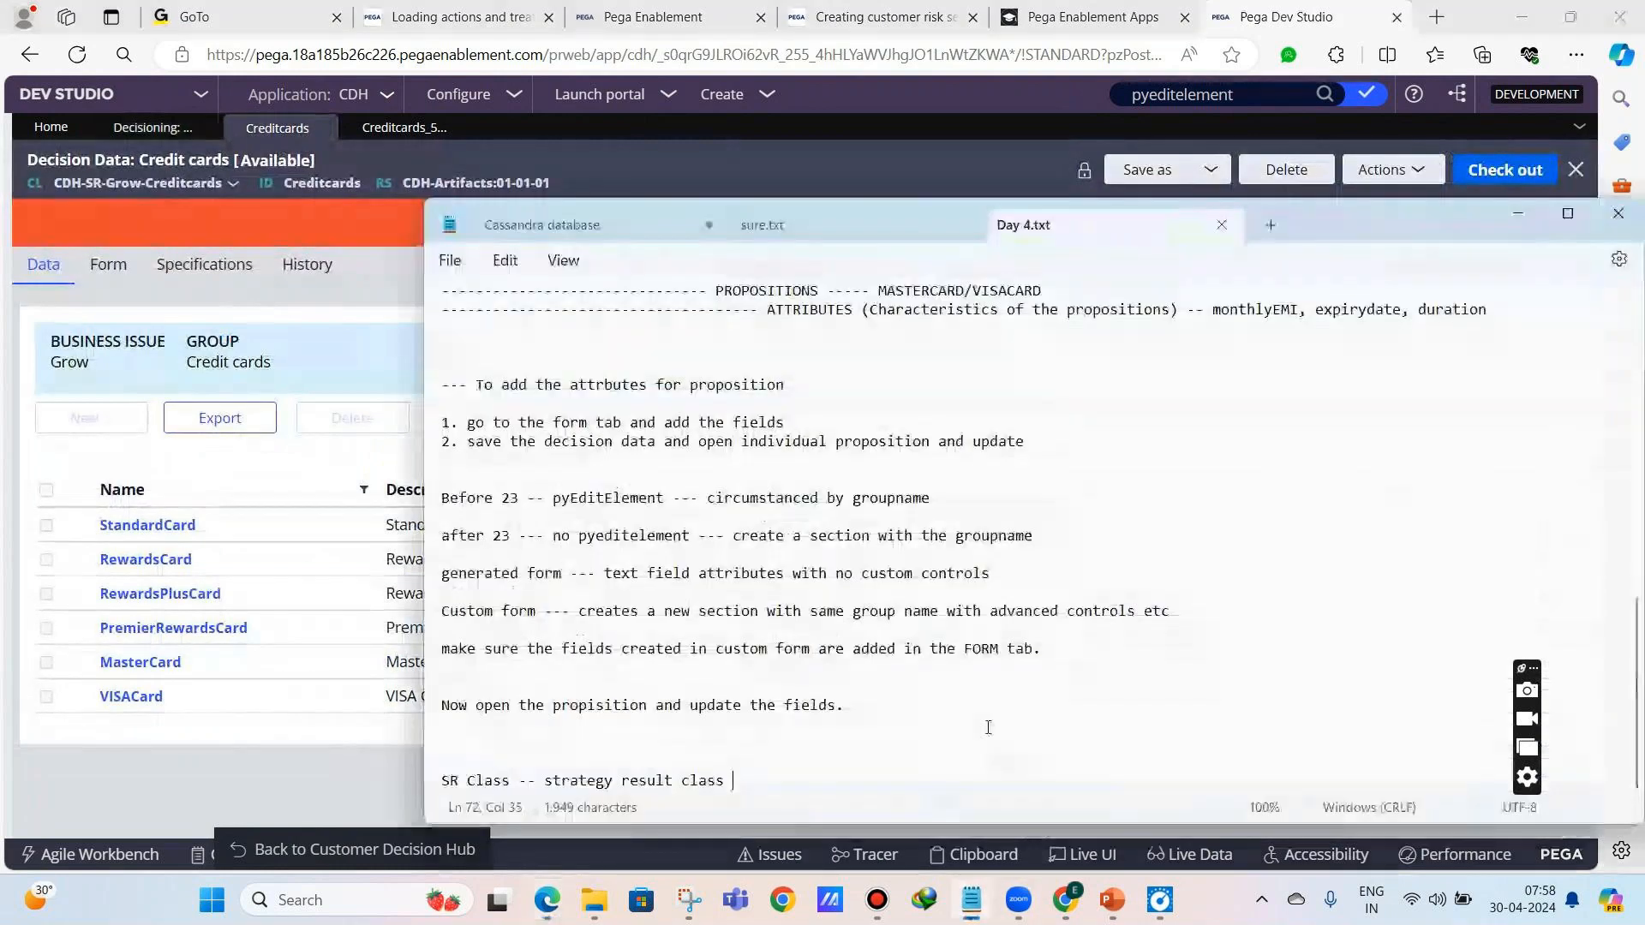
pyautogui.press('Return')
pyautogui.press('Return')
pyautogui.write('<APPLICATIONID')
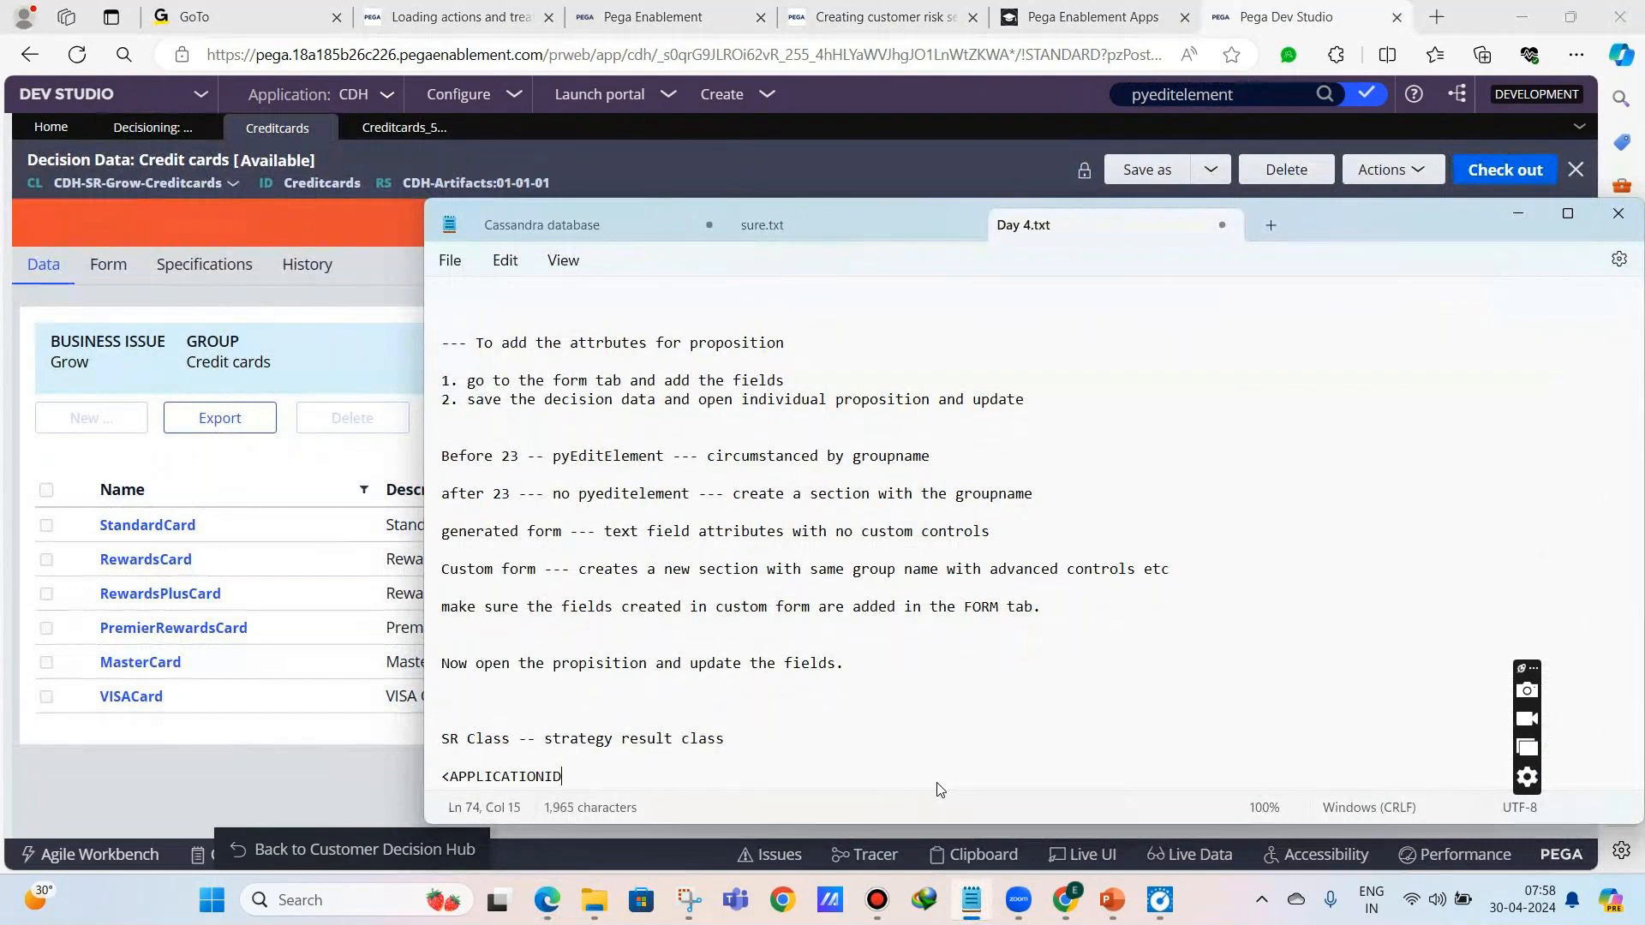
pyautogui.write('>')
pyautogui.write('-SR')
pyautogui.write('-')
pyautogui.write('<IS')
pyautogui.write('SUENA')
pyautogui.press('BackSpace')
pyautogui.press('BackSpace')
pyautogui.press('BackSpace')
pyautogui.press('BackSpace')
pyautogui.press('BackSpace')
pyautogui.press('BackSpace')
pyautogui.press('BackSpace')
pyautogui.write('BUSINESSISSUE>-<BUSINESSGR')
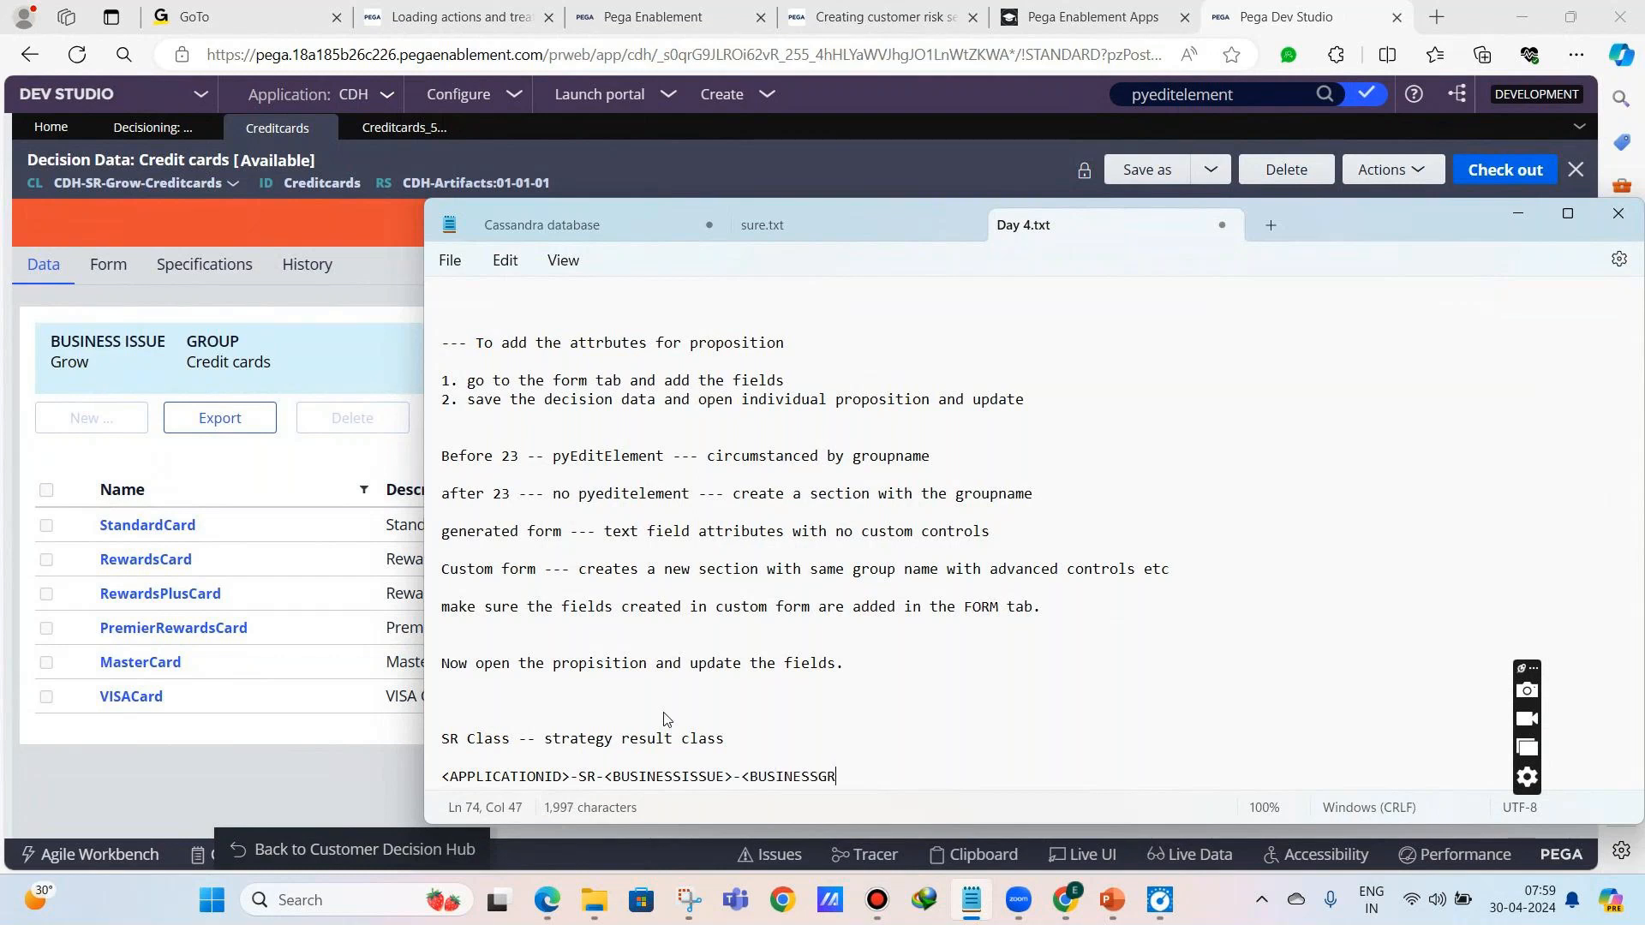
pyautogui.write('OUP>')
# - Copy the "<APPLICATIONID>-SR-<BUSINESSISSUE>" part of the pattern onto its own line below as the issue-level class
pyautogui.press('Return')
pyautogui.press('Return')
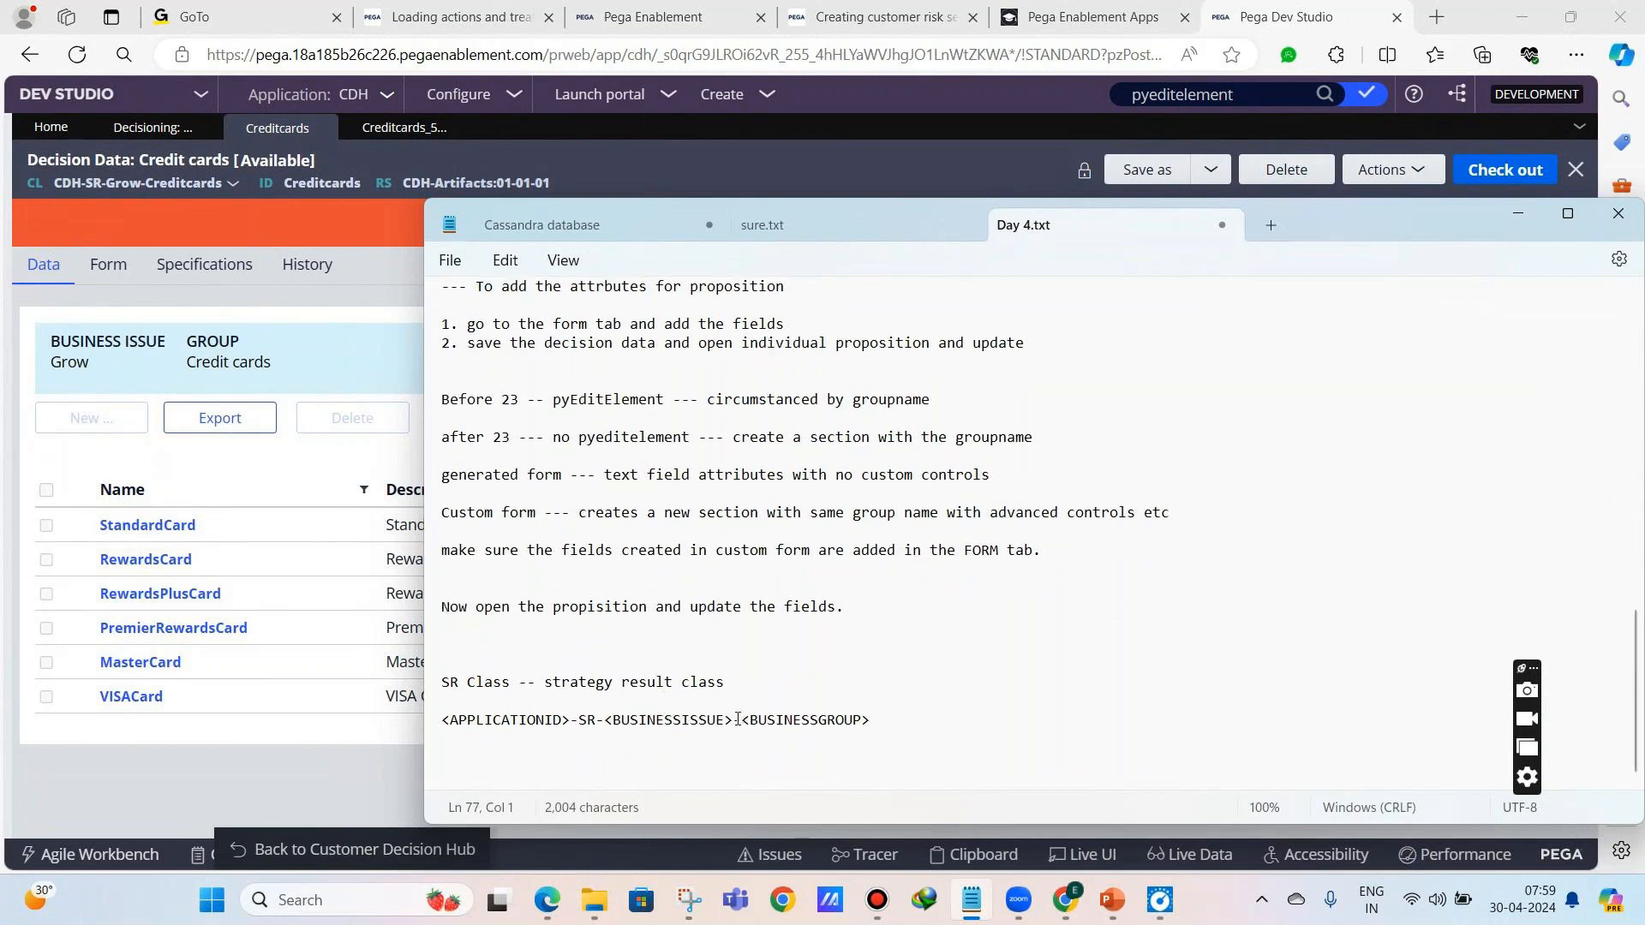
pyautogui.moveTo(738, 719); pyautogui.dragTo(442, 718)
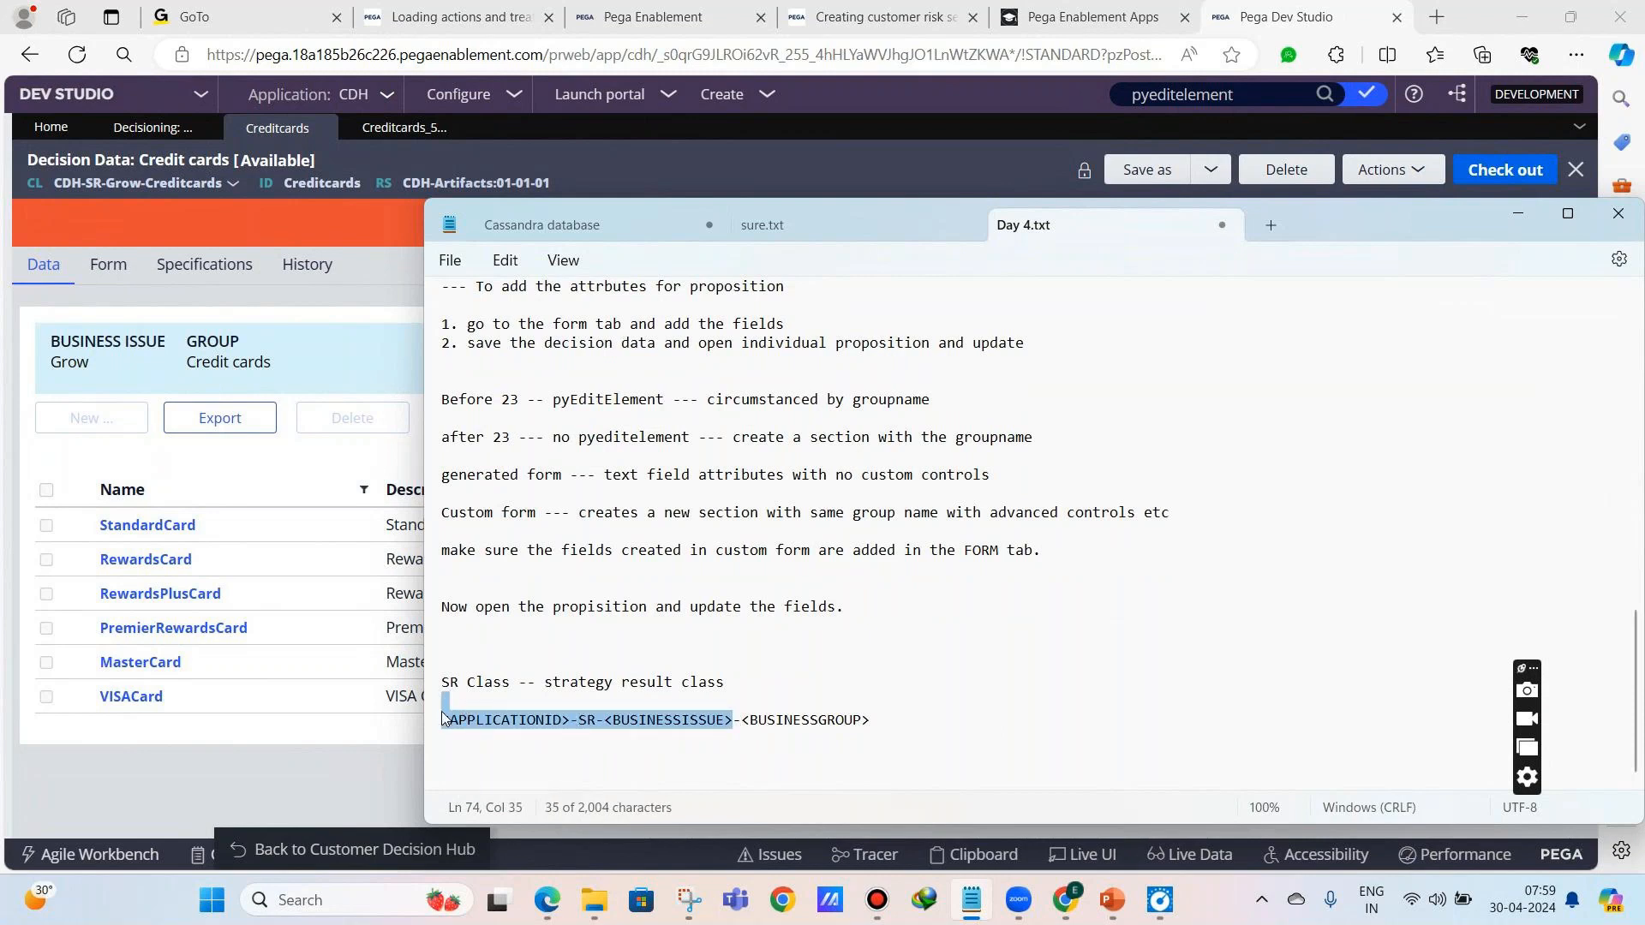
pyautogui.hotkey('ctrl', 'c')
pyautogui.click(486, 769)
pyautogui.hotkey('ctrl', 'v')
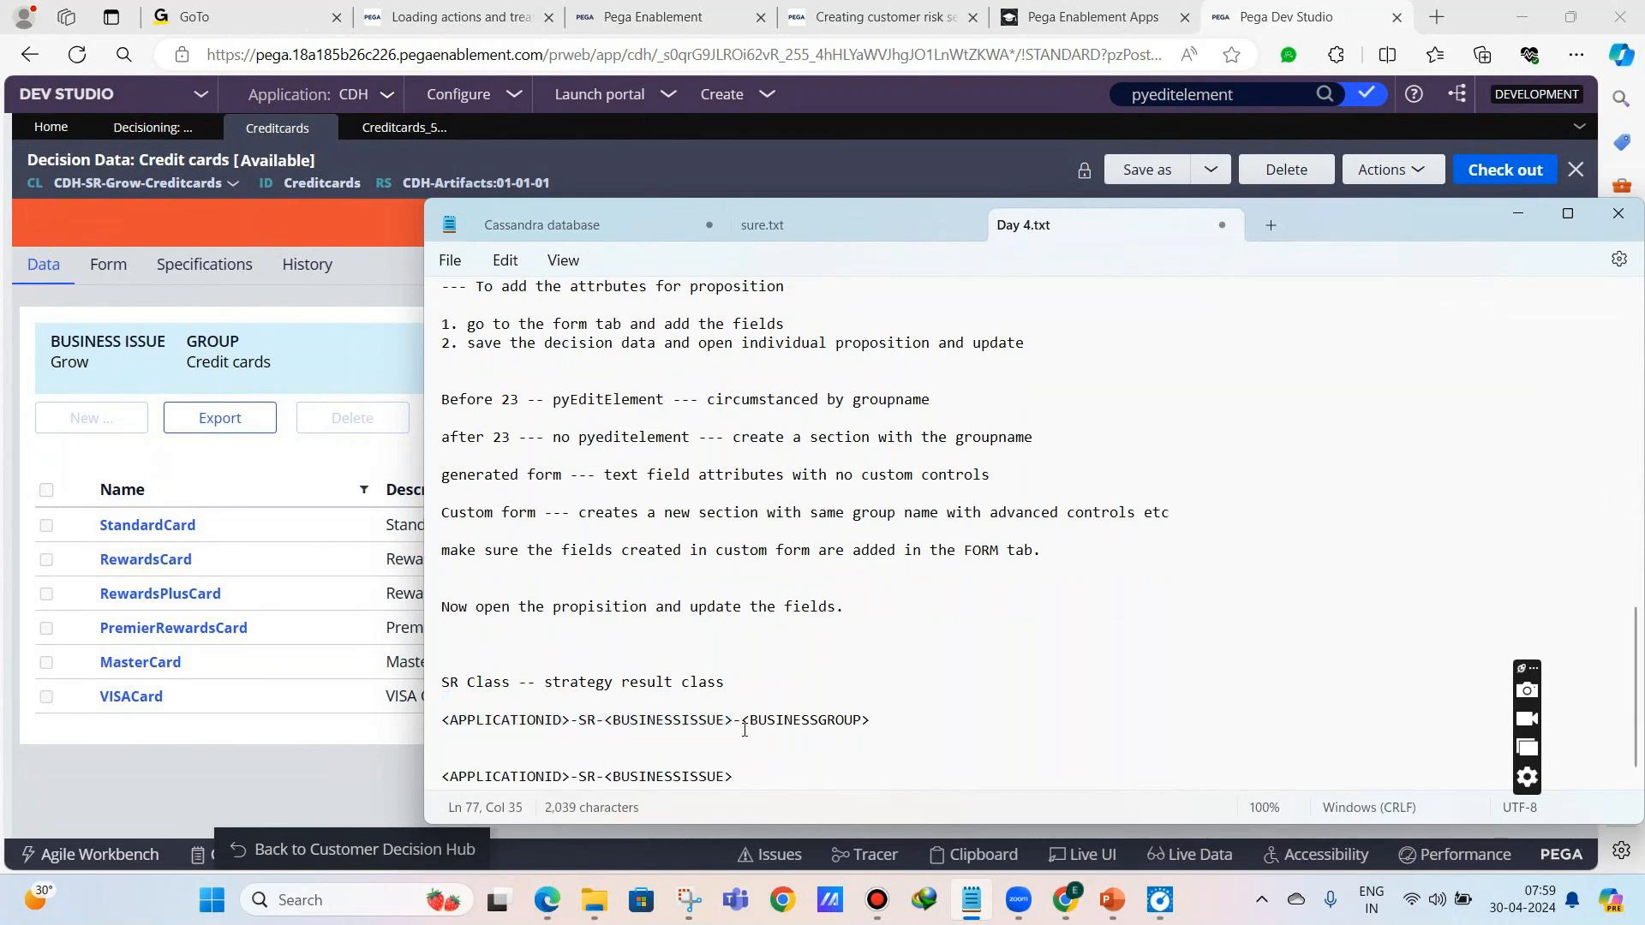
pyautogui.moveTo(742, 719); pyautogui.dragTo(864, 722)
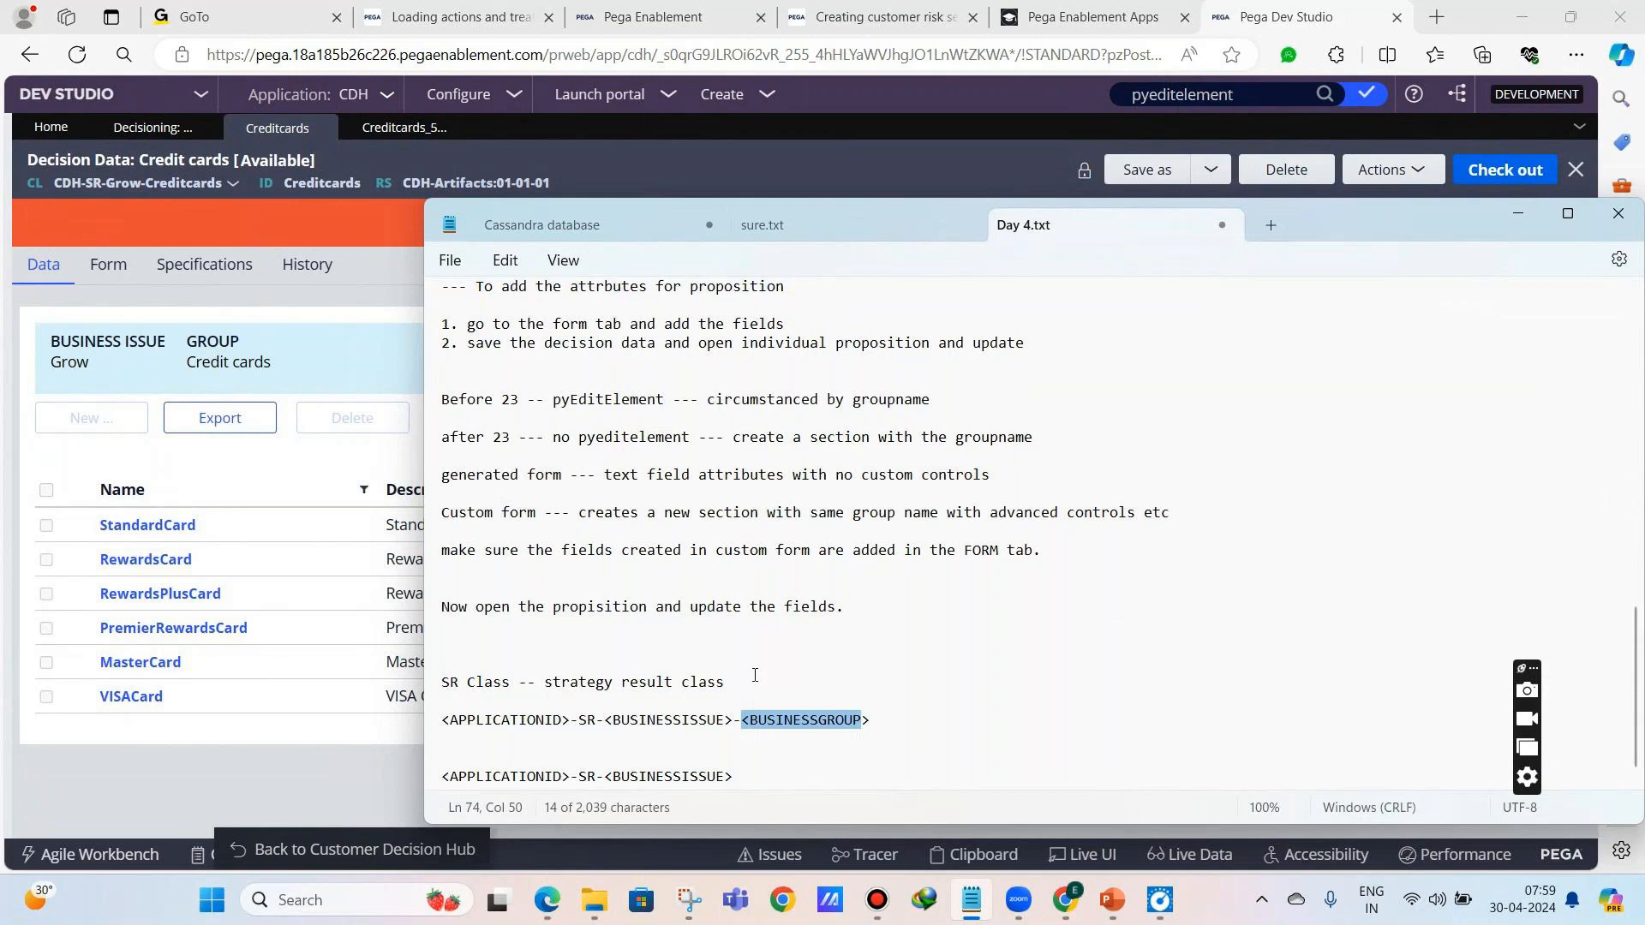
pyautogui.scroll(-1, 740, 702)
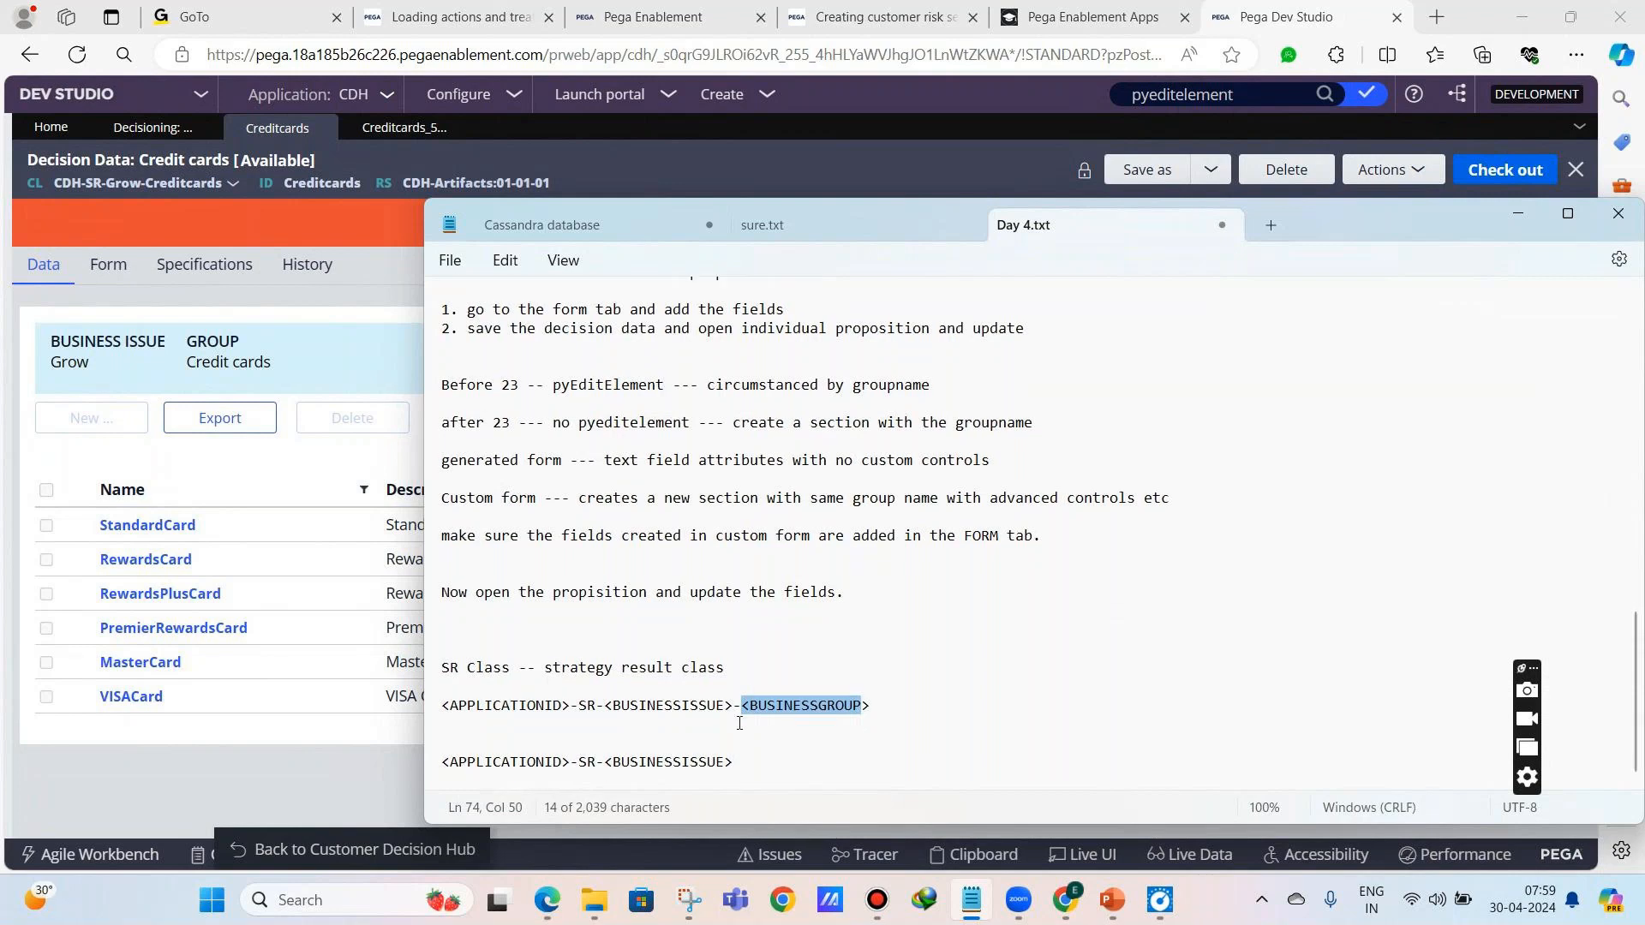
# - Below the issue-level class pattern, list the example entries "CustomerID", "Debit cards'" and "CreditCards" on separate lines
pyautogui.click(737, 761)
pyautogui.press('Return')
pyautogui.press('Return')
pyautogui.write('CustomerID')
pyautogui.press('Return')
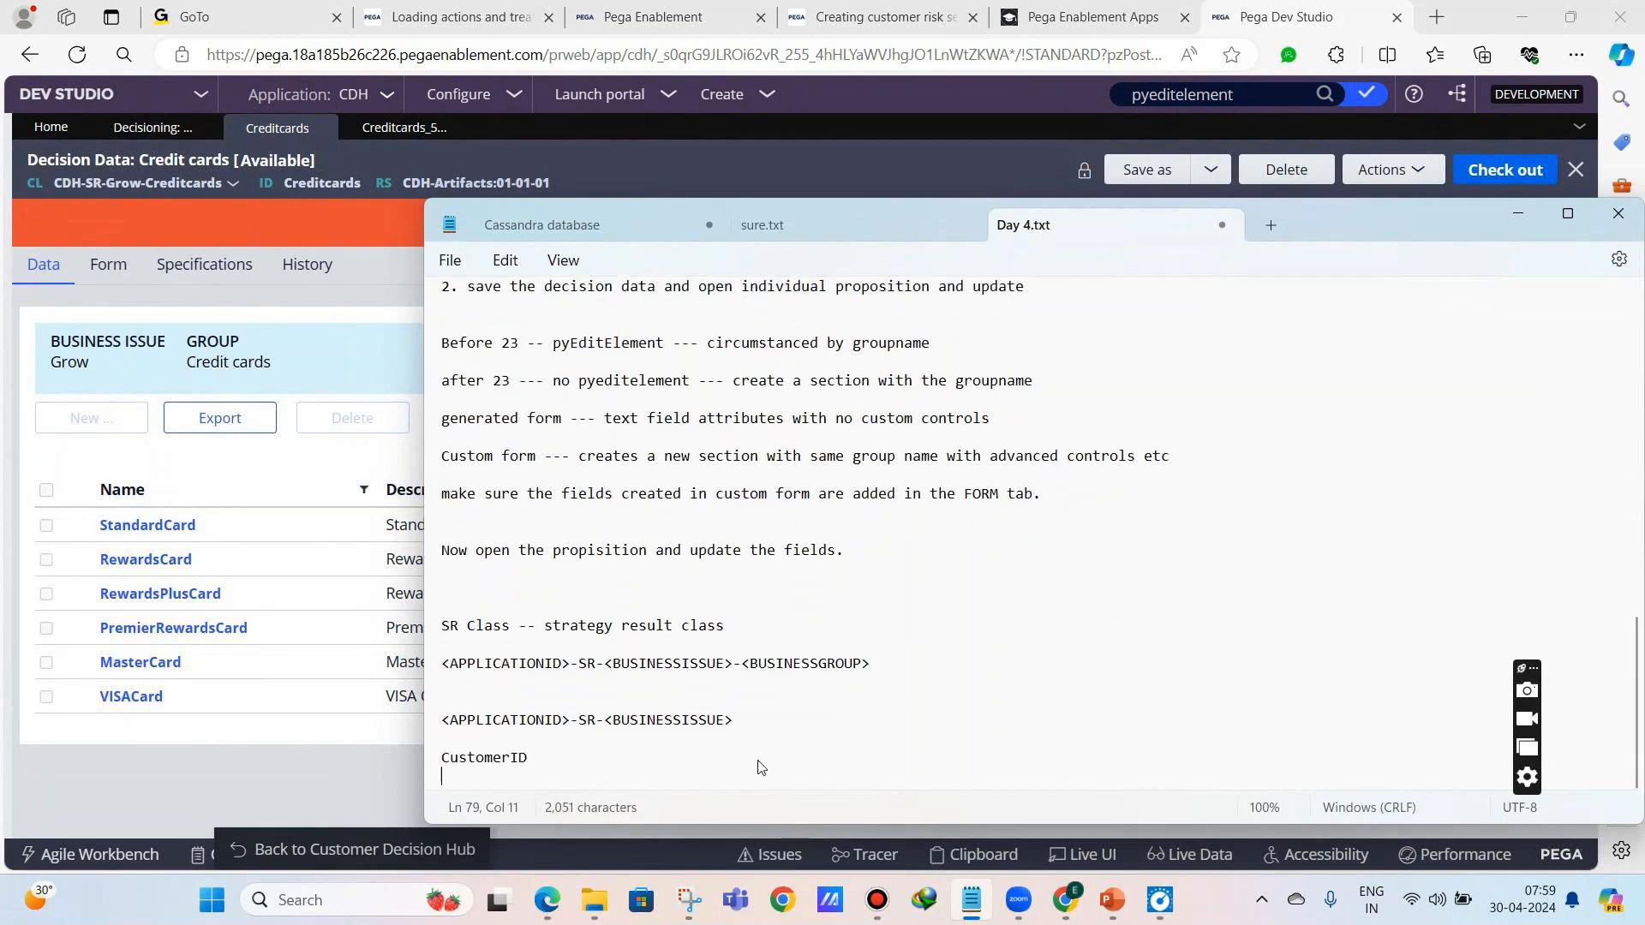
pyautogui.press('Return')
pyautogui.write('Debit ca')
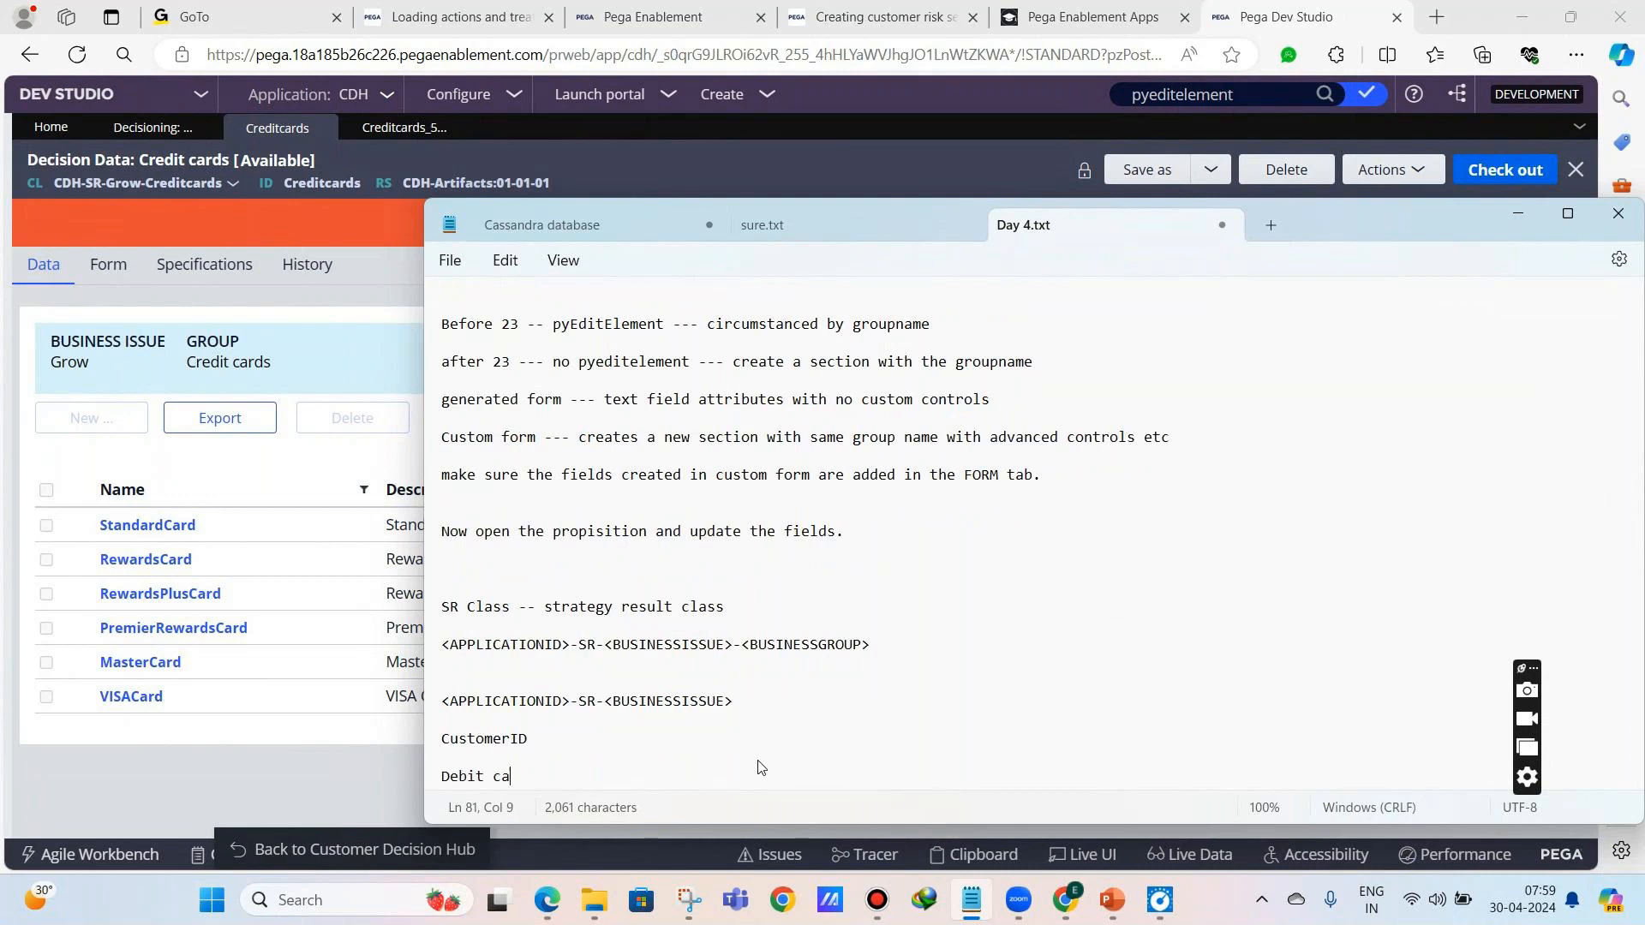
pyautogui.write("rds'")
pyautogui.press('Return')
pyautogui.write('Credit')
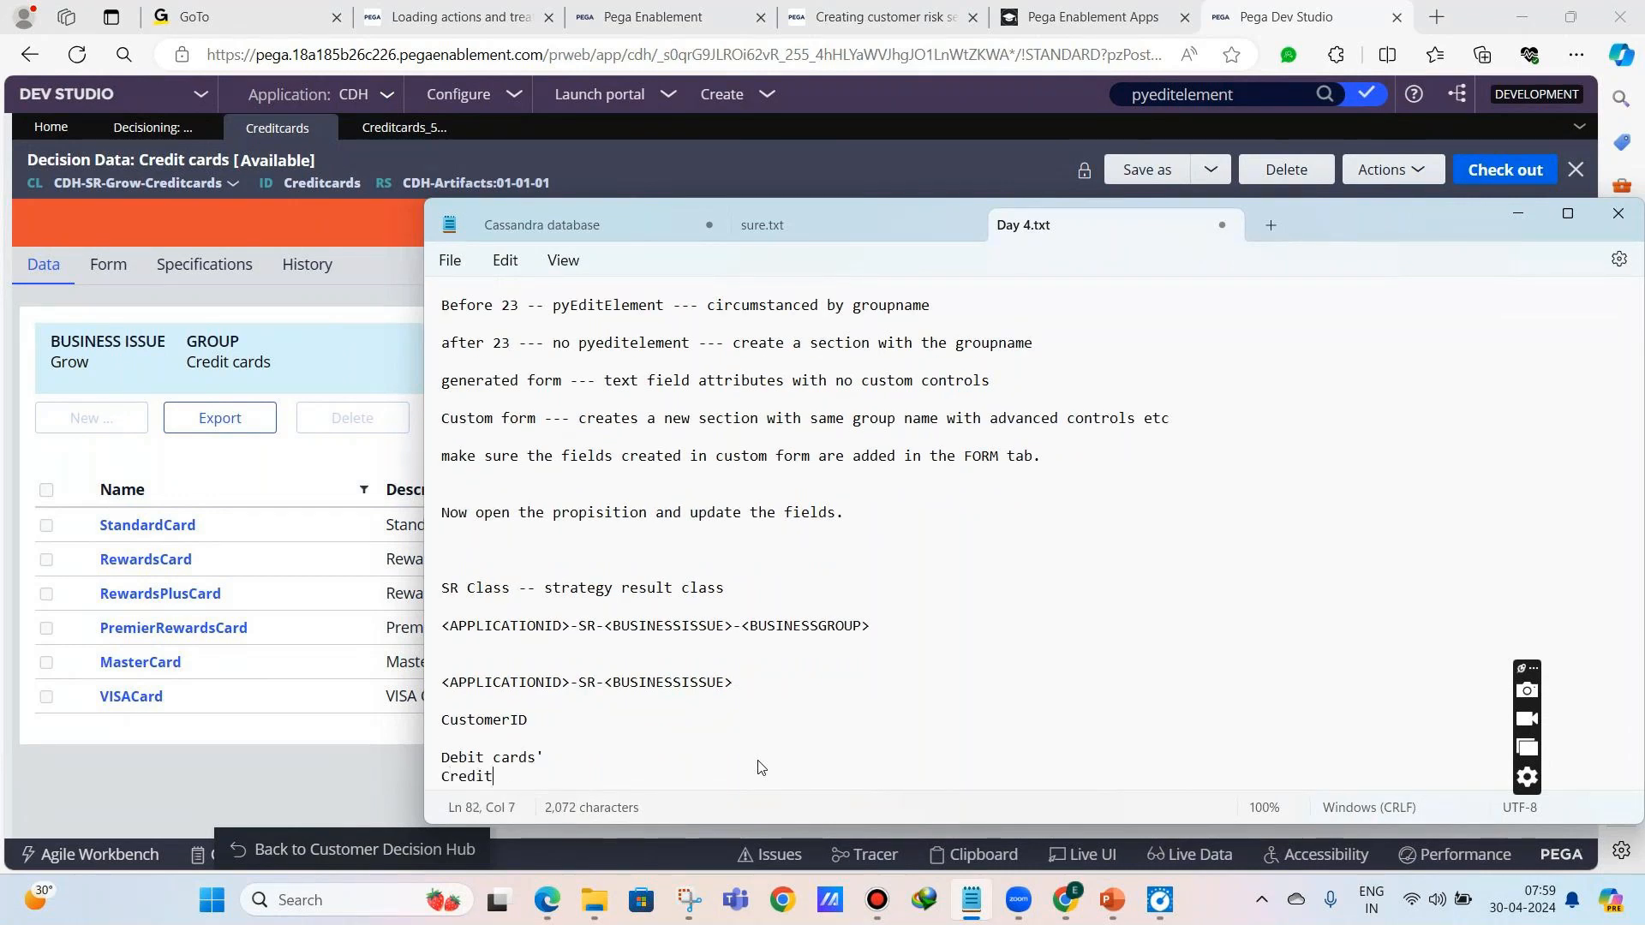
pyautogui.write('Cards')
# - Add the line "CDH-SR --- customerID" below the CreditCards entry to note the property at the application-level SR class
pyautogui.moveTo(598, 628); pyautogui.dragTo(441, 628)
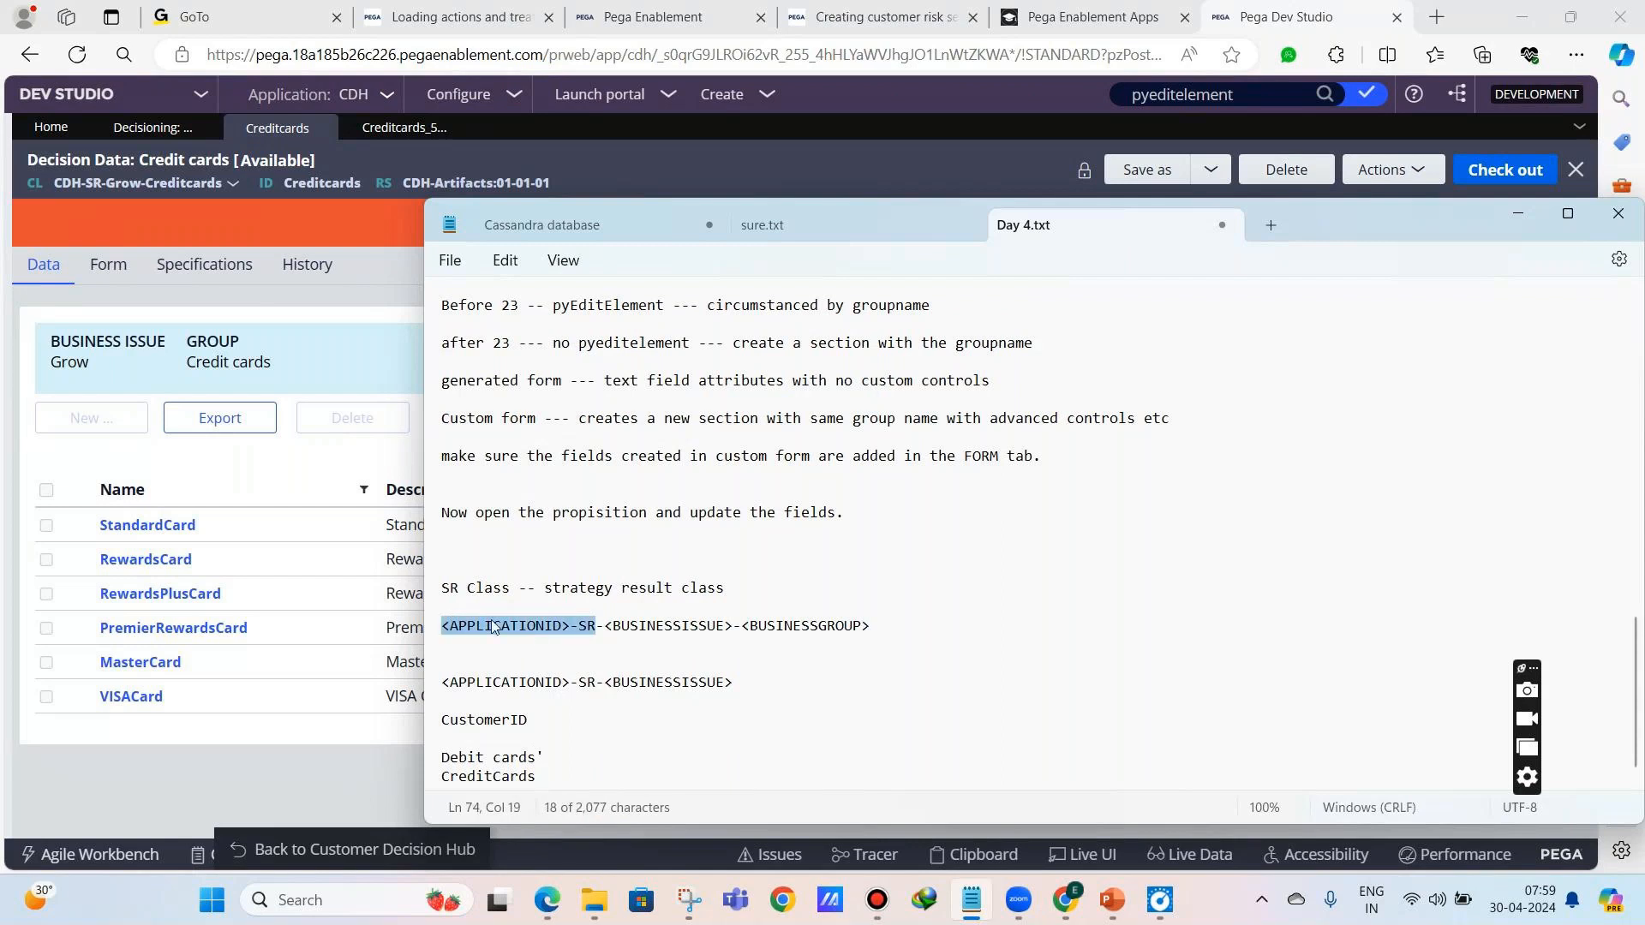
pyautogui.click(605, 640)
pyautogui.moveTo(595, 630); pyautogui.dragTo(485, 630)
pyautogui.click(546, 776)
pyautogui.press('Return')
pyautogui.press('Return')
pyautogui.write('CDHS')
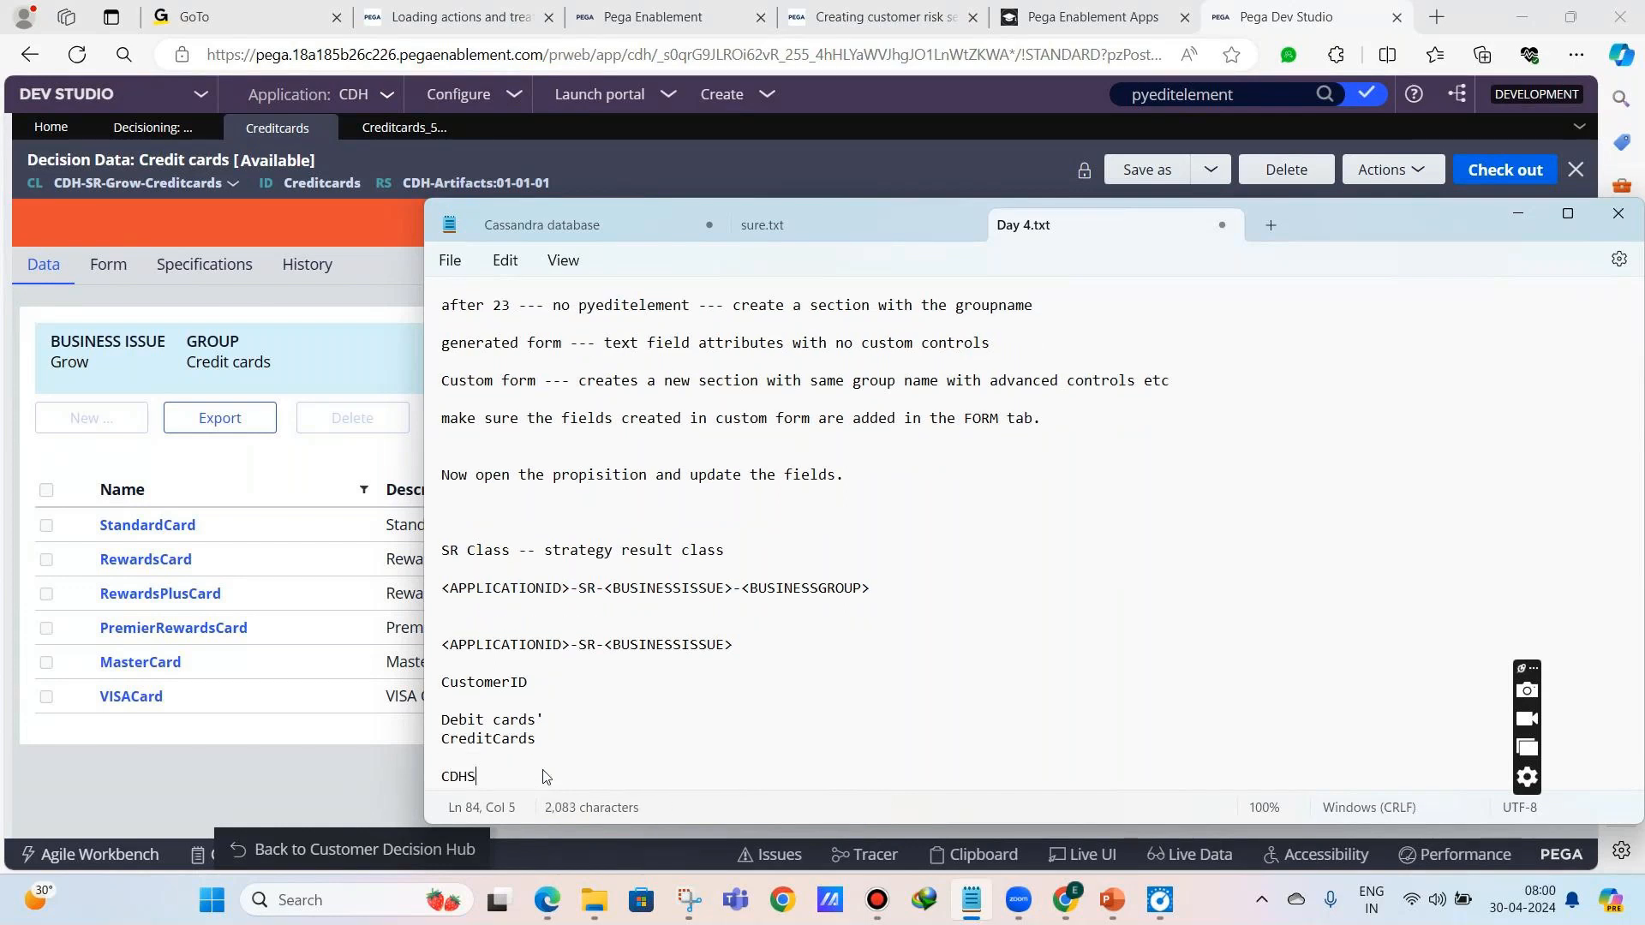
pyautogui.press('BackSpace')
pyautogui.write('-SR --- customerID')
pyautogui.press('Return')
pyautogui.press('Return')
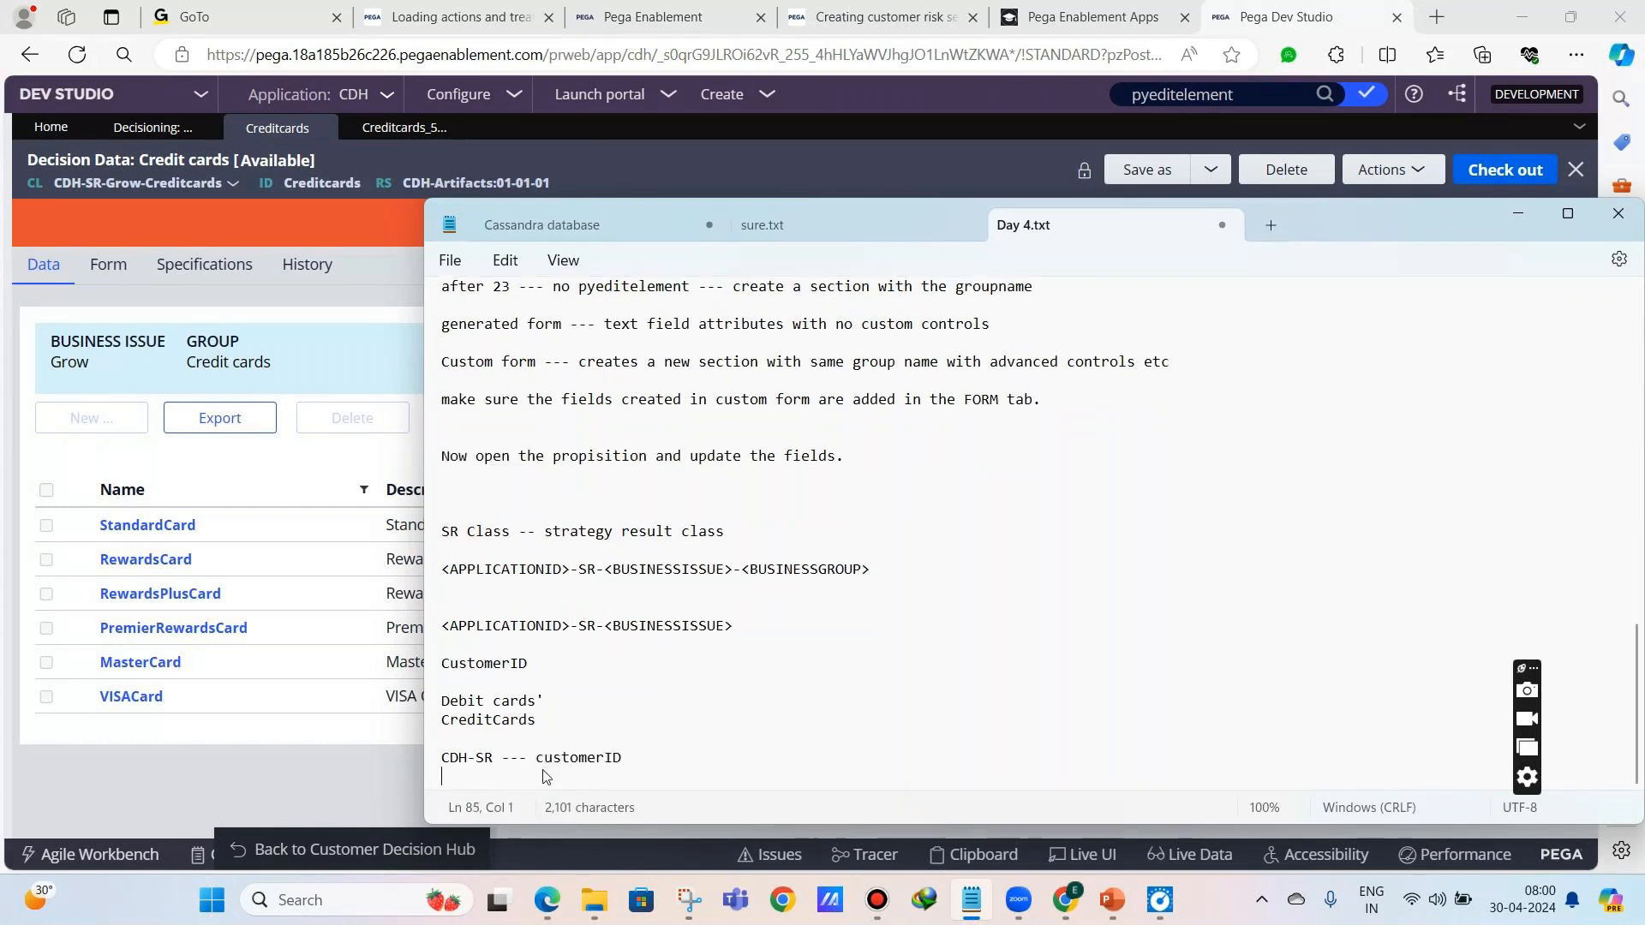
# - Add the line "CDH-SR-Grow-DebitCards -- DebitCardMonthlyEMI" below the CDH-SR line to note a group-level property
pyautogui.write('CDH0=')
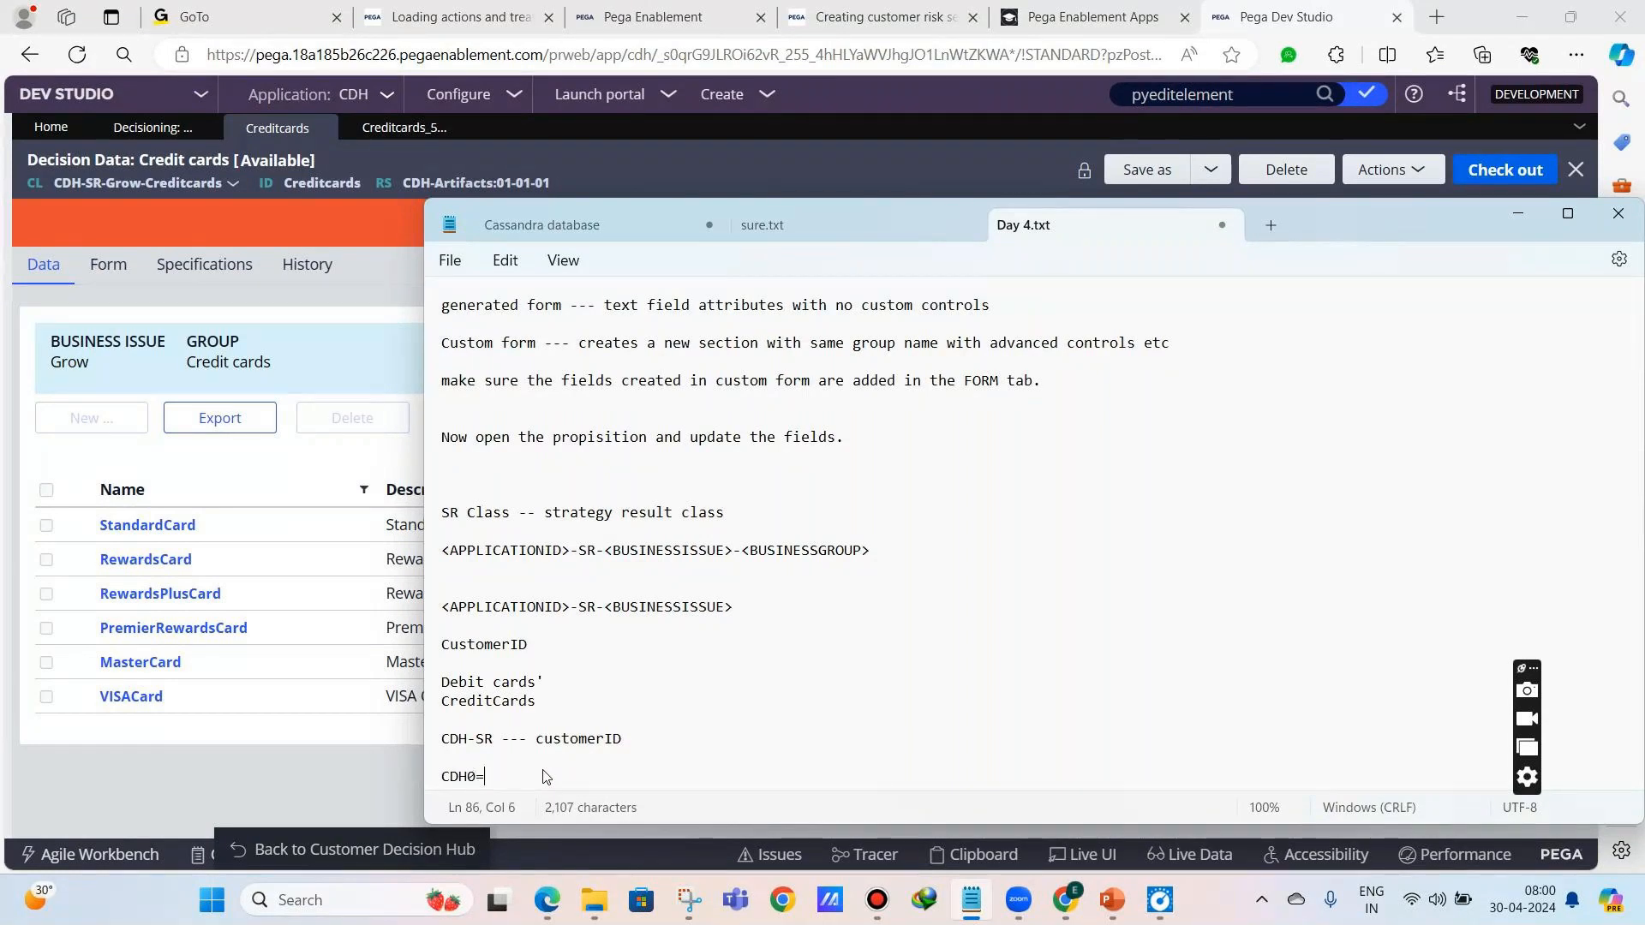
pyautogui.press('BackSpace')
pyautogui.write('-SR-Grow-DebitCards -- DebitCardMo')
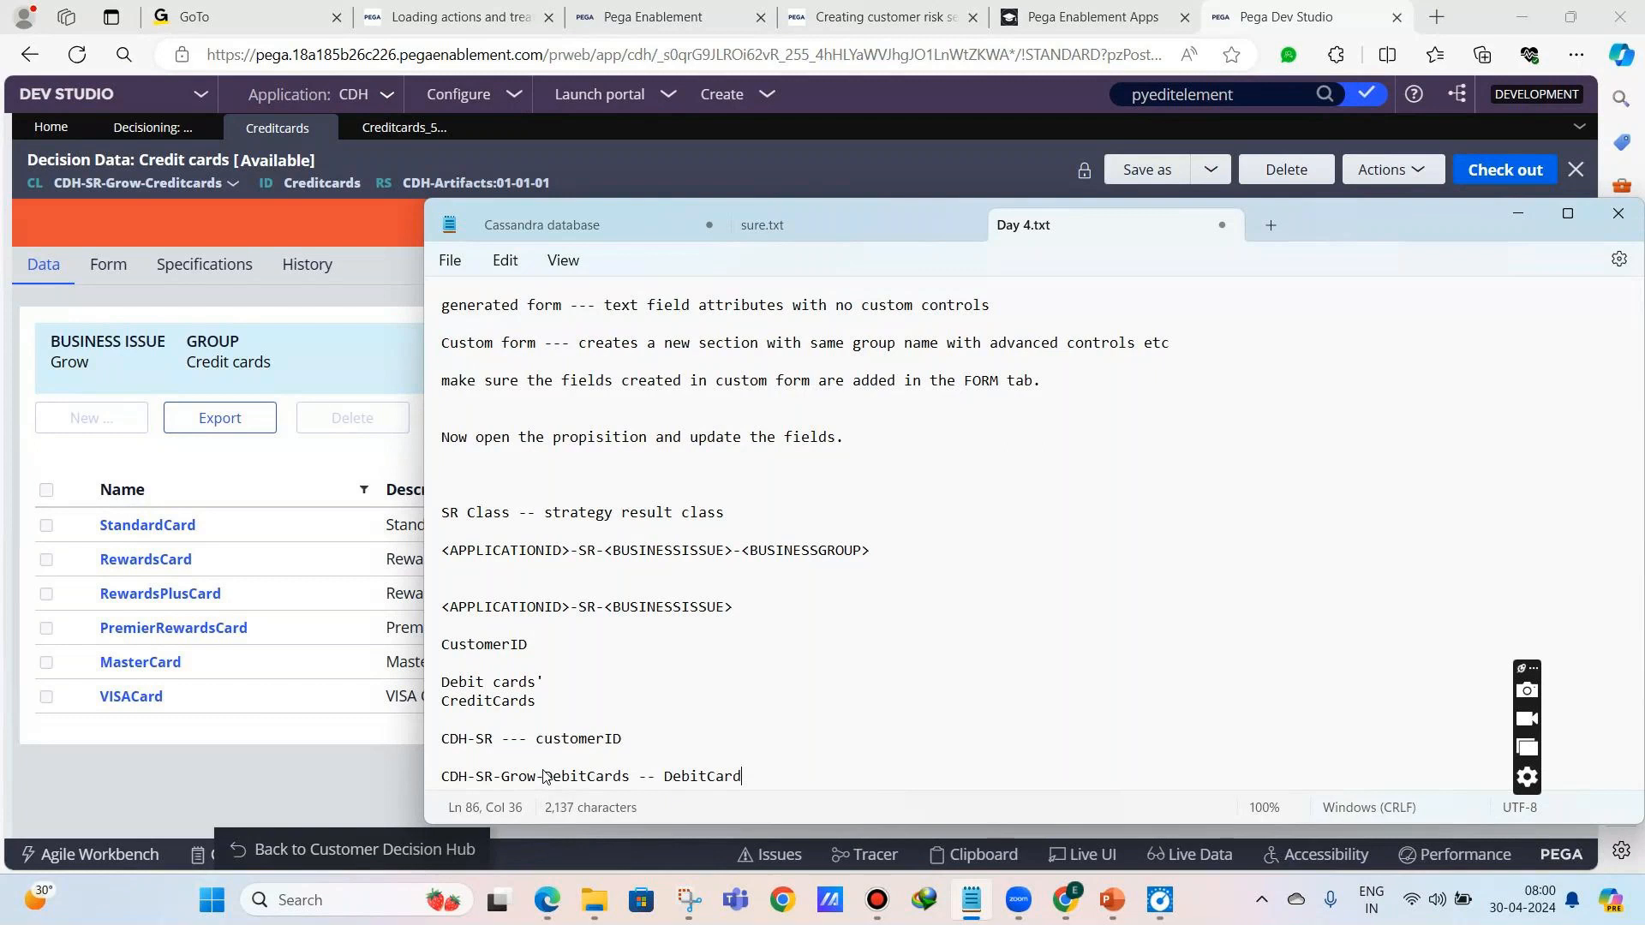
pyautogui.write('nthlyEMI')
pyautogui.moveTo(579, 776); pyautogui.dragTo(631, 776)
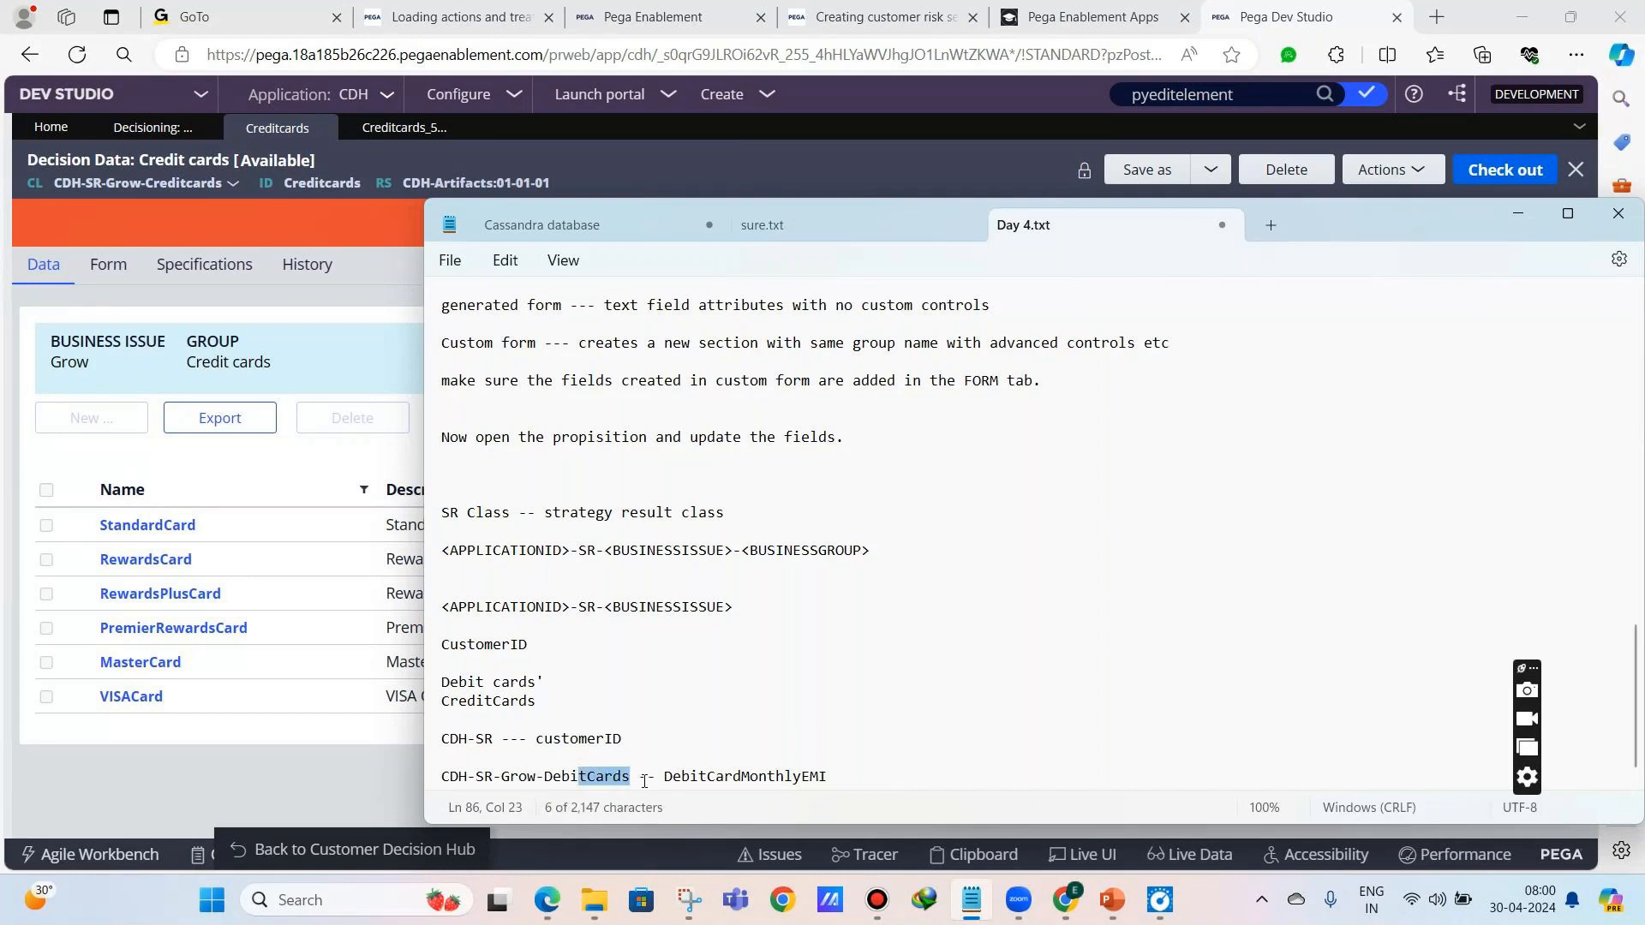
pyautogui.click(642, 778)
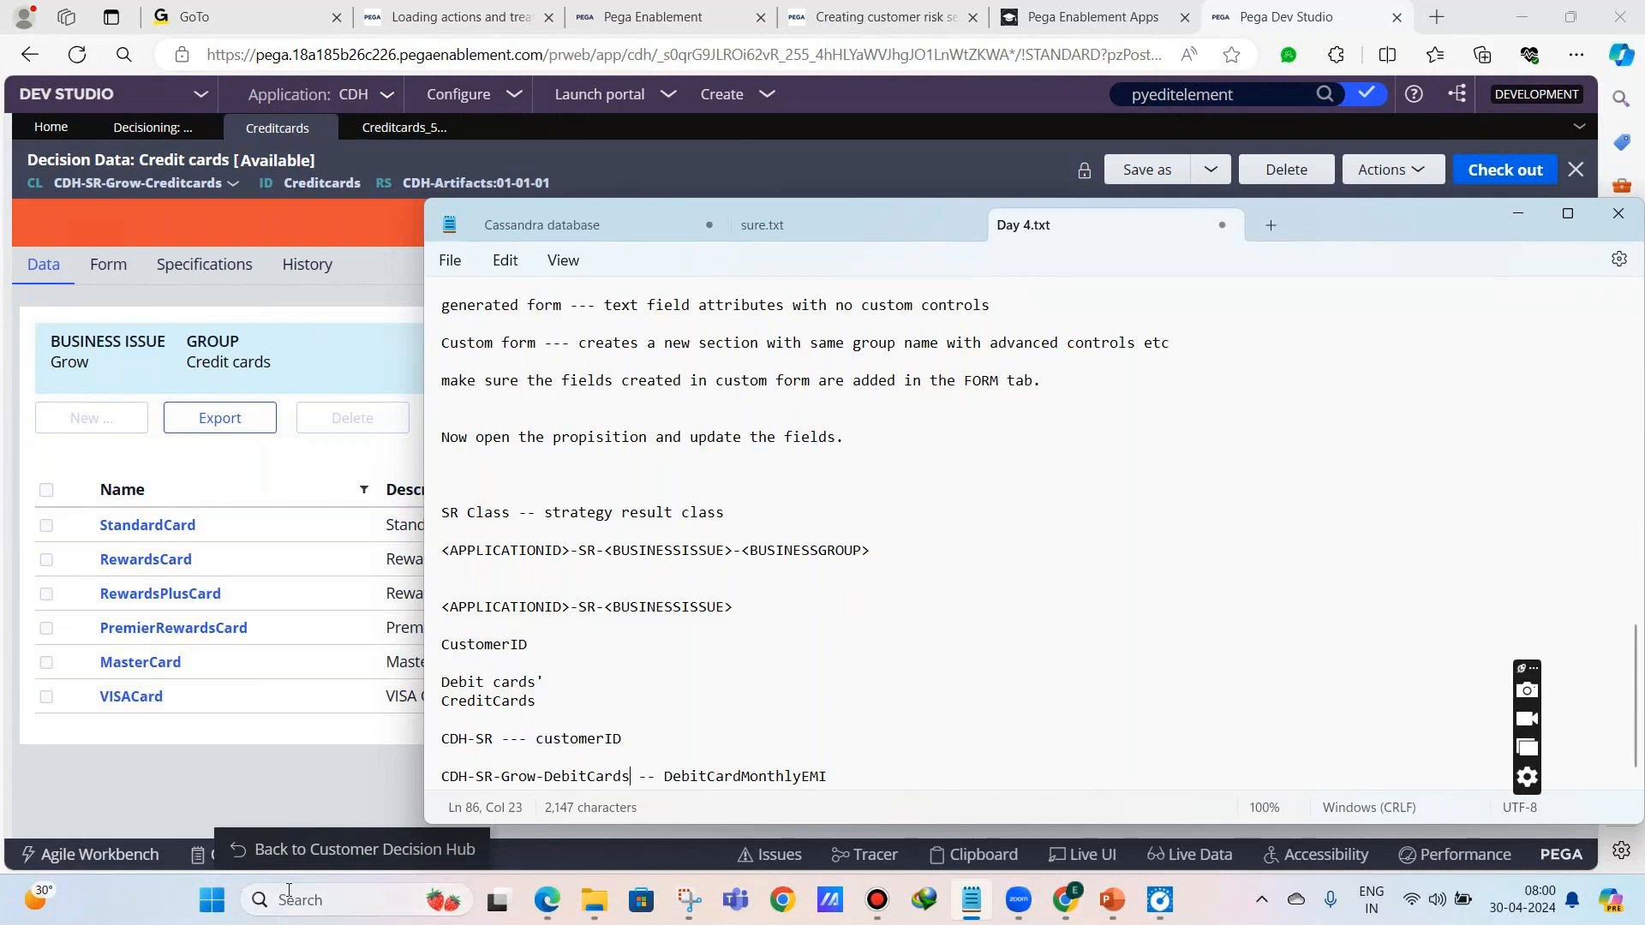
# - Try deleting the DebitCards part of the new class line in the notes, and undo the deletion
pyautogui.moveTo(442, 739); pyautogui.dragTo(502, 738)
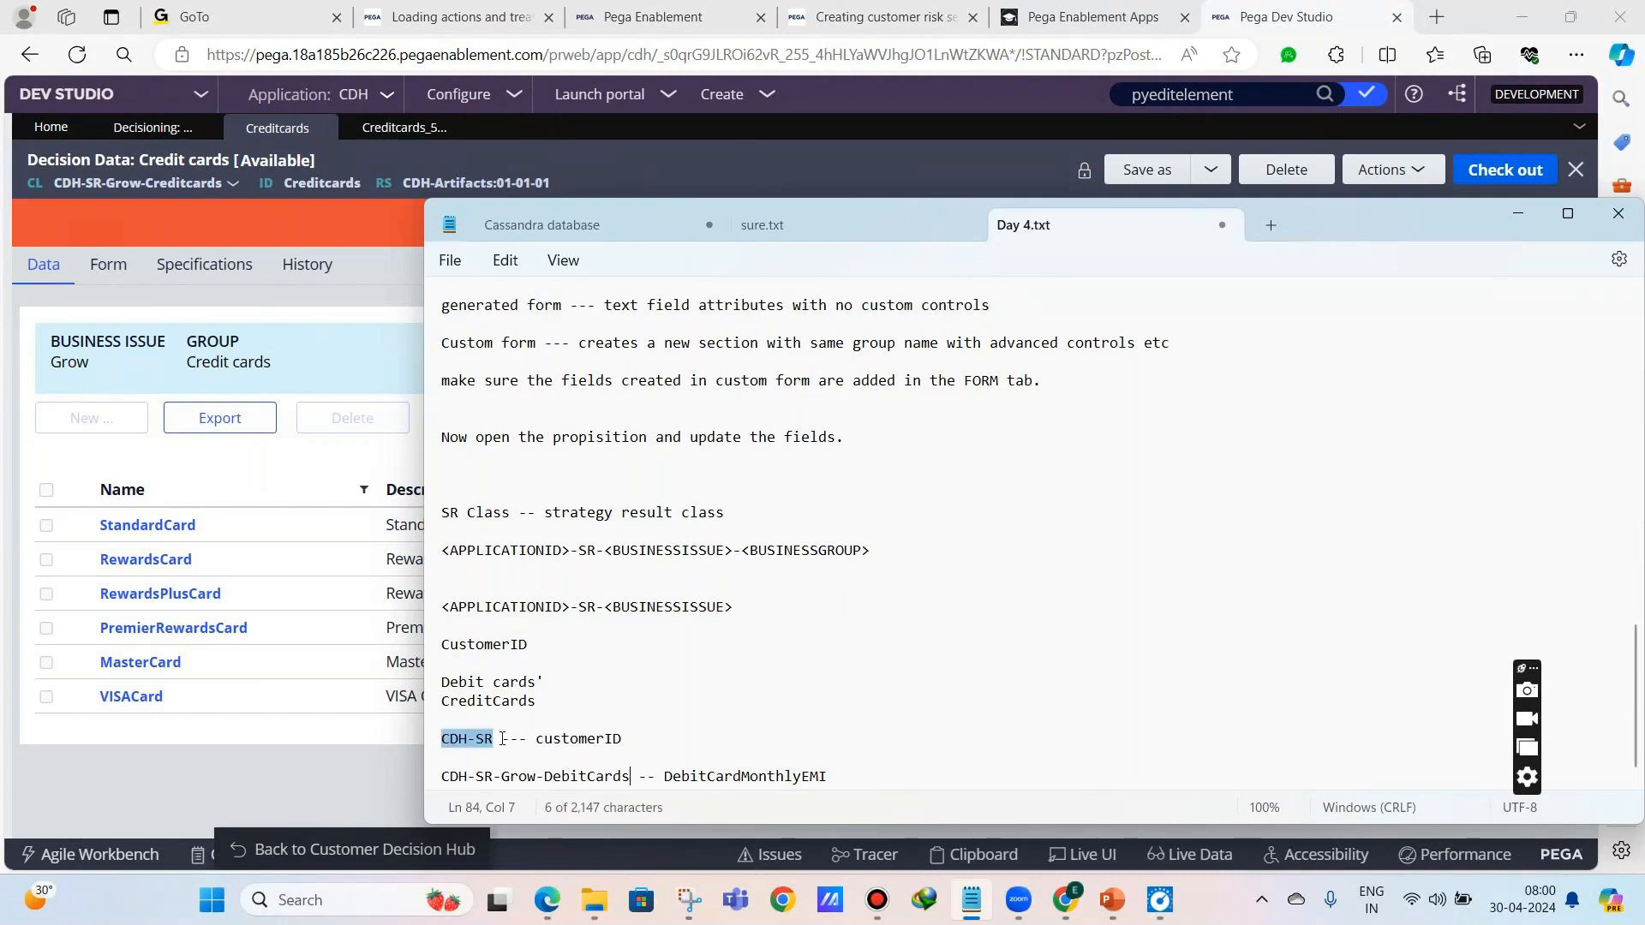
pyautogui.moveTo(546, 776); pyautogui.dragTo(505, 765)
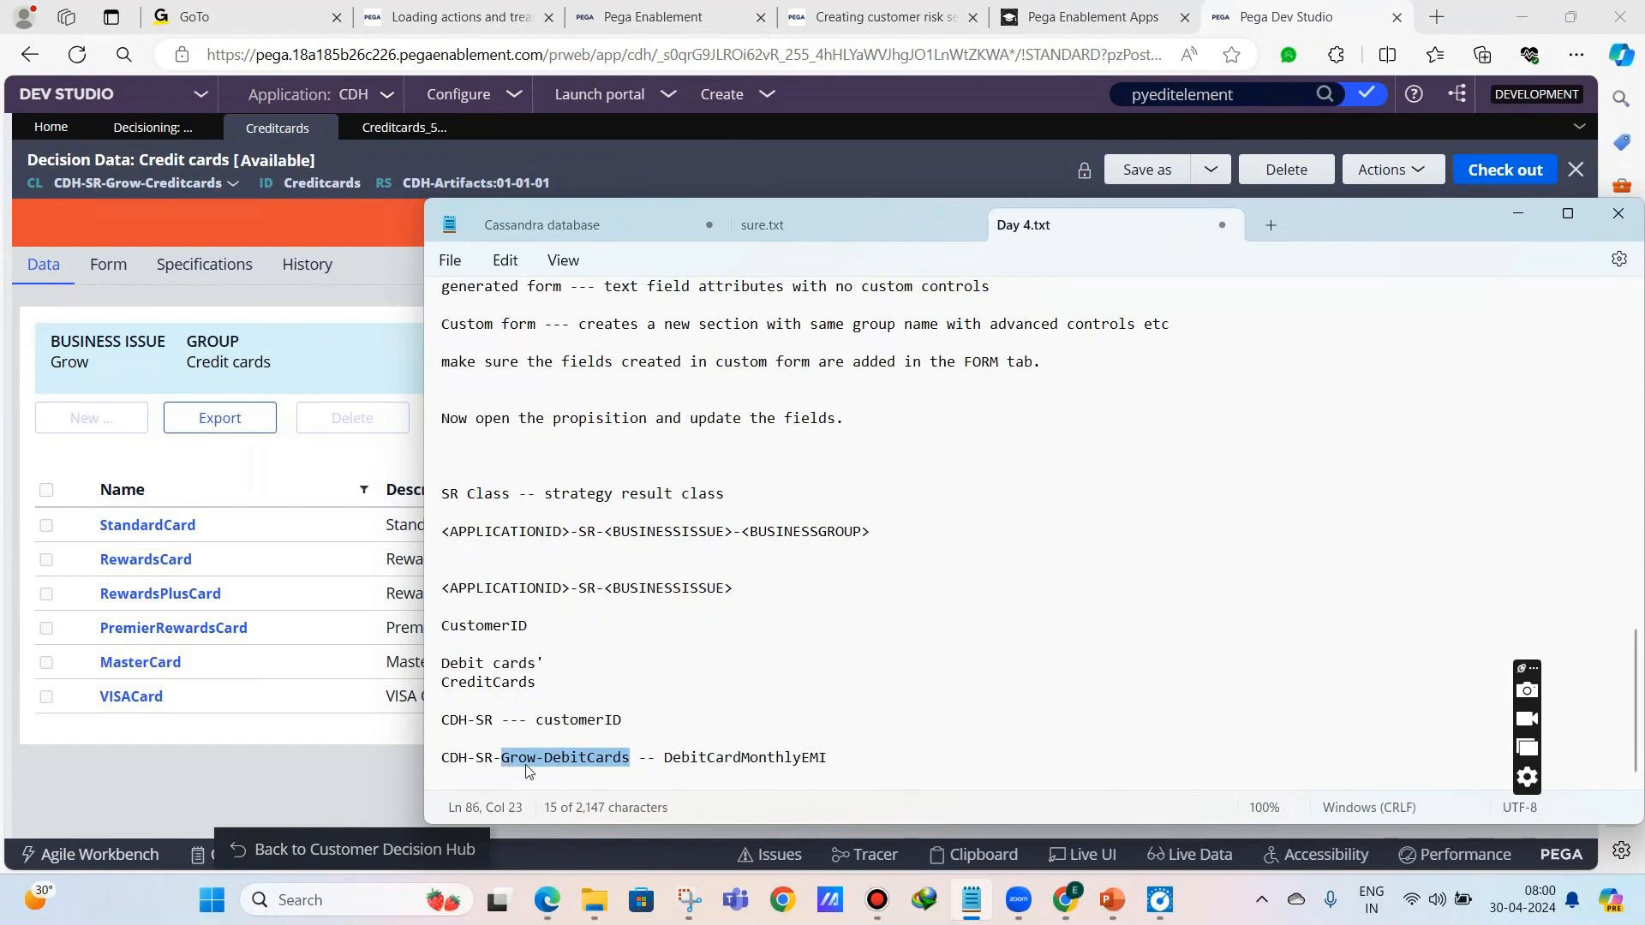
pyautogui.click(540, 757)
pyautogui.moveTo(539, 757); pyautogui.dragTo(629, 759)
pyautogui.press('Delete')
pyautogui.hotkey('ctrl', 'z')
# - Return to the browser, reload the Pega portal and switch from Prediction Studio to Dev Studio
pyautogui.click(316, 727)
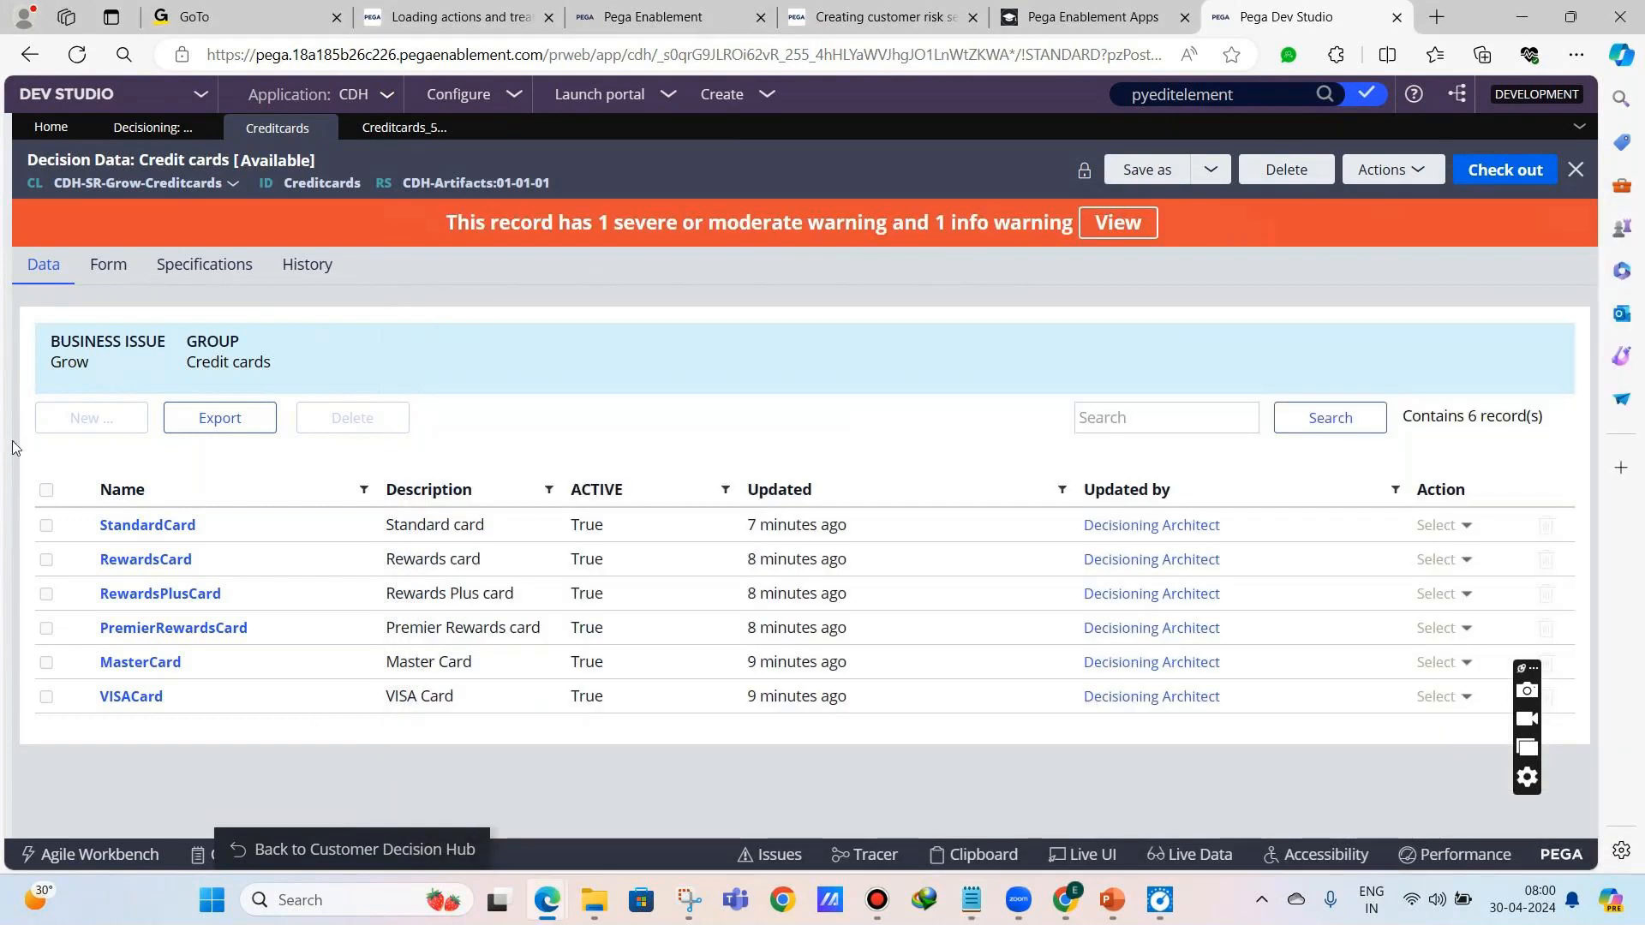
pyautogui.click(77, 56)
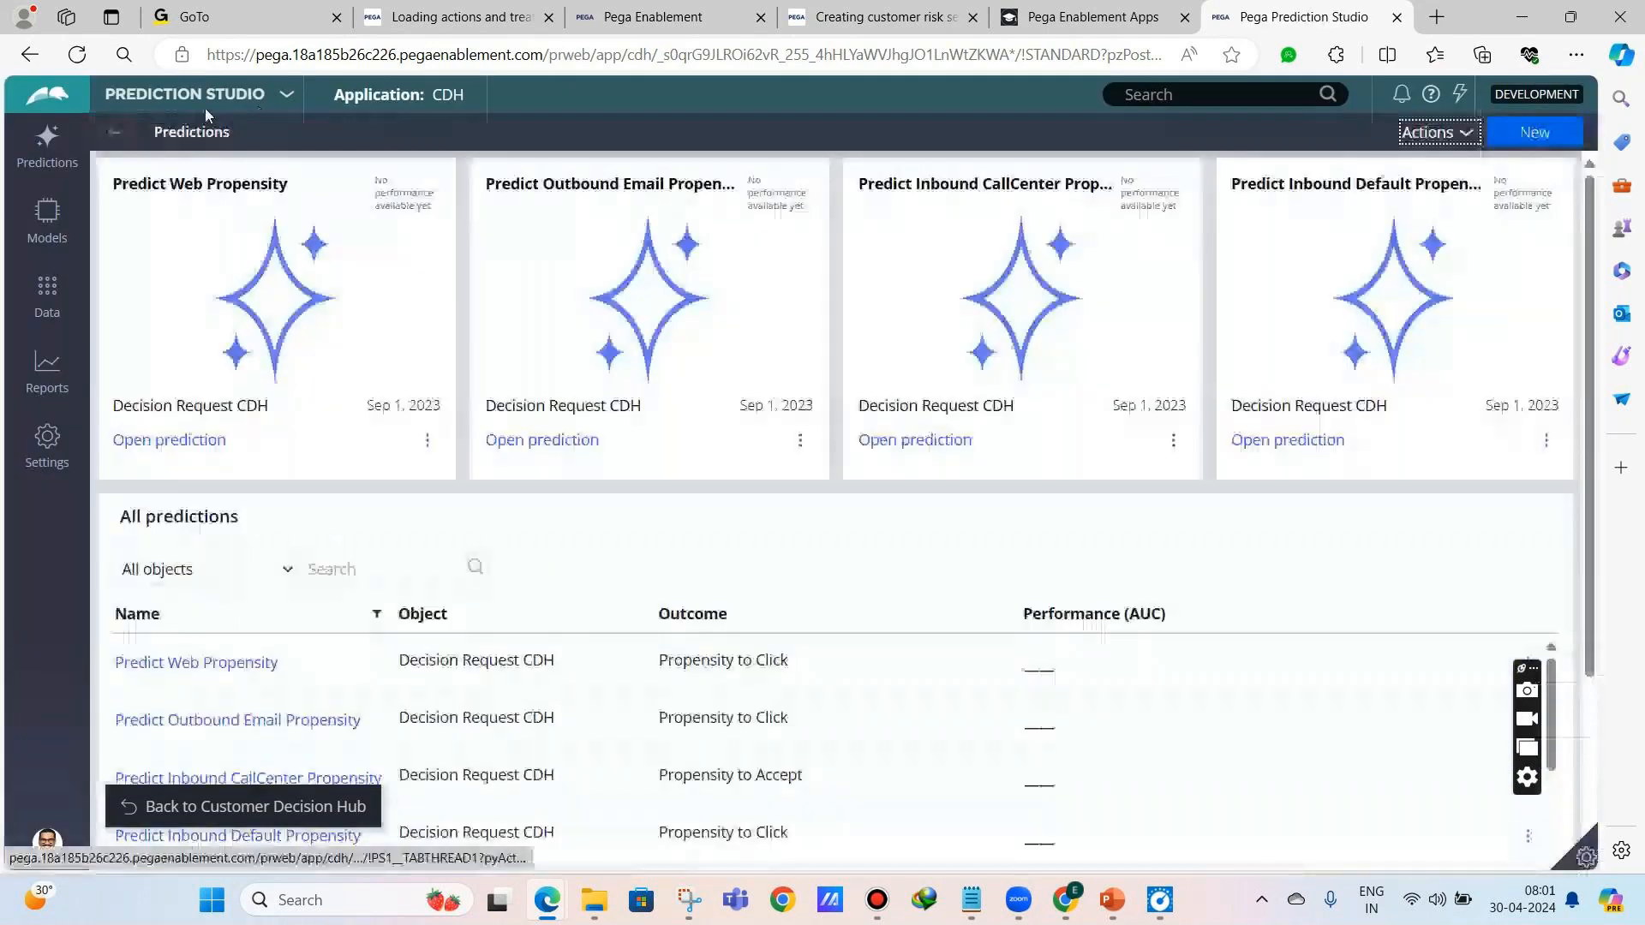
pyautogui.click(197, 104)
pyautogui.click(151, 168)
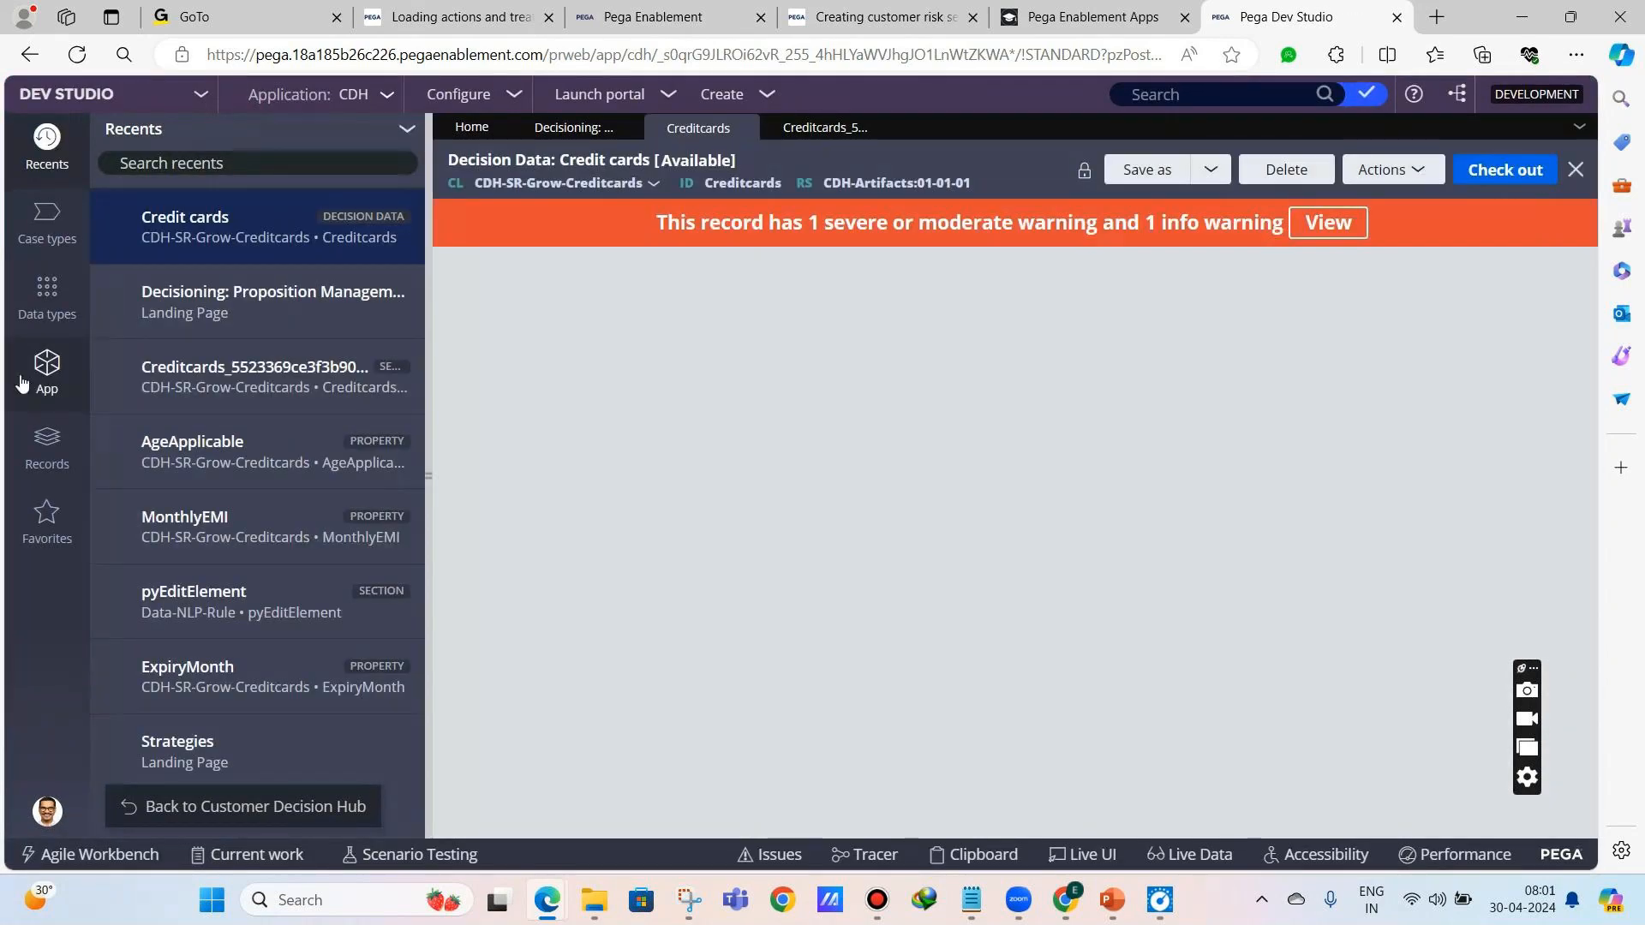
# - Look up the CDH-SR class in the application's class explorer and bring the Proposition Management landing page into view
pyautogui.click(43, 370)
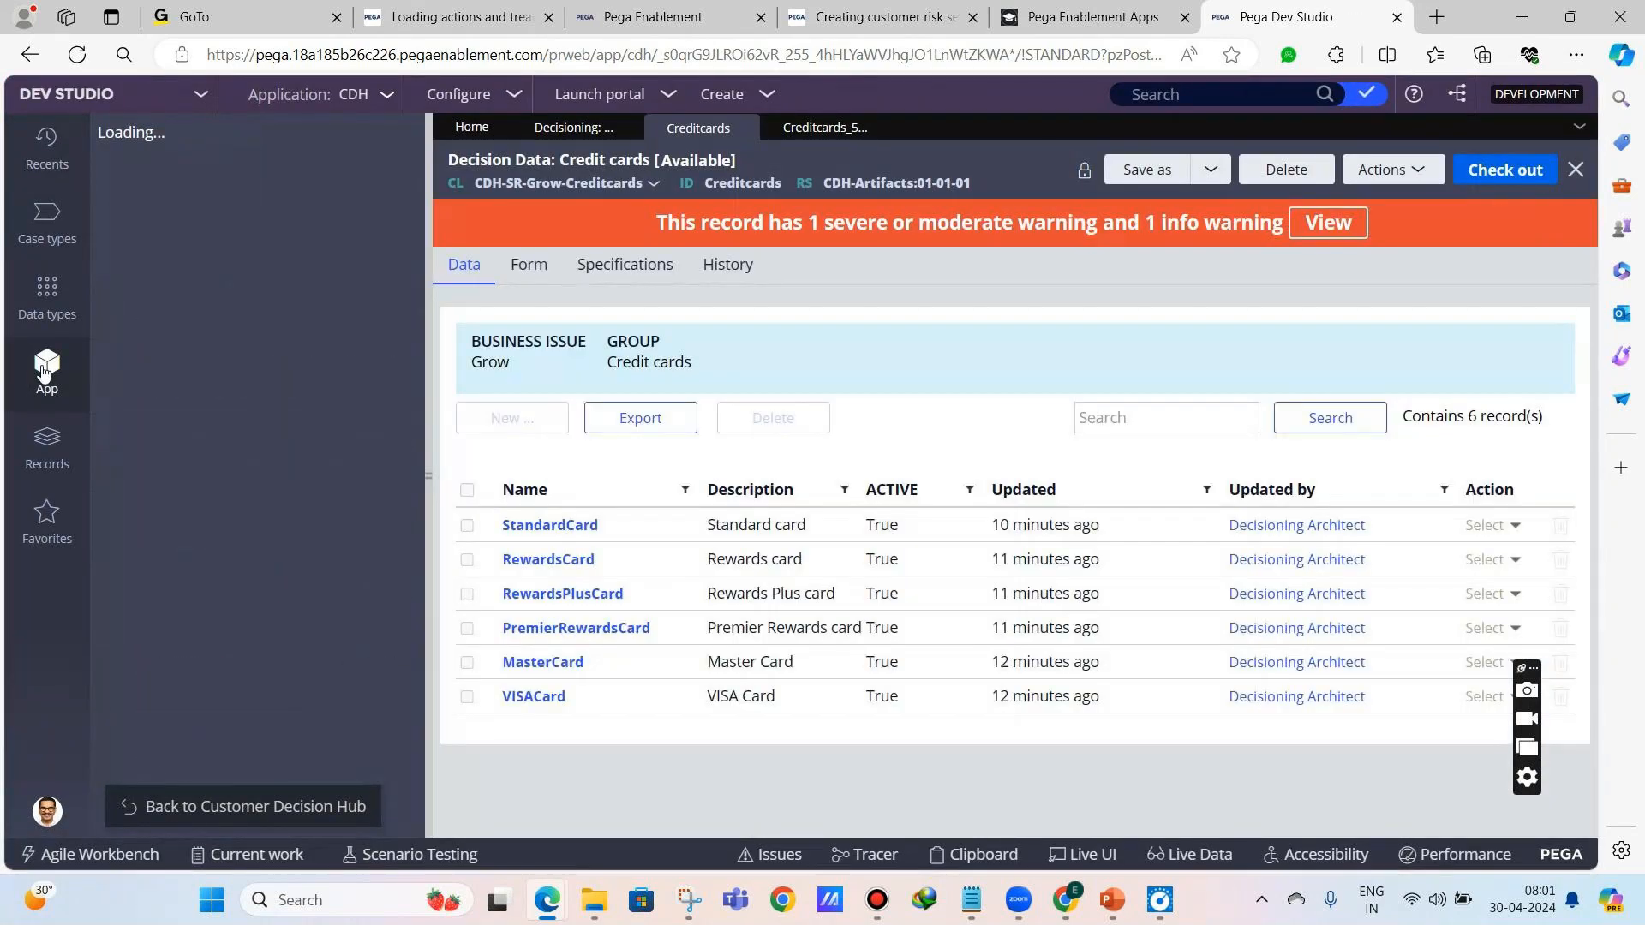
pyautogui.click(200, 215)
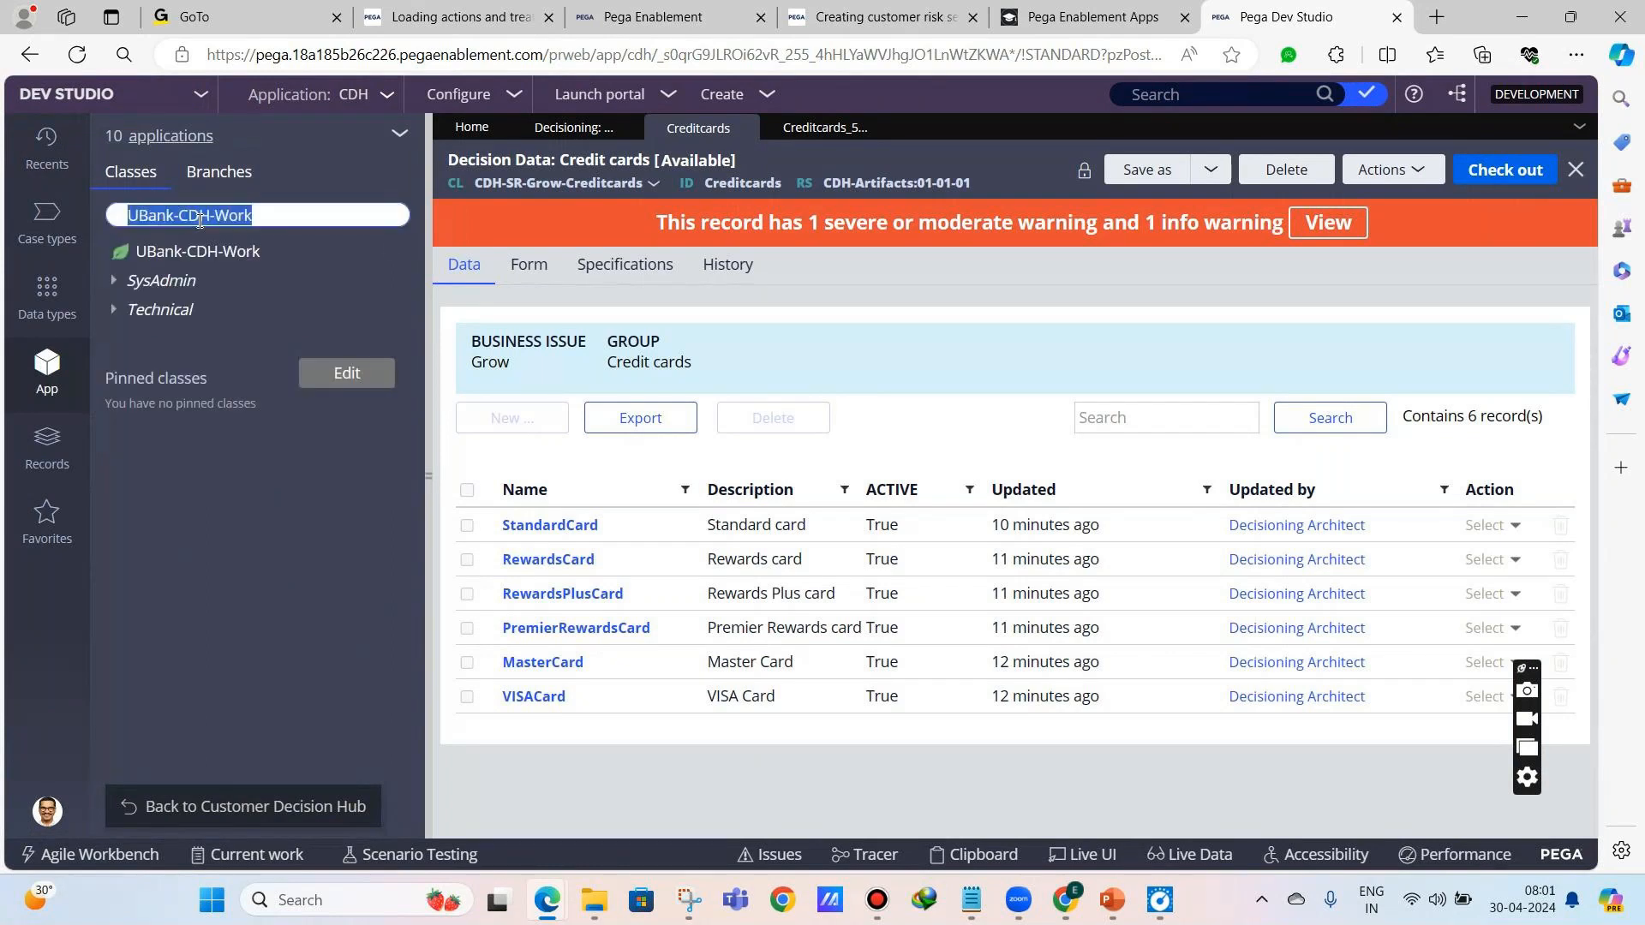
pyautogui.write('CDH')
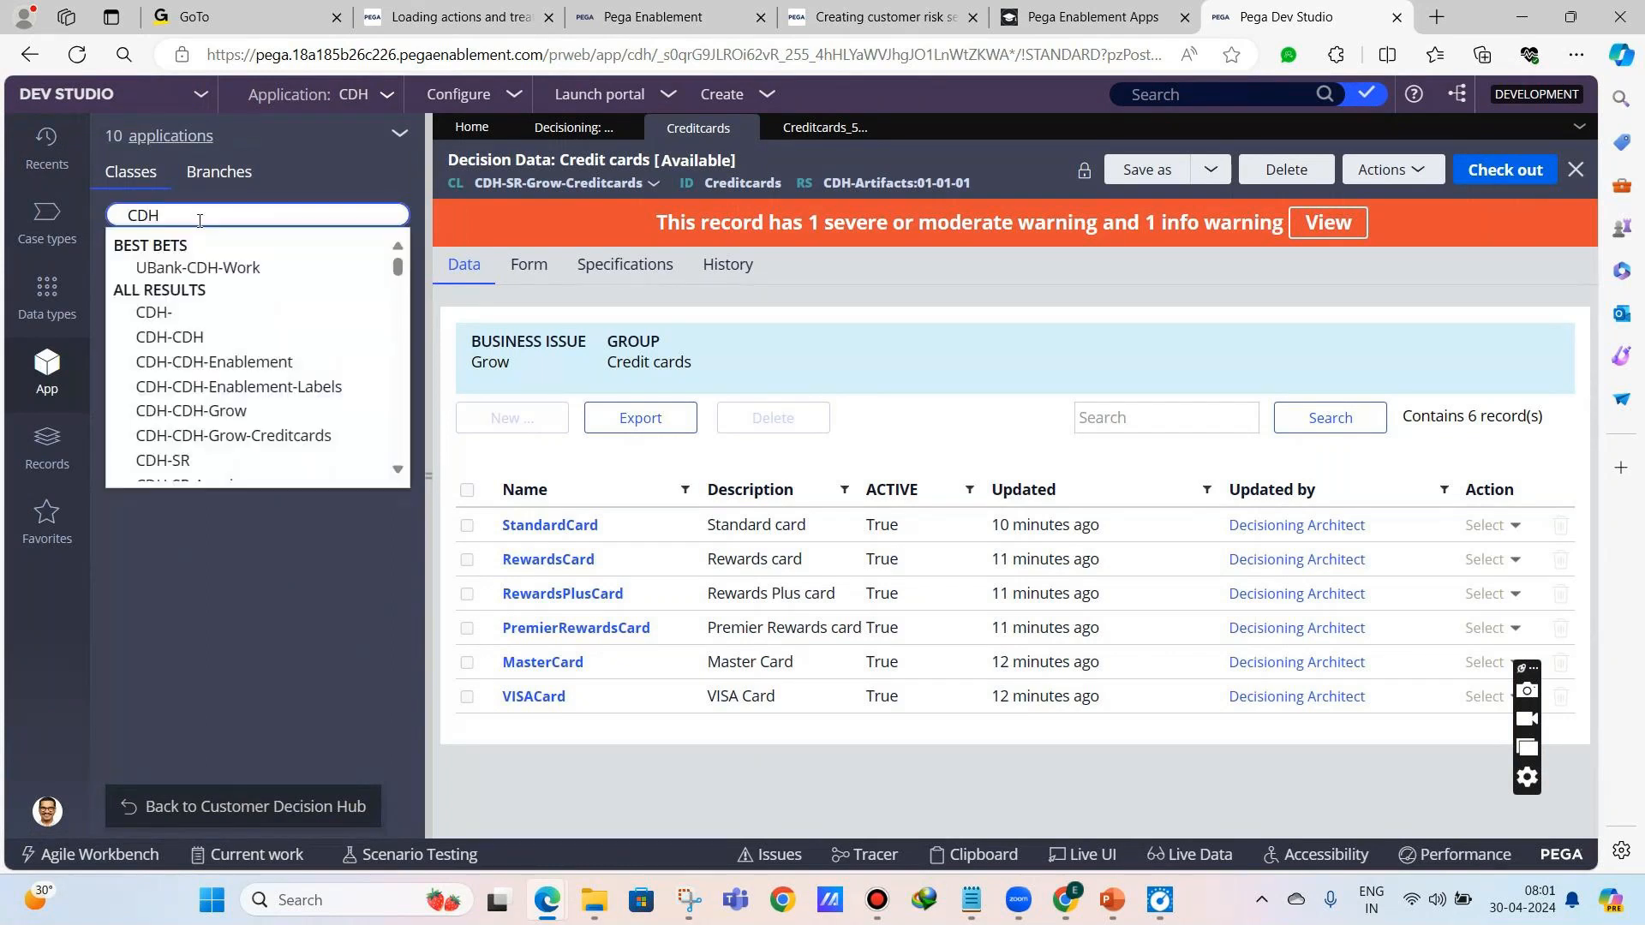
pyautogui.write('-SR')
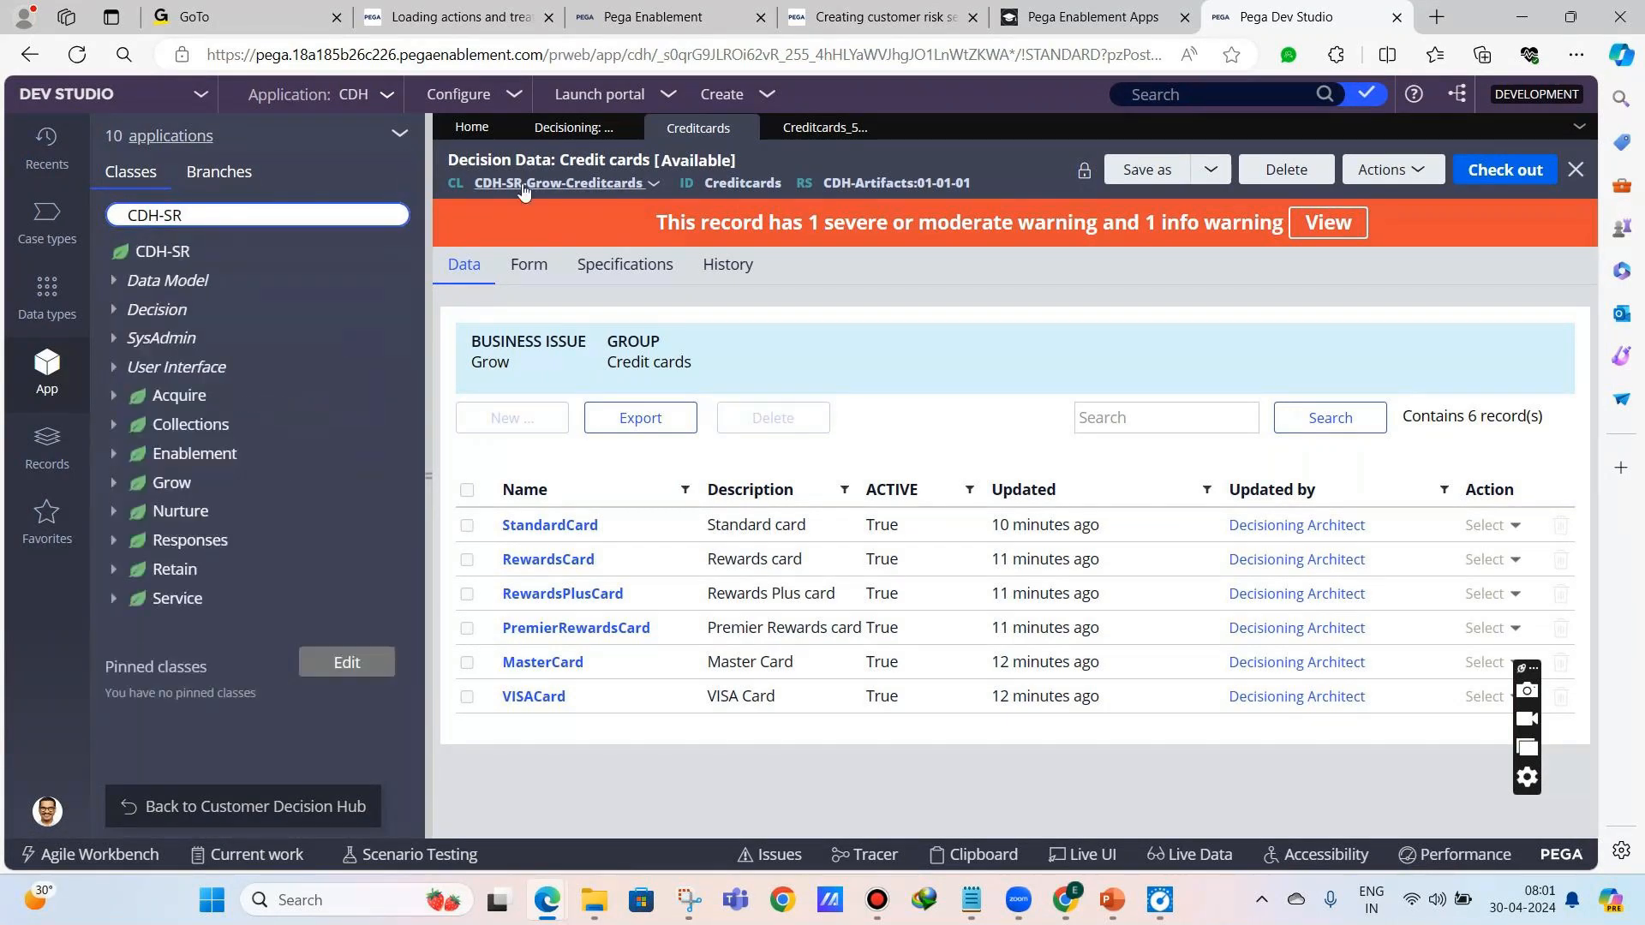
pyautogui.click(573, 126)
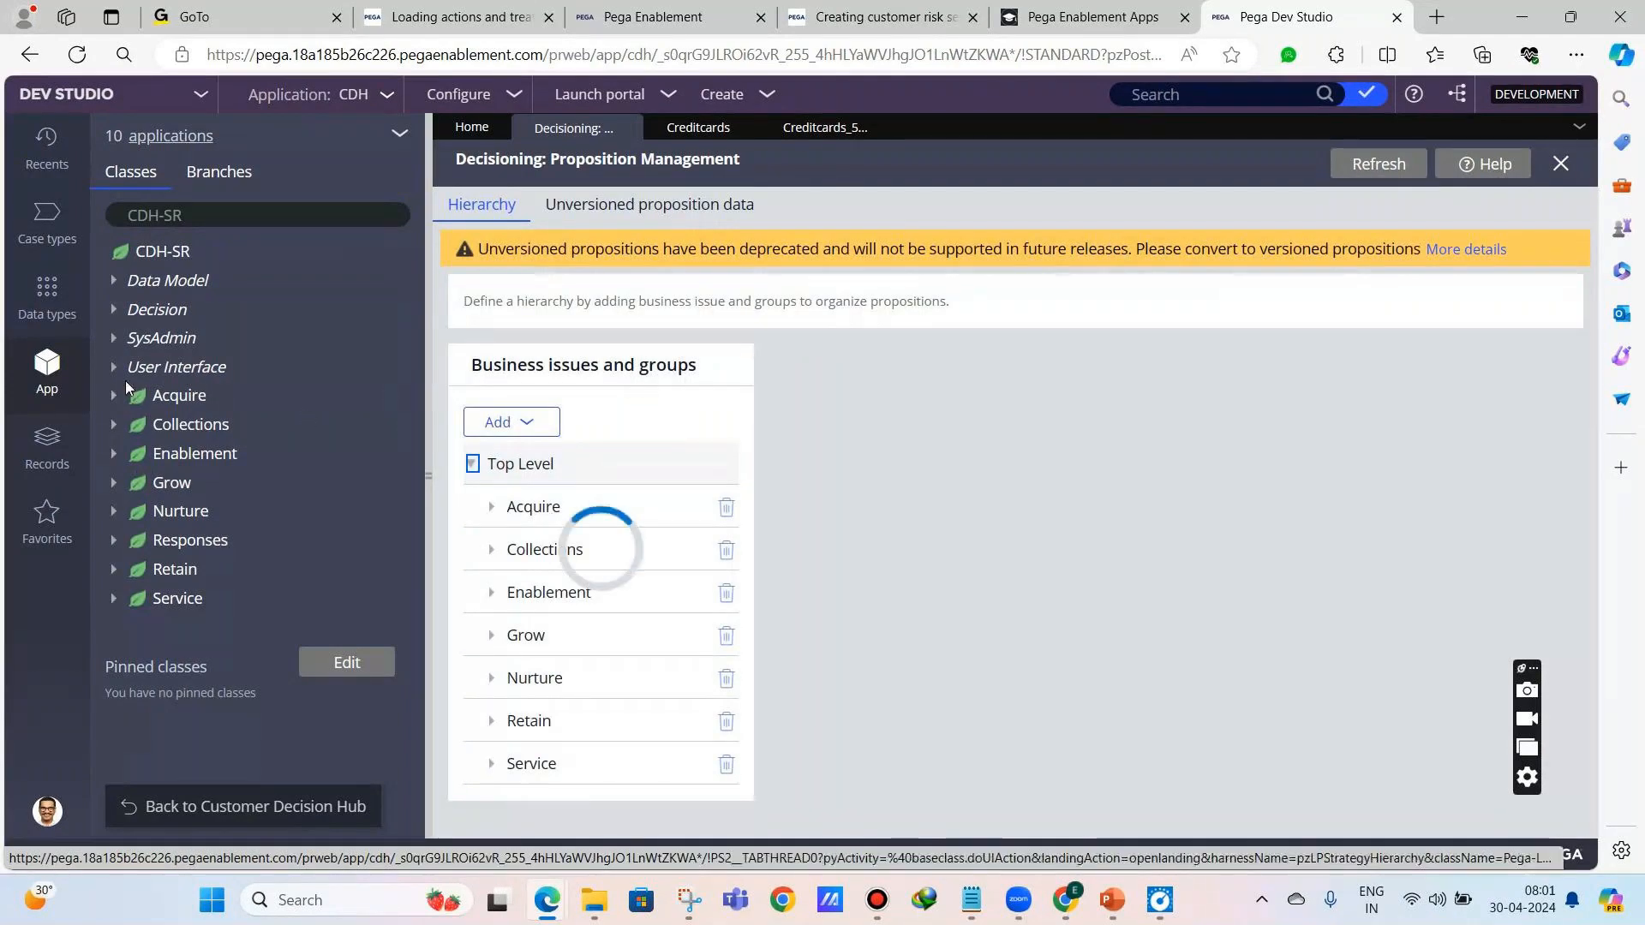
# - Examine the properties in the data model of the Creditcards group under Grow in the CDH-SR tree, and collapse Grow
pyautogui.click(165, 478)
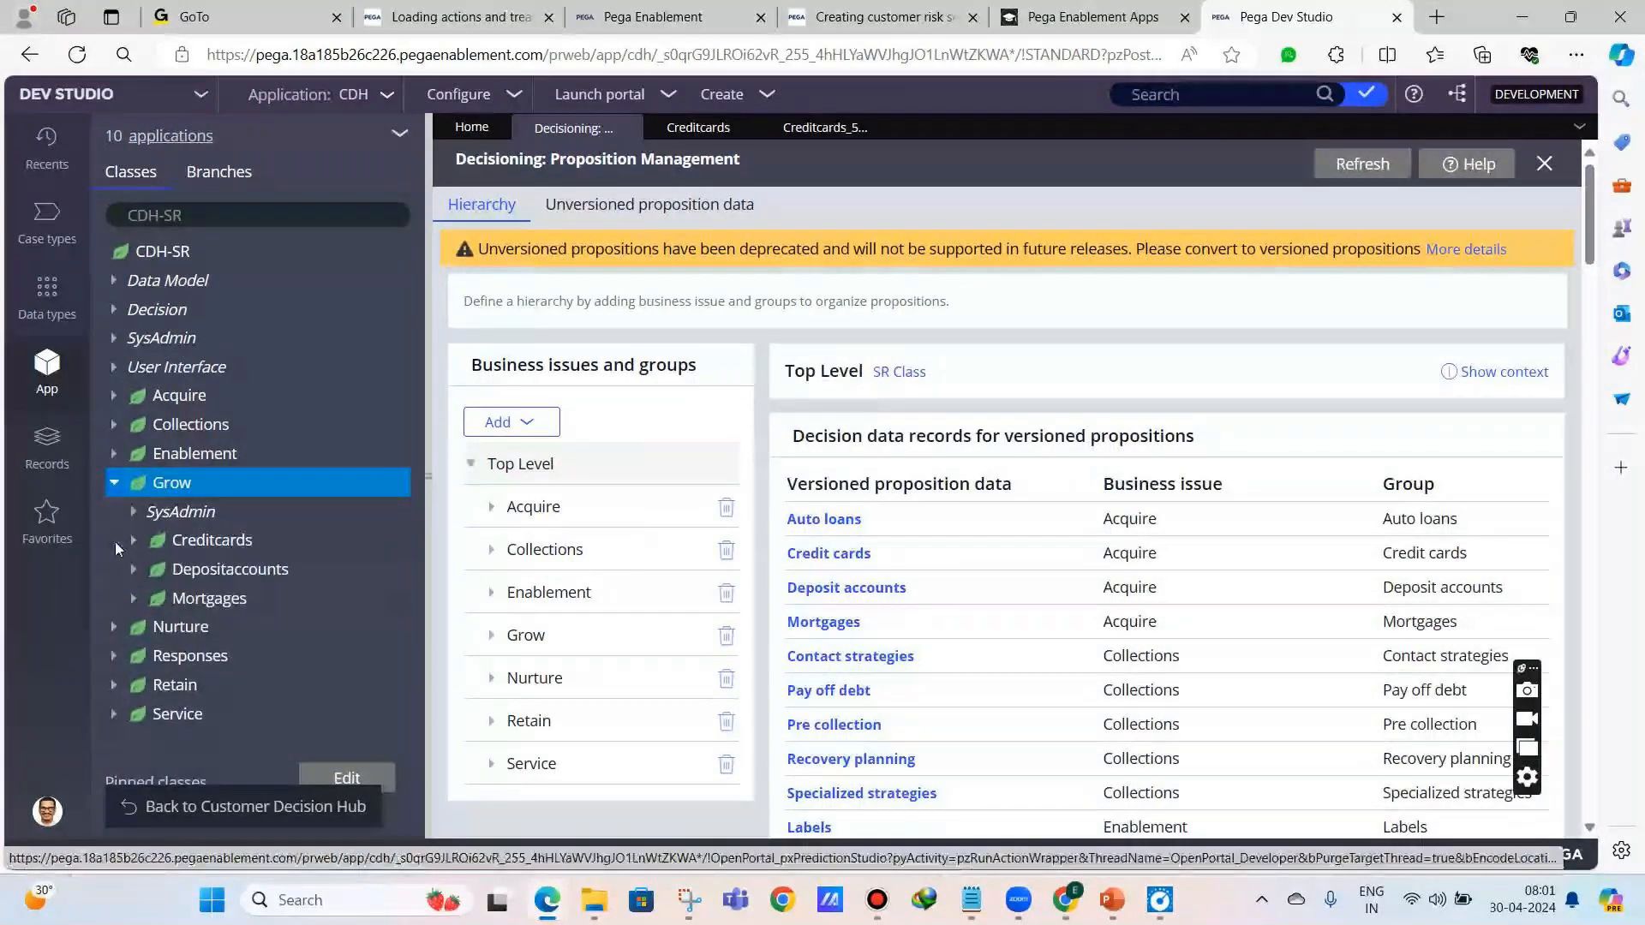
pyautogui.click(135, 541)
pyautogui.scroll(-1, 150, 506)
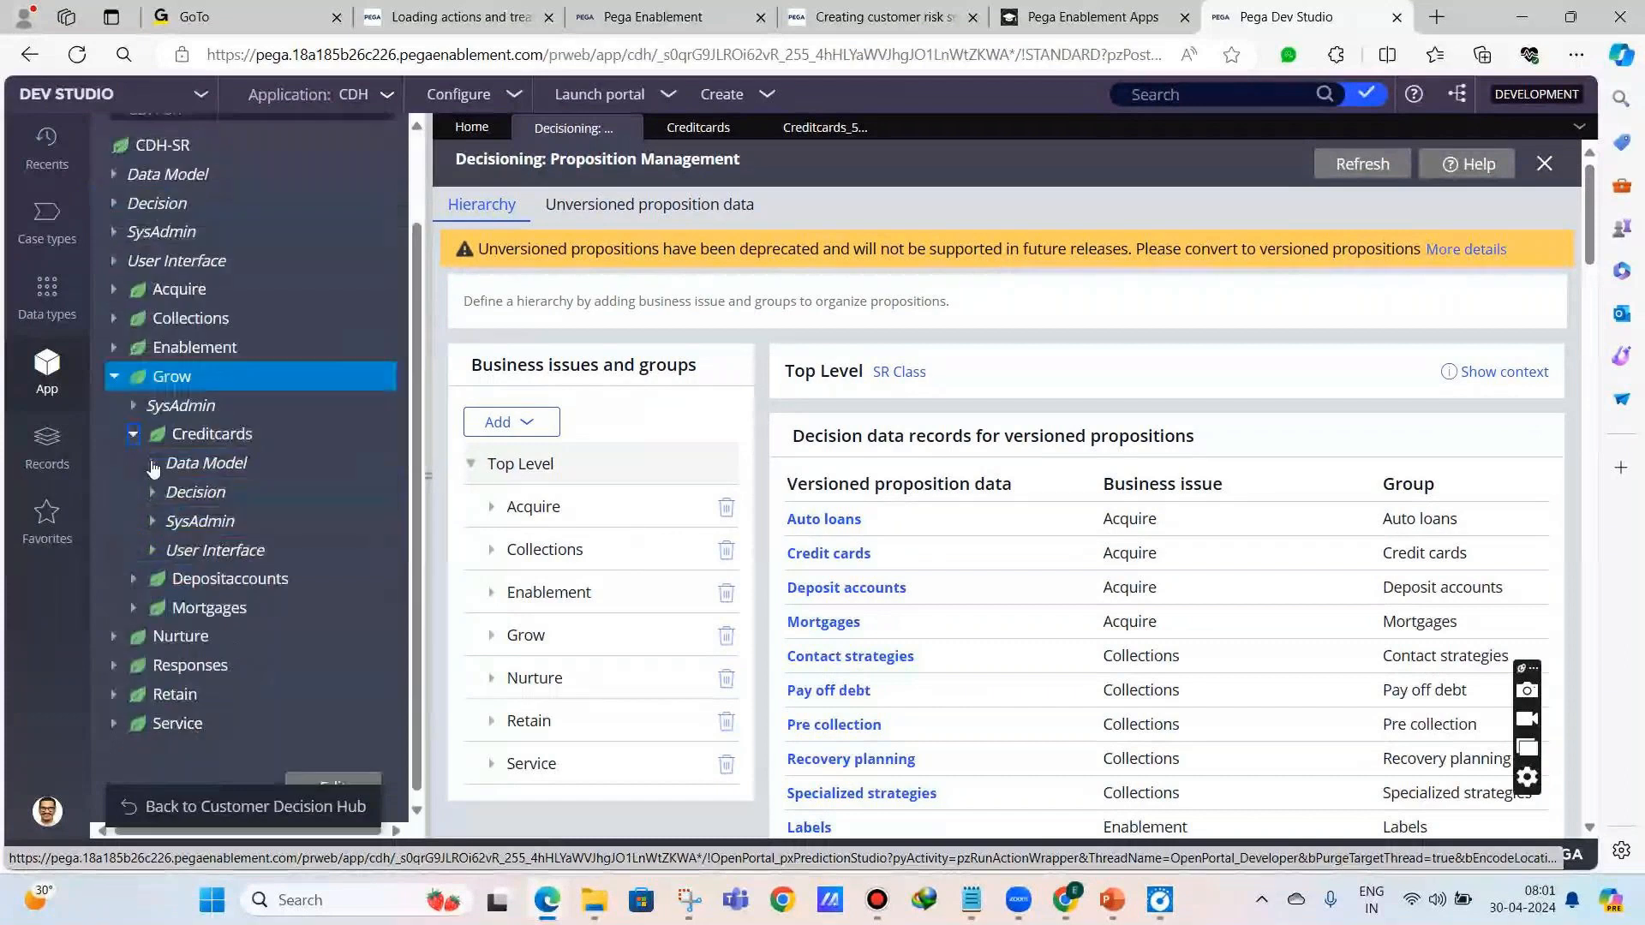
pyautogui.click(153, 464)
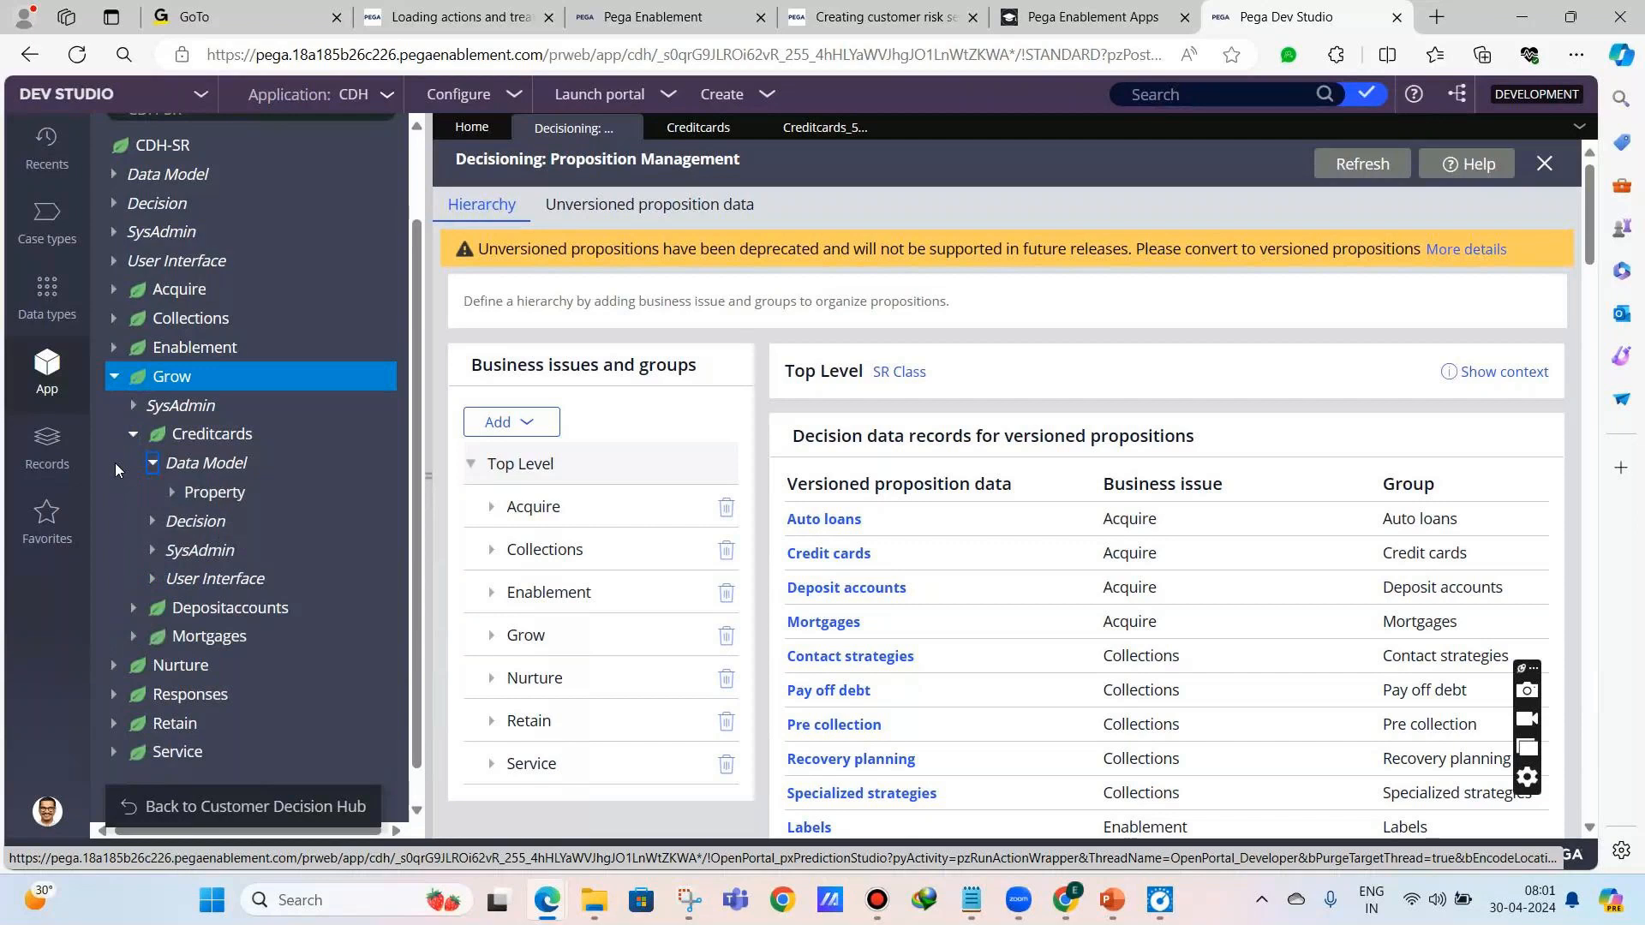
pyautogui.click(163, 494)
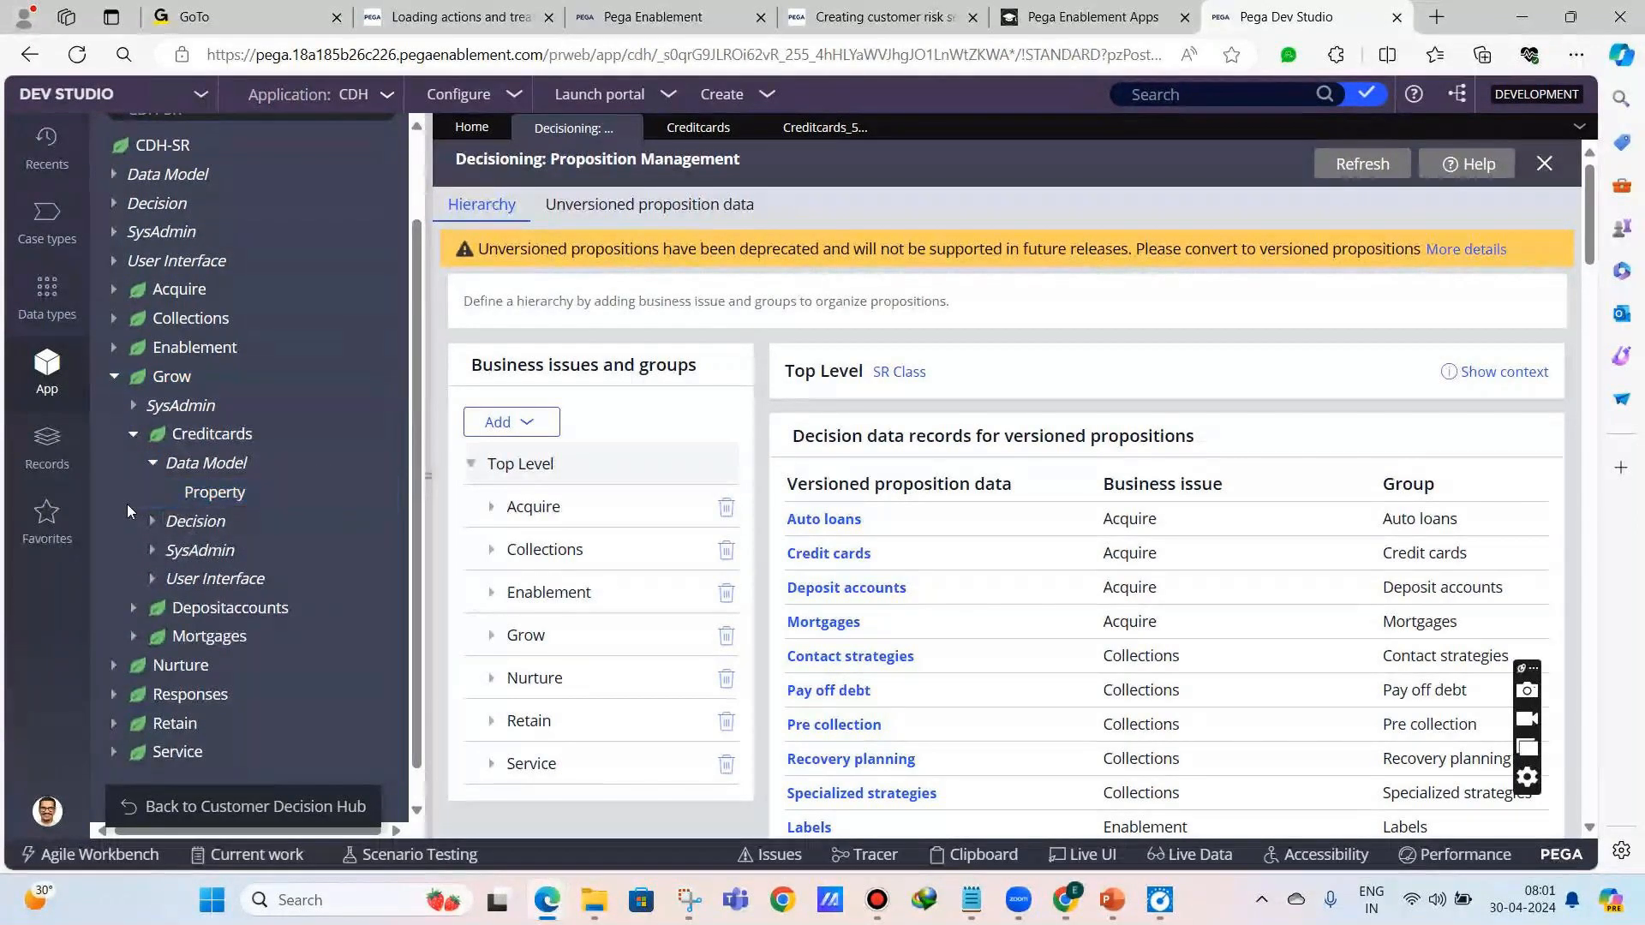
pyautogui.click(175, 495)
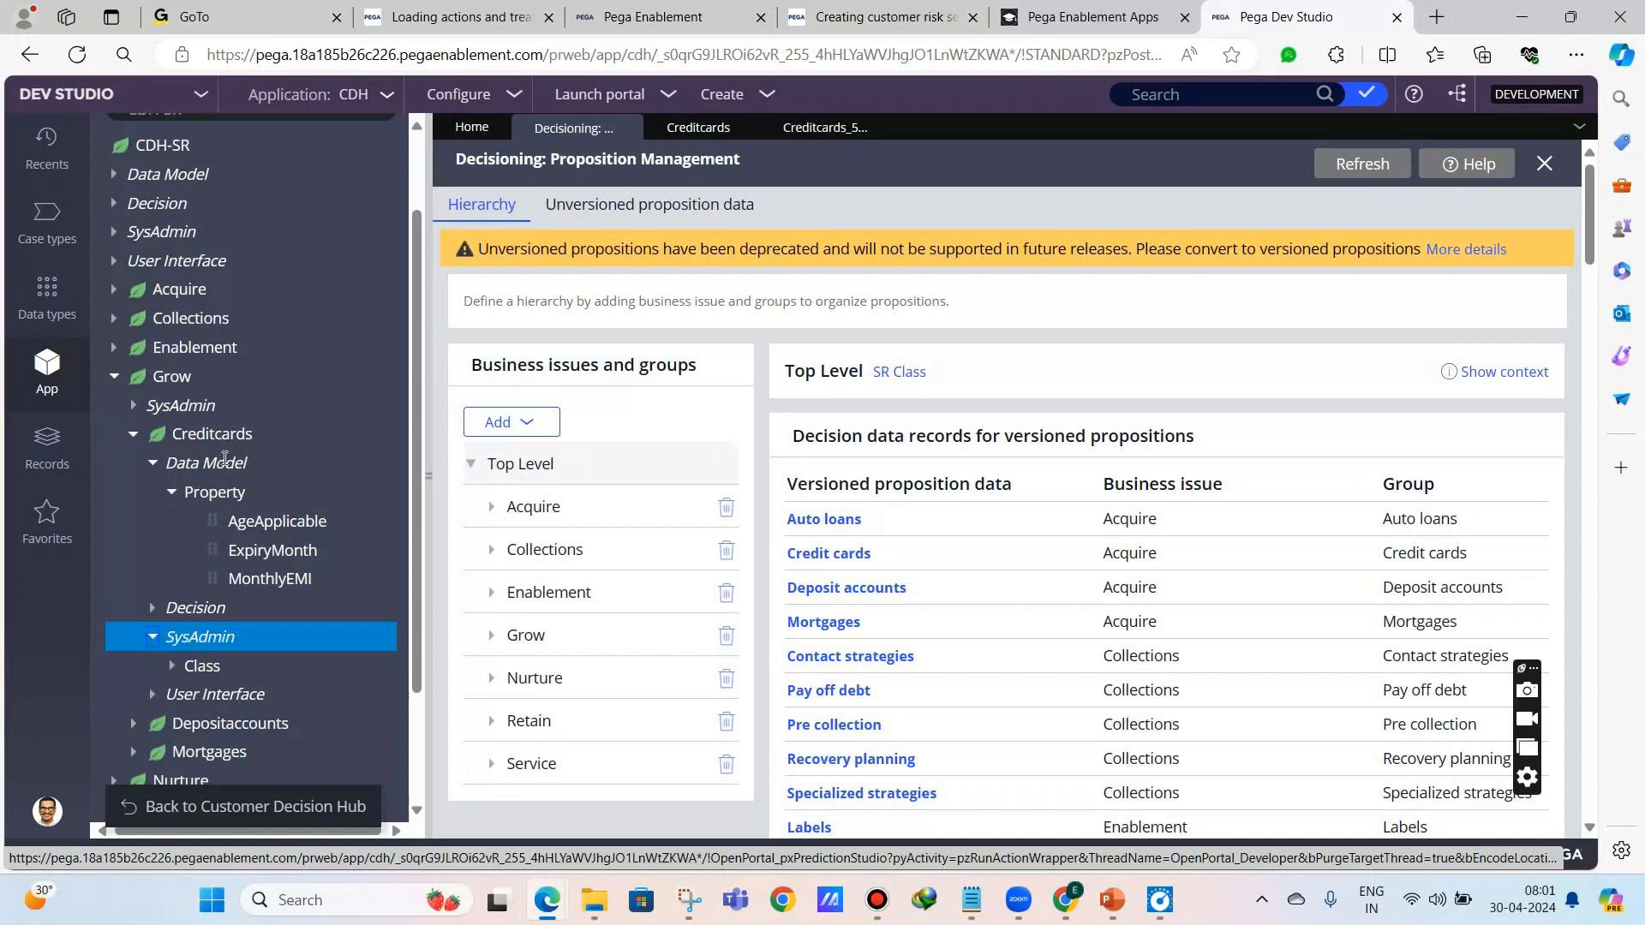
pyautogui.scroll(2, 183, 273)
pyautogui.click(154, 213)
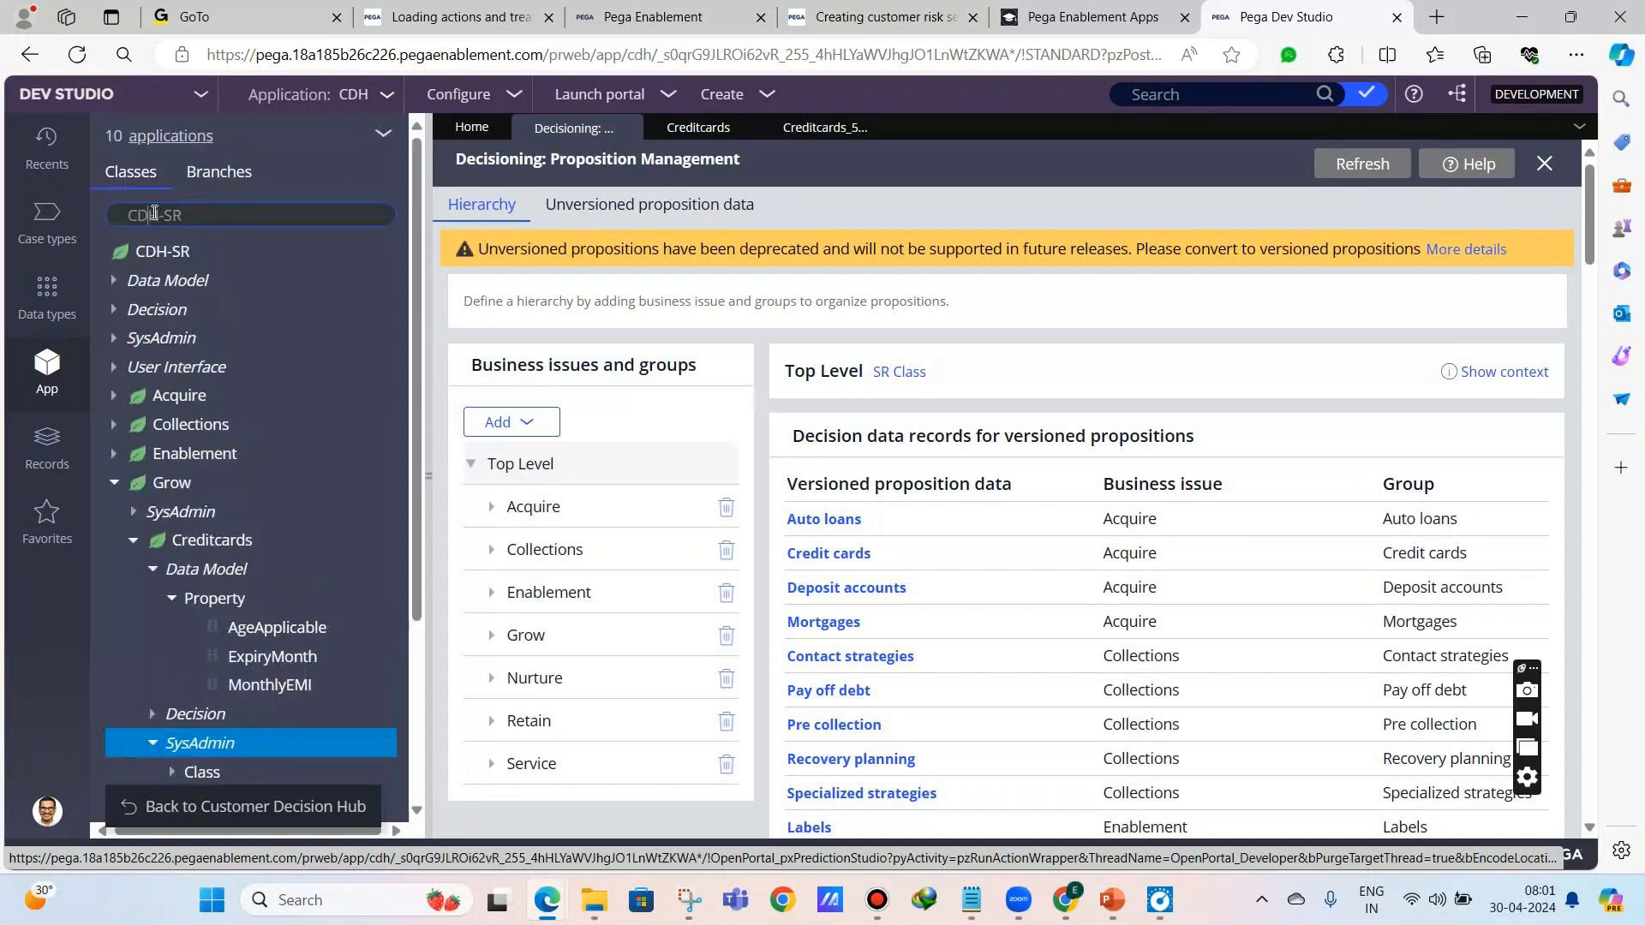
pyautogui.moveTo(164, 215); pyautogui.dragTo(355, 220)
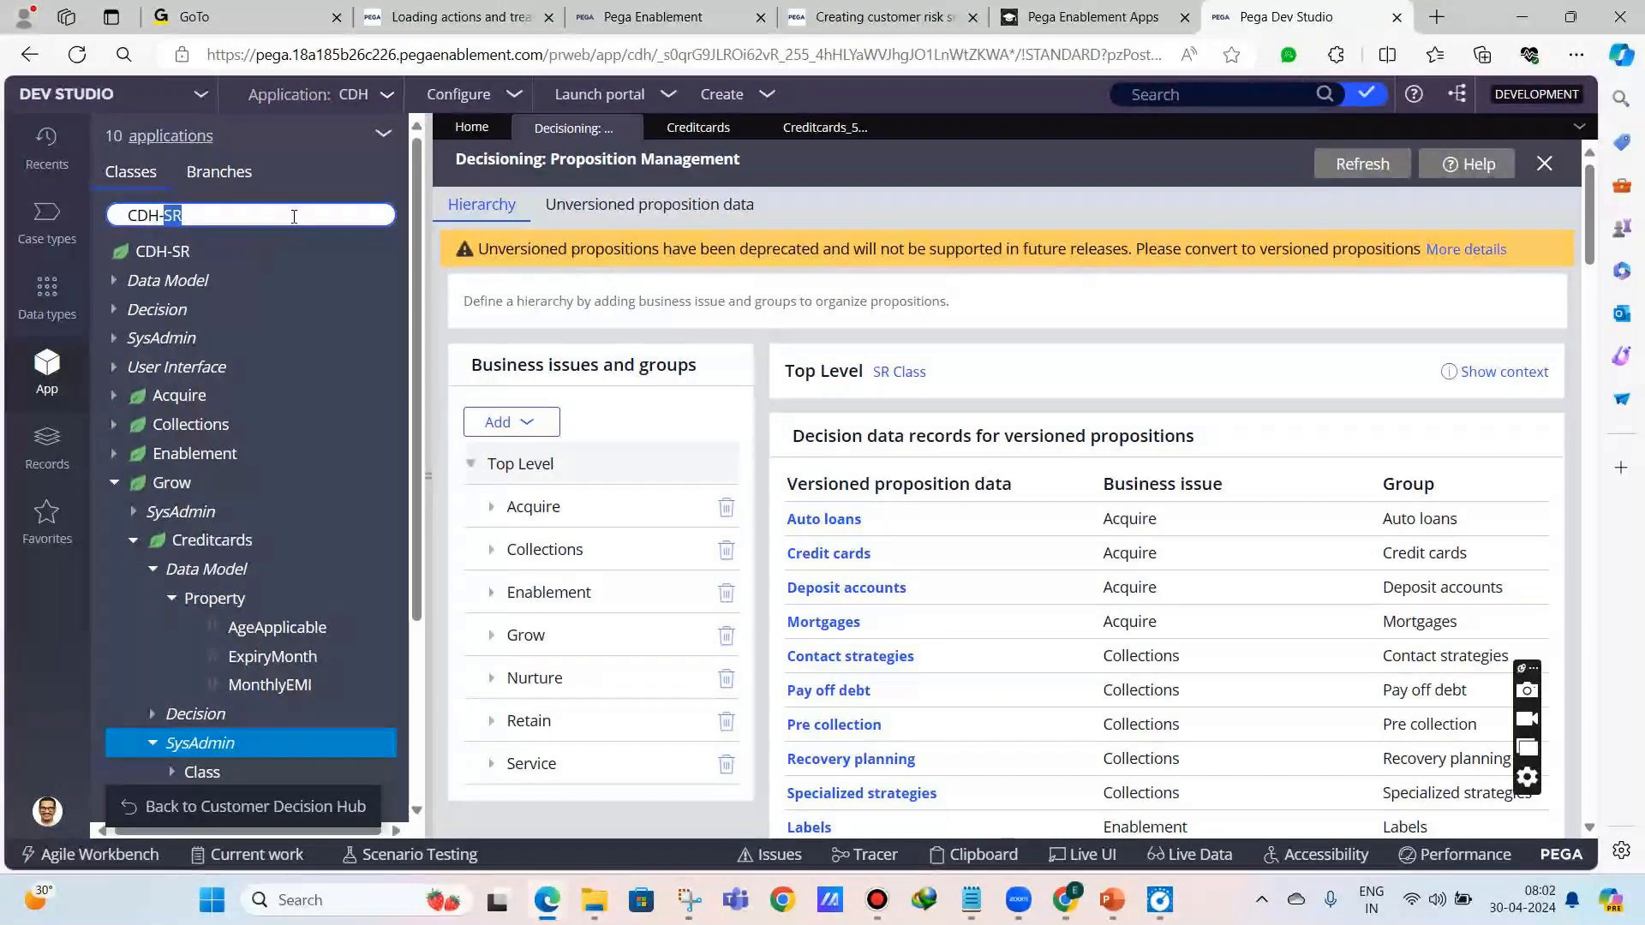
pyautogui.click(117, 489)
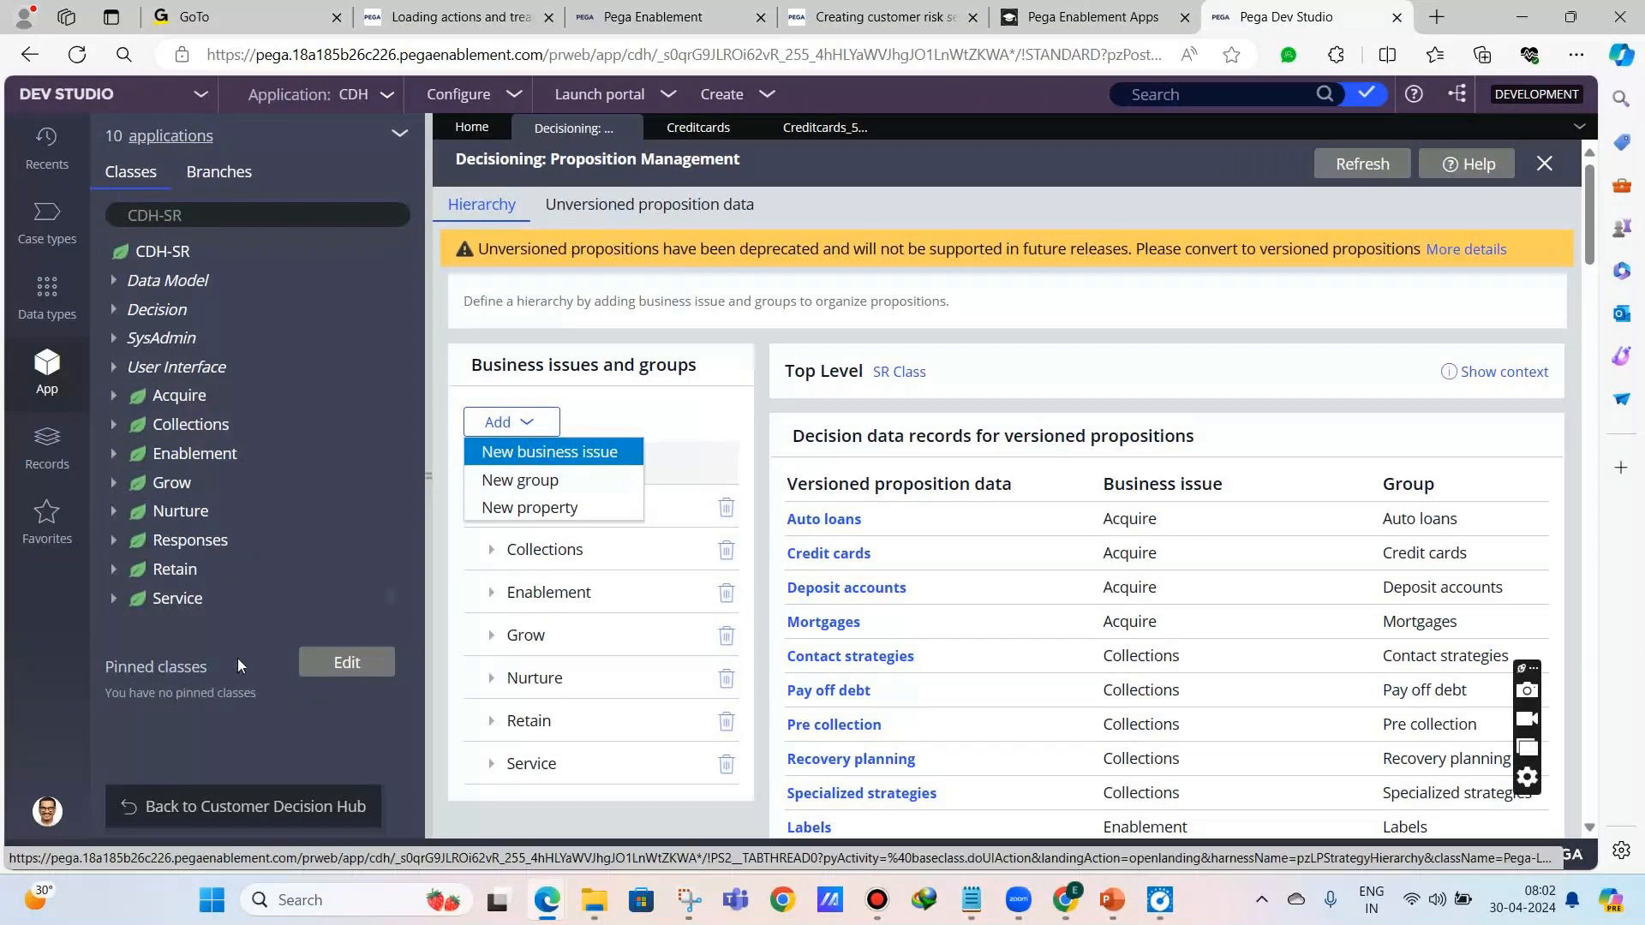
# - Open the class definition of Grow, and briefly expand and collapse its branch in the class tree
pyautogui.click(162, 485)
pyautogui.rightClick(164, 486)
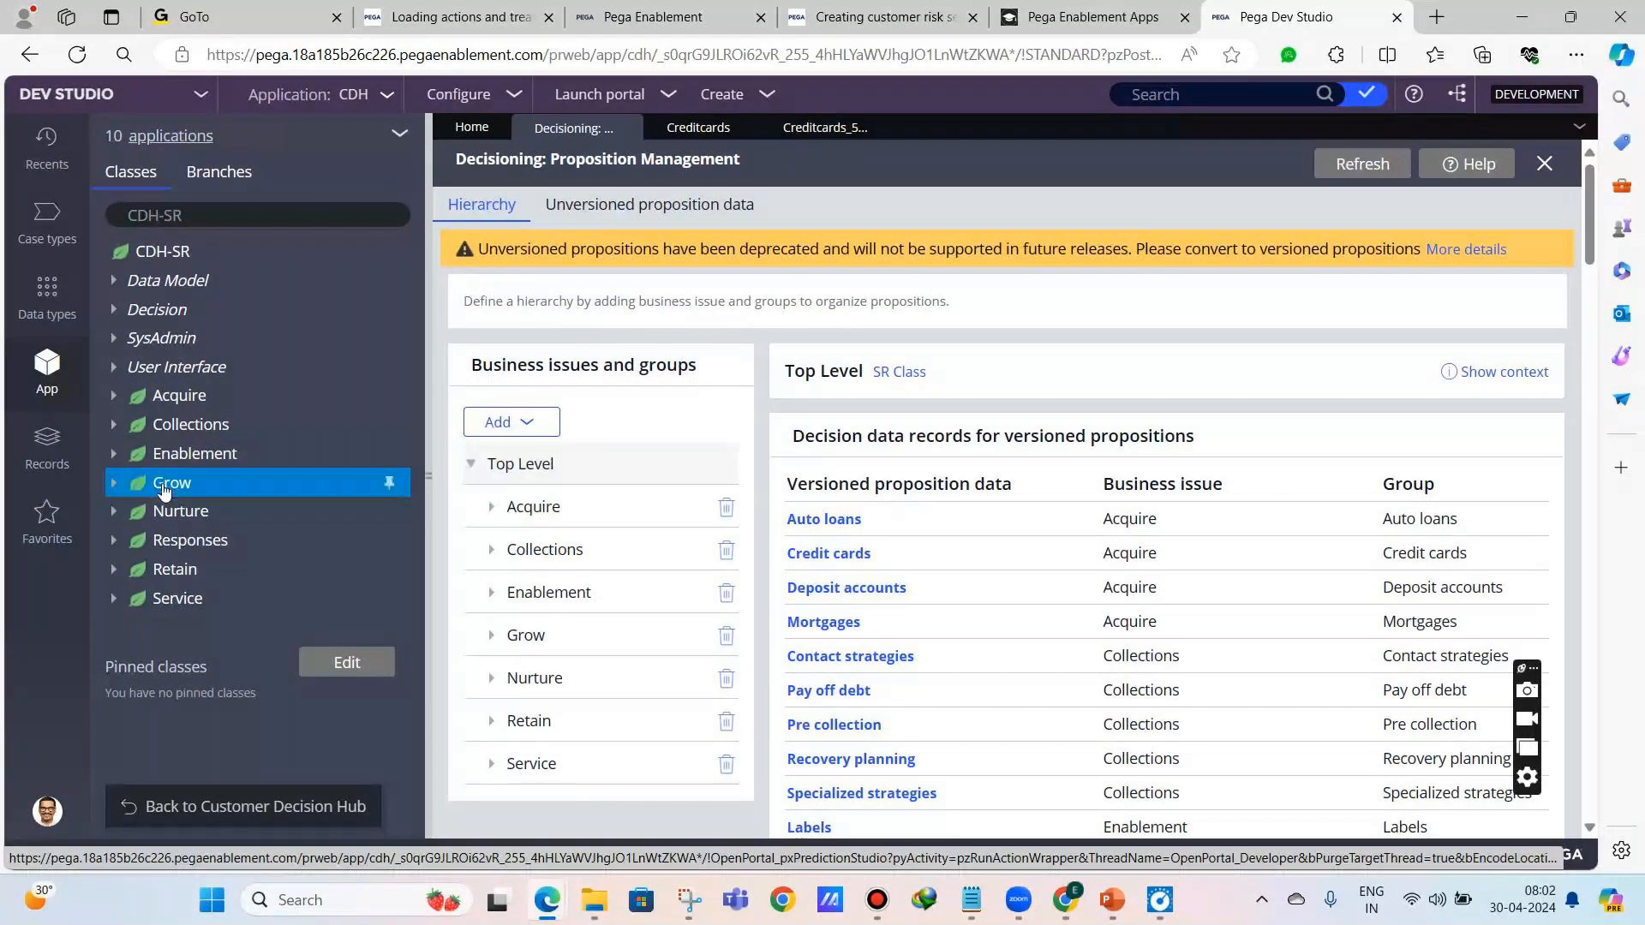
pyautogui.click(169, 567)
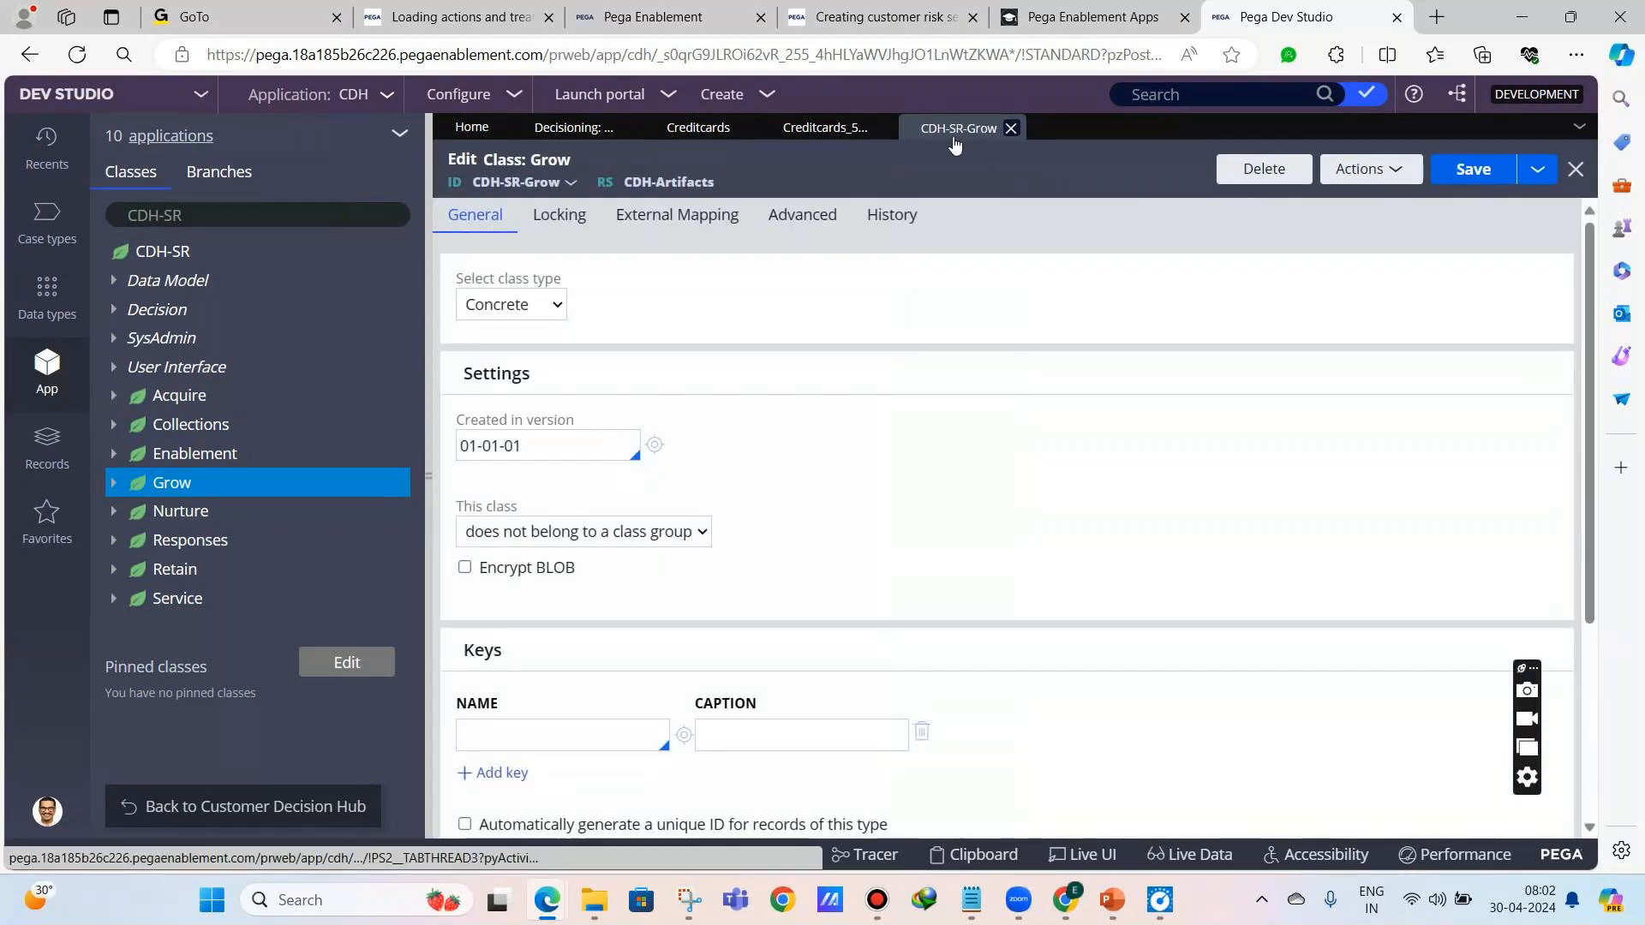
pyautogui.click(114, 483)
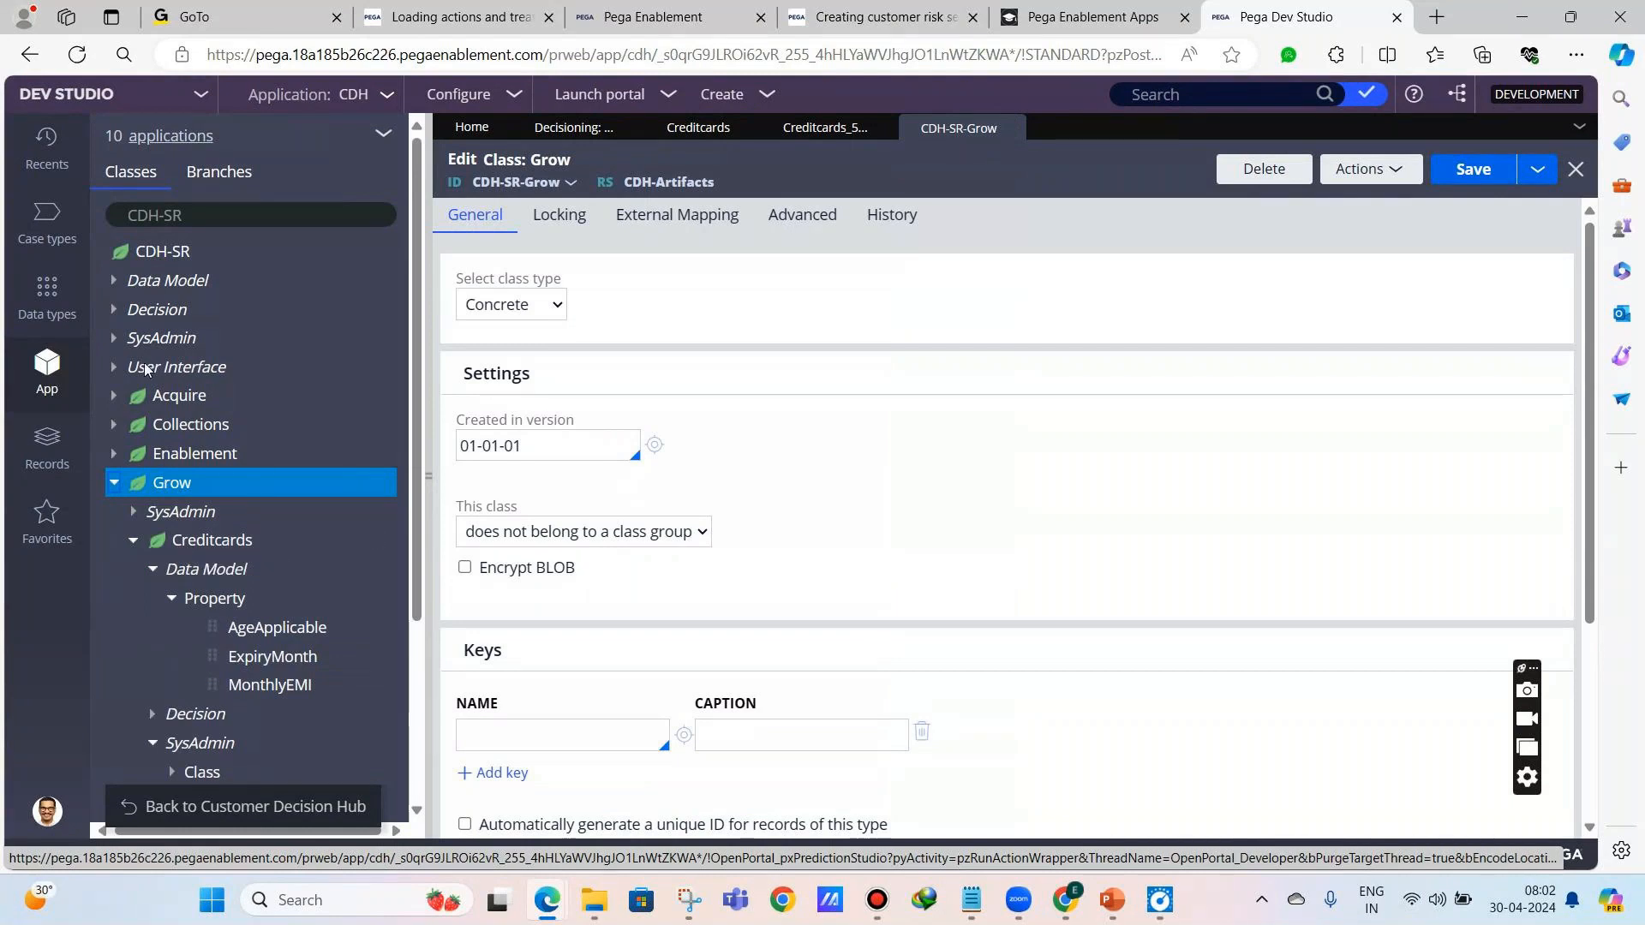
pyautogui.click(114, 483)
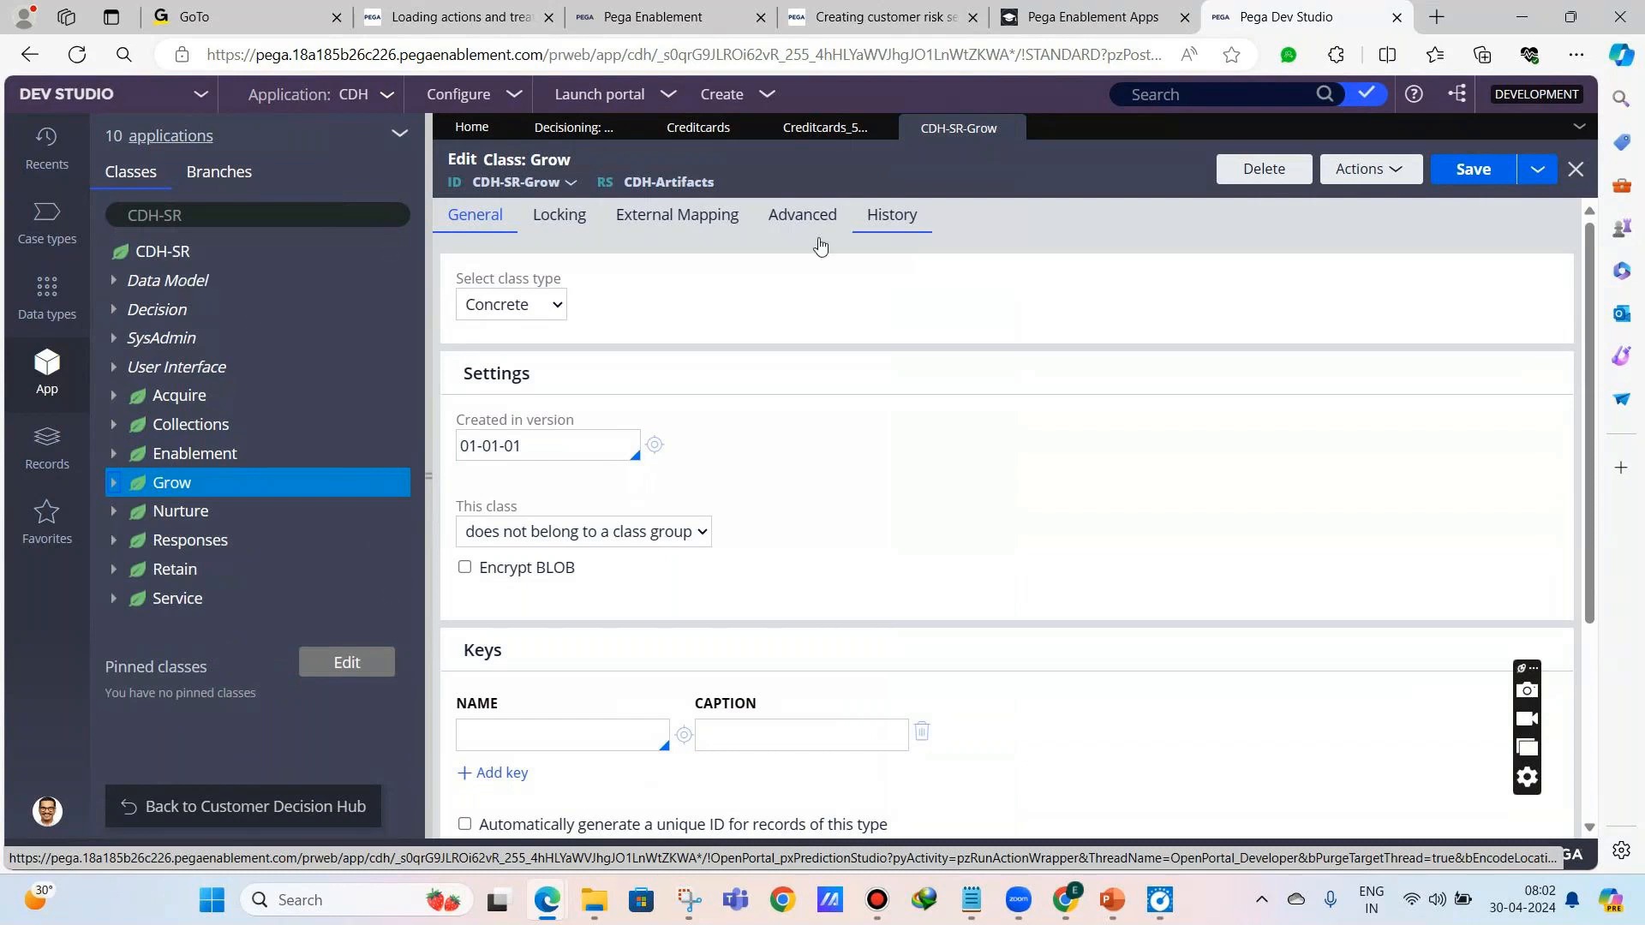
# - Test the Grow class's database table connection, check which table and database it maps to, and close the results window
pyautogui.scroll(-5, 820, 343)
pyautogui.click(525, 788)
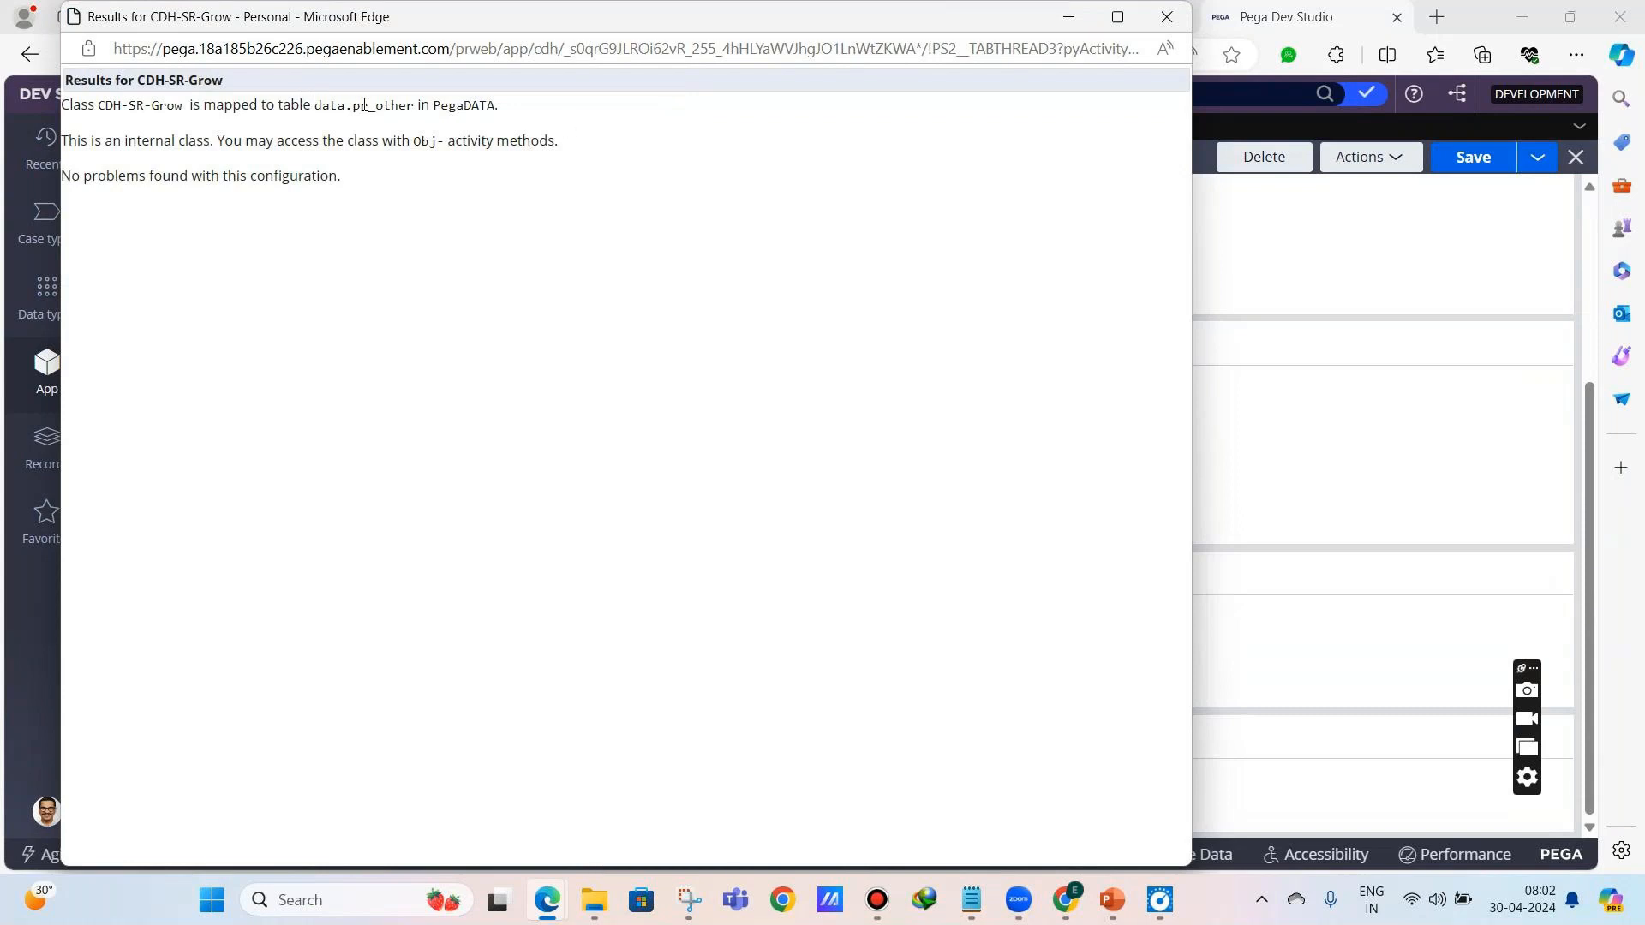
pyautogui.moveTo(429, 104); pyautogui.dragTo(500, 107)
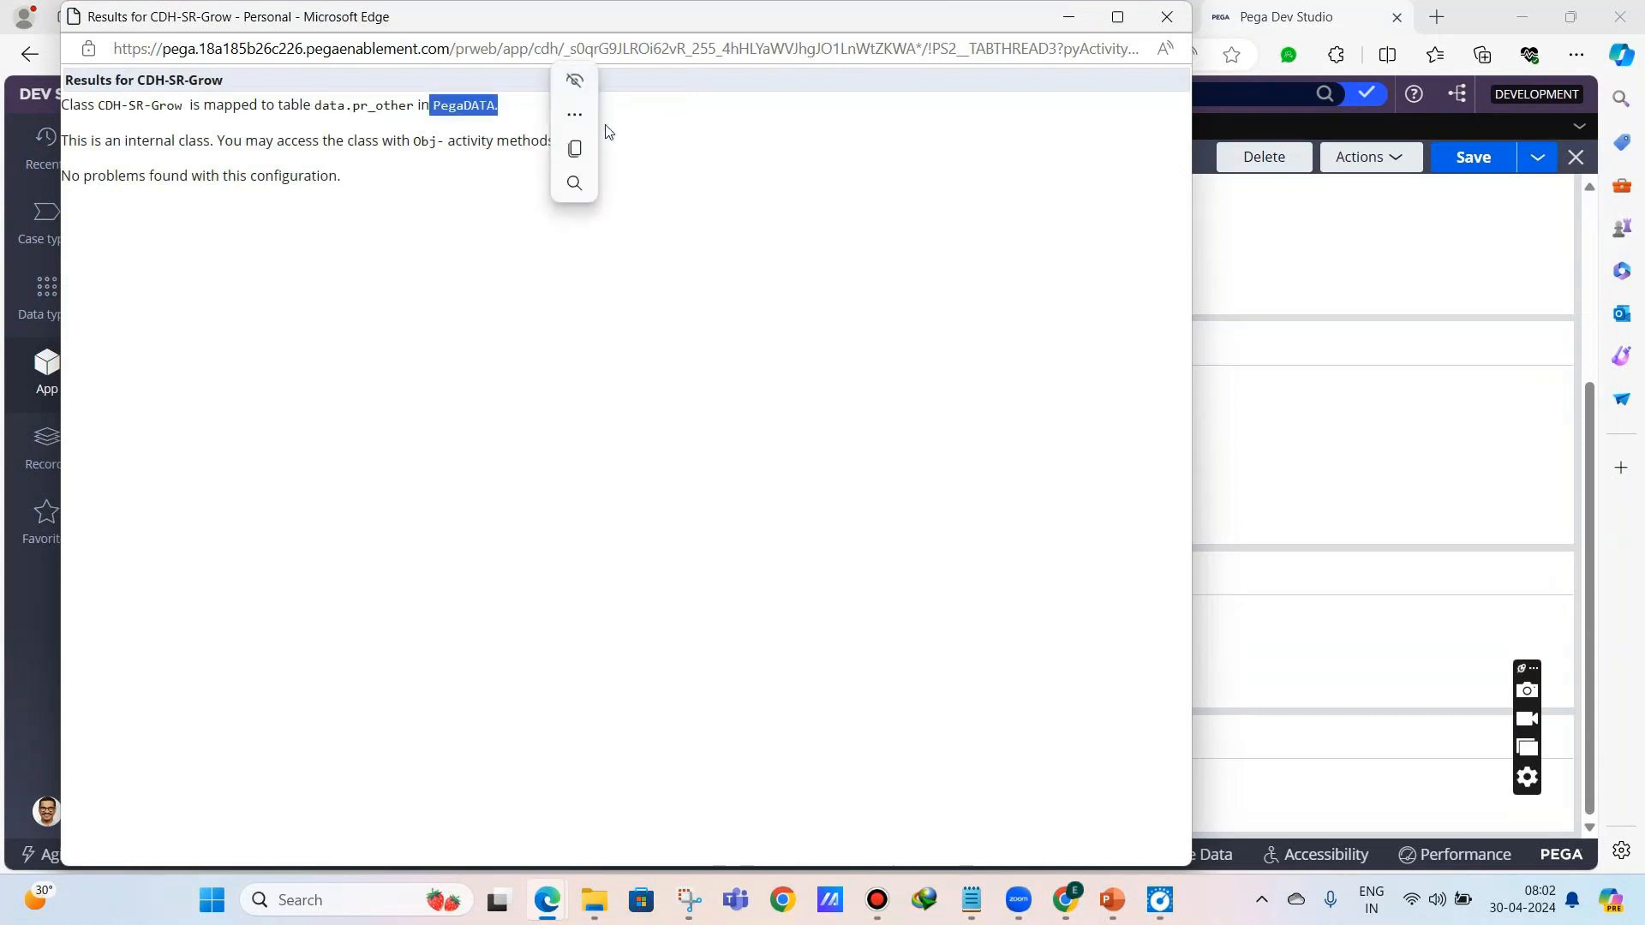
pyautogui.click(899, 135)
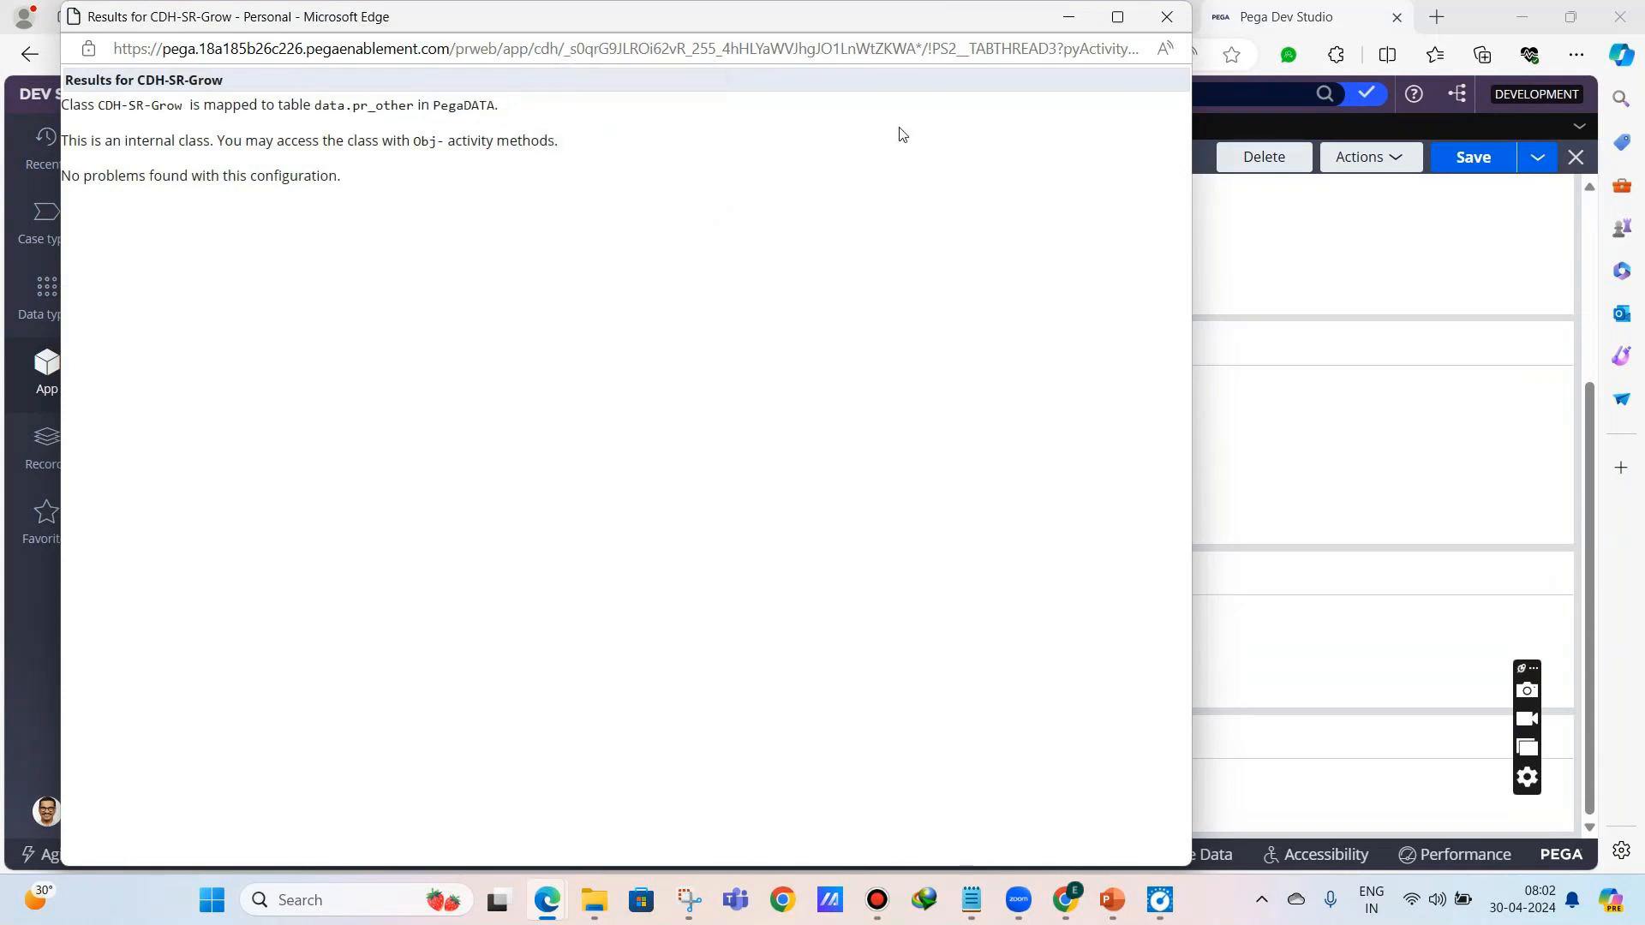
pyautogui.click(1162, 26)
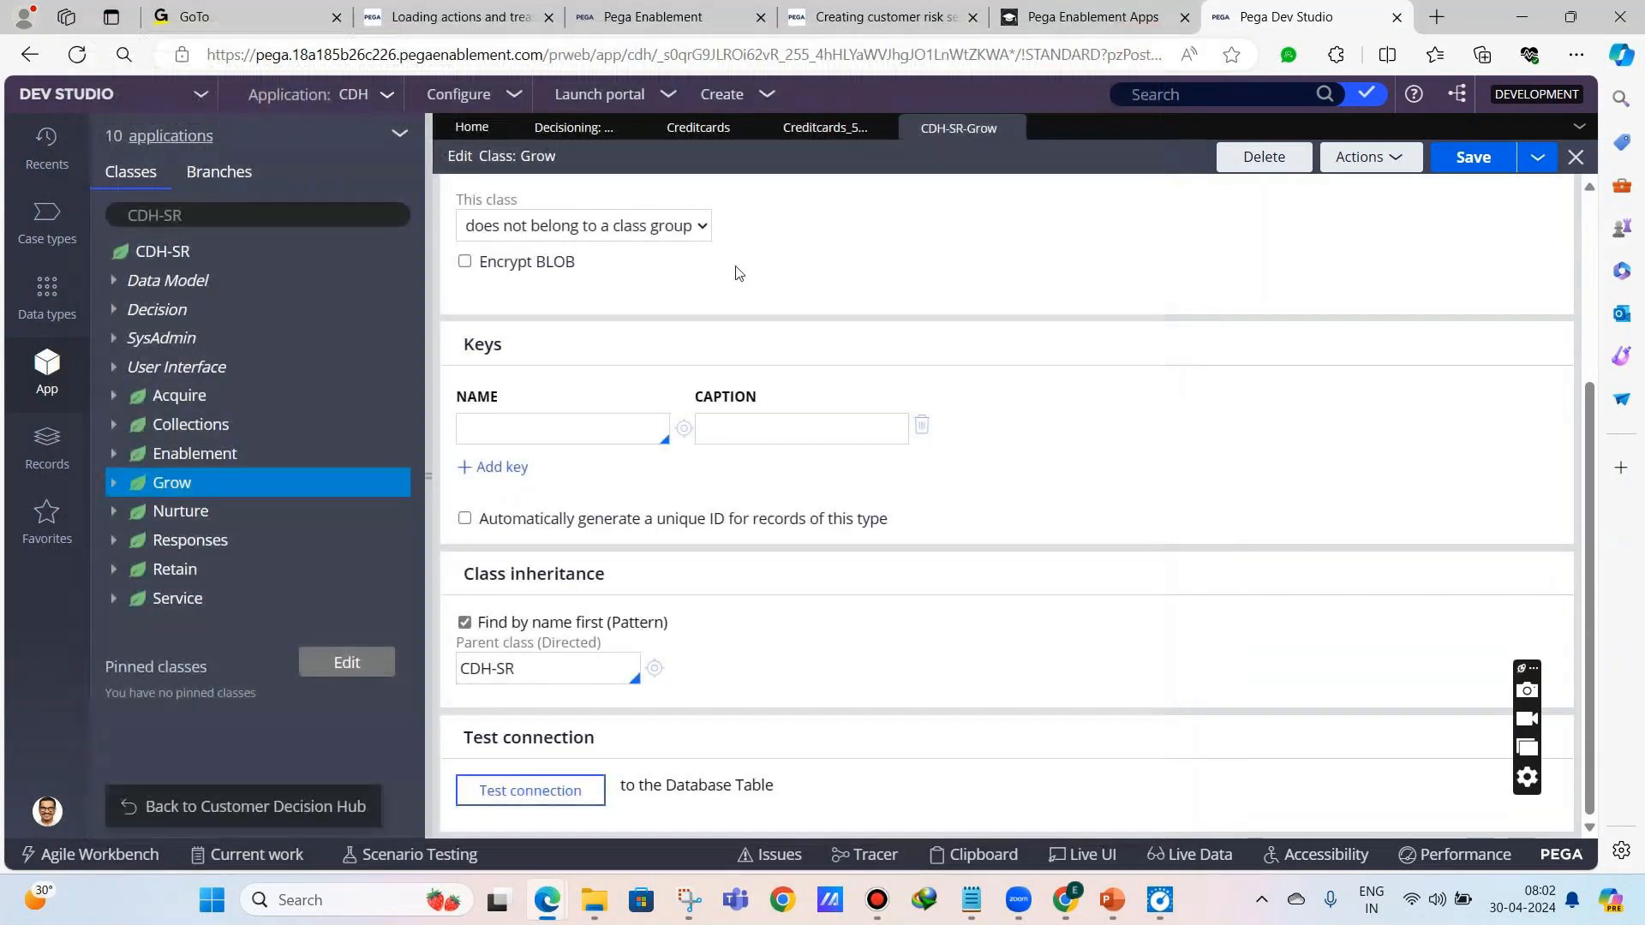
pyautogui.scroll(4, 985, 323)
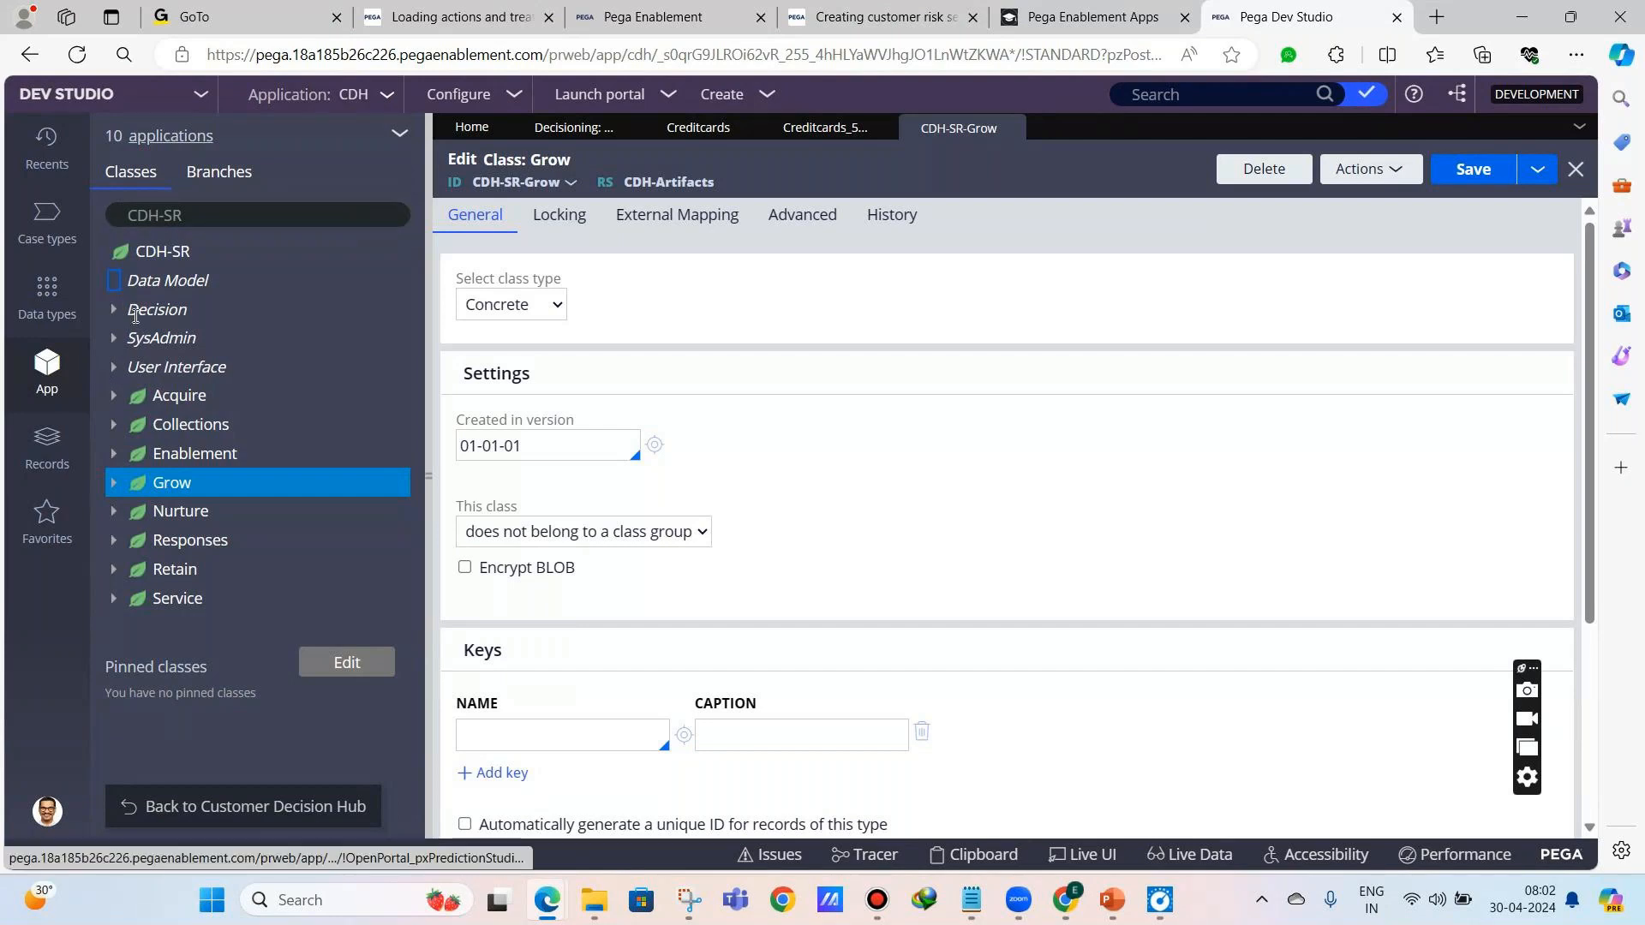
# - Examine the properties in CDH-SR's own data model, close the CDH-SR-Grow class record and collapse the property list
pyautogui.click(115, 281)
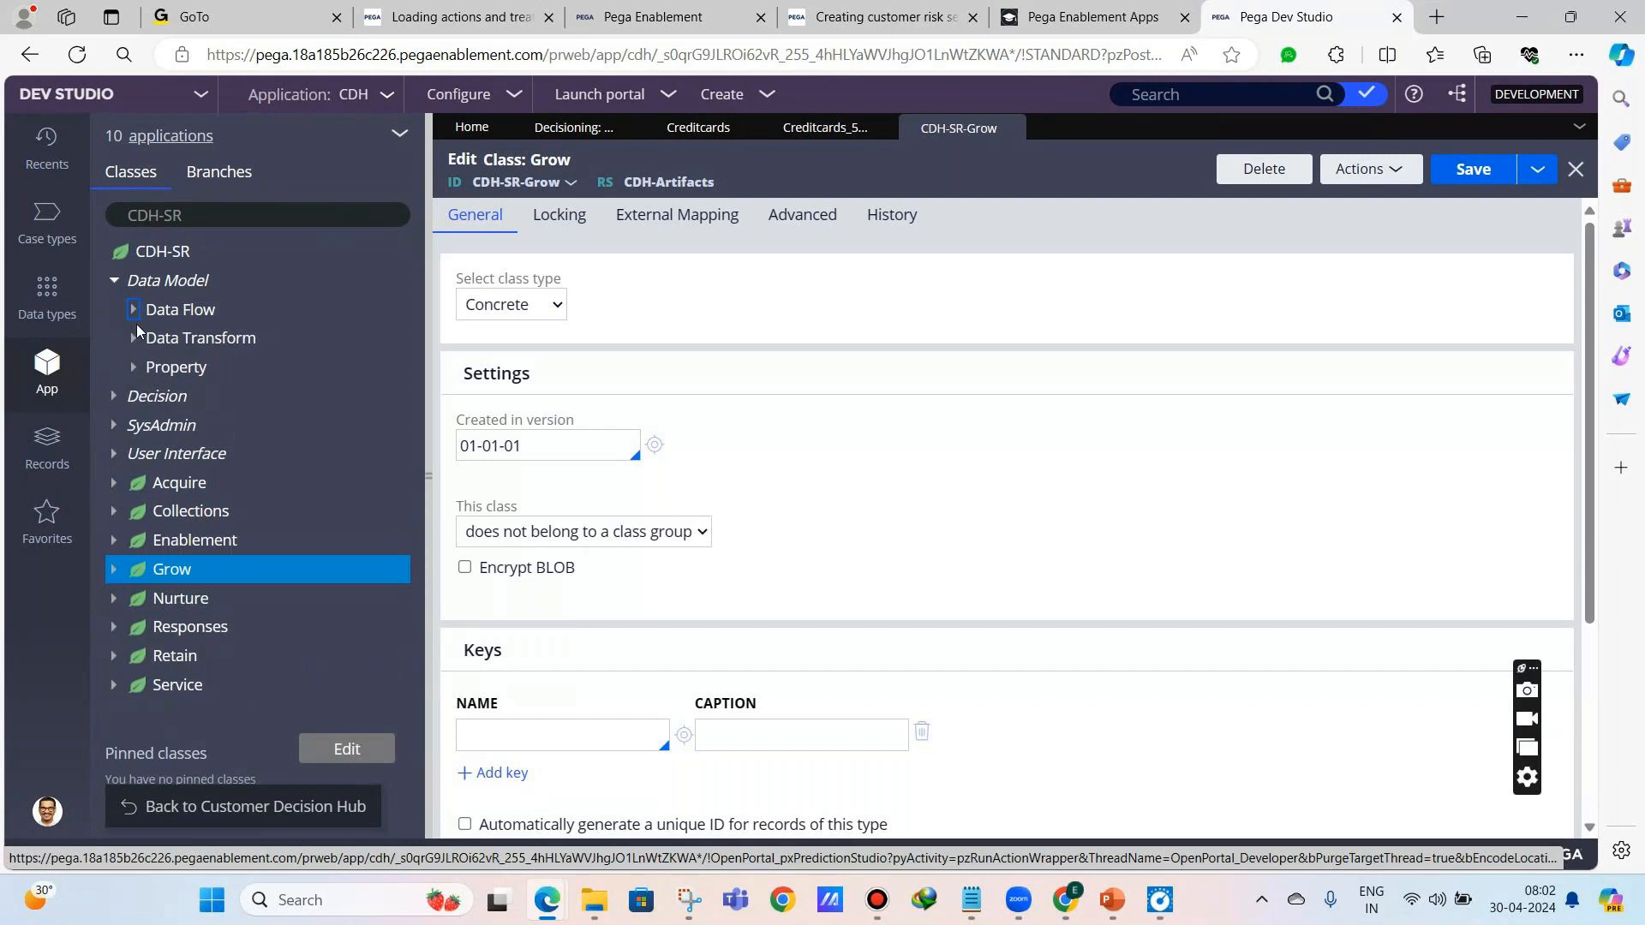
pyautogui.click(134, 369)
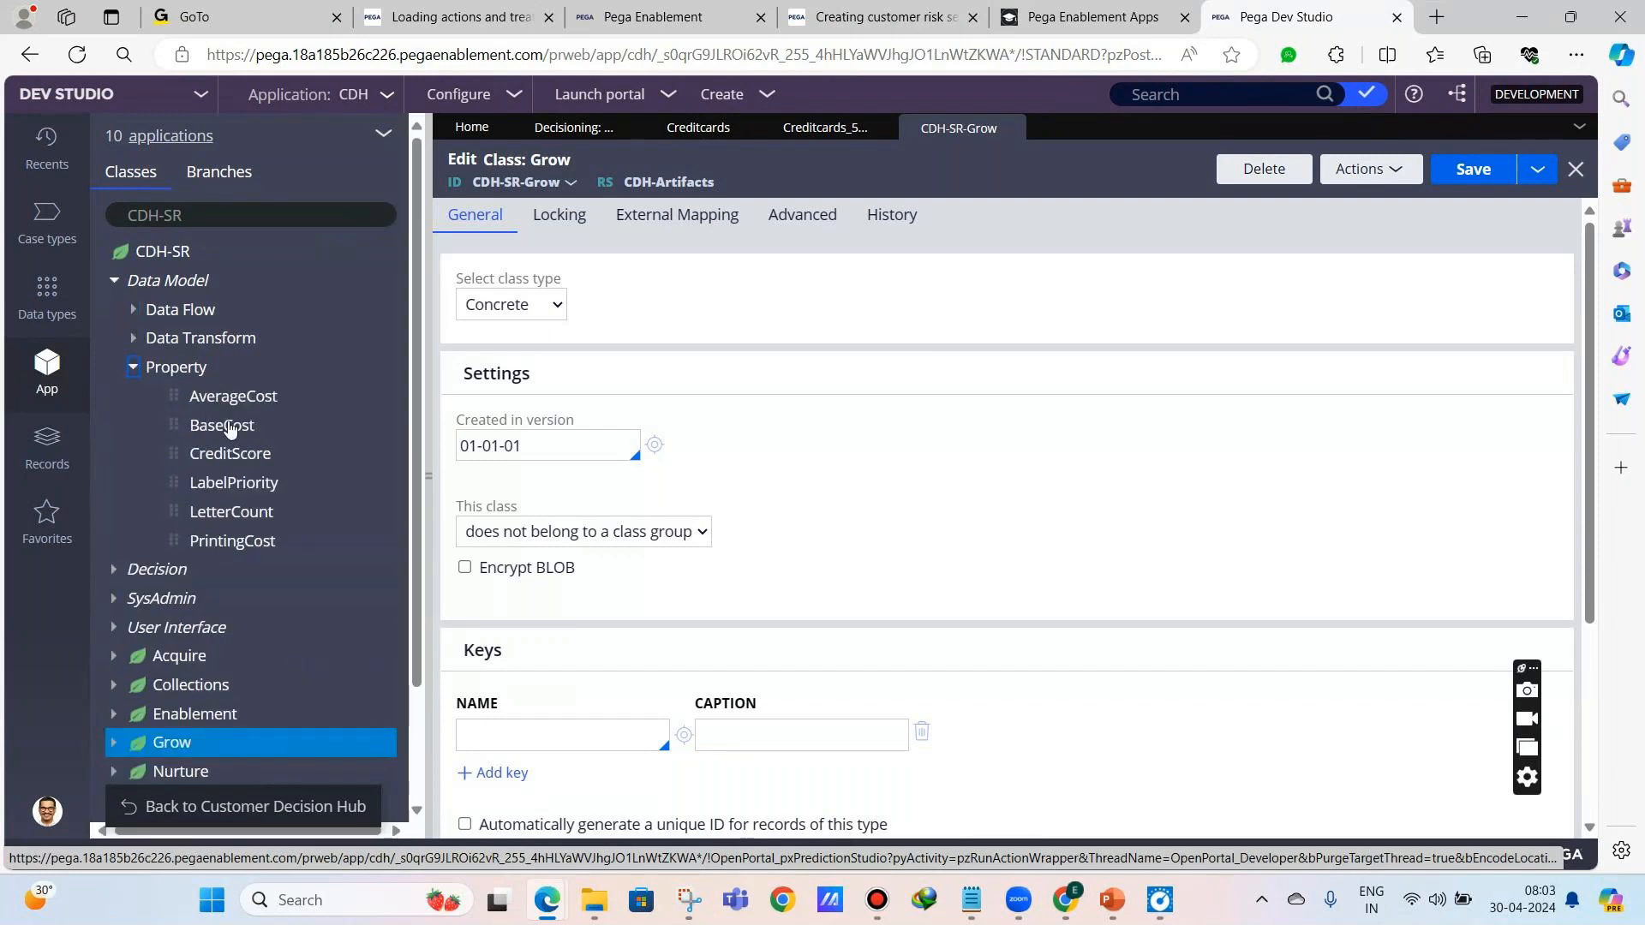
pyautogui.click(1010, 128)
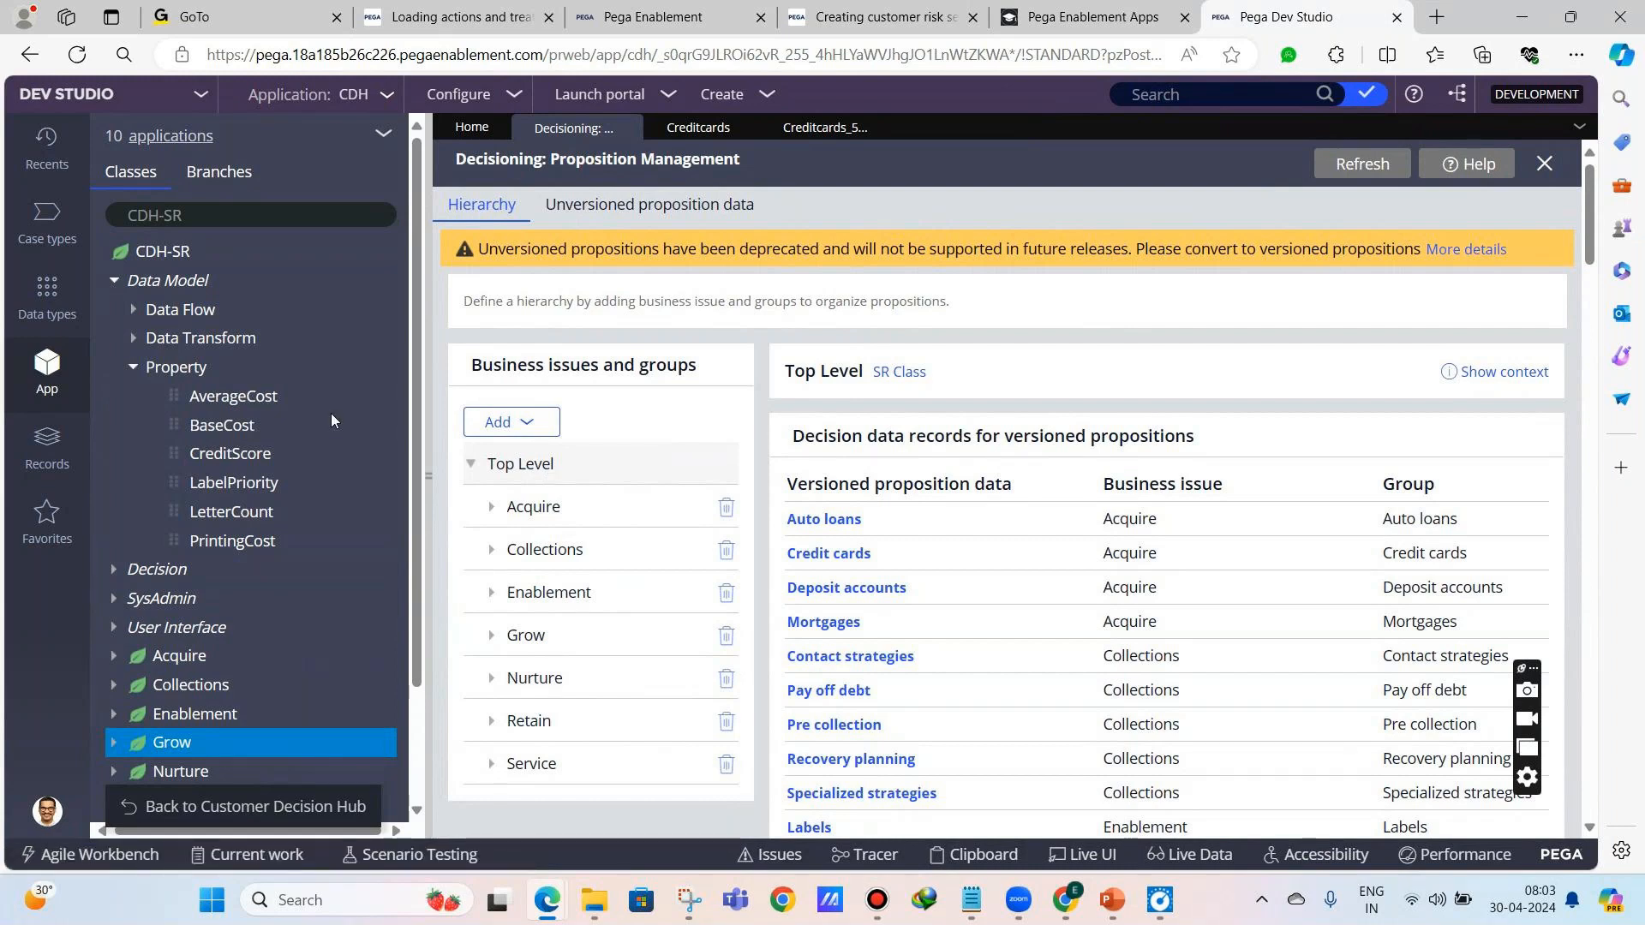
pyautogui.click(134, 366)
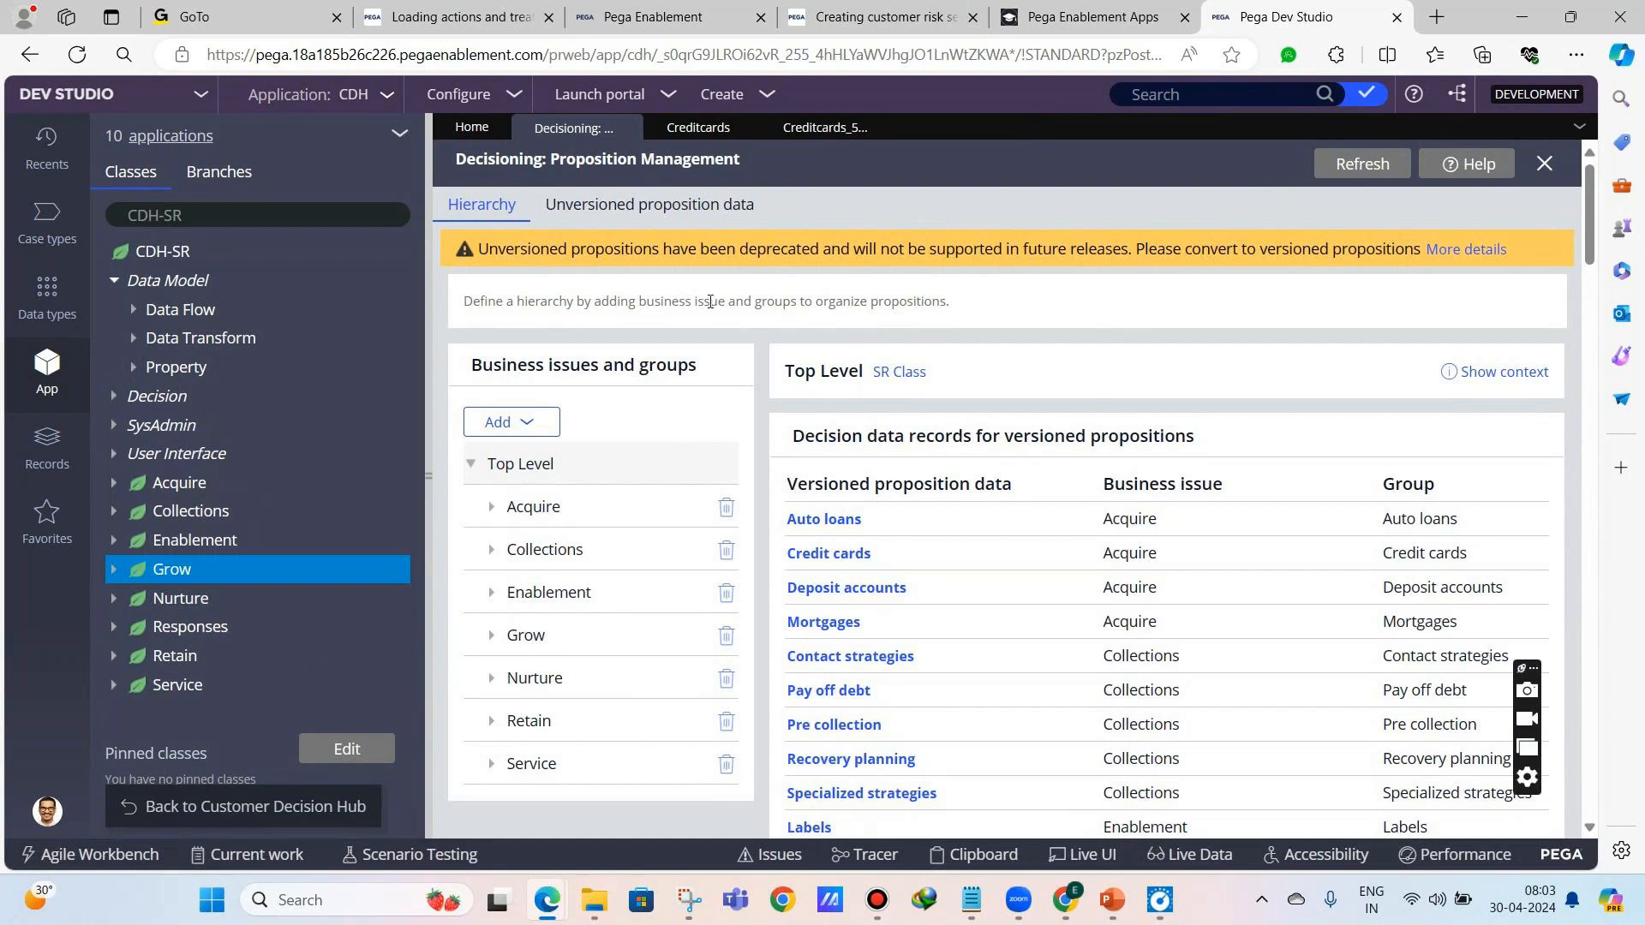
pyautogui.click(615, 221)
pyautogui.moveTo(640, 366); pyautogui.dragTo(703, 380)
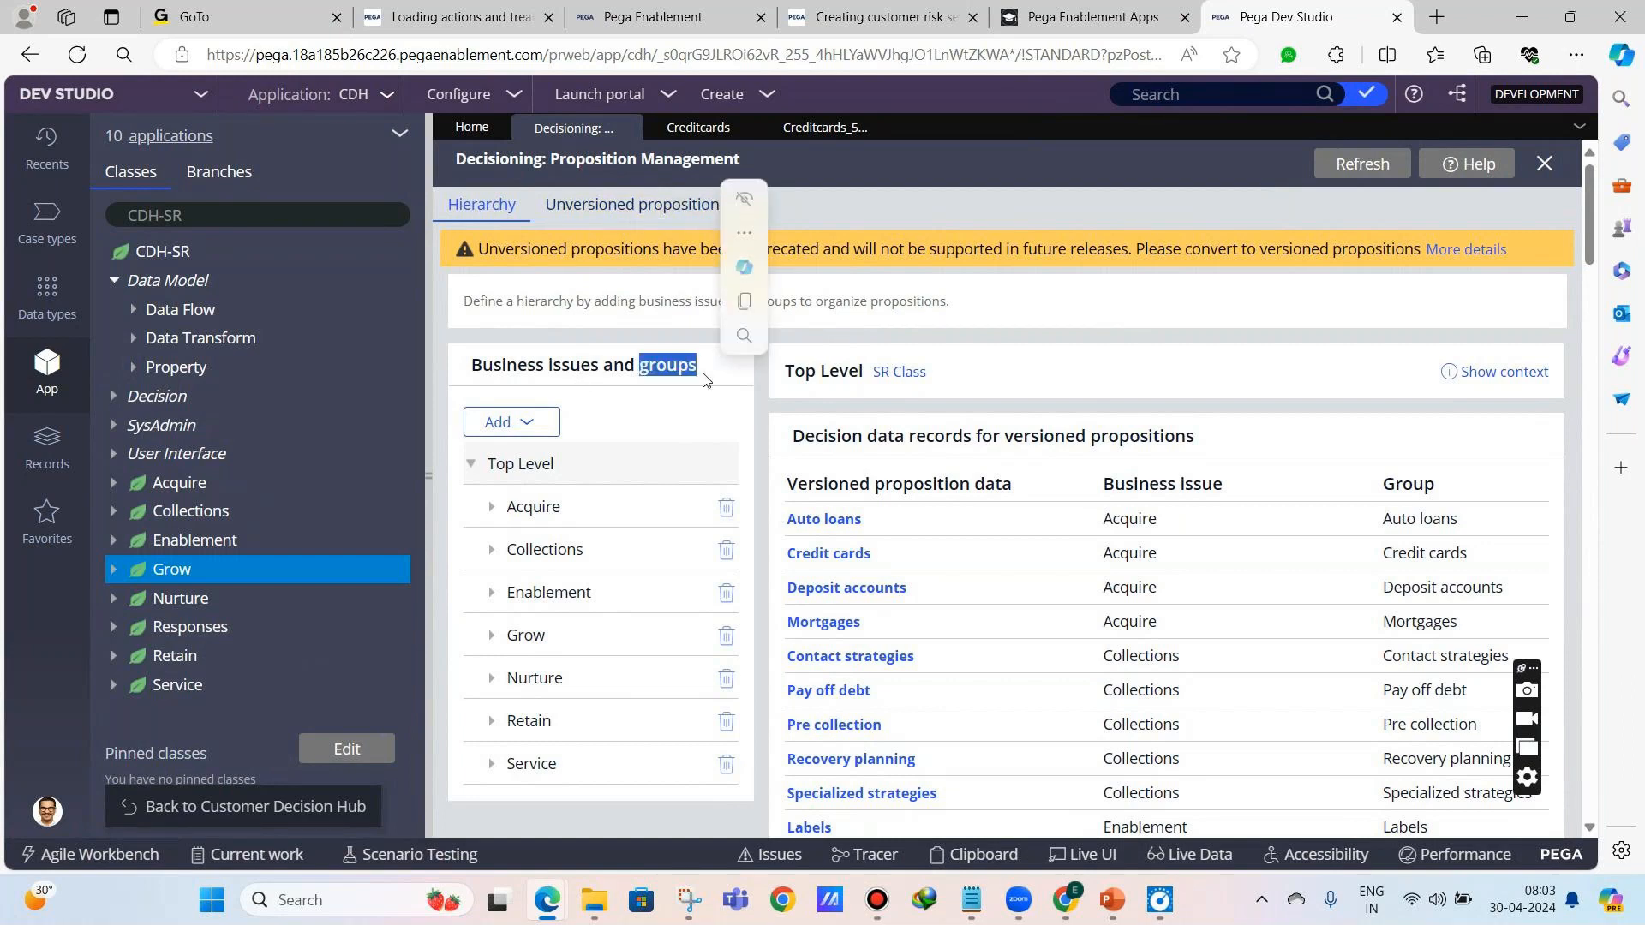
pyautogui.click(656, 330)
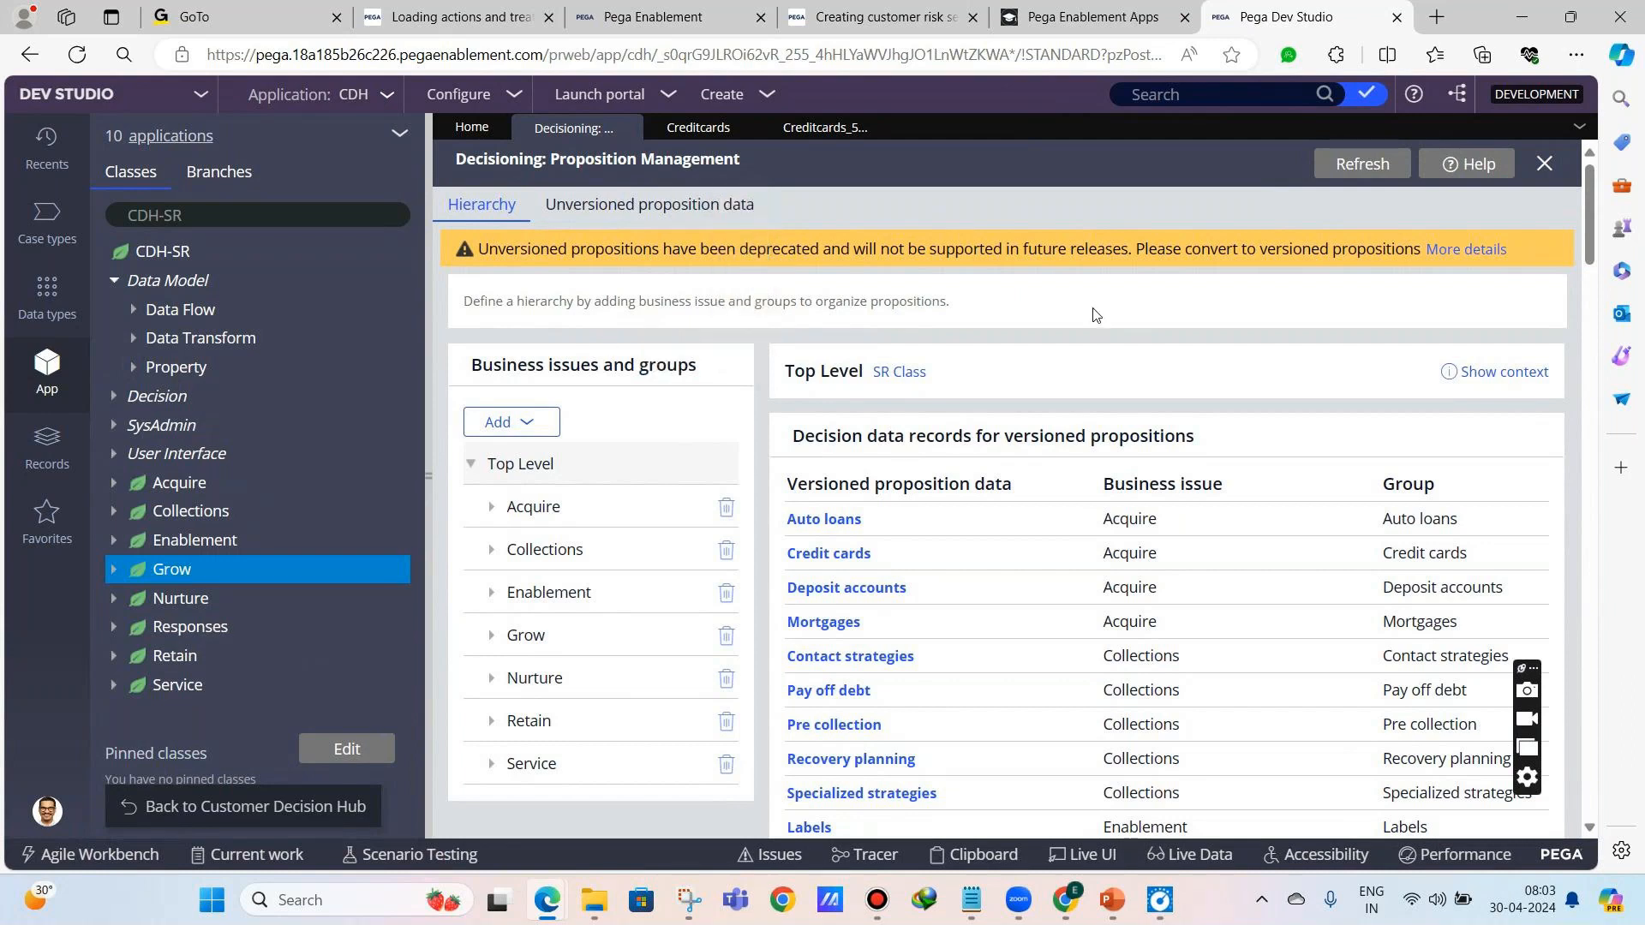
# - Switch to the Day 4.txt notes and append the numbered lines "1. customer's interactions" and "2. customer's decisions"
pyautogui.click(970, 899)
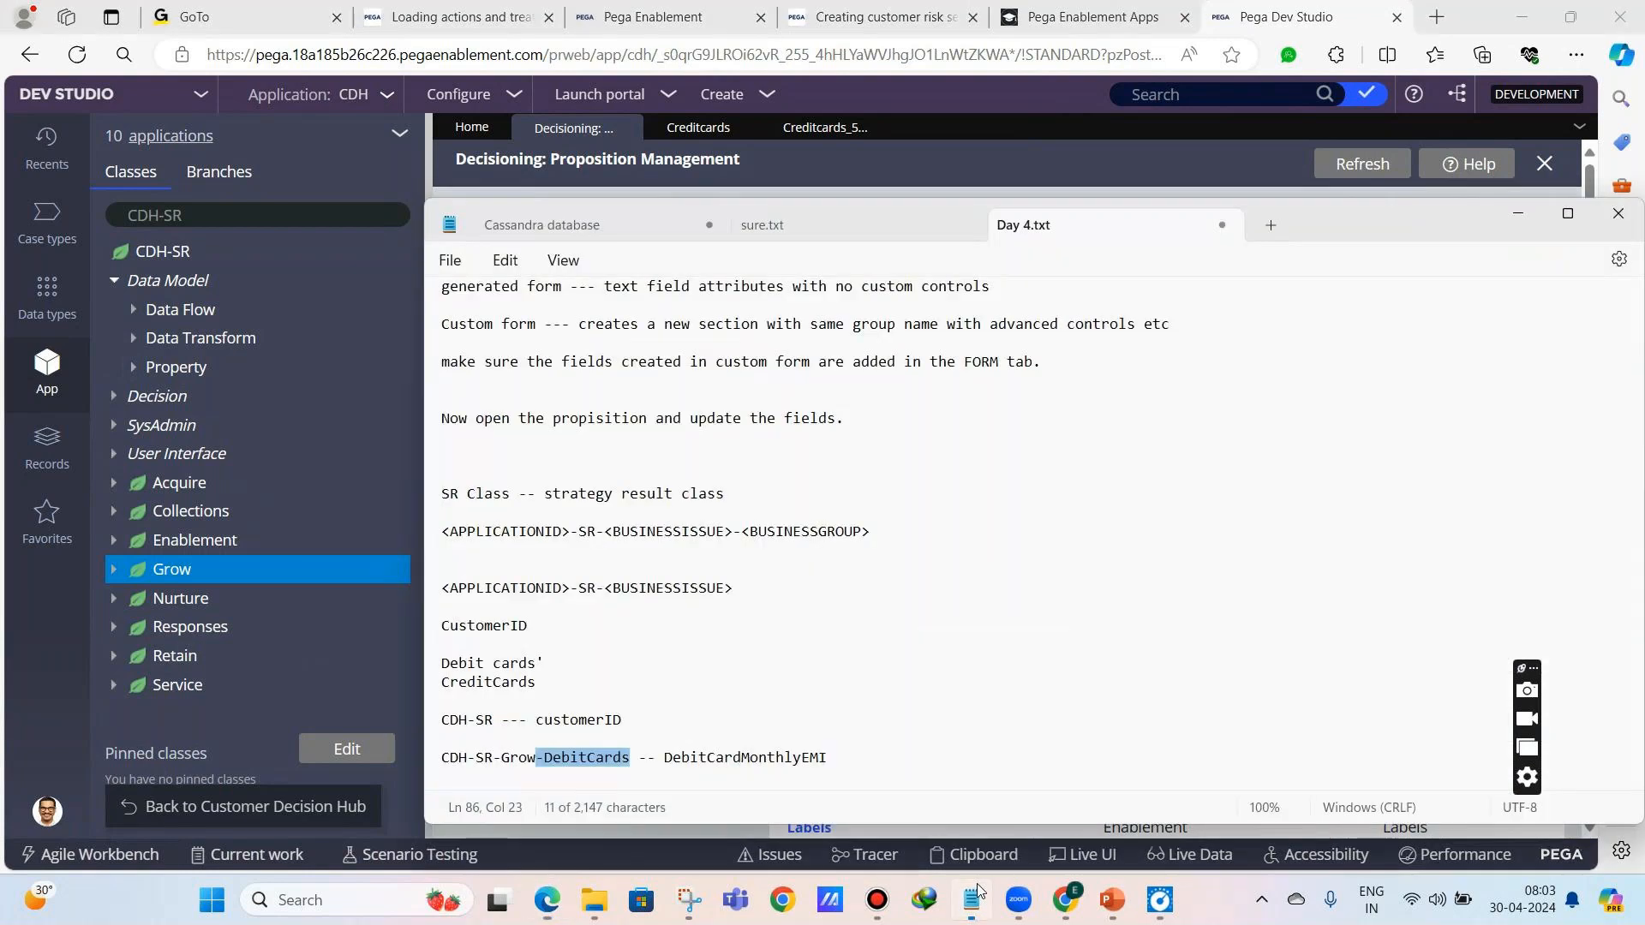
pyautogui.click(863, 756)
pyautogui.press('Return')
pyautogui.press('Return')
pyautogui.write('1. cus')
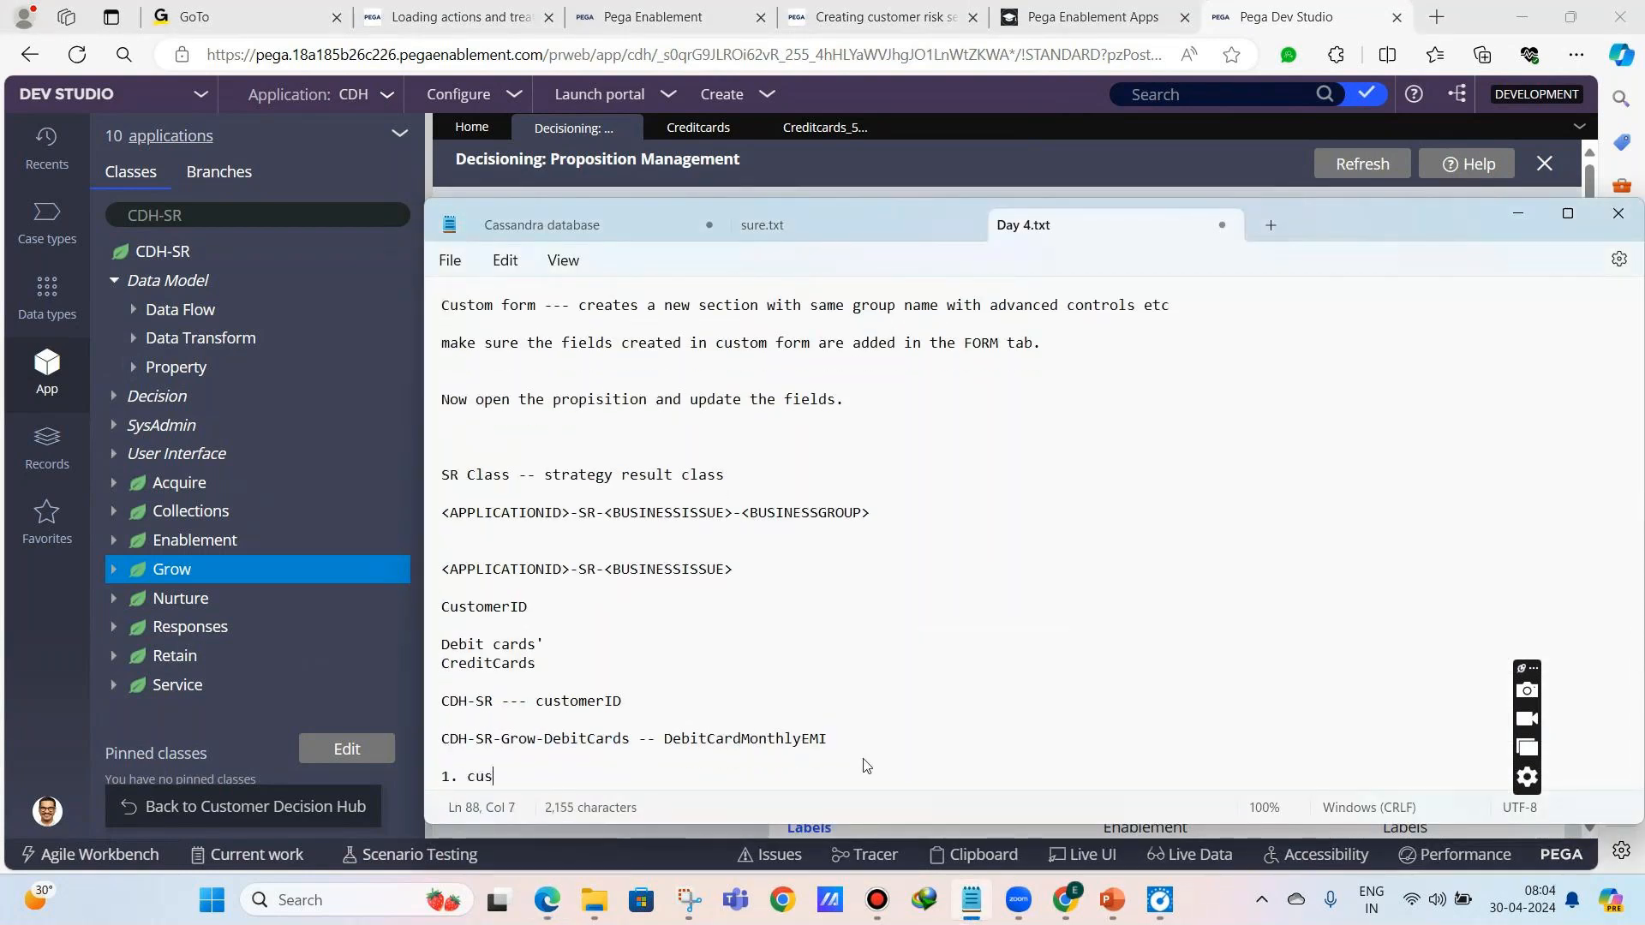
pyautogui.write("tomer's interactions")
pyautogui.press('Return')
pyautogui.press('Return')
pyautogui.write('2. cus')
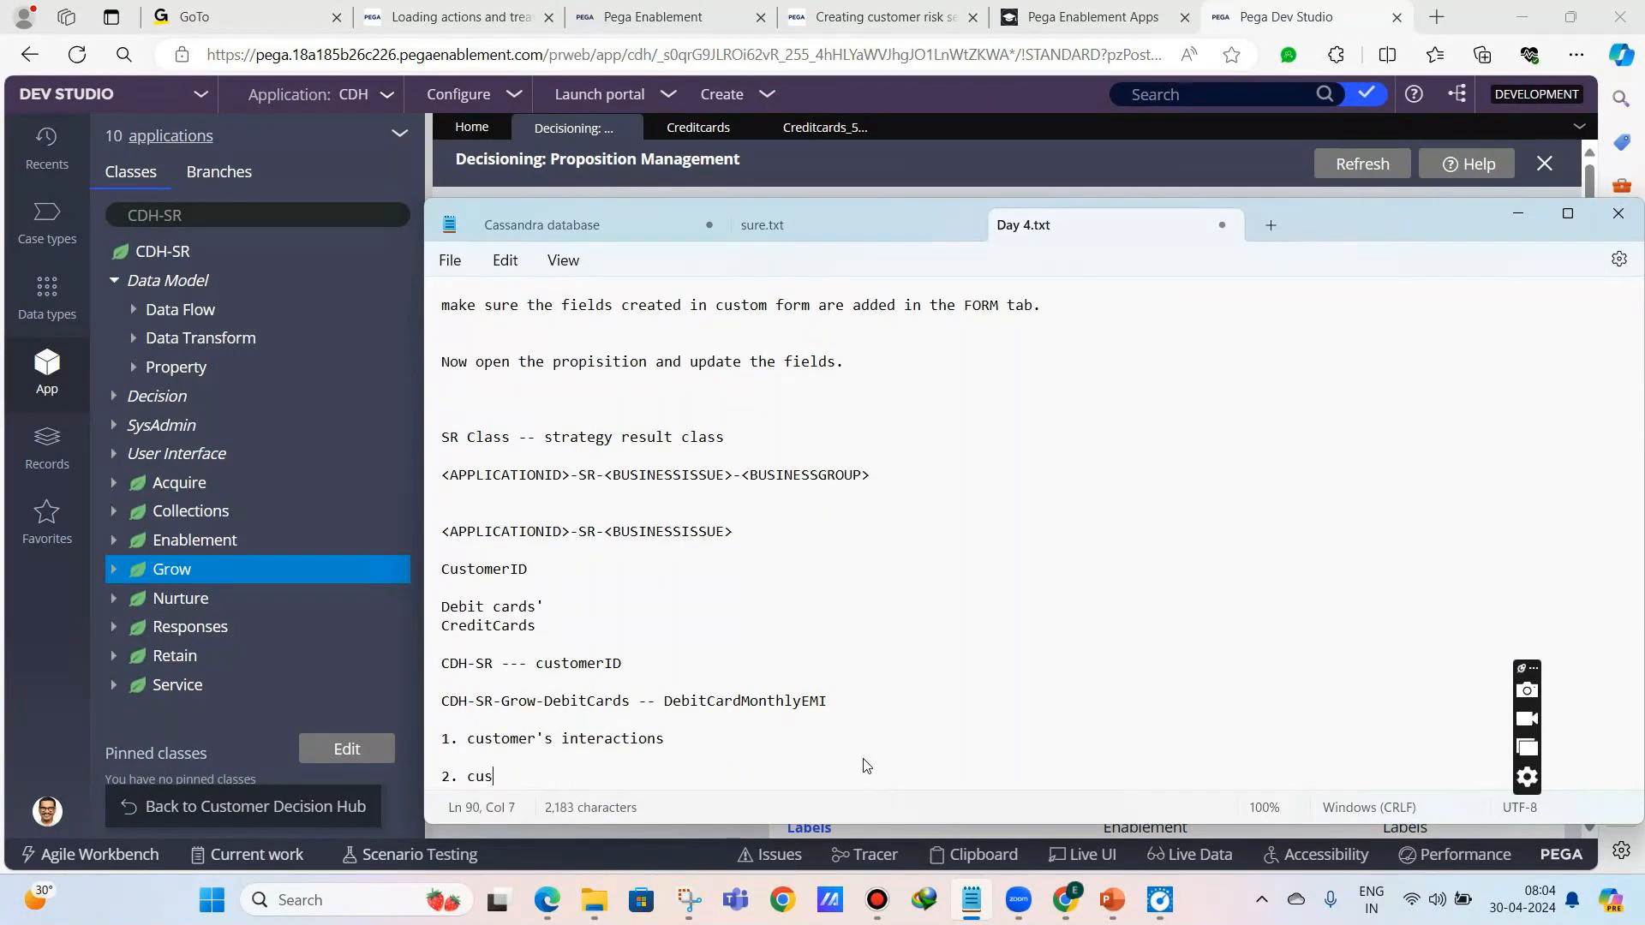
pyautogui.write("tomer's decisions")
pyautogui.moveTo(578, 738); pyautogui.dragTo(717, 746)
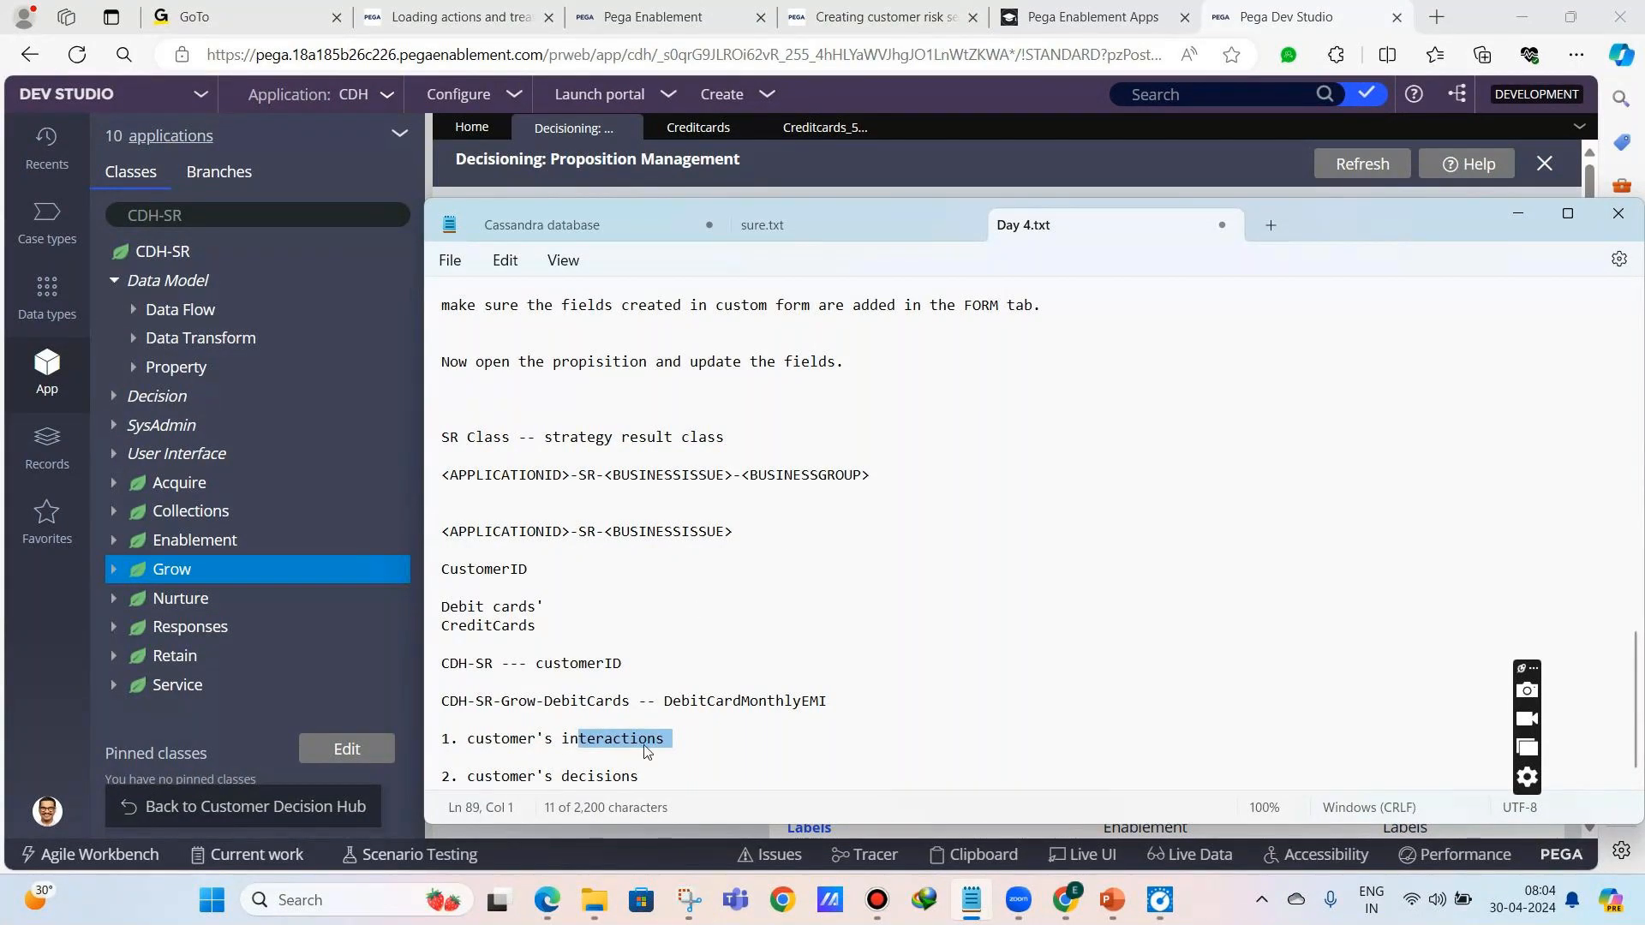
pyautogui.click(646, 777)
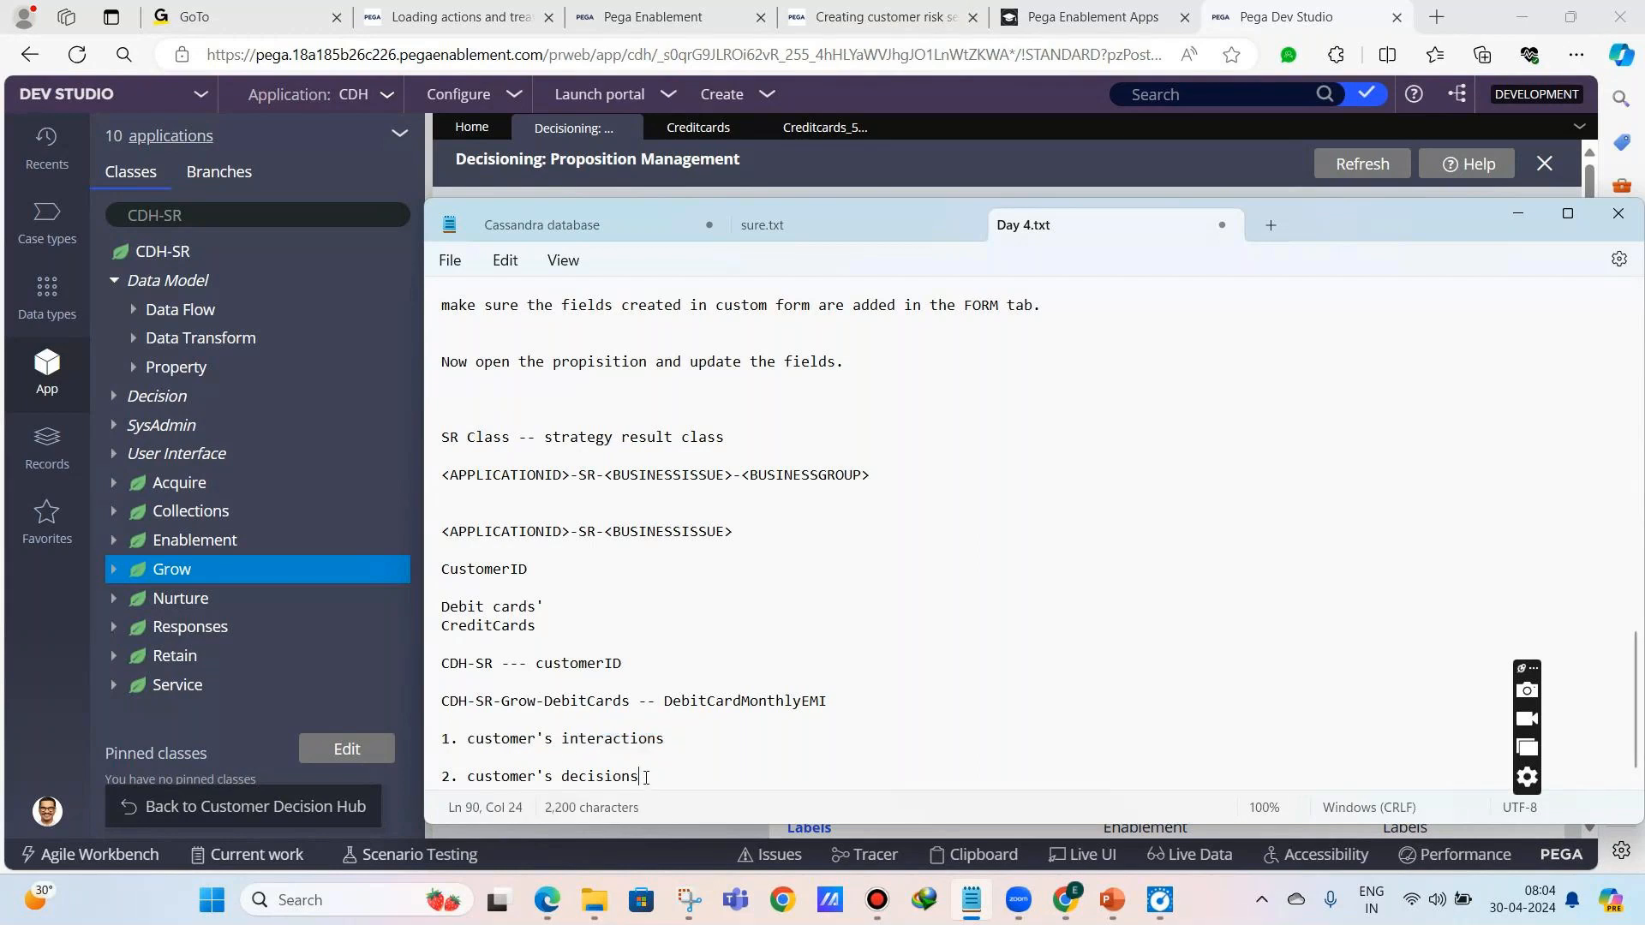
pyautogui.moveTo(645, 777); pyautogui.dragTo(438, 774)
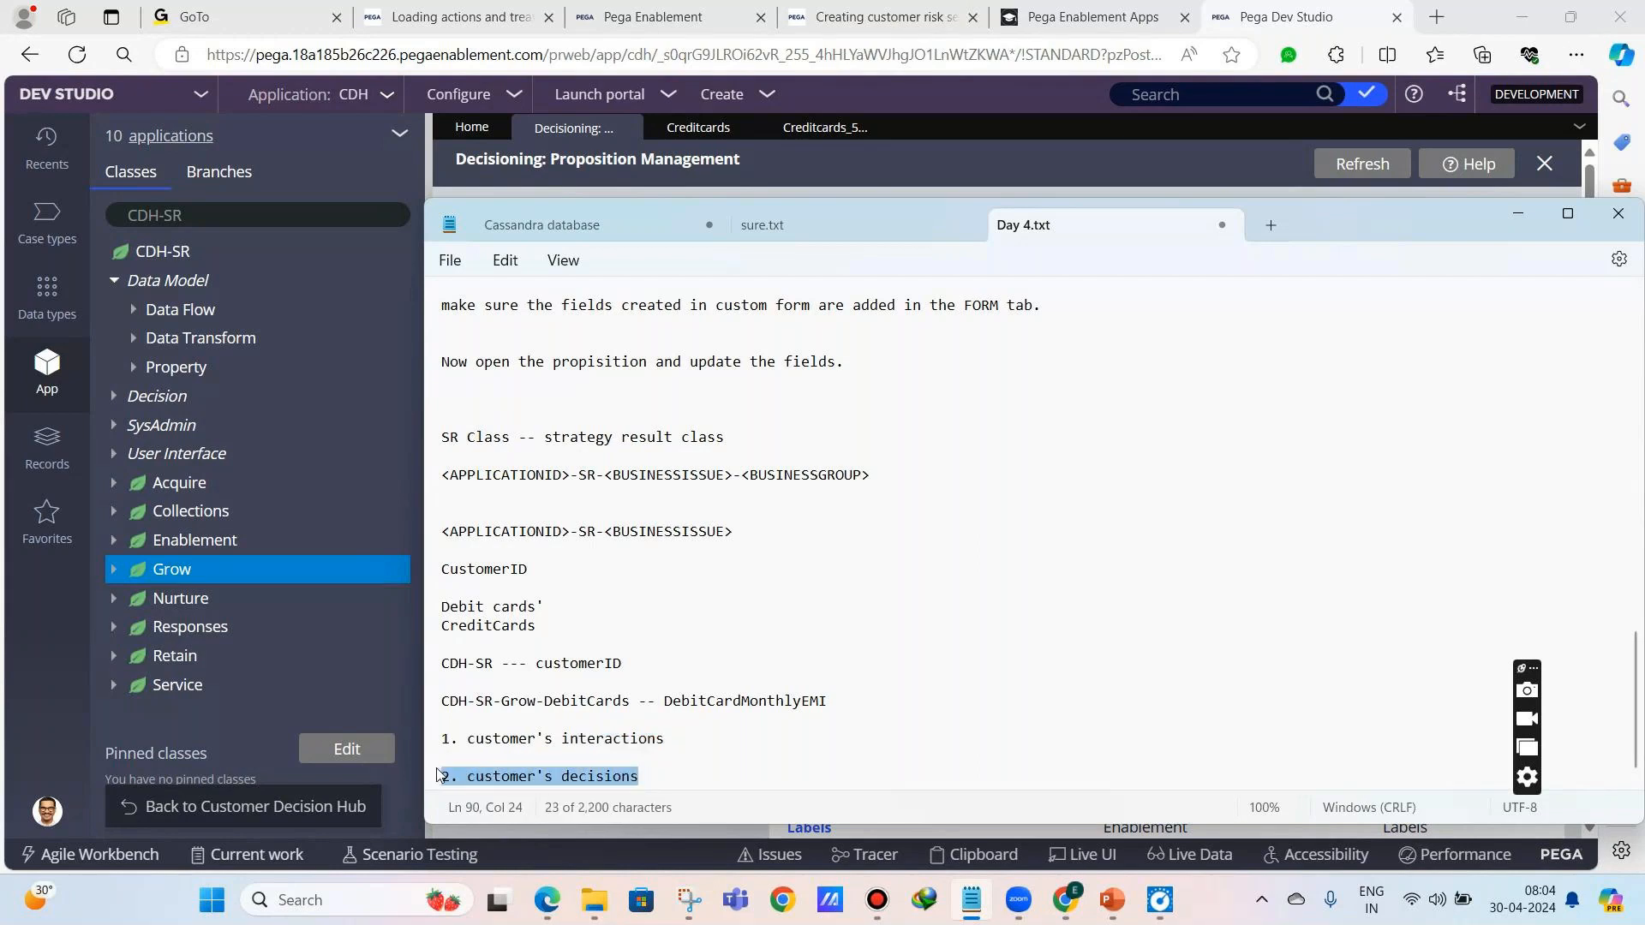
# - Add the lines "laptop--- rejected" and "this year we dont need to promote" below the customer's decisions entry
pyautogui.click(648, 775)
pyautogui.press('Return')
pyautogui.press('Return')
pyautogui.write('laptop')
pyautogui.press('Return')
pyautogui.press('Return')
pyautogui.write('th')
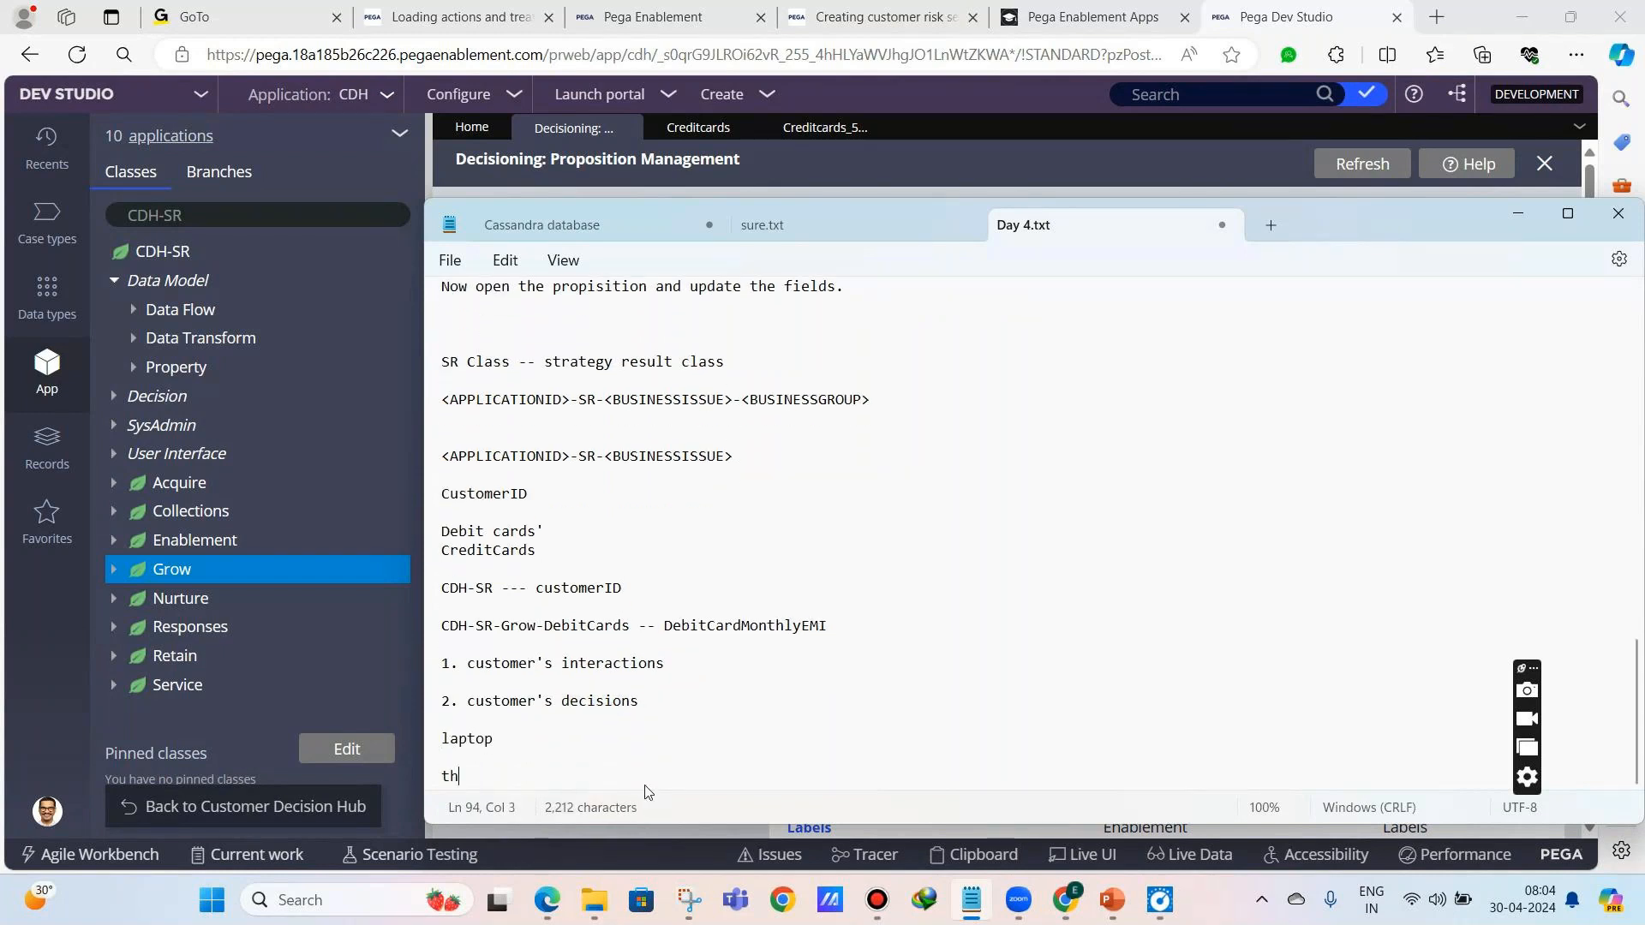
pyautogui.press('BackSpace')
pyautogui.press('BackSpace')
pyautogui.press('BackSpace')
pyautogui.write('--- rejected')
pyautogui.press('Return')
pyautogui.press('Return')
pyautogui.write('this year we dont n')
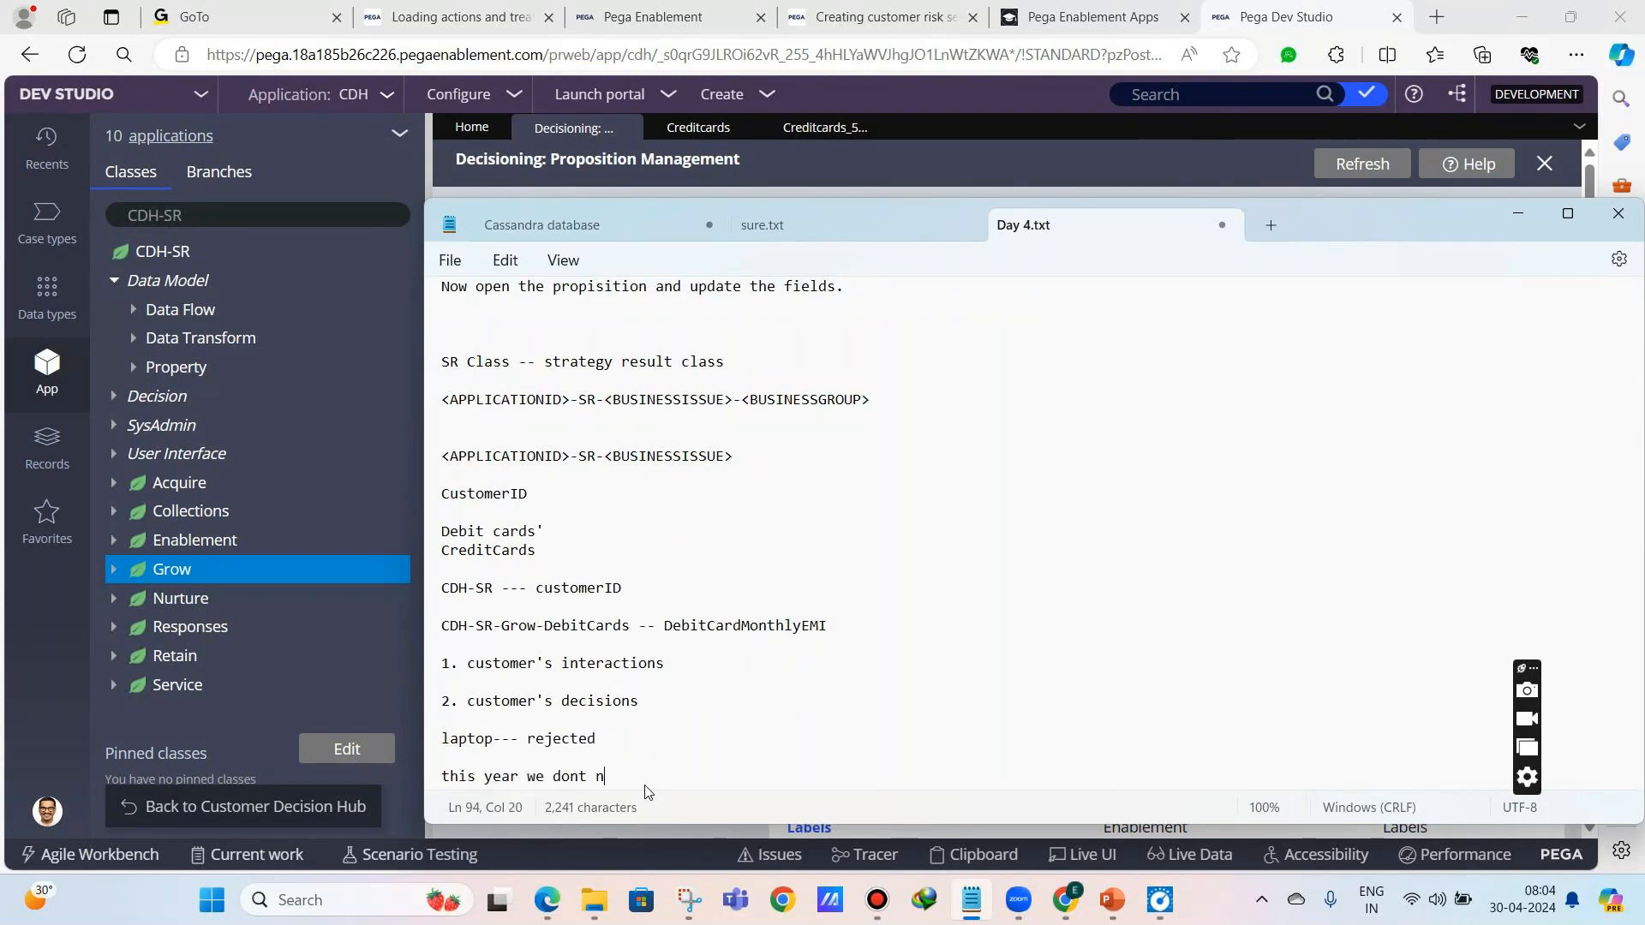
pyautogui.write('eed to promote')
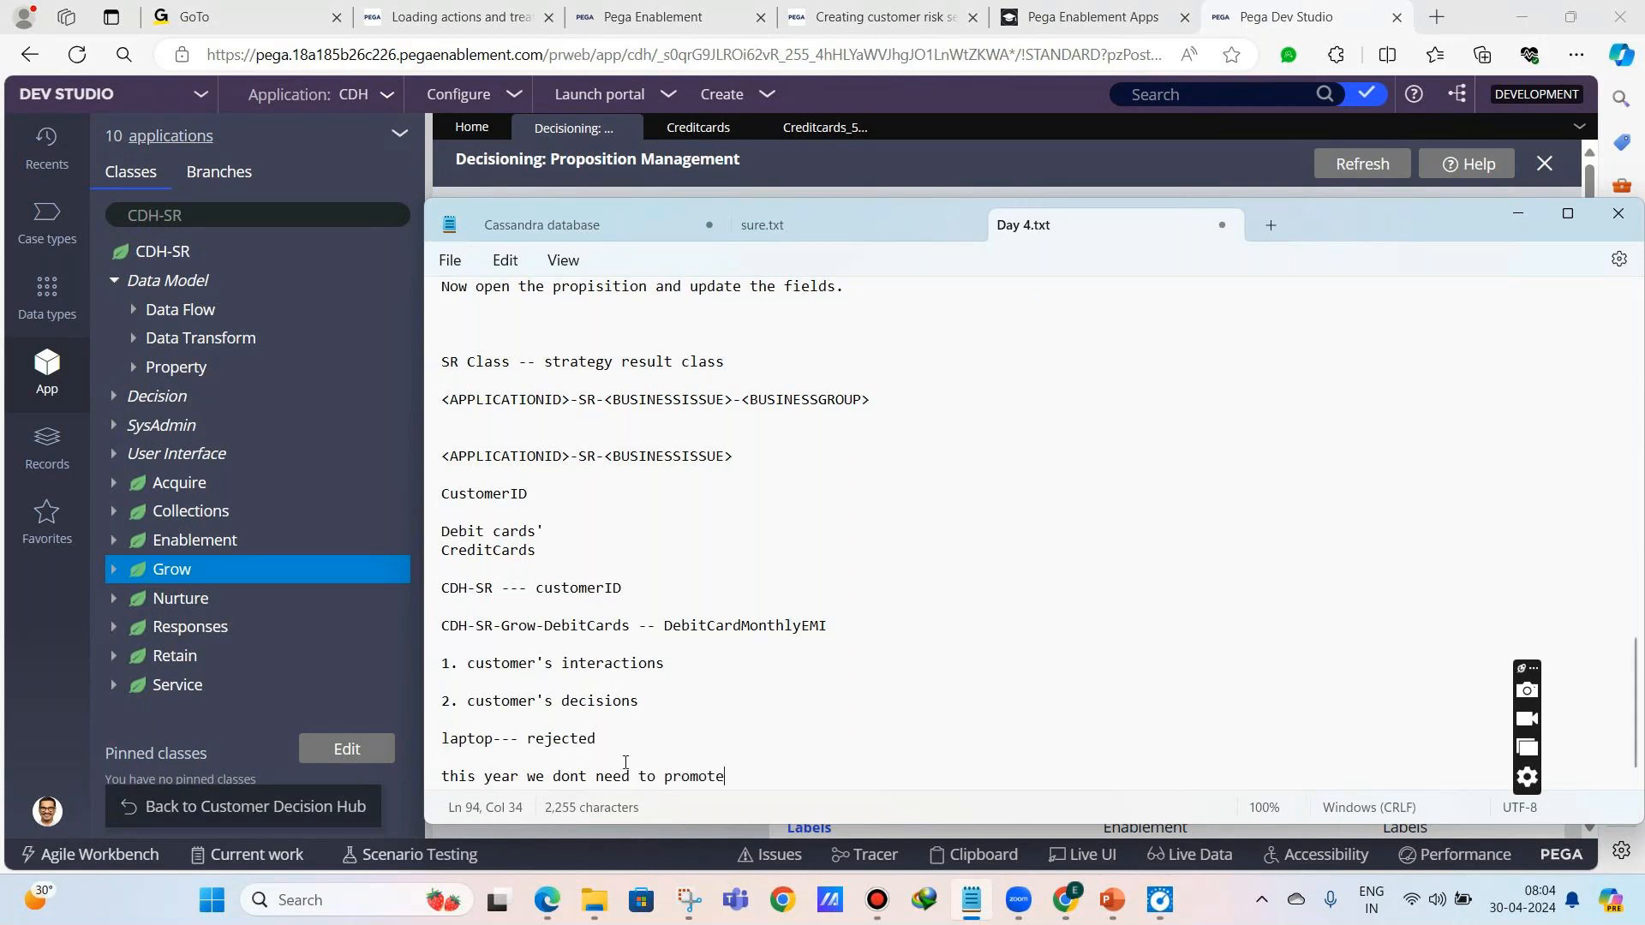
pyautogui.moveTo(635, 703); pyautogui.dragTo(466, 707)
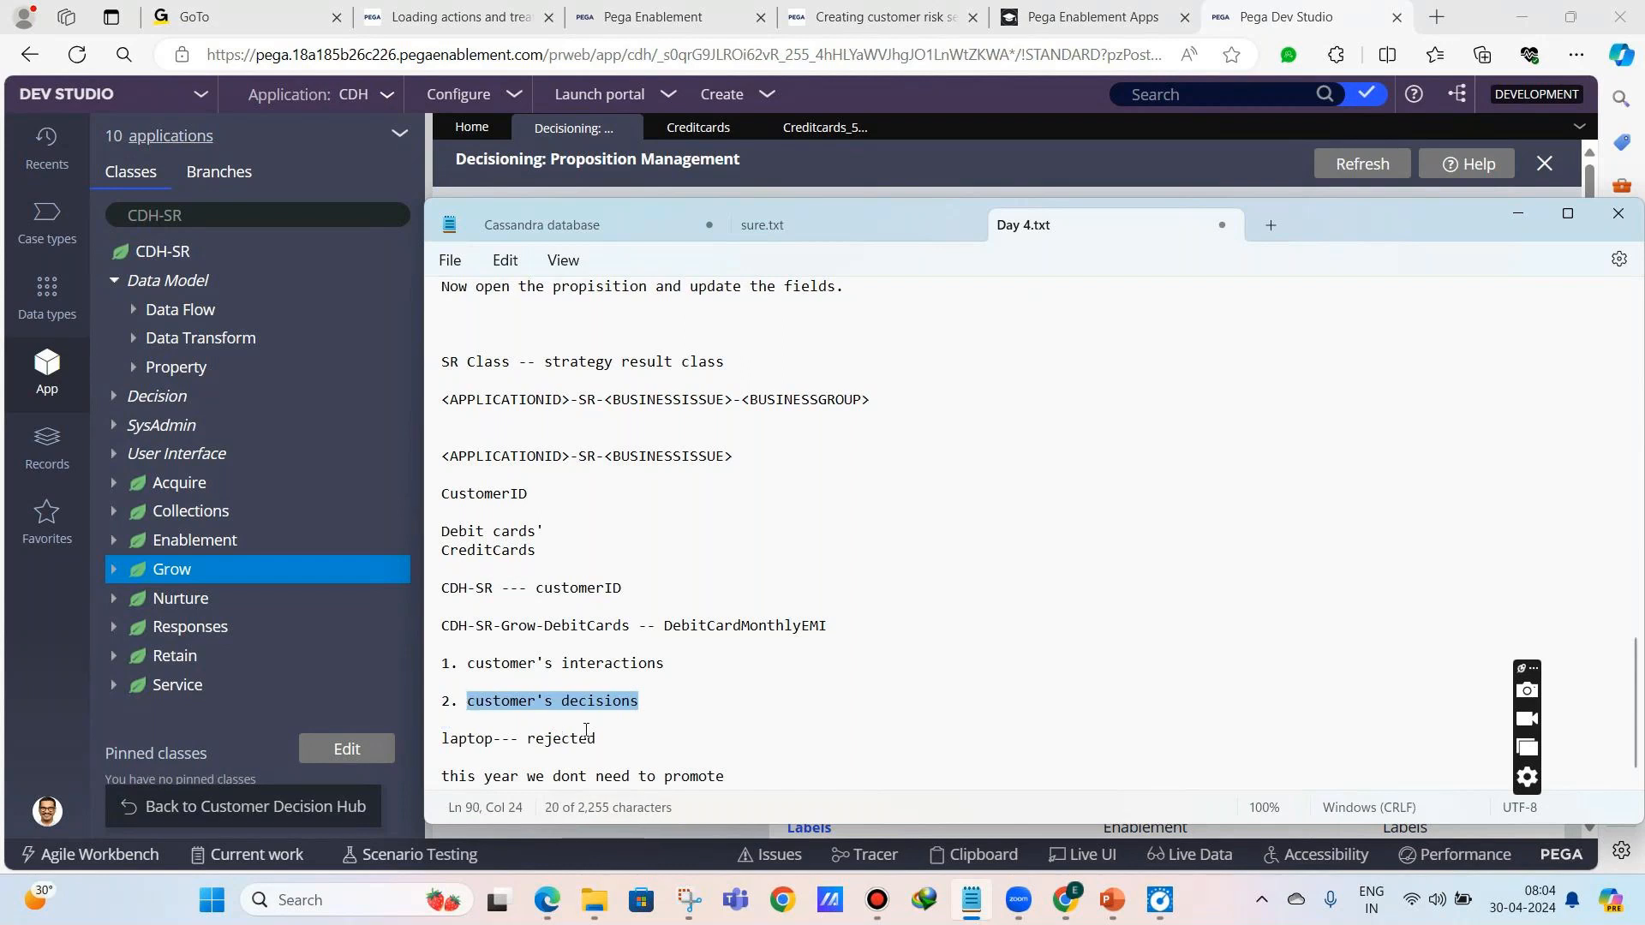
# - Switch back to Dev Studio and close the open Proposition Management page and the Creditcards records
pyautogui.click(183, 723)
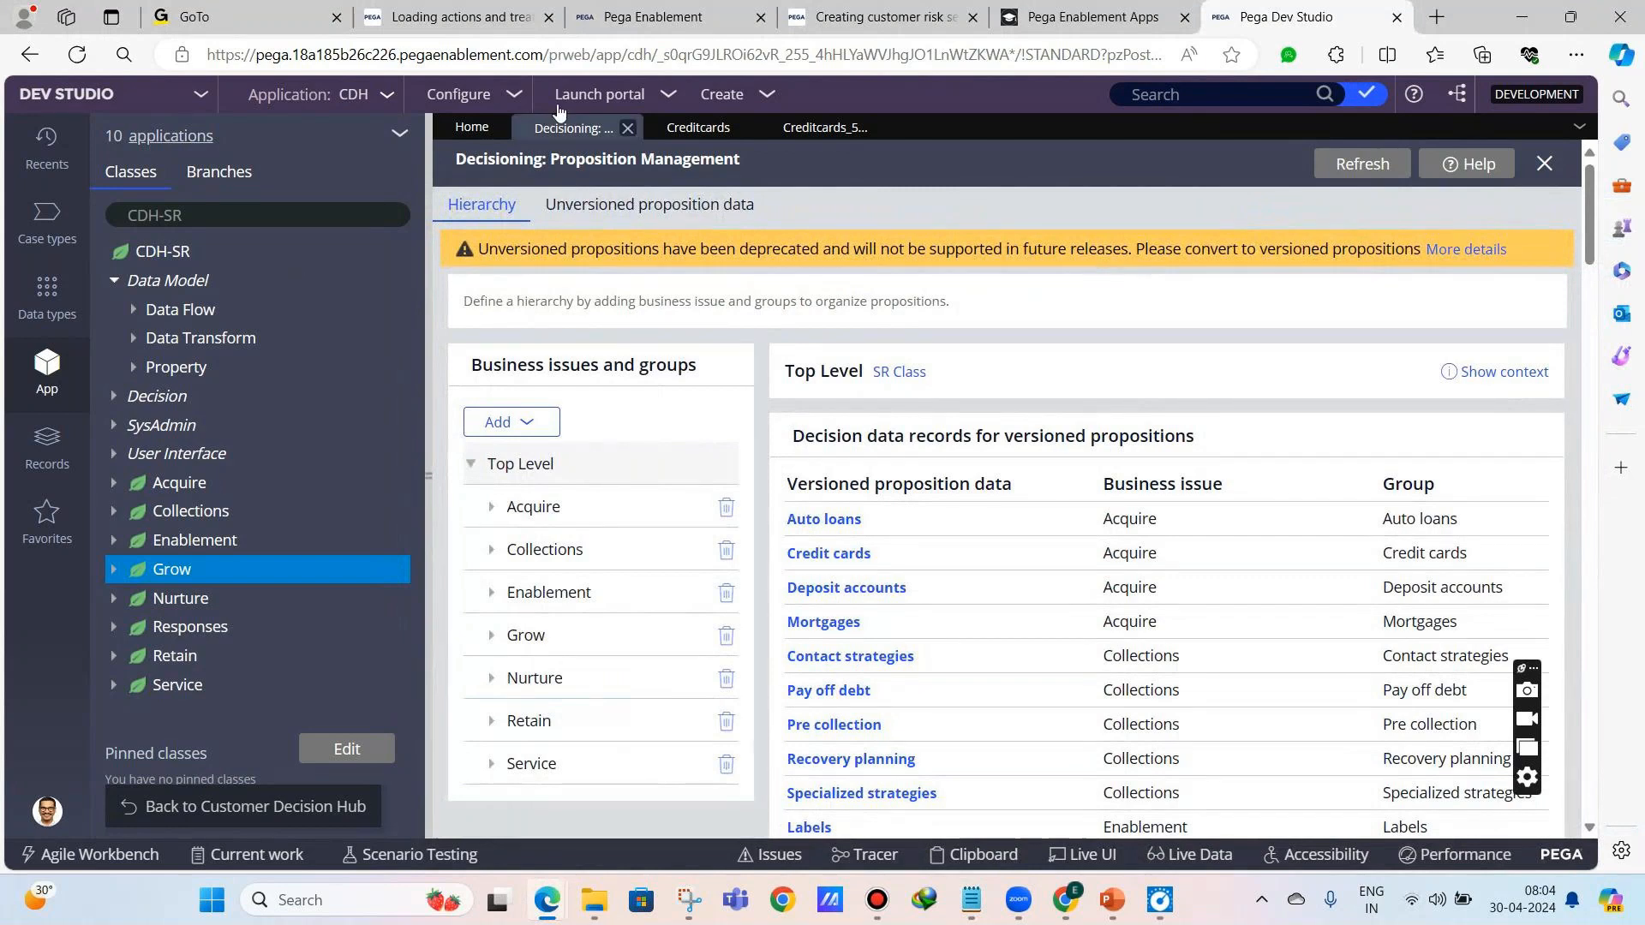
pyautogui.click(484, 100)
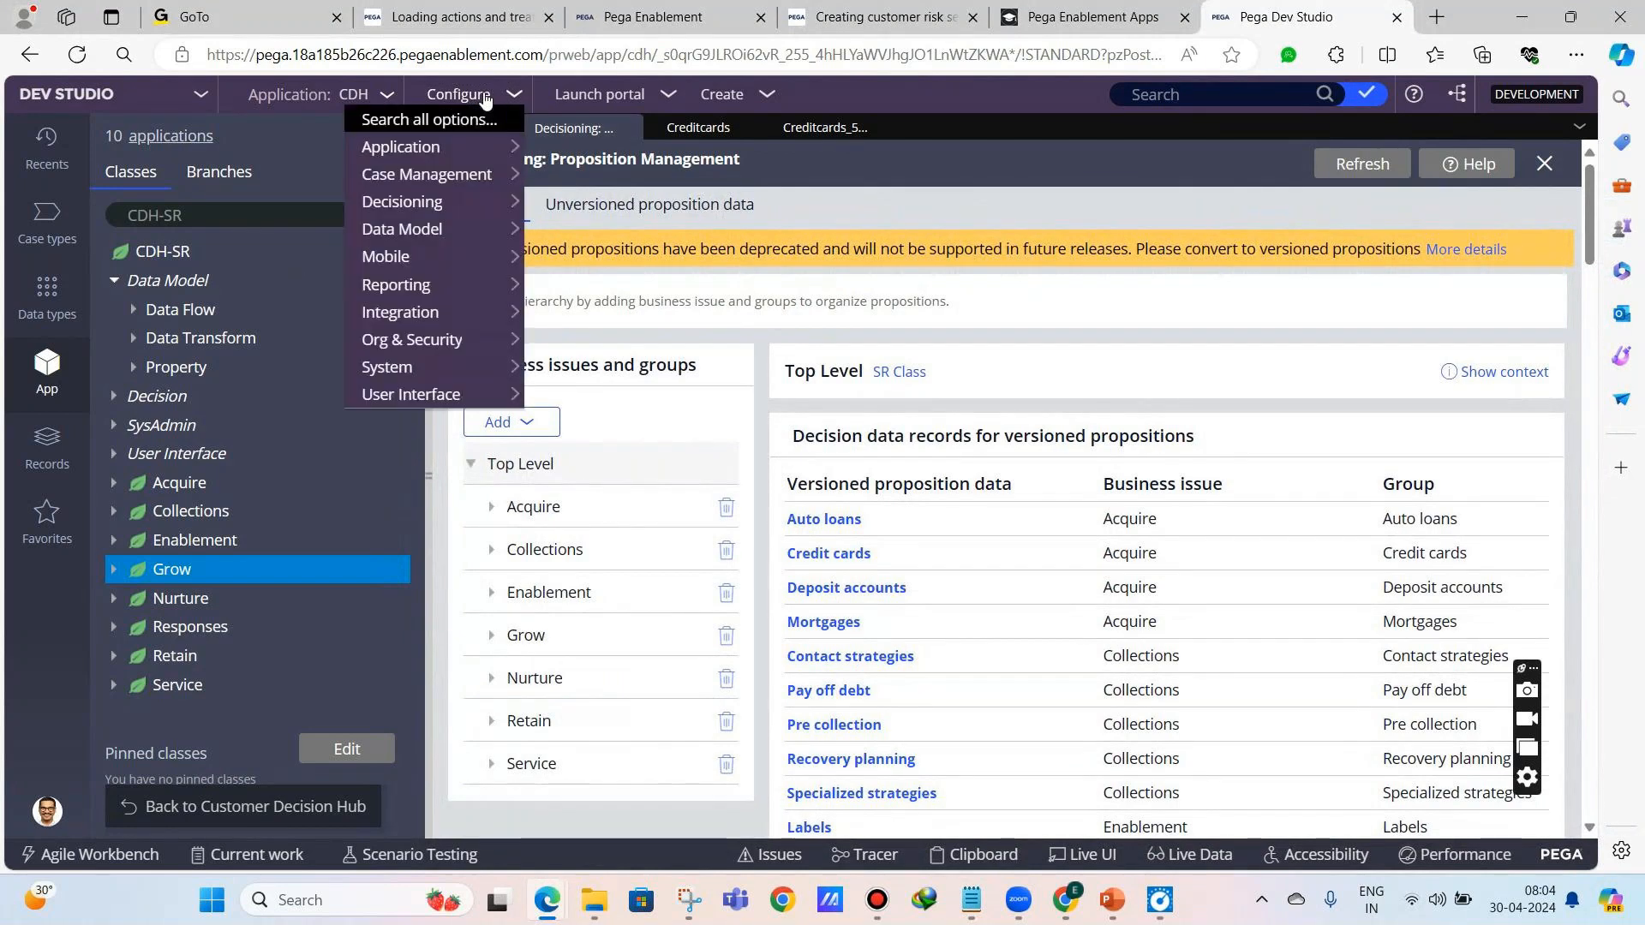
pyautogui.moveTo(497, 203)
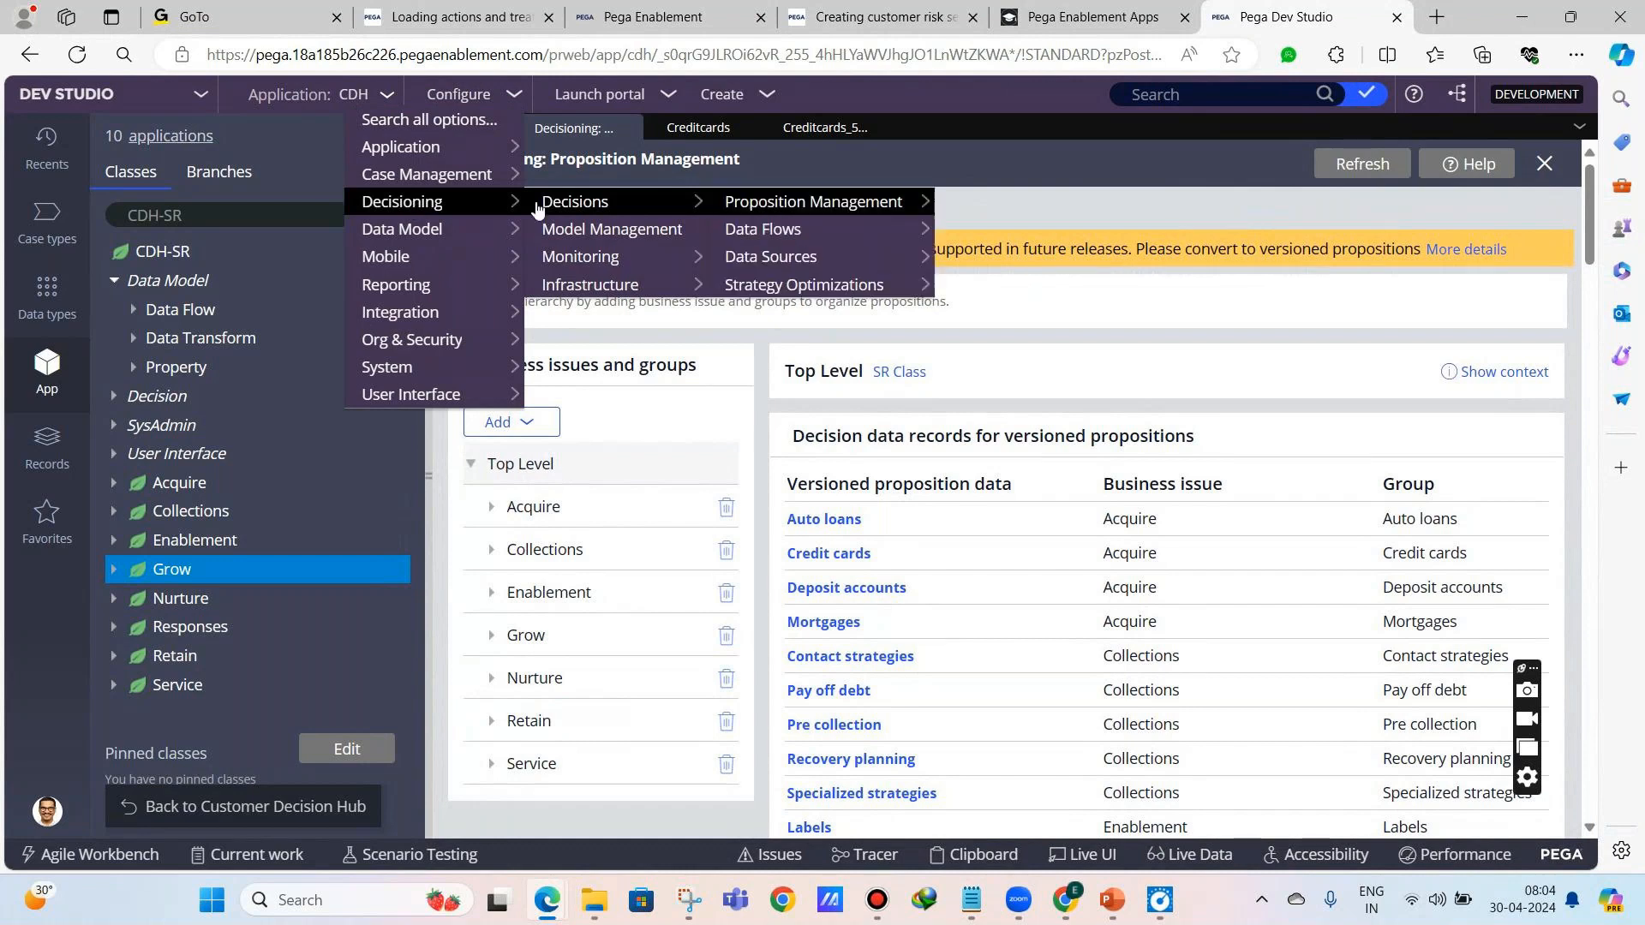
pyautogui.click(747, 209)
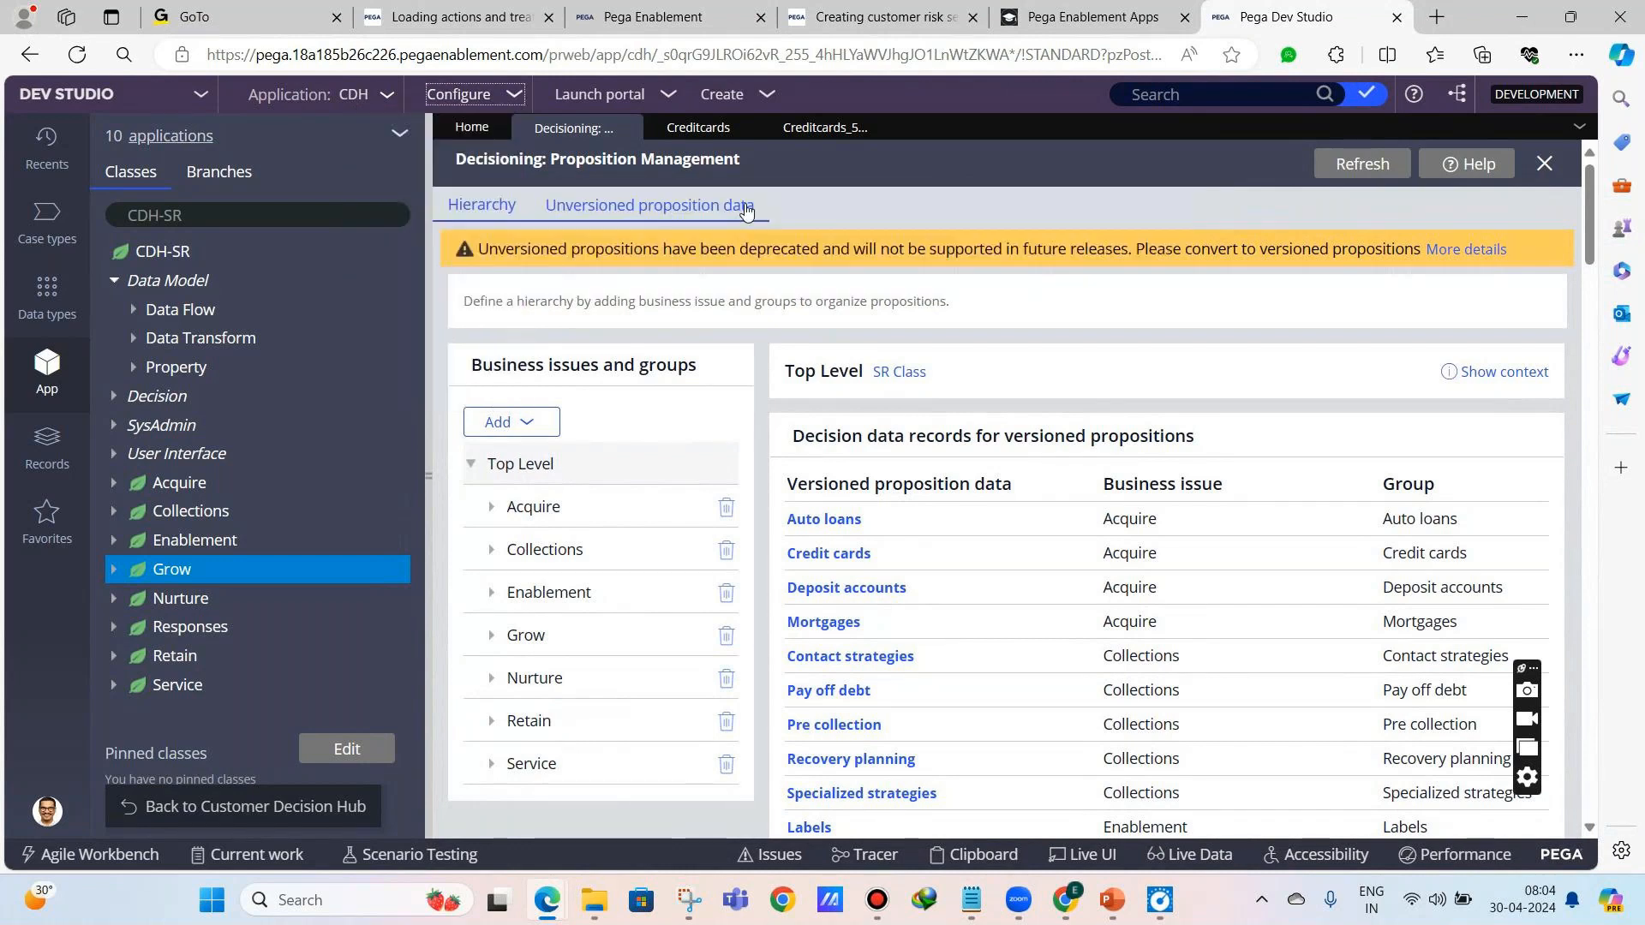
pyautogui.click(628, 128)
pyautogui.click(456, 96)
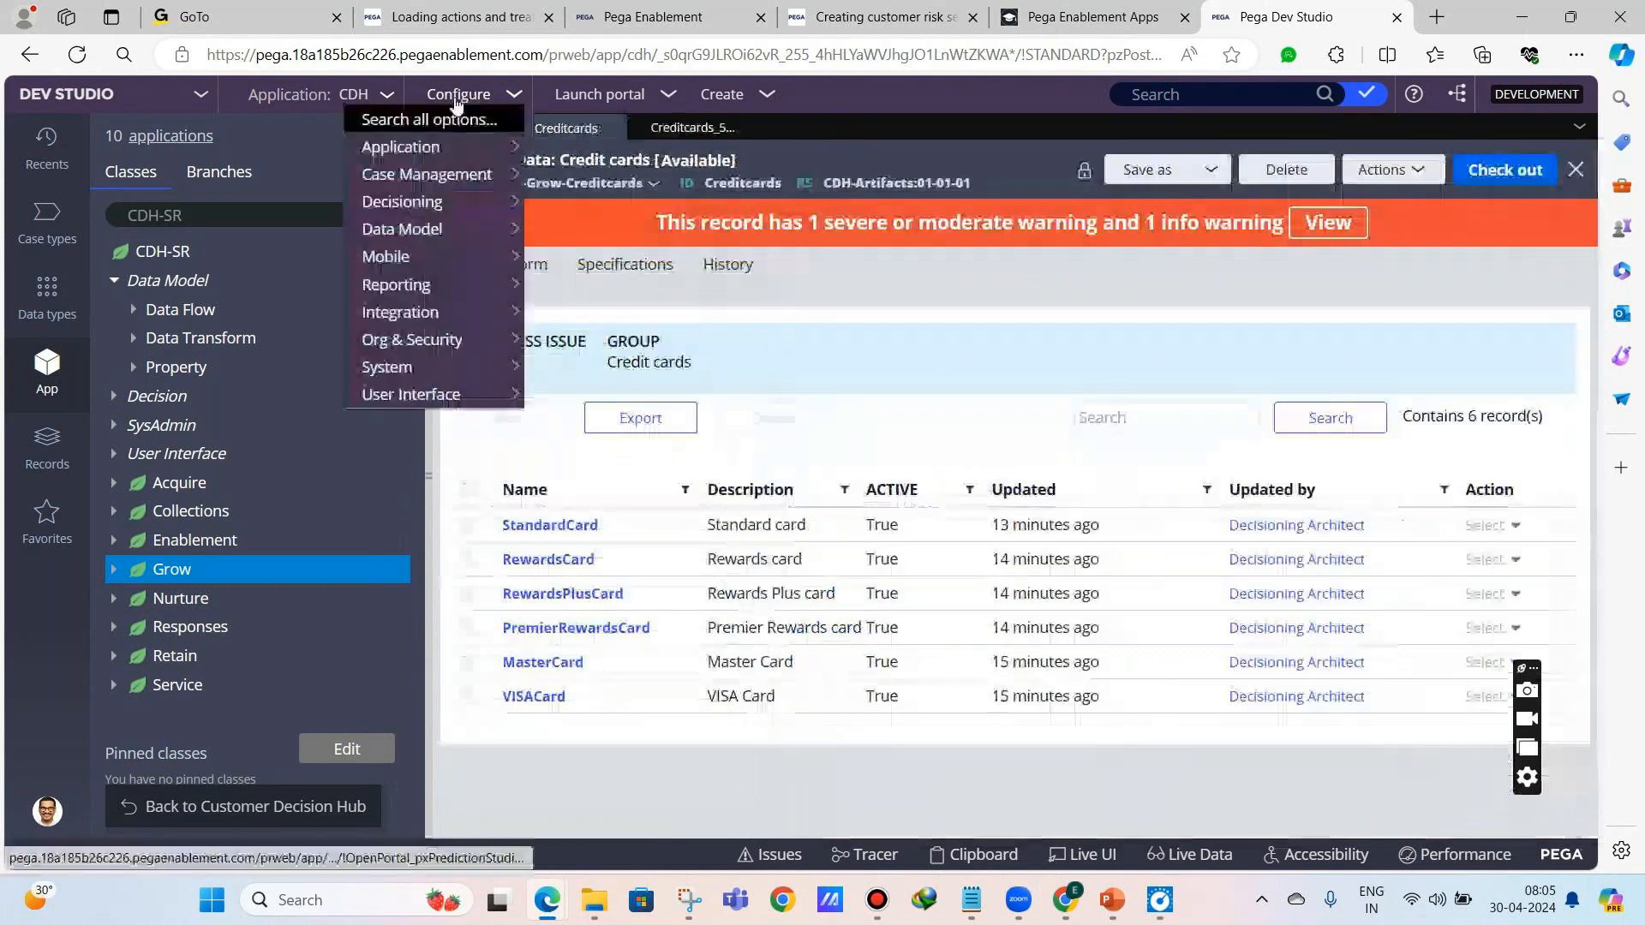
pyautogui.moveTo(432, 206)
pyautogui.moveTo(538, 214)
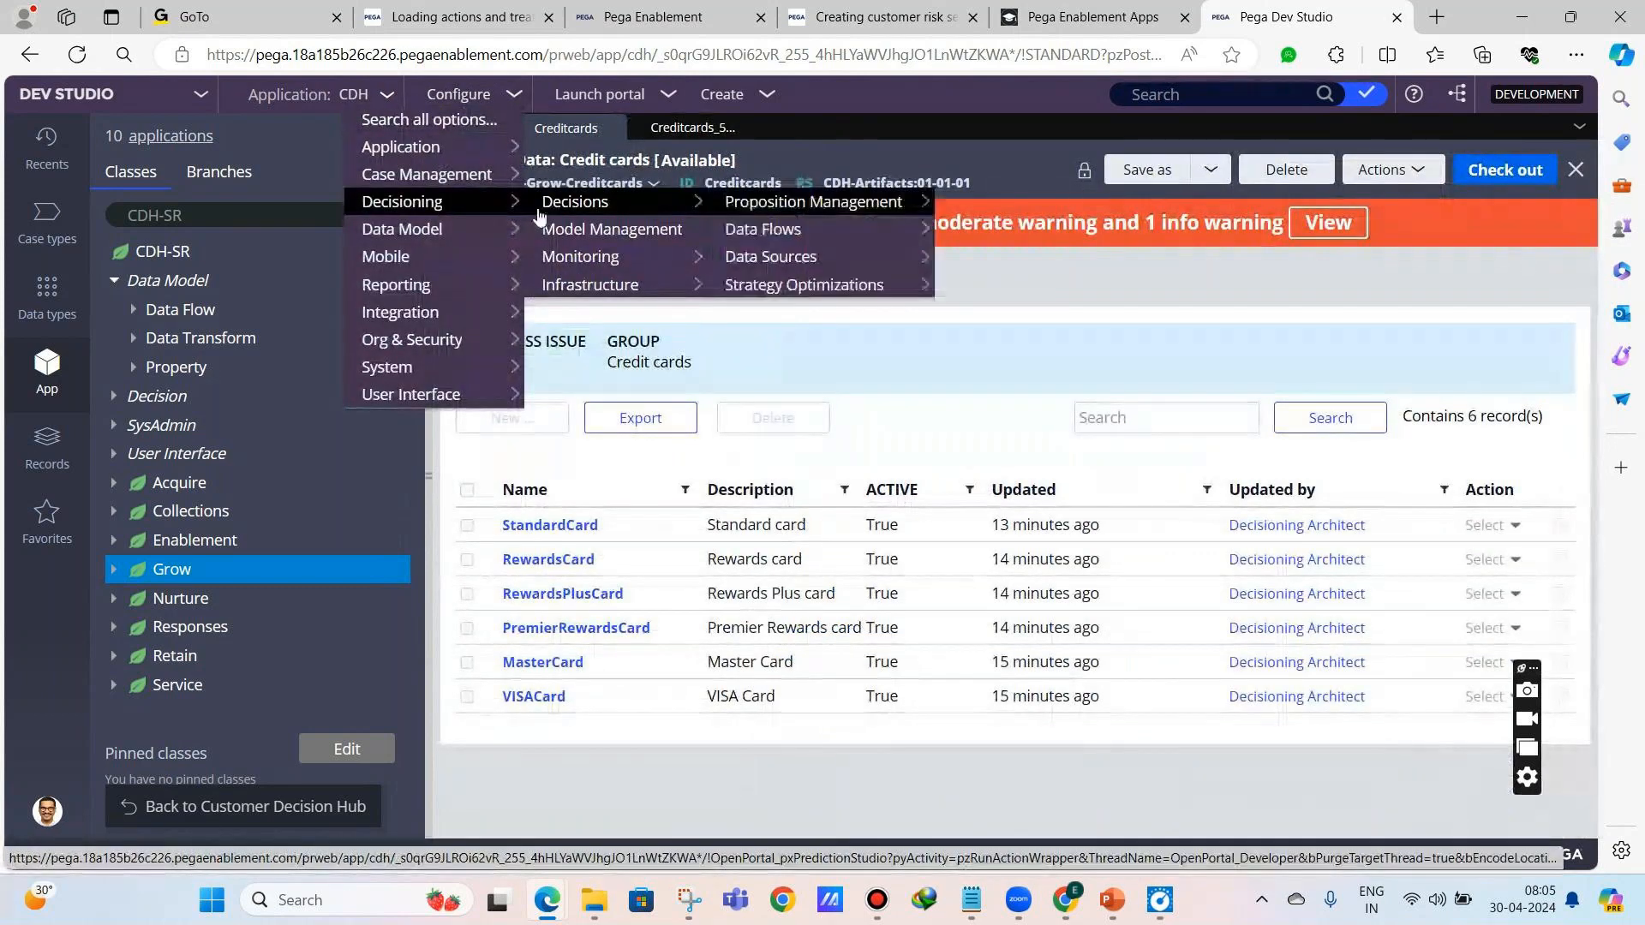
pyautogui.moveTo(718, 241)
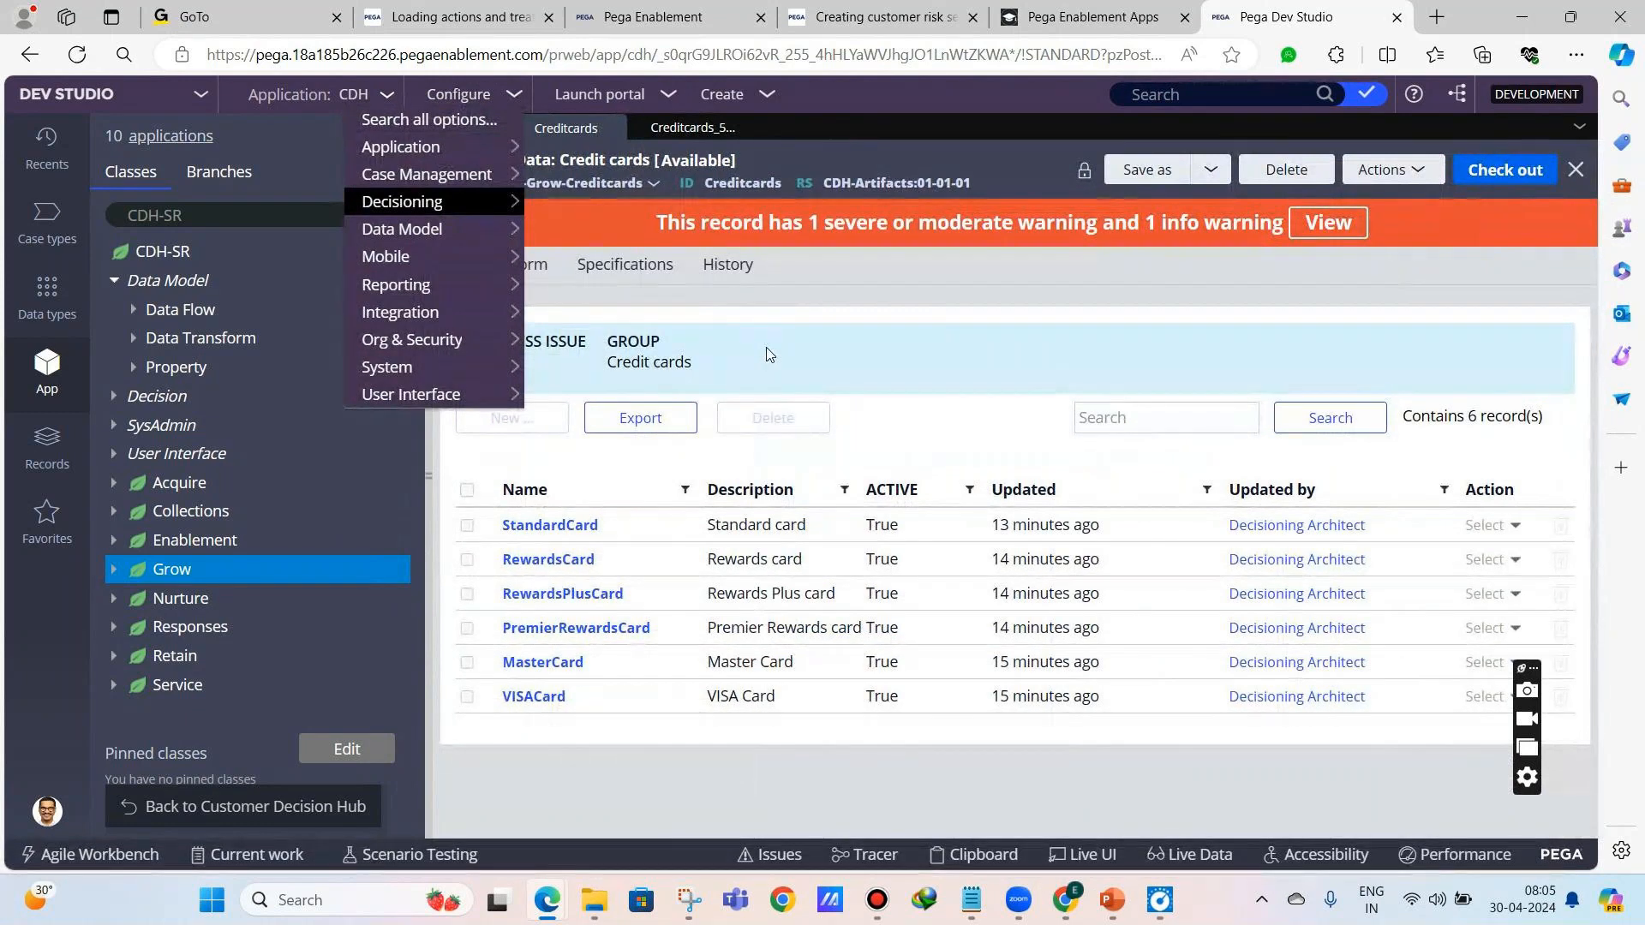
pyautogui.press('Escape')
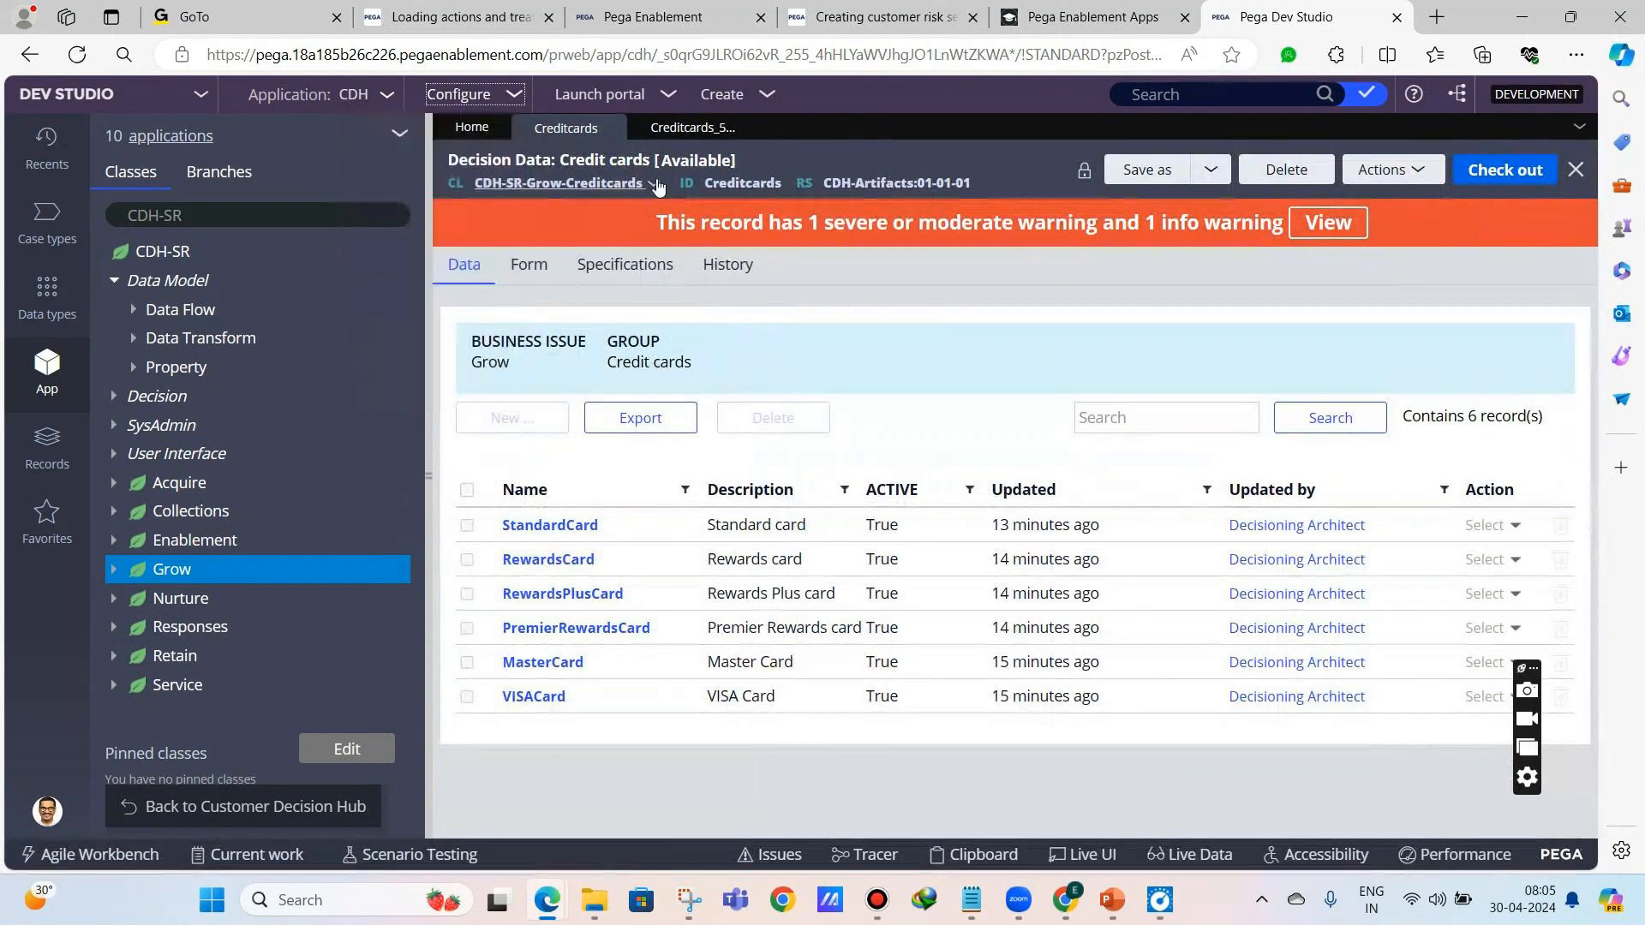
pyautogui.click(612, 128)
pyautogui.click(631, 128)
# - Open the Proposition Management landing page from the Decisioning configuration options
pyautogui.click(459, 94)
pyautogui.moveTo(389, 261)
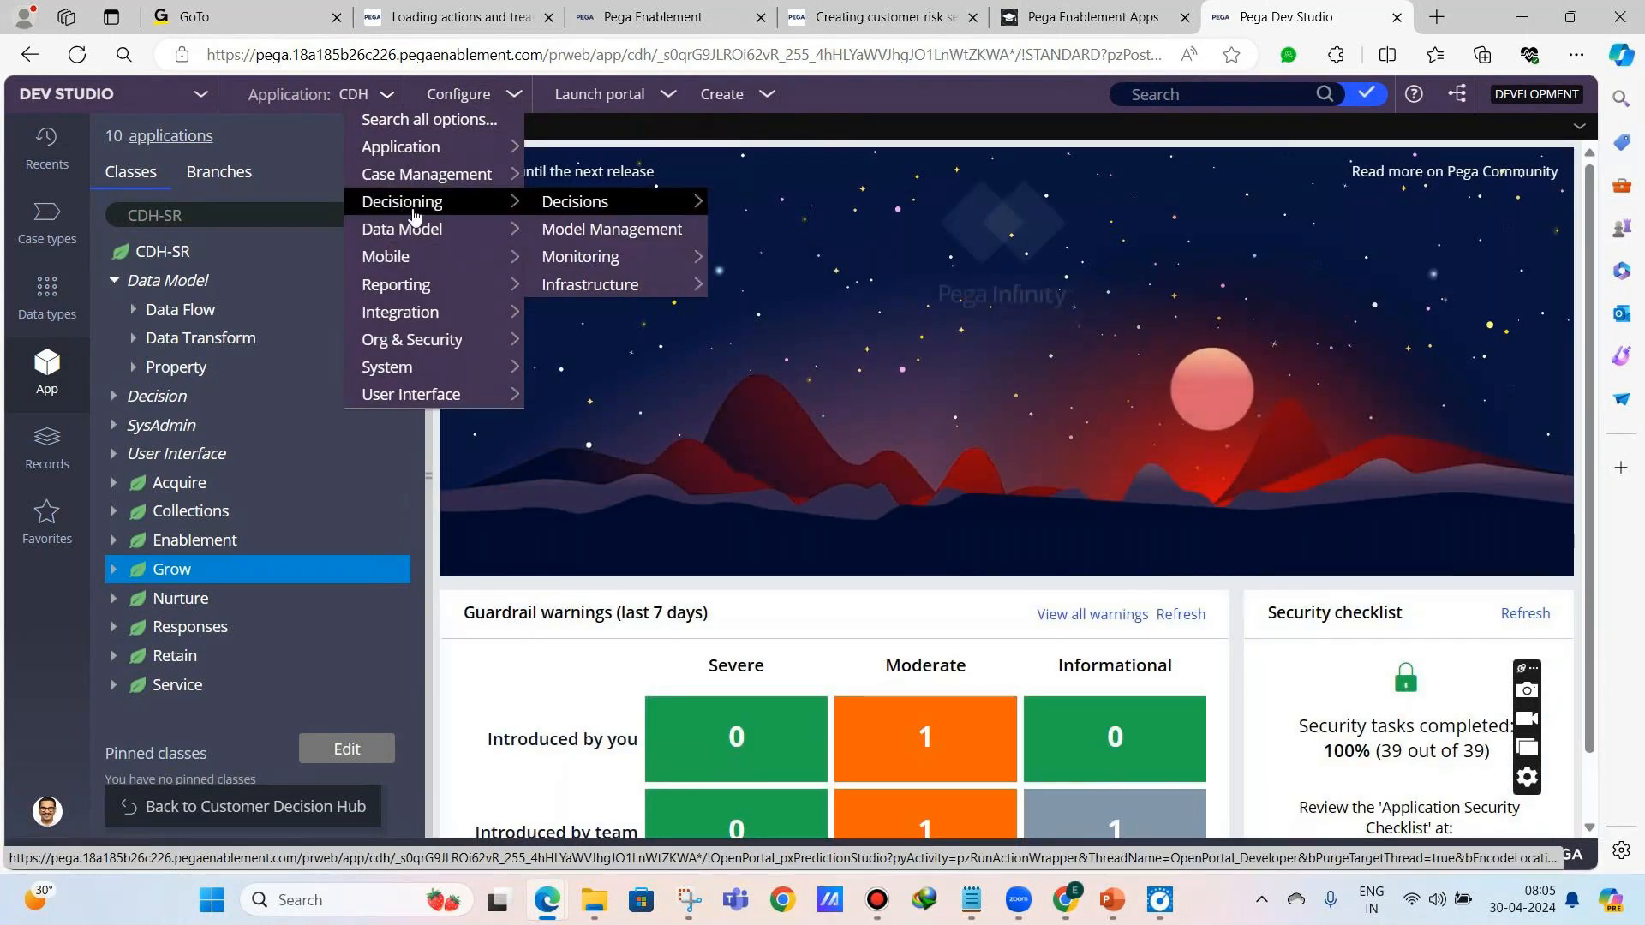
pyautogui.moveTo(600, 228)
pyautogui.click(742, 206)
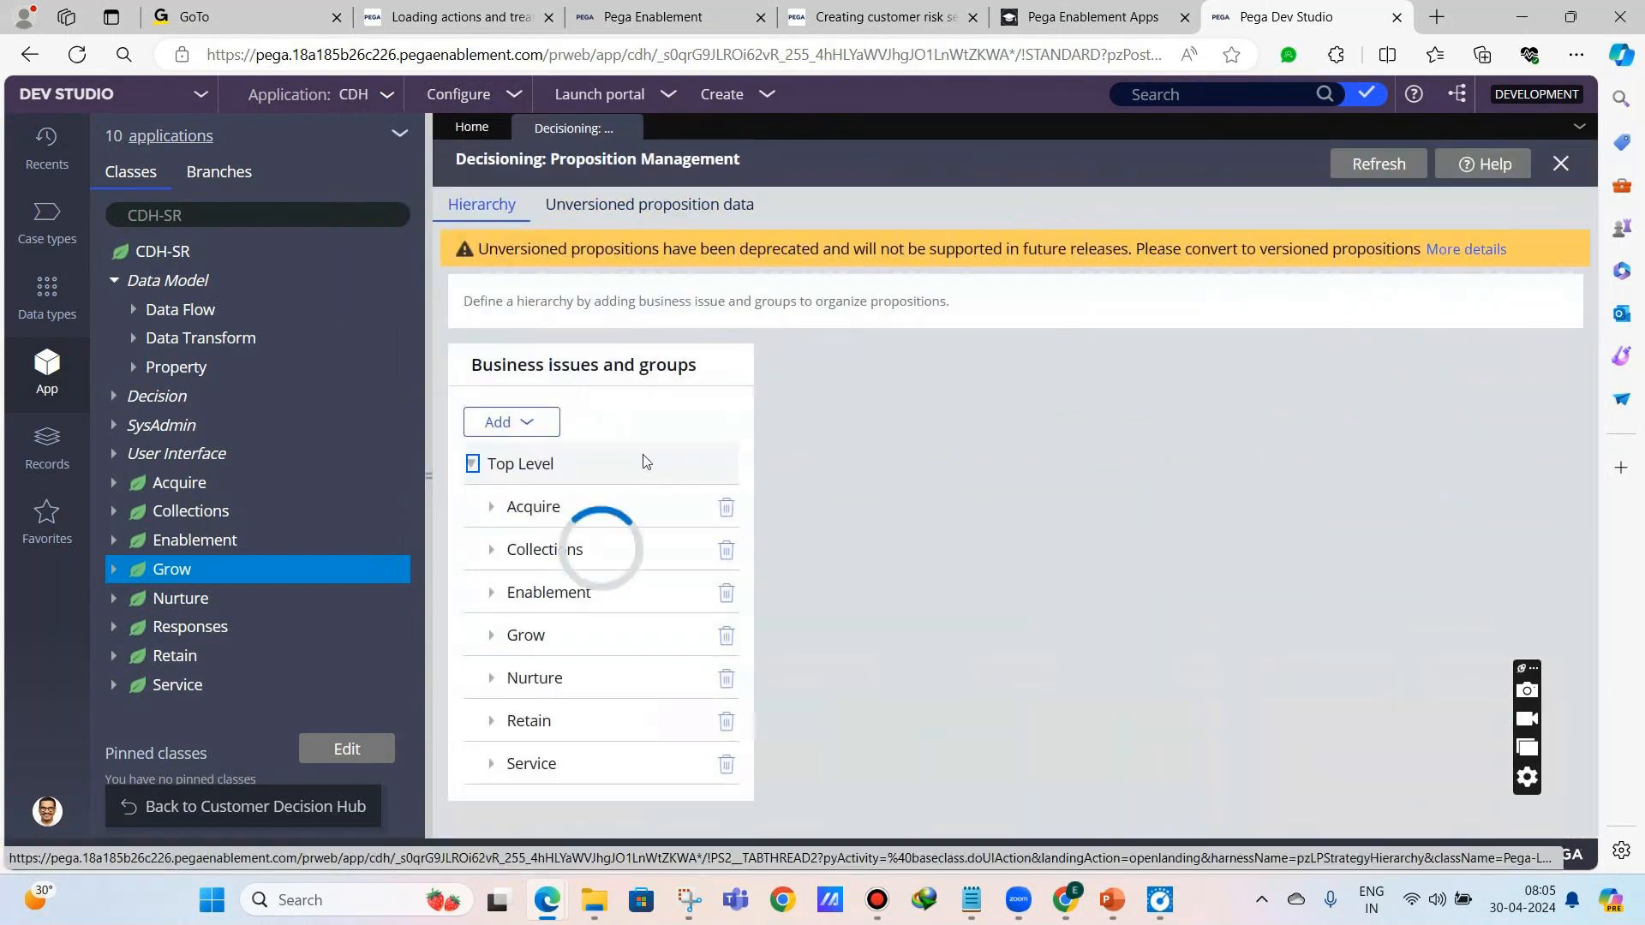
# - Expand the Grow business issue, select its Credit cards group and open the group's Credit cards decision data record
pyautogui.scroll(-1, 641, 463)
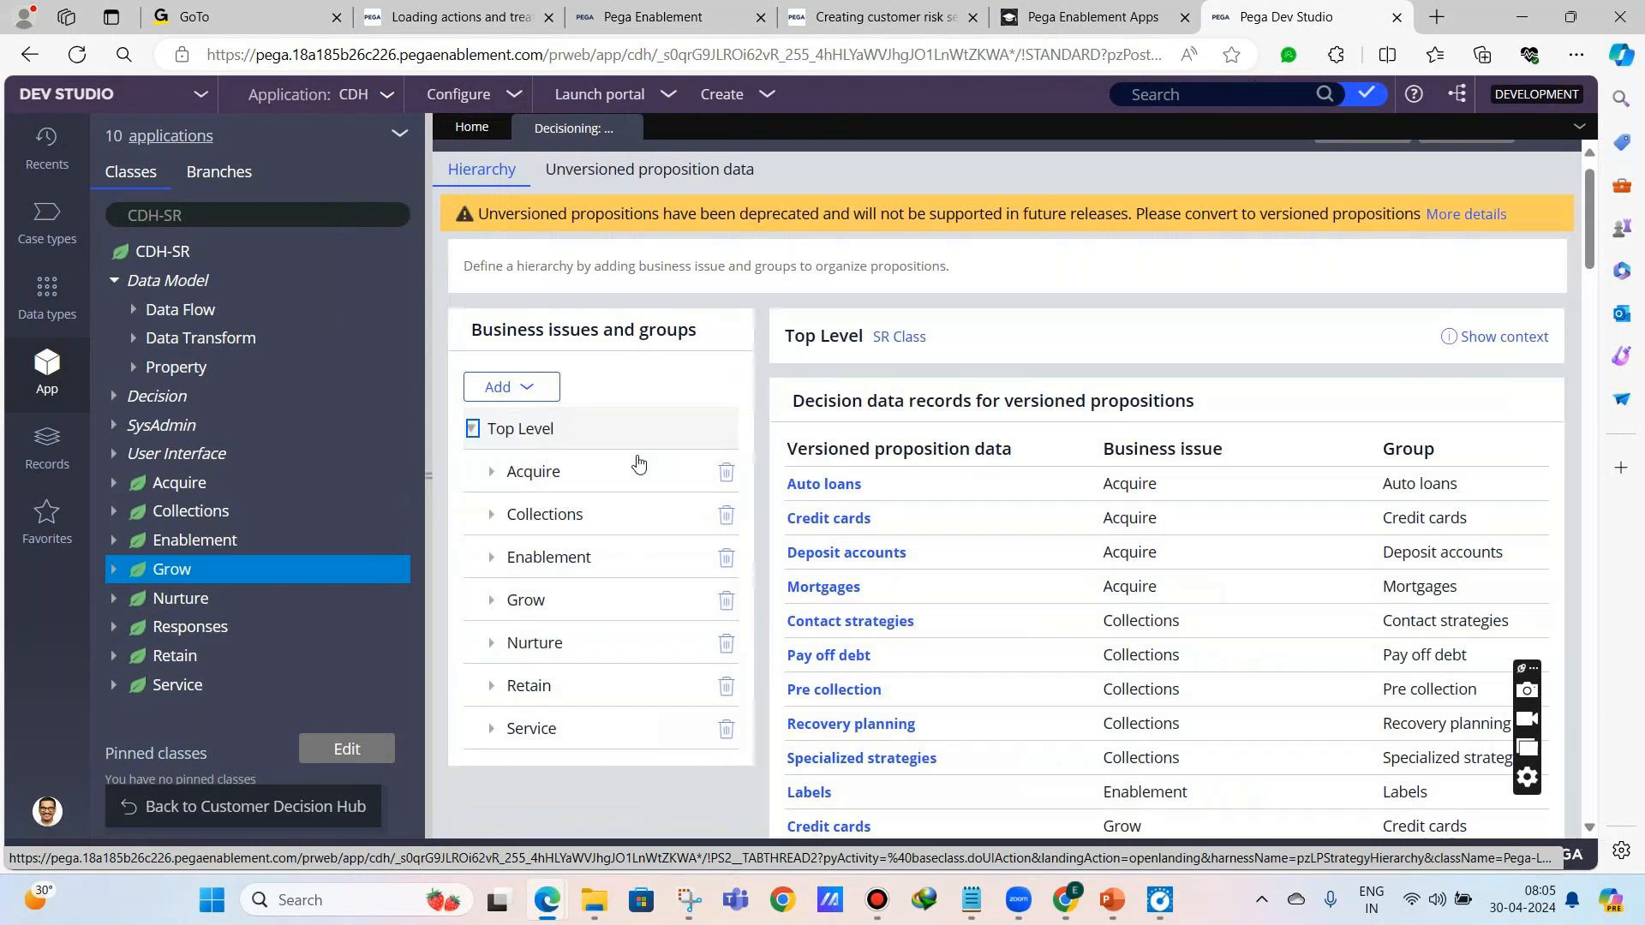
pyautogui.scroll(-2, 639, 463)
pyautogui.scroll(1, 514, 411)
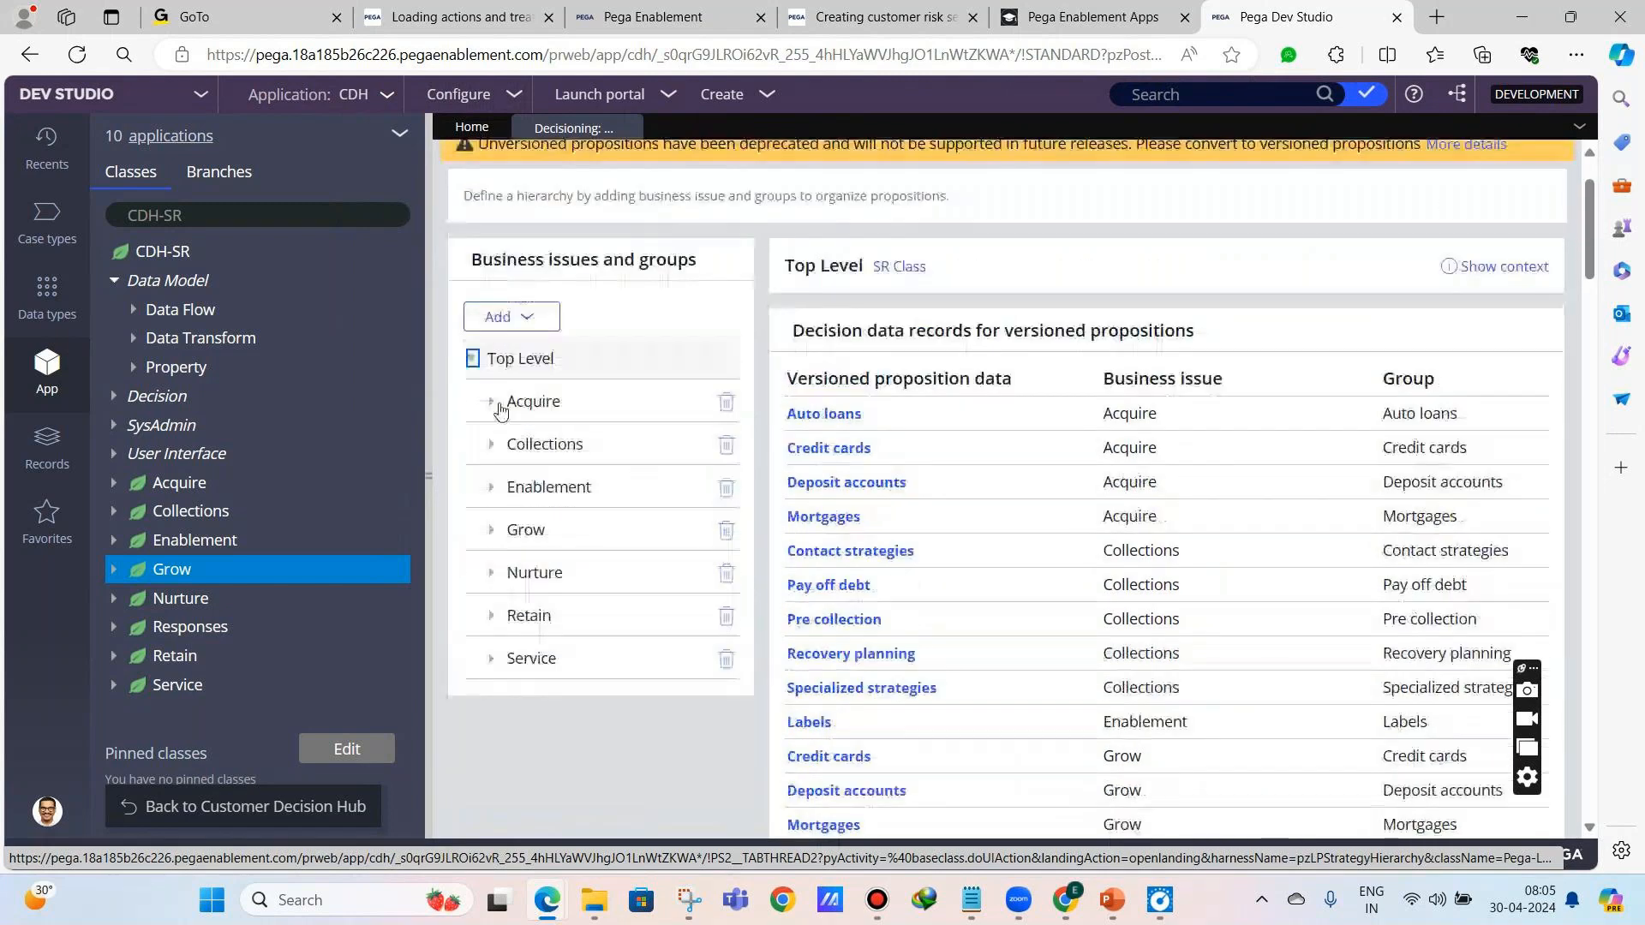
pyautogui.click(525, 530)
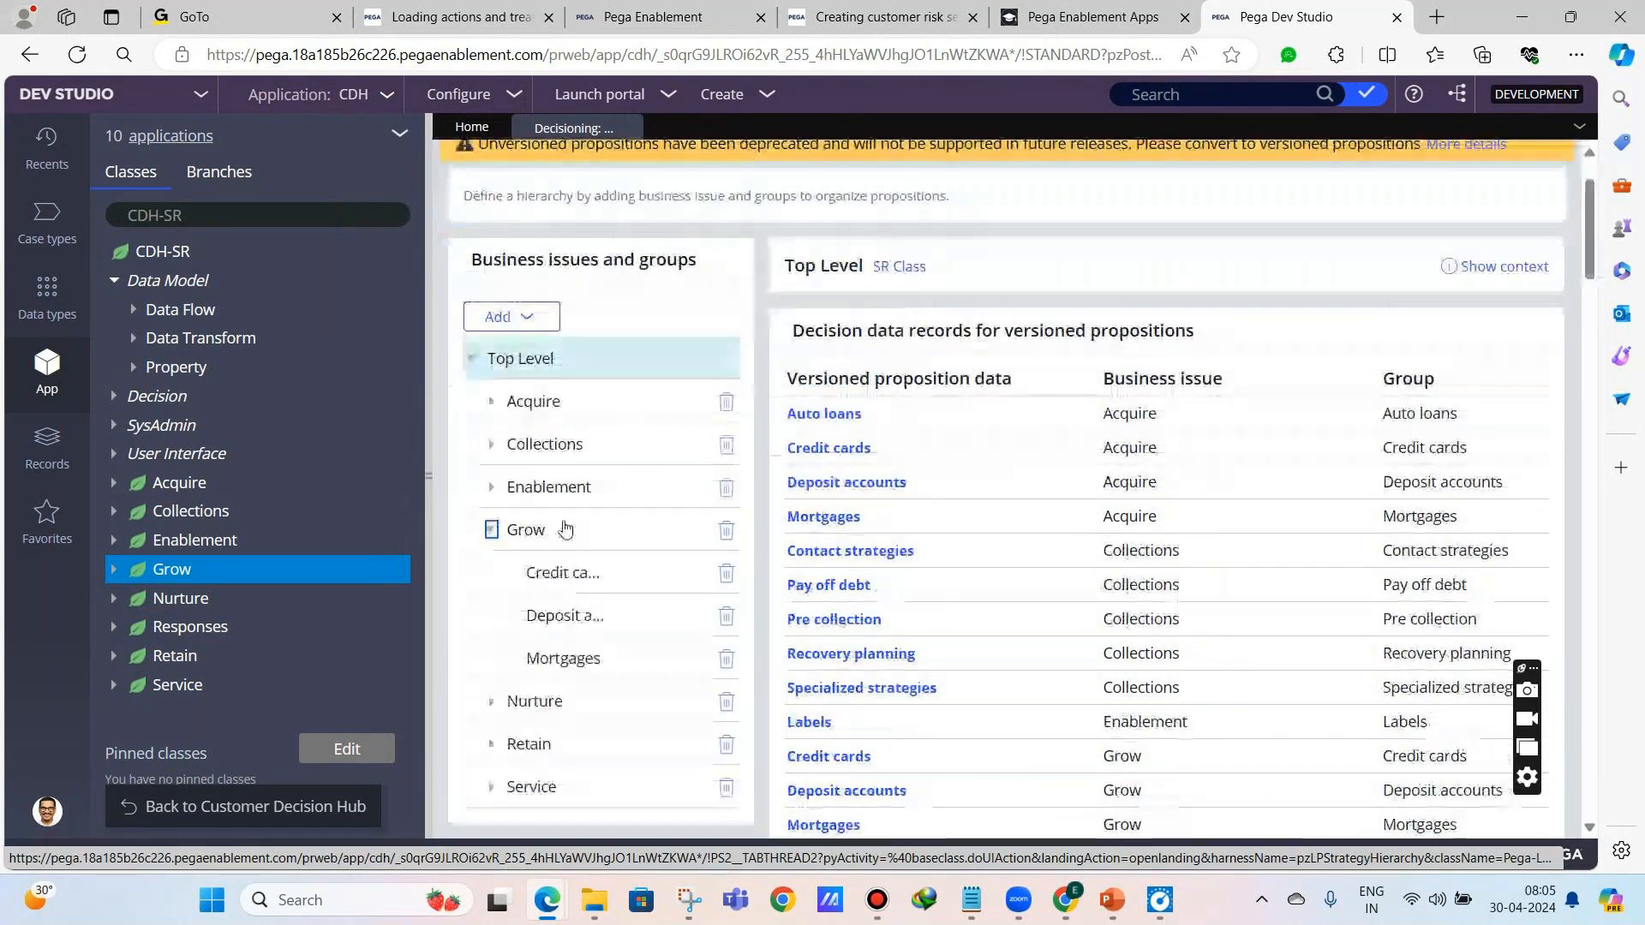
pyautogui.click(541, 568)
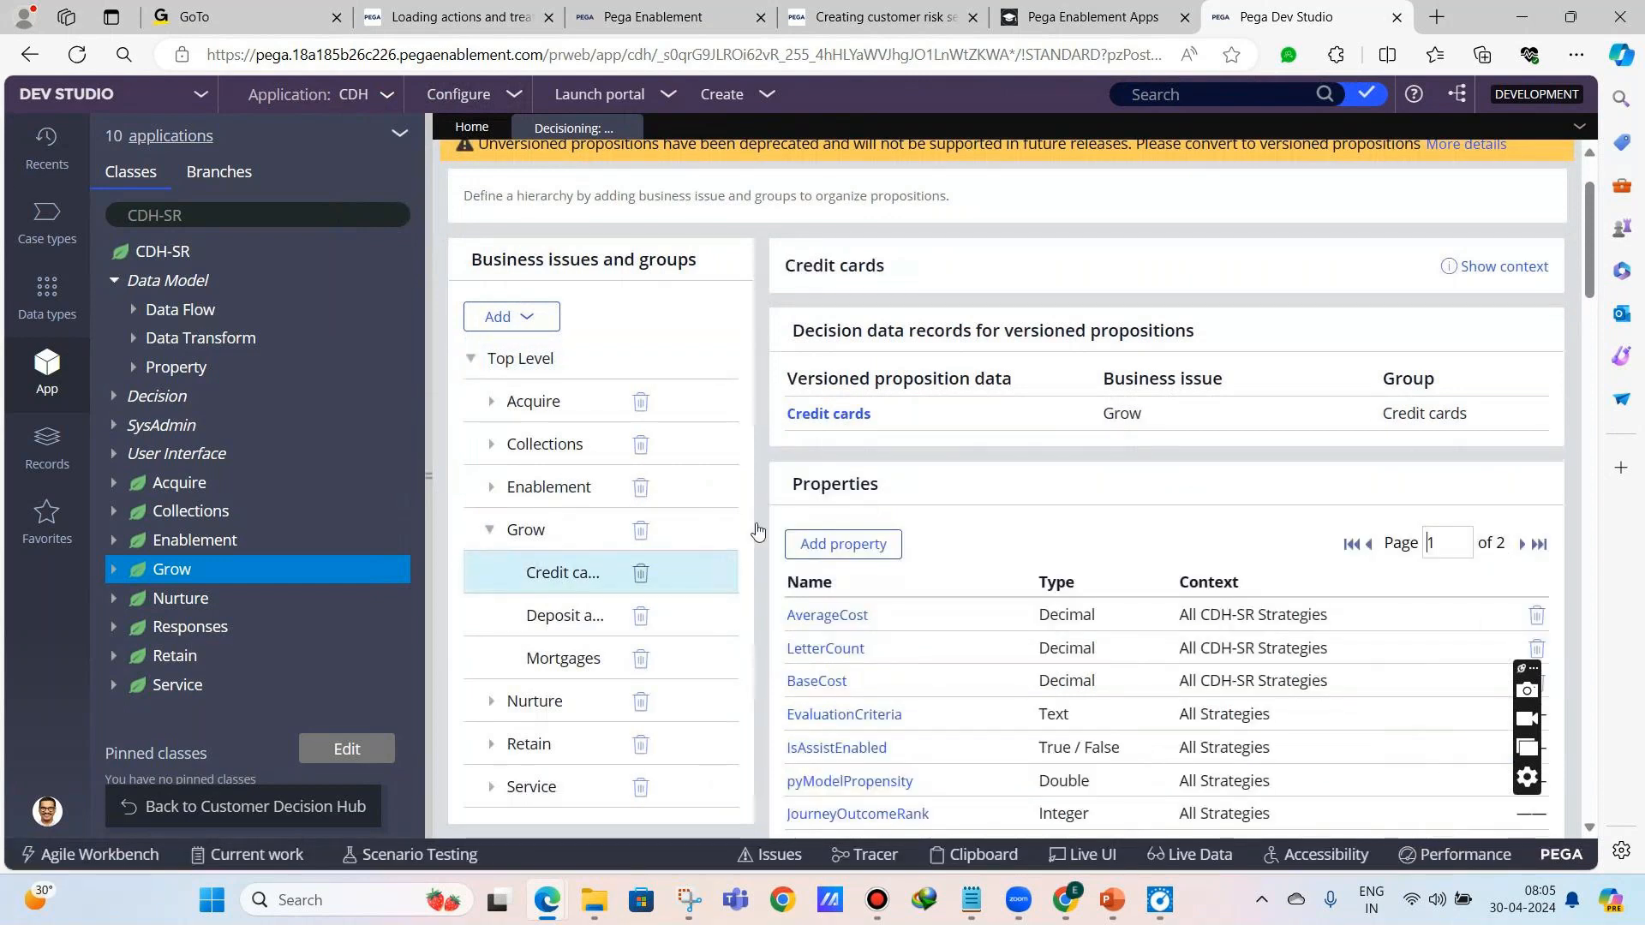
pyautogui.click(848, 419)
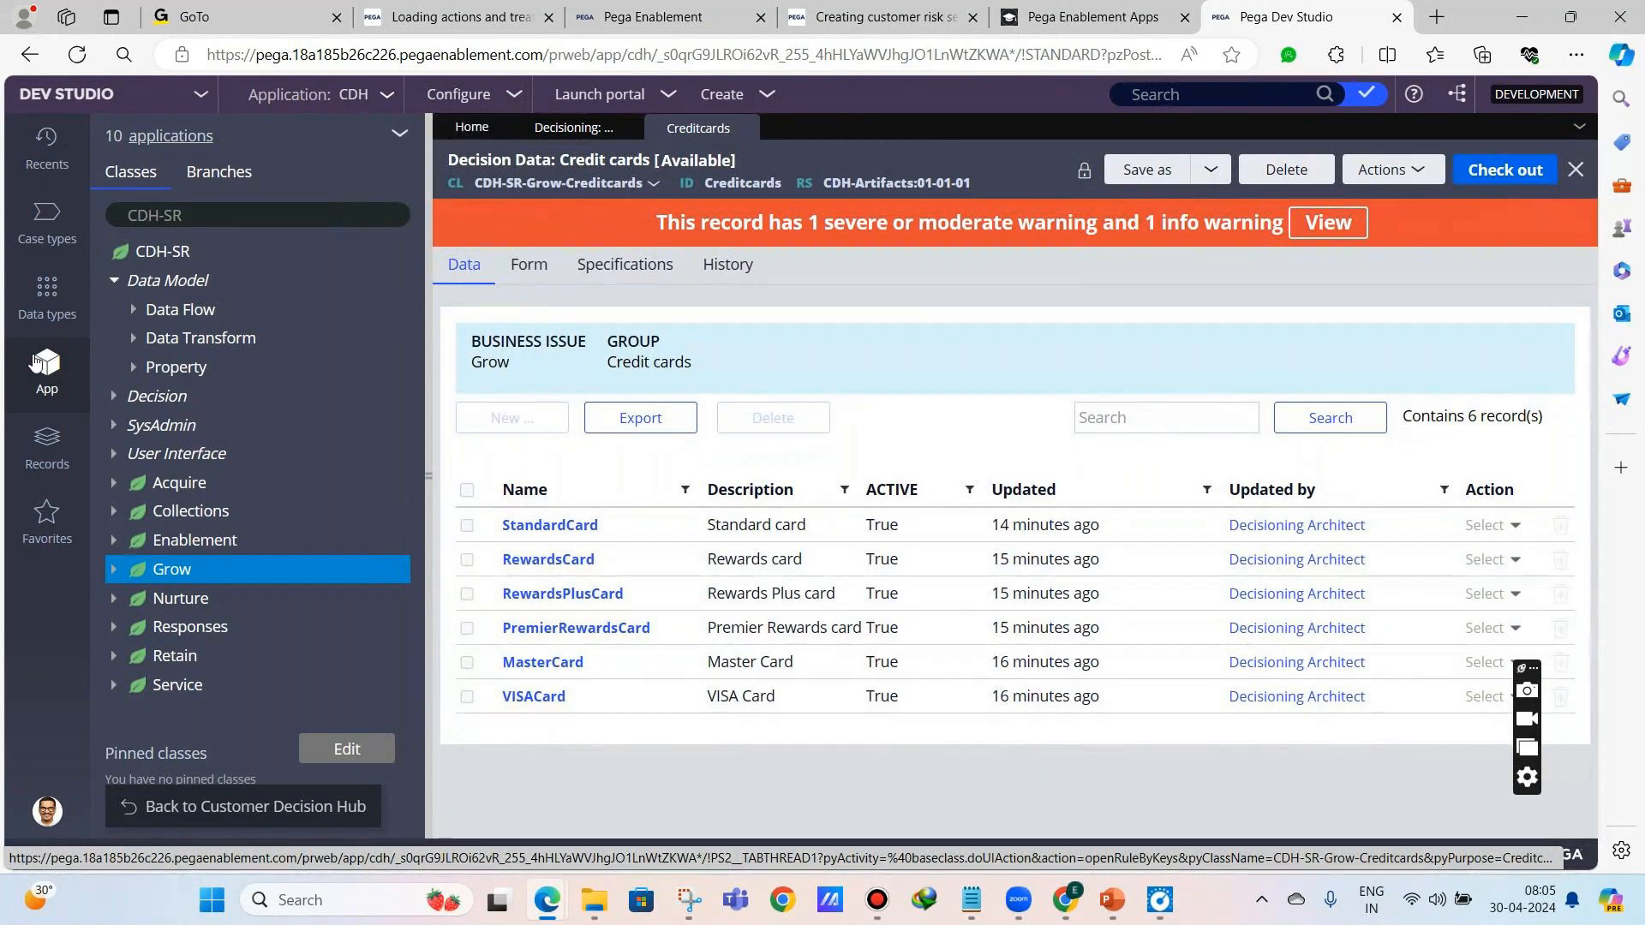
# - Open the class record of CDH-SR-Grow-Creditcards from the decision data and test its database table connection
pyautogui.click(552, 183)
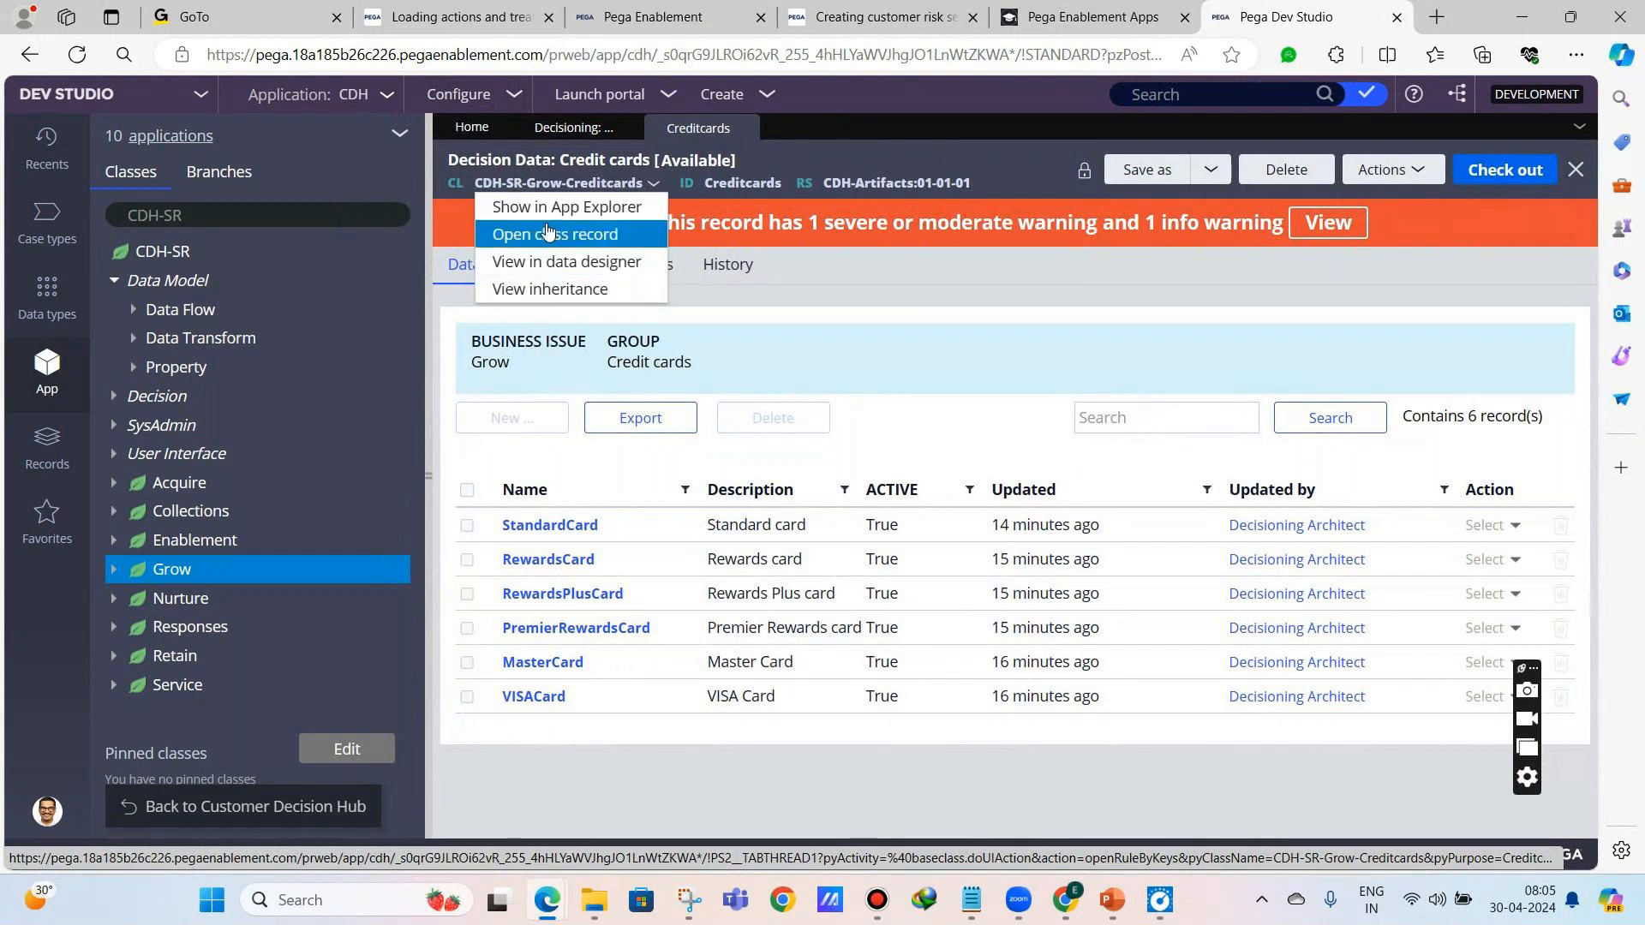
pyautogui.click(548, 233)
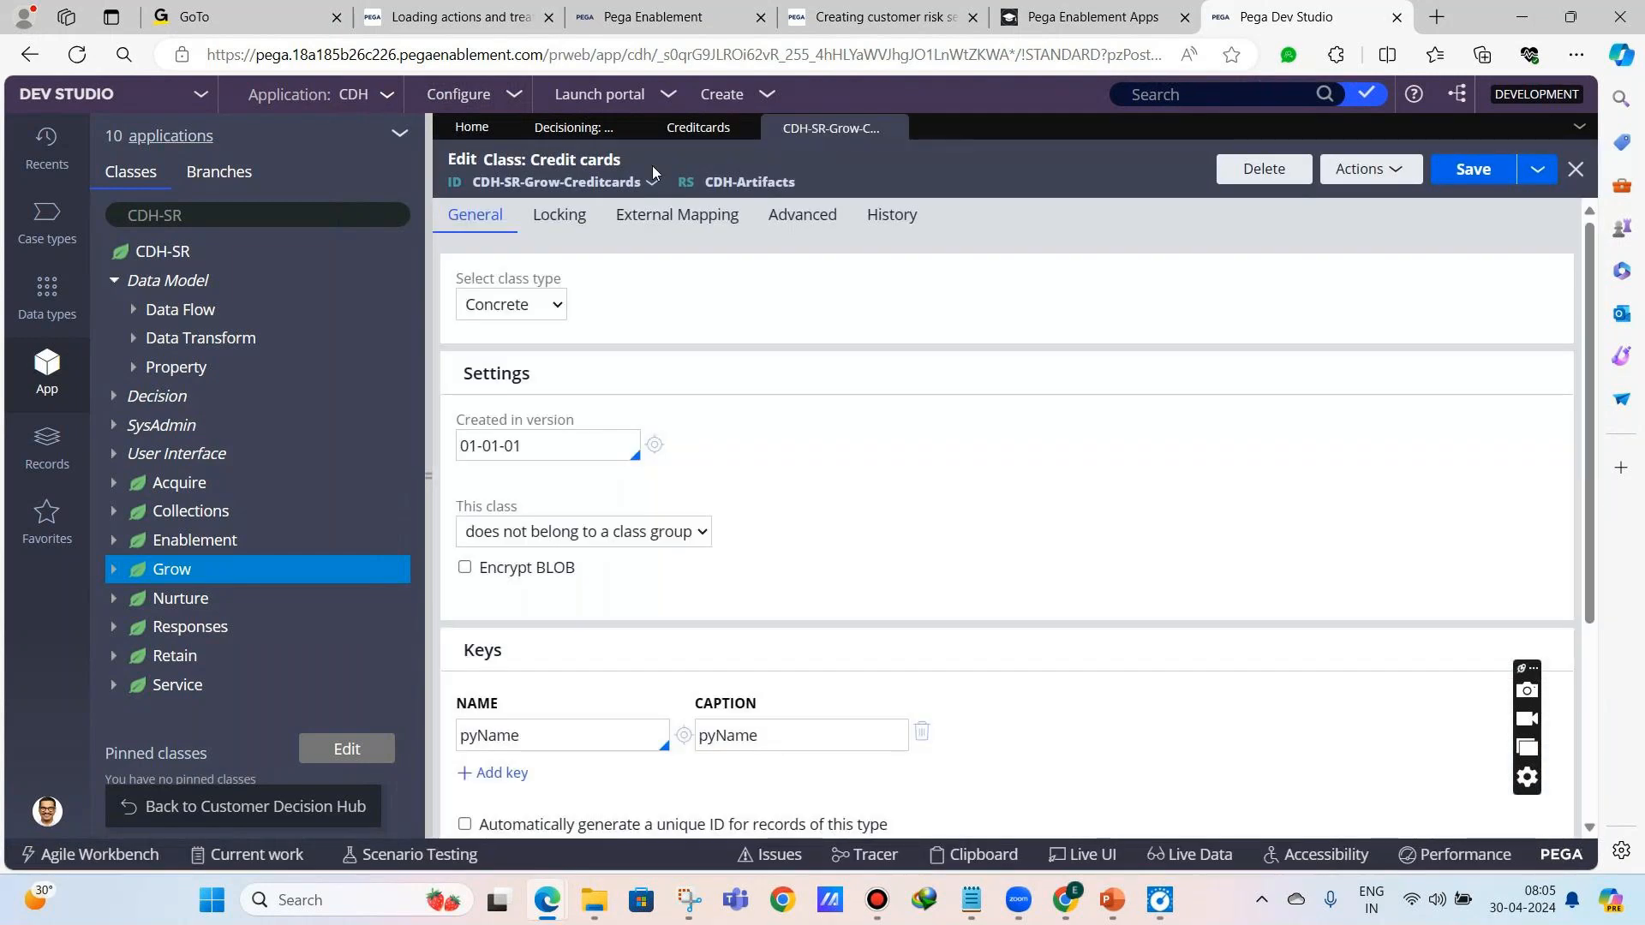
pyautogui.scroll(-3, 582, 531)
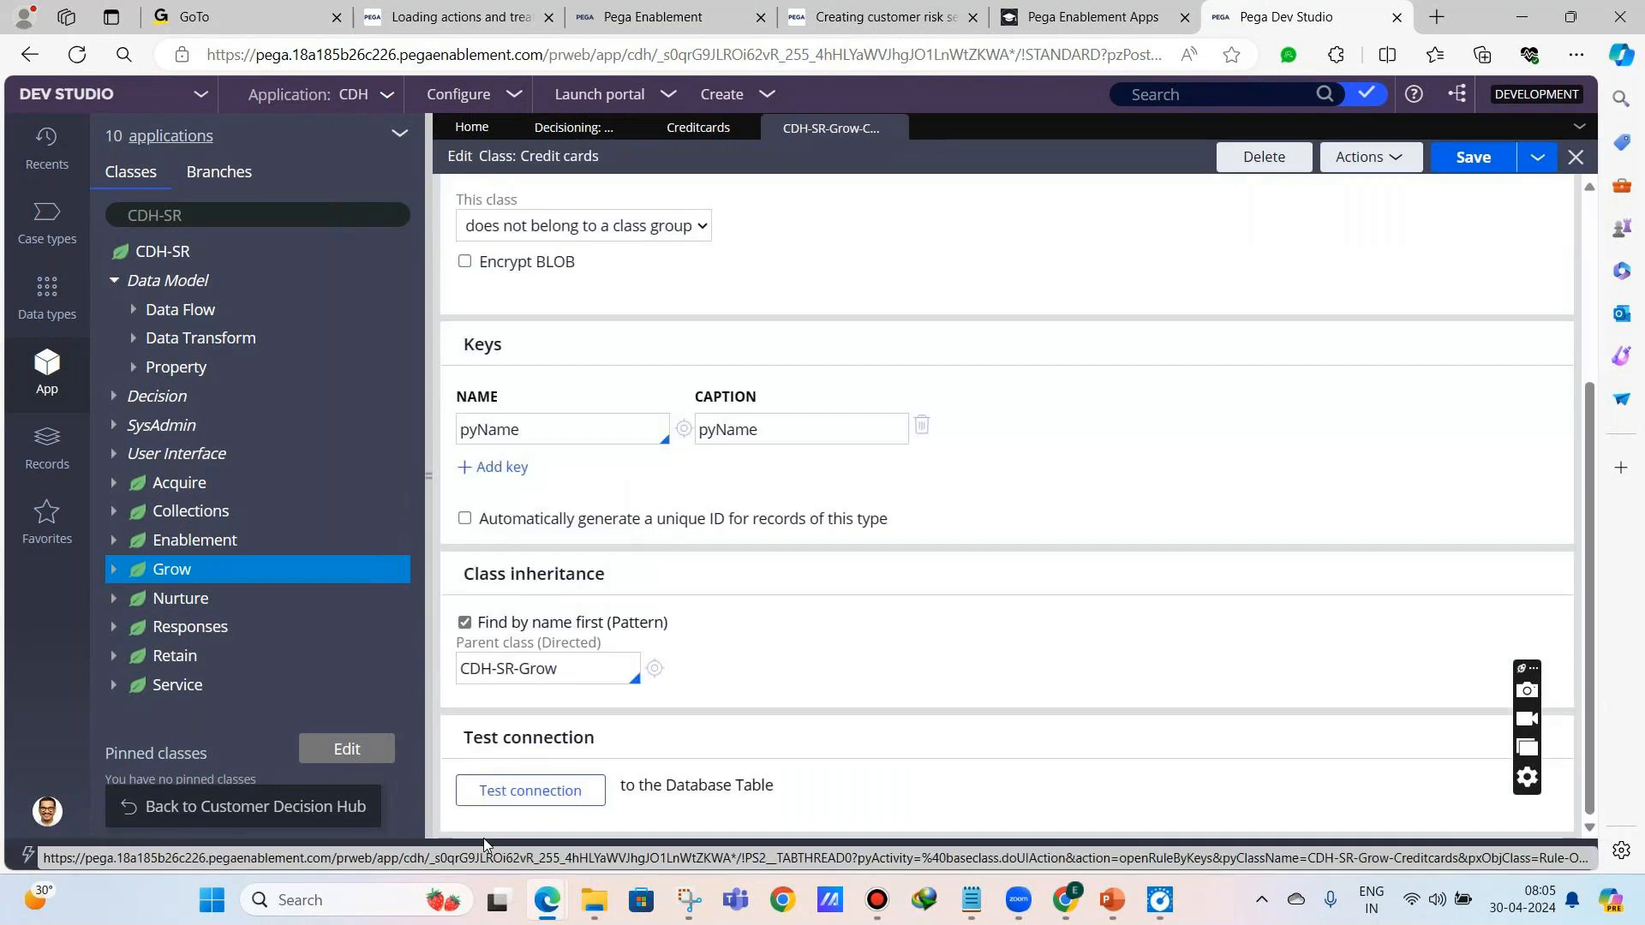
pyautogui.click(516, 790)
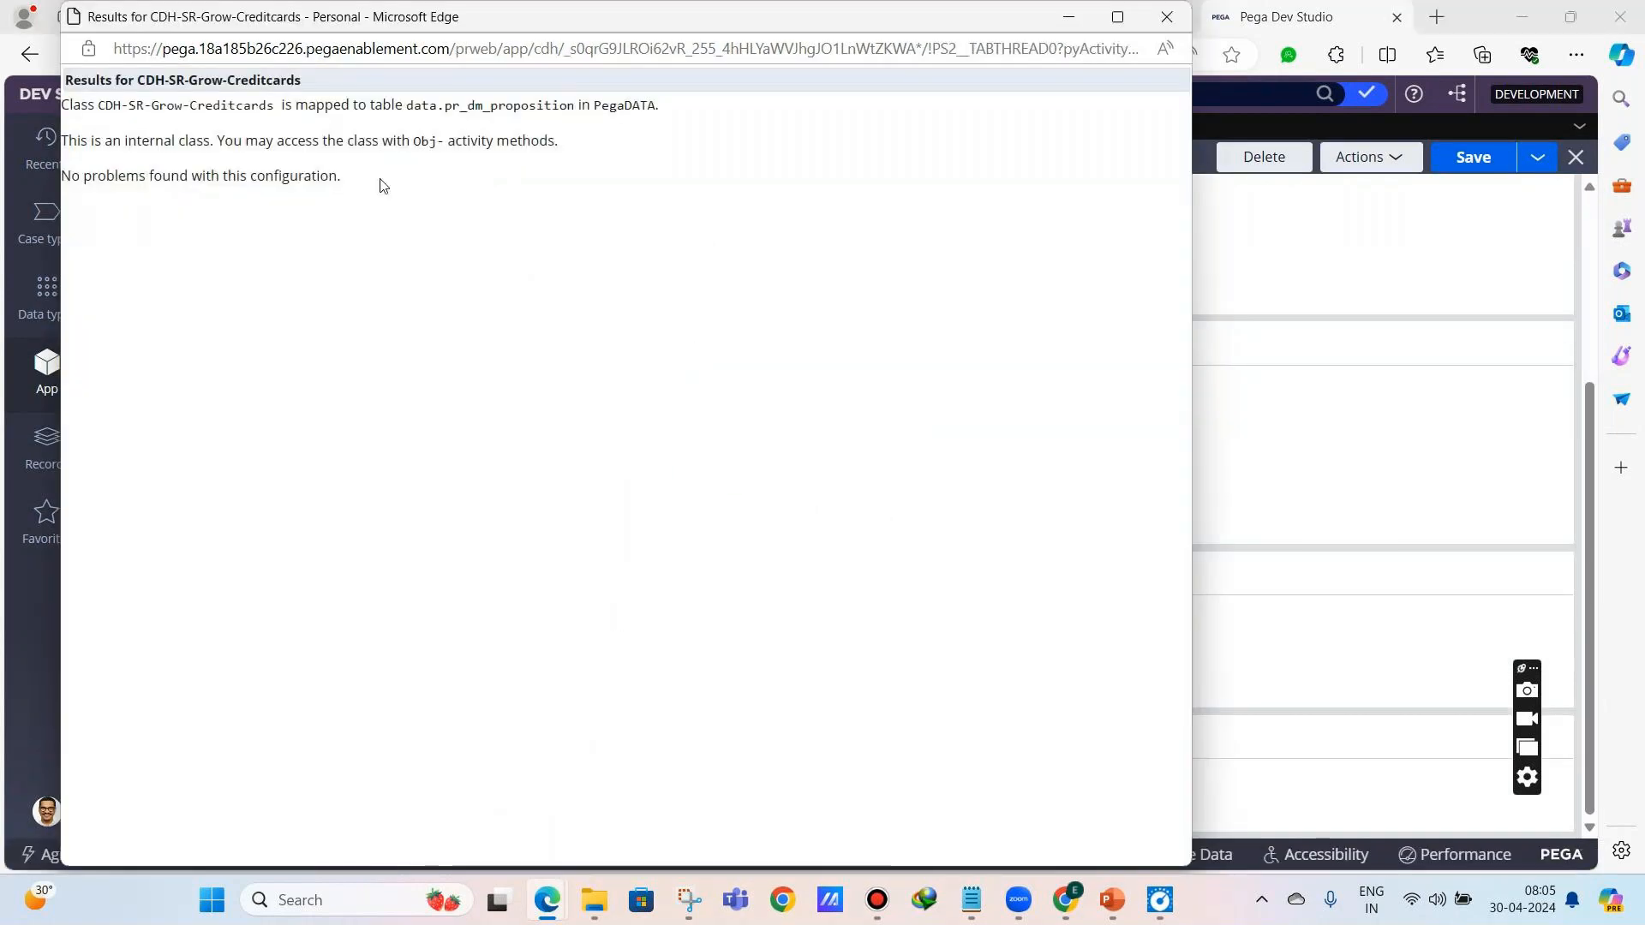
# - Check which table and database the Creditcards class maps to, copy the table name and close the results window
pyautogui.moveTo(204, 105); pyautogui.dragTo(486, 106)
pyautogui.rightClick(486, 104)
pyautogui.moveTo(445, 108); pyautogui.dragTo(566, 114)
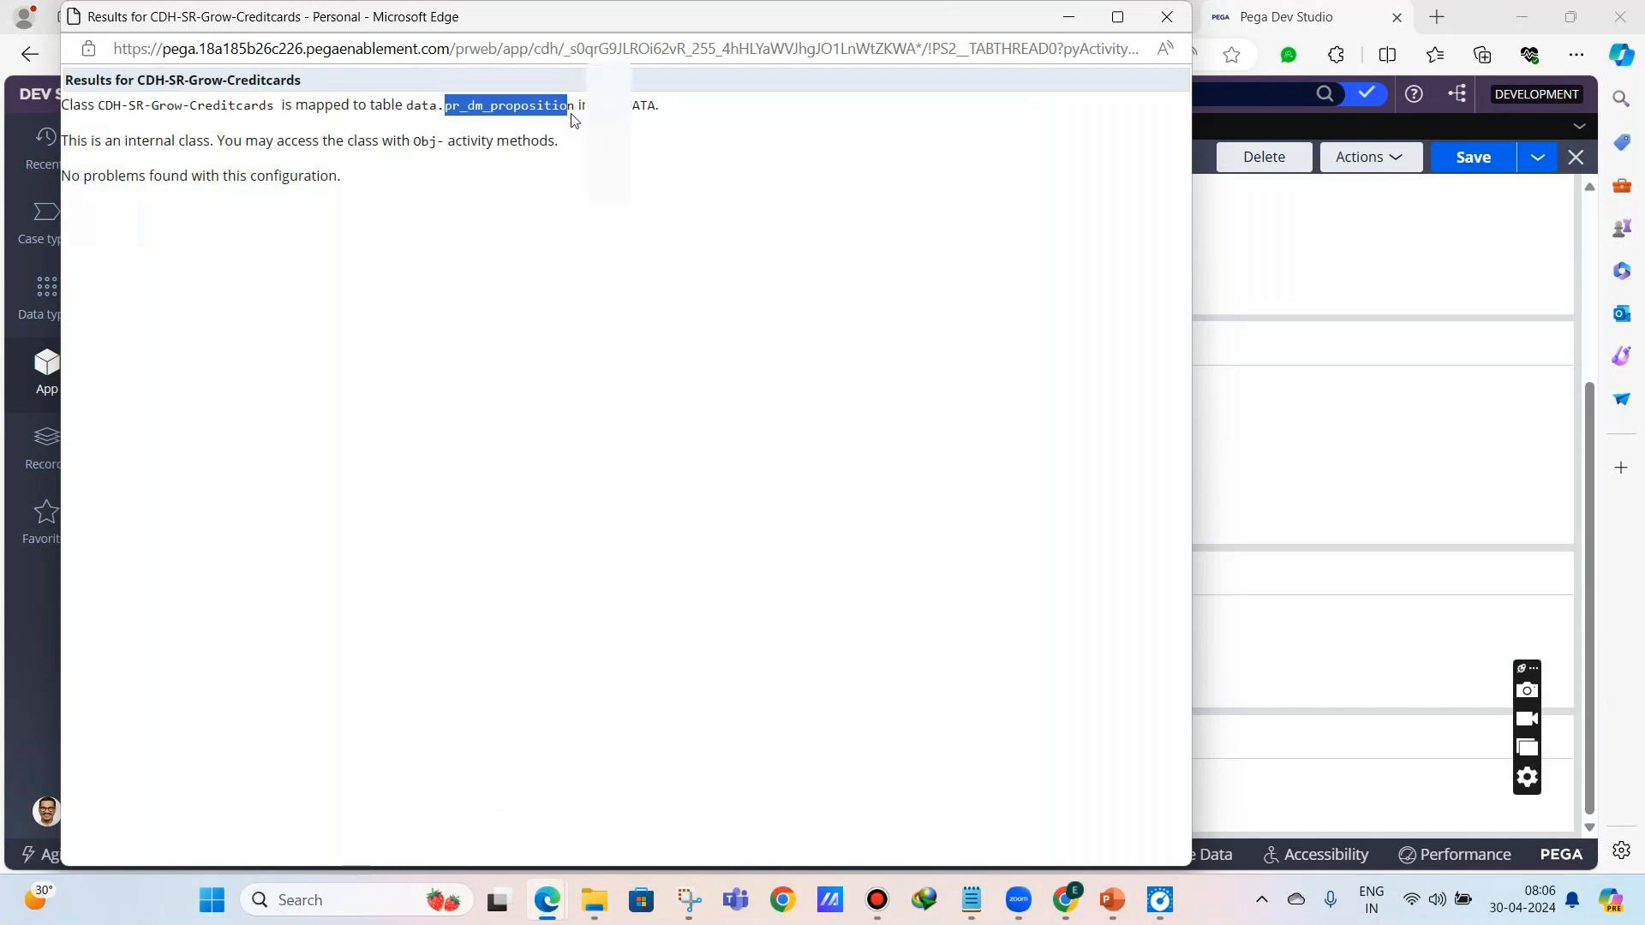
pyautogui.hotkey('ctrl', 'c')
pyautogui.moveTo(572, 109); pyautogui.dragTo(438, 108)
pyautogui.click(603, 114)
pyautogui.click(630, 111)
pyautogui.click(983, 205)
pyautogui.click(1167, 16)
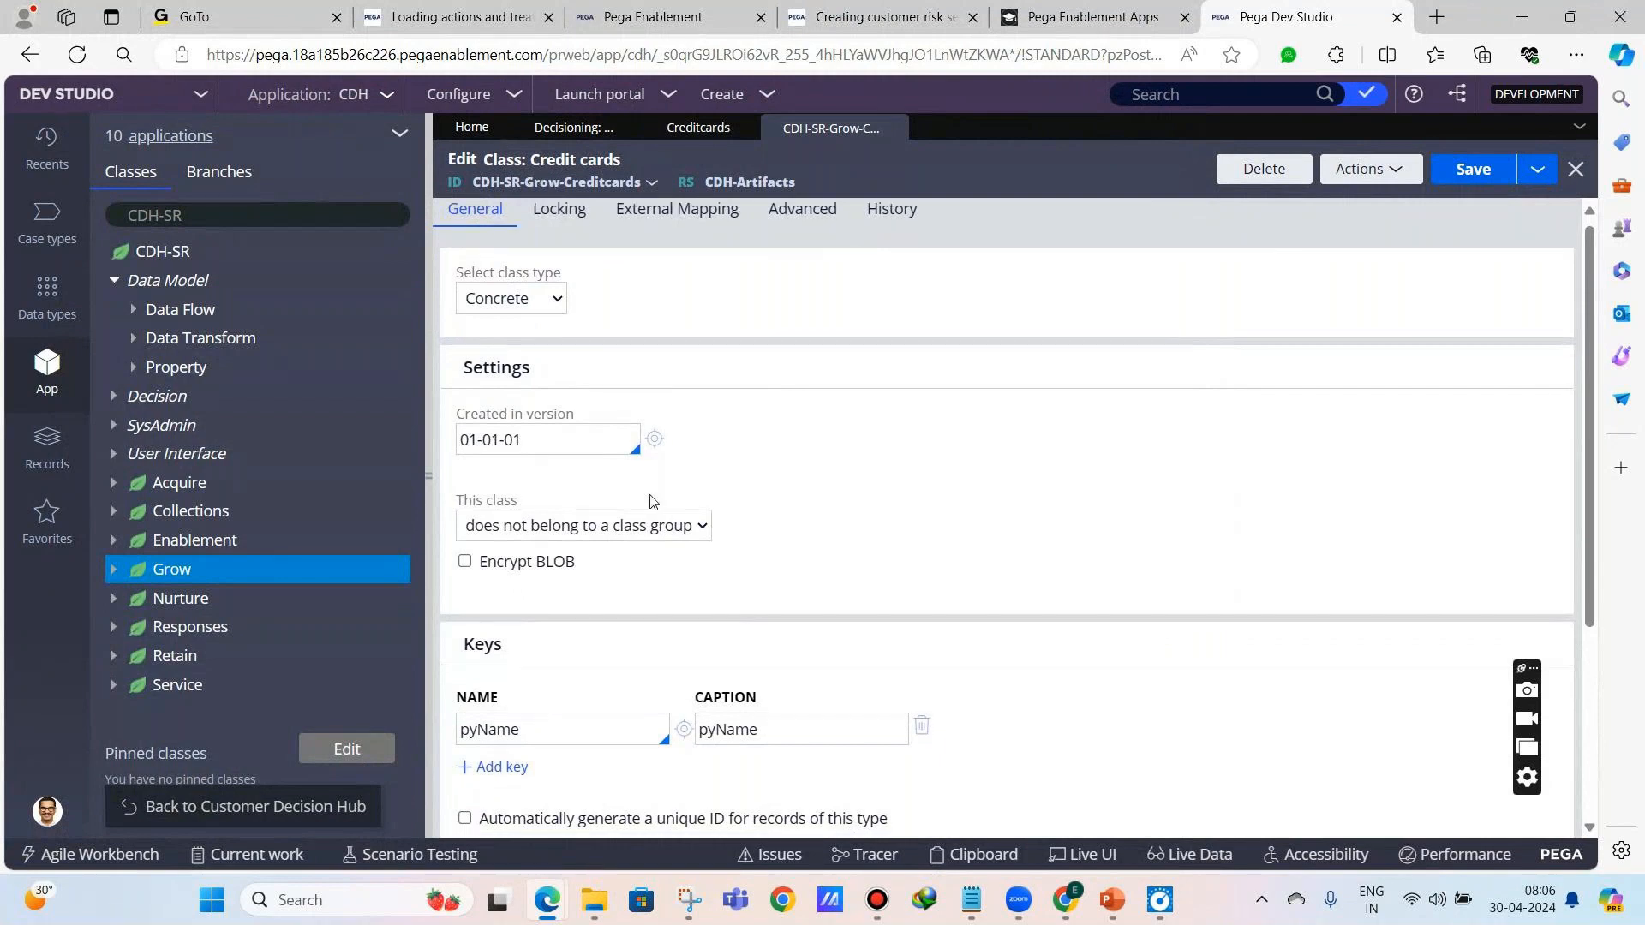
# - Test the Creditcards class's database table connection once more and close the results window
pyautogui.scroll(-3, 650, 501)
pyautogui.click(531, 789)
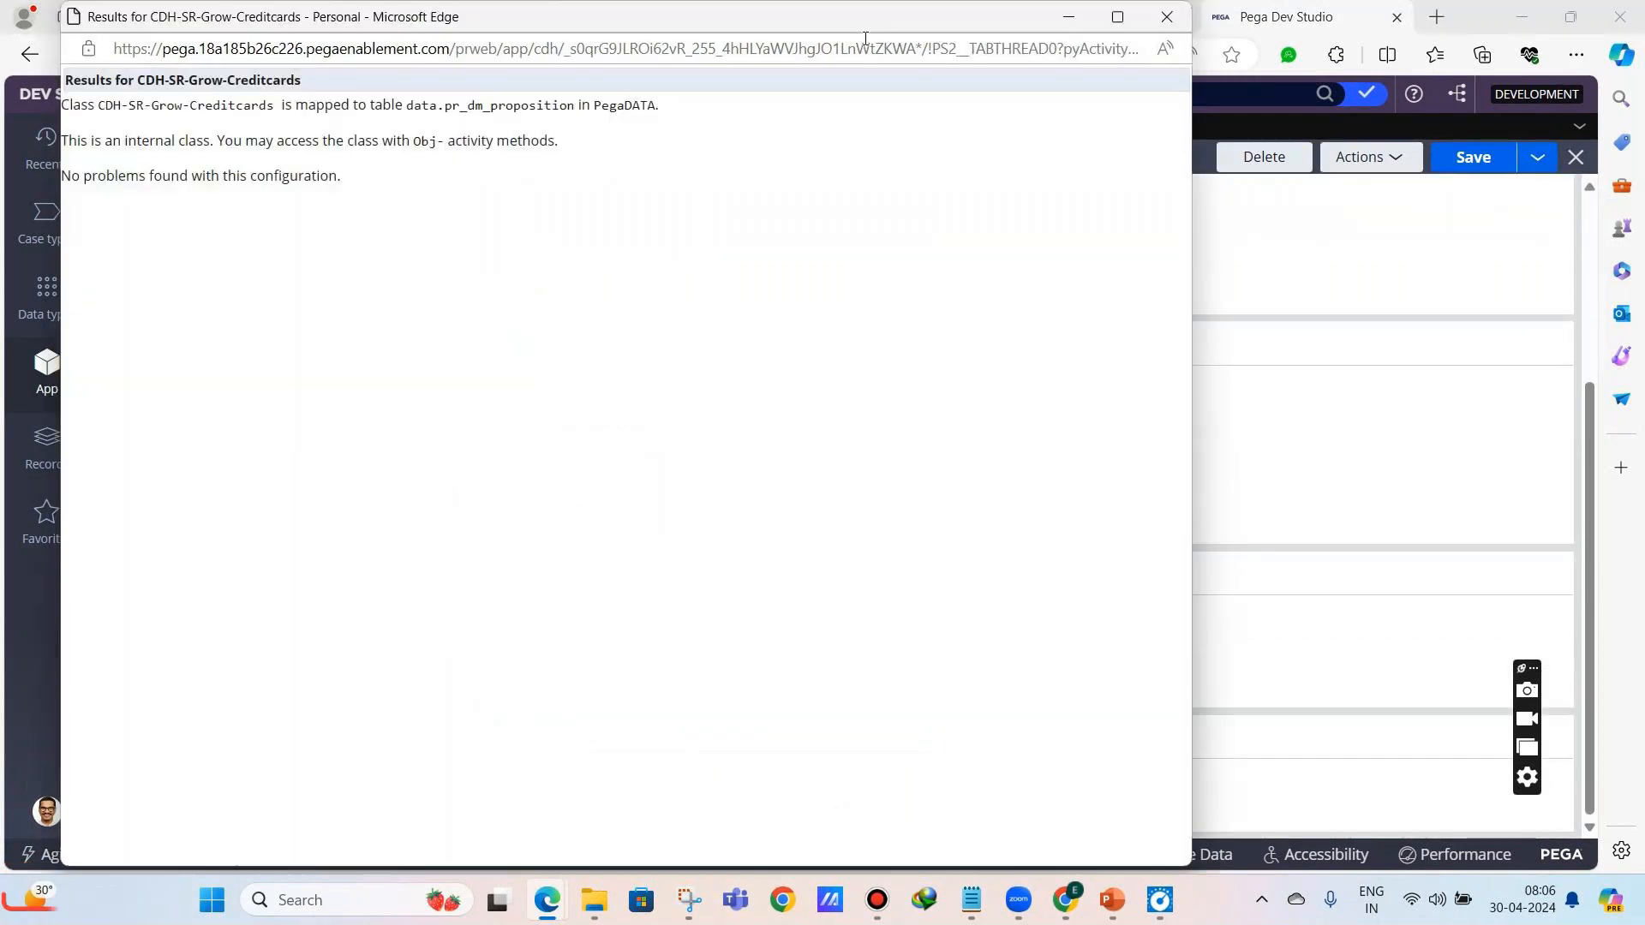
pyautogui.click(1178, 21)
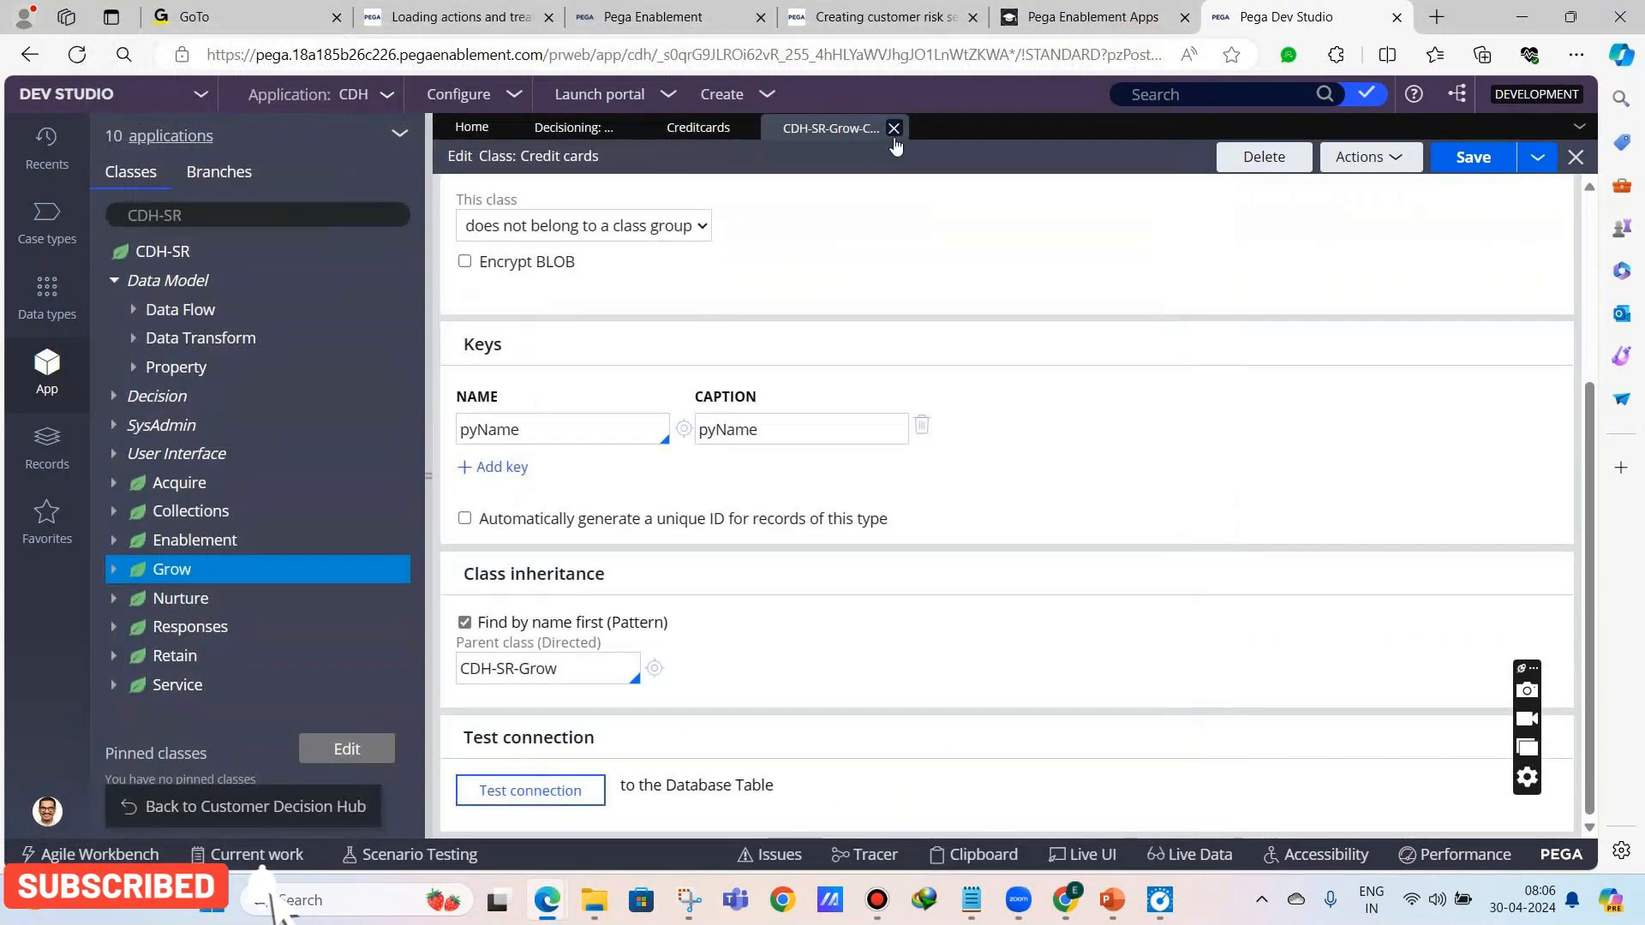
# - Close the Credit cards class record and open the Modify Schema wizard for the system database
pyautogui.click(894, 128)
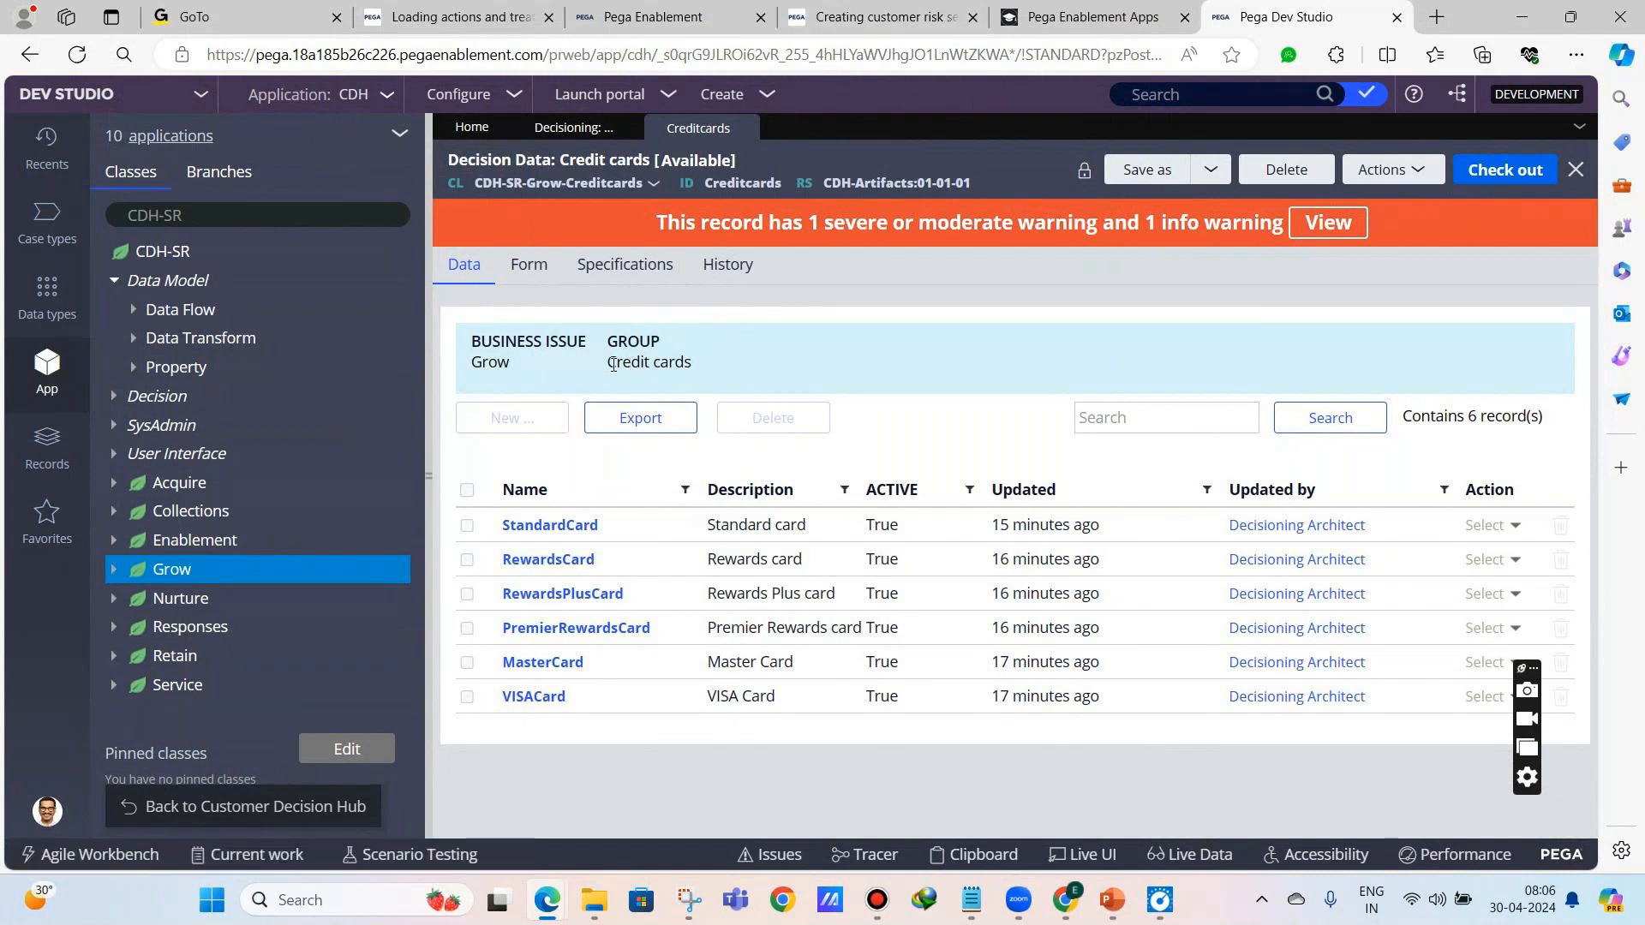
pyautogui.moveTo(624, 362); pyautogui.dragTo(691, 363)
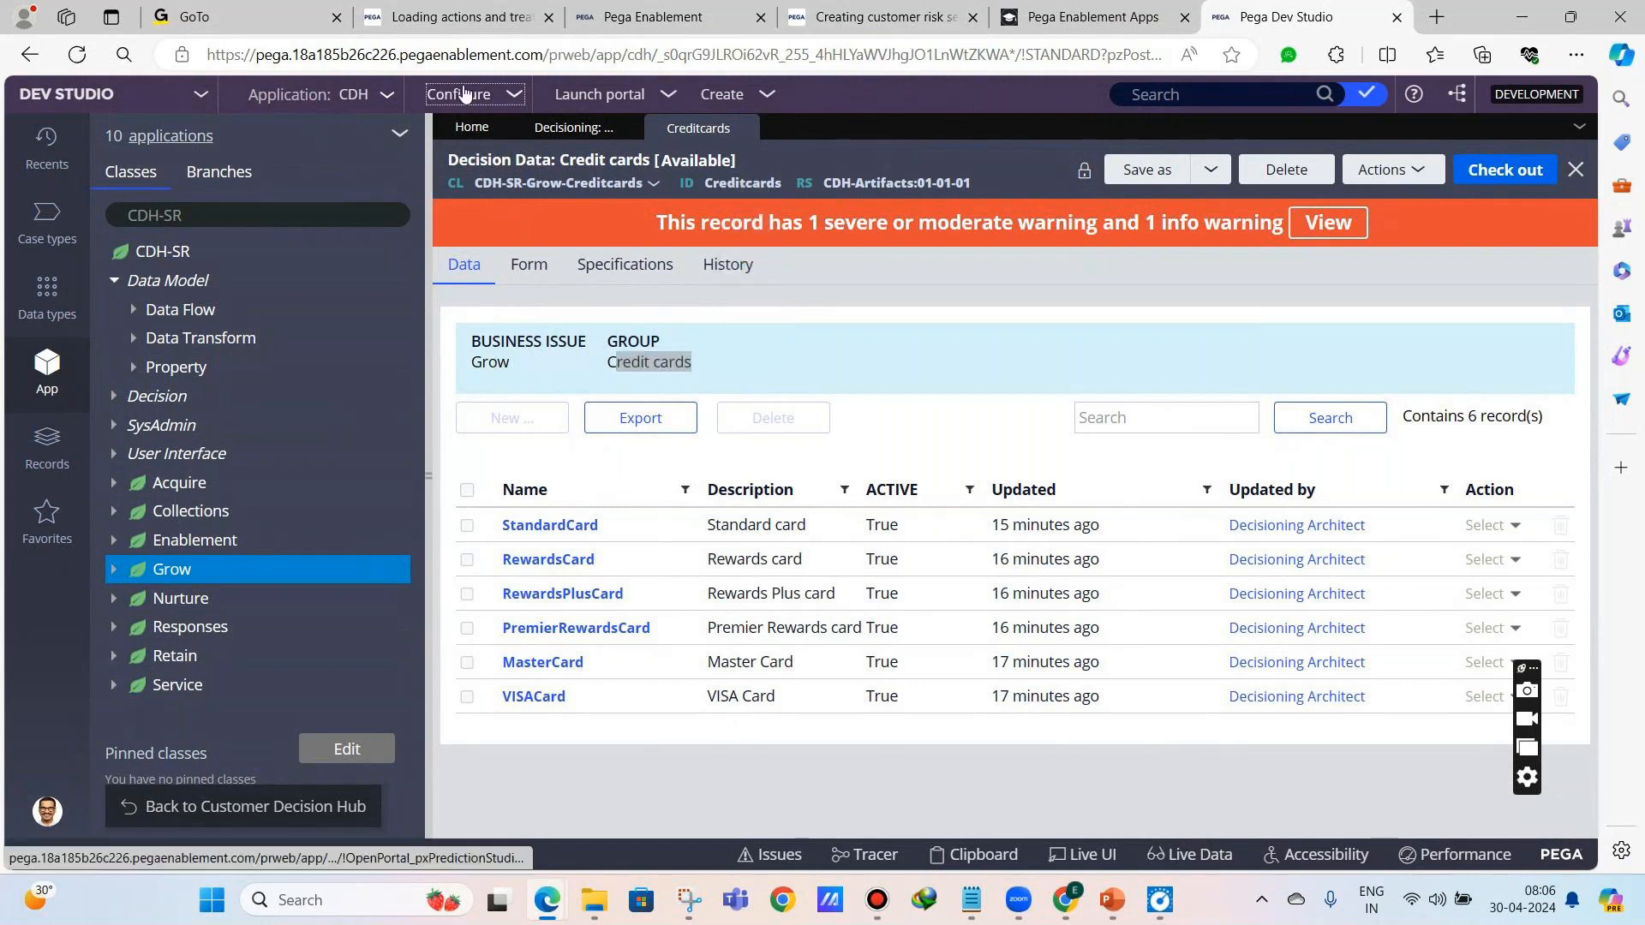
pyautogui.click(458, 95)
pyautogui.moveTo(410, 274)
pyautogui.moveTo(520, 370)
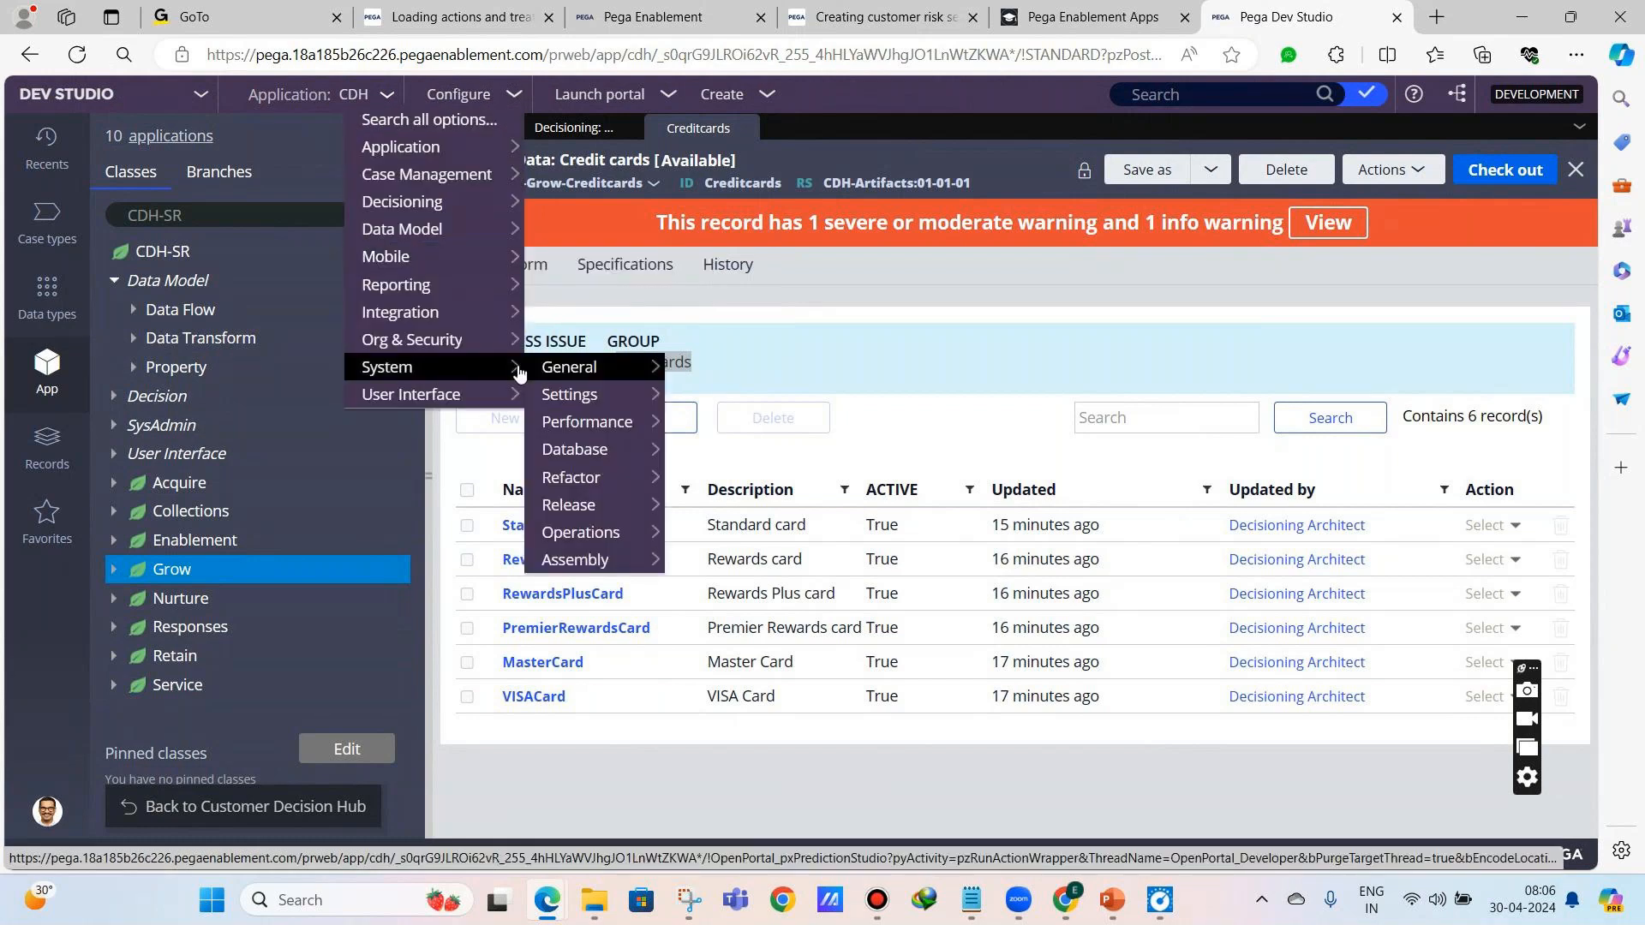
pyautogui.moveTo(597, 452)
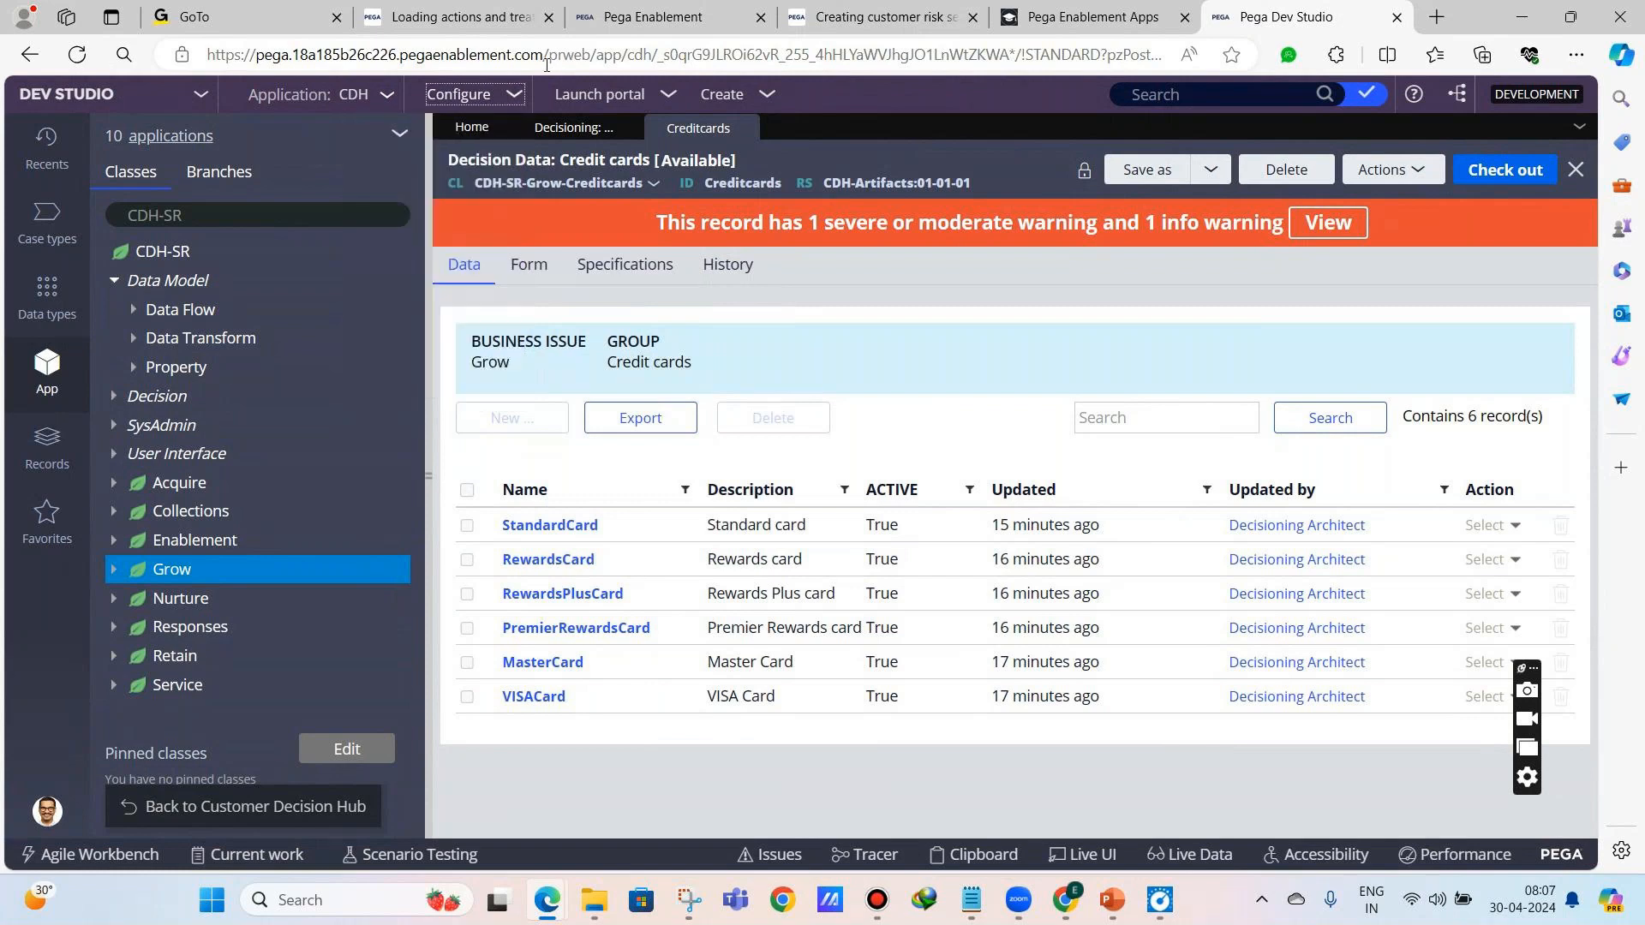
pyautogui.click(462, 94)
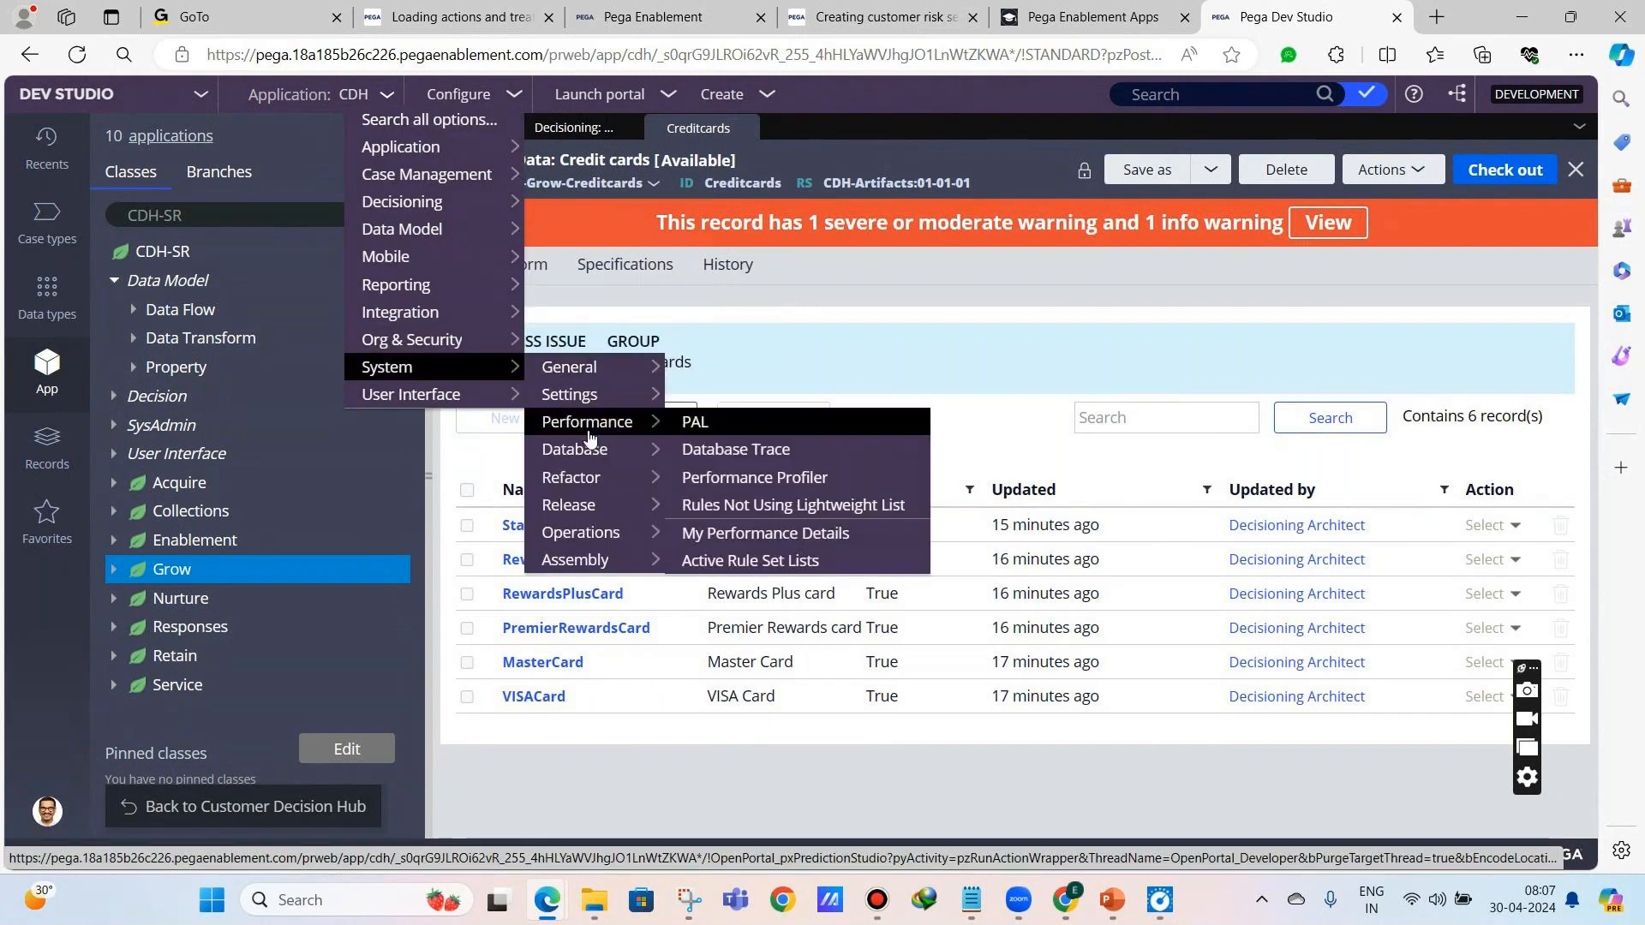
pyautogui.moveTo(474, 405)
pyautogui.moveTo(581, 456)
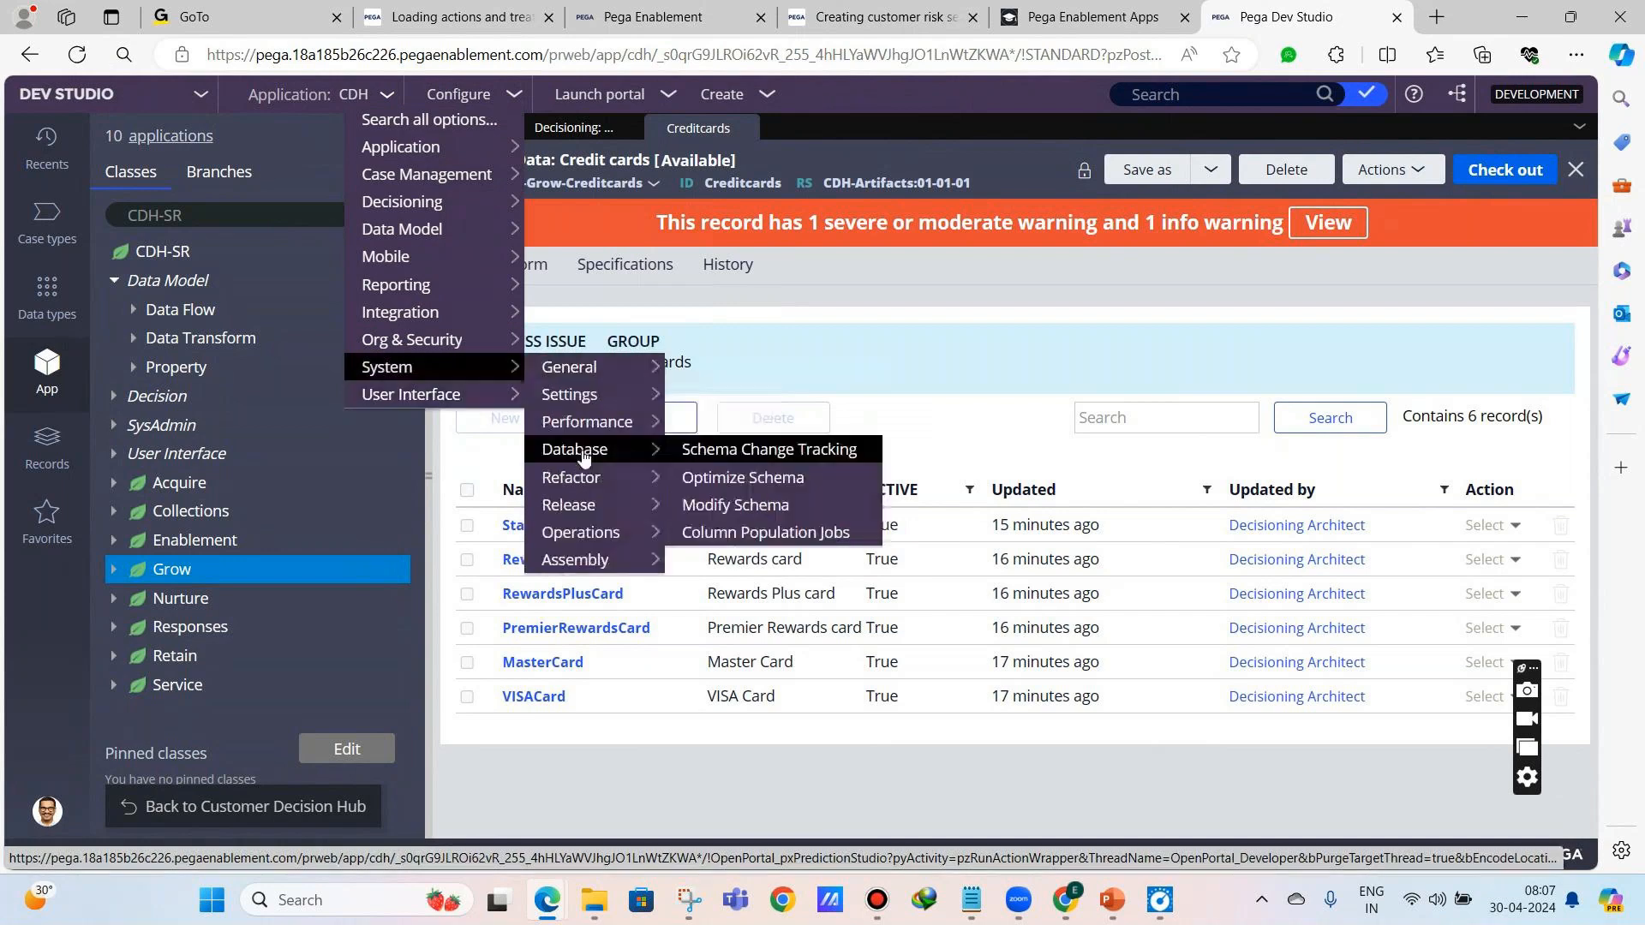
pyautogui.click(737, 504)
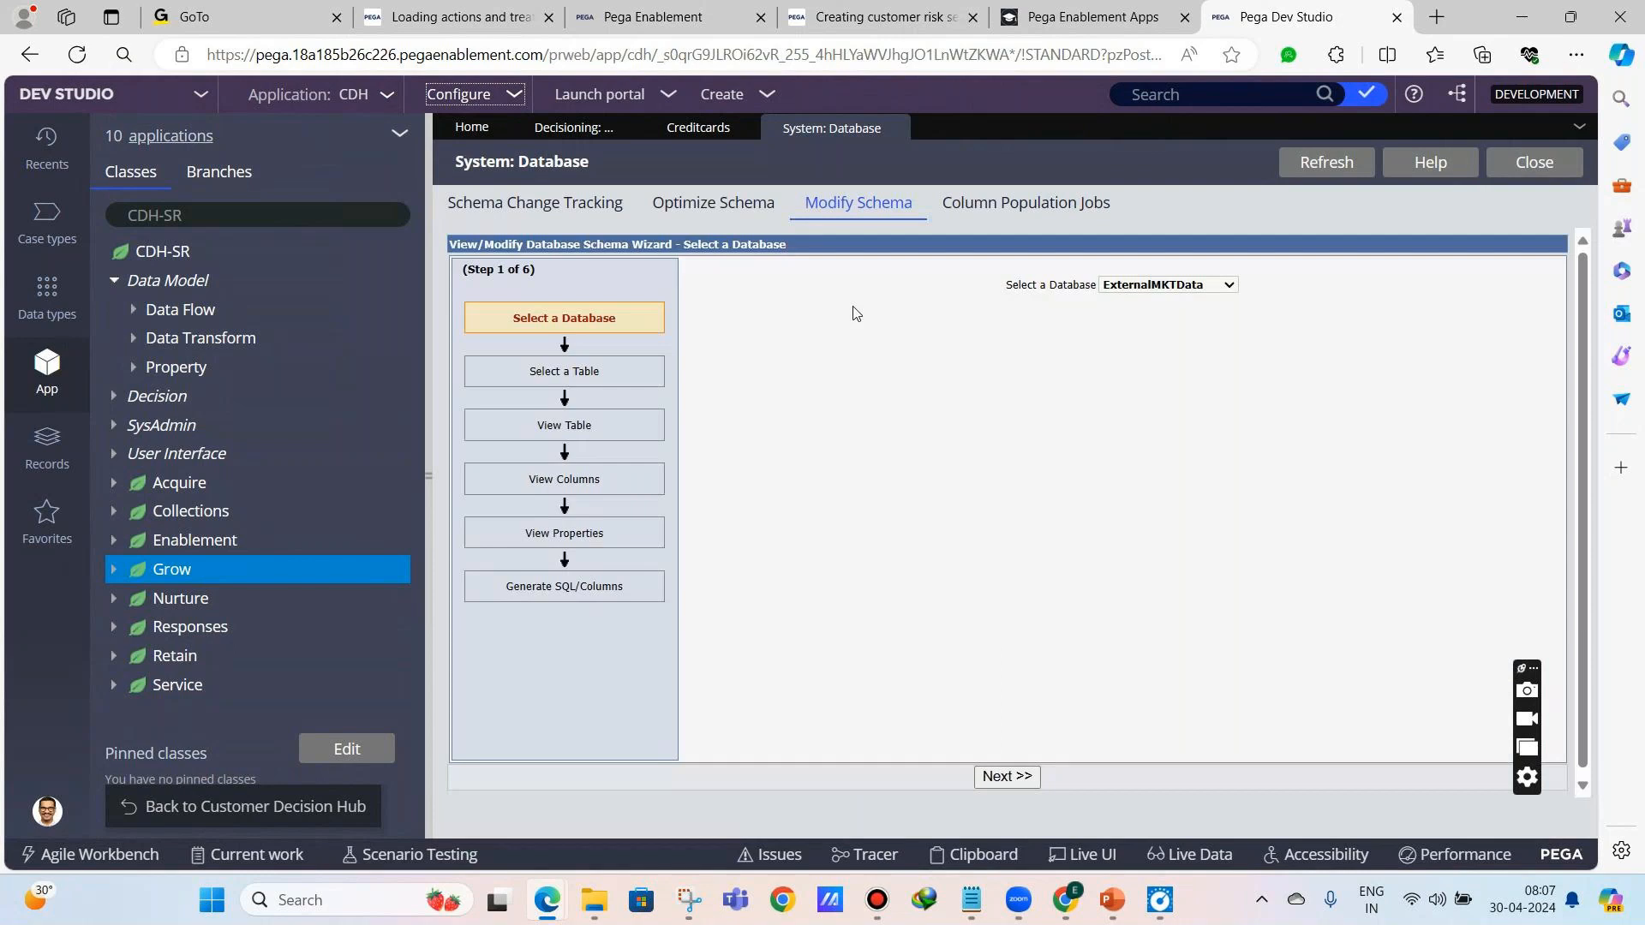
# - Choose the PegaDATA database in the schema wizard and continue to the table selection
pyautogui.click(1114, 286)
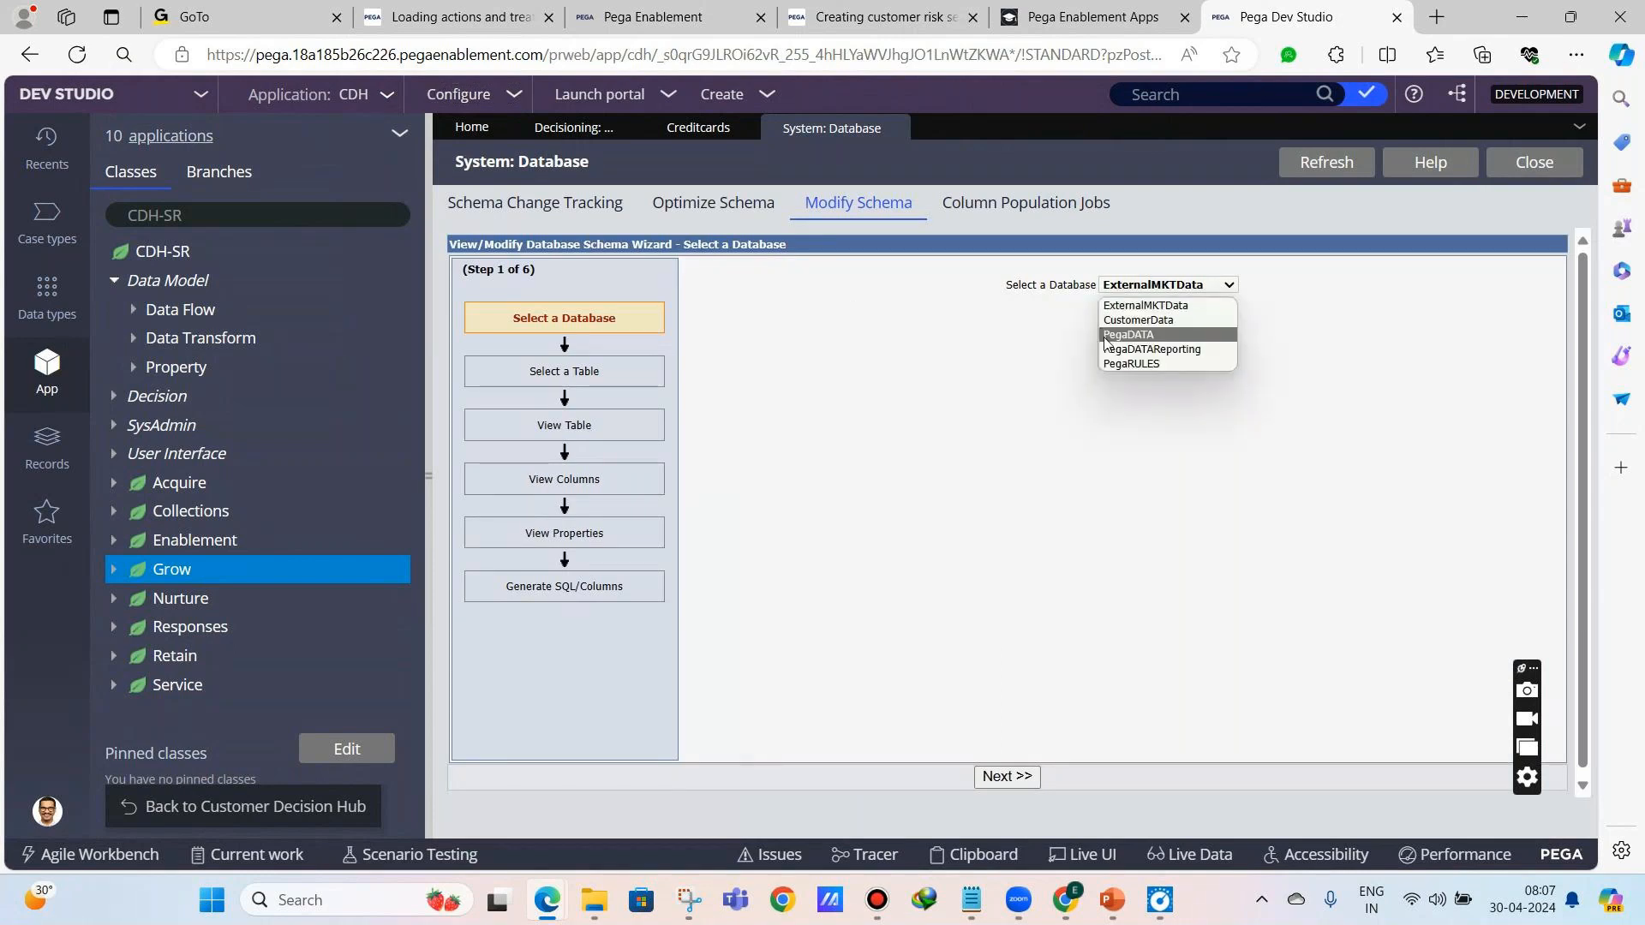
pyautogui.click(1128, 334)
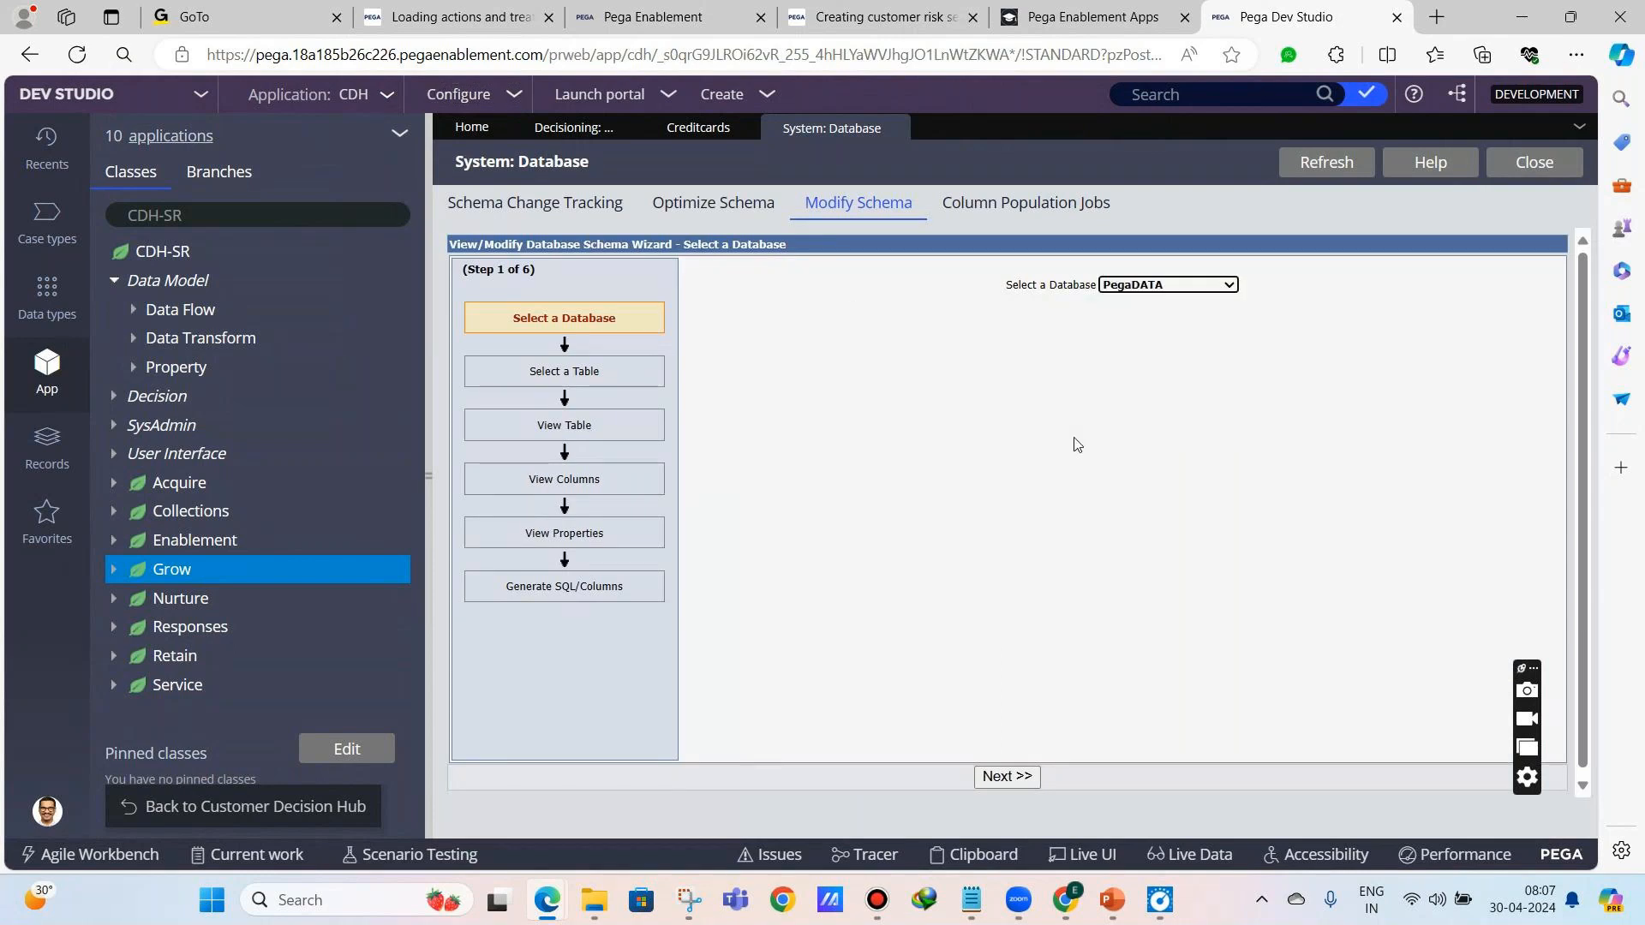
pyautogui.click(1019, 783)
# - Try to find the Credit cards class's table in the list of PegaDATA tables
pyautogui.click(1102, 286)
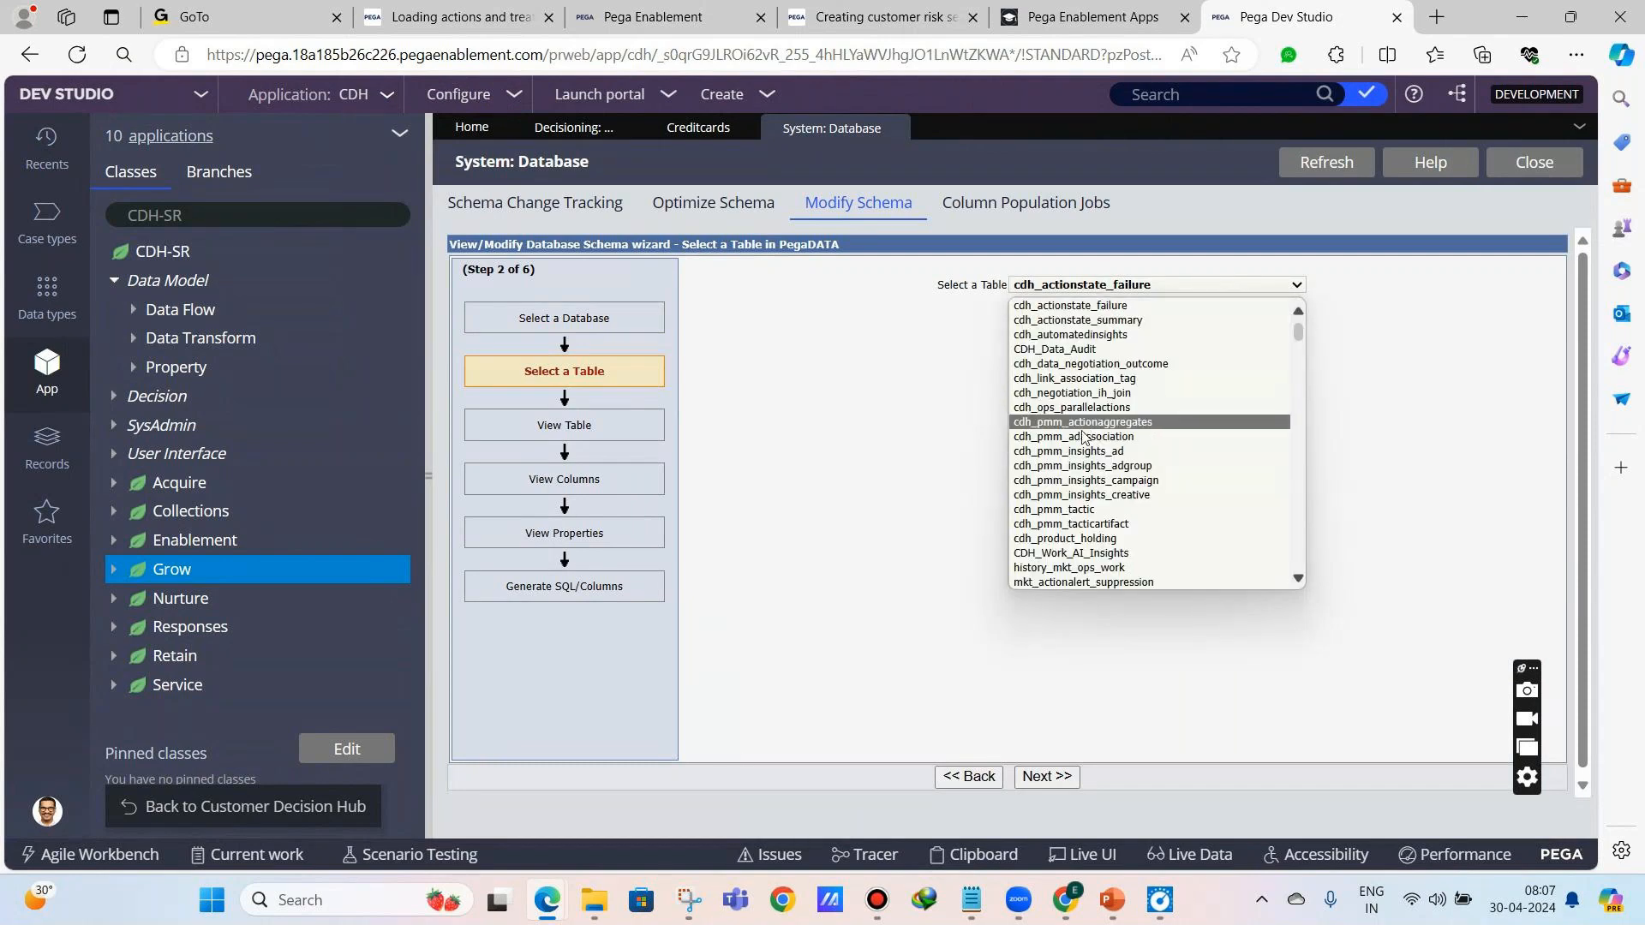
pyautogui.scroll(-5, 1085, 446)
pyautogui.scroll(-5, 1086, 471)
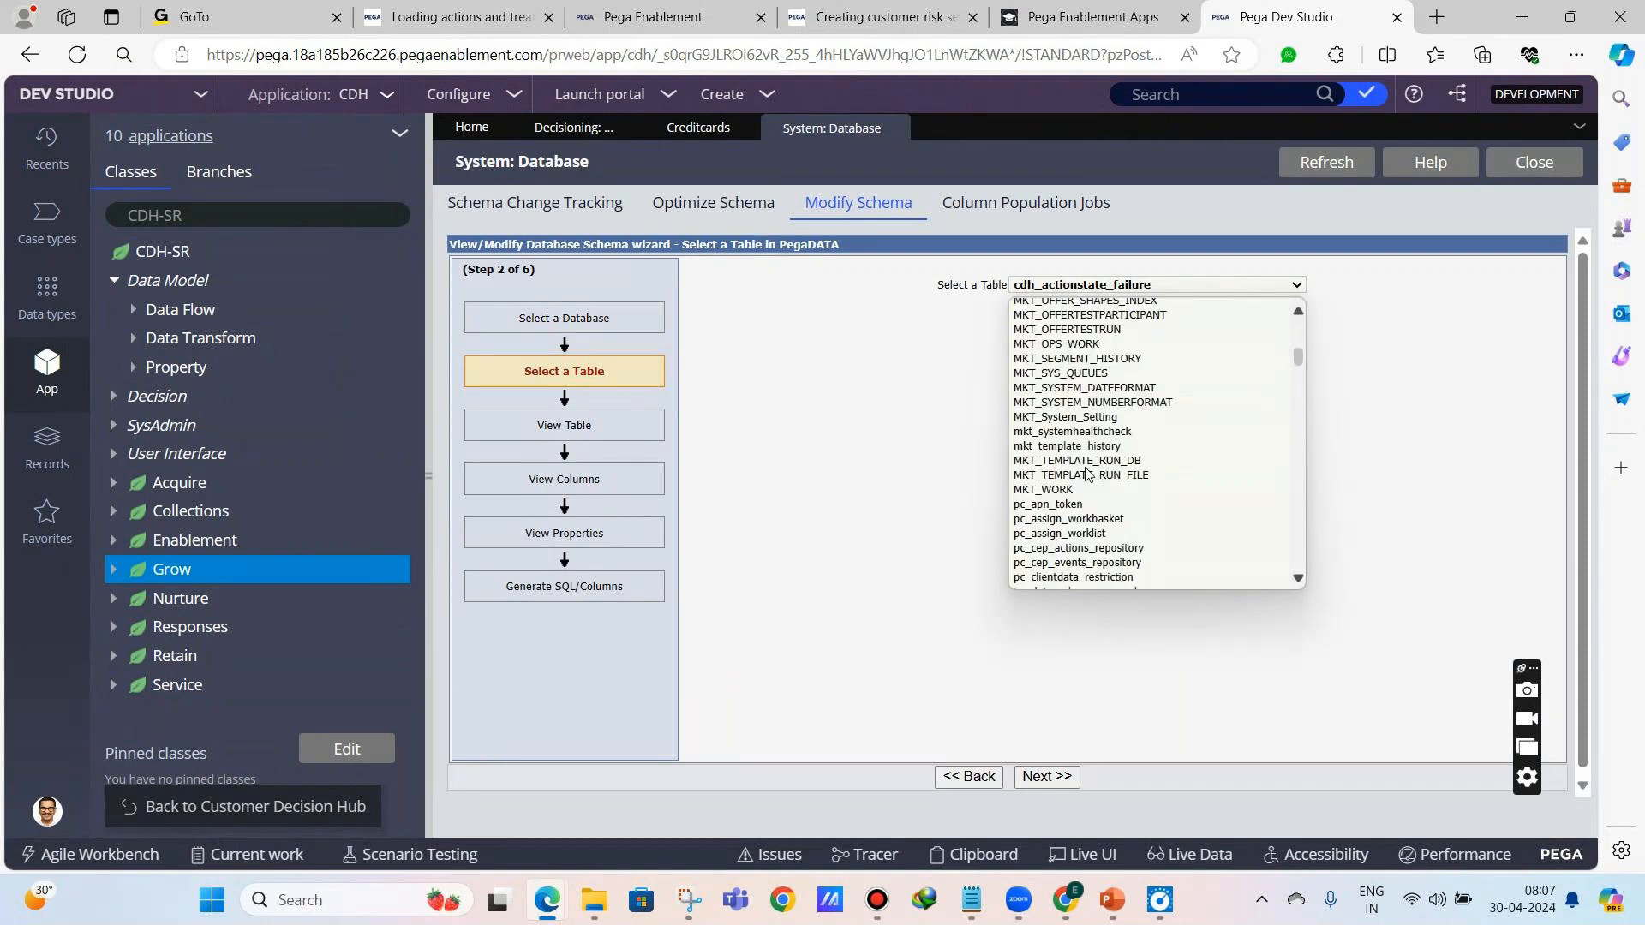
pyautogui.write('pr_metadata')
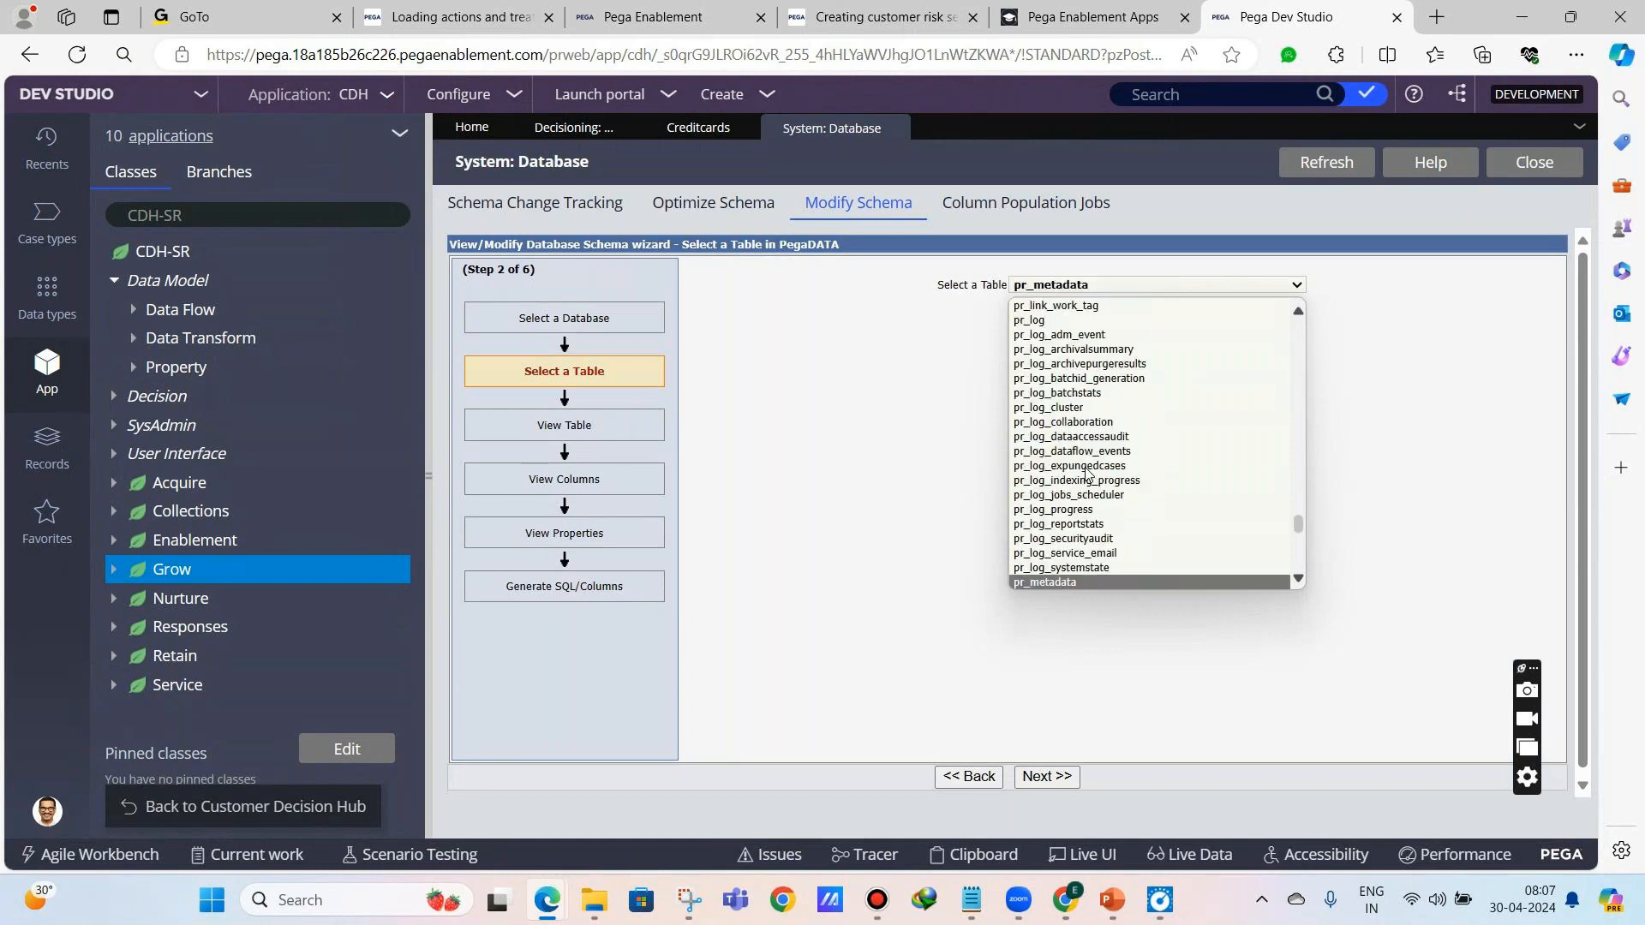
pyautogui.scroll(-3, 1086, 472)
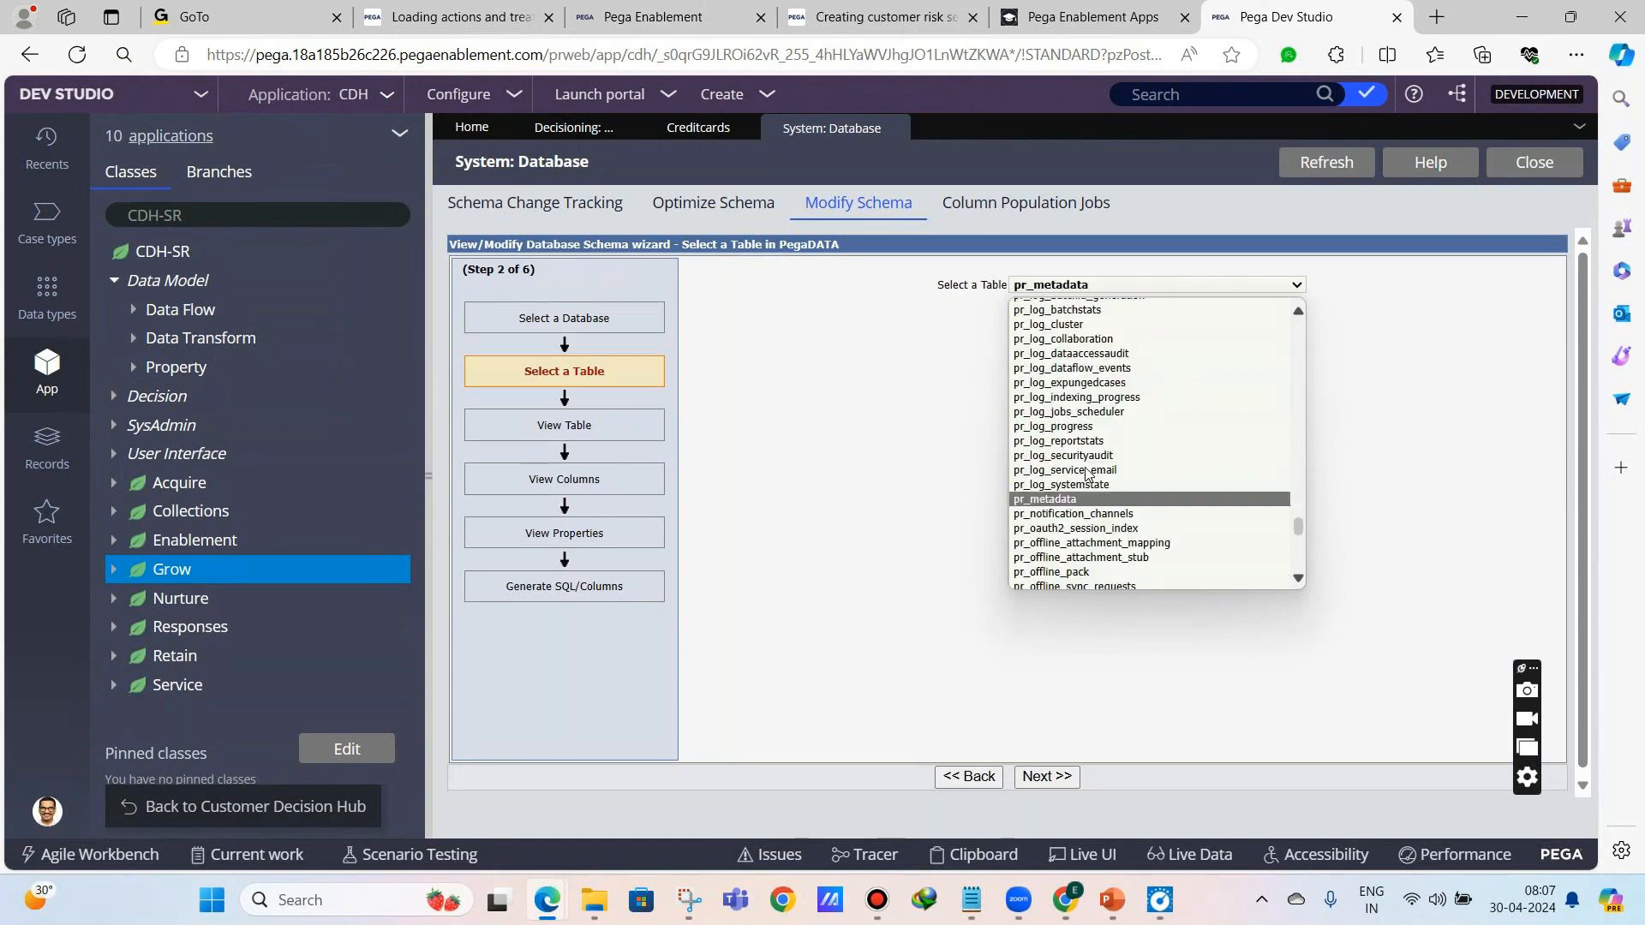
pyautogui.scroll(-5, 1067, 499)
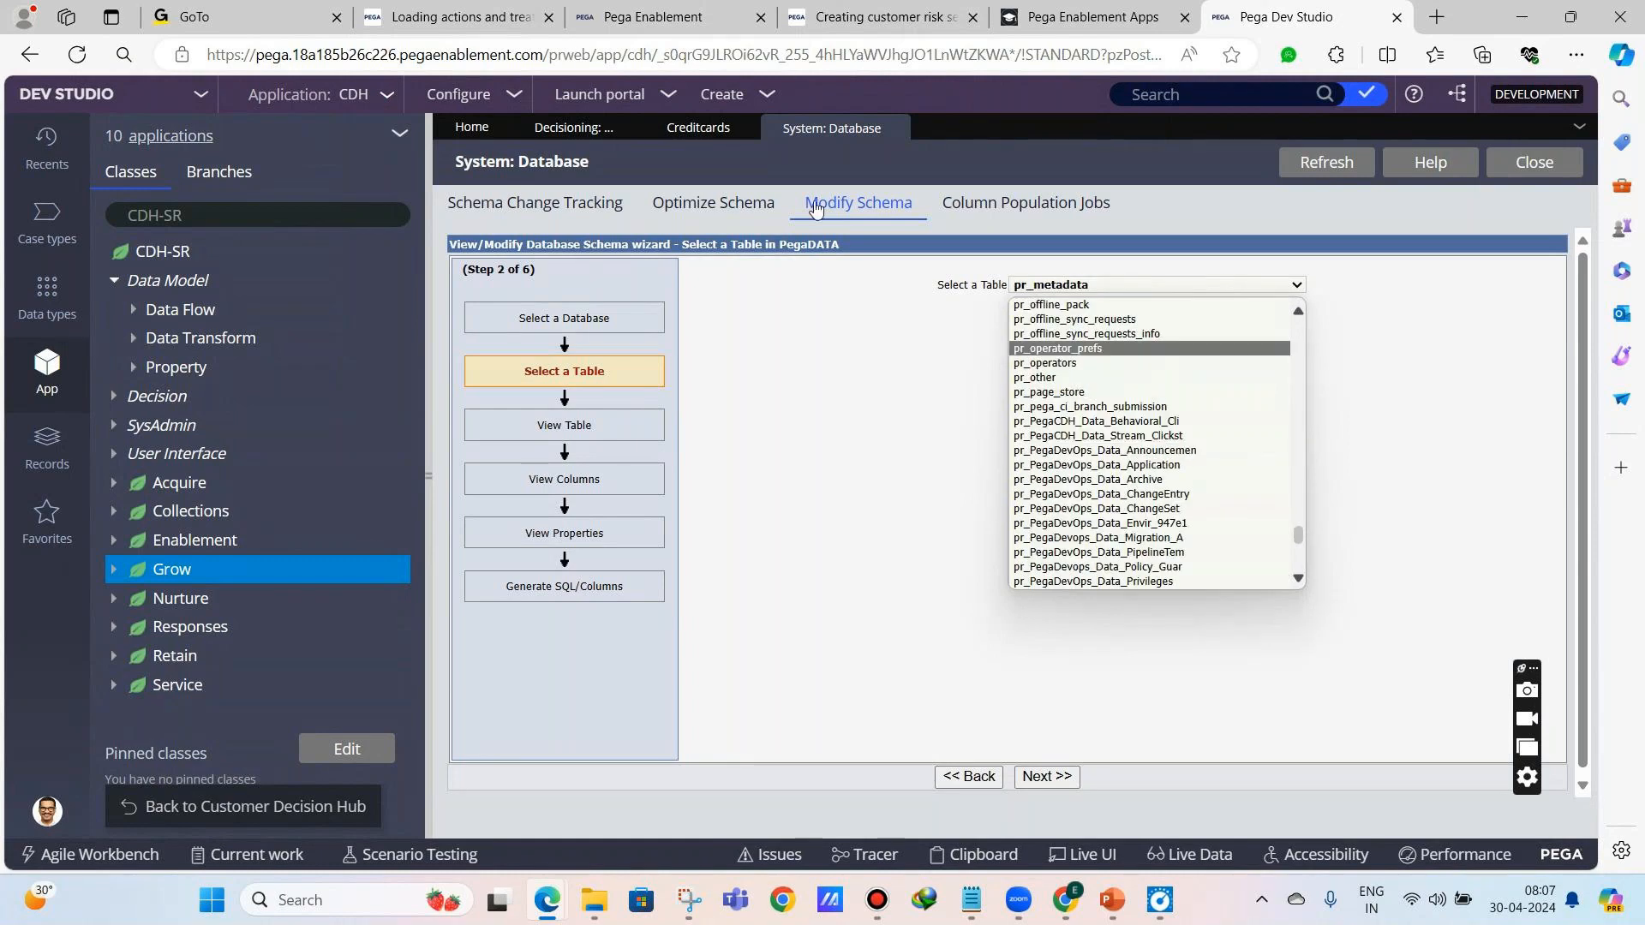
# - Reopen the CDH-SR-Grow-Creditcards class record from the decision data and test its connection to check the table name
pyautogui.click(698, 127)
pyautogui.click(610, 185)
pyautogui.click(546, 235)
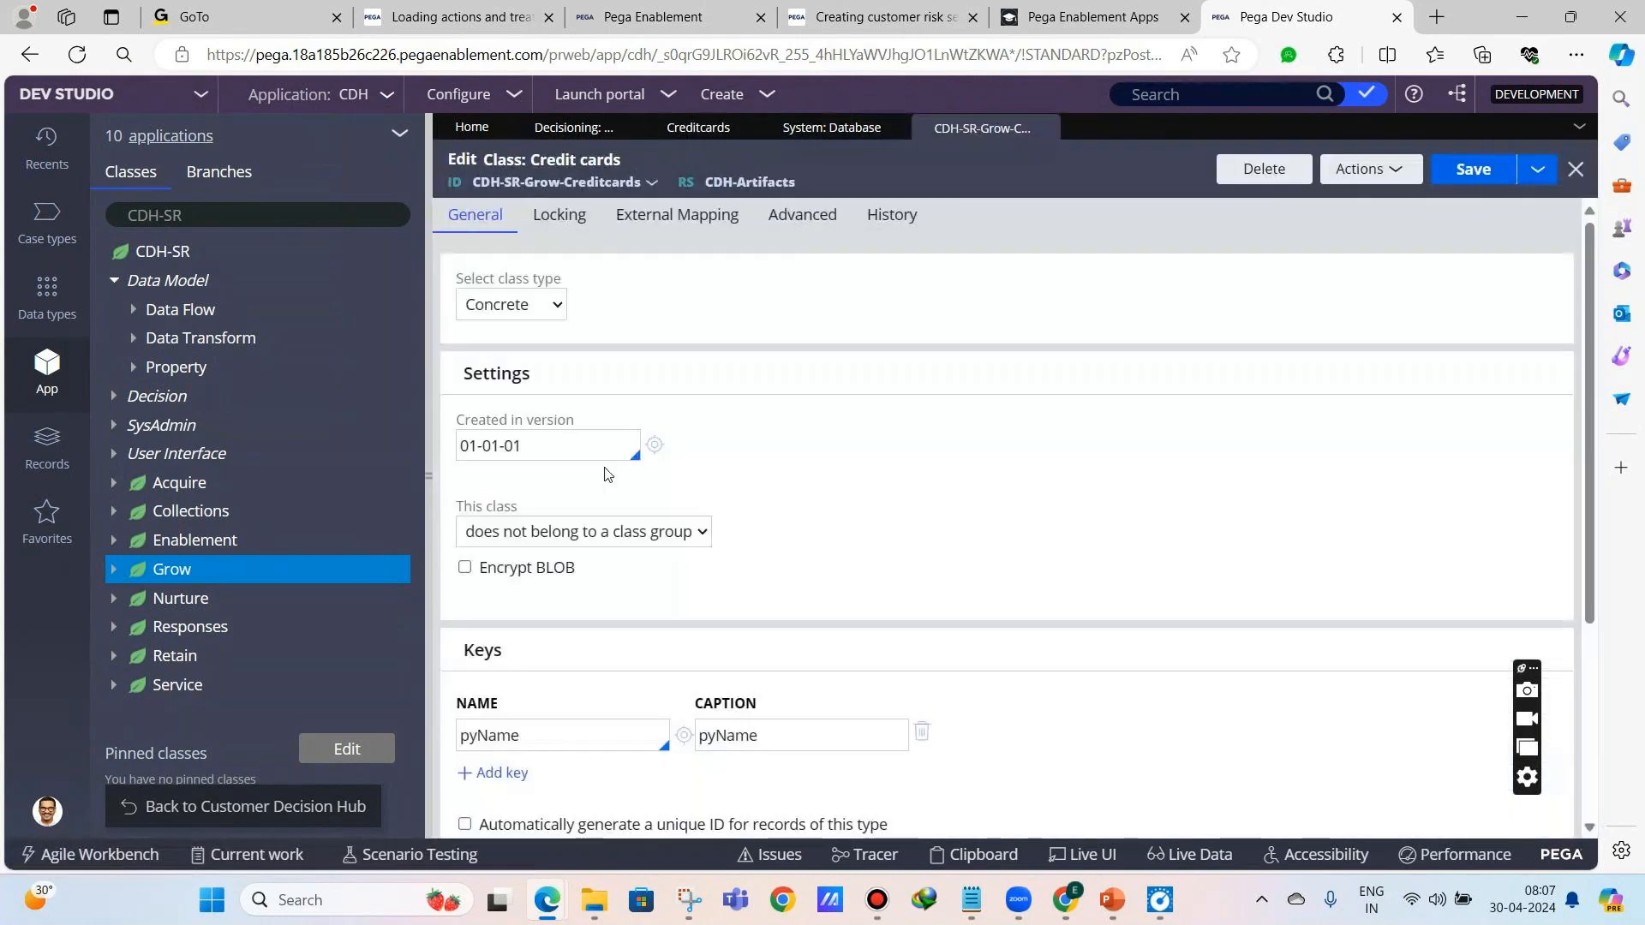
pyautogui.scroll(-5, 606, 474)
pyautogui.click(514, 793)
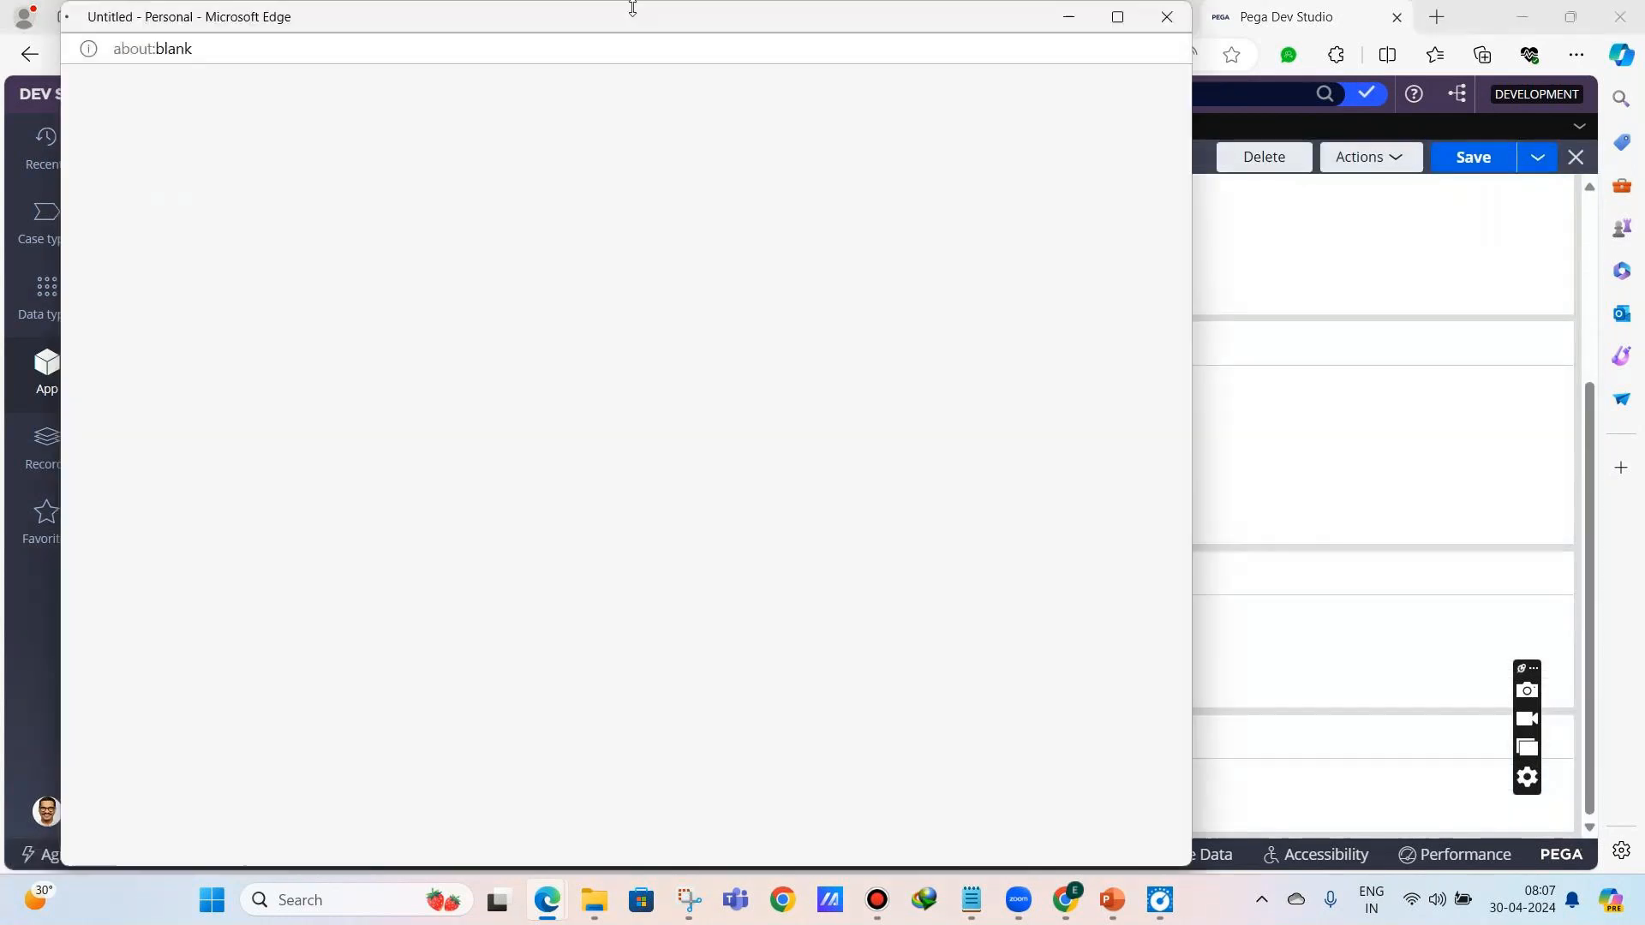
pyautogui.click(1456, 283)
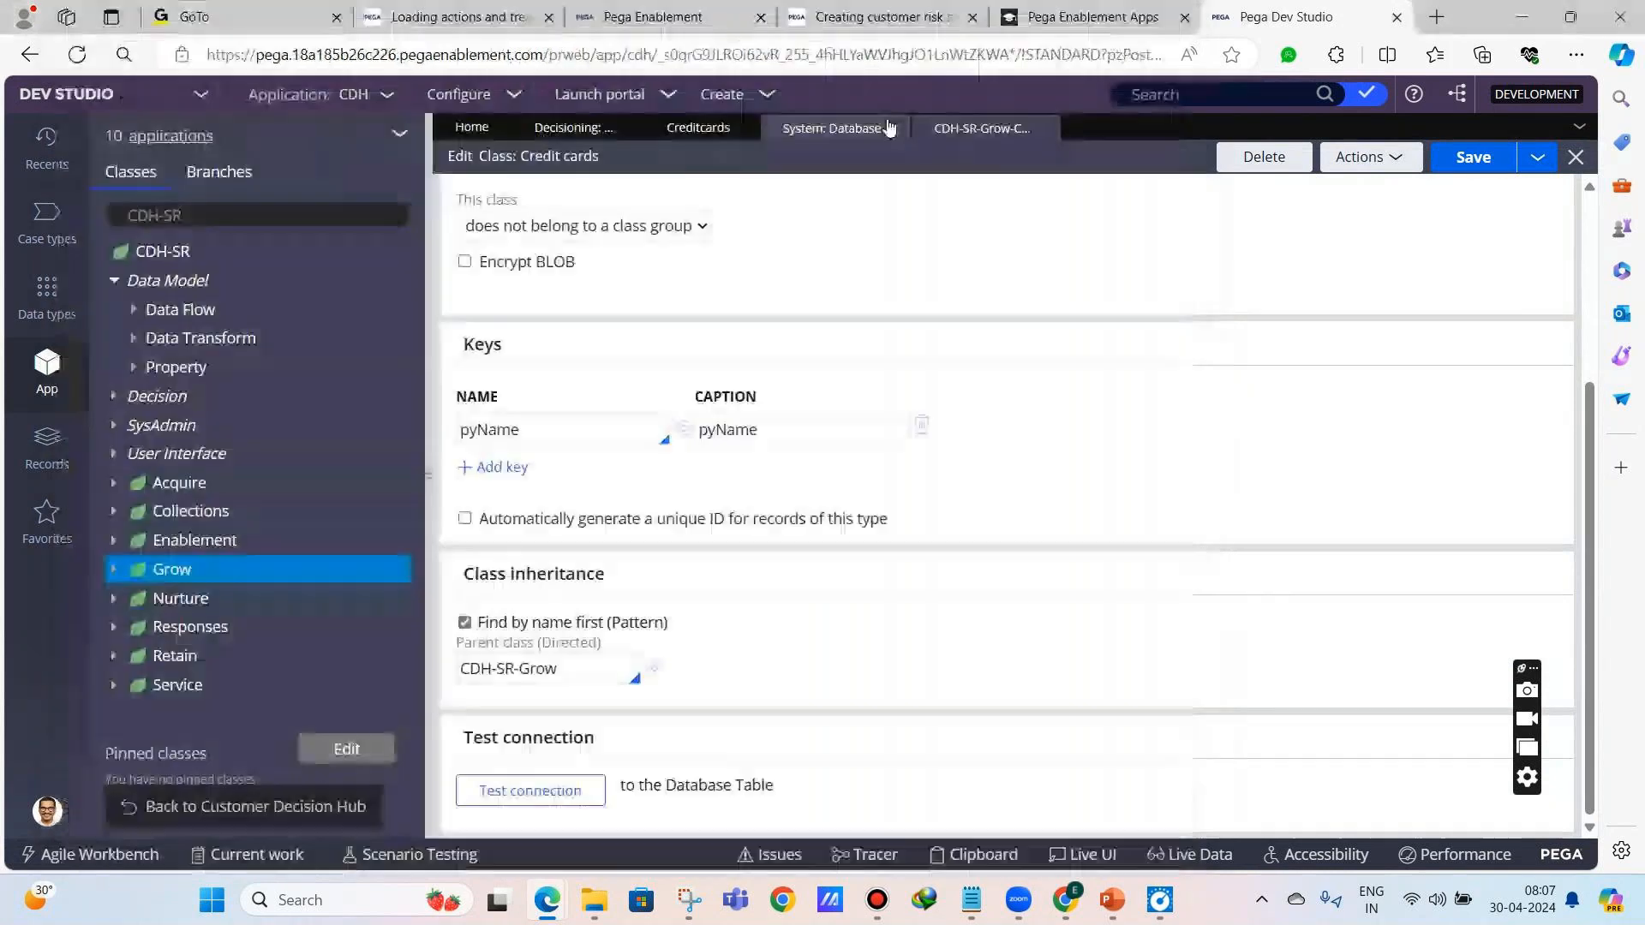
# - Return to the schema wizard, select the pr_dm_proposition table and view its details
pyautogui.click(886, 127)
pyautogui.click(1055, 287)
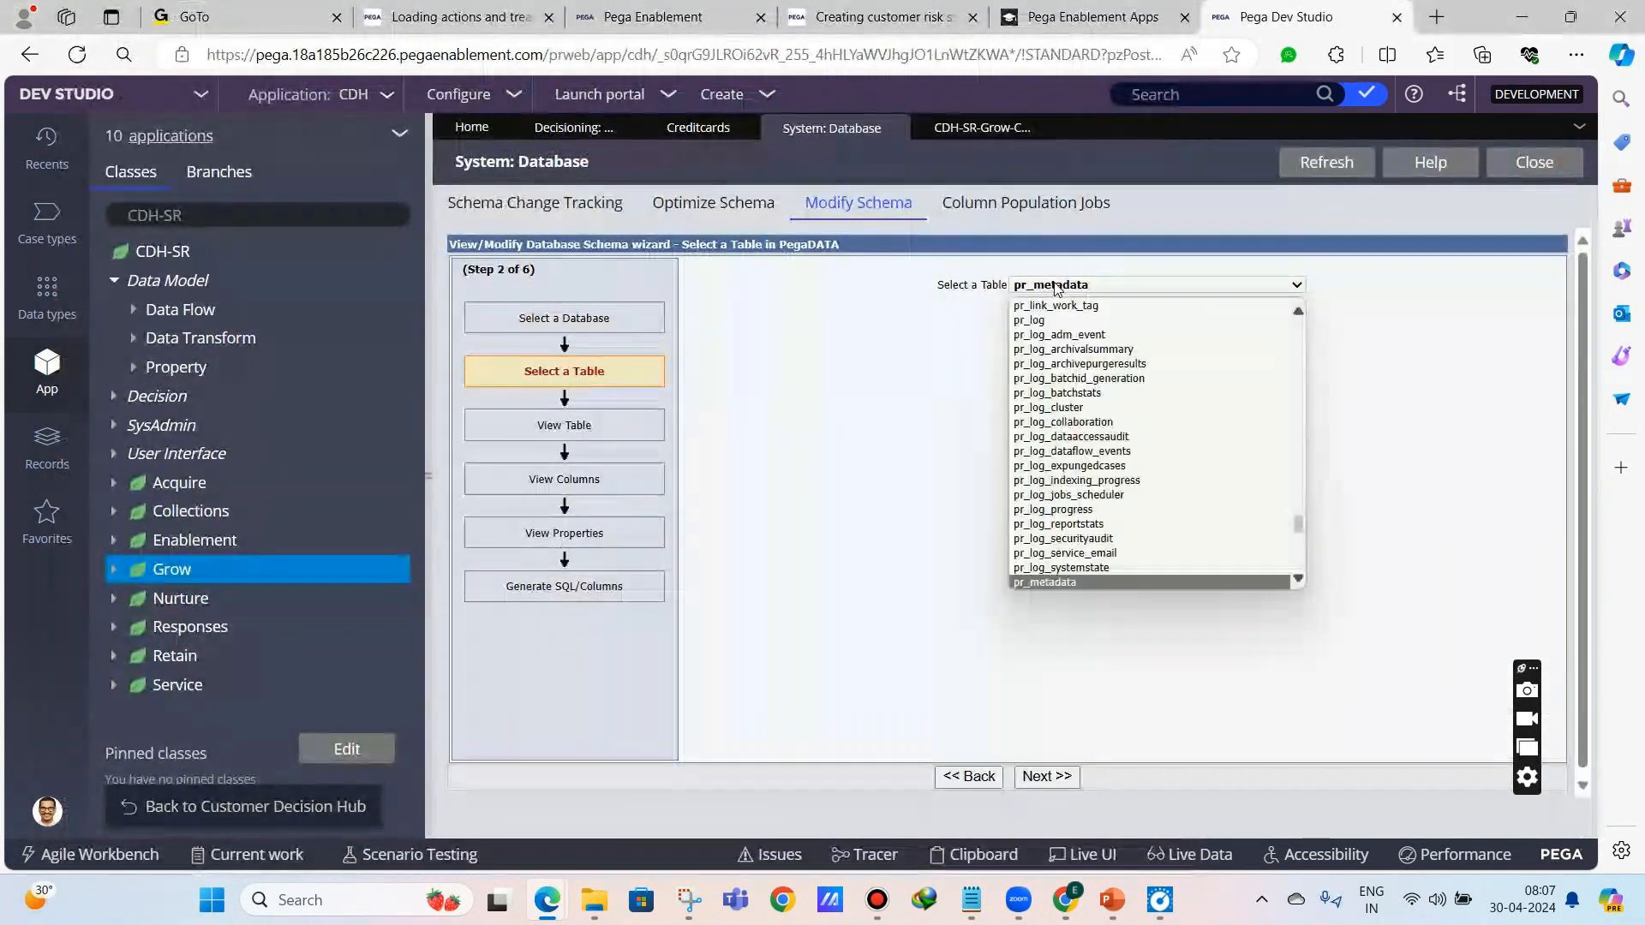
pyautogui.write('pr_d')
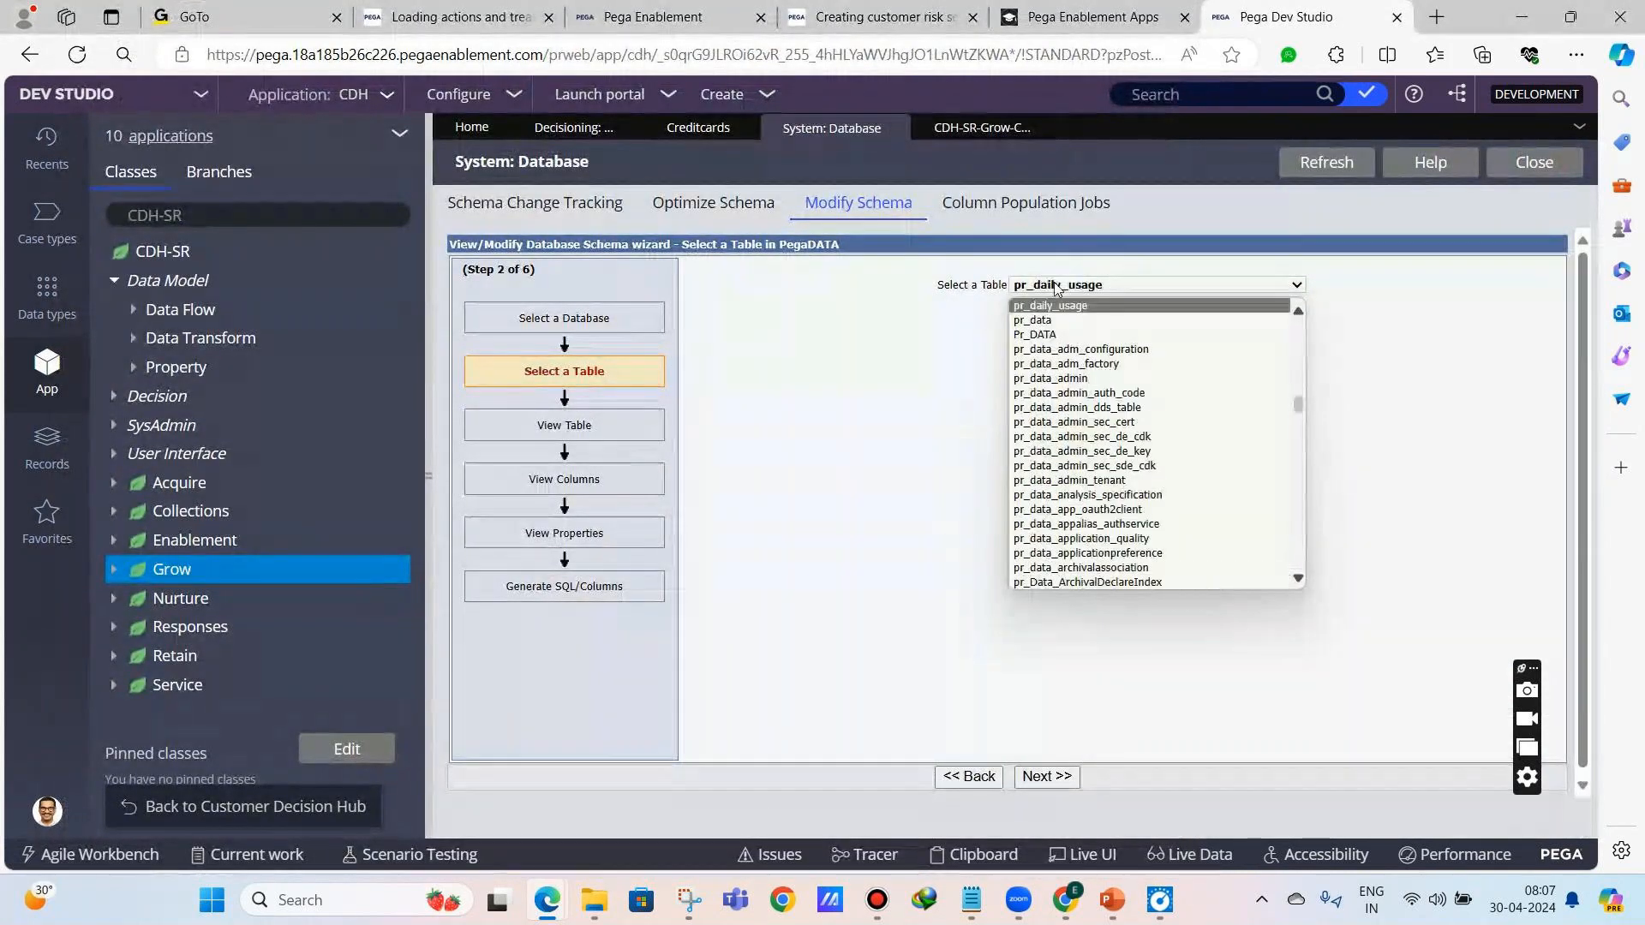
pyautogui.write('mkt_actionalert_suppression')
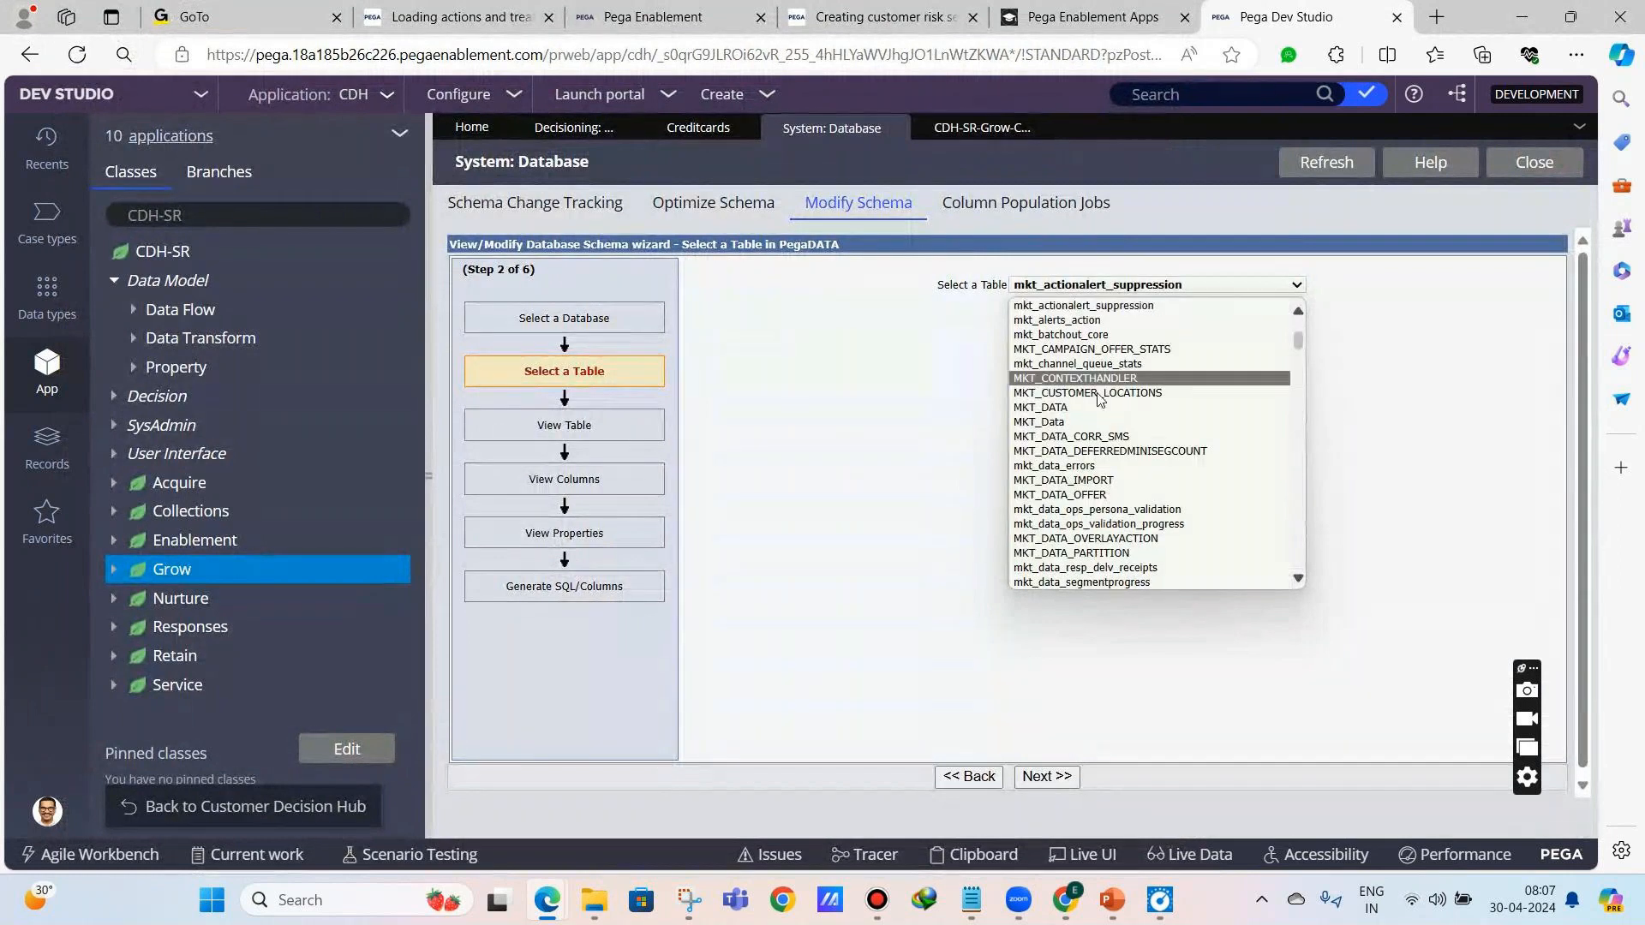
pyautogui.click(1493, 371)
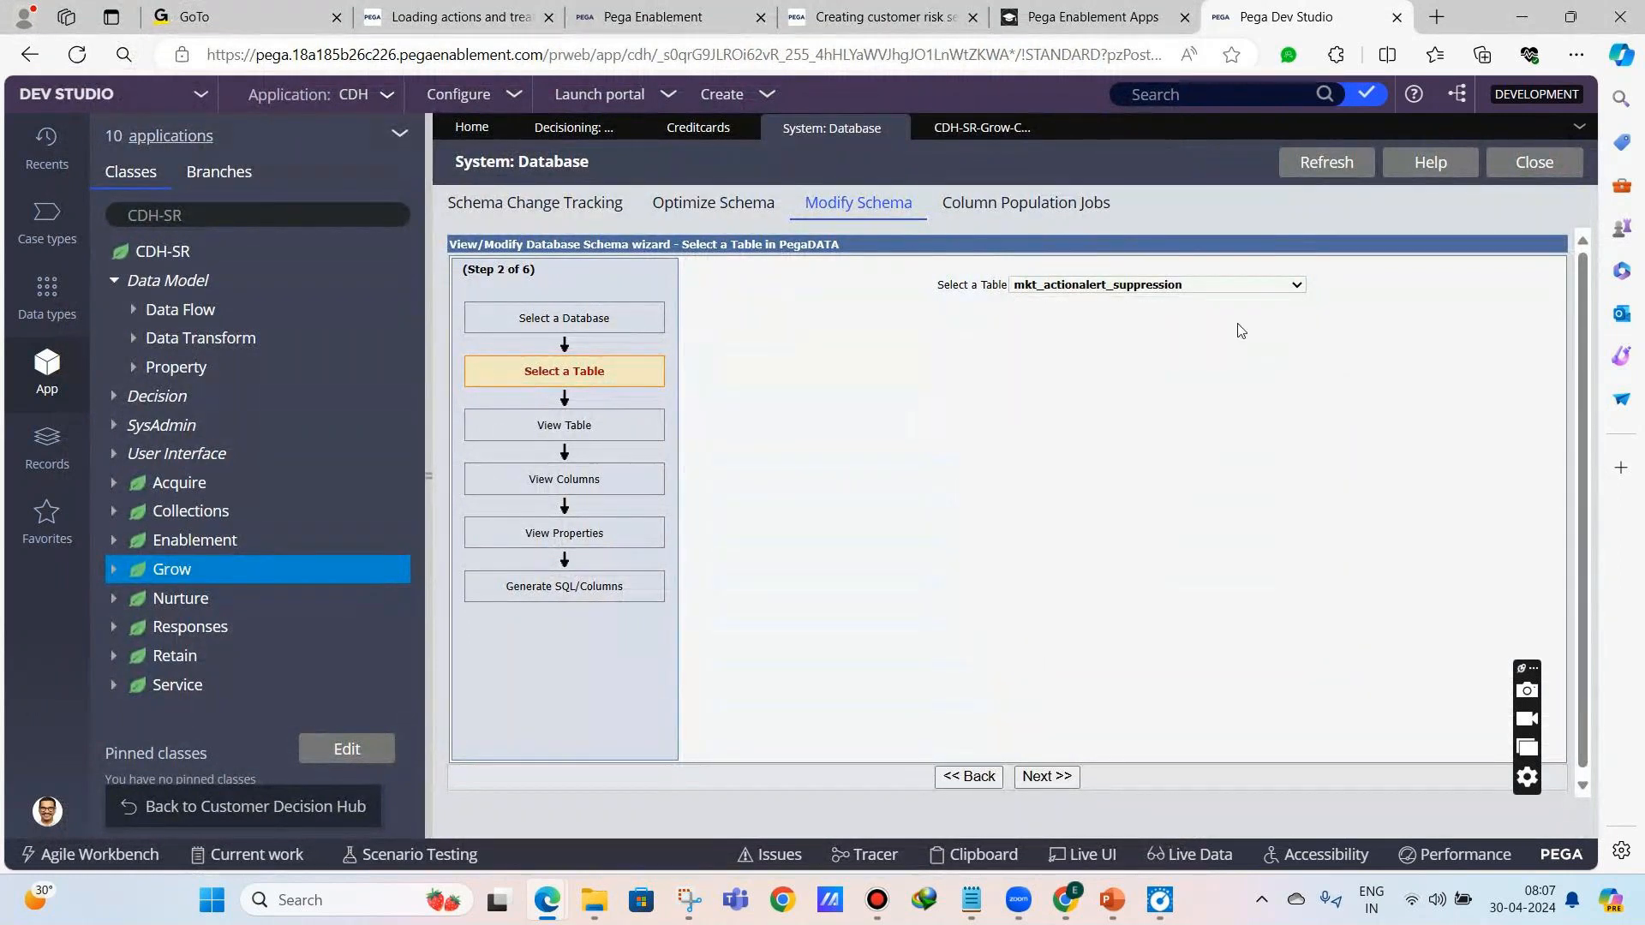
pyautogui.click(1172, 286)
pyautogui.write('pr_dm_proposition')
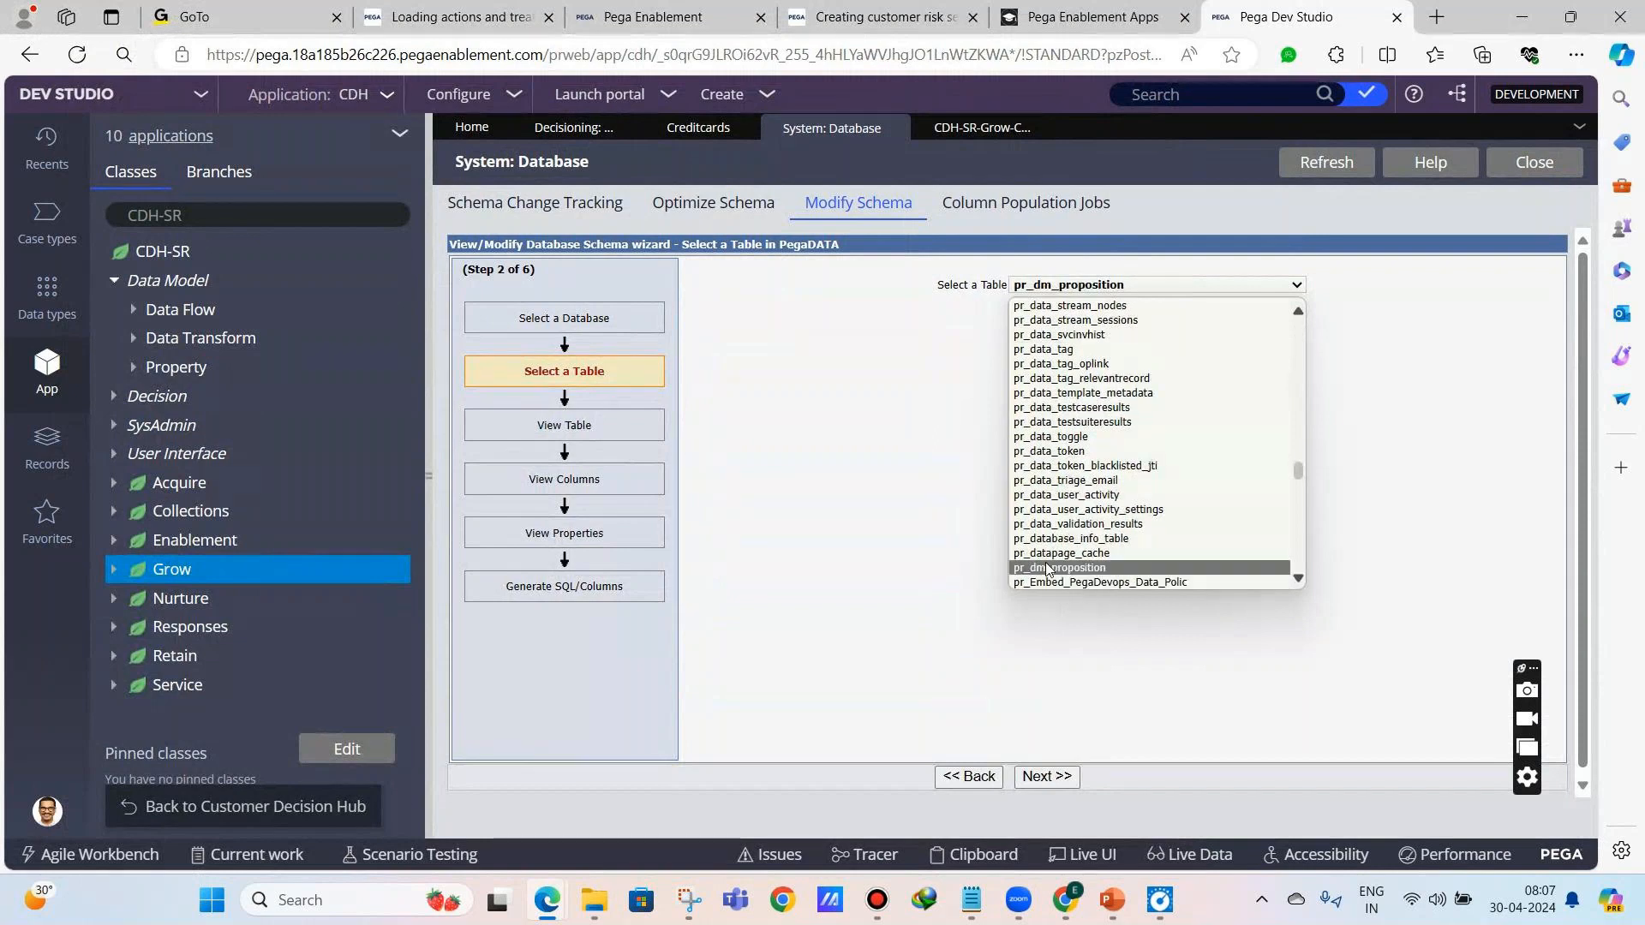
pyautogui.click(1047, 569)
pyautogui.click(1045, 776)
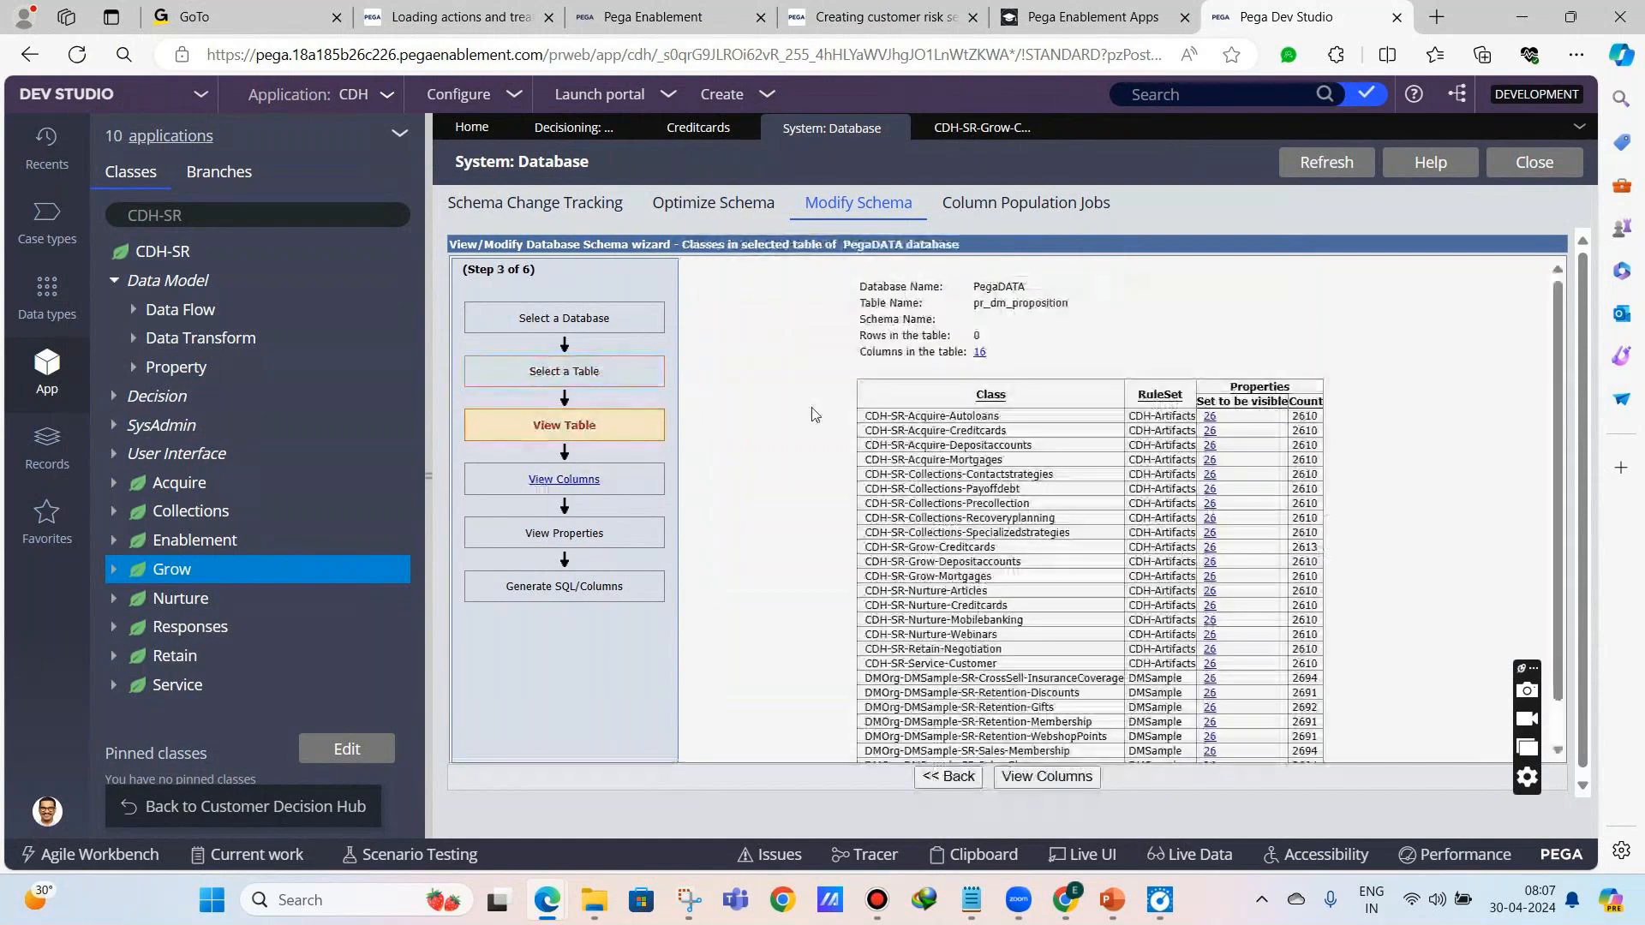
# - Review the classes mapped to pr_dm_proposition and open its column list, highlighting the pyname, pyissue and pygroup columns
pyautogui.scroll(-1, 900, 433)
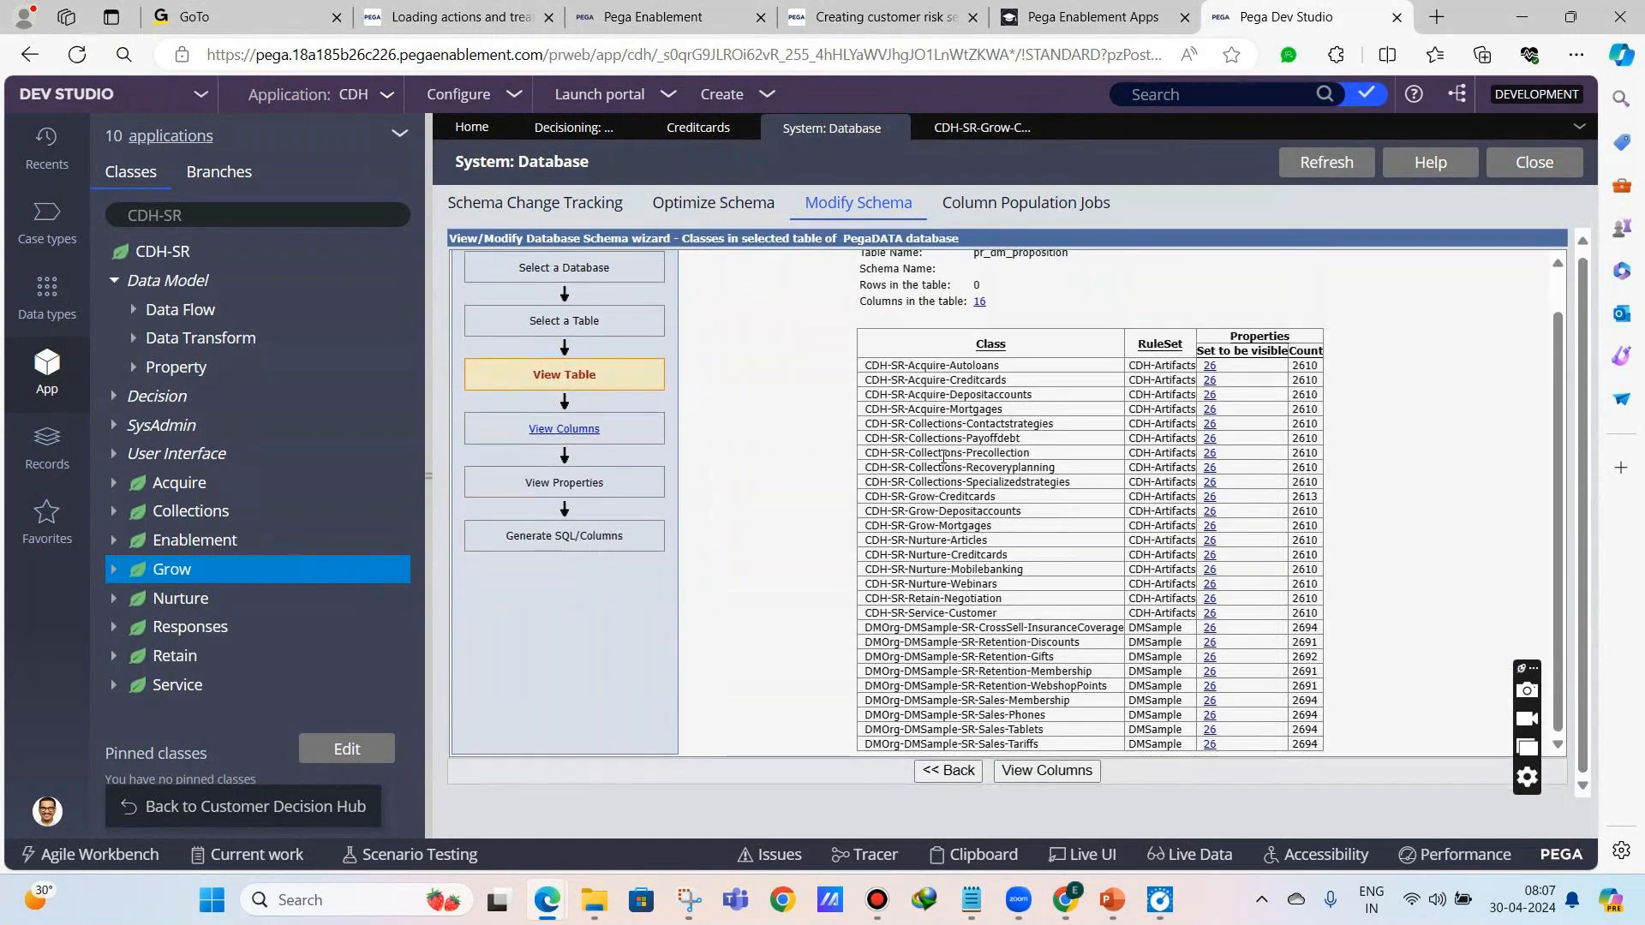
pyautogui.scroll(1, 939, 451)
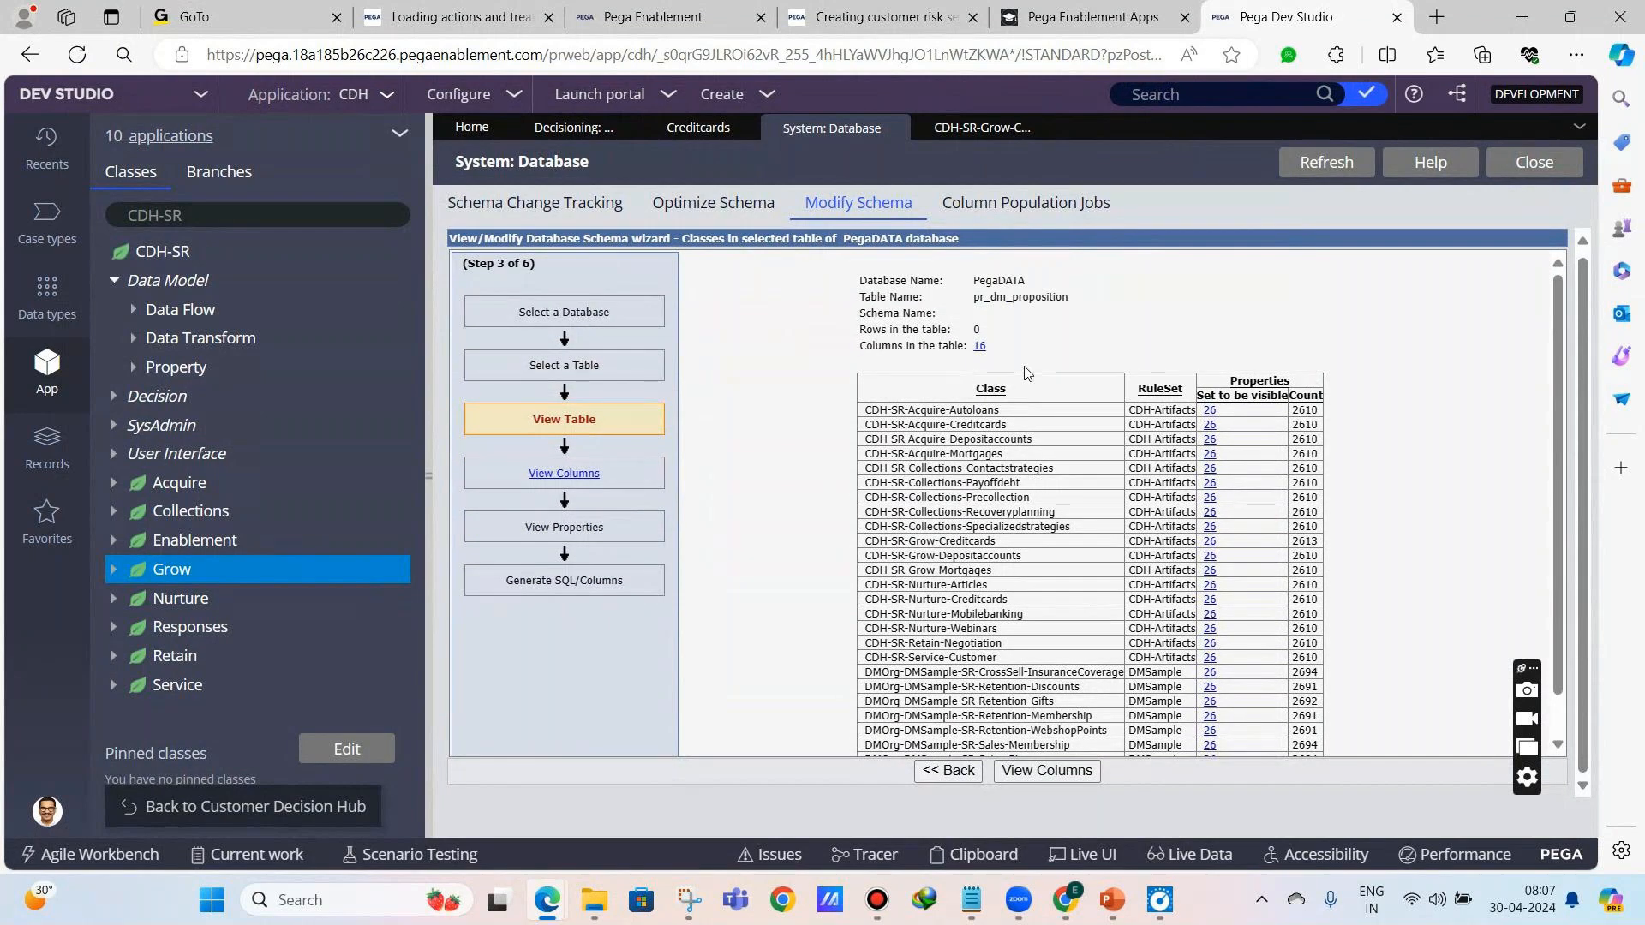
pyautogui.click(979, 346)
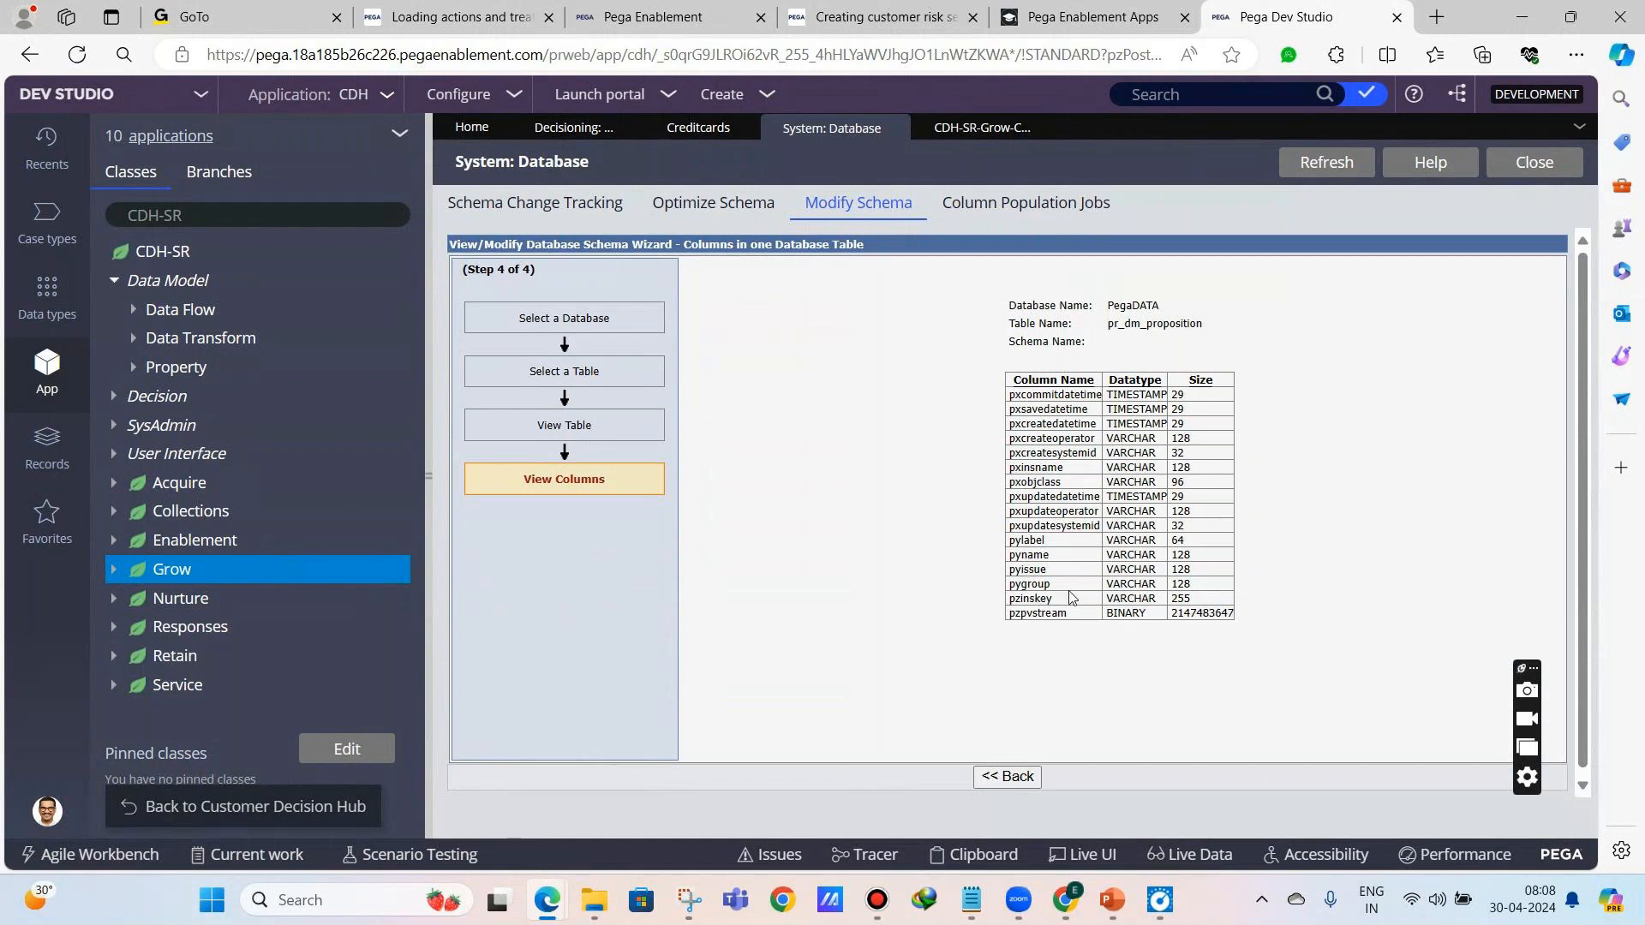
pyautogui.moveTo(1053, 586); pyautogui.dragTo(1017, 551)
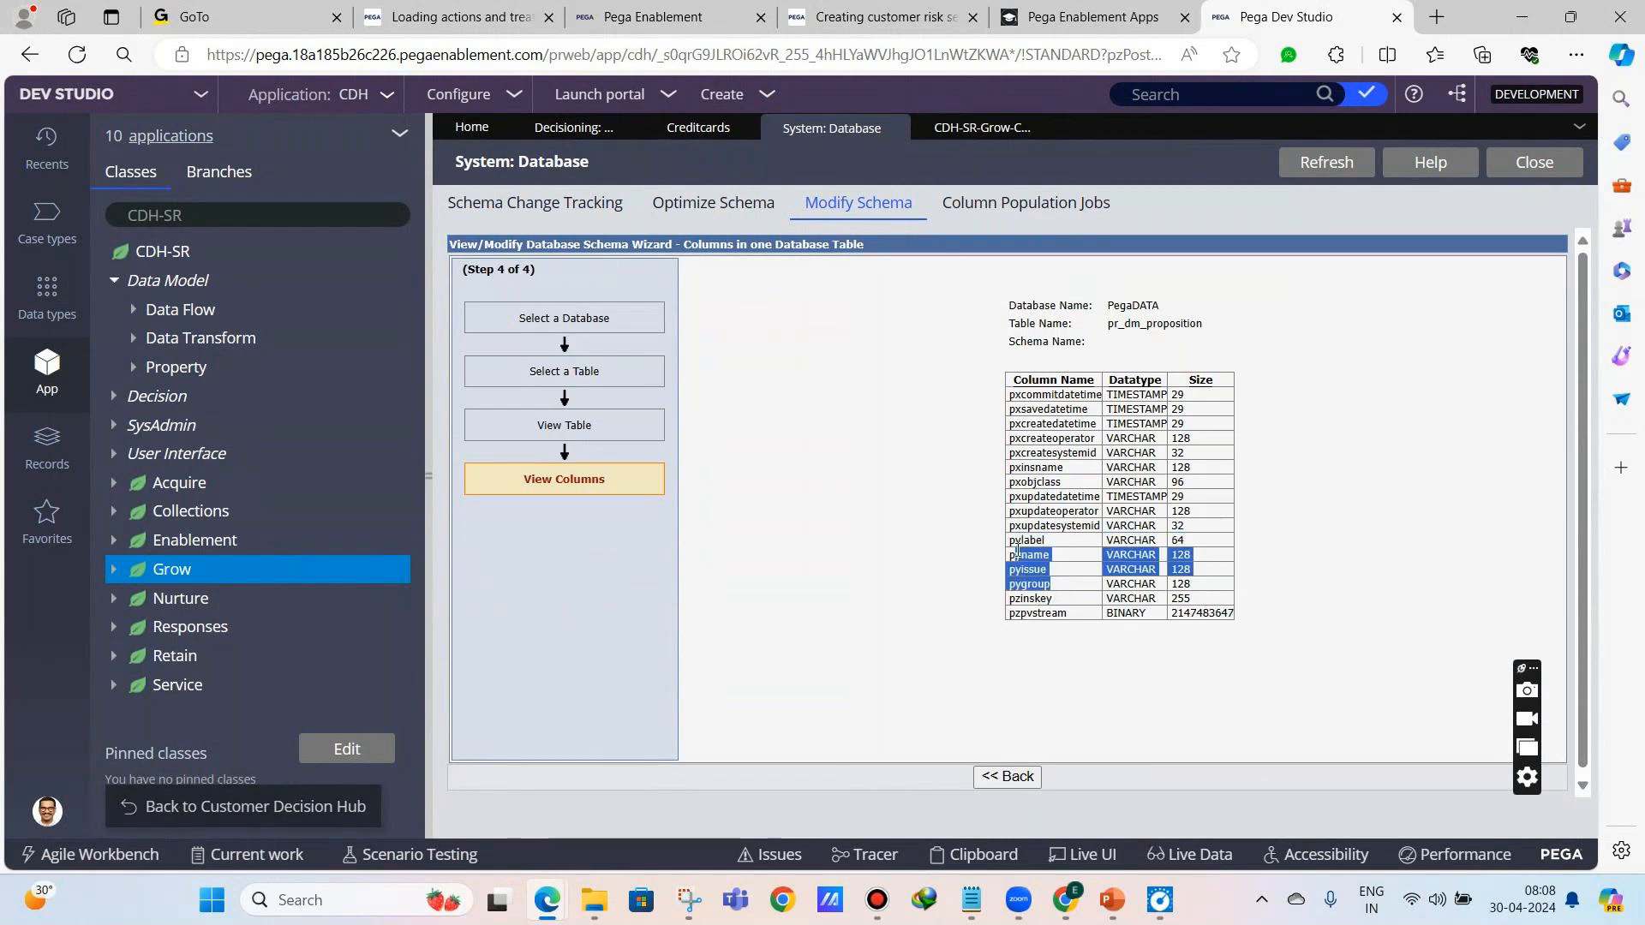
pyautogui.click(1246, 527)
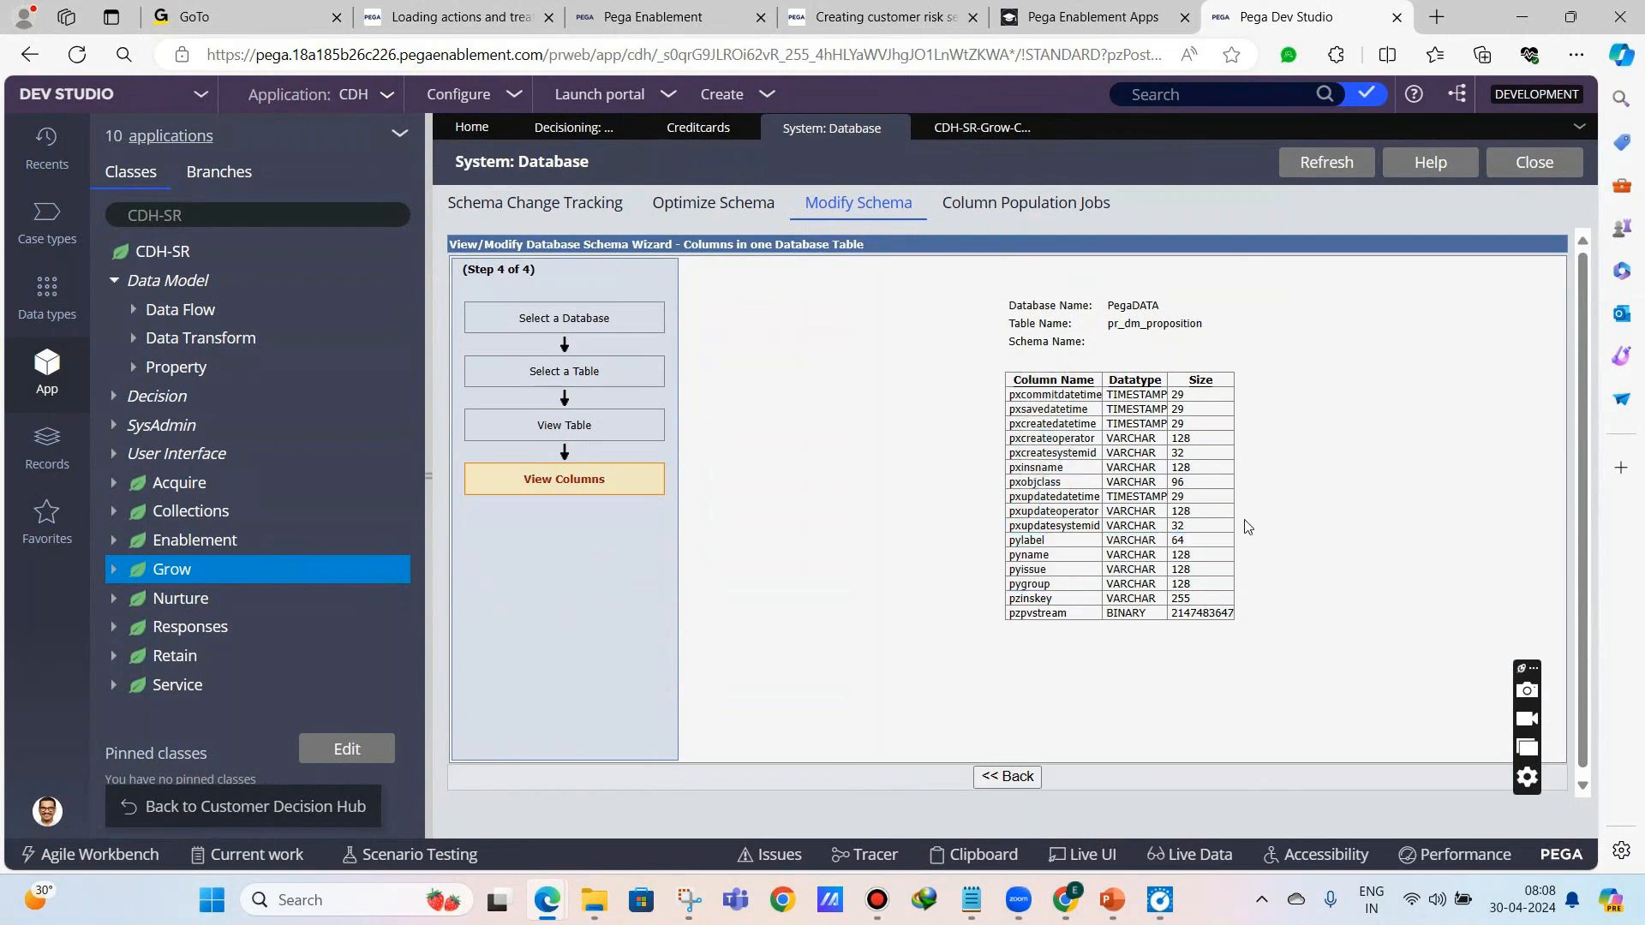
# - Go back to the table's class list and close the database page and the Credit cards class record
pyautogui.click(1005, 776)
pyautogui.scroll(-1, 1031, 418)
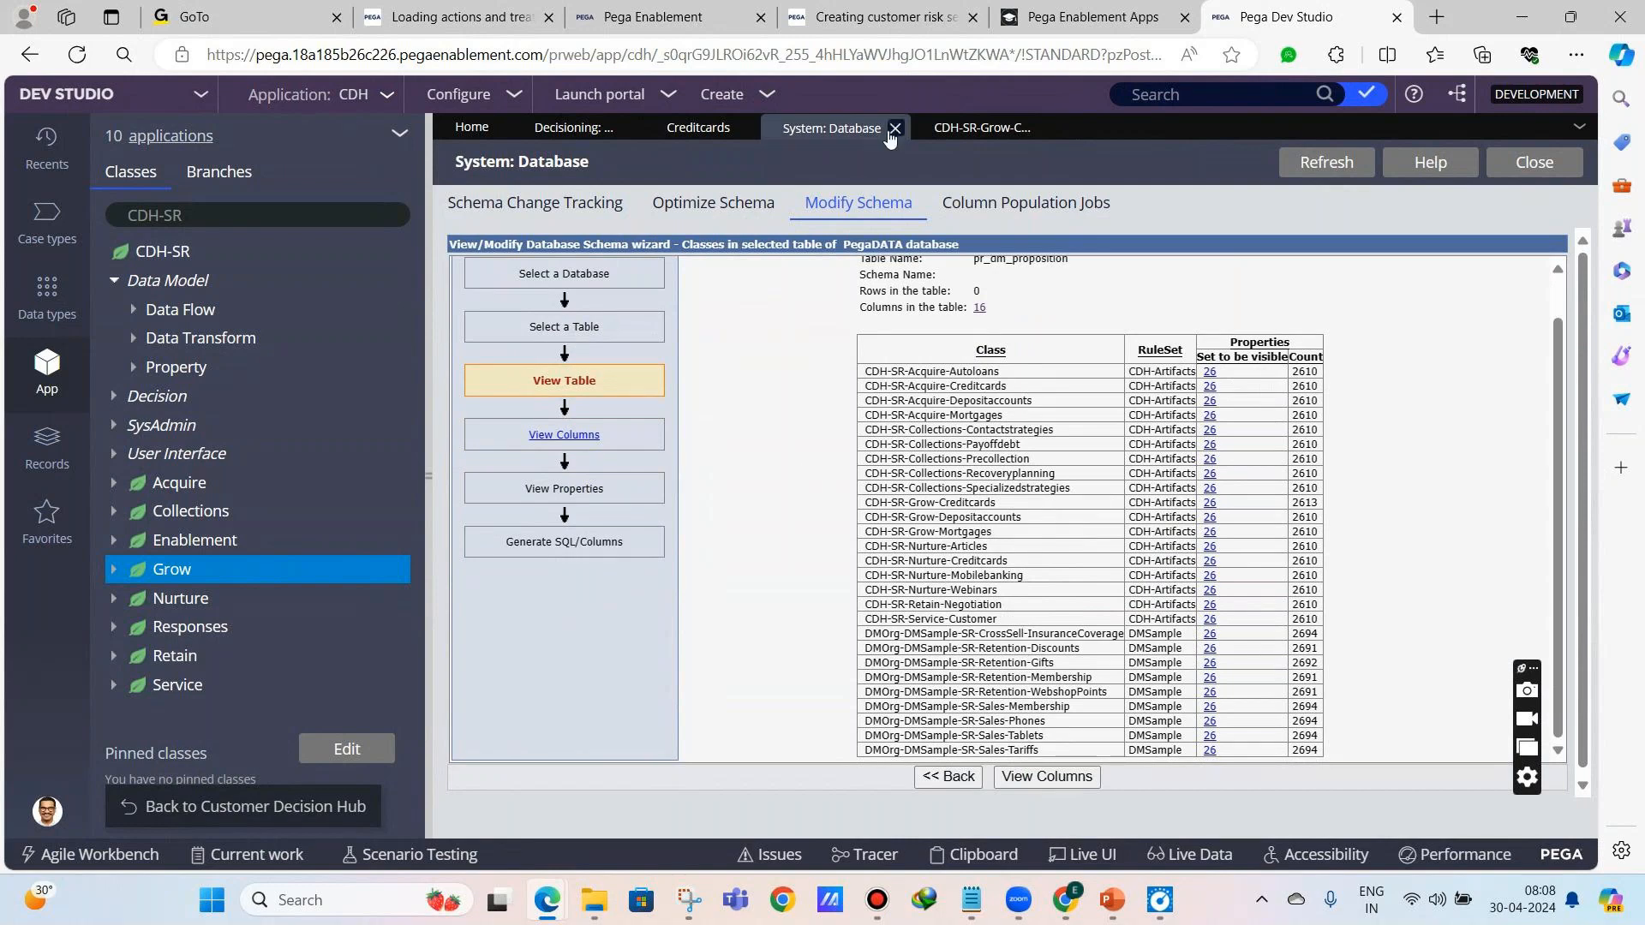
pyautogui.click(894, 128)
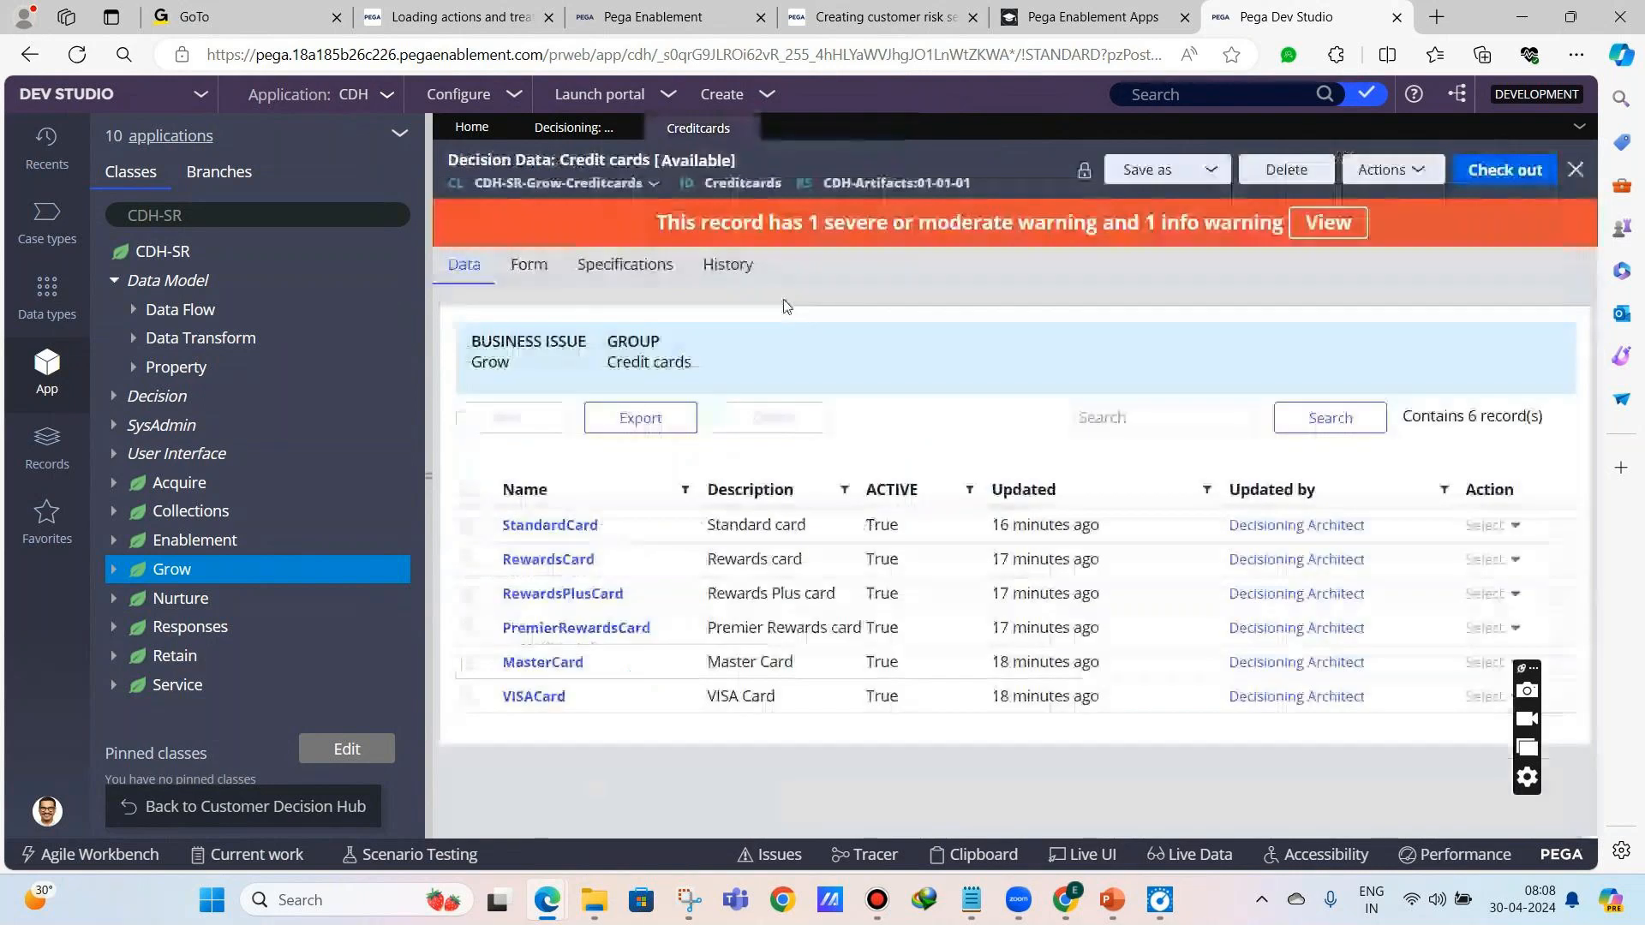
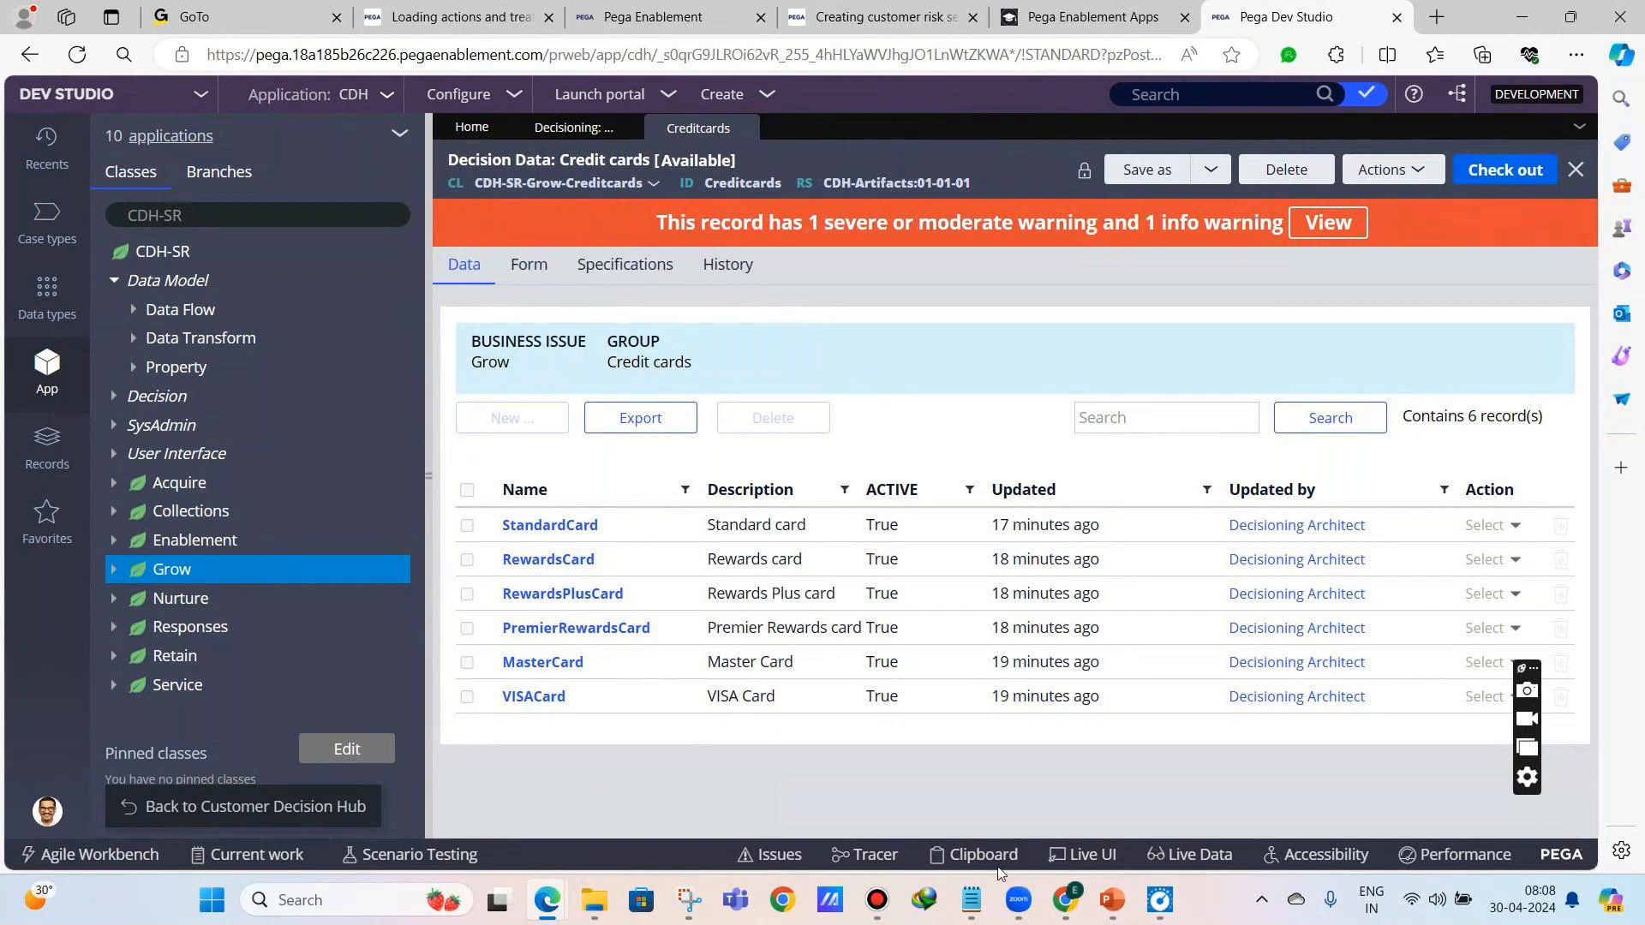
# - Switch to the Day 4.txt notes in Notepad and add the line "PROPOSITION --- Create at pega decisioning" at the end
pyautogui.click(971, 900)
pyautogui.click(766, 776)
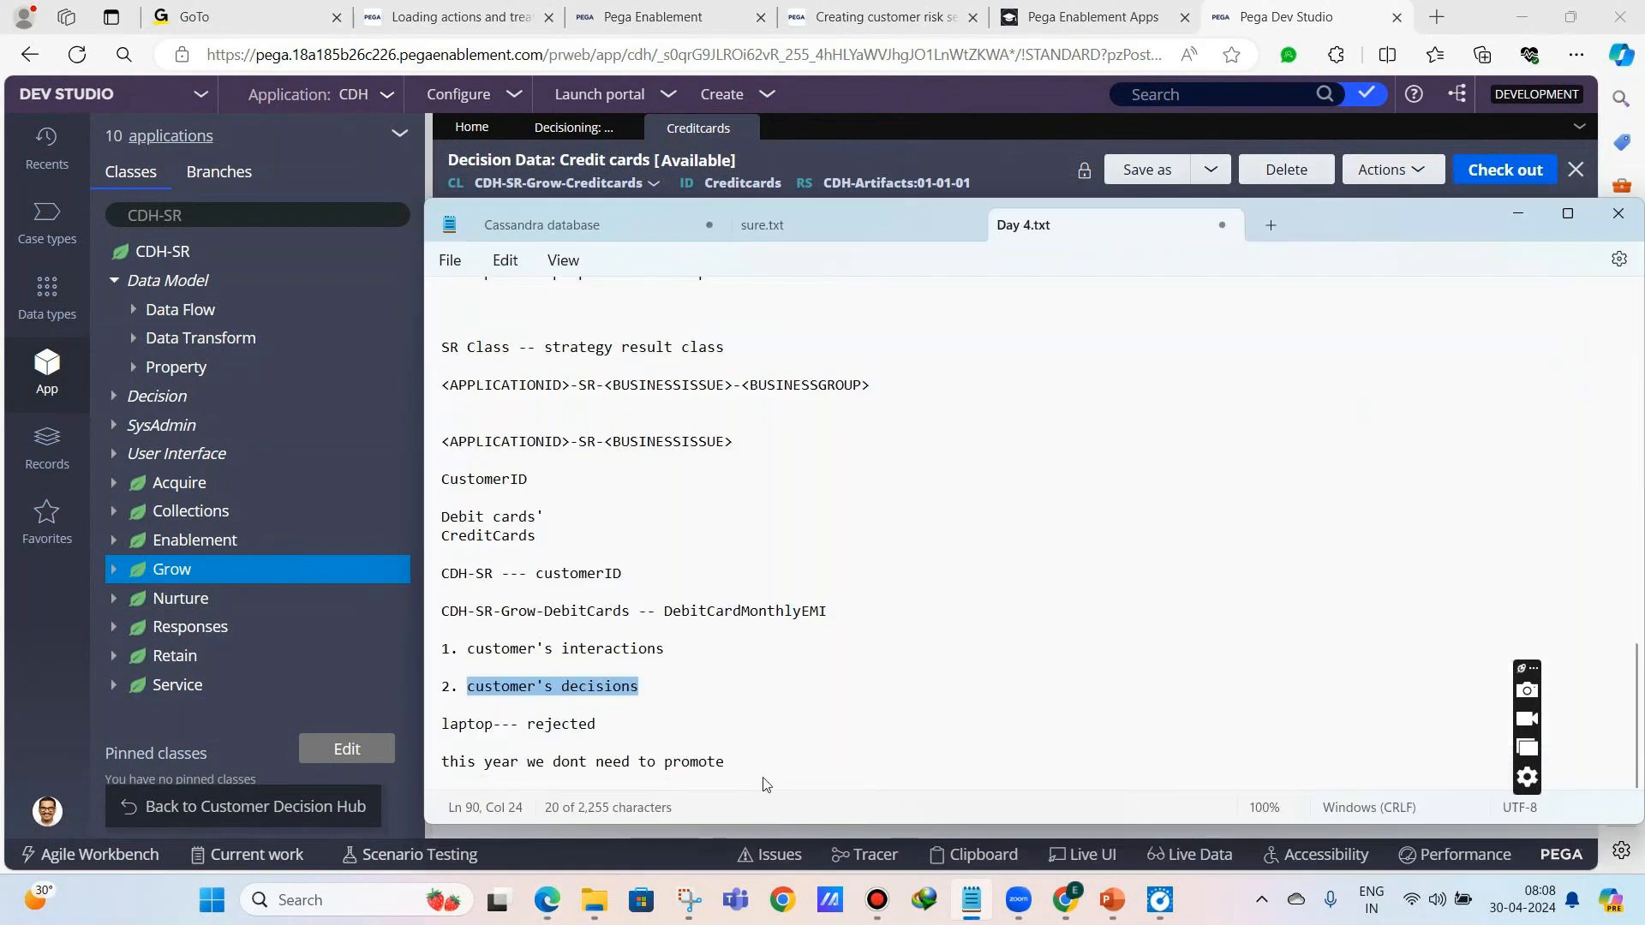
pyautogui.press('Return')
pyautogui.press('Return')
pyautogui.press('Return')
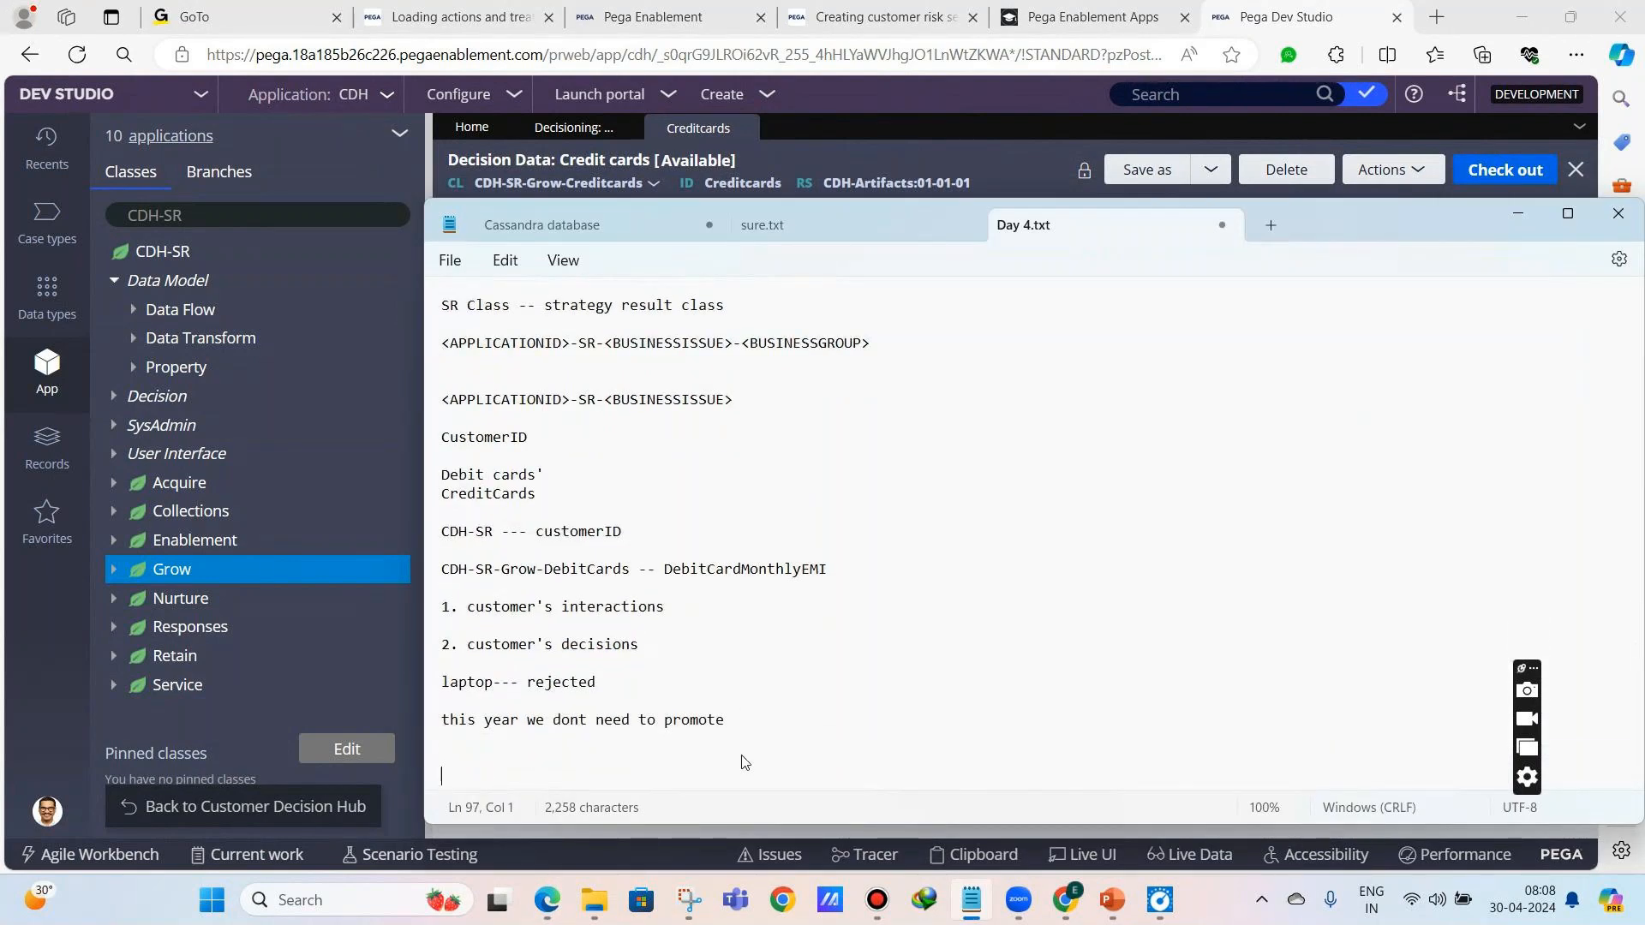
pyautogui.write('PROPOSITION --- Create at pega decisioning')
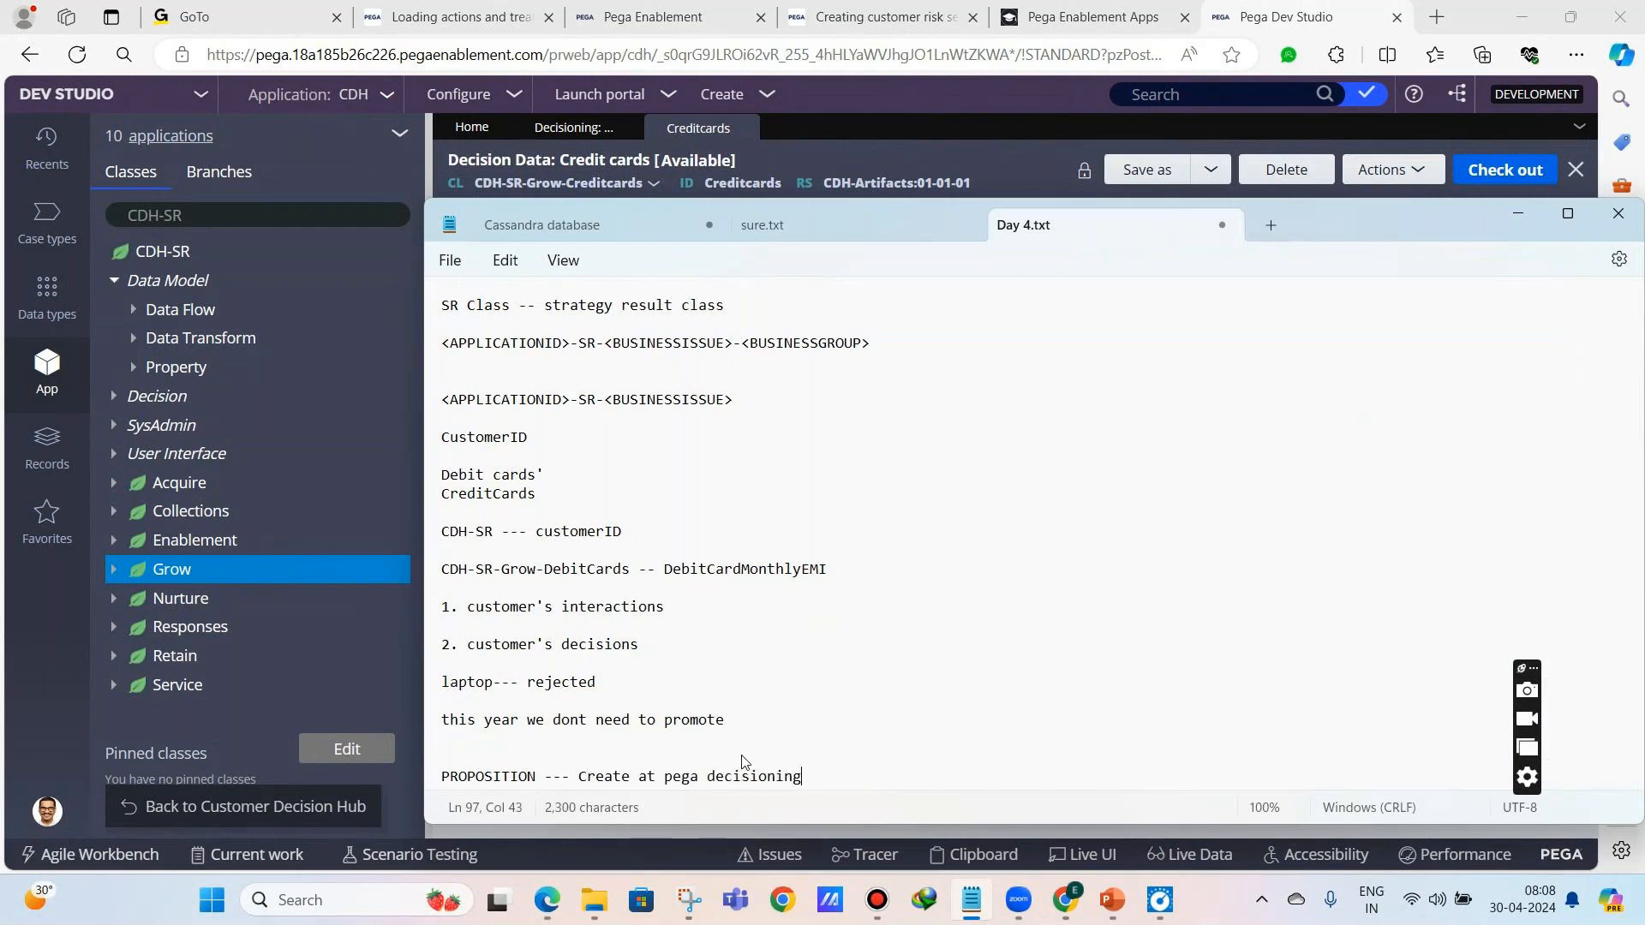
pyautogui.press('Return')
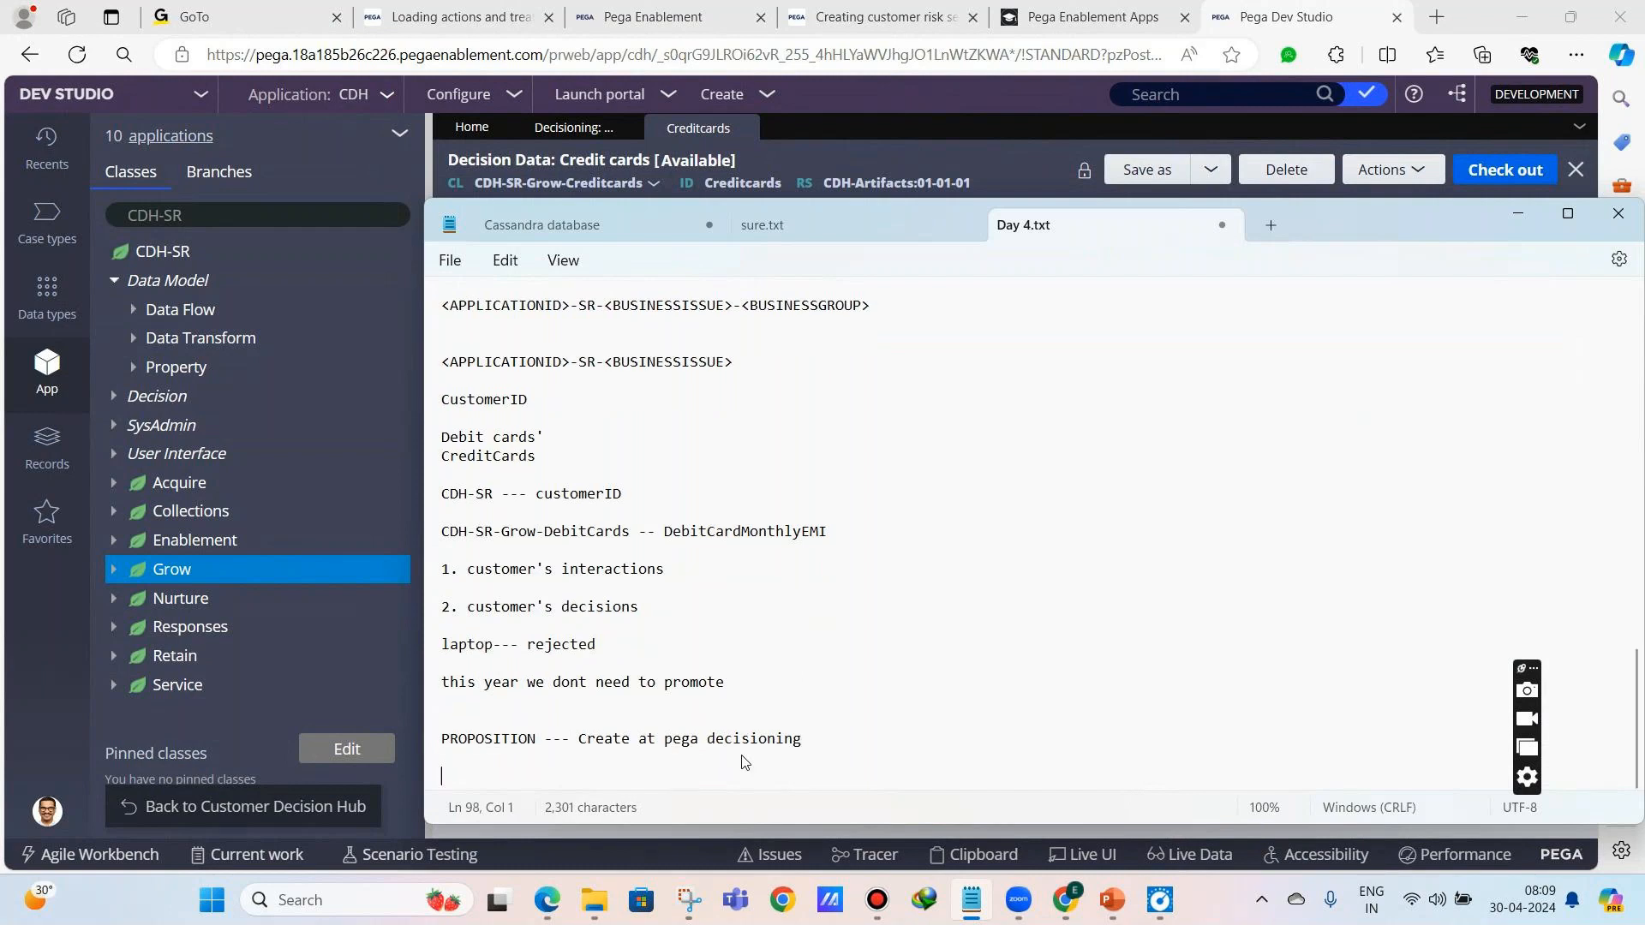
# - Add the line "ACTION --- create as part of PEGA Marketing" below the PROPOSITION line in the notes
pyautogui.press('Return')
pyautogui.write('ACTION --- create as par')
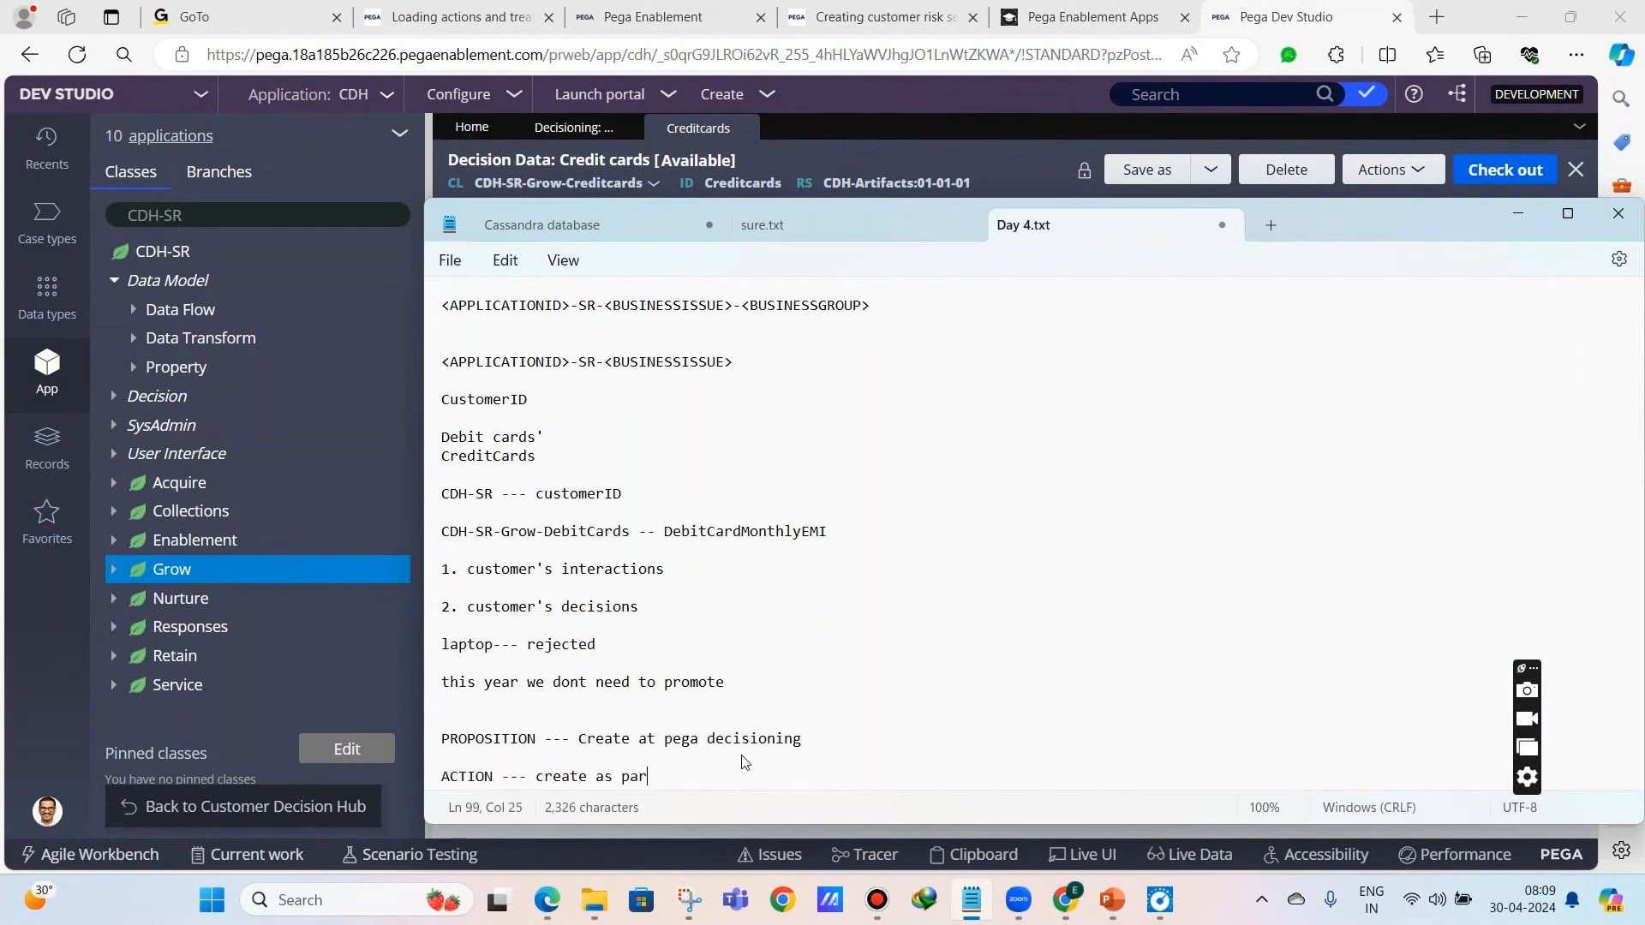
pyautogui.write('t of PEGA Marketing')
pyautogui.press('Return')
pyautogui.press('Return')
# - Add the lines "Proposition and action both are same except" and "ACTIONS ARE AUTOMATICALLY BACKEDUP by proposition but vice versa is not same"
pyautogui.write('Proposition and action both are same exceptio')
pyautogui.press('BackSpace')
pyautogui.press('BackSpace')
pyautogui.press('Return')
pyautogui.press('Return')
pyautogui.write('ACTIONS ARE AUTOMA')
pyautogui.write('TICALLY ')
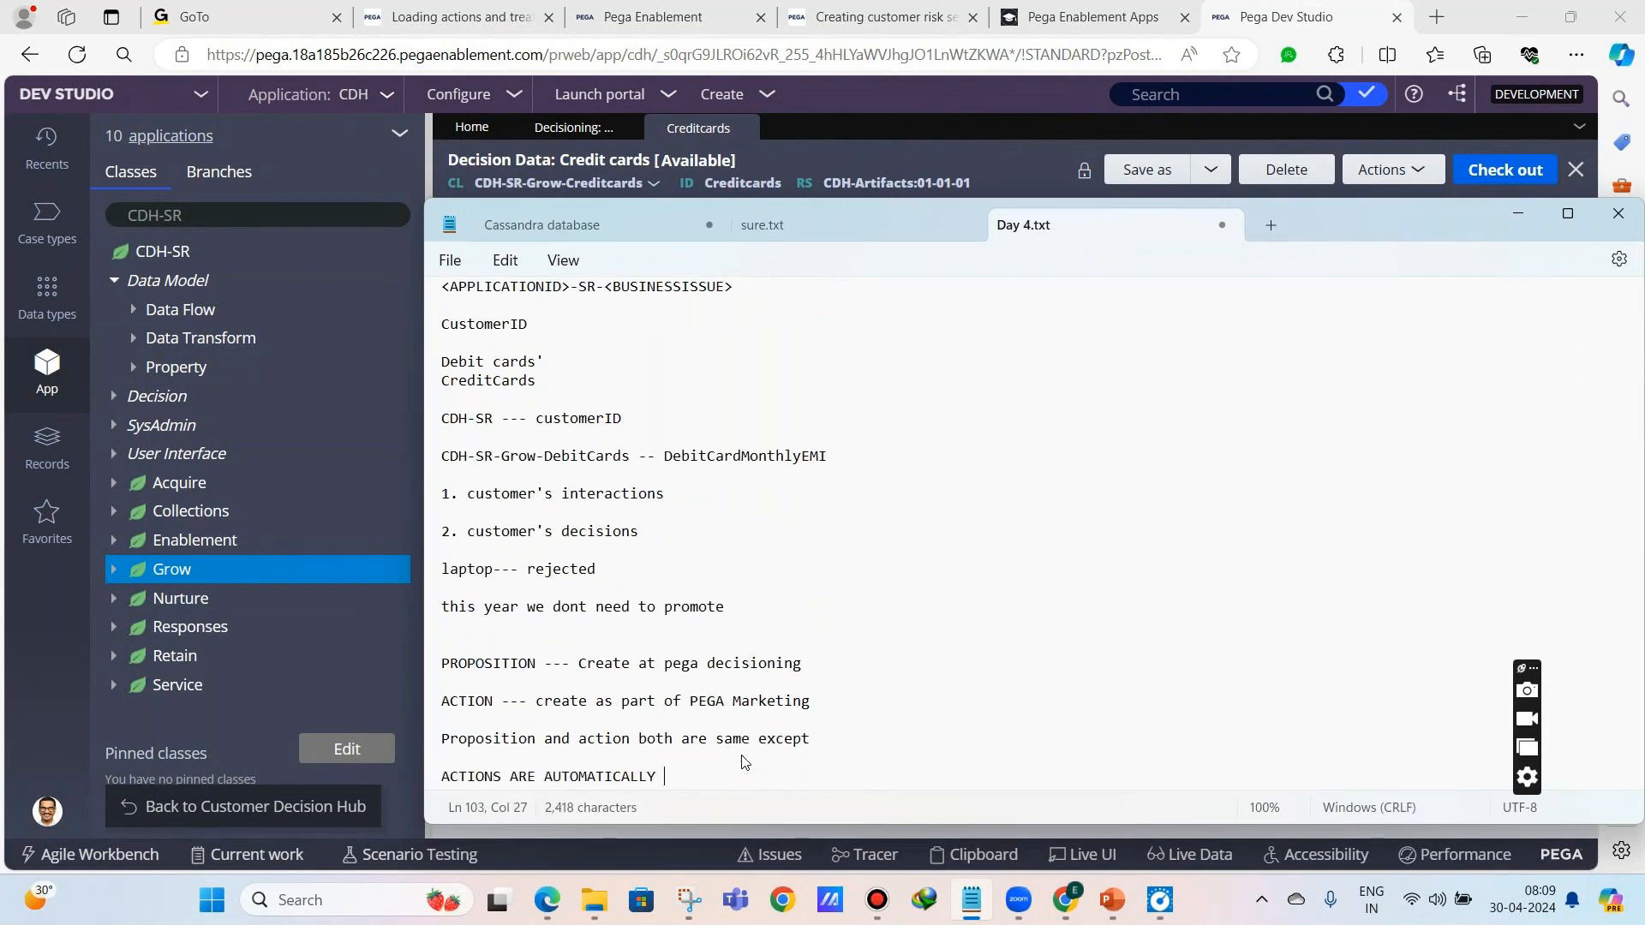
pyautogui.write('BACKEDUP by proposition but vice versa is not same')
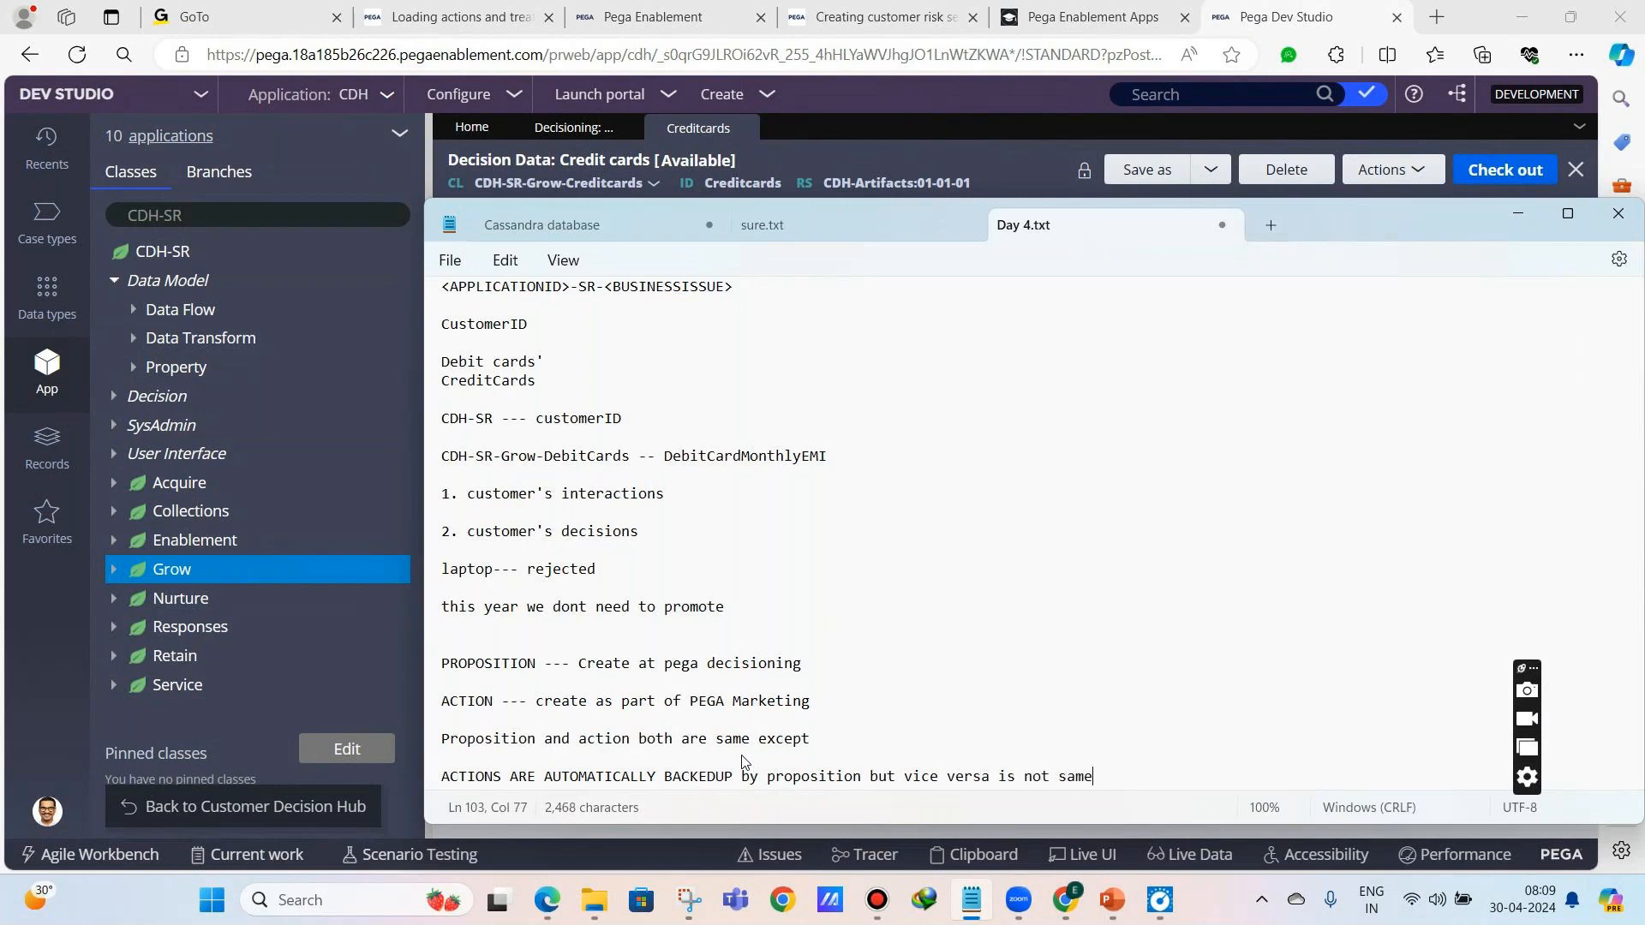
# - Return to Dev Studio, launch the Customer Decision Hub portal and open its Actions list under Content
pyautogui.click(204, 727)
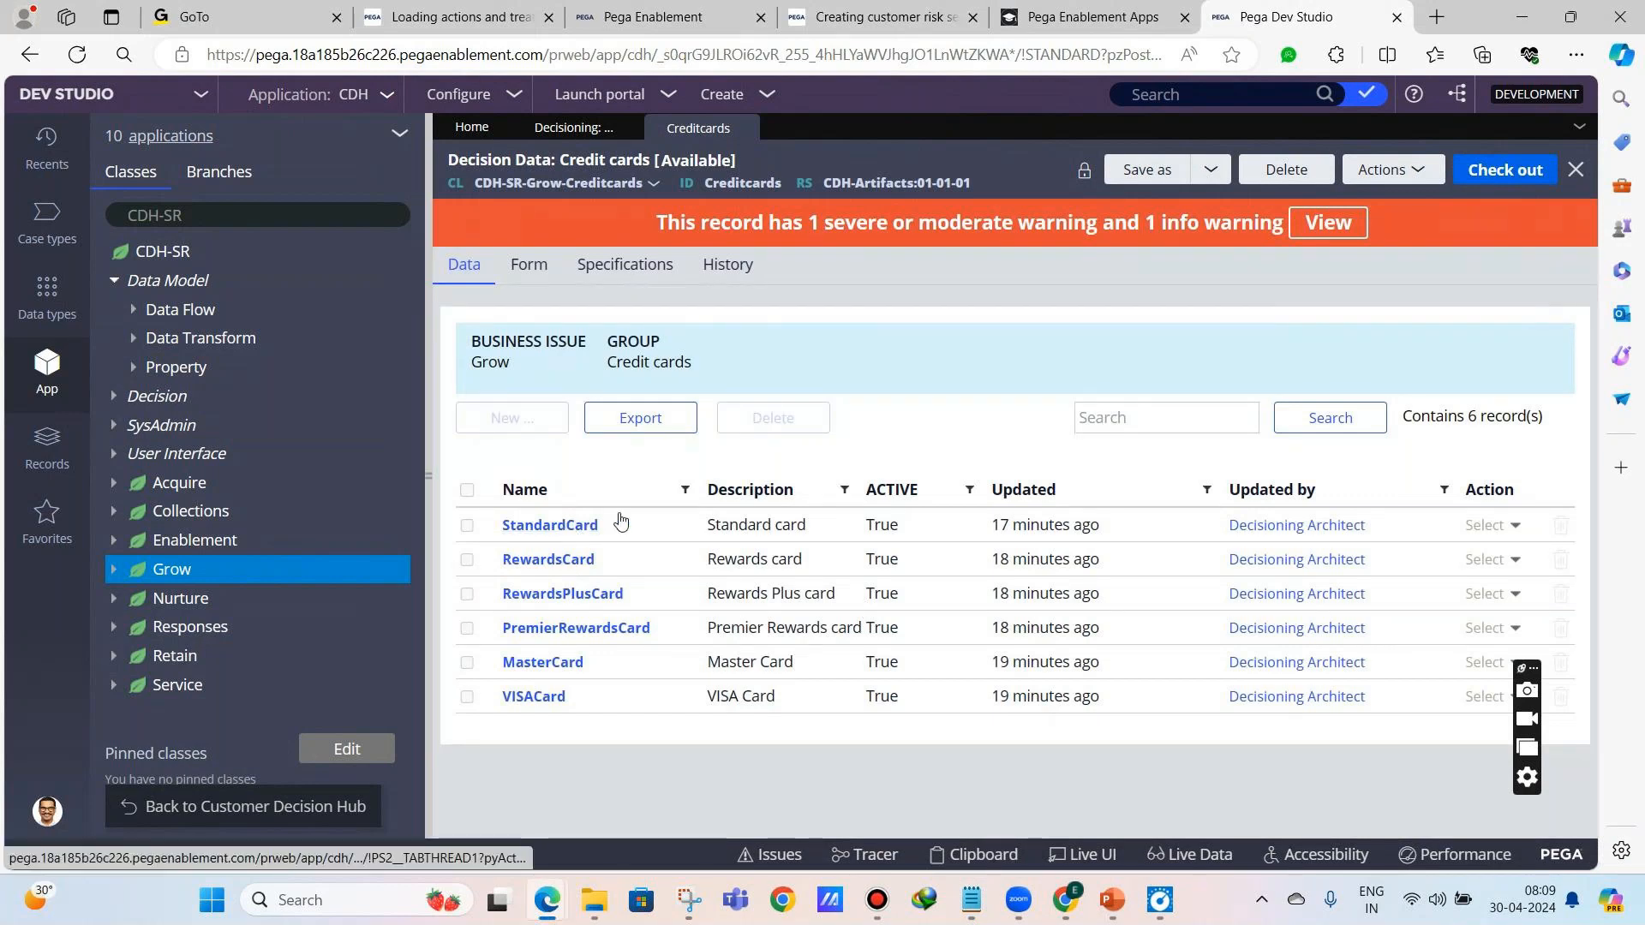
pyautogui.moveTo(617, 111)
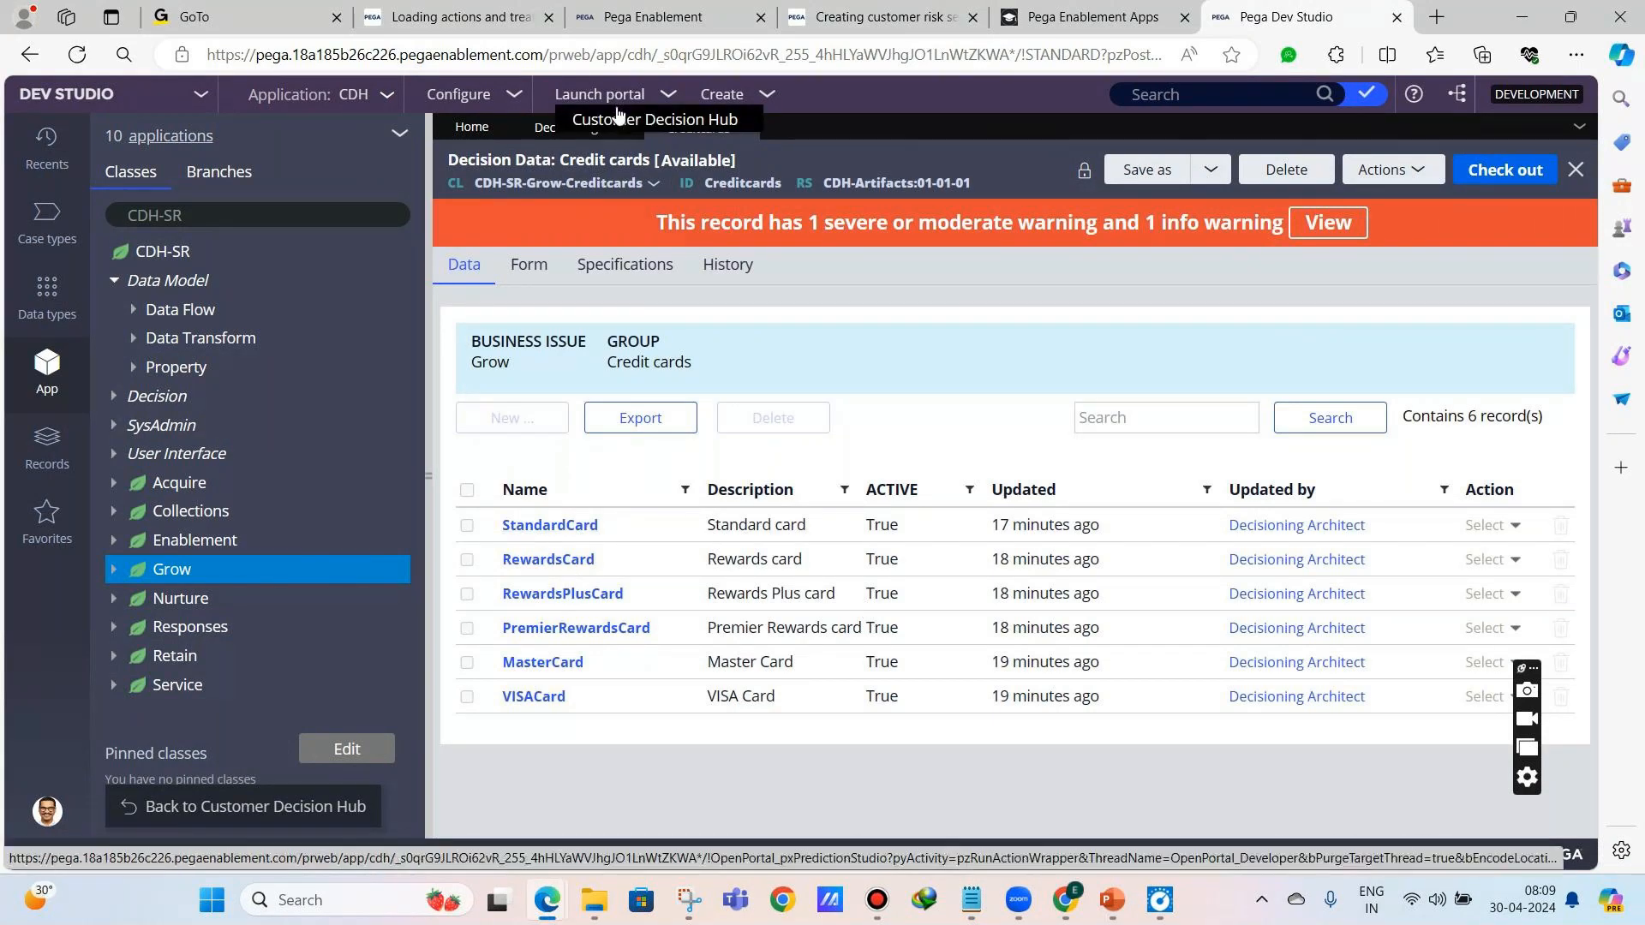
pyautogui.click(617, 119)
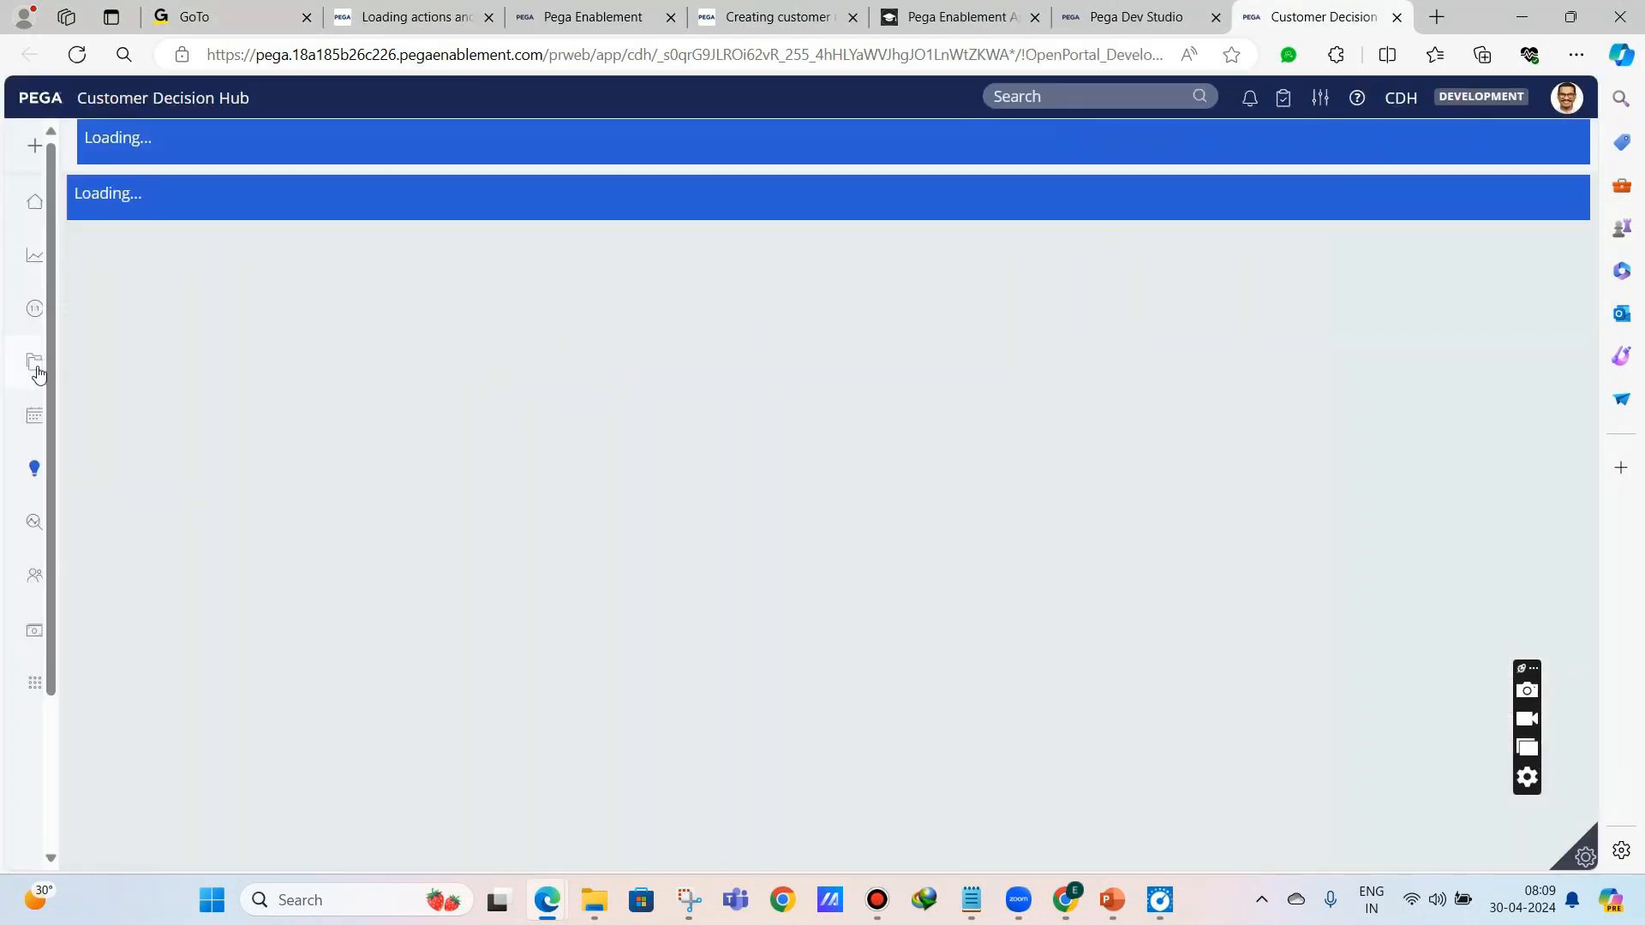
pyautogui.click(73, 367)
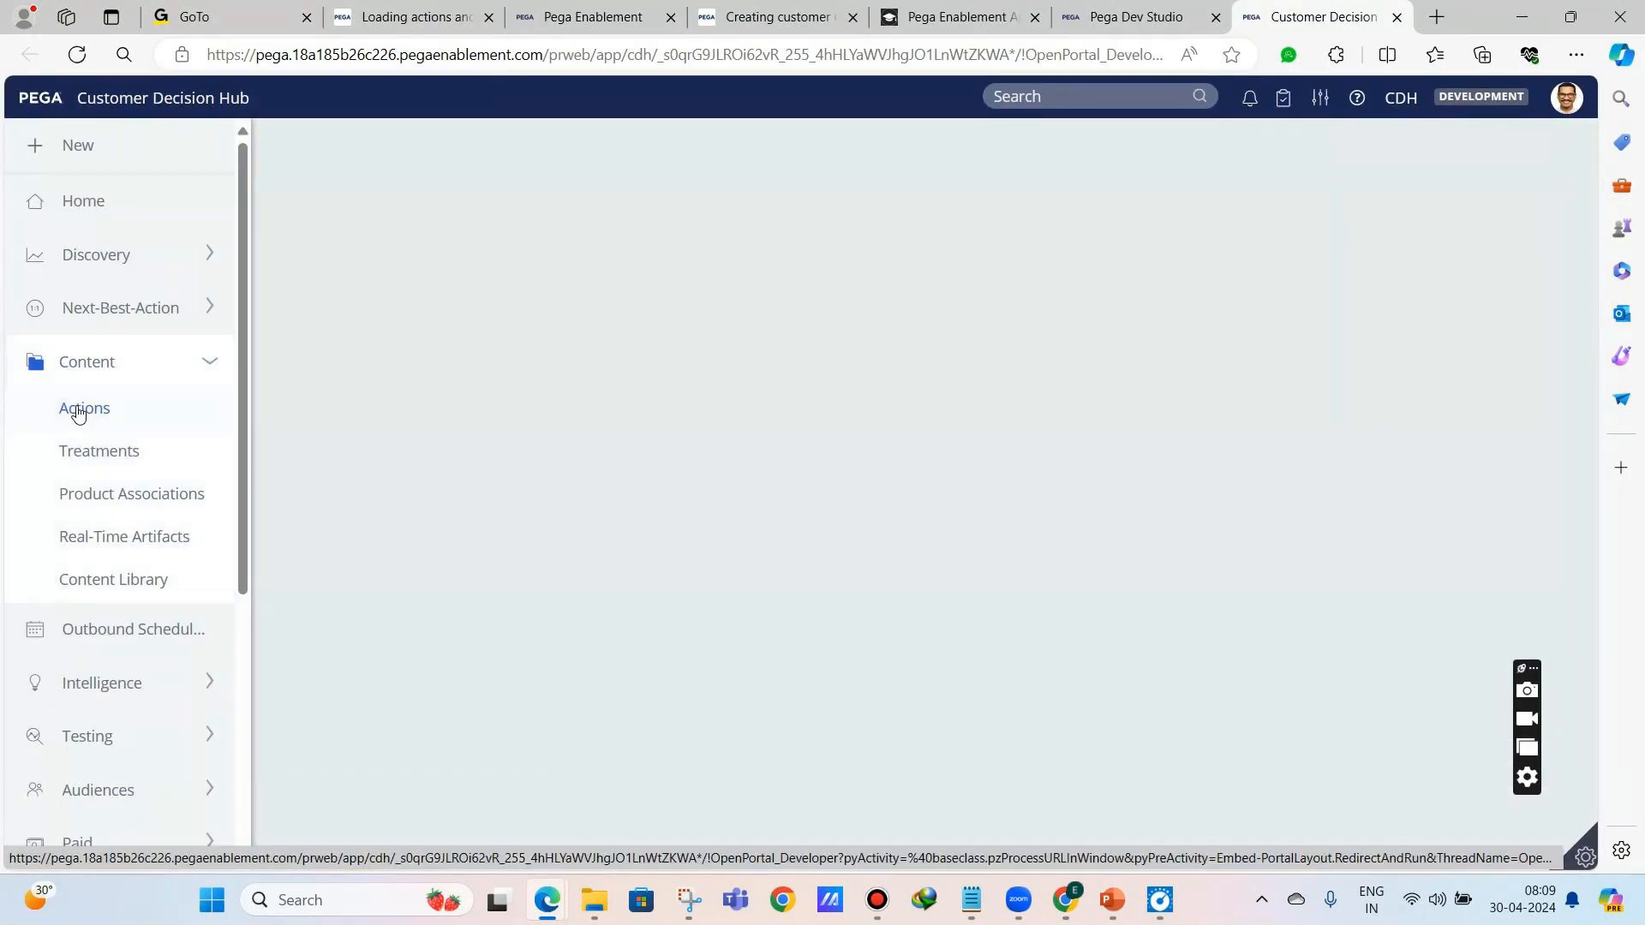
pyautogui.click(78, 411)
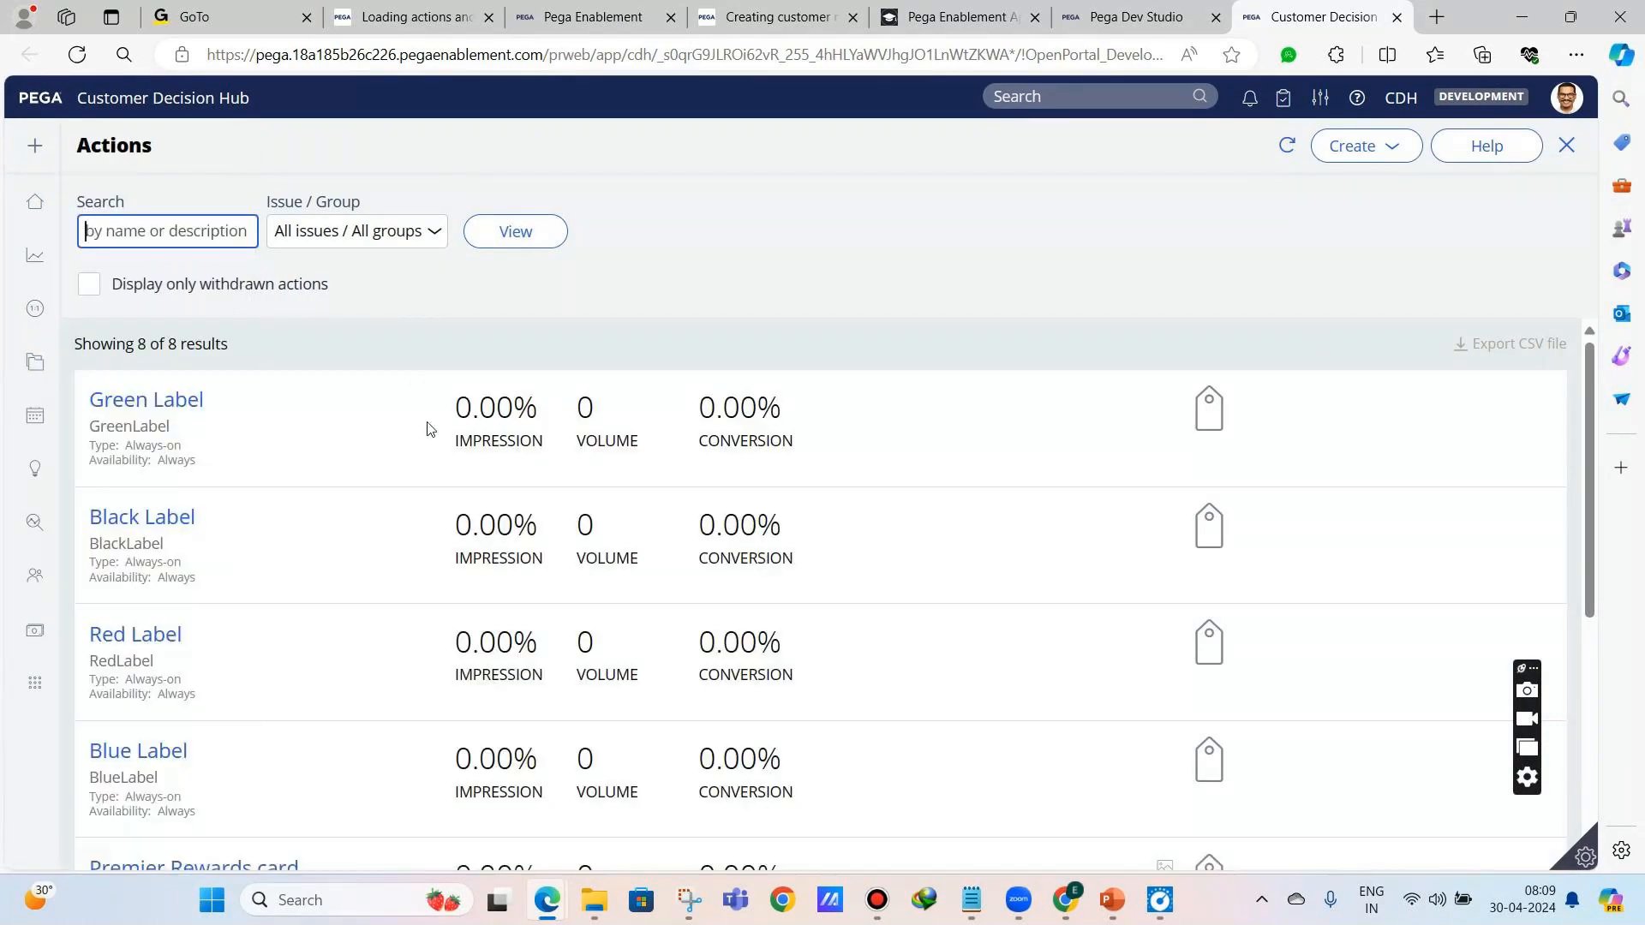
pyautogui.scroll(-5, 377, 441)
# - Compare the Credit cards propositions in Dev Studio with the actions listed in Customer Decision Hub
pyautogui.click(1081, 24)
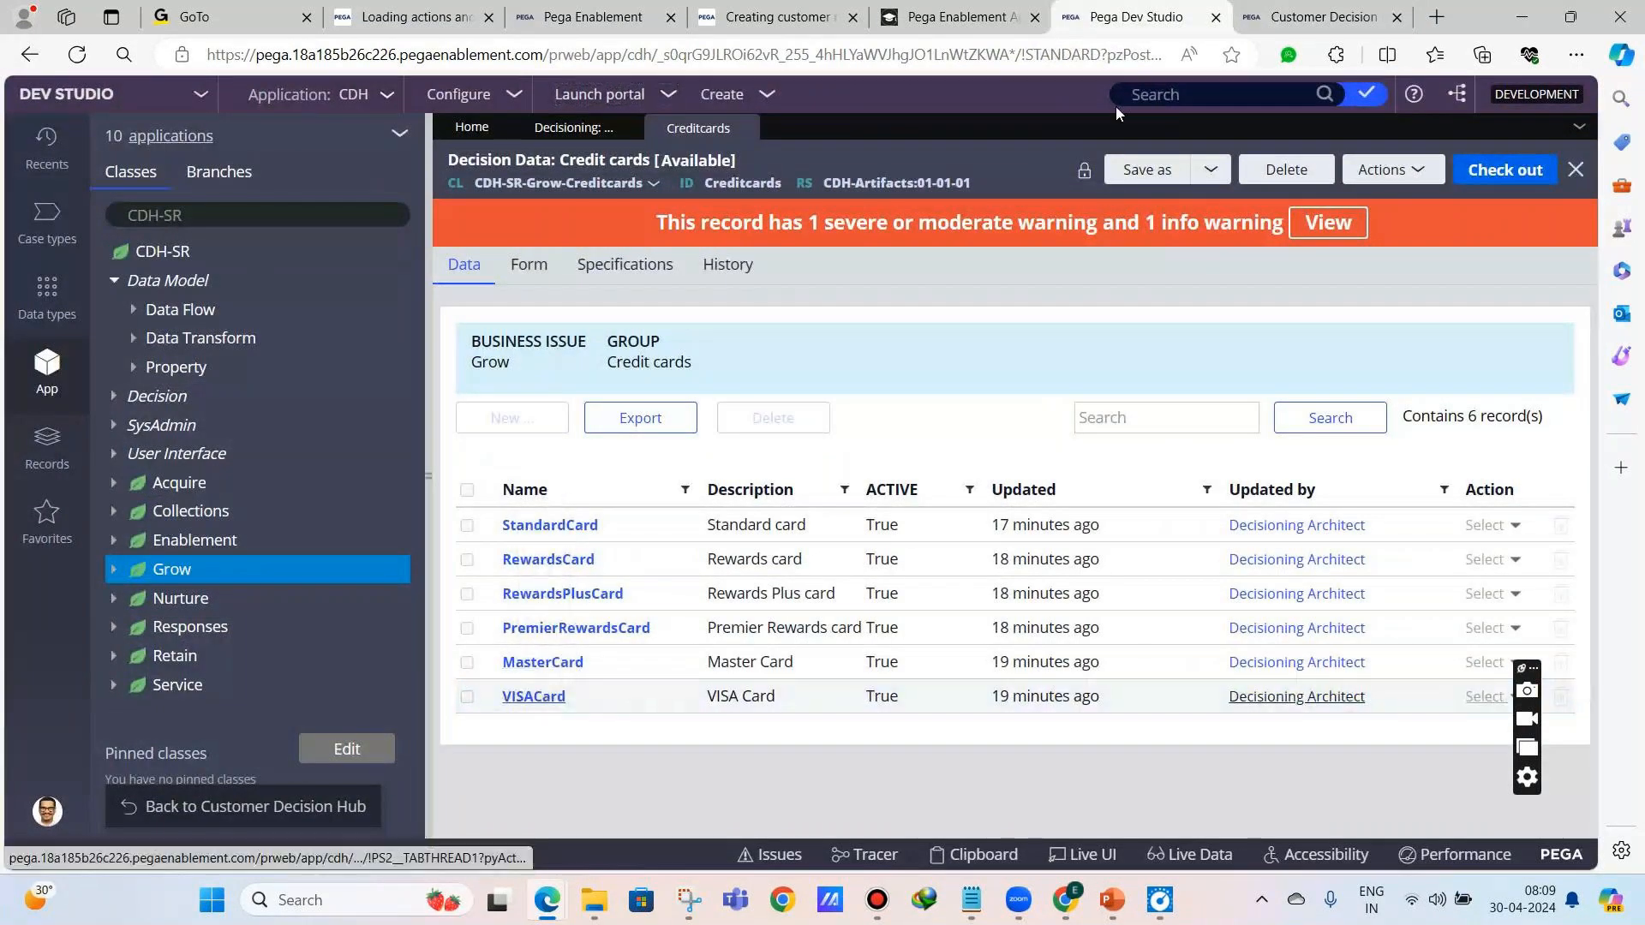
pyautogui.click(1285, 23)
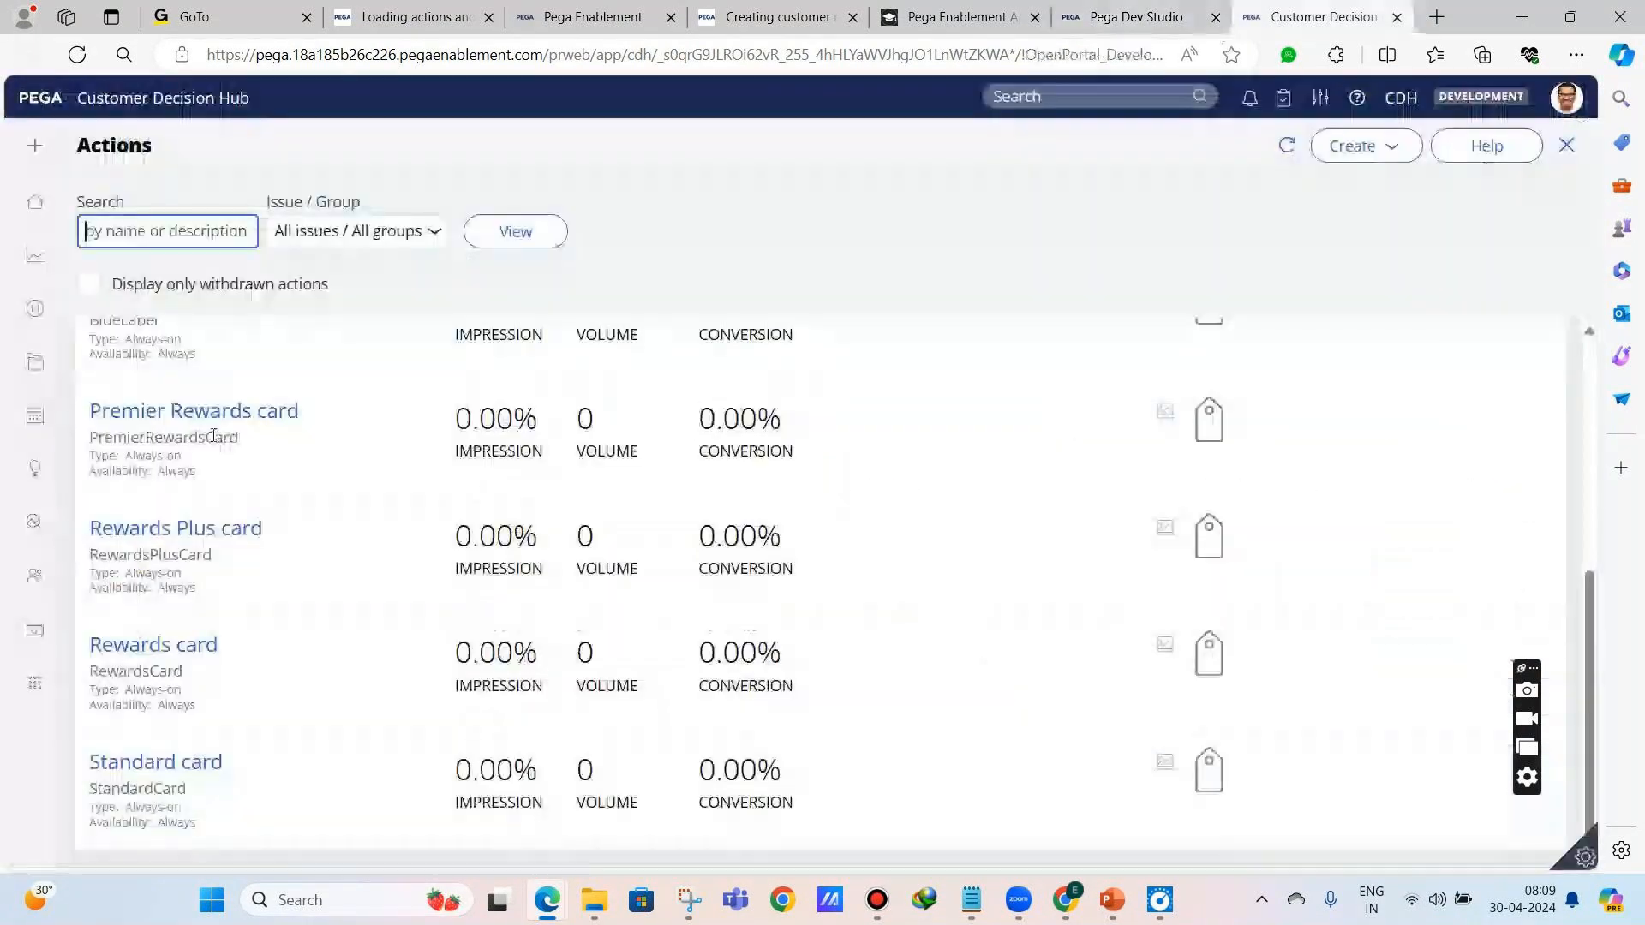
pyautogui.scroll(3, 213, 433)
pyautogui.click(68, 362)
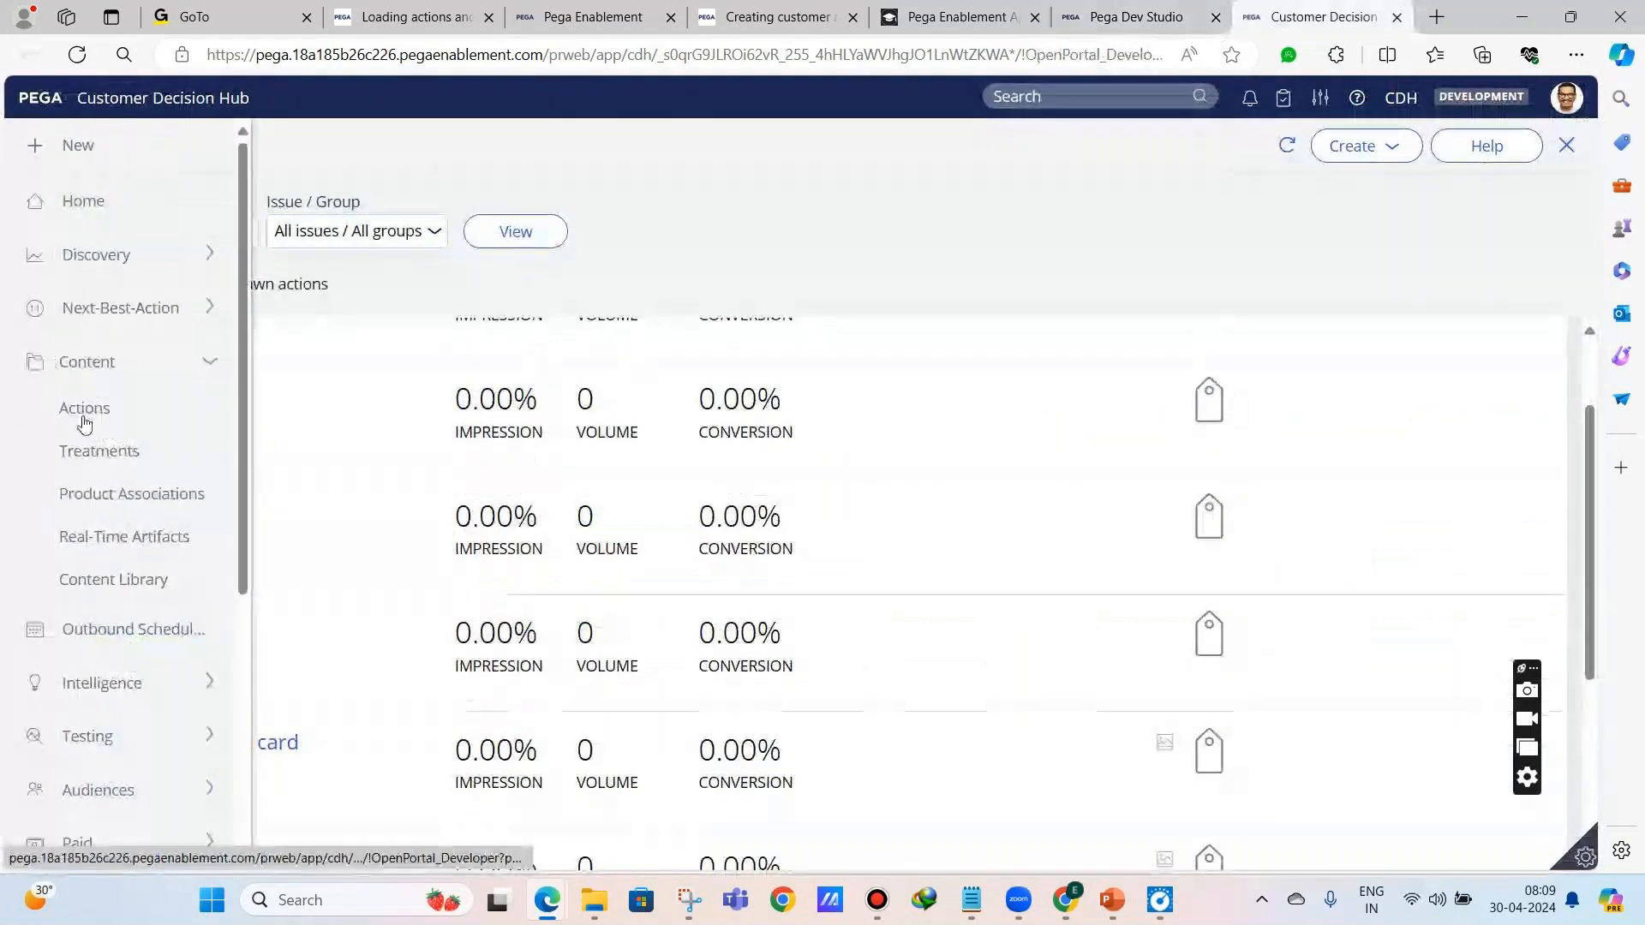
pyautogui.click(82, 415)
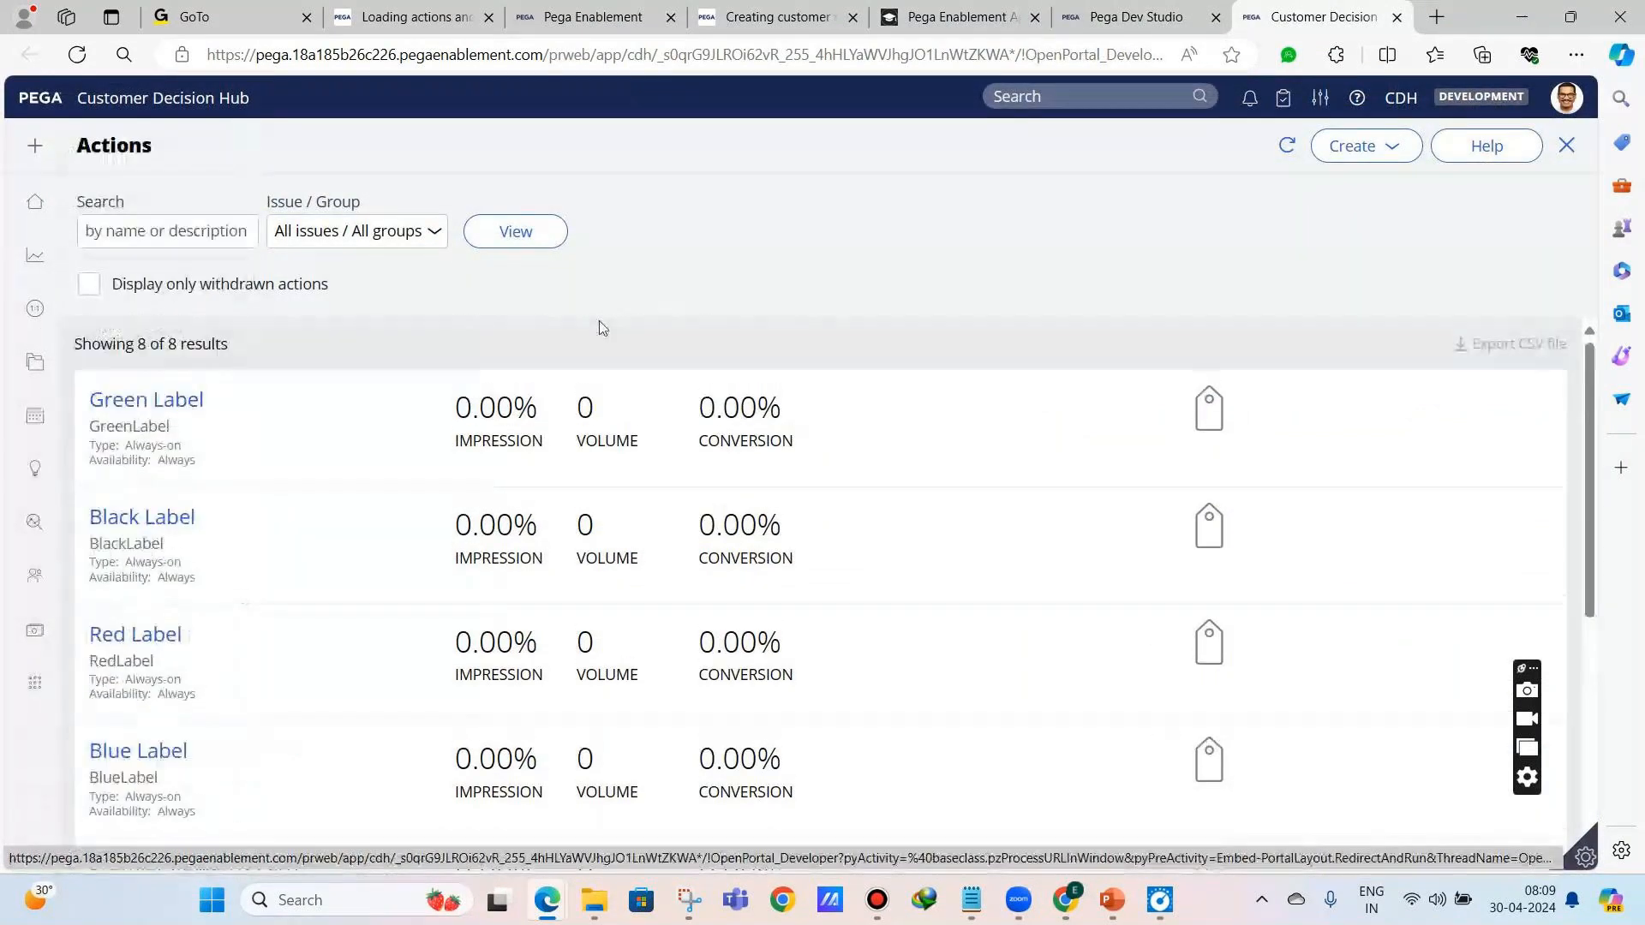
# - Start a new action titled "RUBAY DEBIT CARD" with issue Grow and group Credit cards
pyautogui.click(1358, 147)
pyautogui.click(1351, 193)
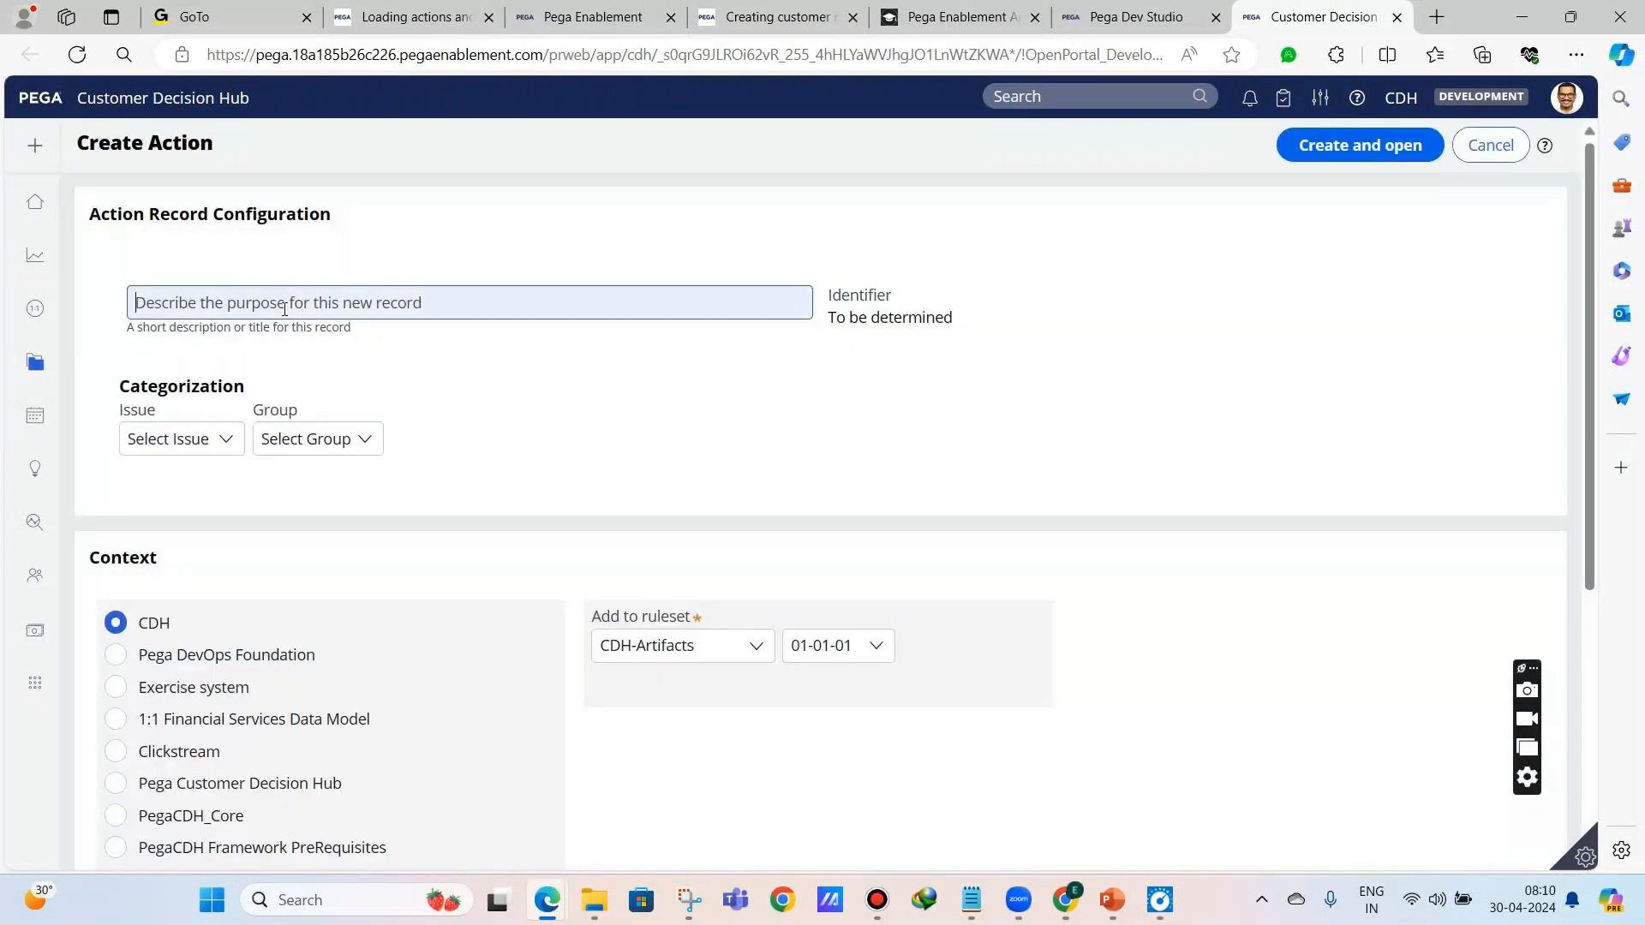
pyautogui.click(220, 439)
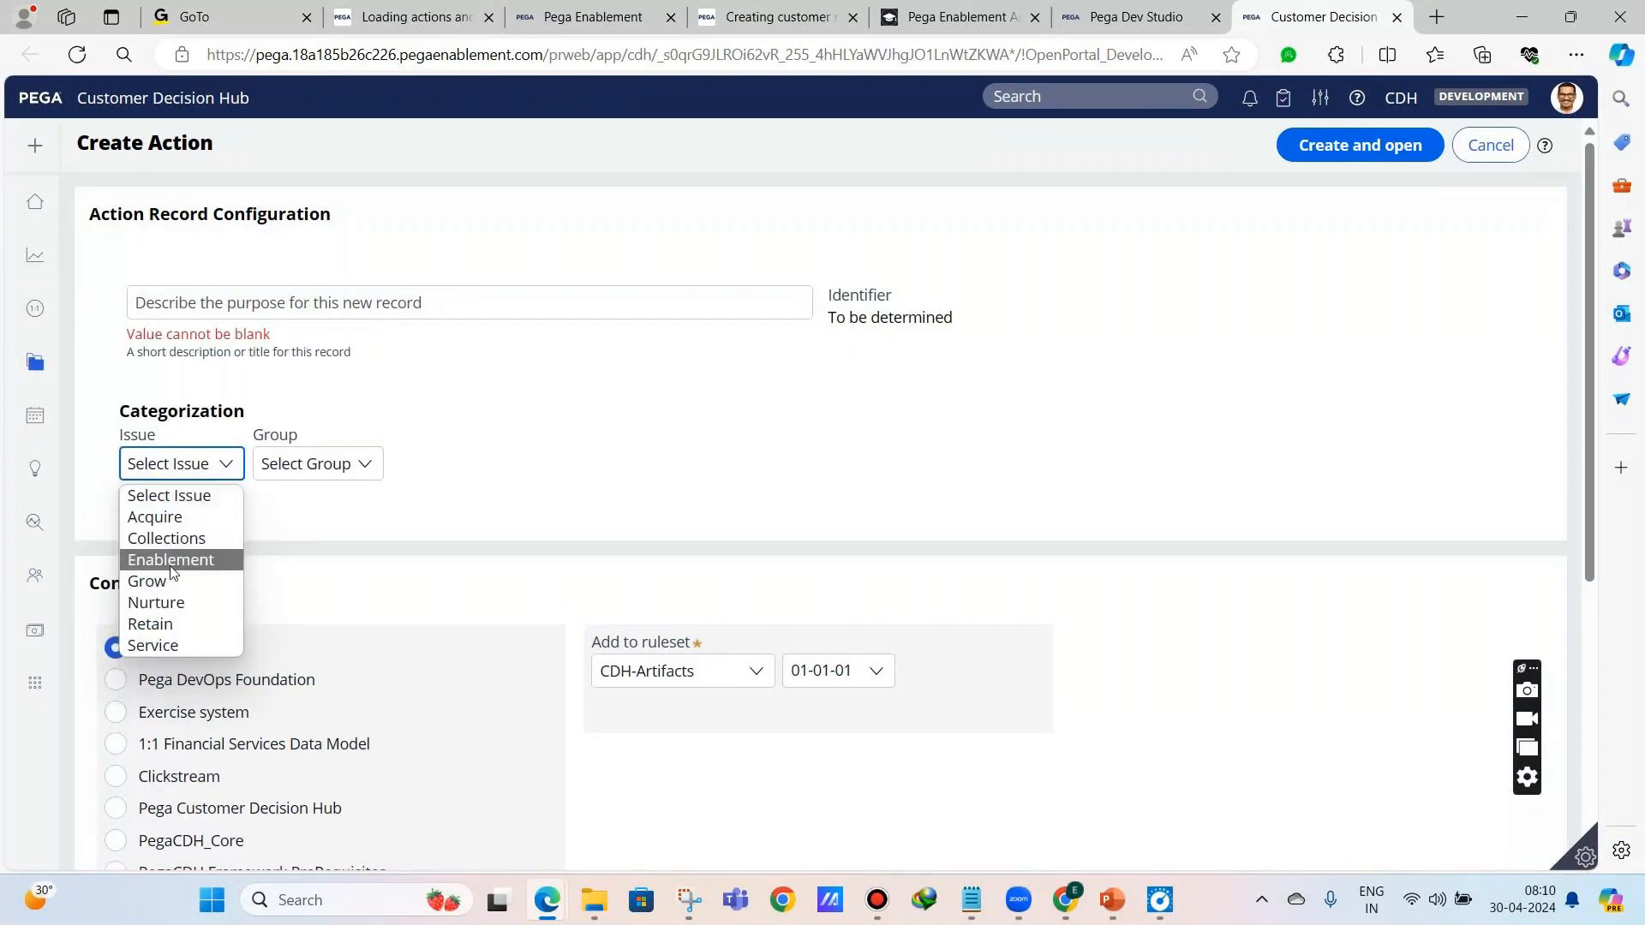
pyautogui.click(168, 581)
pyautogui.click(296, 467)
pyautogui.click(282, 516)
pyautogui.click(253, 306)
pyautogui.write('RUBAY ')
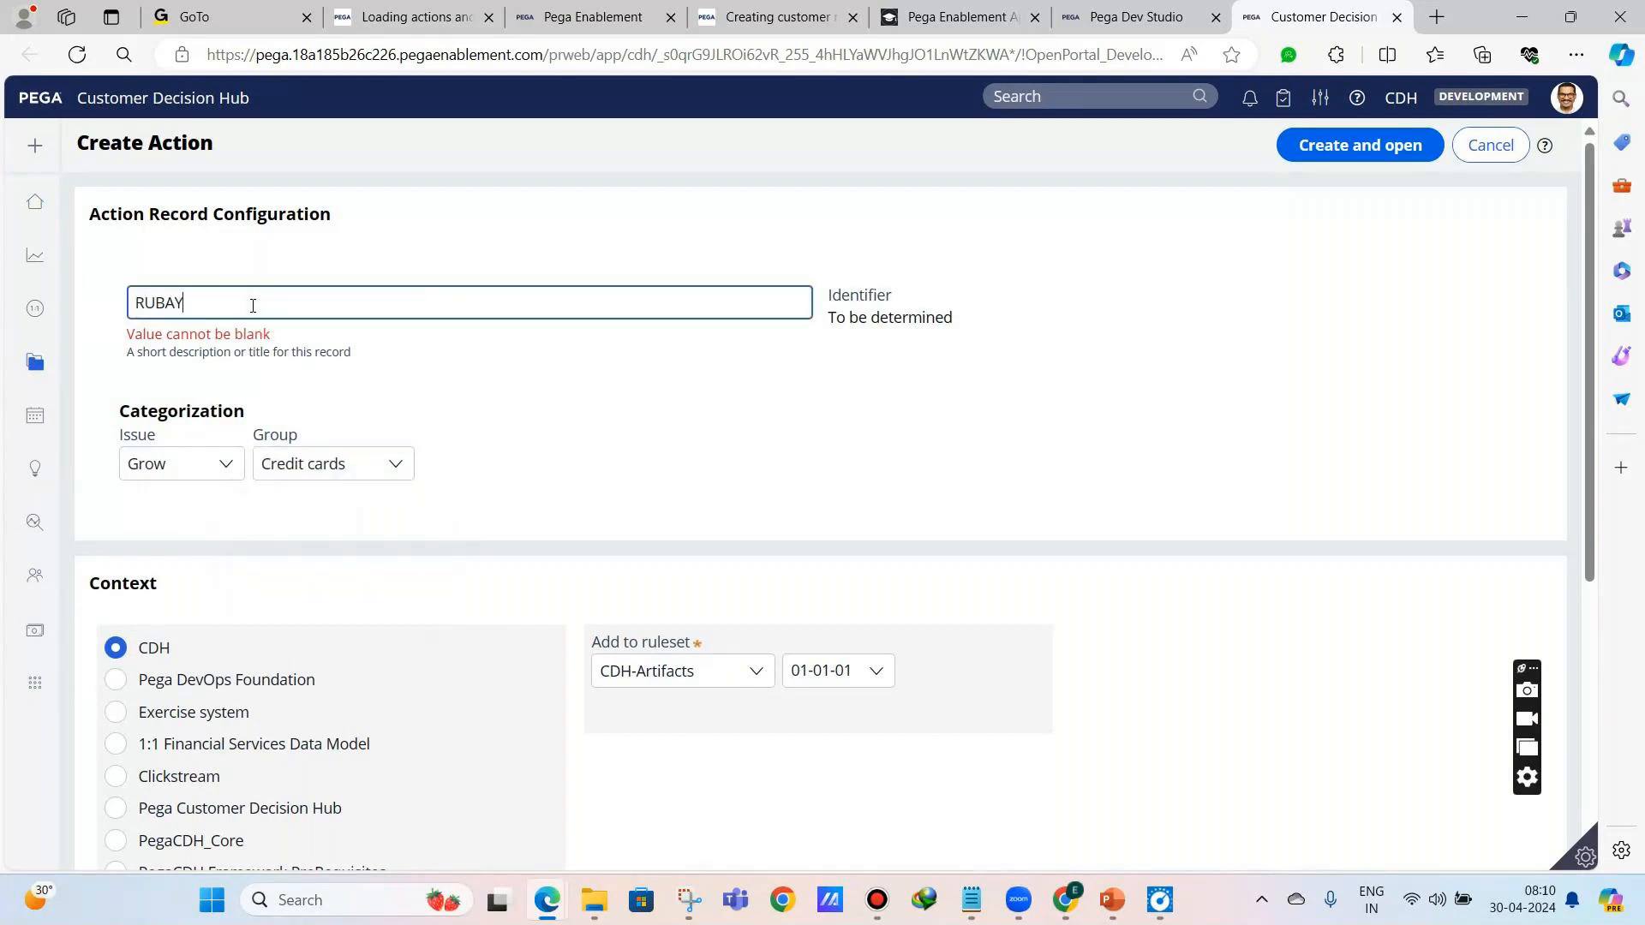
pyautogui.write('DEBIT CARD')
pyautogui.doubleClick(261, 306)
pyautogui.tripleClick(262, 306)
pyautogui.click(323, 329)
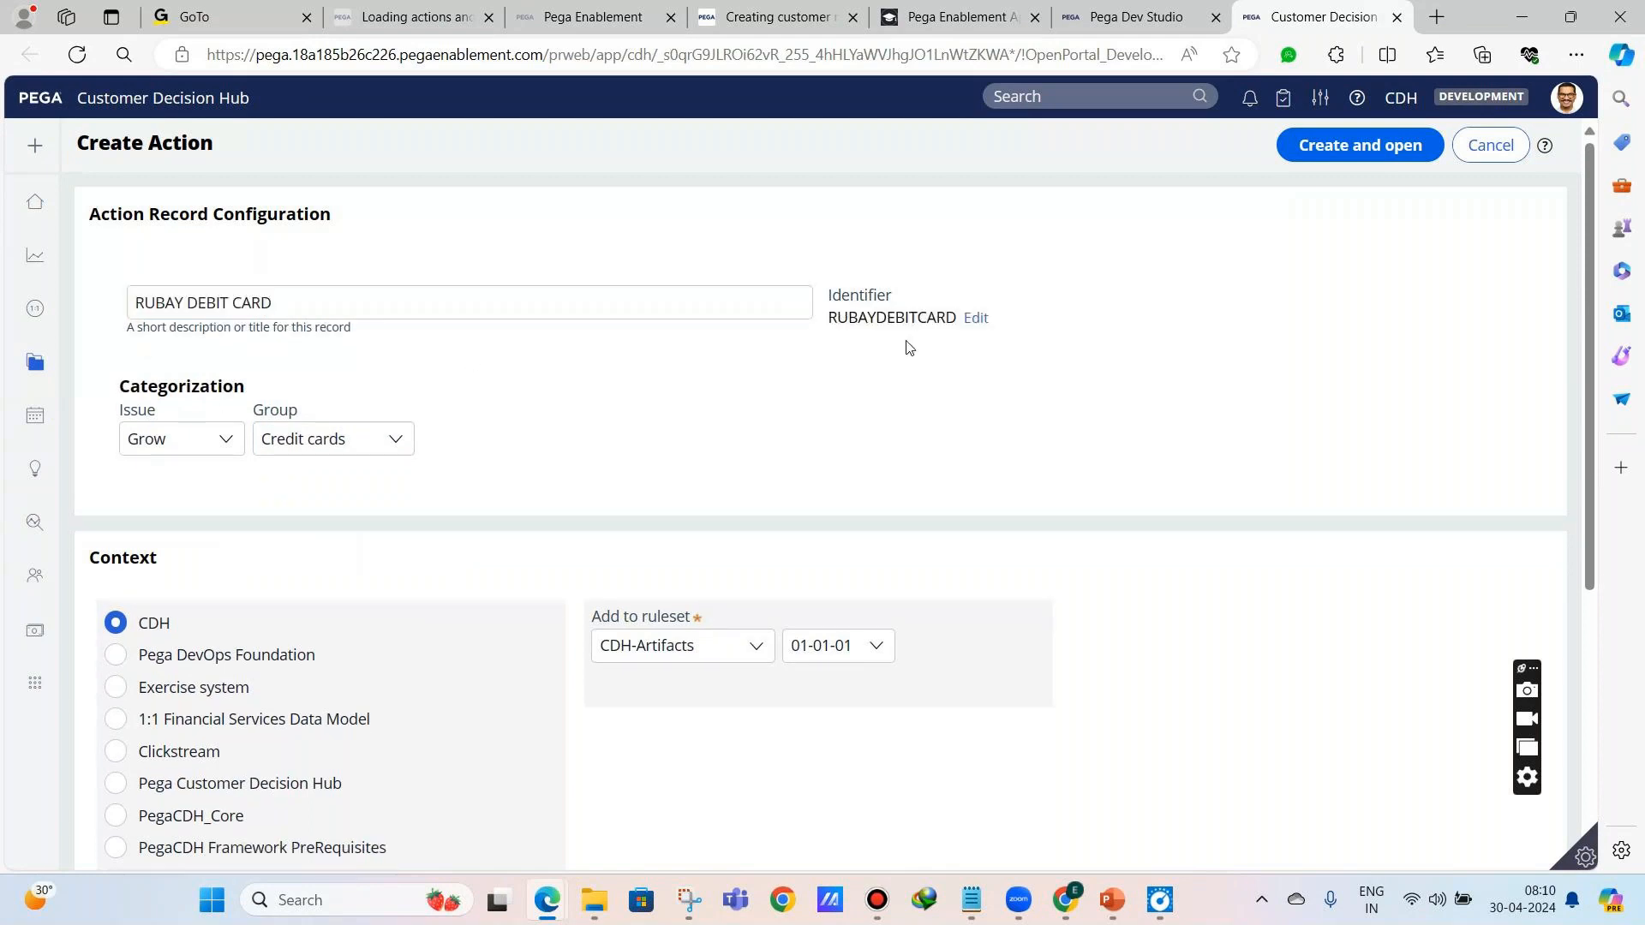
# - Create and open the RUBAY DEBIT CARD action, then save the record and look through its details
pyautogui.tripleClick(163, 311)
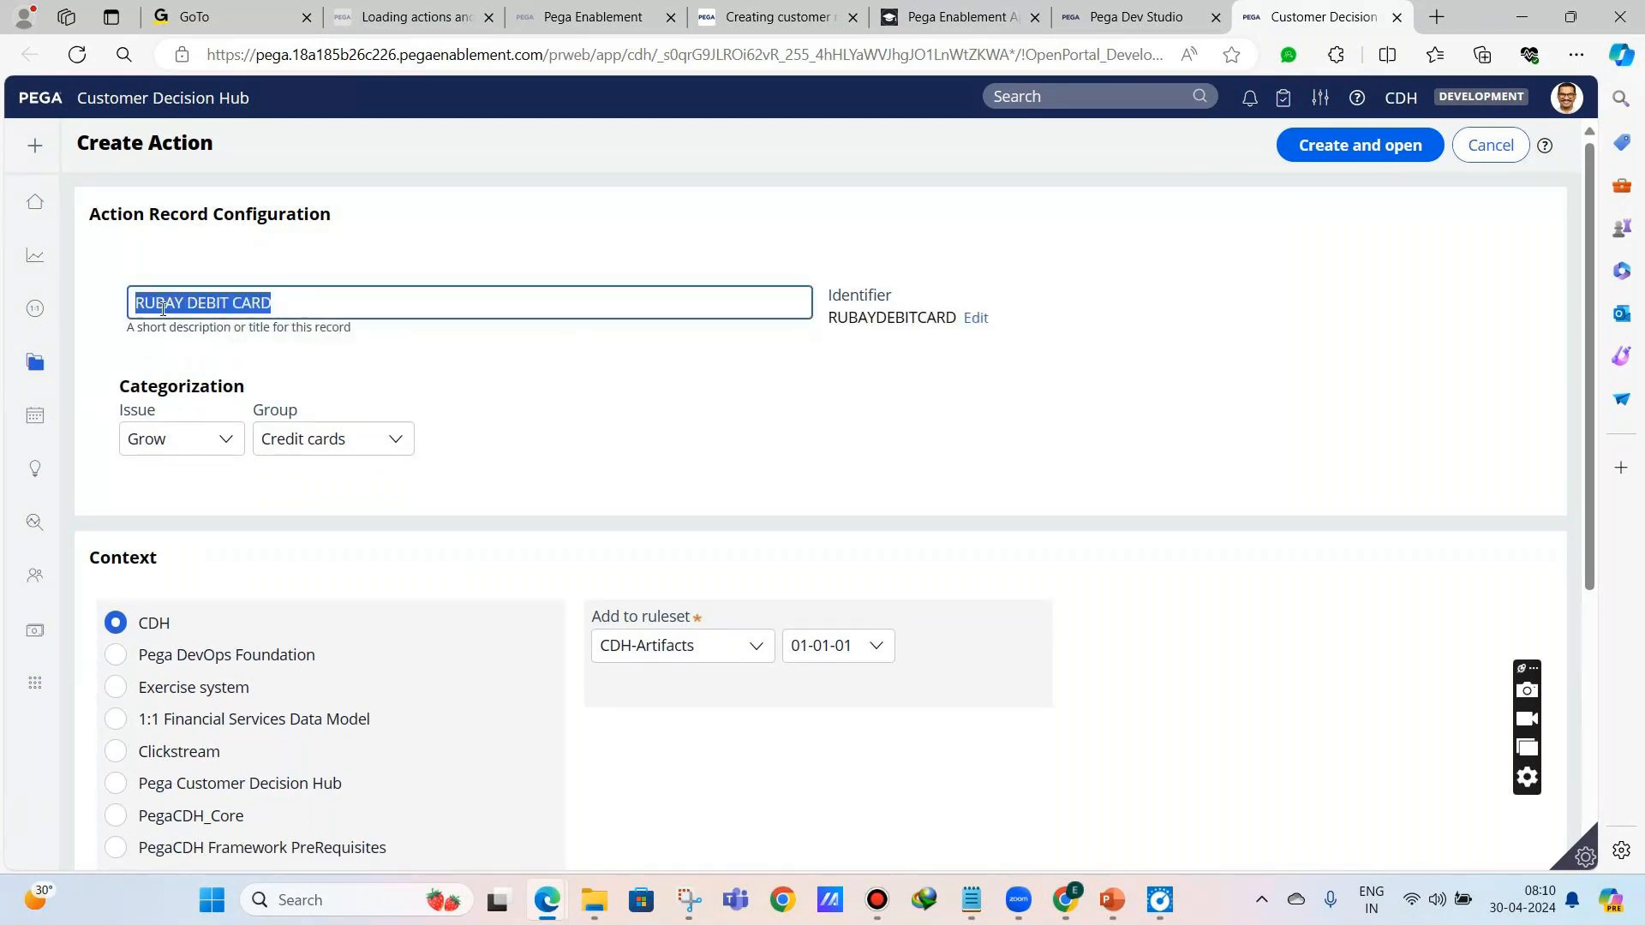
pyautogui.click(248, 345)
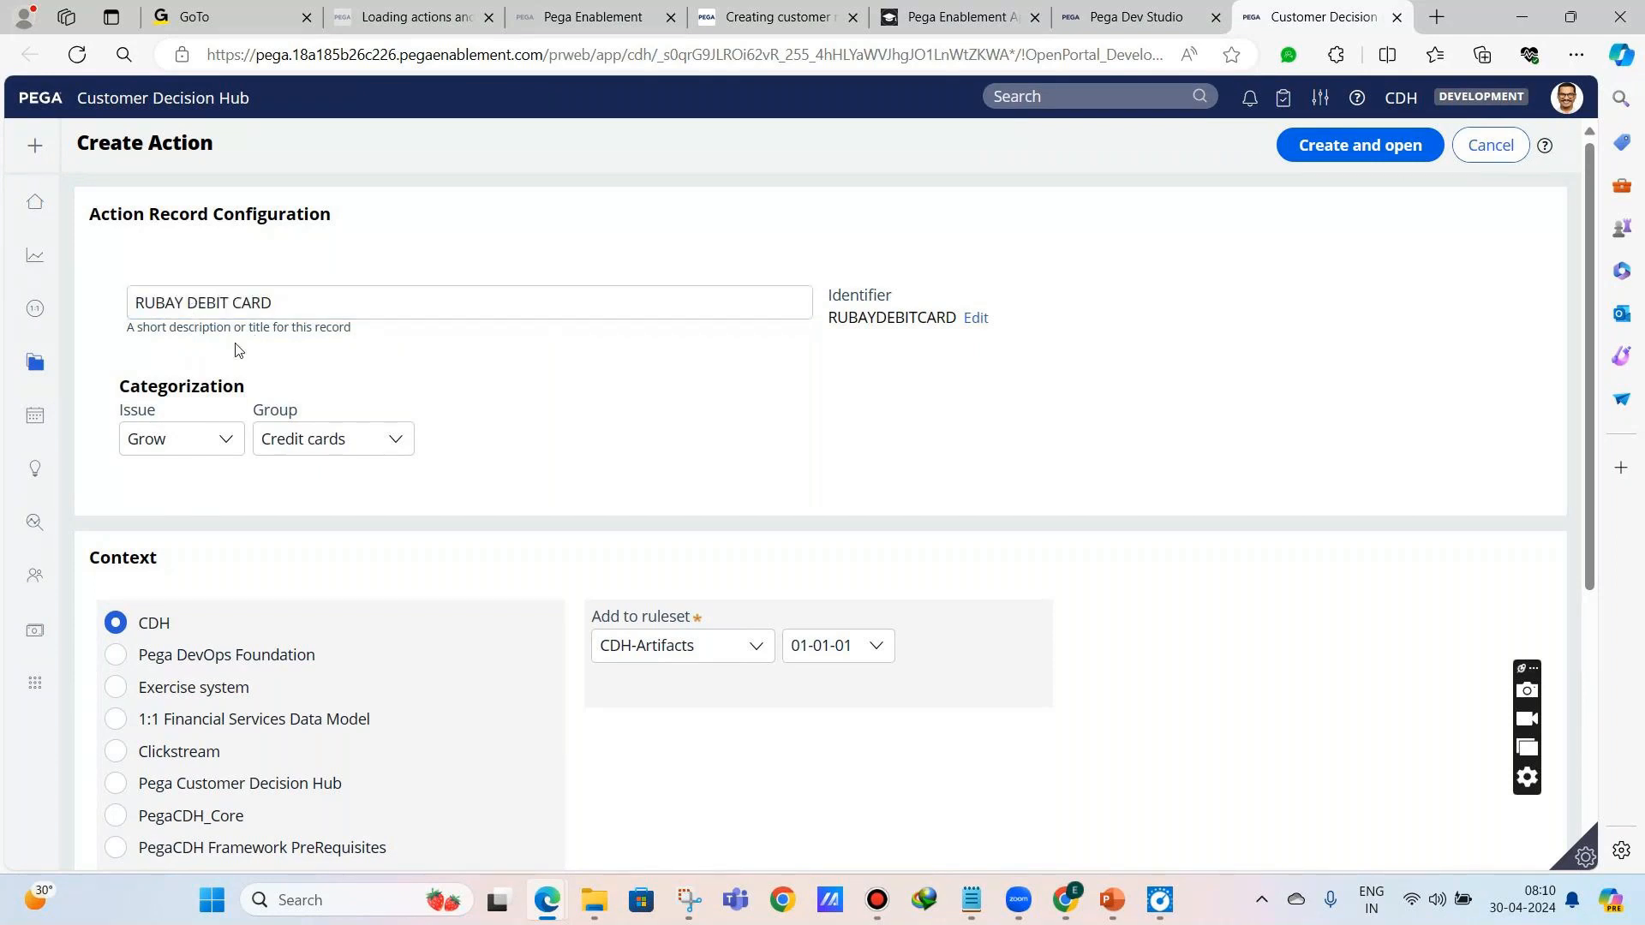
pyautogui.doubleClick(198, 329)
pyautogui.click(1069, 246)
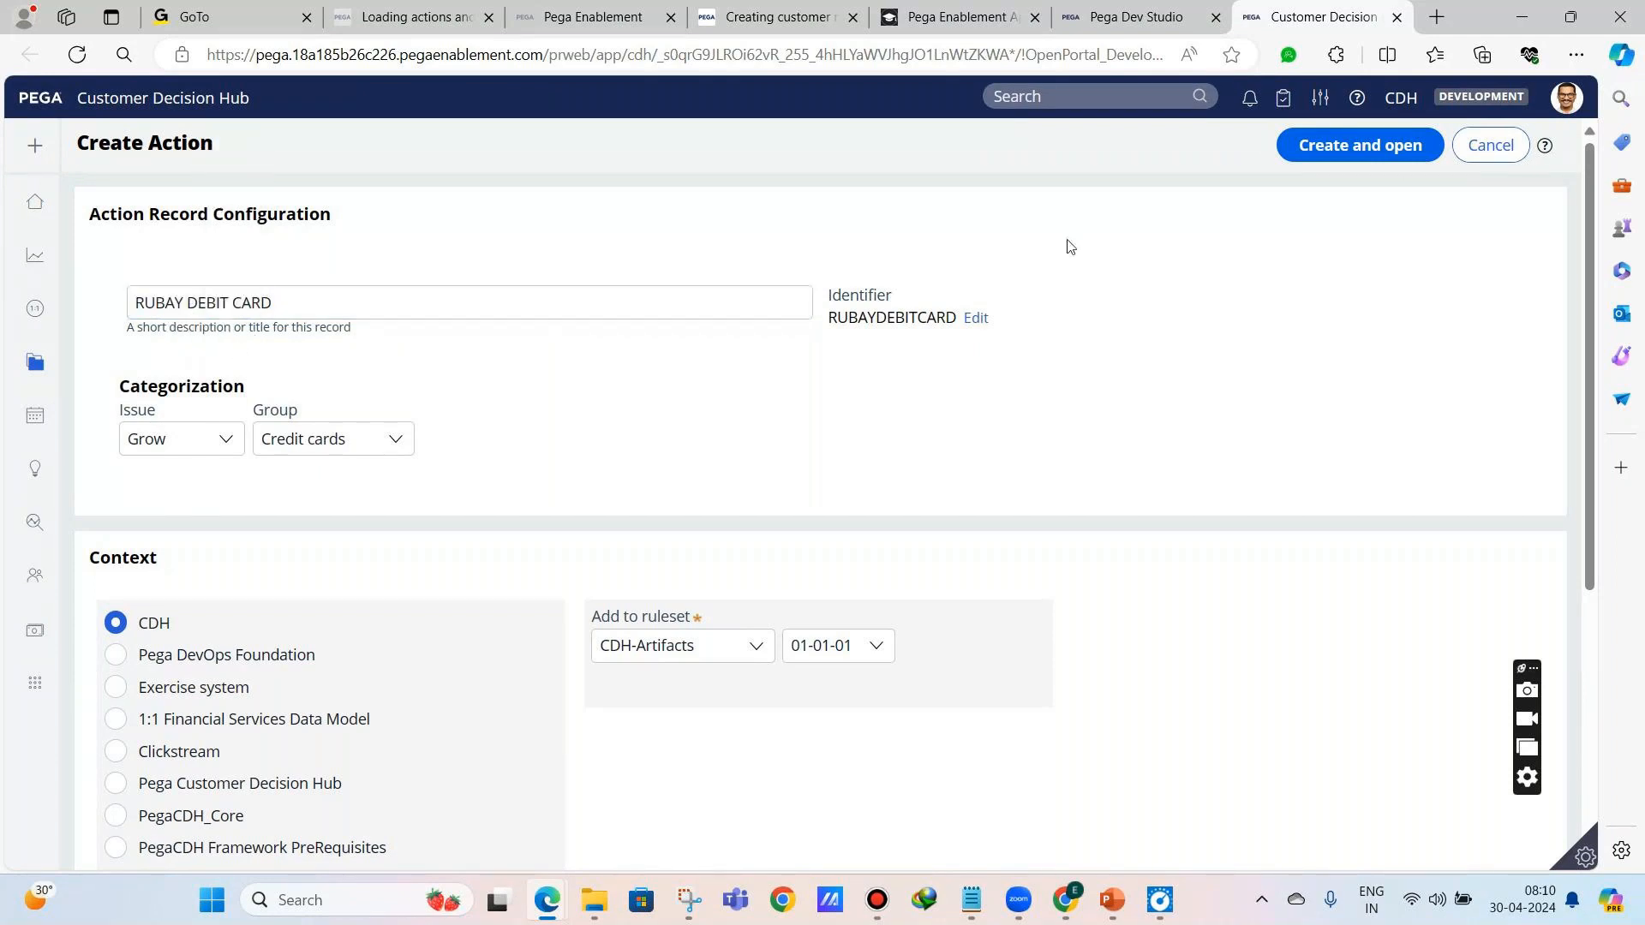
pyautogui.click(1340, 161)
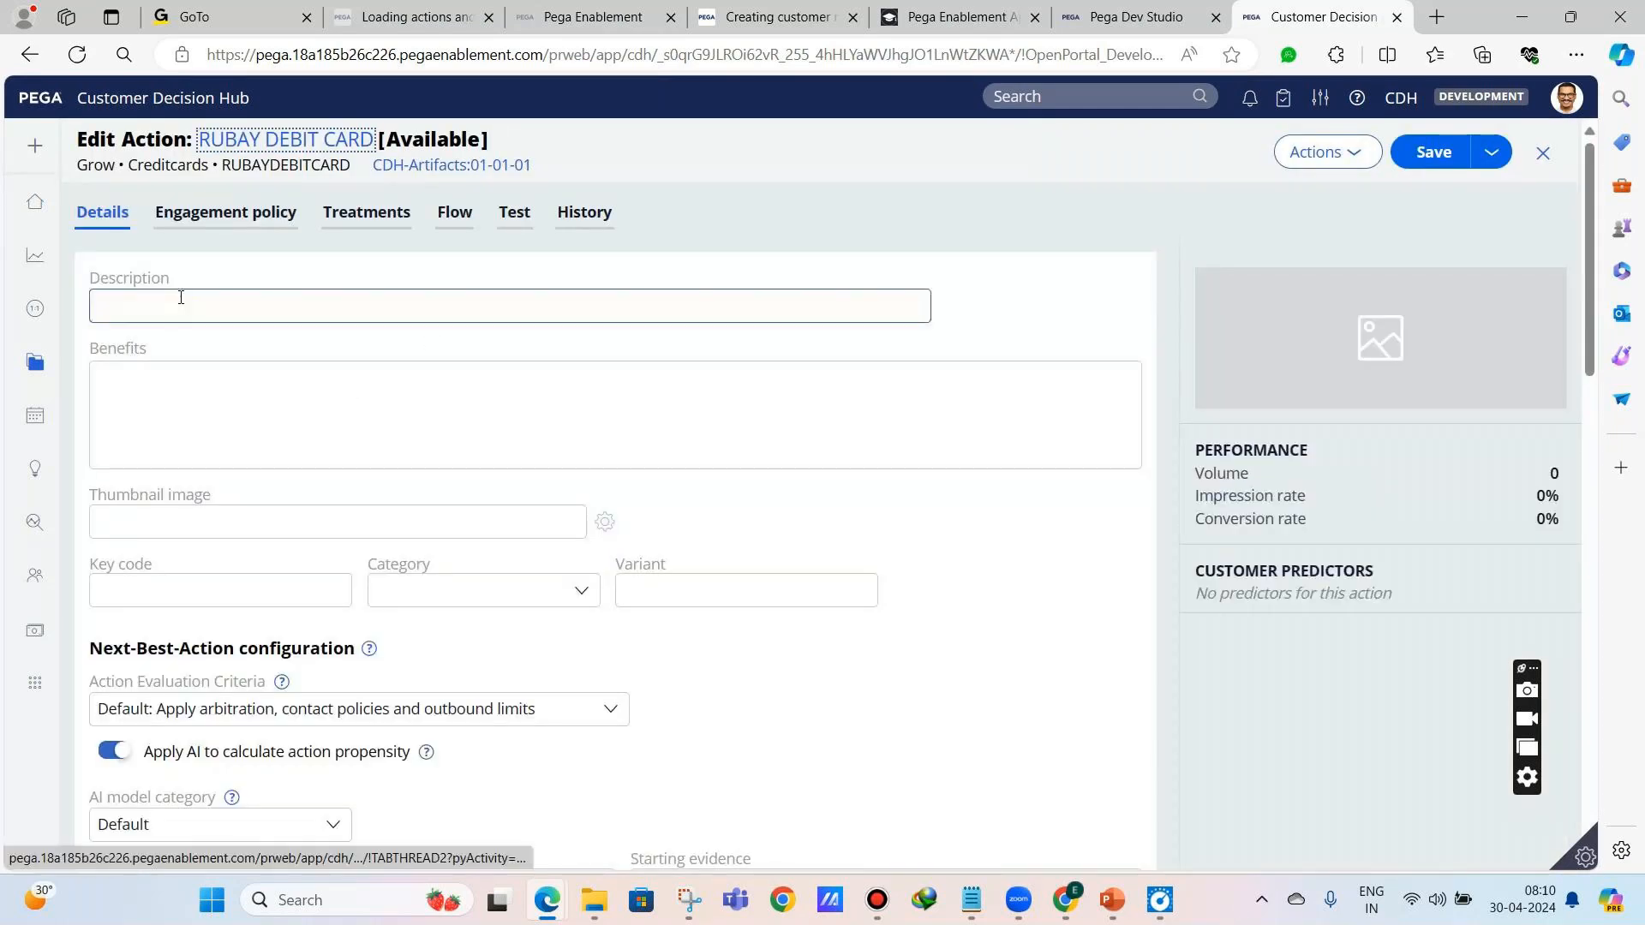
pyautogui.click(1400, 156)
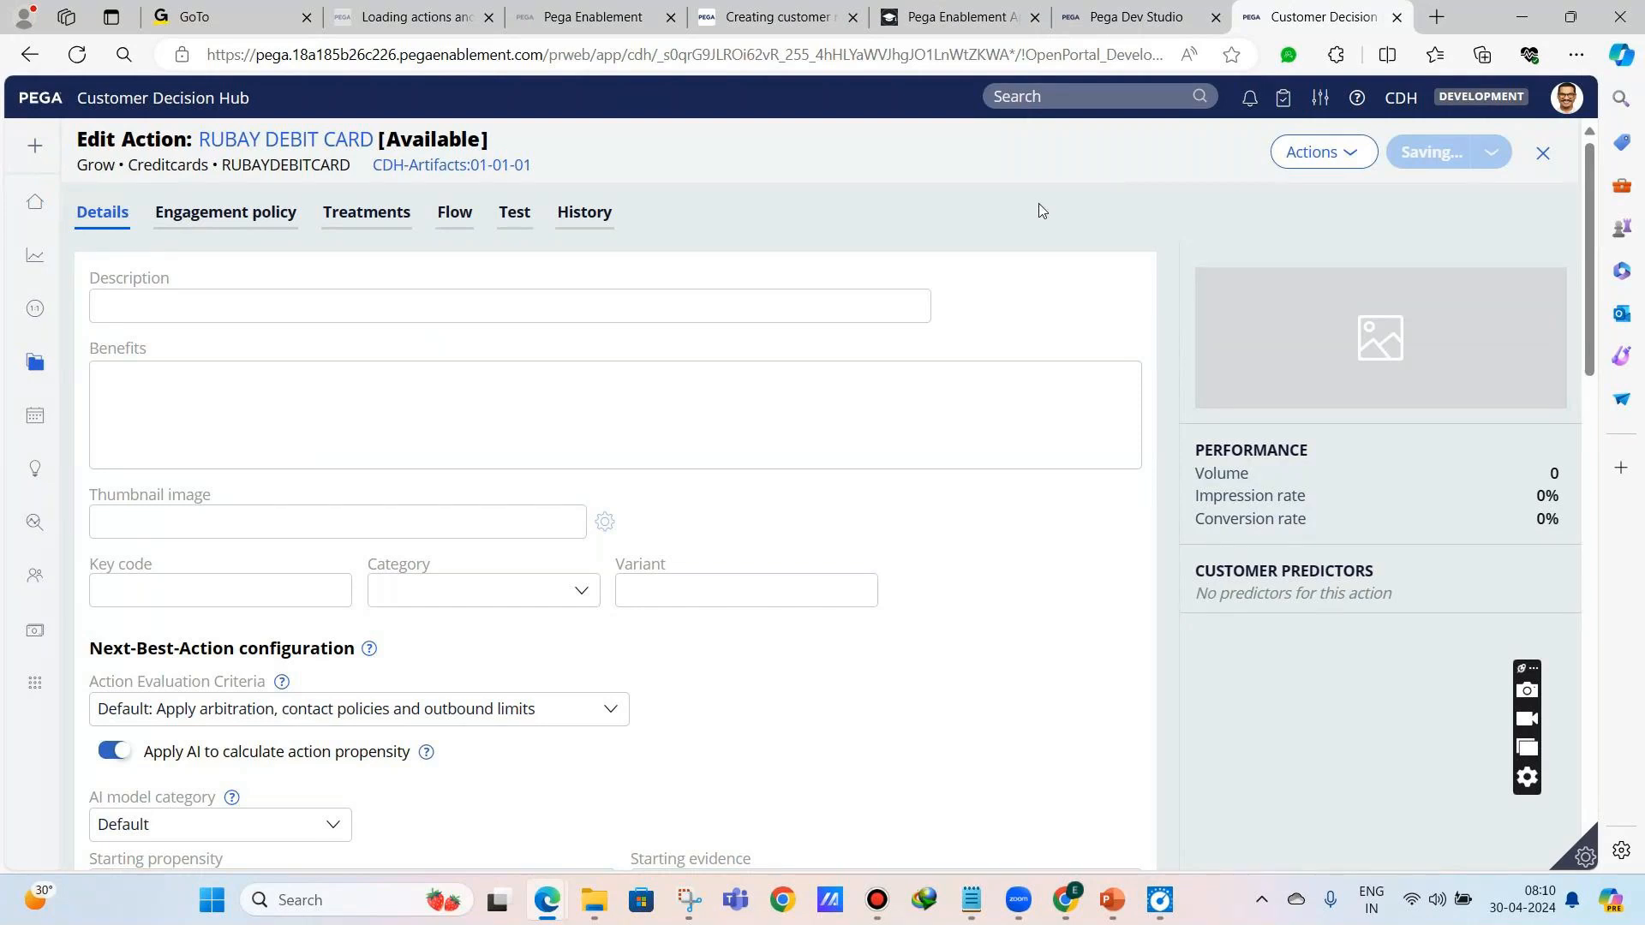
pyautogui.scroll(-3, 1013, 253)
pyautogui.scroll(3, 1013, 253)
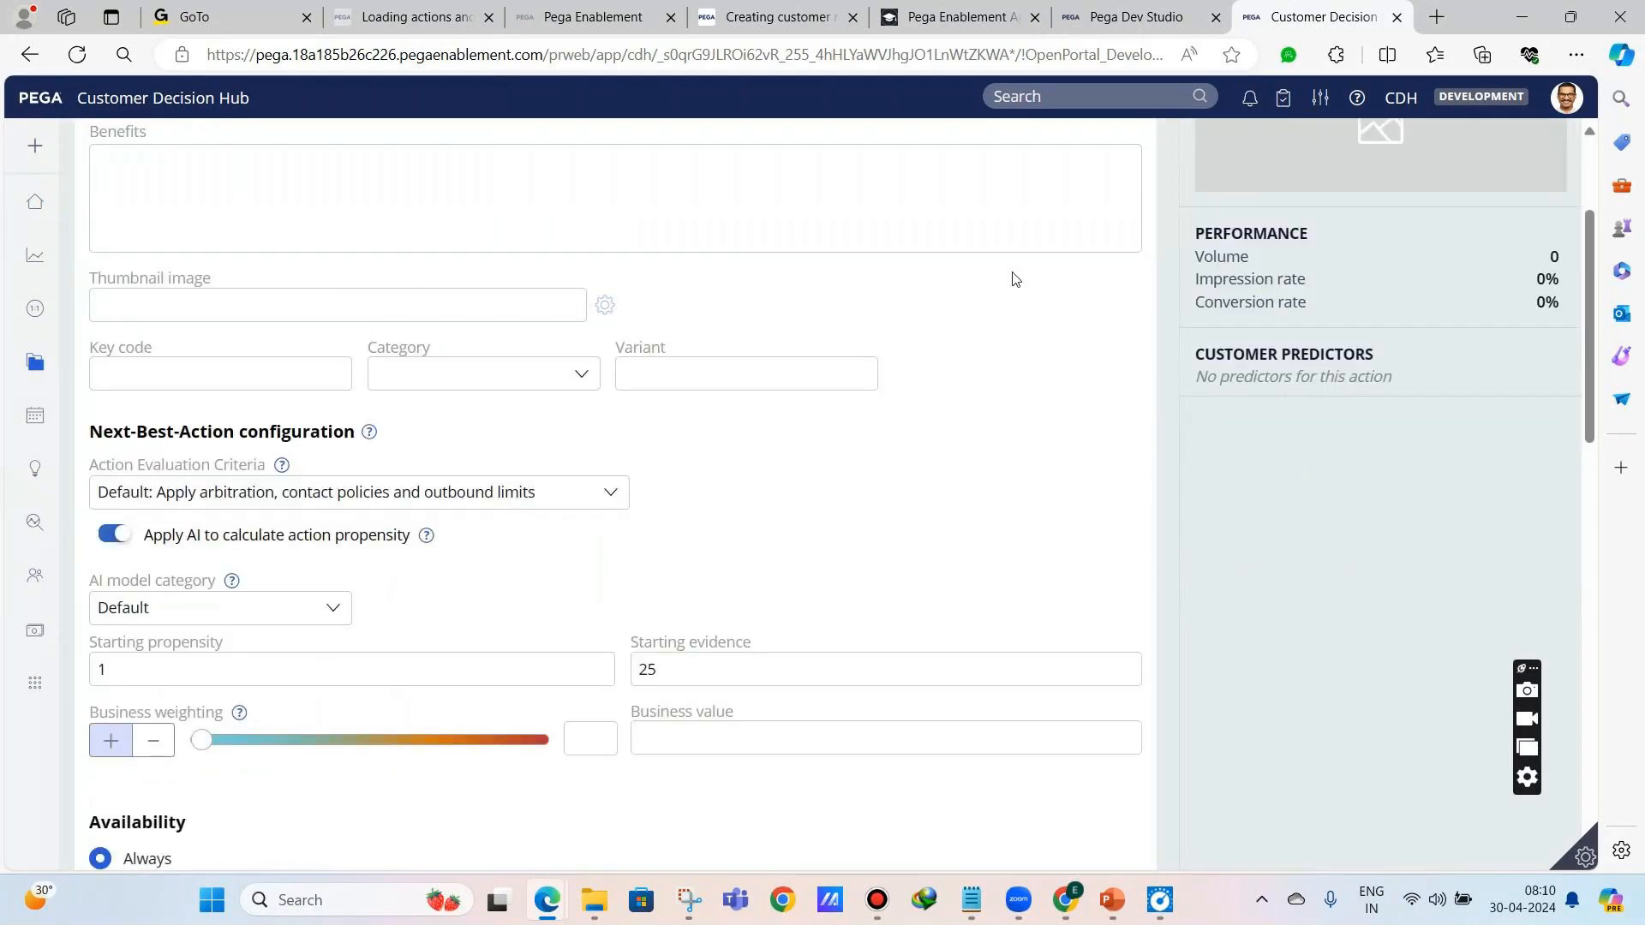
pyautogui.scroll(-3, 1014, 279)
pyautogui.scroll(3, 1014, 279)
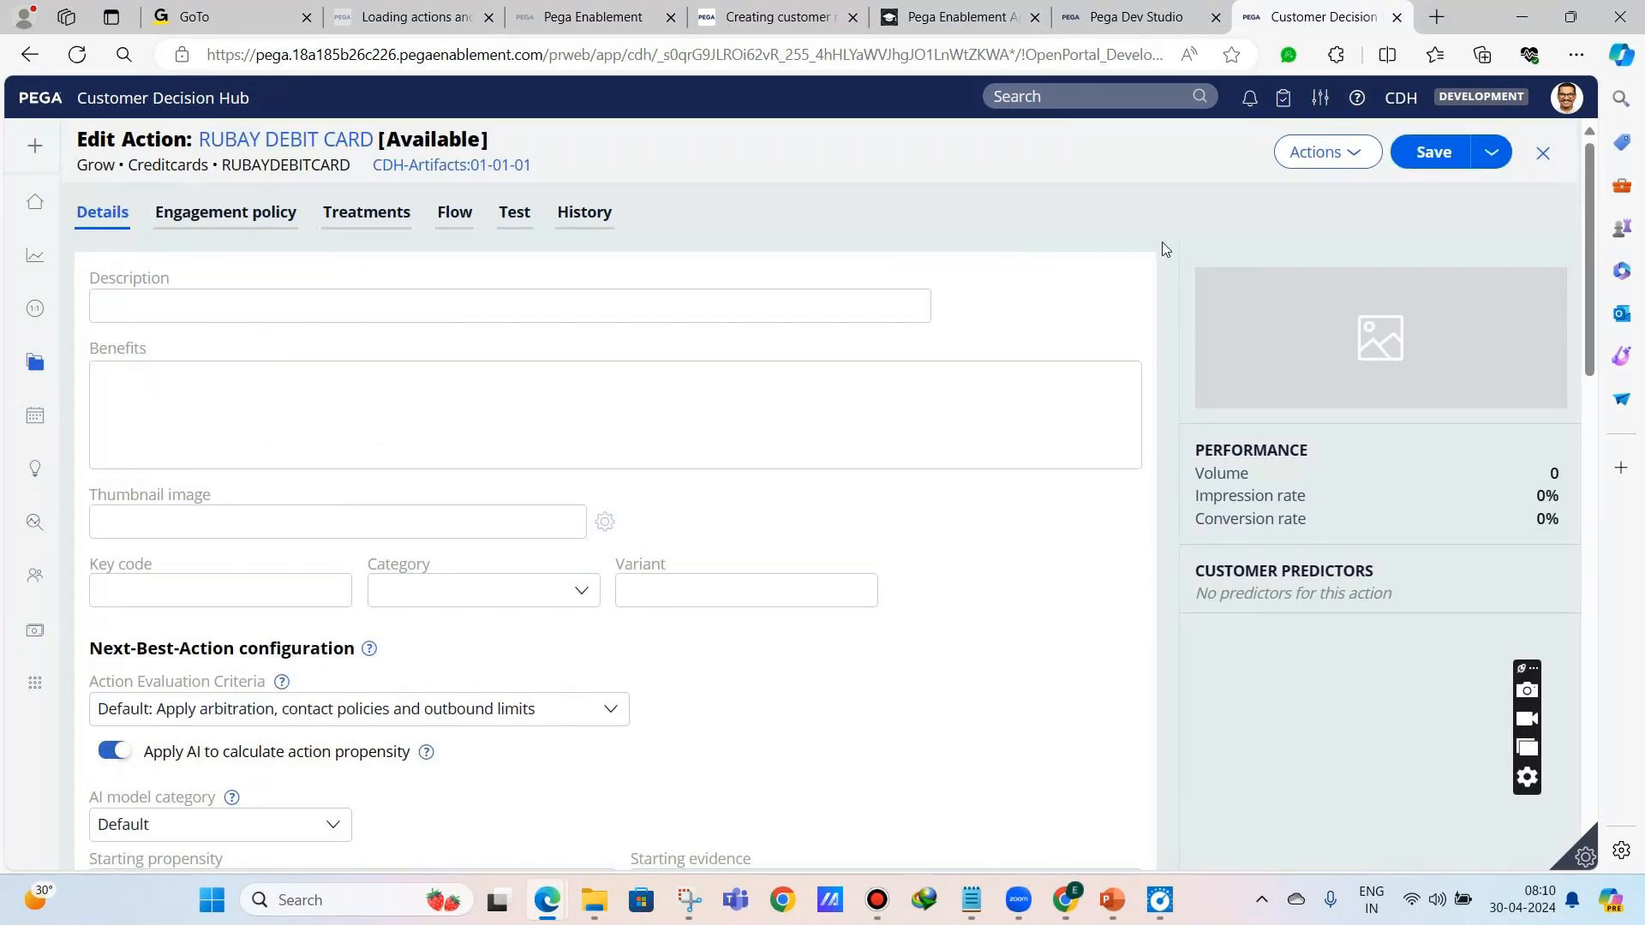
# - Check the Credit cards decision data in Dev Studio for the RUBAYDEBITCARD proposition and highlight its name
pyautogui.click(1162, 23)
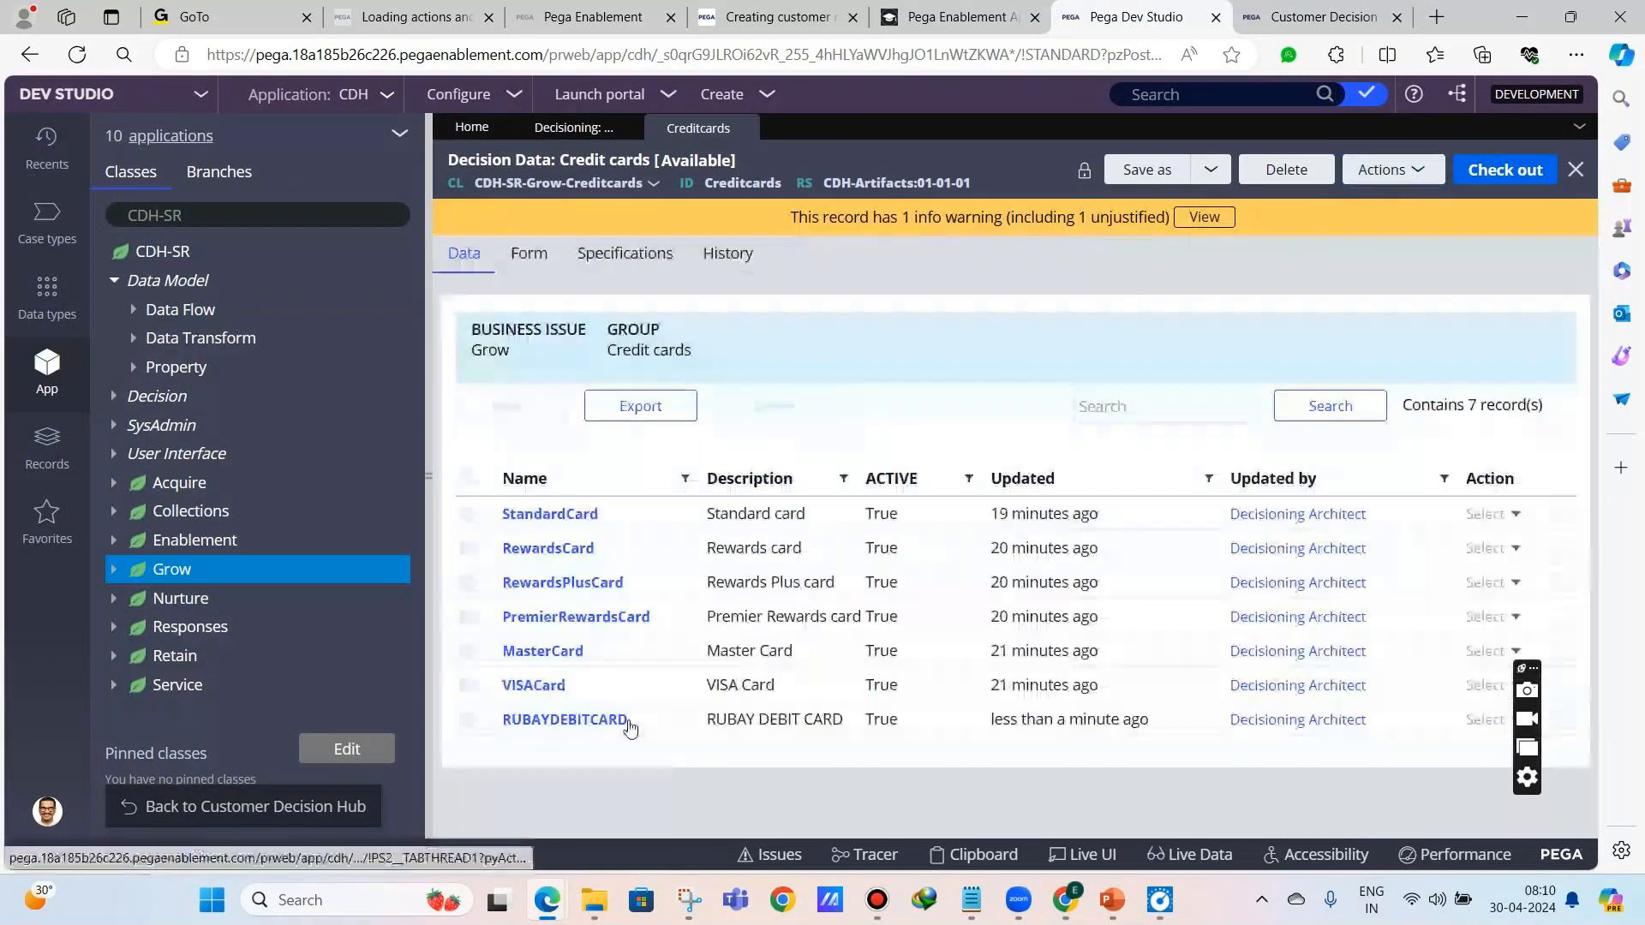
pyautogui.moveTo(630, 726); pyautogui.dragTo(565, 769)
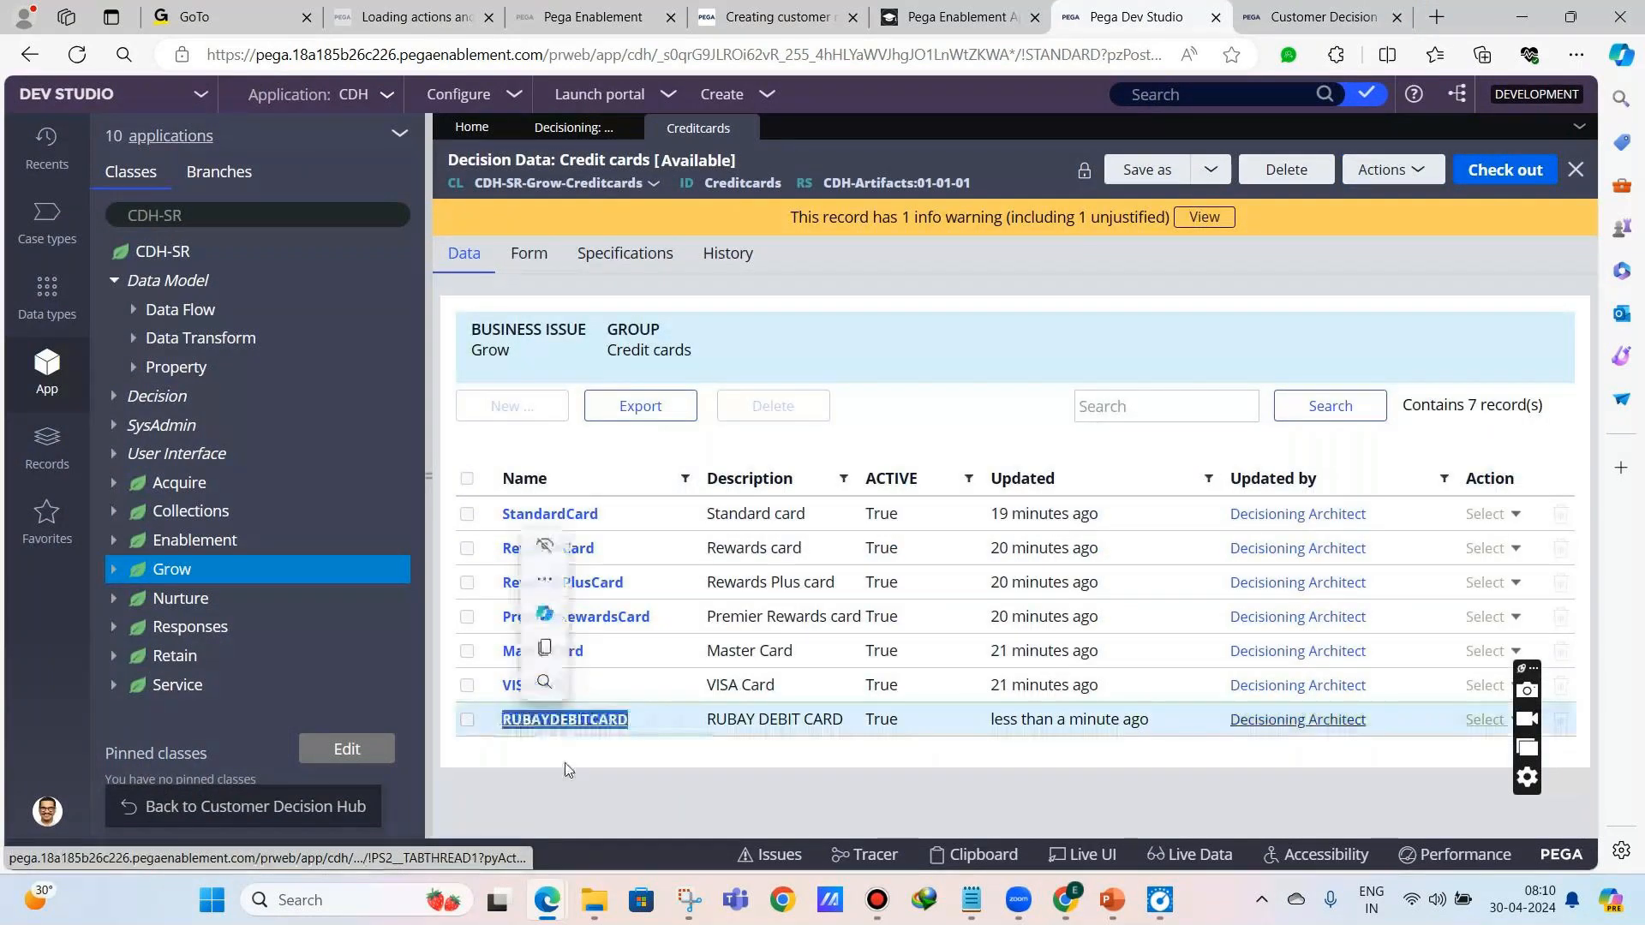
pyautogui.click(1323, 17)
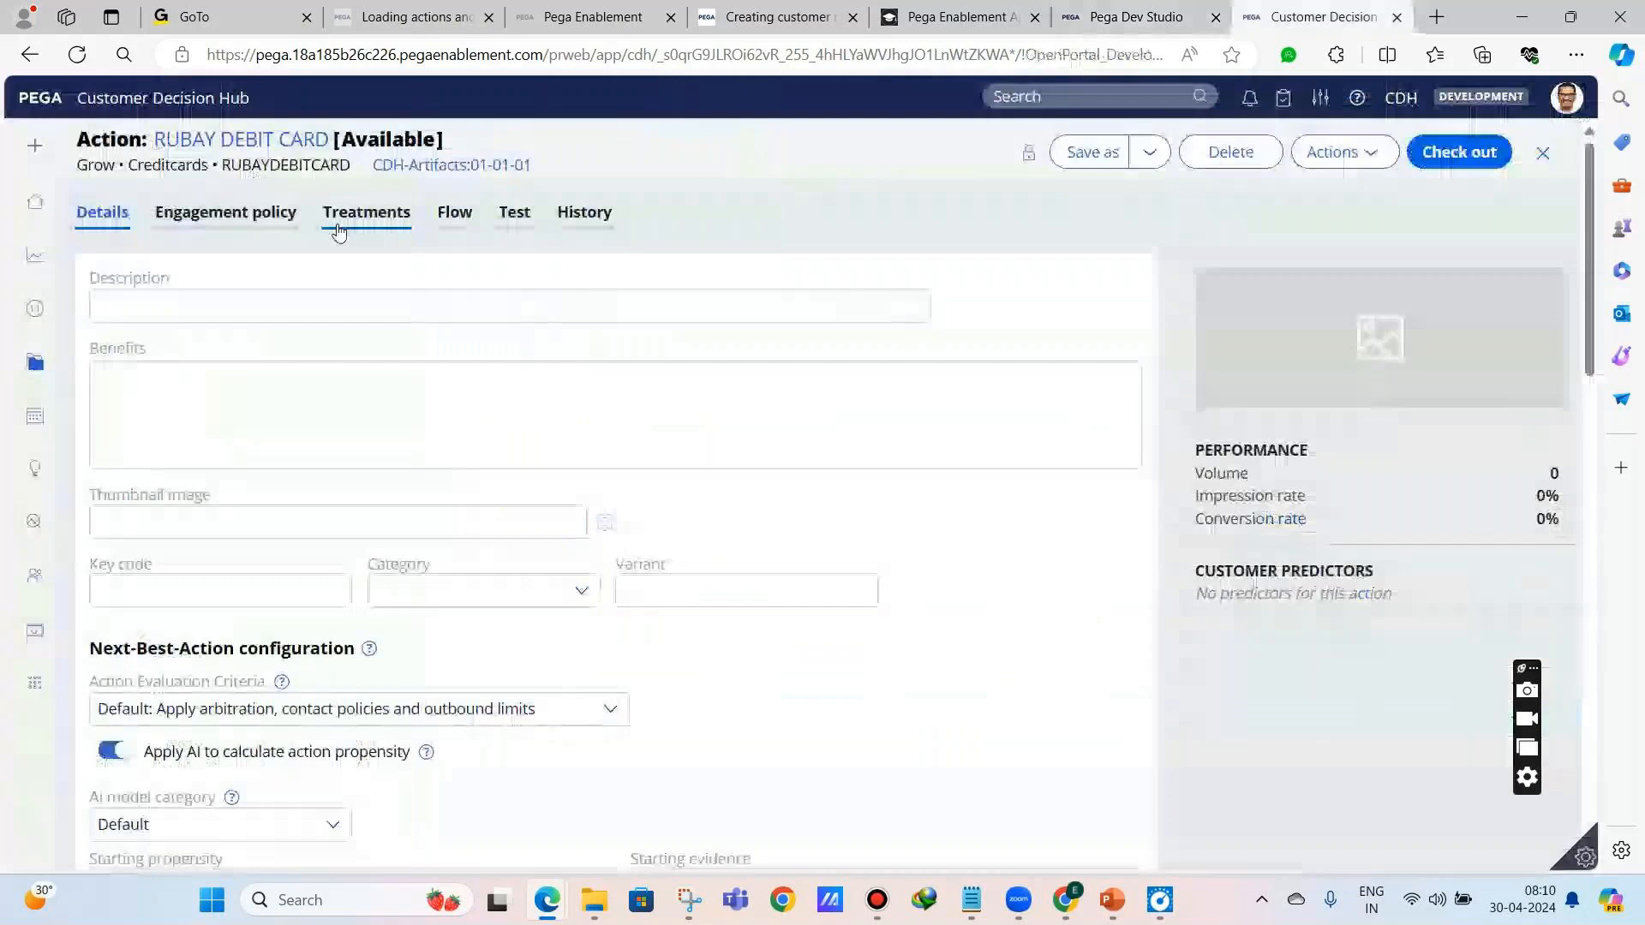
pyautogui.click(1140, 17)
pyautogui.click(632, 765)
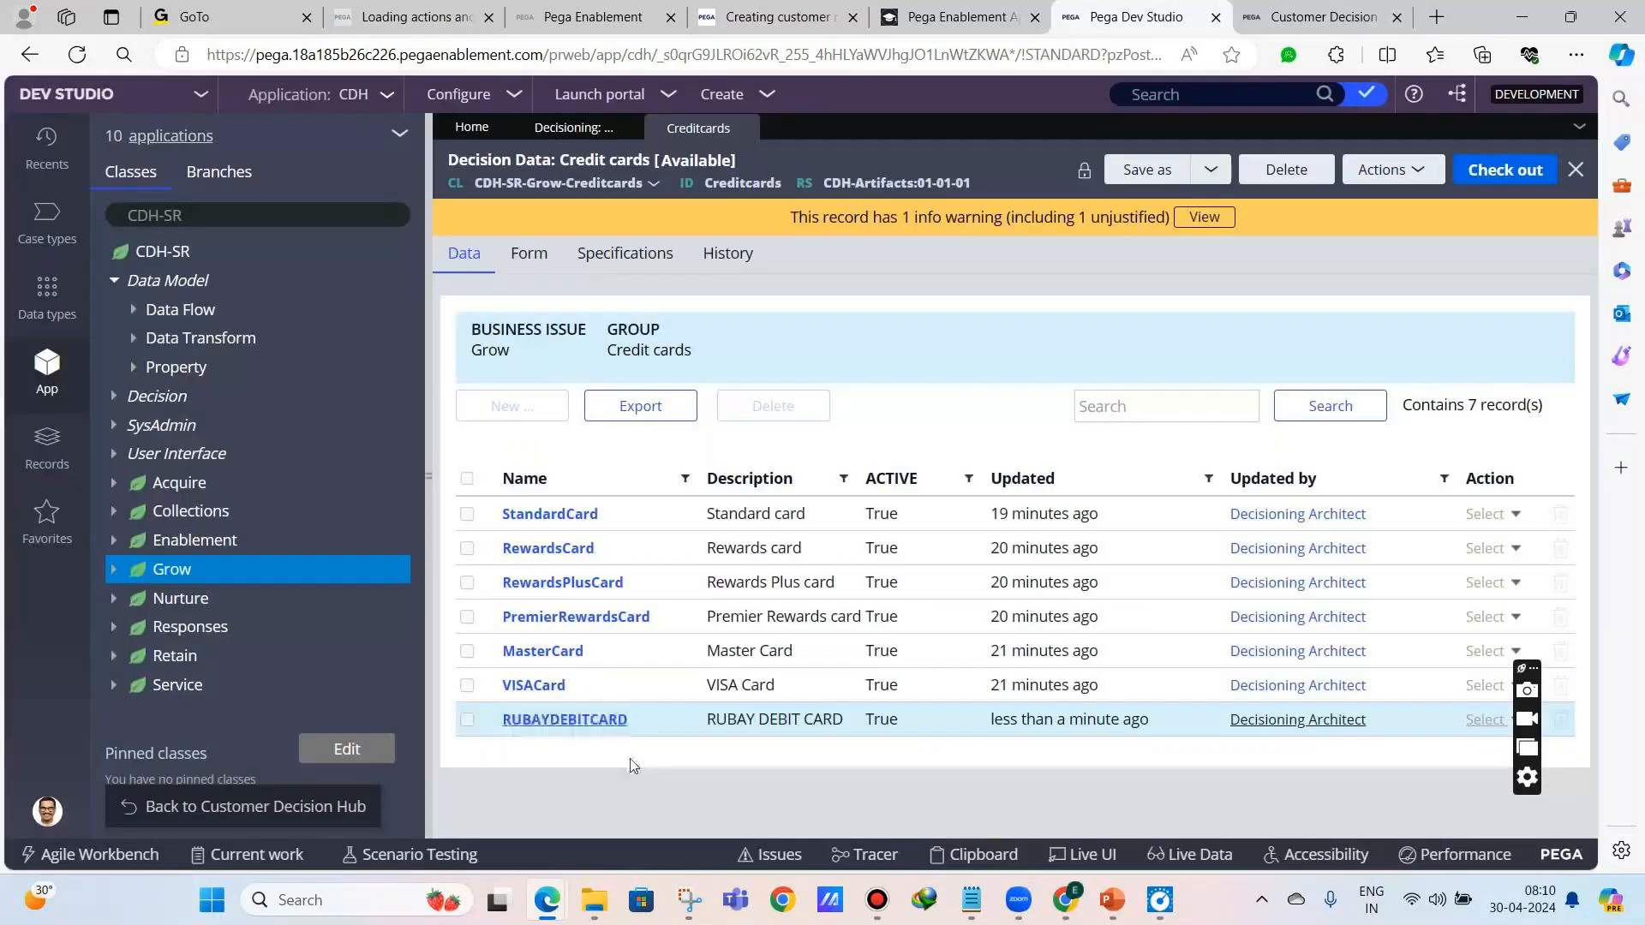
# - Switch to the Day 4.txt notes, highlight the start of the "ACTIONS ARE AUTOMATICALLY BACKEDUP" line and return to Dev Studio
pyautogui.click(970, 899)
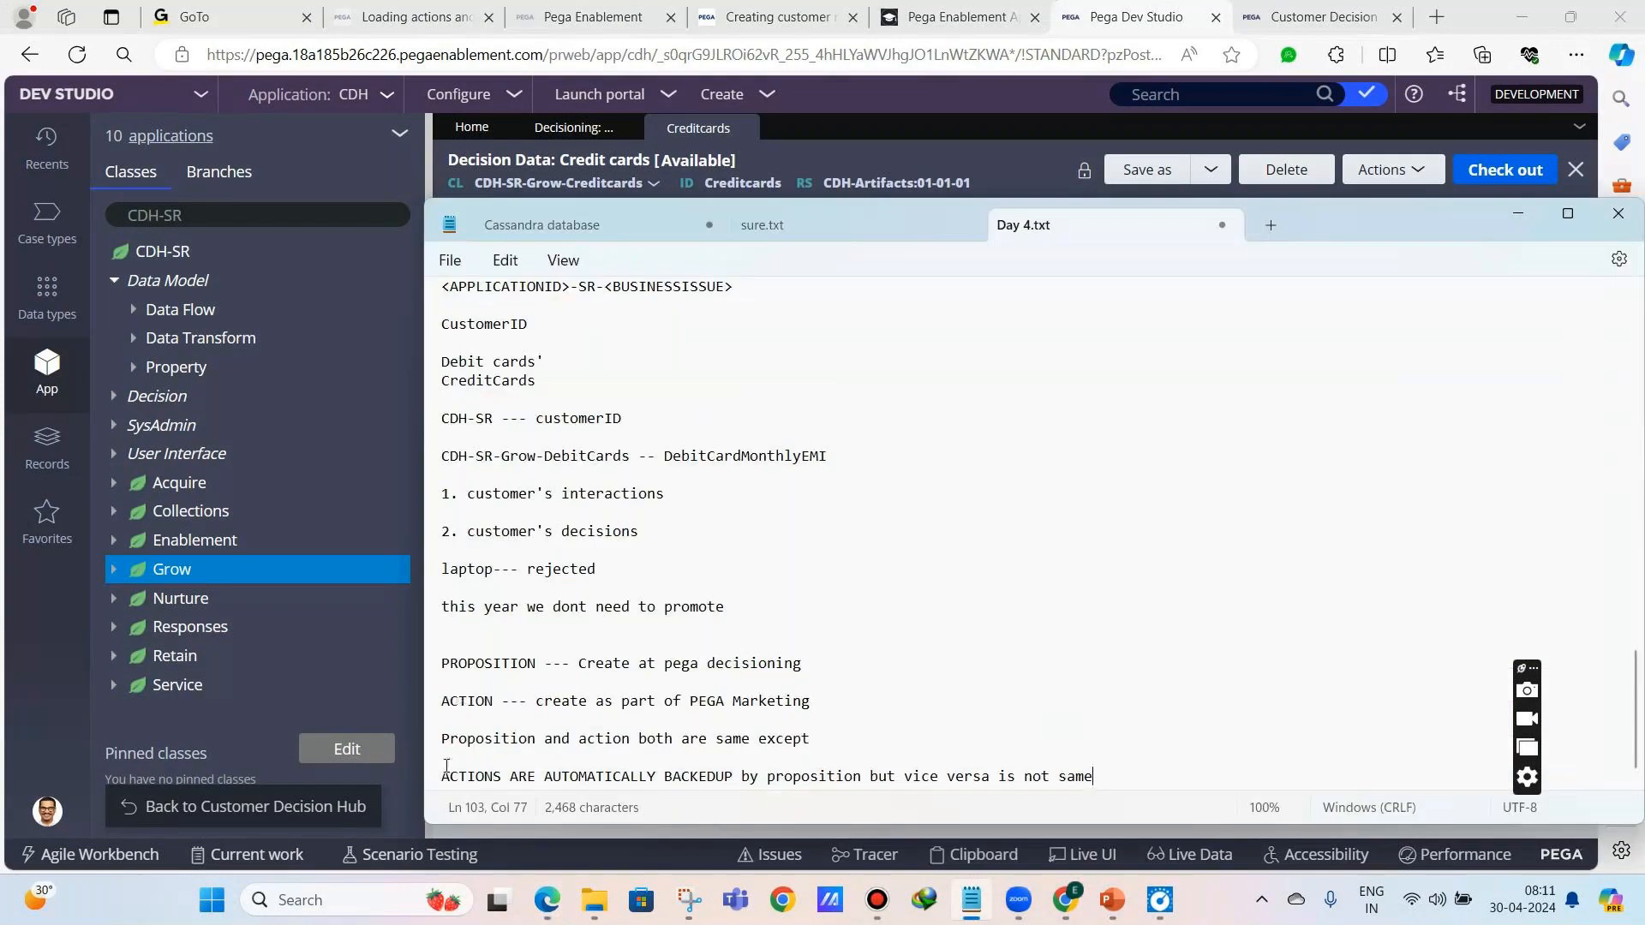
pyautogui.moveTo(443, 768); pyautogui.dragTo(742, 776)
pyautogui.press('Left')
pyautogui.click(917, 140)
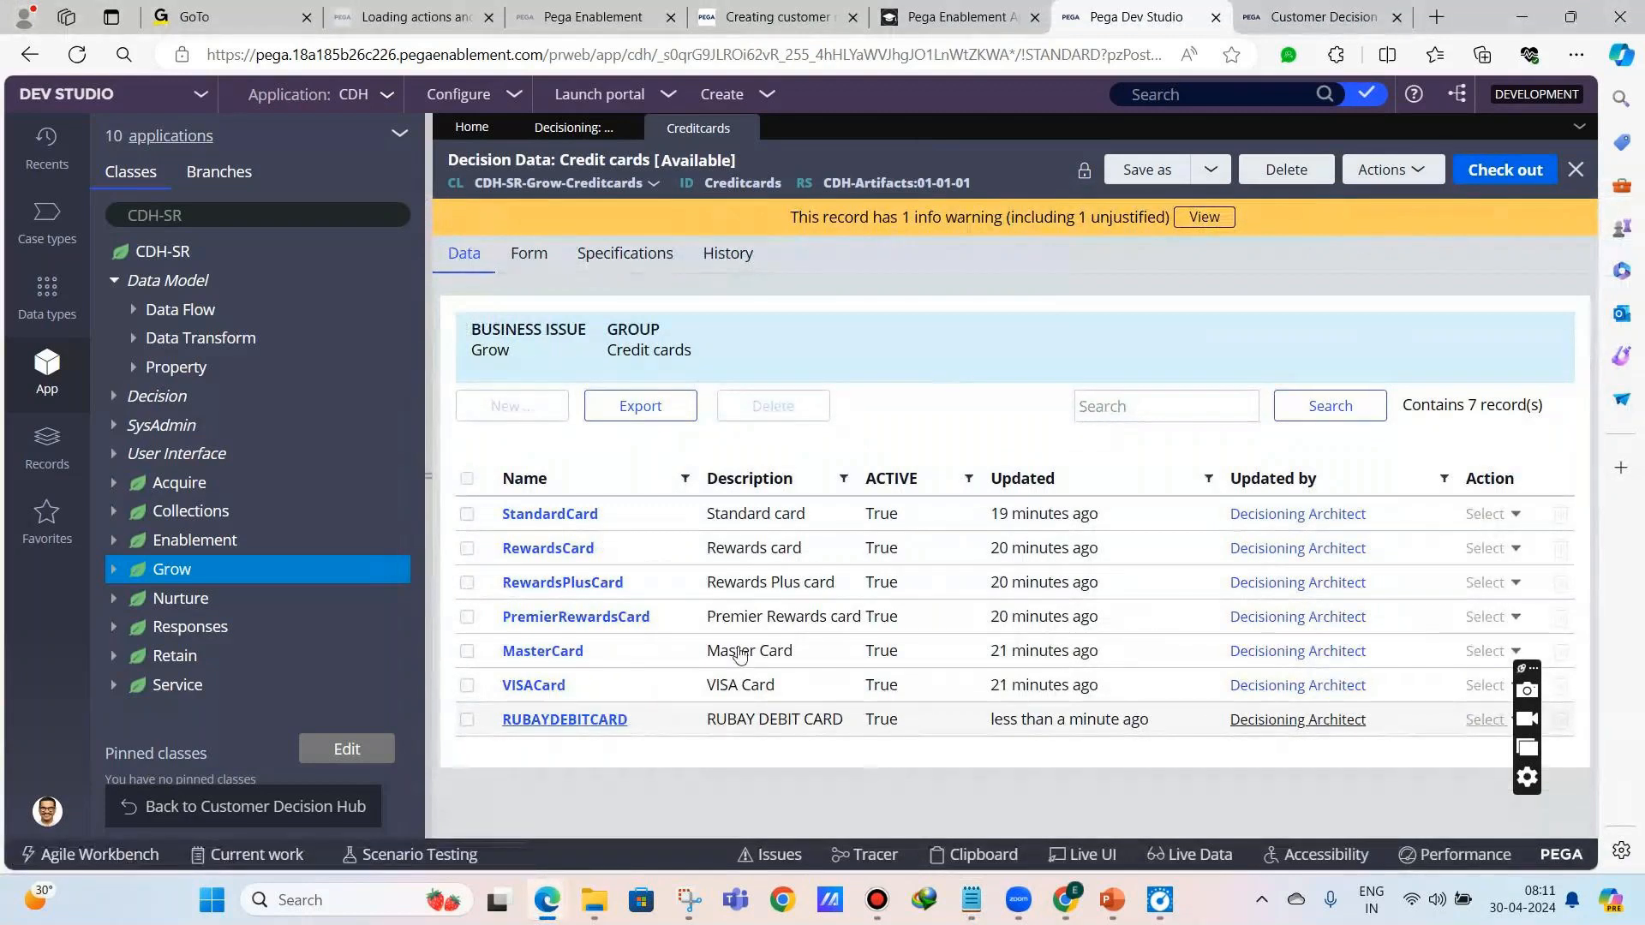
# - Reopen the Actions list in Customer Decision Hub and refresh it
pyautogui.click(1324, 18)
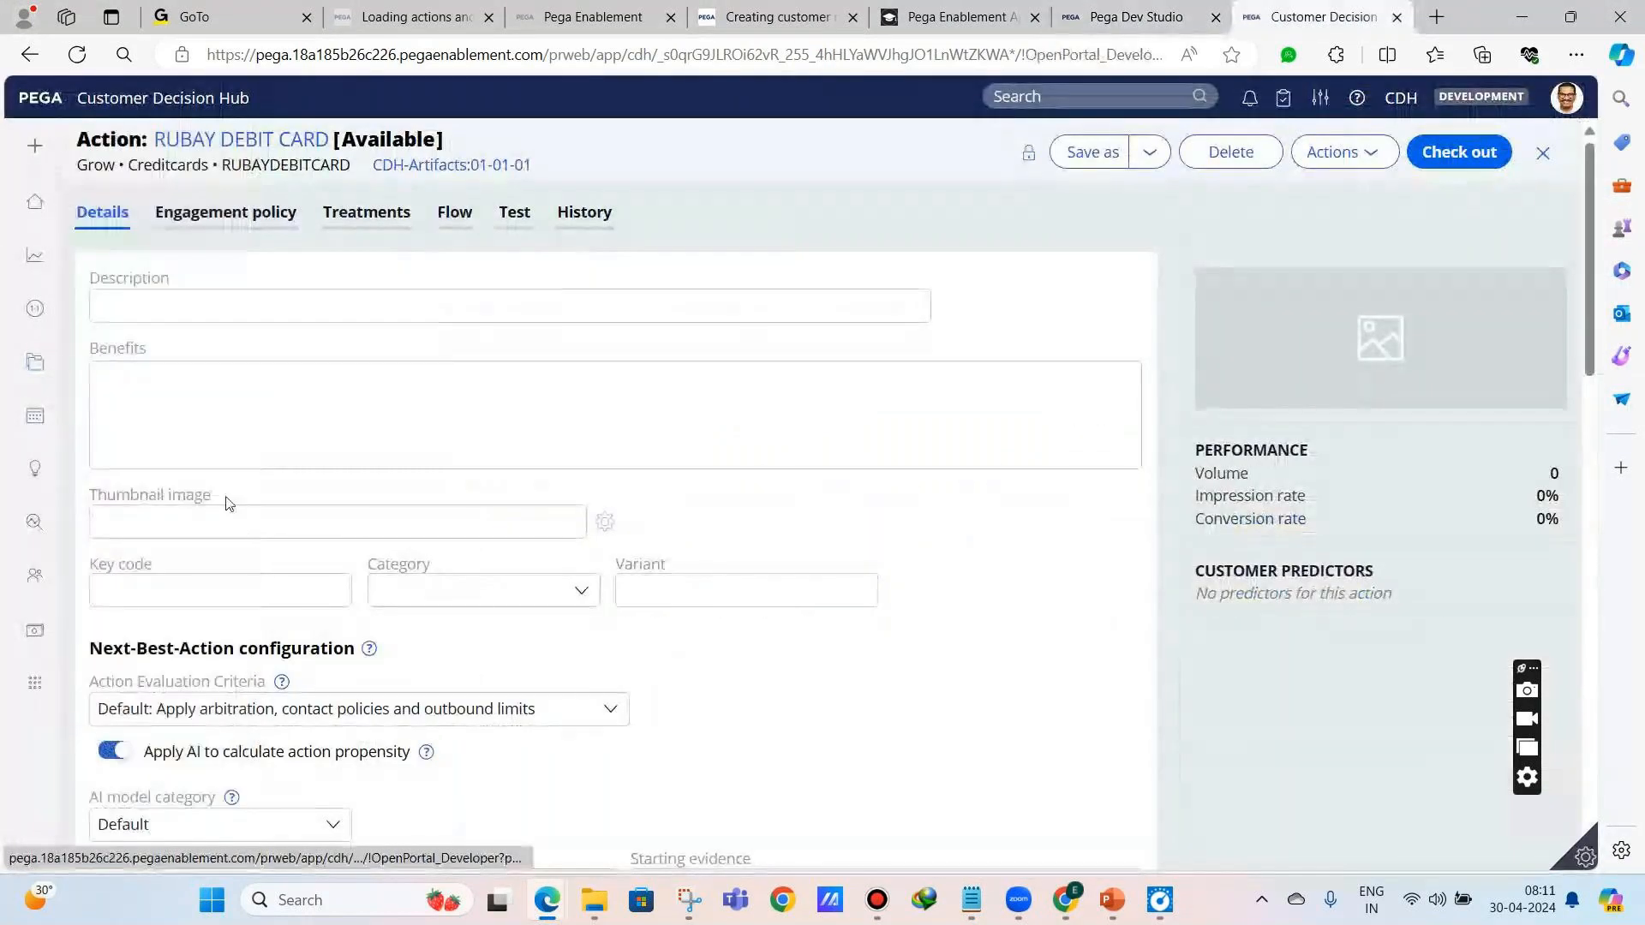
pyautogui.moveTo(73, 383)
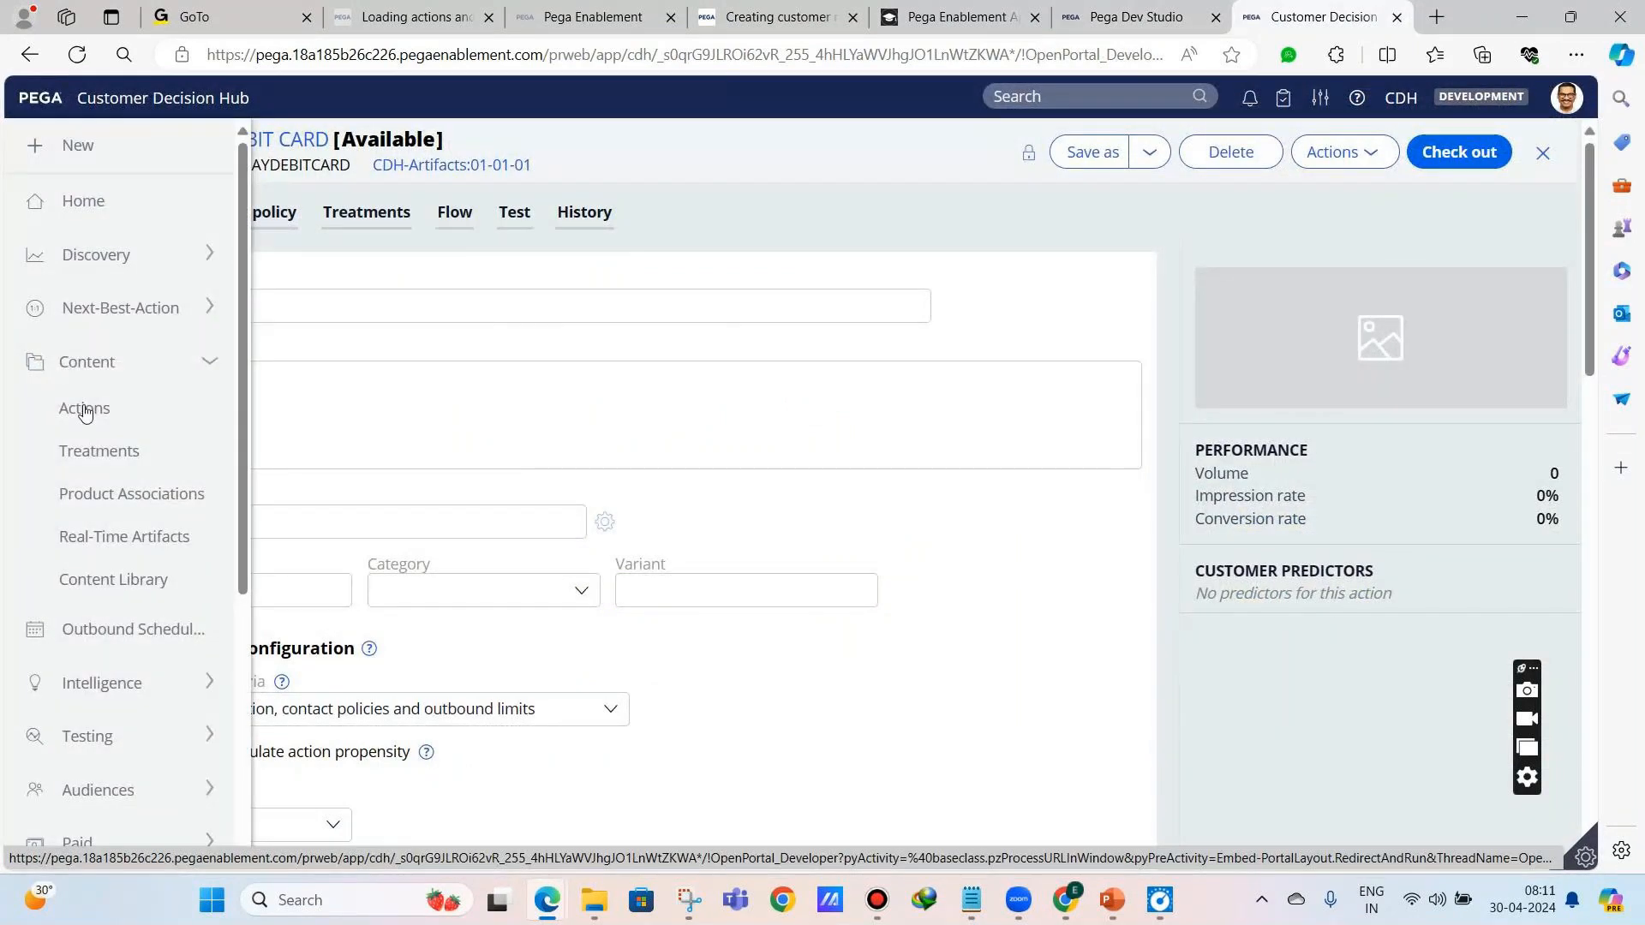
pyautogui.click(76, 407)
pyautogui.scroll(5, 428, 690)
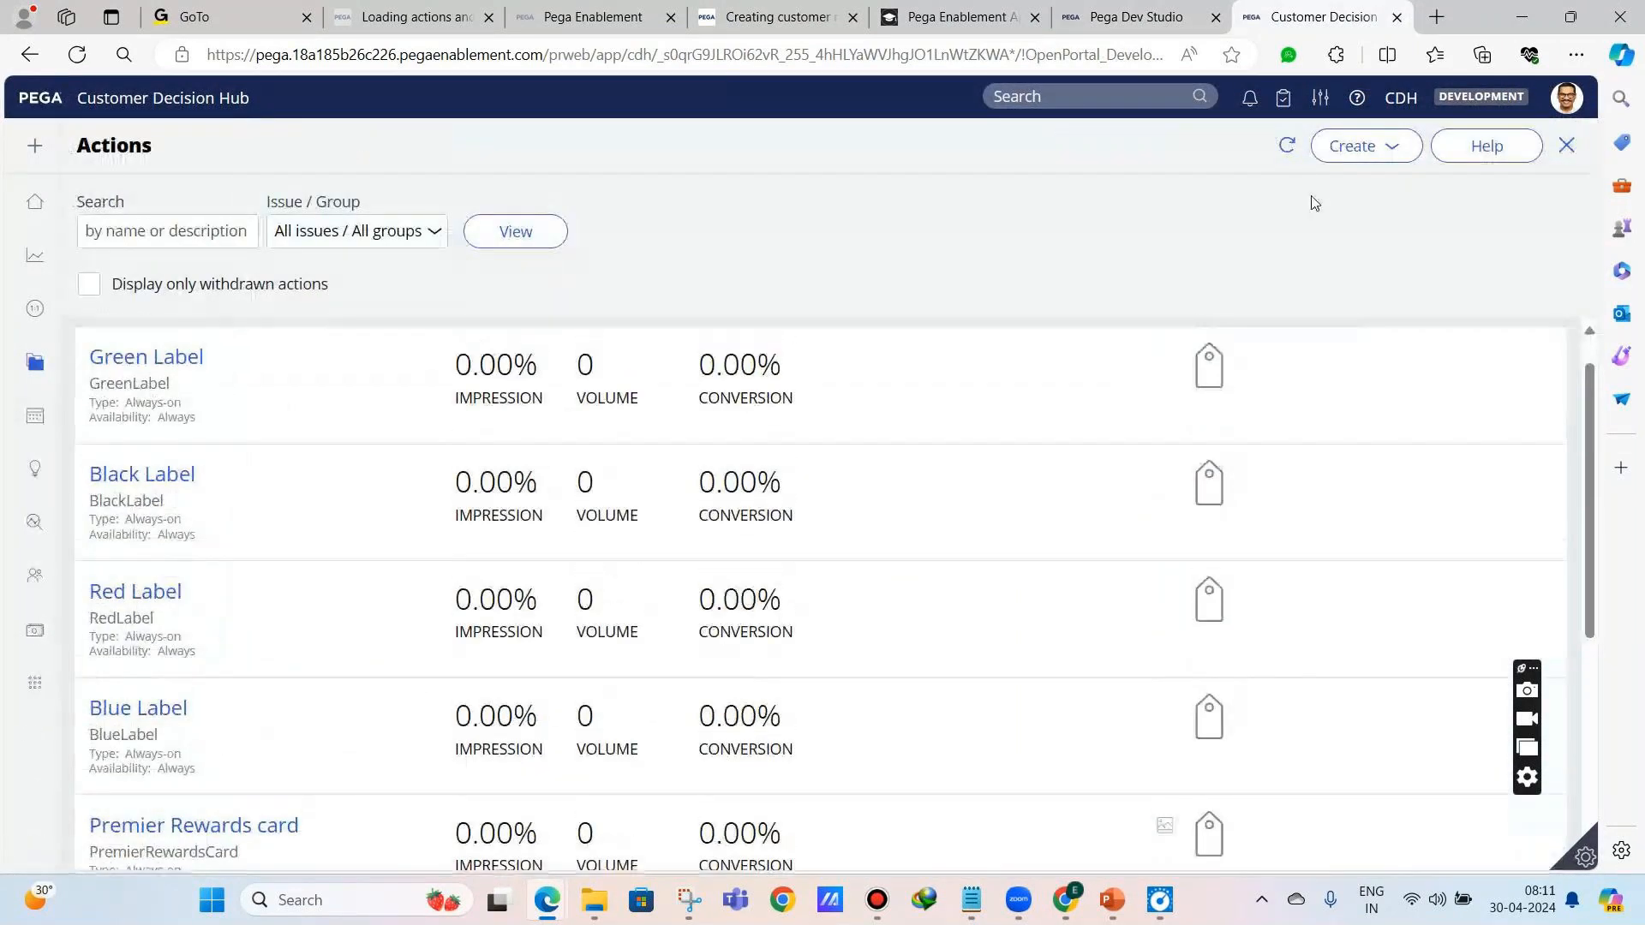
pyautogui.click(1289, 150)
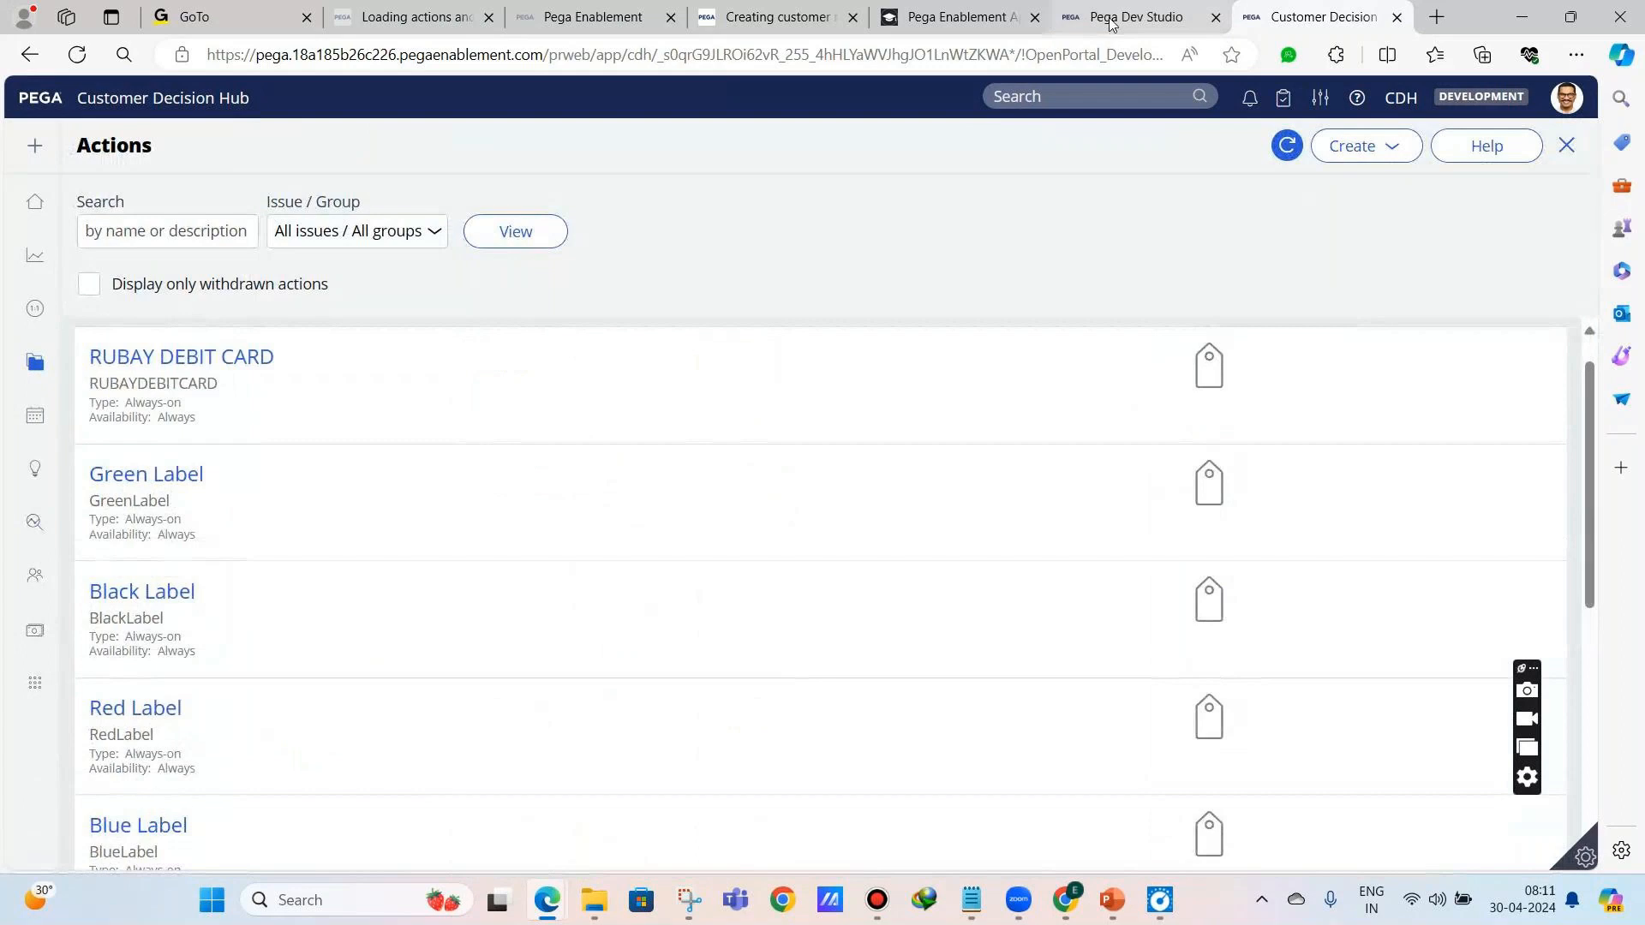
# - Compare the Credit cards decision data in Dev Studio with the full refreshed Actions list in Customer Decision Hub
pyautogui.click(1137, 16)
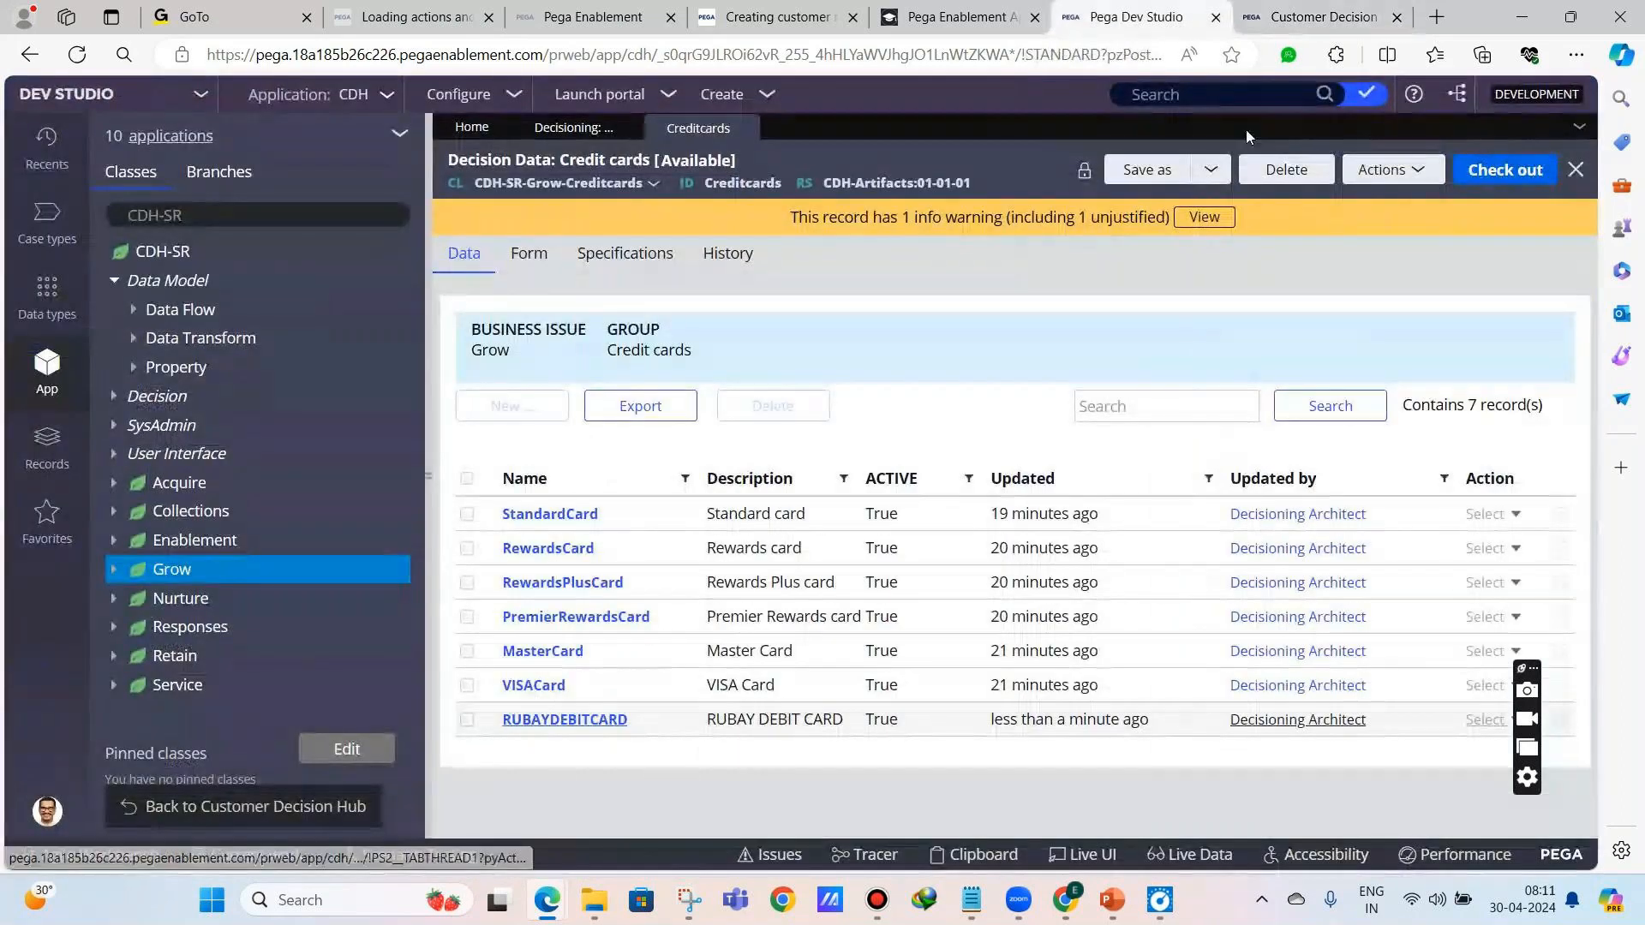
pyautogui.click(1319, 16)
pyautogui.scroll(-5, 356, 566)
pyautogui.scroll(6, 294, 745)
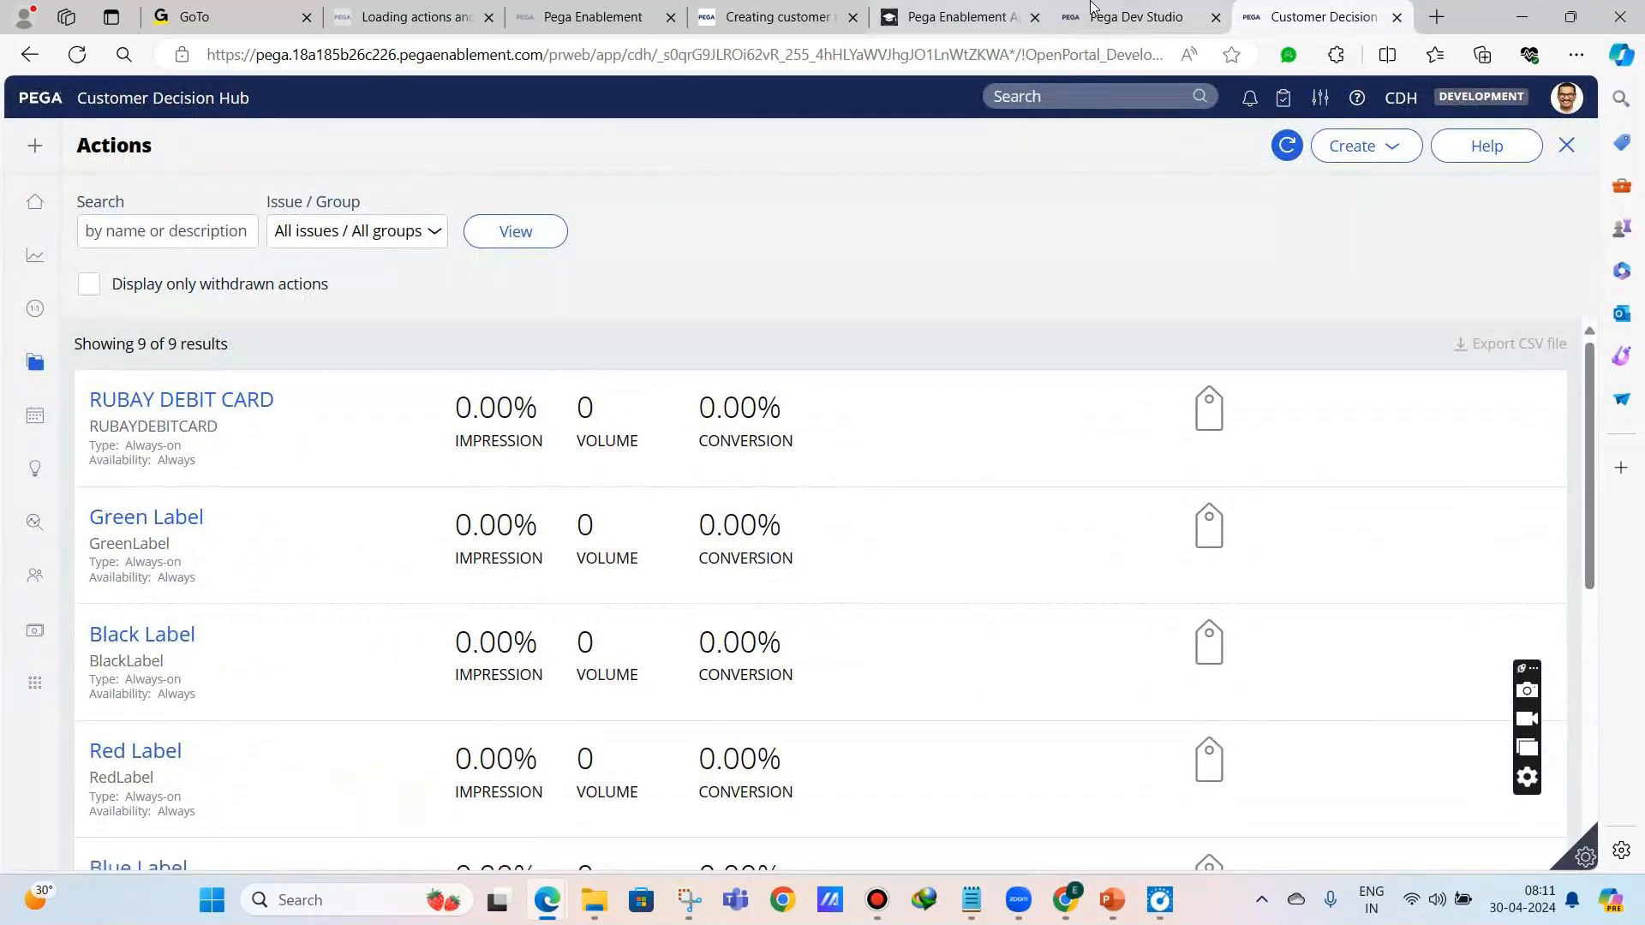
# - Switch to the Day 4.txt notes and highlight both halves of the "ACTIONS ARE AUTOMATICALLY BACKEDUP by proposition but vice versa is not same" line
pyautogui.click(157, 408)
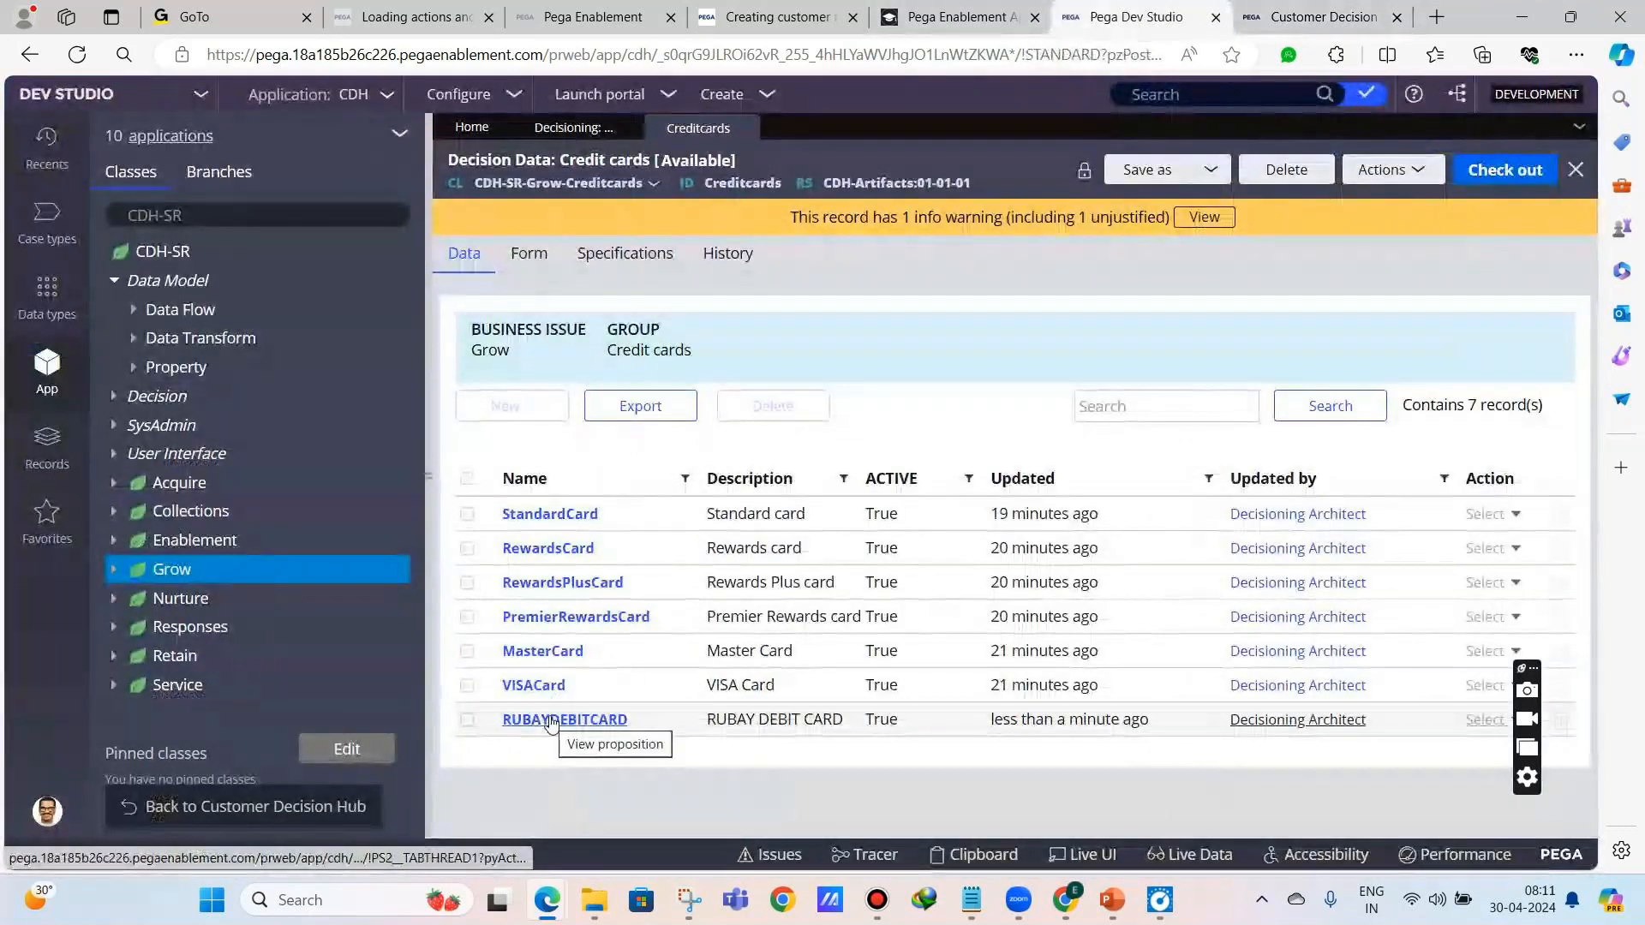
pyautogui.moveTo(968, 898)
pyautogui.click(932, 765)
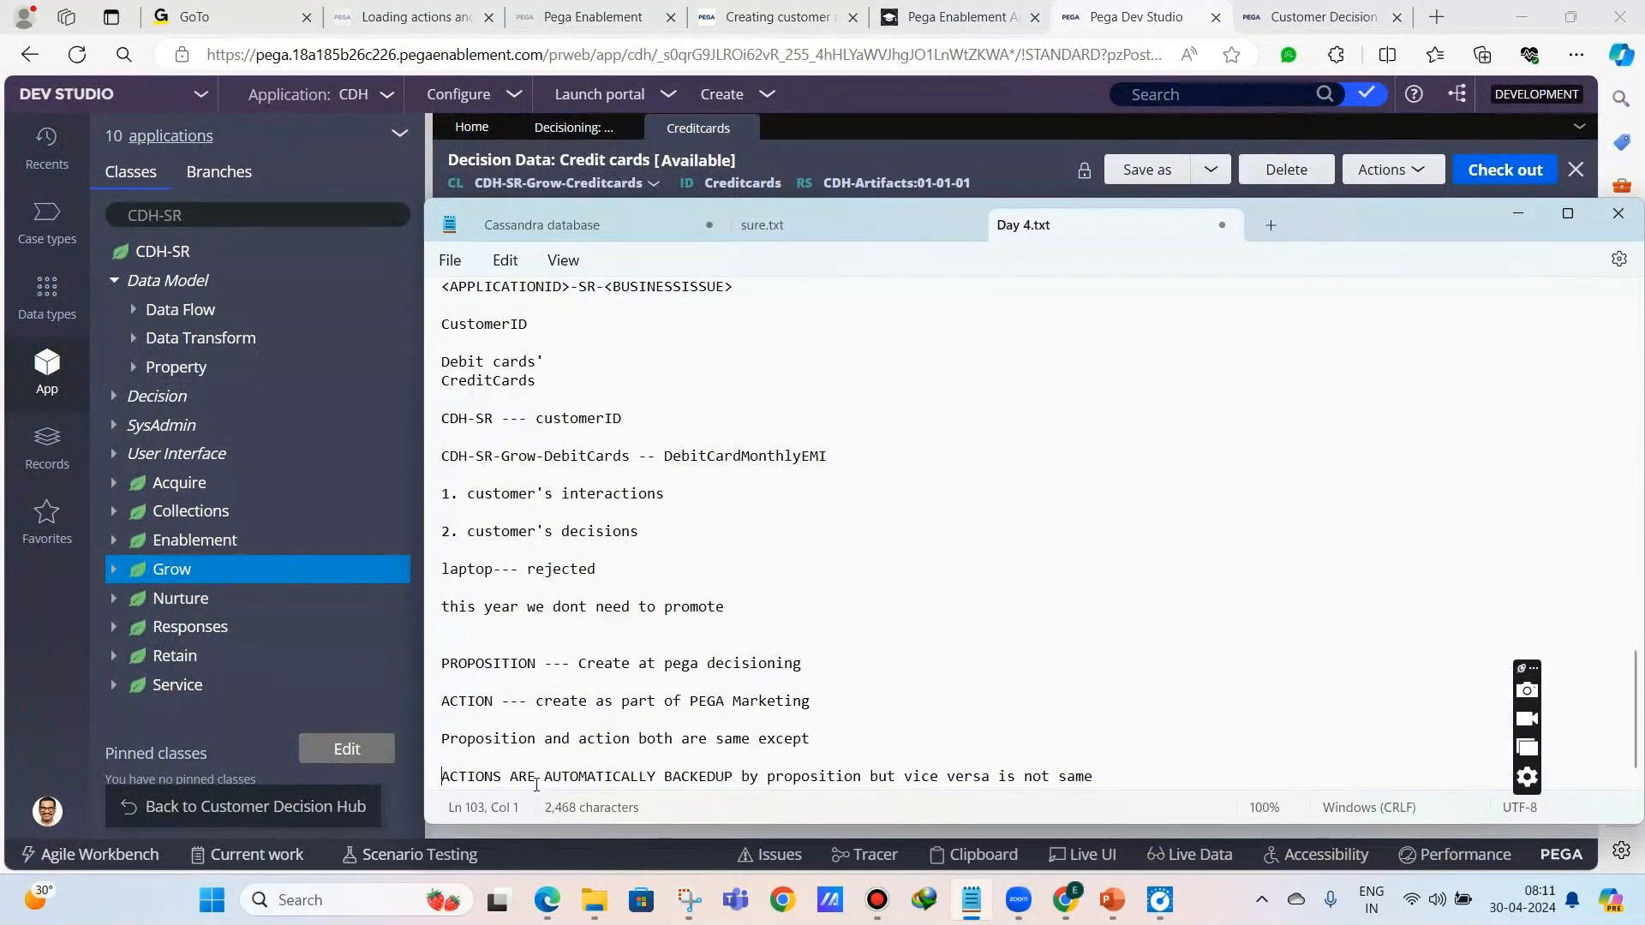
pyautogui.keyDown('shift'); pyautogui.click(861, 776); pyautogui.keyUp('shift')
pyautogui.press('Right')
pyautogui.keyDown('shift'); pyautogui.click(1094, 776); pyautogui.keyUp('shift')
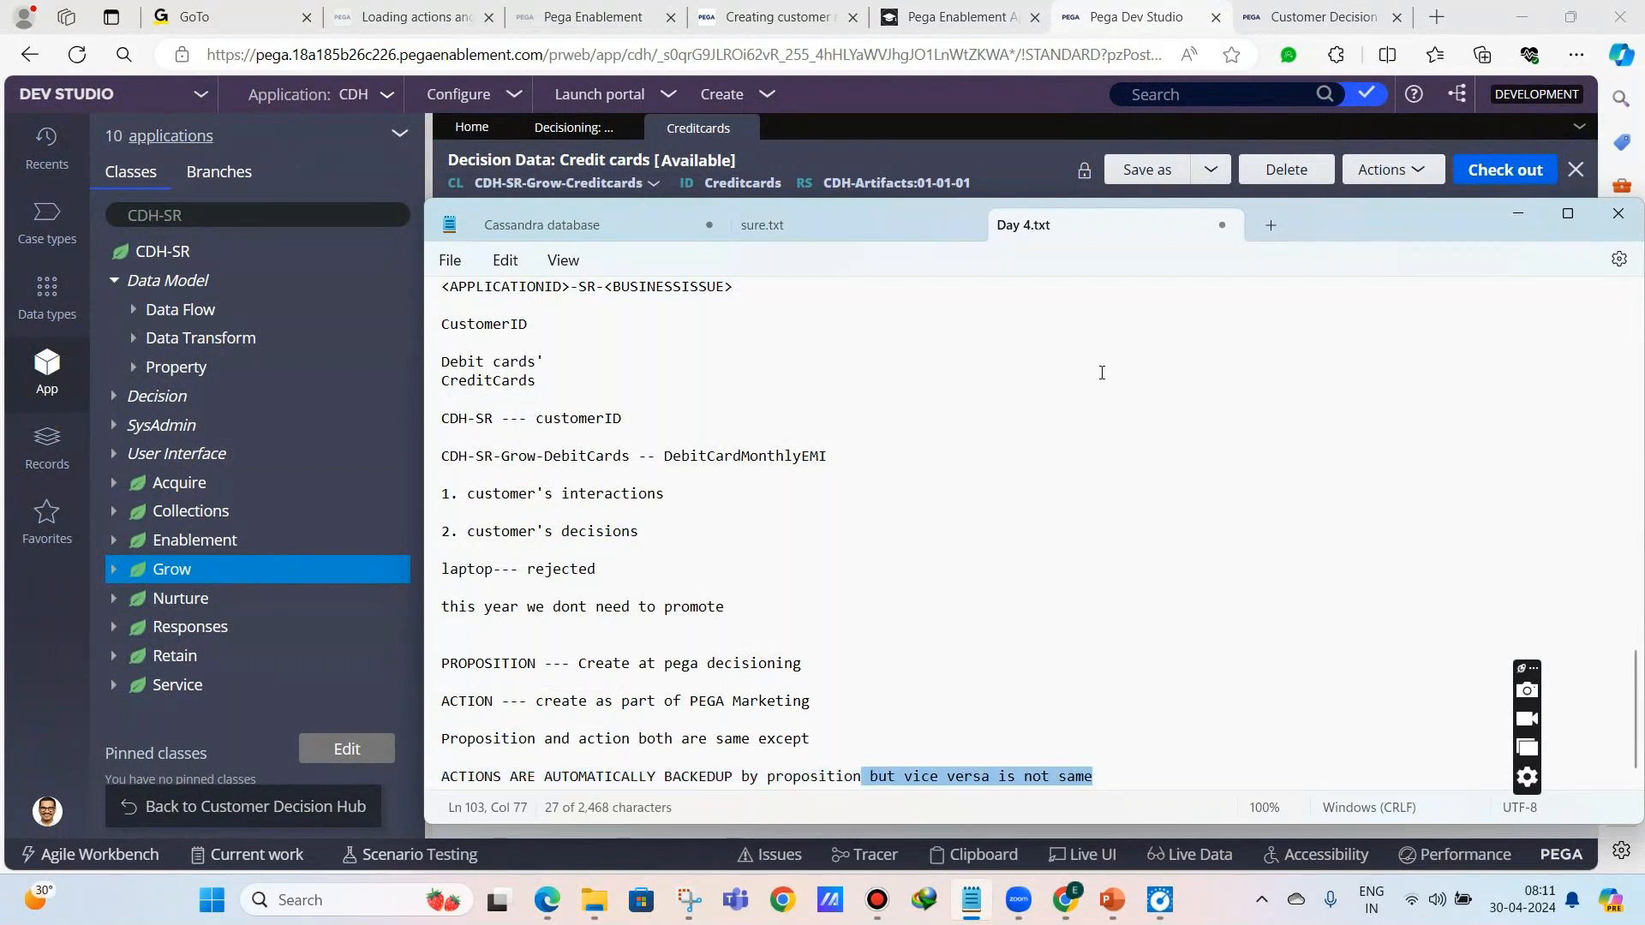
# - Return to Dev Studio and compare the Credit cards propositions with the Actions list in Customer Decision Hub
pyautogui.click(1011, 149)
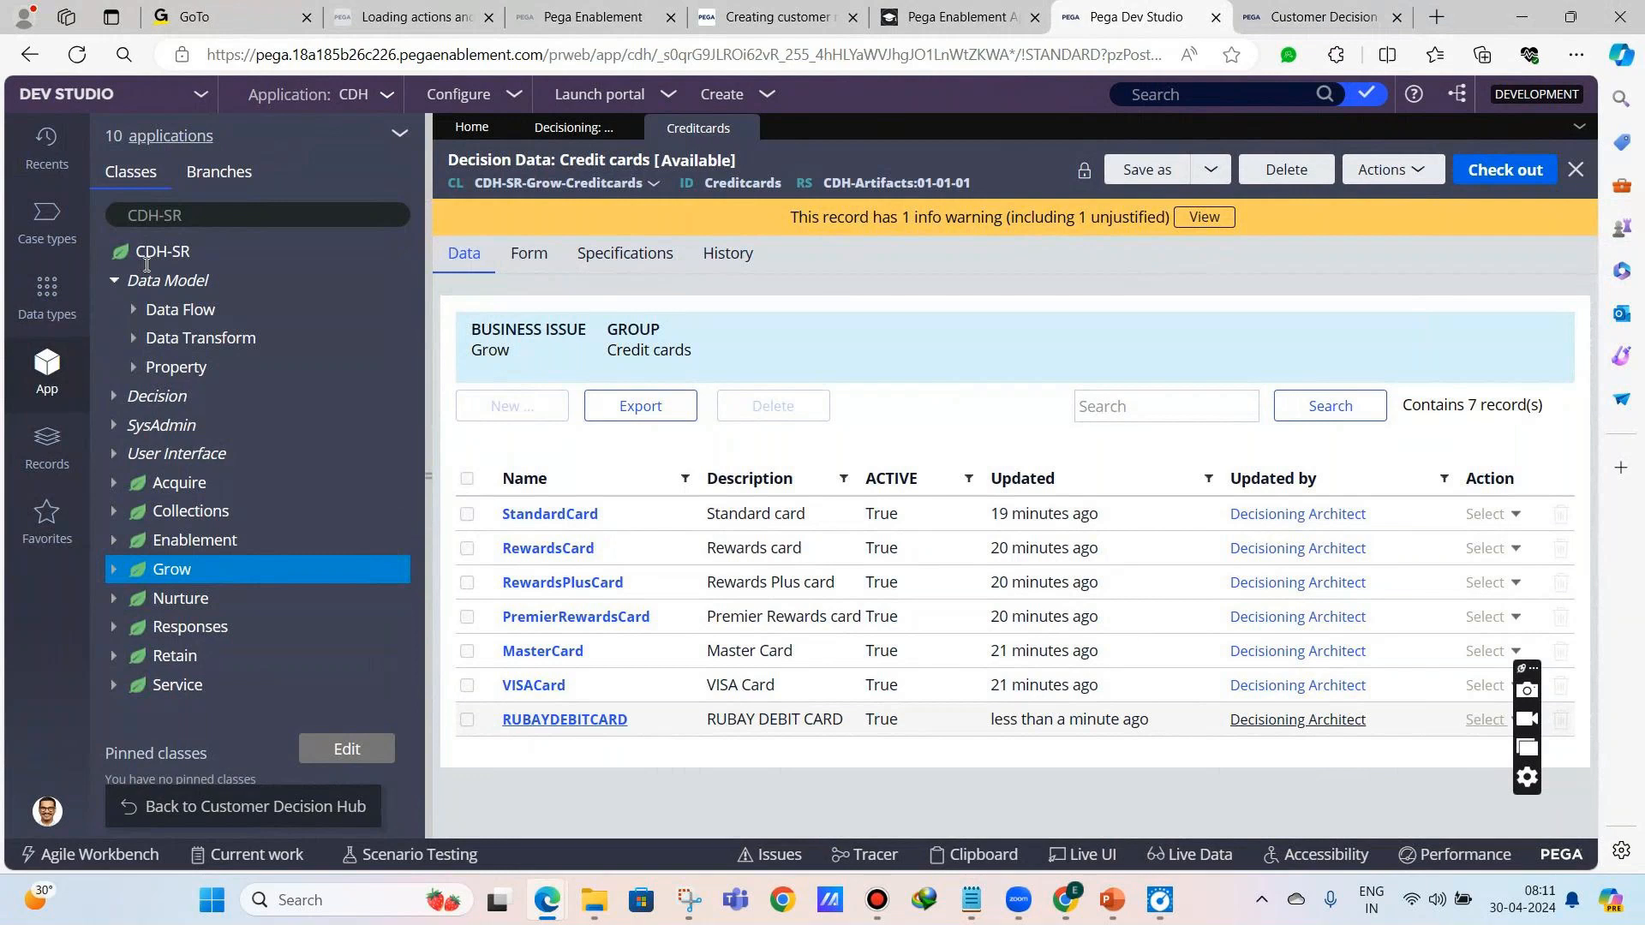
pyautogui.click(150, 215)
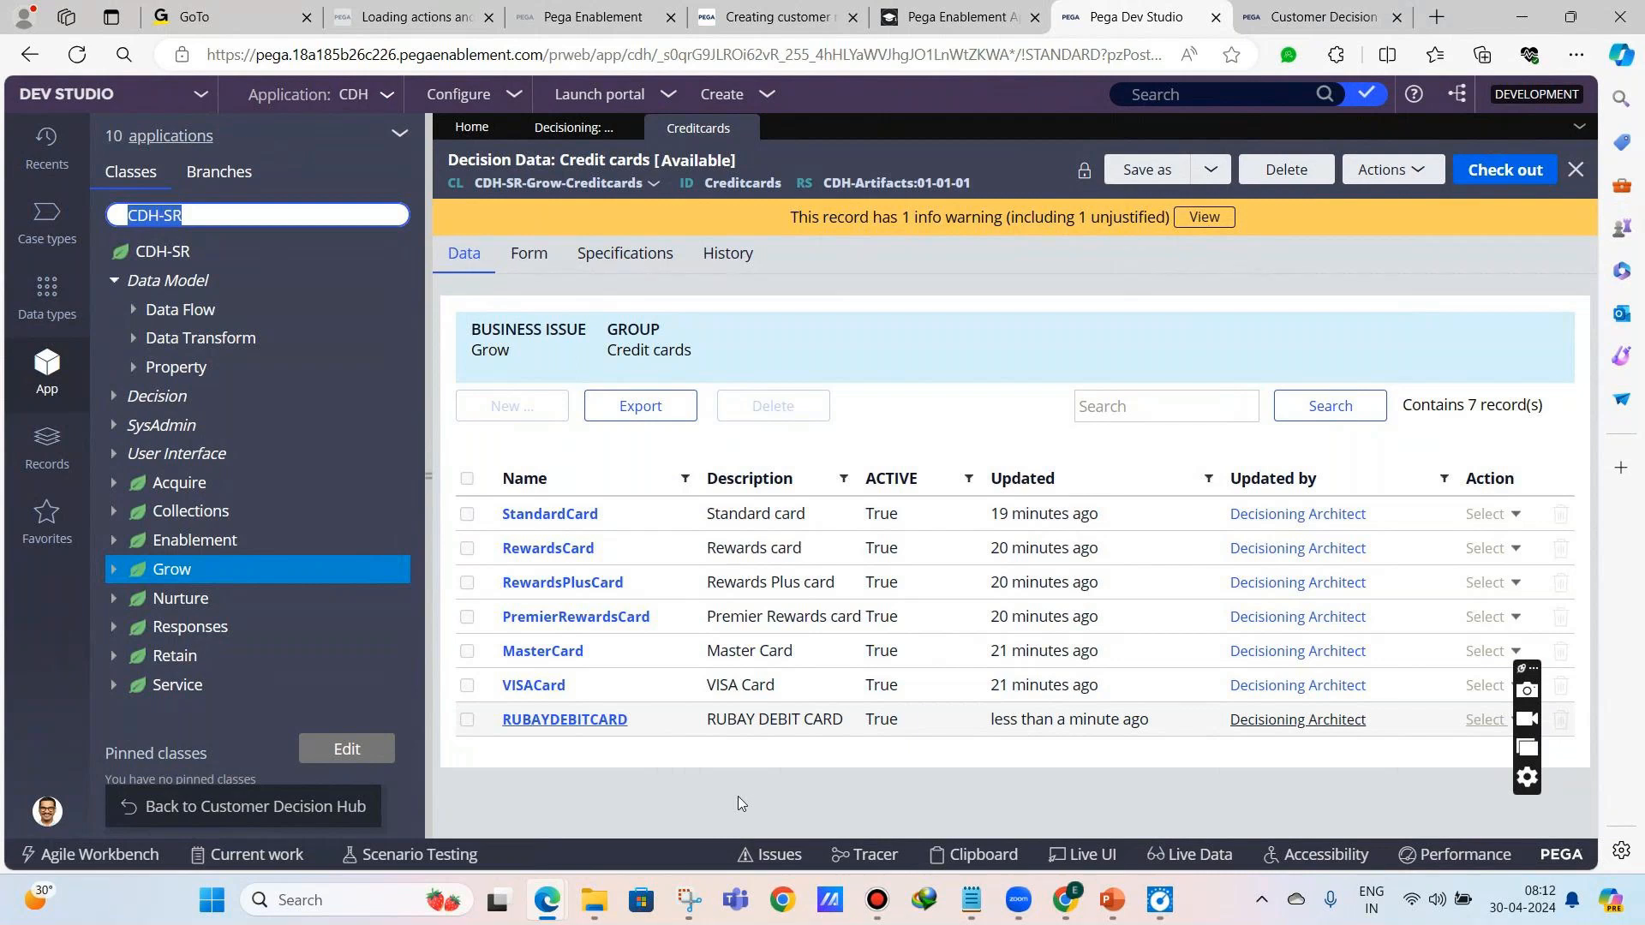
pyautogui.click(1319, 17)
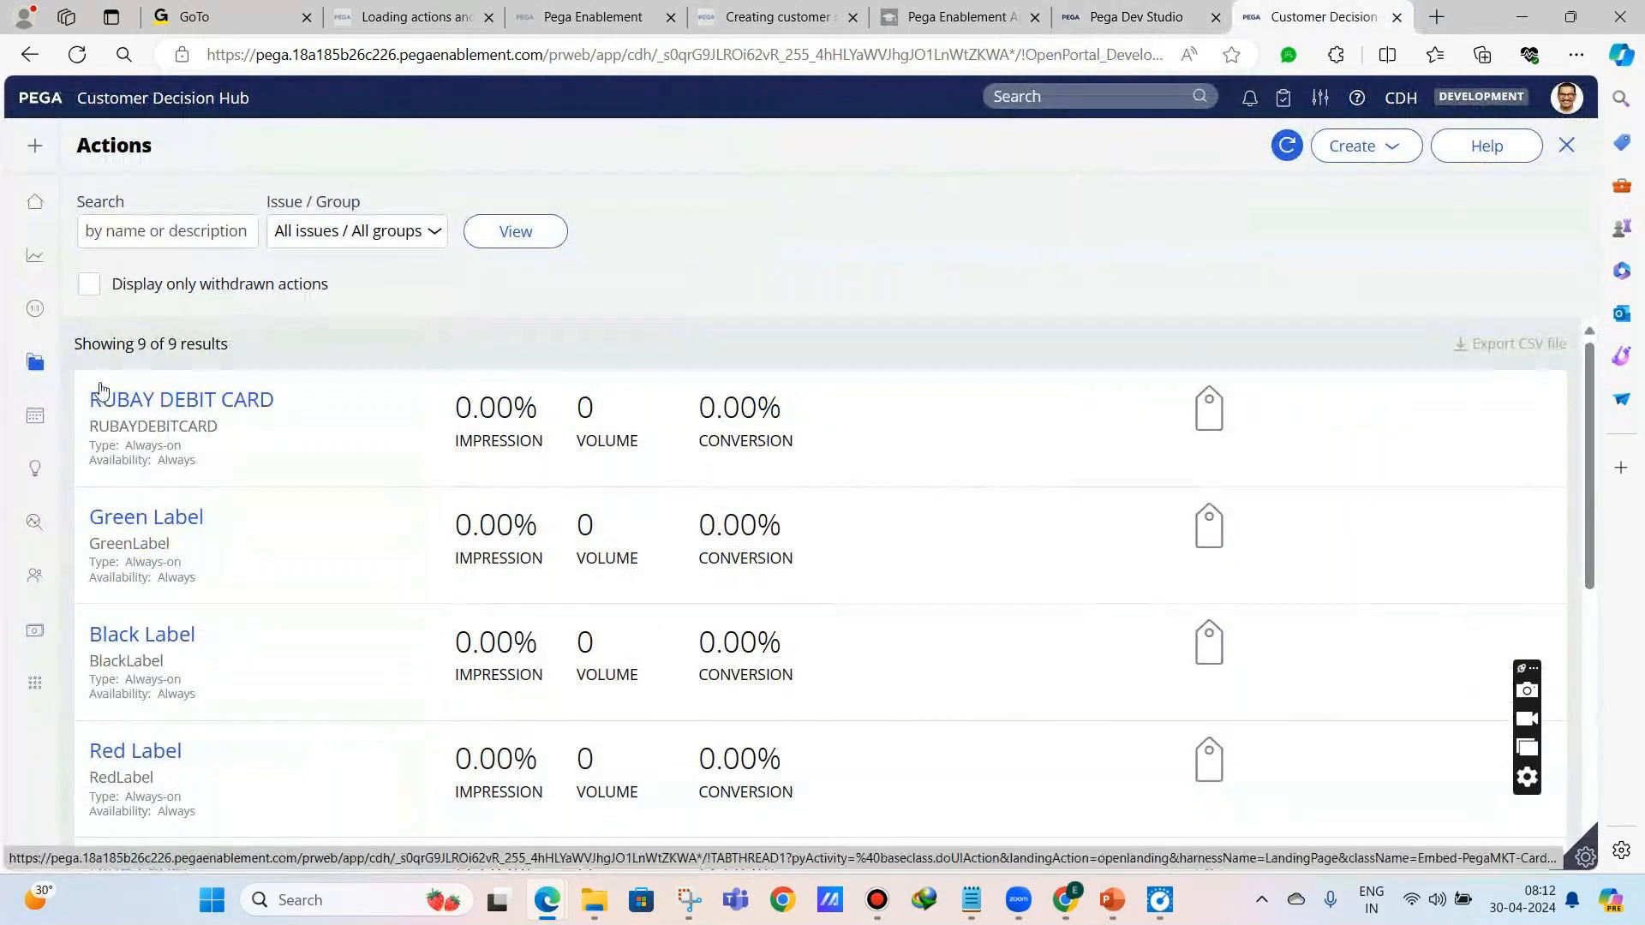
pyautogui.hotkey('ctrl', 'shift', 'Tab')
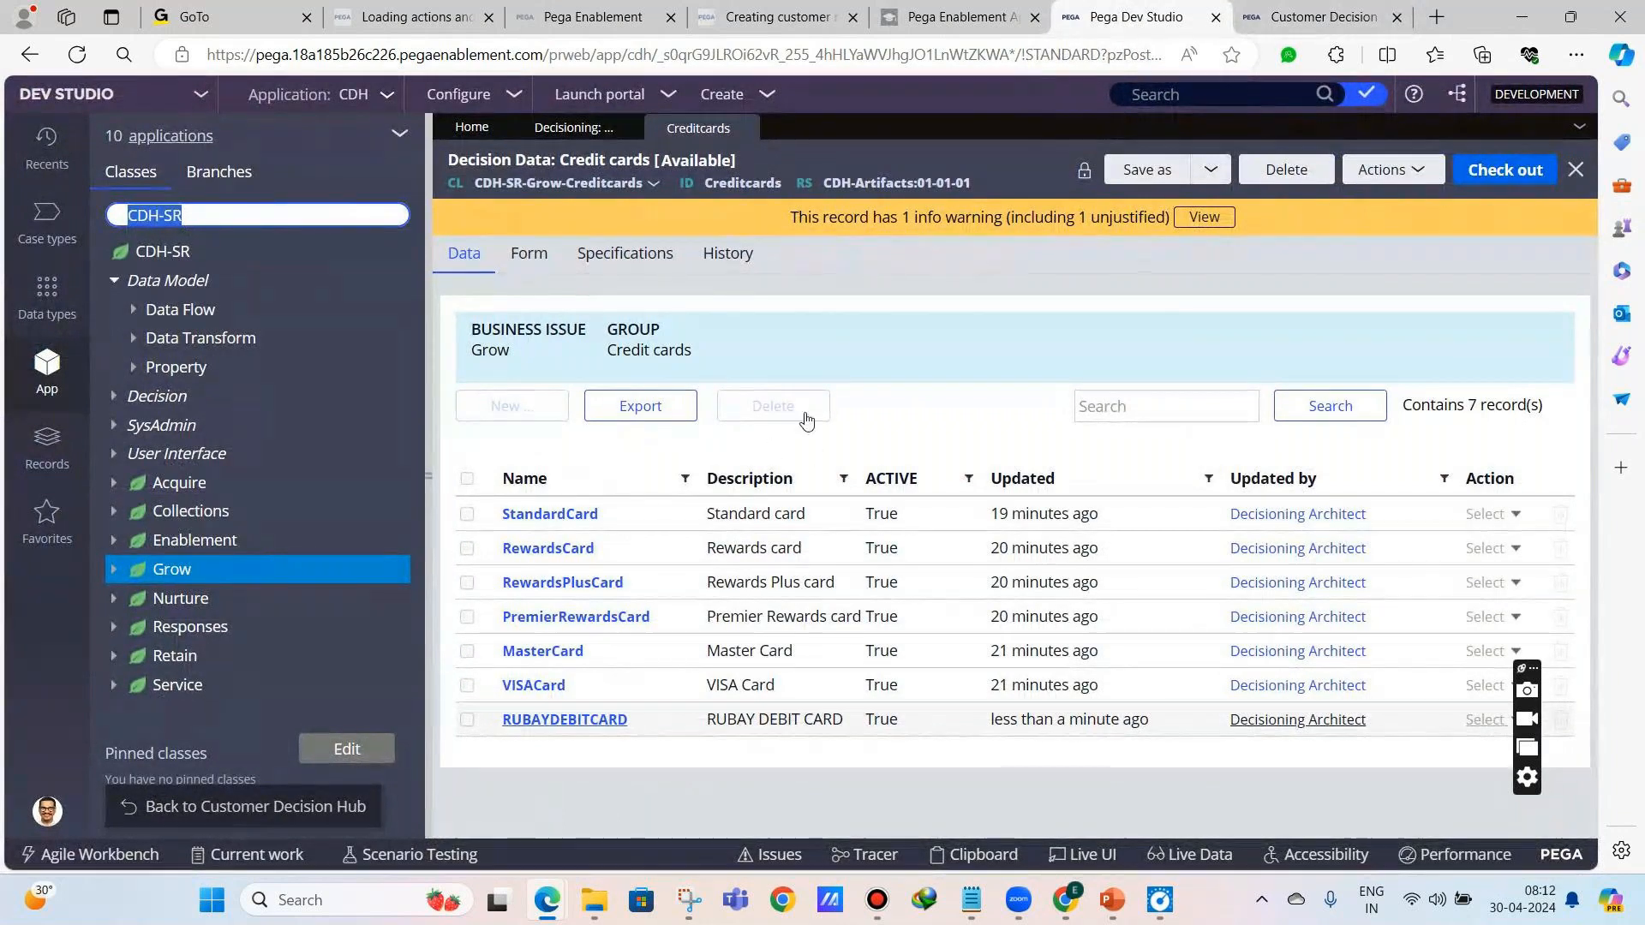
# - Add the line "----- Without an action we cannot promote to the customer ---" at the end of the Day 4.txt notes
pyautogui.click(971, 899)
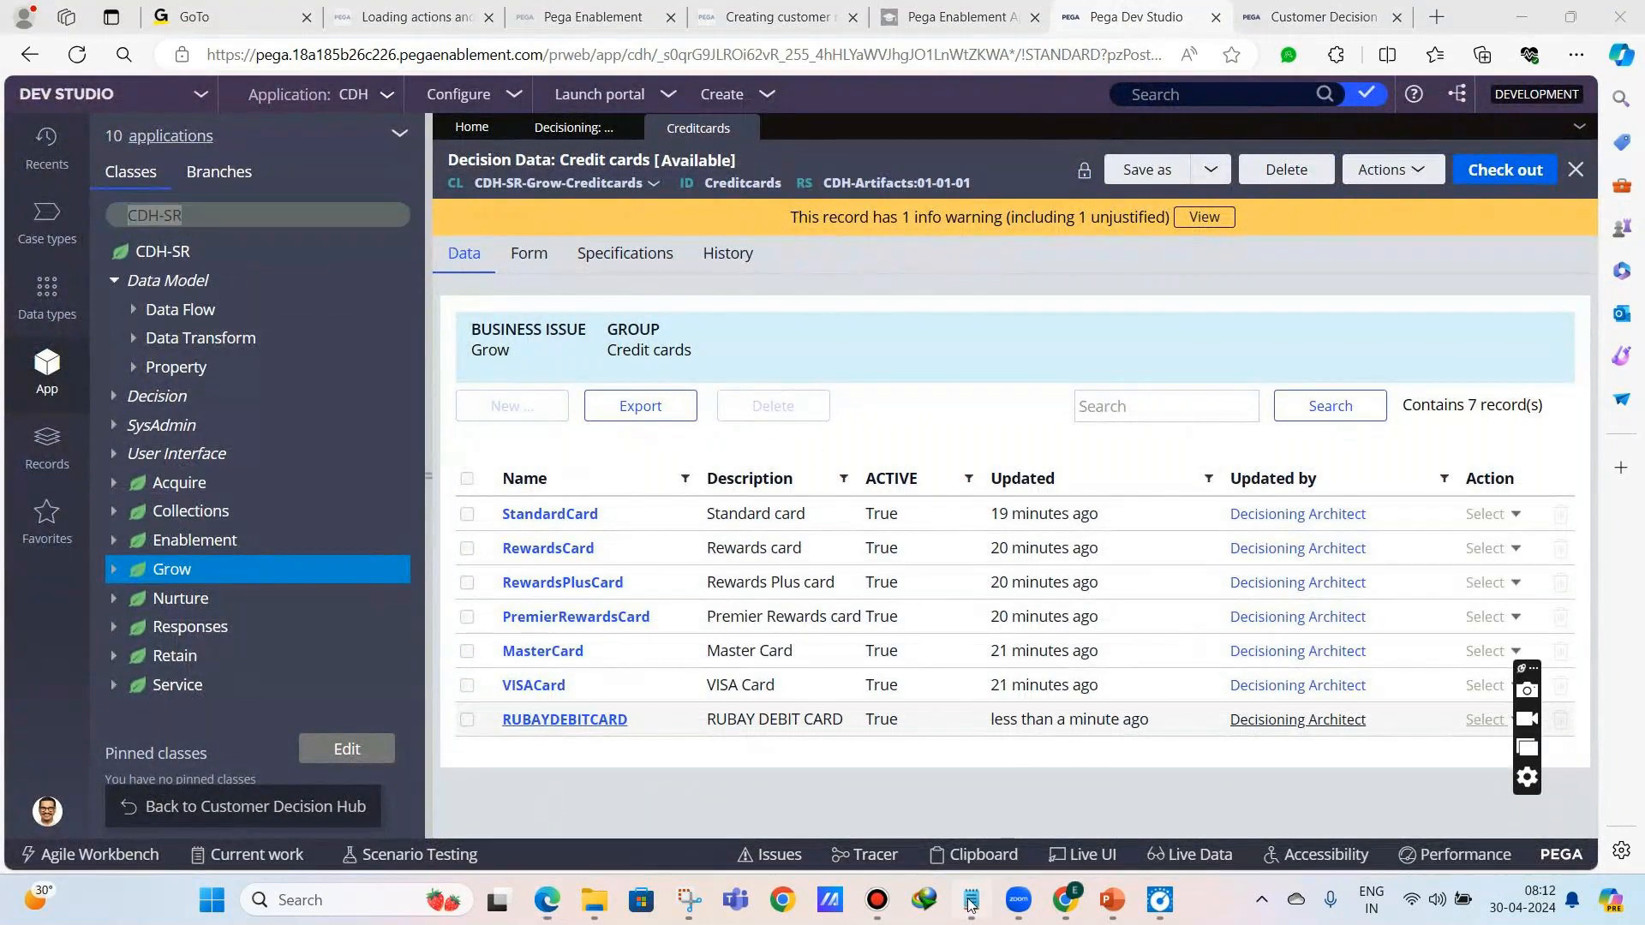
pyautogui.click(1114, 768)
pyautogui.press('Return')
pyautogui.press('Return')
pyautogui.press('Return')
pyautogui.write('-----')
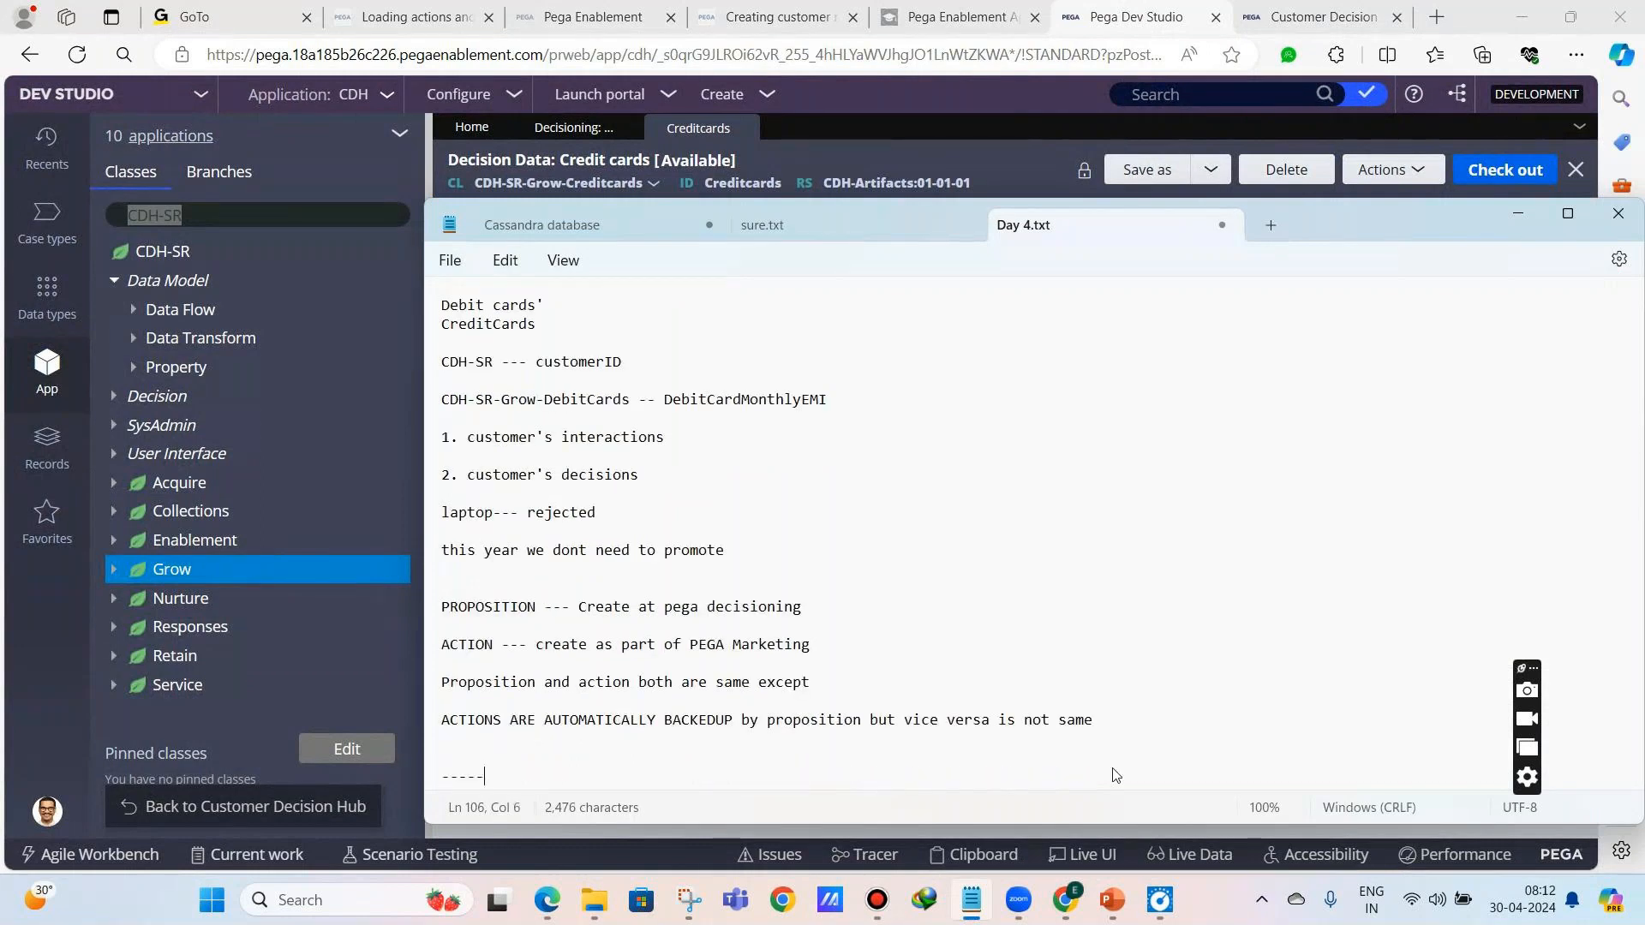
pyautogui.write(' Without an action we cannot promo')
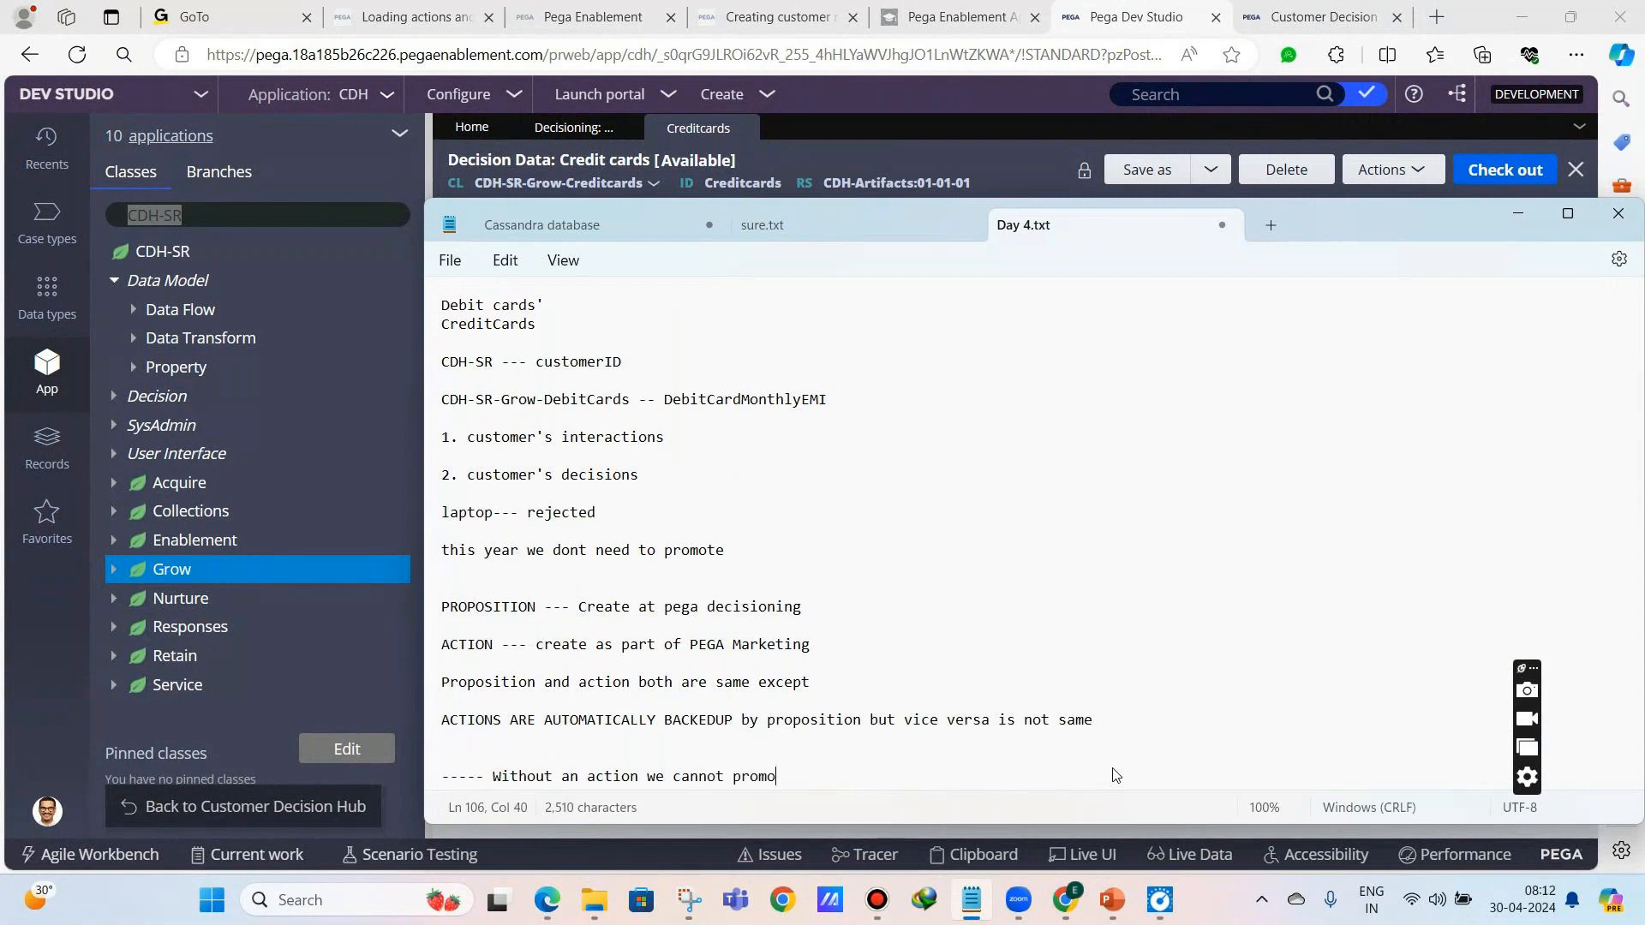
pyautogui.write('te to the customer ---')
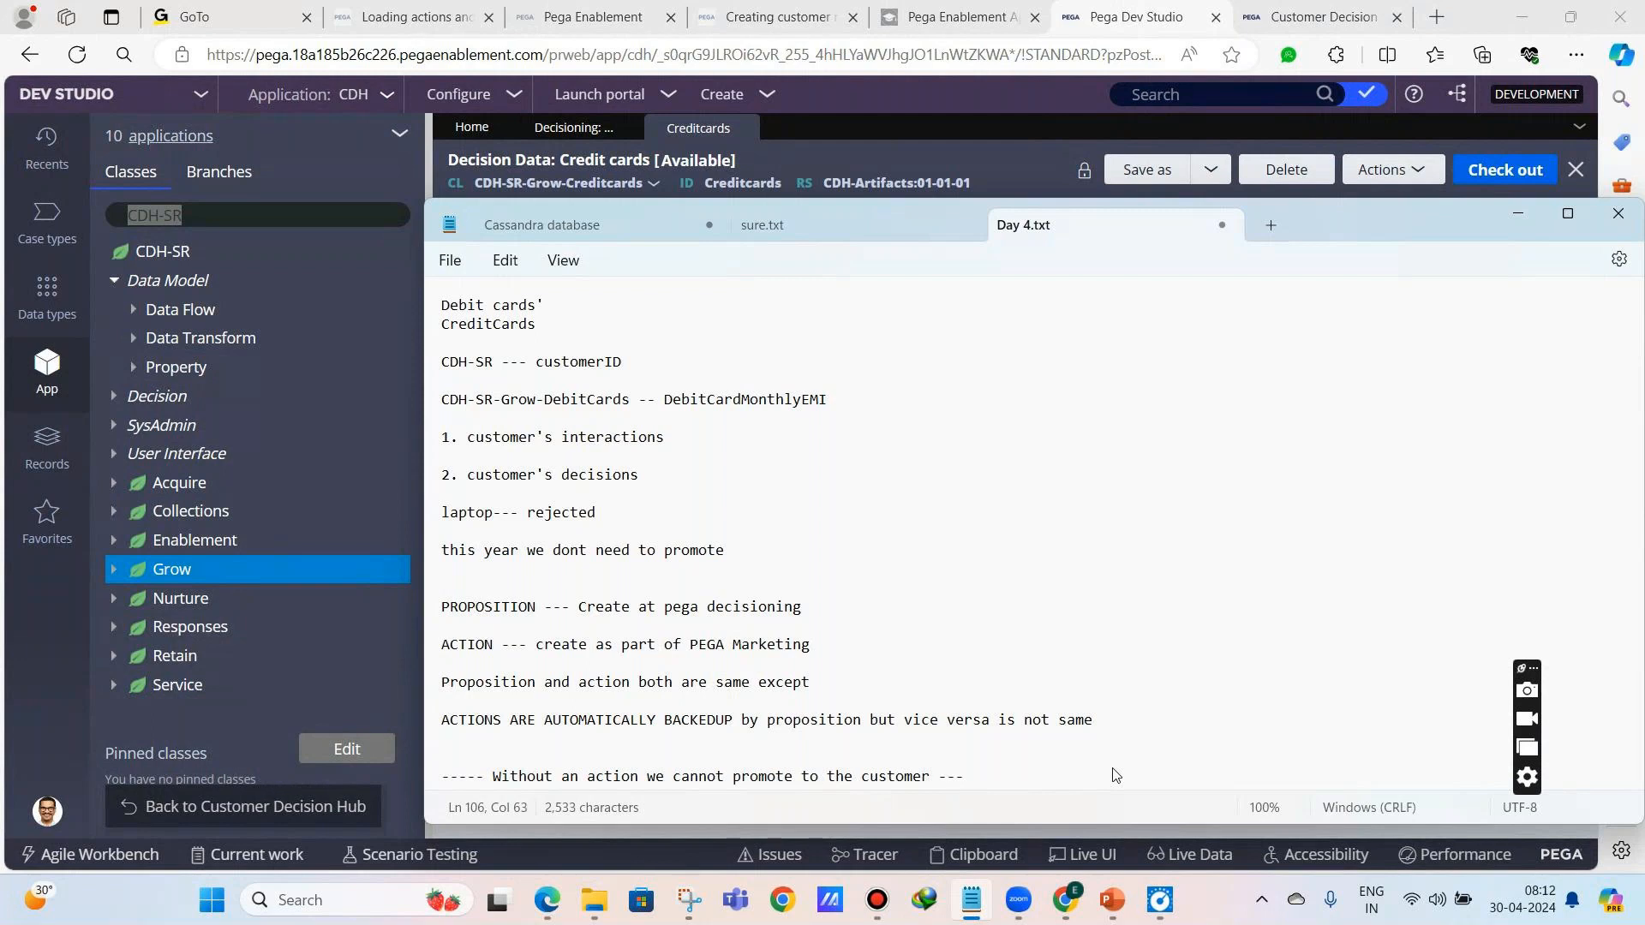
# - Add the line "ACTION -- PEGA MARKETING TOPIC --" below the note about promoting to the customer
pyautogui.press('Return')
pyautogui.press('Return')
pyautogui.write('ACTION -- PEGA MAR')
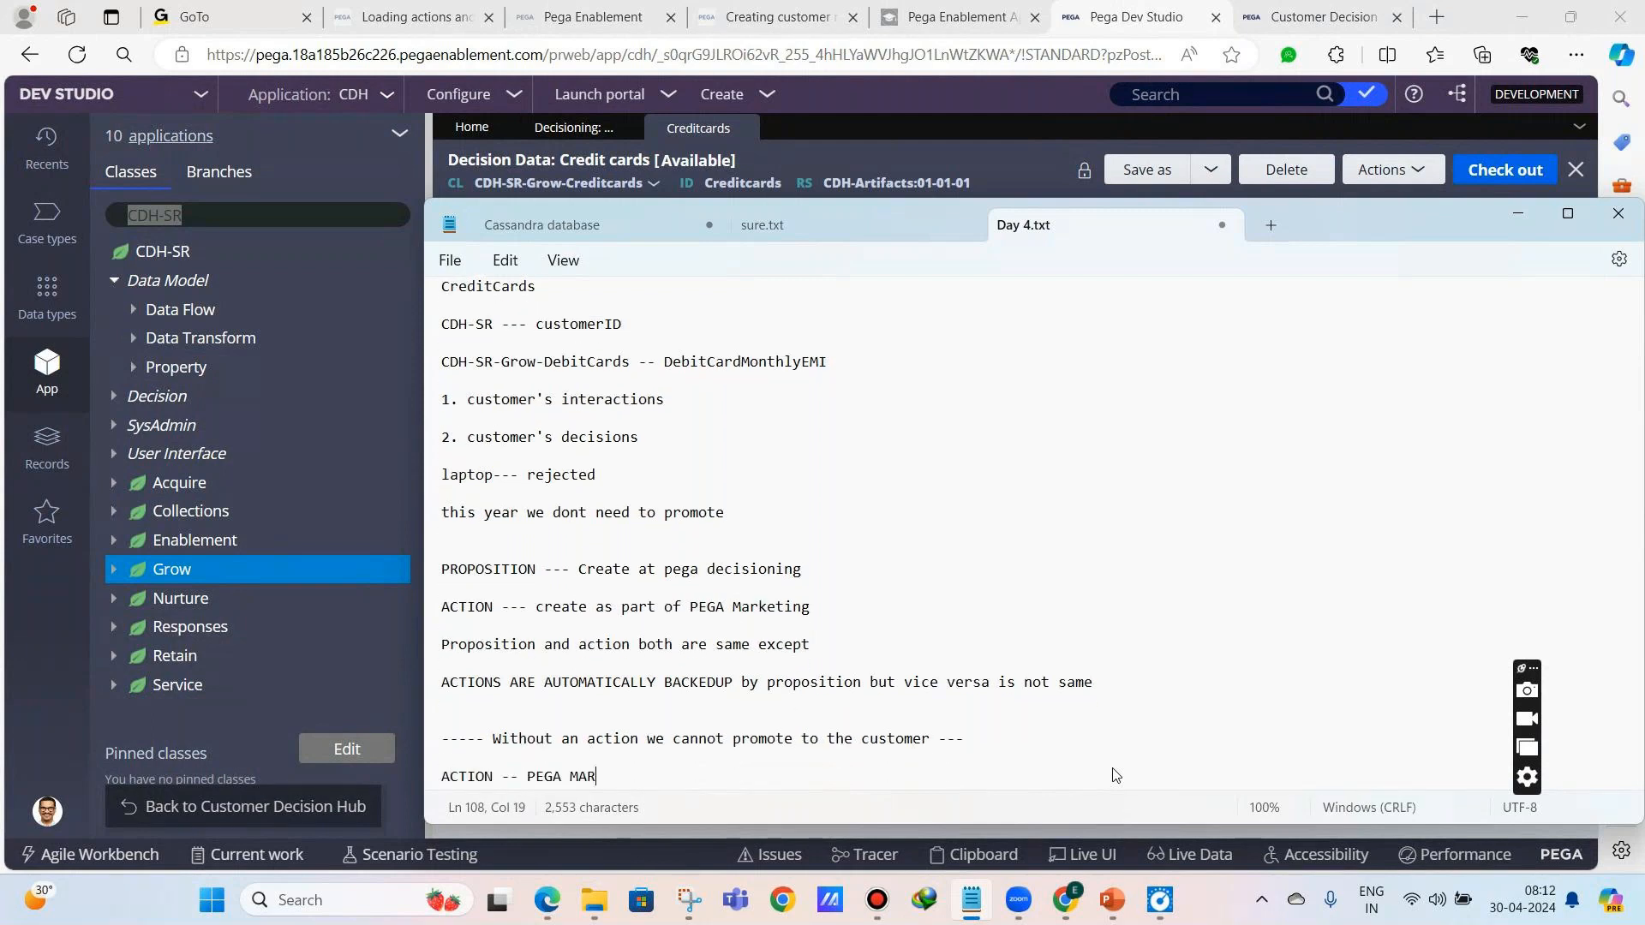
pyautogui.write('KETING TOPIC --')
# - Add the note "Every proposition should have a matching action to send to the customer" below the PEGA MARKETING TOPIC line
pyautogui.press('Return')
pyautogui.press('Return')
pyautogui.write('Eve')
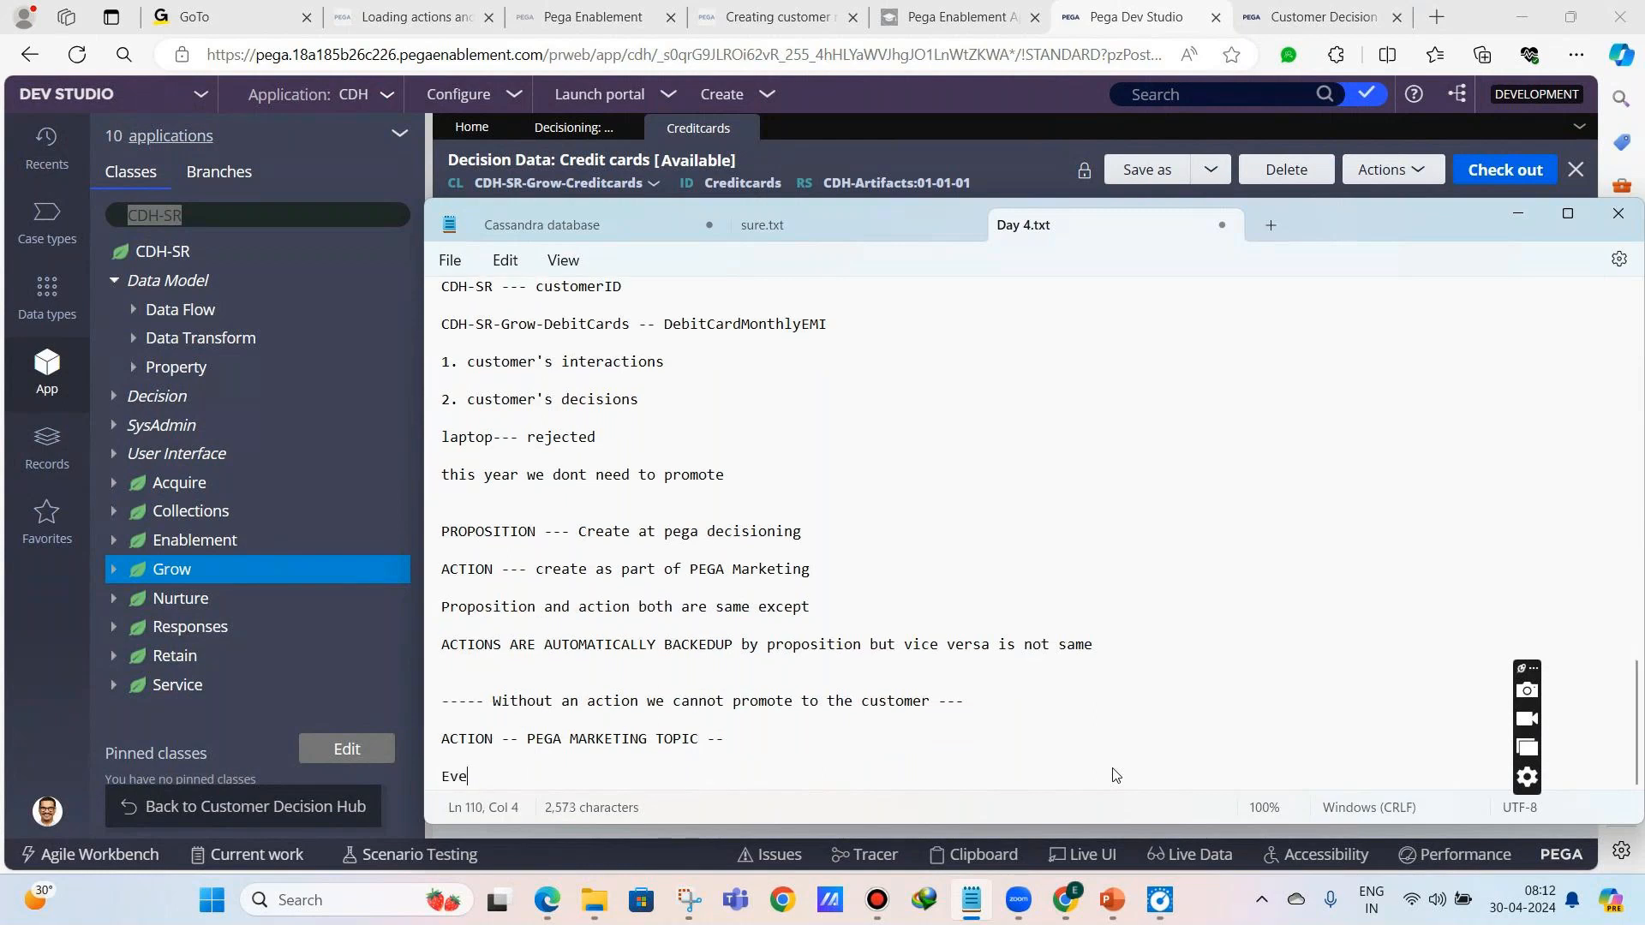
pyautogui.write('ry proposition should')
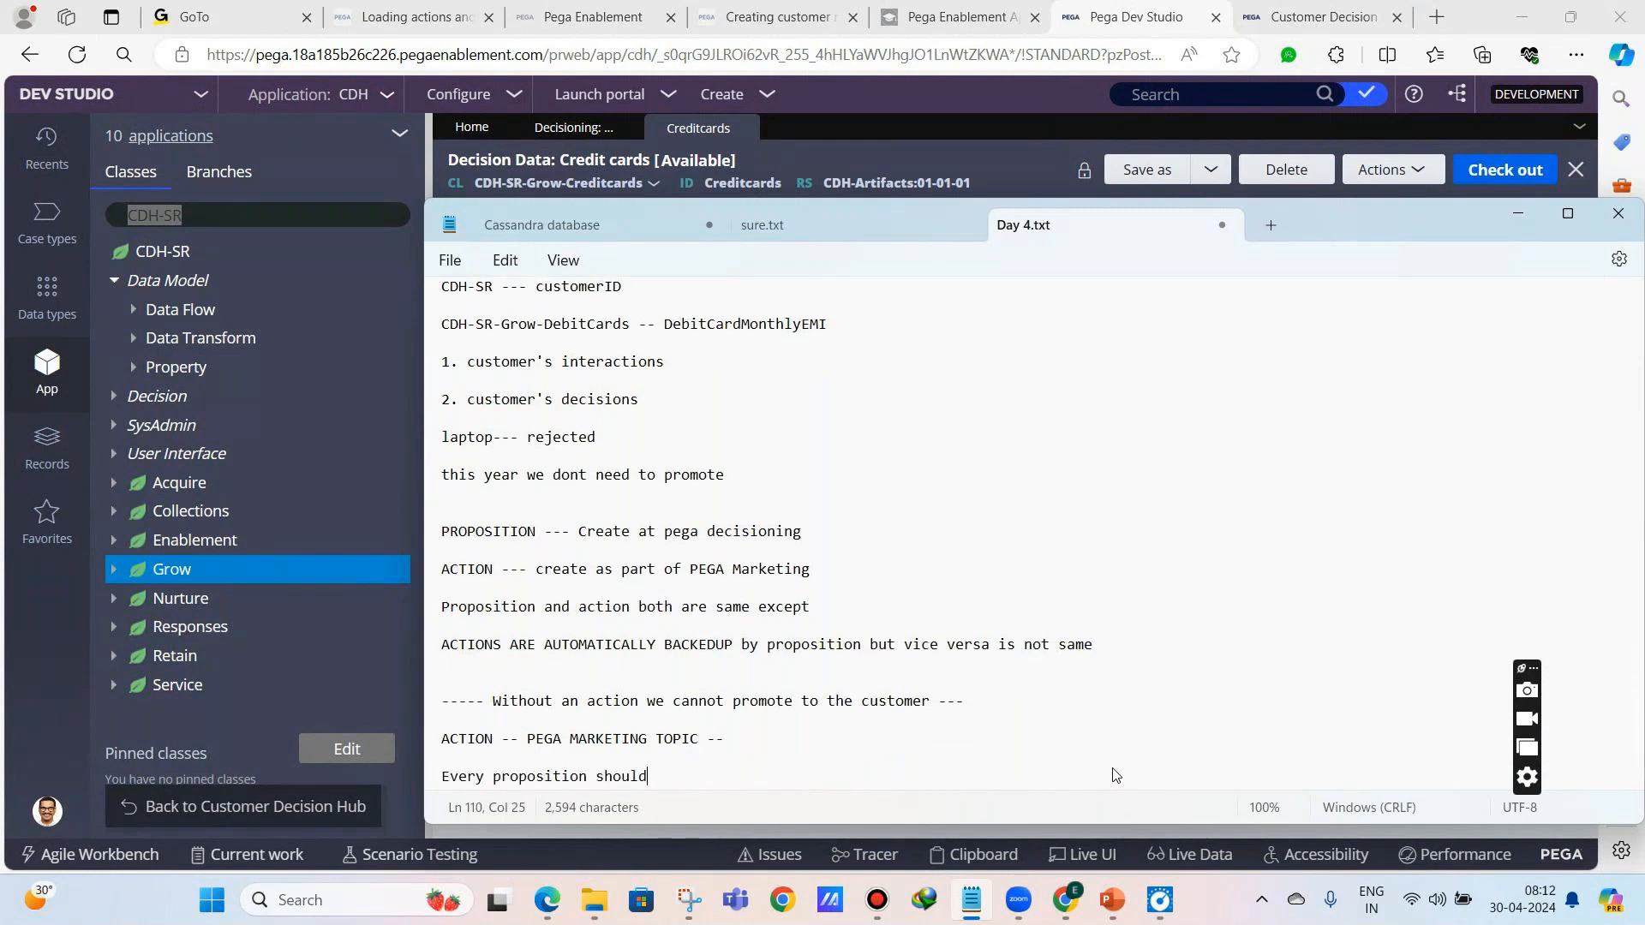
pyautogui.write(' have  amat')
pyautogui.press('BackSpace')
pyautogui.write('matching action ')
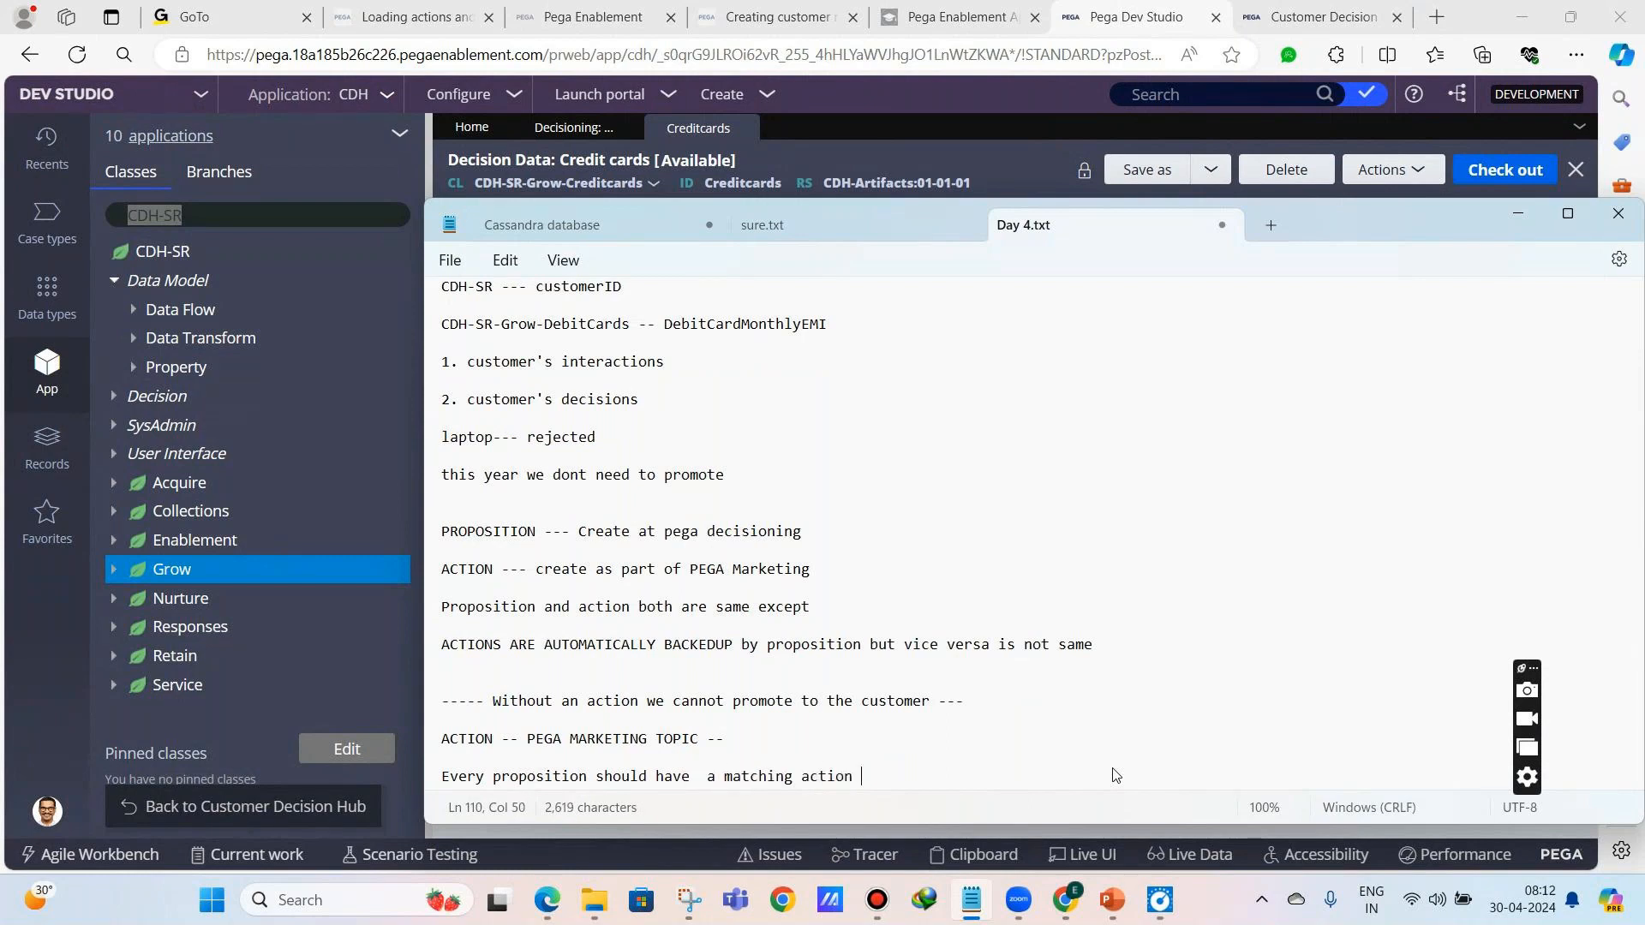
pyautogui.write('to send to the customer')
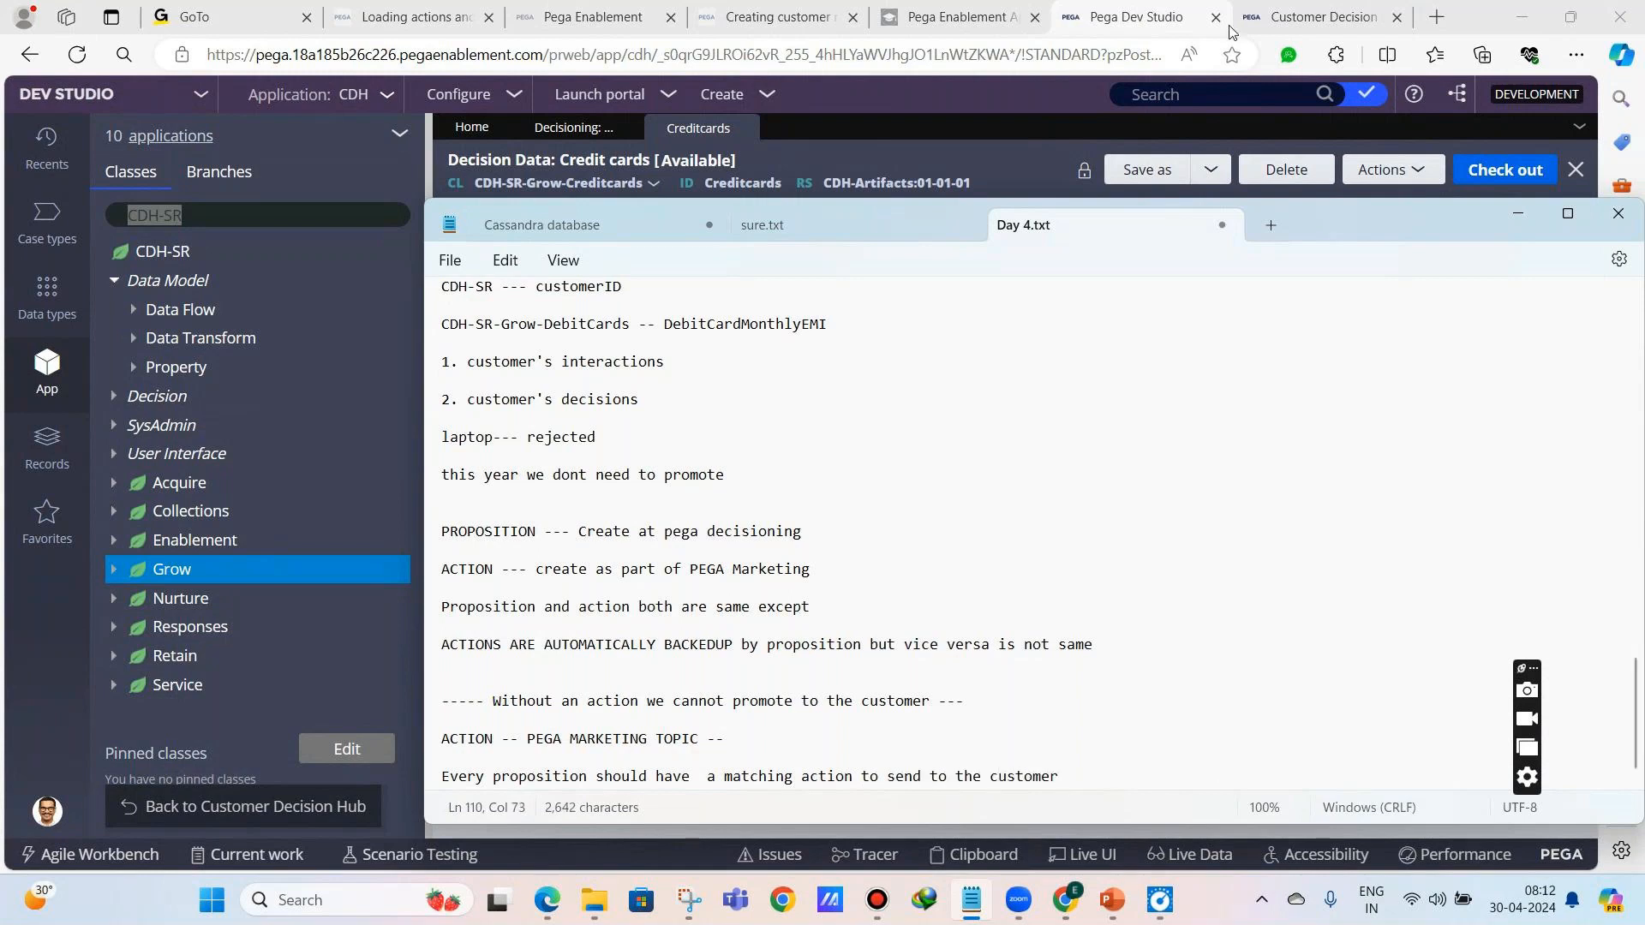
# - View the Actions list in Customer Decision Hub, return to Dev Studio and highlight the Credit cards propositions from StandardCard to RUBAYDEBITCARD
pyautogui.click(1311, 17)
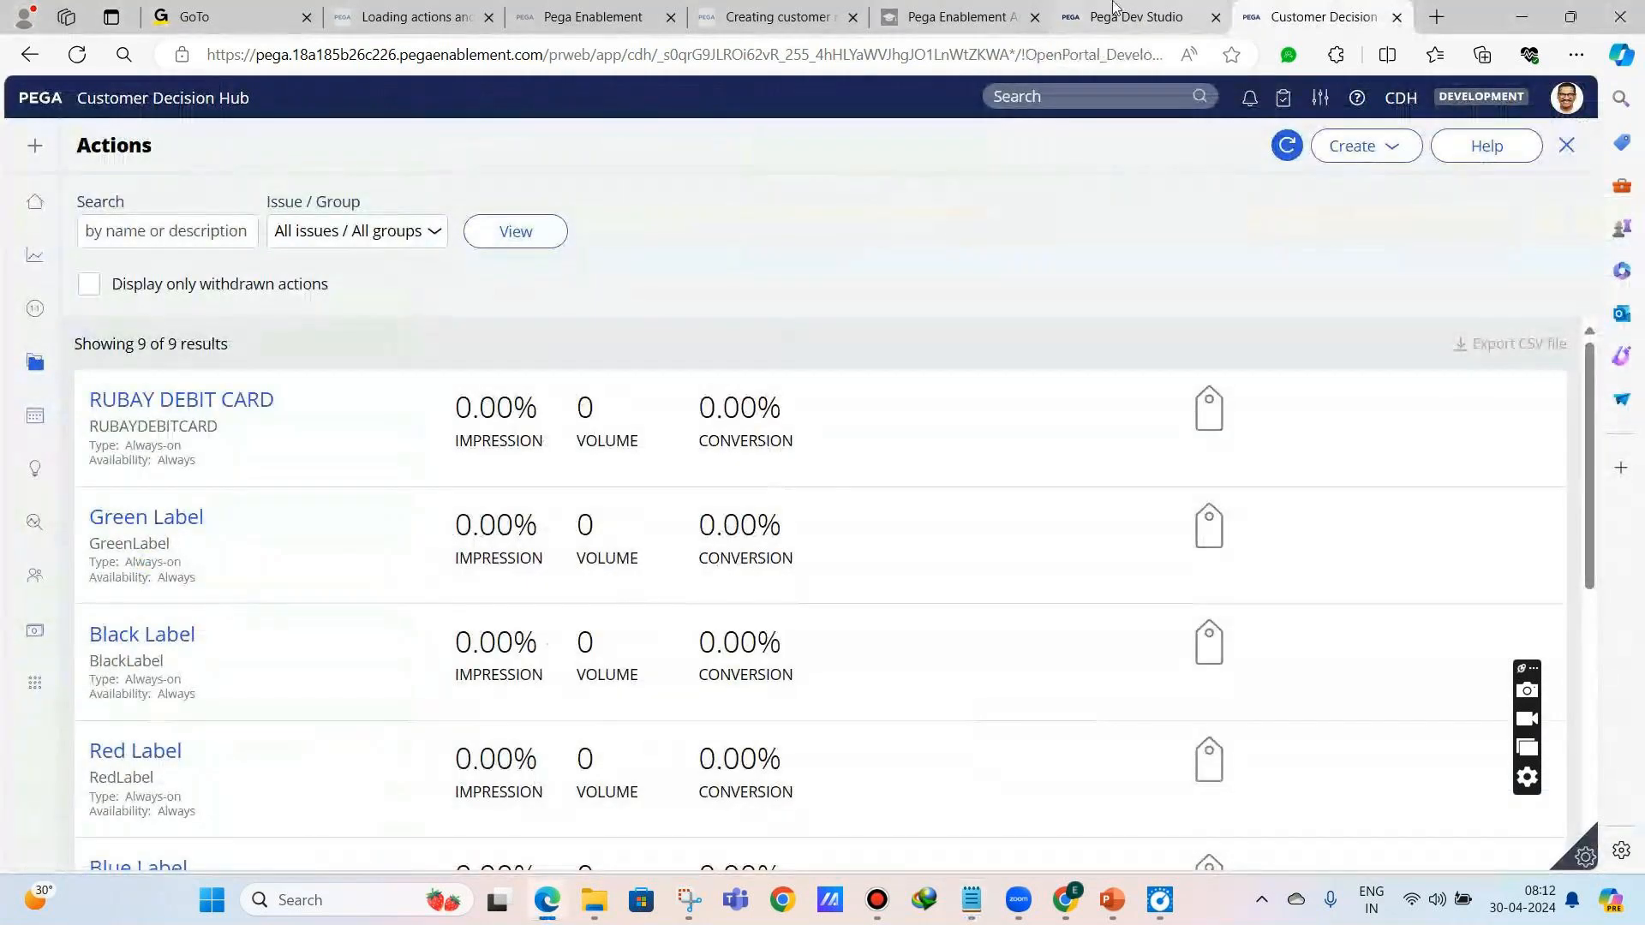
pyautogui.click(1106, 19)
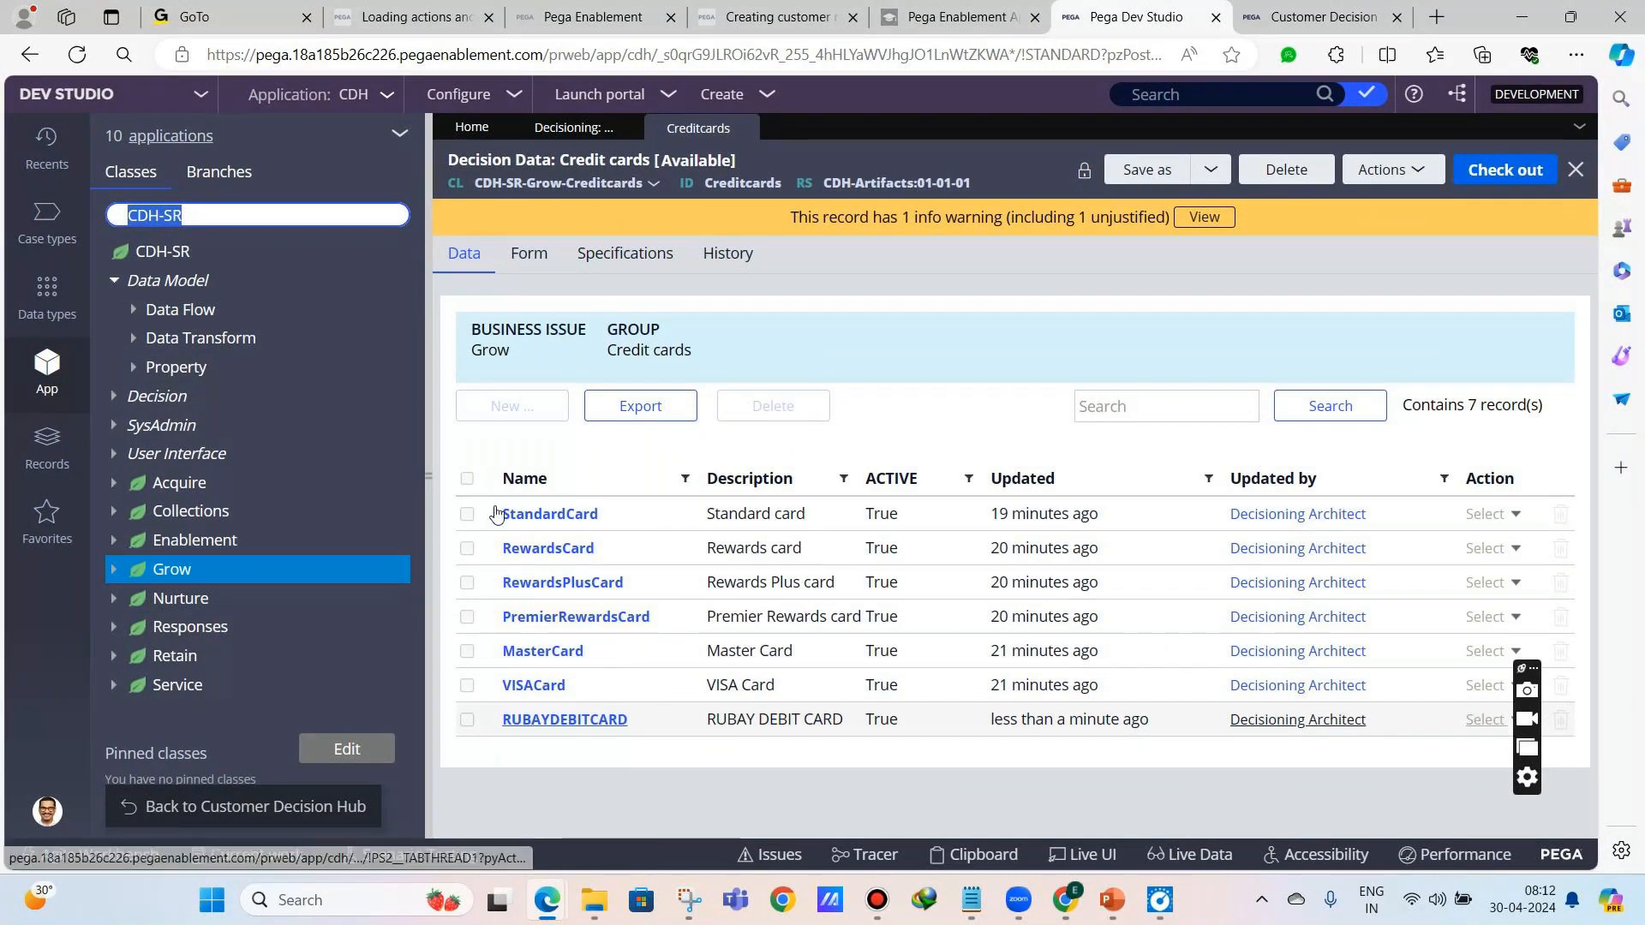
pyautogui.doubleClick(531, 514)
pyautogui.moveTo(520, 540); pyautogui.dragTo(690, 786)
pyautogui.click(691, 786)
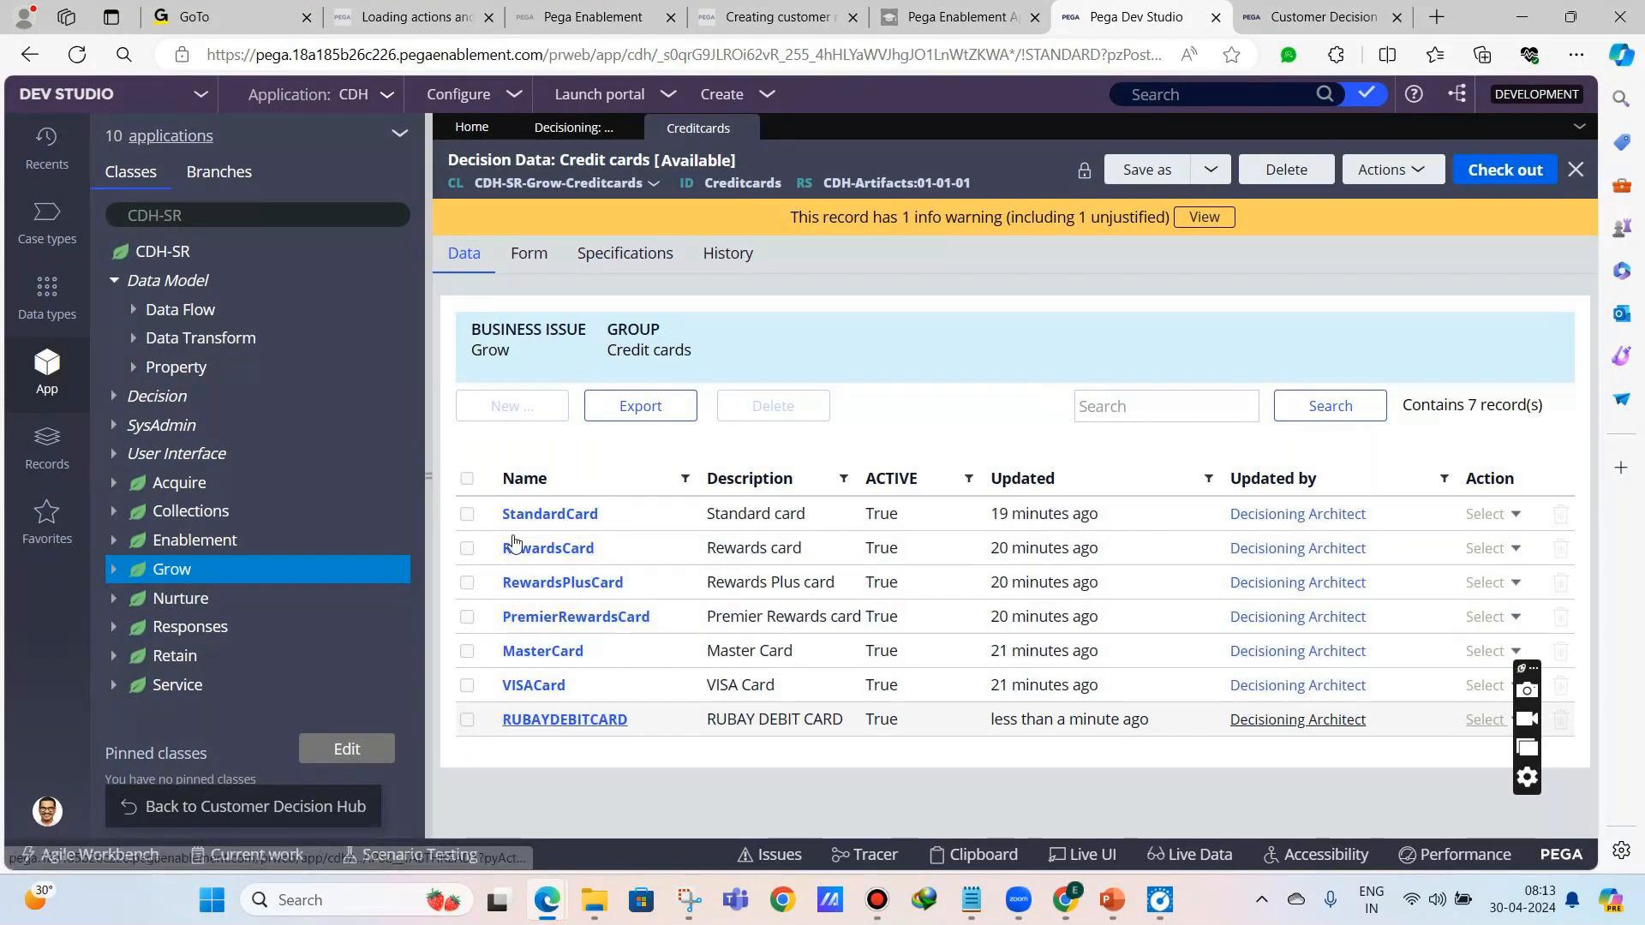
pyautogui.moveTo(514, 541); pyautogui.dragTo(633, 728)
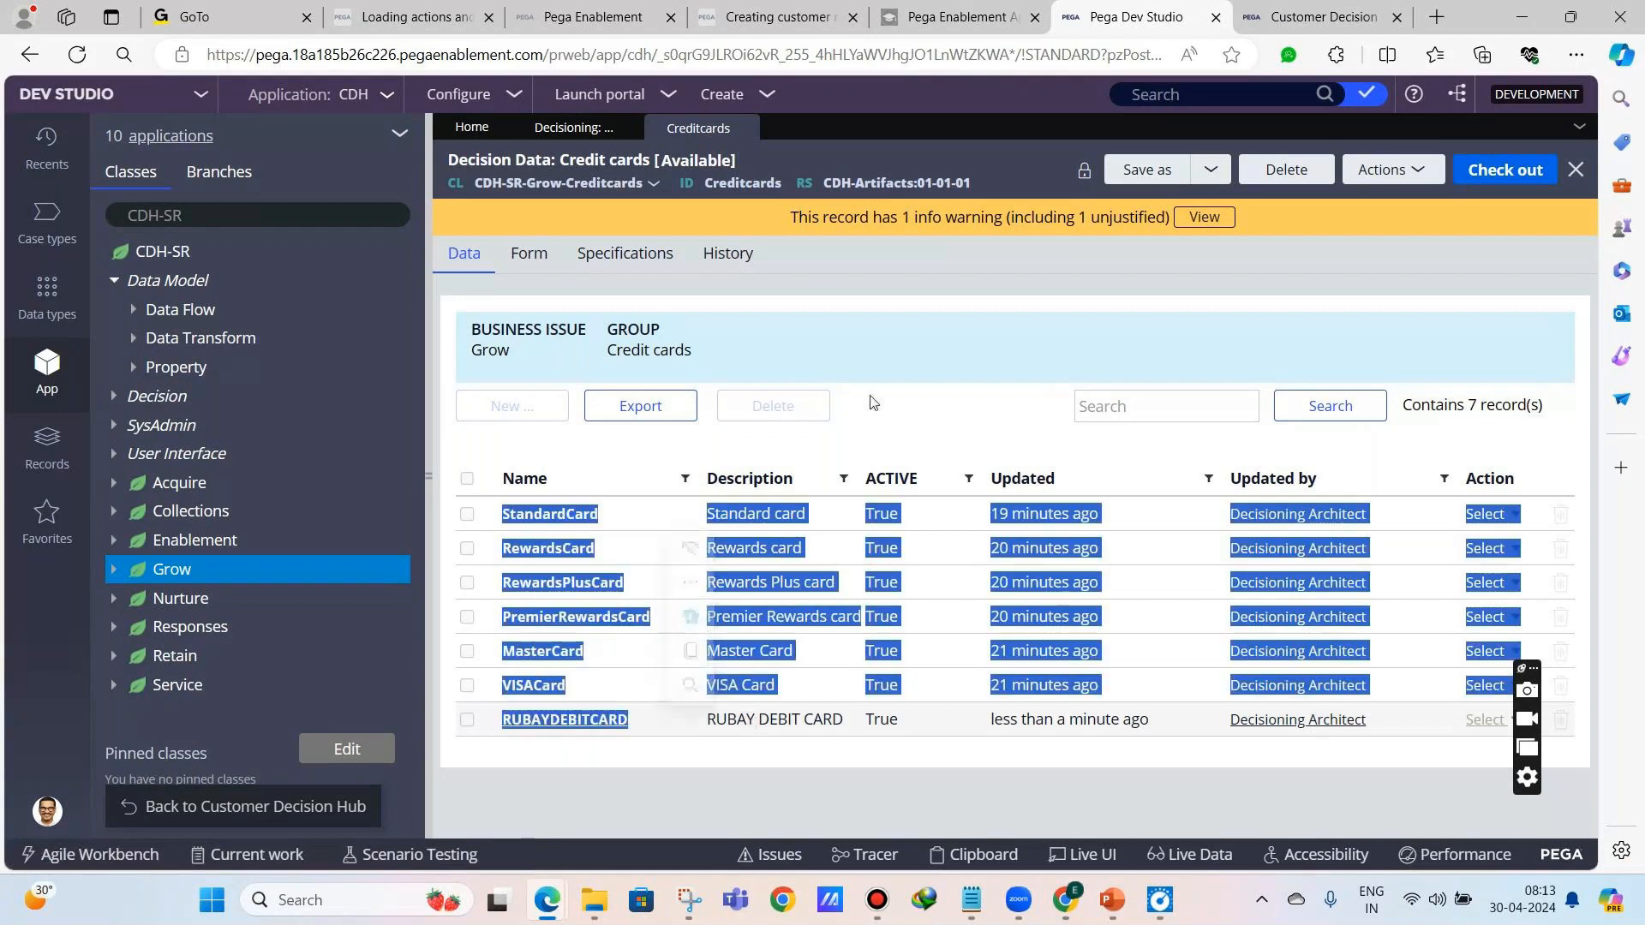
pyautogui.click(868, 401)
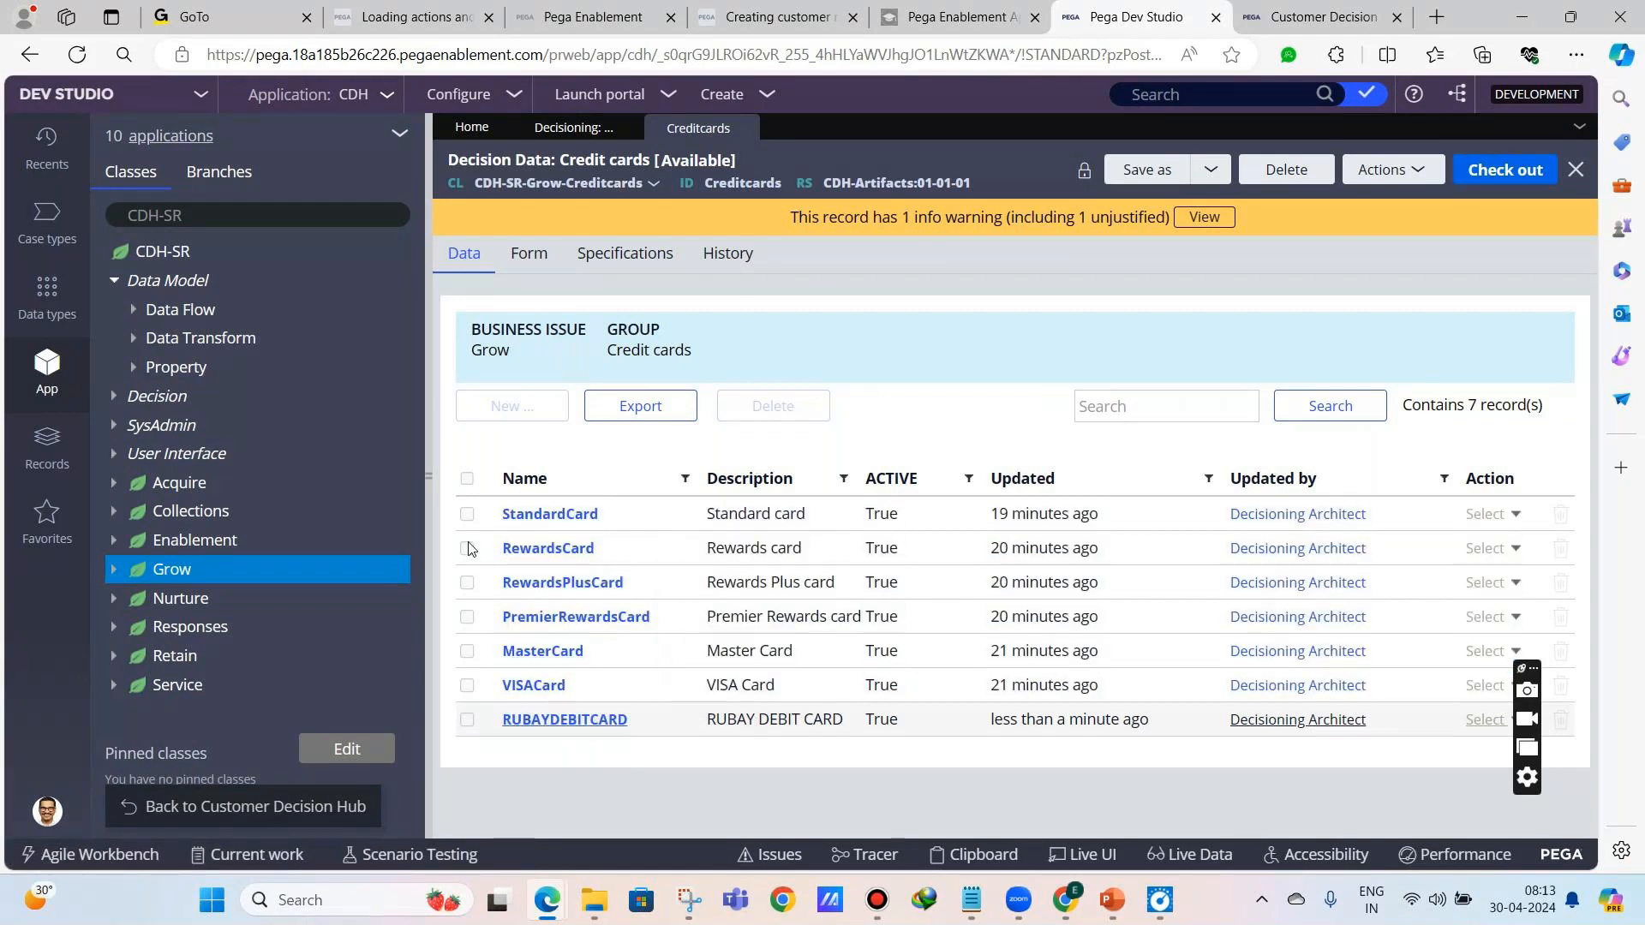
pyautogui.moveTo(639, 724); pyautogui.dragTo(525, 411)
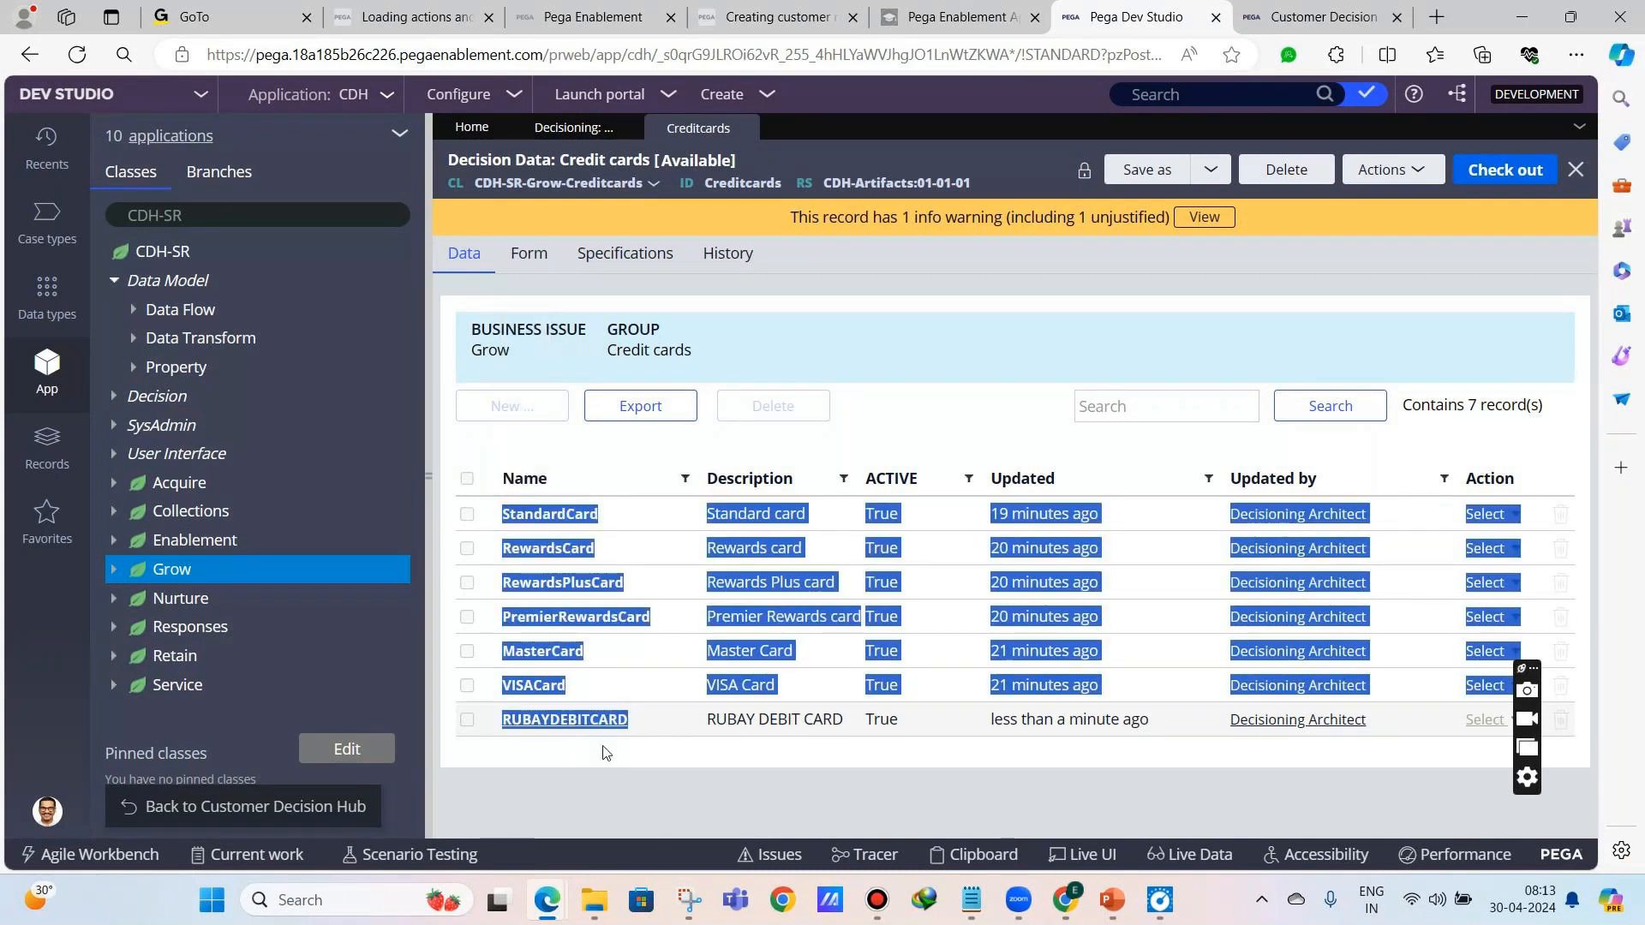
# - Compare the Customer Decision Hub Actions list with the Credit cards propositions and highlight the RUBAYDEBITCARD identifier in the Actions list
pyautogui.hotkey('ctrl', 'Tab')
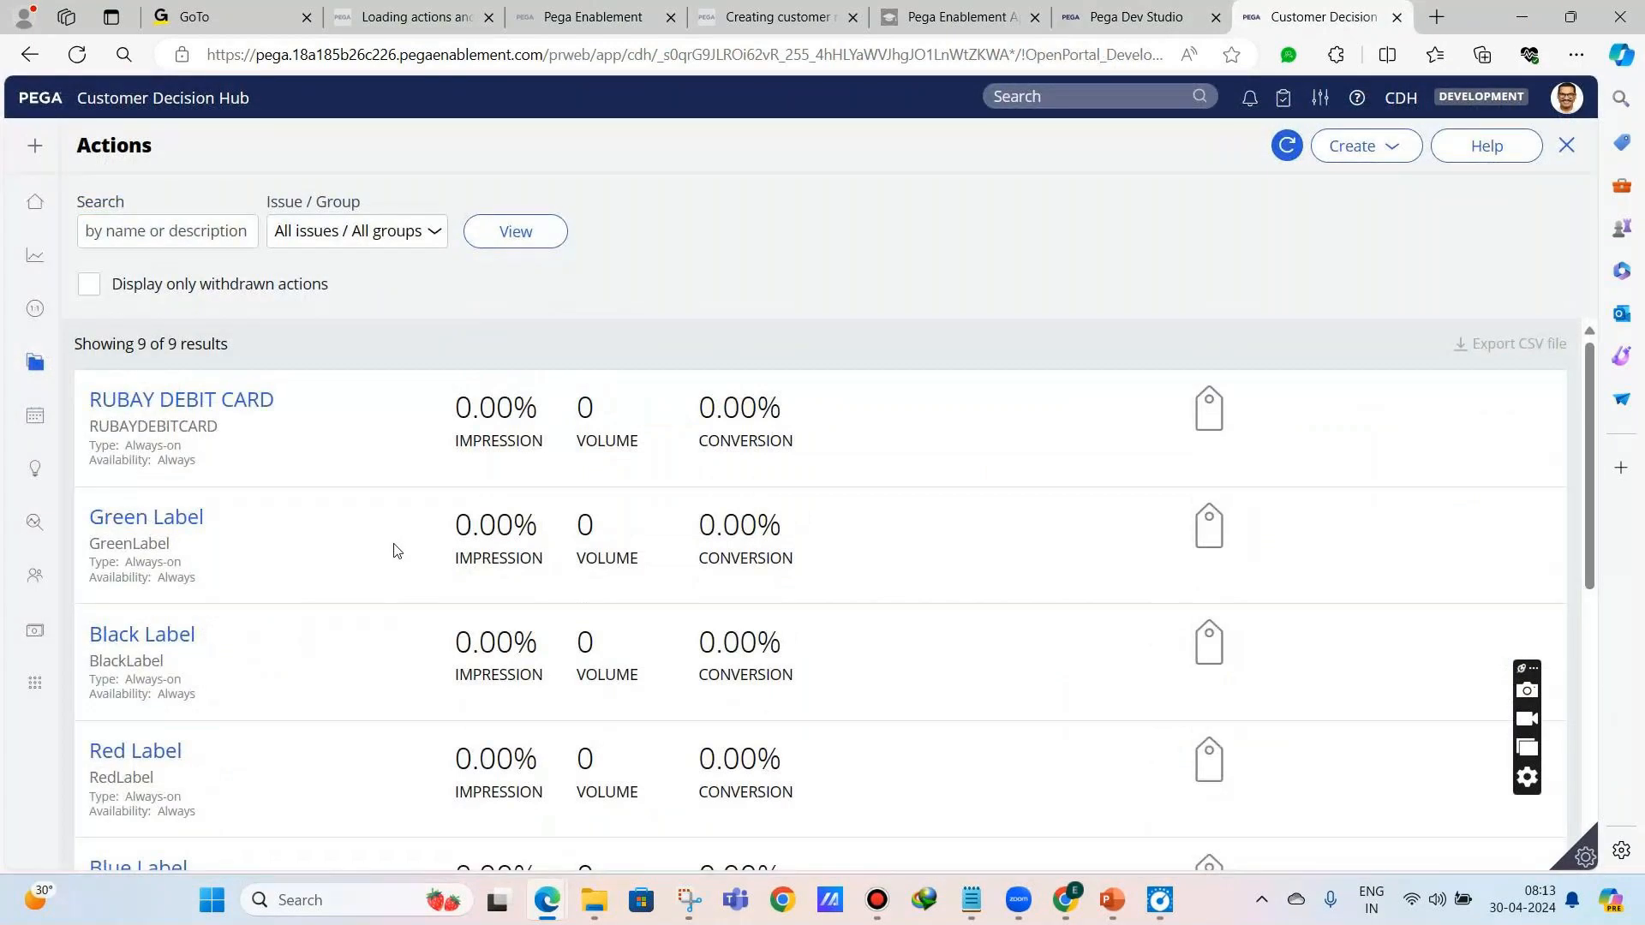
pyautogui.click(1178, 9)
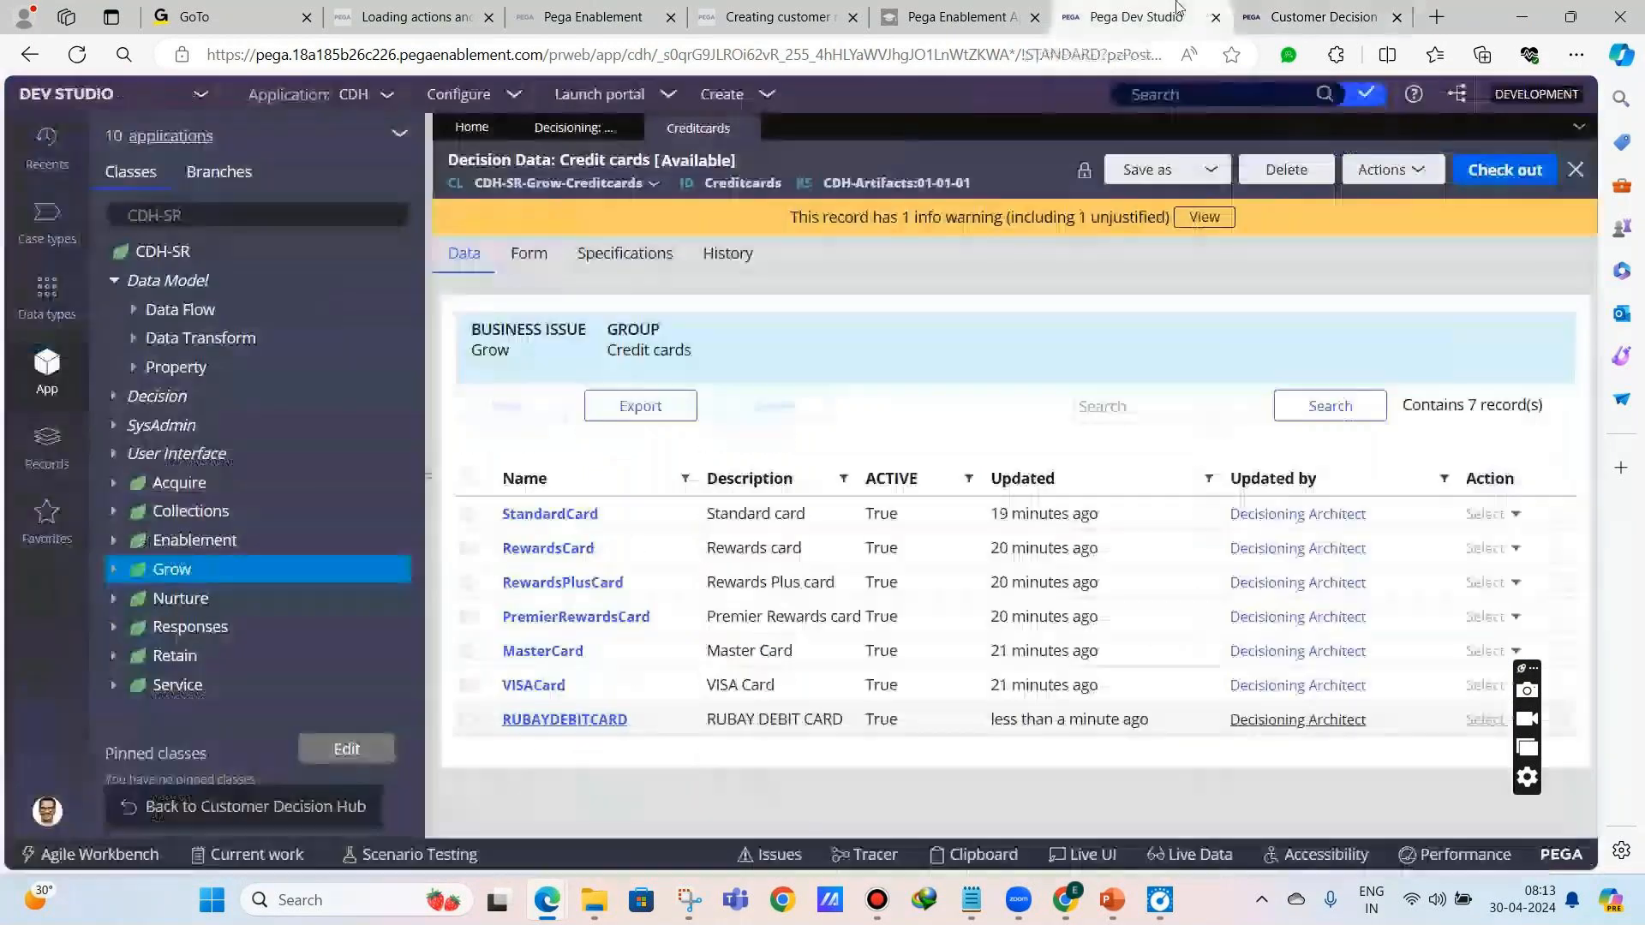
pyautogui.click(1352, 13)
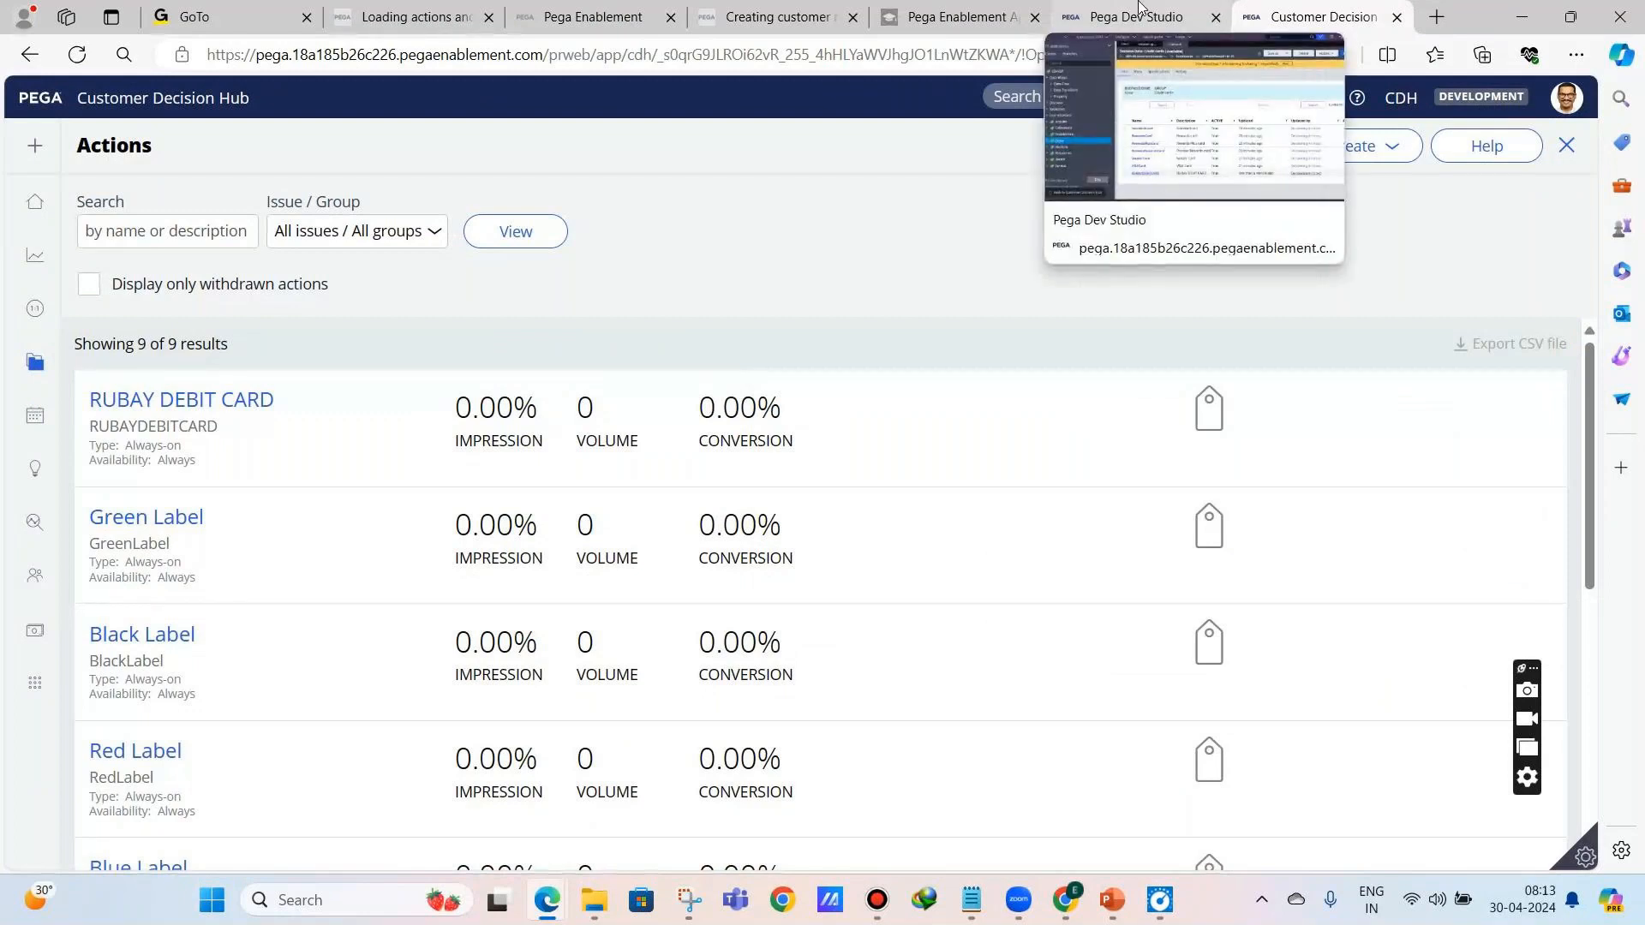
pyautogui.click(1140, 12)
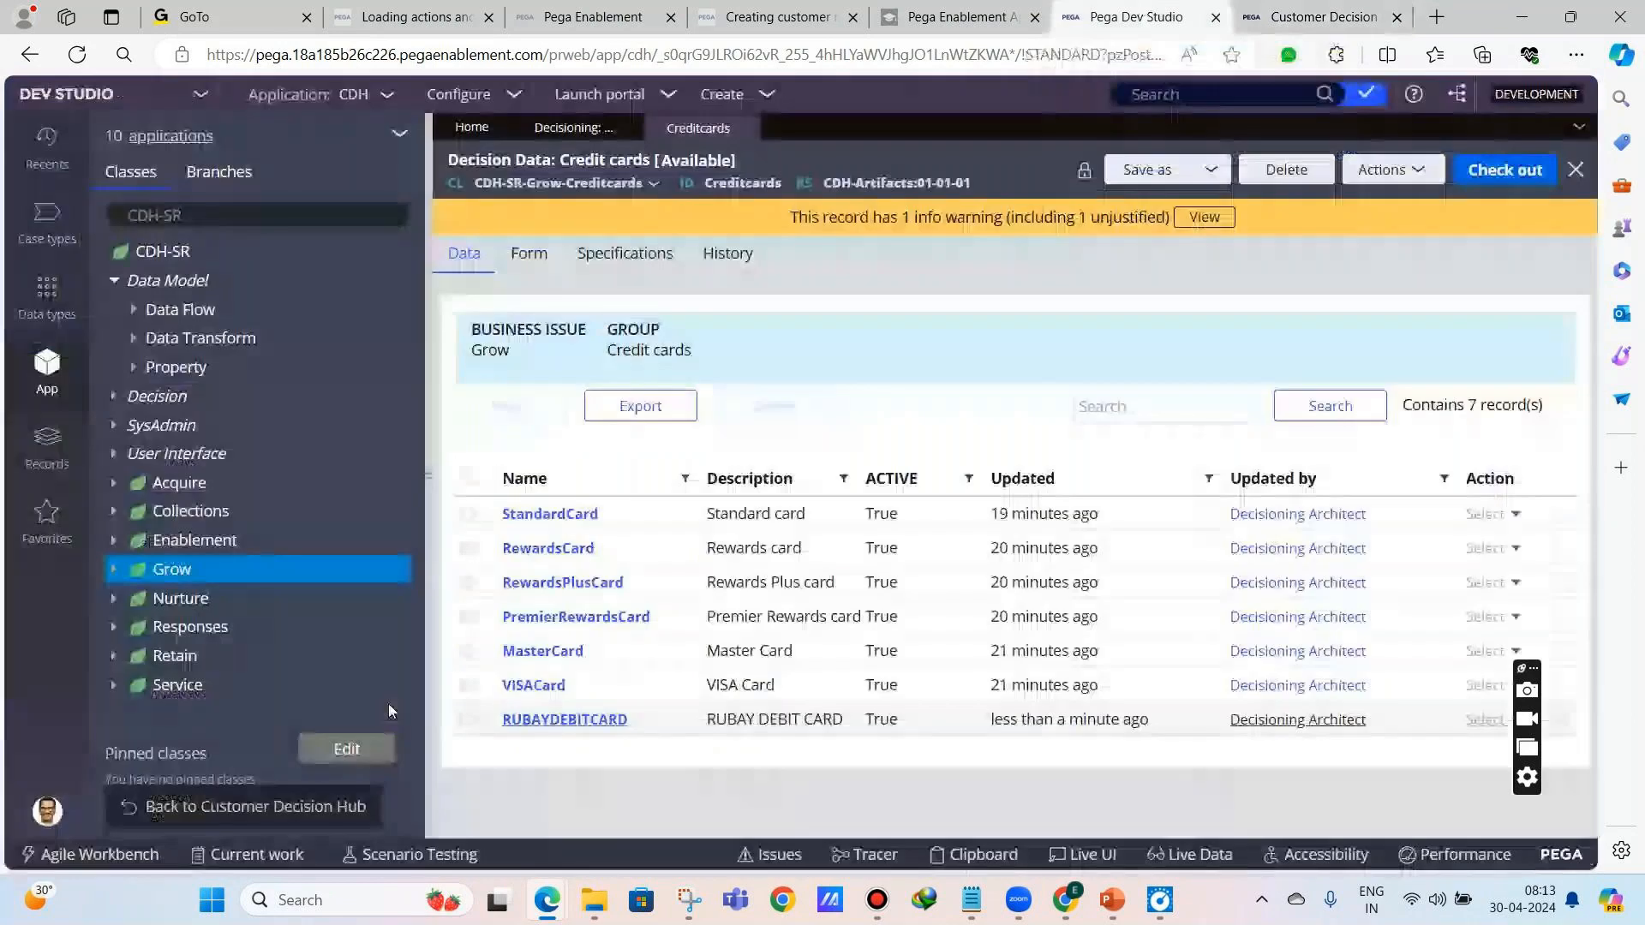
pyautogui.hotkey('ctrl', 'Tab')
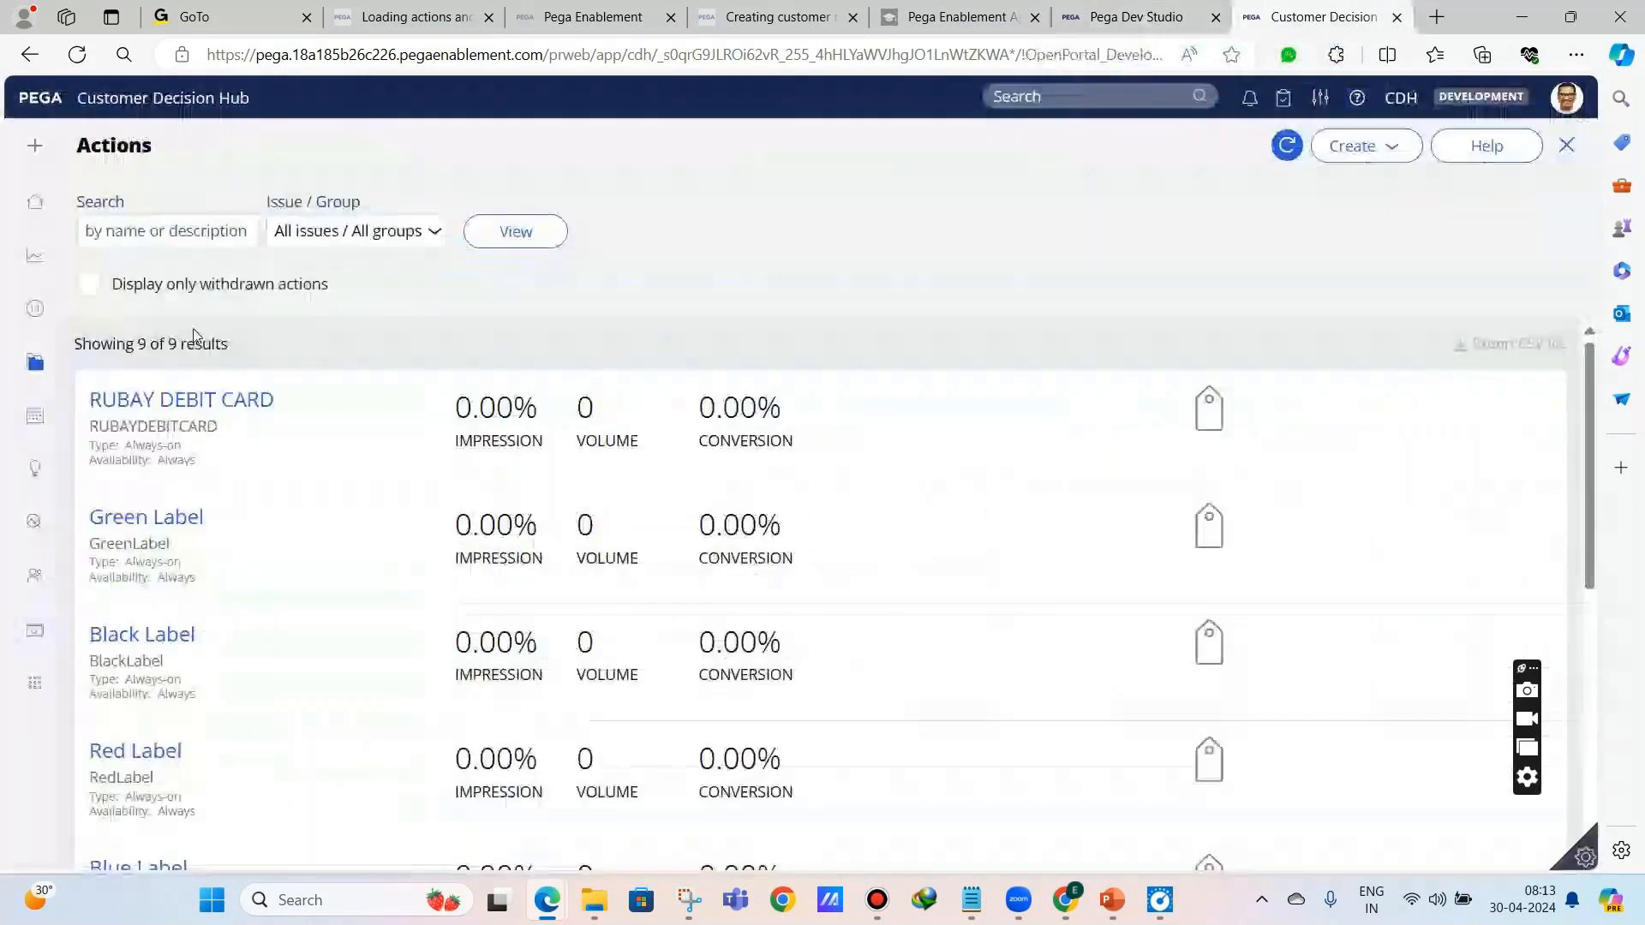
pyautogui.moveTo(205, 435); pyautogui.dragTo(99, 428)
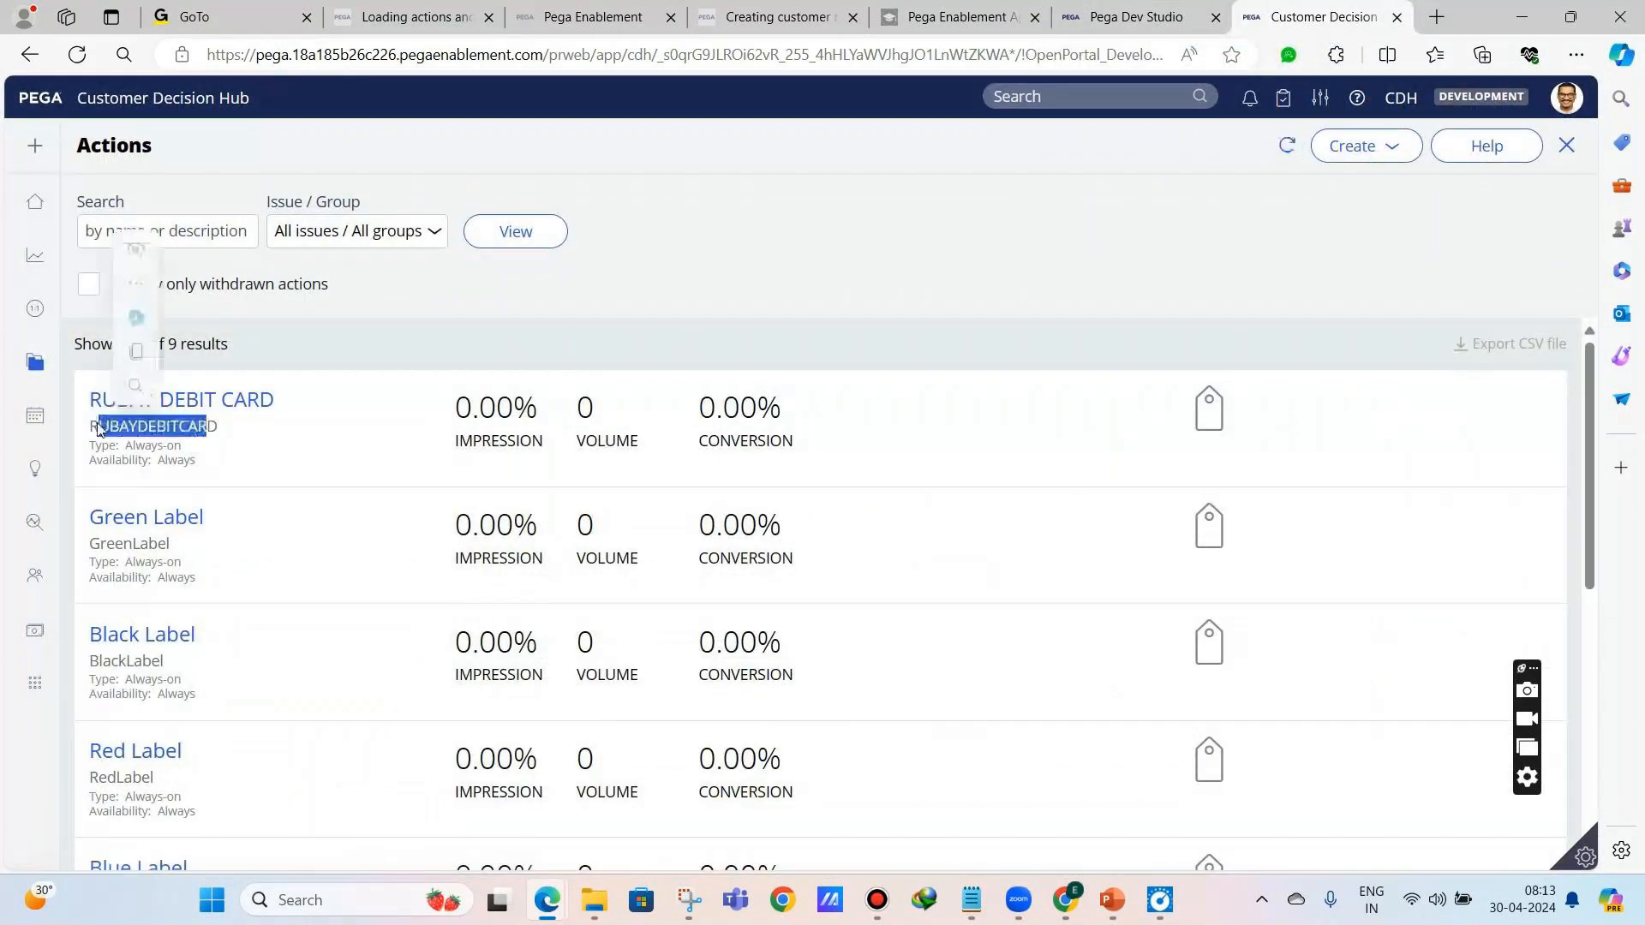
# - Take the MasterCard proposition's name from Dev Studio and start a new action titled MasterCard in Customer Decision Hub
pyautogui.hotkey('ctrl', 'shift', 'Tab')
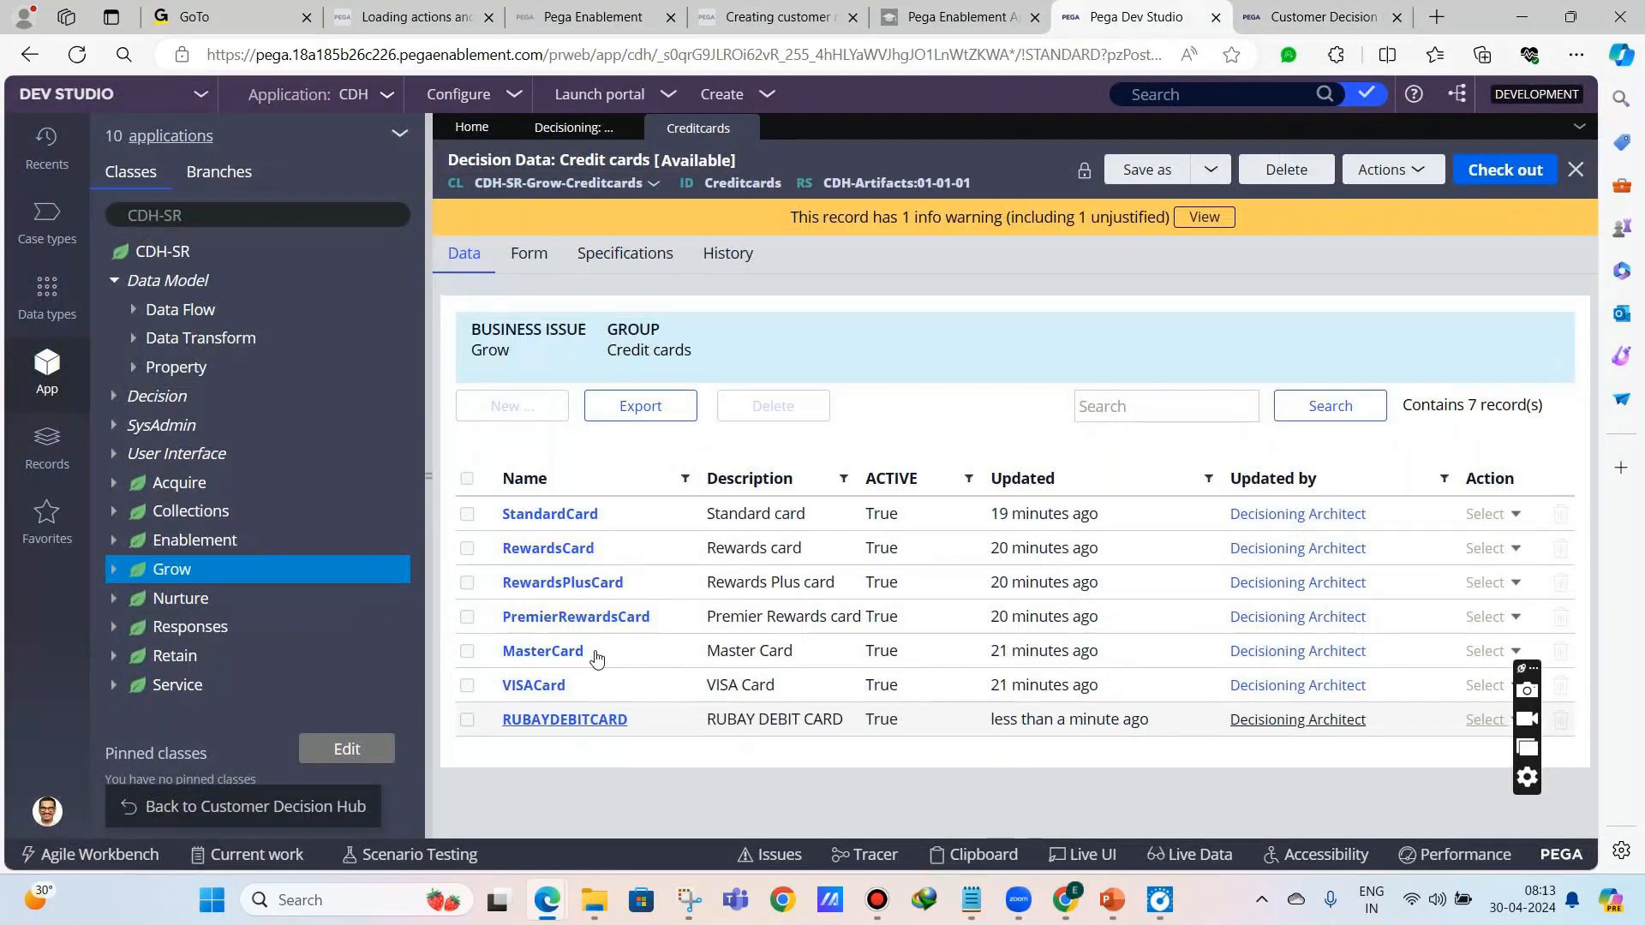
pyautogui.moveTo(597, 655); pyautogui.dragTo(507, 648)
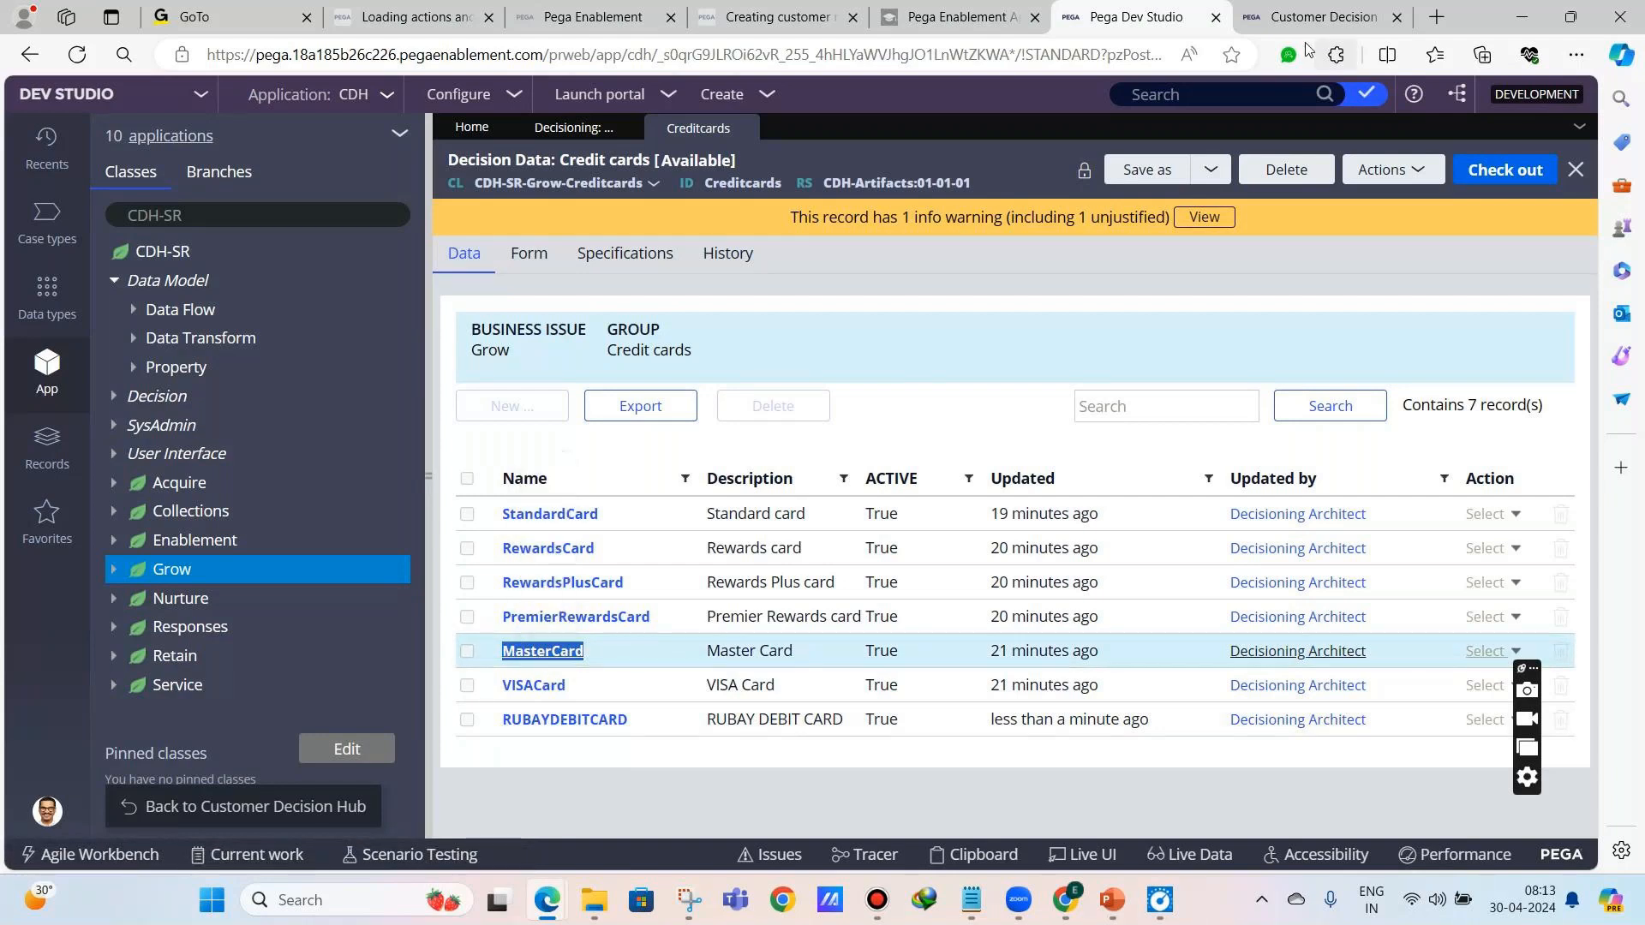
pyautogui.click(1315, 17)
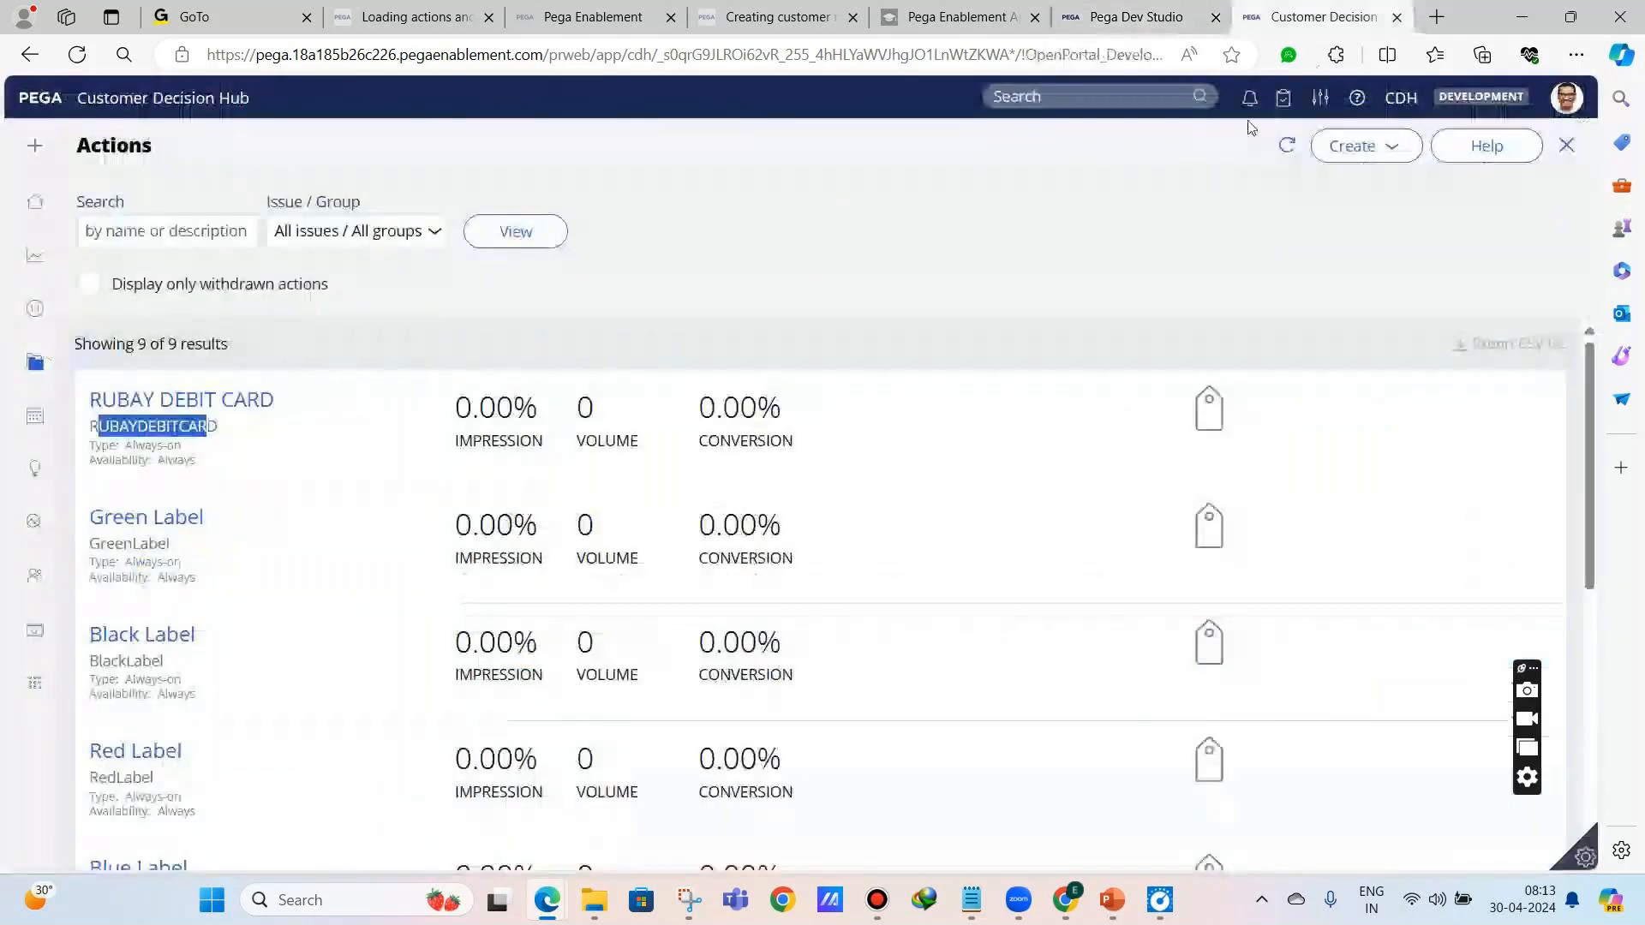
pyautogui.click(1336, 154)
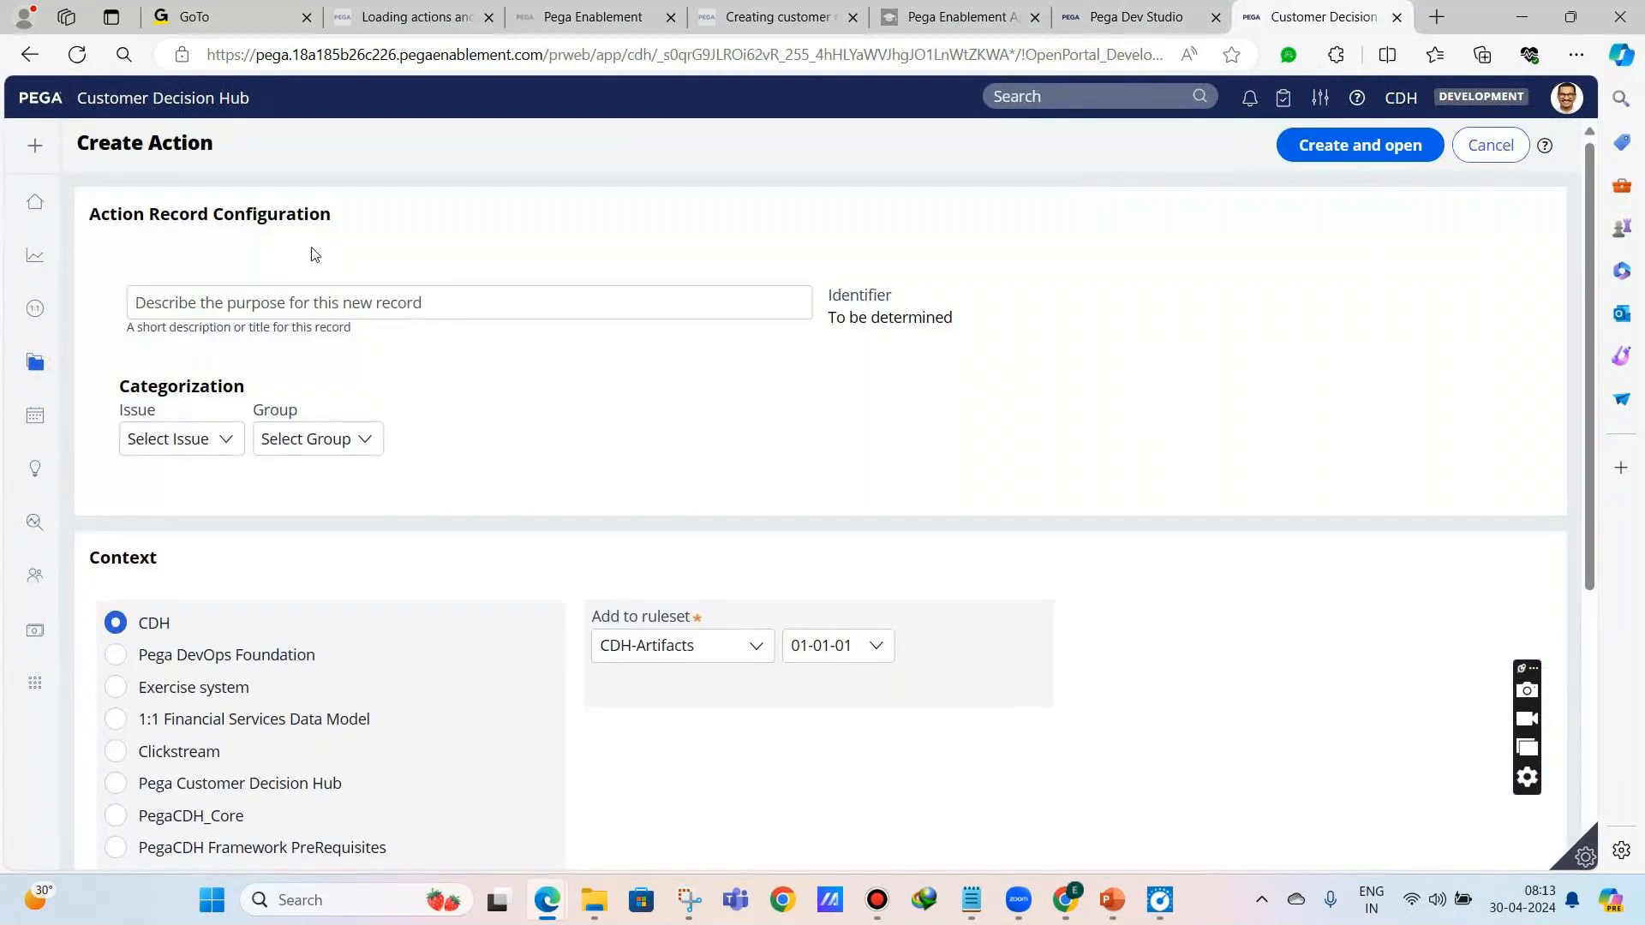
pyautogui.click(311, 304)
pyautogui.write('MasterCard')
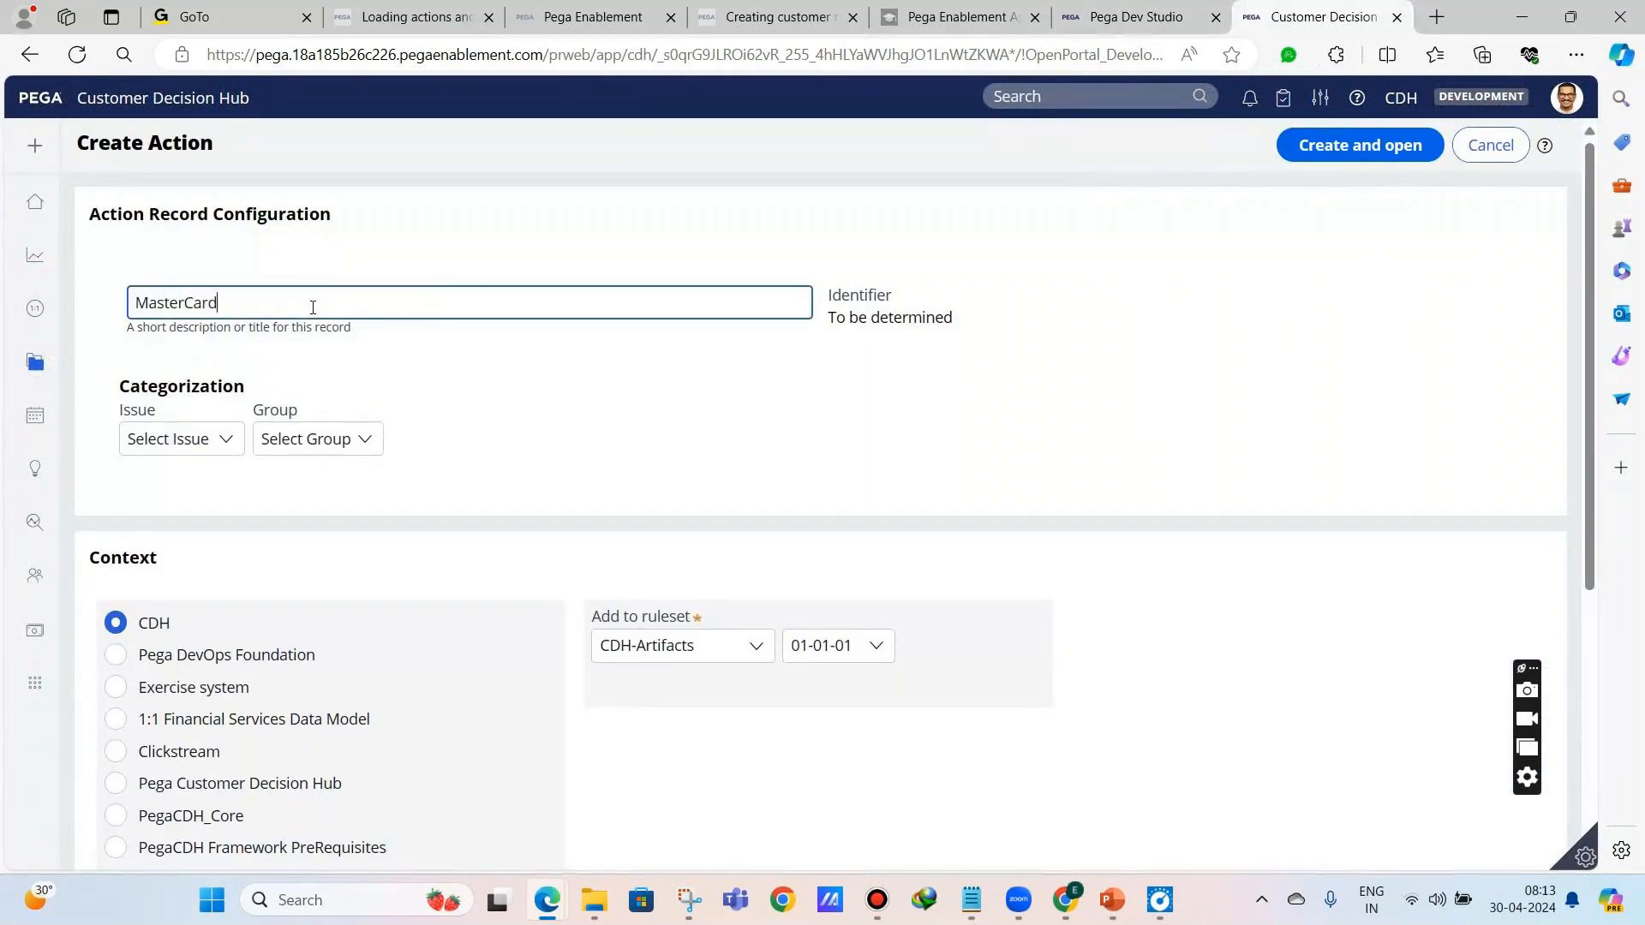
# - Categorize the new MasterCard action under the Grow issue and the Credit cards group
pyautogui.click(227, 435)
pyautogui.click(152, 557)
pyautogui.click(317, 438)
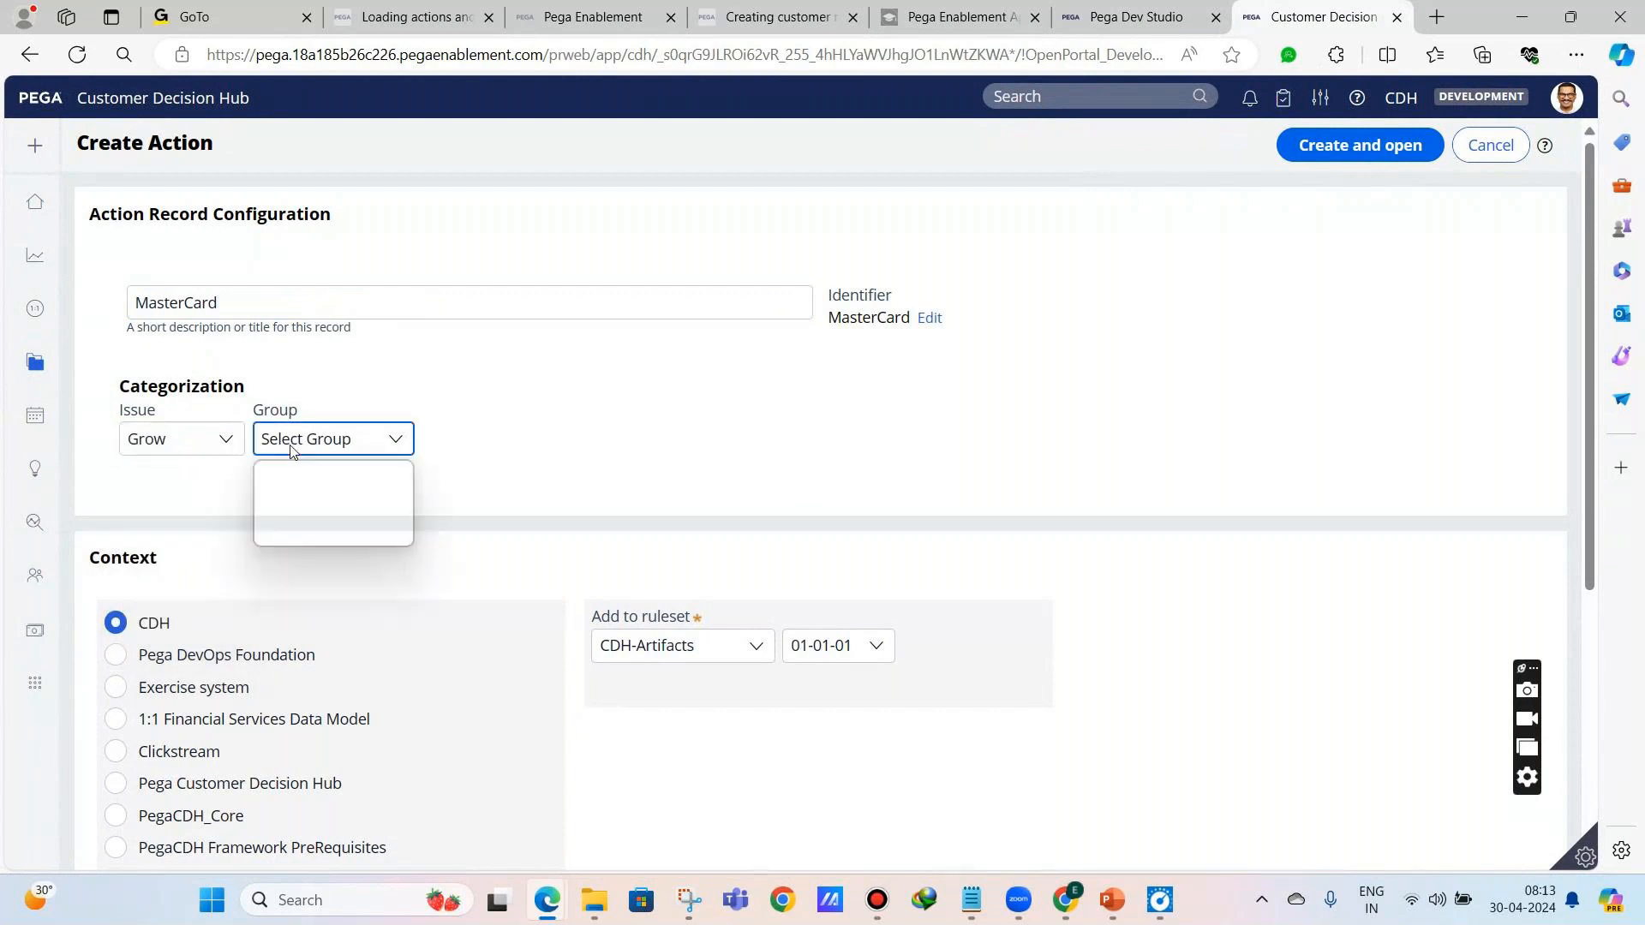
pyautogui.click(287, 490)
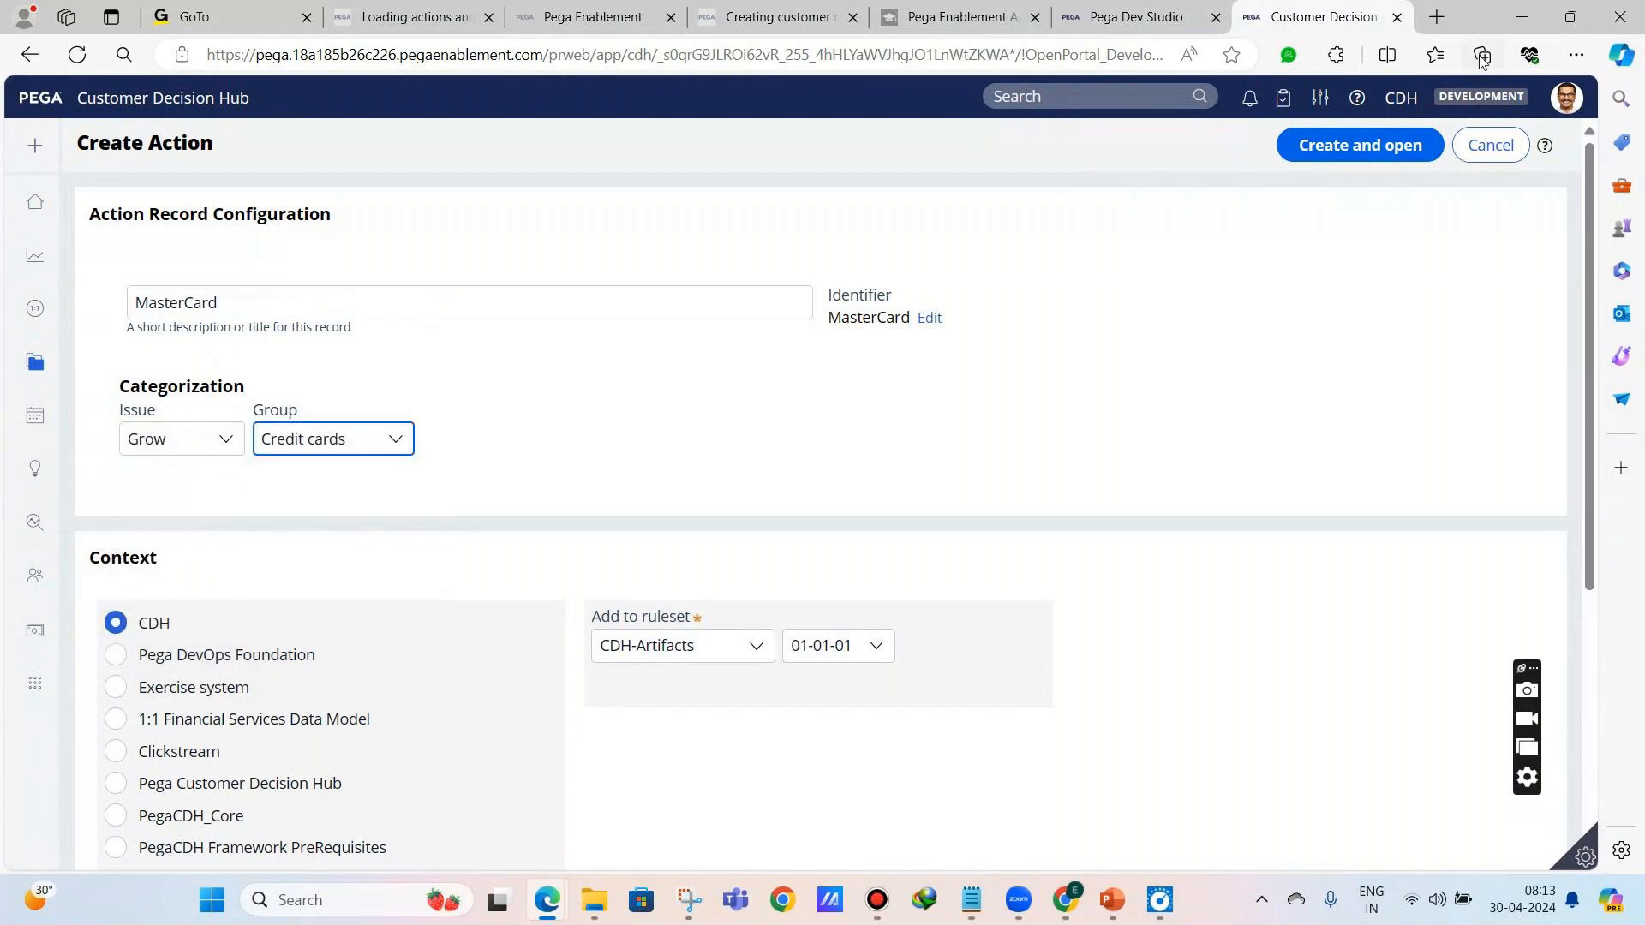
# - Create and open the MasterCard action, and match its name against the MasterCard proposition in Dev Studio's Credit cards list
pyautogui.click(1420, 153)
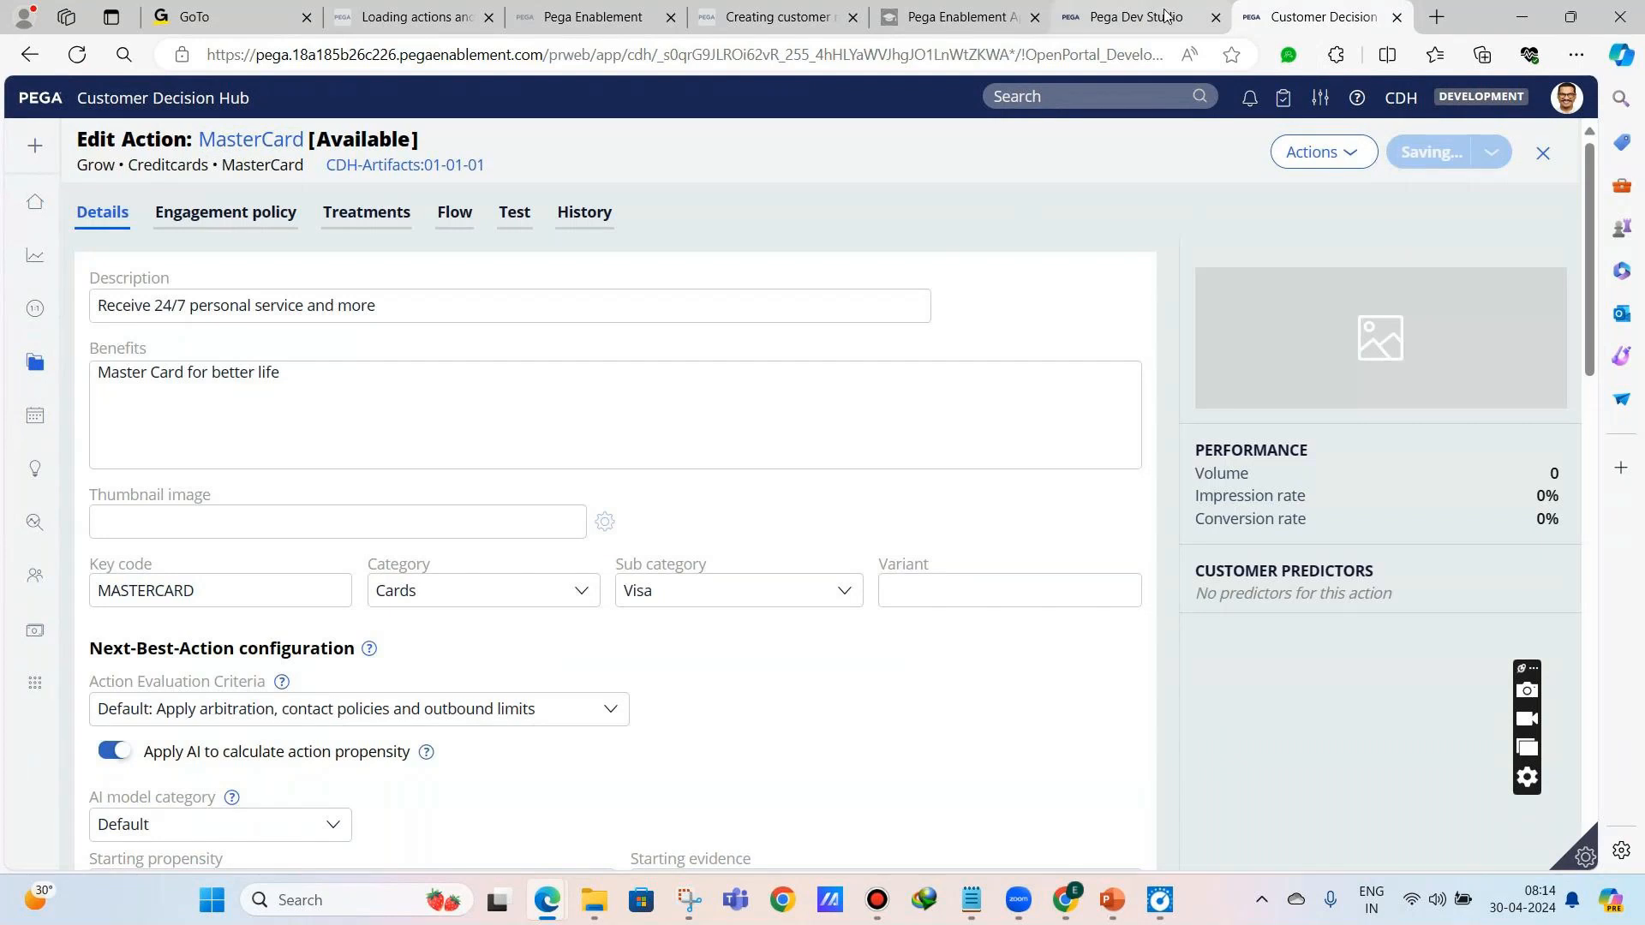
pyautogui.click(1131, 18)
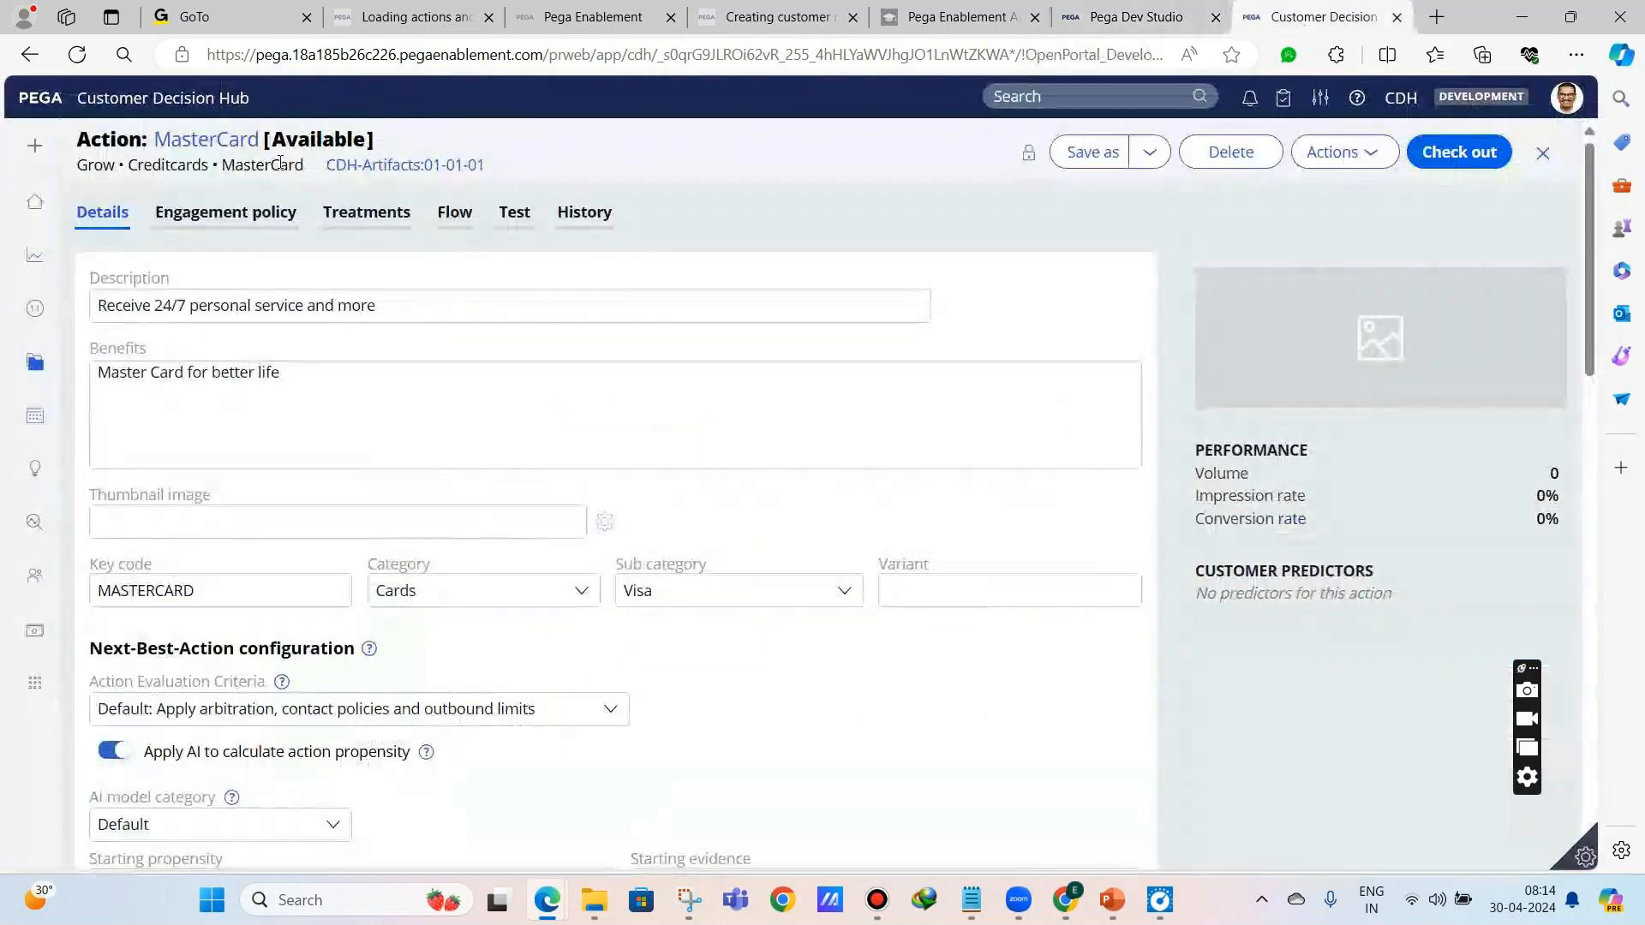
pyautogui.doubleClick(228, 164)
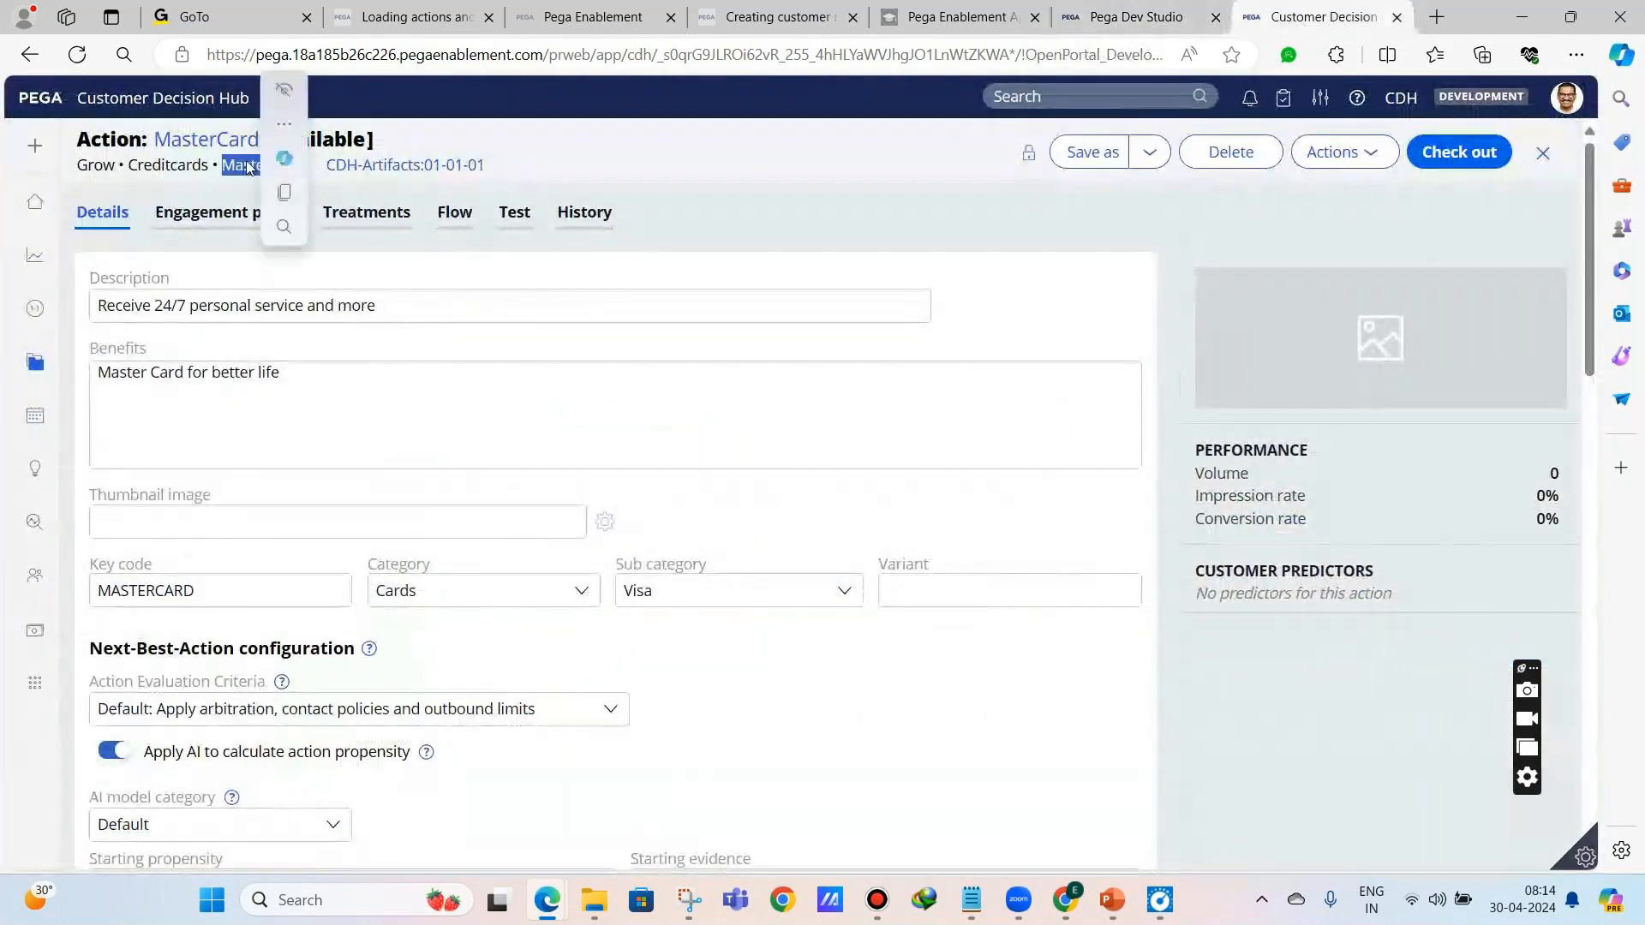
pyautogui.moveTo(228, 164); pyautogui.dragTo(244, 164)
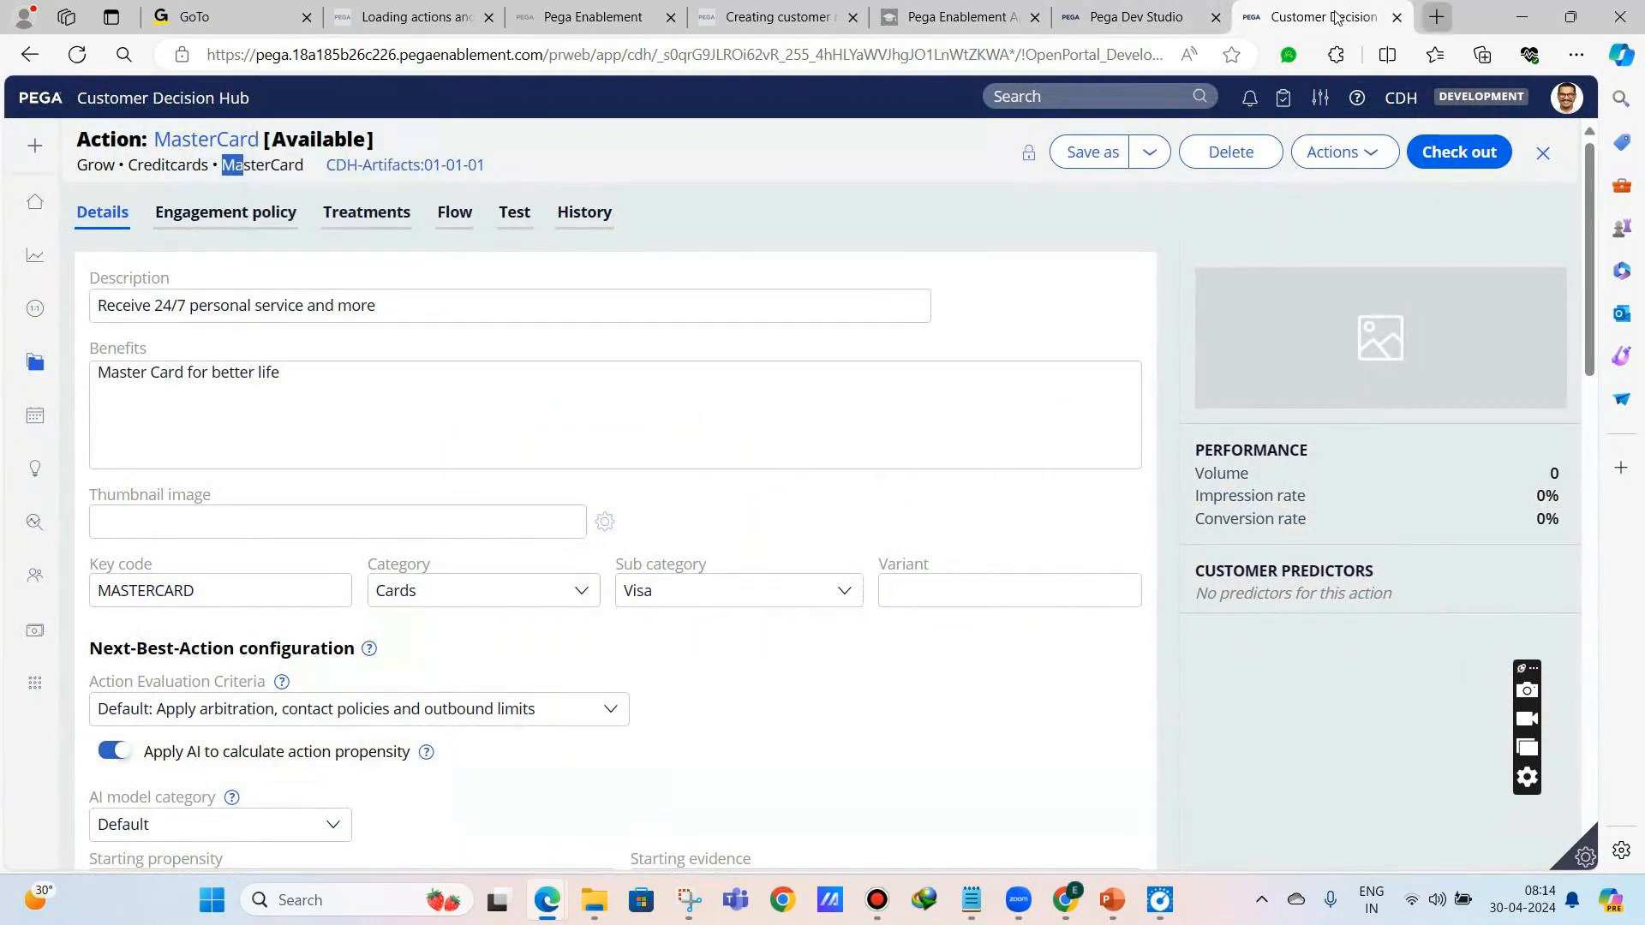
pyautogui.click(1136, 17)
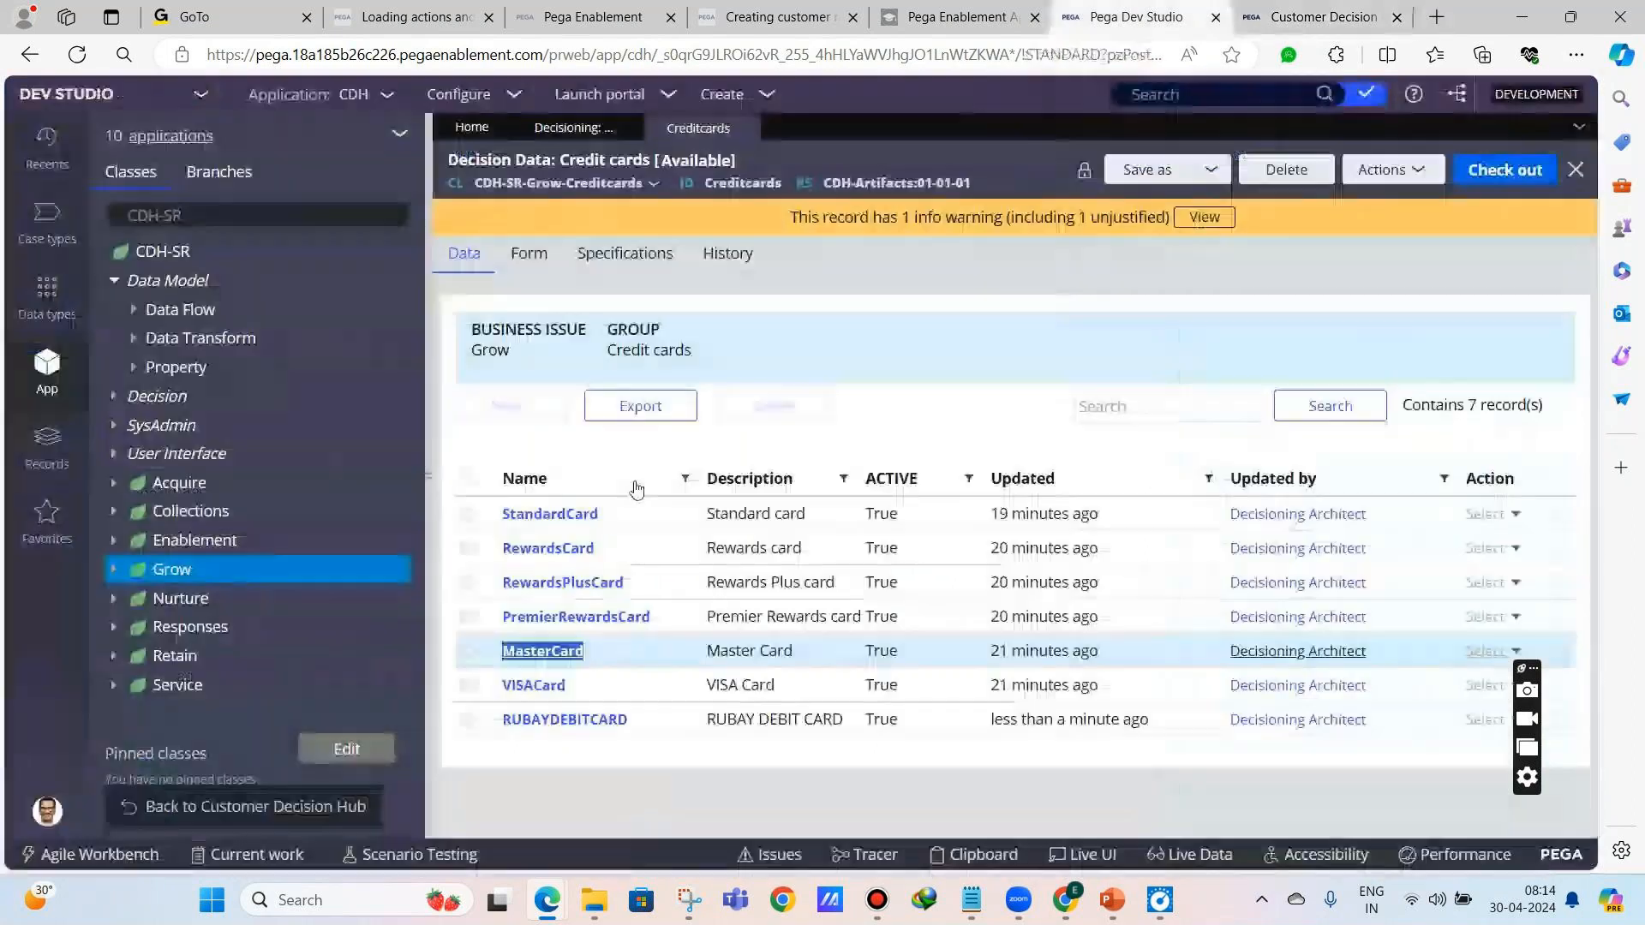
pyautogui.click(576, 656)
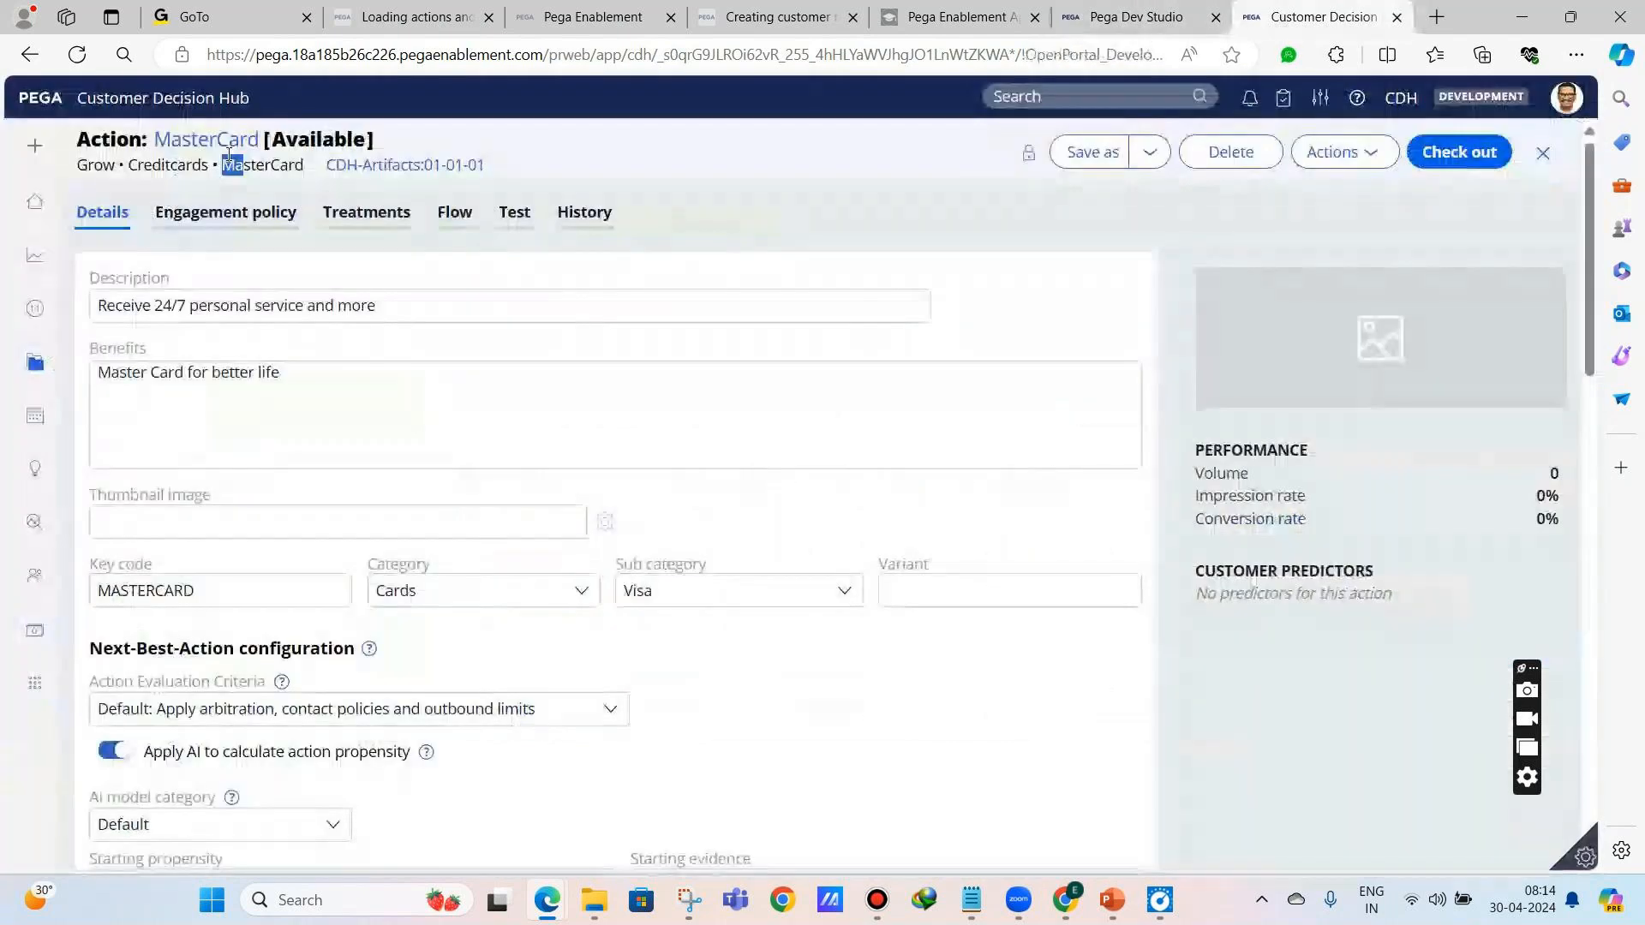
# - Highlight the Grow, Creditcards, MasterCard path under the title of the MasterCard action in Customer Decision Hub
pyautogui.click(168, 182)
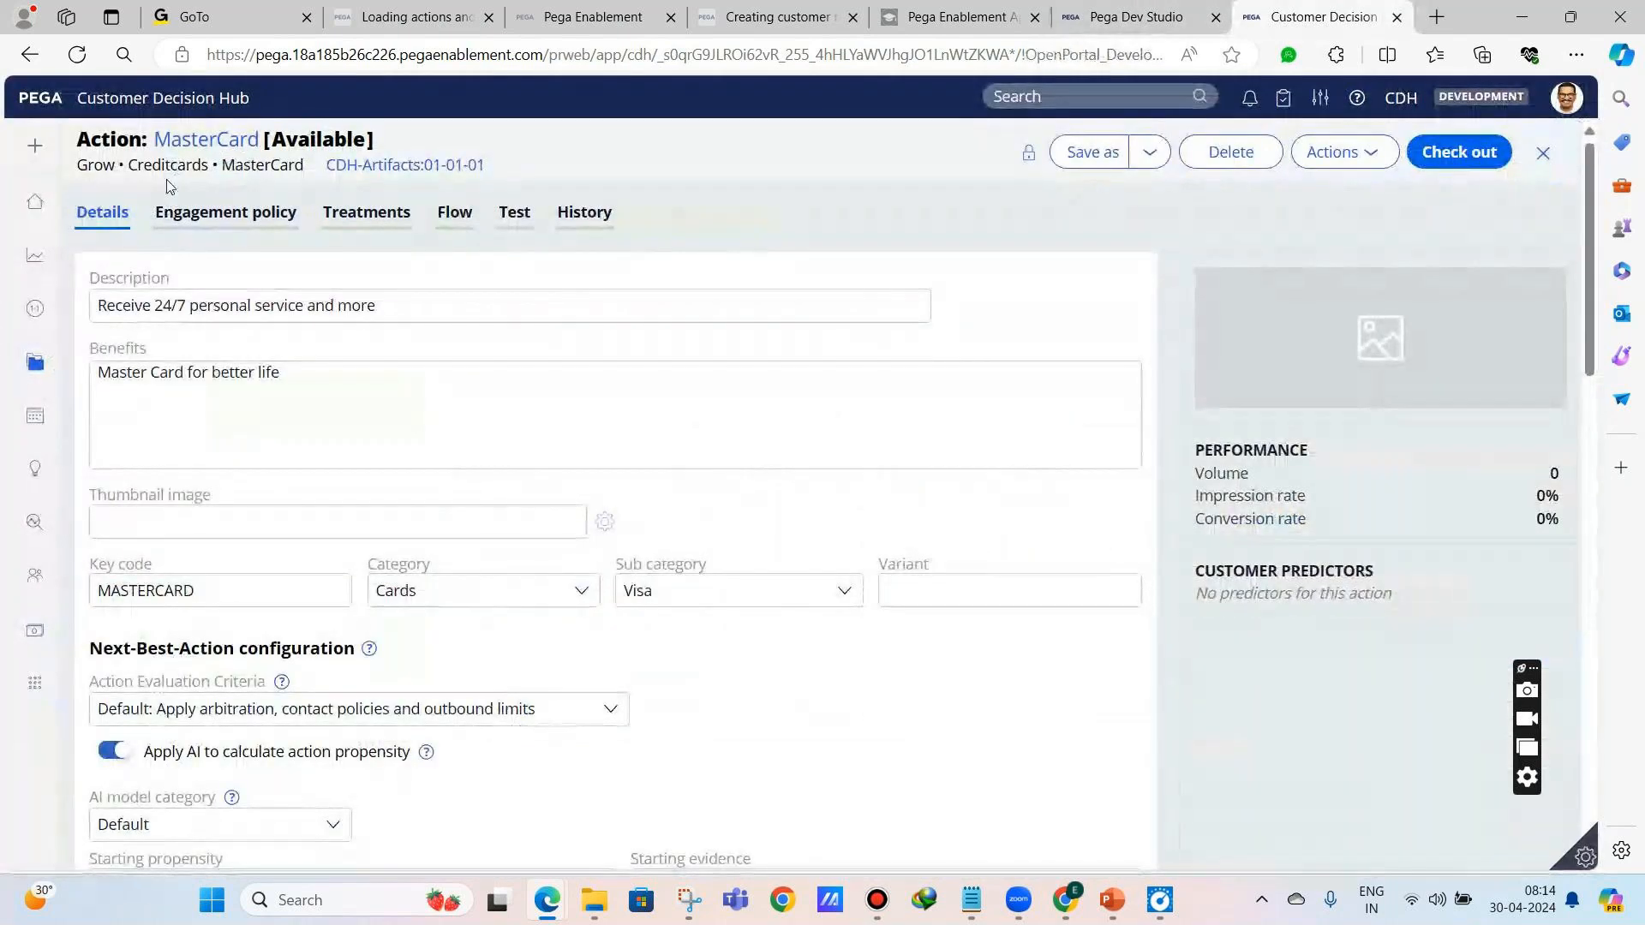
pyautogui.moveTo(90, 162); pyautogui.dragTo(185, 167)
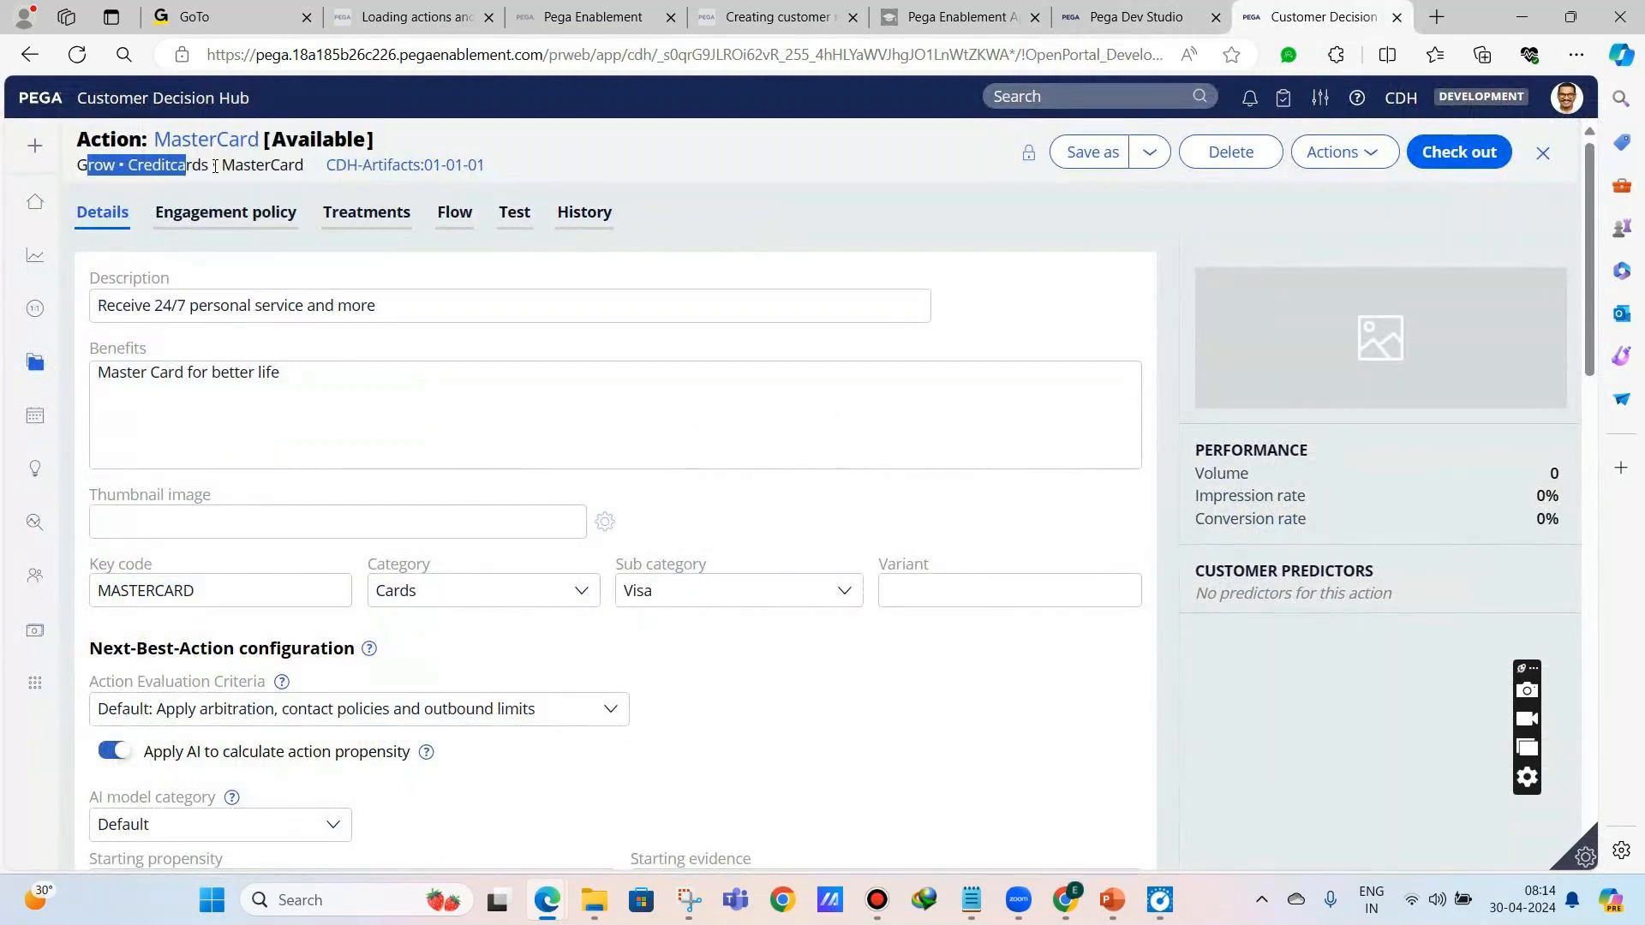
pyautogui.click(83, 157)
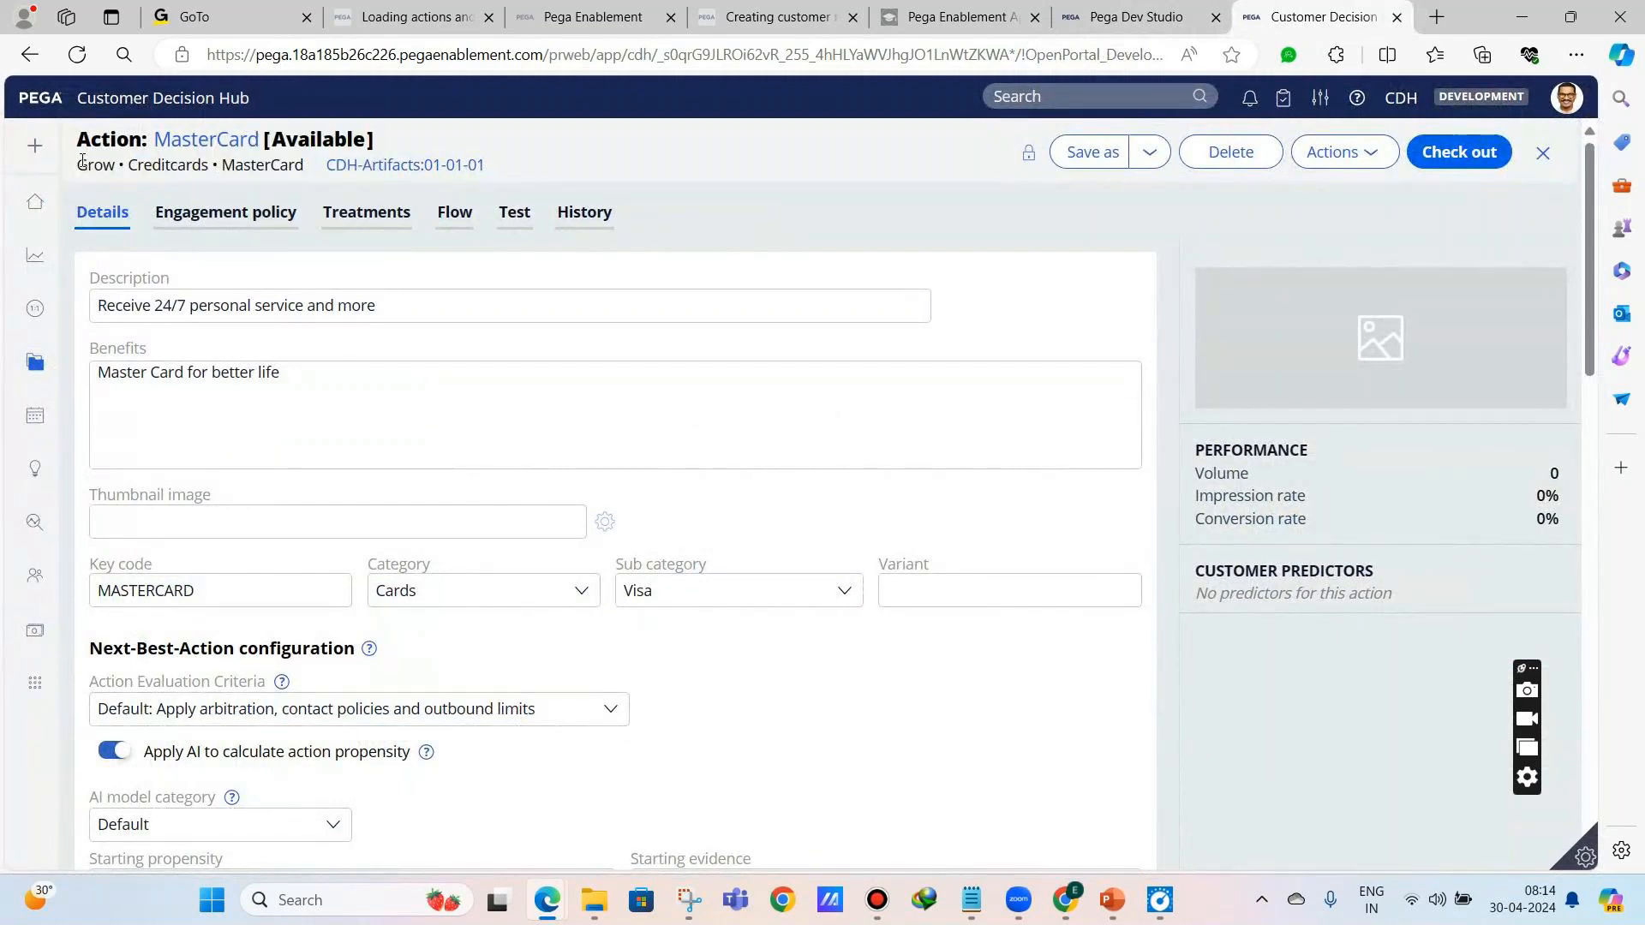
pyautogui.moveTo(82, 160); pyautogui.dragTo(294, 170)
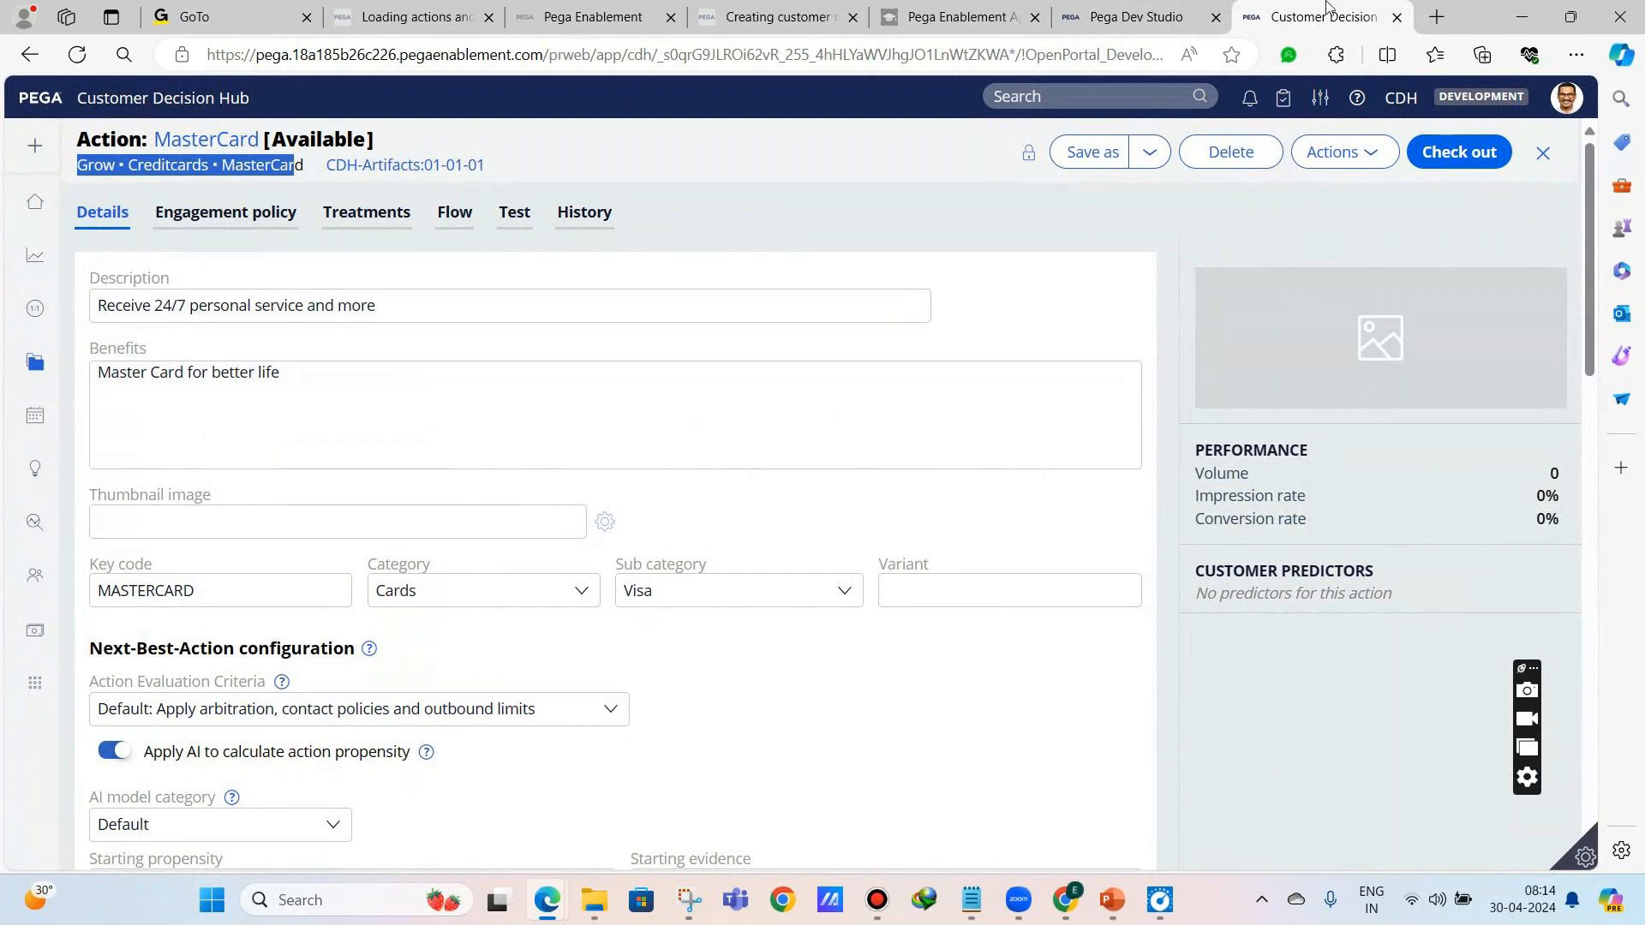
# - Switch to the Day 4.txt notes in Notepad and highlight the lines on every proposition needing a matching action
pyautogui.moveTo(981, 897)
pyautogui.click(958, 723)
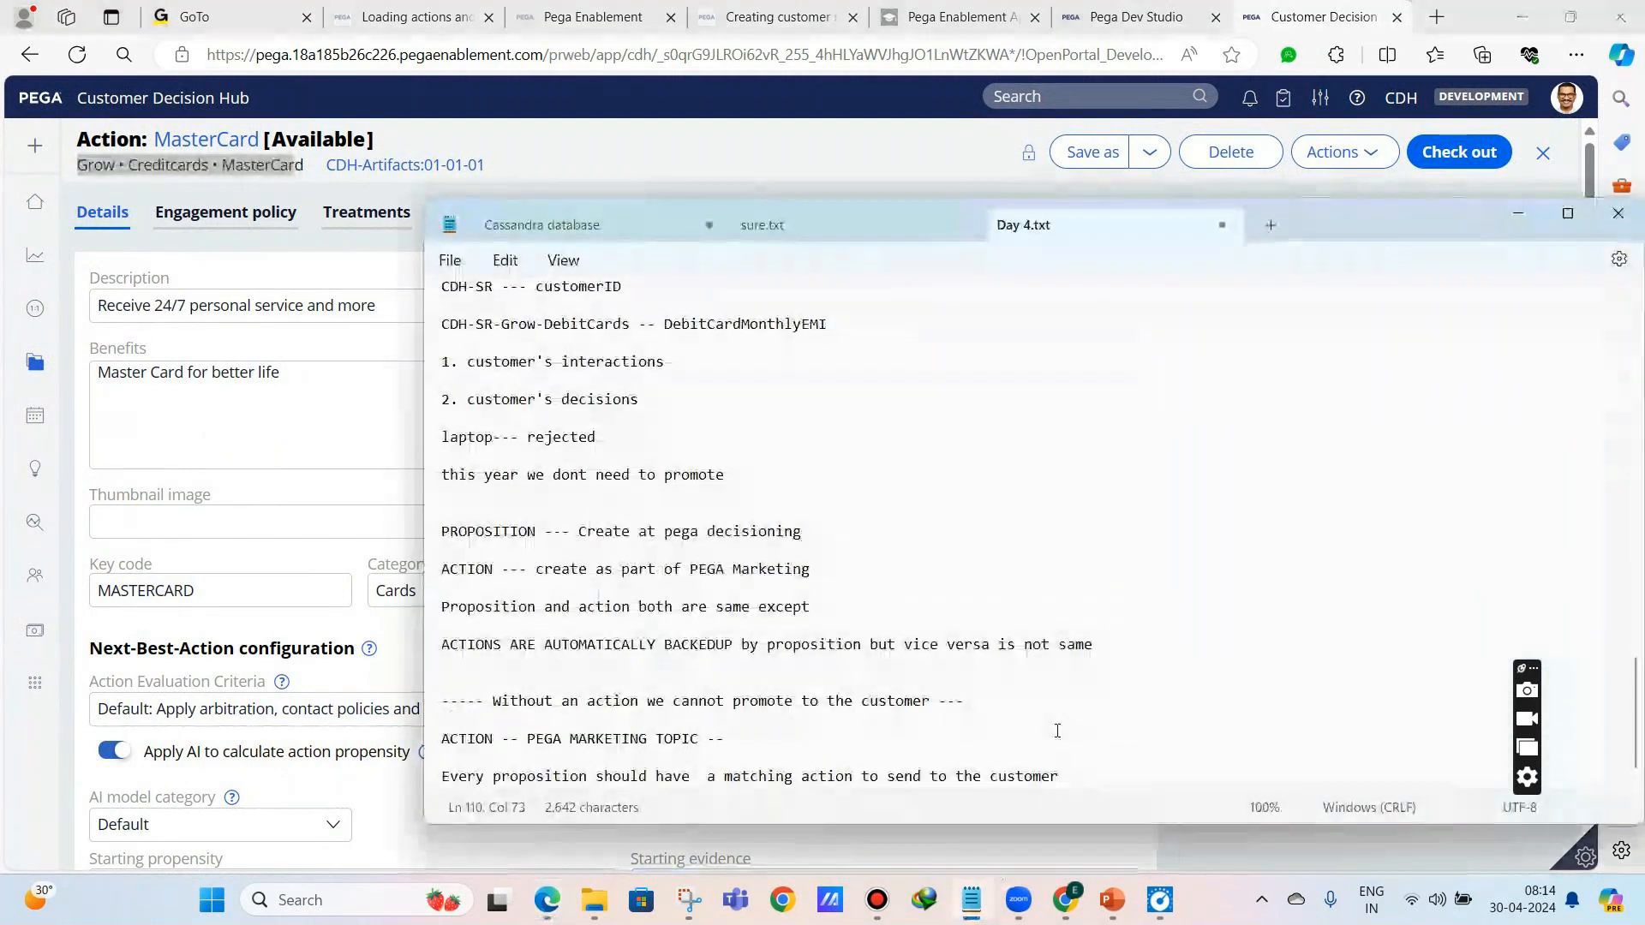
pyautogui.moveTo(1062, 775); pyautogui.dragTo(448, 716)
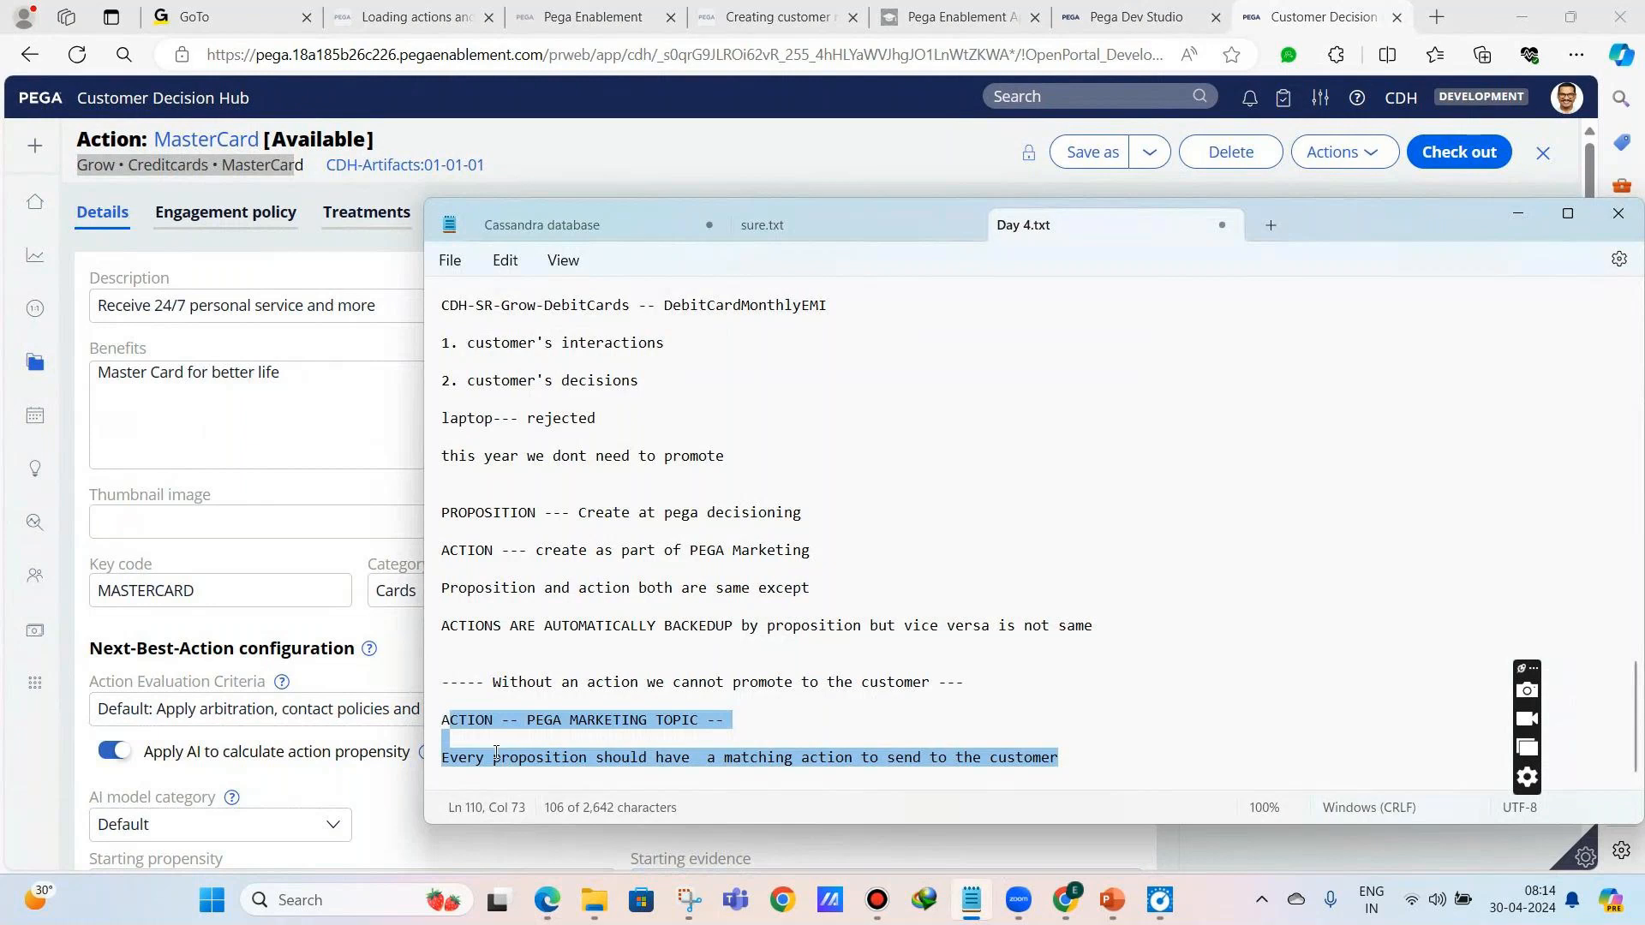
# - Compare the MasterCard action with the Credit cards propositions in Dev Studio and highlight the VISACard proposition
pyautogui.moveTo(1078, 5)
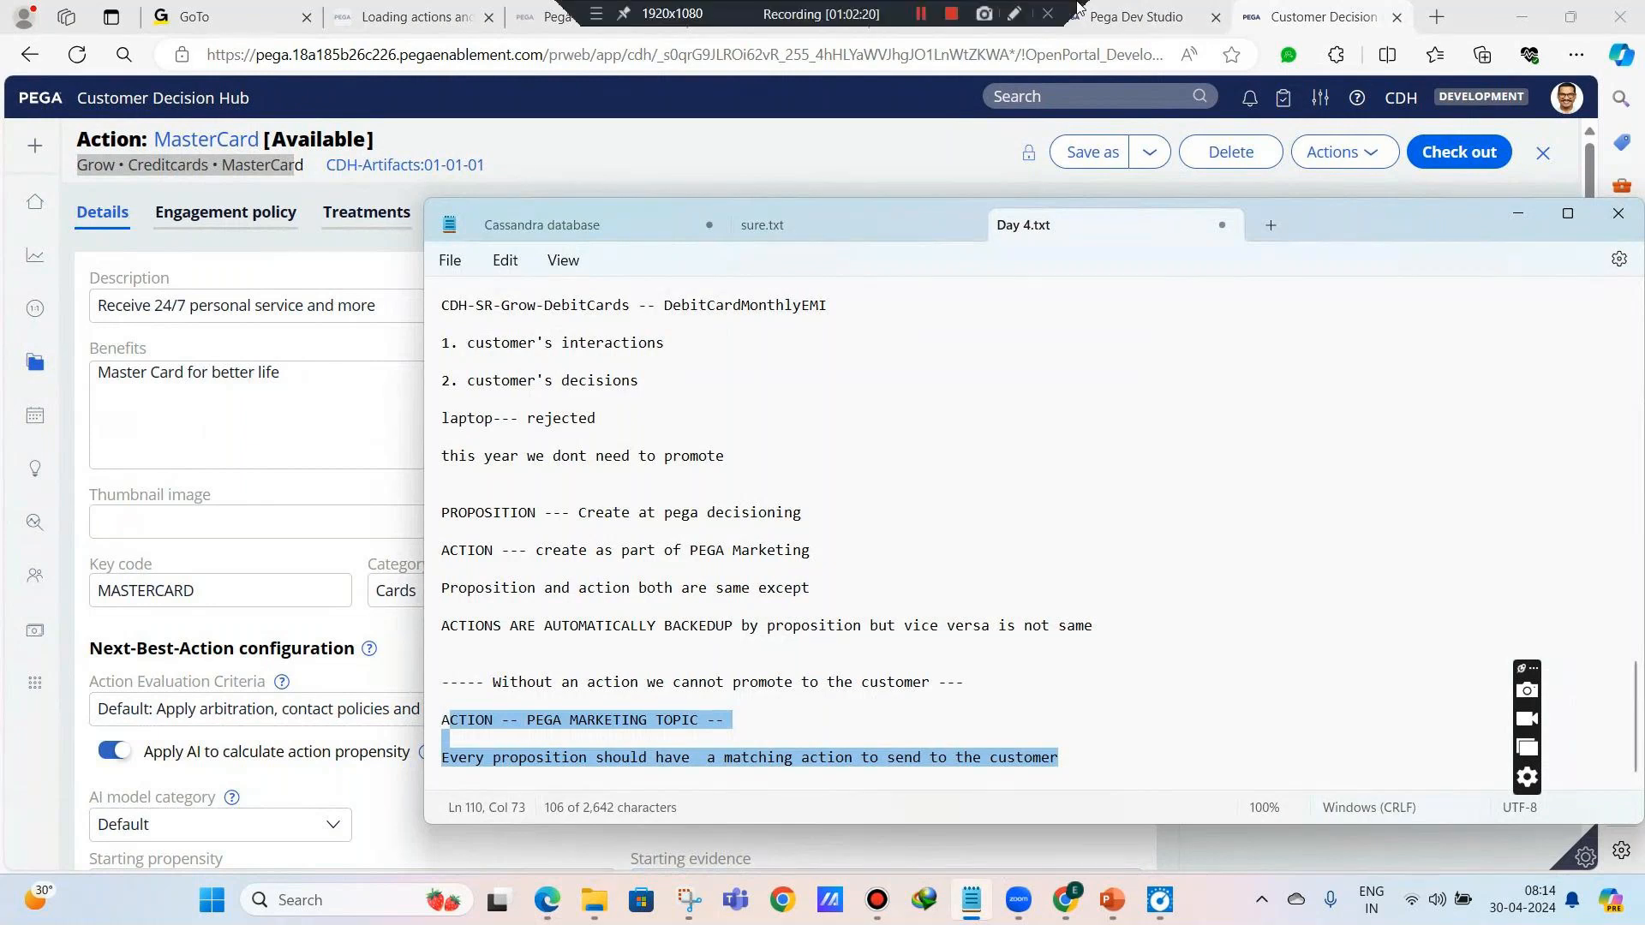
pyautogui.click(1123, 16)
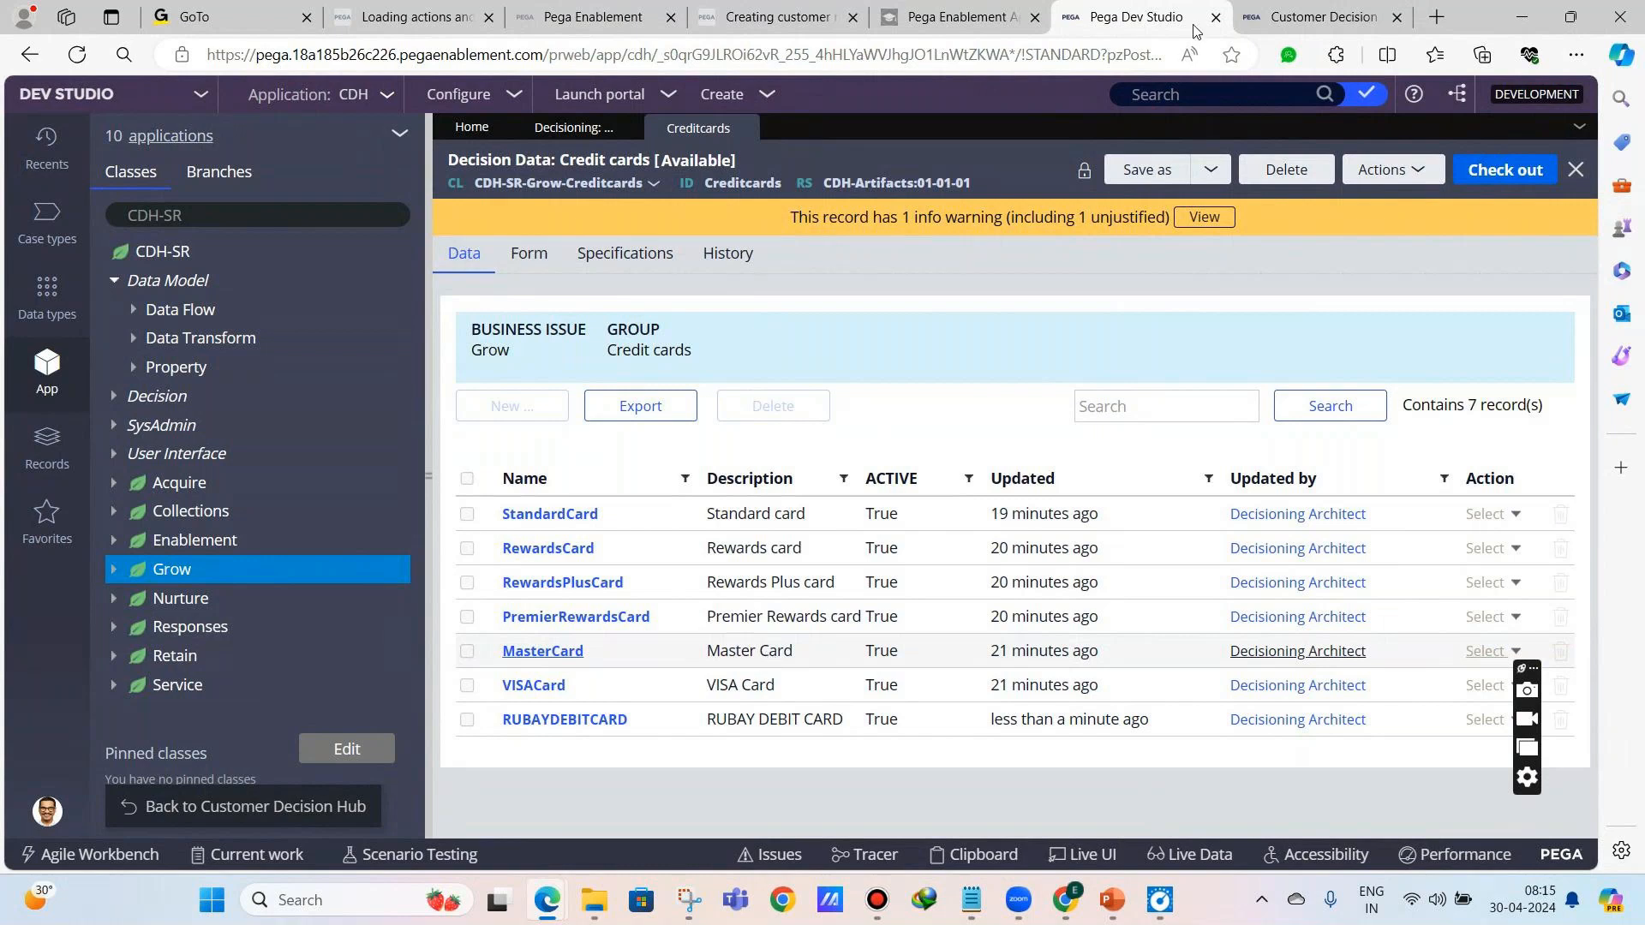
pyautogui.click(1319, 17)
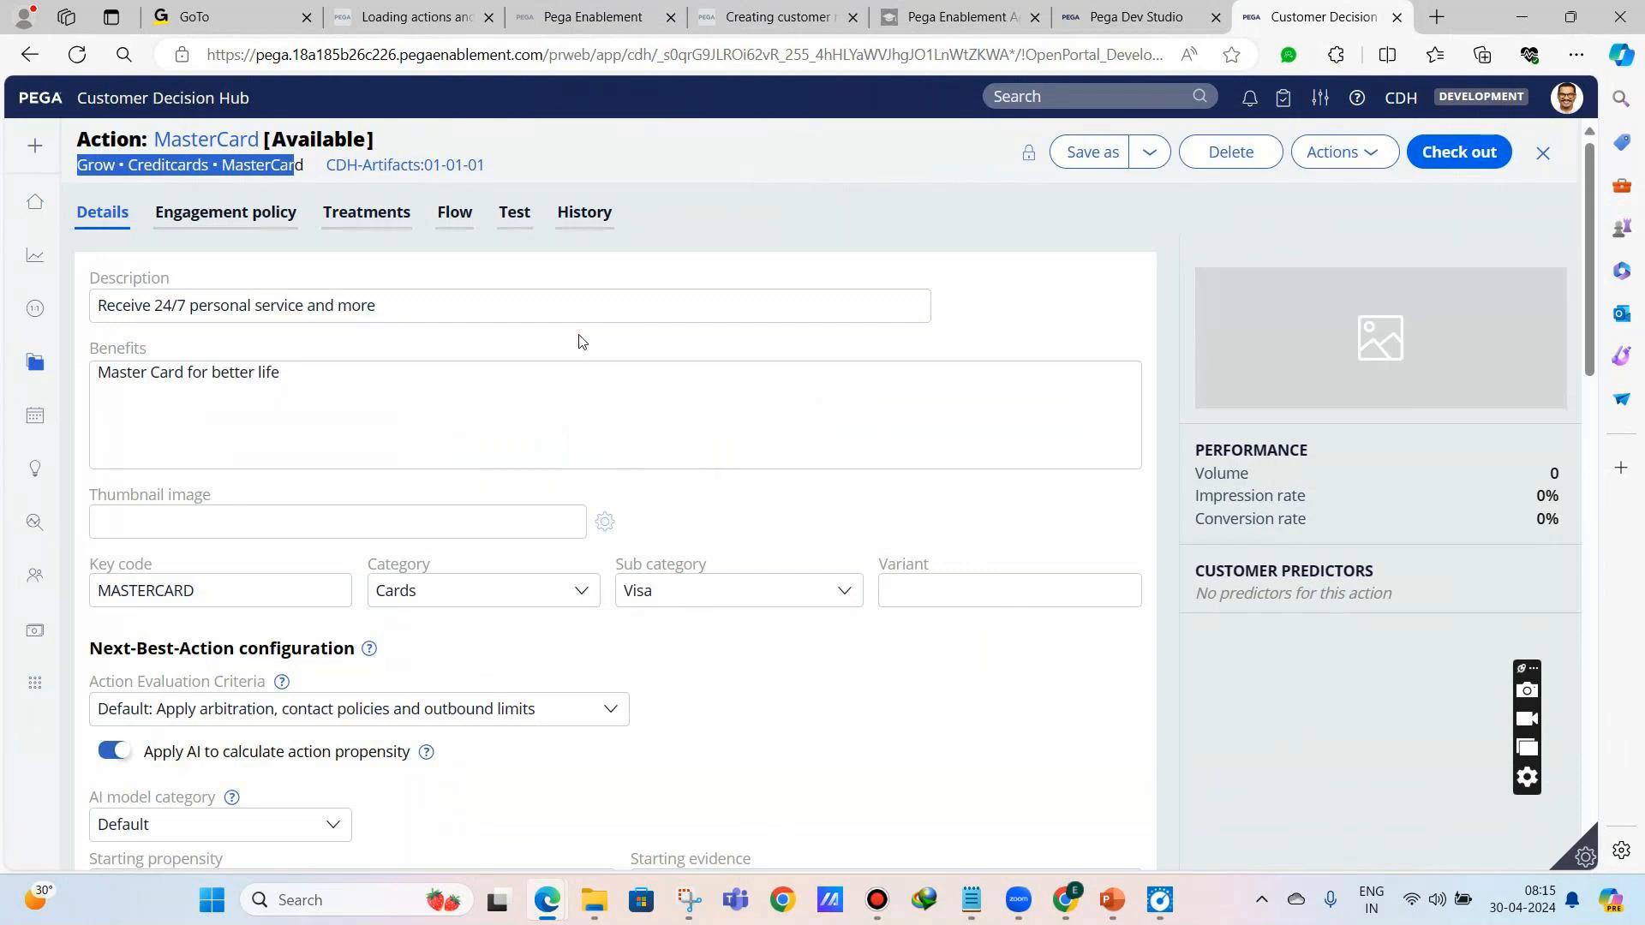
pyautogui.click(1090, 24)
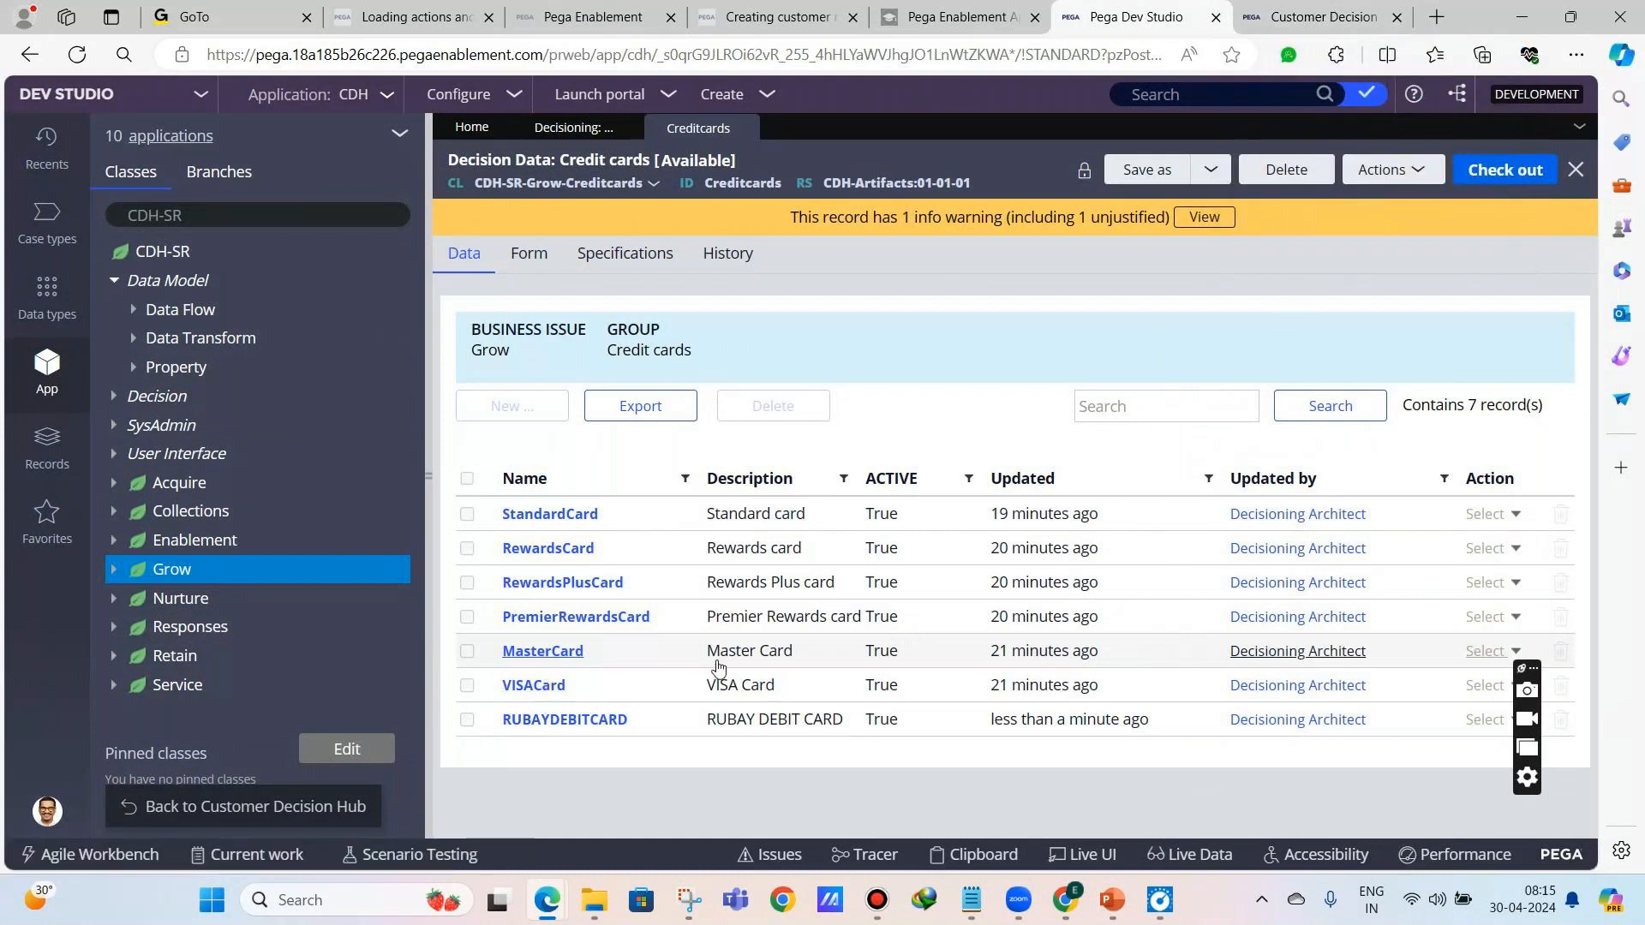
pyautogui.moveTo(567, 685); pyautogui.dragTo(504, 687)
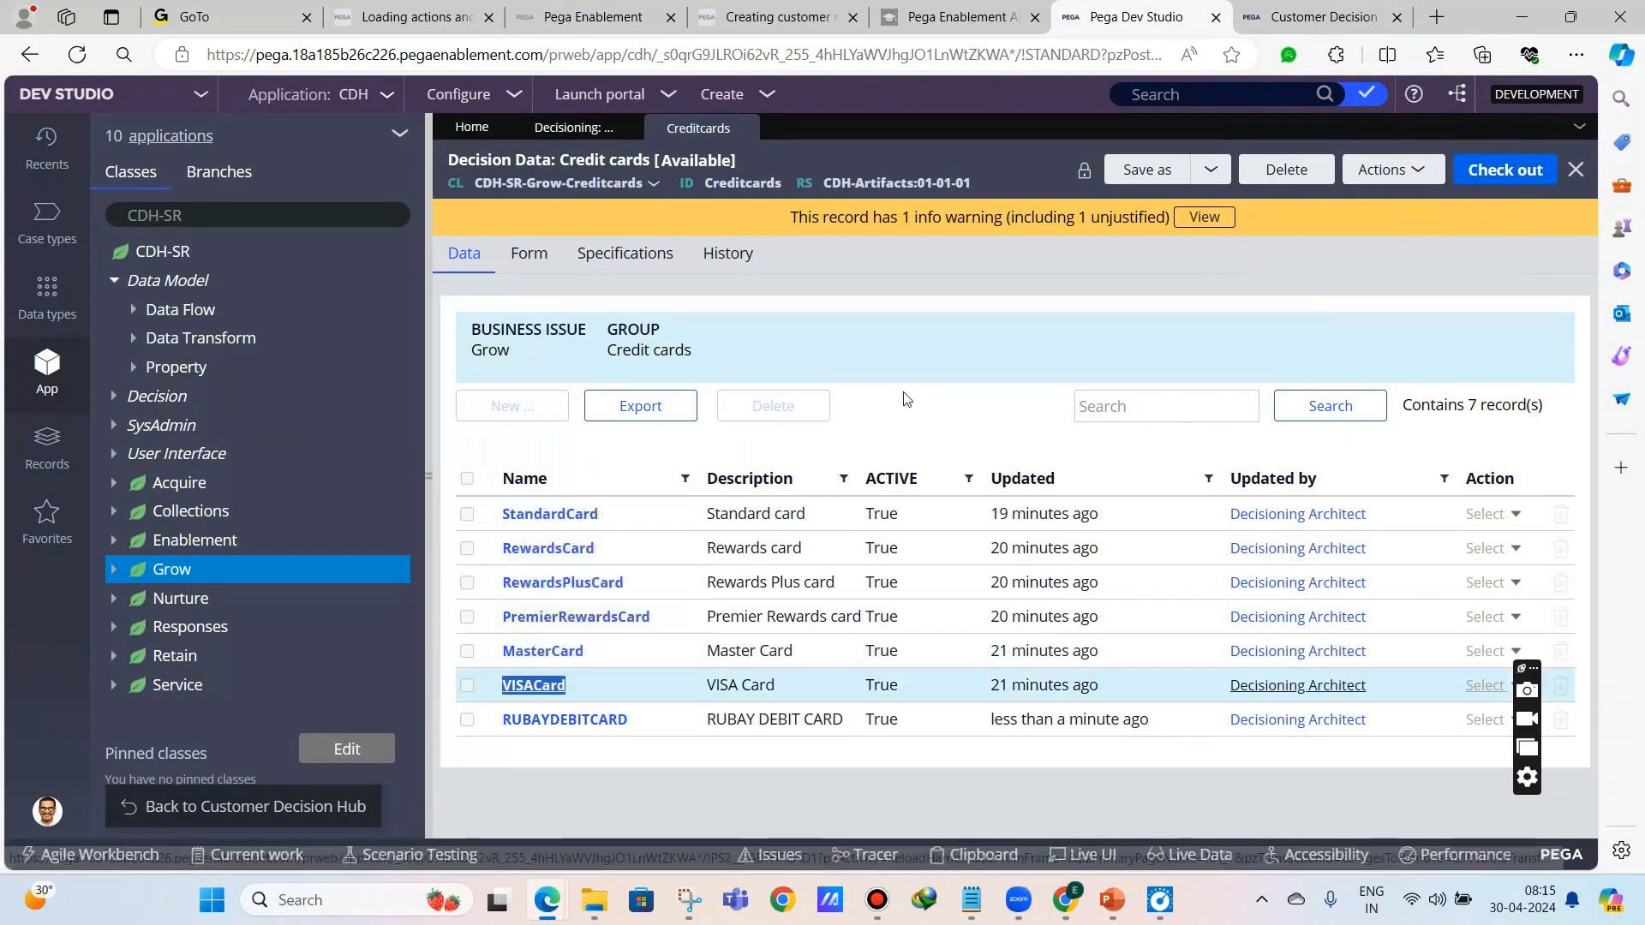
pyautogui.click(1319, 17)
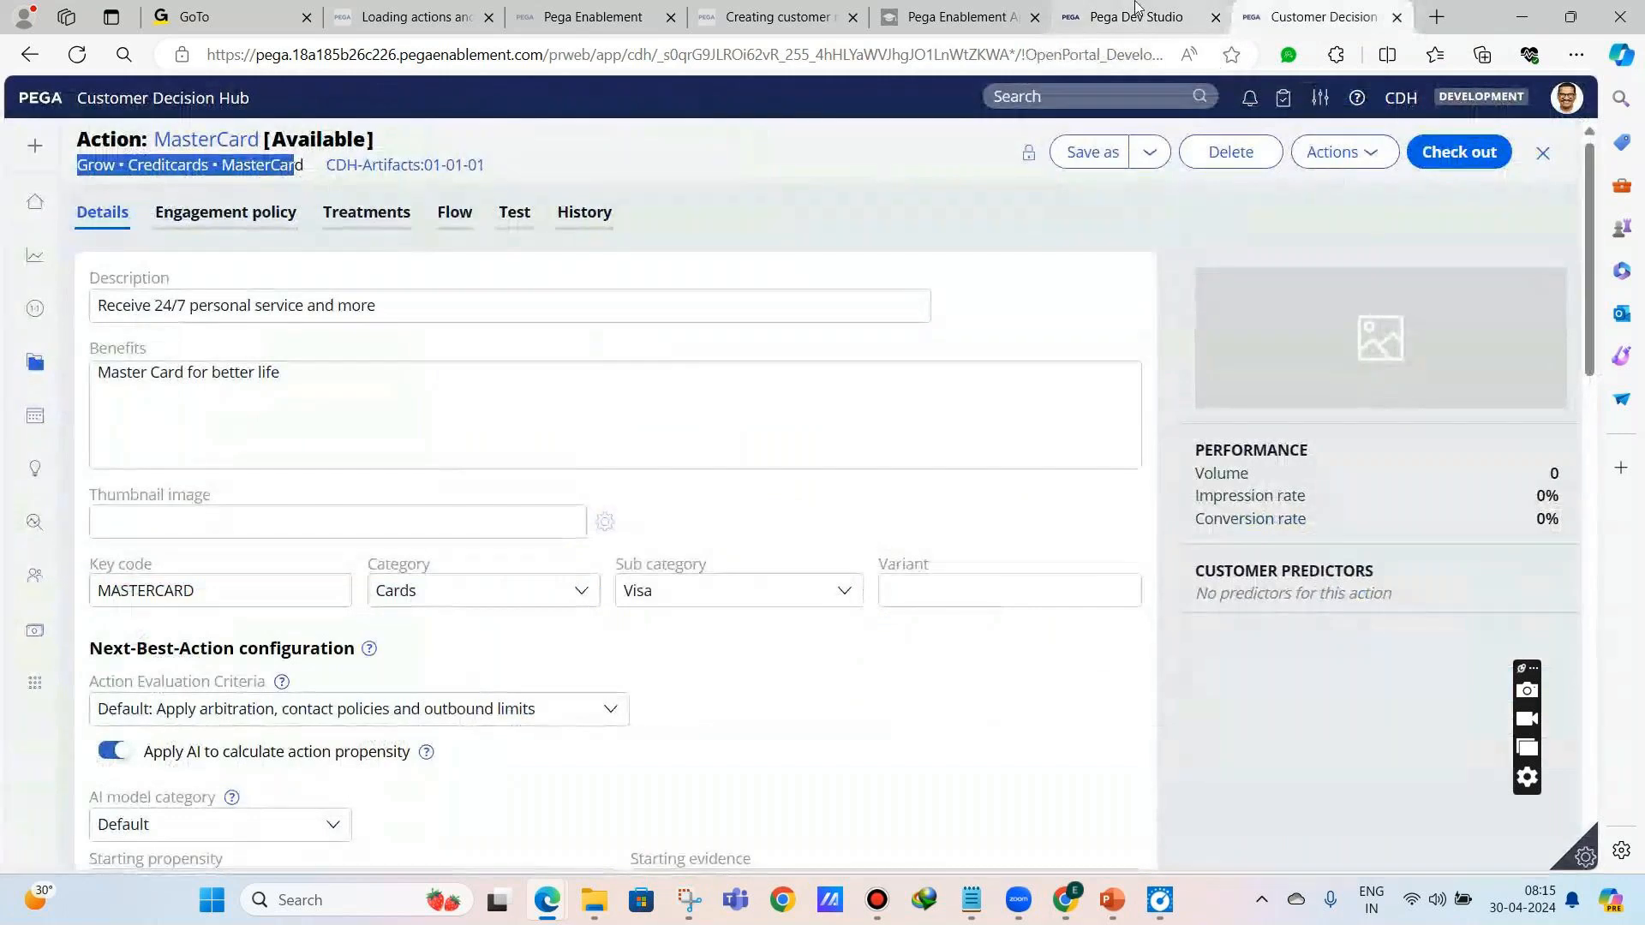
# - Close the MasterCard action and compare the Customer Decision Hub Actions list with Dev Studio's Credit cards propositions
pyautogui.moveTo(1136, 13)
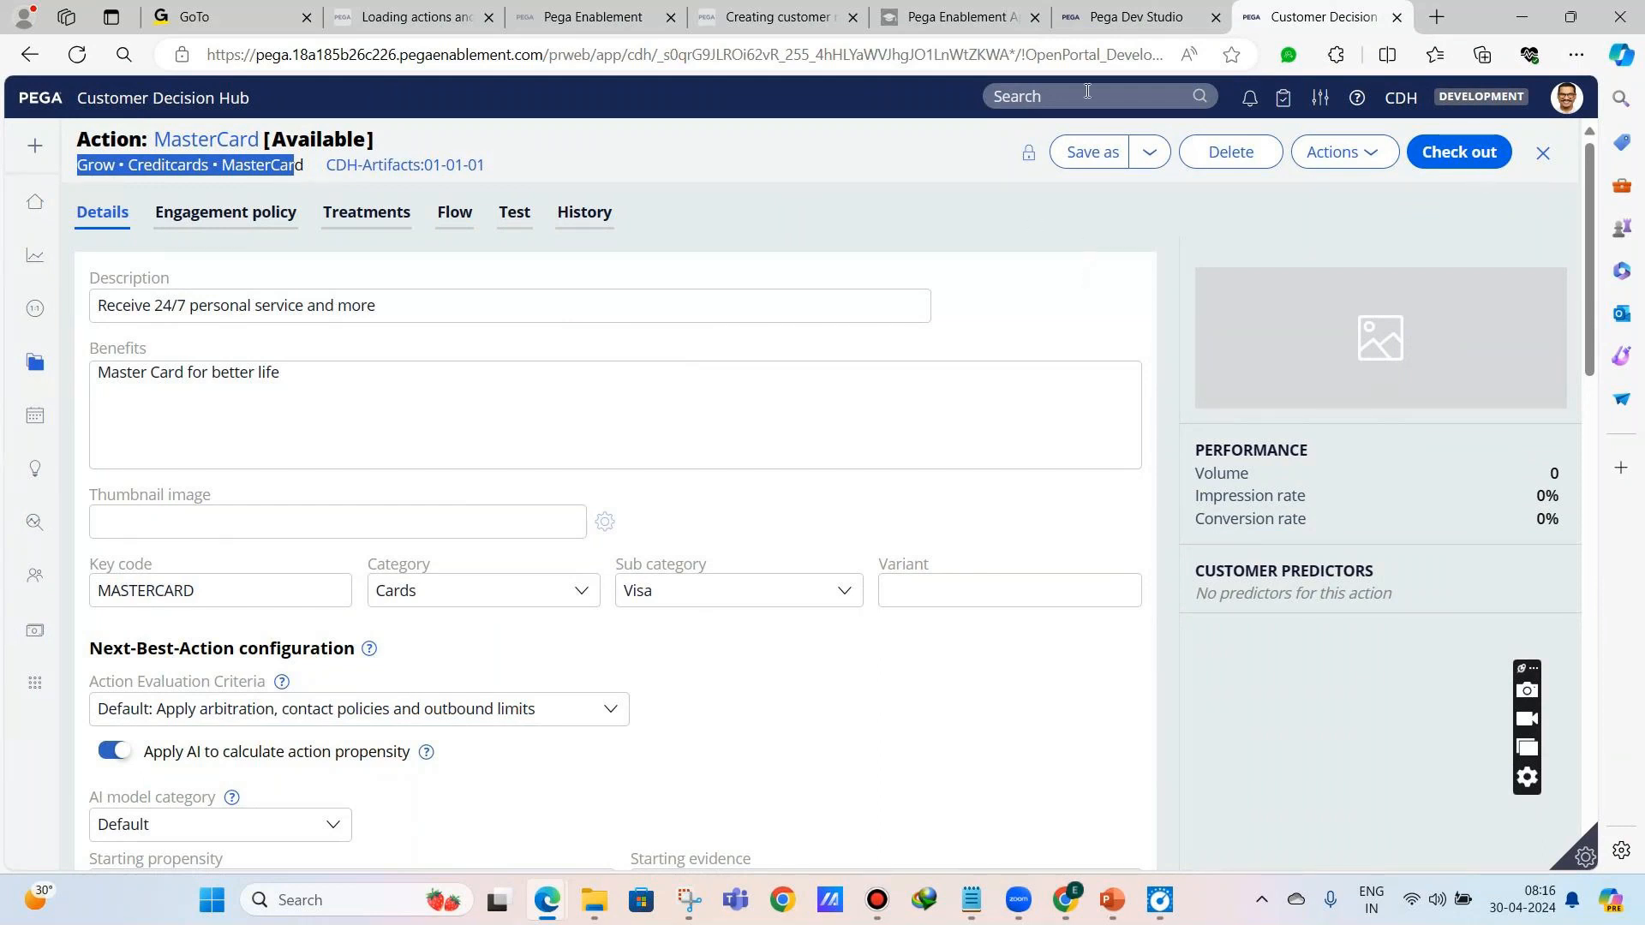
pyautogui.click(1544, 155)
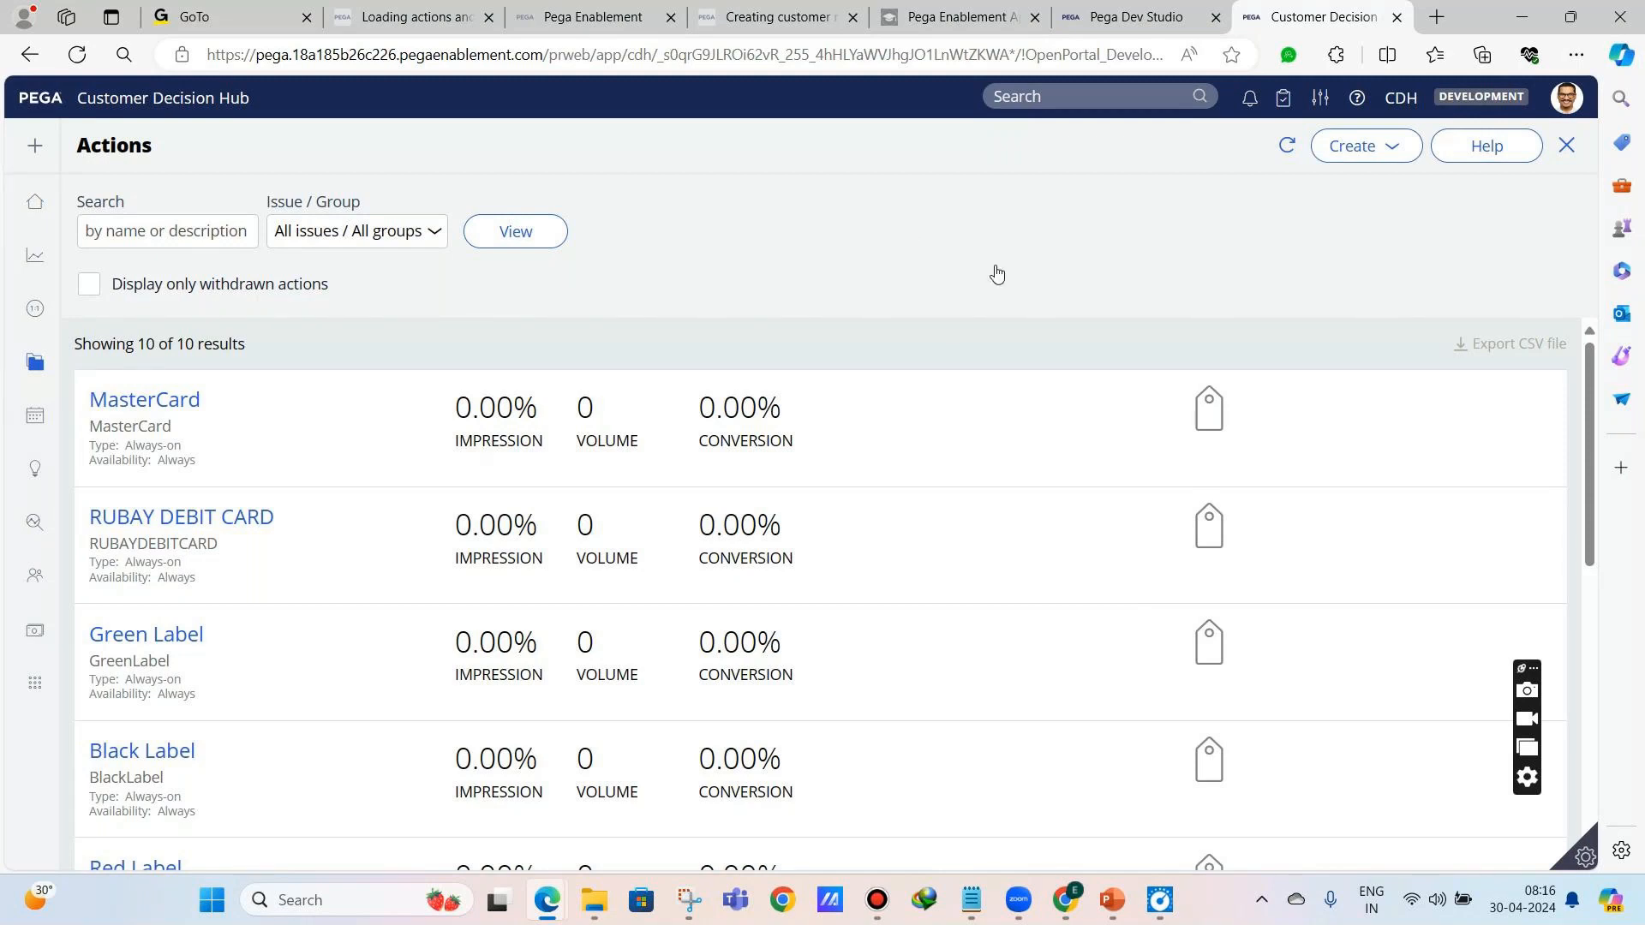
pyautogui.click(1133, 16)
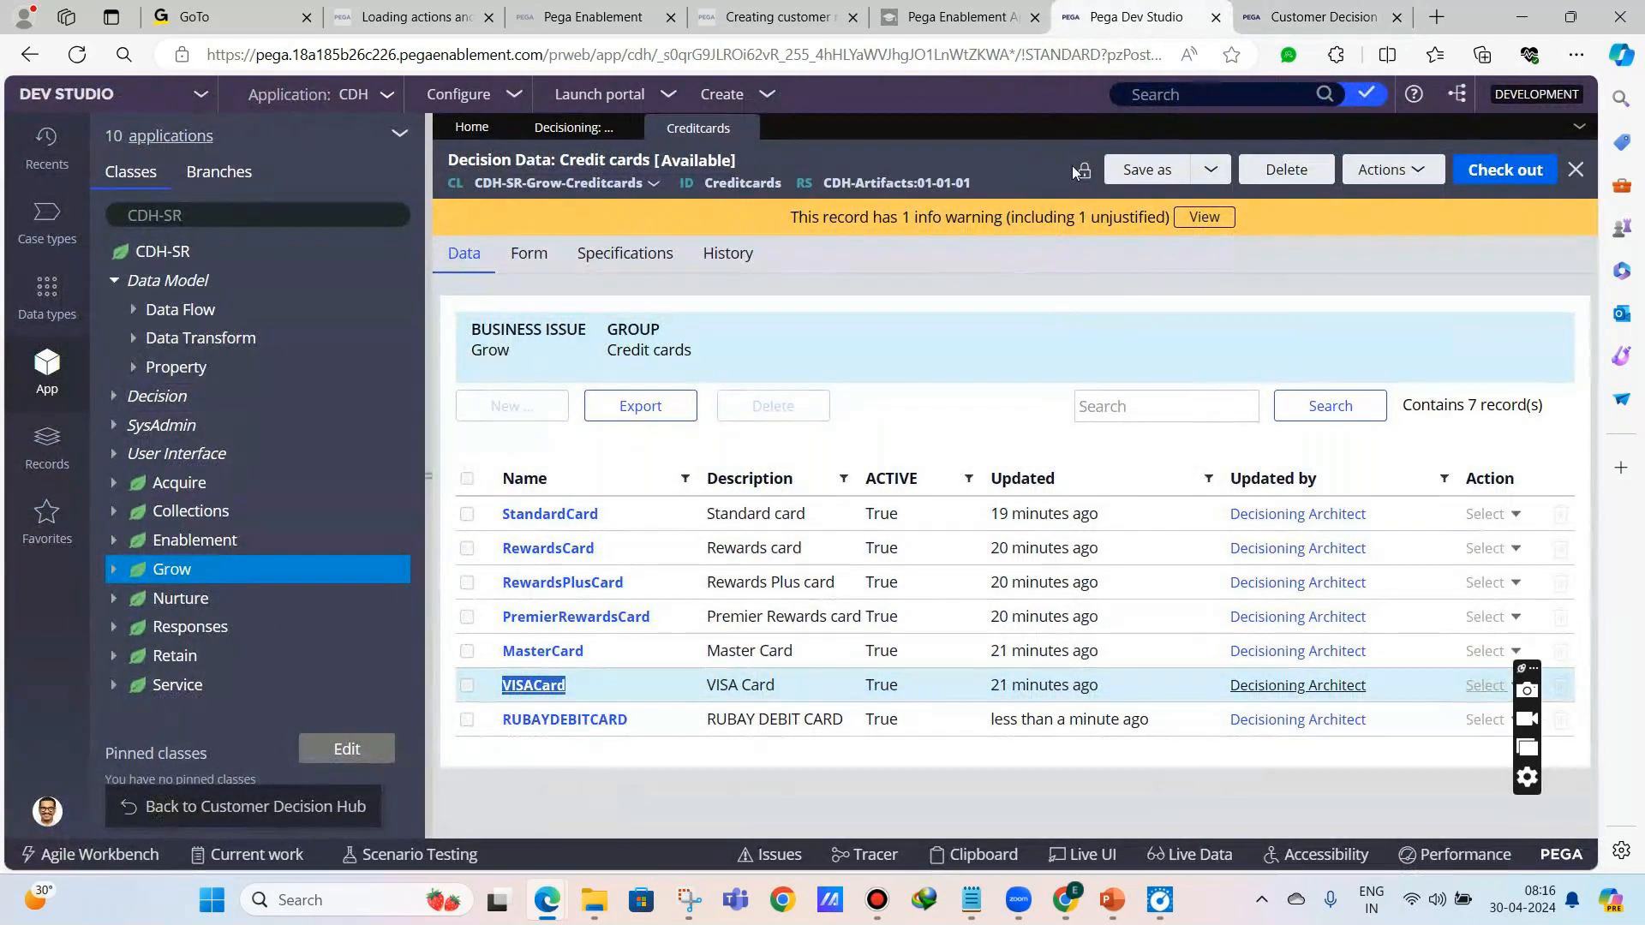
pyautogui.click(1319, 16)
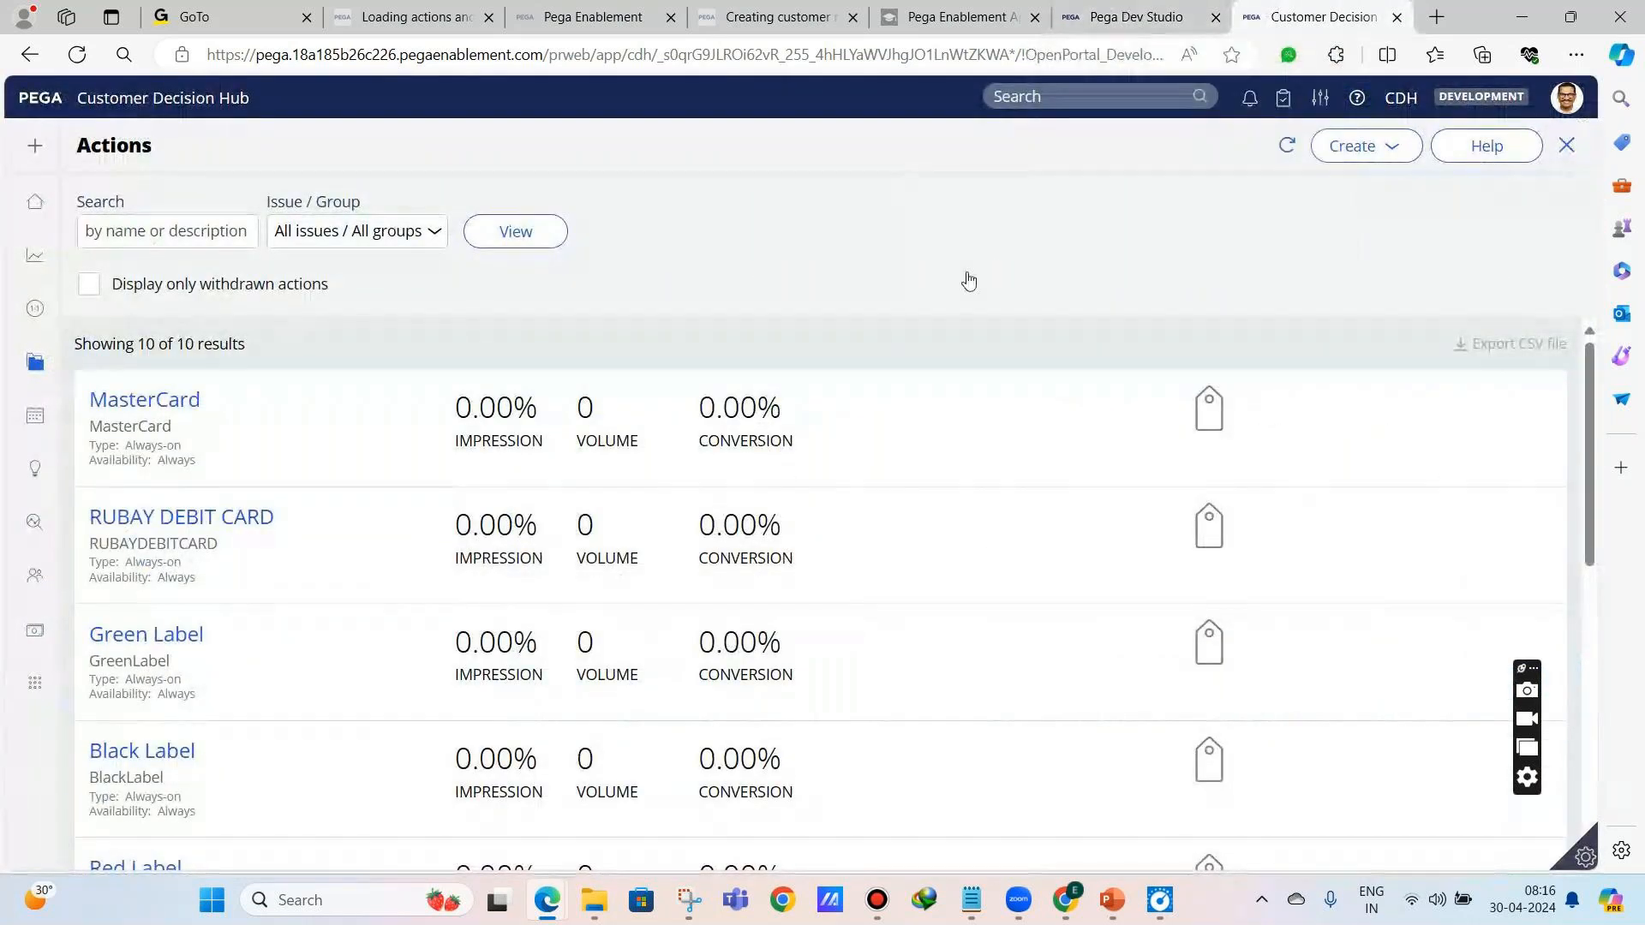
pyautogui.click(1130, 17)
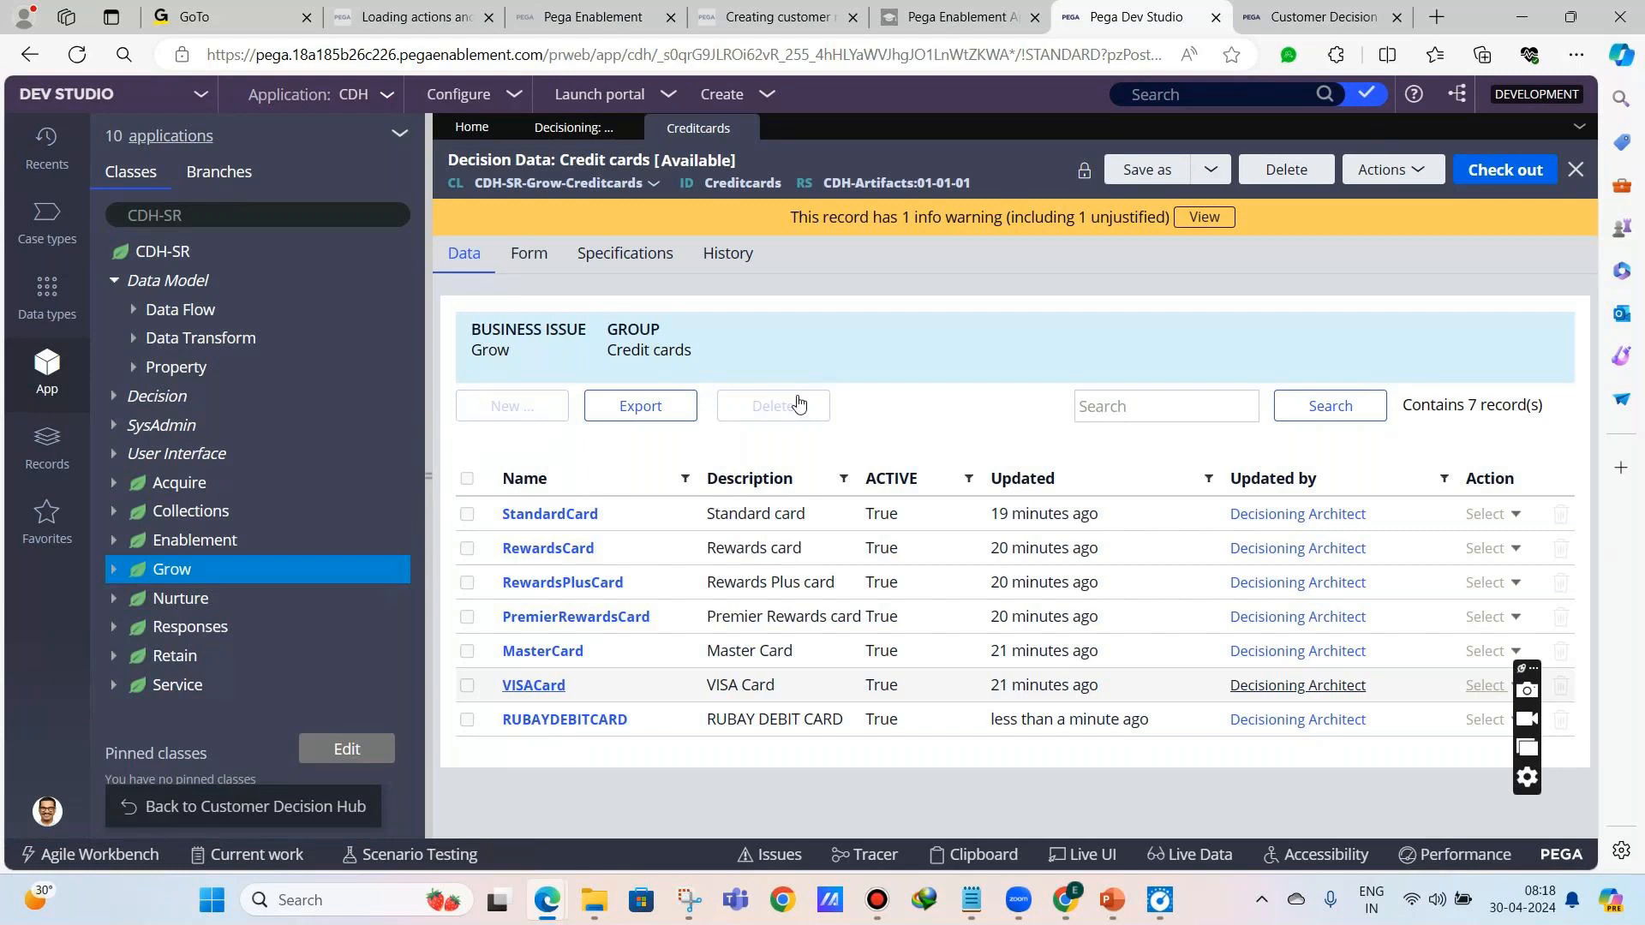
pyautogui.click(1323, 17)
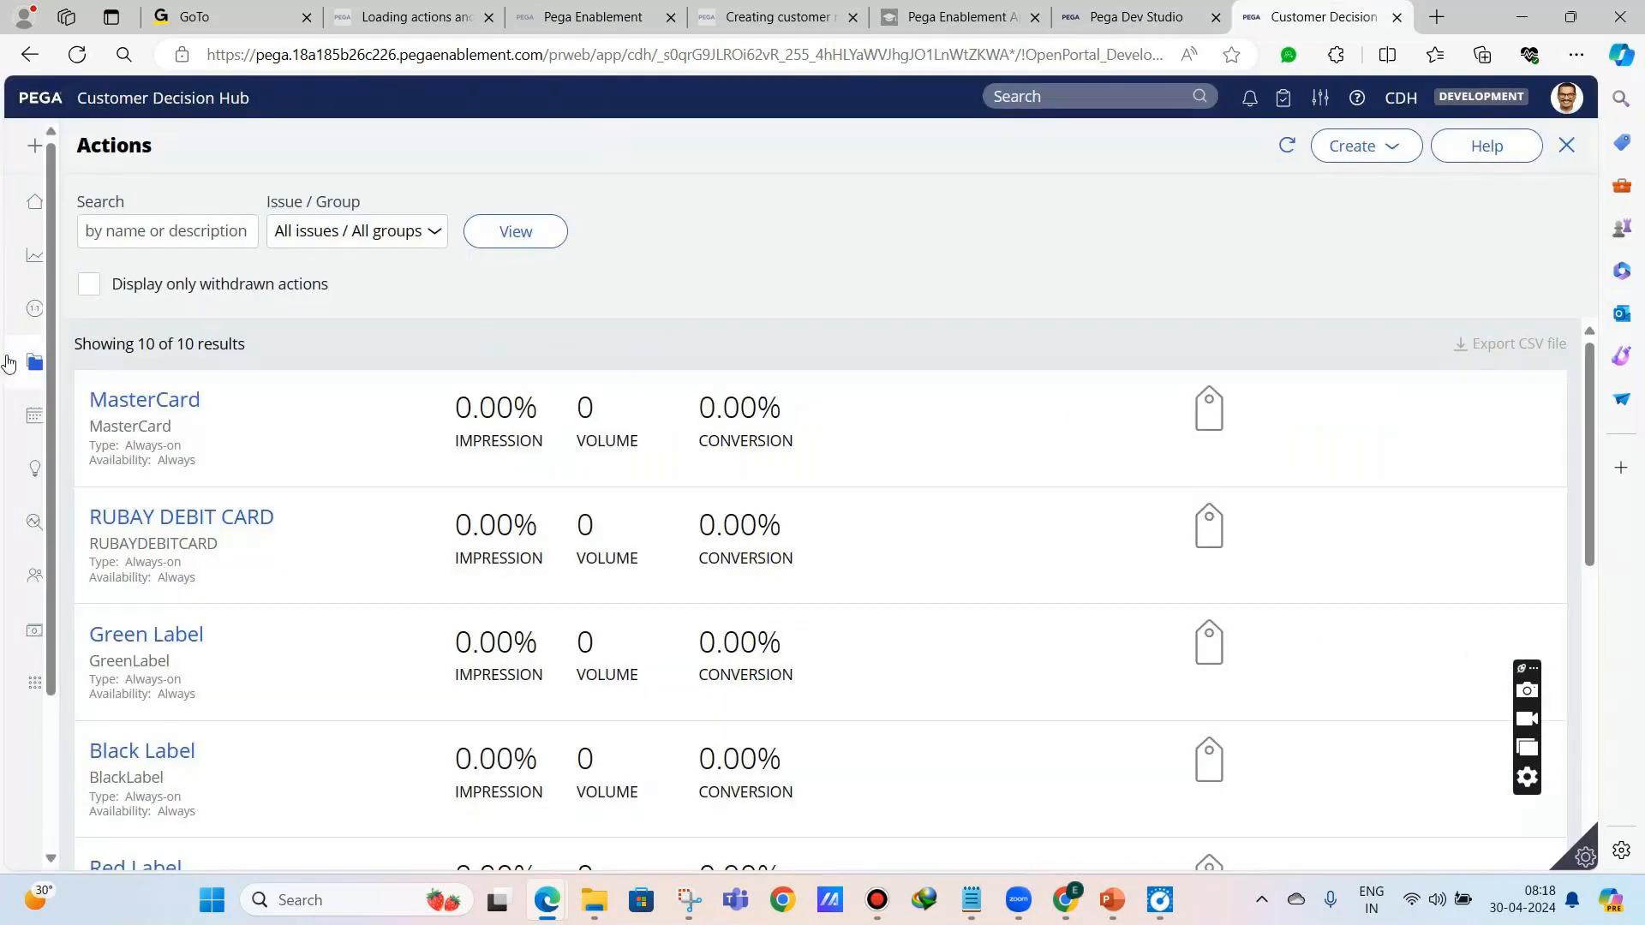
pyautogui.click(1081, 12)
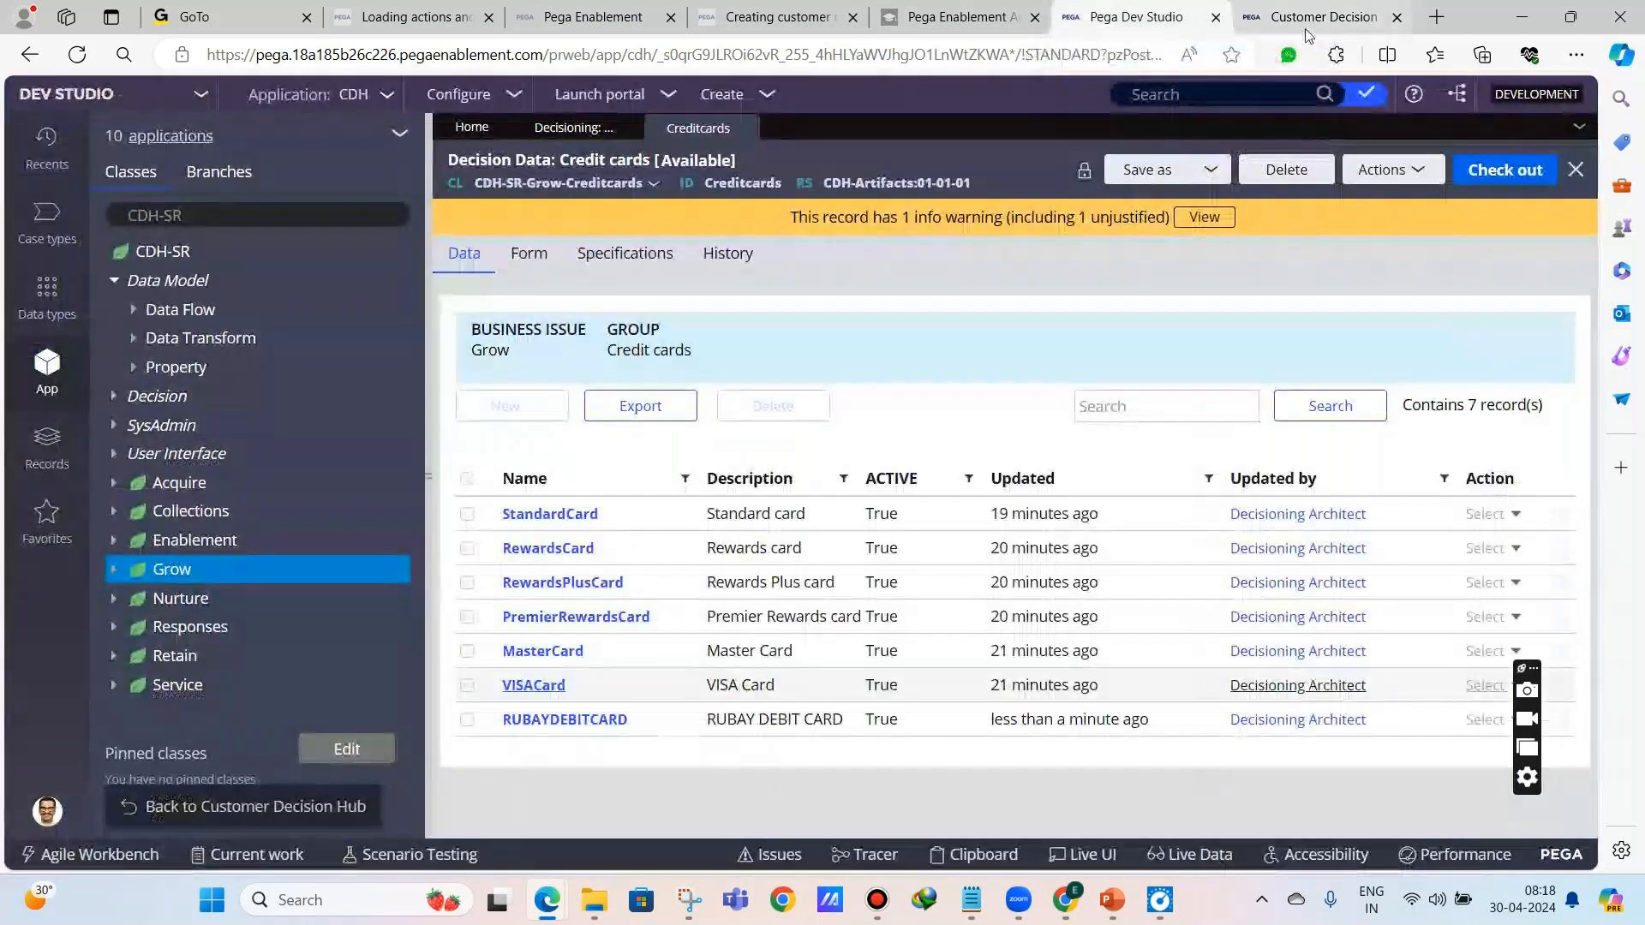
pyautogui.moveTo(1306, 35)
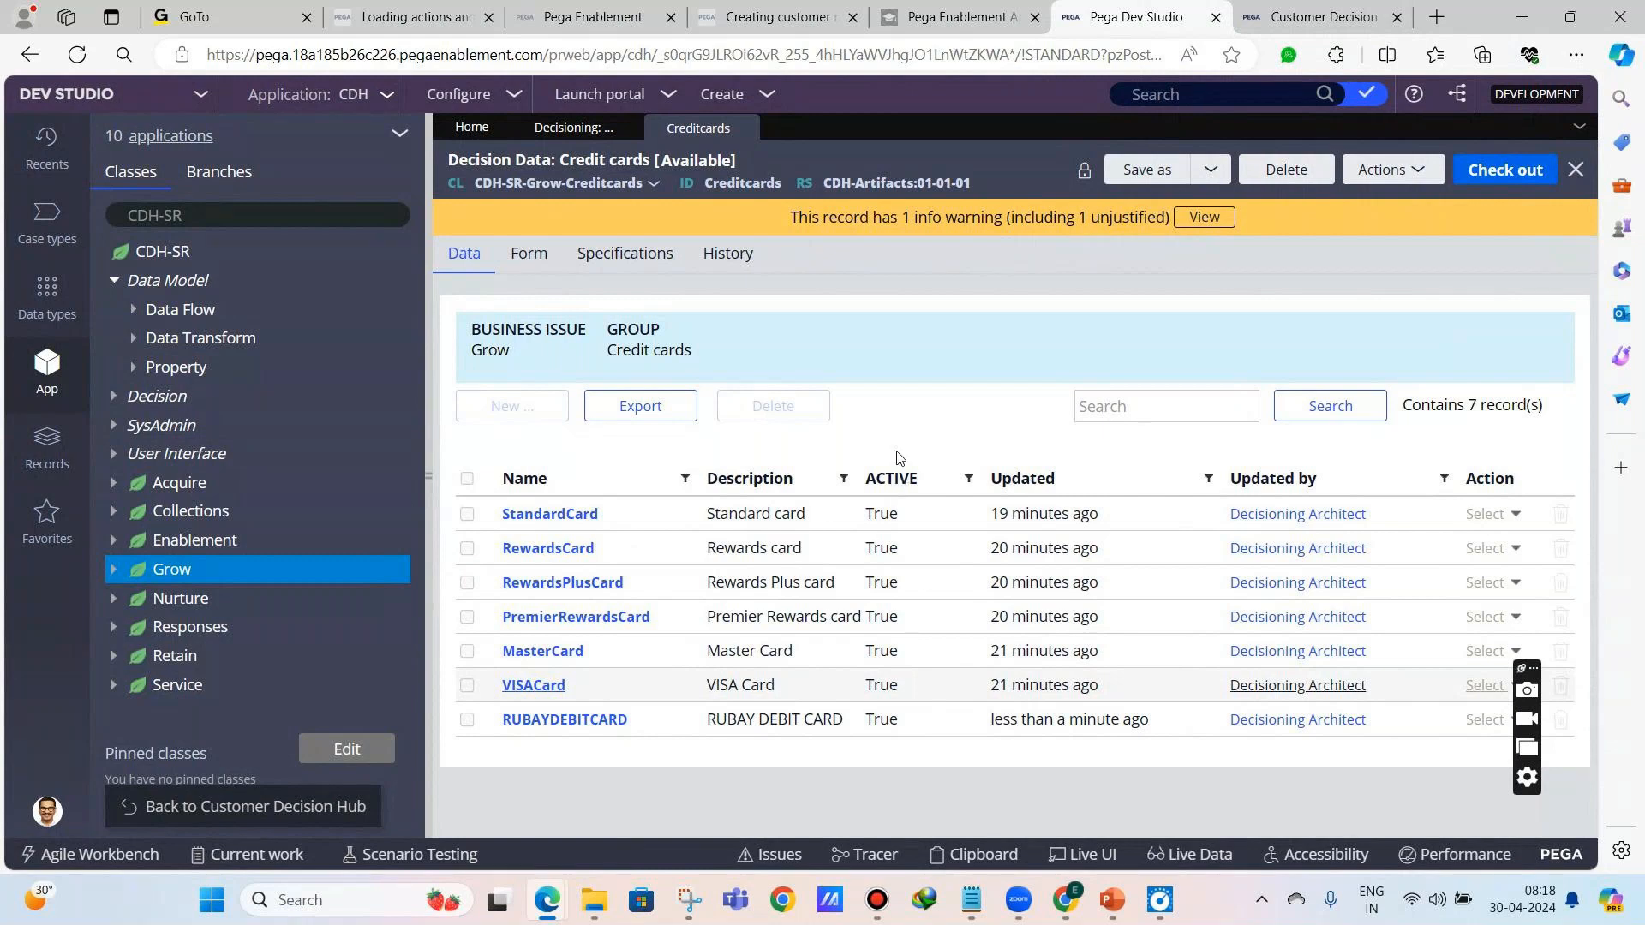
# - Open the Decisioning Proposition Management page in Dev Studio
pyautogui.click(441, 101)
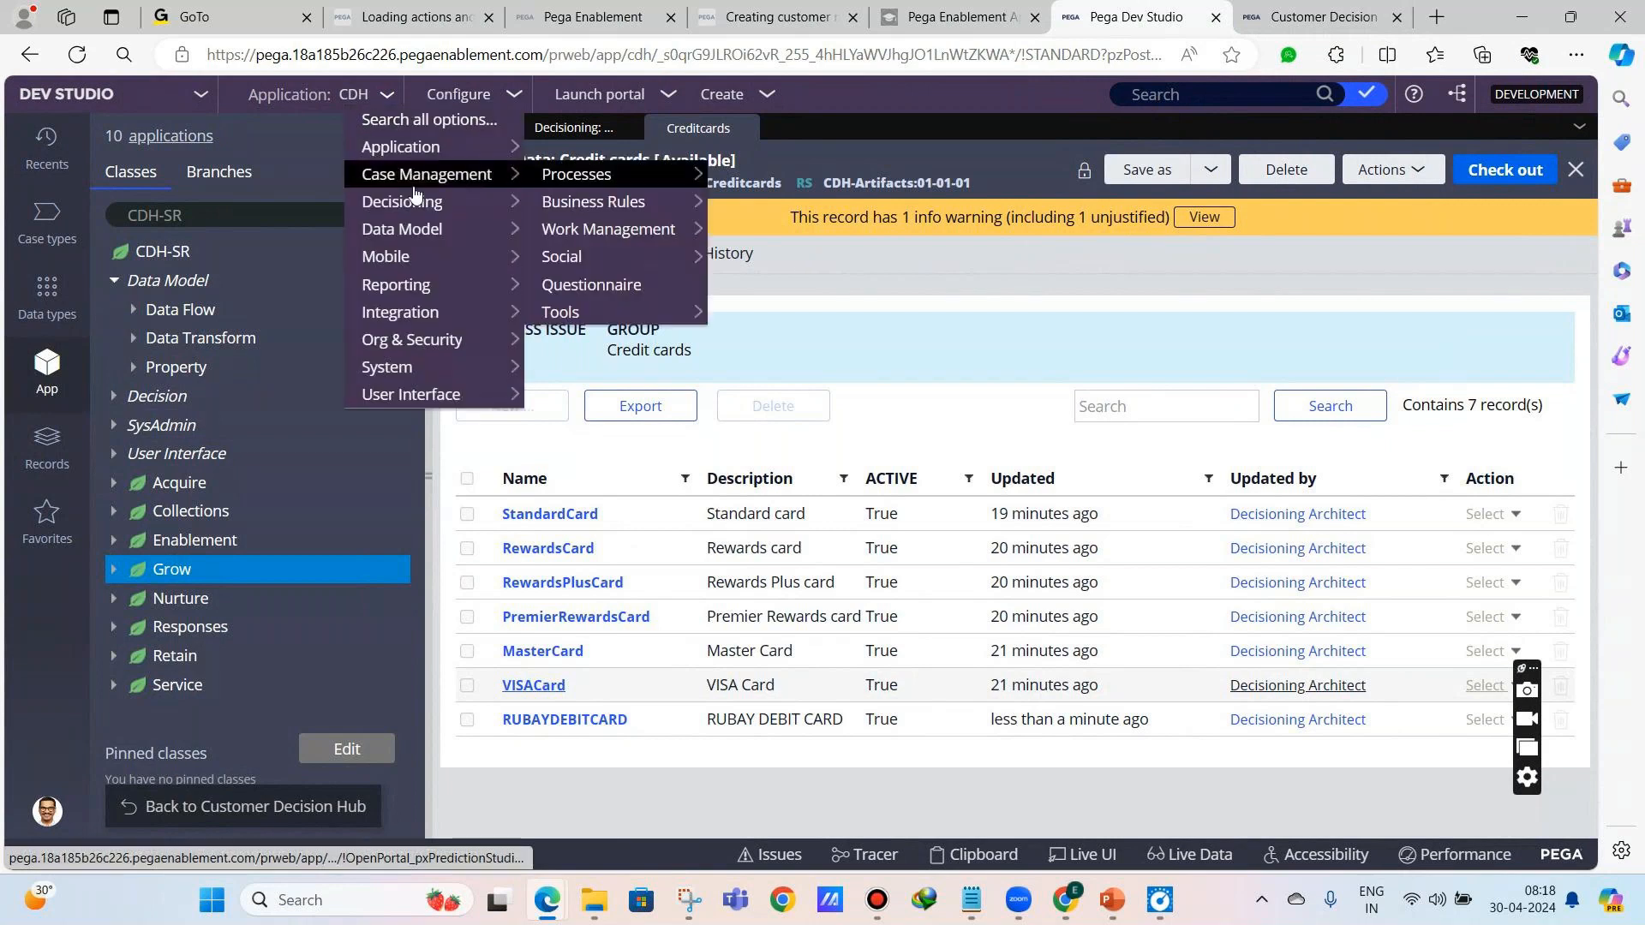
pyautogui.moveTo(416, 202)
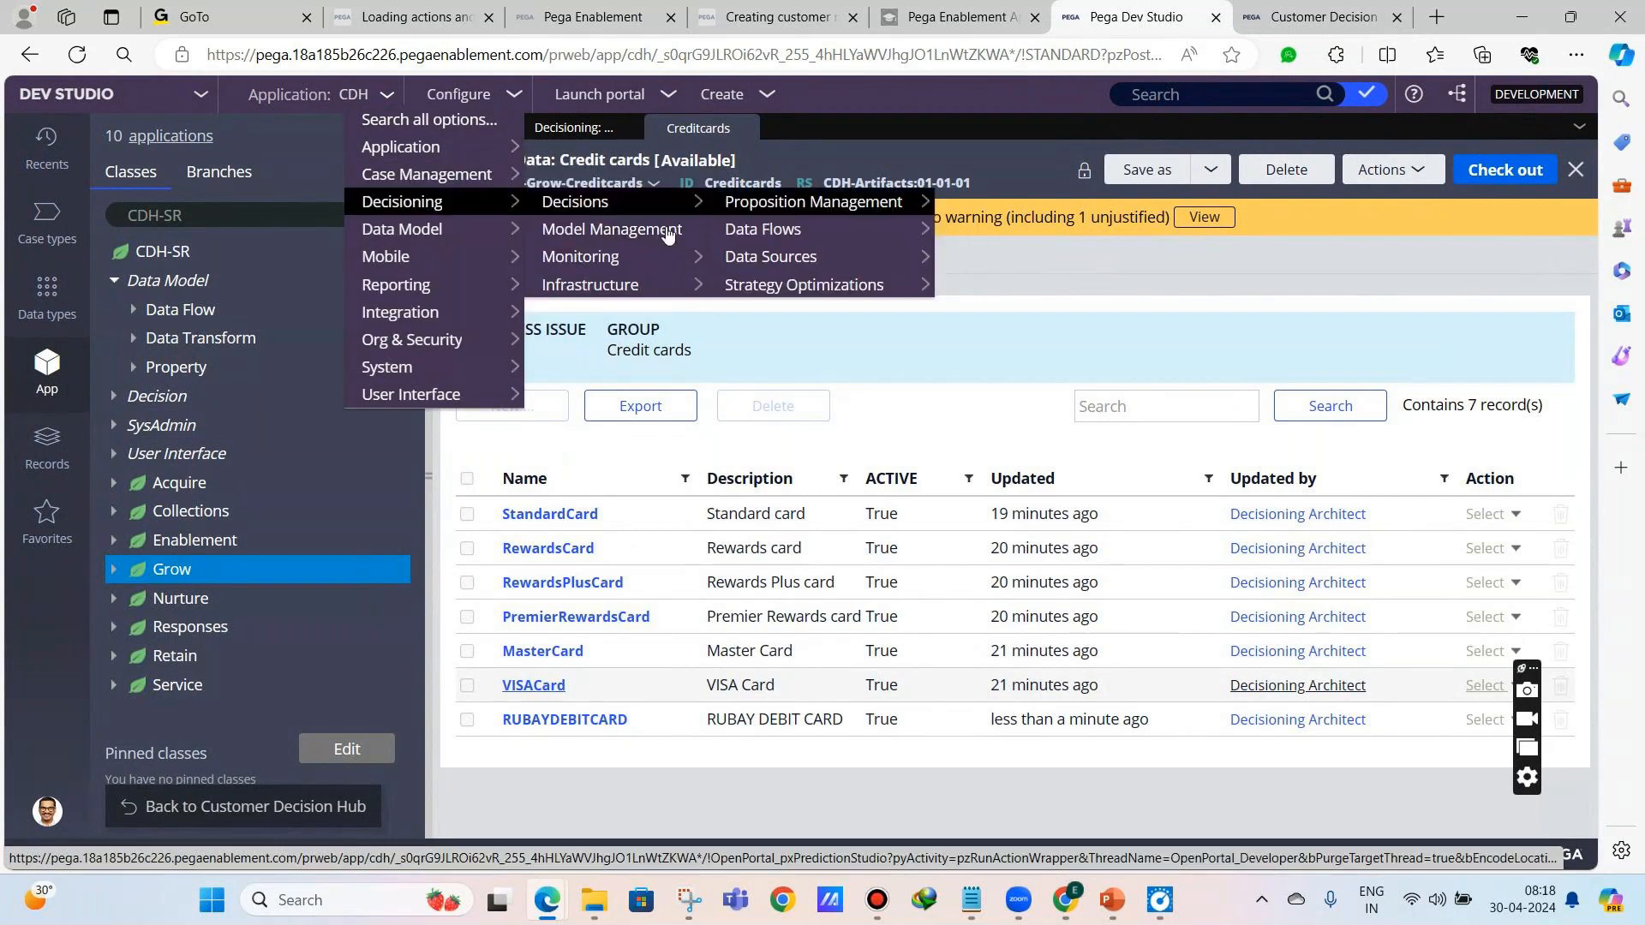
pyautogui.moveTo(814, 201)
pyautogui.click(977, 201)
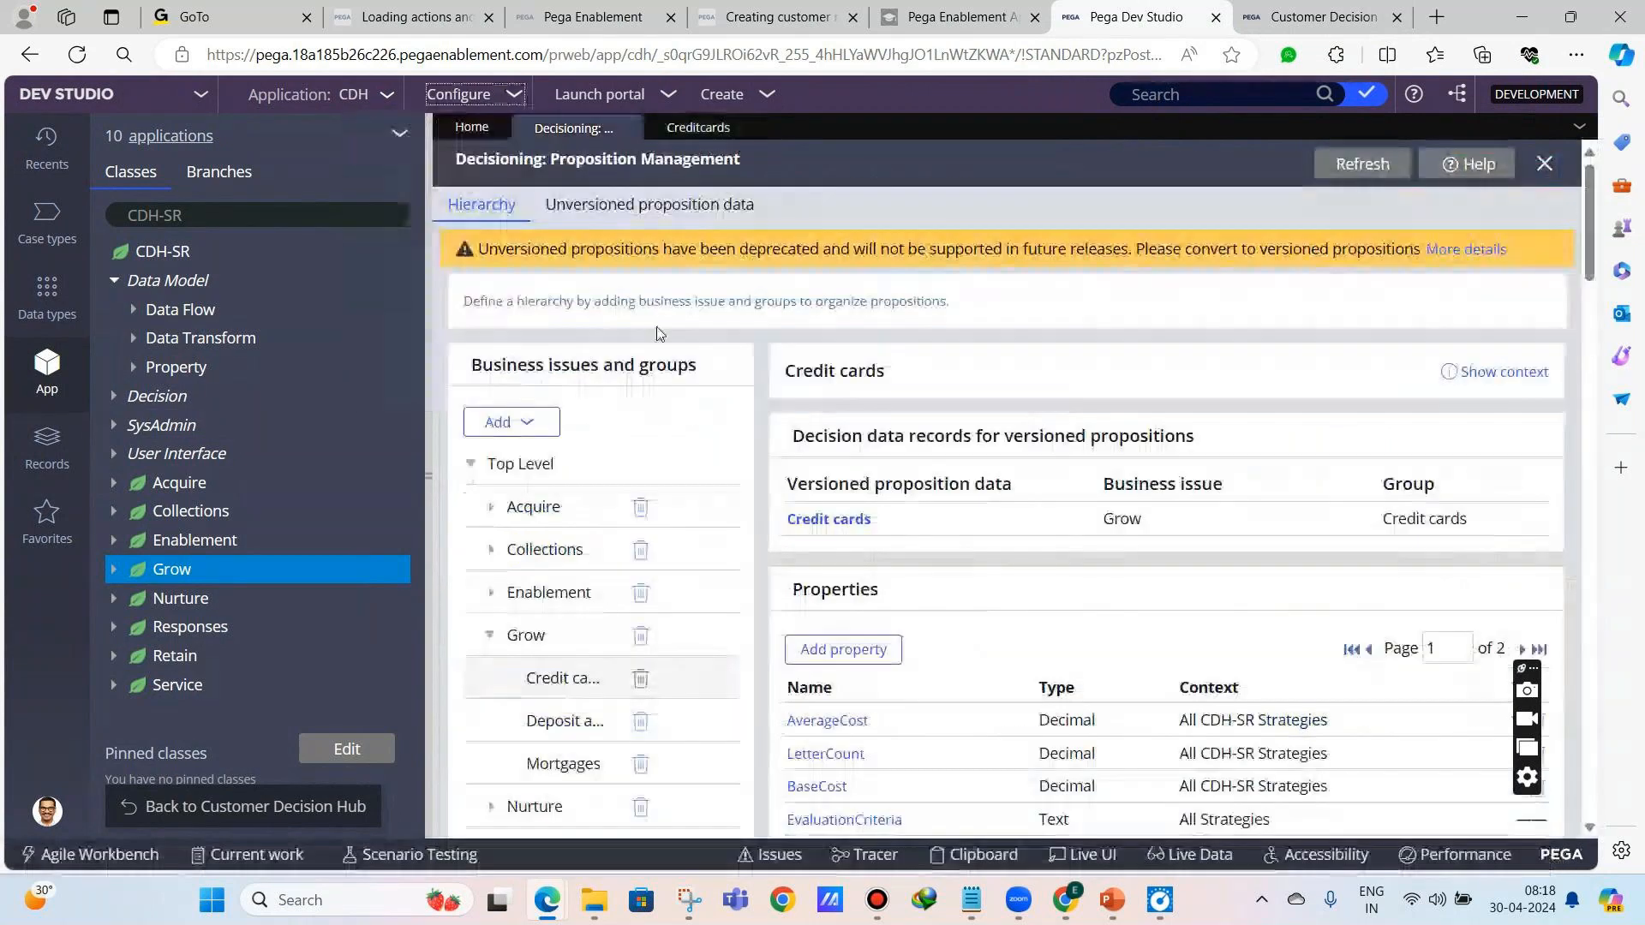
# - Collapse the Grow issue in the business issues hierarchy and expand the Acquire issue to view its groups
pyautogui.click(492, 635)
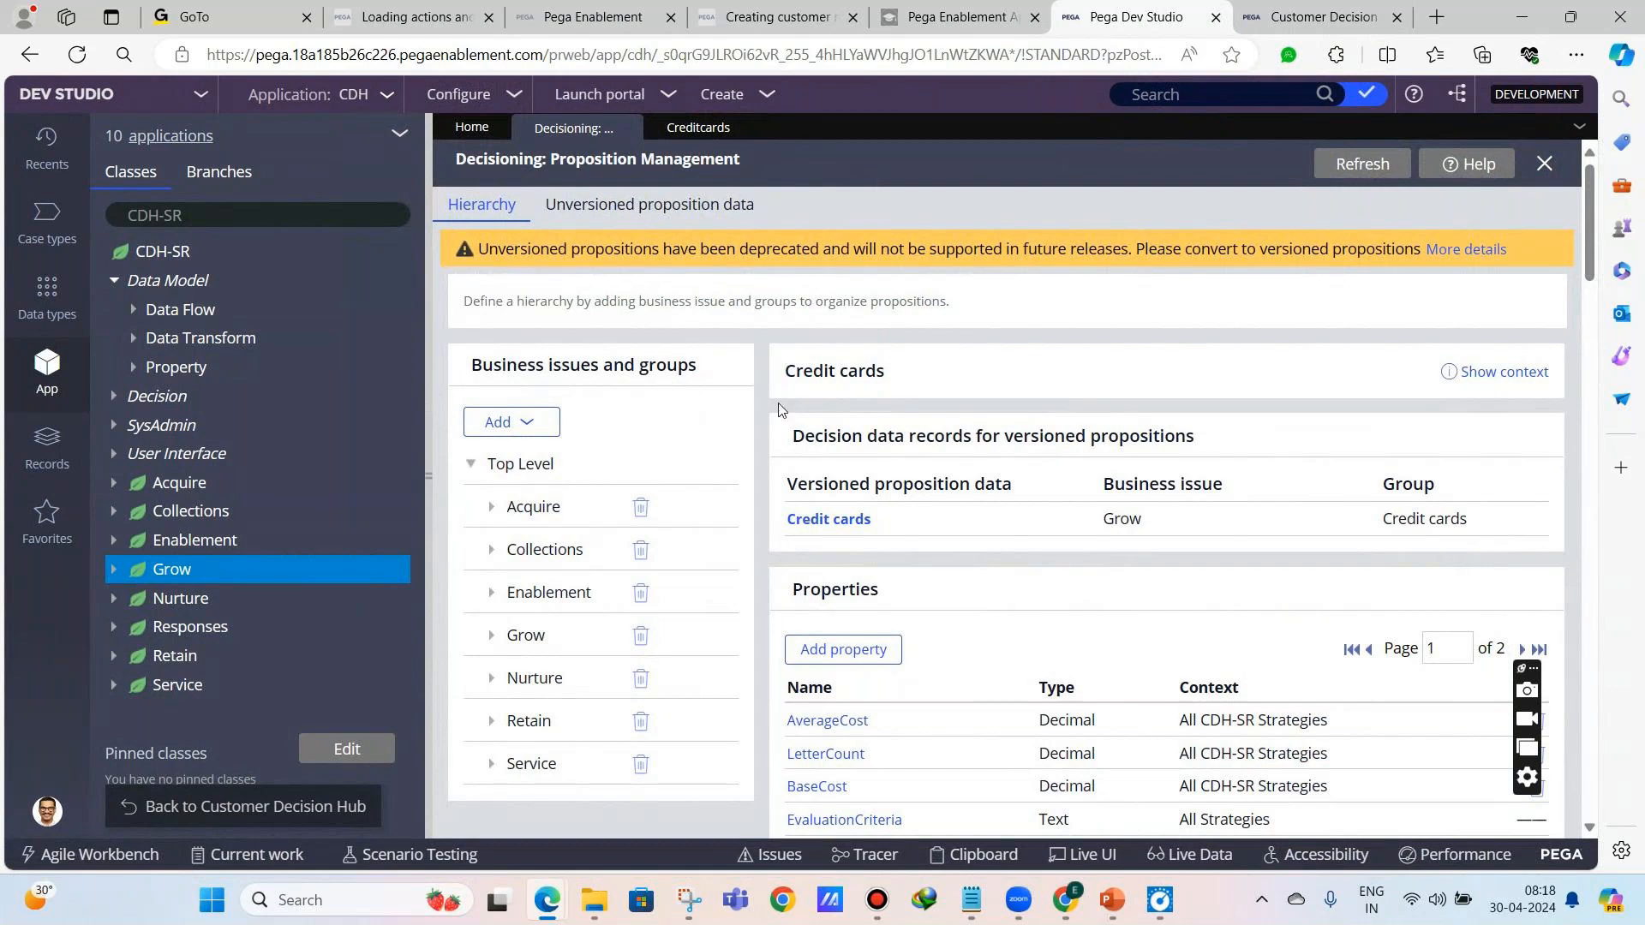
pyautogui.click(493, 509)
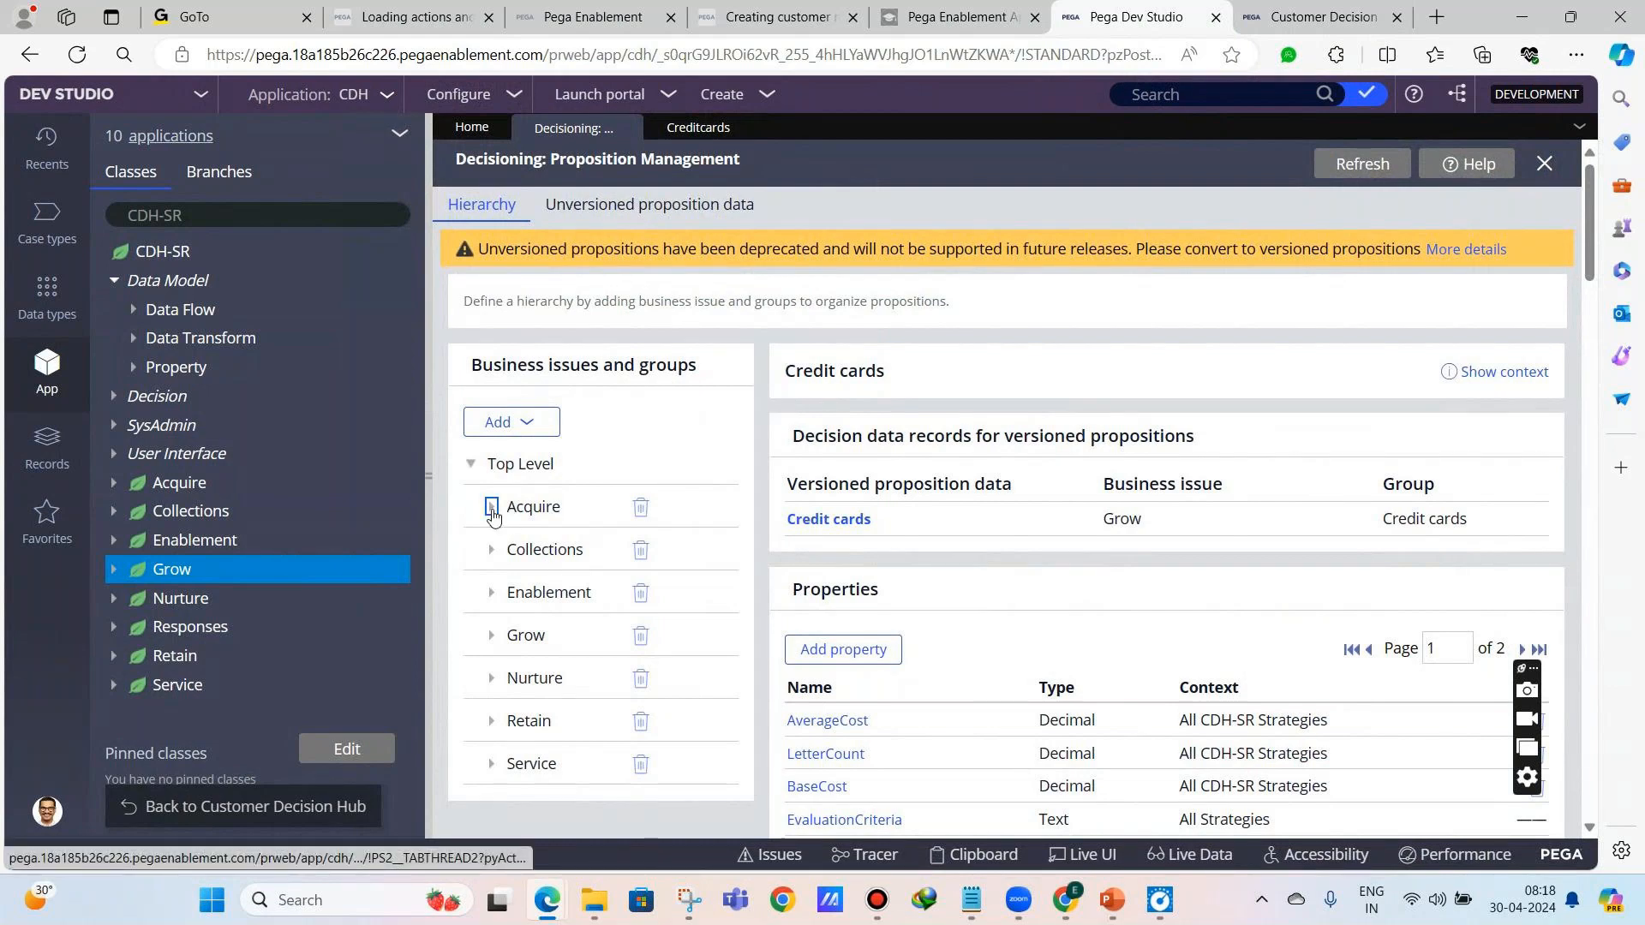
pyautogui.click(493, 508)
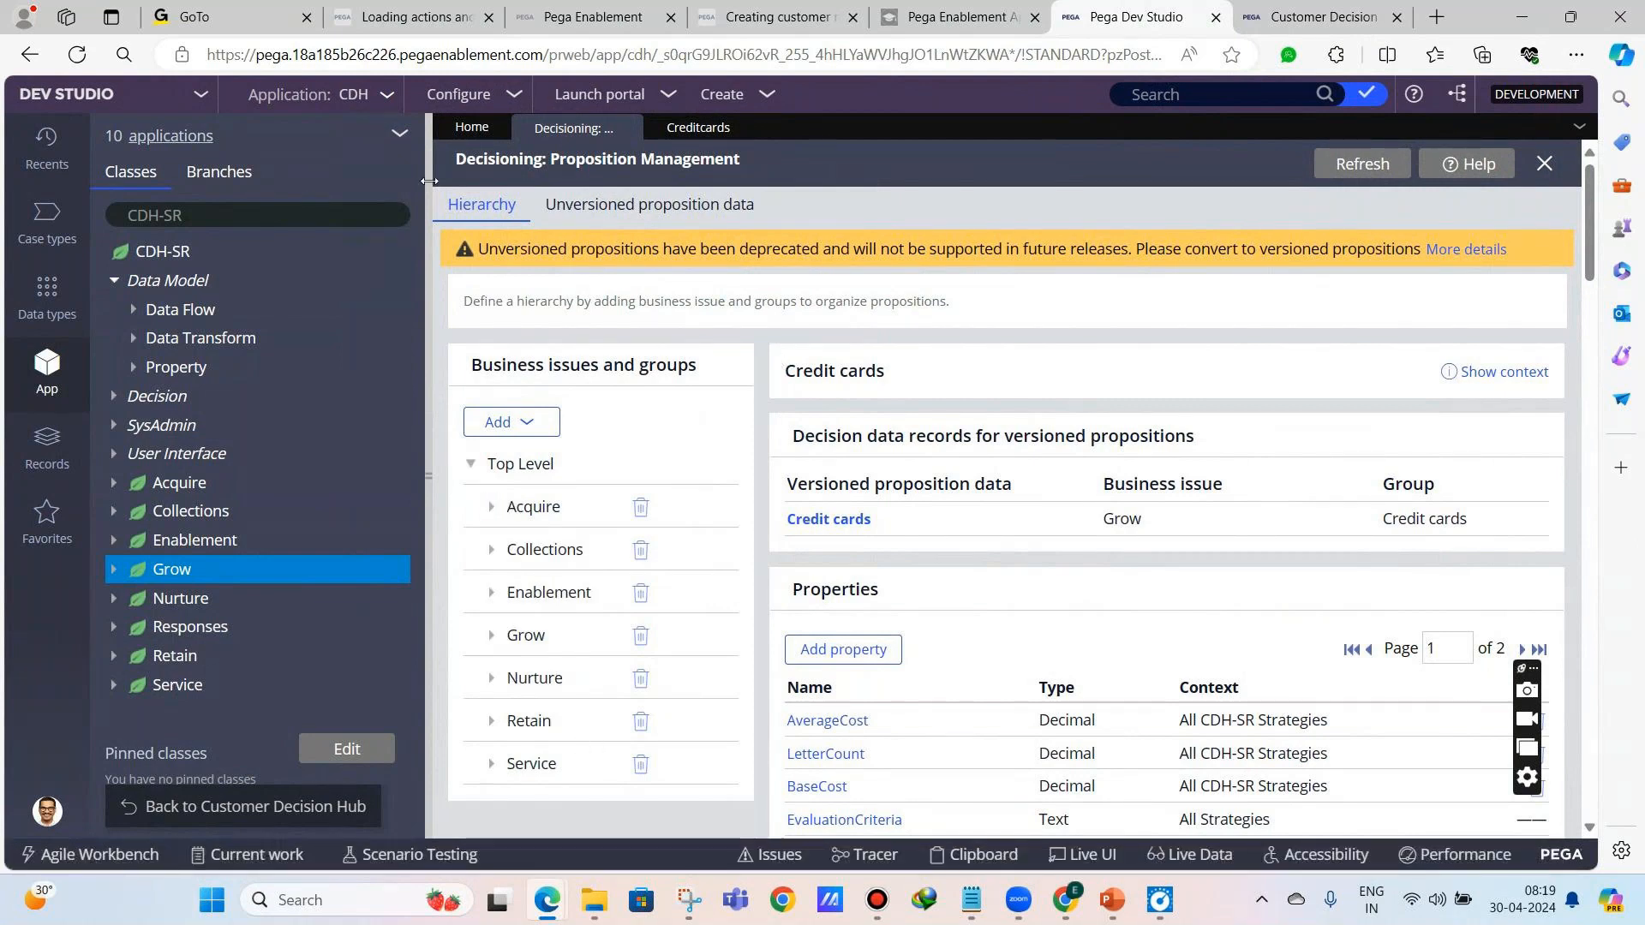
pyautogui.scroll(-2, 557, 480)
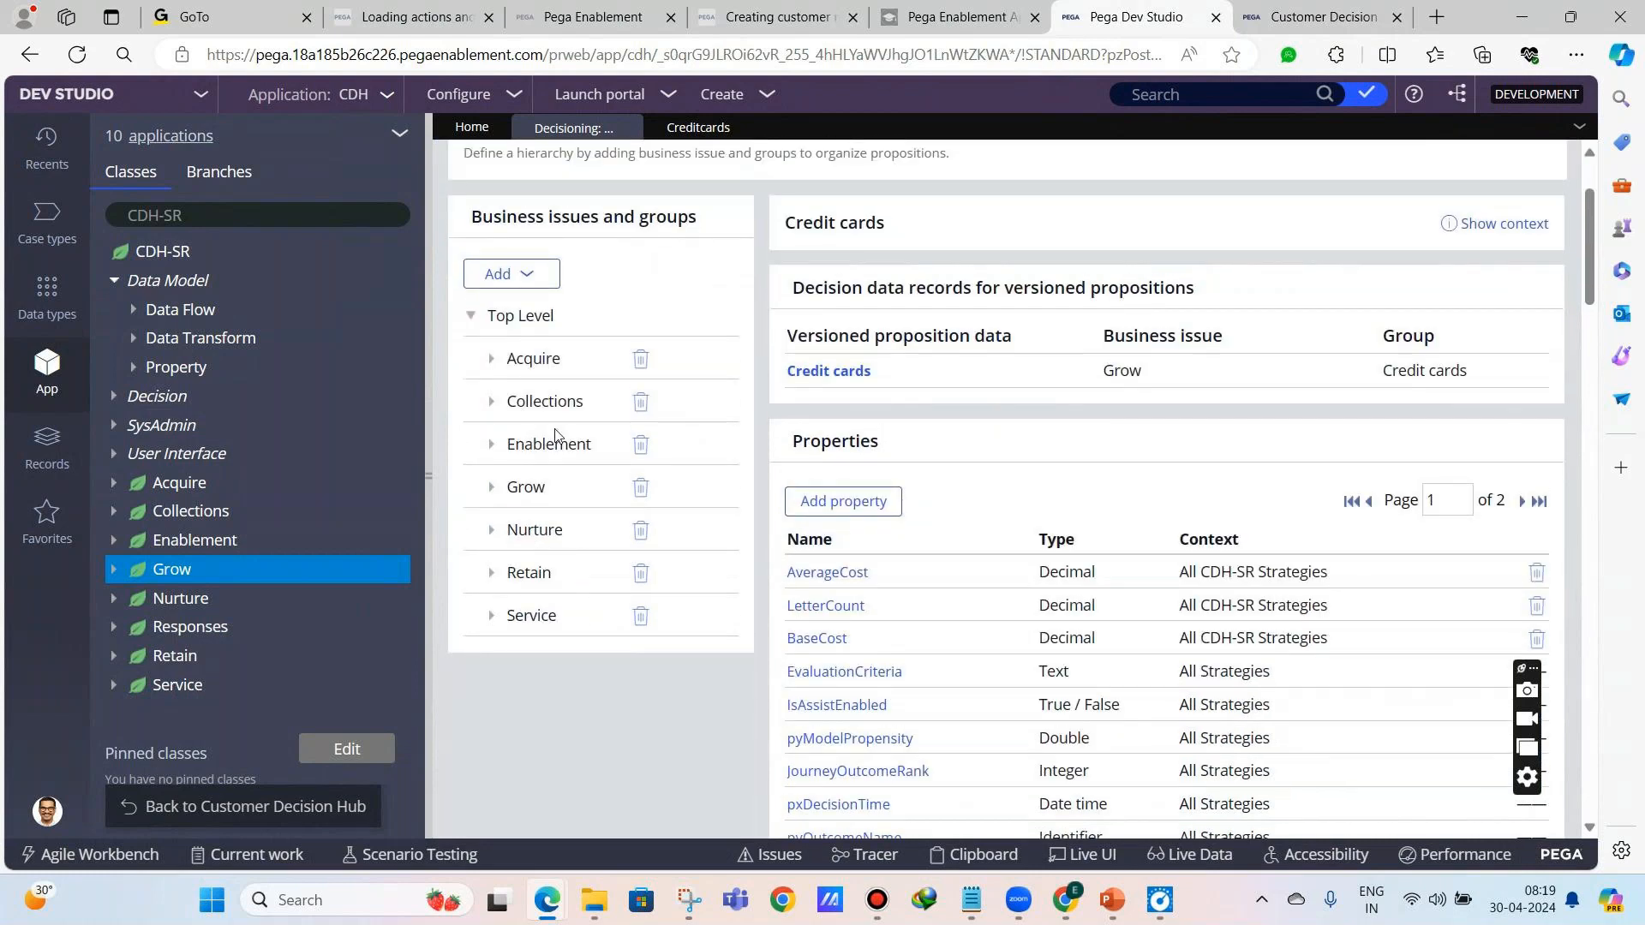
pyautogui.scroll(1, 557, 437)
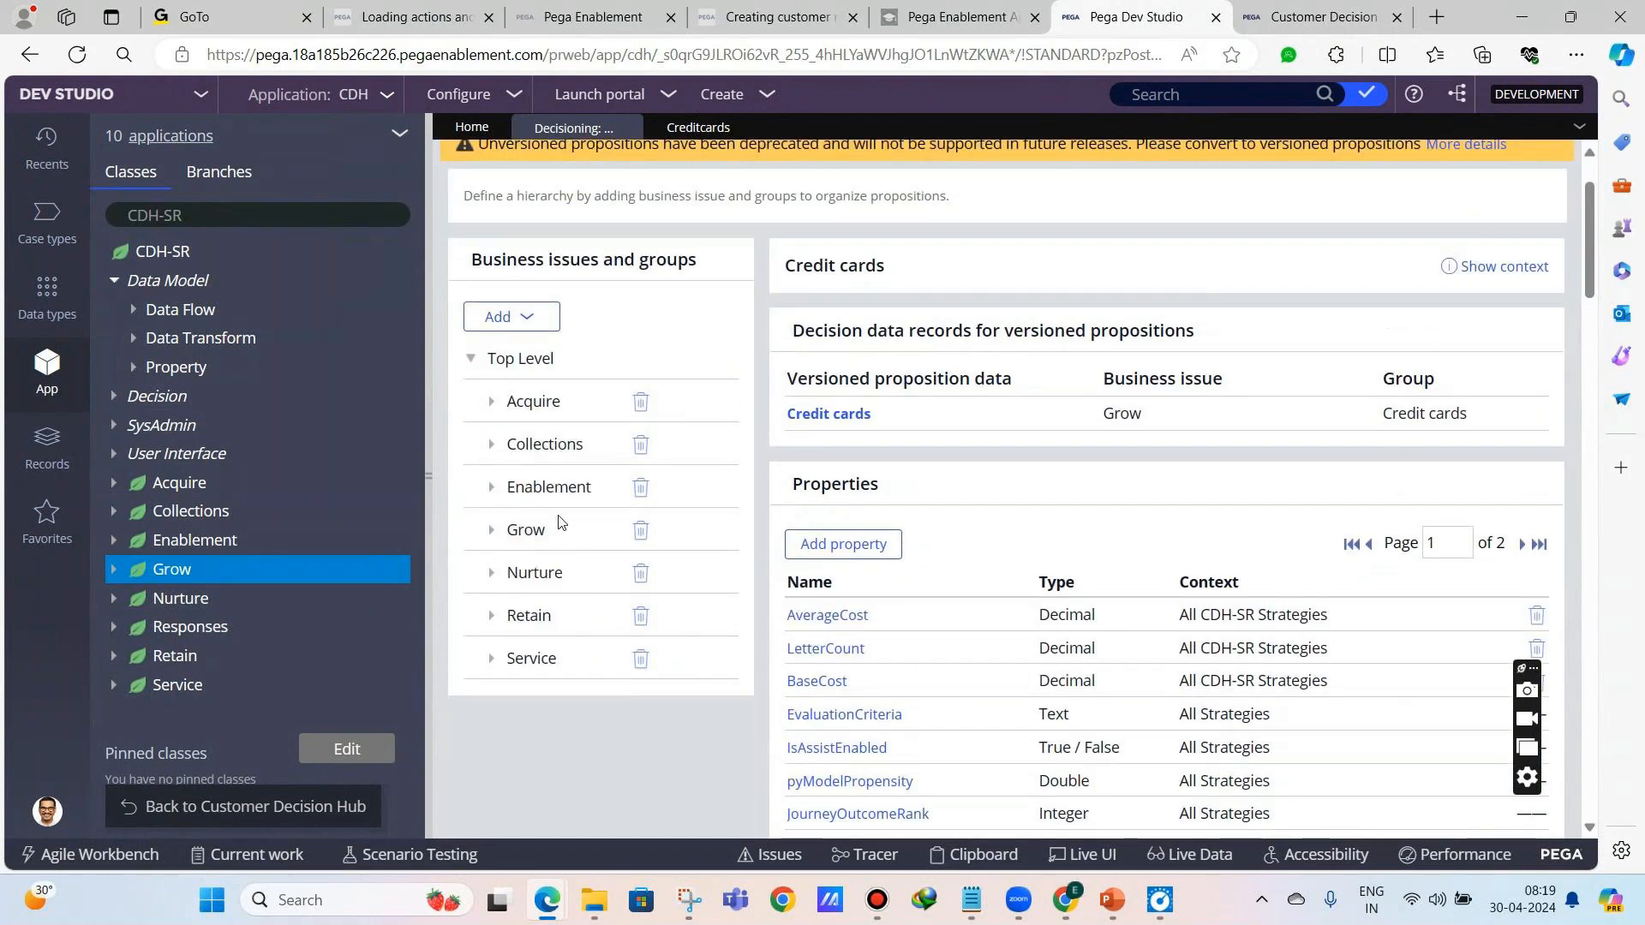
pyautogui.click(492, 401)
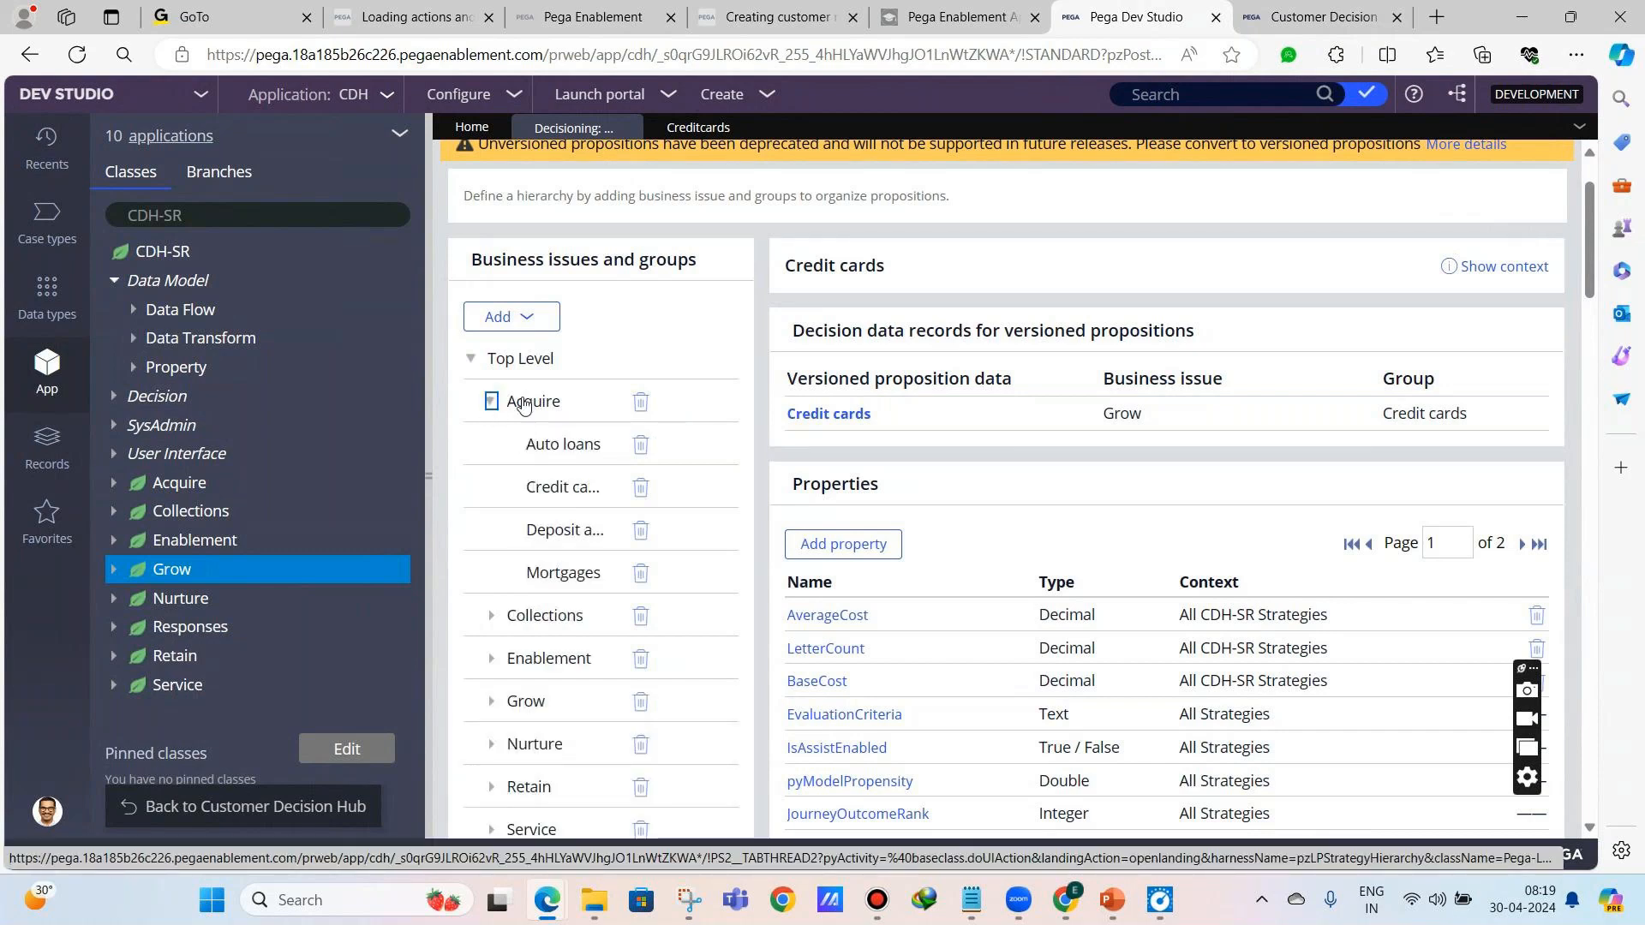
# - Compare the versioned proposition data of the Credit cards group under Acquire with that of the Credit cards group under Grow
pyautogui.click(572, 498)
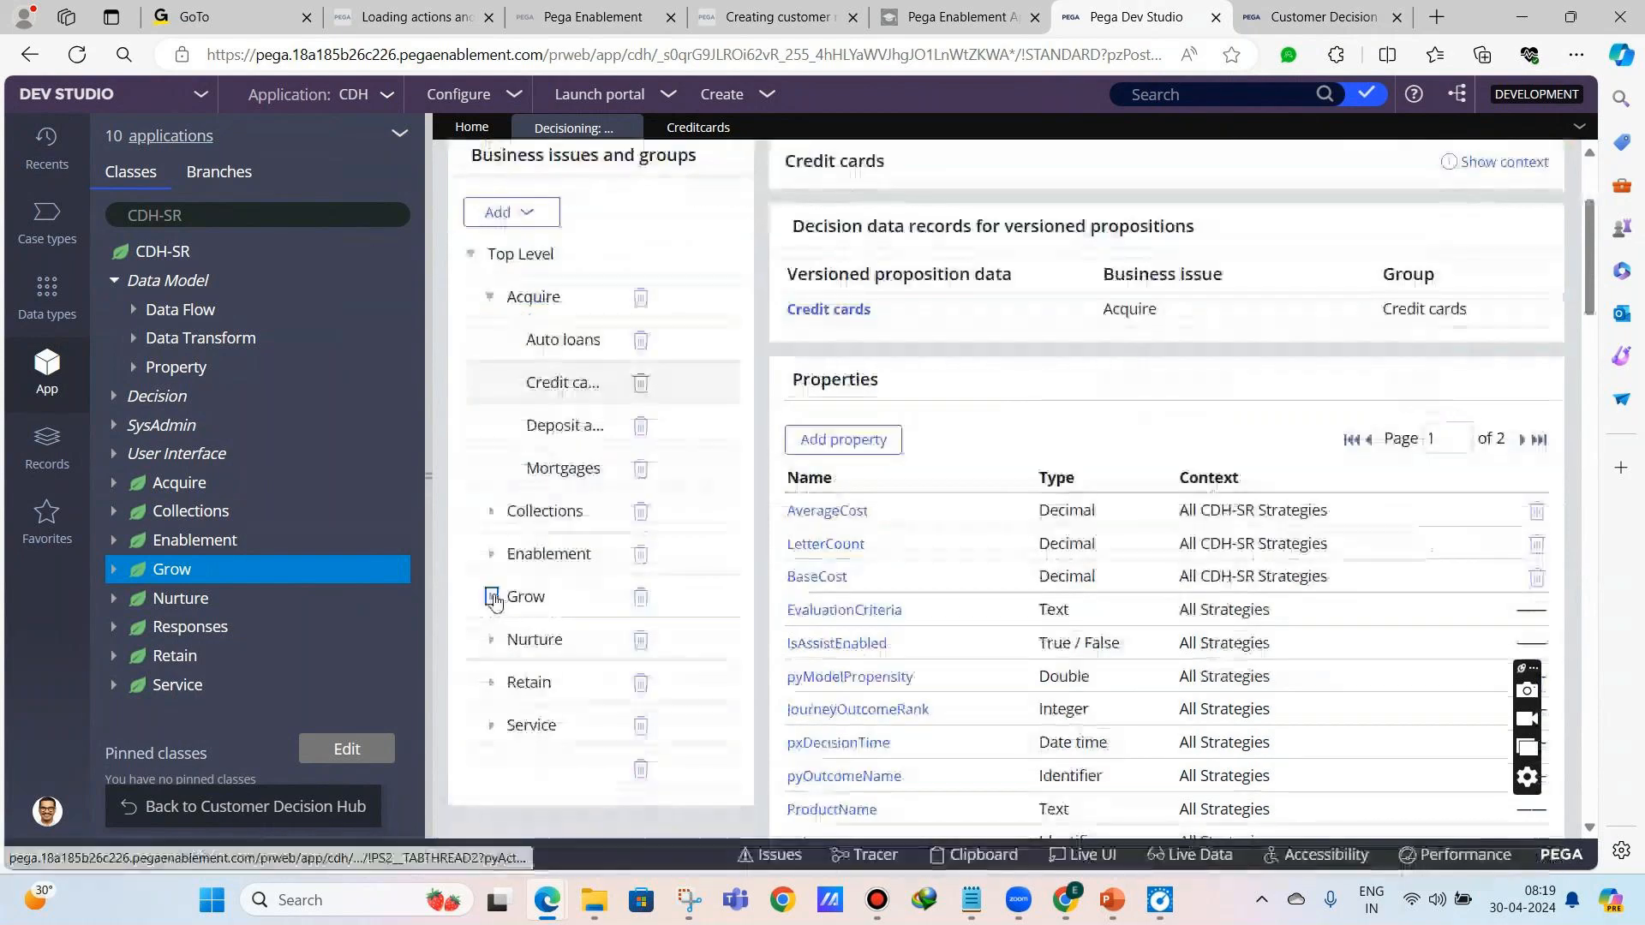
pyautogui.click(494, 598)
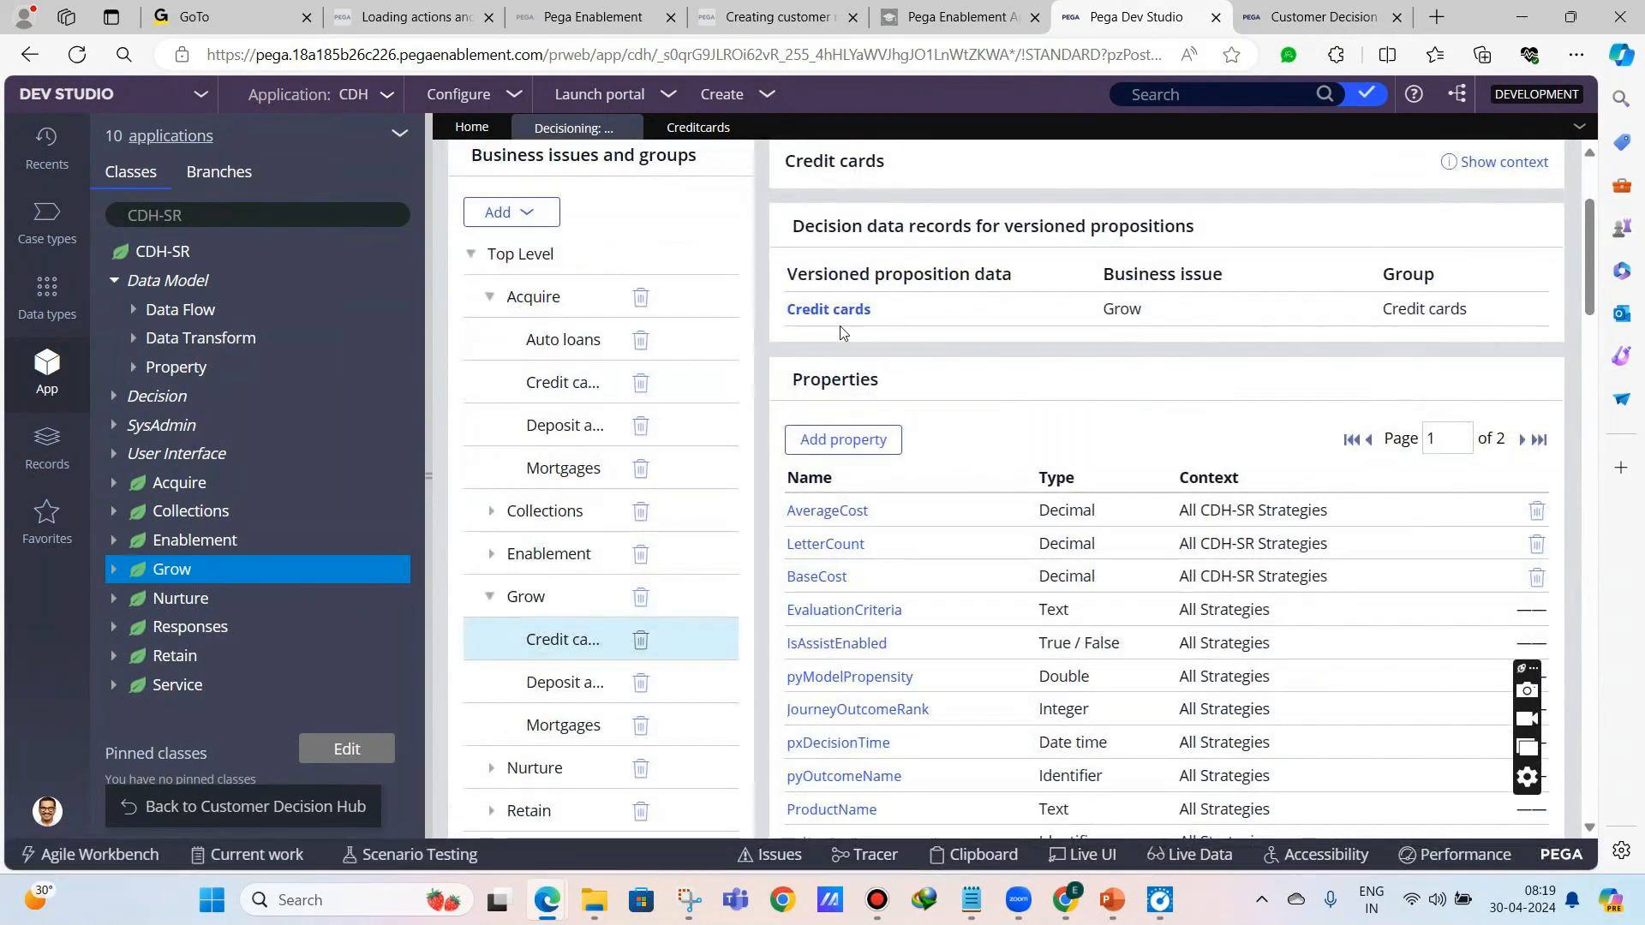
pyautogui.scroll(3, 968, 415)
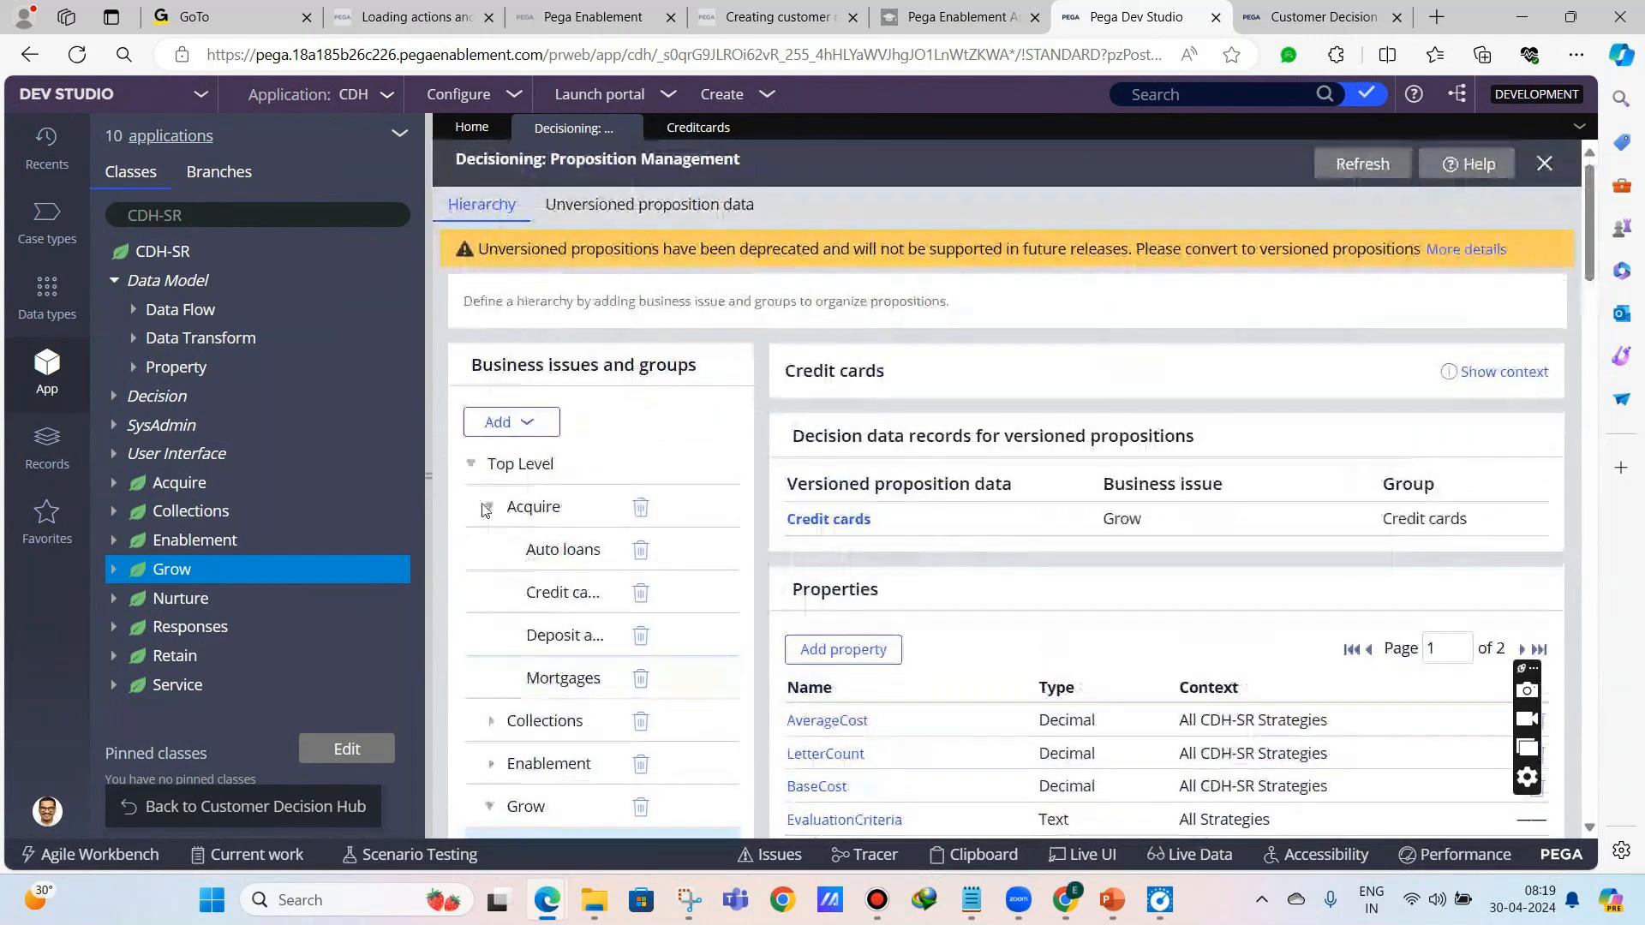
# - Collapse the Acquire and Grow issues in the hierarchy and review the top-level business issues beside the Credit cards decision data record
pyautogui.click(486, 508)
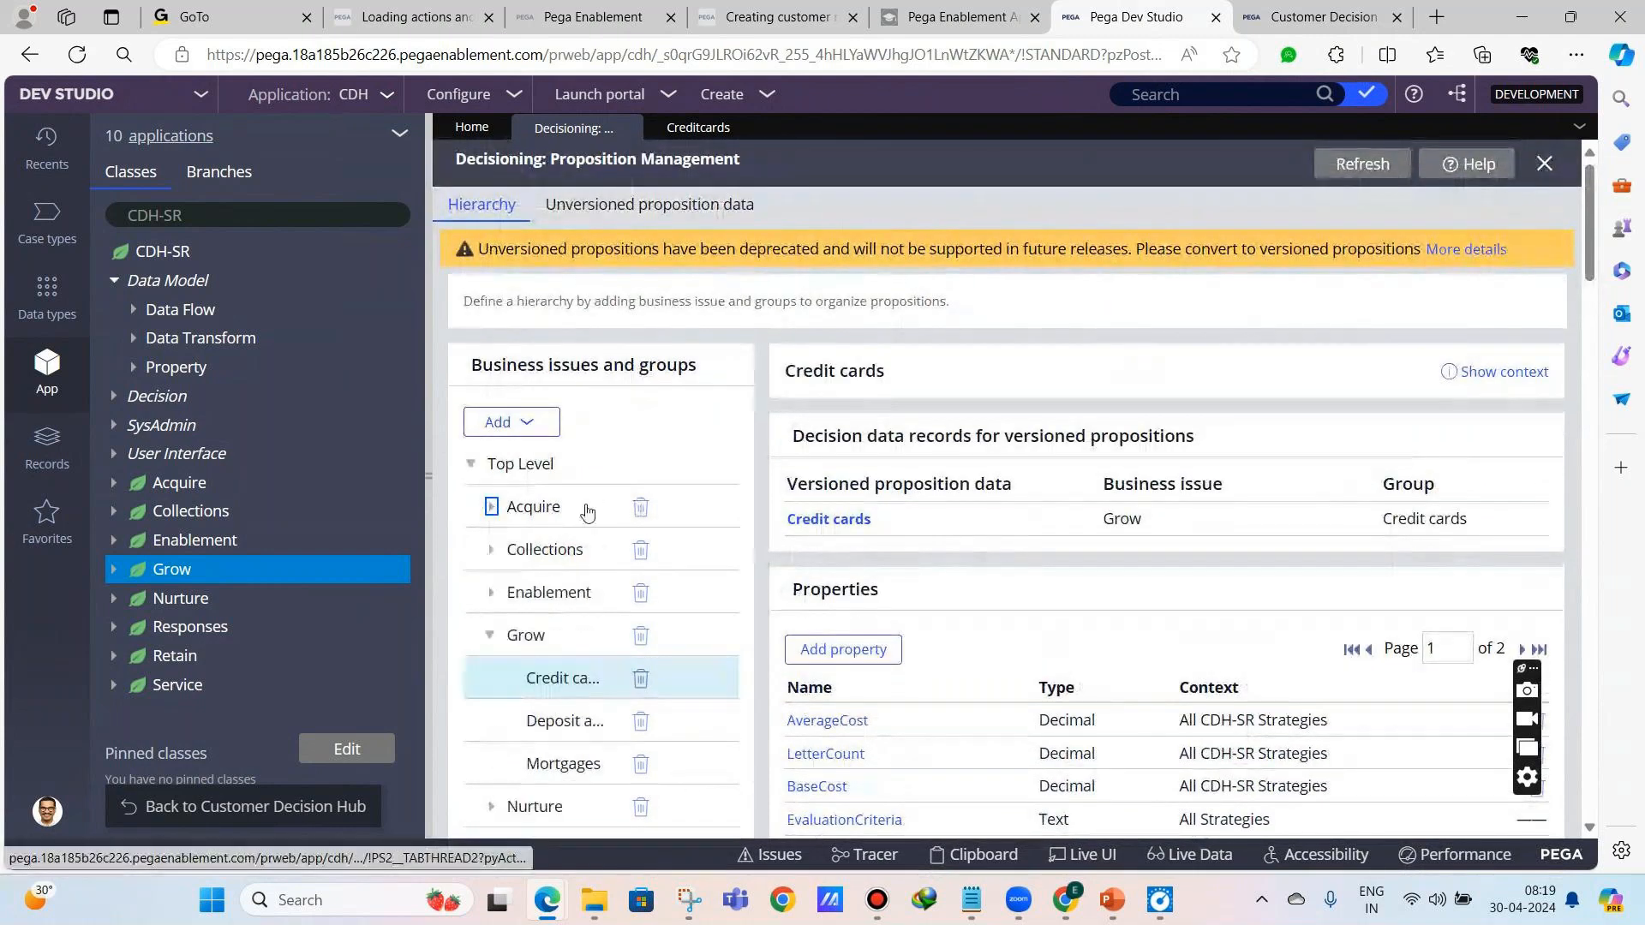
pyautogui.click(490, 634)
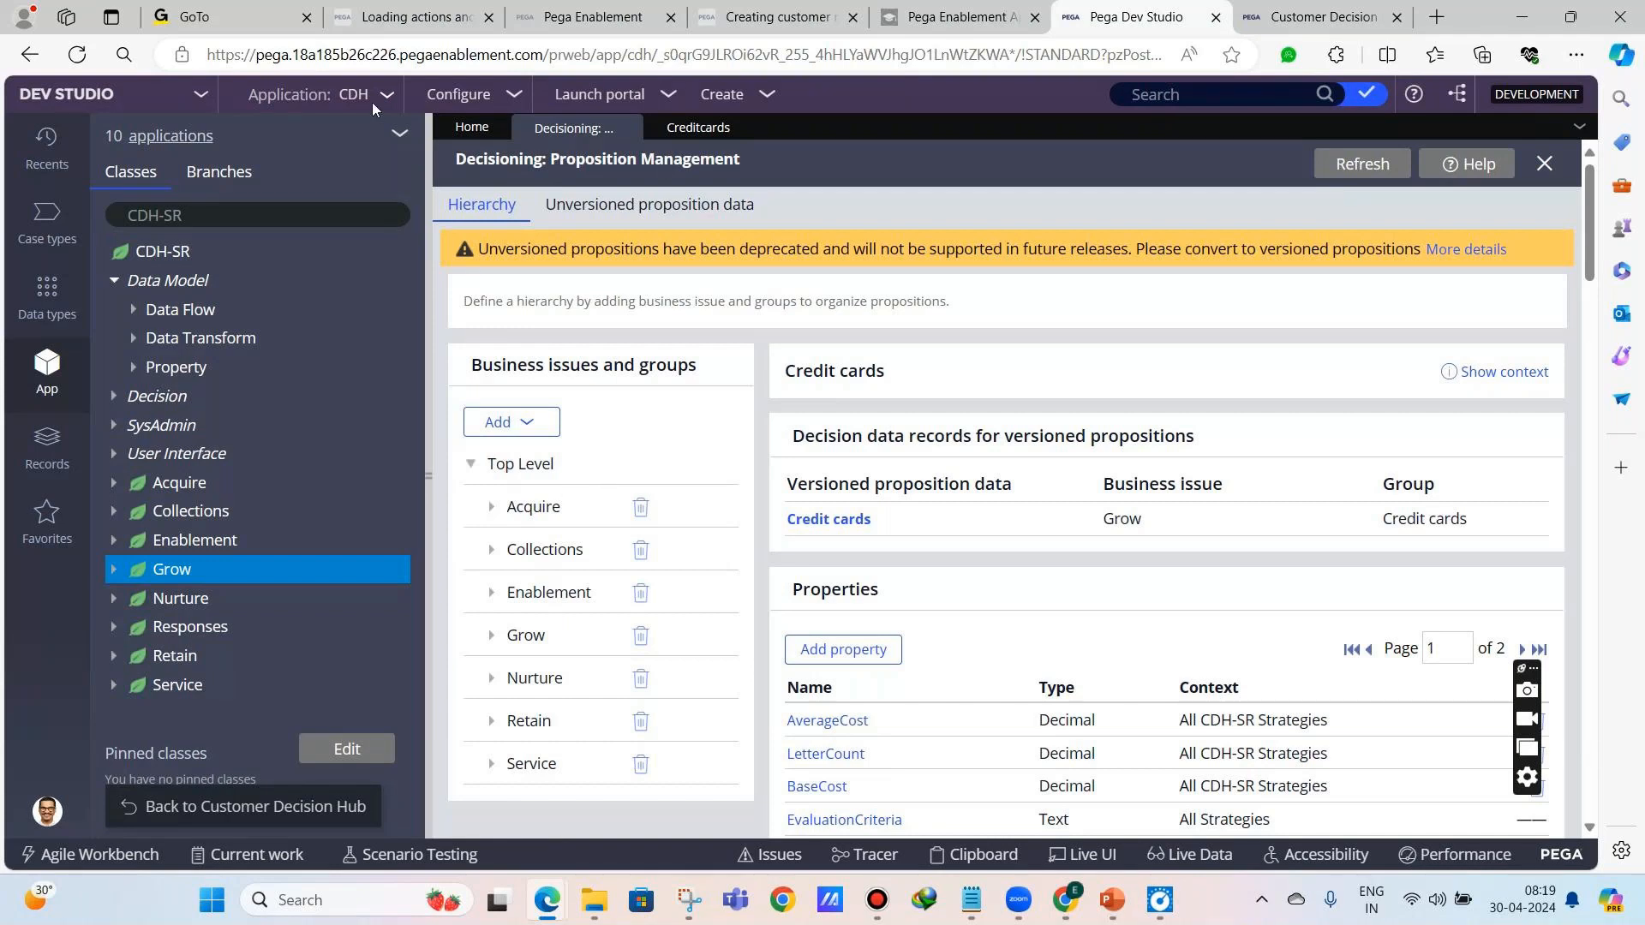
pyautogui.scroll(-1, 463, 325)
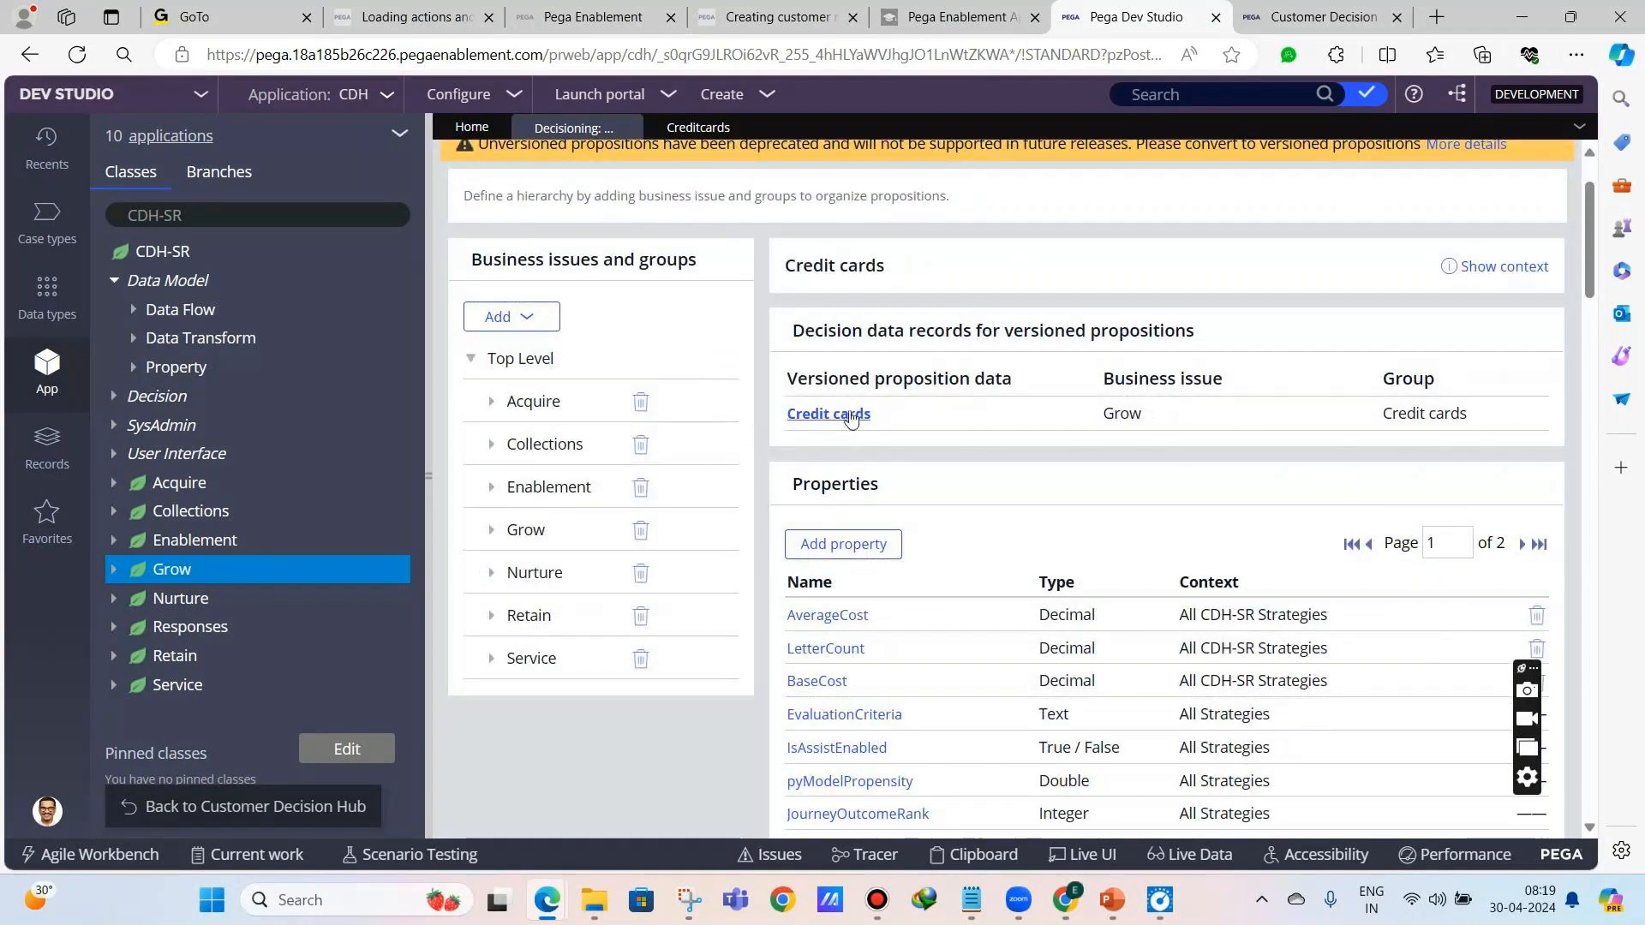
pyautogui.scroll(1, 828, 420)
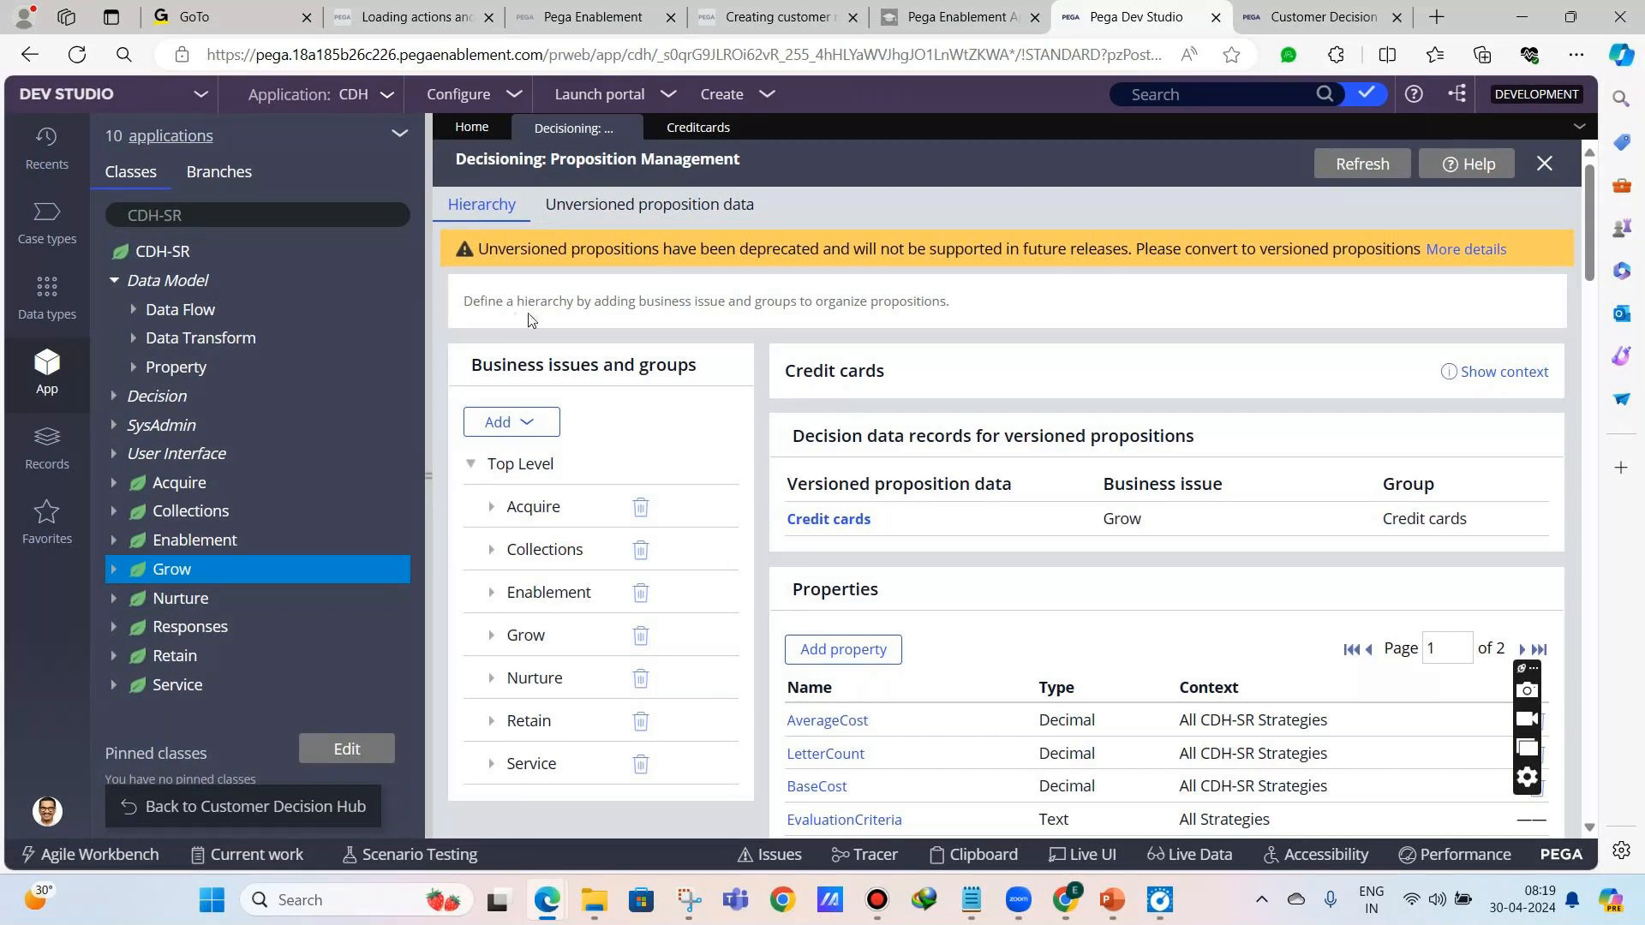
# - Expand the Grow issue, view its Deposit accounts group's decision data record, and collapse Grow again
pyautogui.click(467, 101)
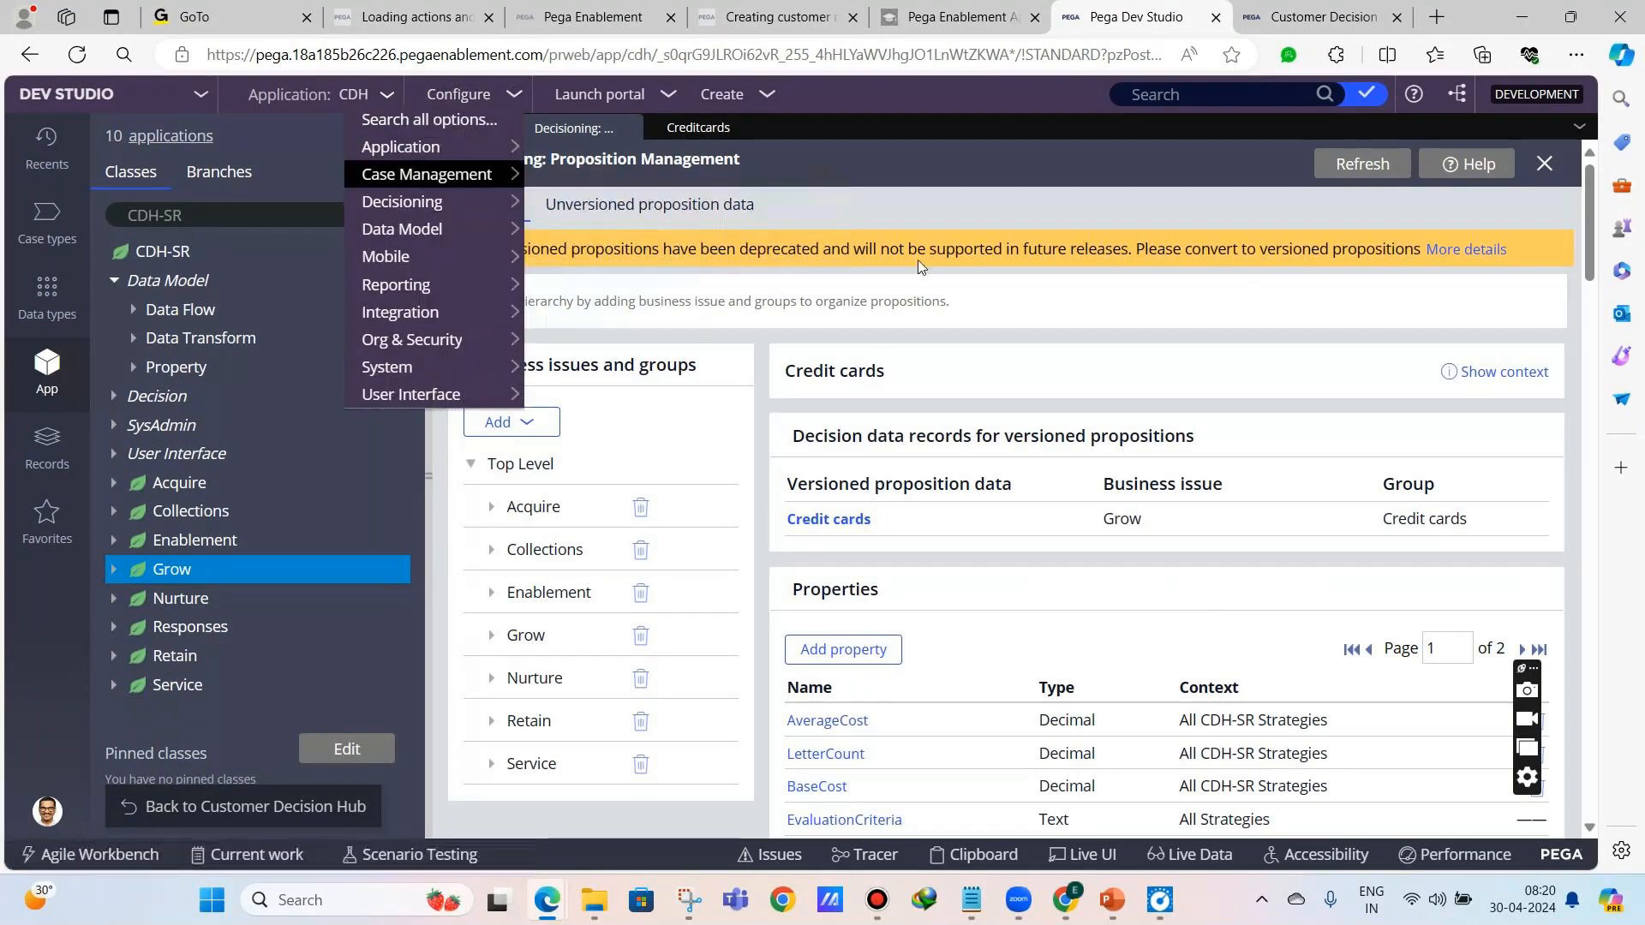
pyautogui.scroll(-4, 599, 462)
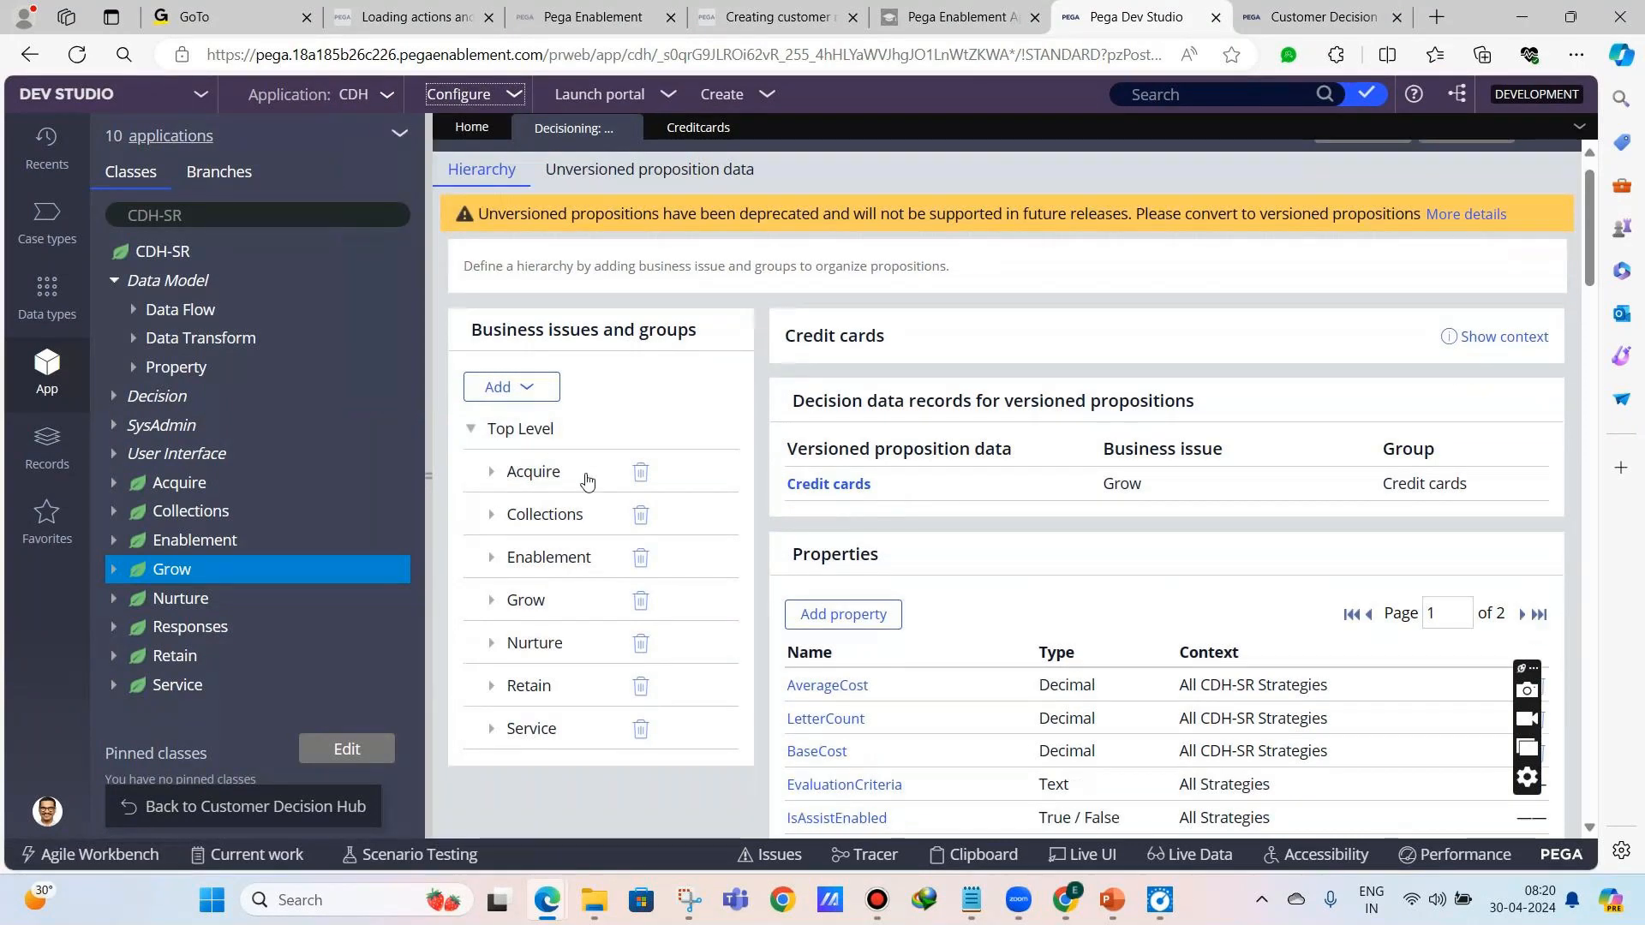
pyautogui.scroll(2, 599, 463)
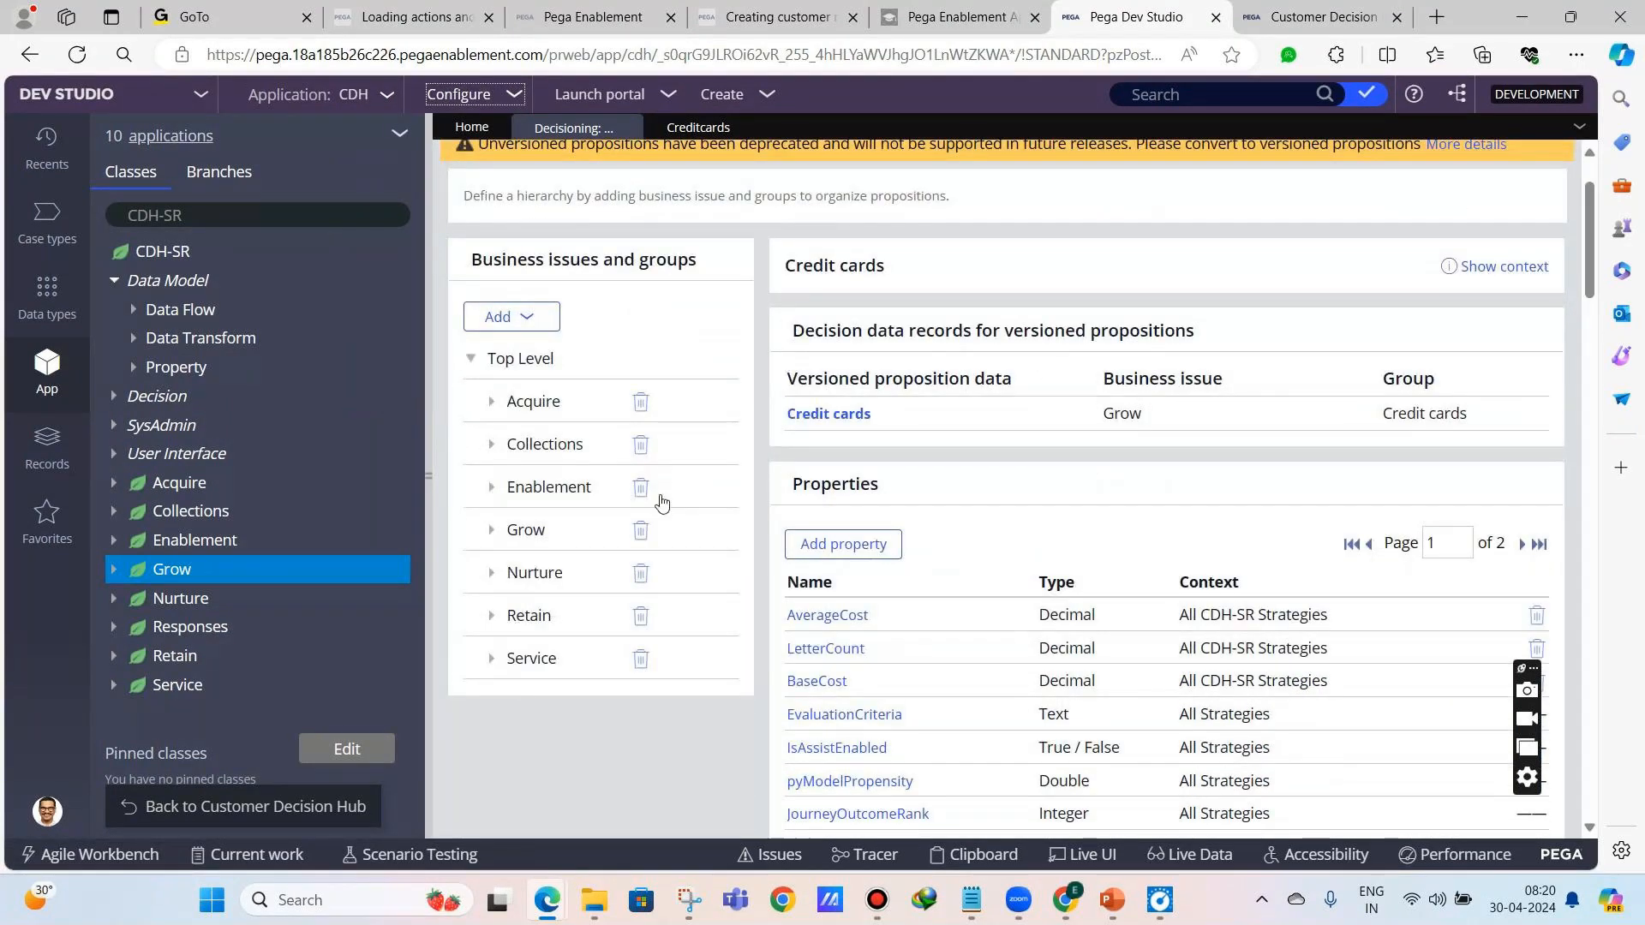
pyautogui.click(491, 530)
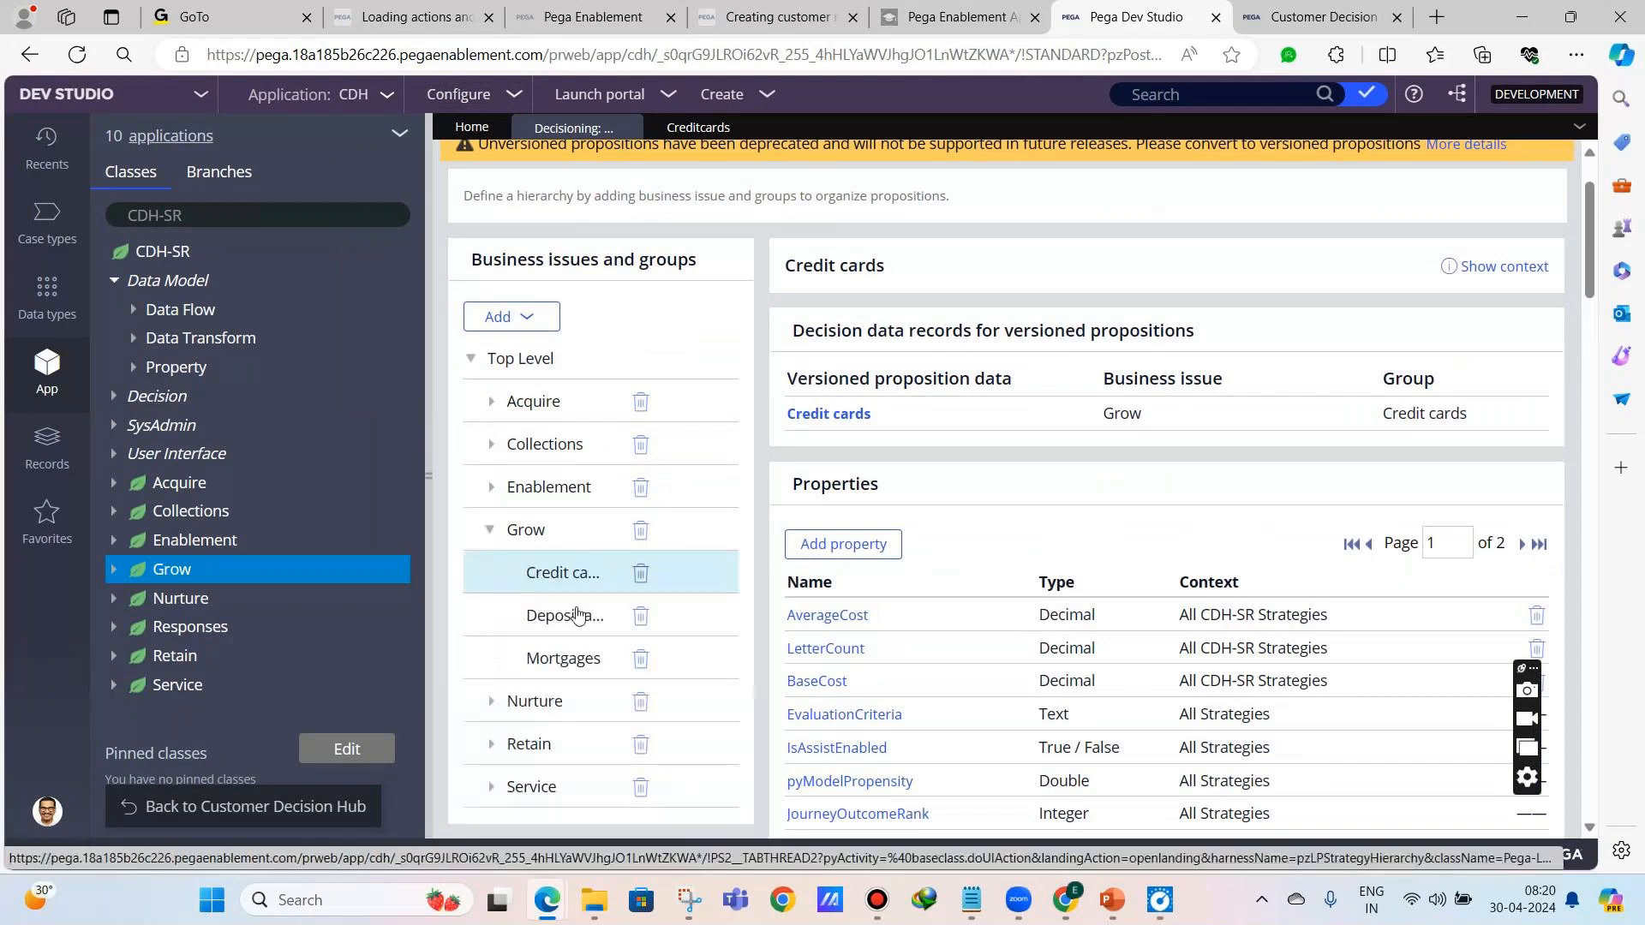
pyautogui.click(577, 613)
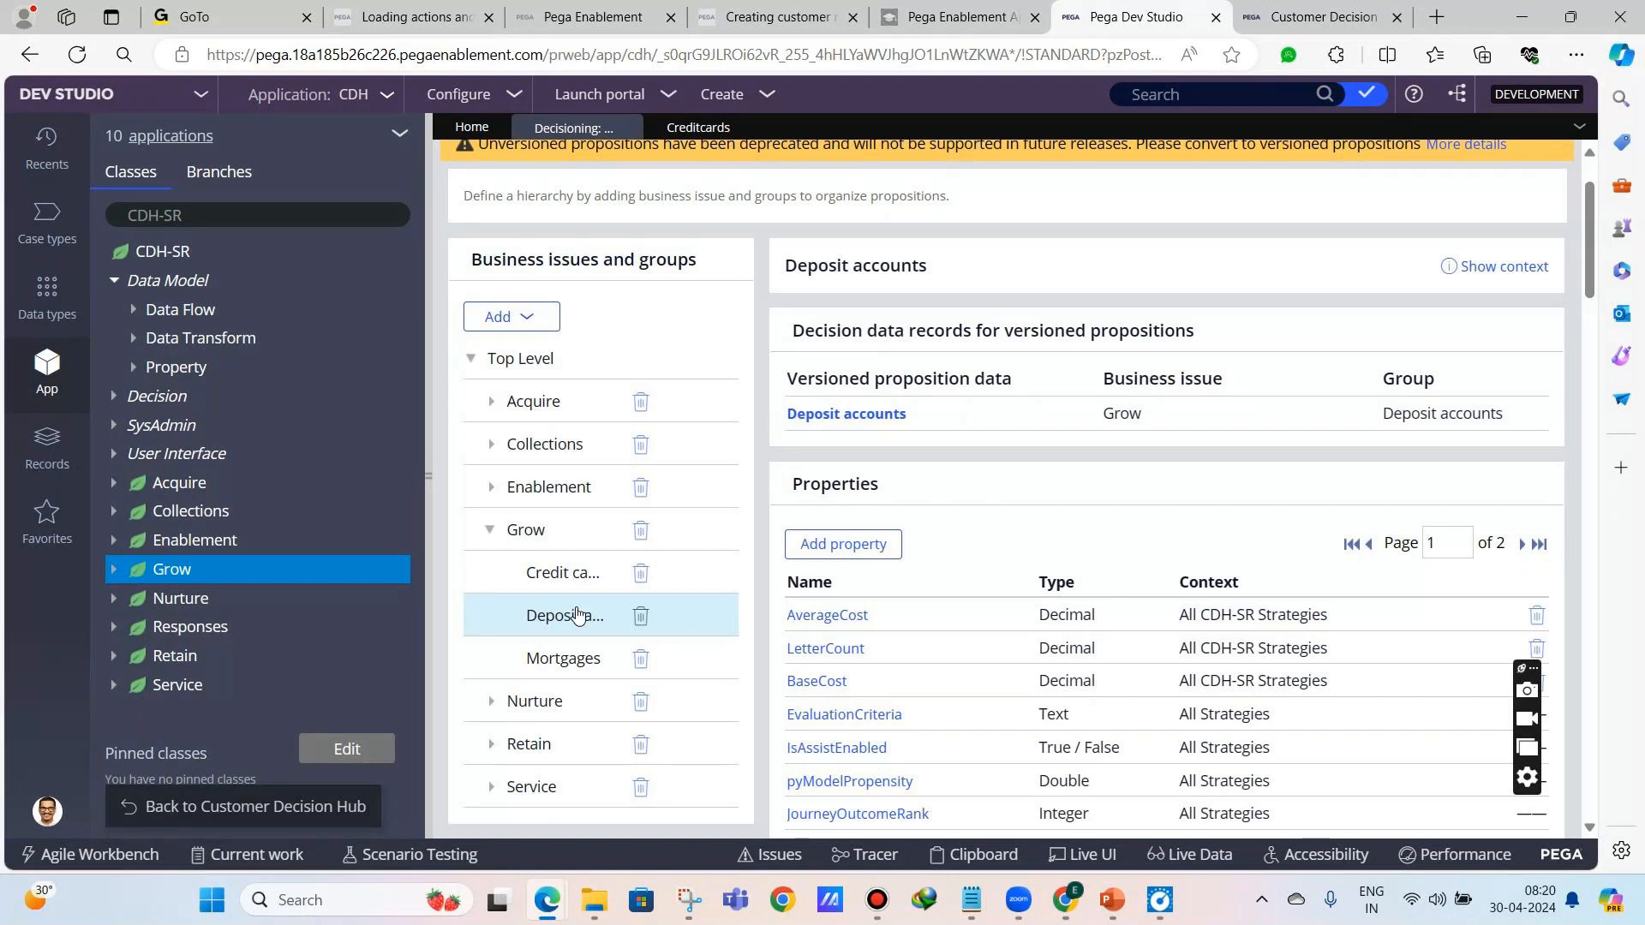
pyautogui.scroll(1, 673, 332)
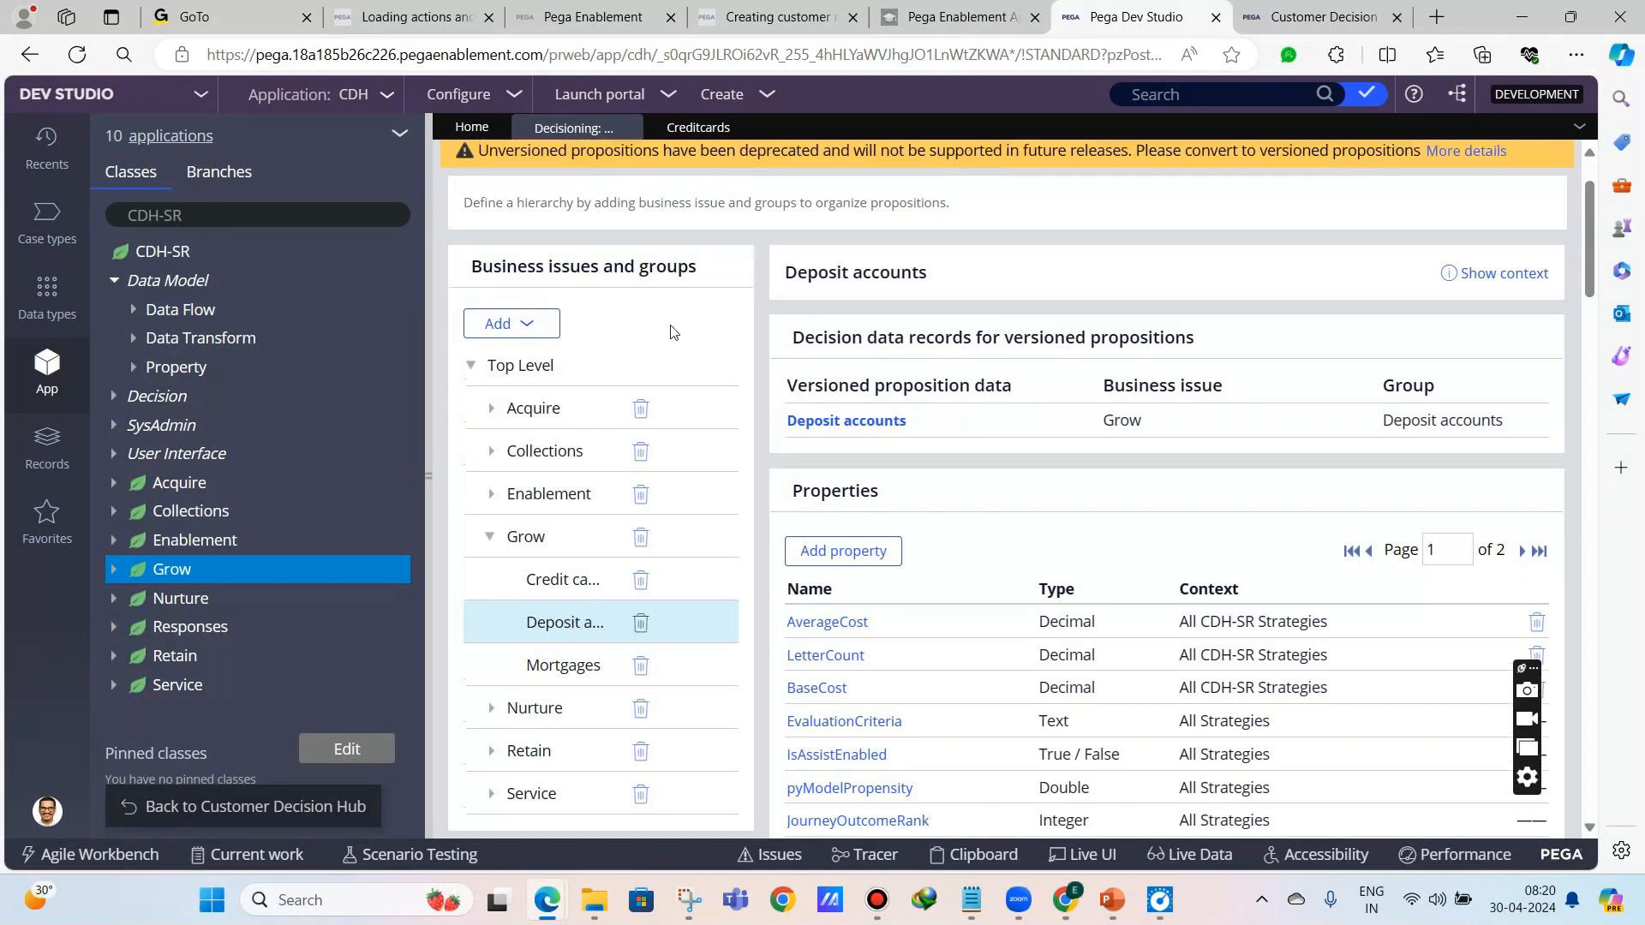
pyautogui.scroll(2, 672, 332)
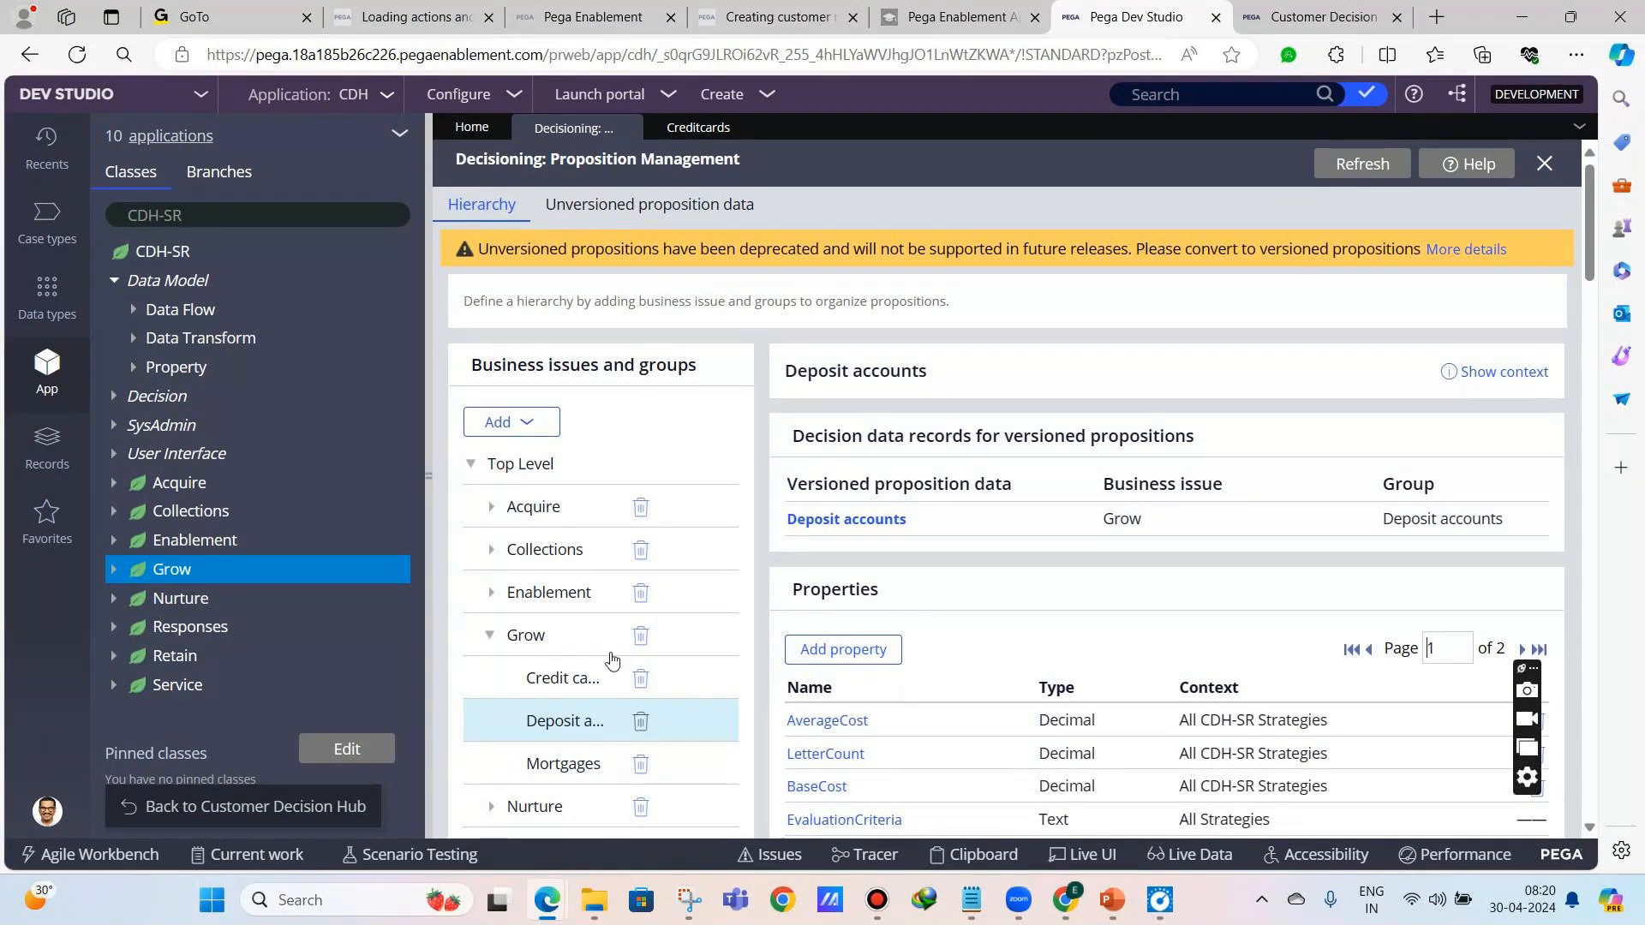
pyautogui.click(490, 635)
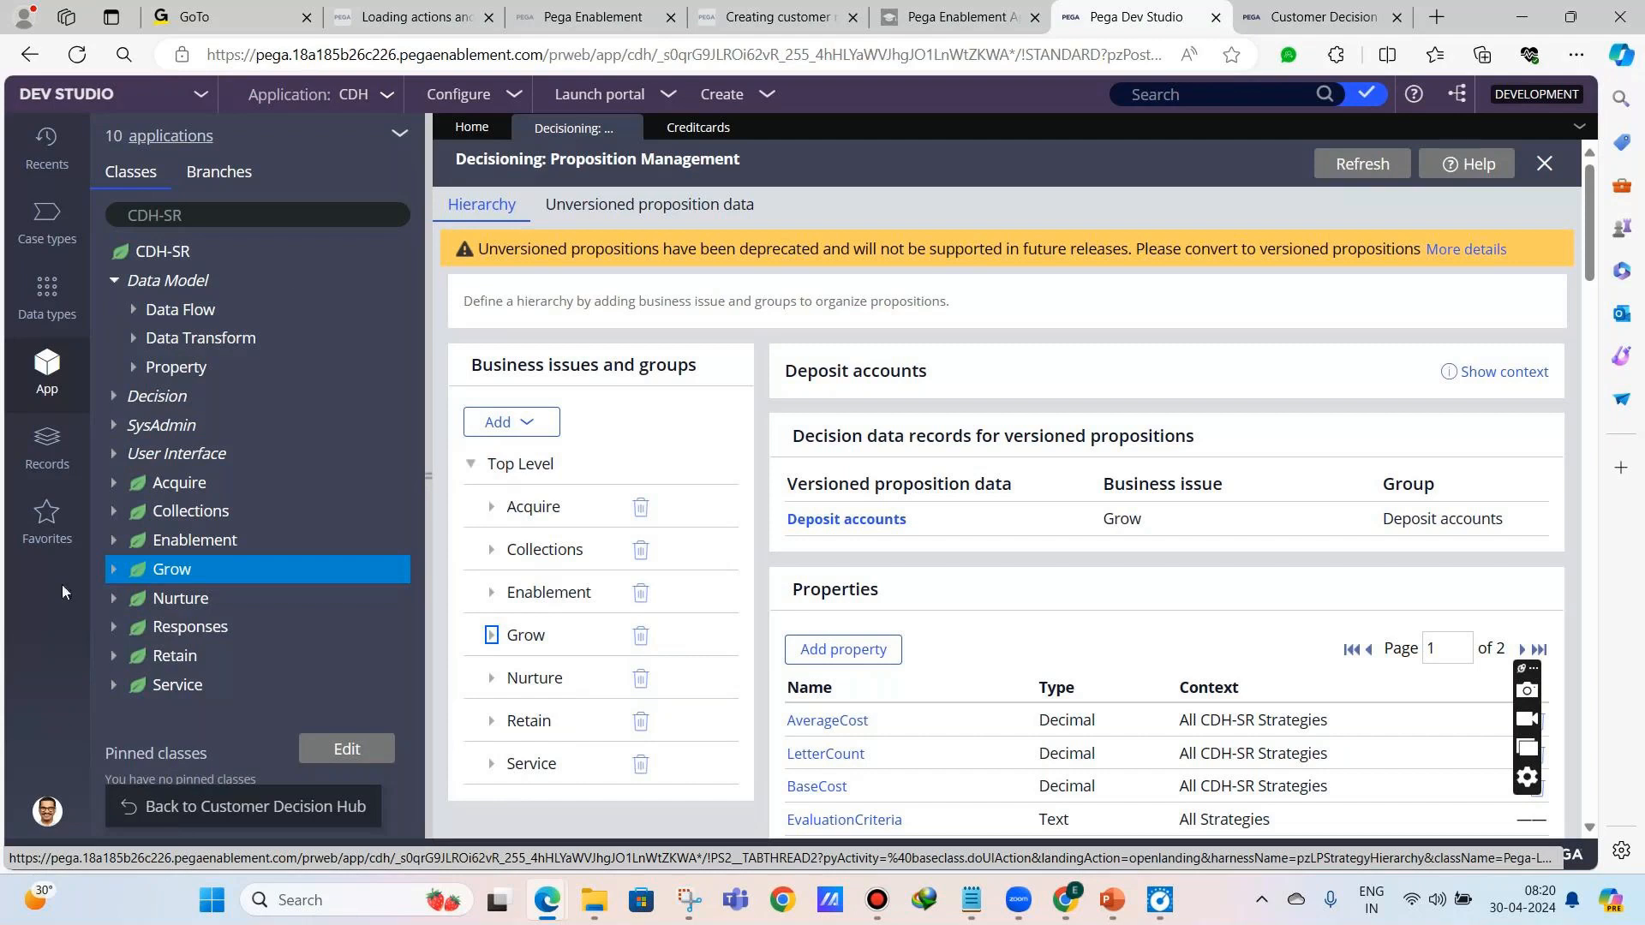
# - Expand the Grow class down to the Decision Data of Creditcards and open the Creditcards record
pyautogui.click(113, 570)
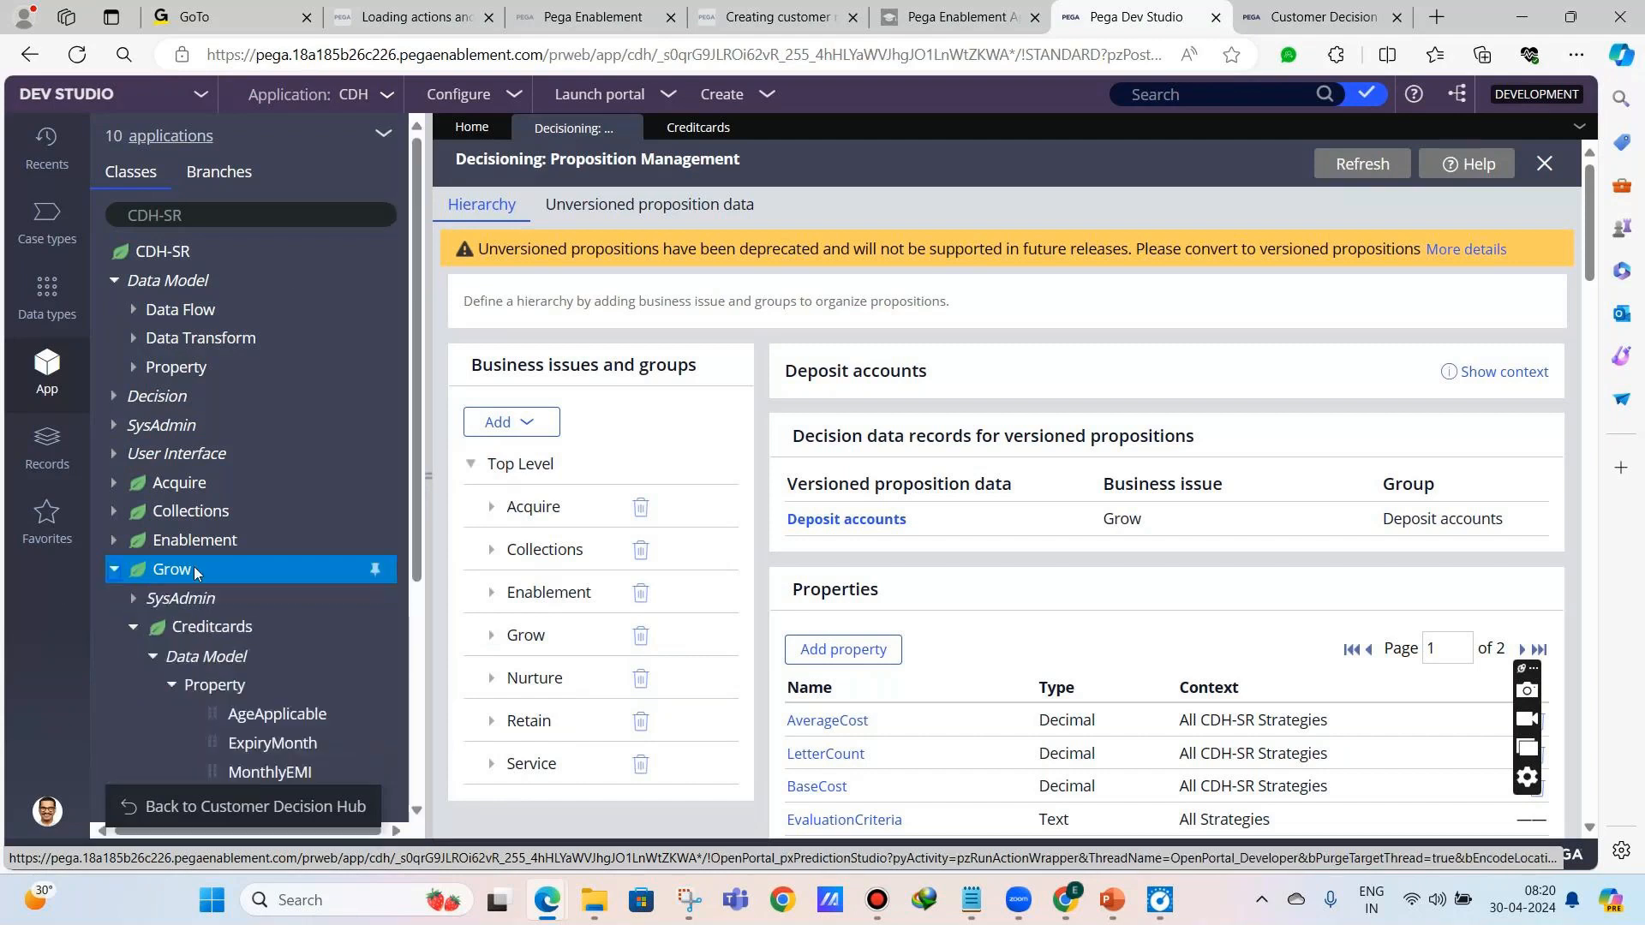
pyautogui.scroll(-3, 192, 572)
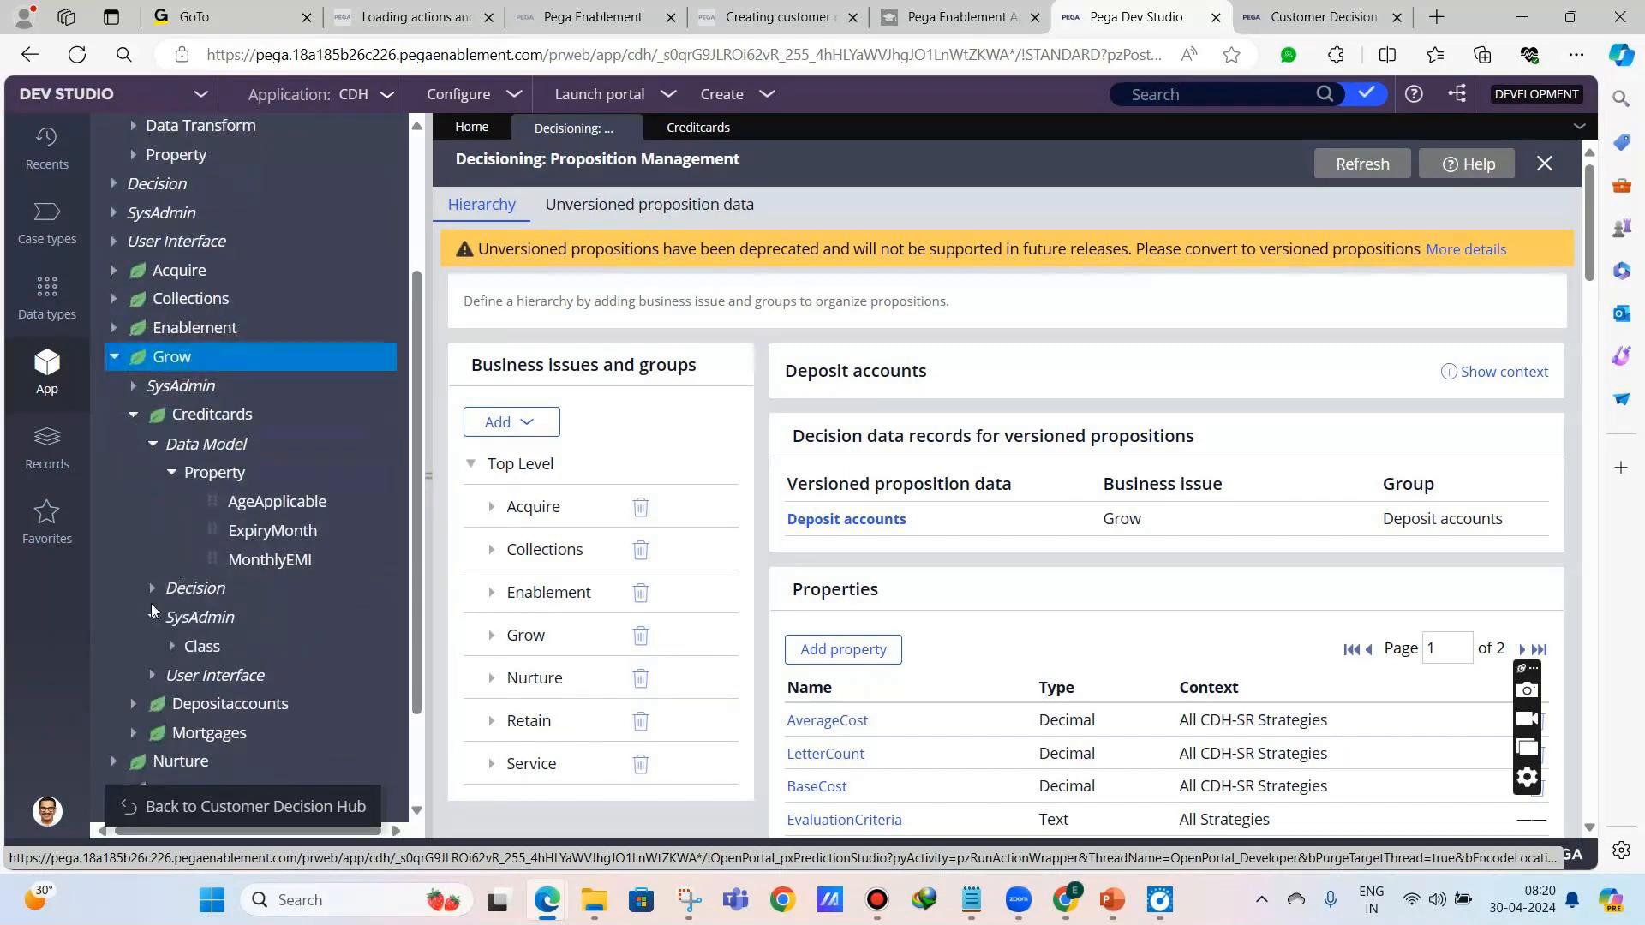
pyautogui.click(152, 588)
pyautogui.click(172, 617)
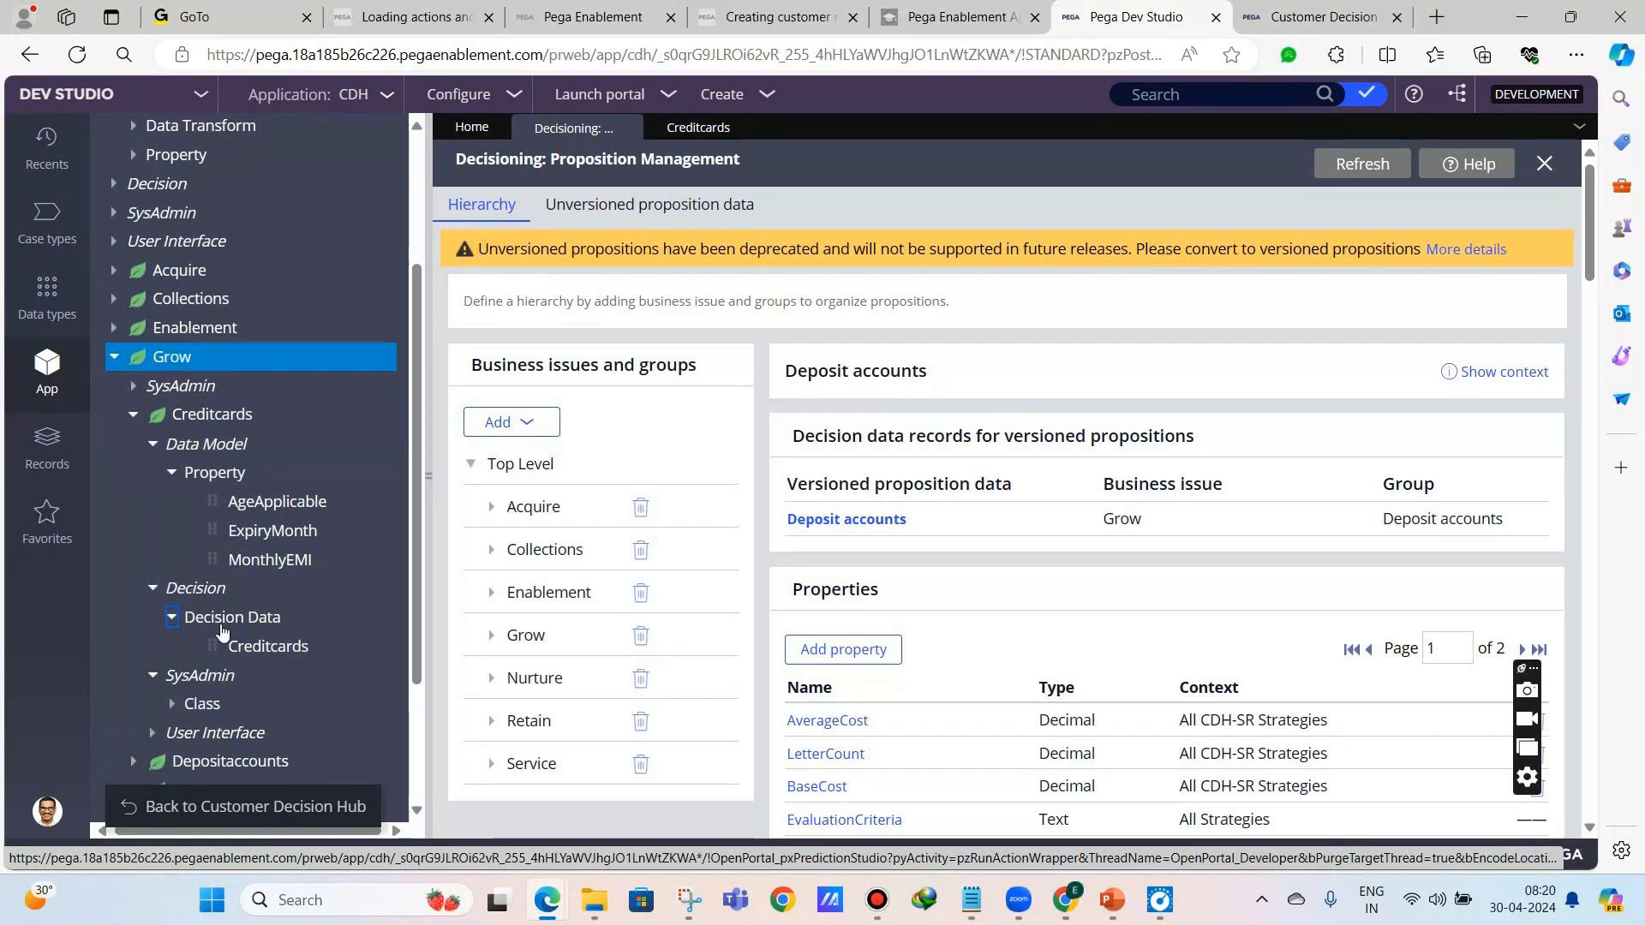
pyautogui.scroll(3, 110, 581)
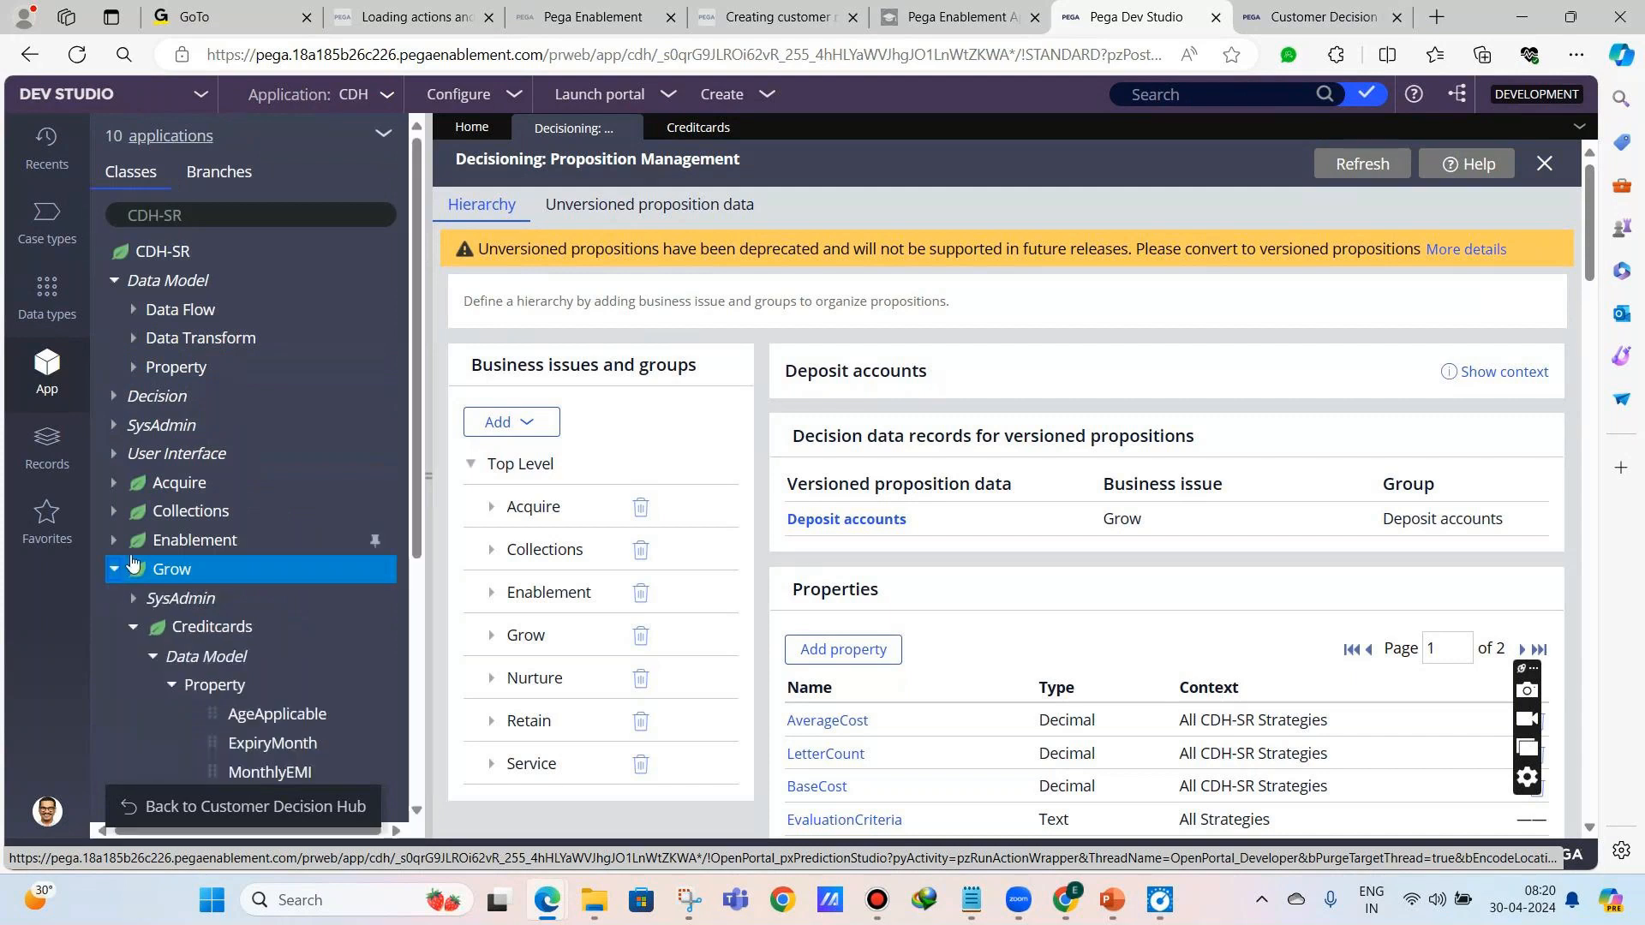
pyautogui.scroll(-1, 161, 550)
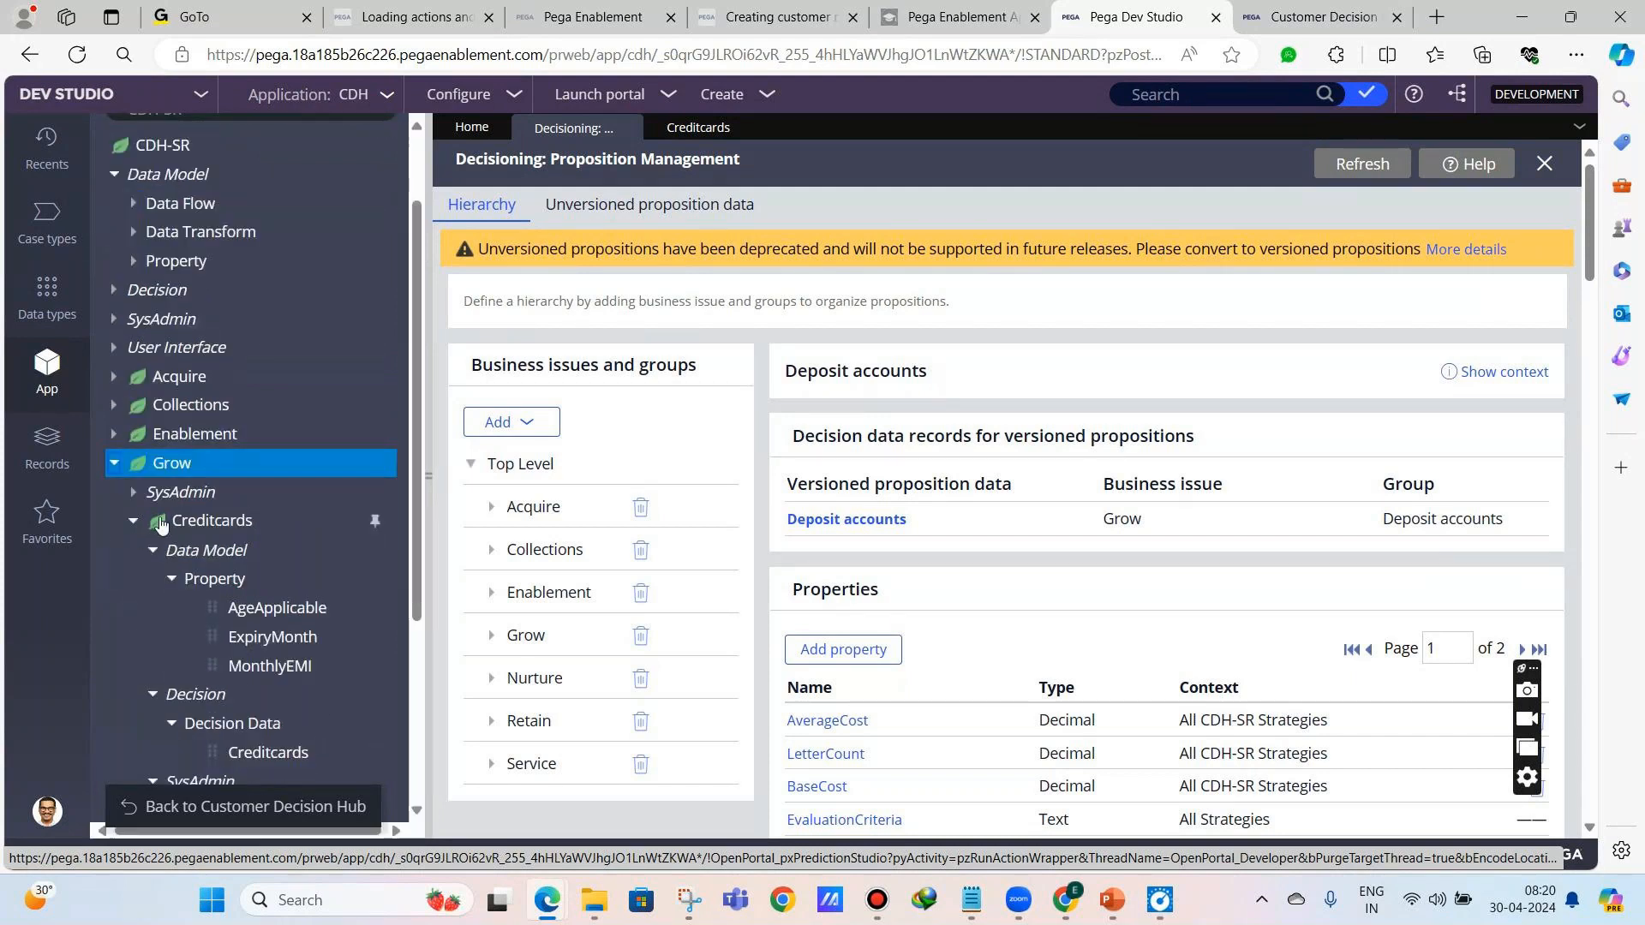
pyautogui.scroll(-2, 148, 520)
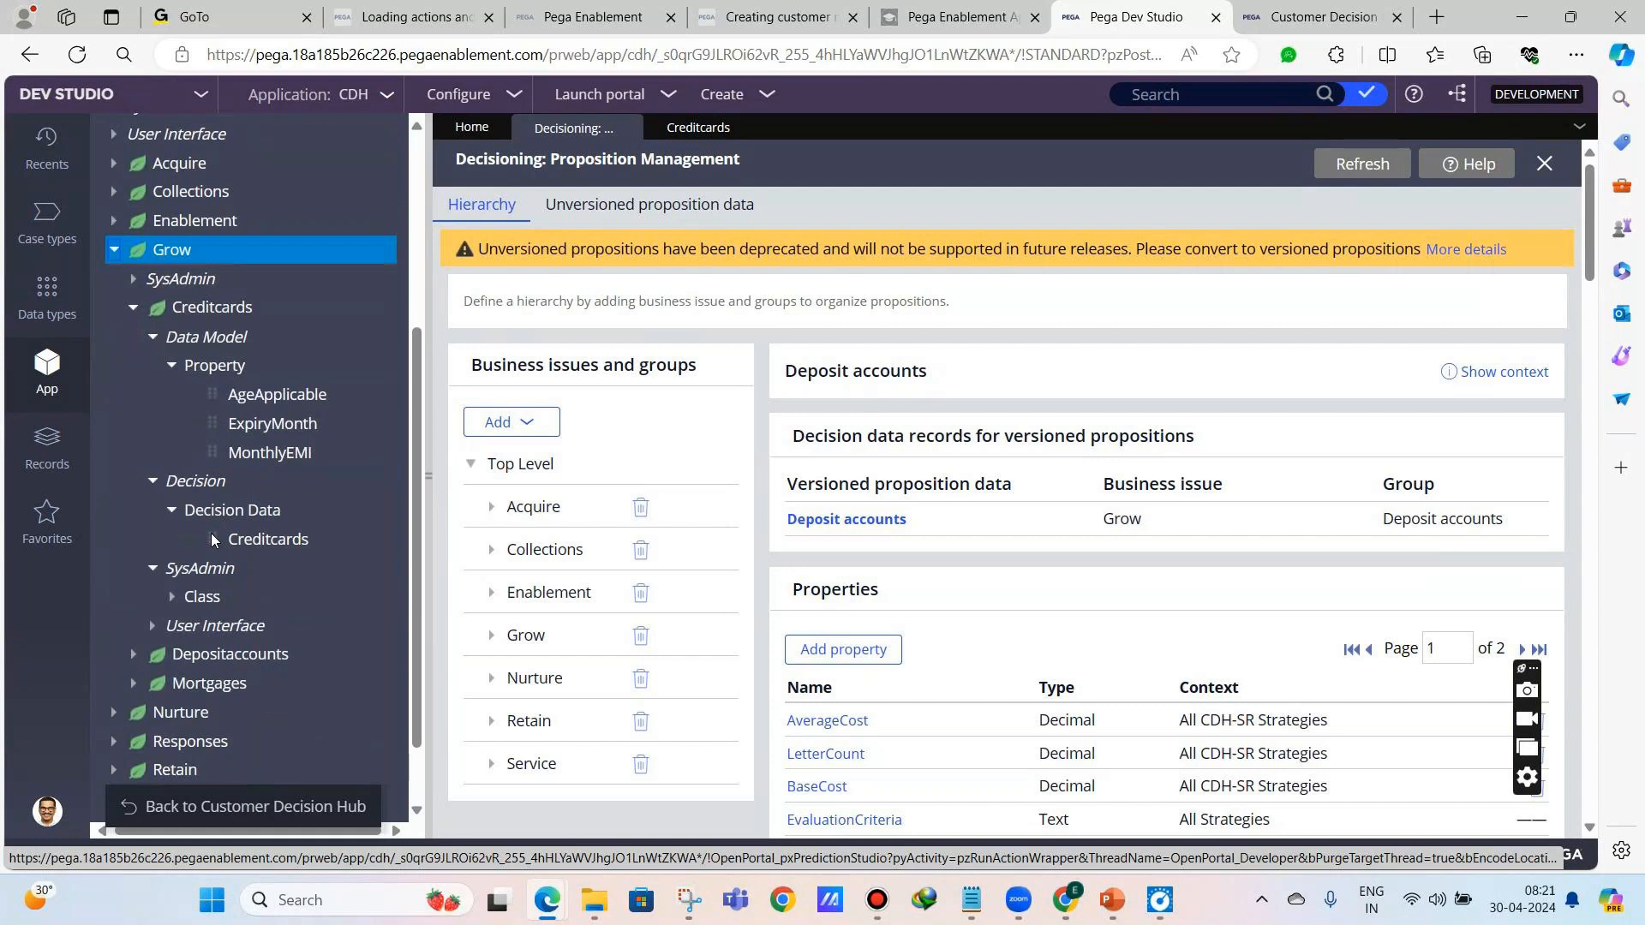
pyautogui.click(249, 537)
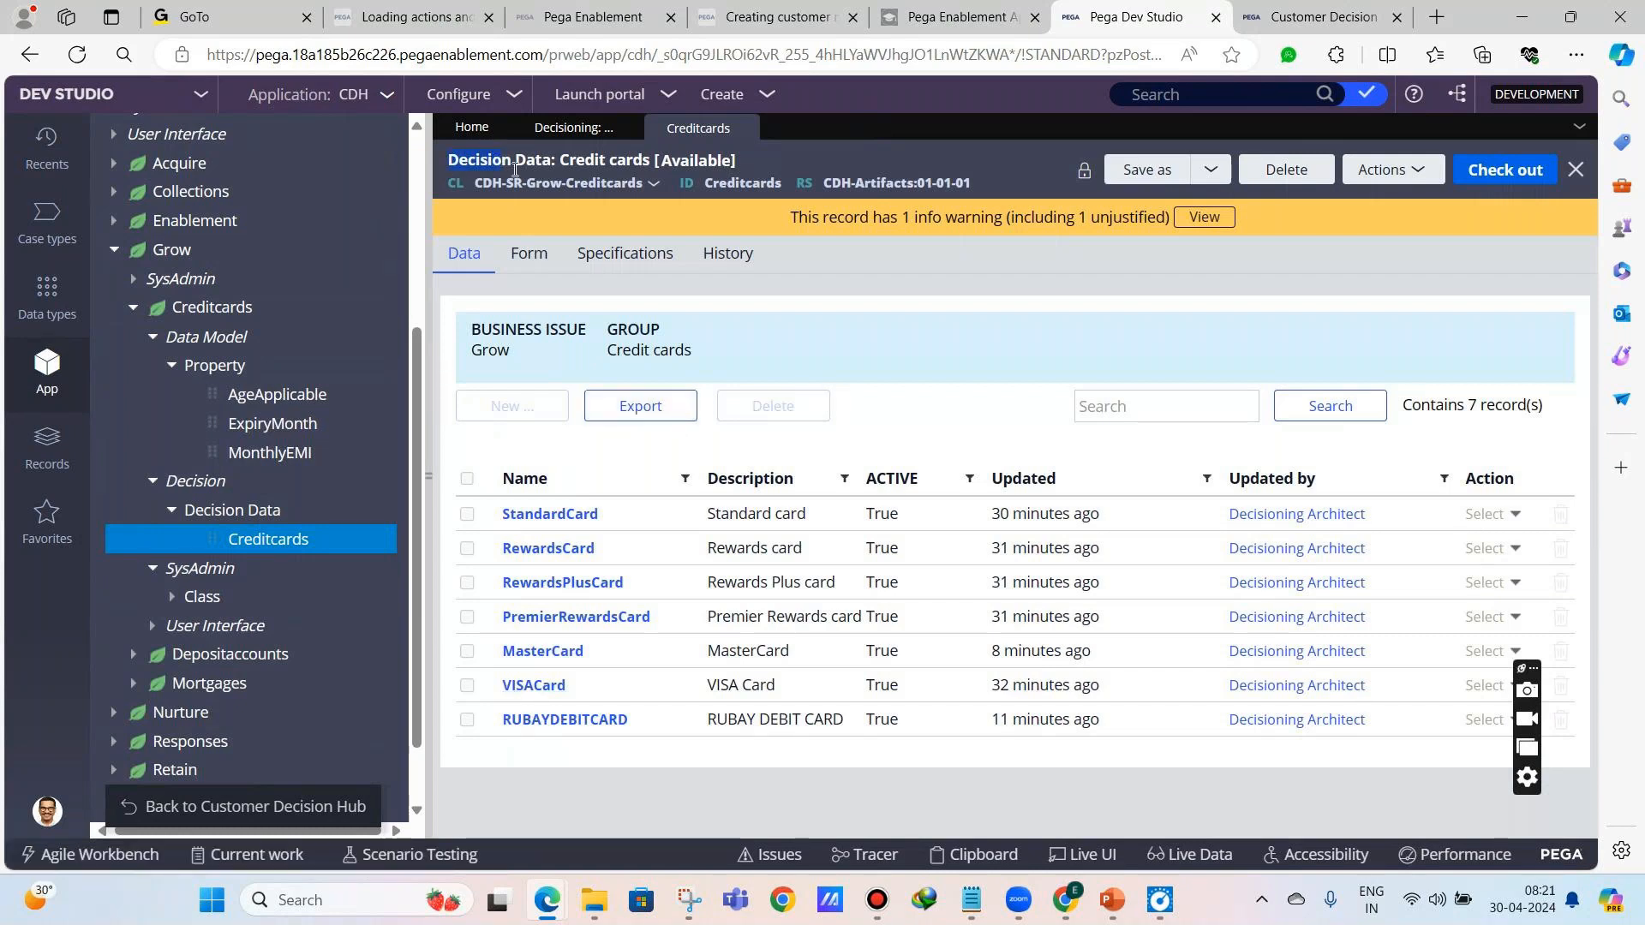
# - Highlight the Decision Data rule type in the Credit cards record heading and collapse the Creditcards class in the class tree
pyautogui.moveTo(448, 161); pyautogui.dragTo(555, 162)
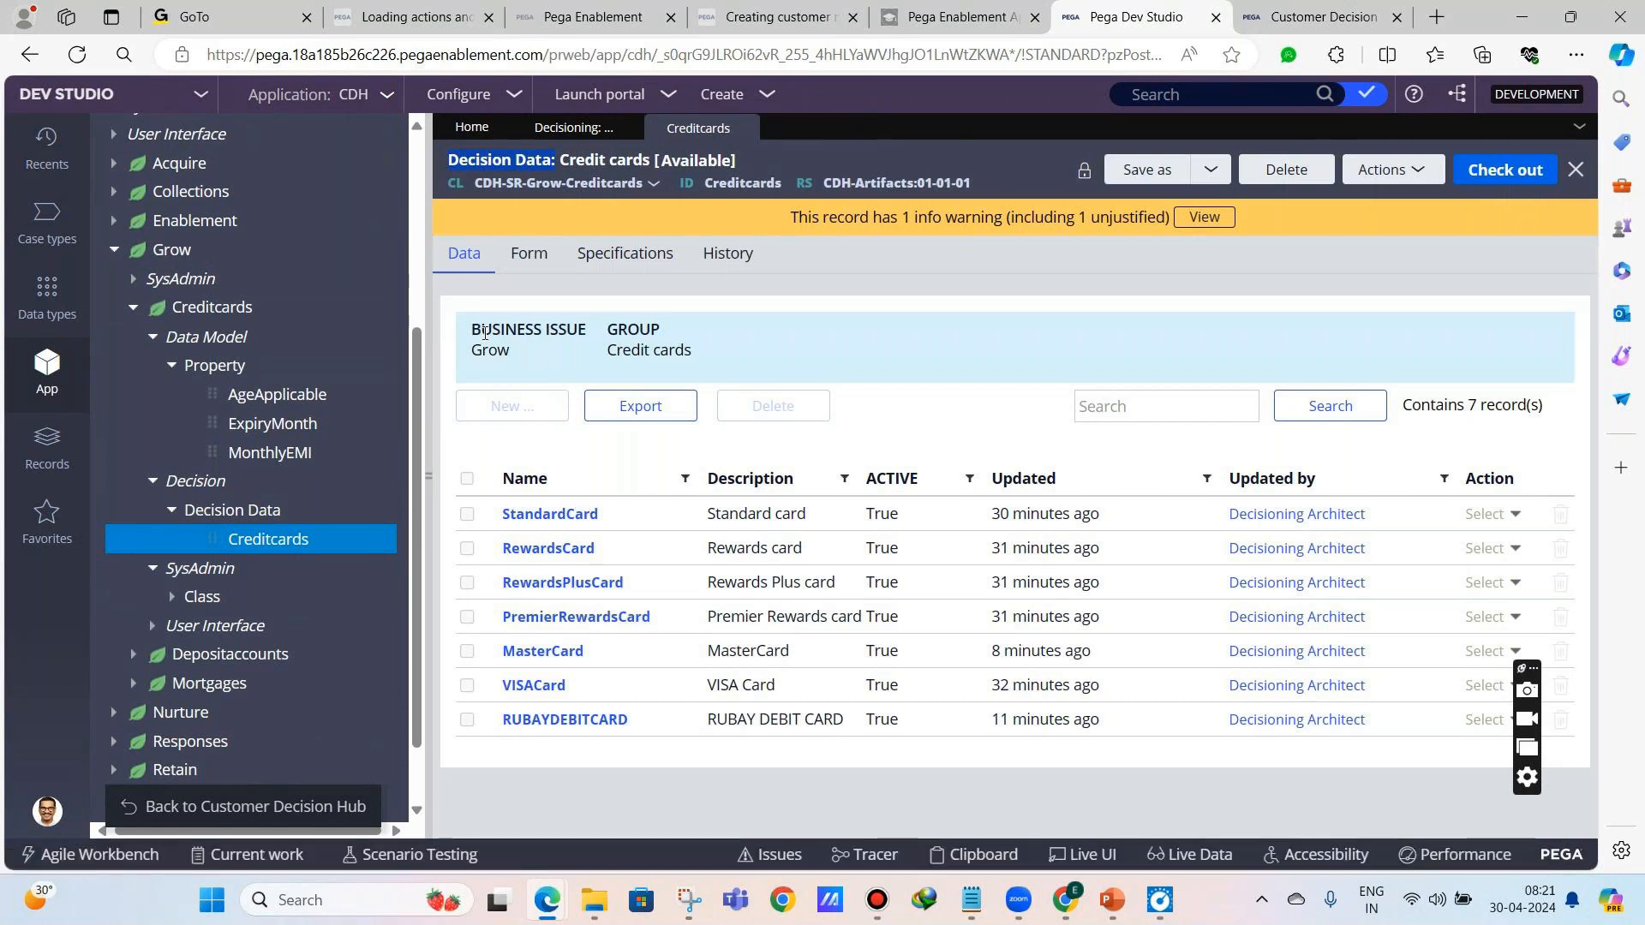
pyautogui.scroll(3, 146, 469)
pyautogui.click(133, 541)
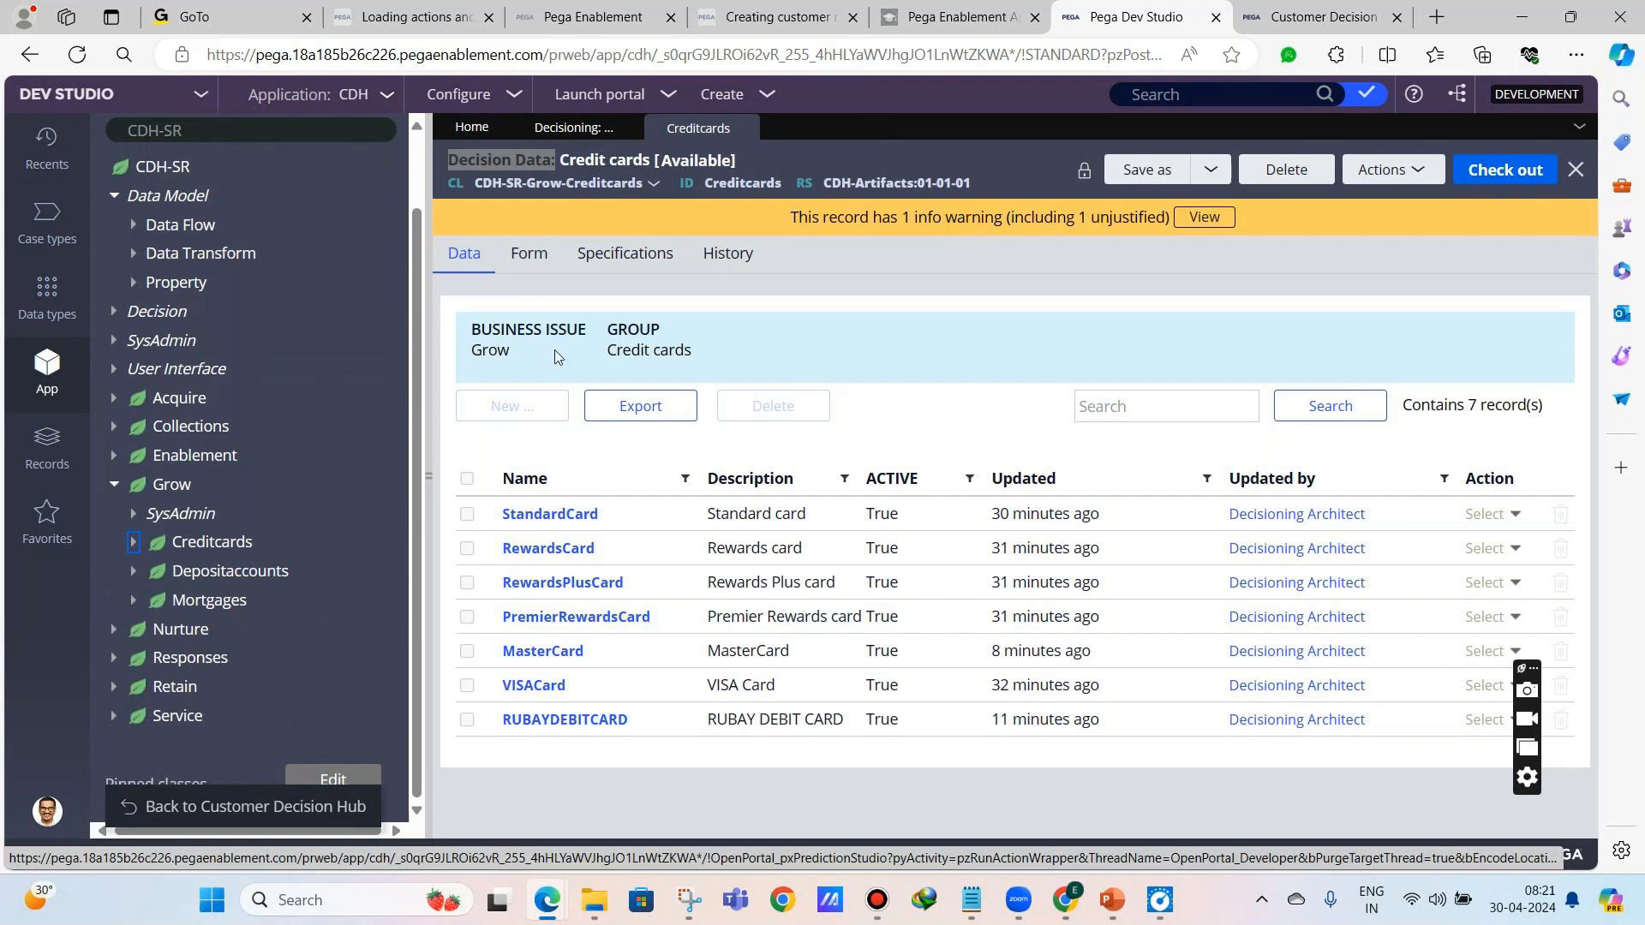
pyautogui.click(456, 161)
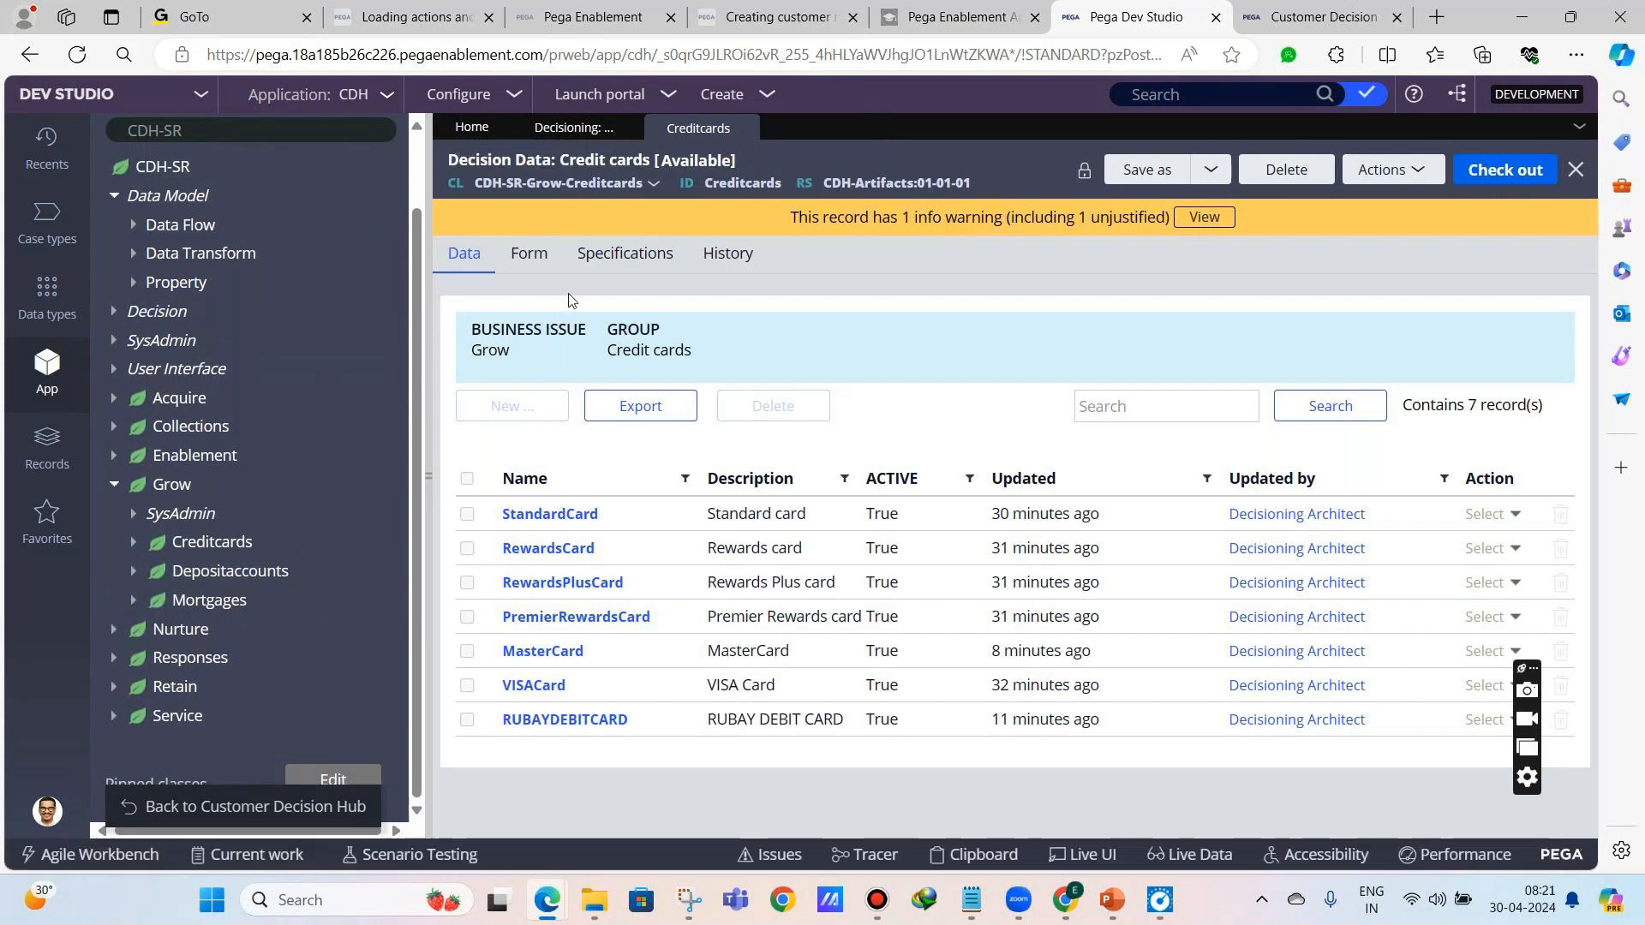
# - Expand the Decision category directly under the CDH-SR class
pyautogui.scroll(1, 118, 284)
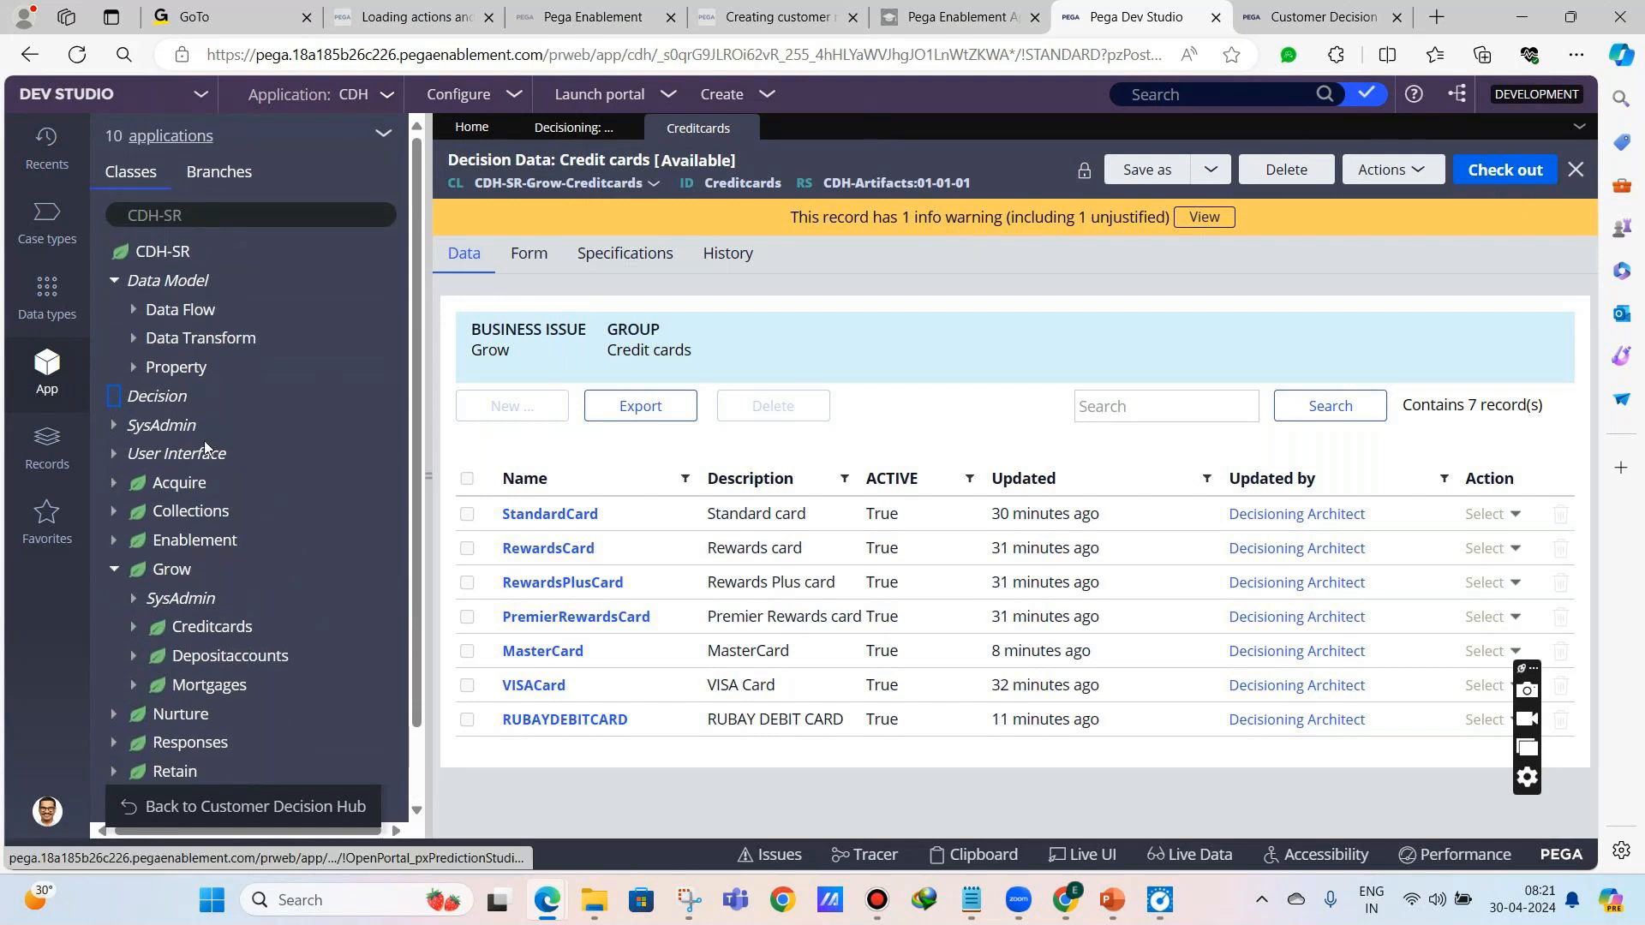
pyautogui.click(114, 396)
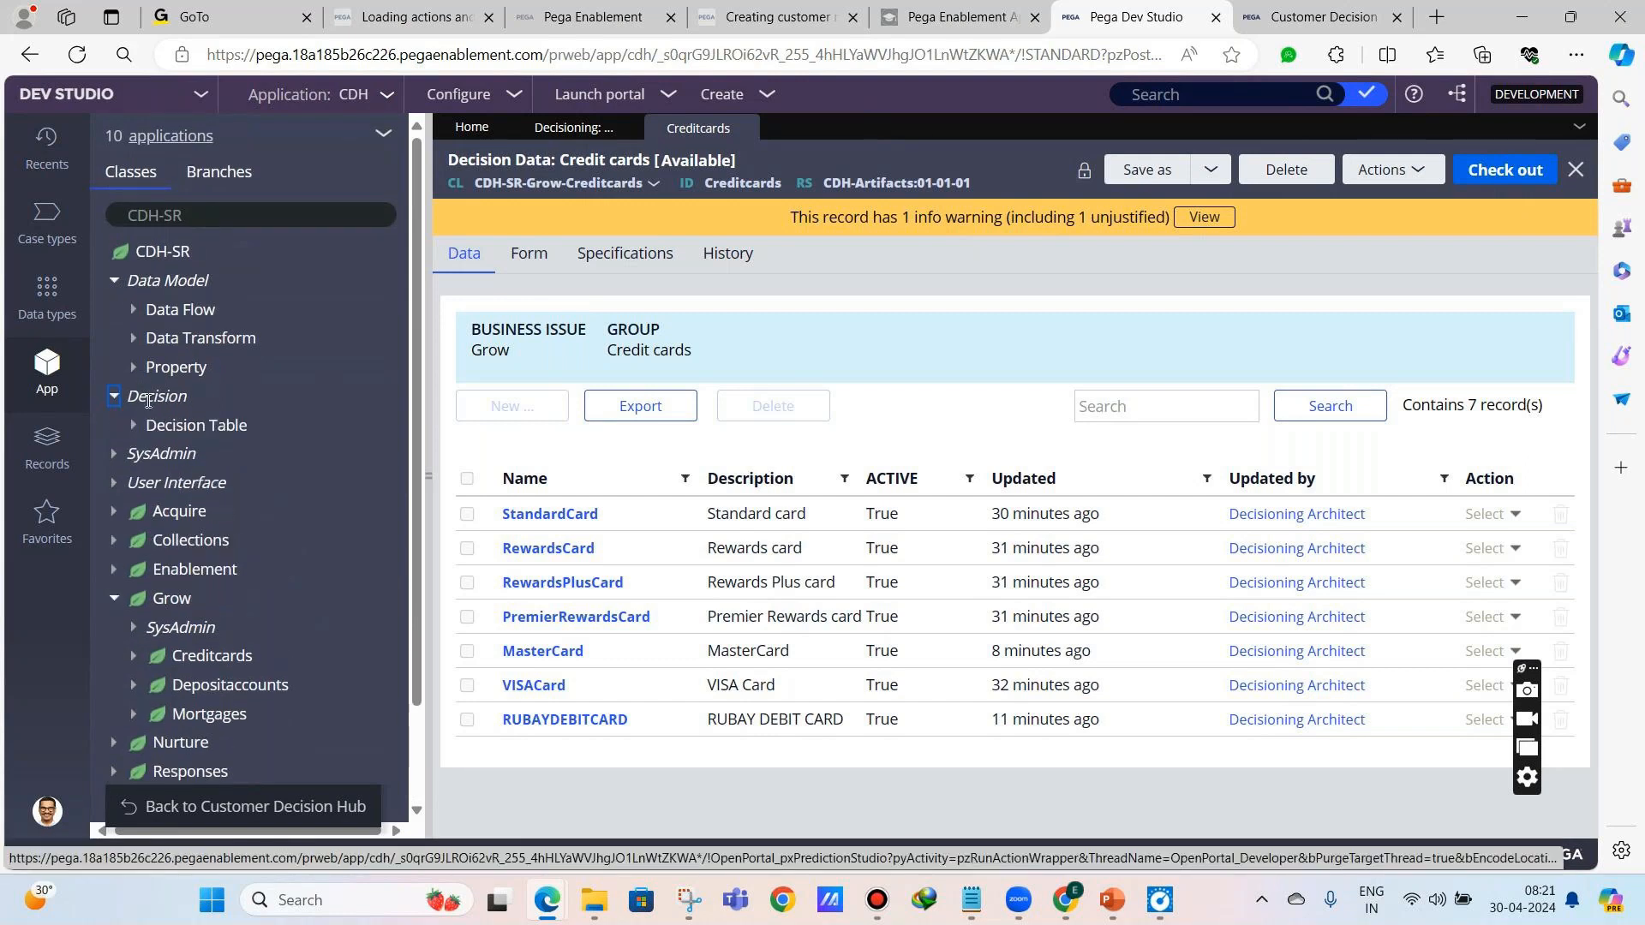